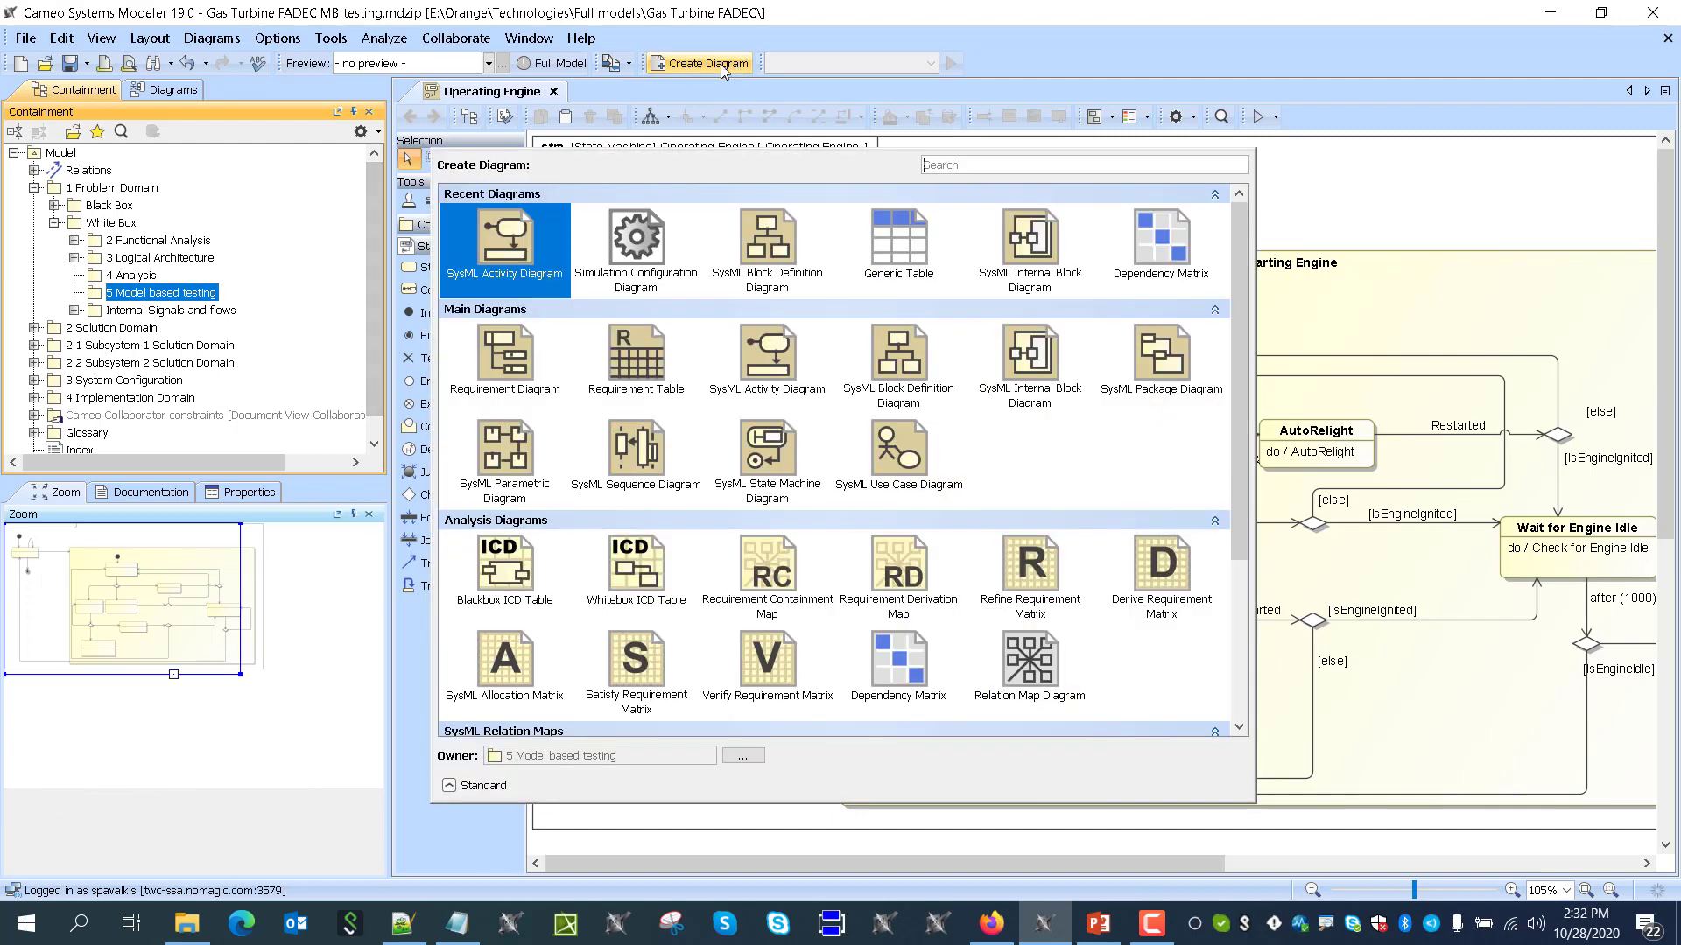
Create a SysML Block Definition Diagram in the 5 Model based testing package and add a system context block named "Testing context"
left_click(767, 250)
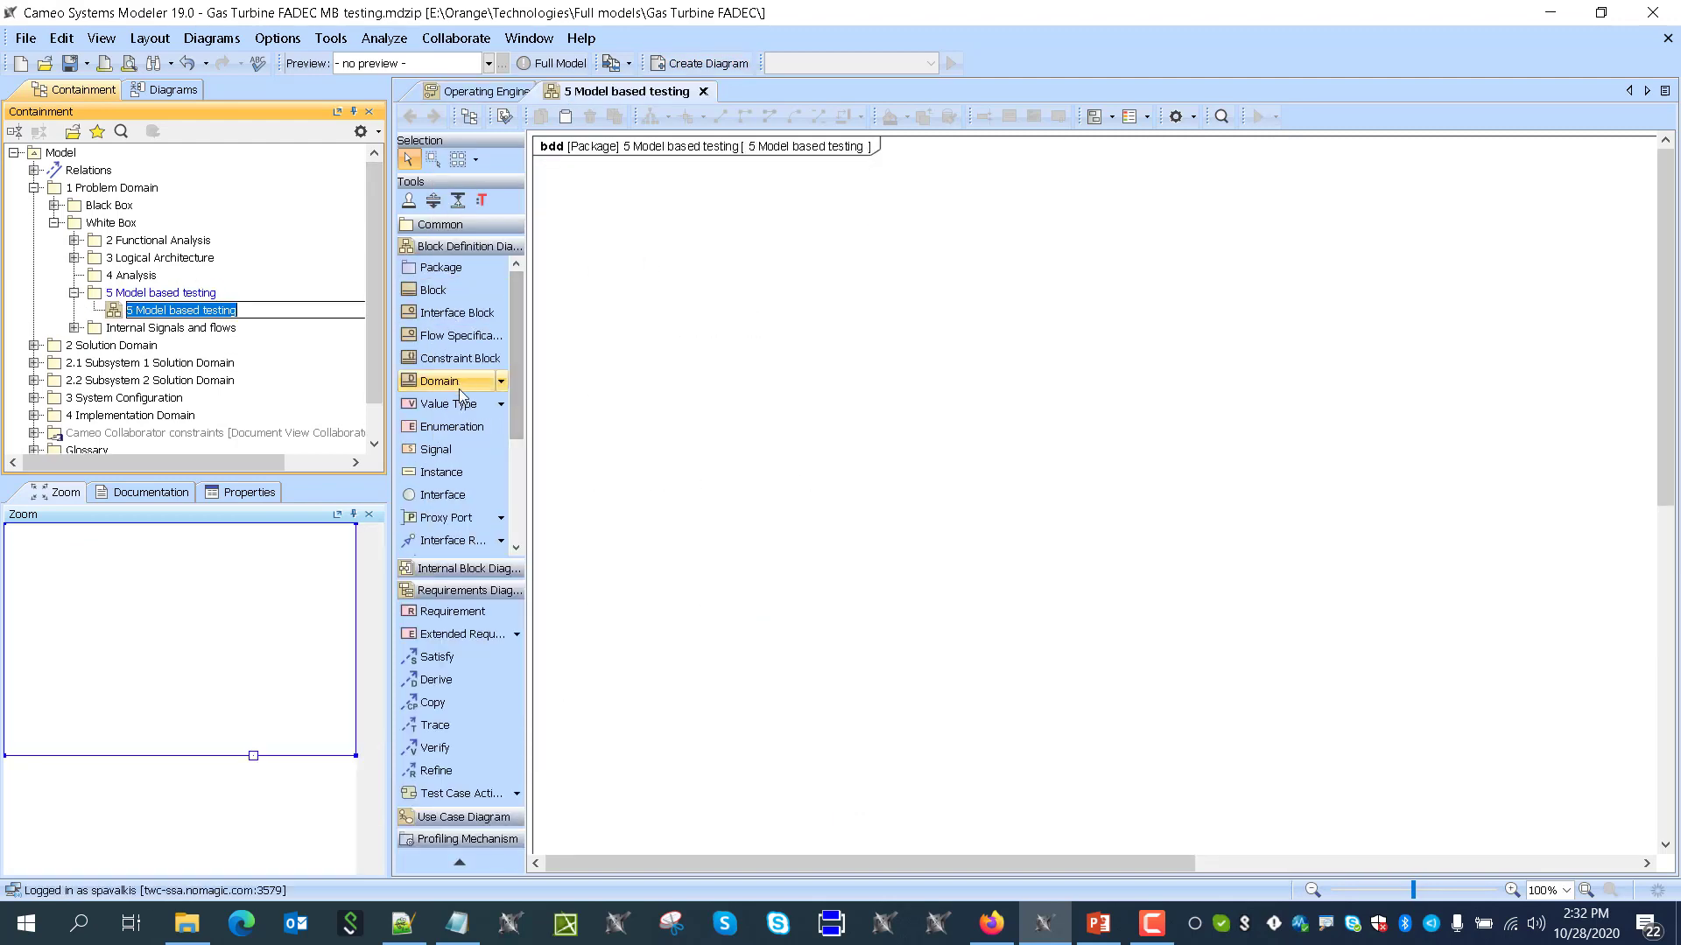
left_click(500, 382)
left_click(601, 477)
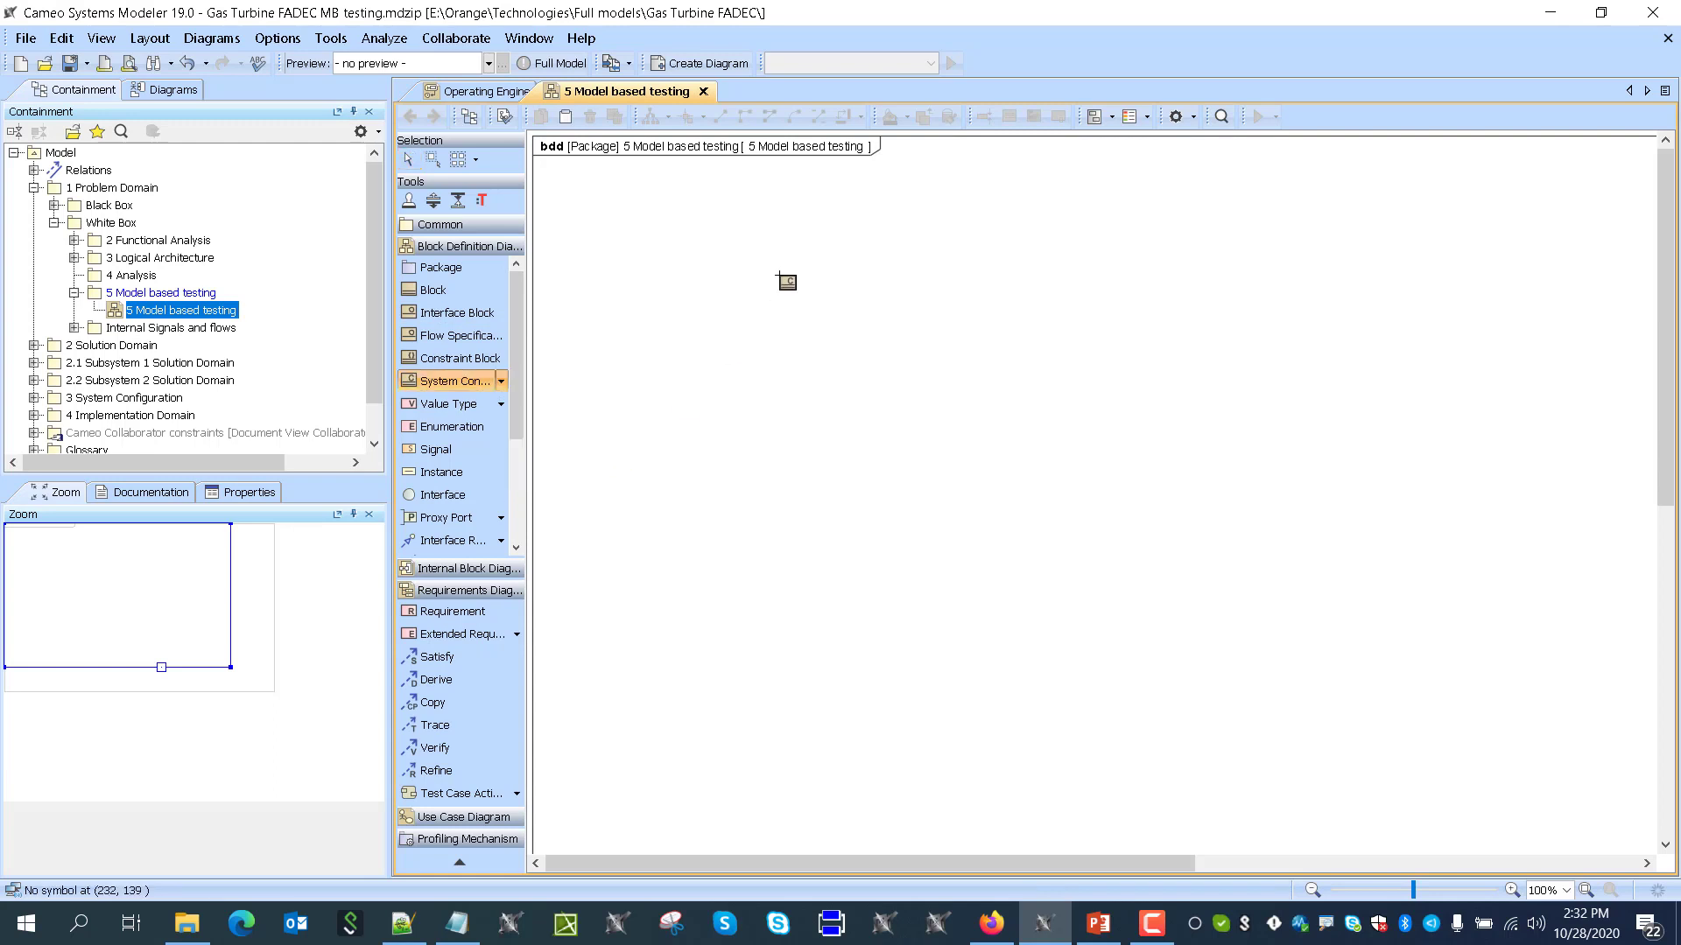
left_click(775, 214)
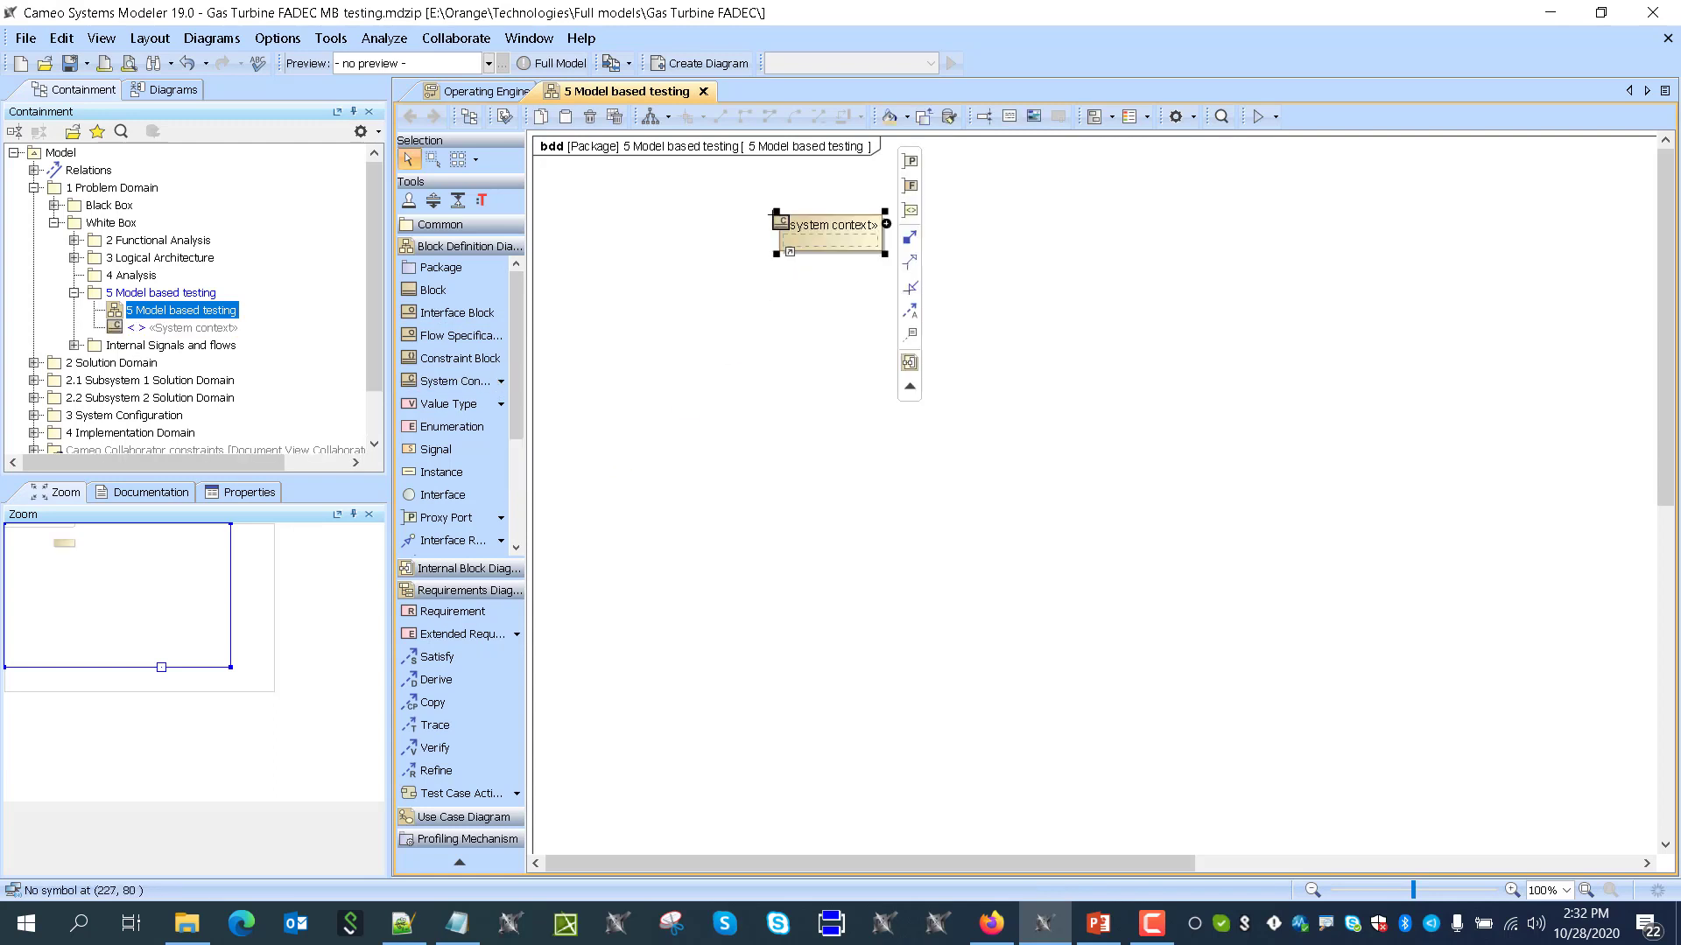
type("Testing con")
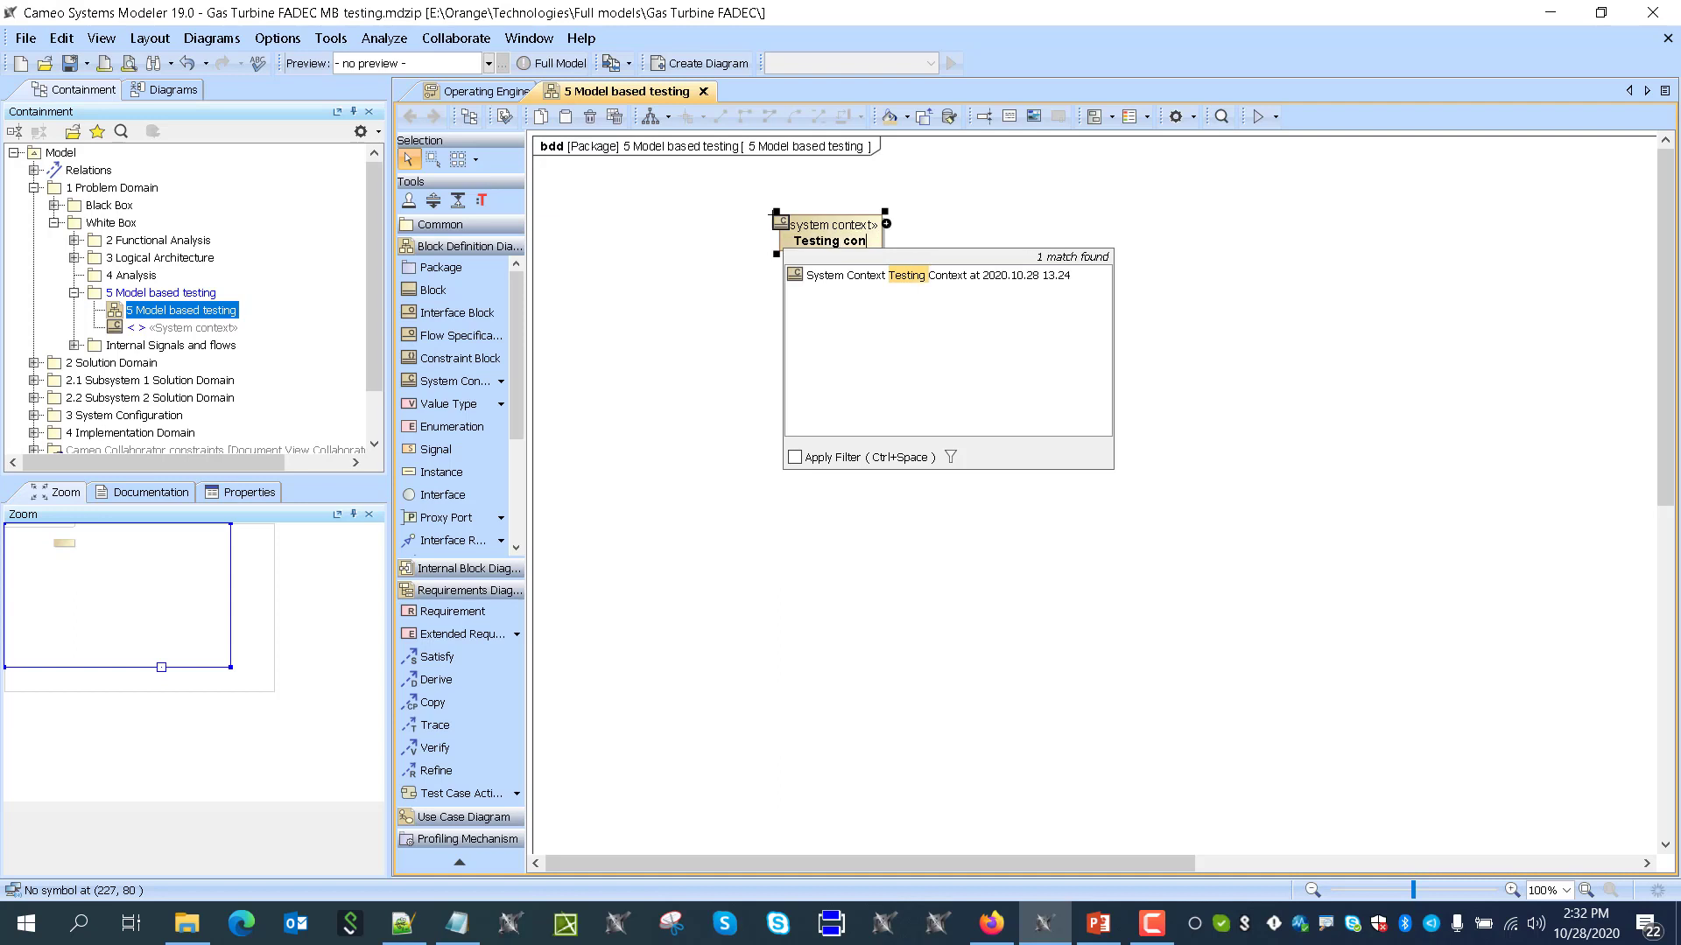
type("text")
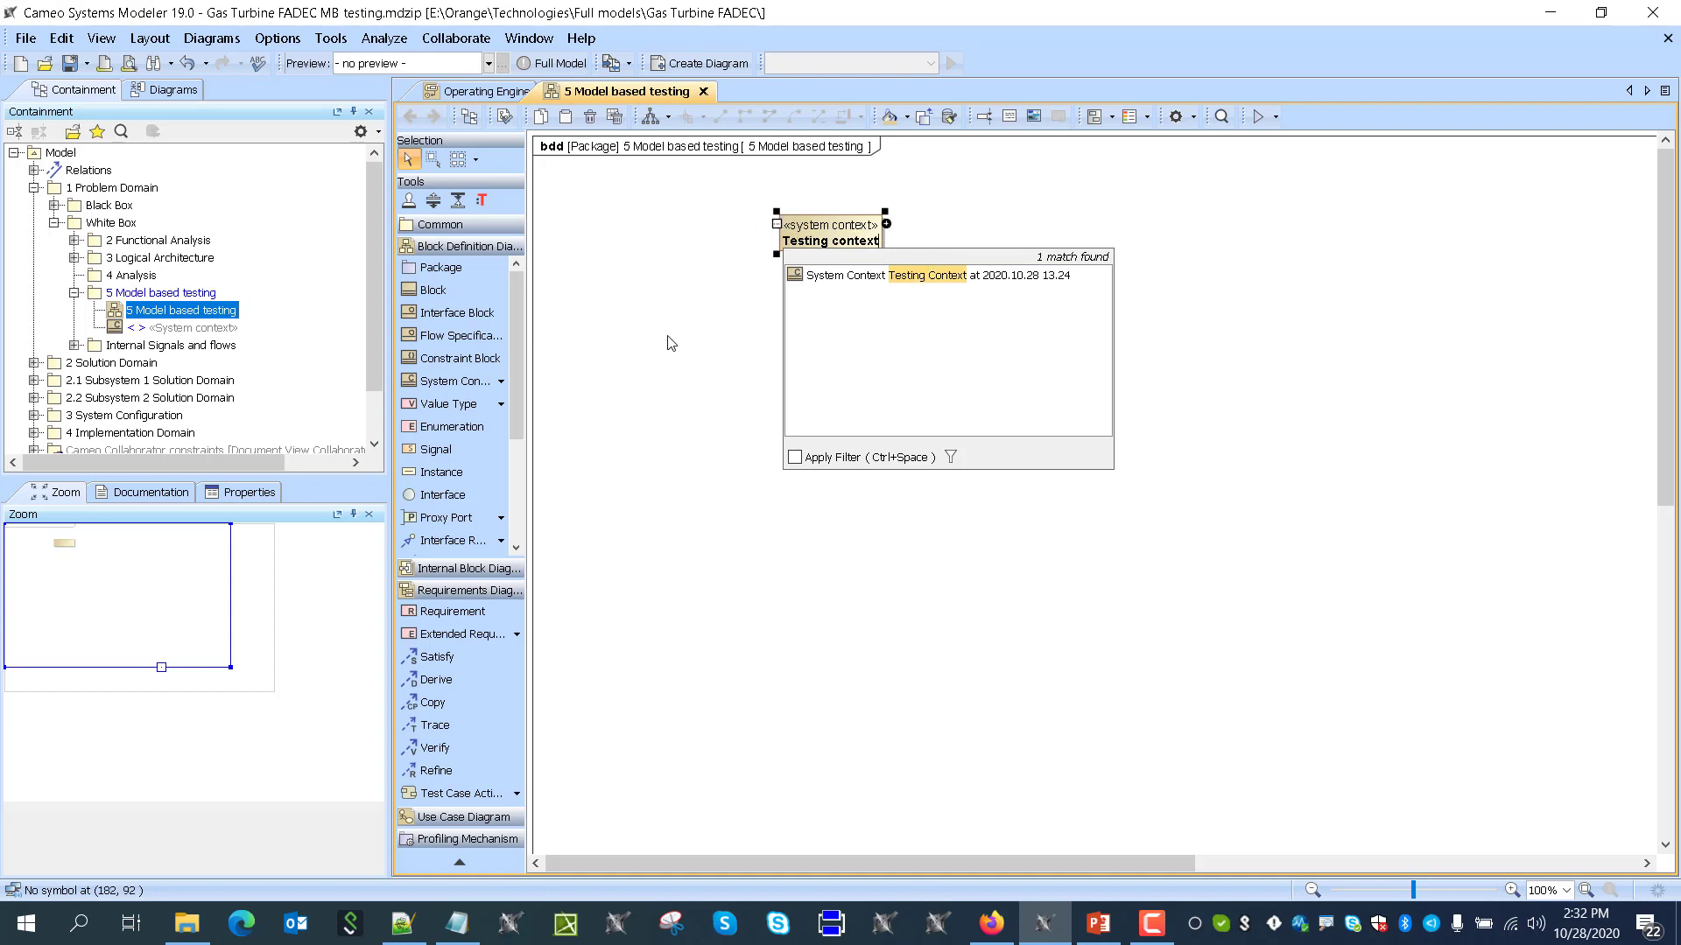
left_click(670, 343)
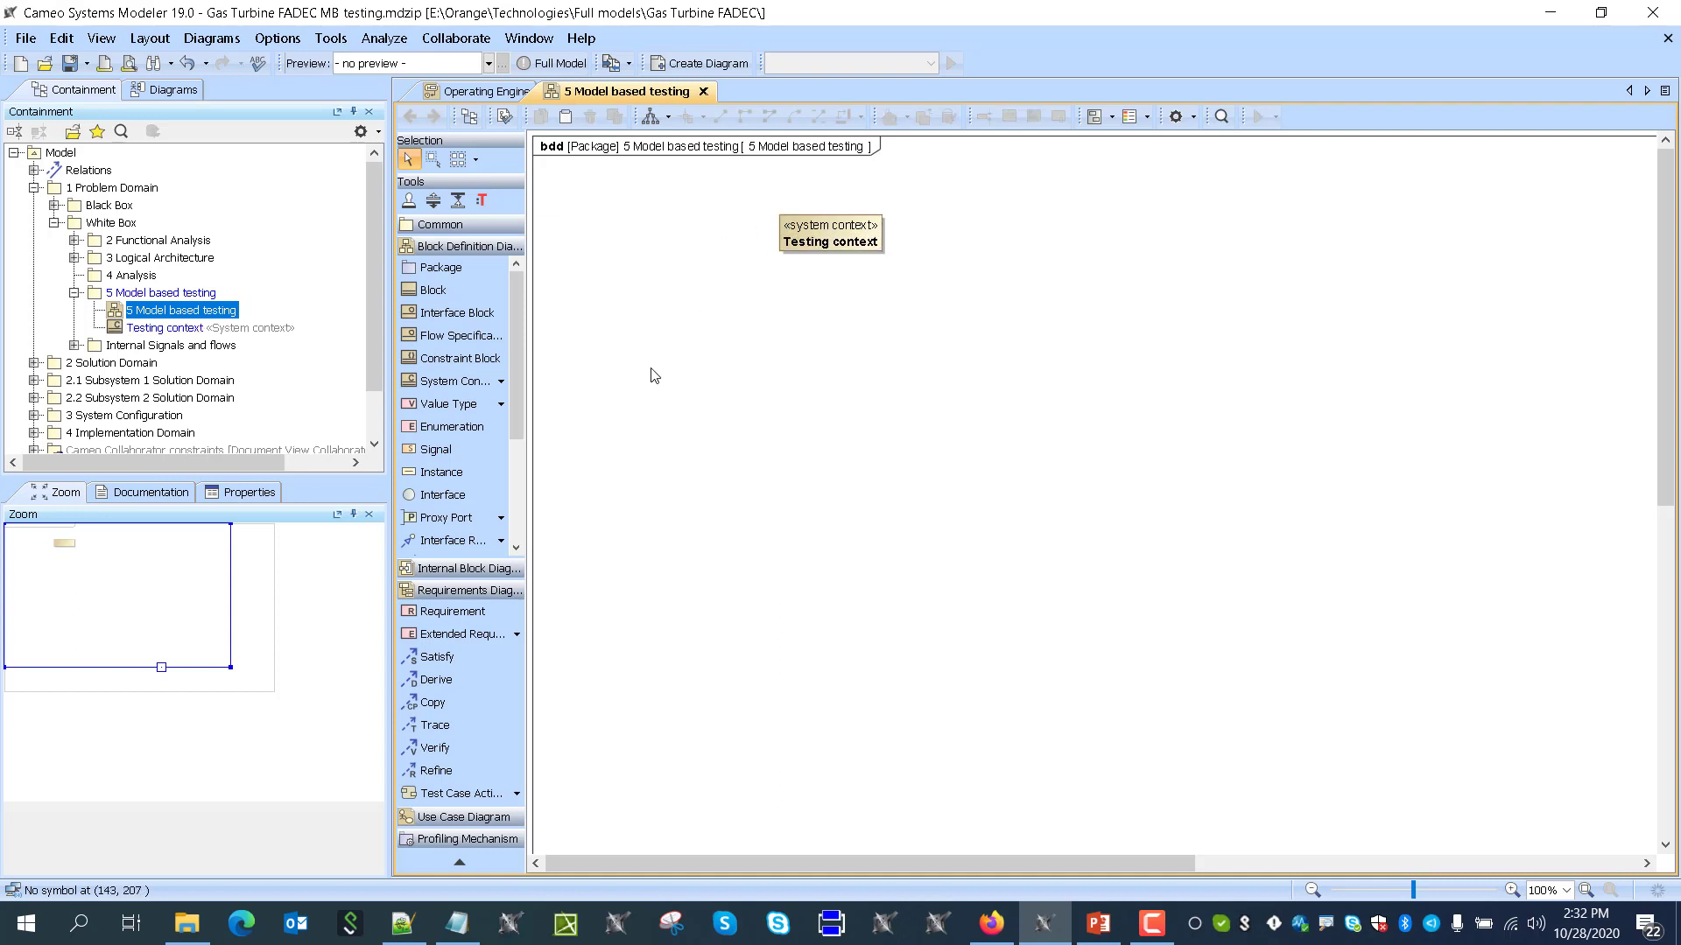
Add the DECU block from Logical Subsystems below Testing context and connect it as a part with a directed composition
left_click(75, 258)
left_click(93, 311)
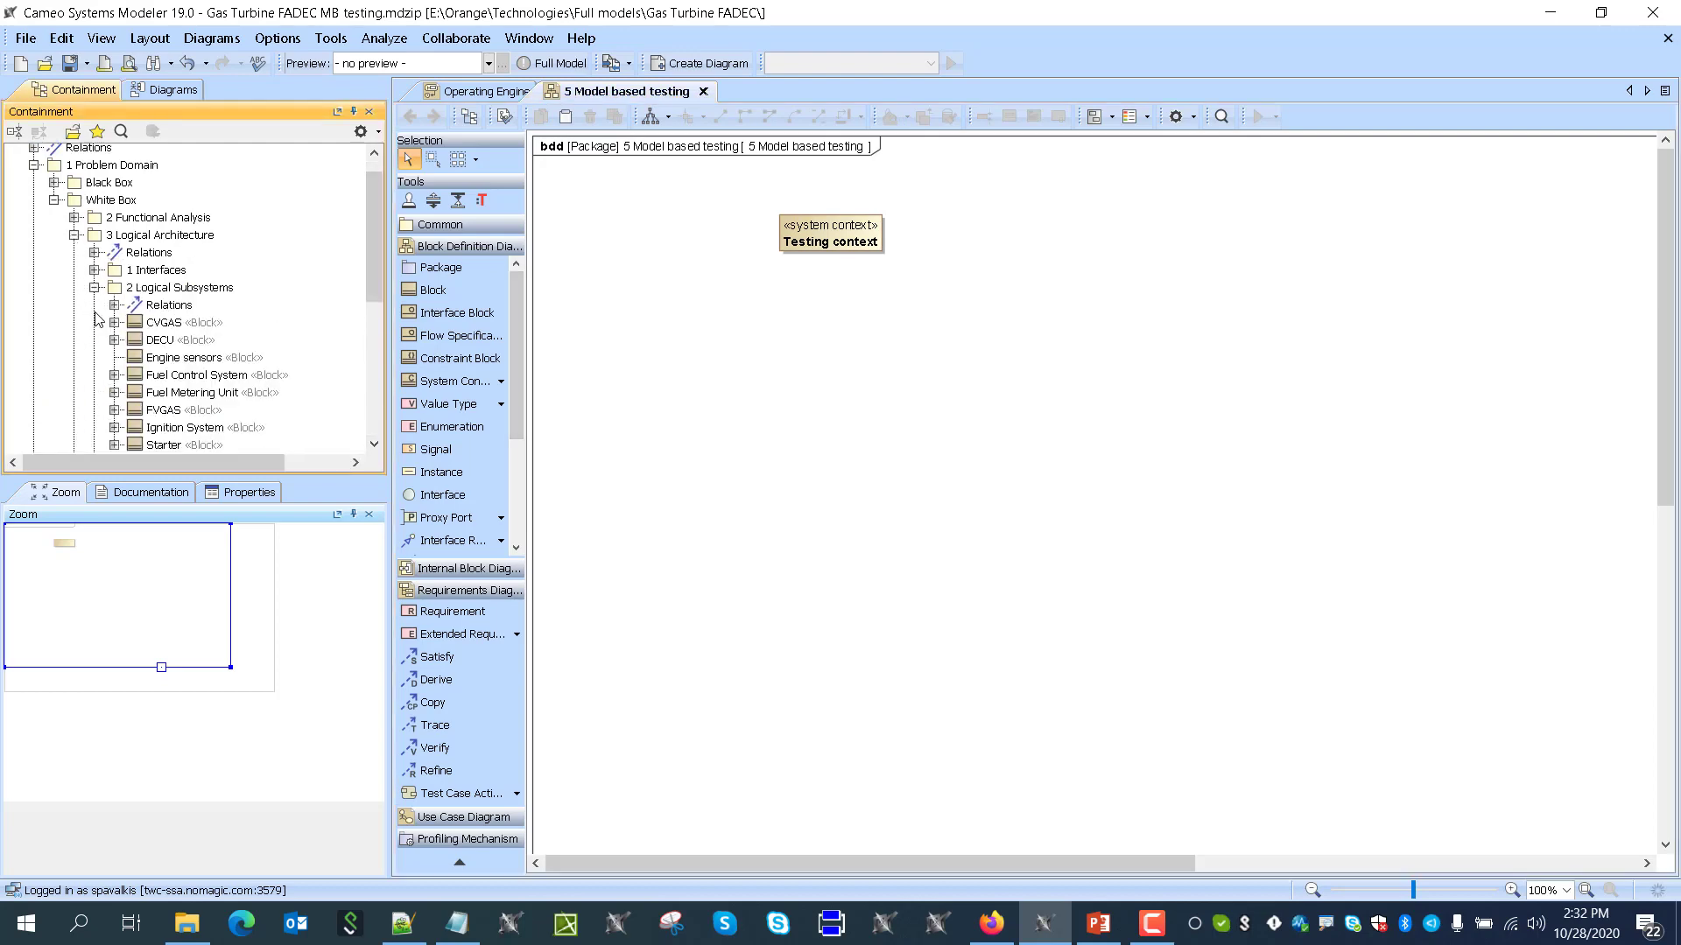
left_click(157, 340)
left_click_drag(839, 374, 841, 376)
left_click(830, 235)
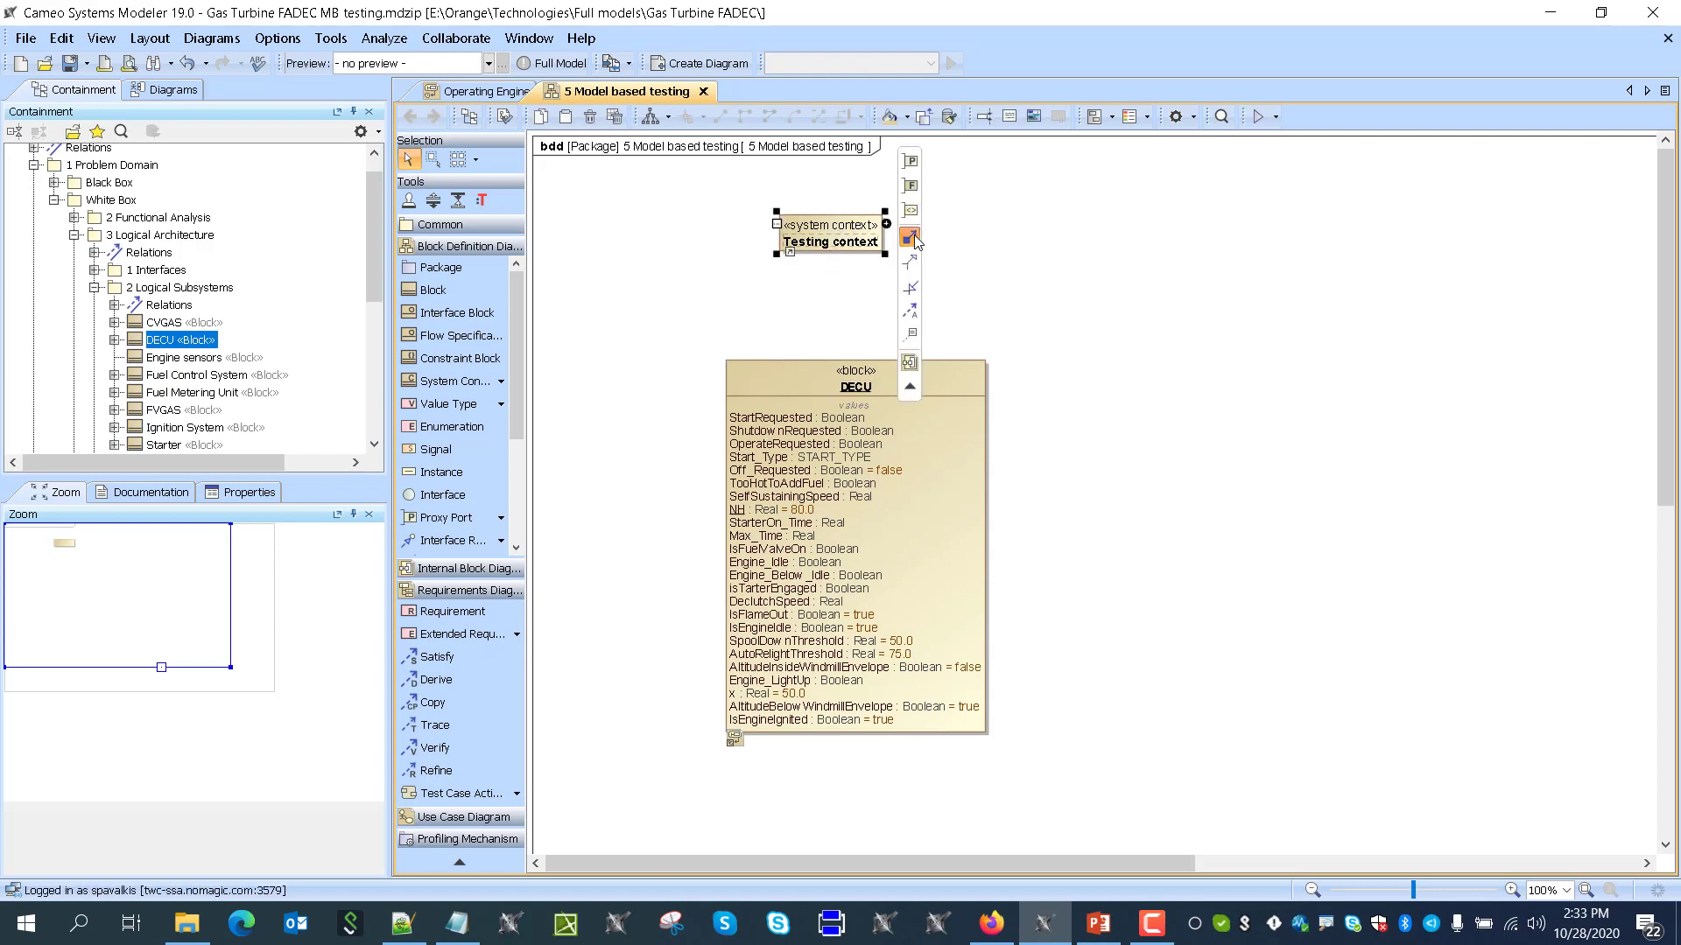
left_click_drag(910, 237, 853, 378)
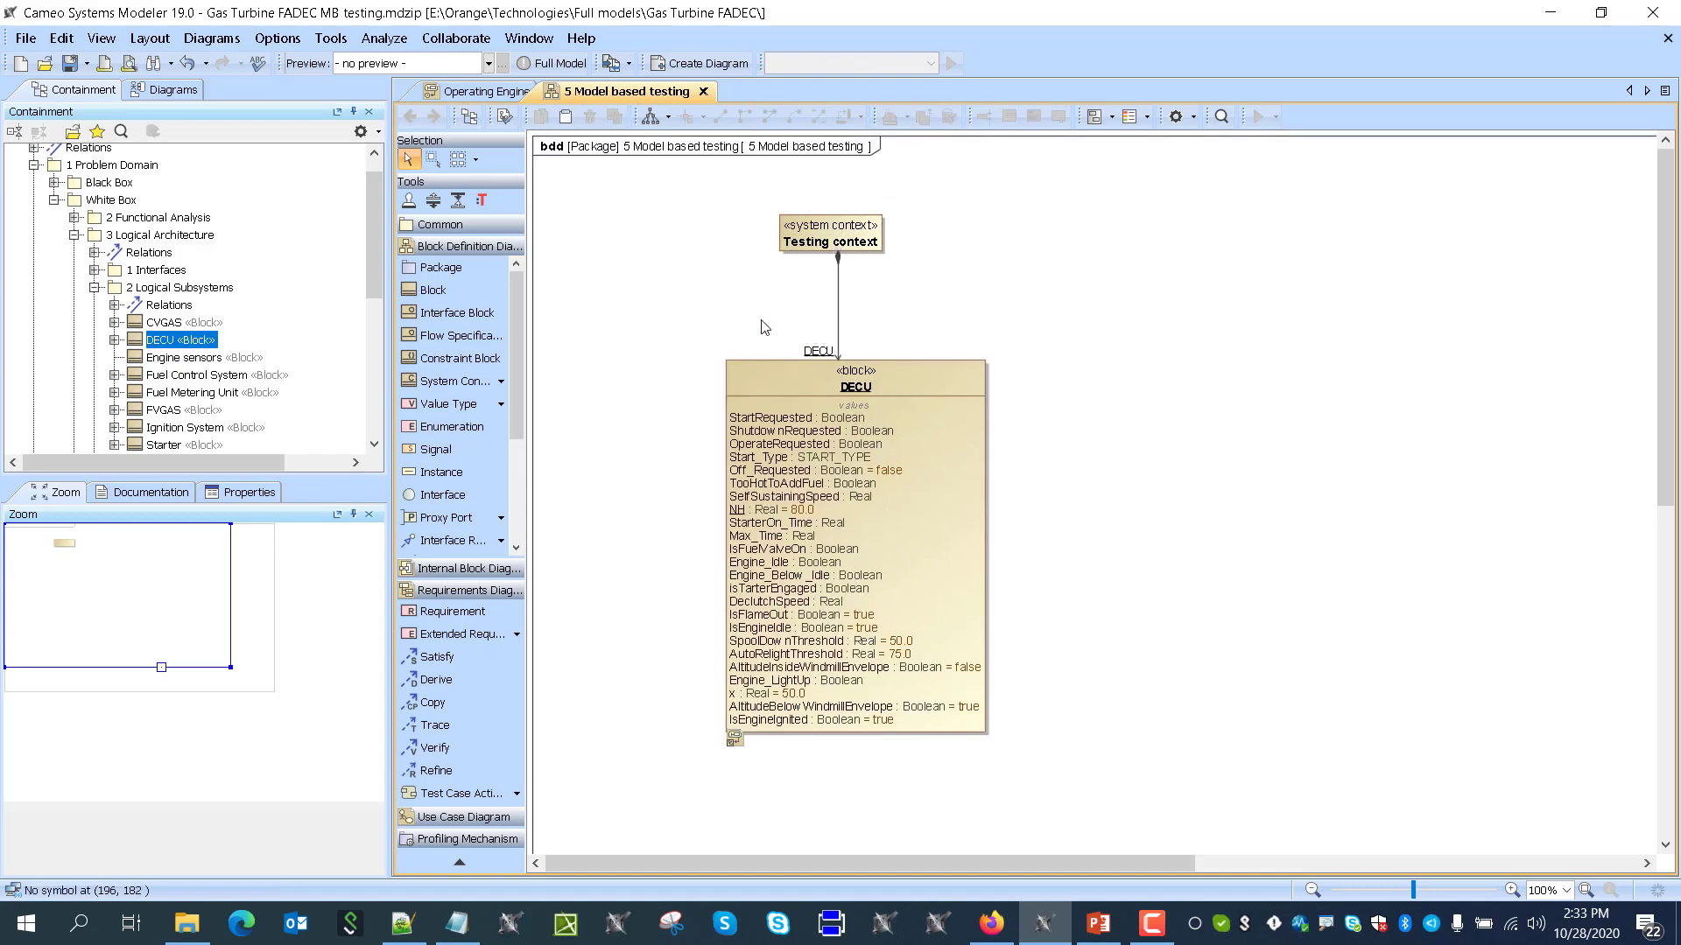
left_click(713, 335)
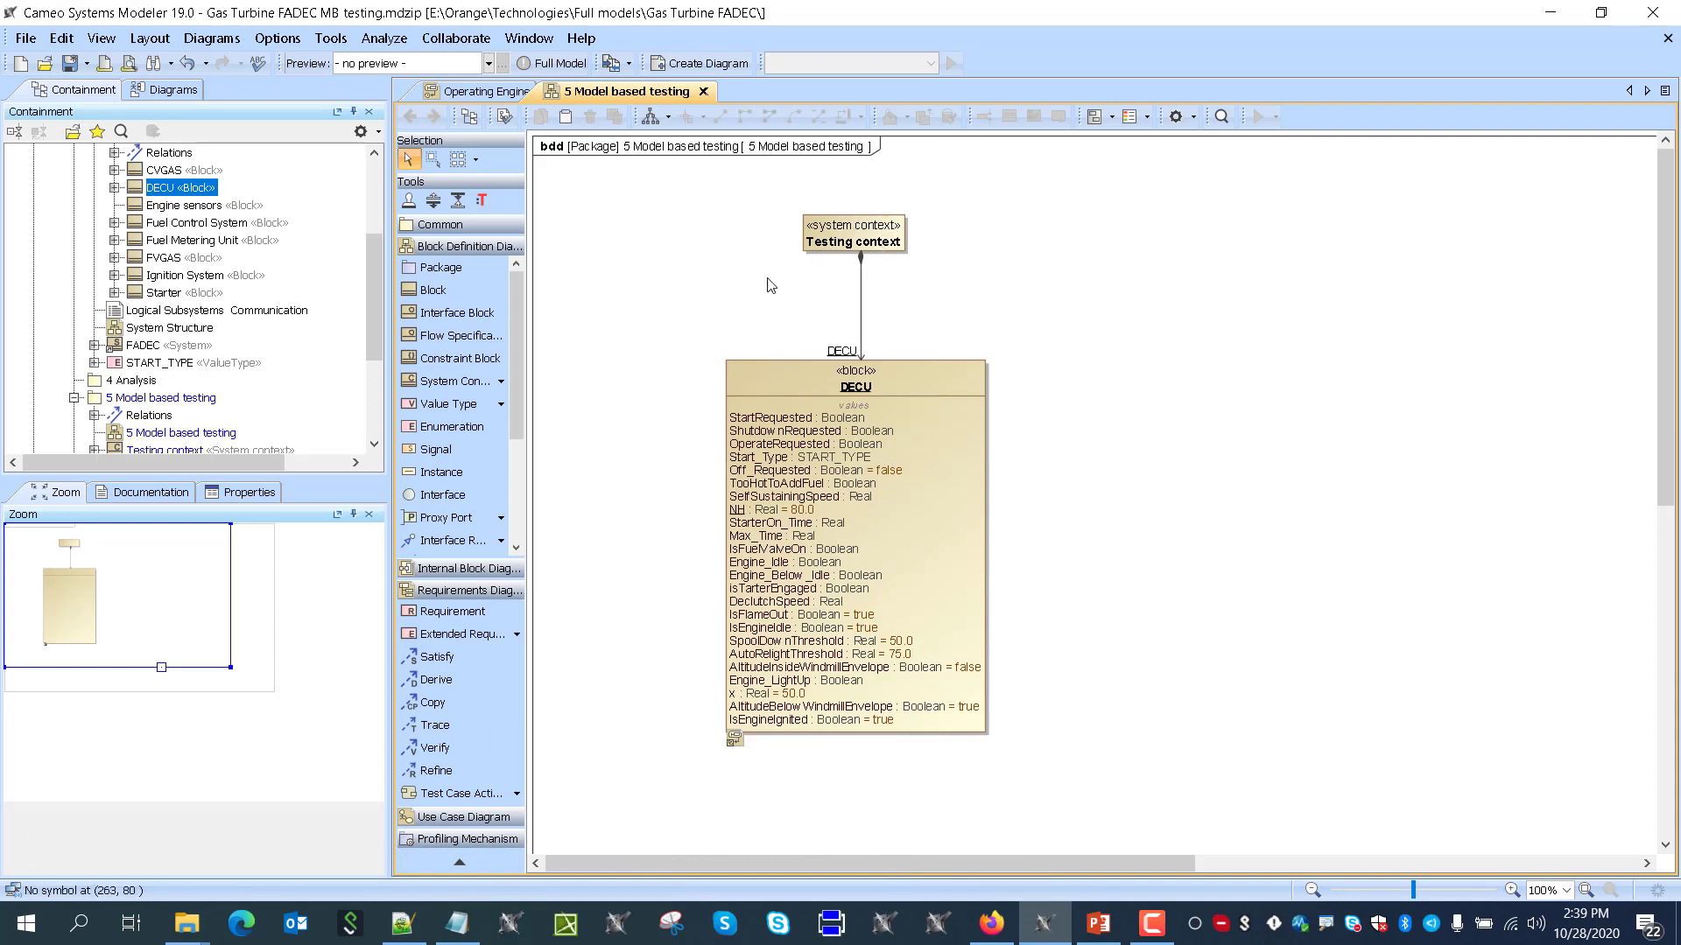
Start a simulation of the Testing context block, terminating the execution already in progress
right_click(880, 217)
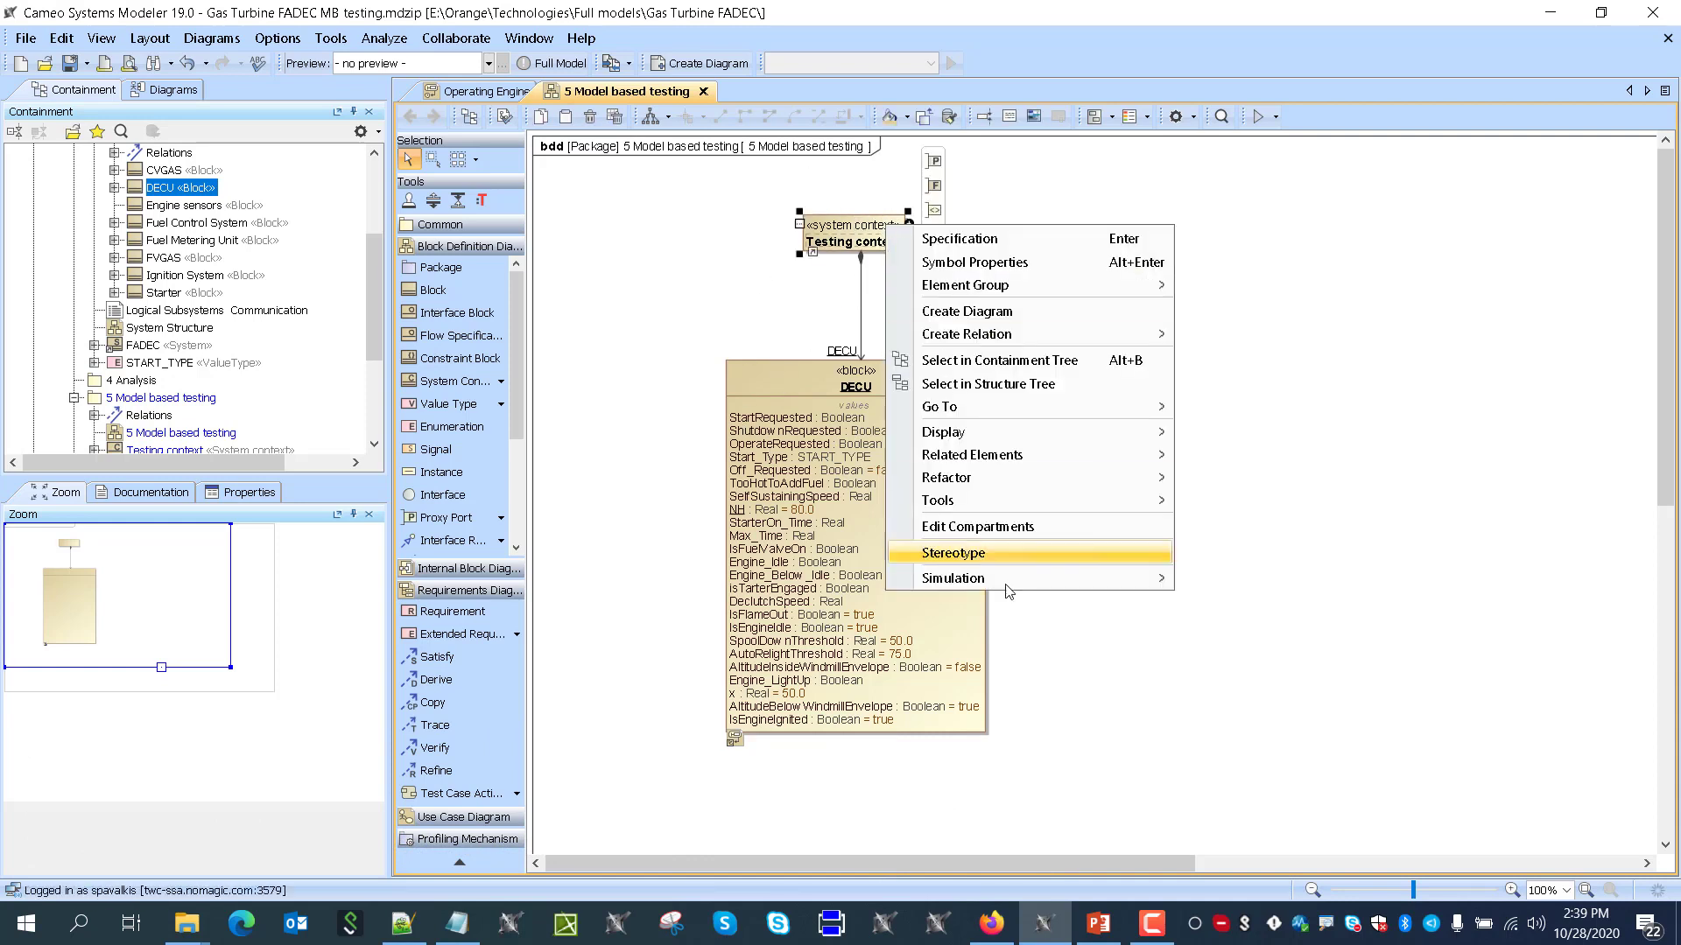
mouse_move(1120, 574)
left_click(1232, 580)
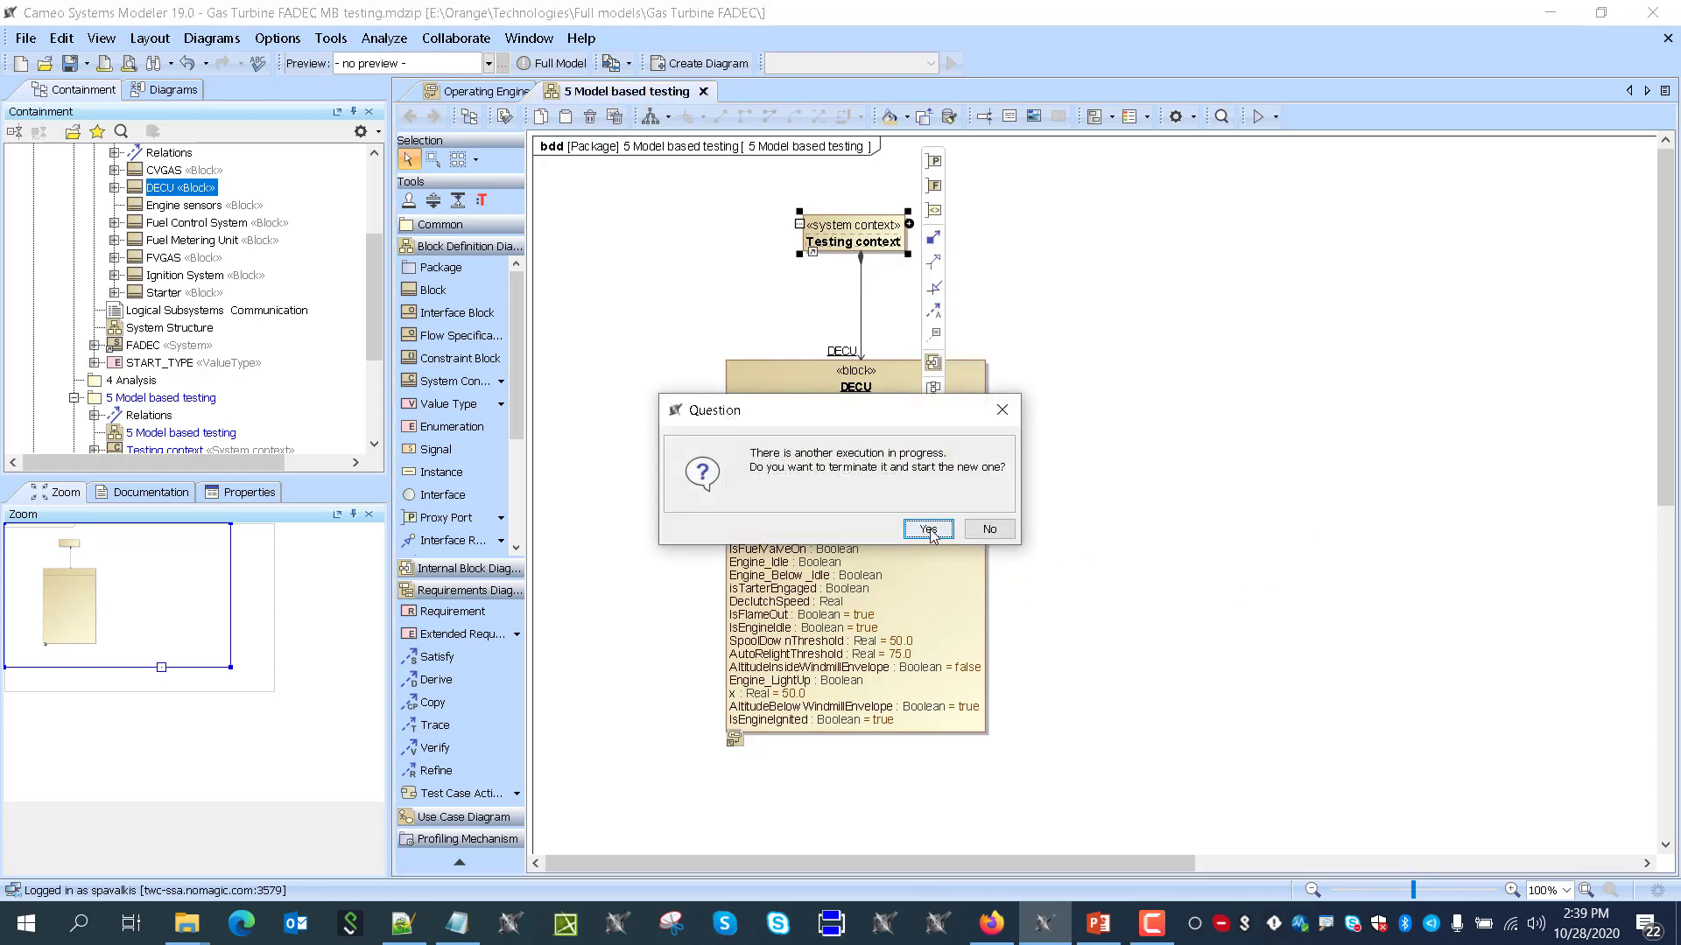
left_click(928, 530)
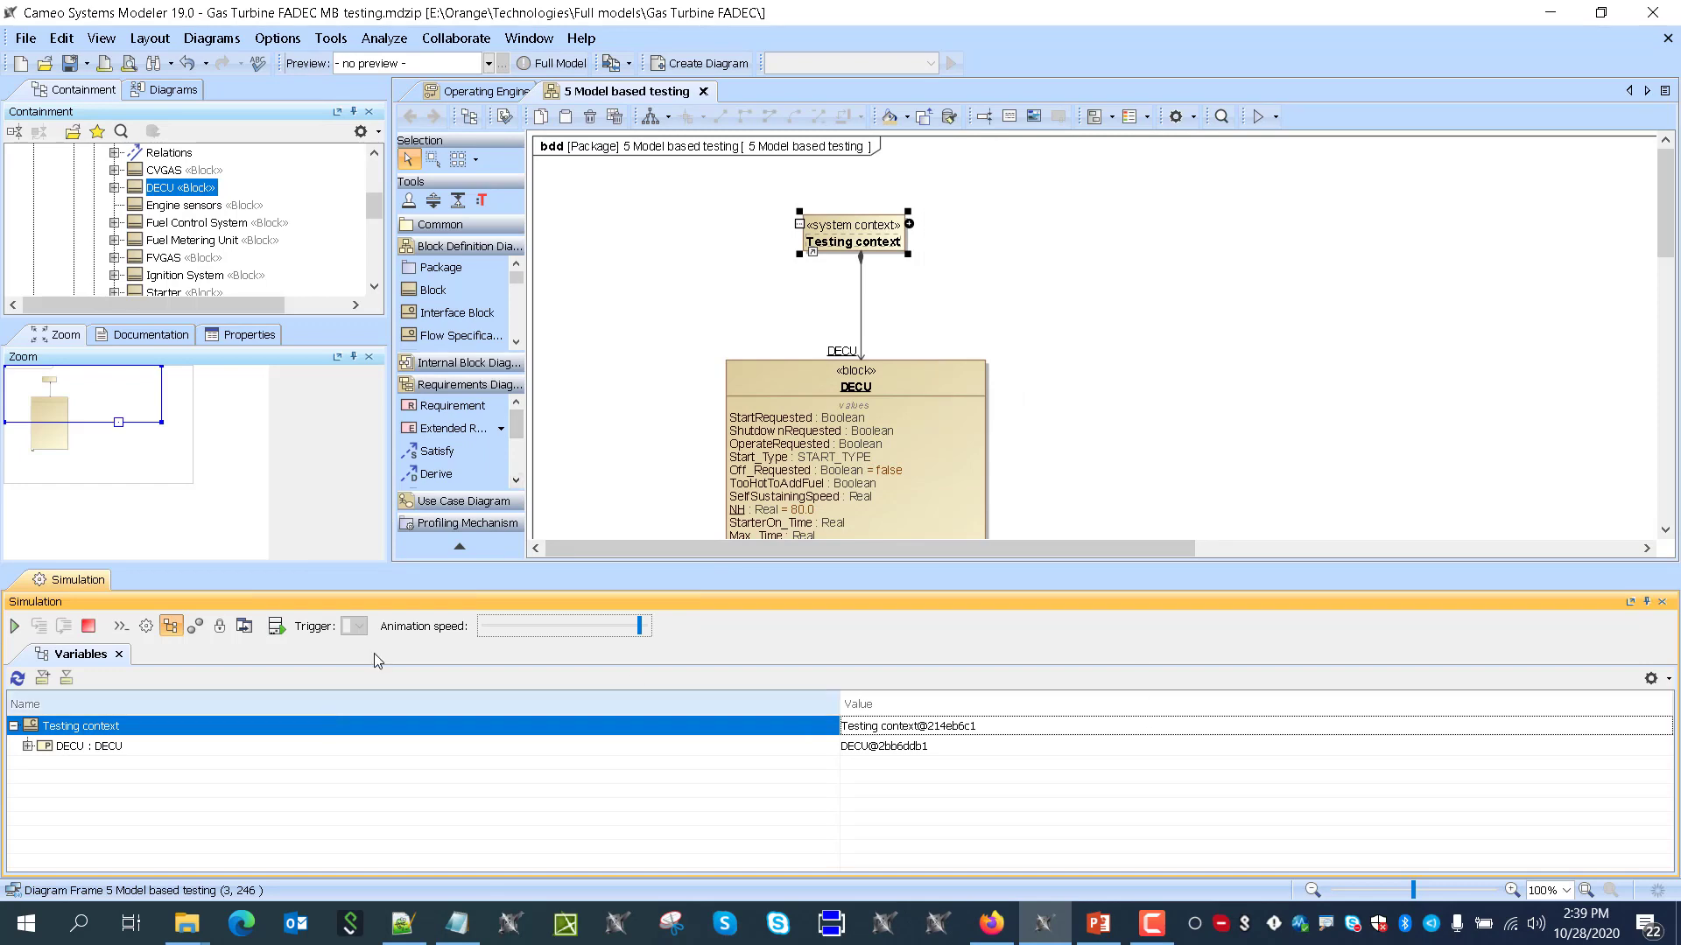
Open the DECU block's Operating Engine state machine diagram and shrink the simulation area to give the diagram more height
scroll(732, 300, "down", 2)
left_click(784, 330)
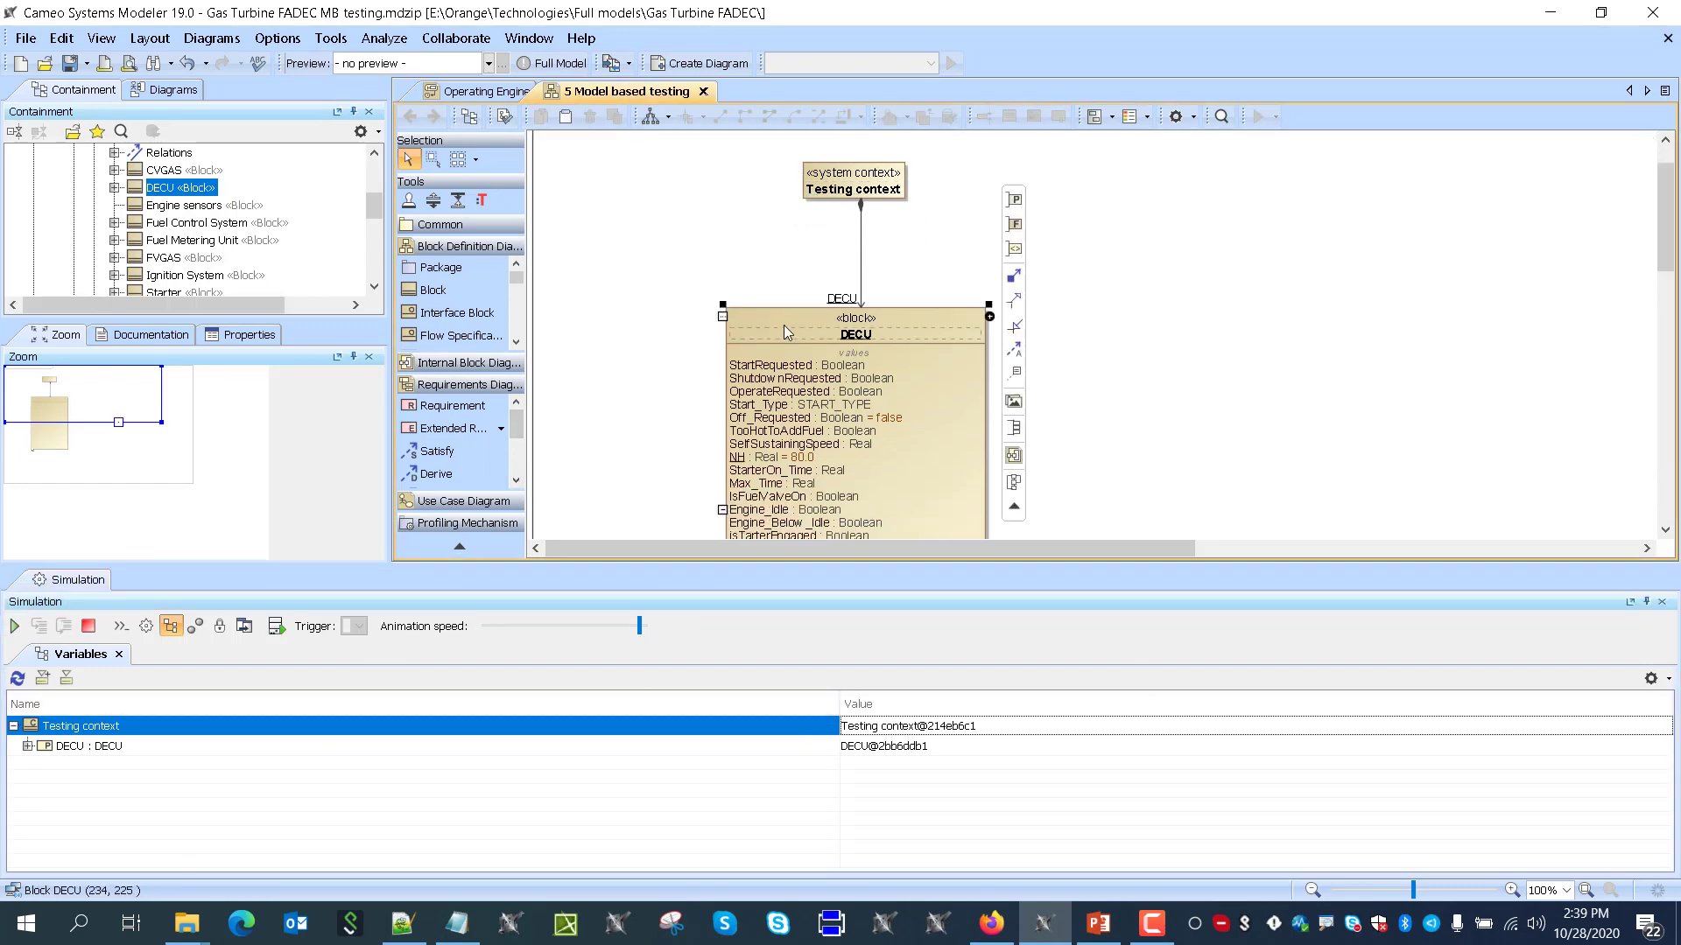
double_click(784, 331)
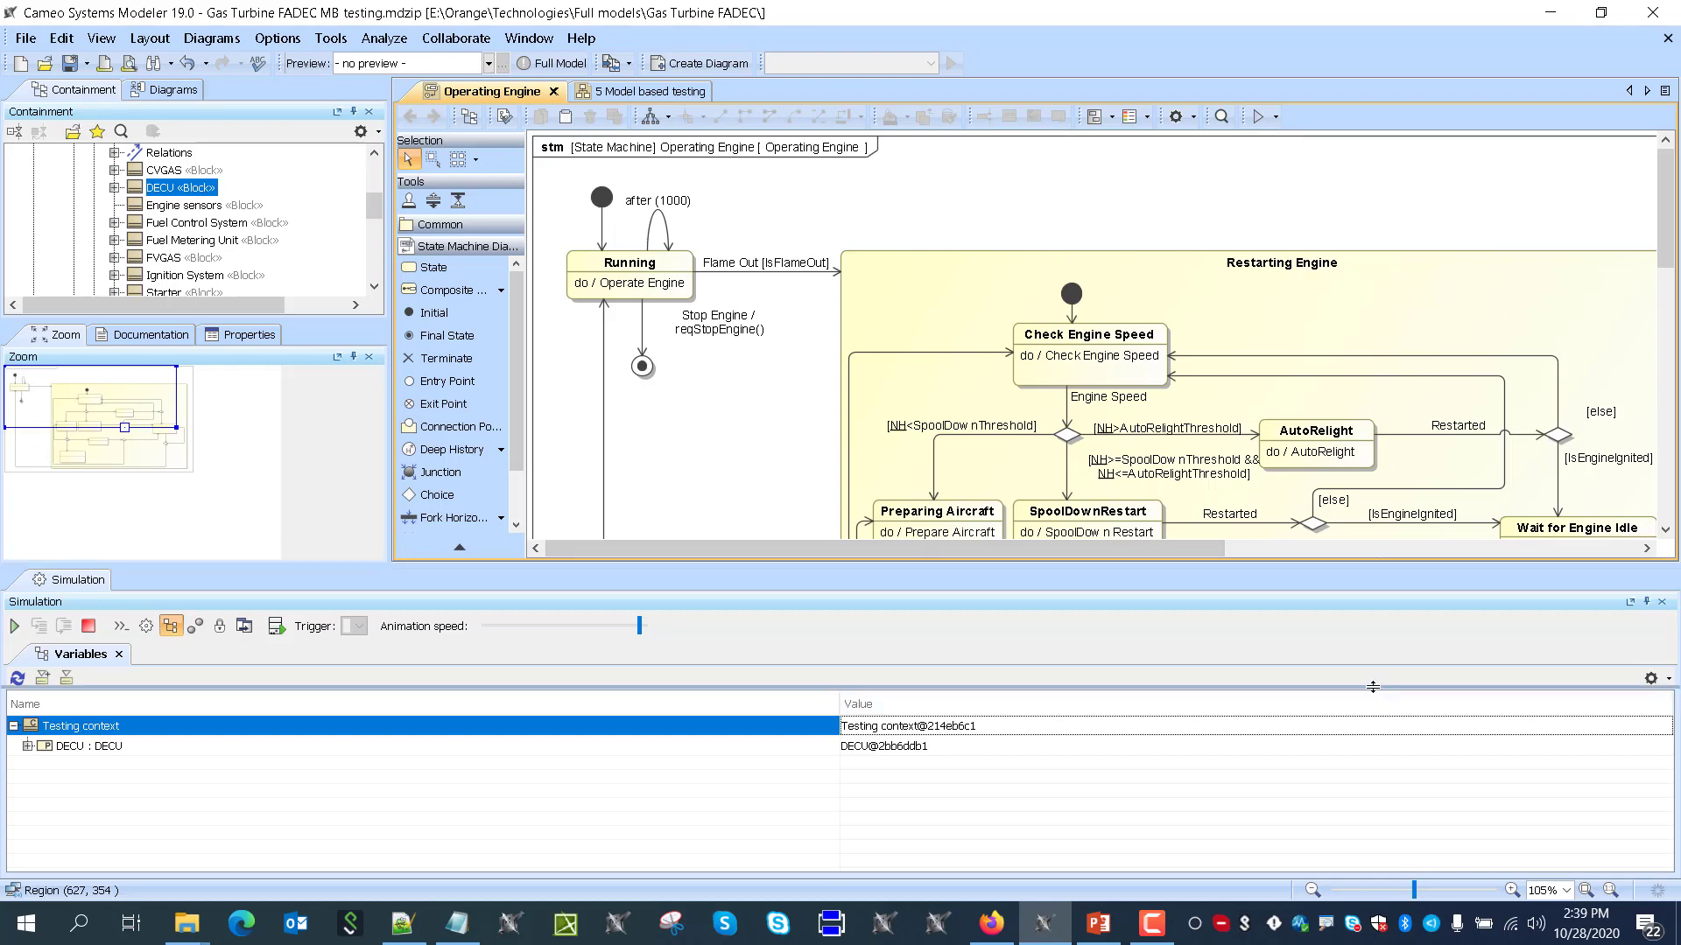
left_click_drag(1373, 688, 701, 744)
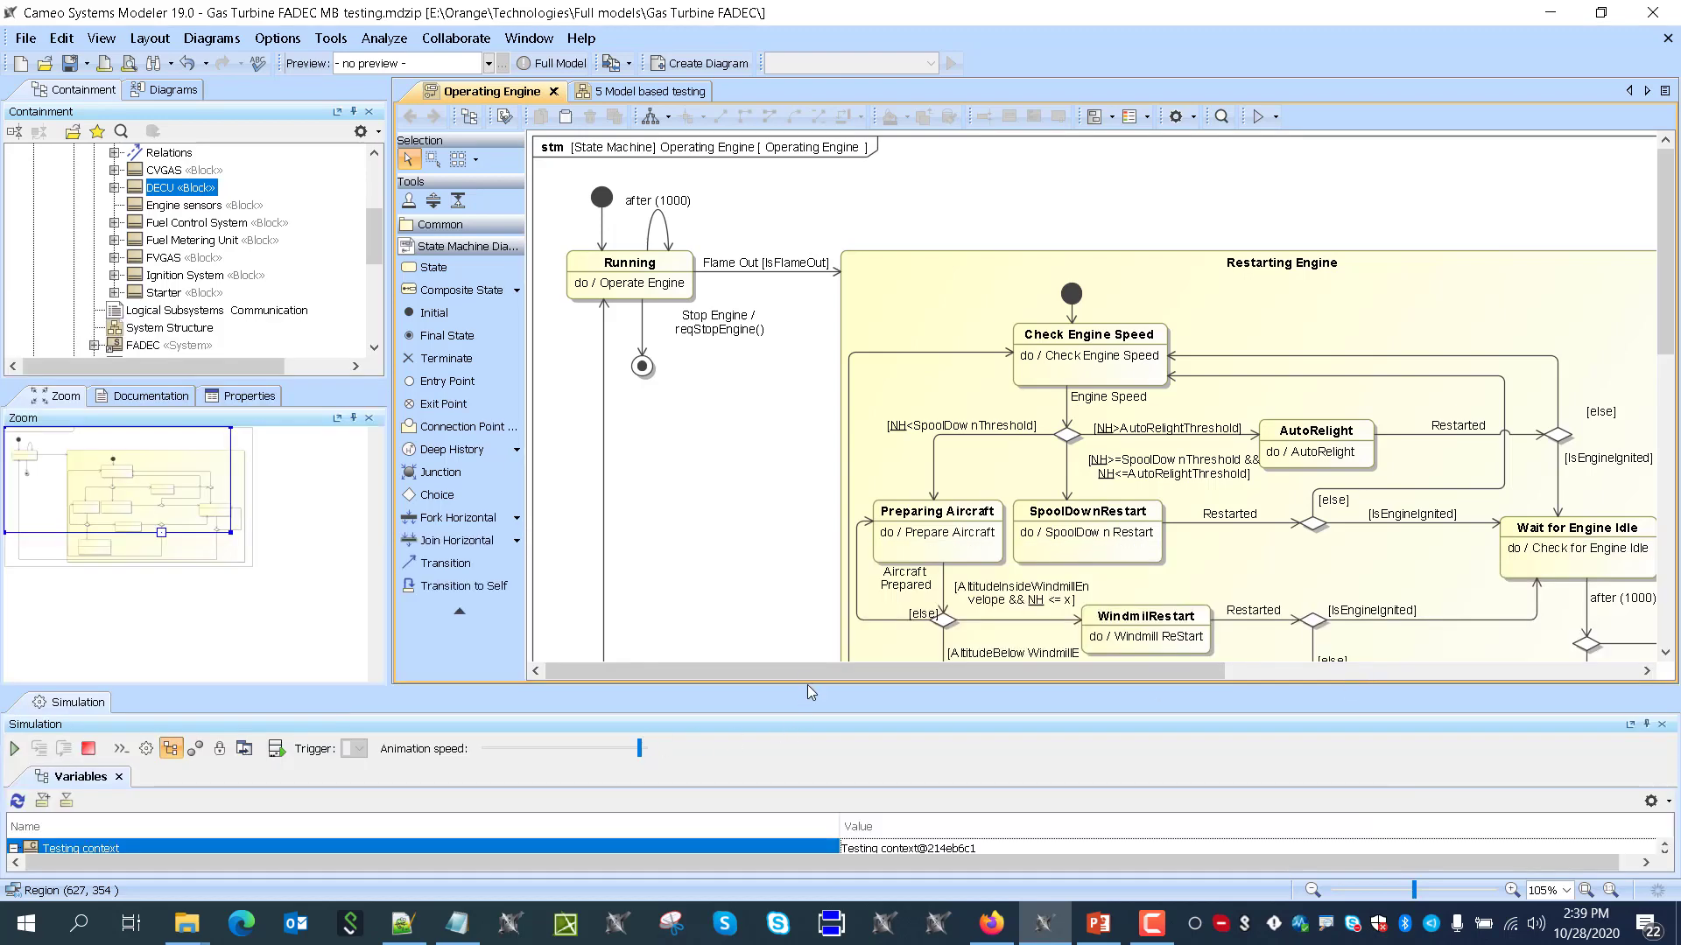
left_click_drag(807, 685, 807, 662)
Create a sequence diagram from the running Testing context instance
double_click(107, 827)
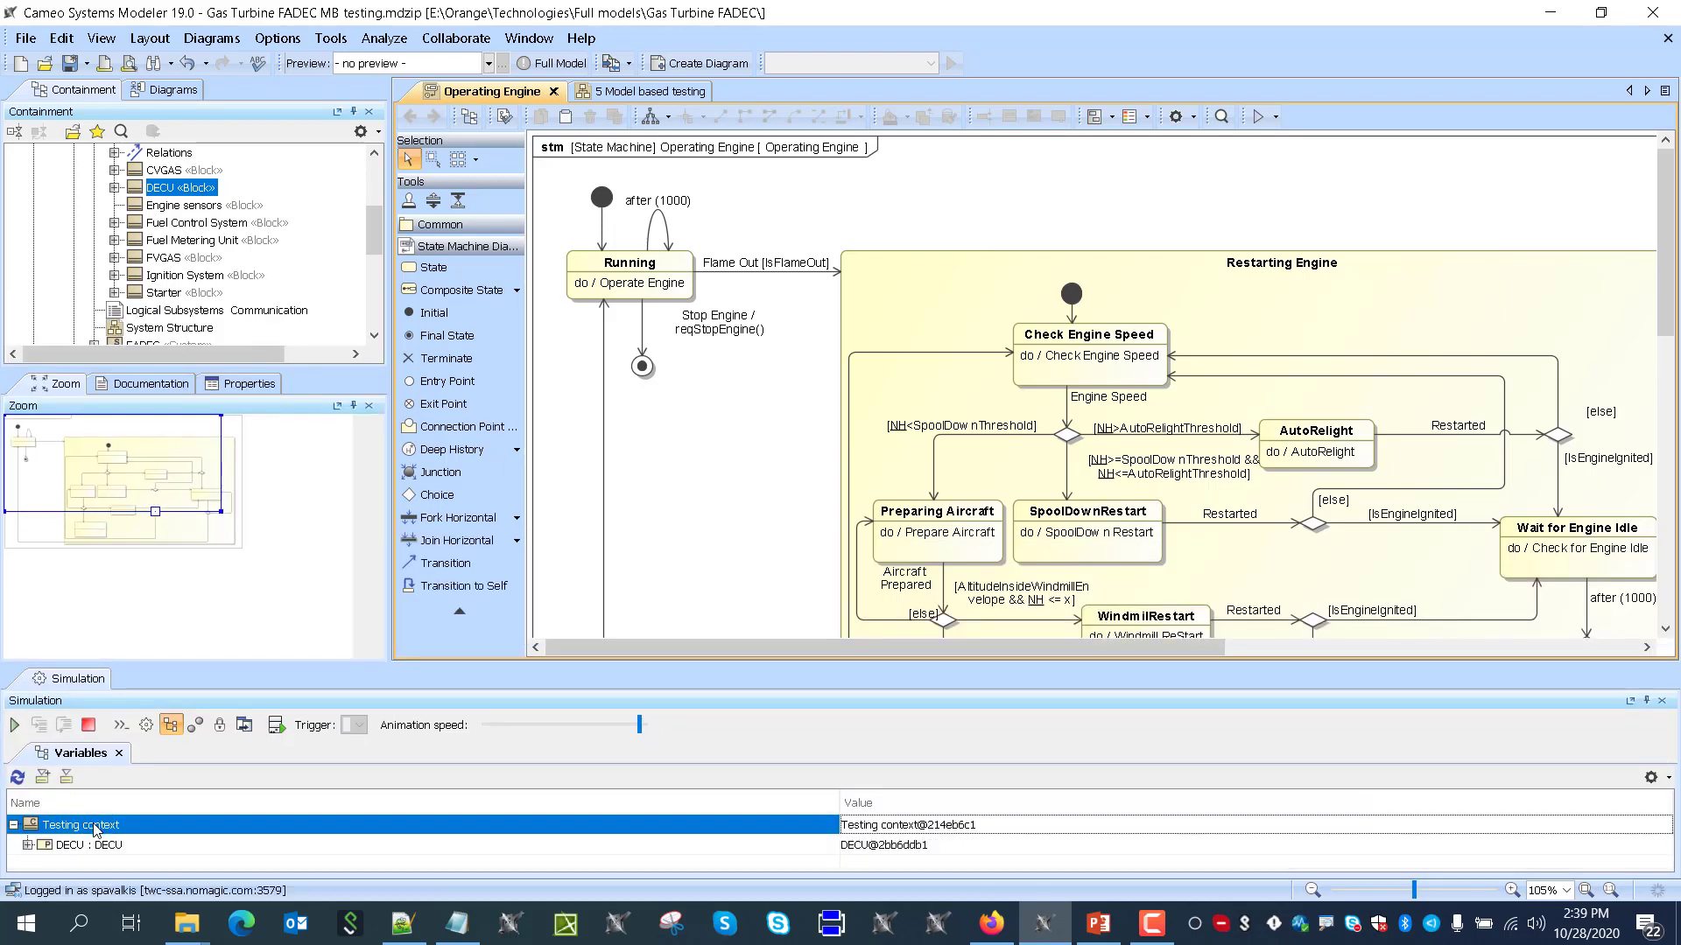
right_click(96, 829)
right_click(62, 833)
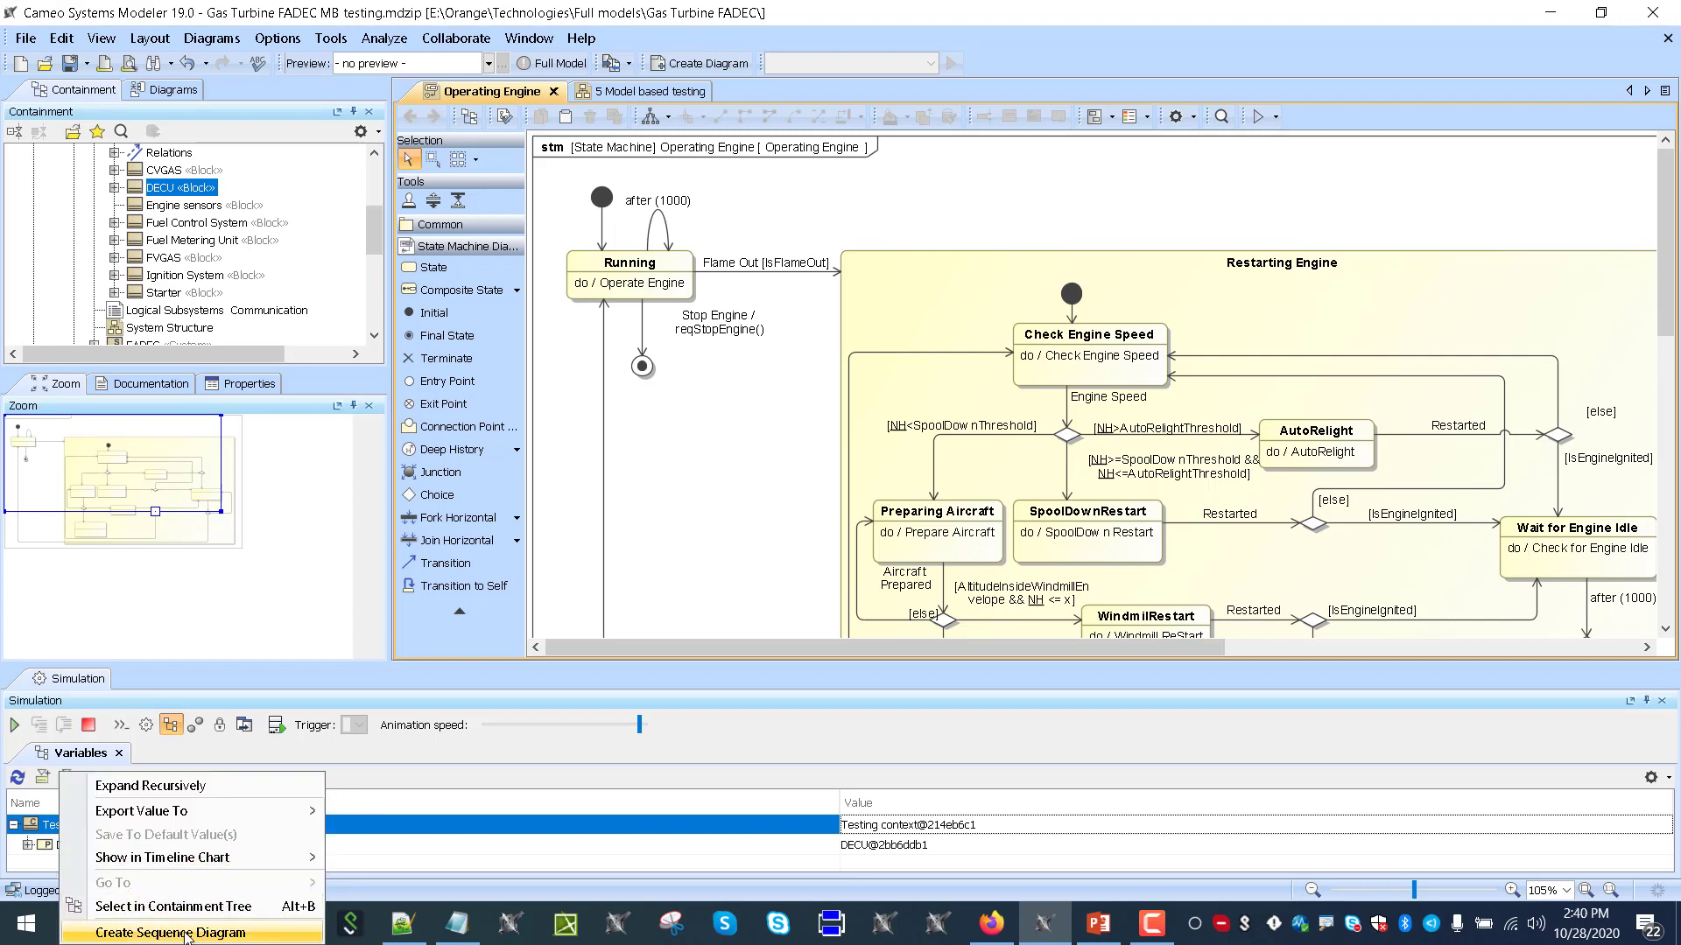
right_click(52, 831)
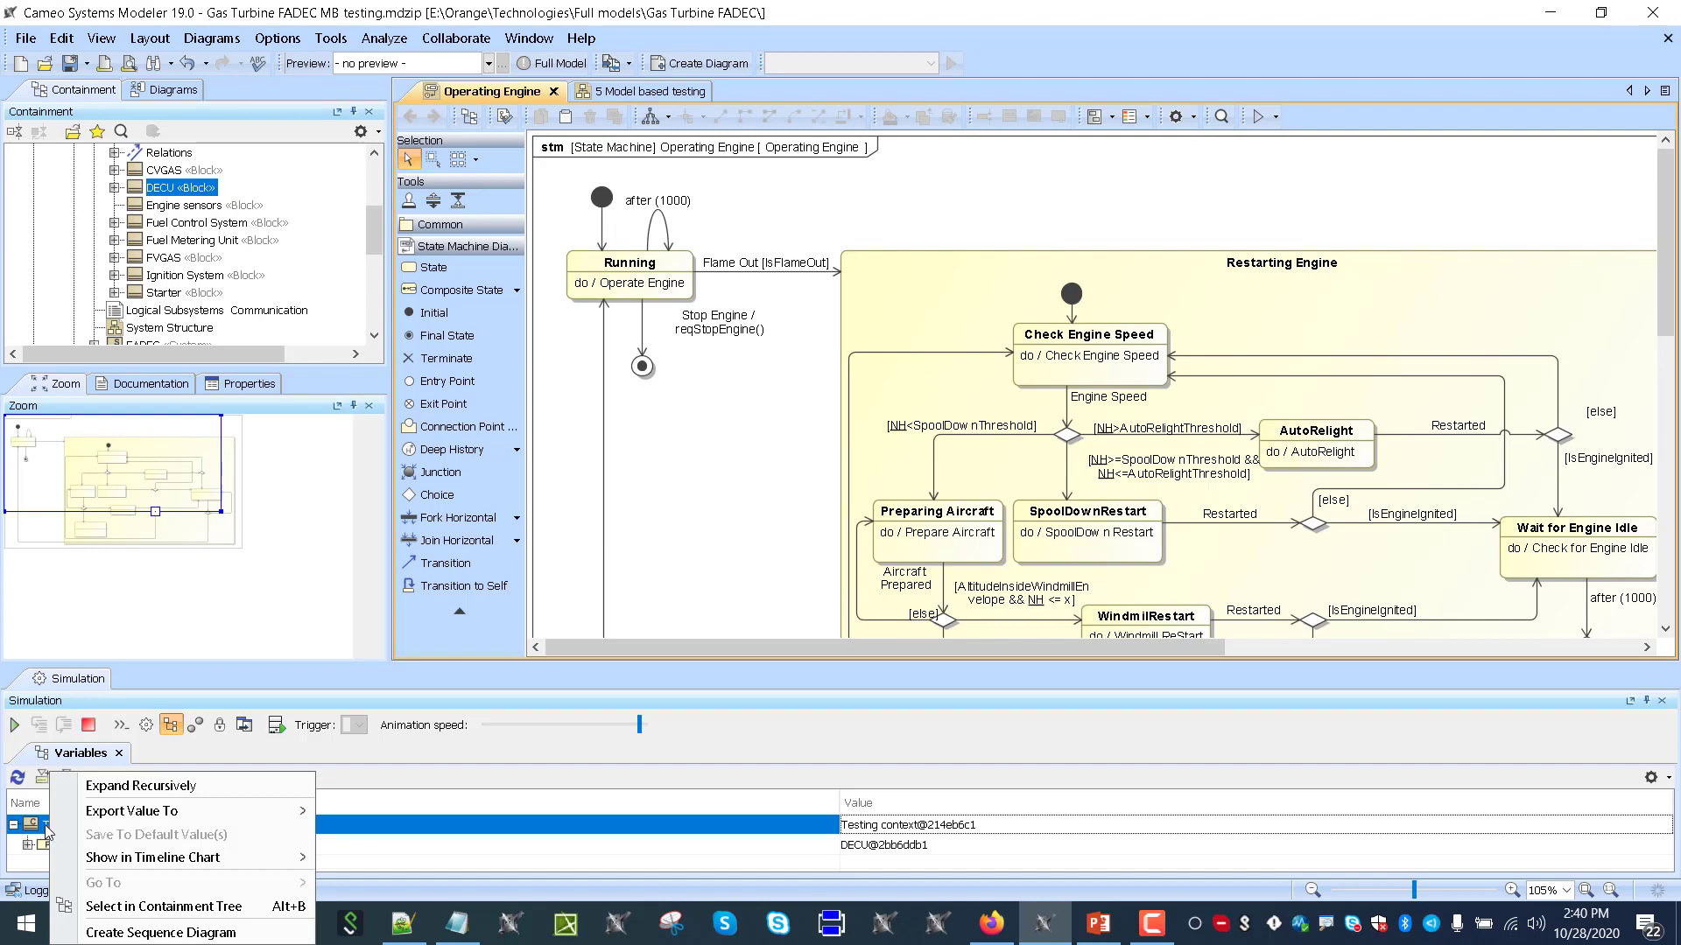
left_click(160, 932)
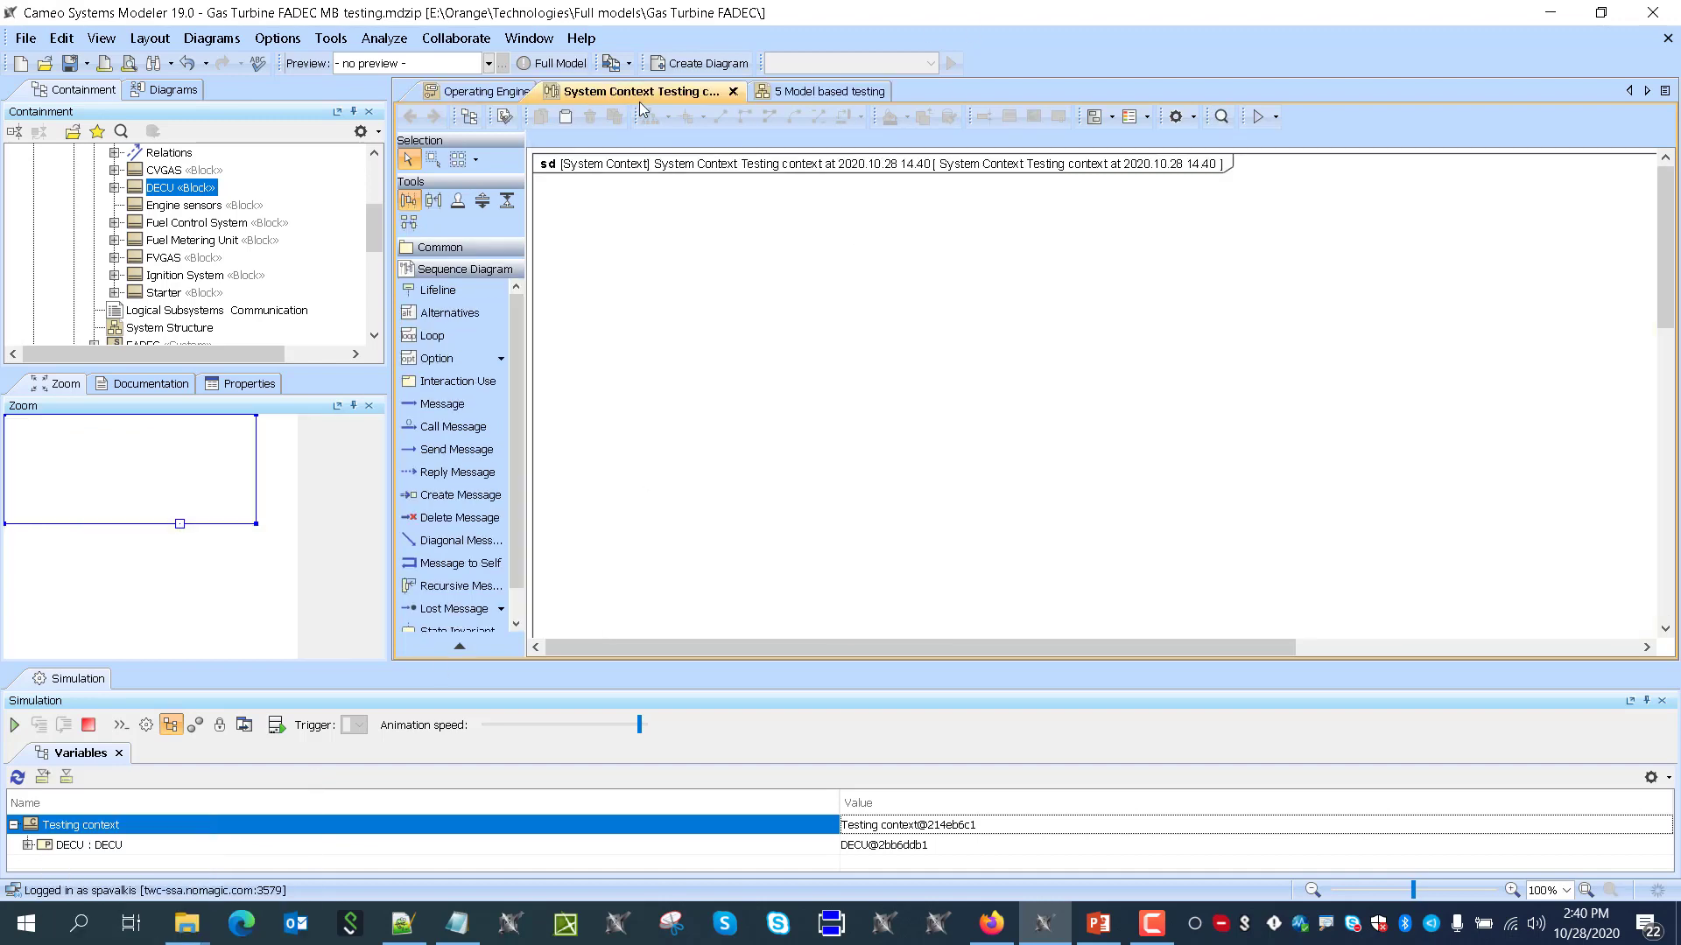
Place the new sequence diagram side by side with the Operating Engine state machine and widen both diagram areas
left_click_drag(644, 96, 1076, 307)
left_click(1191, 350)
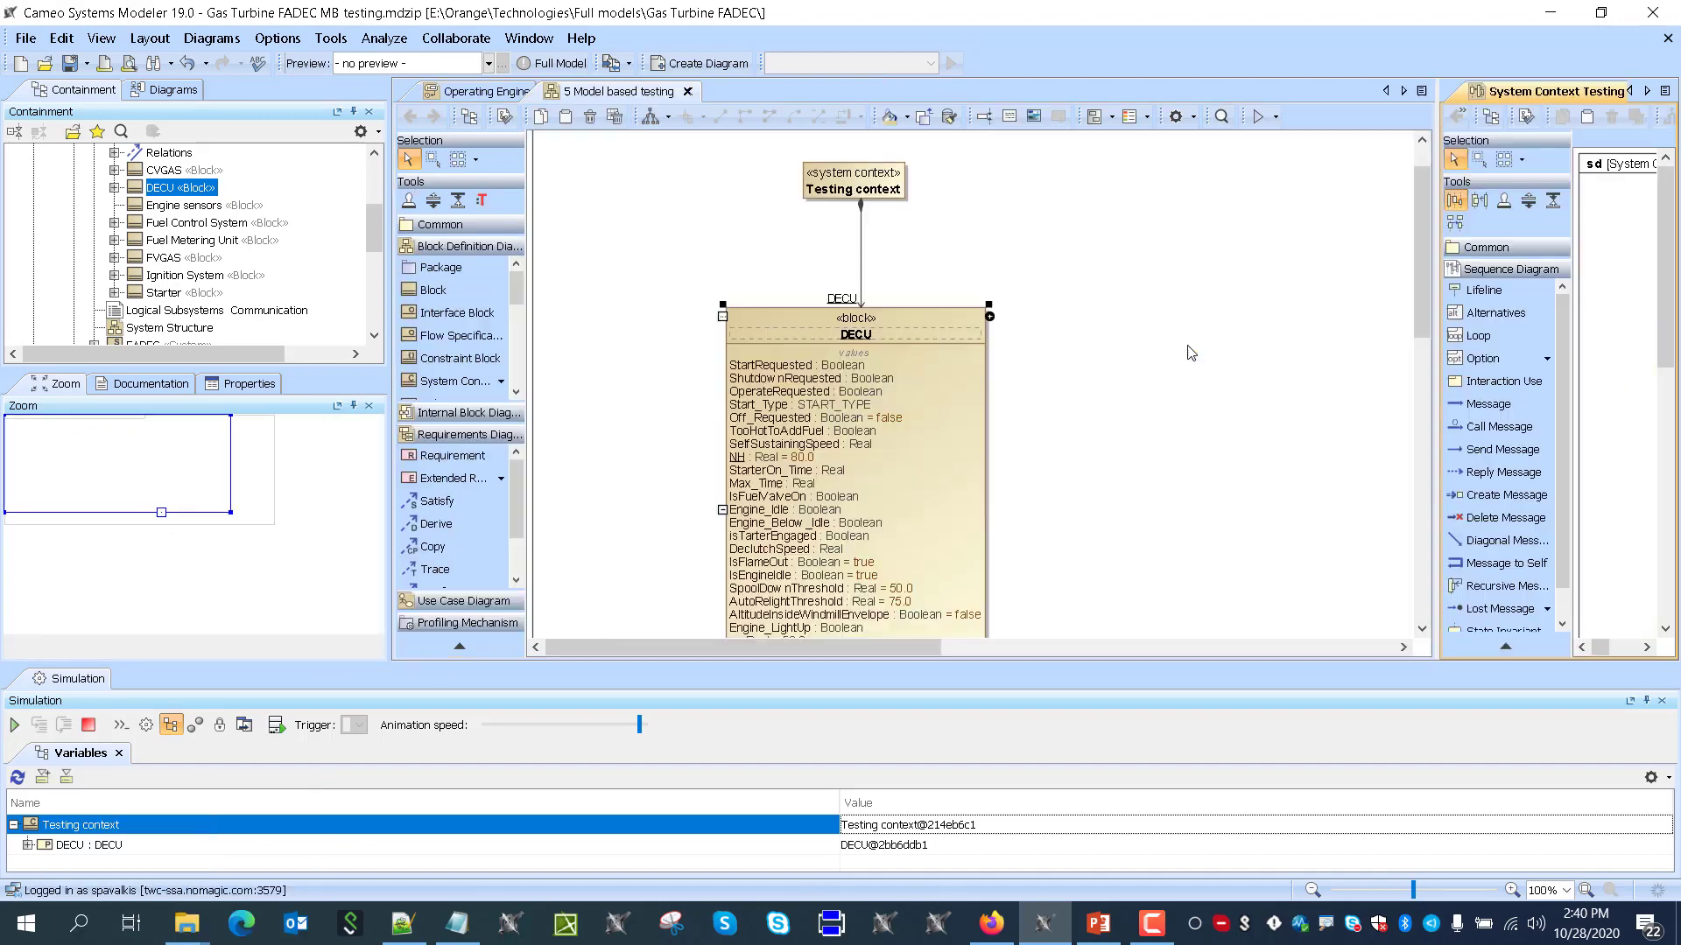
left_click_drag(1436, 452, 1181, 458)
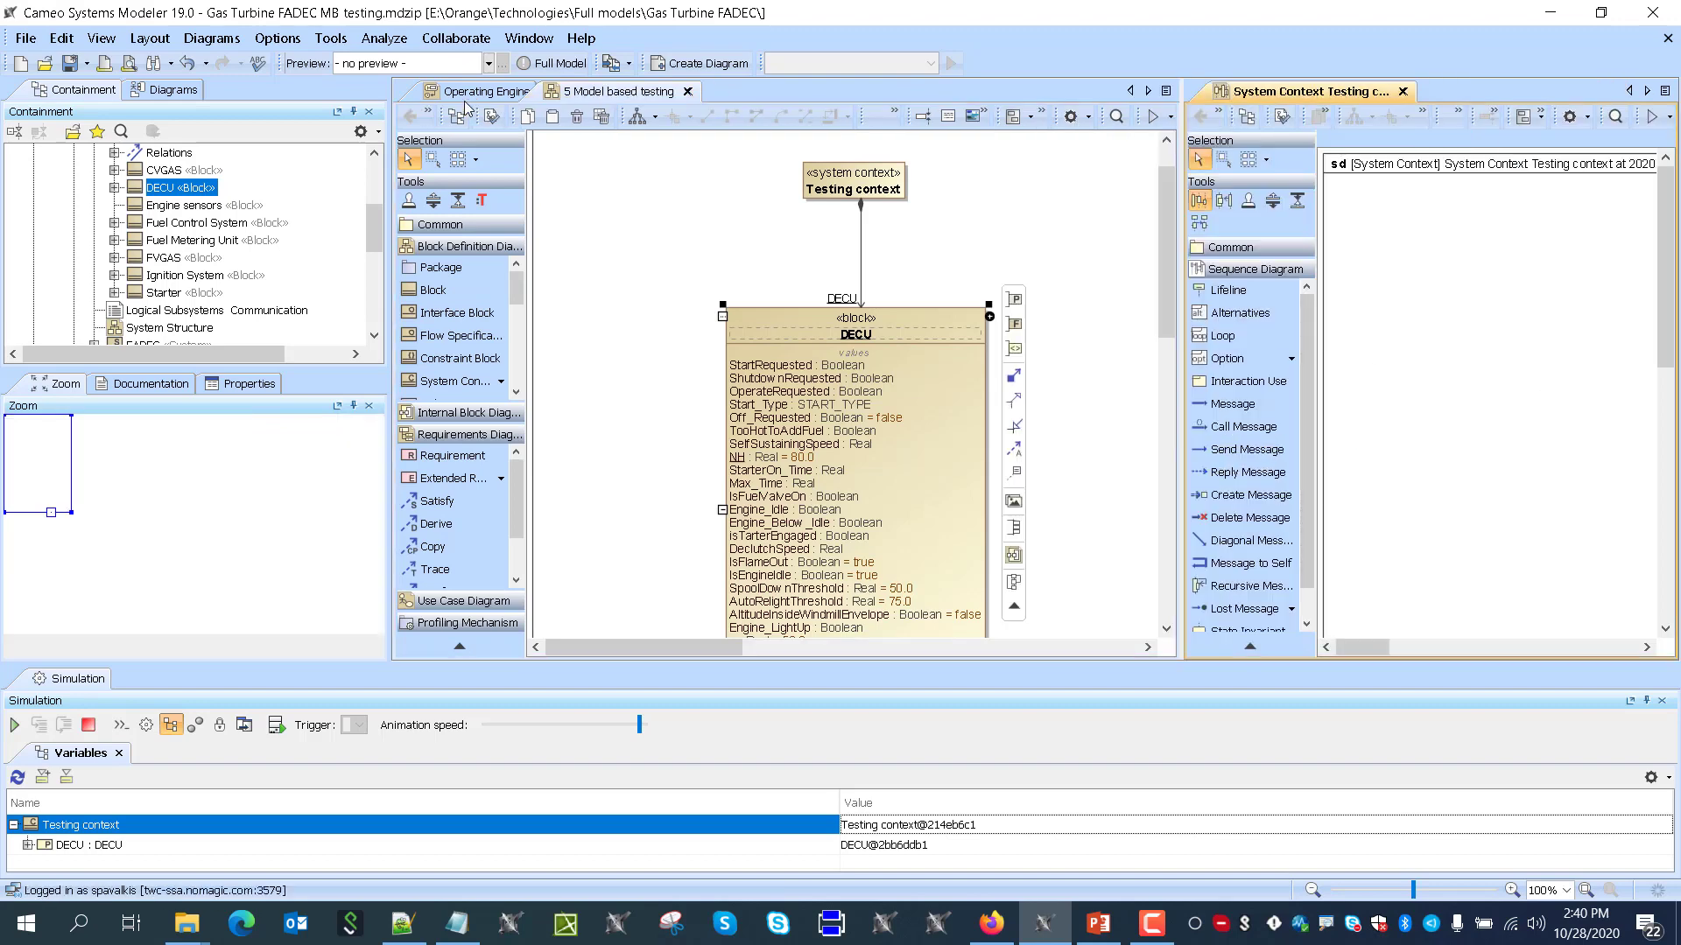
left_click(466, 95)
left_click_drag(389, 462, 167, 461)
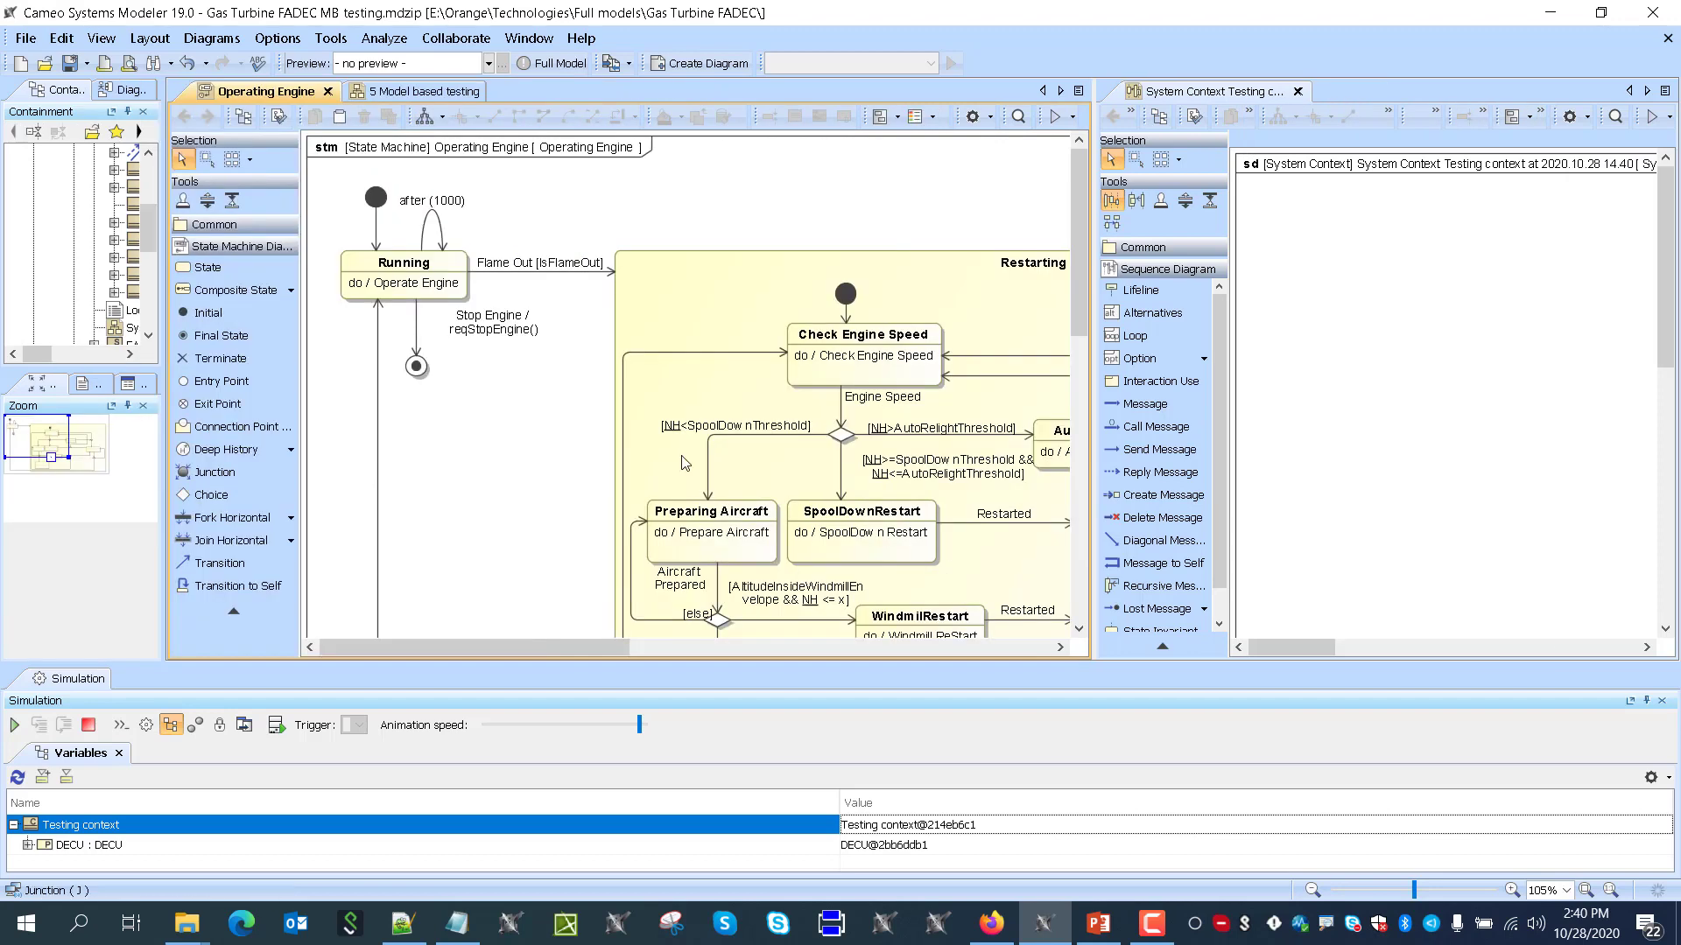
Run the simulation and send the Flame Out and Engine Speed signals to the DECU part
left_click(15, 725)
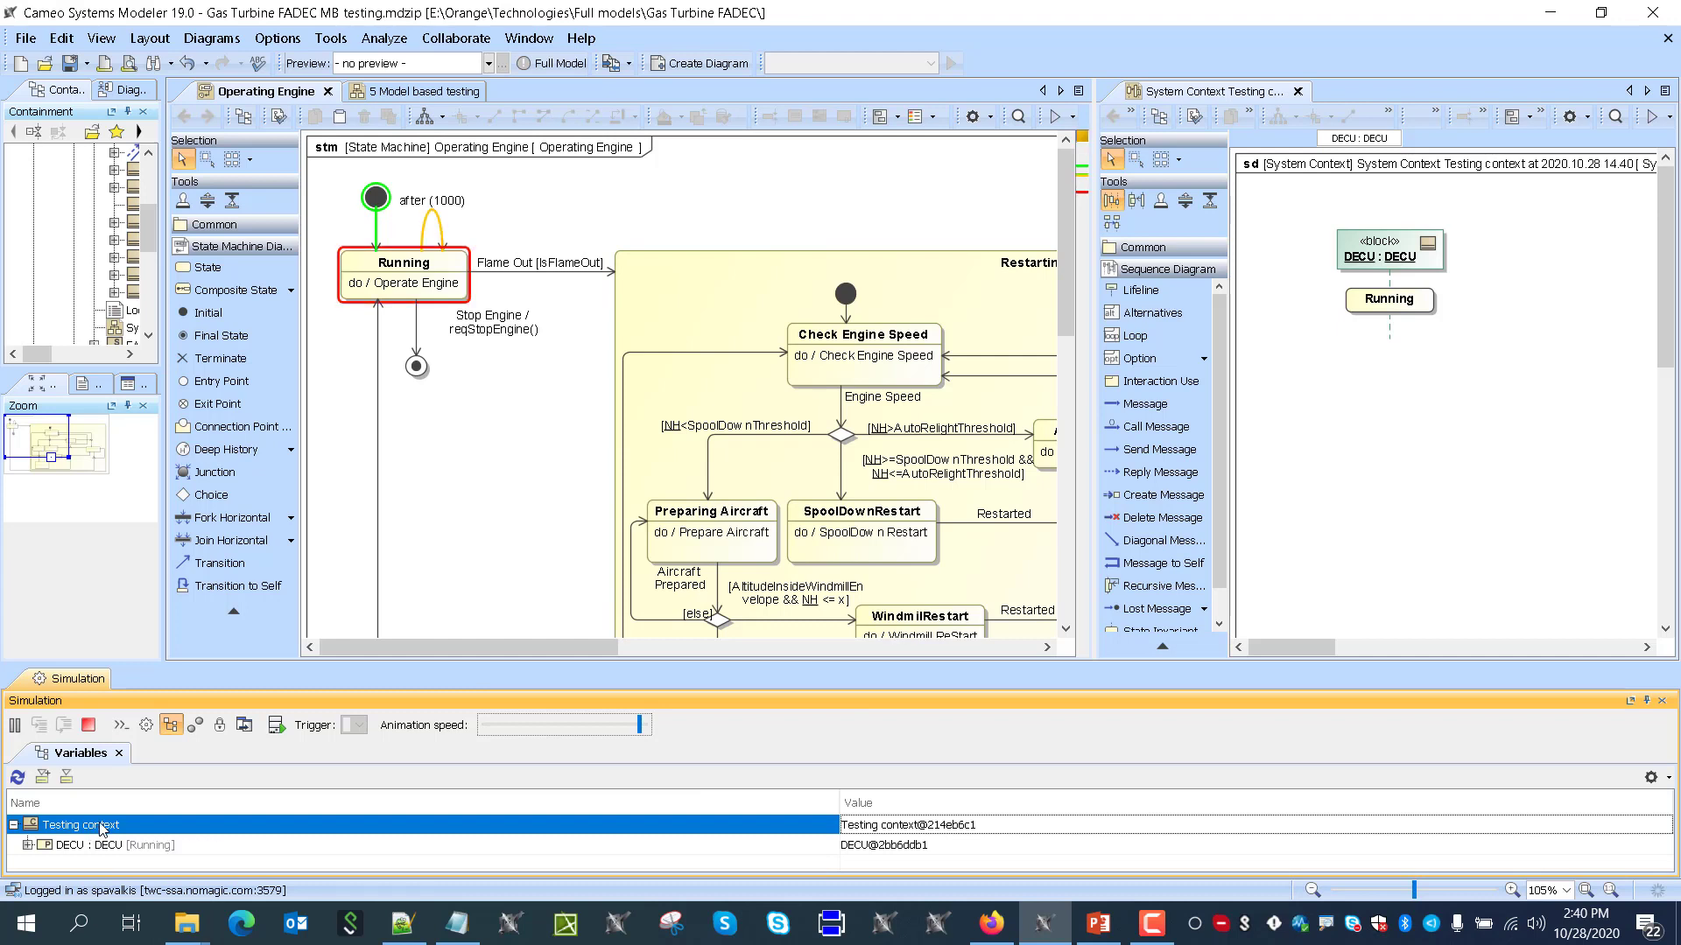
left_click(75, 848)
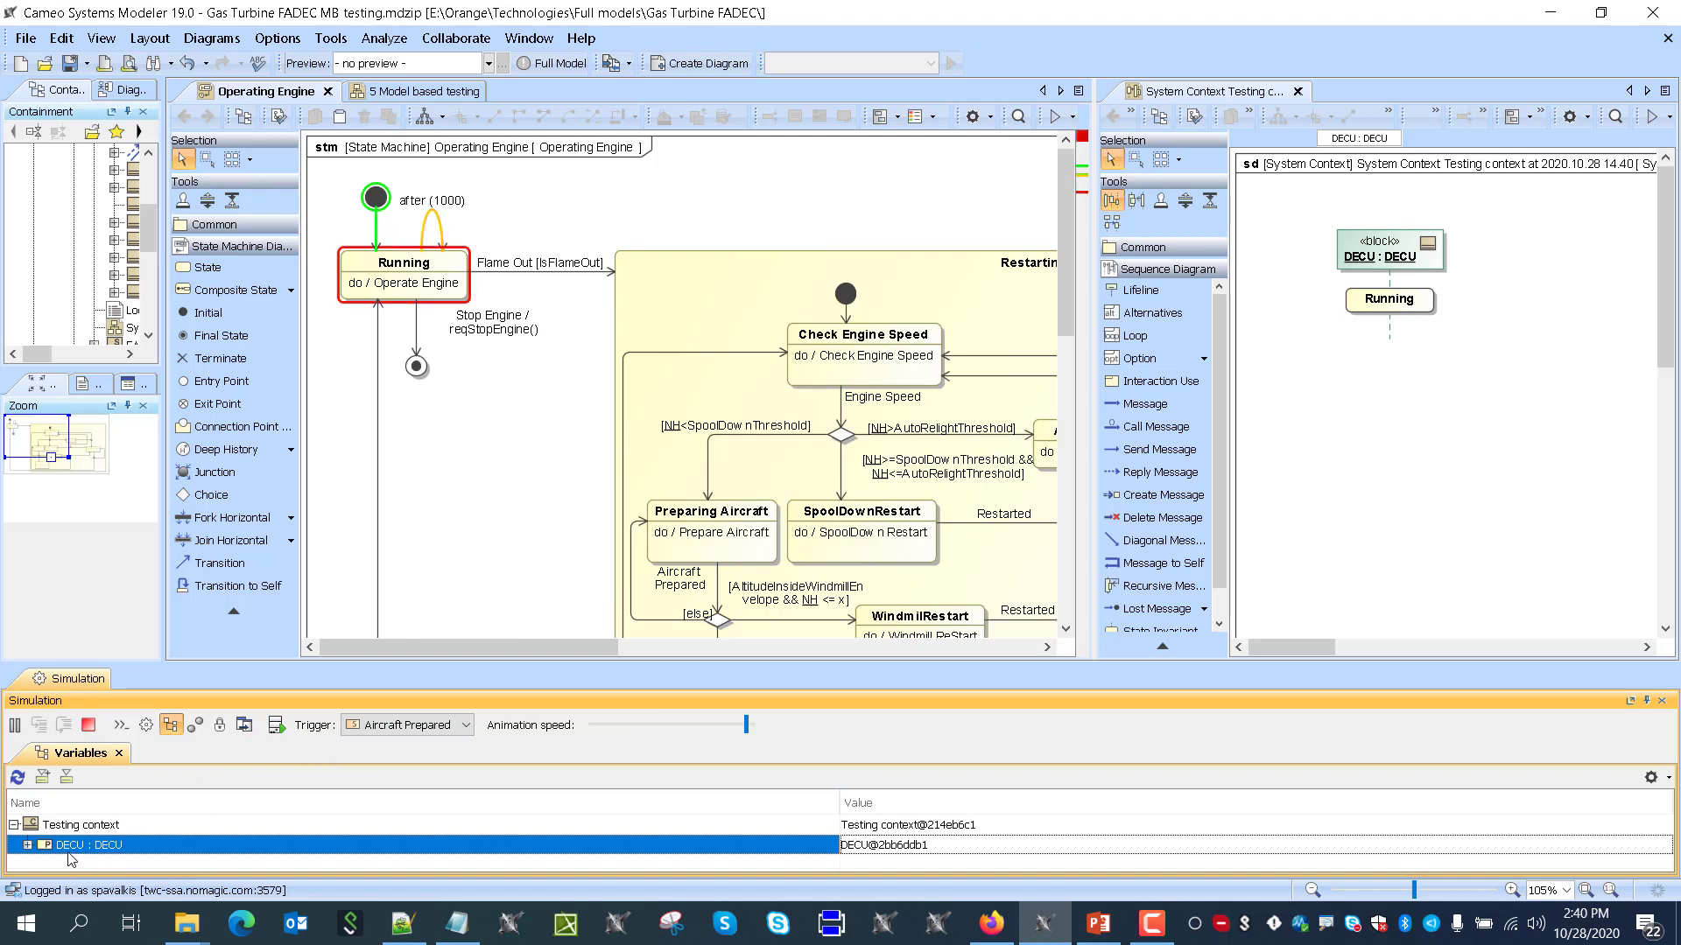
left_click(386, 731)
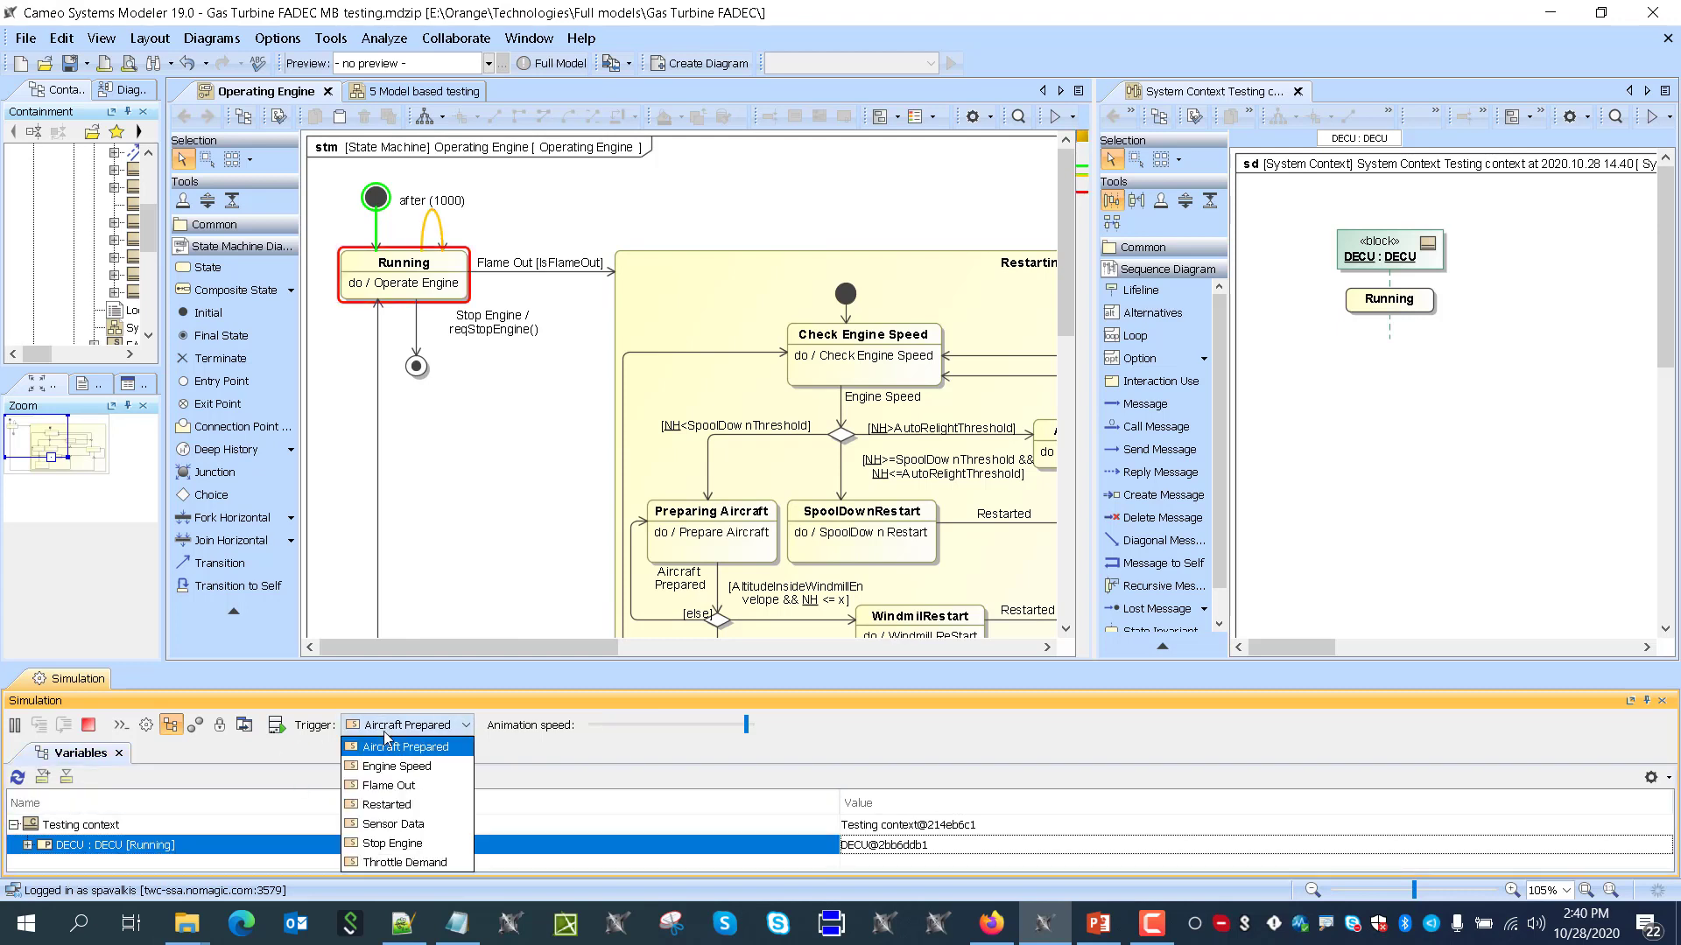
left_click(390, 785)
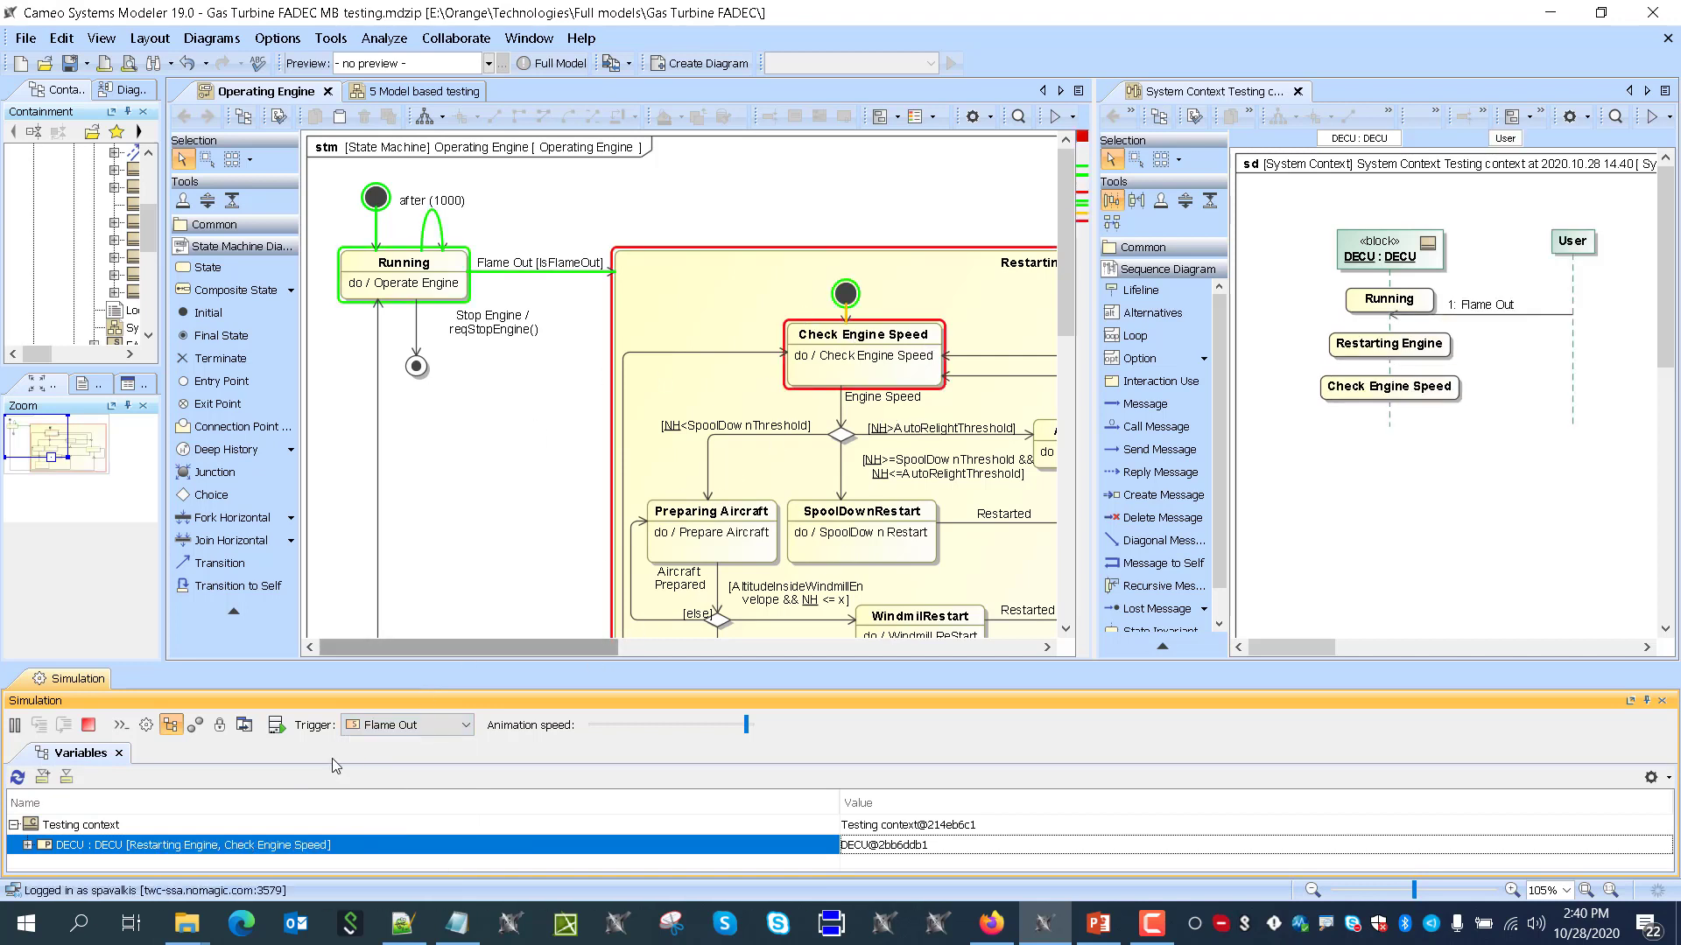
left_click(386, 732)
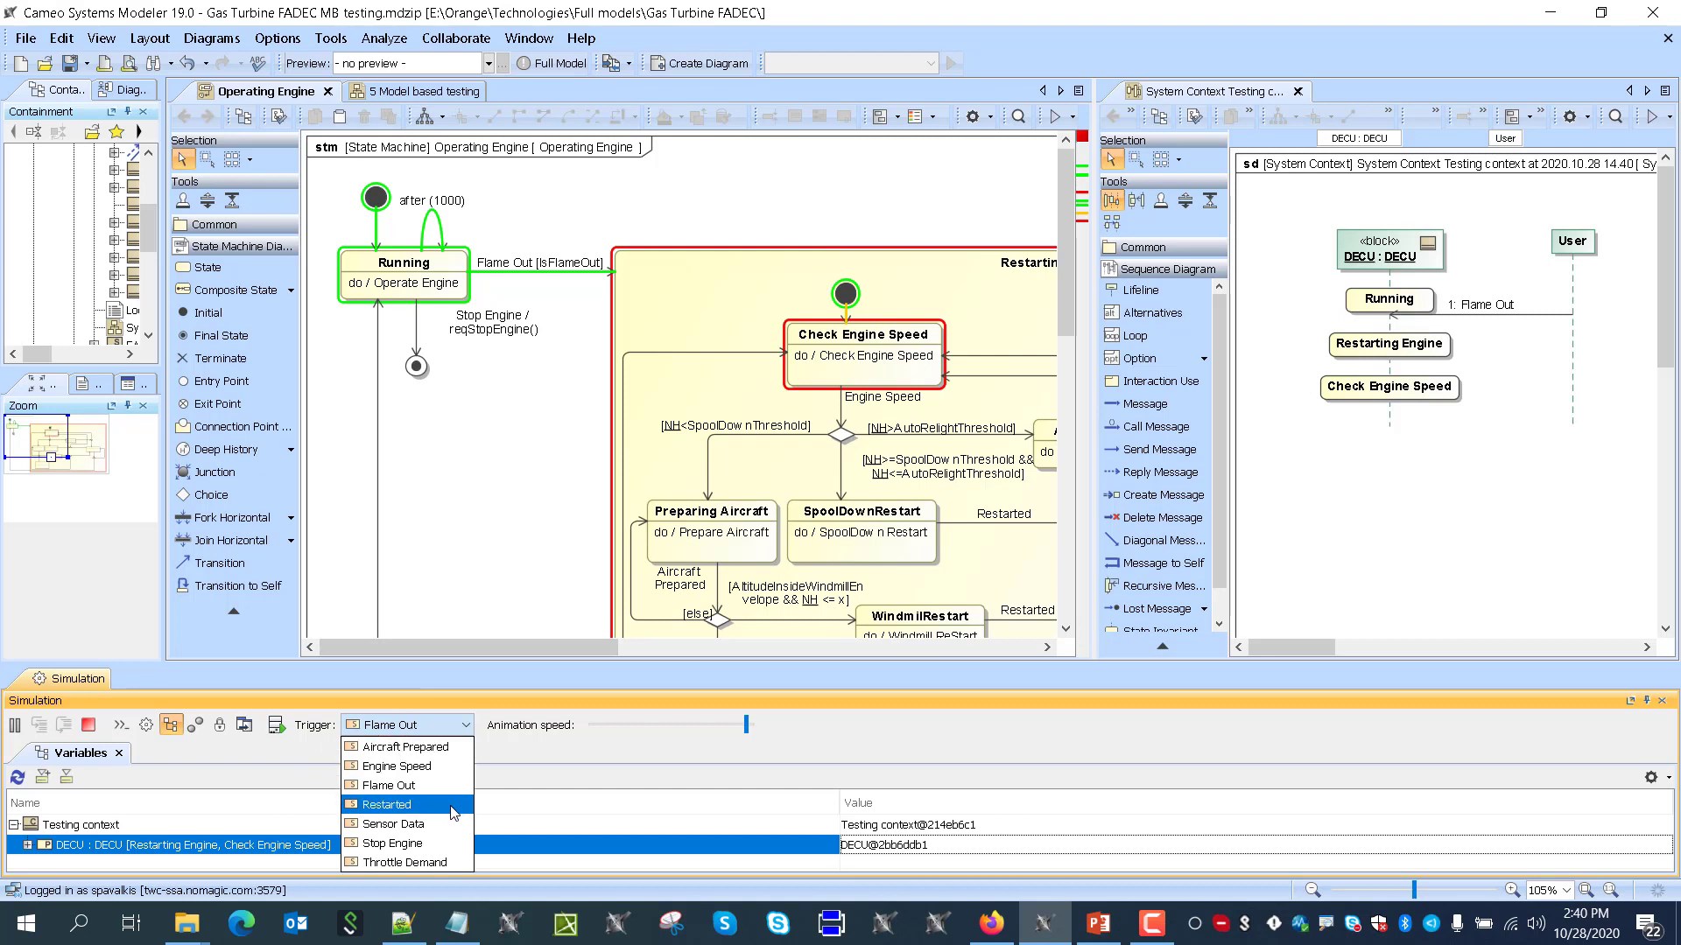
left_click(442, 767)
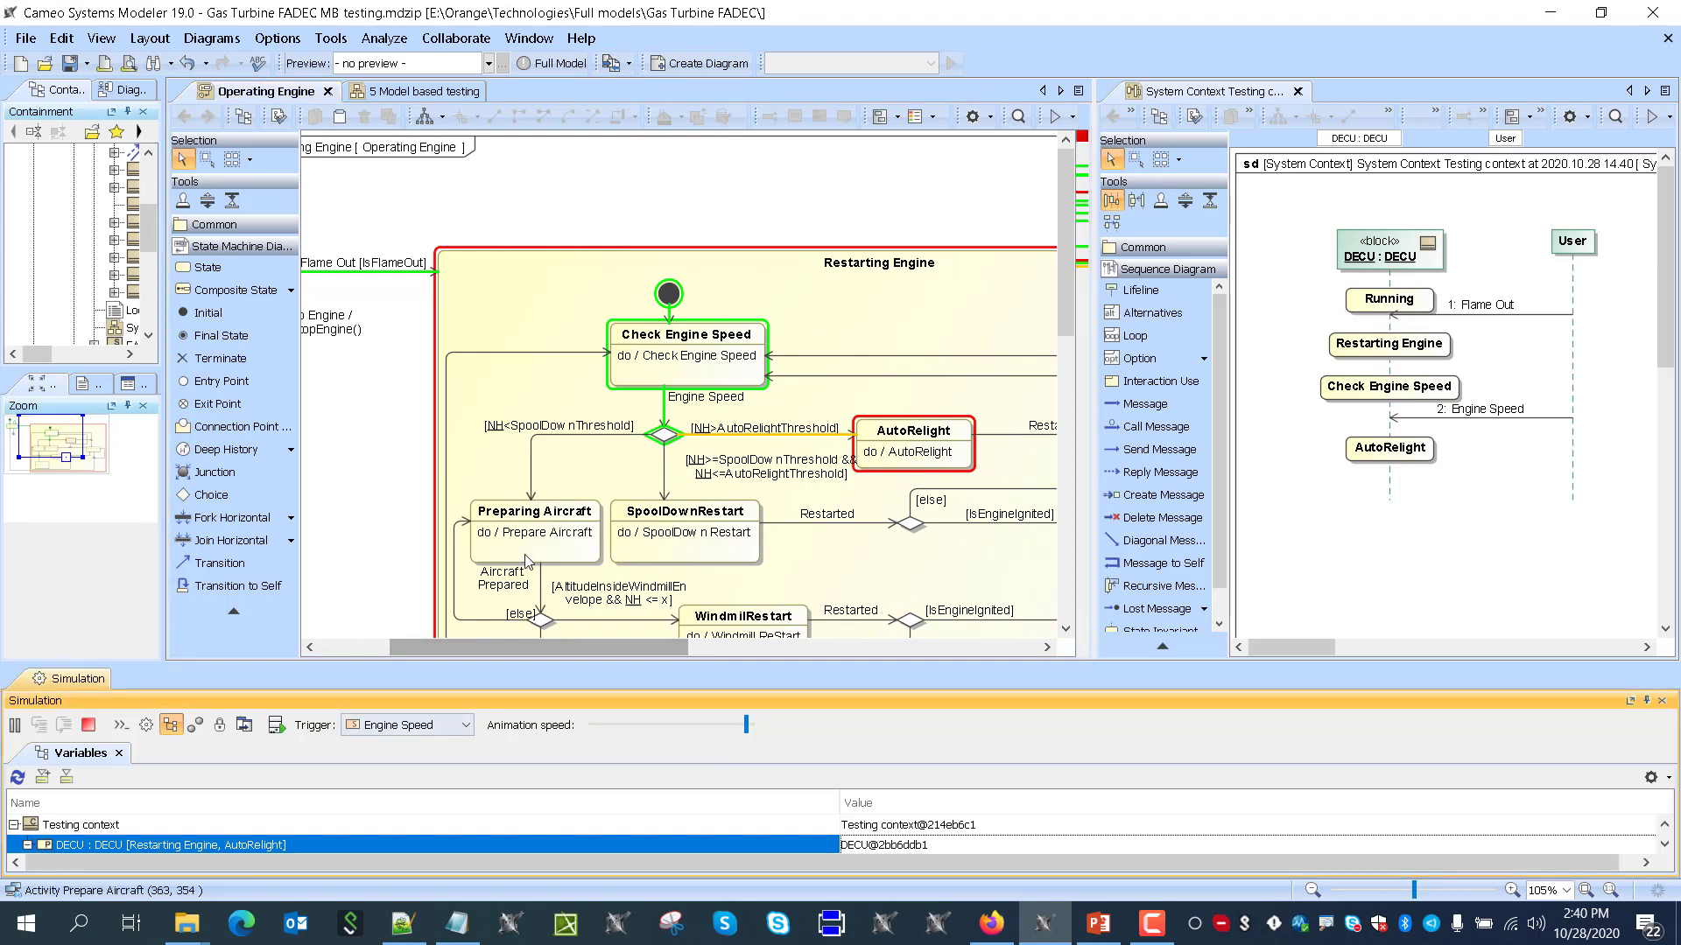
Examine the guard on the AutoRelight transition, including the NH glossary description, and the DECU part's runtime values
left_click(29, 846)
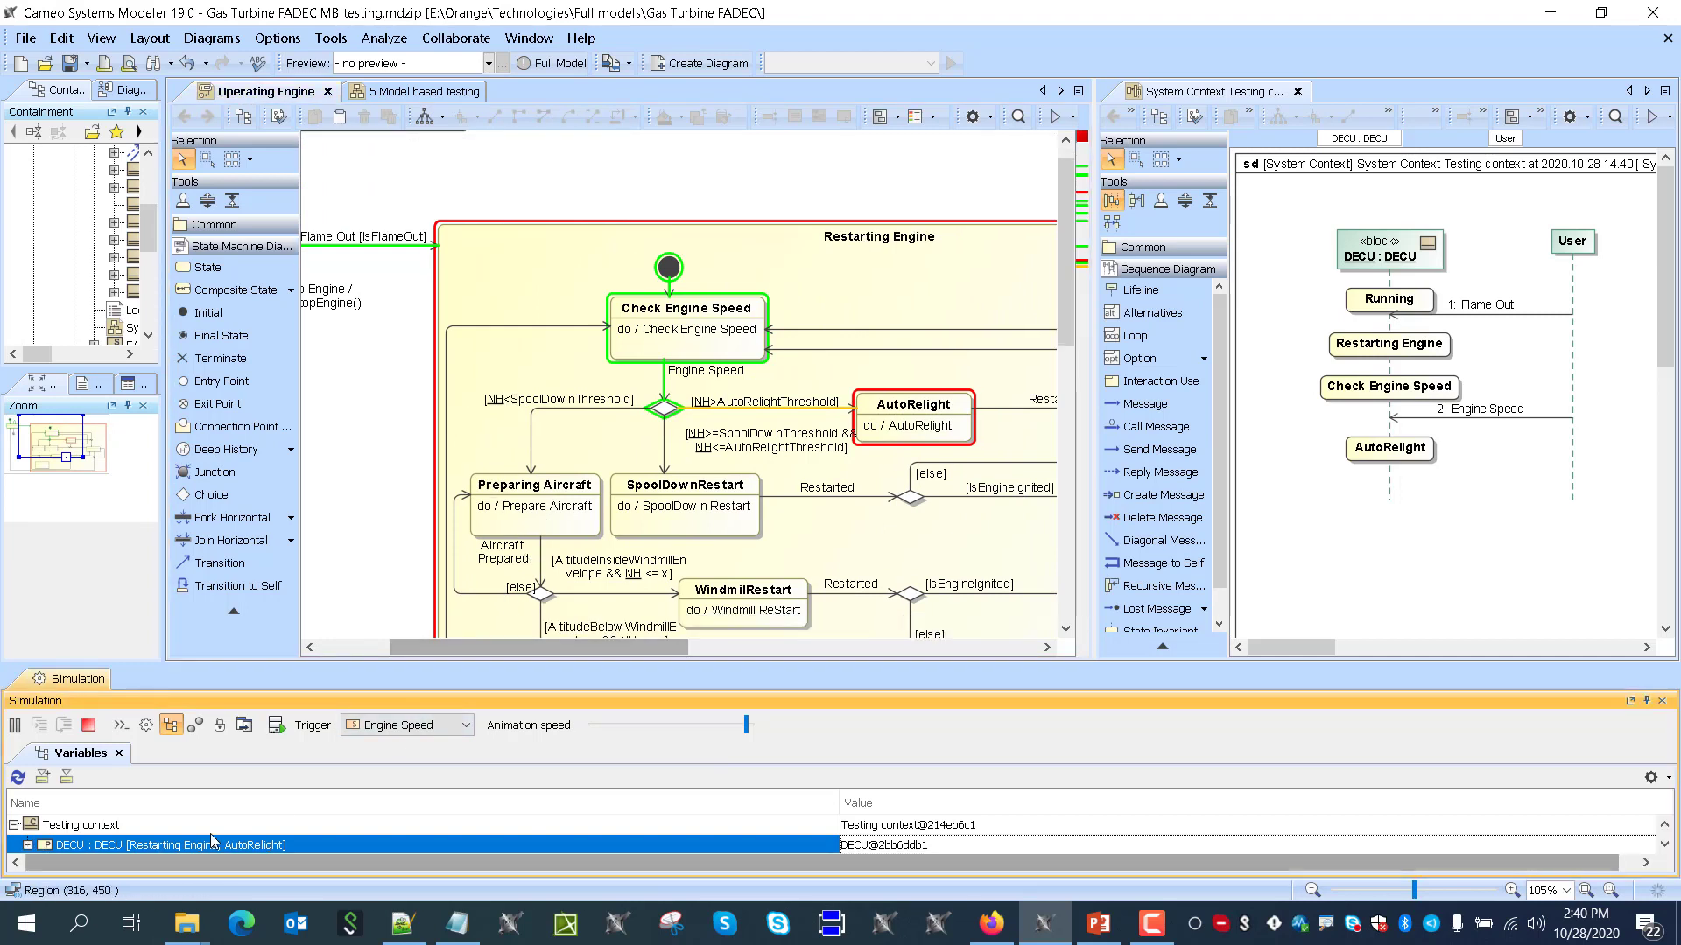
left_click(694, 408)
left_click_drag(694, 408, 698, 411)
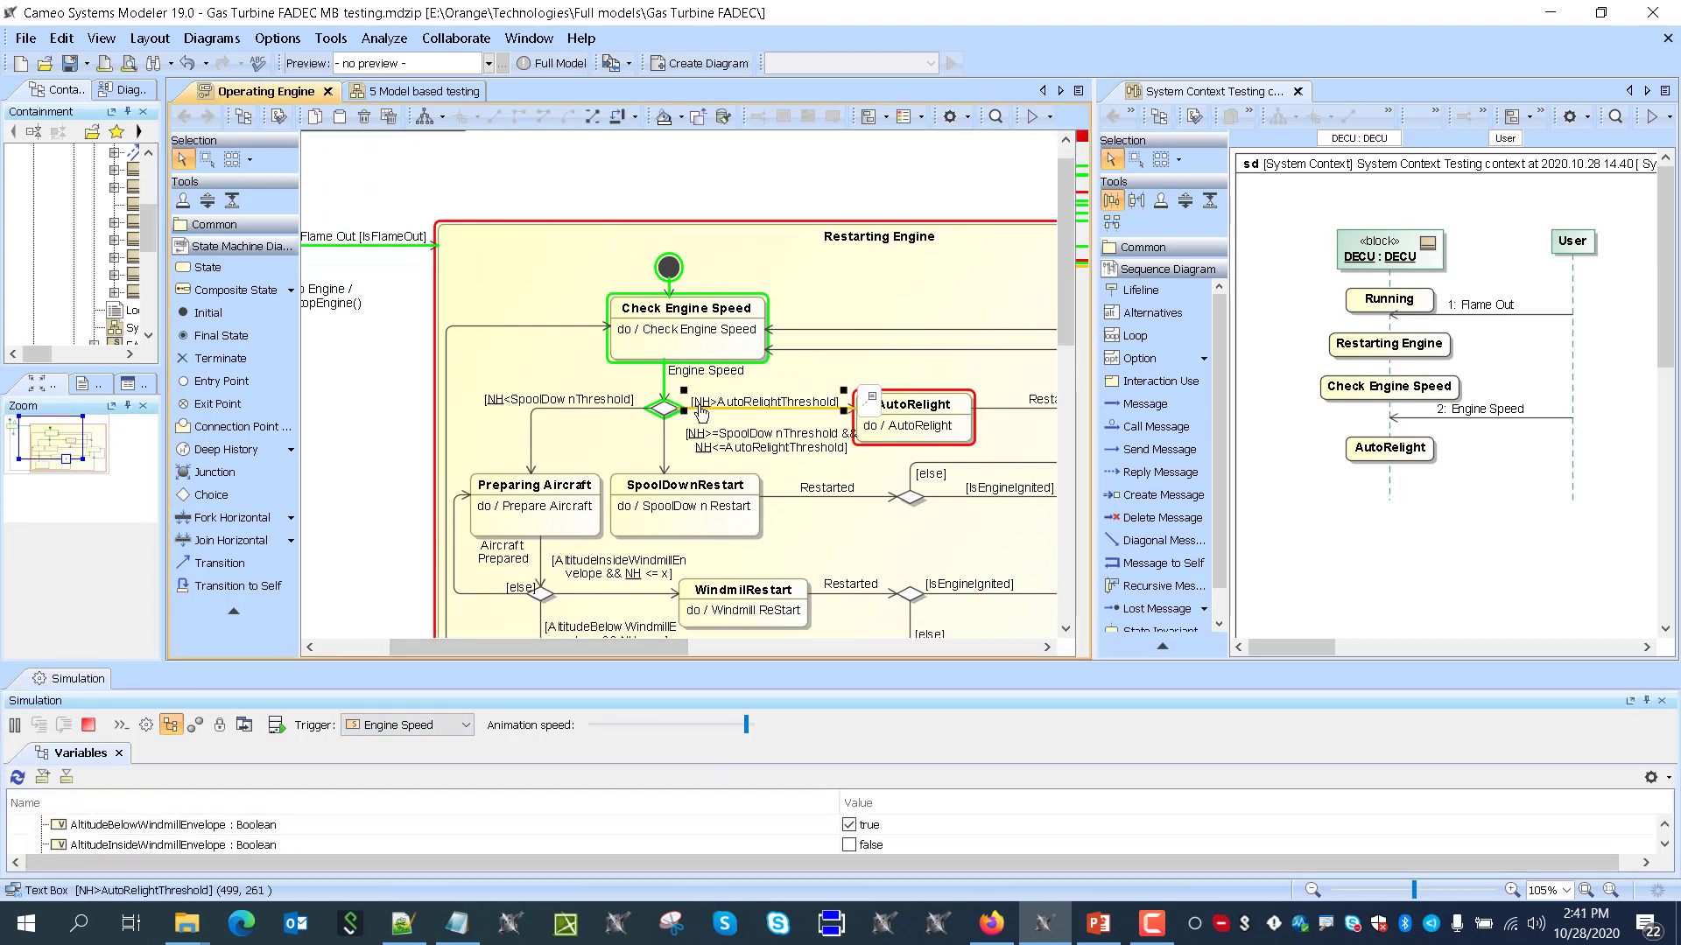
mouse_move(701, 413)
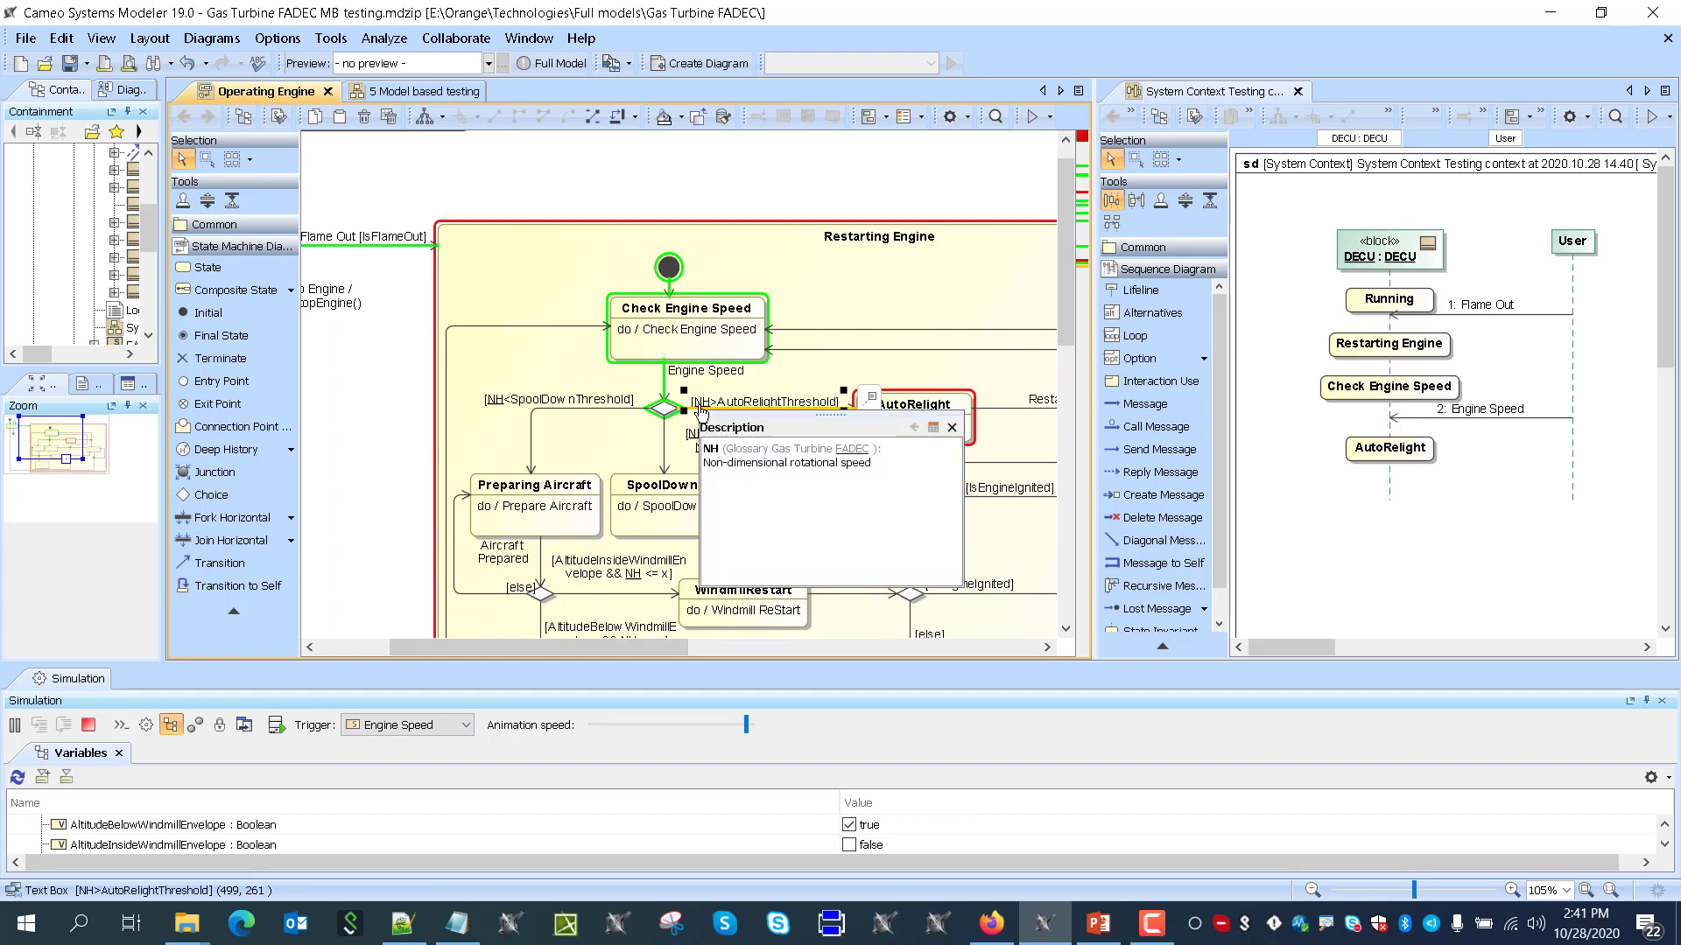
left_click(389, 431)
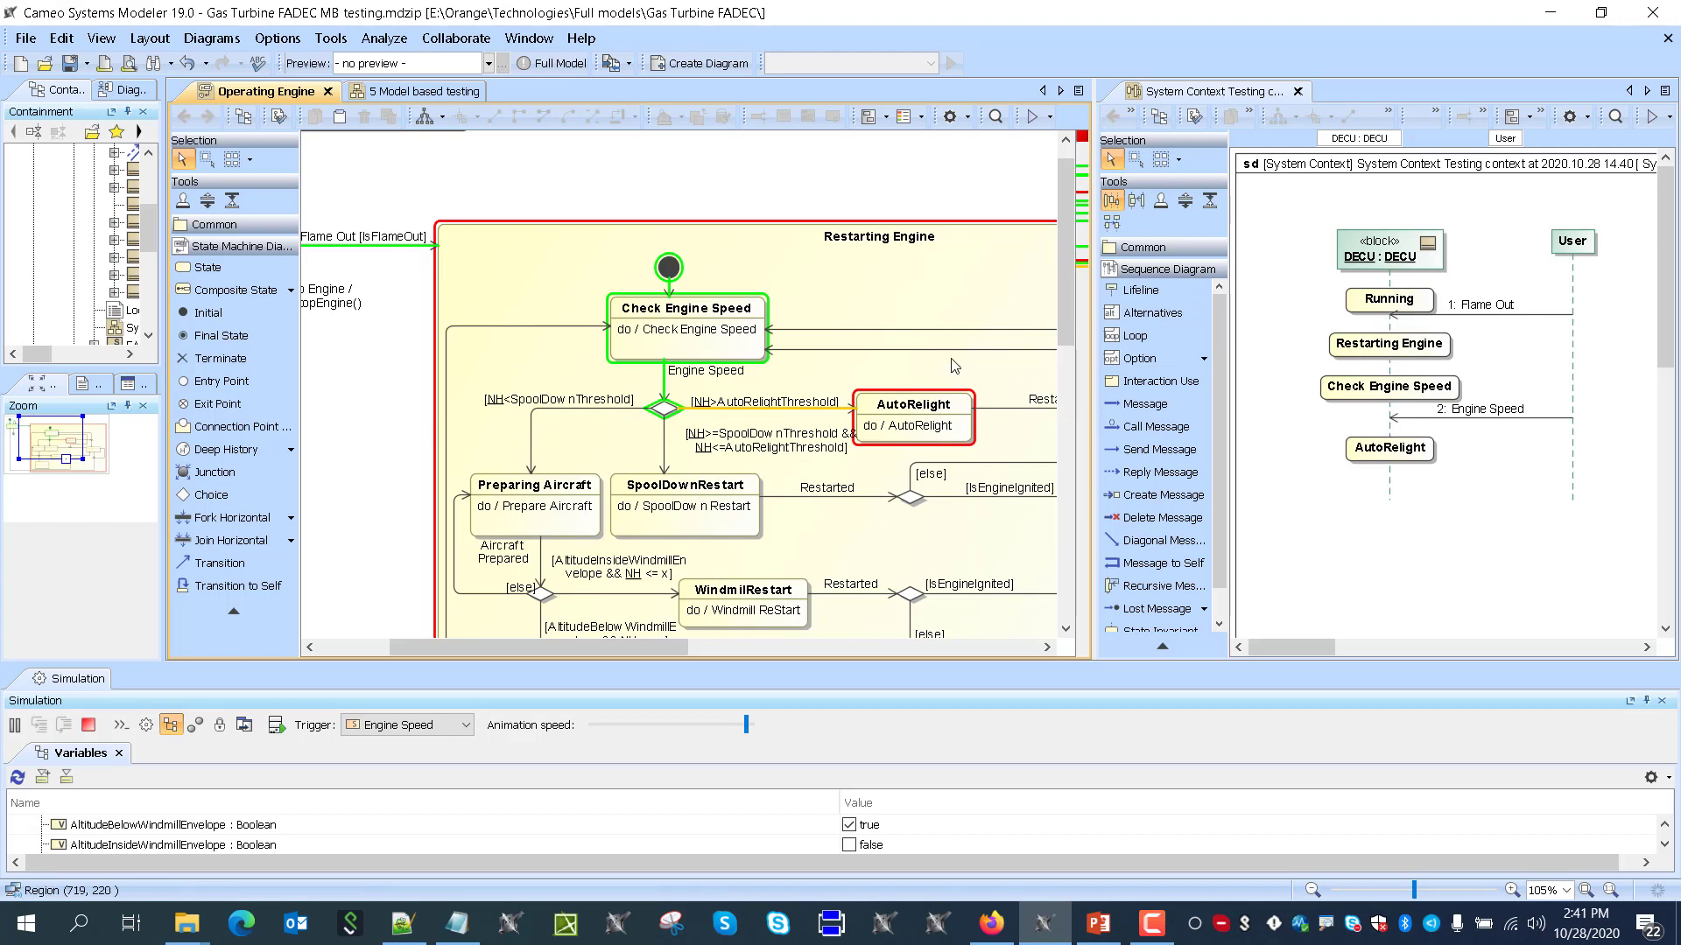
scroll(538, 843, "down", 3)
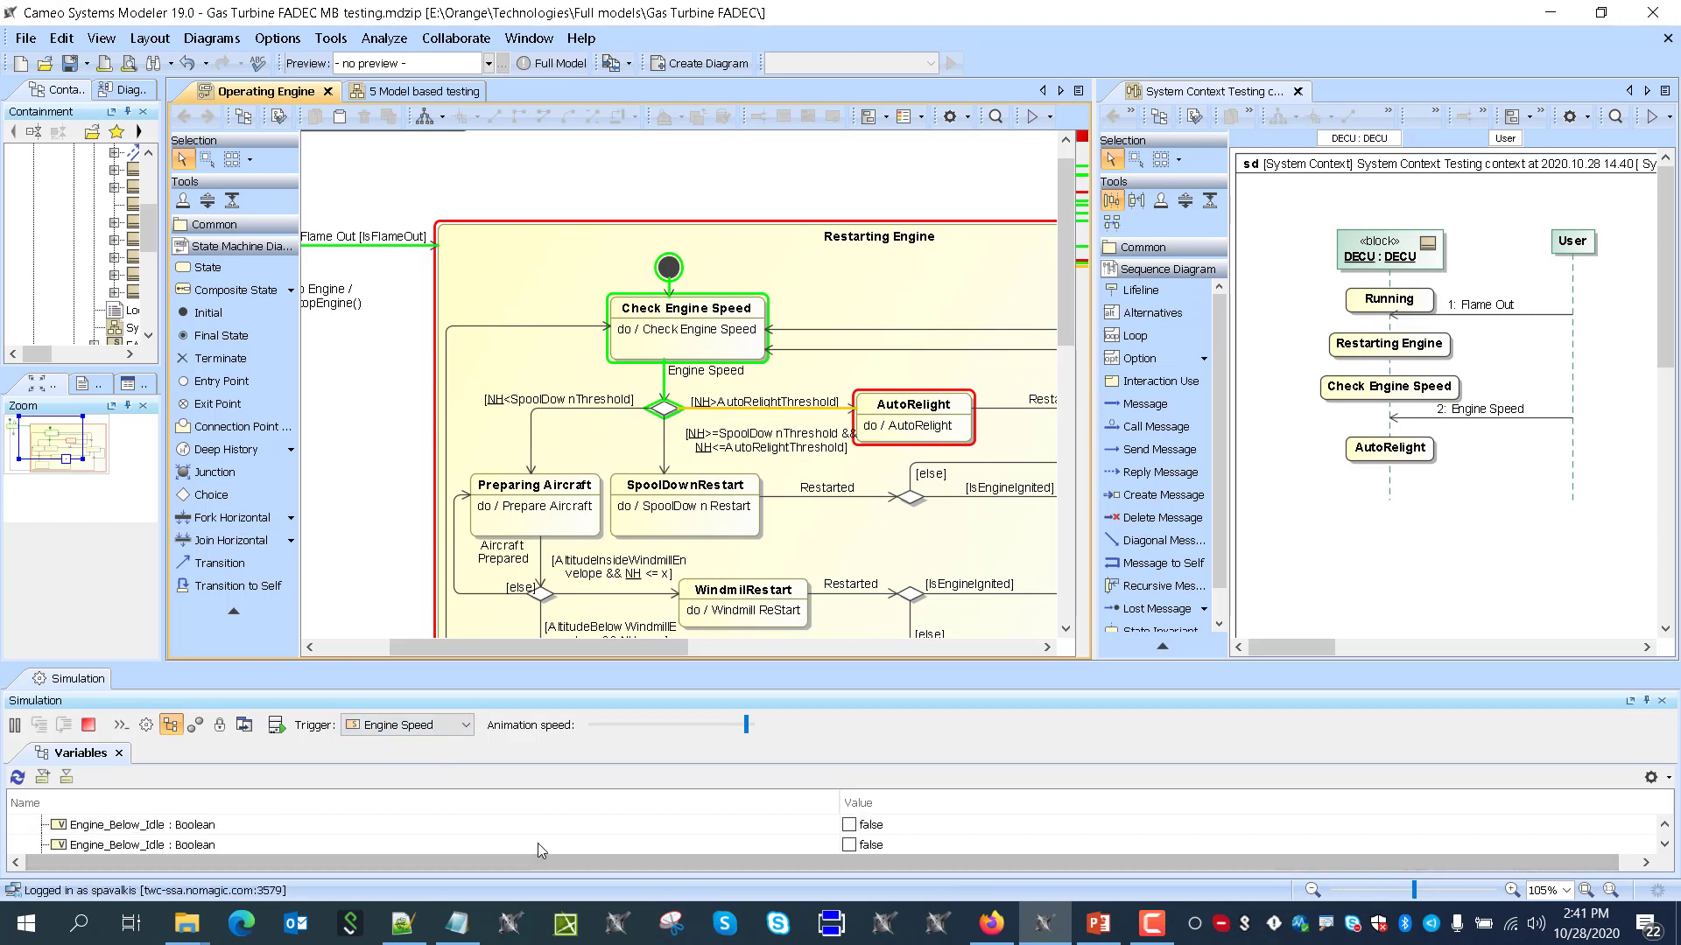
scroll(411, 843, "down", 5)
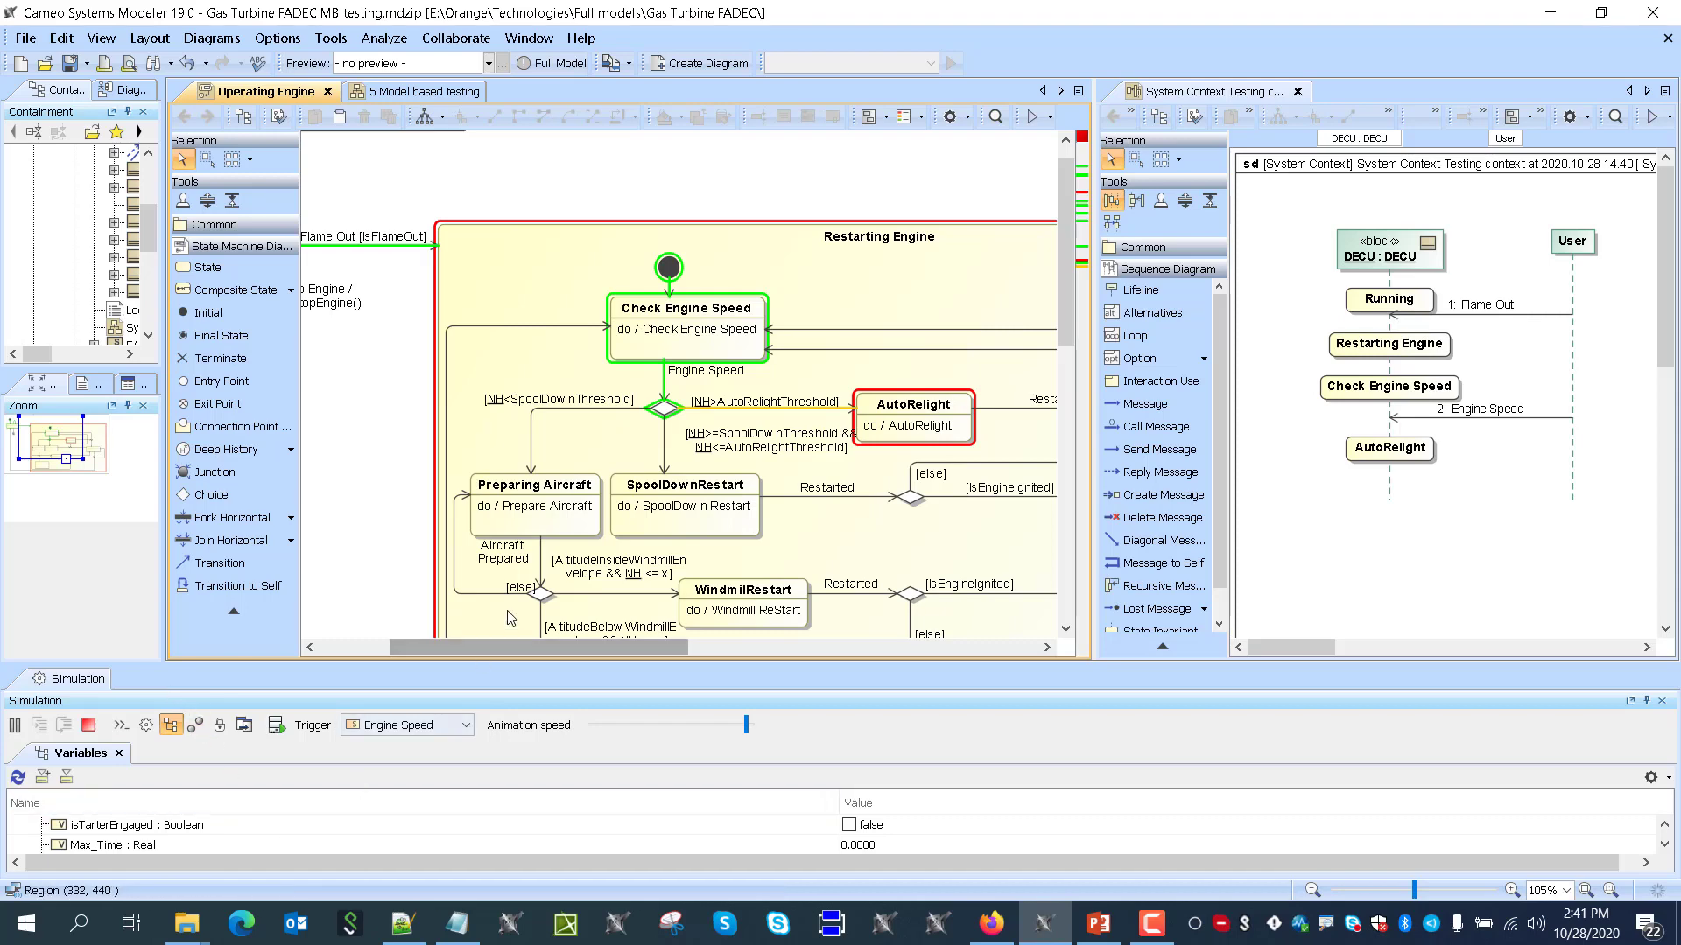
left_click_drag(519, 662, 514, 551)
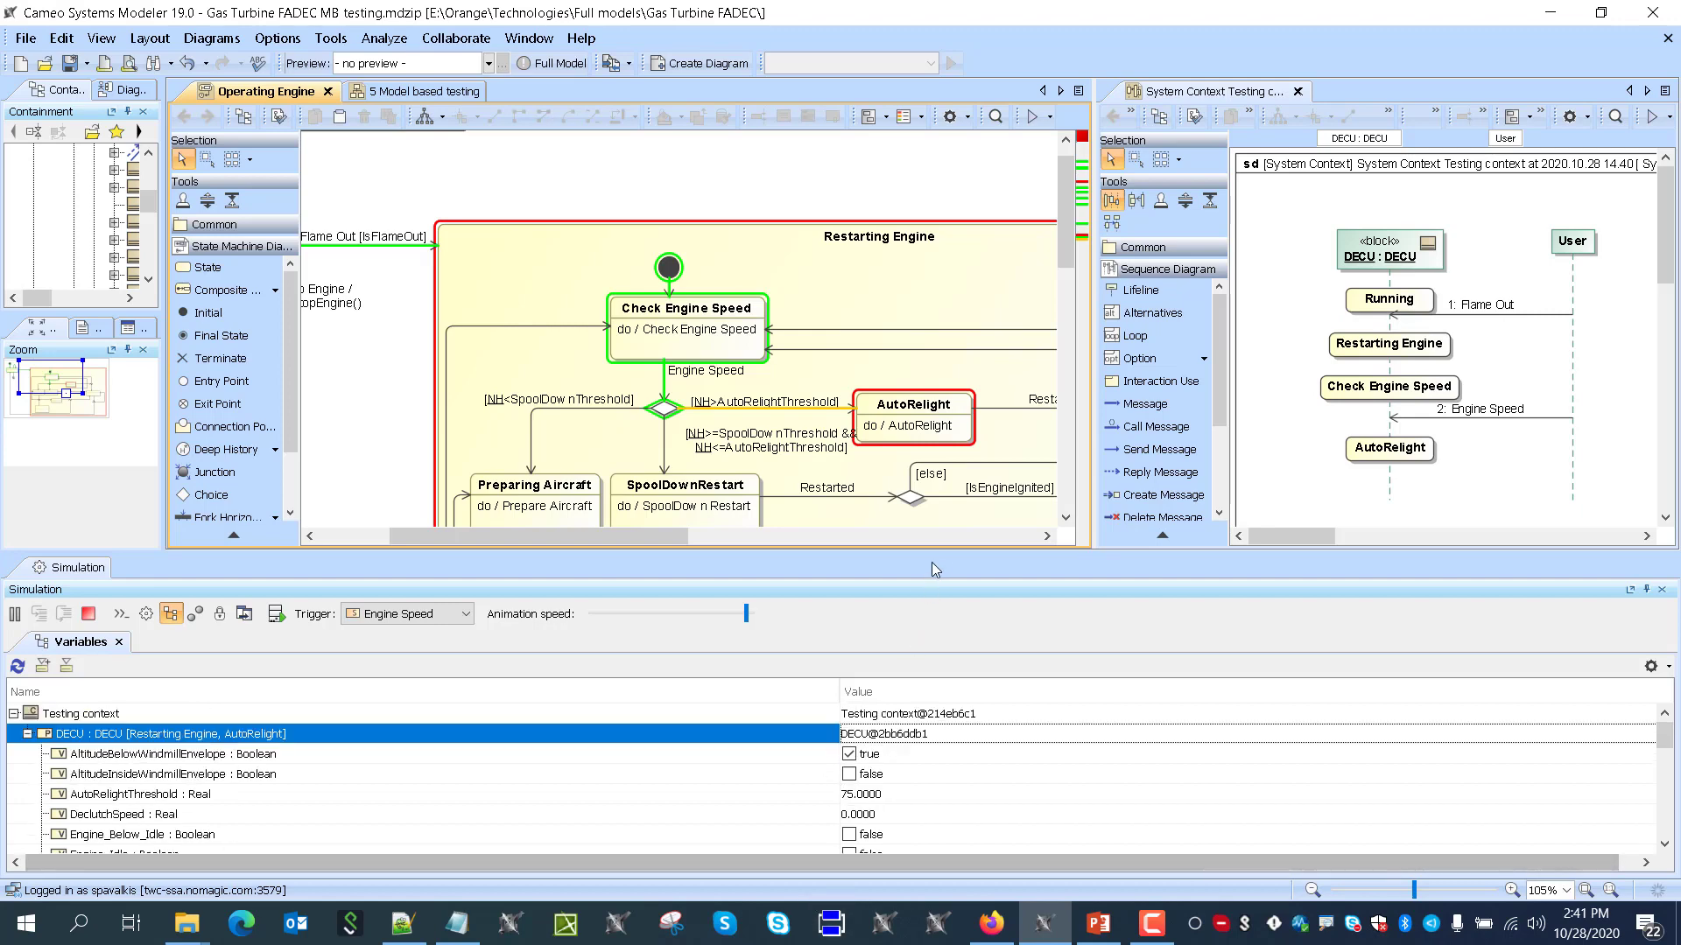
left_click_drag(937, 557, 944, 673)
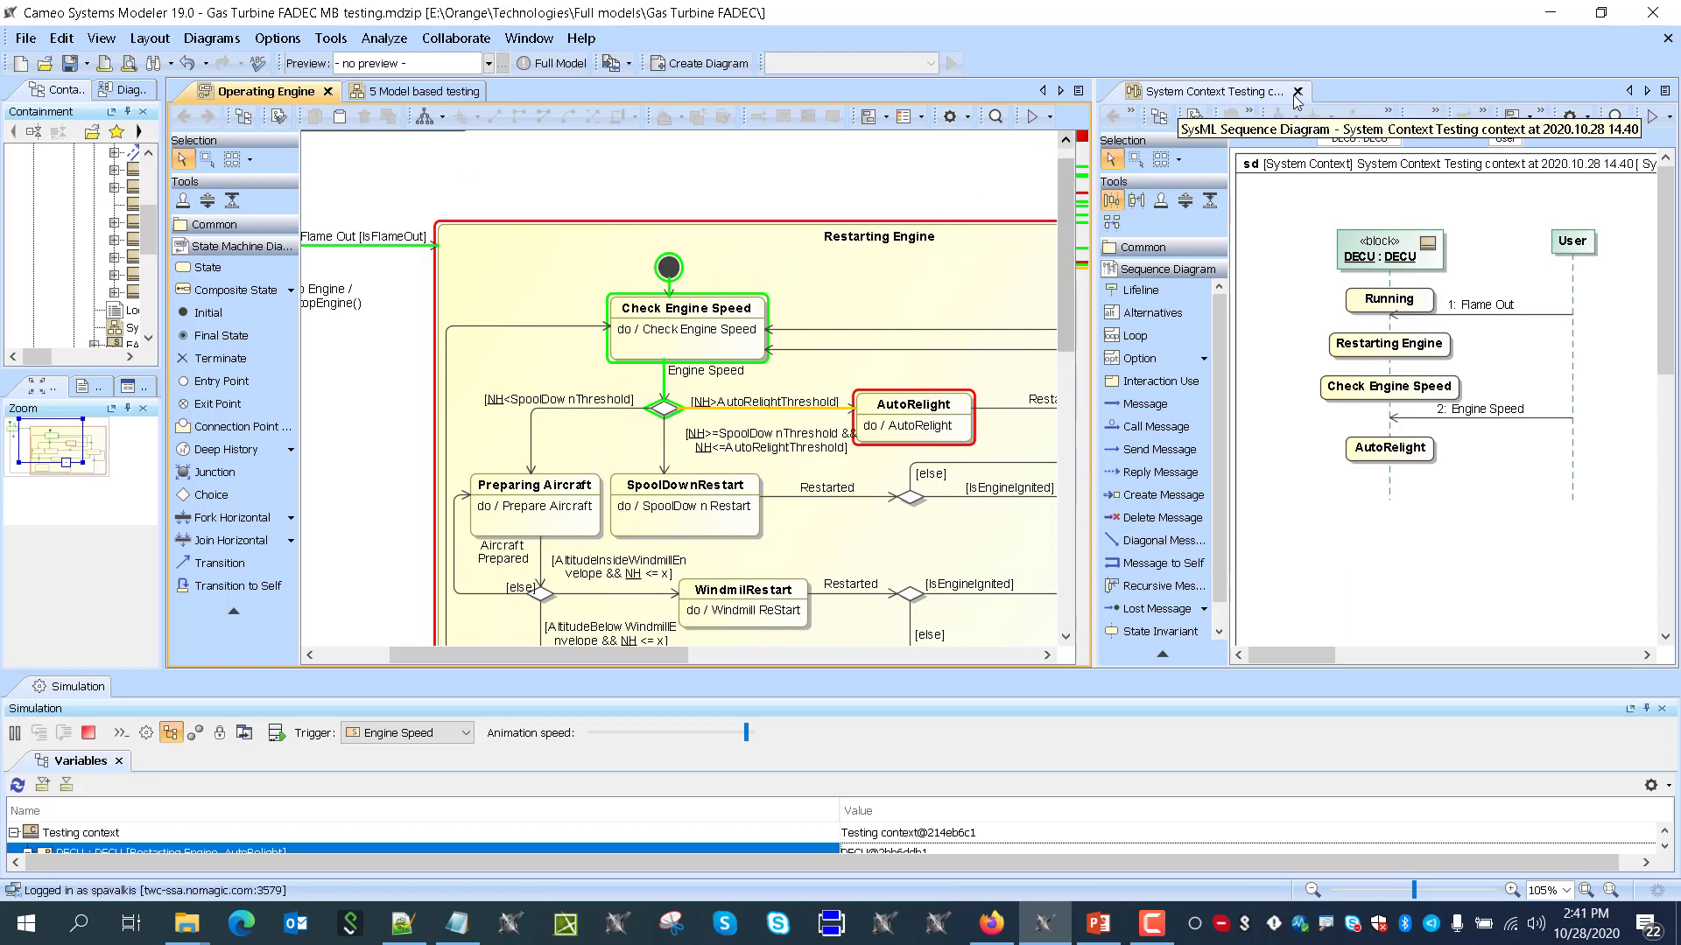
Terminate the simulation and replay the recorded 14.40 sequence diagram scenario at a lower animation speed with the whole Operating Engine state machine in view
left_click(87, 732)
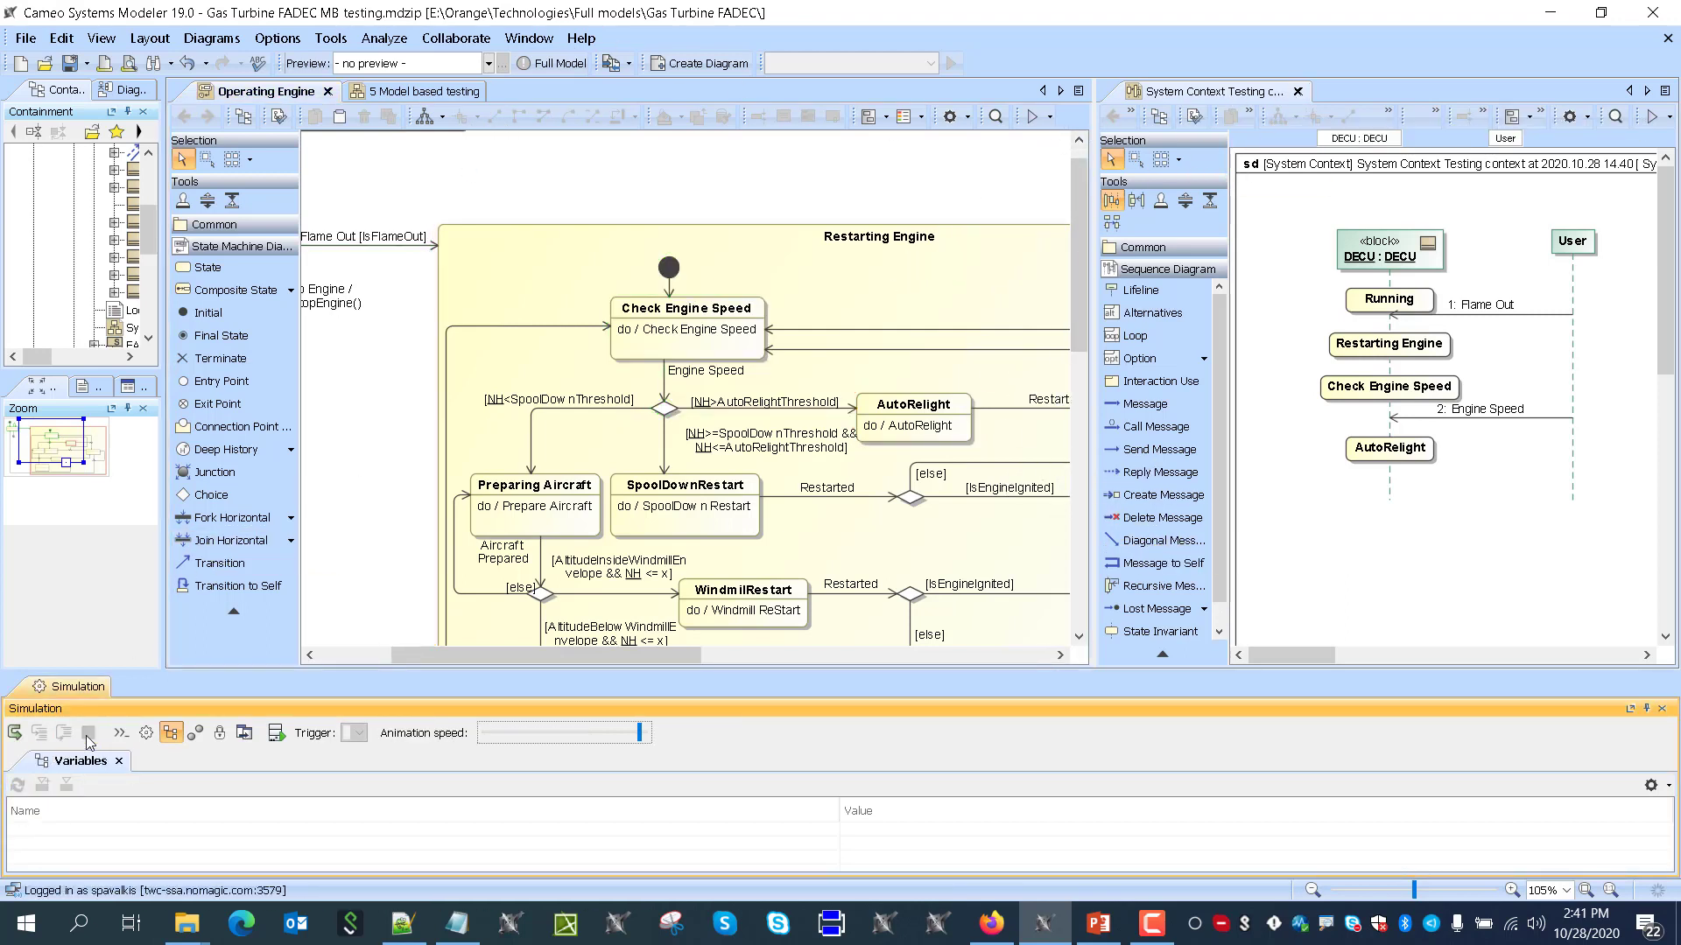
left_click(1668, 117)
left_click(1559, 168)
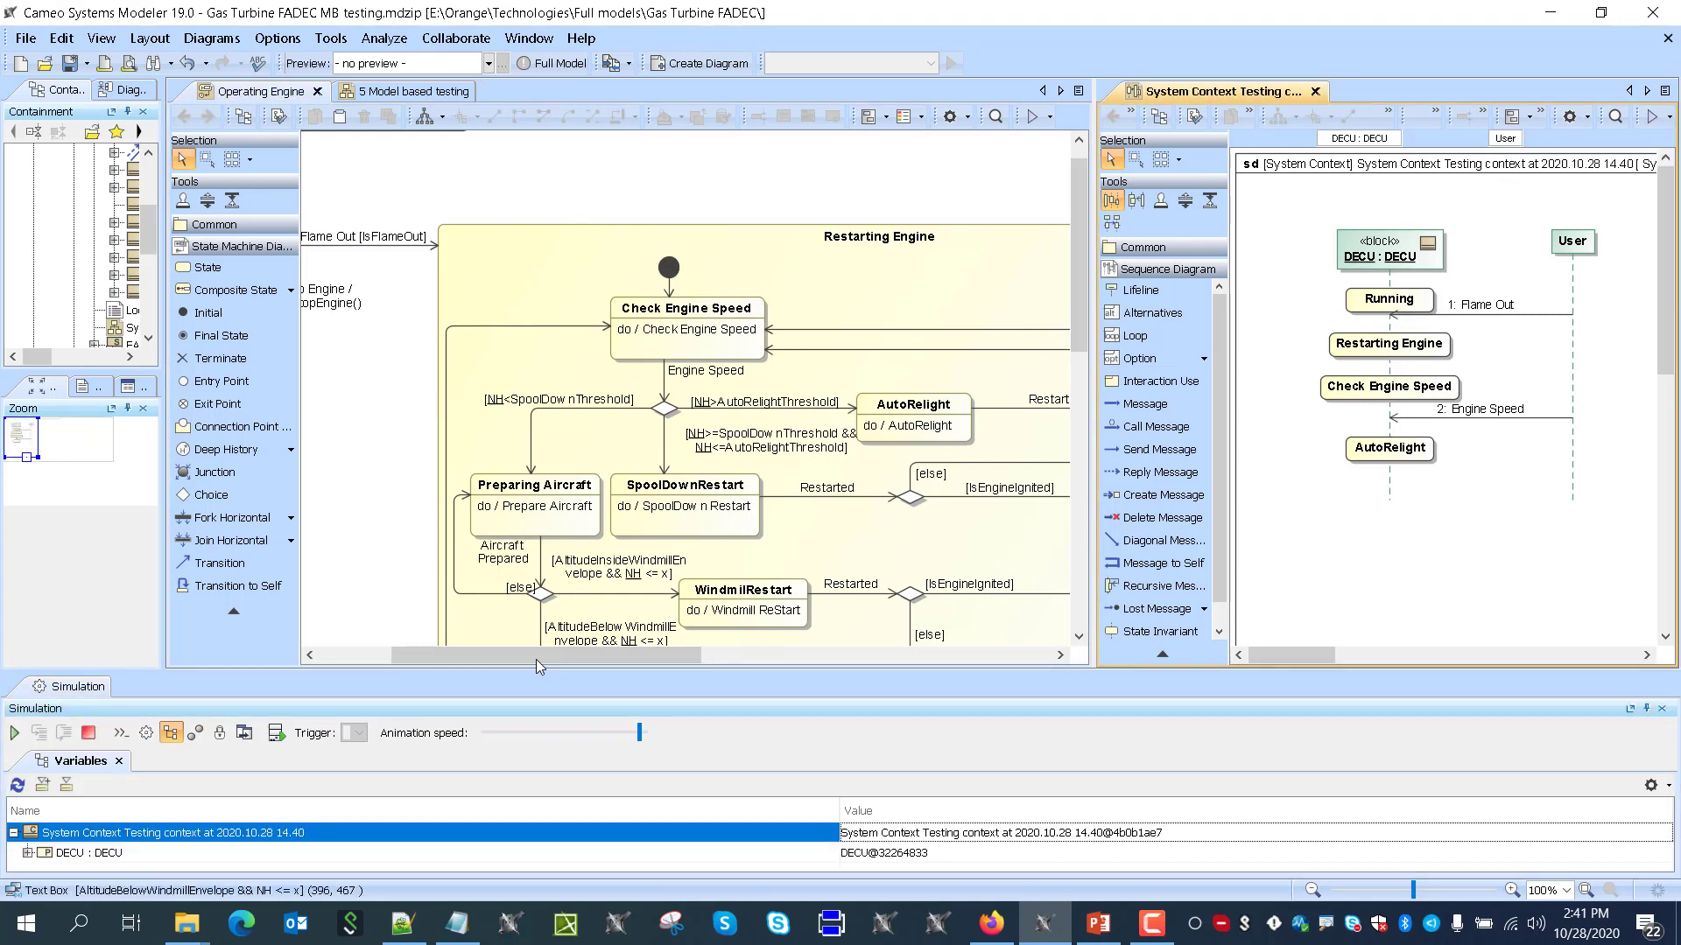
scroll(563, 484, "down", 3)
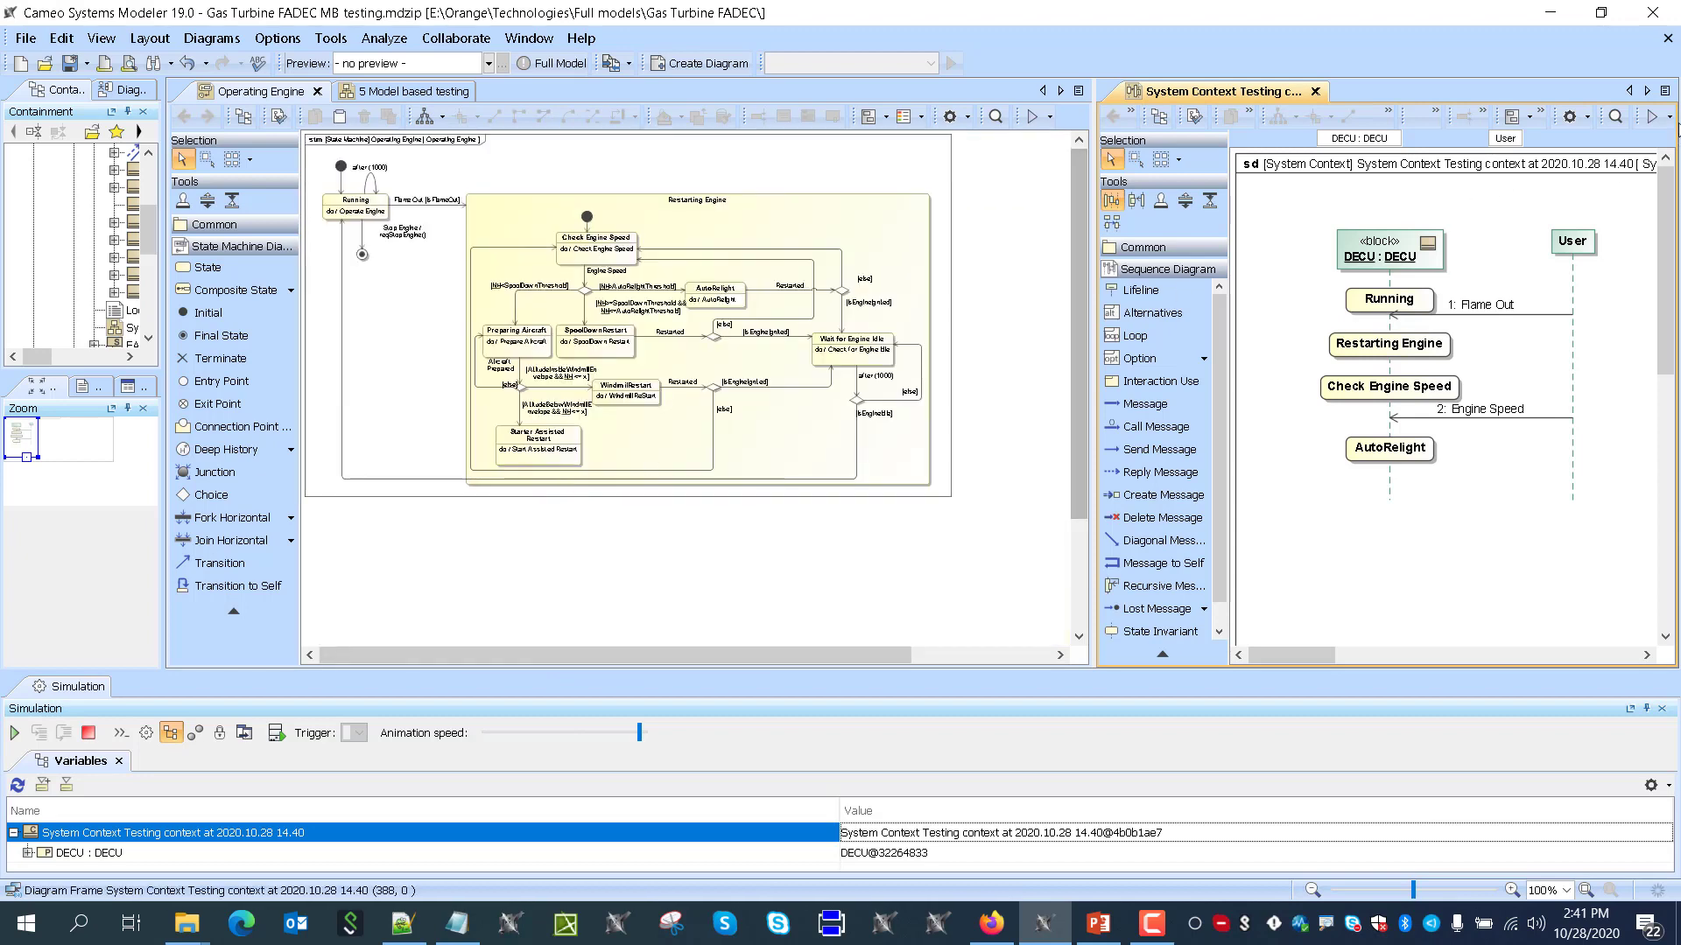
left_click(604, 737)
left_click(14, 733)
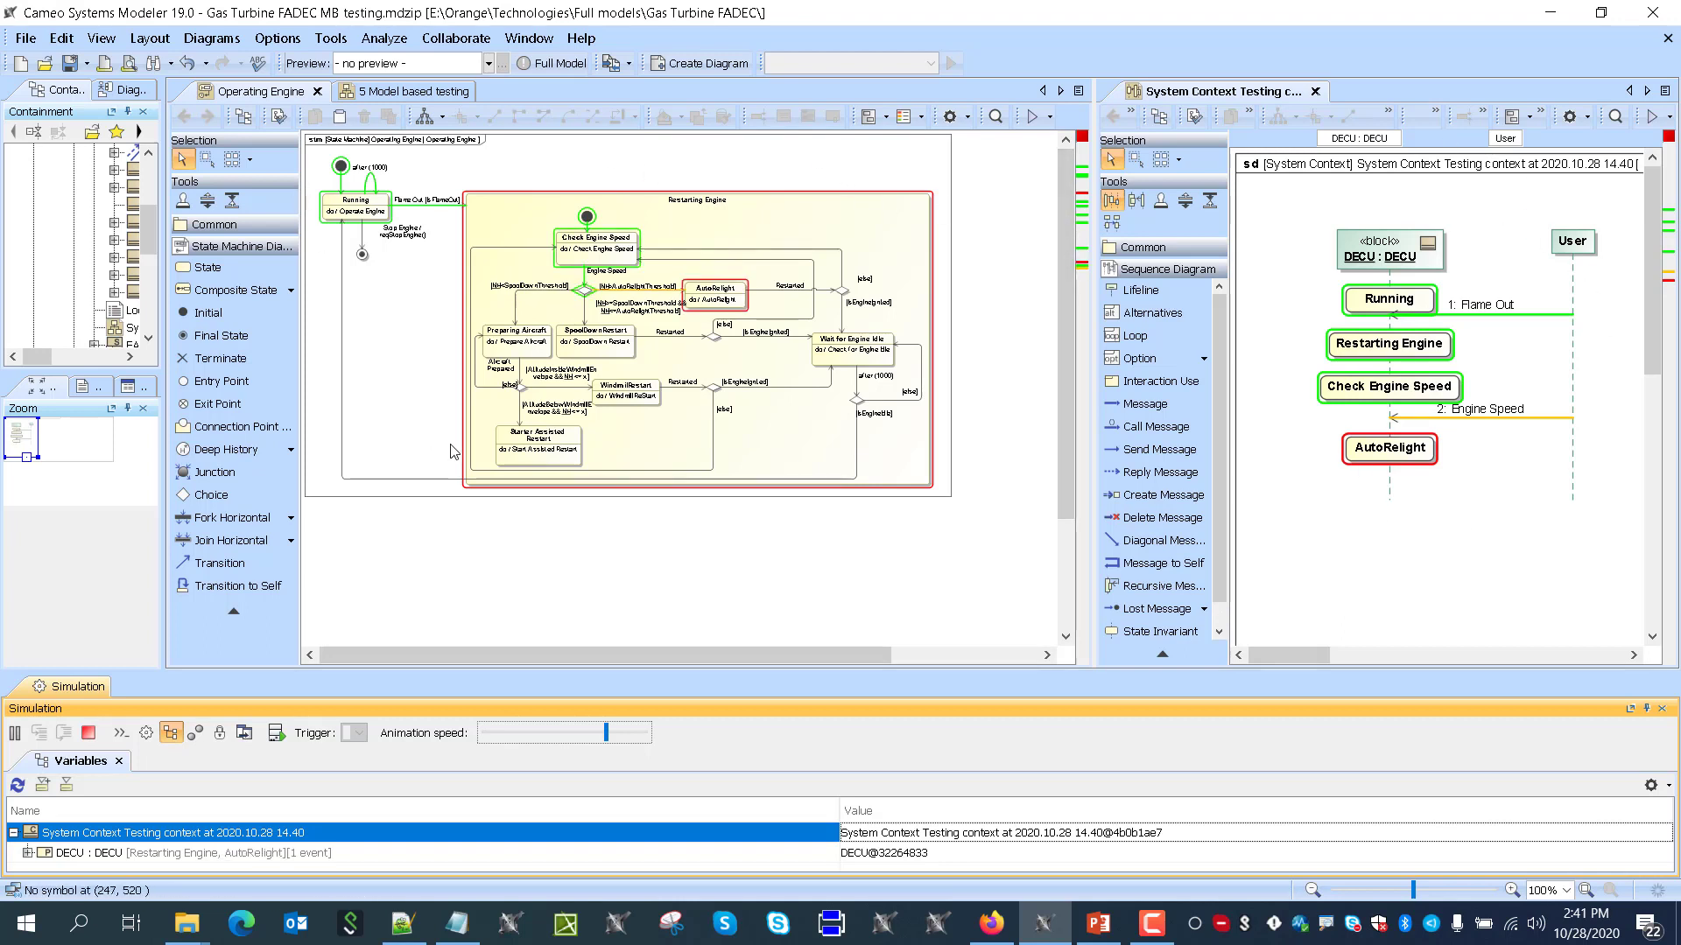
Terminate the replayed scenario and close the simulation area
left_click(88, 736)
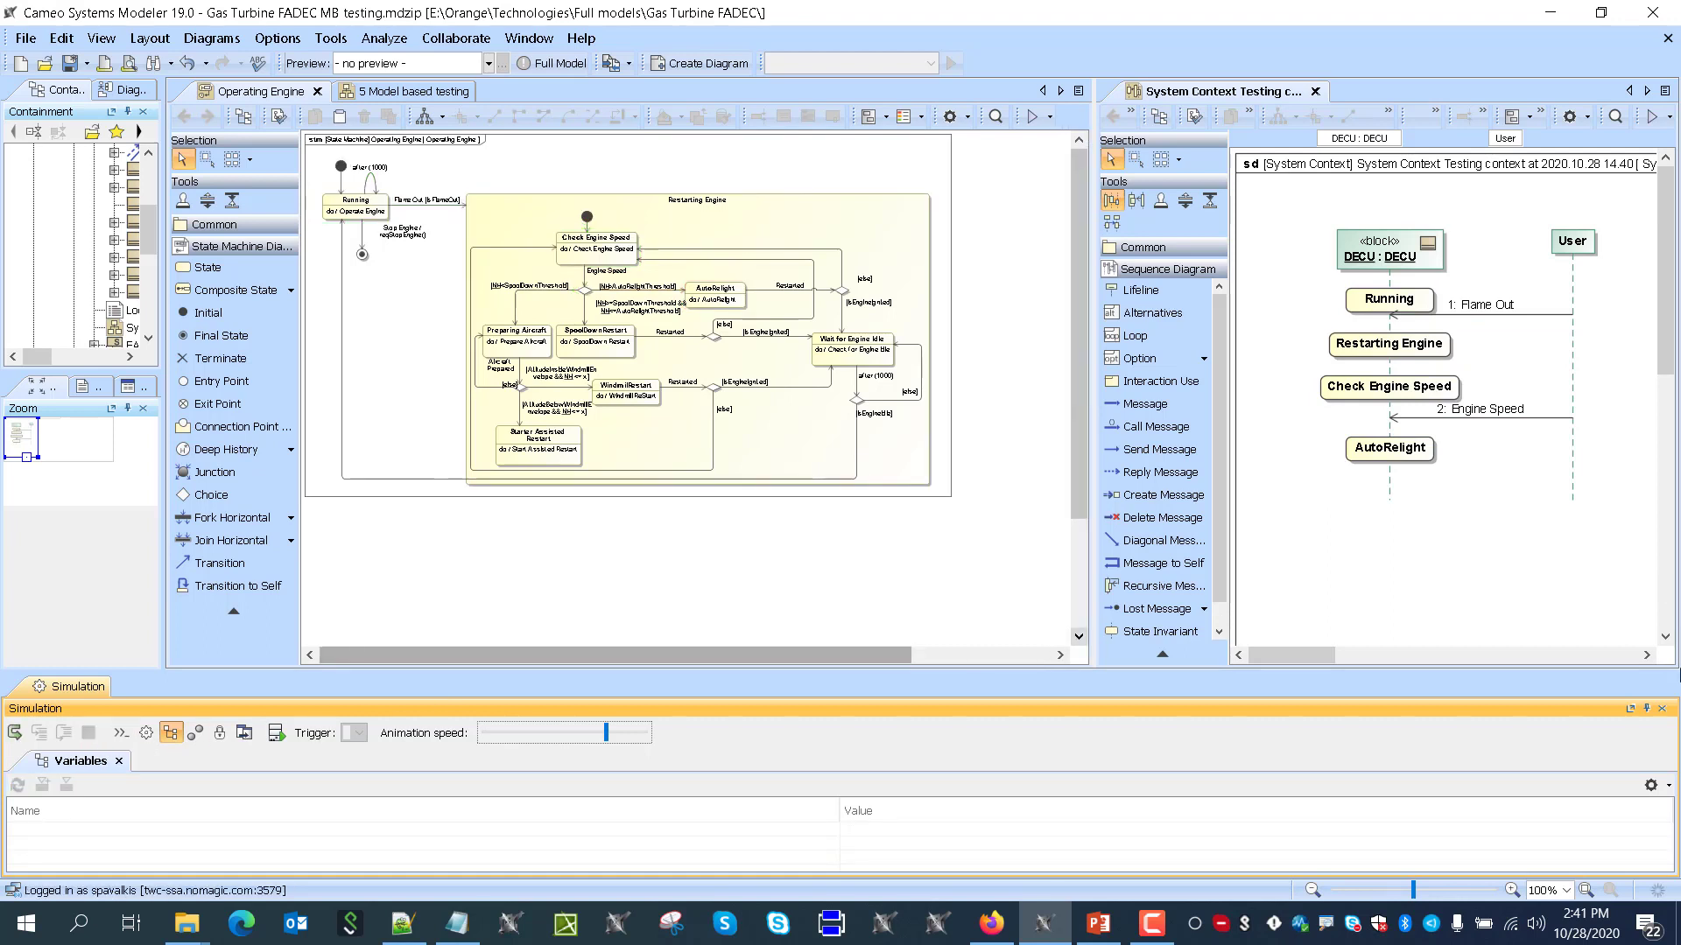
left_click(1662, 709)
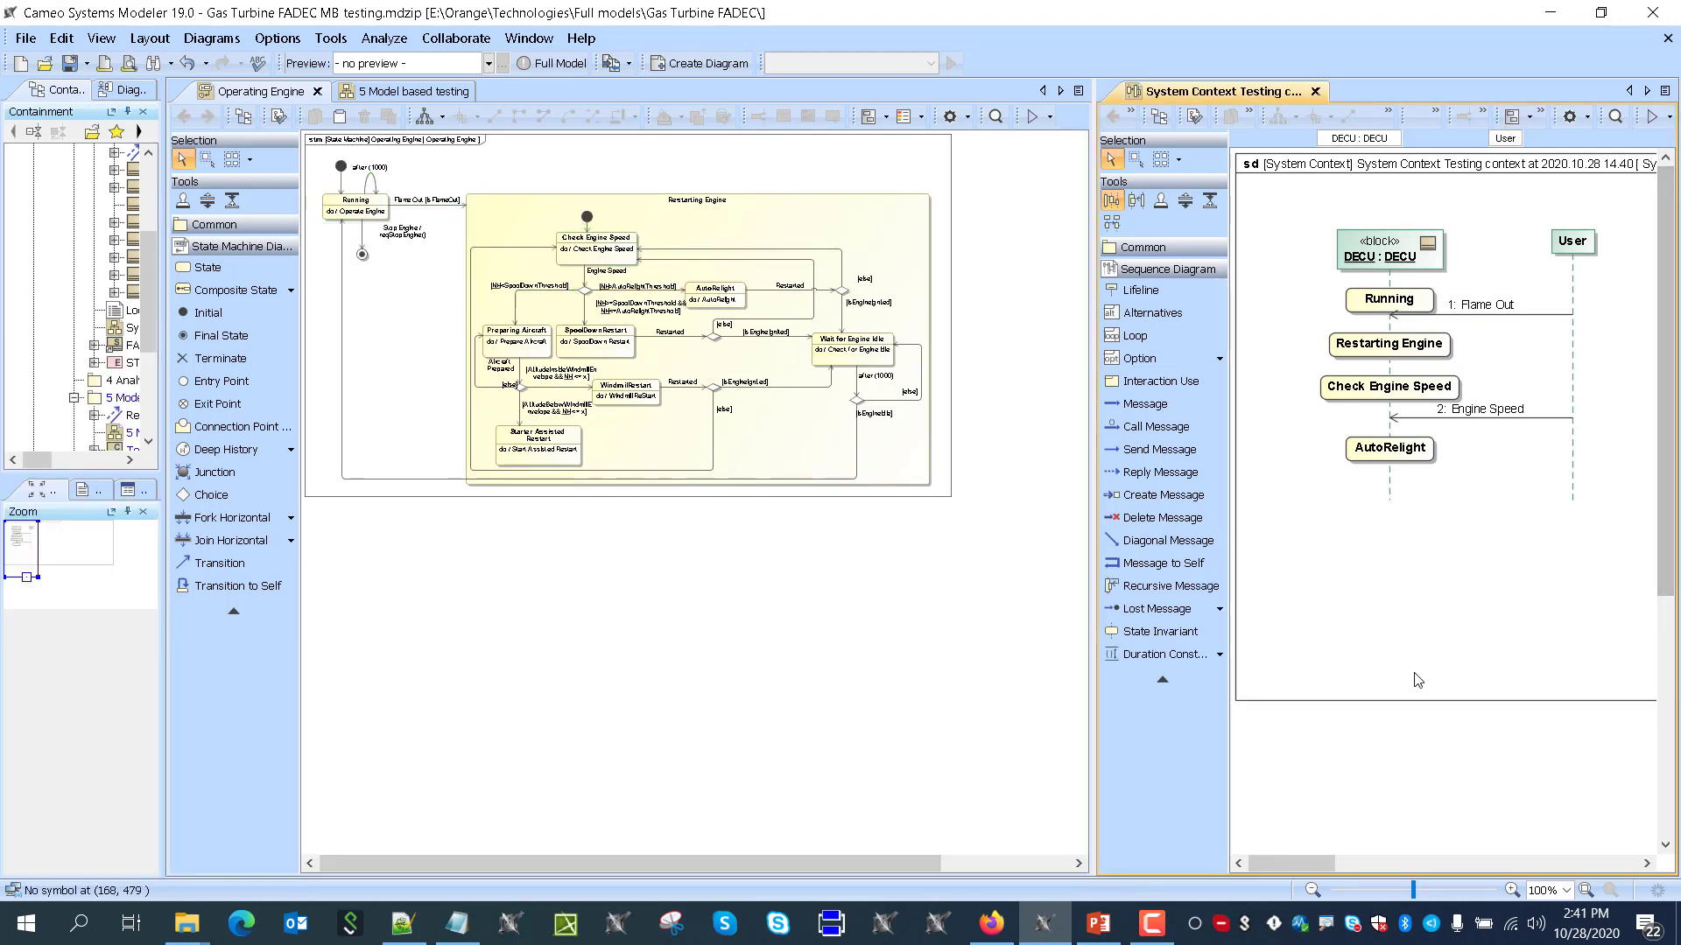
left_click(704, 868)
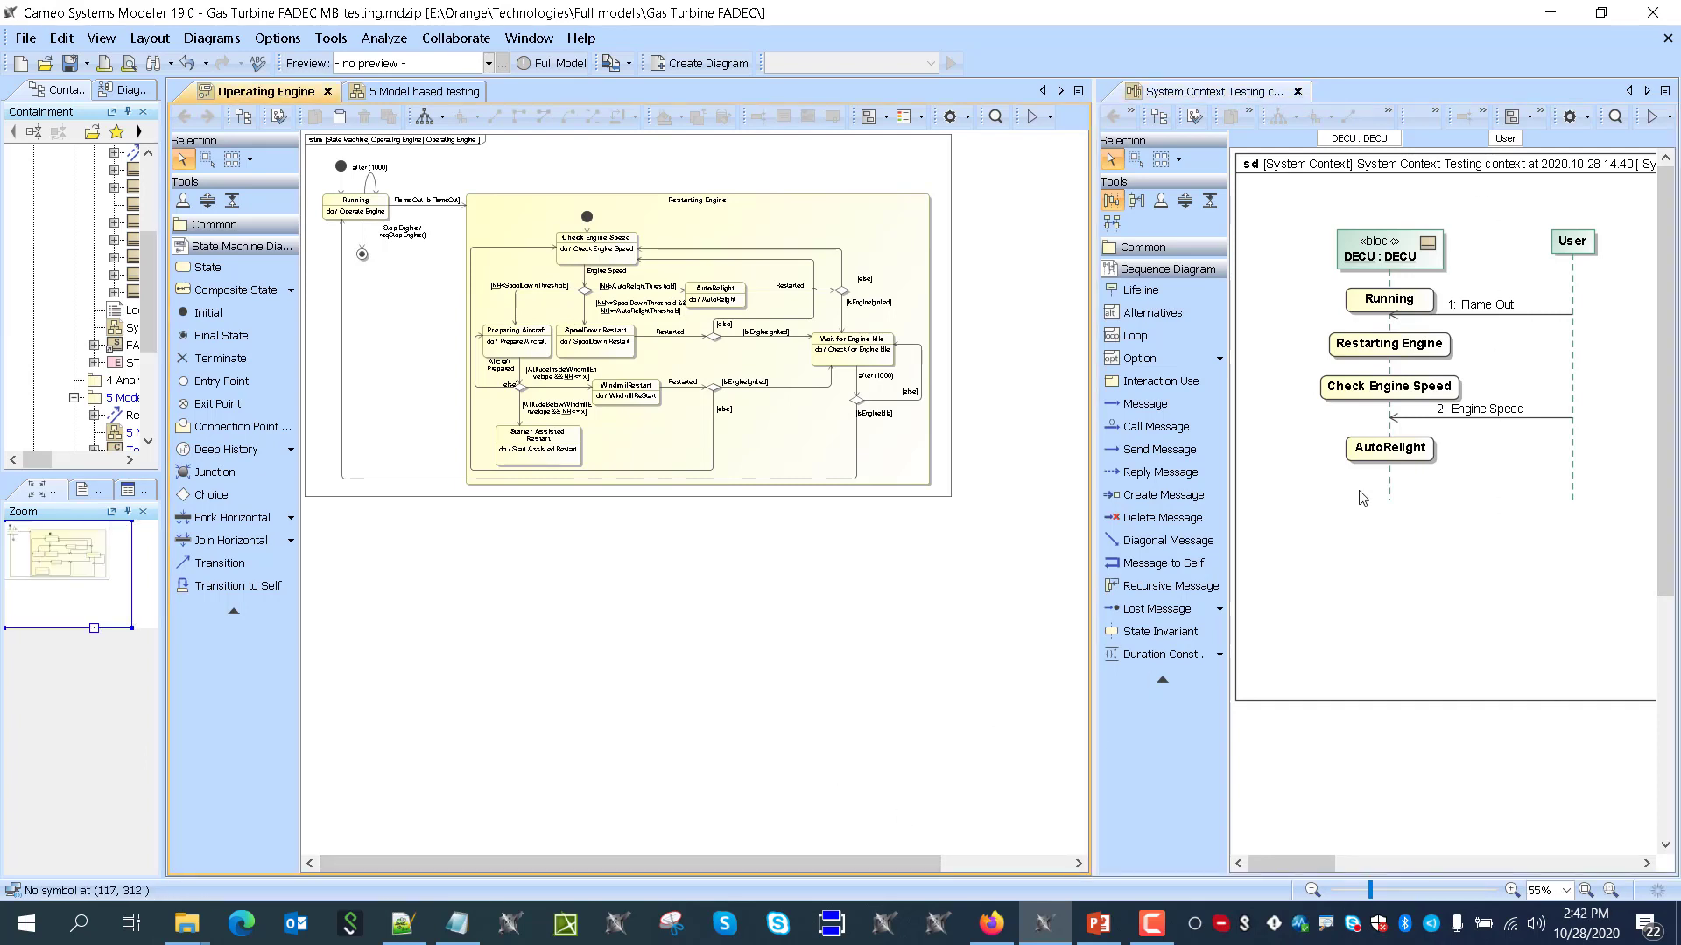
Start a new simulation session of the Testing context block from the 5 Model based testing diagram
left_click(1049, 116)
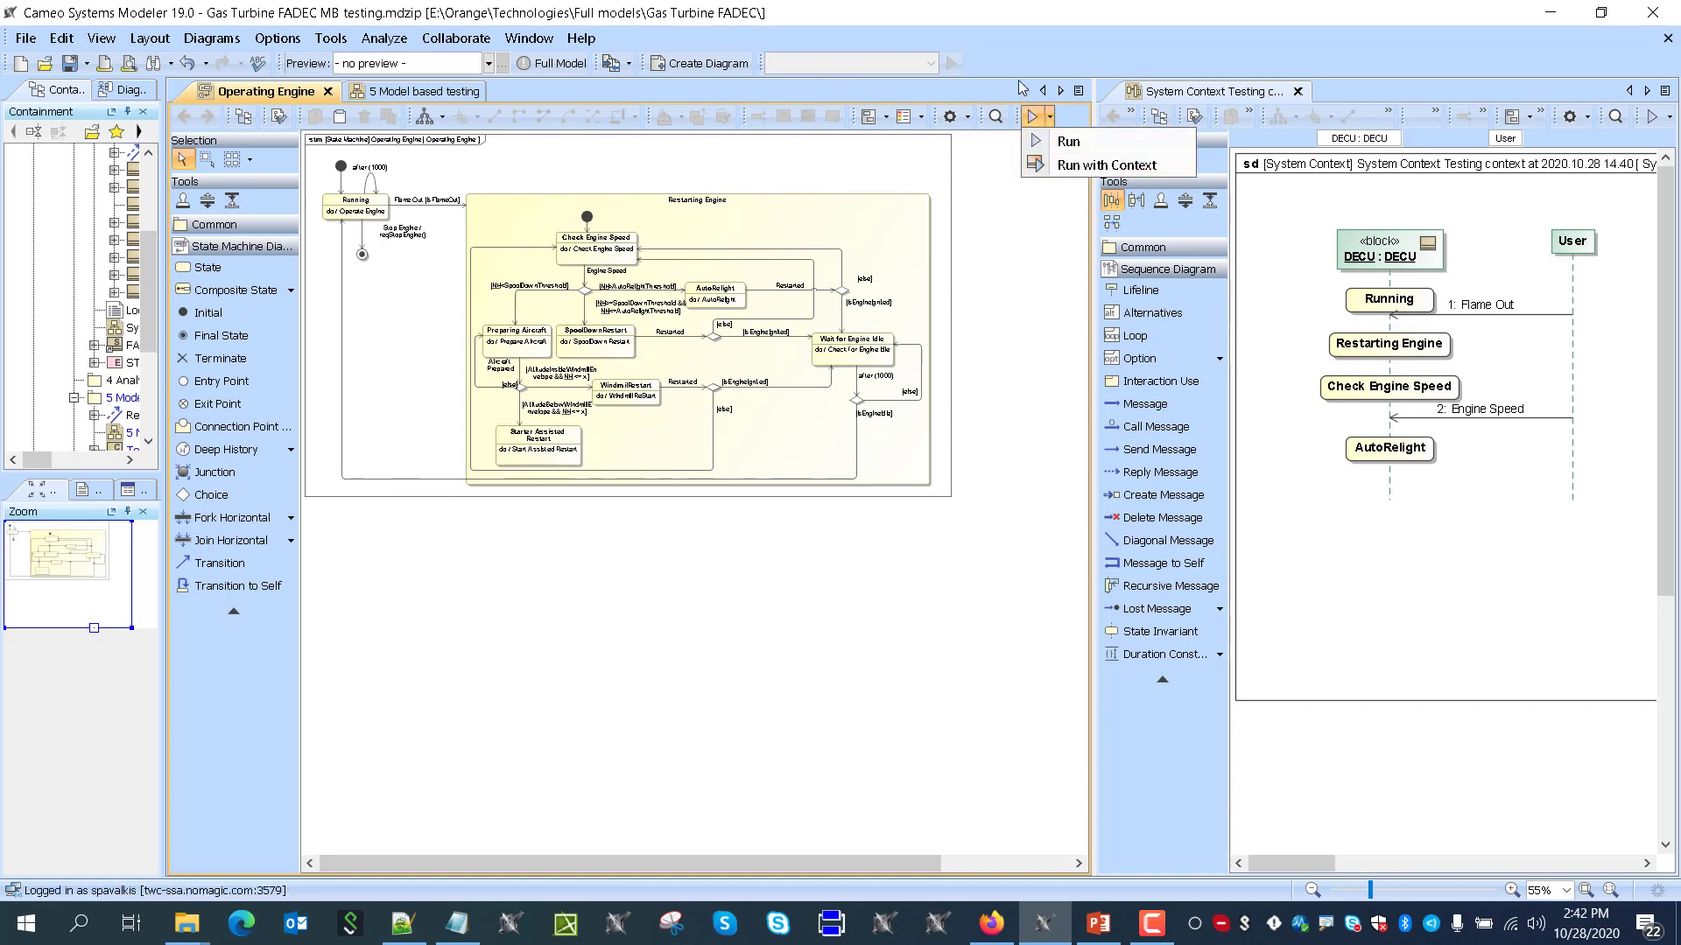
left_click(1064, 166)
left_click(385, 93)
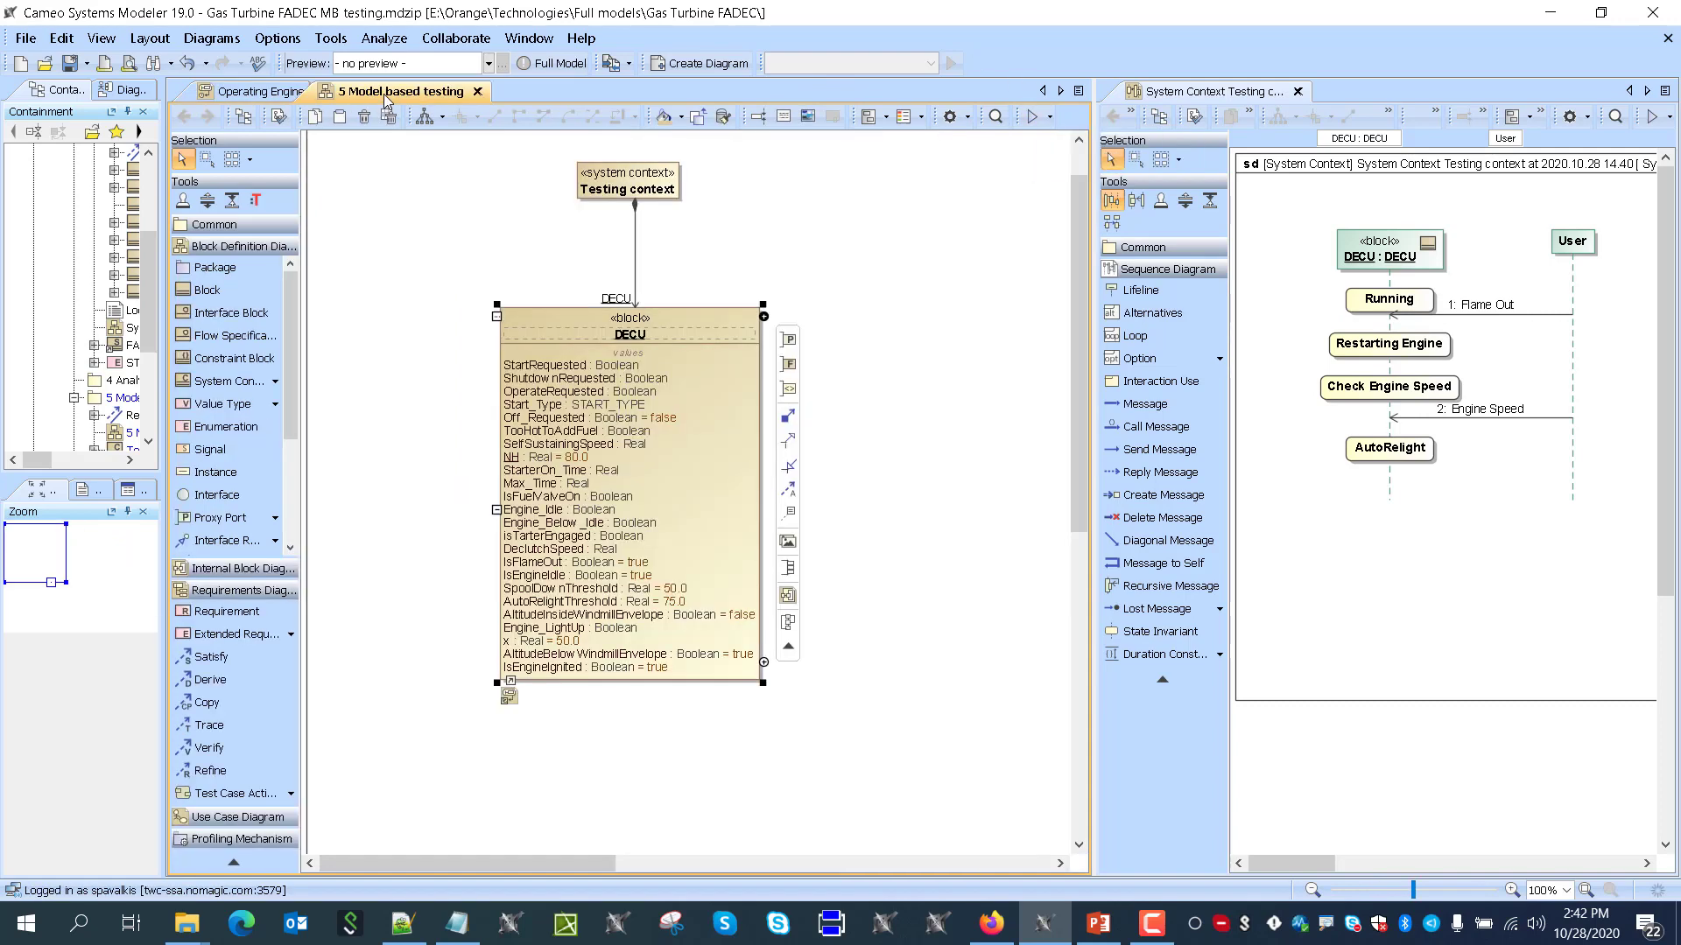
right_click(616, 189)
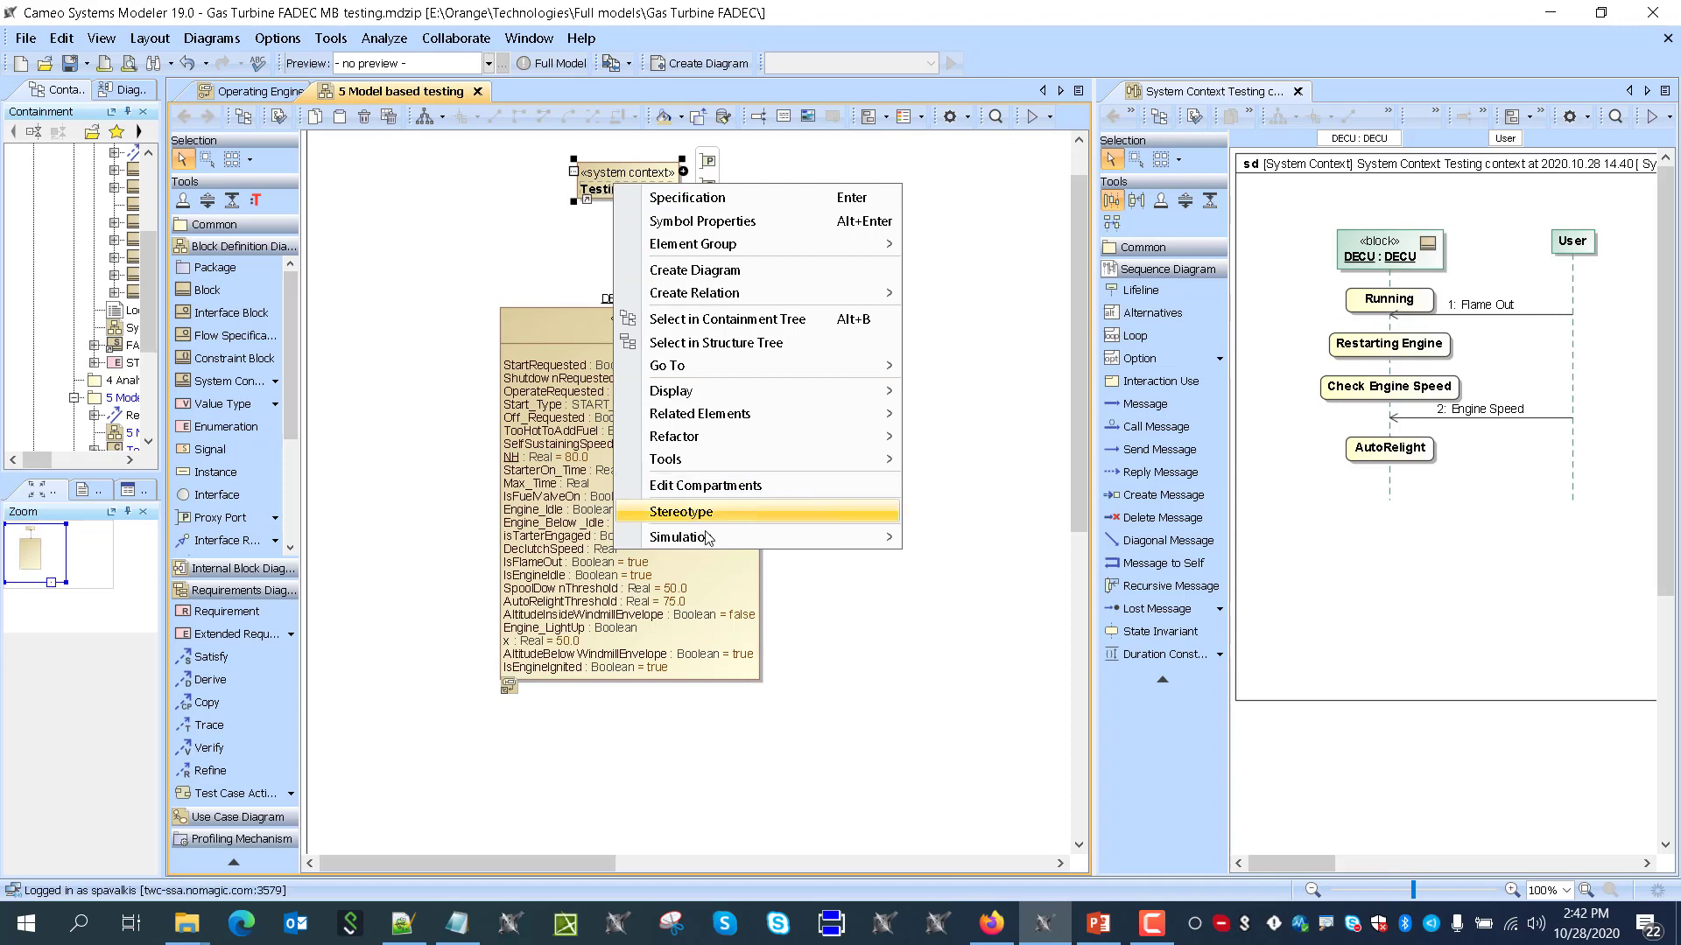
mouse_move(832, 537)
left_click(979, 541)
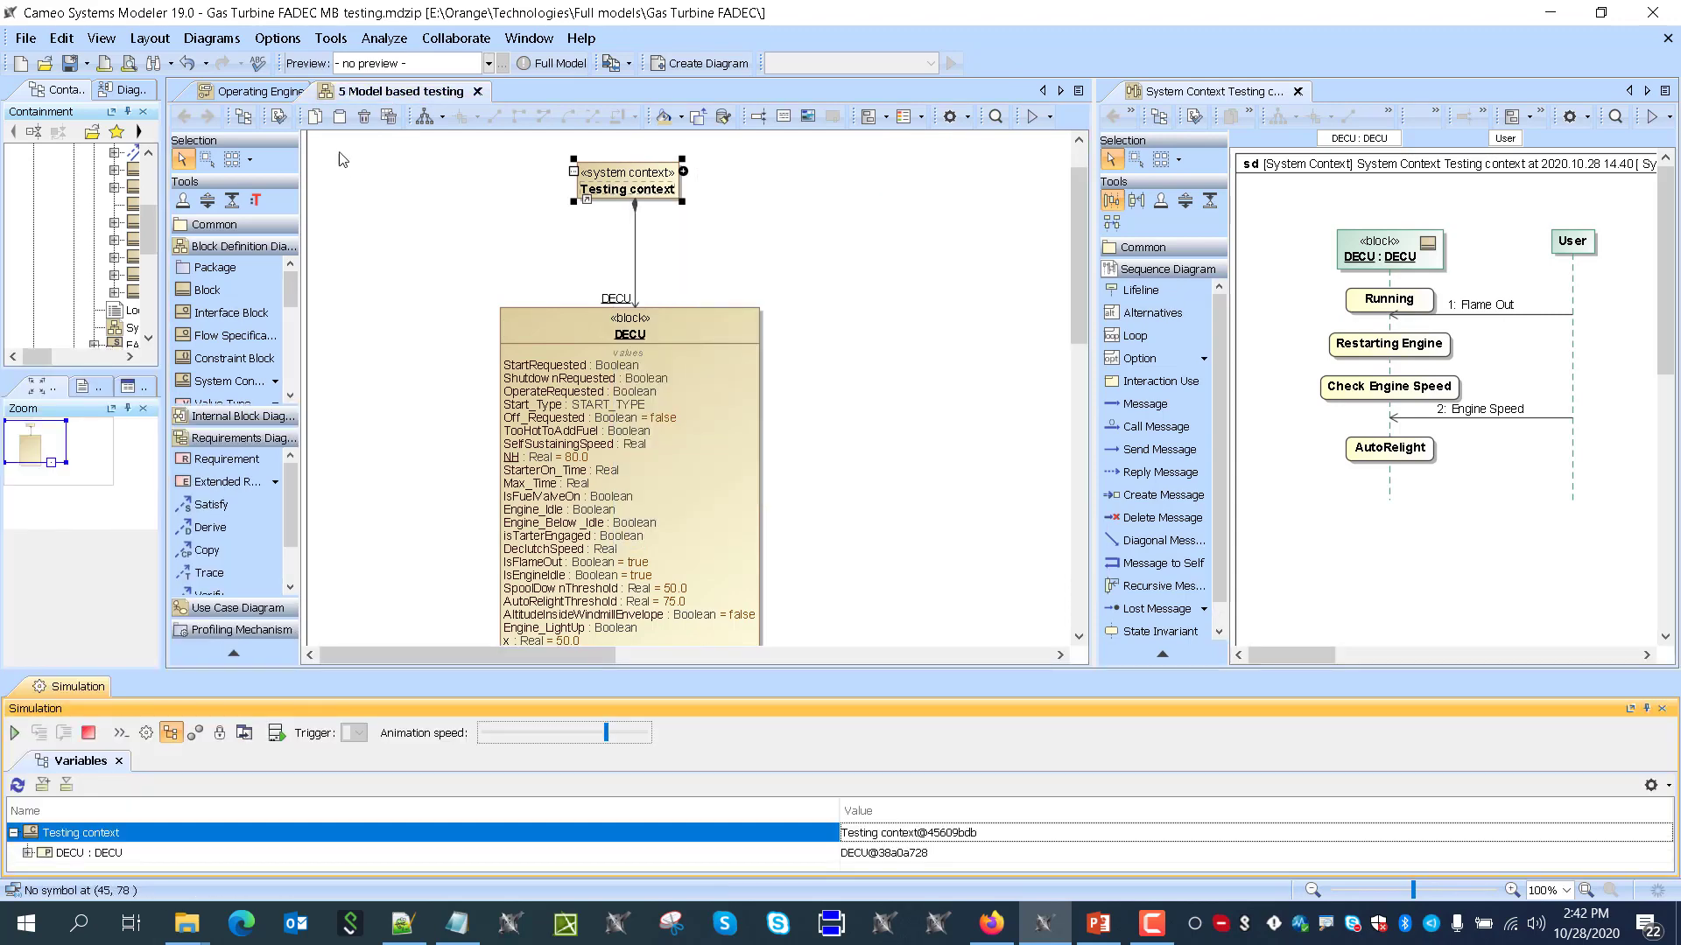
Return to the Operating Engine state machine, bring its Running state into view and make the simulation area taller
left_click(257, 94)
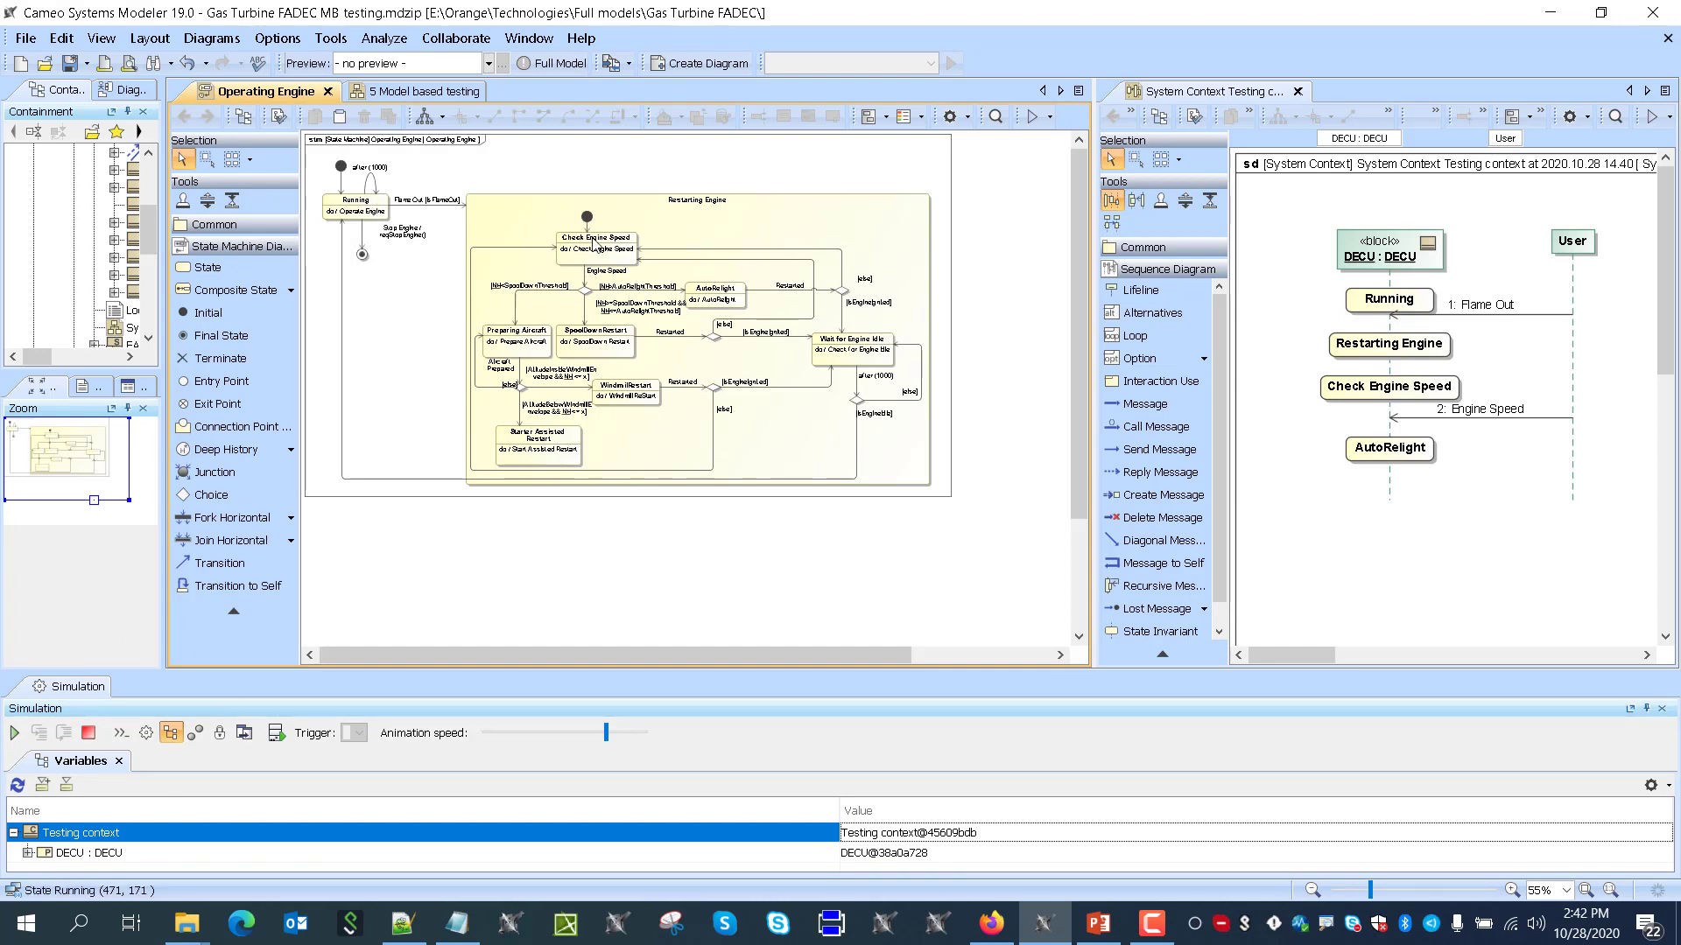
scroll(602, 248, "up", 5, "ctrl")
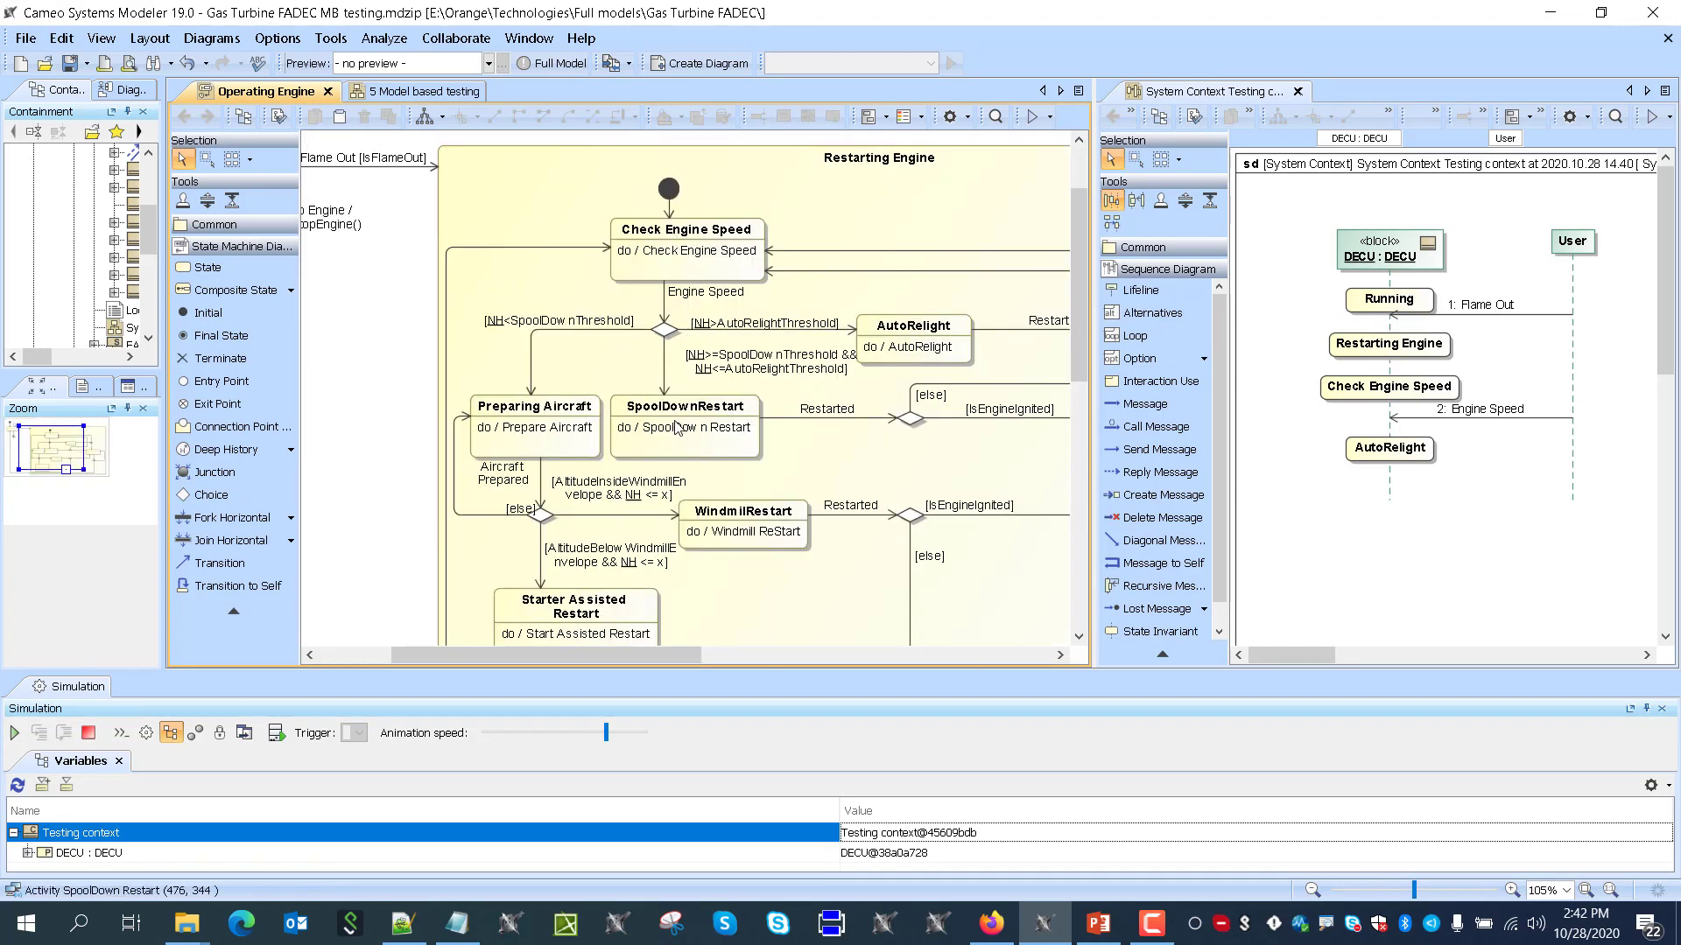
scroll(720, 493, "down", 1)
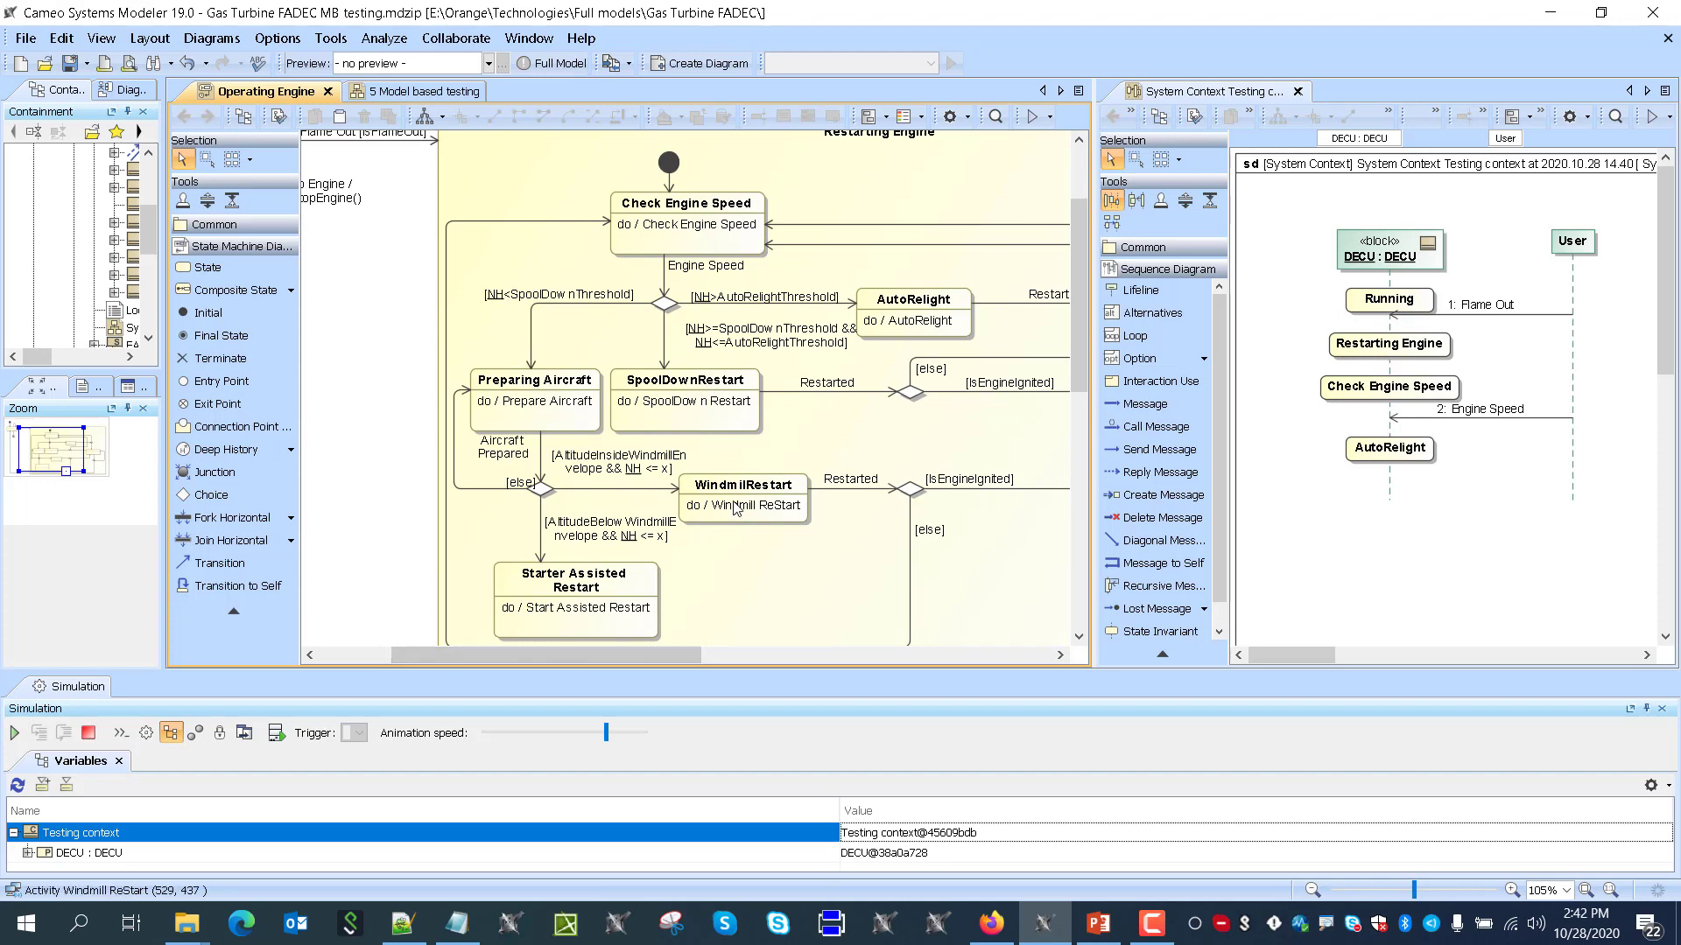
scroll(613, 525, "up", 3)
left_click_drag(457, 659, 318, 659)
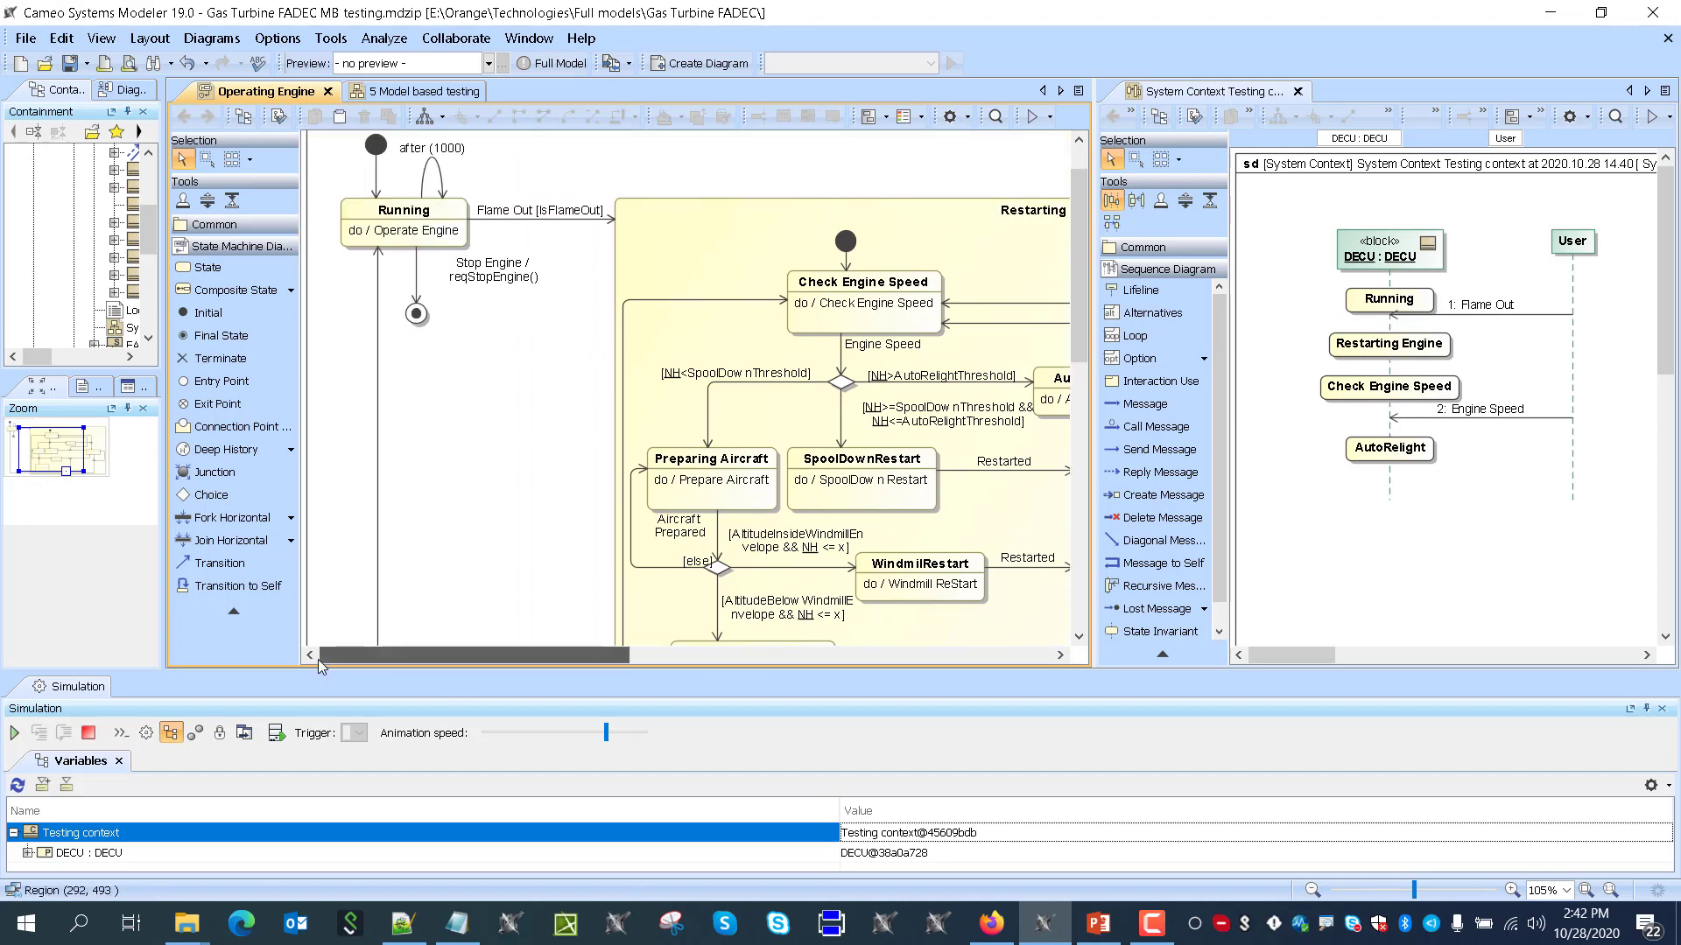
scroll(644, 377, "up", 2)
left_click_drag(448, 672, 464, 596)
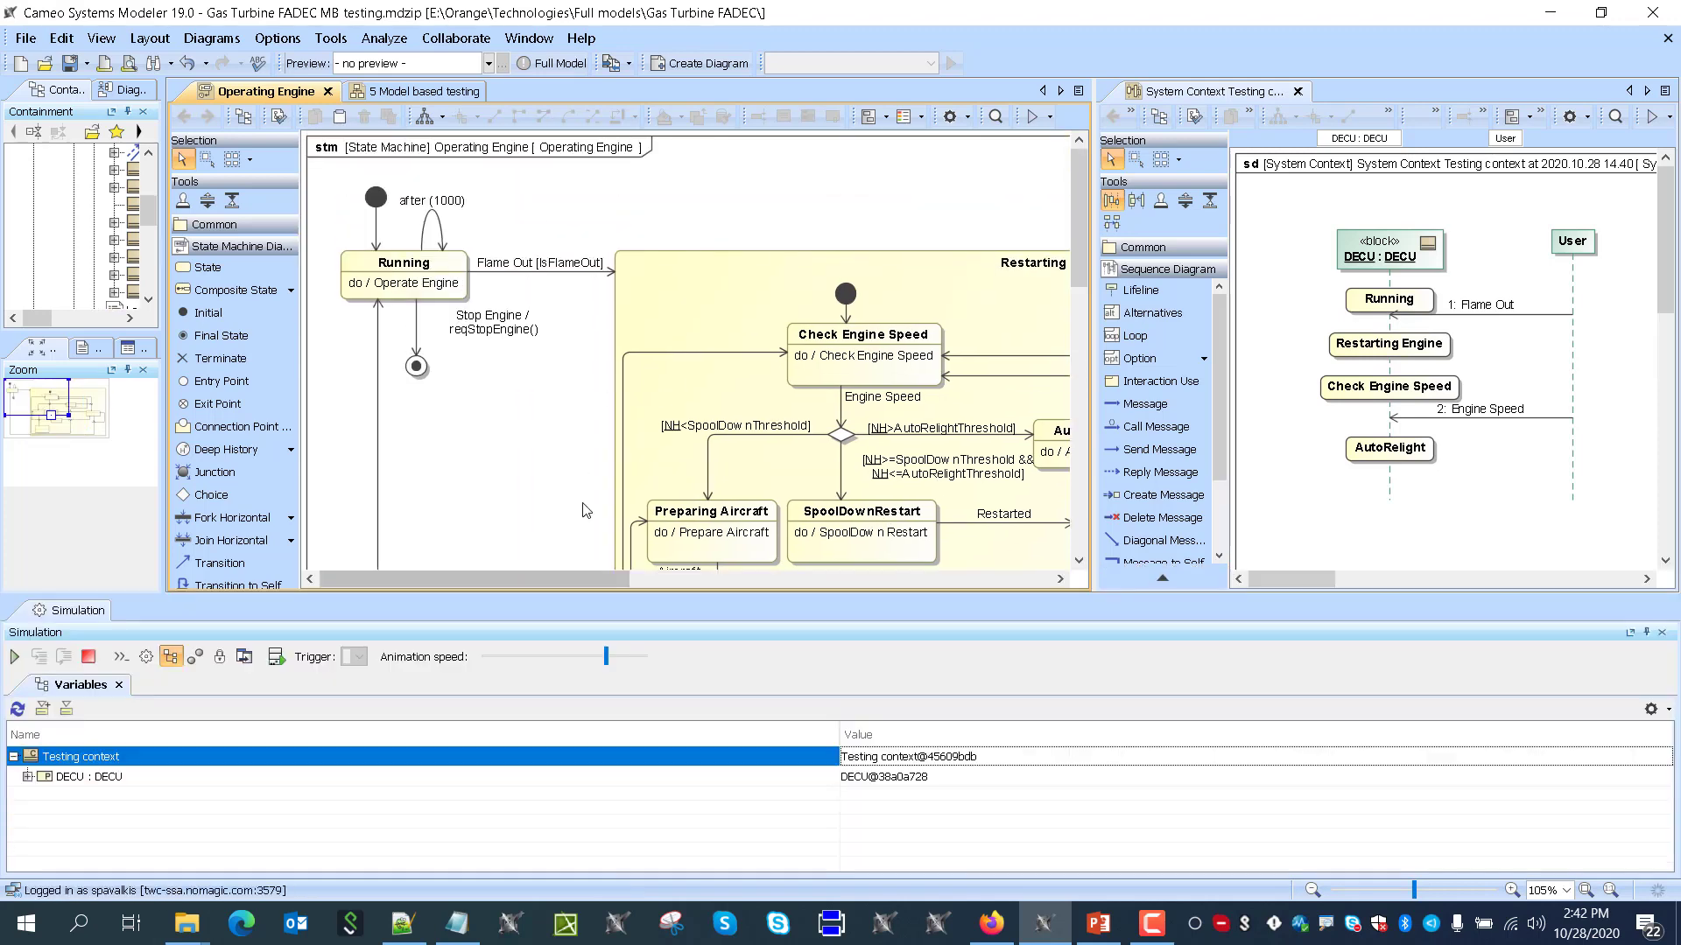
Set the NH value of the DECU part in the Testing context instance to 65
left_click(27, 778)
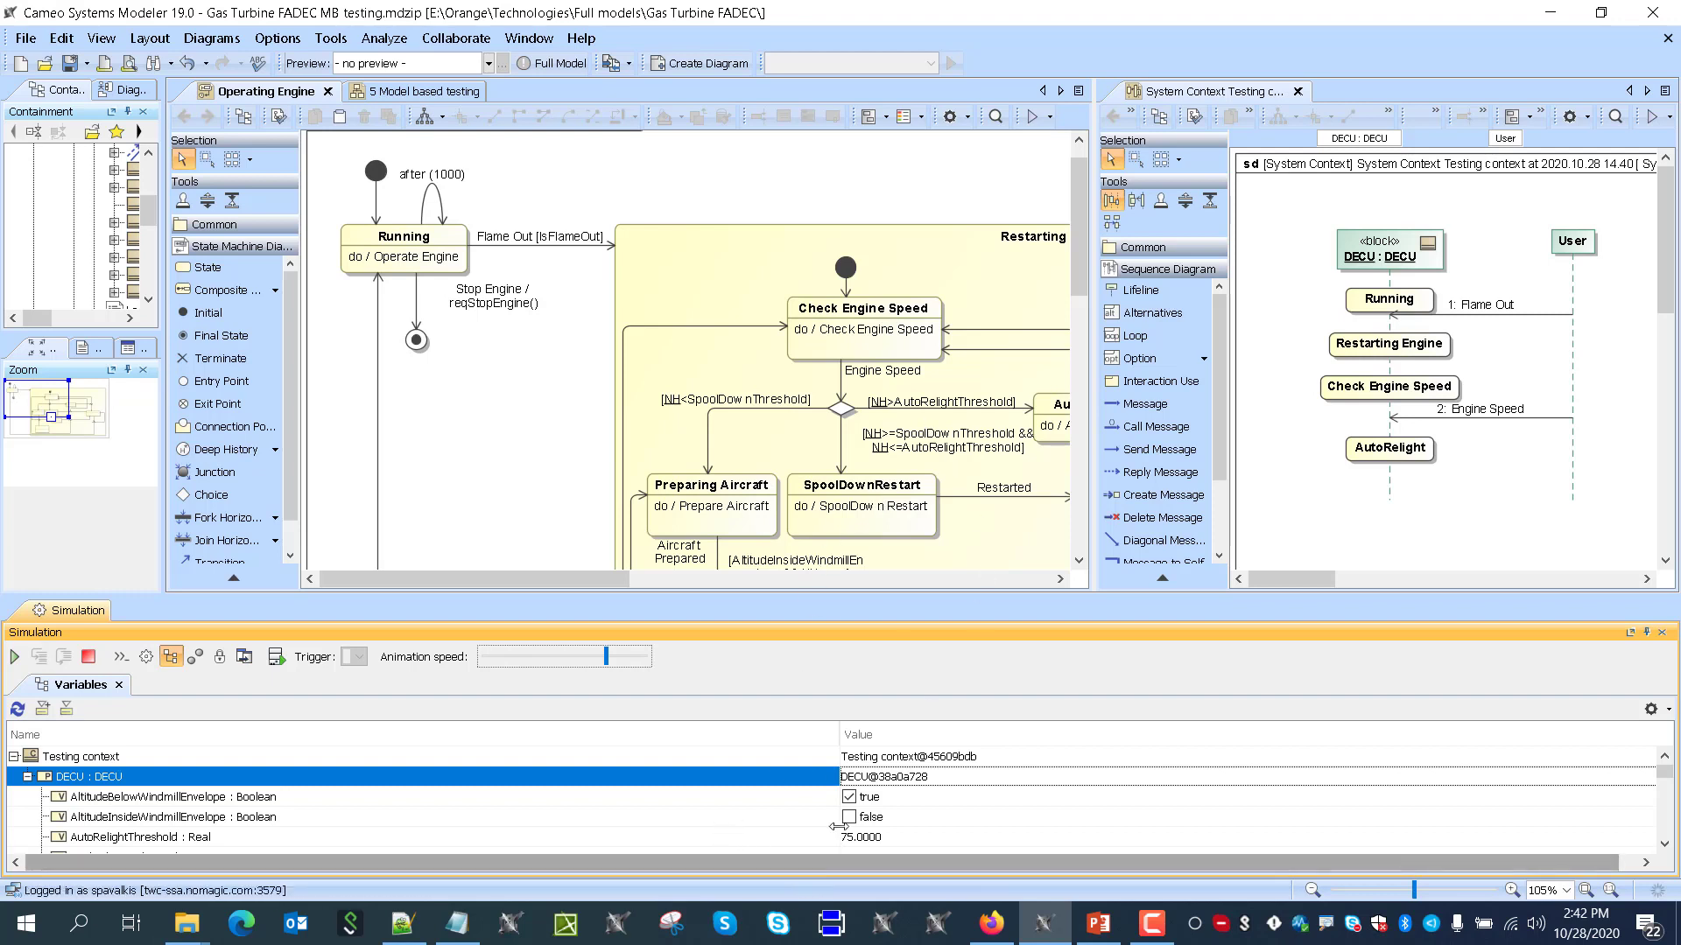
scroll(839, 824, "down", 1)
scroll(839, 825, "down", 4)
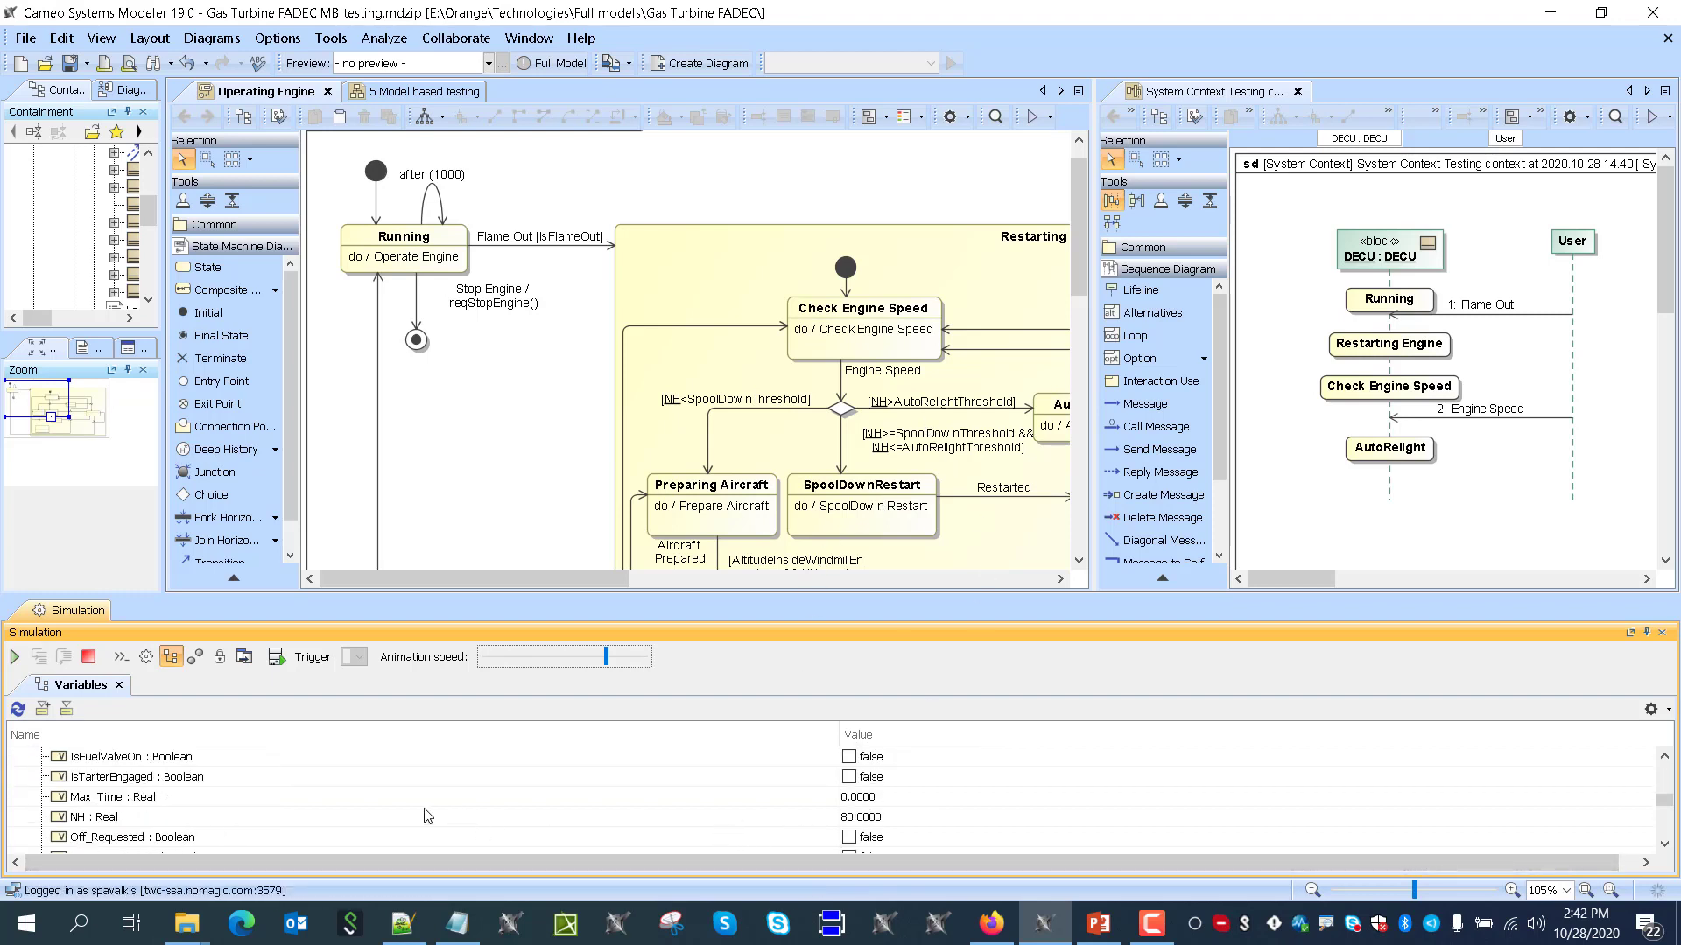
left_click(856, 817)
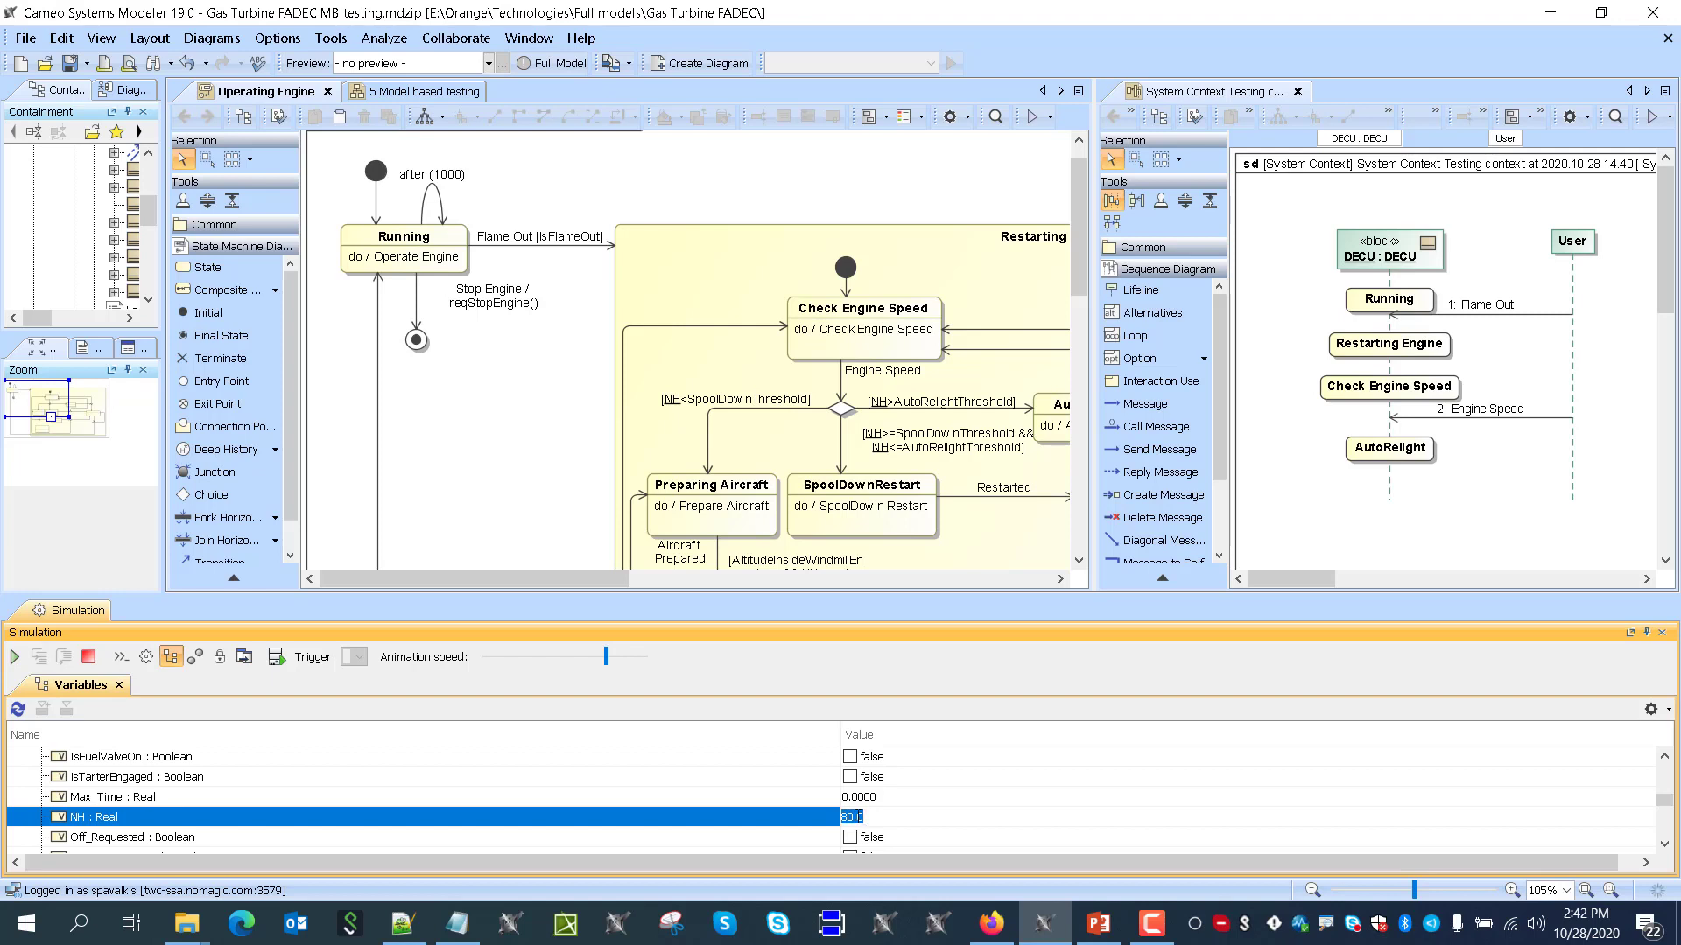
key("Return")
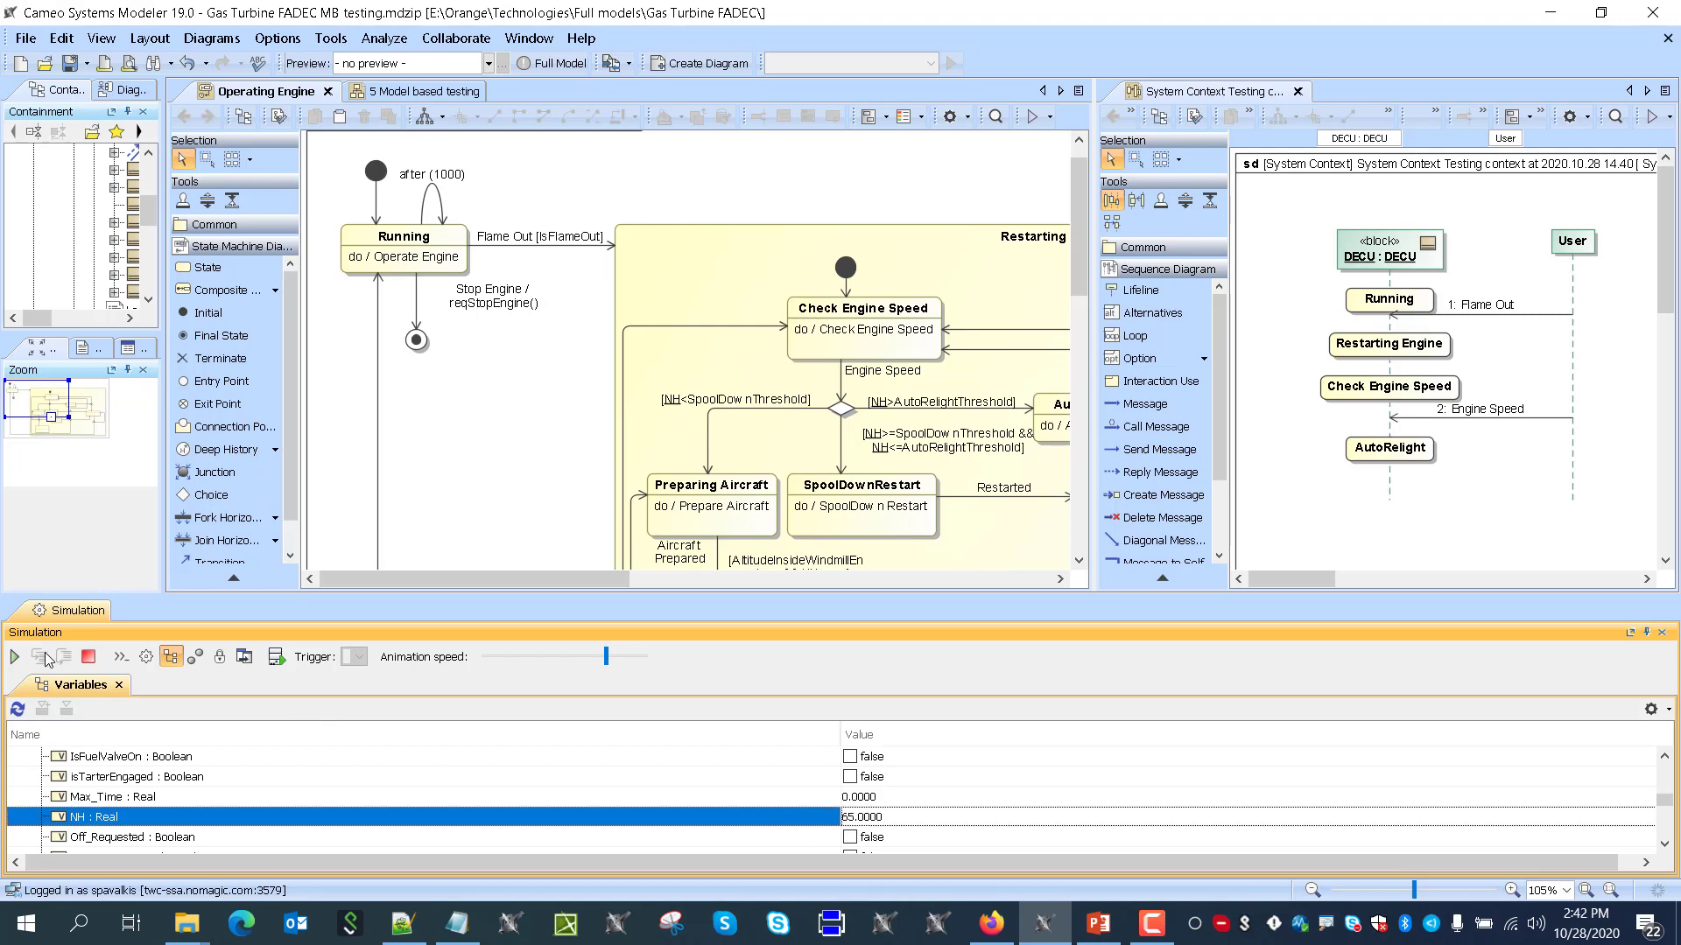
Create a second sequence diagram from the Testing context instance and place it beside the Operating Engine state machine, grouped with the first sequence diagram
scroll(75, 754, "up", 5)
right_click(73, 750)
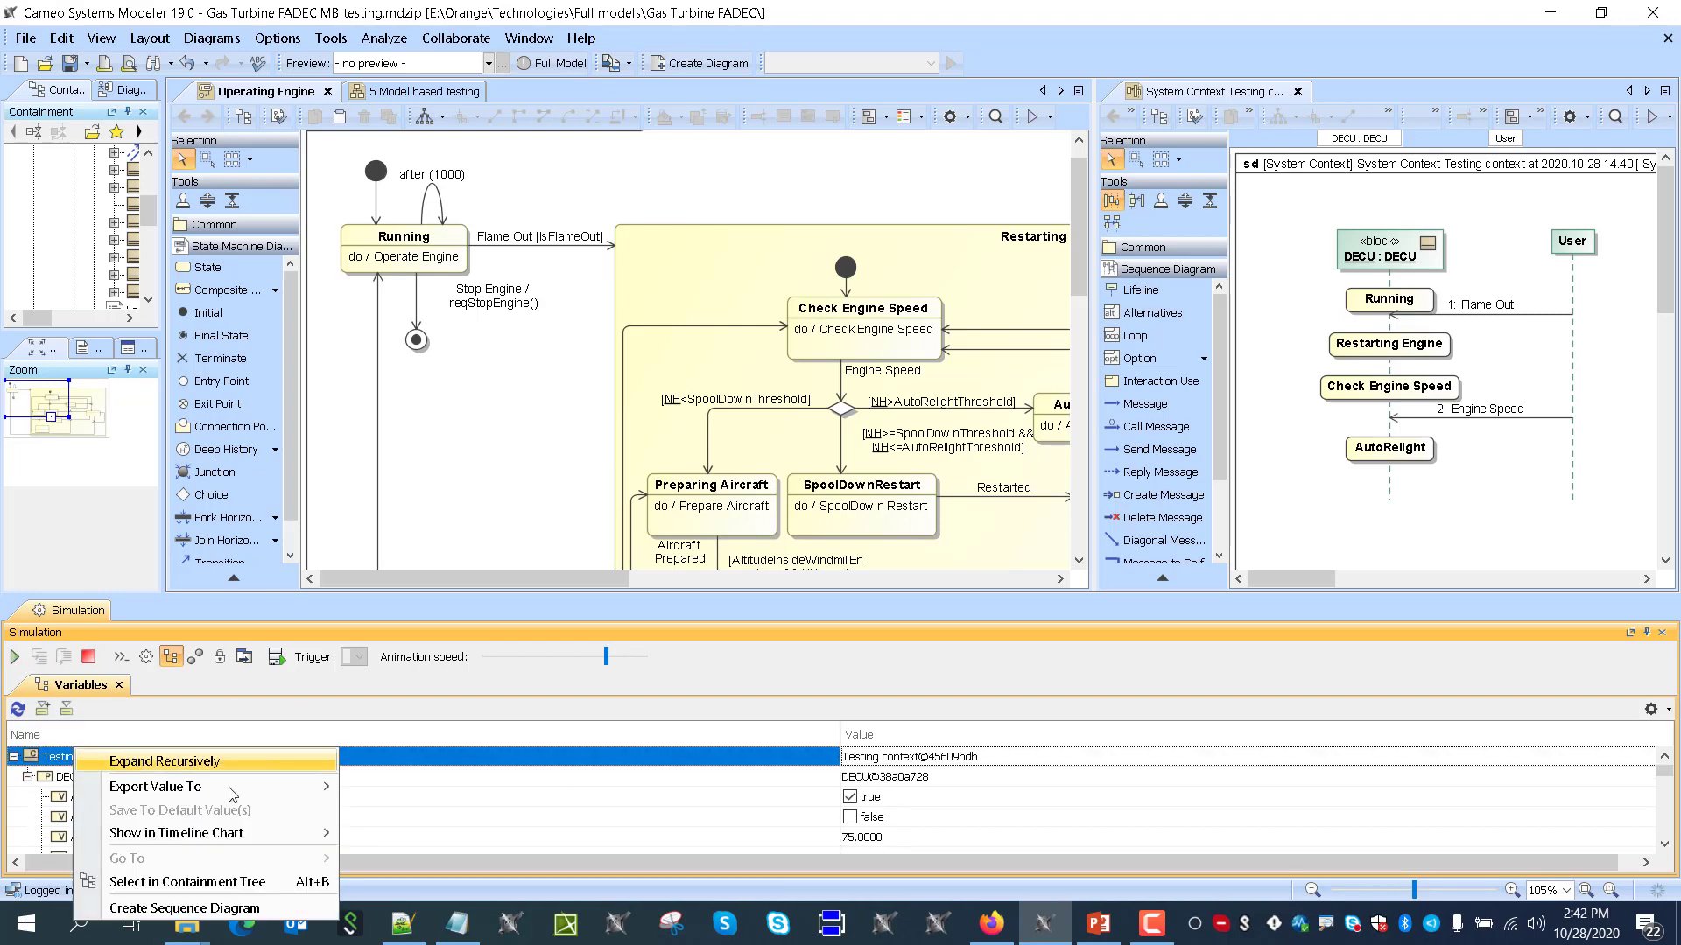
left_click(223, 909)
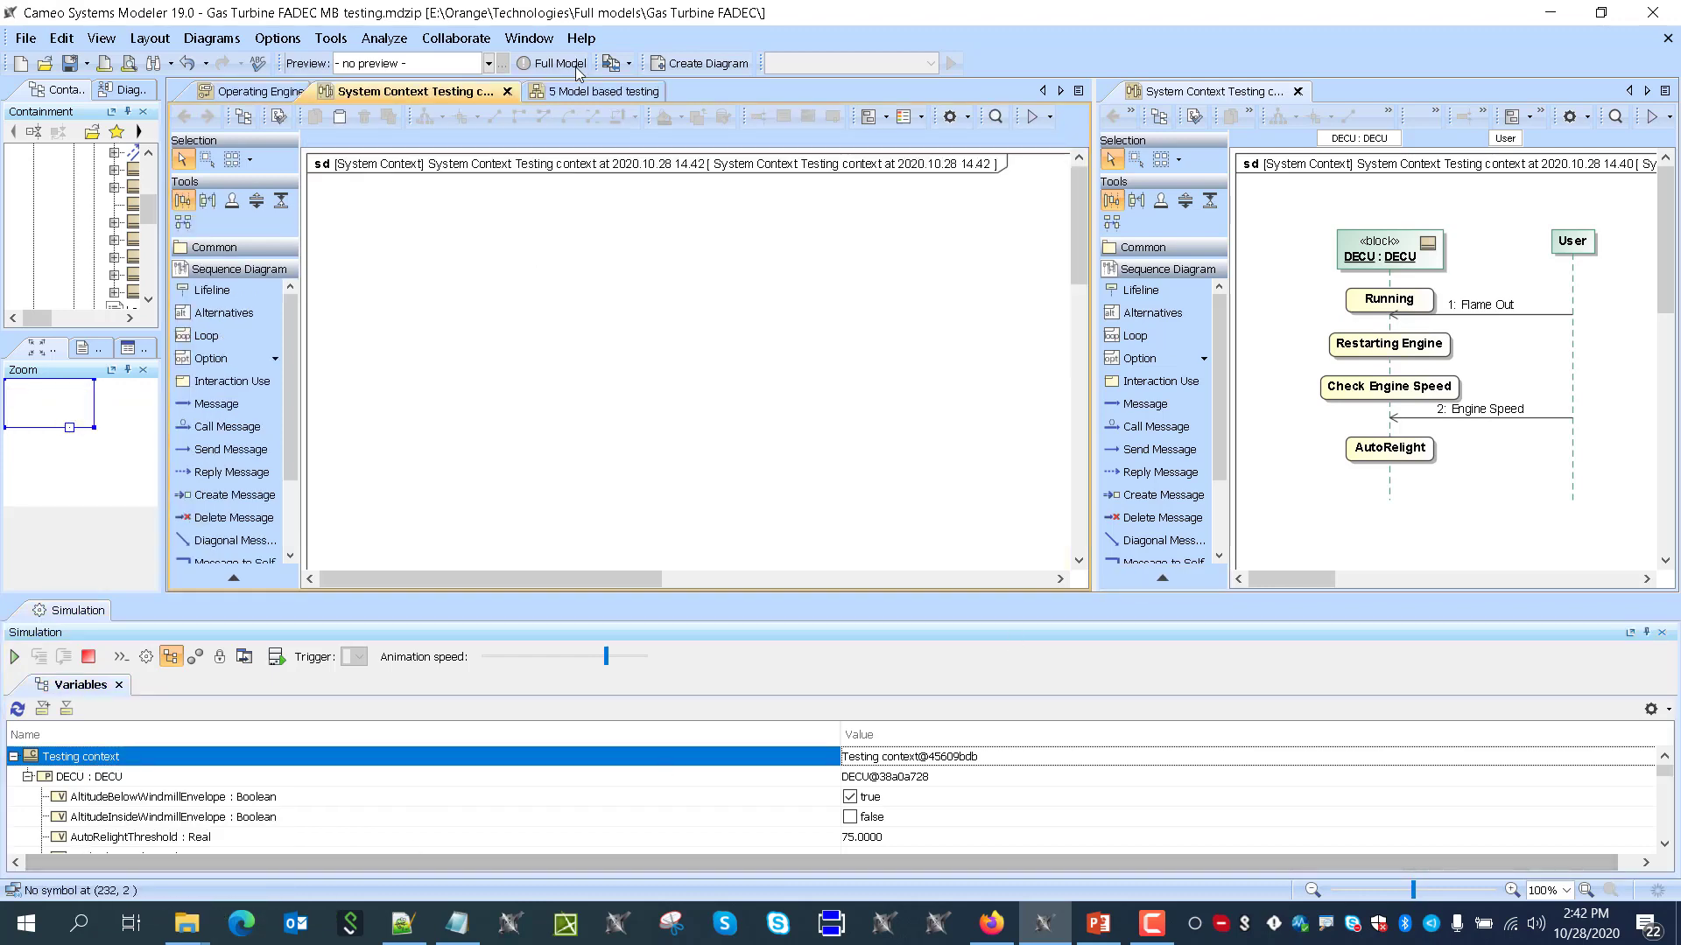
left_click_drag(411, 91, 1256, 112)
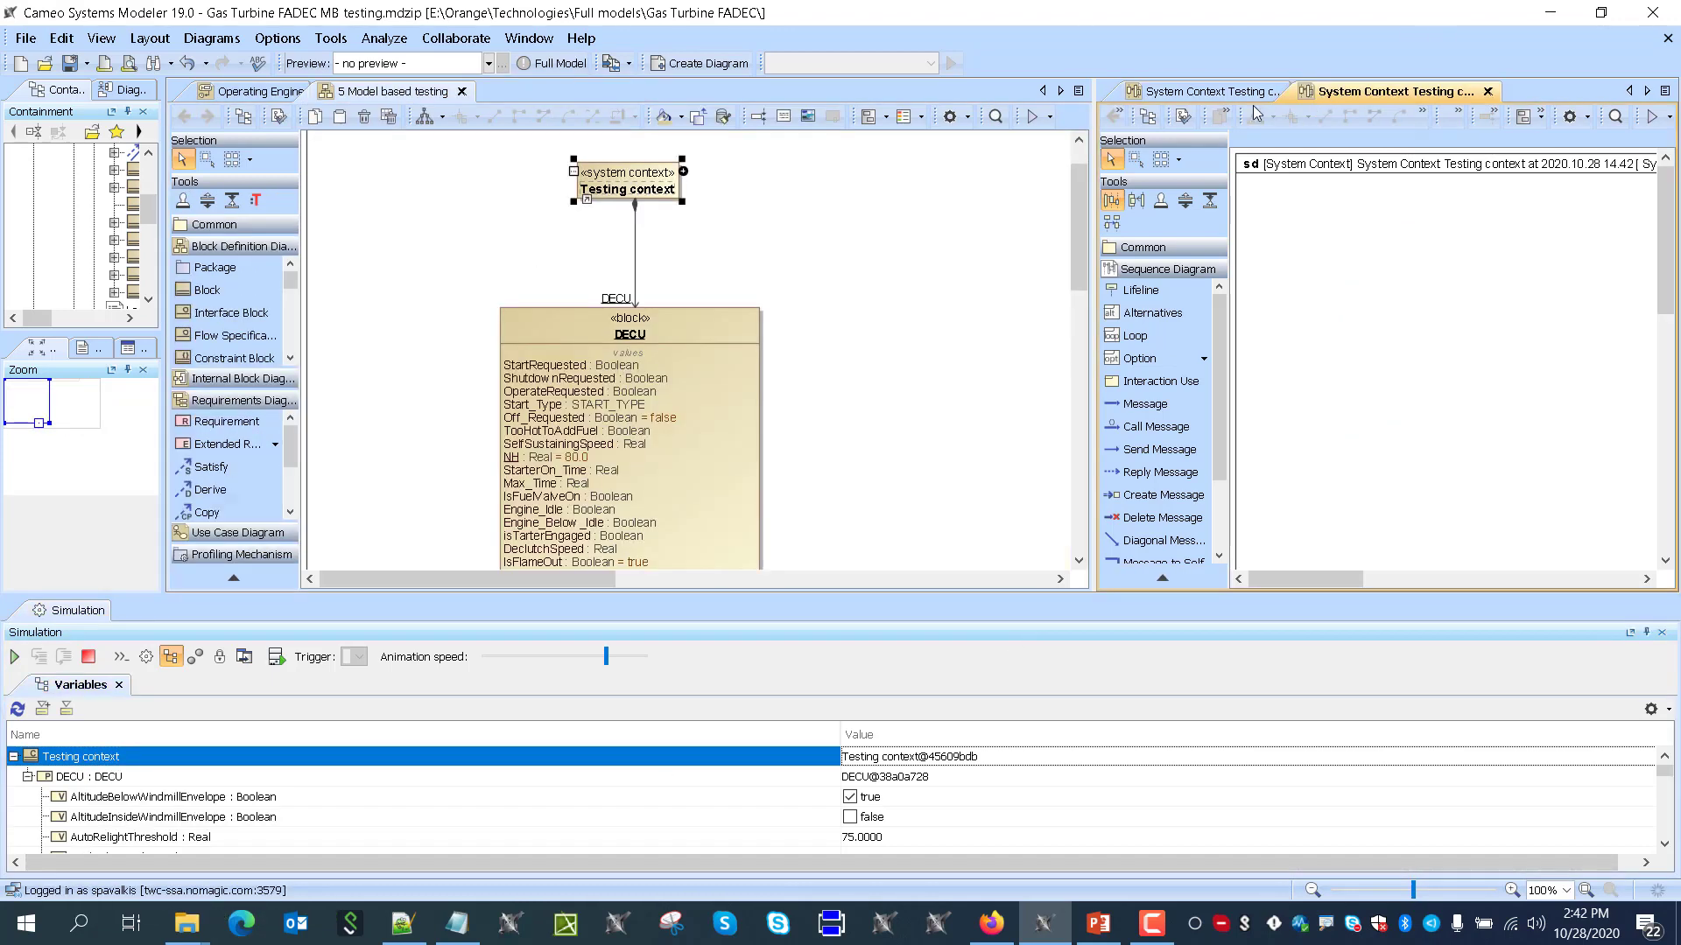
left_click(263, 94)
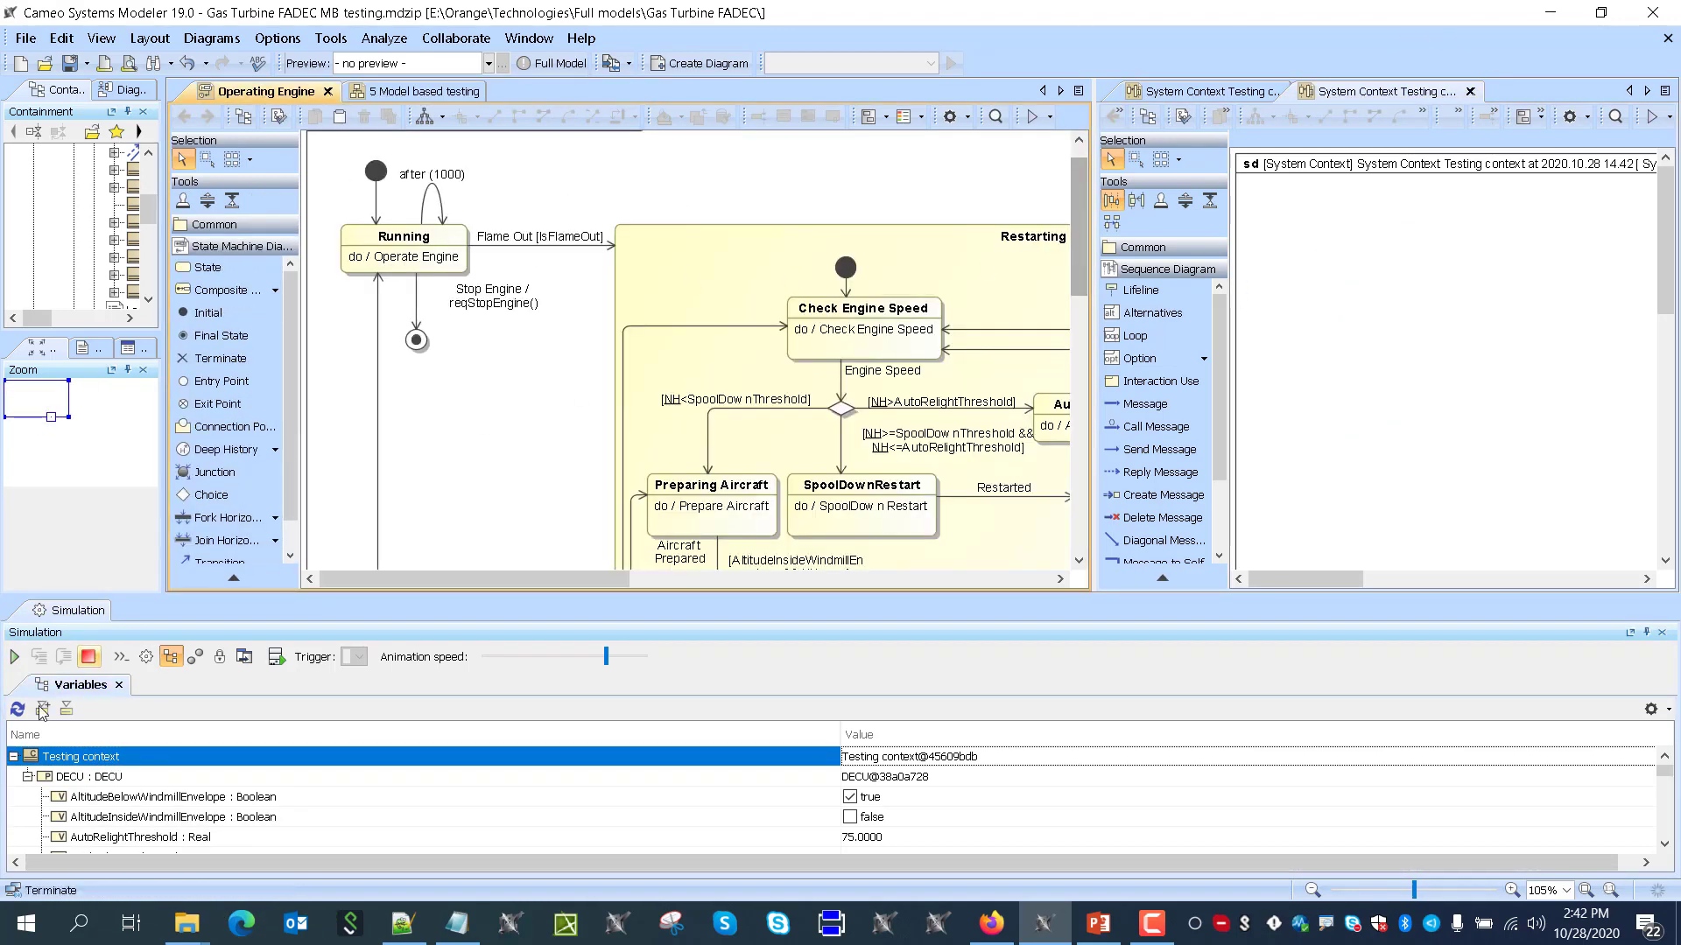
Run the simulation and send the Flame Out signal to the DECU part
left_click(15, 656)
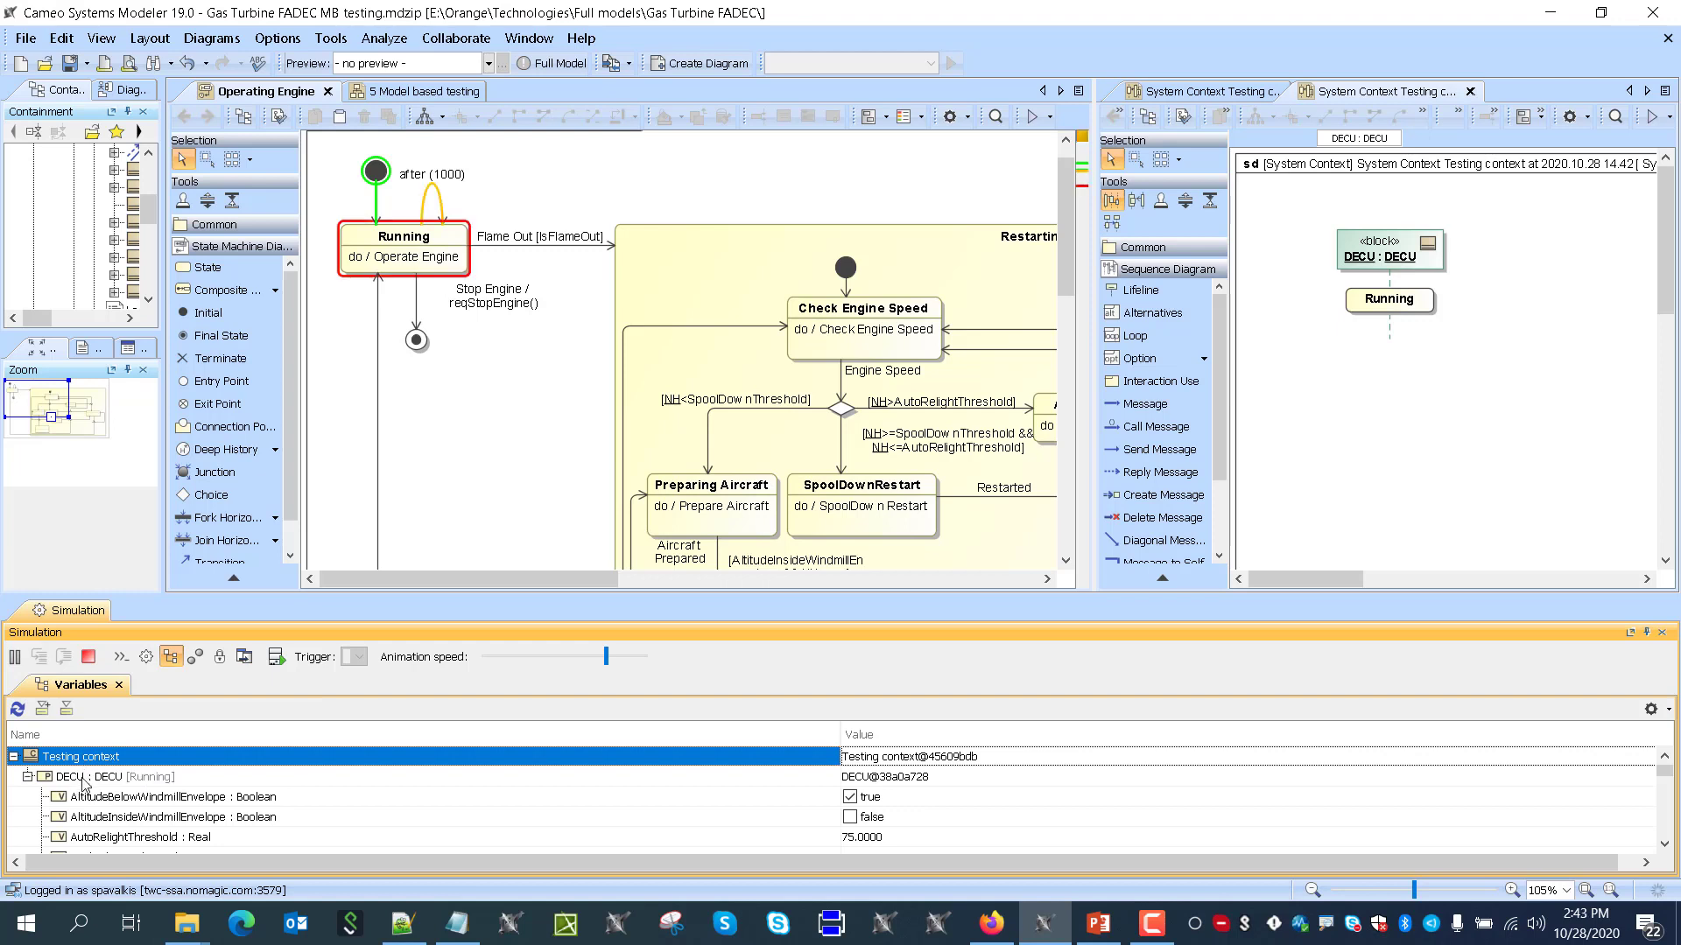
left_click(85, 776)
left_click(411, 657)
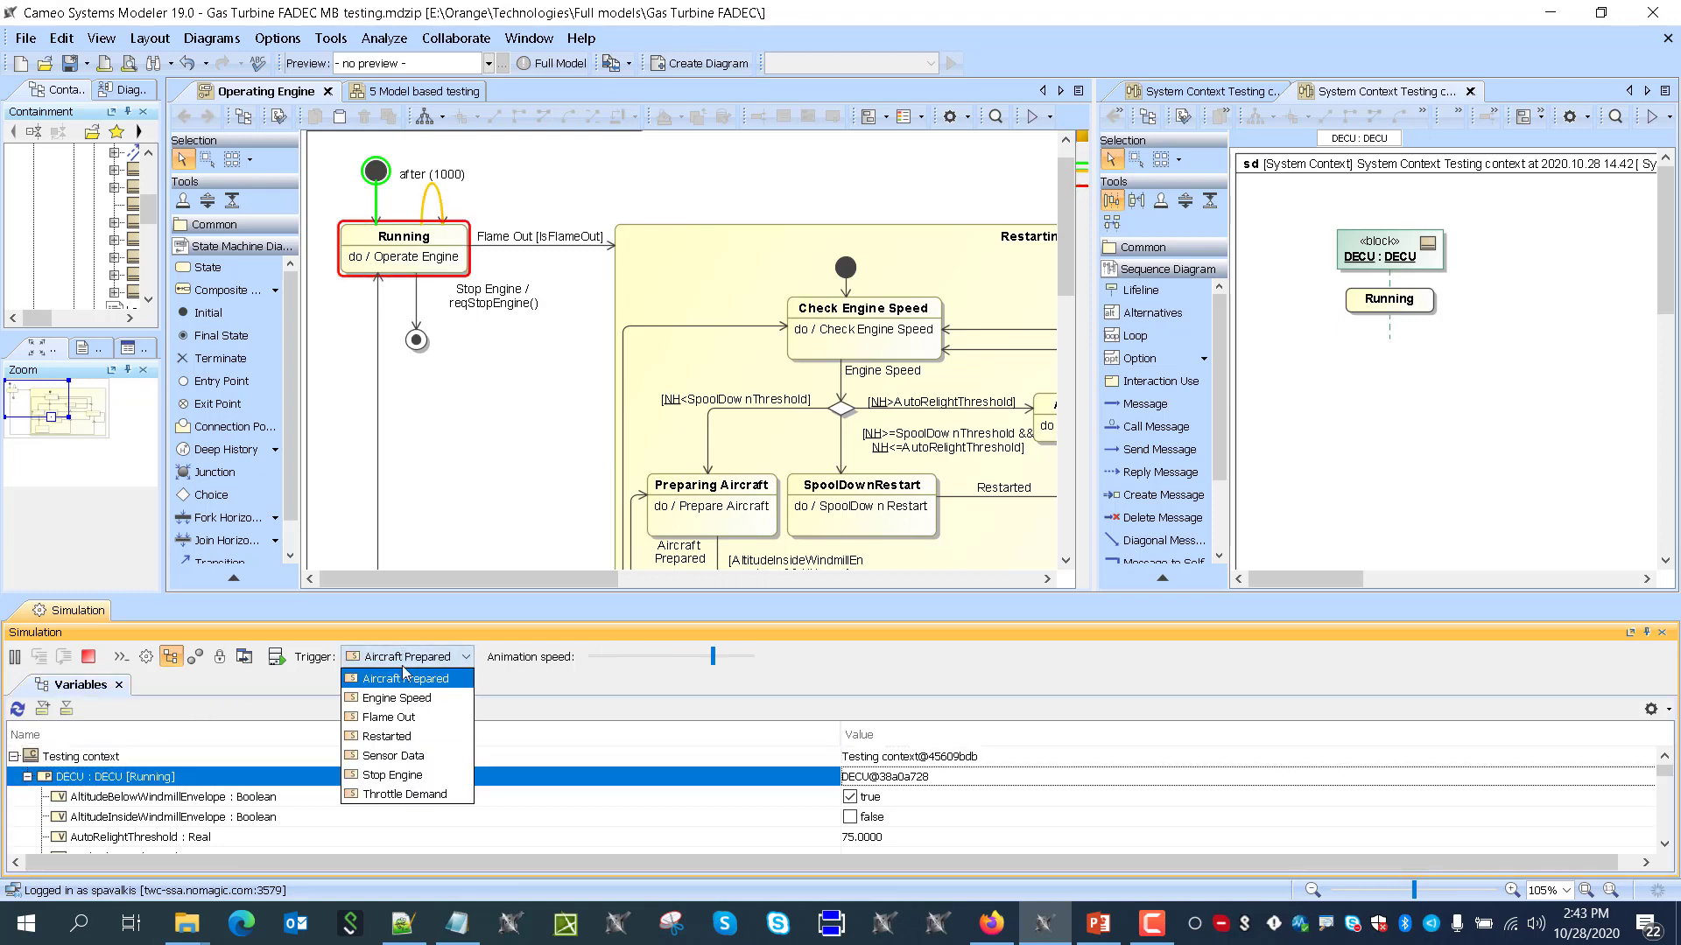
left_click(421, 719)
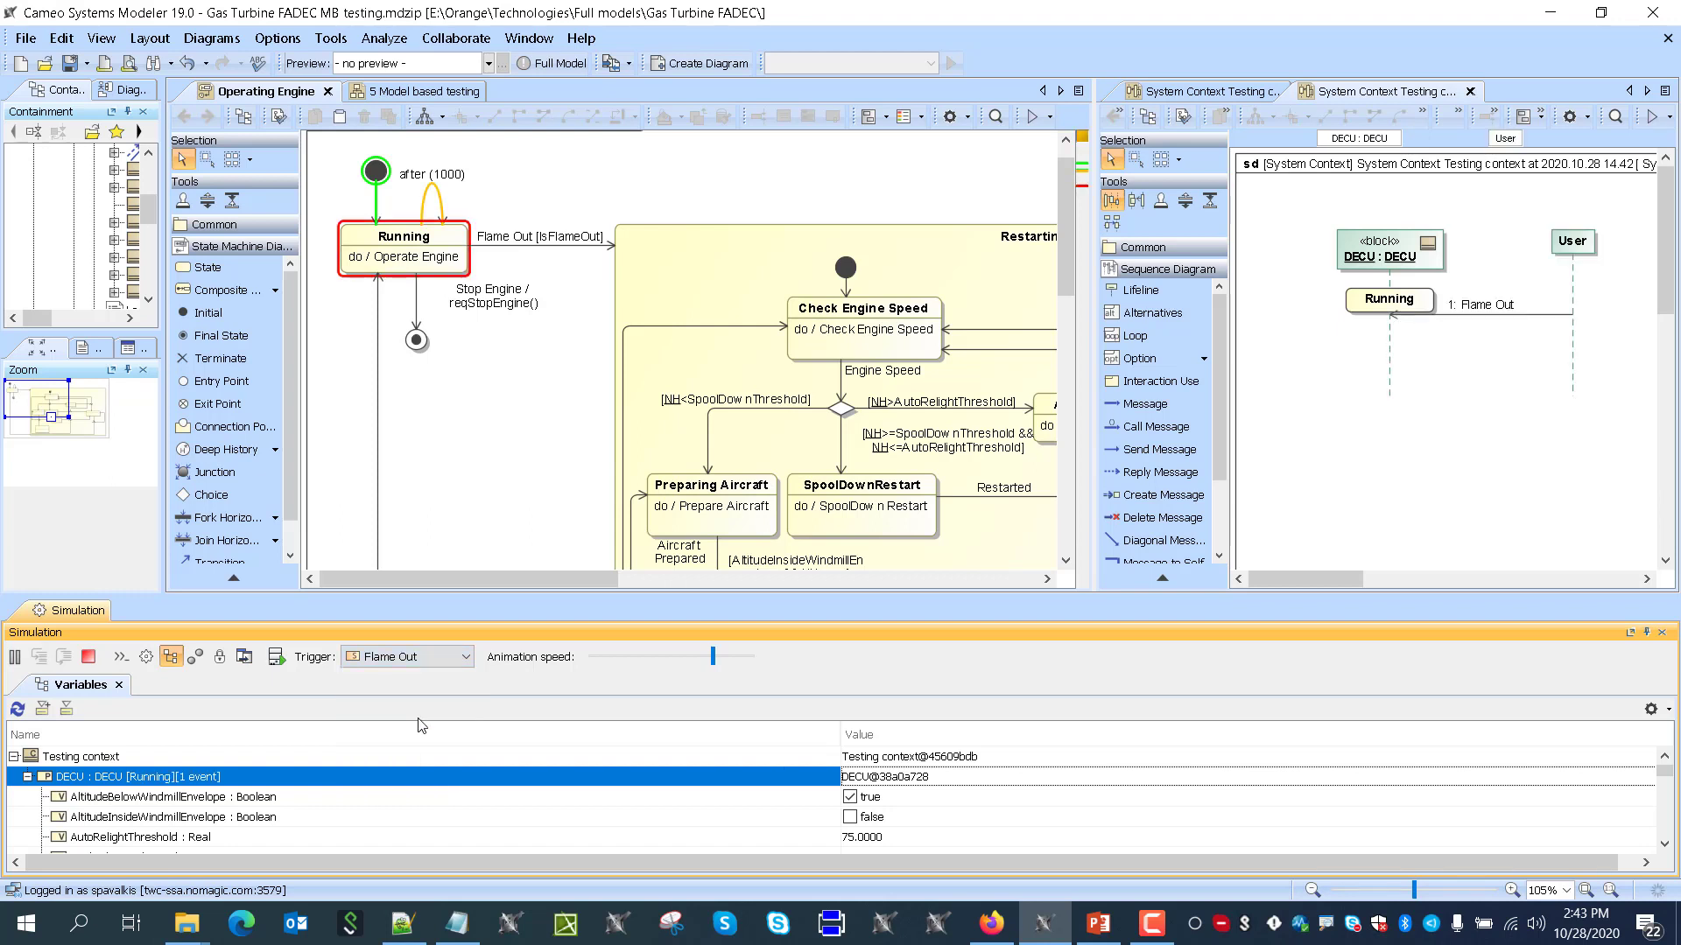
Send the Engine Speed signal to the DECU part with the animation speed at maximum, and terminate the simulation
left_click(751, 663)
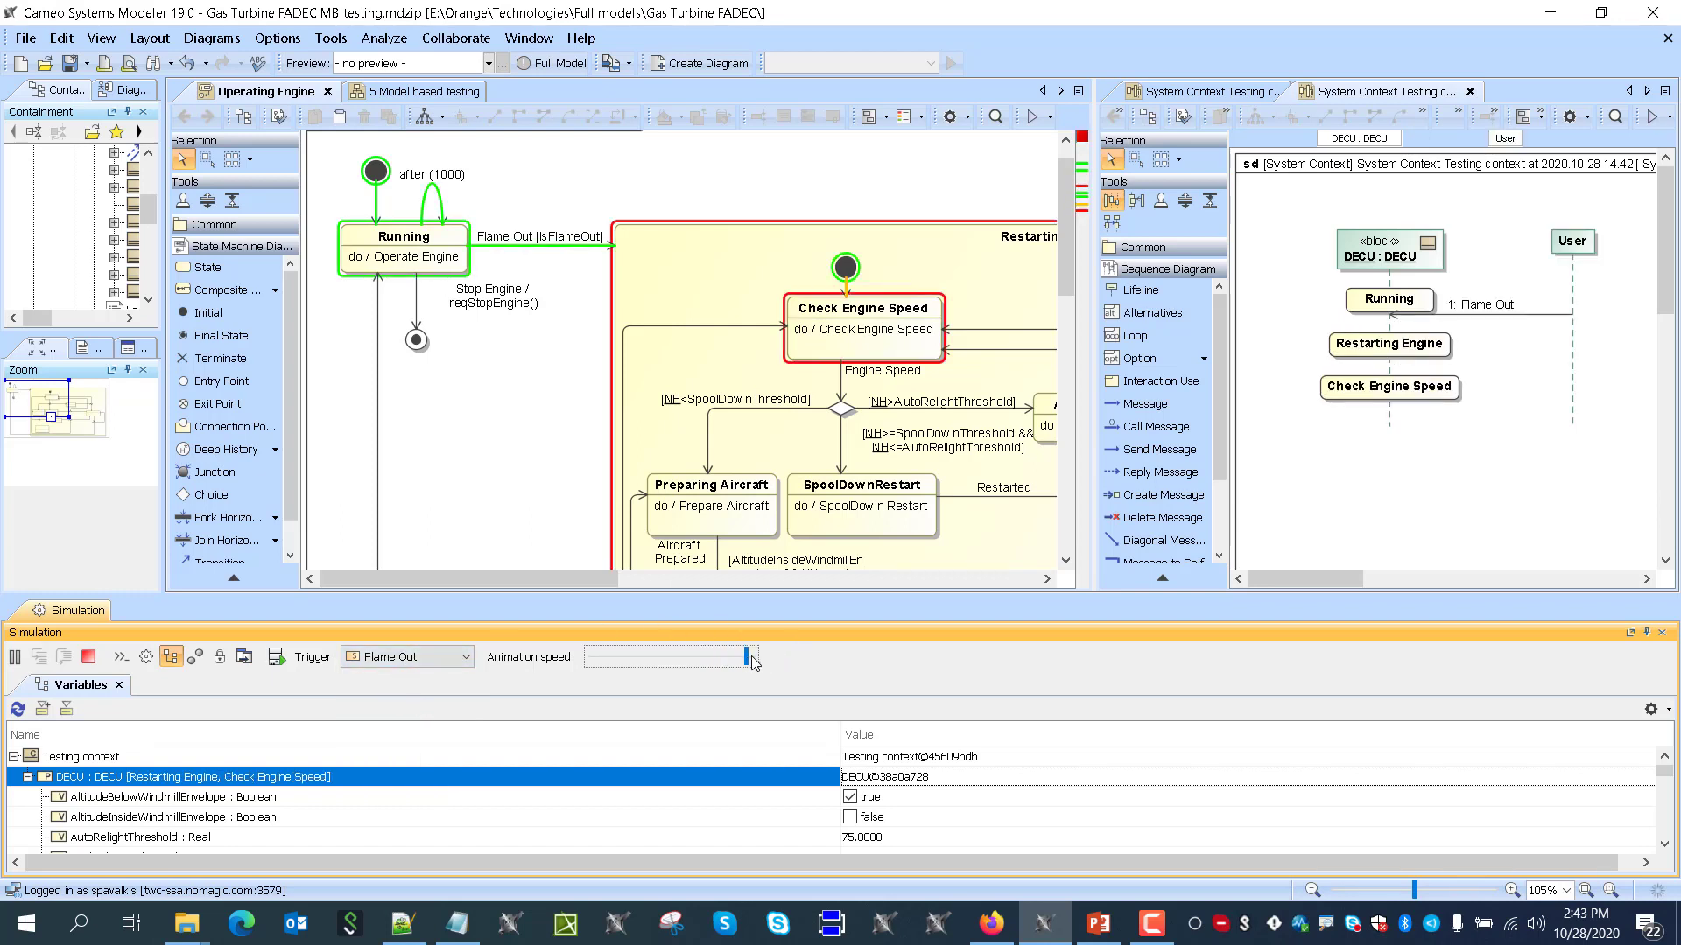
left_click(461, 663)
left_click(451, 688)
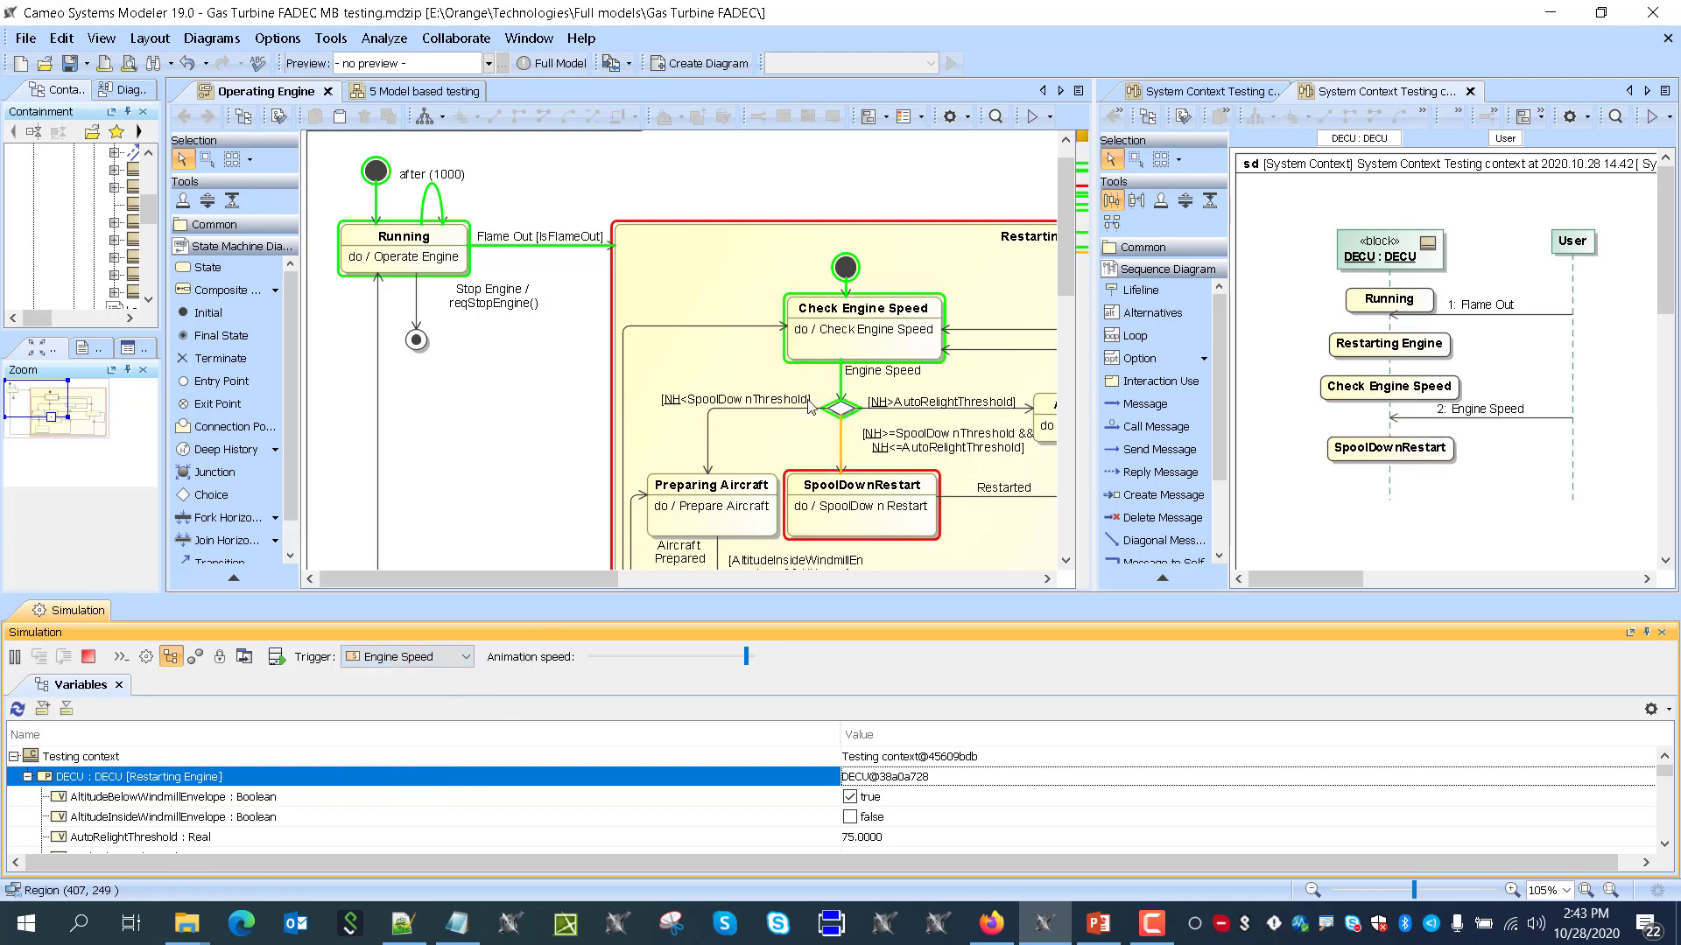
left_click(88, 656)
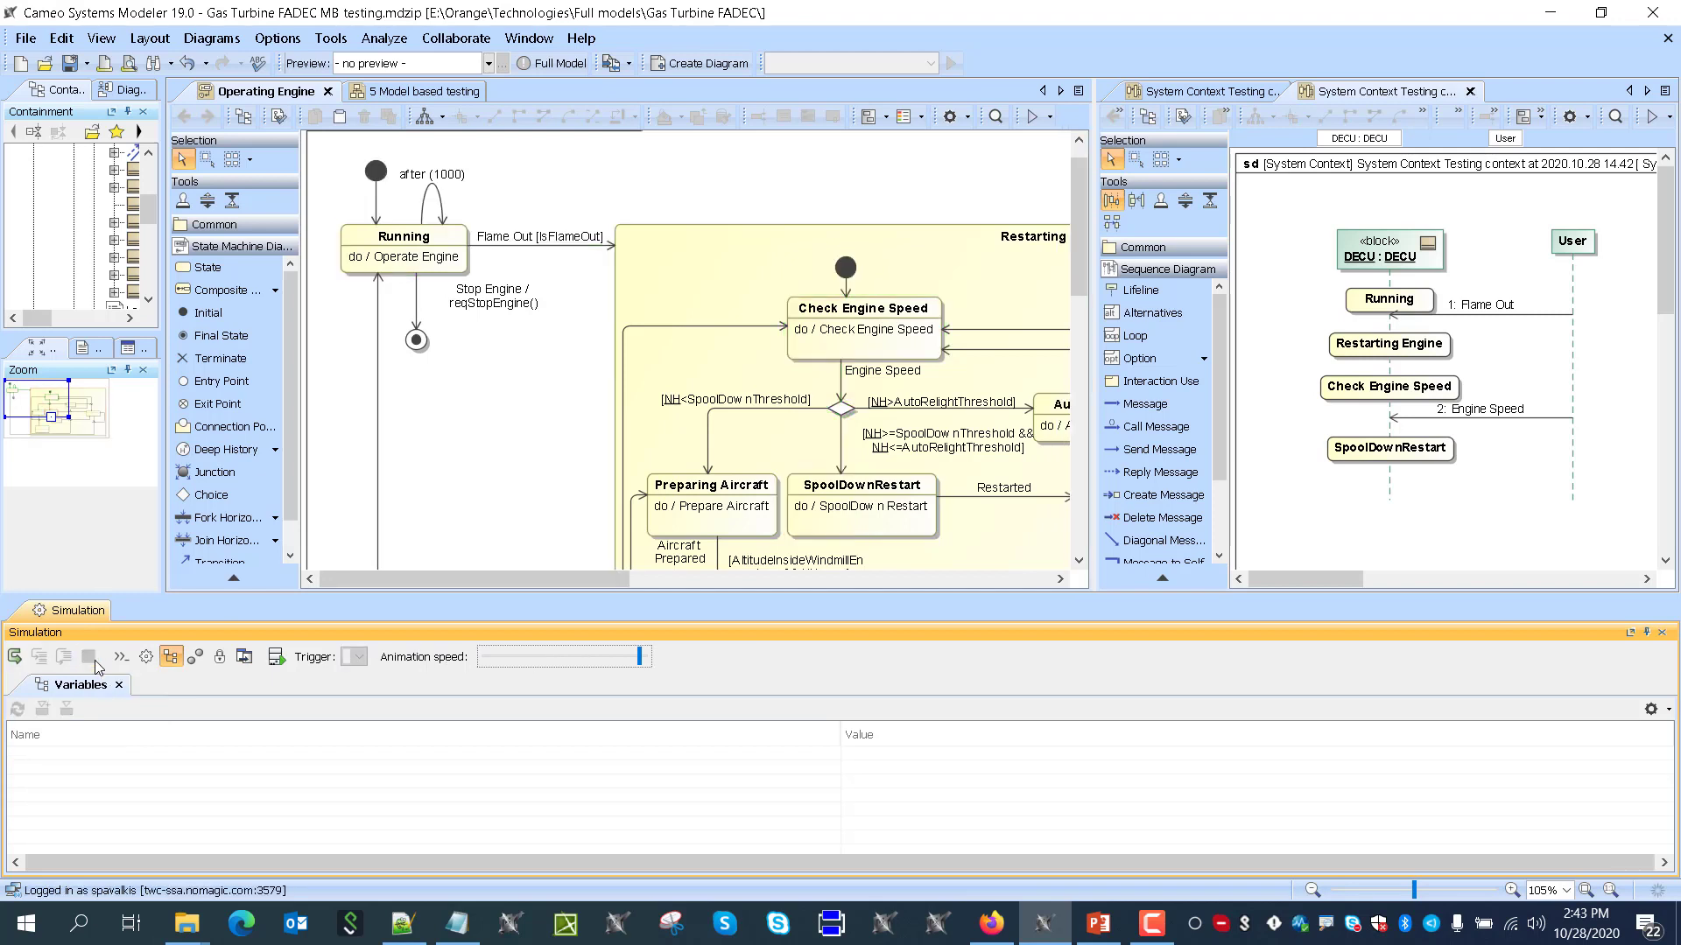
Start a new simulation session and create a third sequence diagram from the Testing context instance, grouped with the other sequence diagrams beside the Operating Engine state machine
left_click(16, 656)
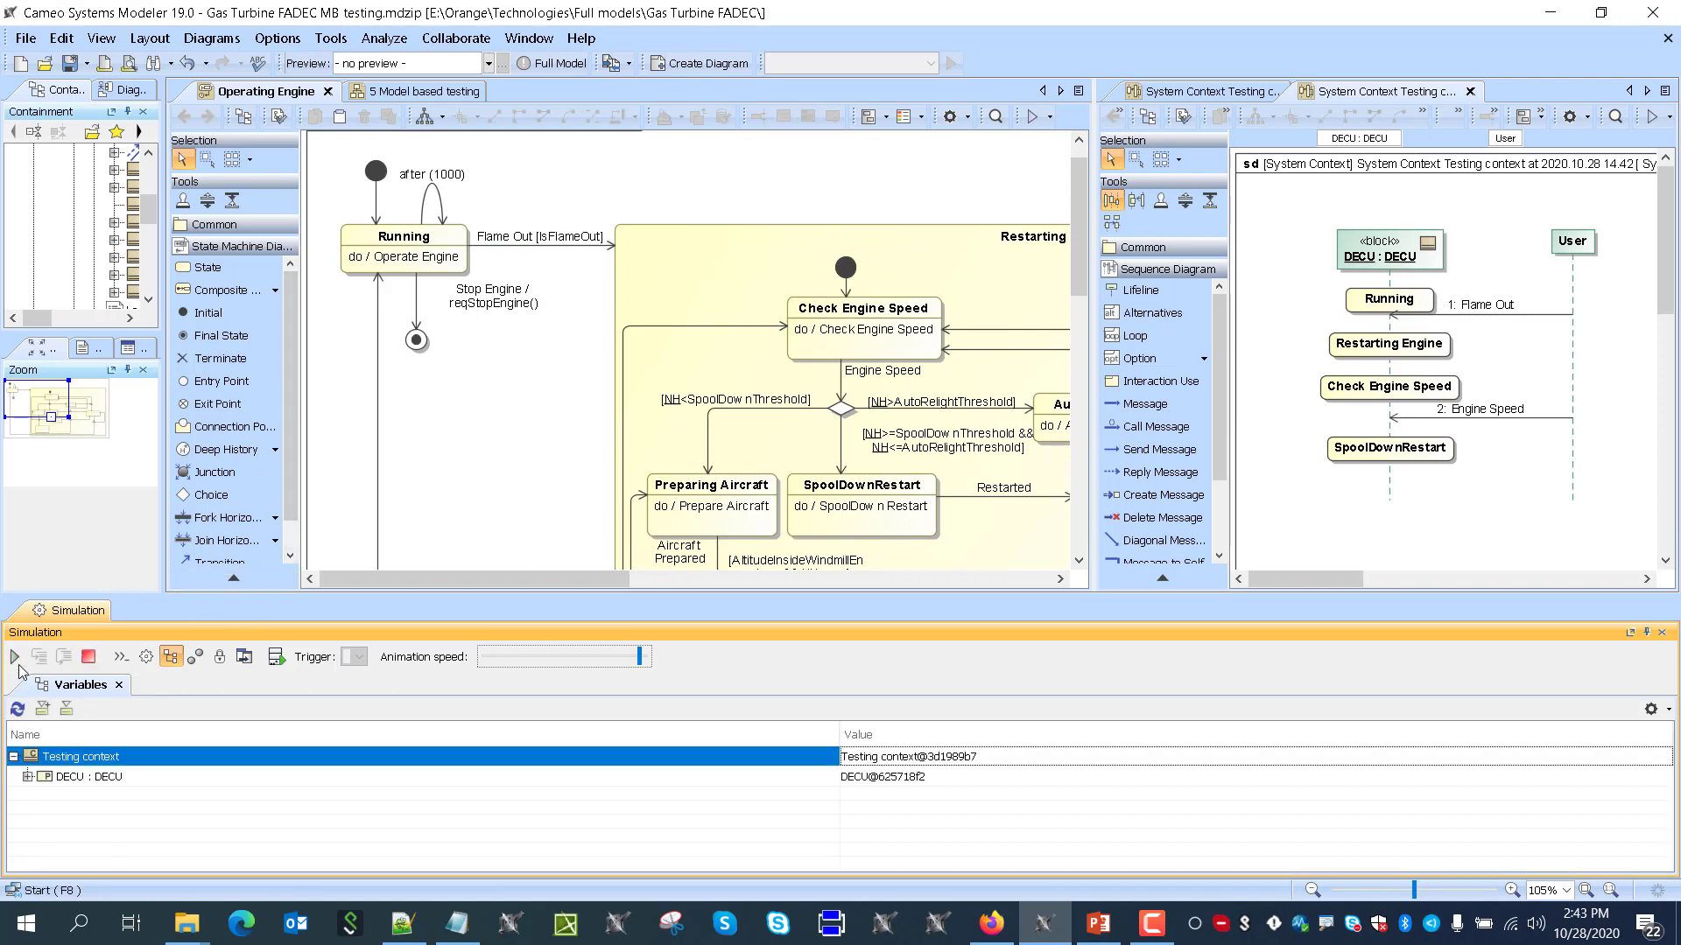
left_click(28, 776)
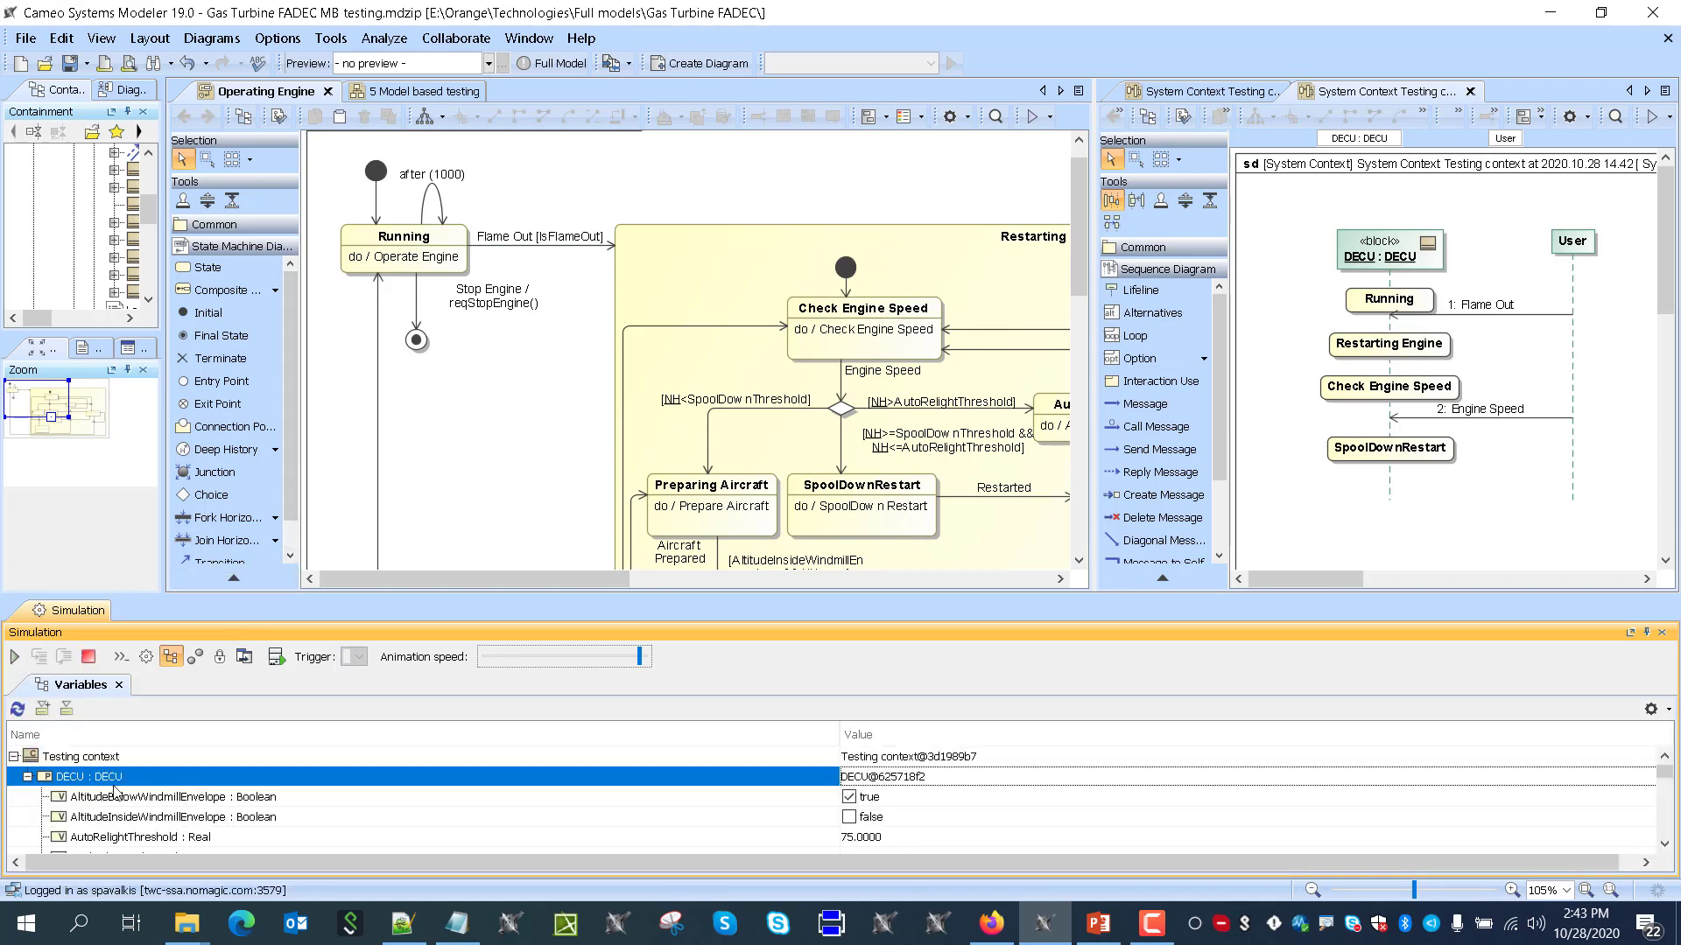
right_click(74, 758)
left_click(210, 921)
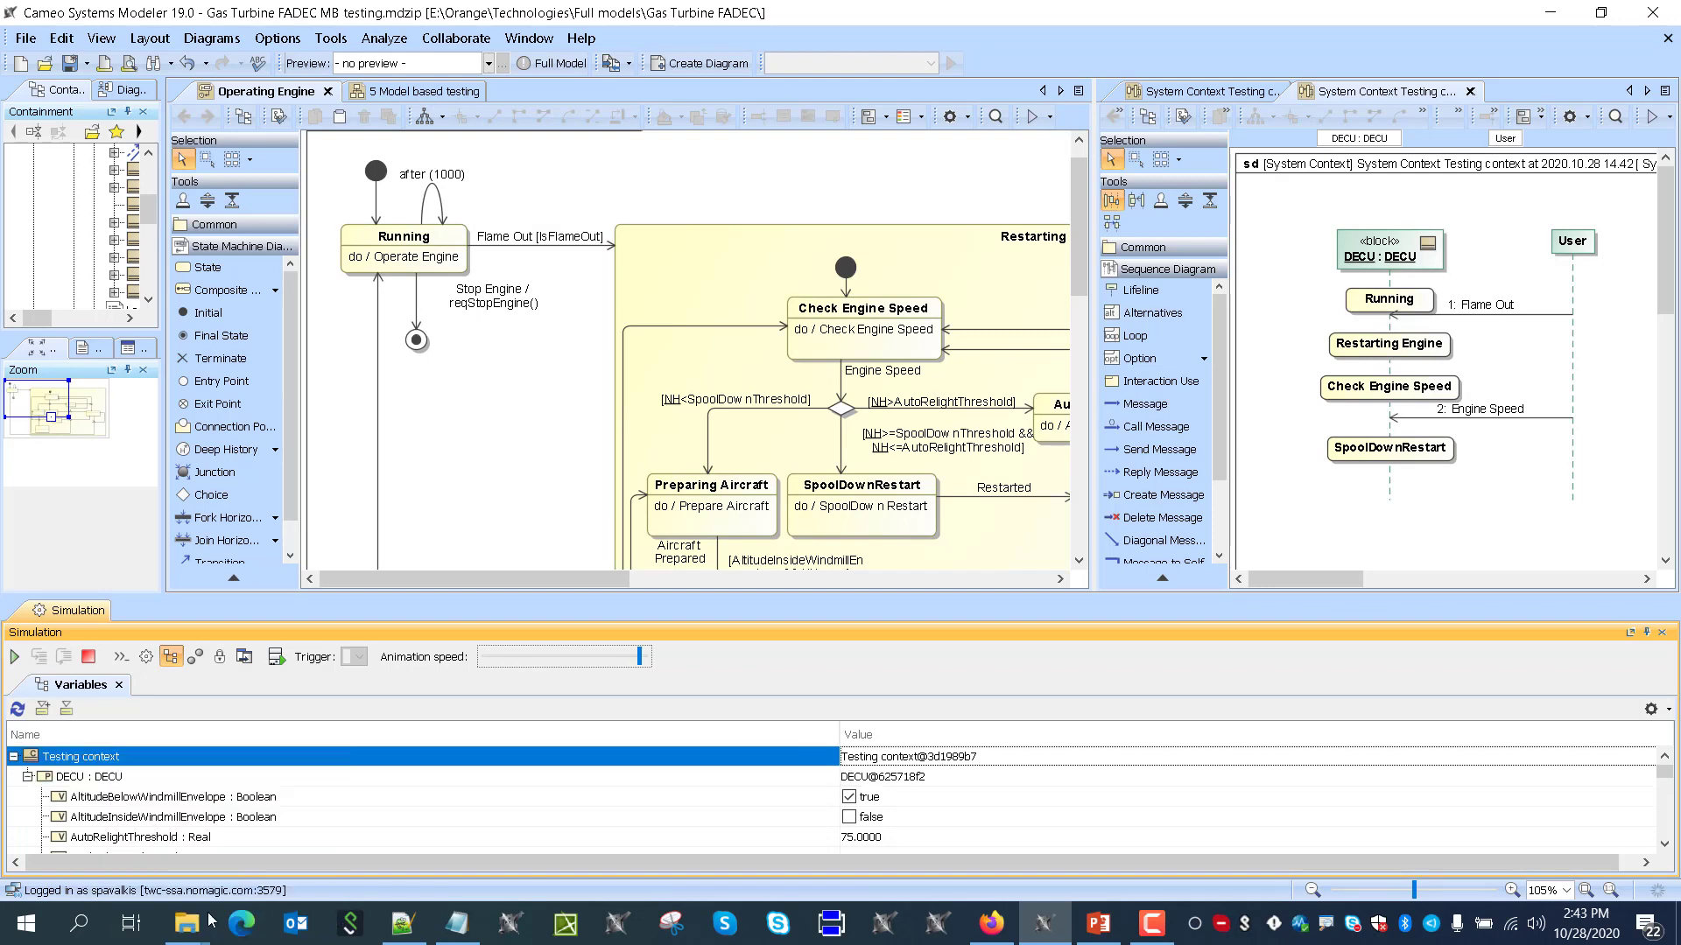
left_click_drag(503, 77, 1460, 91)
left_click(266, 92)
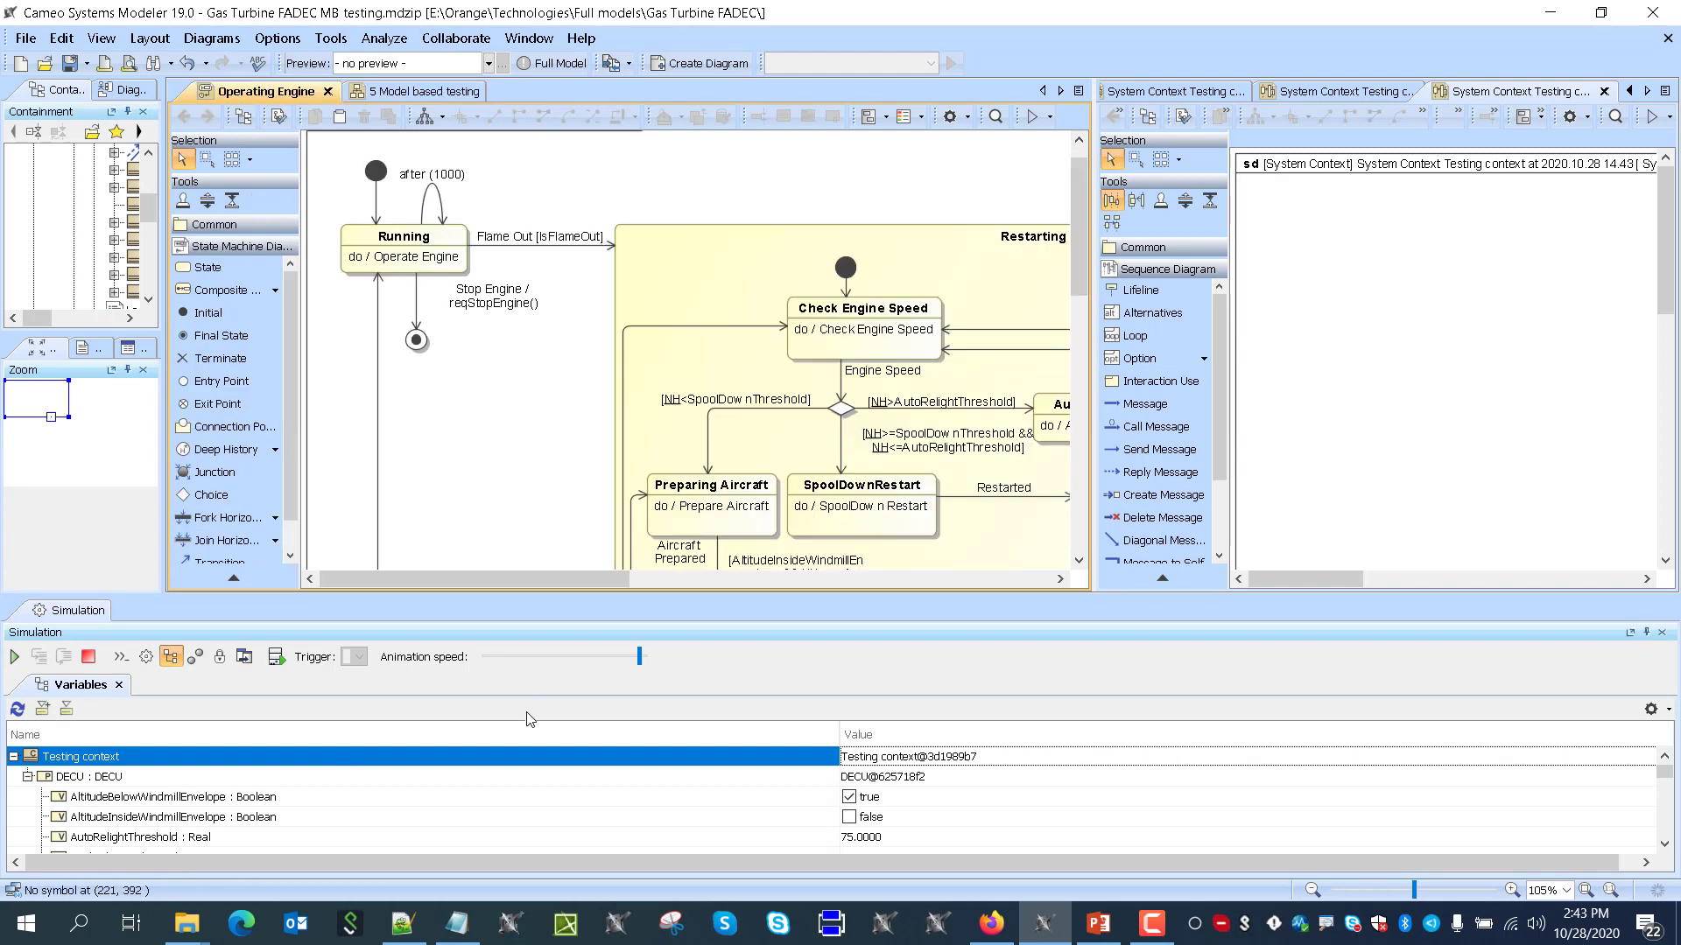
Set the DECU part's AltitudeInsideWindmillEnvelope to true and its AltitudeBelowWindmillEnvelope to false
scroll(440, 794, "down", 1)
scroll(440, 794, "up", 1)
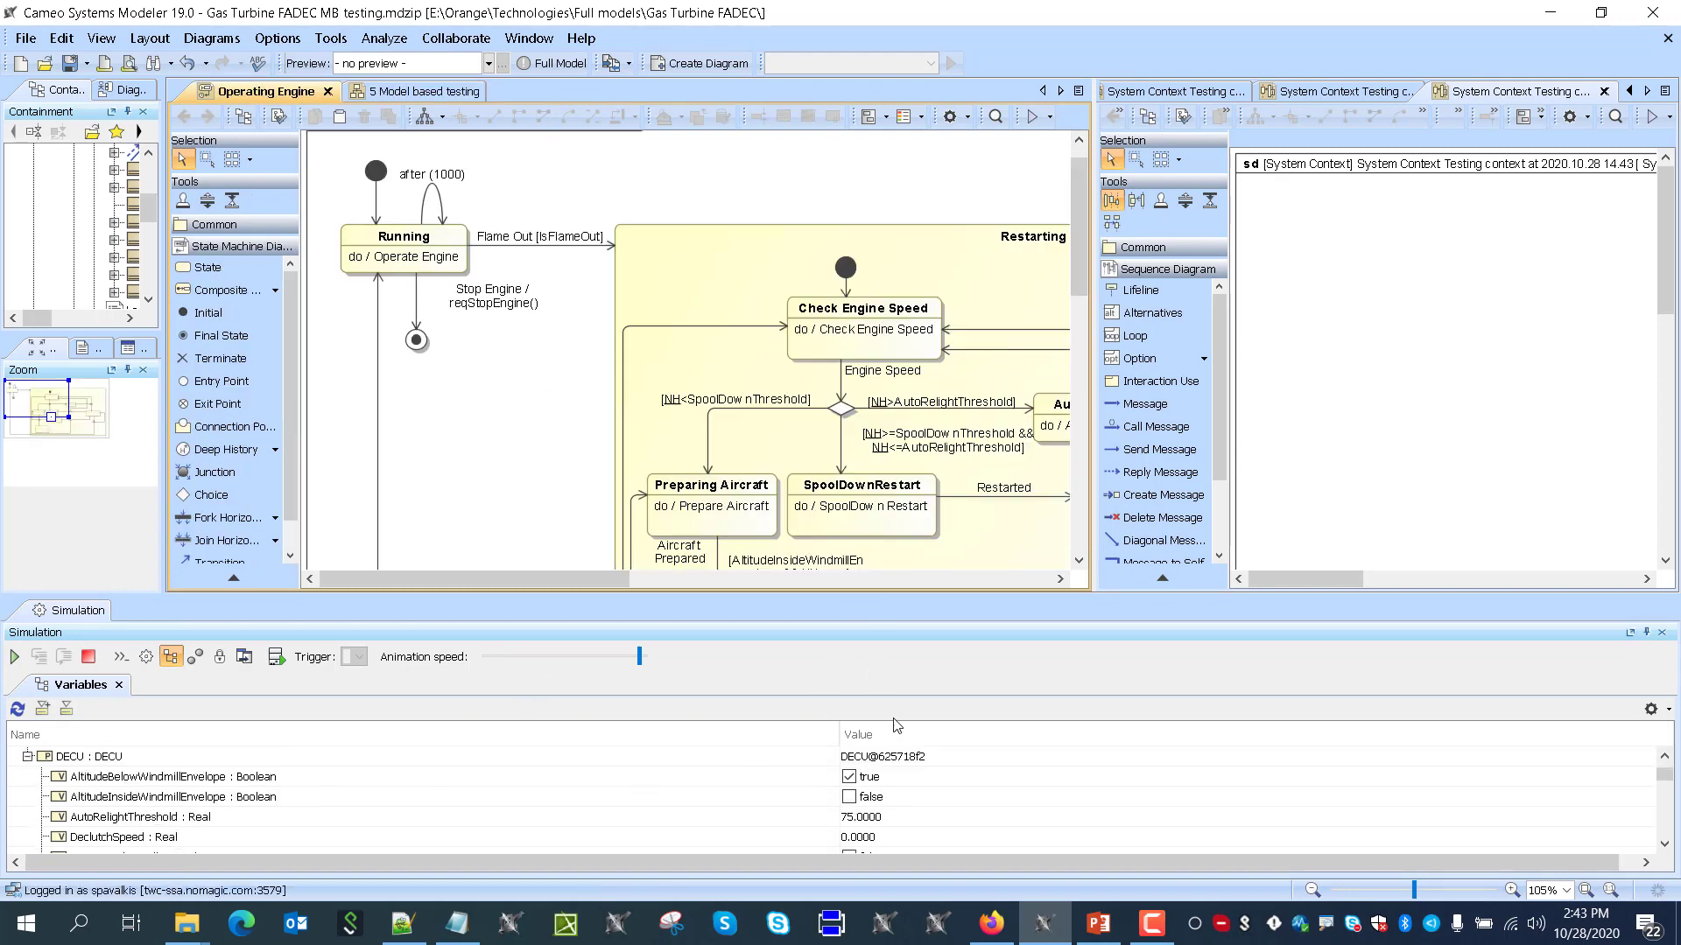
scroll(877, 457, "down", 1)
scroll(877, 458, "down", 3)
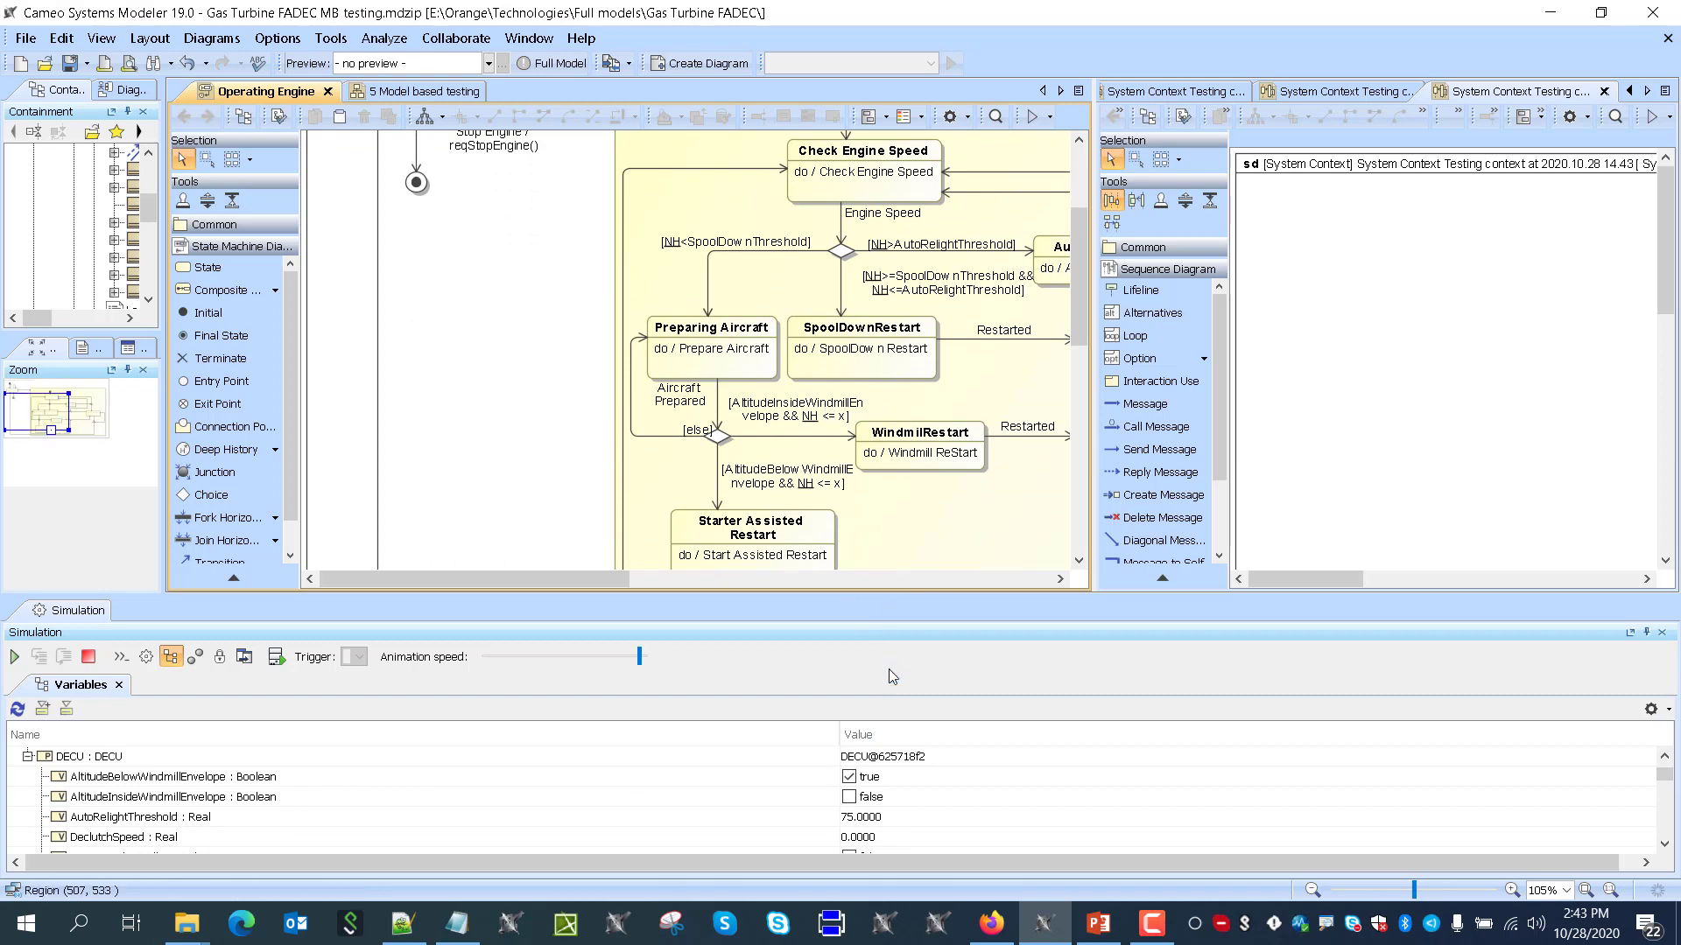
left_click(851, 797)
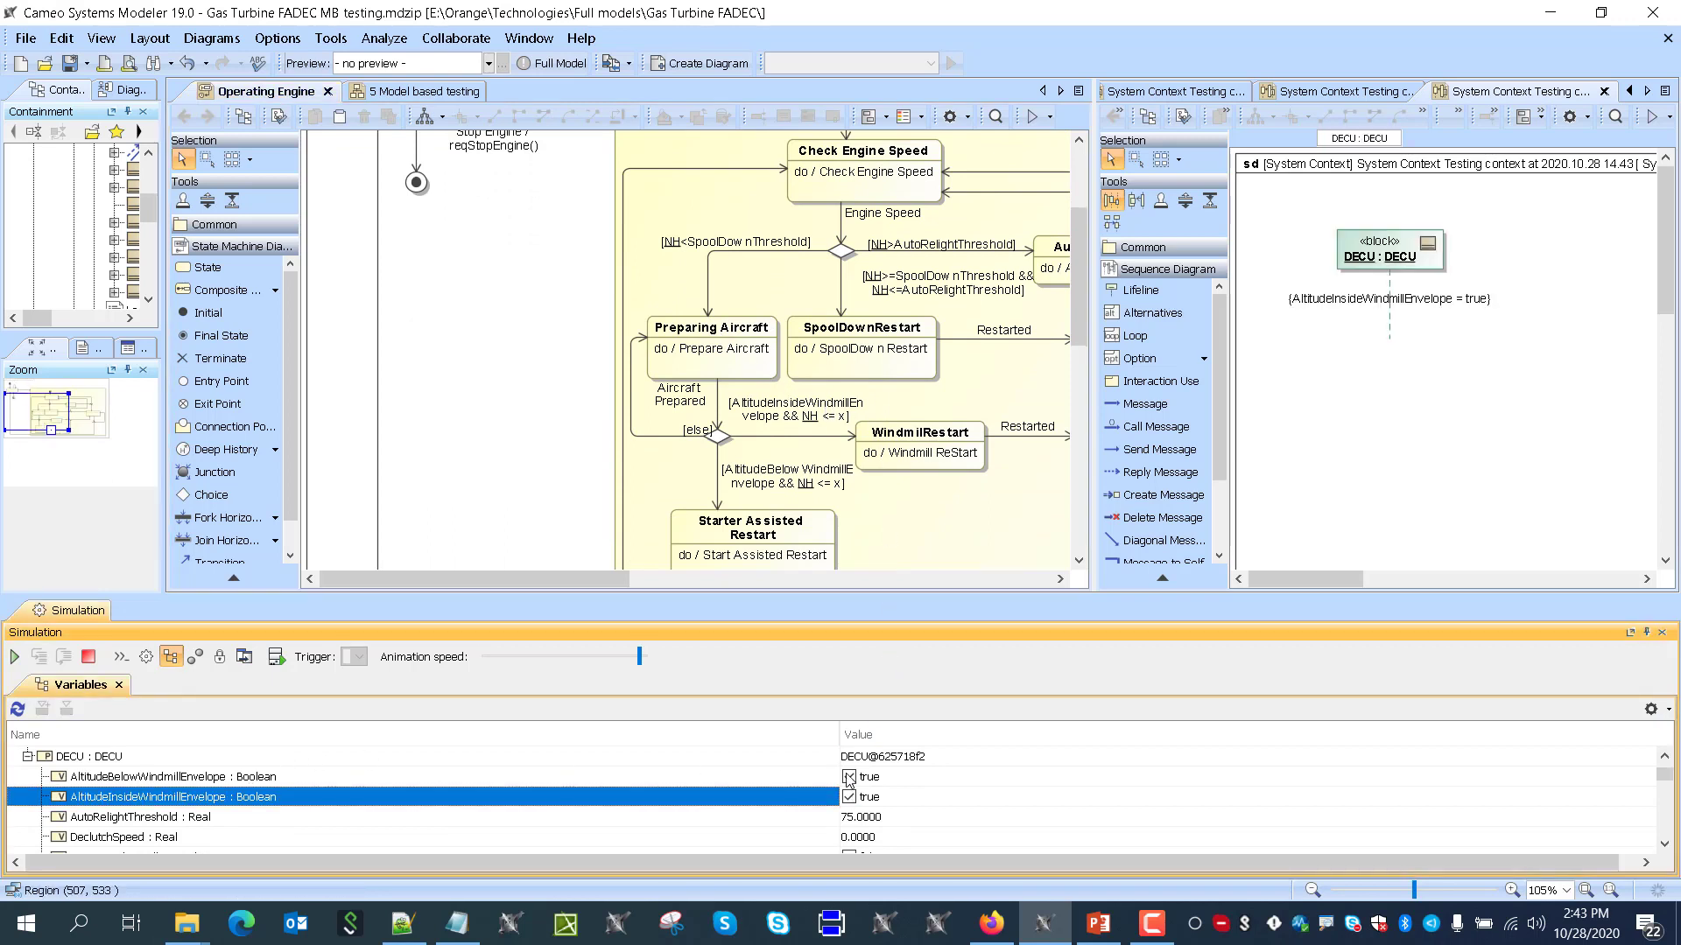
left_click(848, 777)
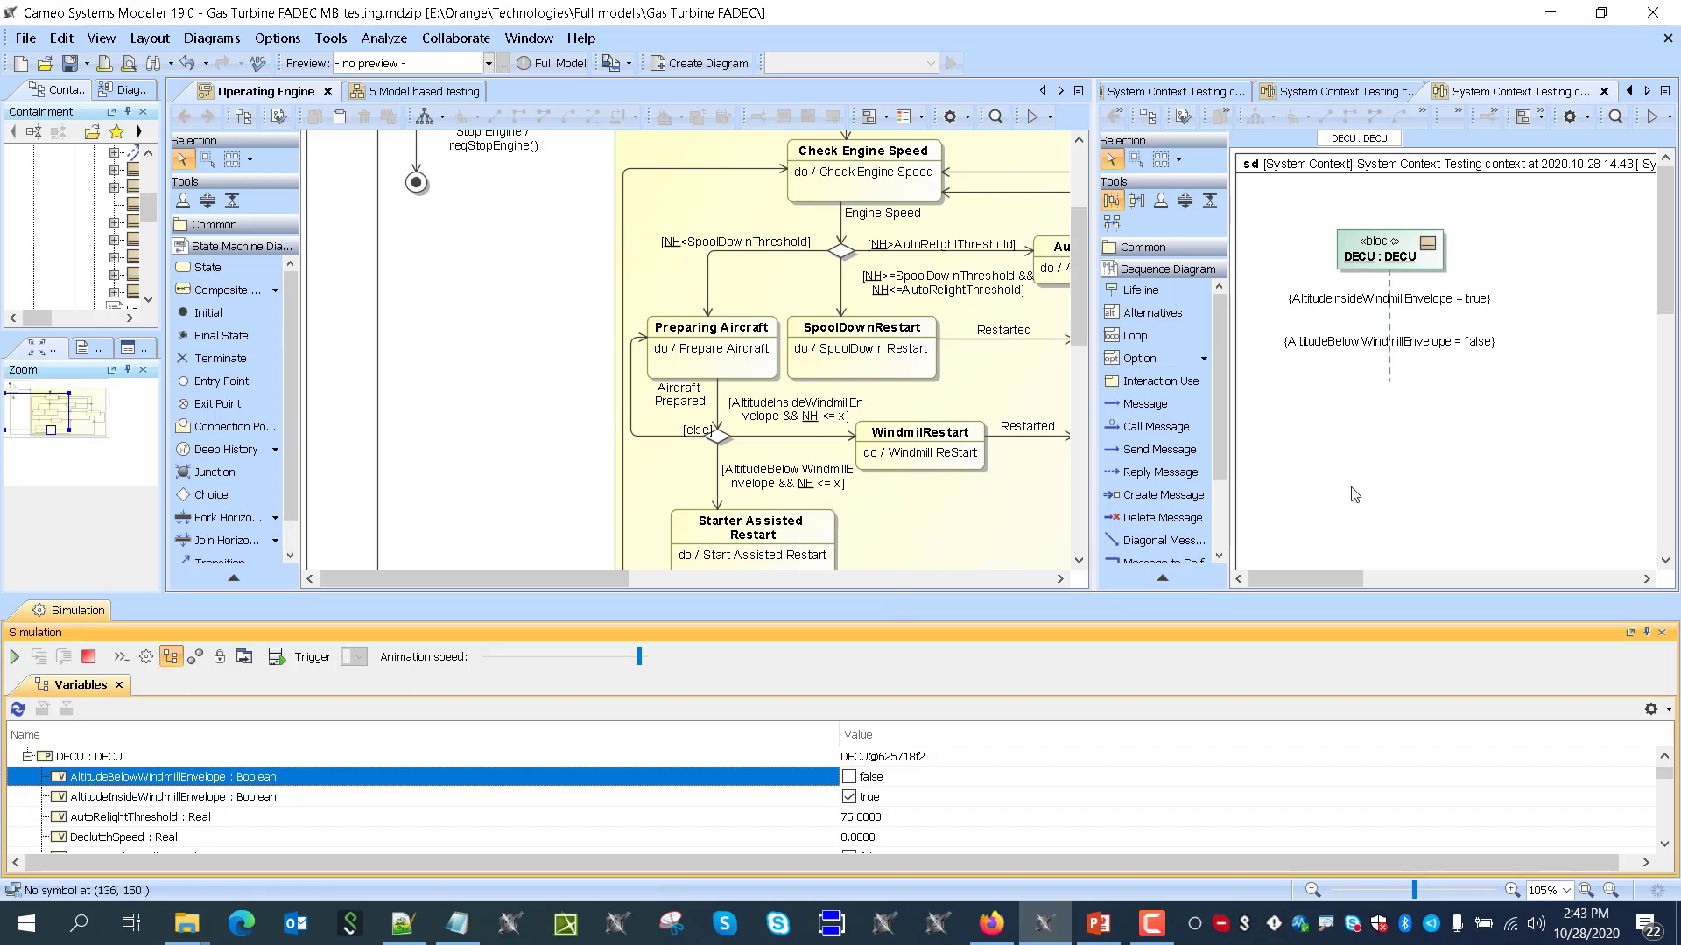
Set the NH value of the DECU part to 25
scroll(333, 788, "down", 1)
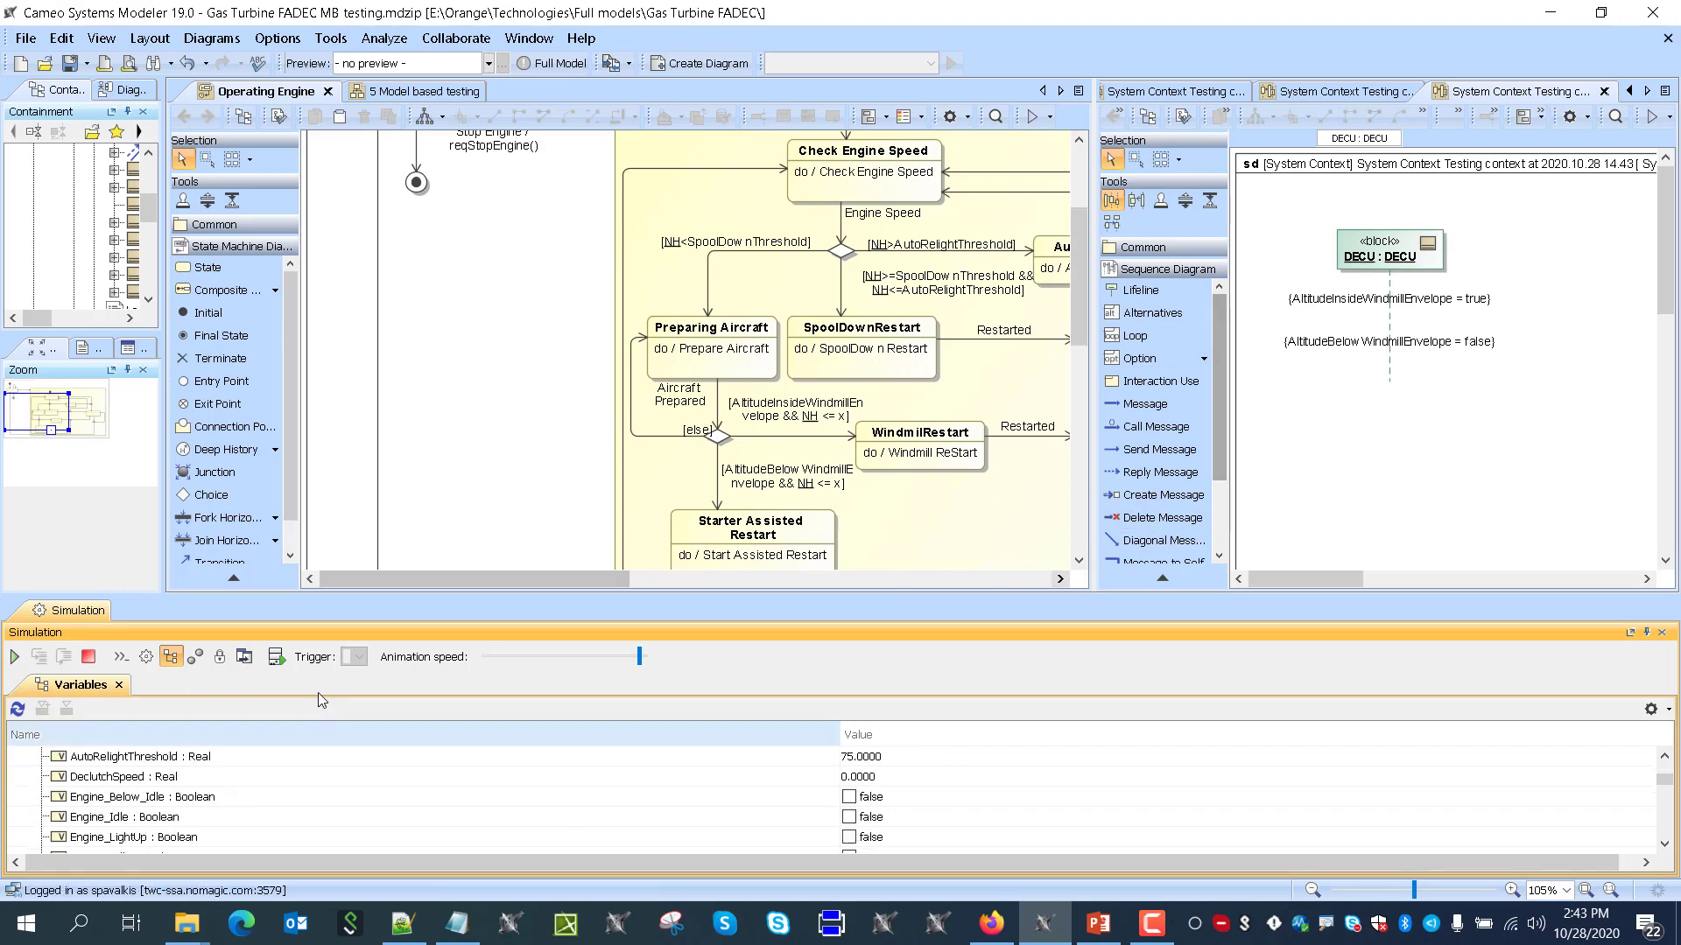
scroll(447, 798, "down", 3)
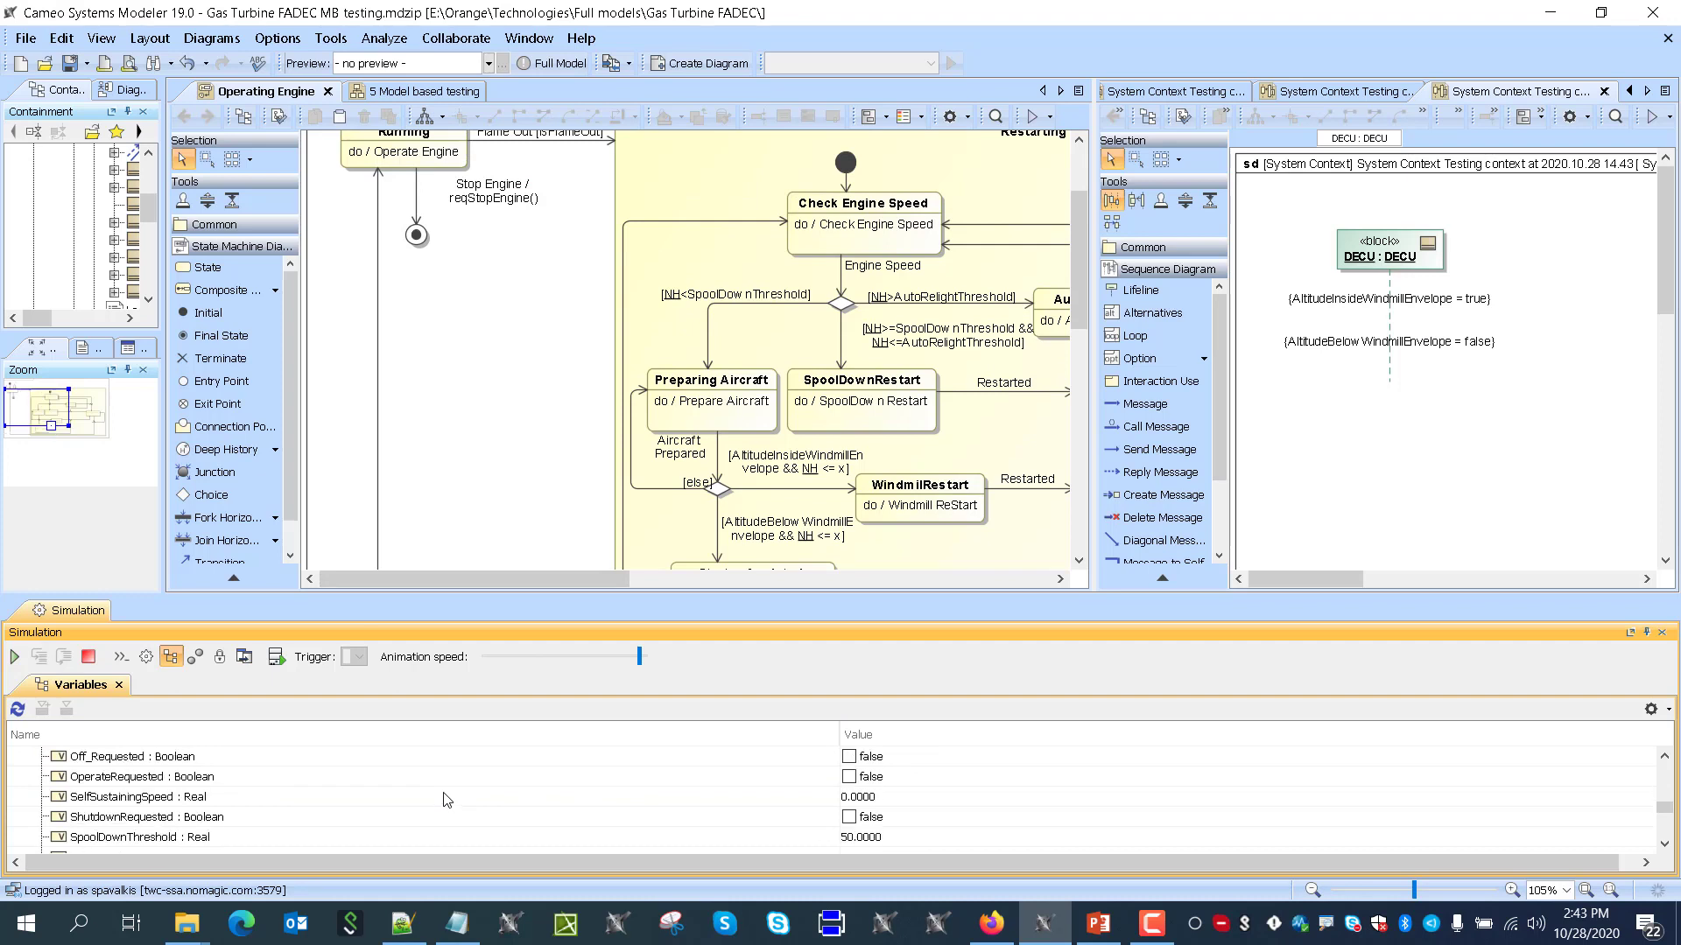
scroll(446, 799, "down", 2)
scroll(171, 823, "up", 4)
left_click(878, 796)
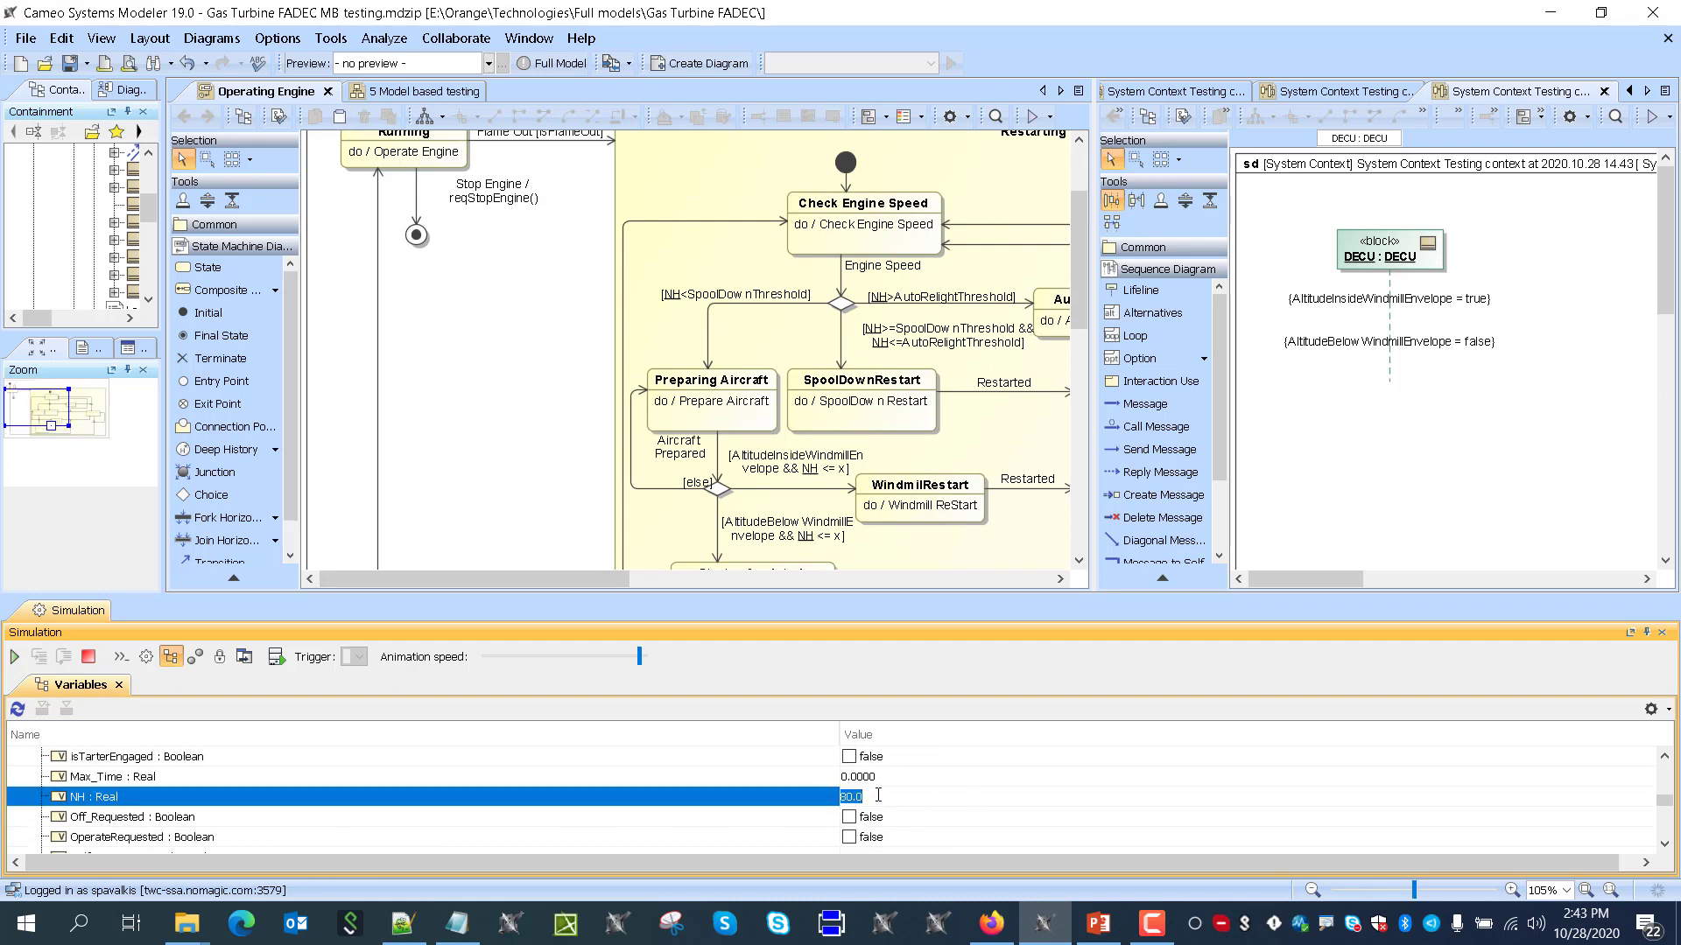
left_click(760, 776)
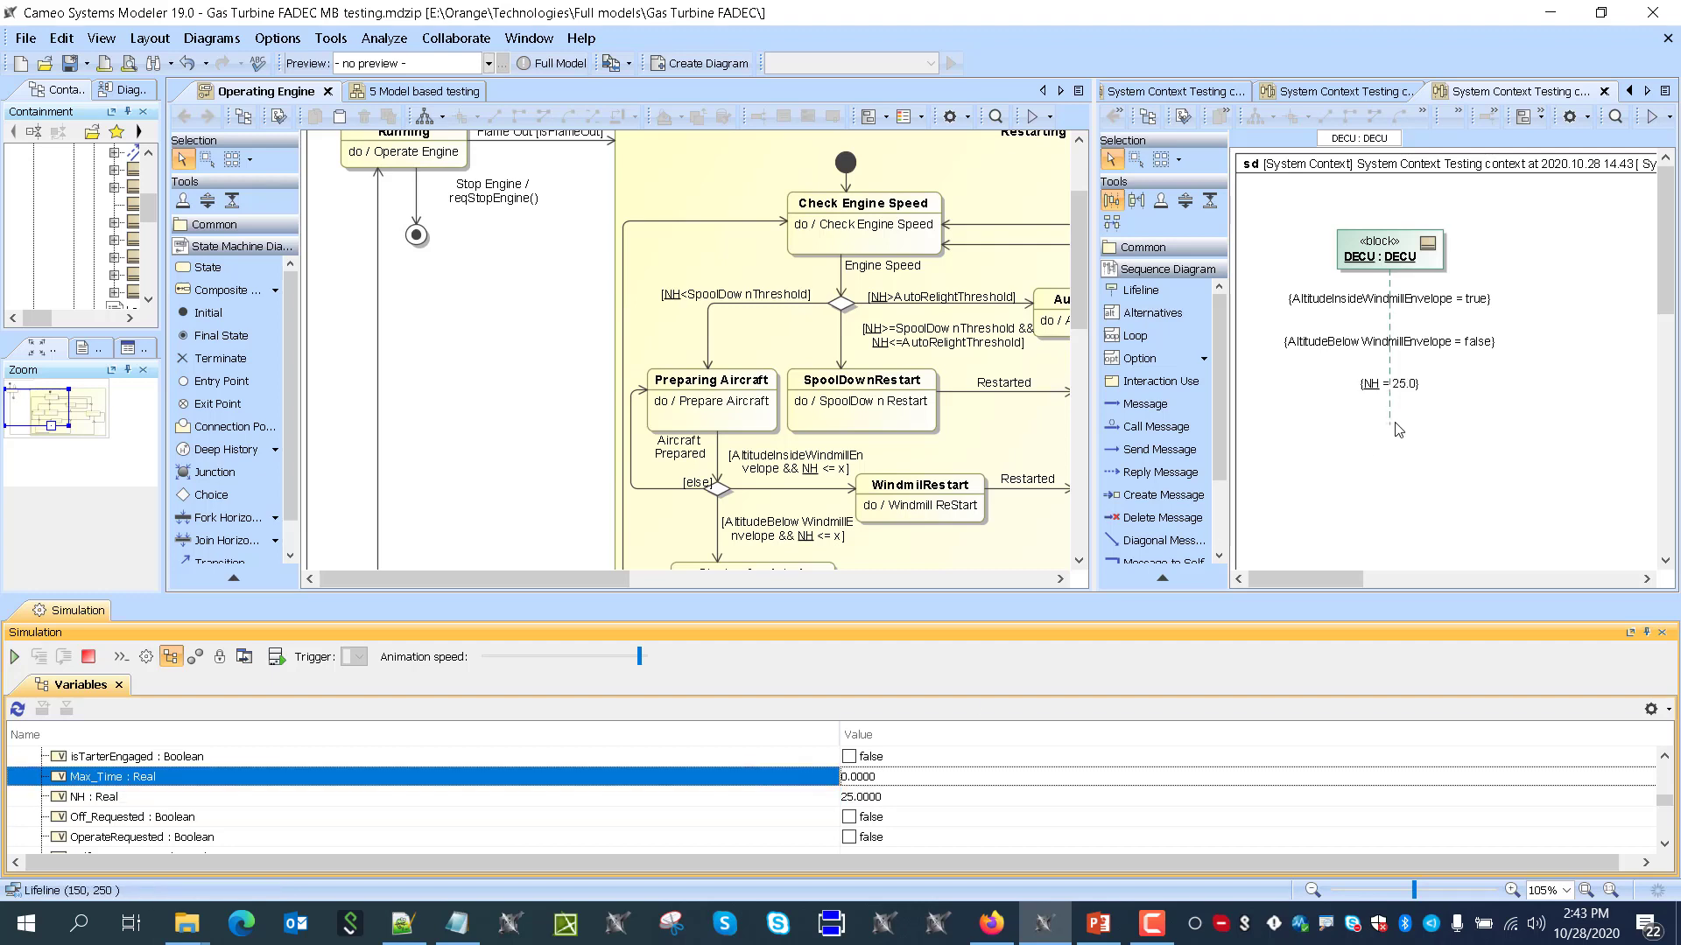
Run the simulation and send the Flame Out signal to the DECU part
left_click(14, 657)
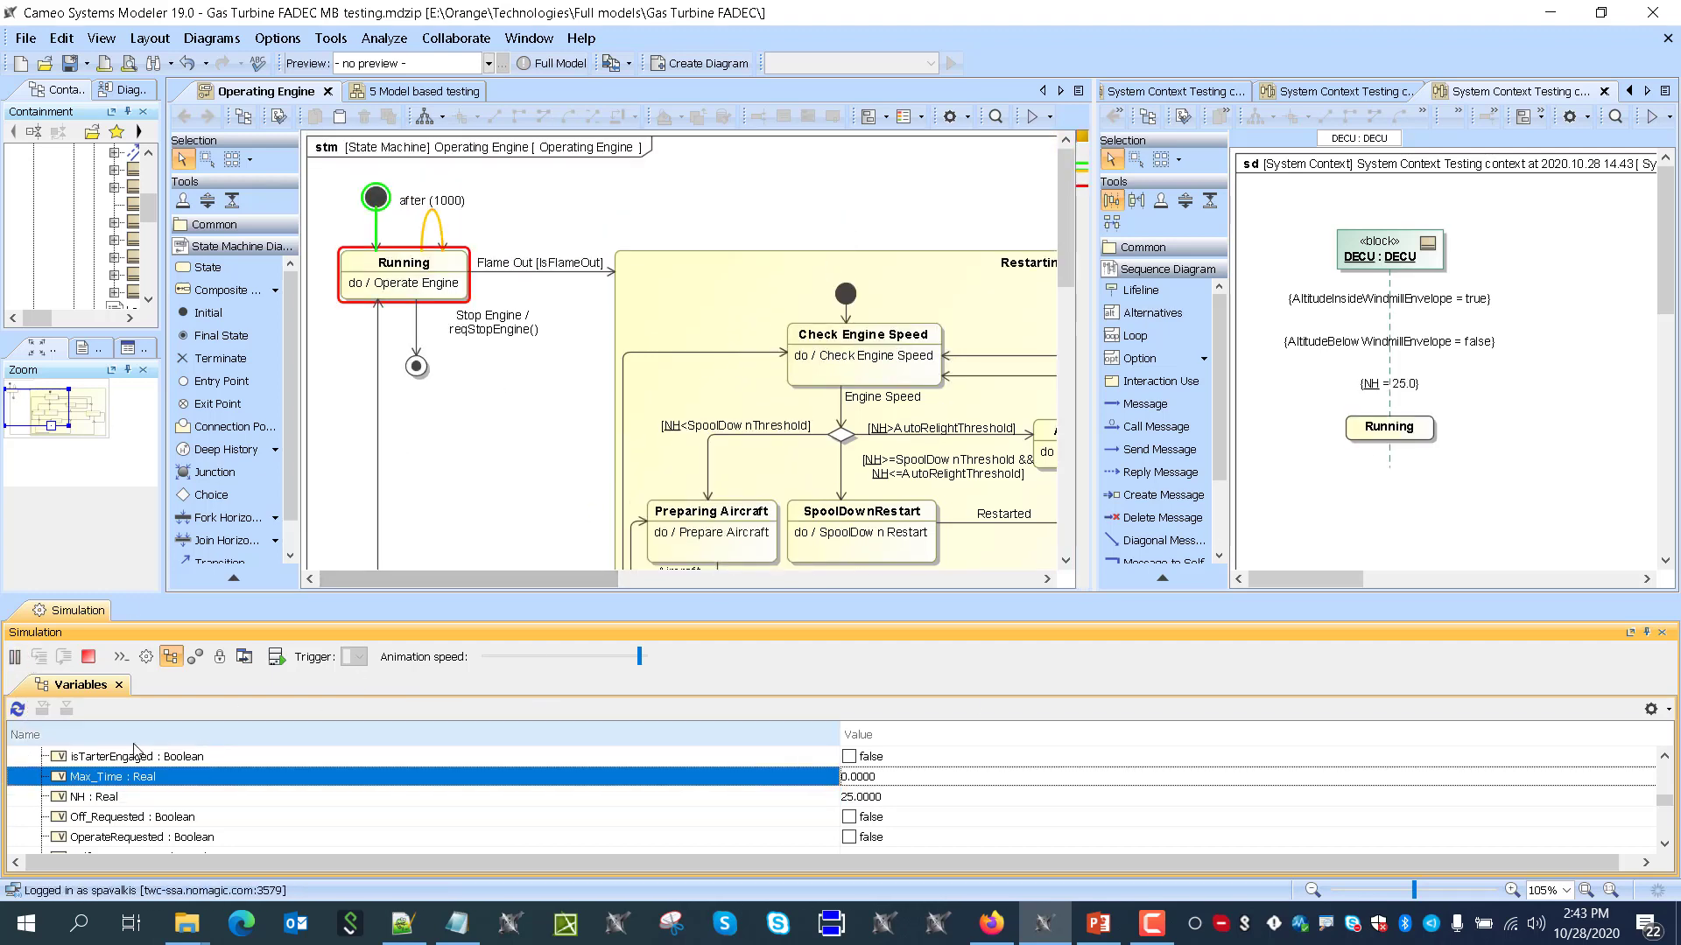
left_click(78, 762)
left_click(407, 657)
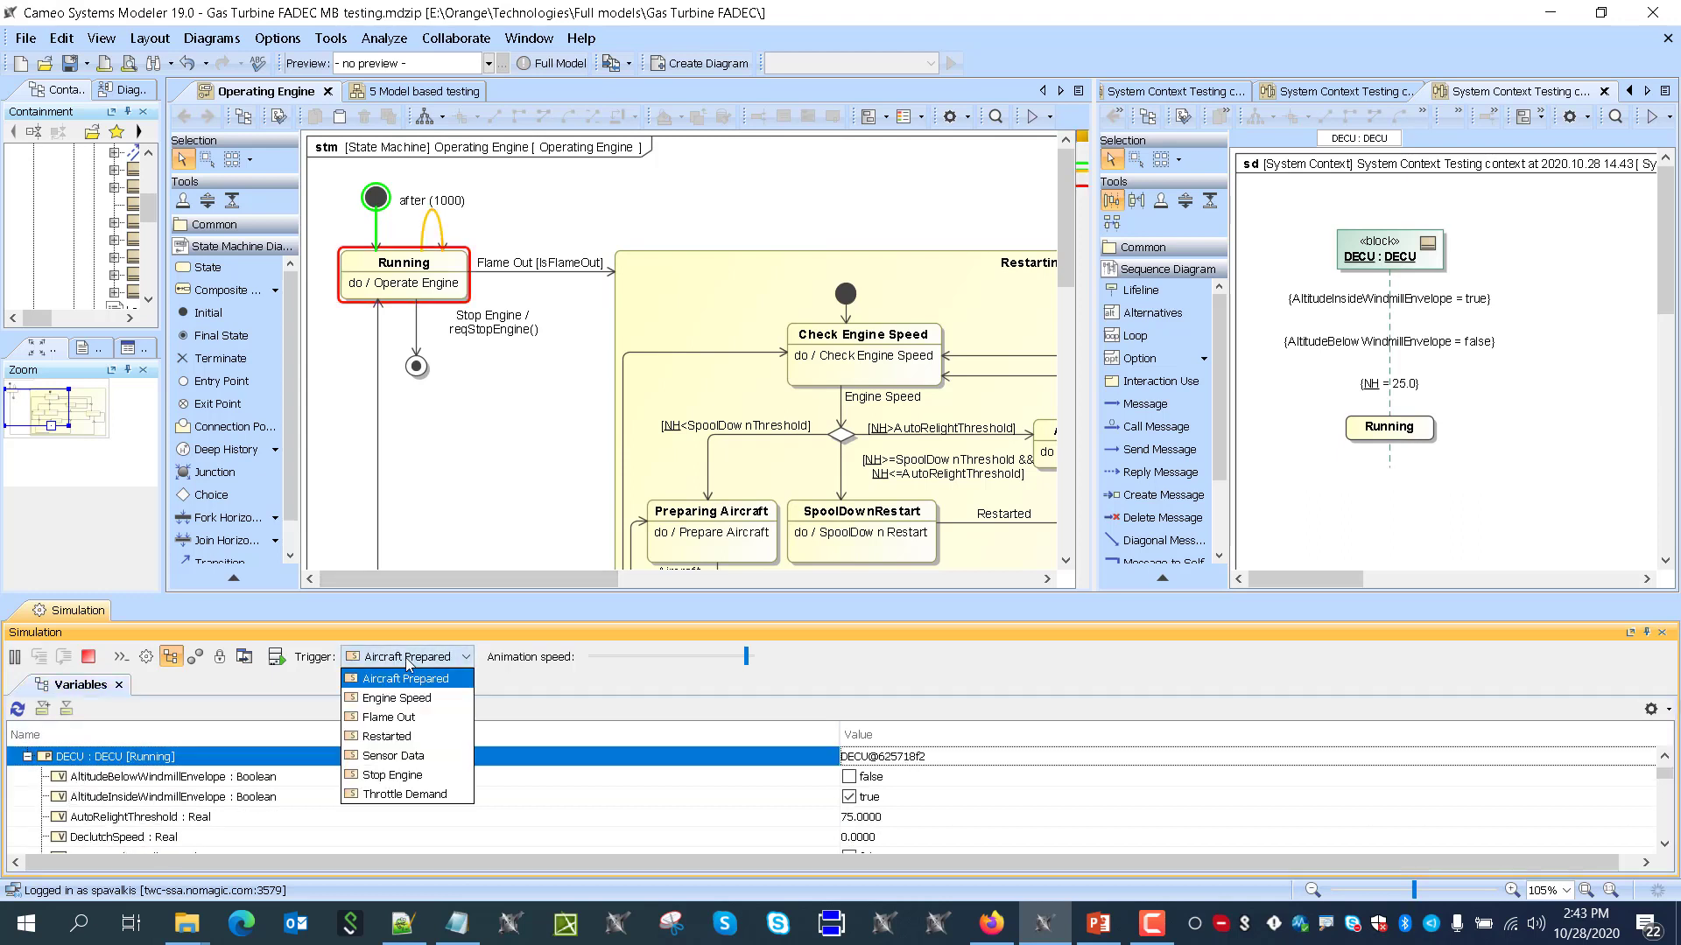
left_click(394, 715)
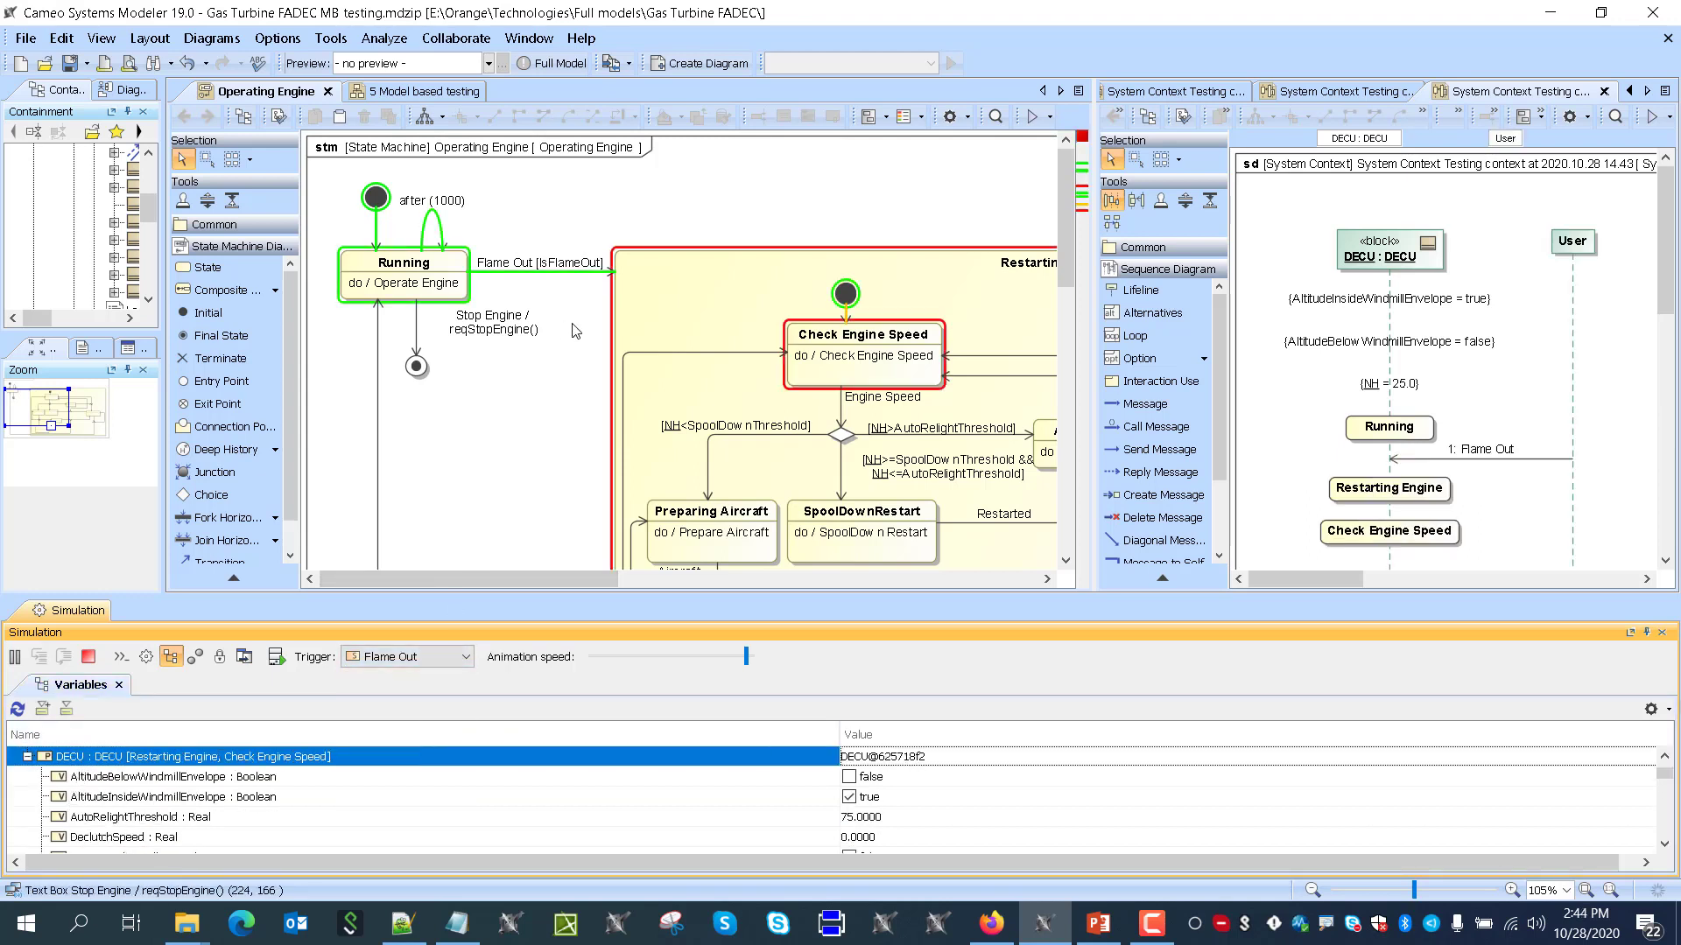
Send the Engine Speed and Aircraft Prepared signals to the DECU part, and terminate the simulation
left_click(407, 657)
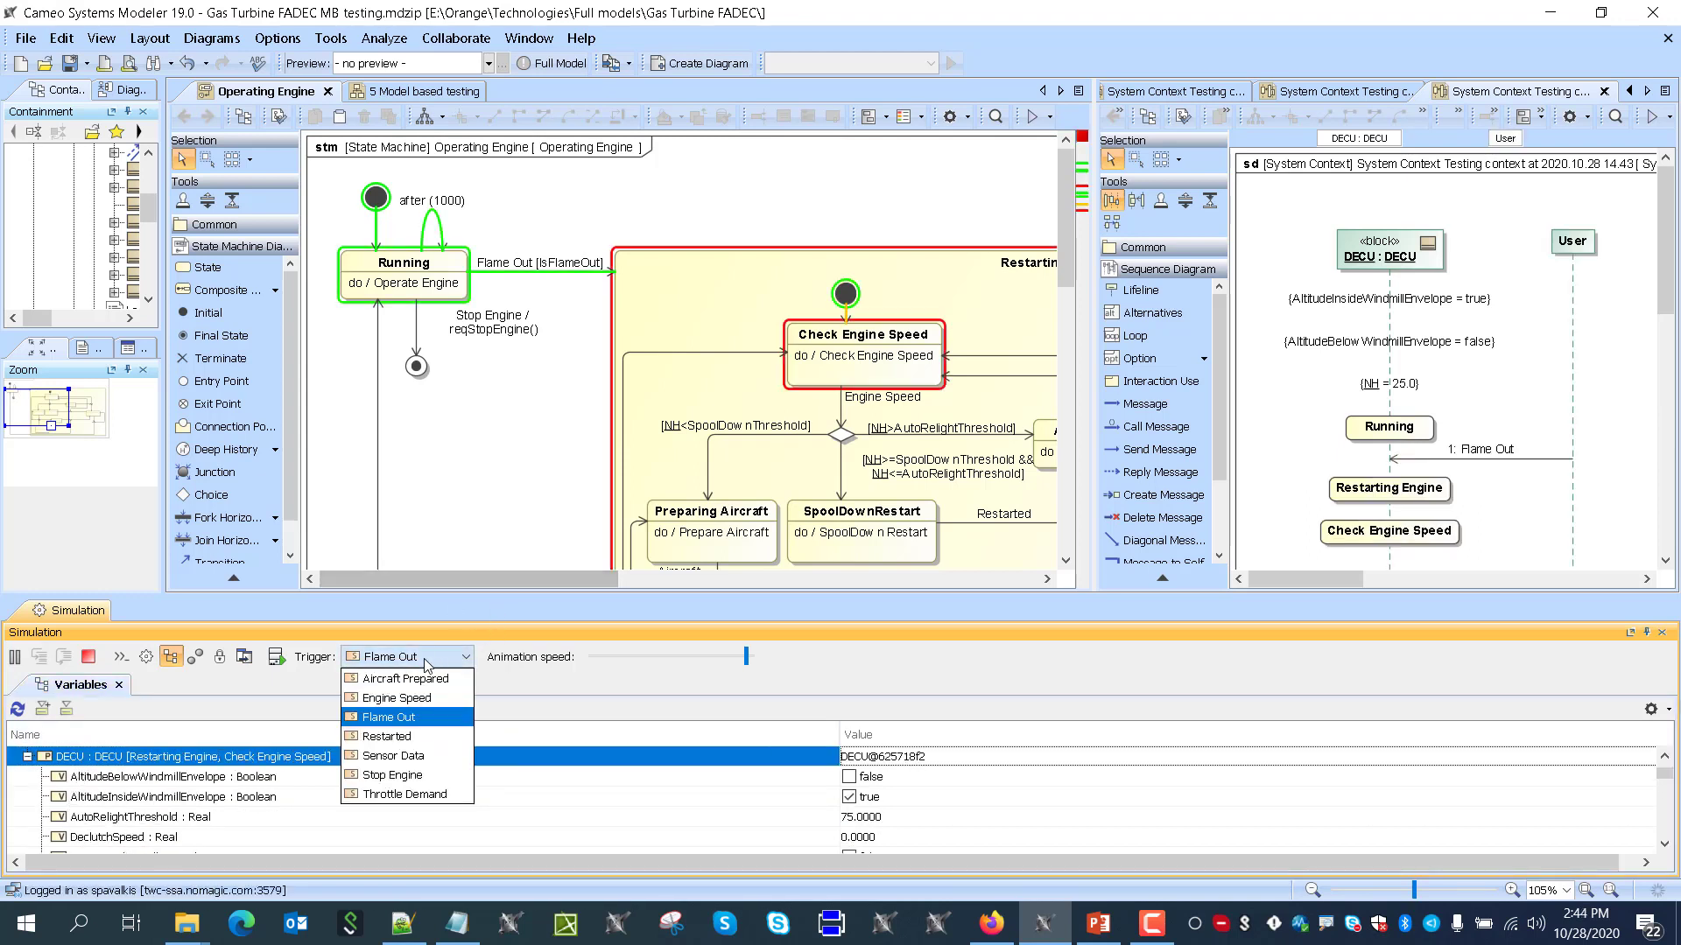
left_click(399, 698)
scroll(645, 312, "down", 3)
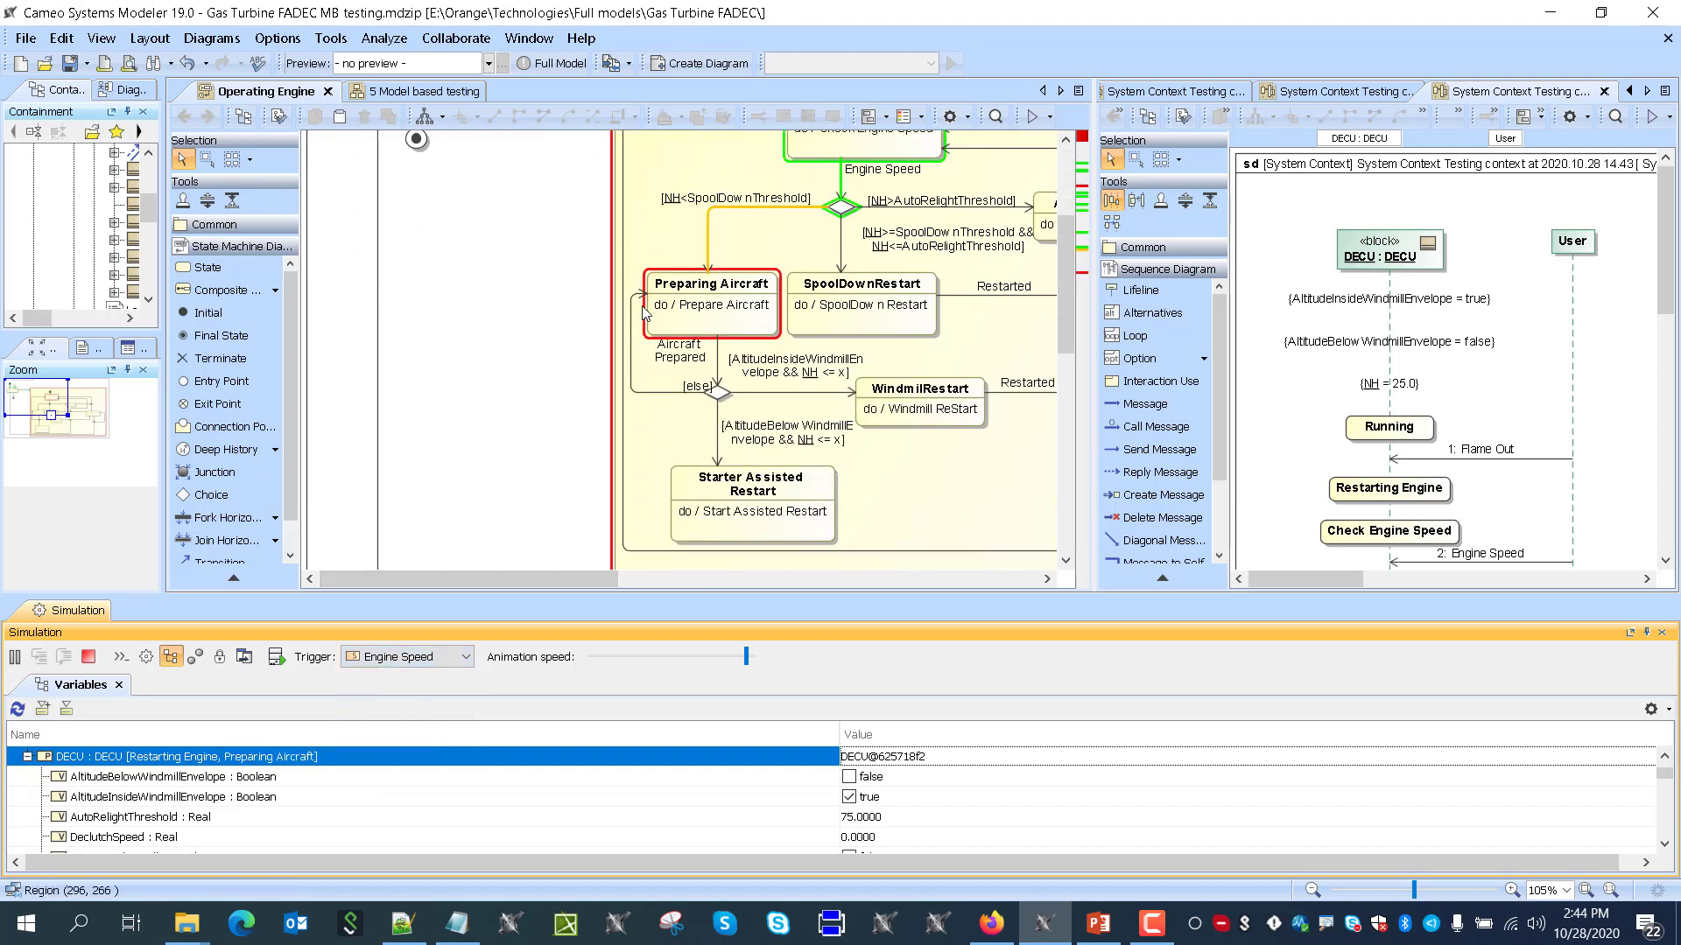
scroll(645, 313, "down", 1)
left_click(439, 657)
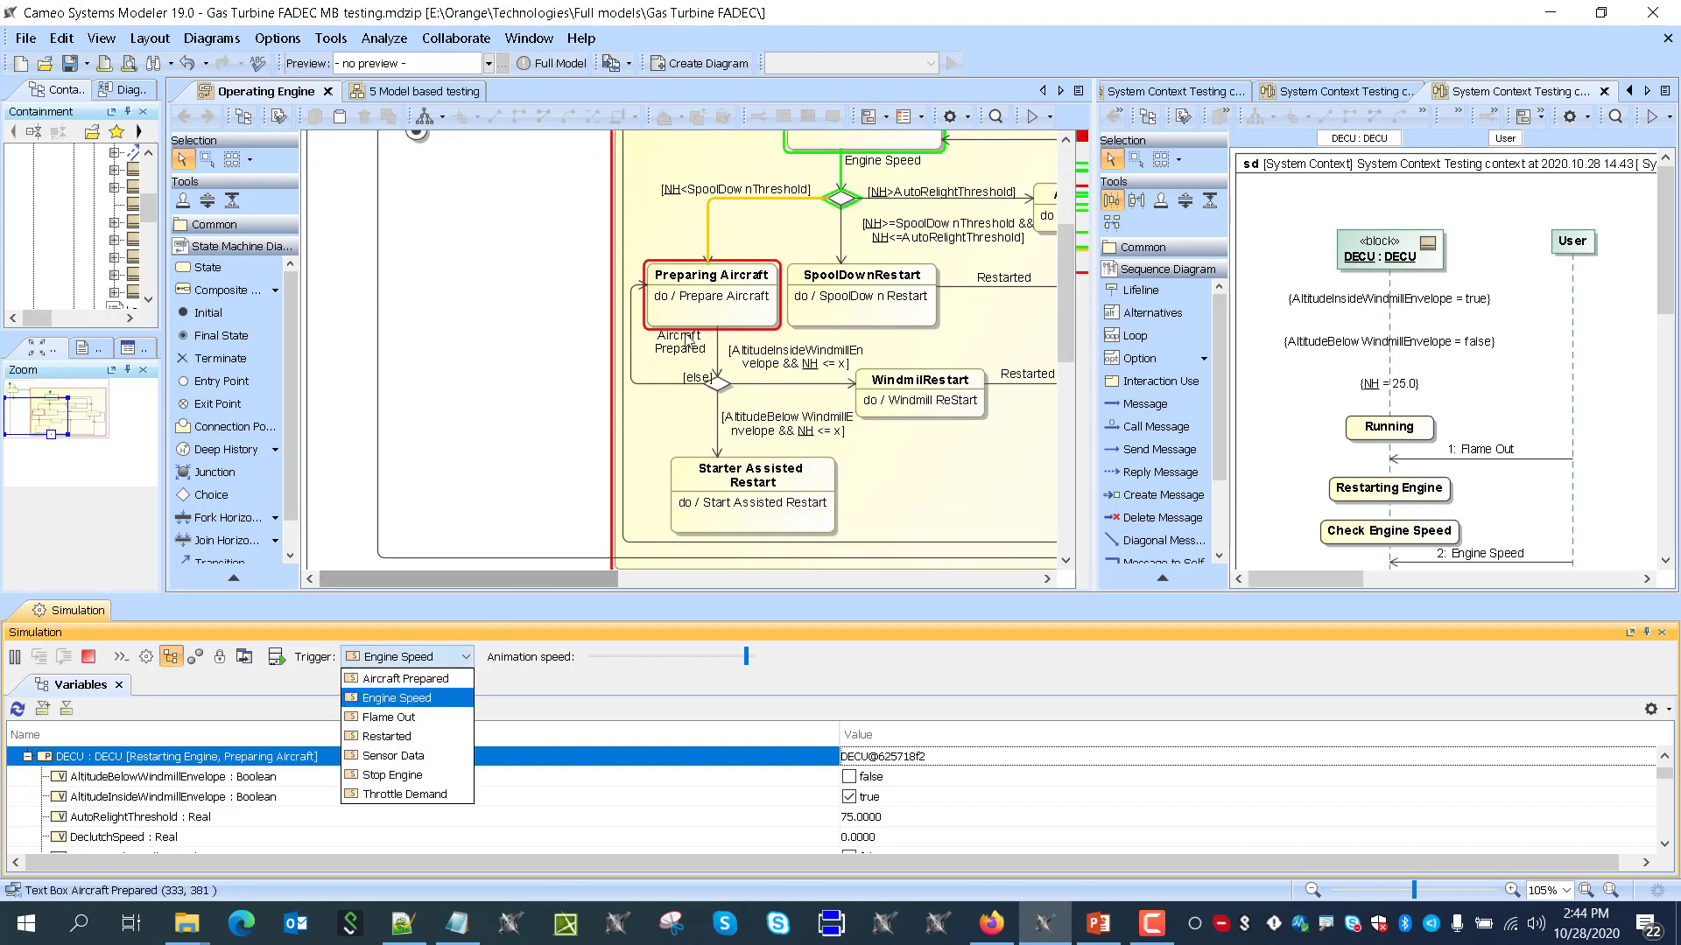
left_click(420, 679)
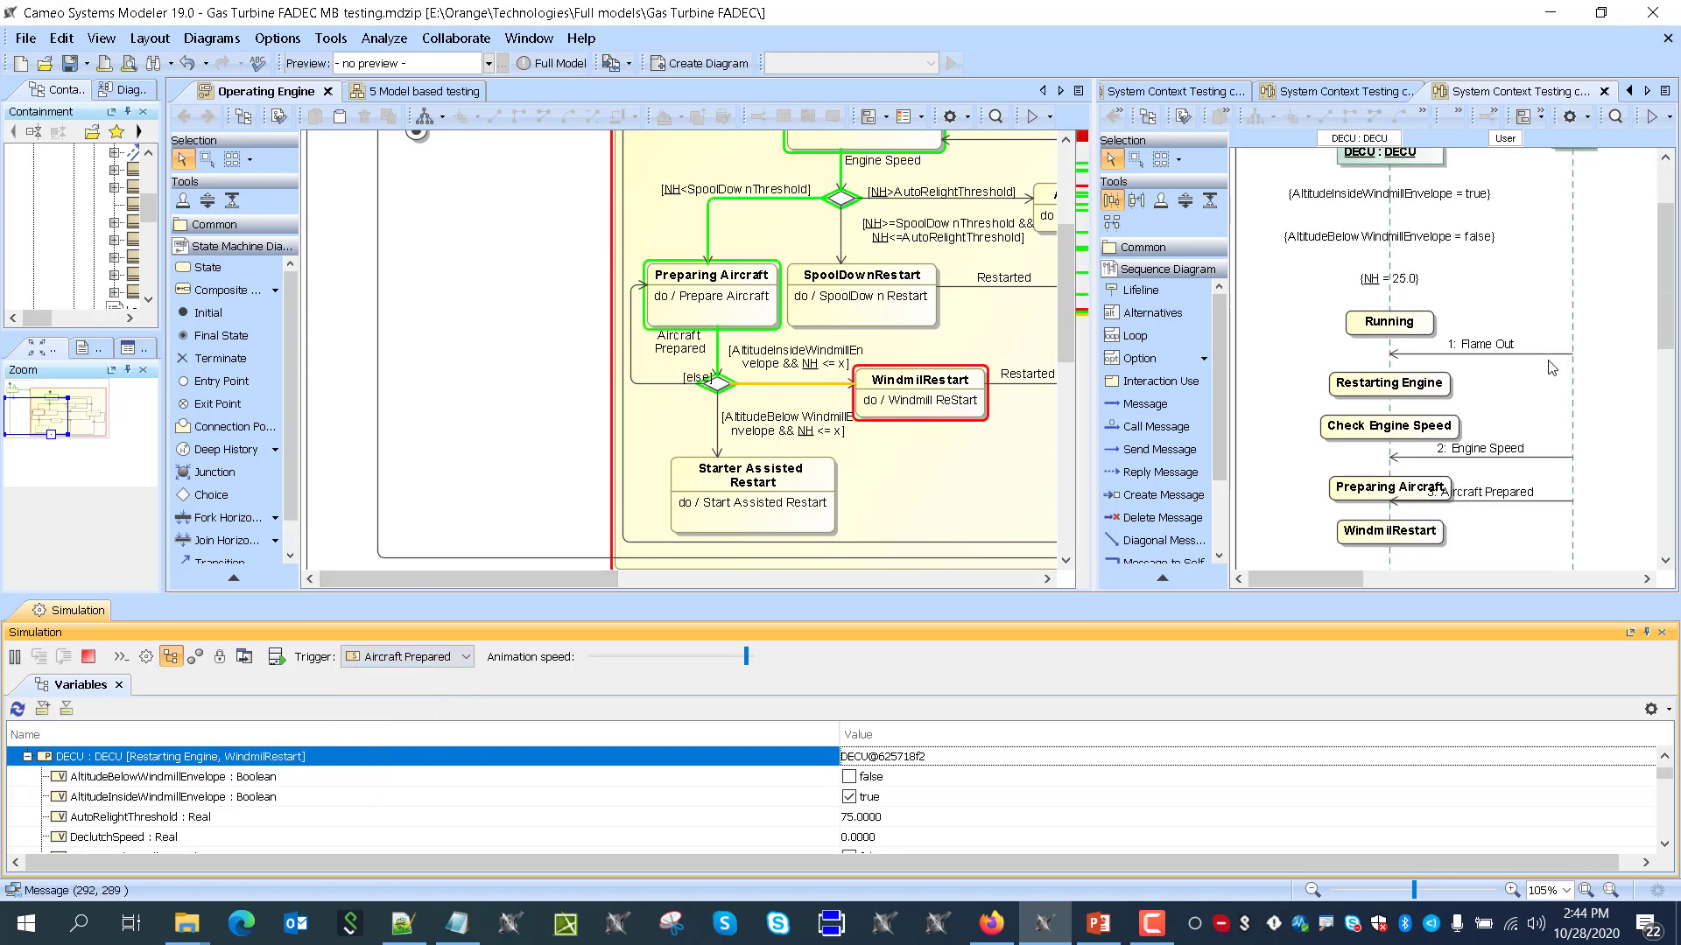
left_click(89, 662)
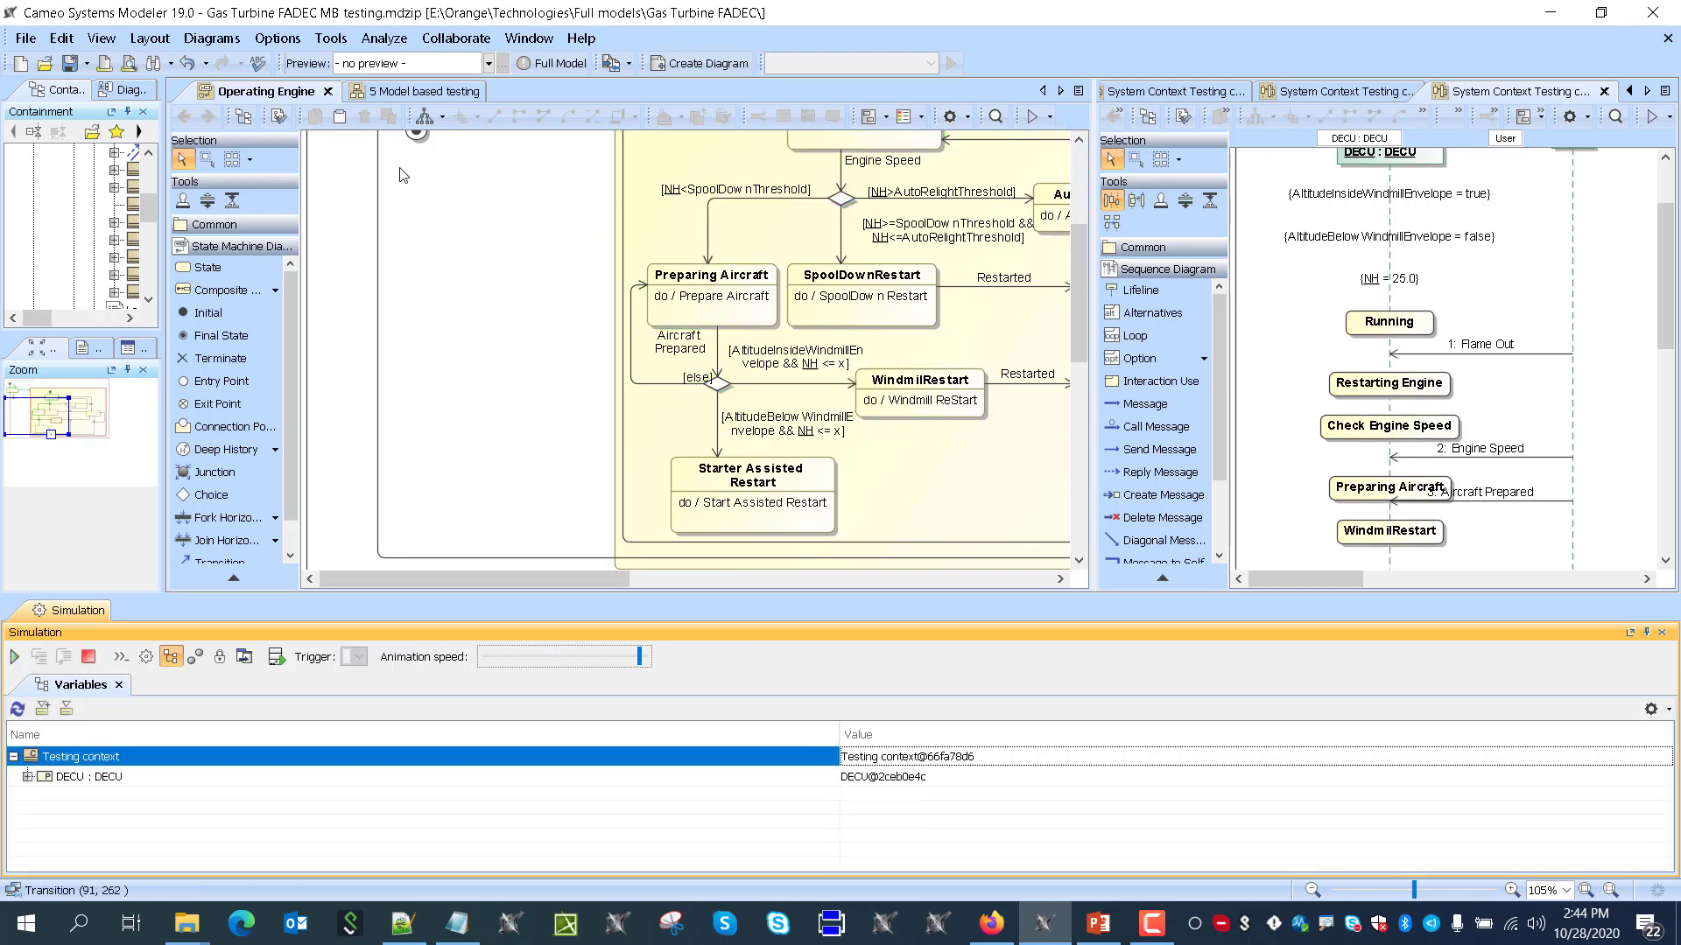
Create a fourth sequence diagram from the new Testing context instance and group it with the other sequence diagrams beside the Operating Engine state machine
right_click(56, 758)
left_click(200, 920)
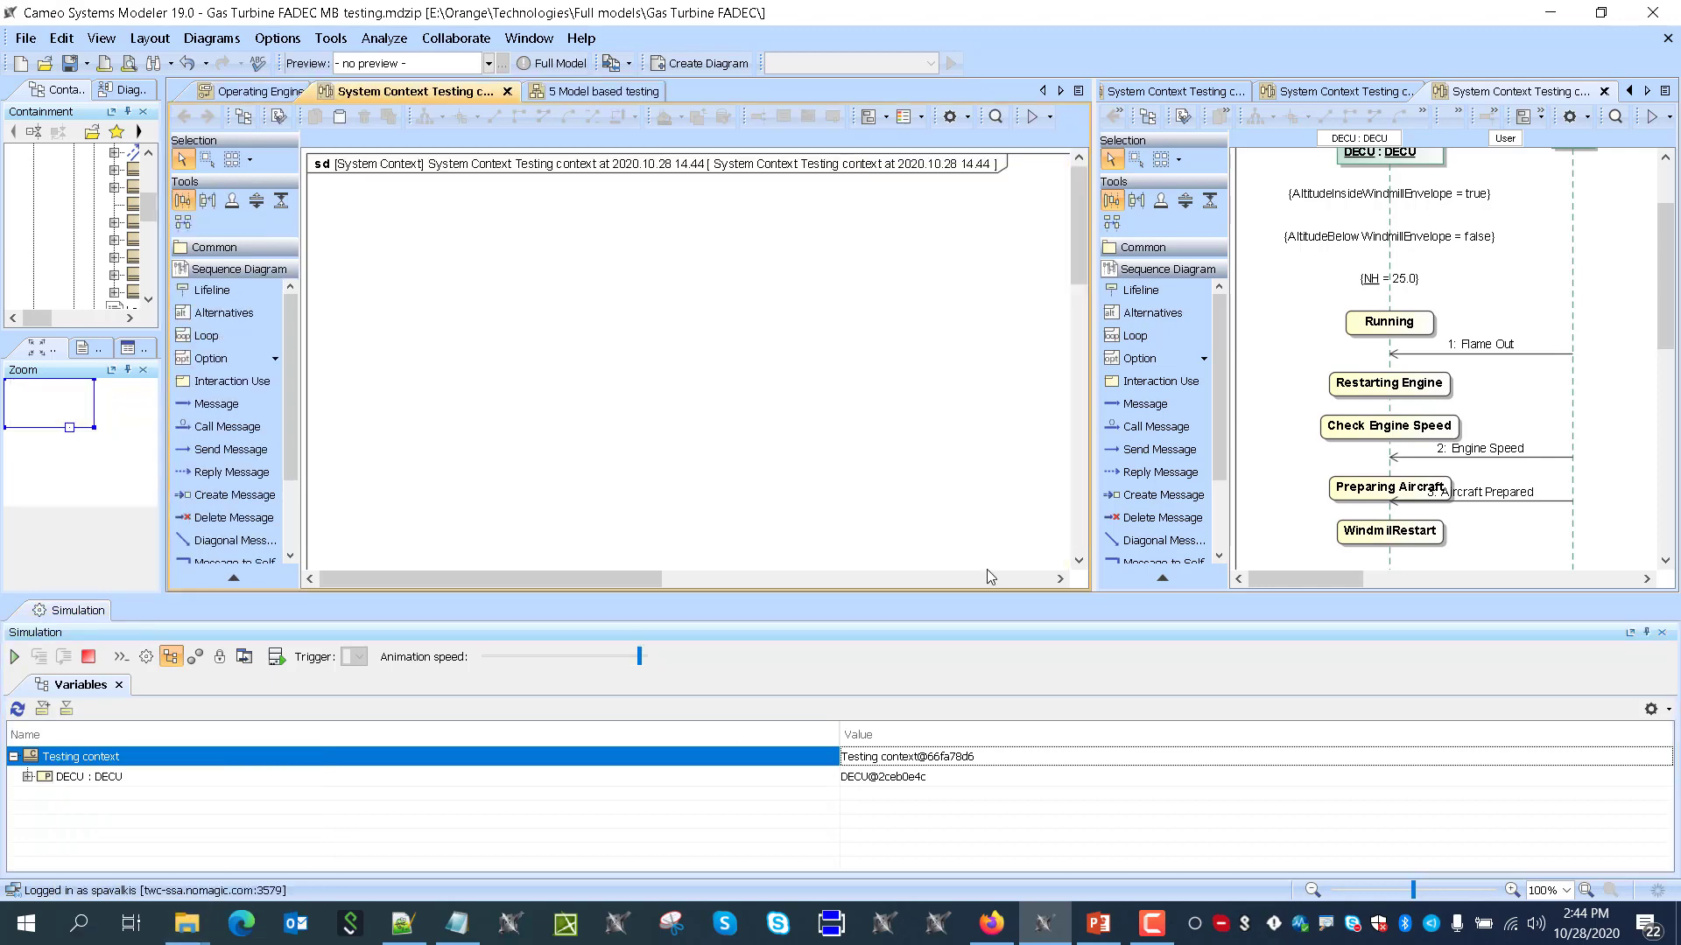
left_click_drag(1270, 107, 1460, 129)
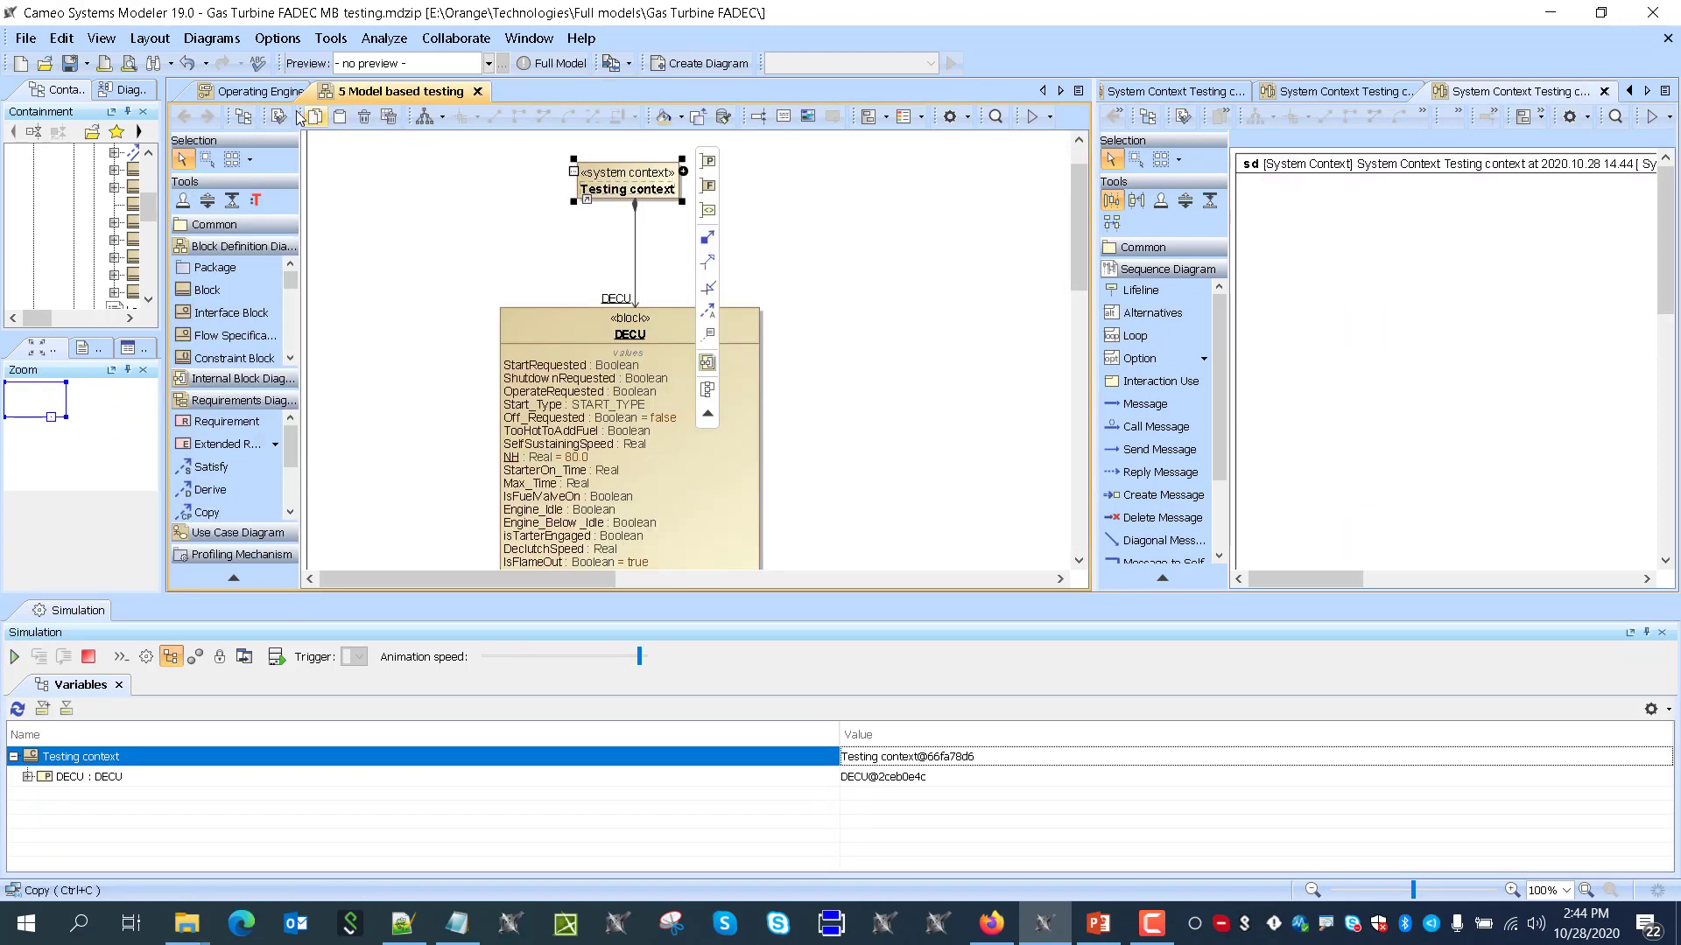
left_click(254, 91)
Set the NH value of the DECU part in the new Testing context instance to 25
double_click(37, 777)
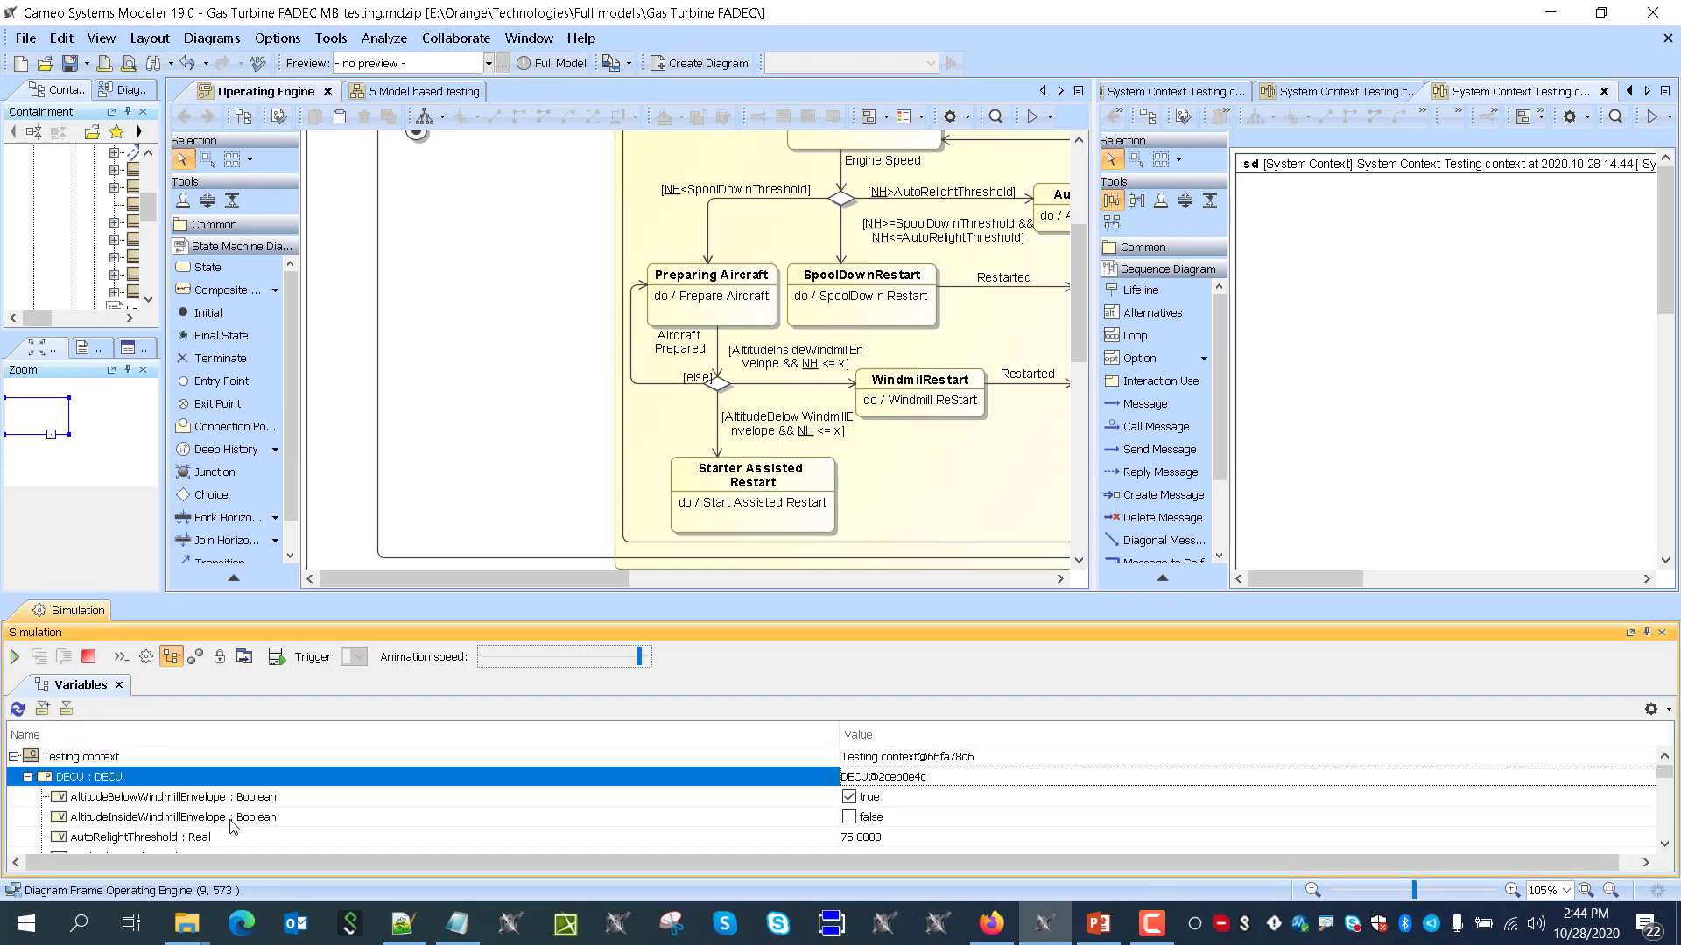
scroll(747, 814, "down", 5)
left_click(868, 817)
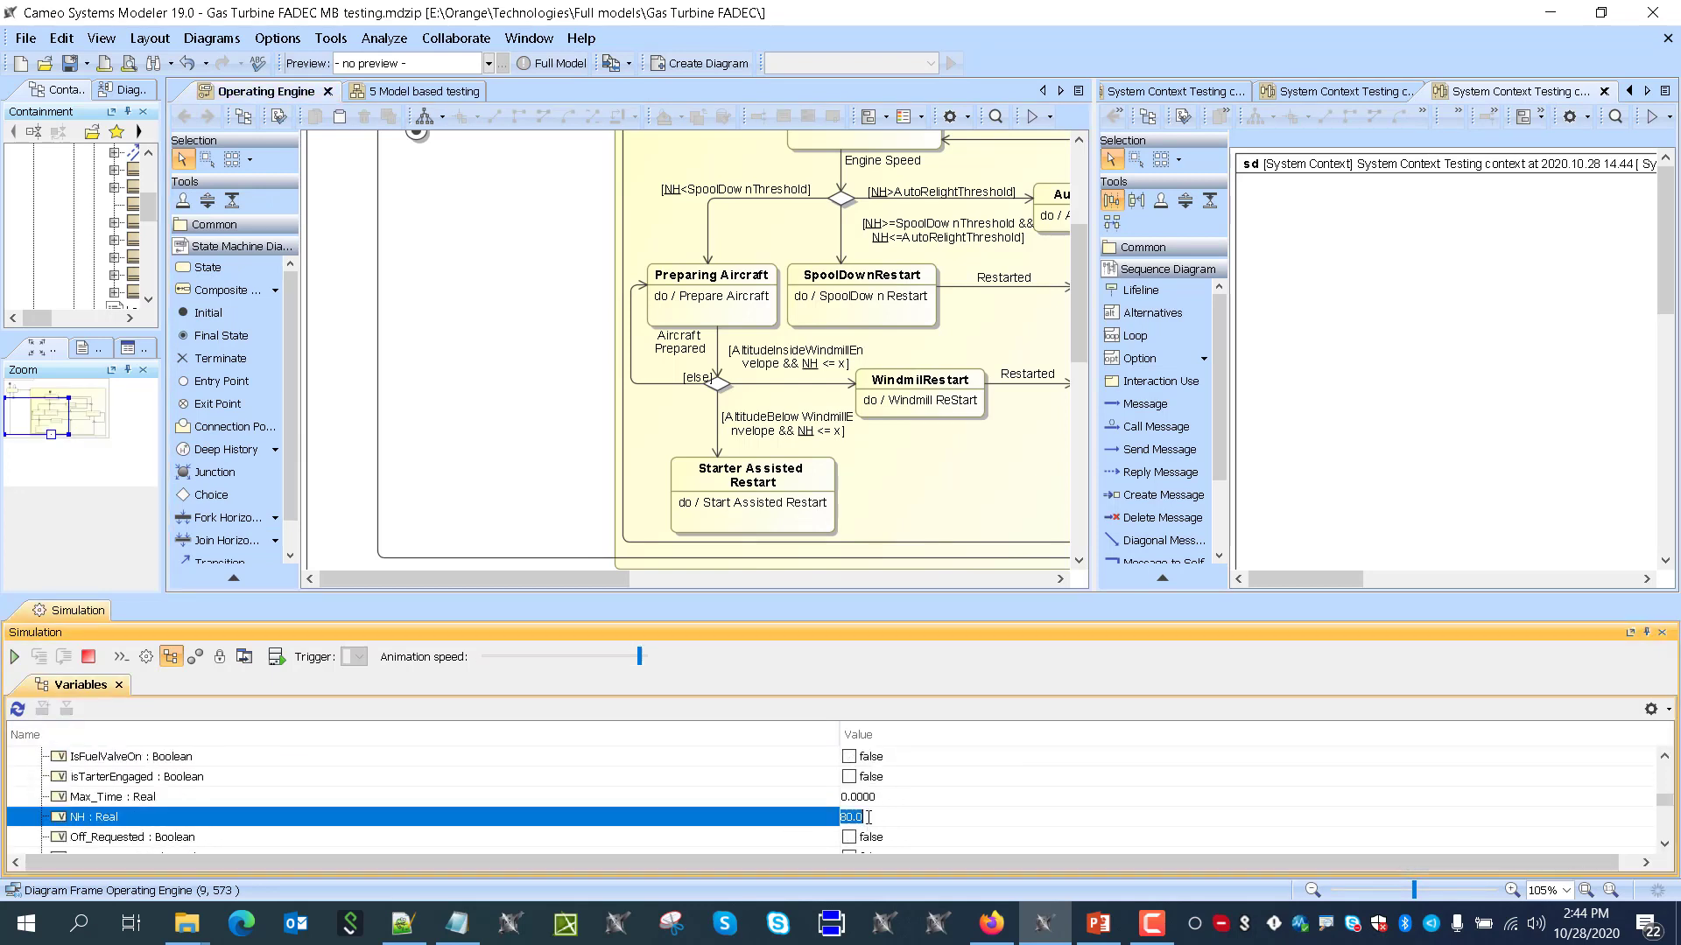
key("Return")
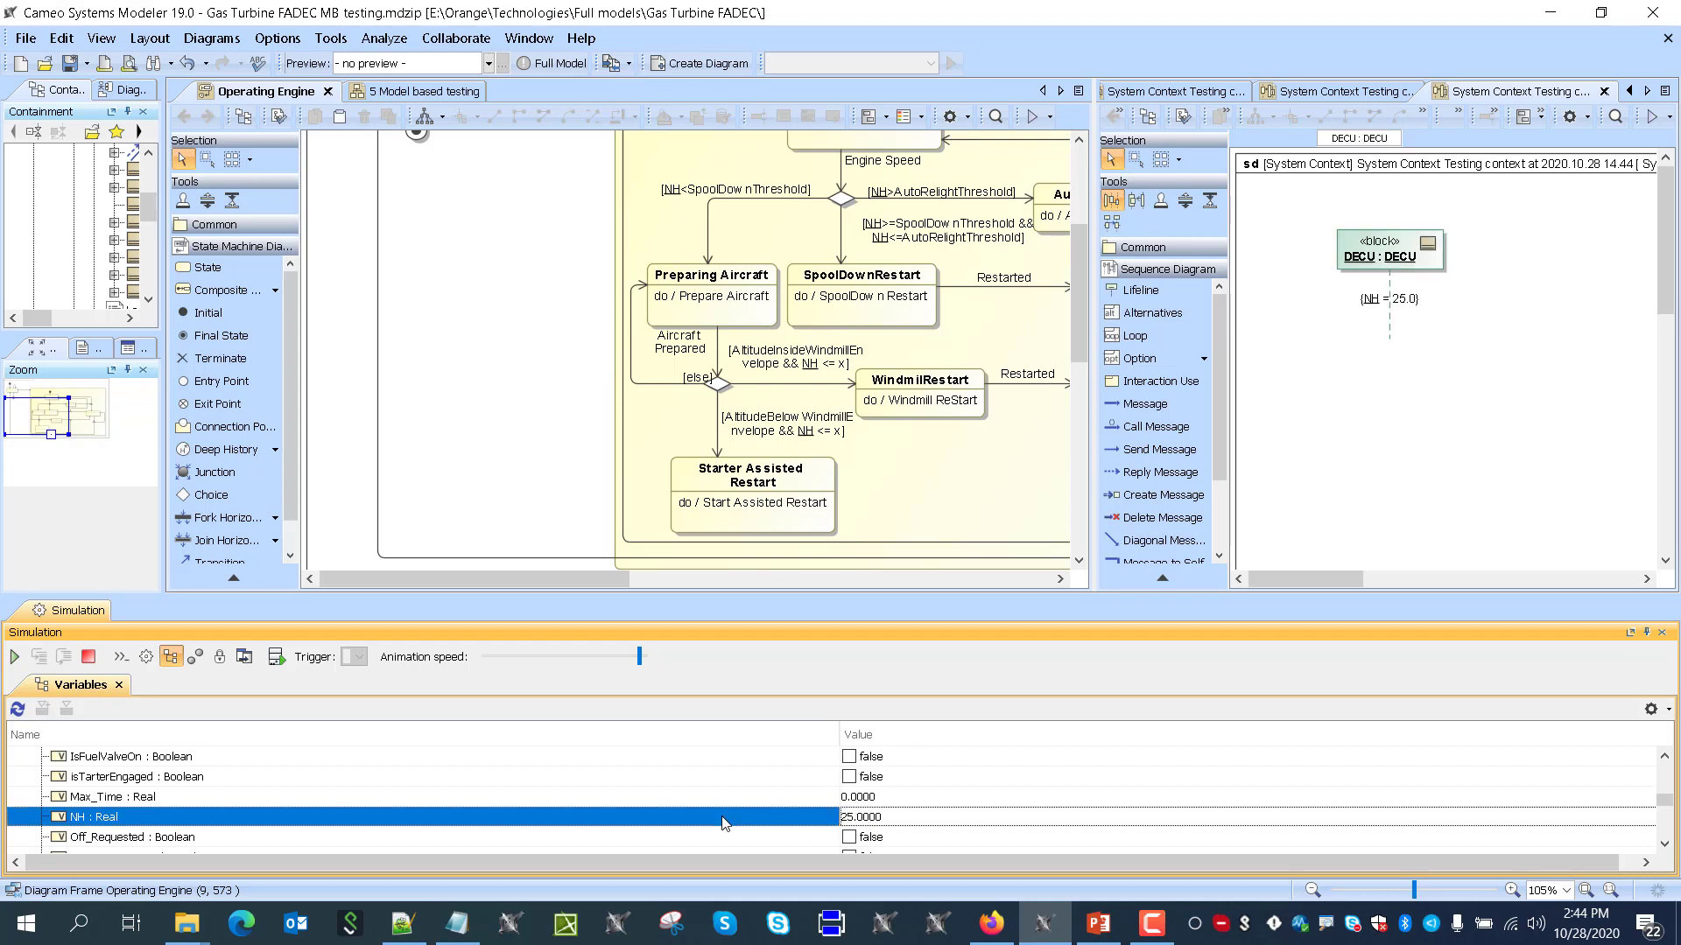
Run the simulation and send the Flame Out signal to the DECU part
left_click(17, 657)
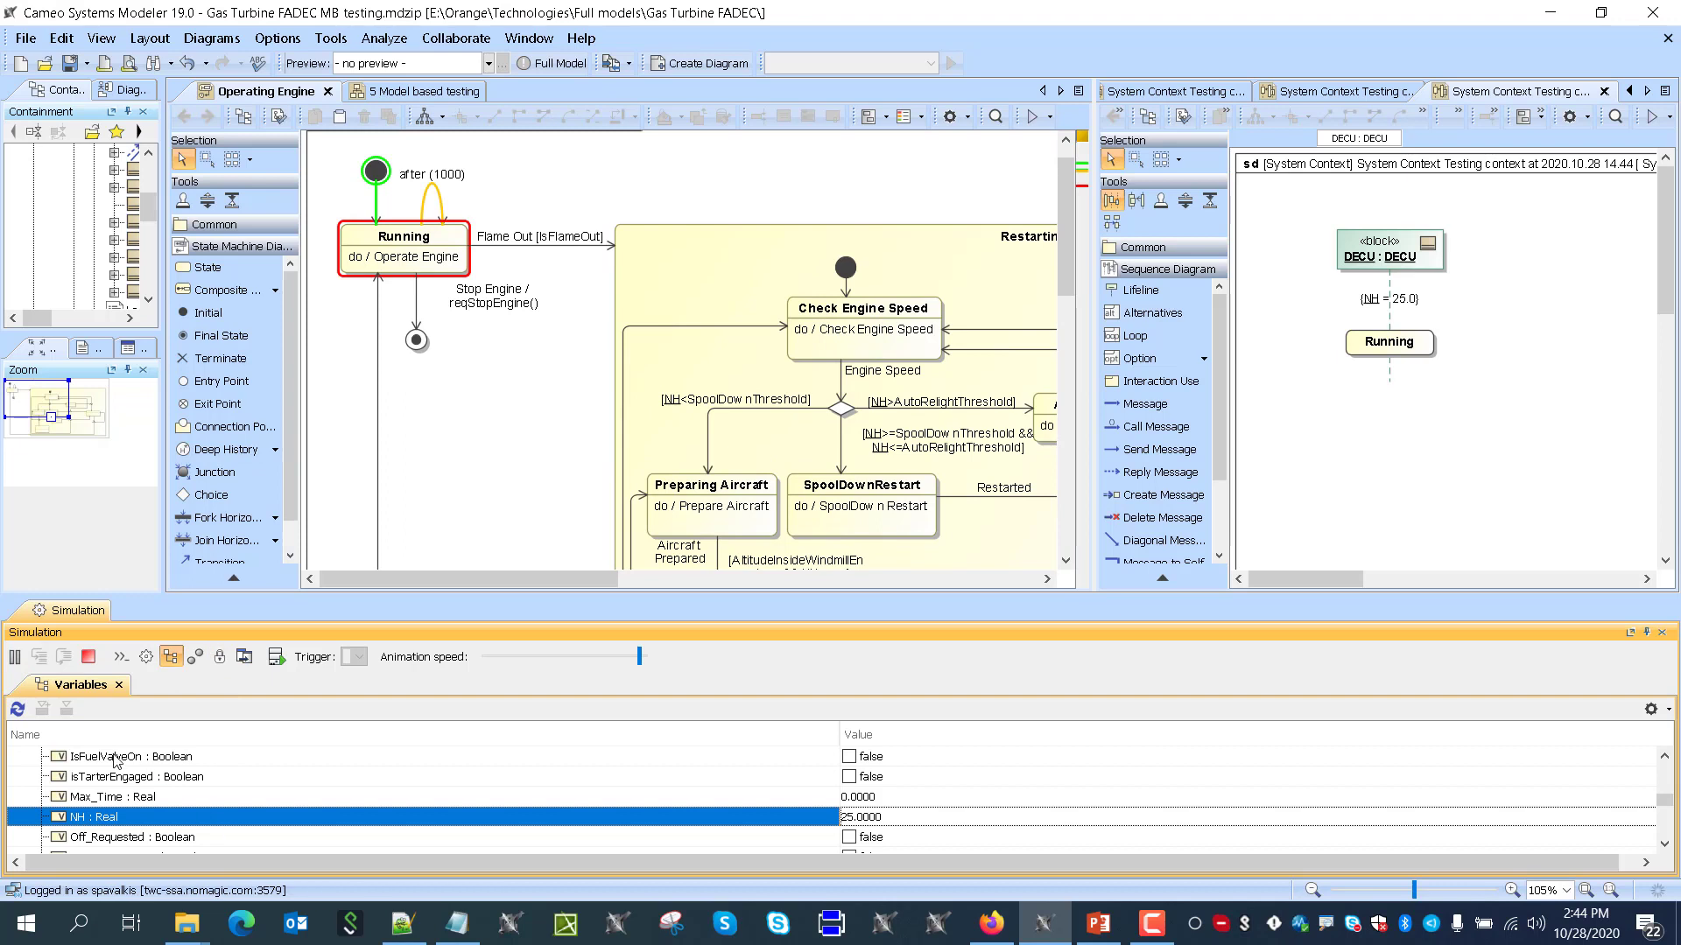
left_click(407, 657)
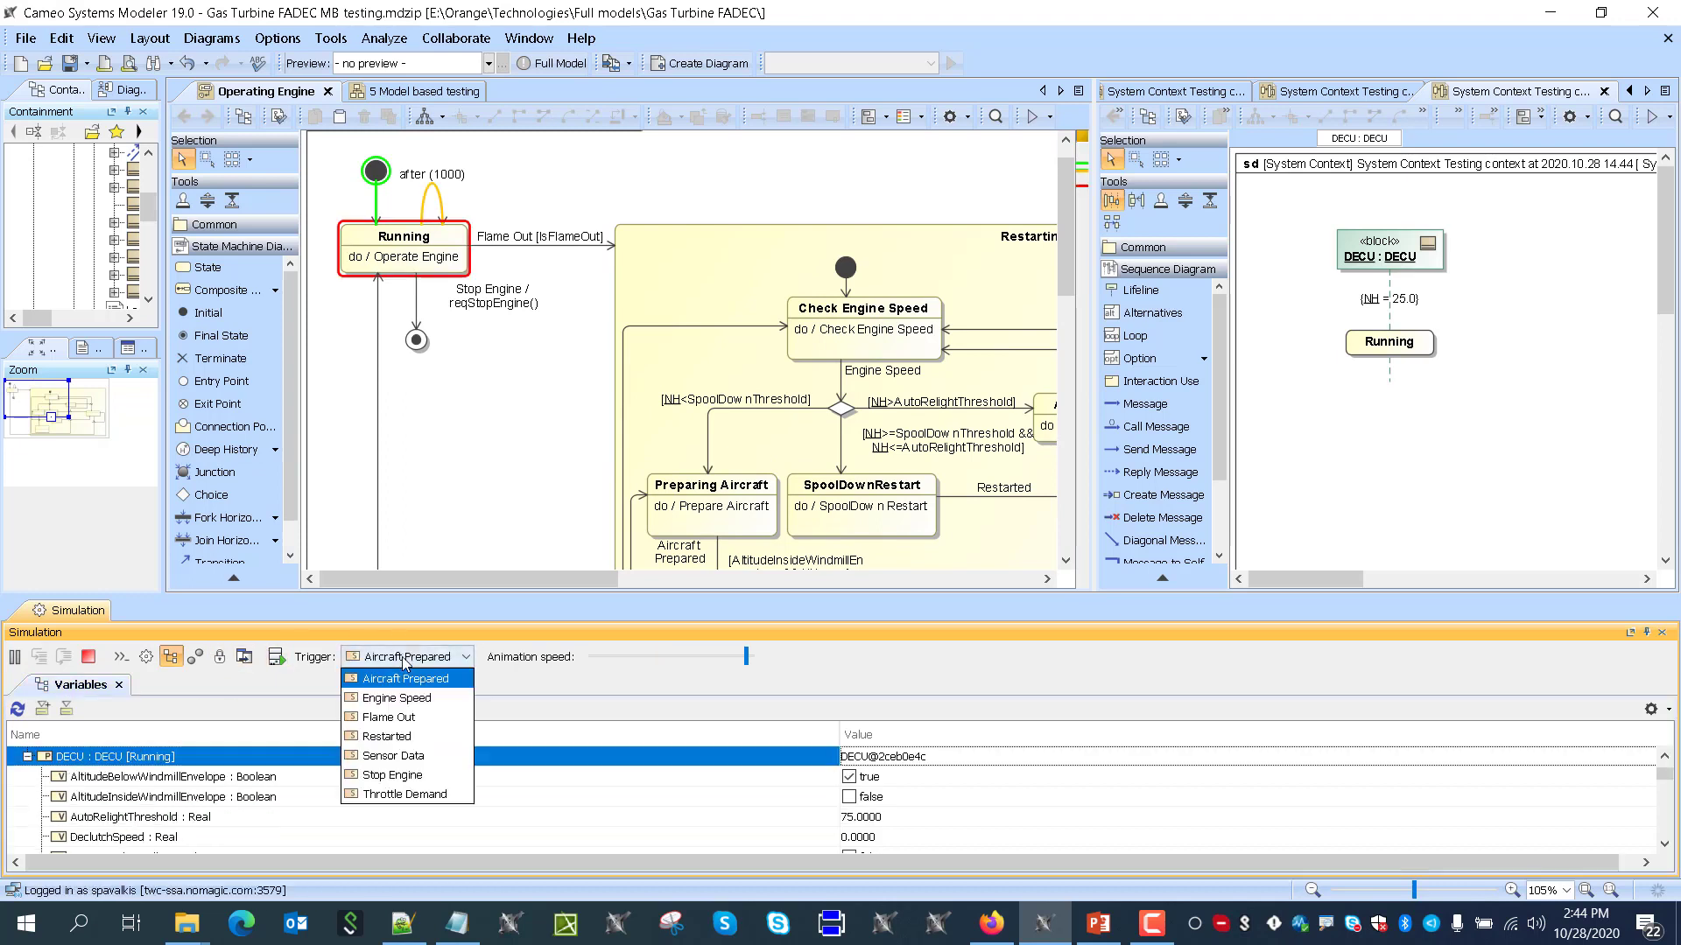
left_click(389, 713)
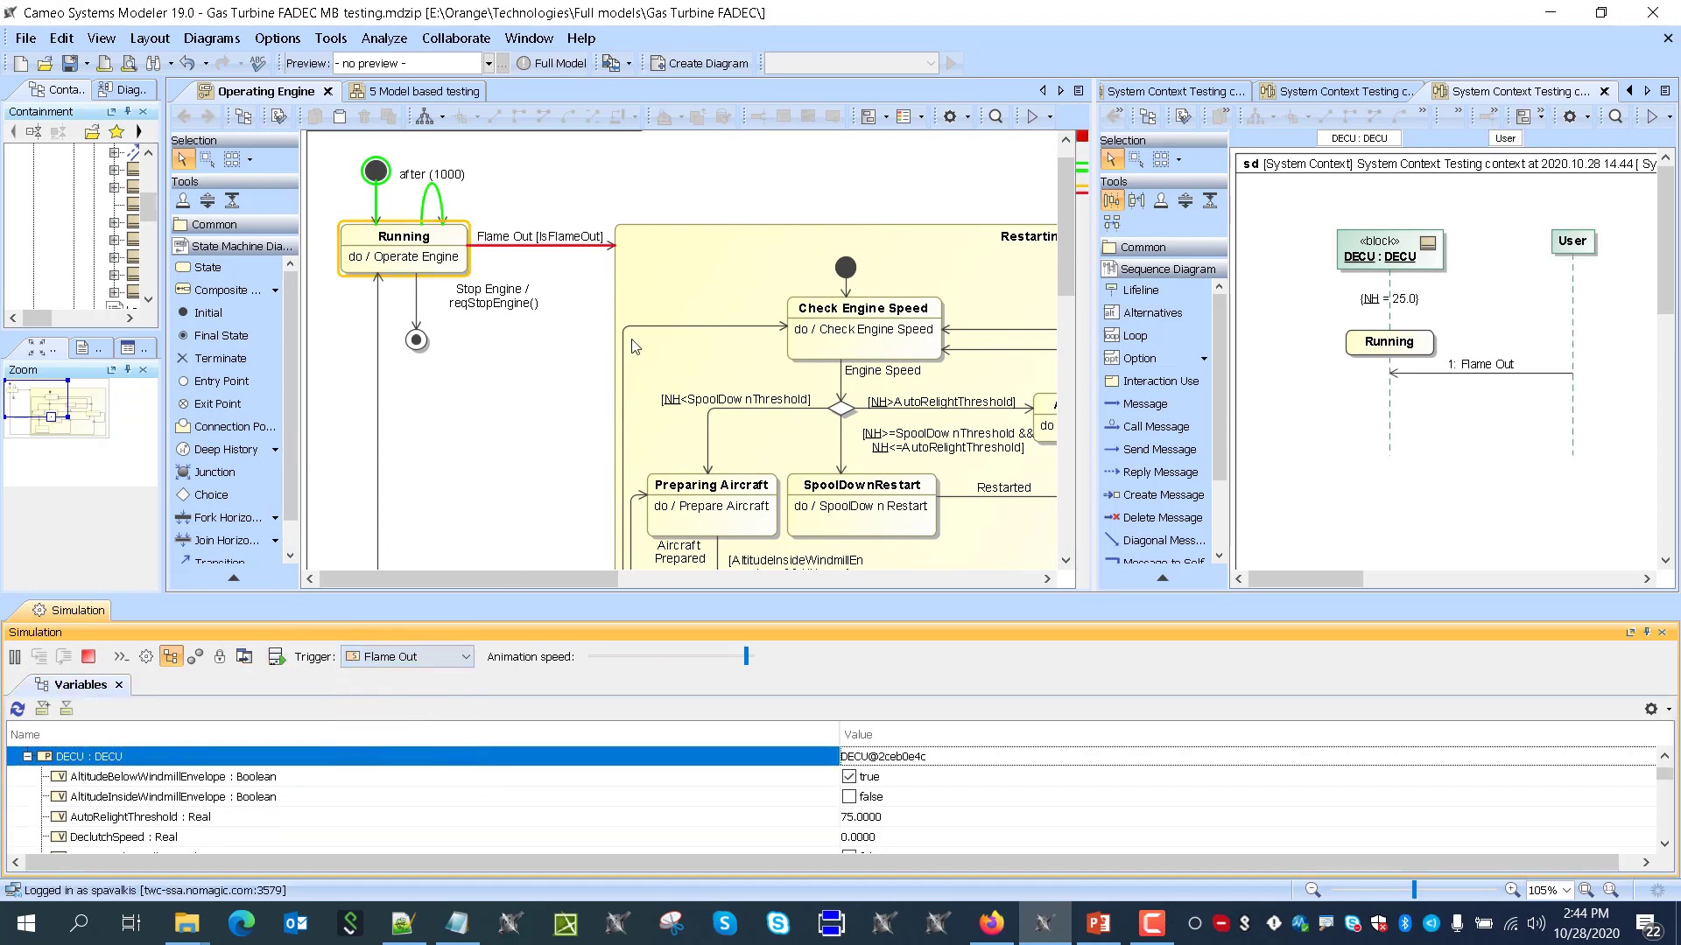
Send the Engine Speed signal and the Aircraft Prepared signal to the DECU part
left_click(407, 656)
left_click(390, 686)
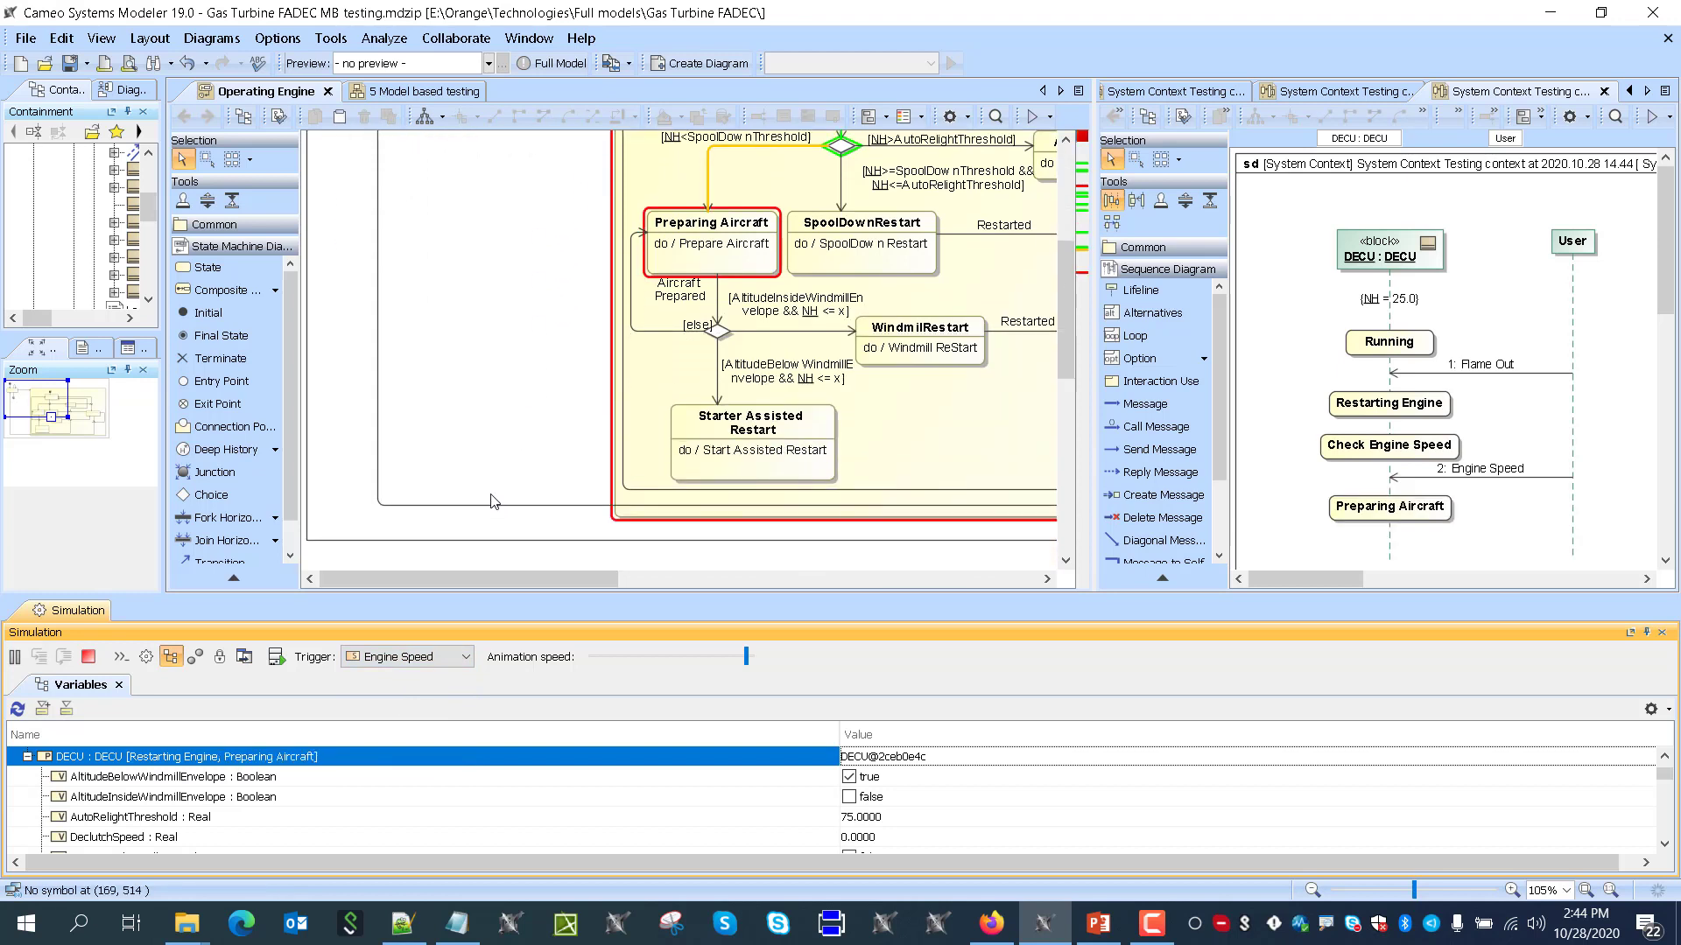
left_click(417, 658)
left_click(415, 682)
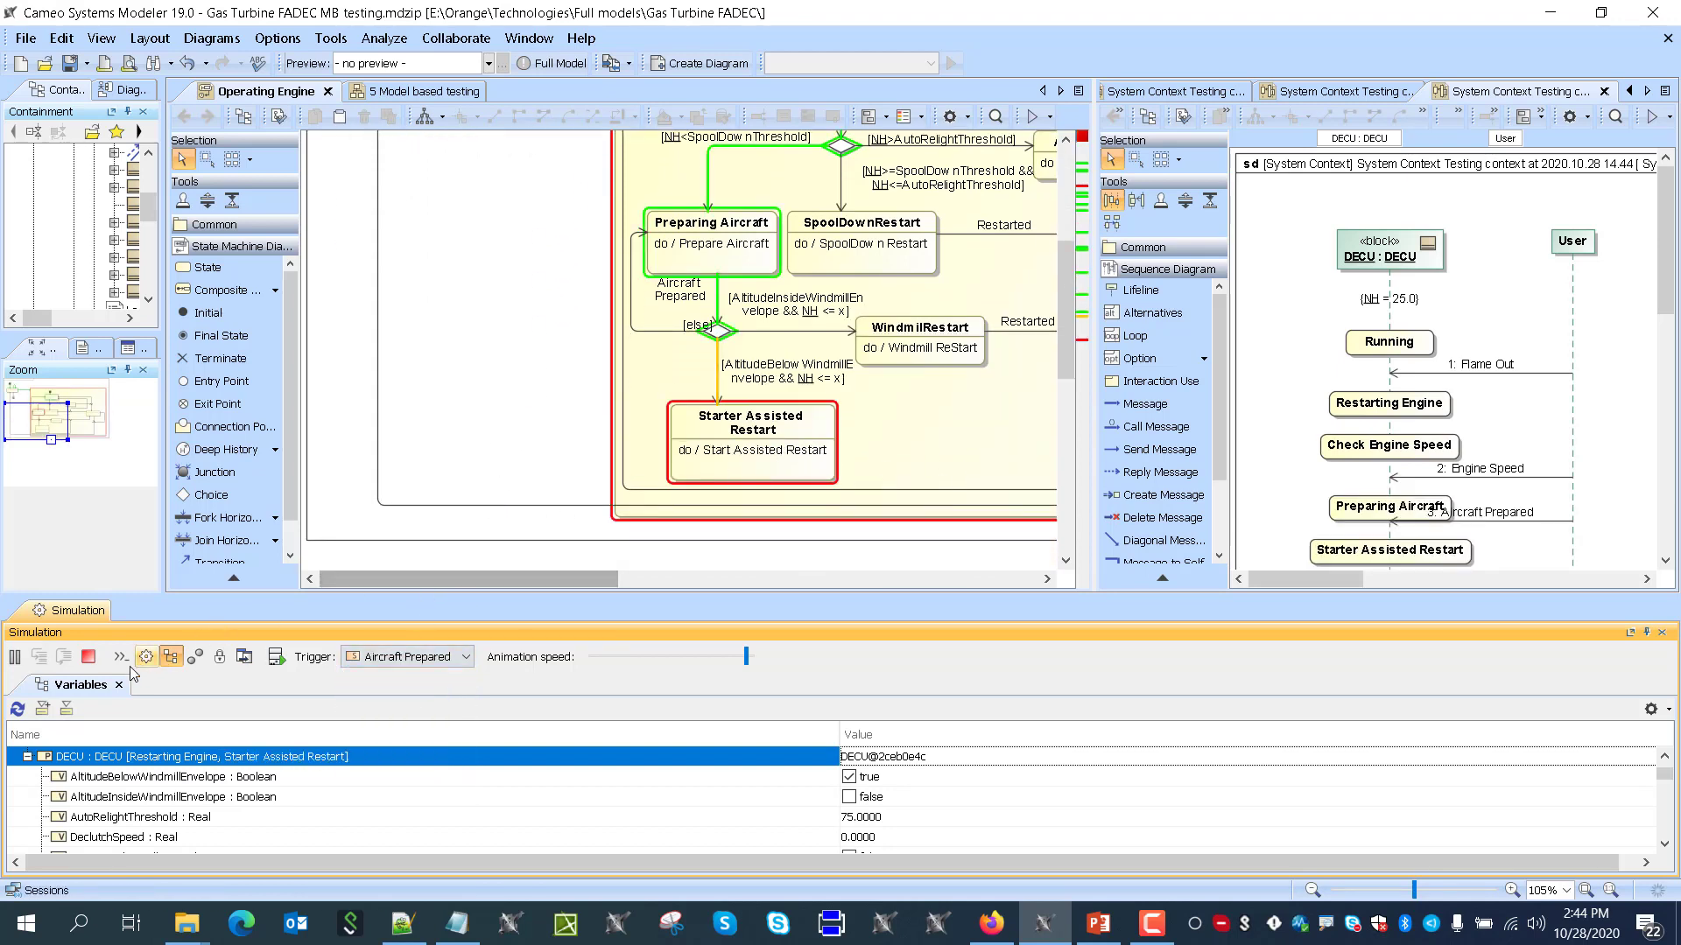
Terminate the simulation and close the simulation area to give the state machine and sequence diagram the full height
left_click(87, 656)
left_click(1660, 632)
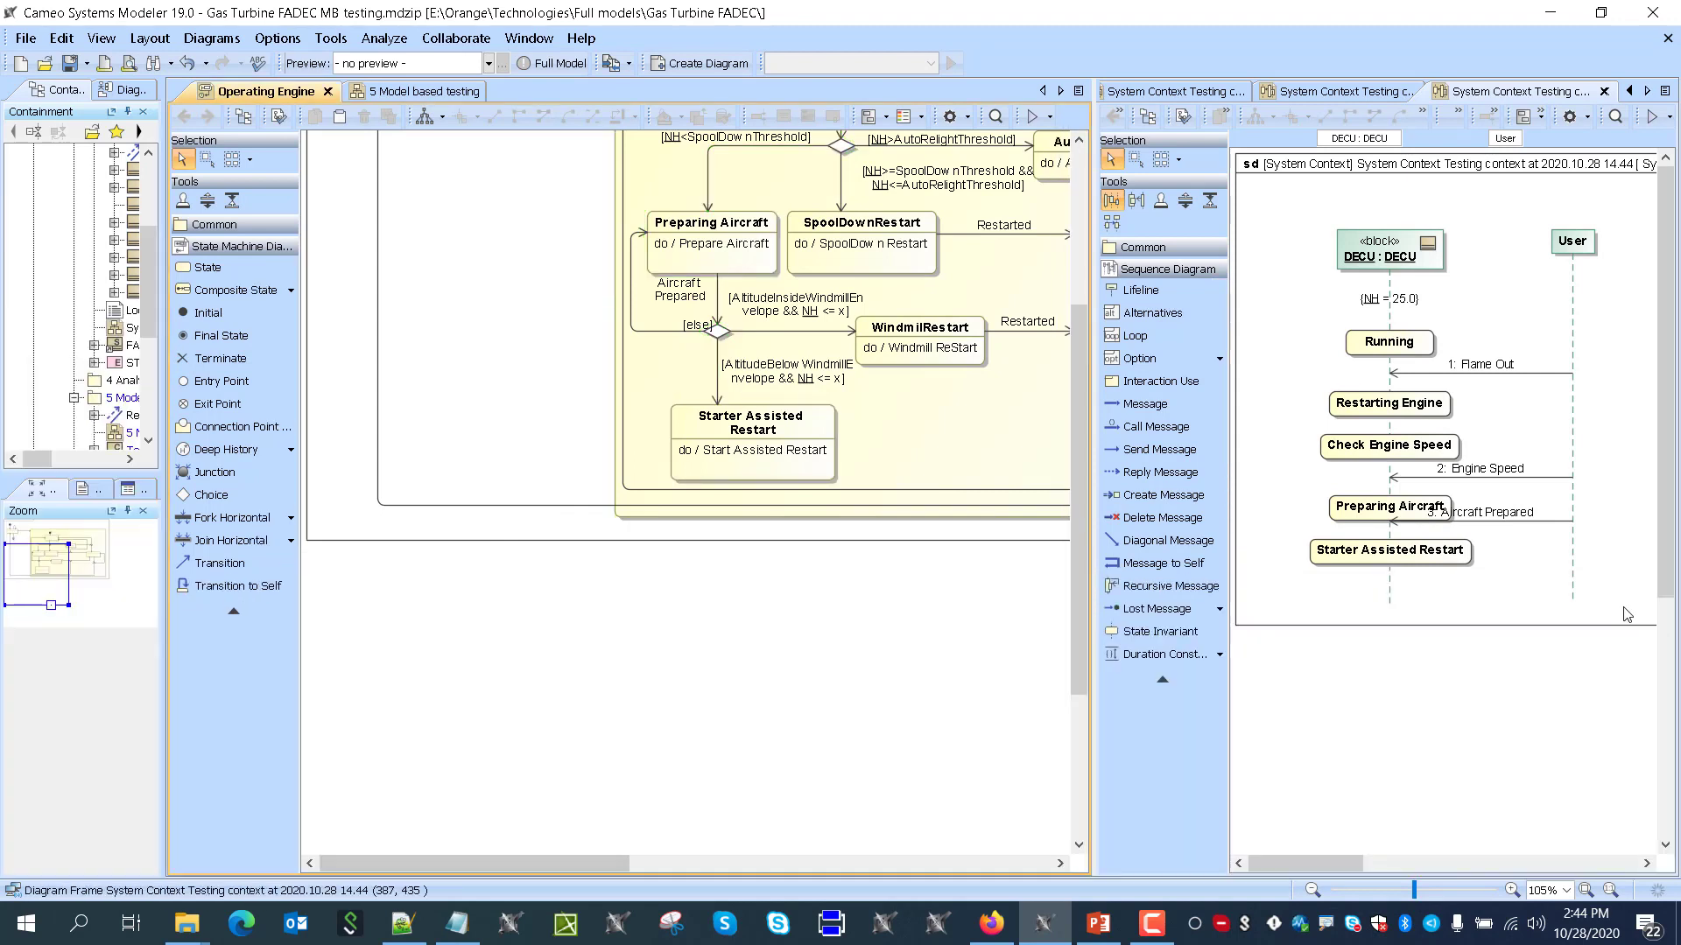
scroll(728, 617, "up", 5)
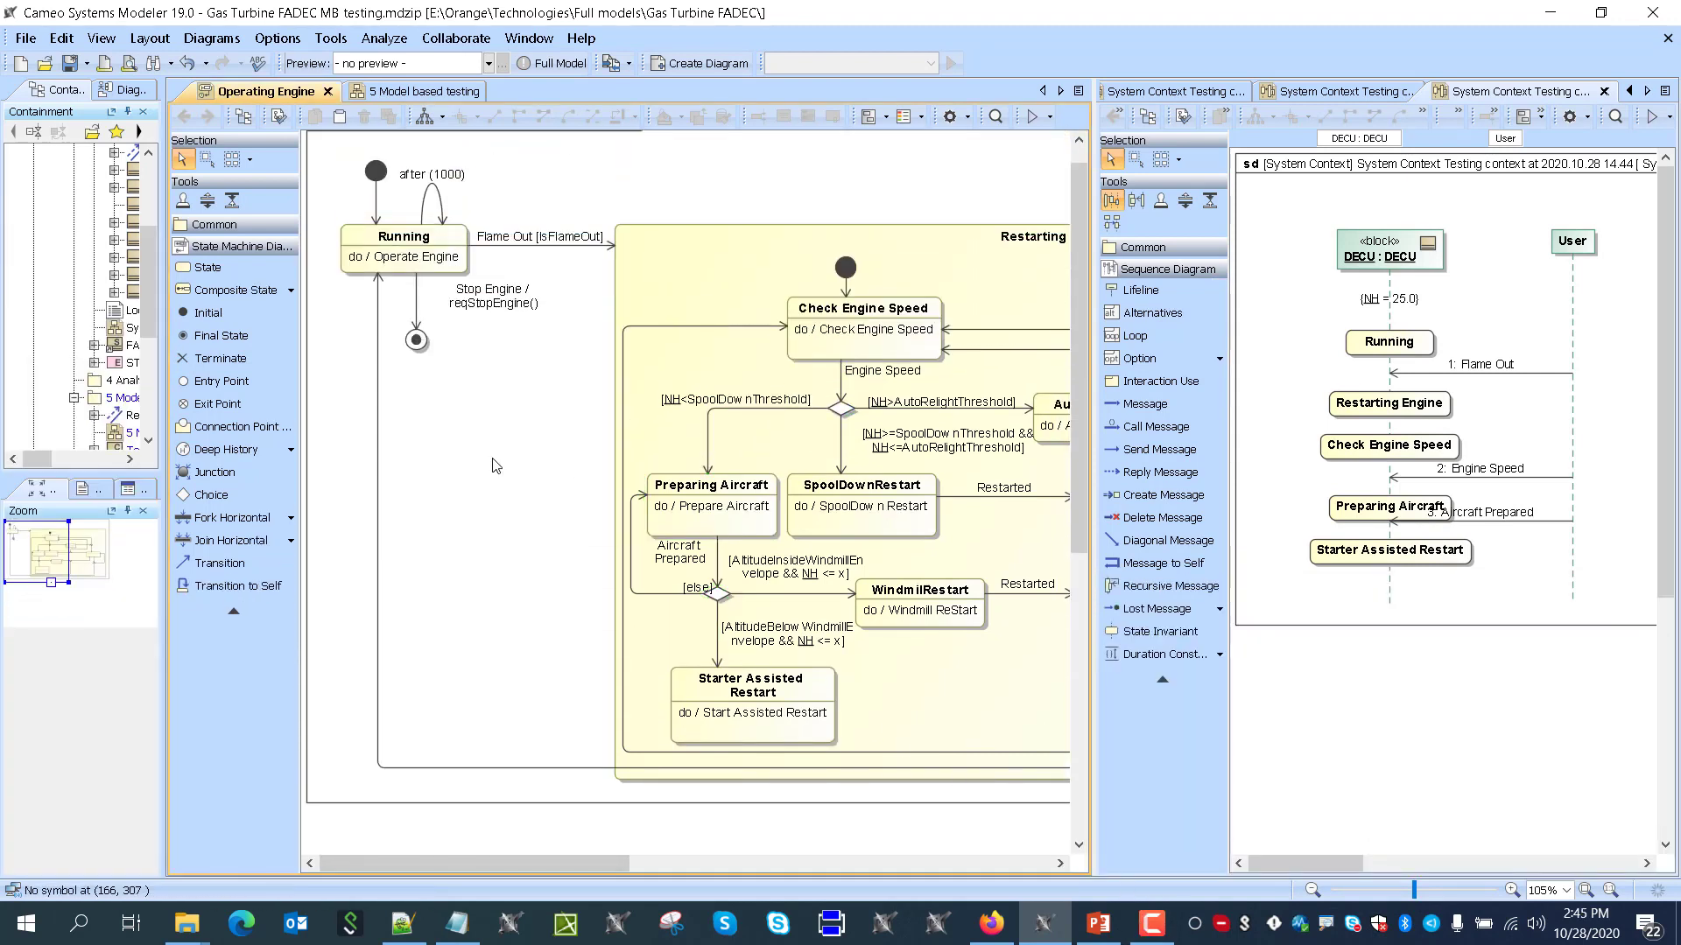
Widen the containment tree and delete the System Context Testing context recorded at 2020.10.28 13.24
left_click_drag(163, 448, 379, 450)
scroll(260, 293, "down", 5)
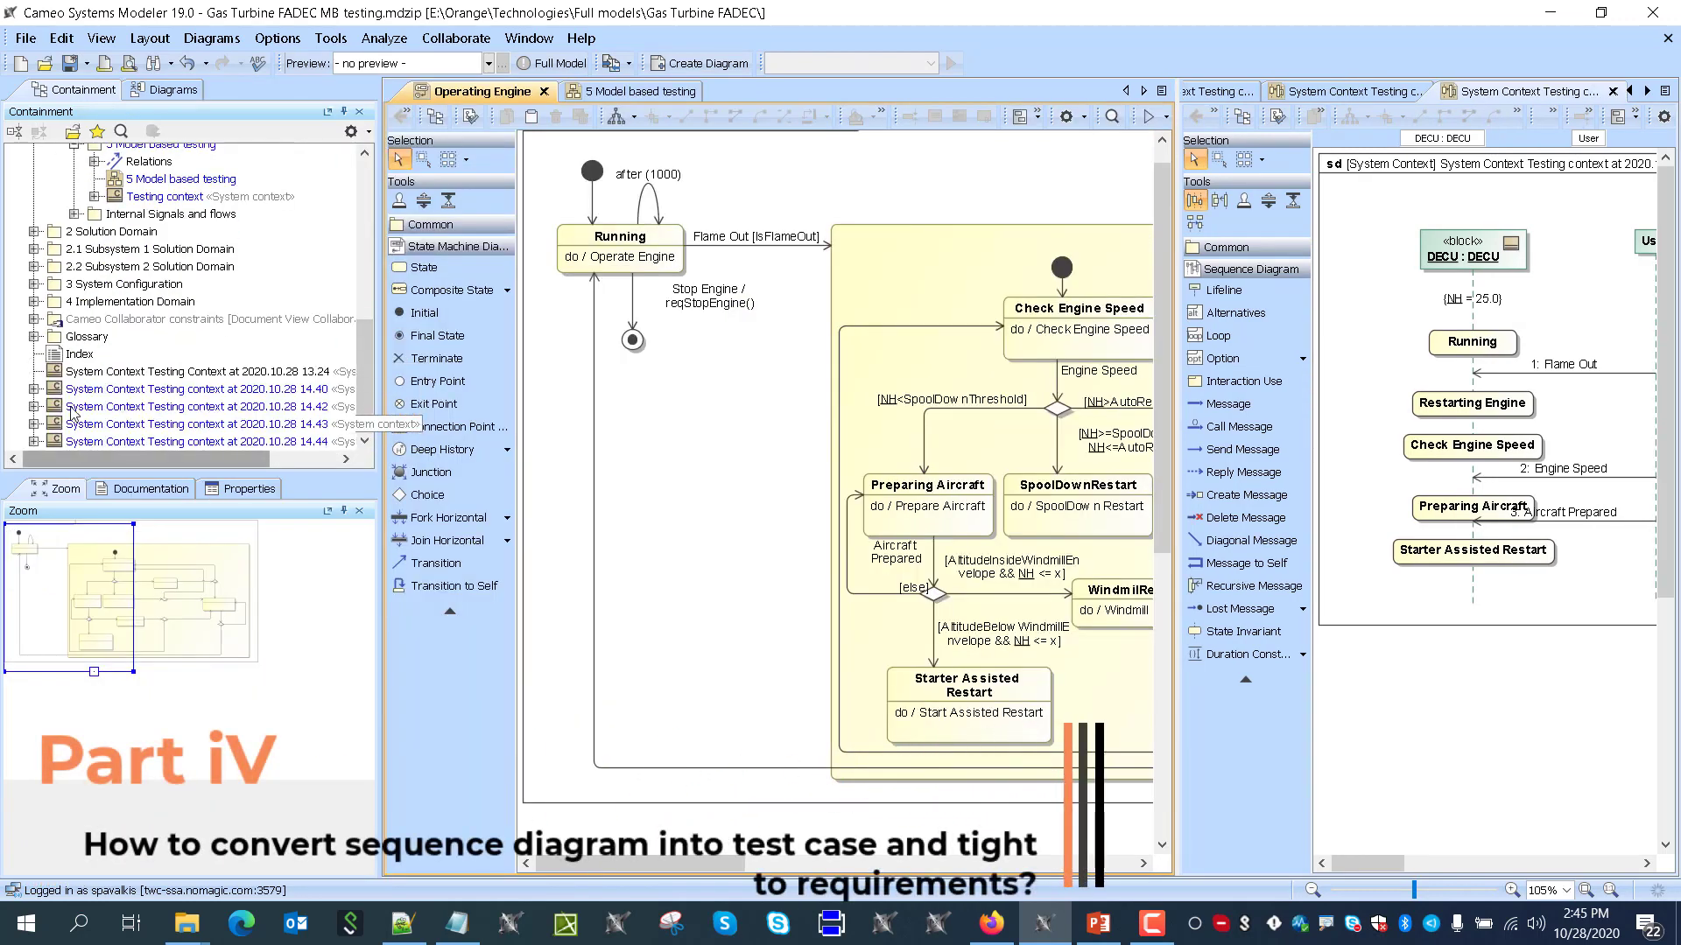
left_click(73, 391)
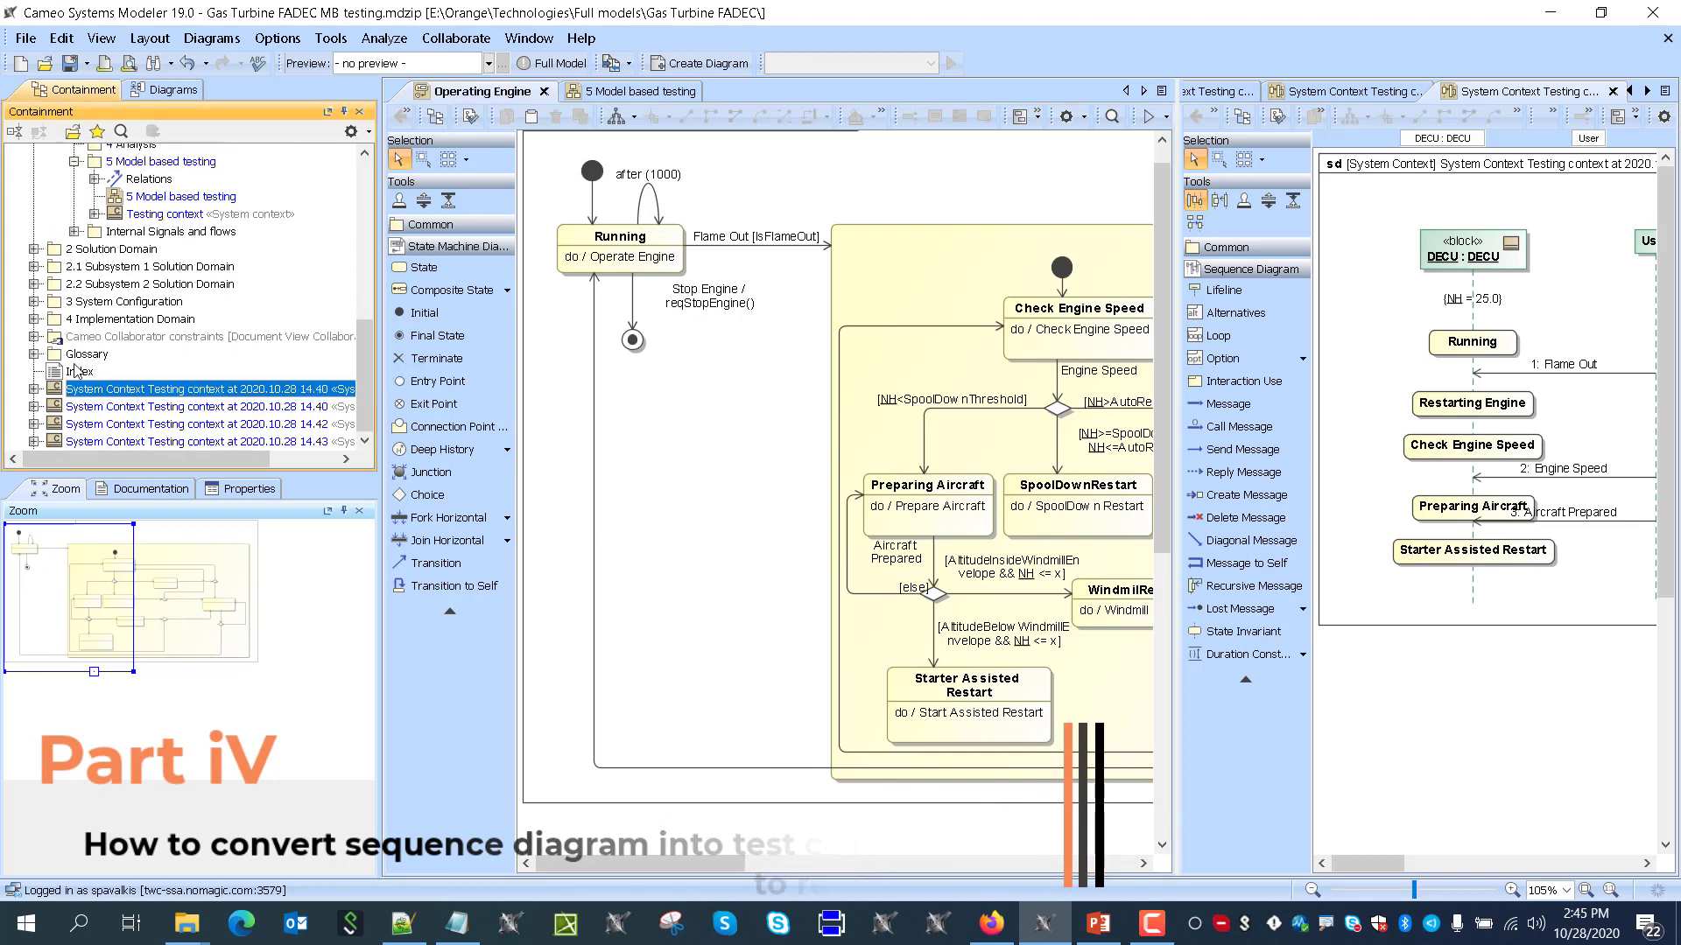
Close the open System Context Testing context sequence diagrams so the Operating Engine state machine fills the diagram area
left_click(1612, 92)
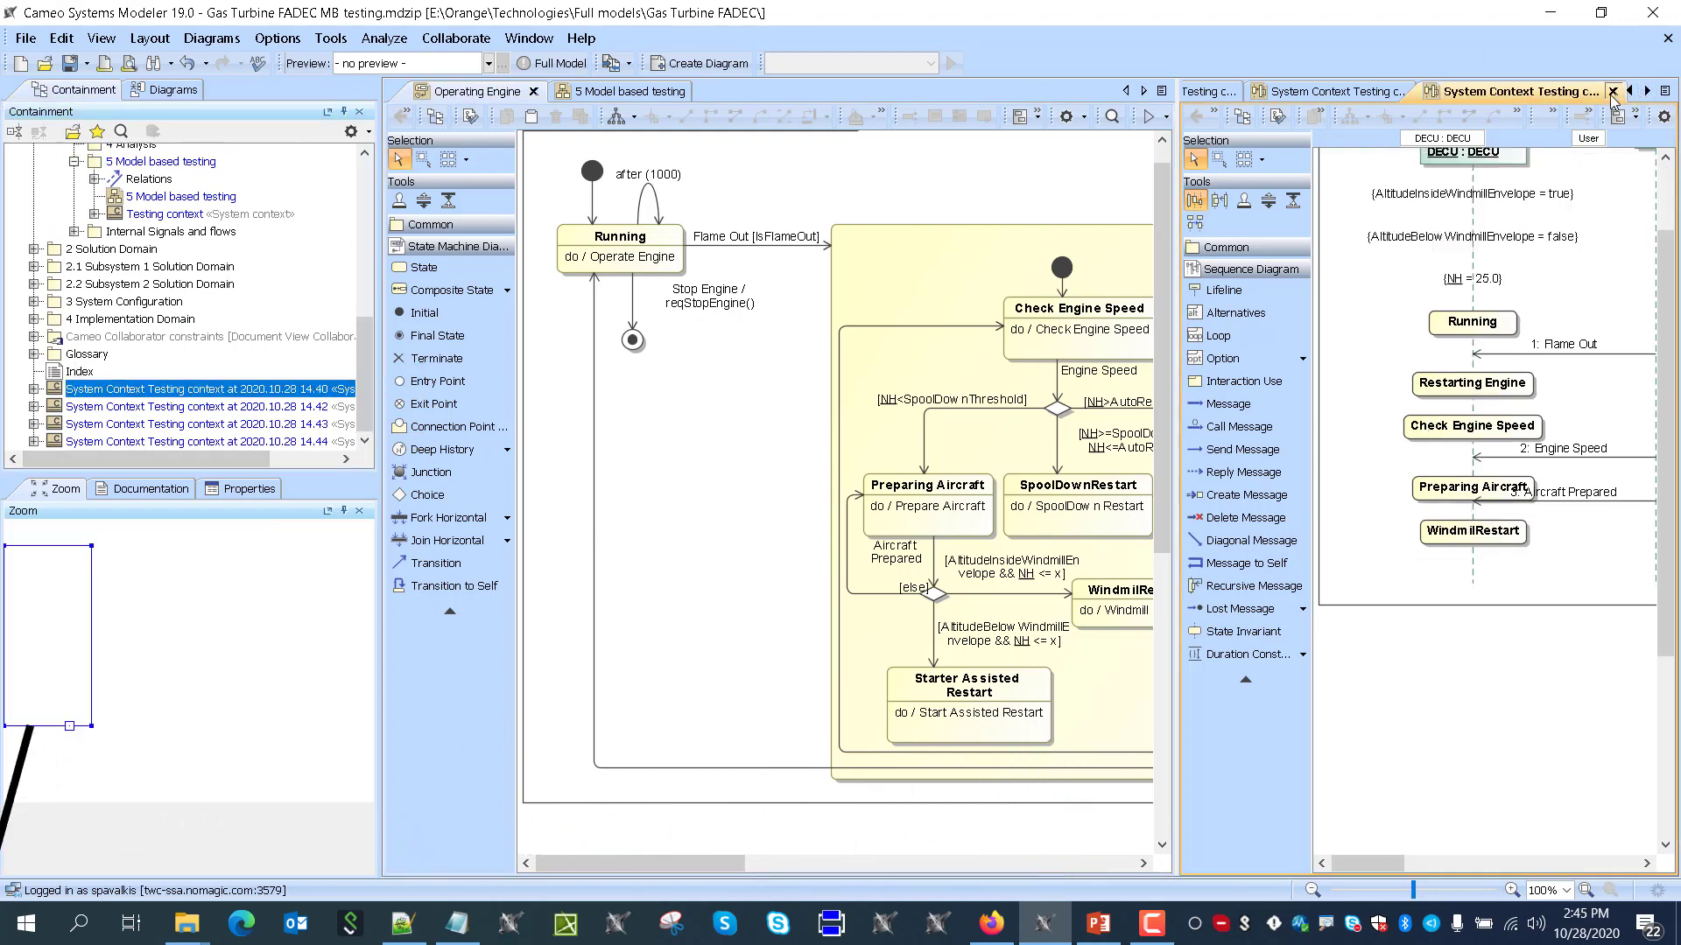
left_click(1612, 91)
left_click(1554, 92)
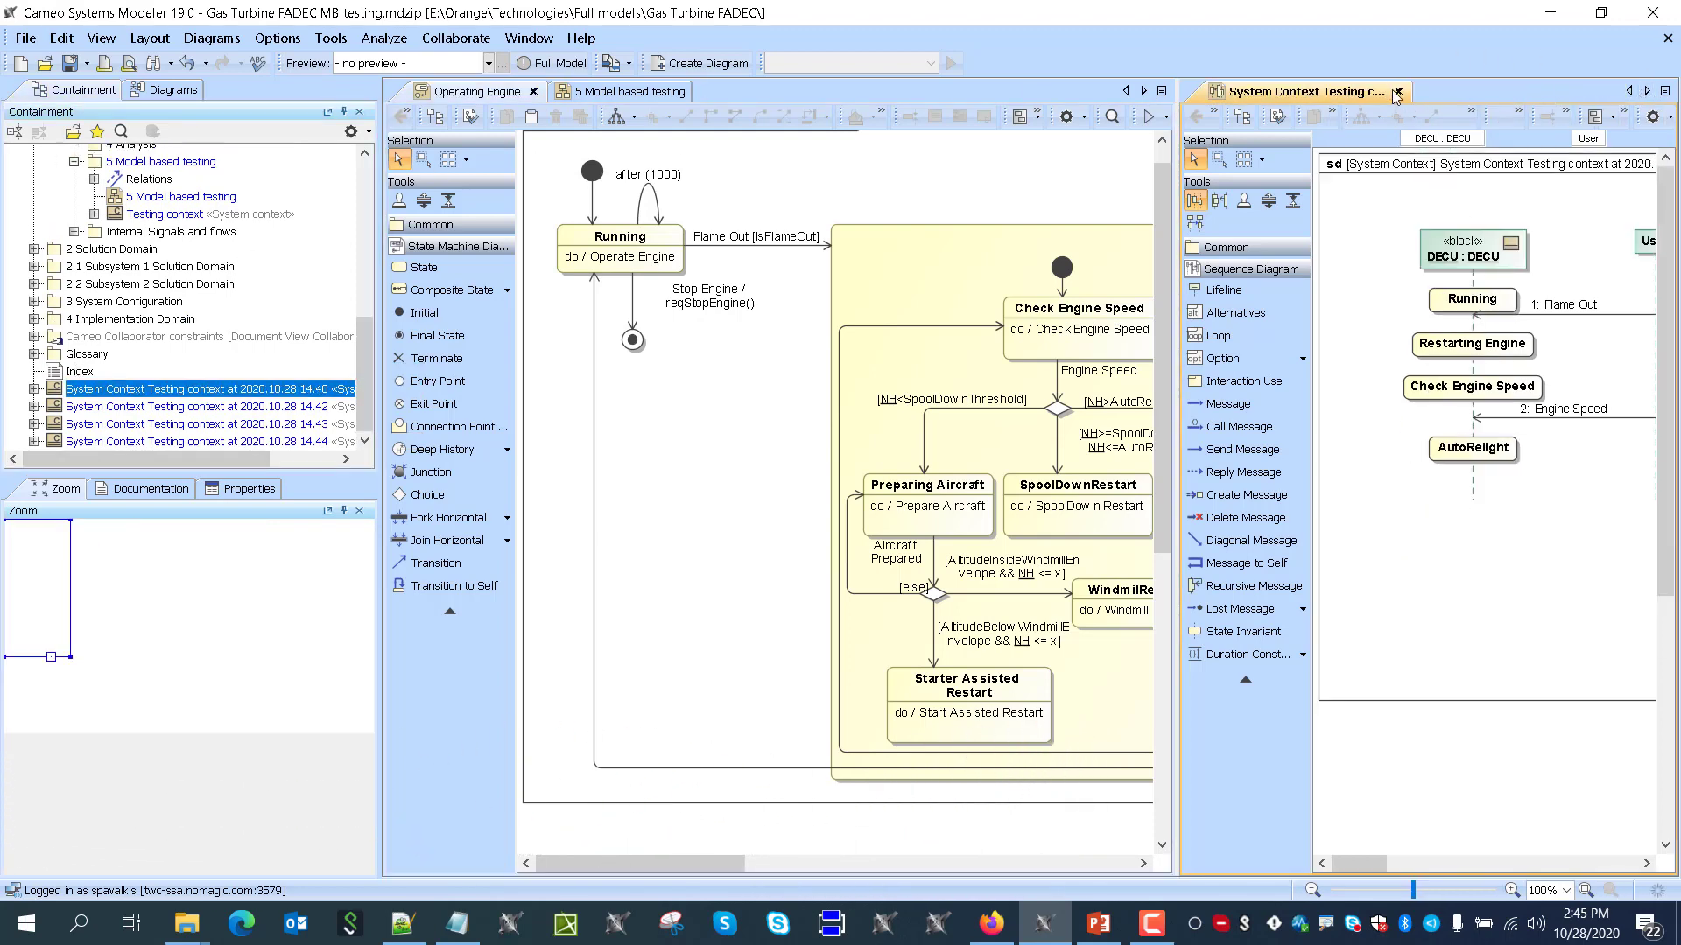
left_click(1398, 91)
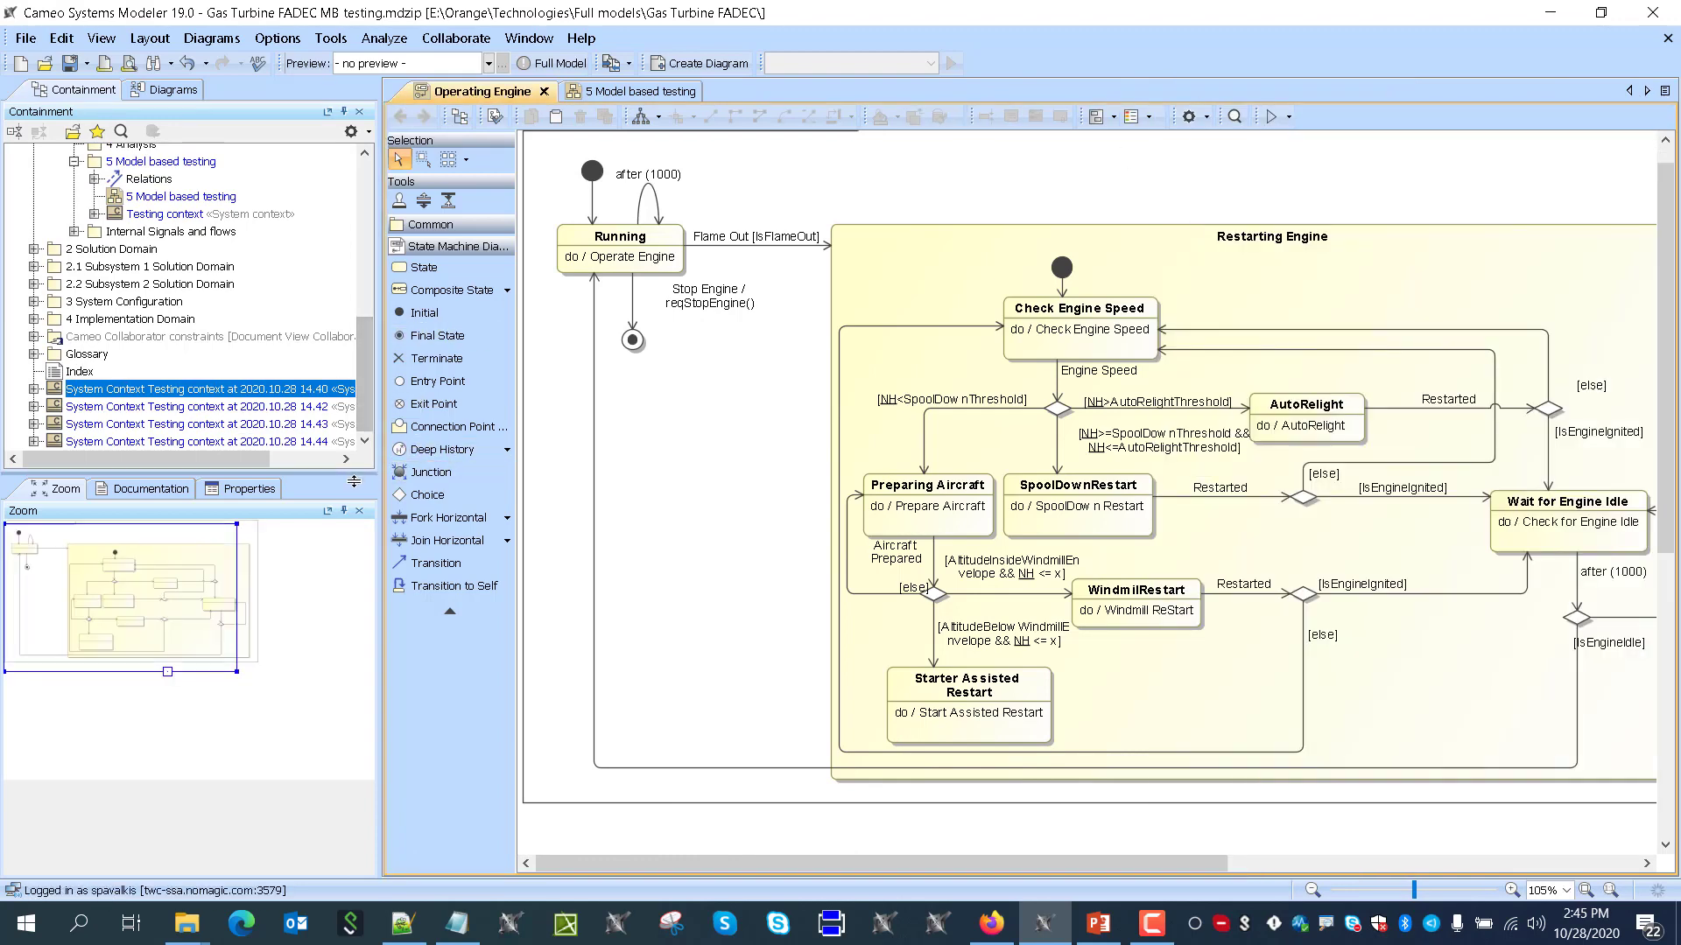
Give the containment tree more height and expand the recorded contexts 14.40, 14.42, 14.43 and 14.44 down to their interactions
left_click_drag(354, 481, 354, 584)
left_click(34, 493)
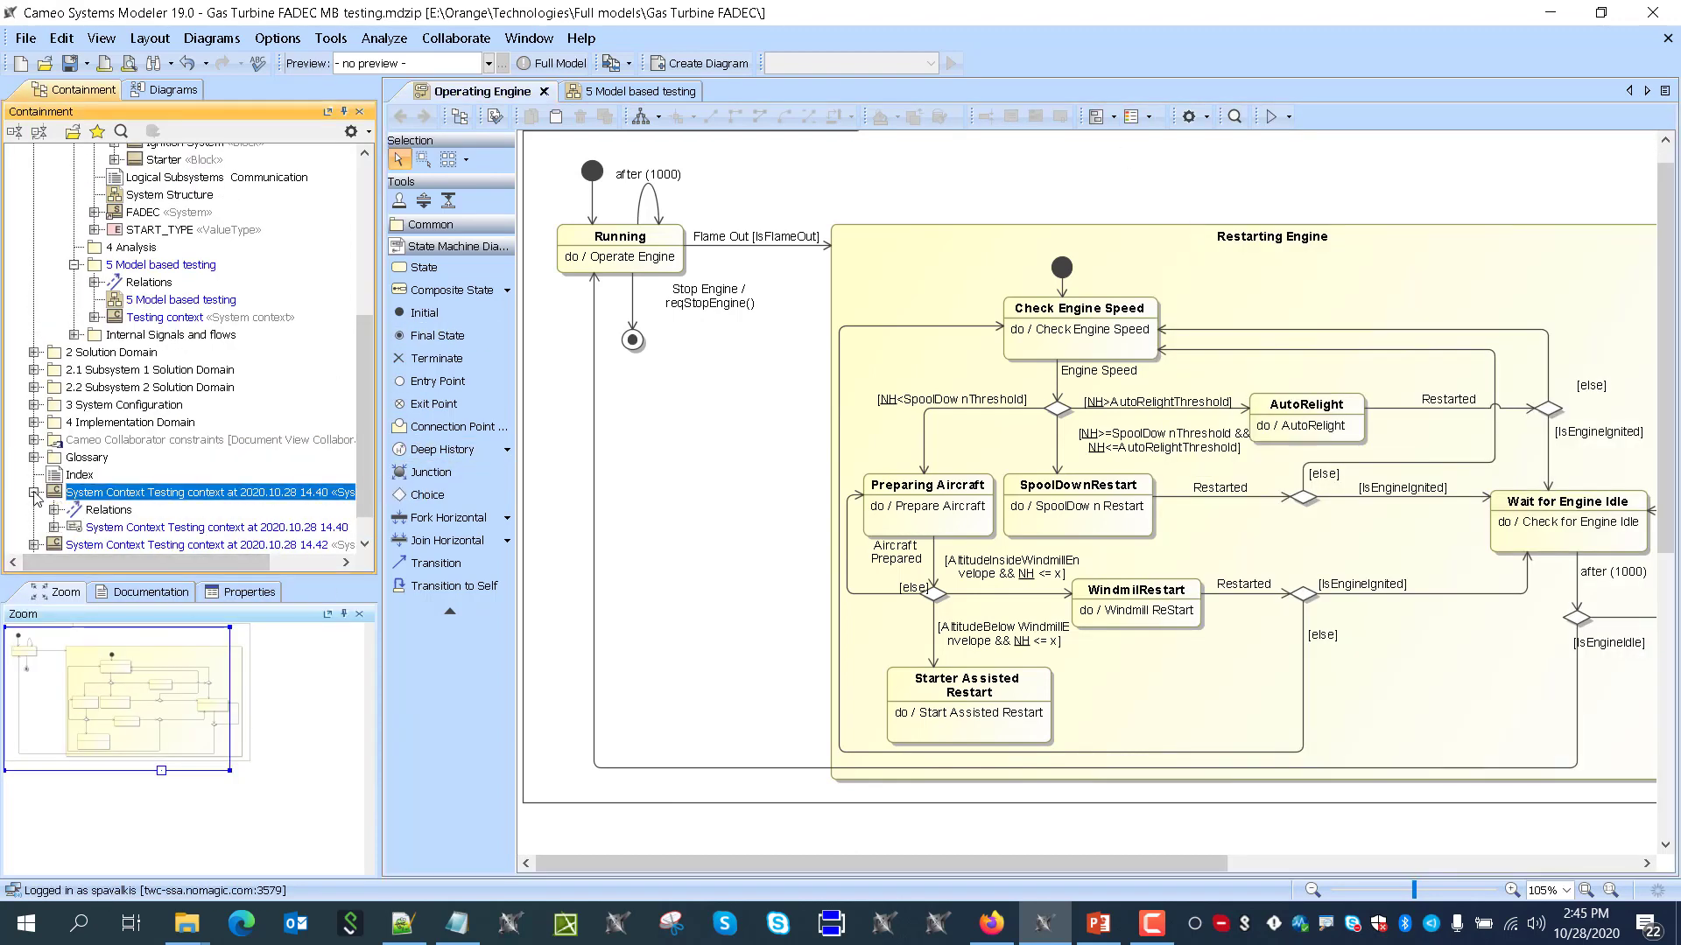
scroll(55, 505, "down", 1)
left_click(34, 511)
scroll(41, 517, "down", 1)
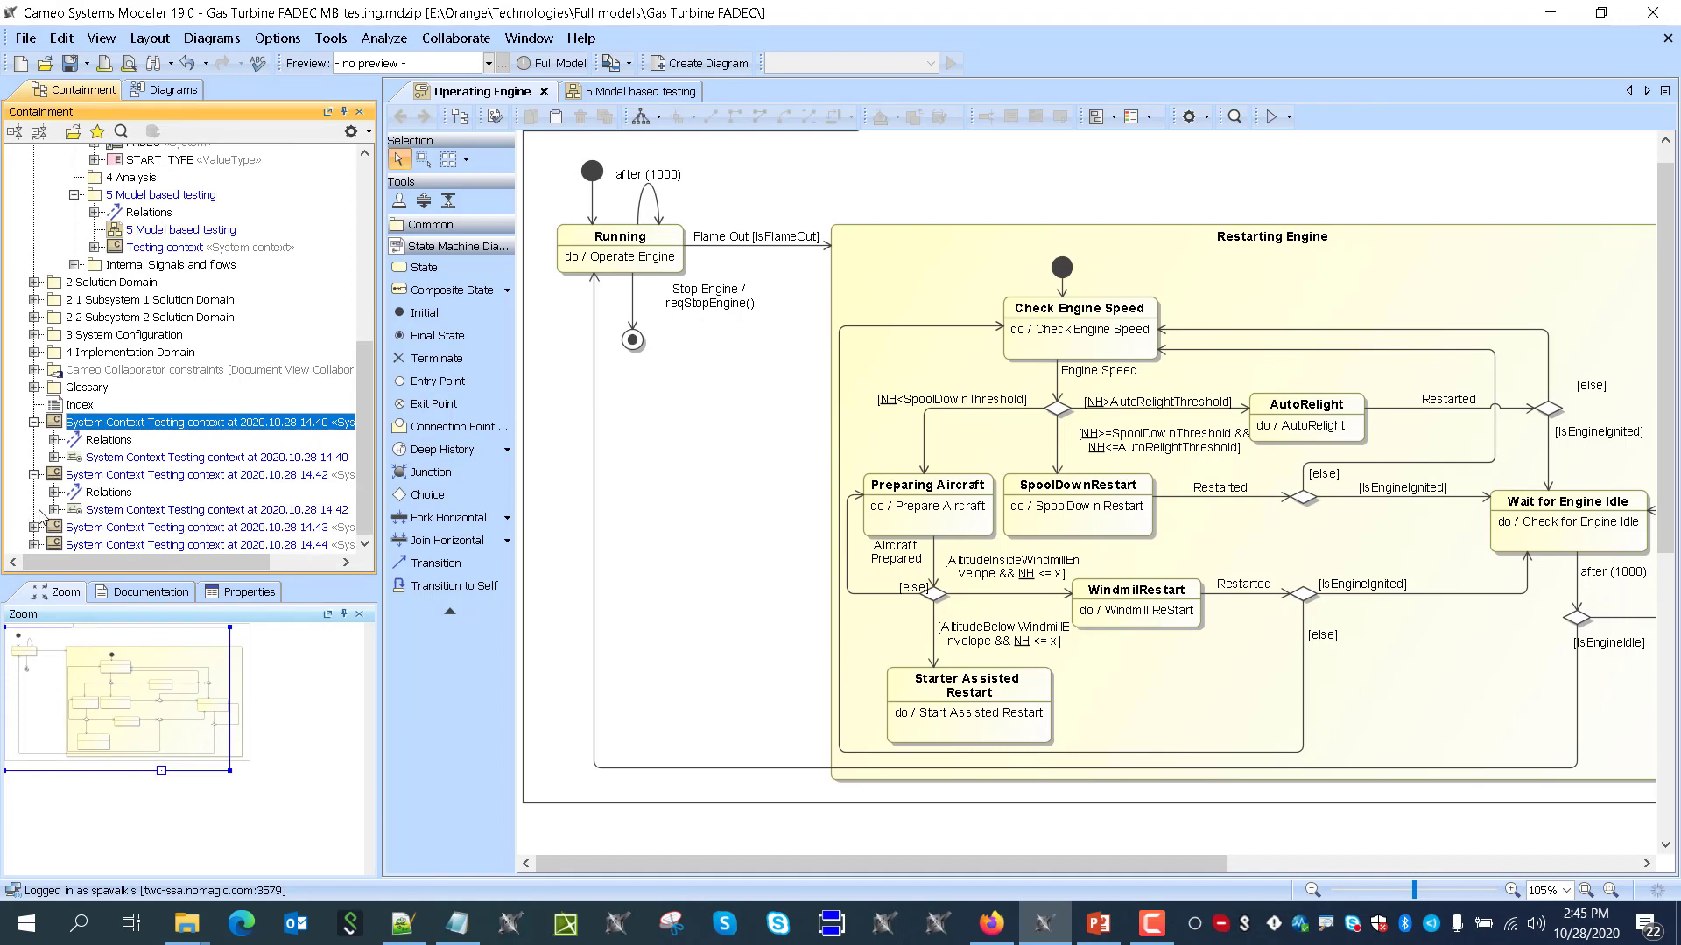
left_click(34, 528)
left_click(34, 544)
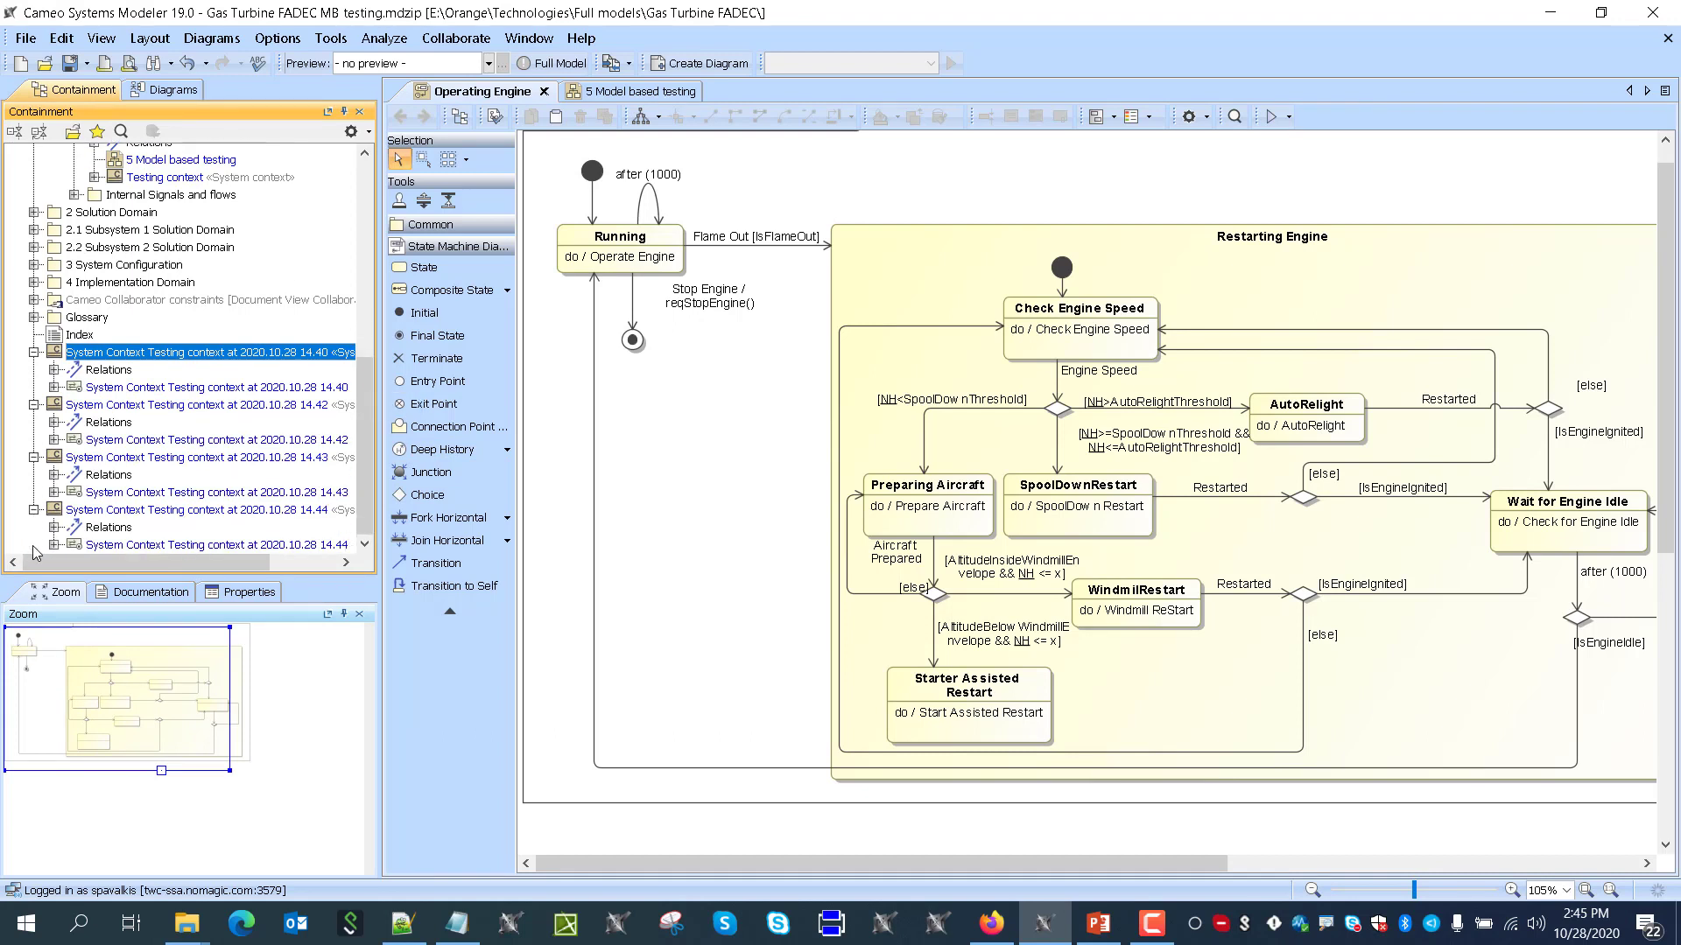
Move the four recorded interactions 14.40 to 14.44 into the Testing context block under 5 Model based testing and expand that block
left_click(93, 543)
left_click(103, 494, "ctrl")
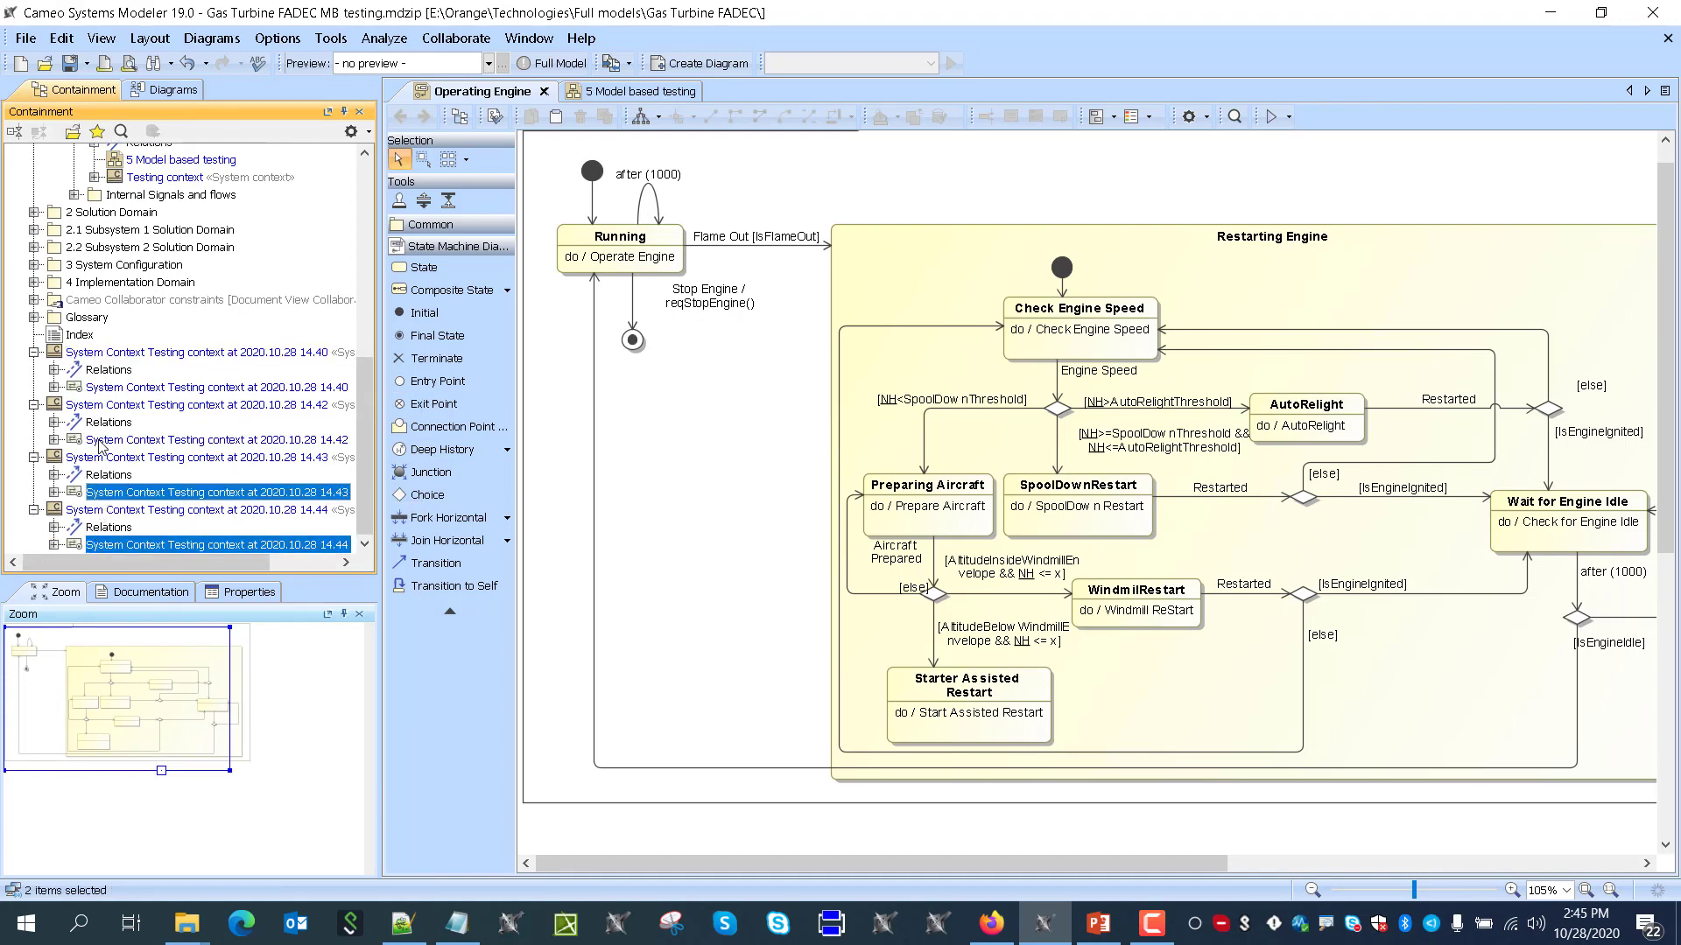
left_click(101, 442, "ctrl")
left_click(113, 390, "ctrl")
scroll(118, 398, "up", 3)
scroll(120, 404, "down", 1)
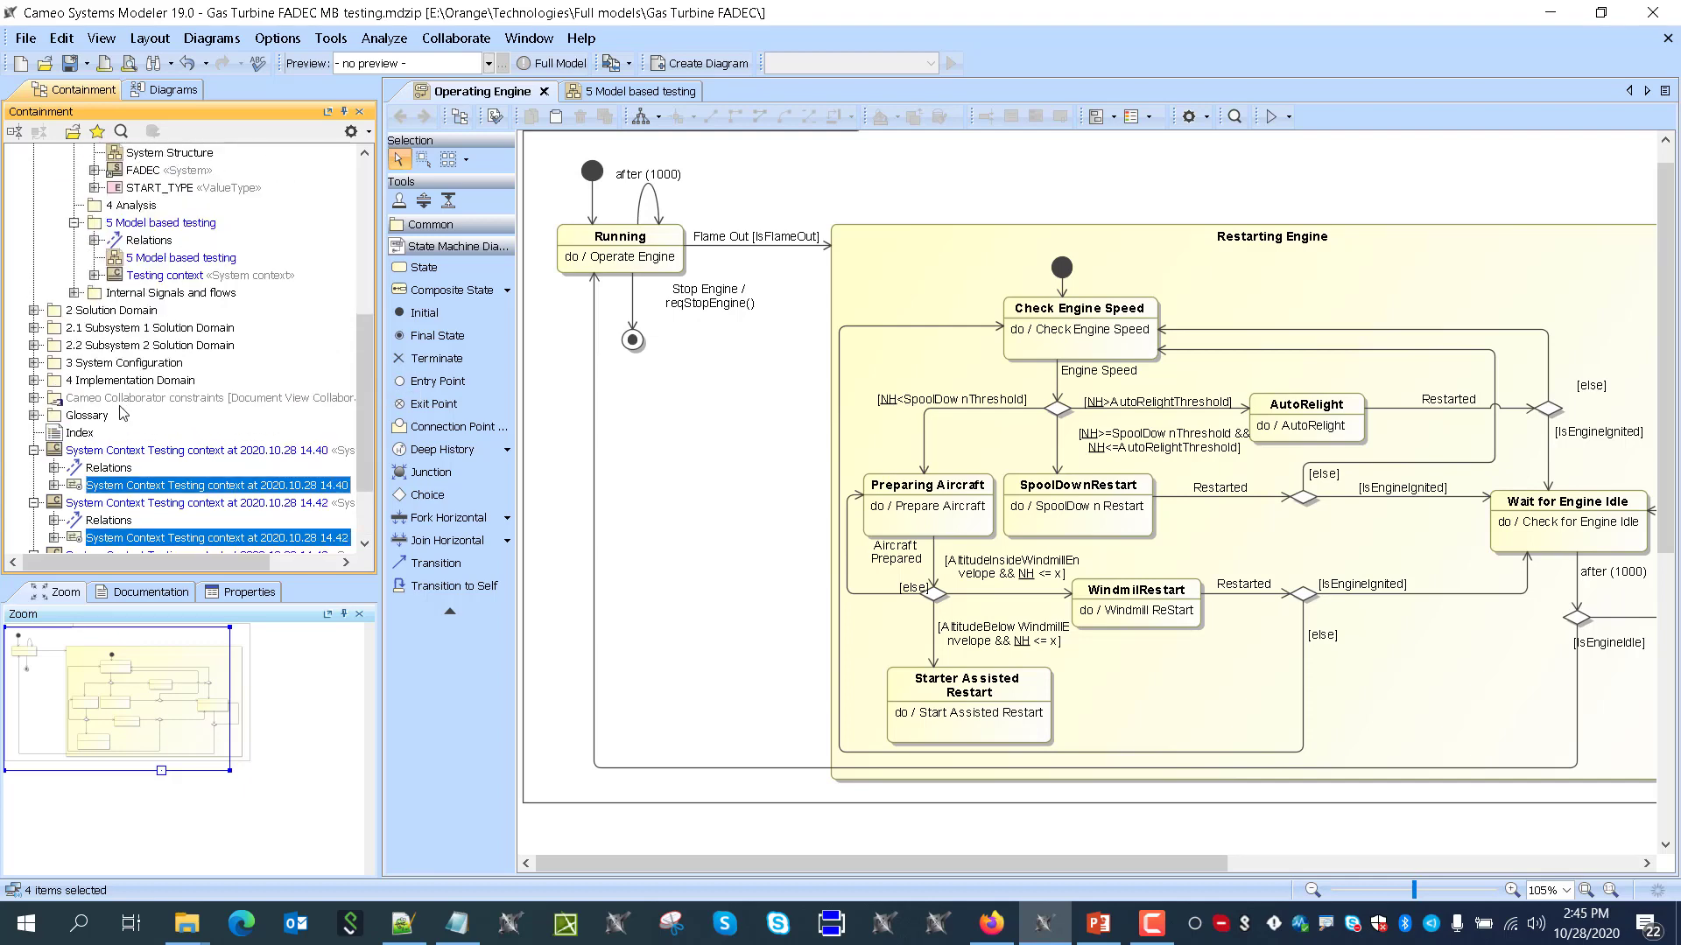
left_click_drag(116, 486, 152, 278)
left_click(94, 276)
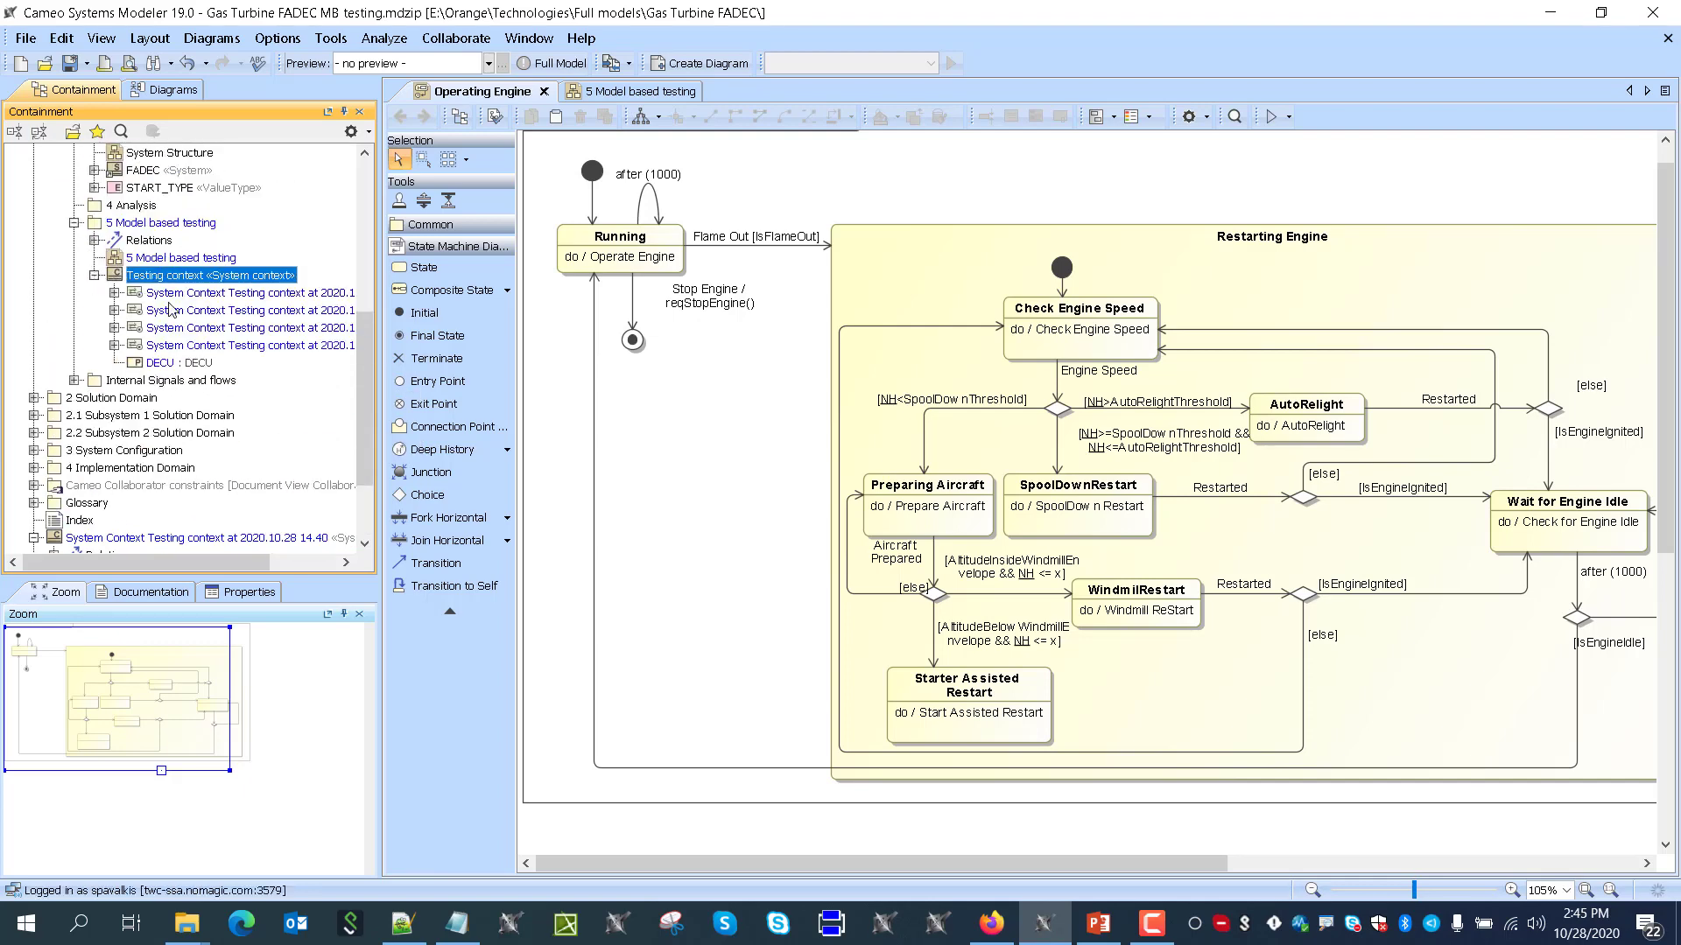
Delete the four emptied System Context Testing context elements 14.40, 14.42, 14.43 and 14.44 from the model root
scroll(132, 368, "down", 2)
left_click(91, 423)
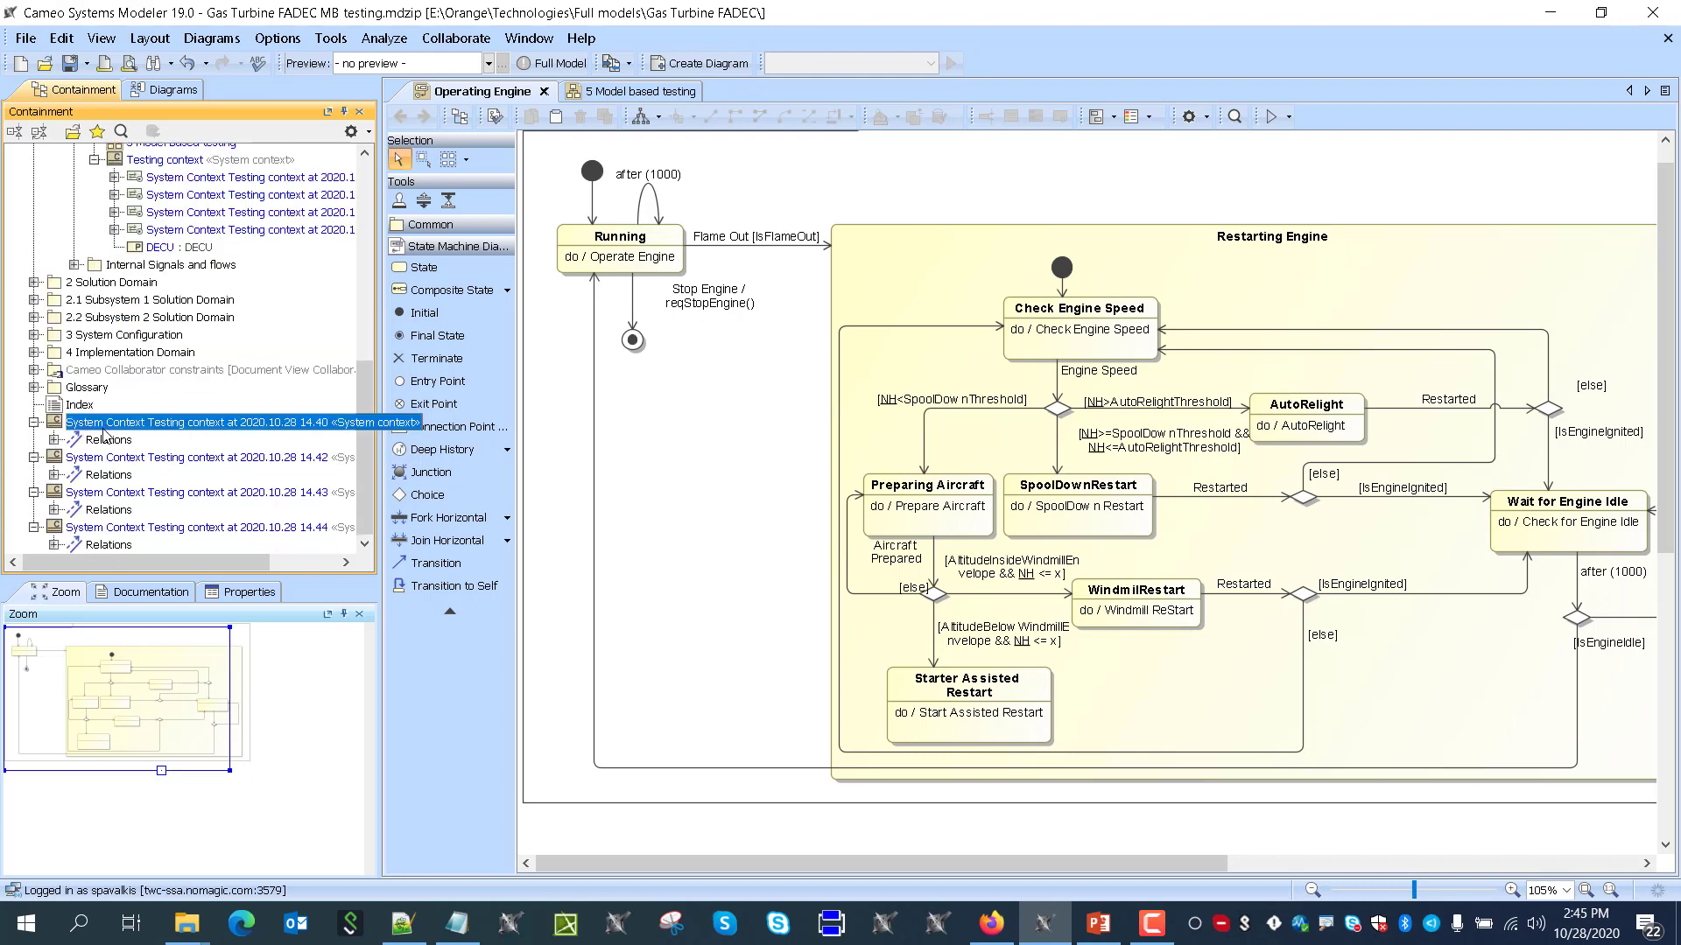
key("Delete")
key("Delete")
key("Delete")
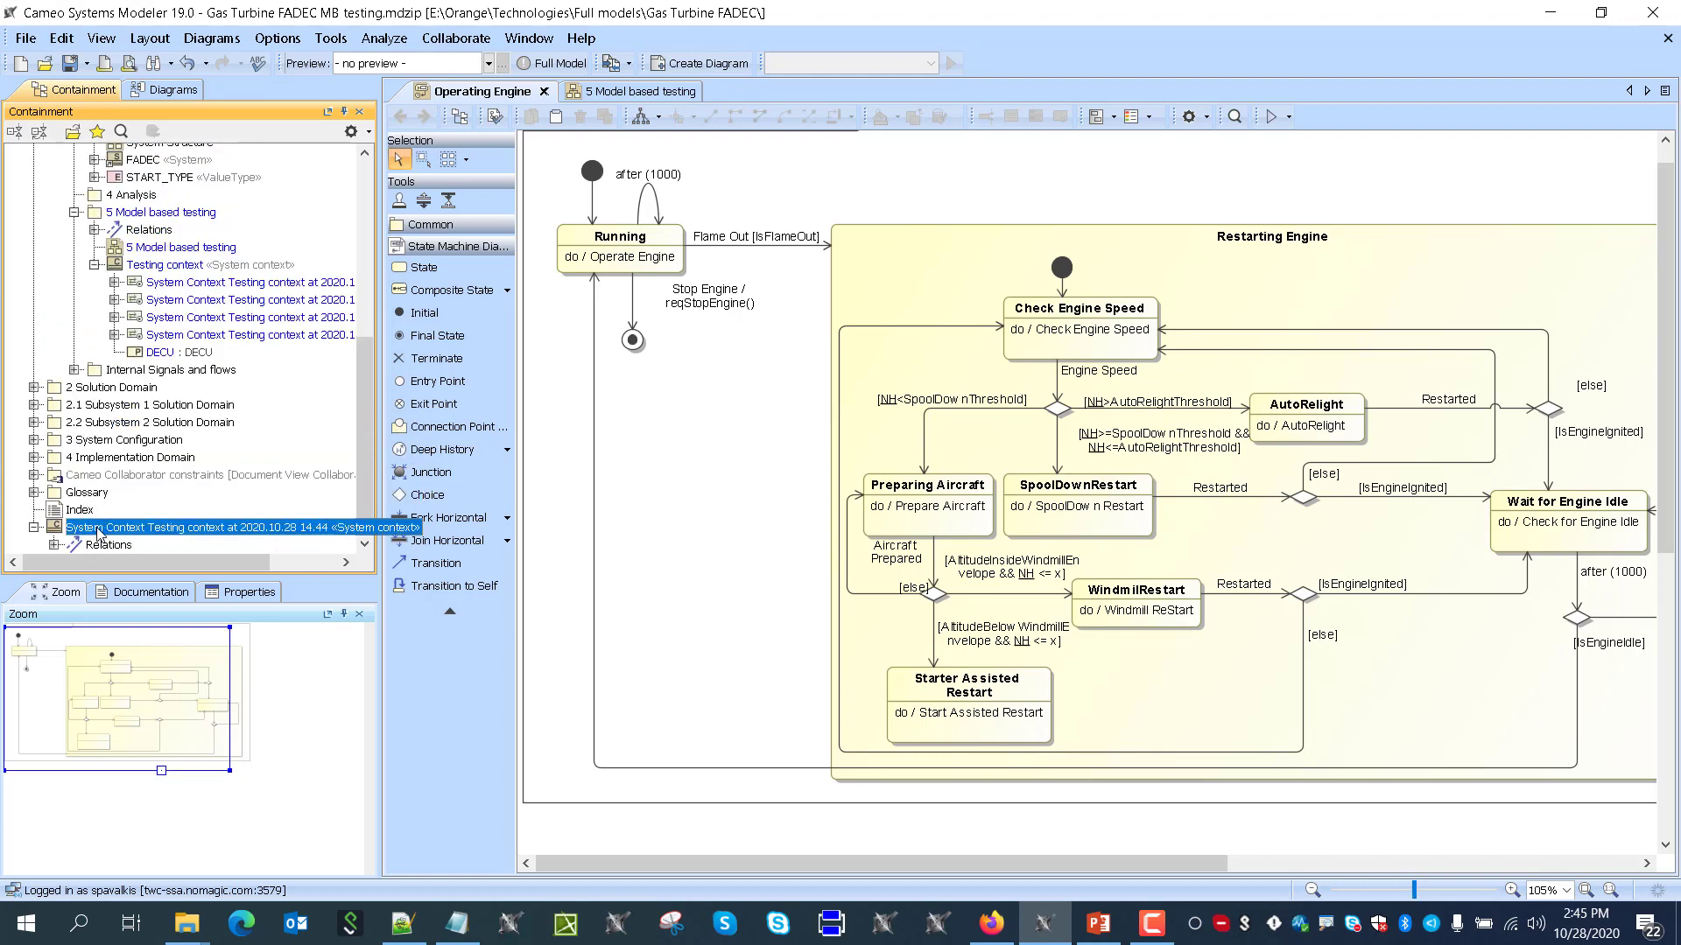
key("Delete")
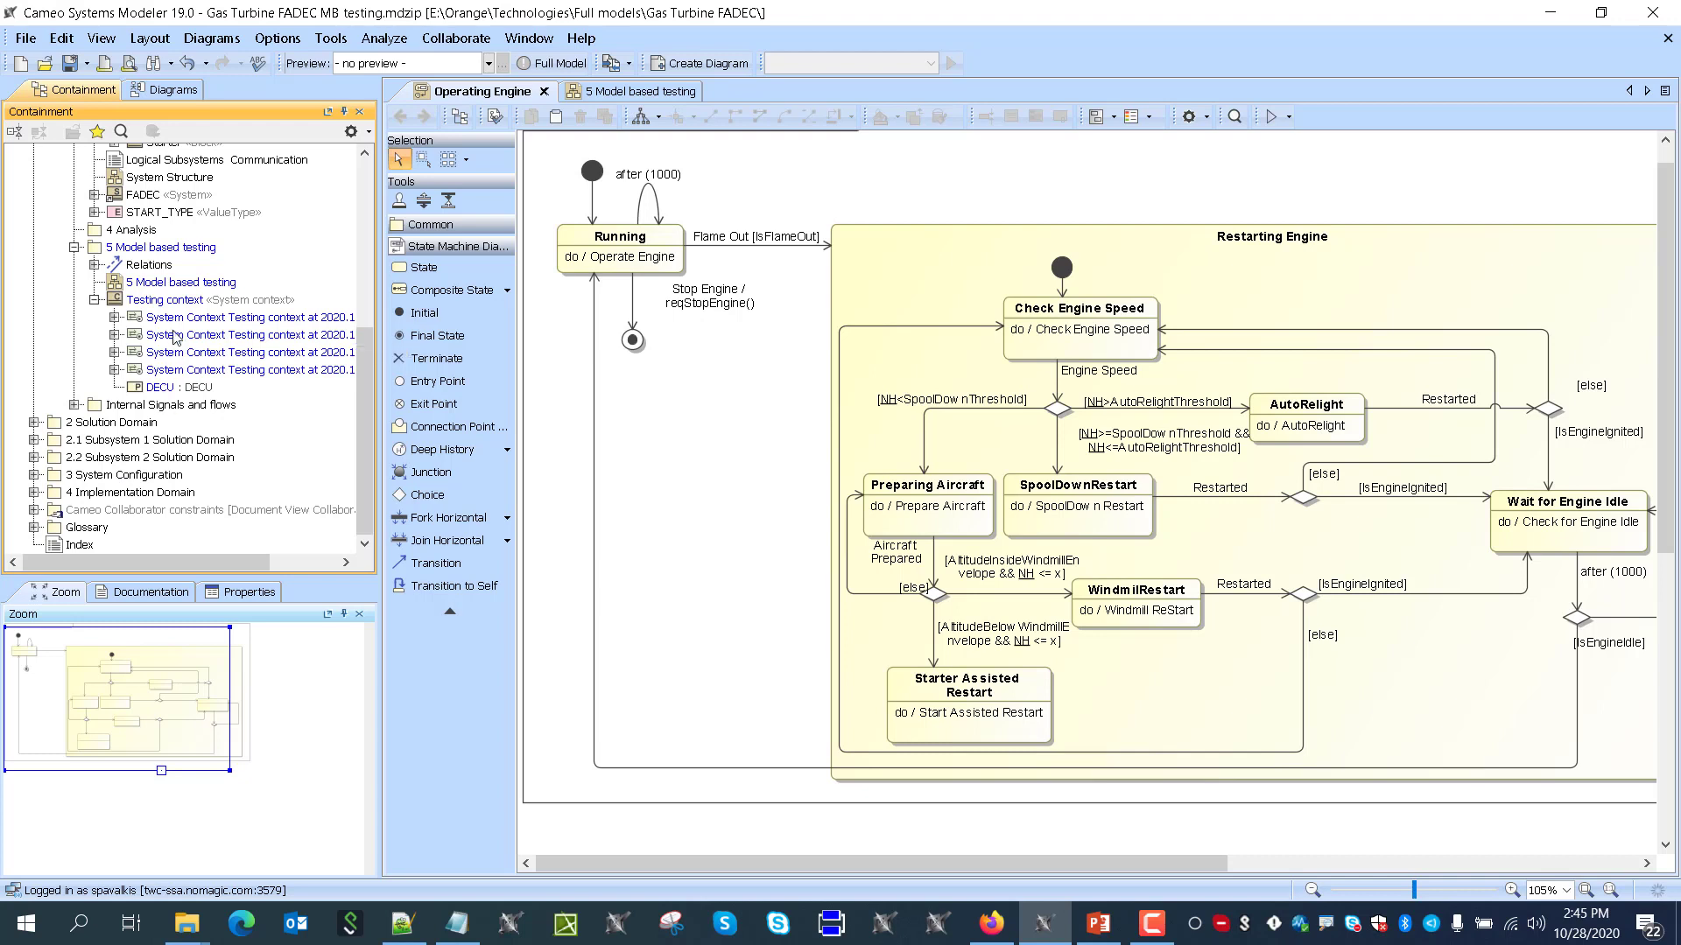
Apply the TestCase stereotype to all four interactions inside the Testing context block
left_click(153, 322)
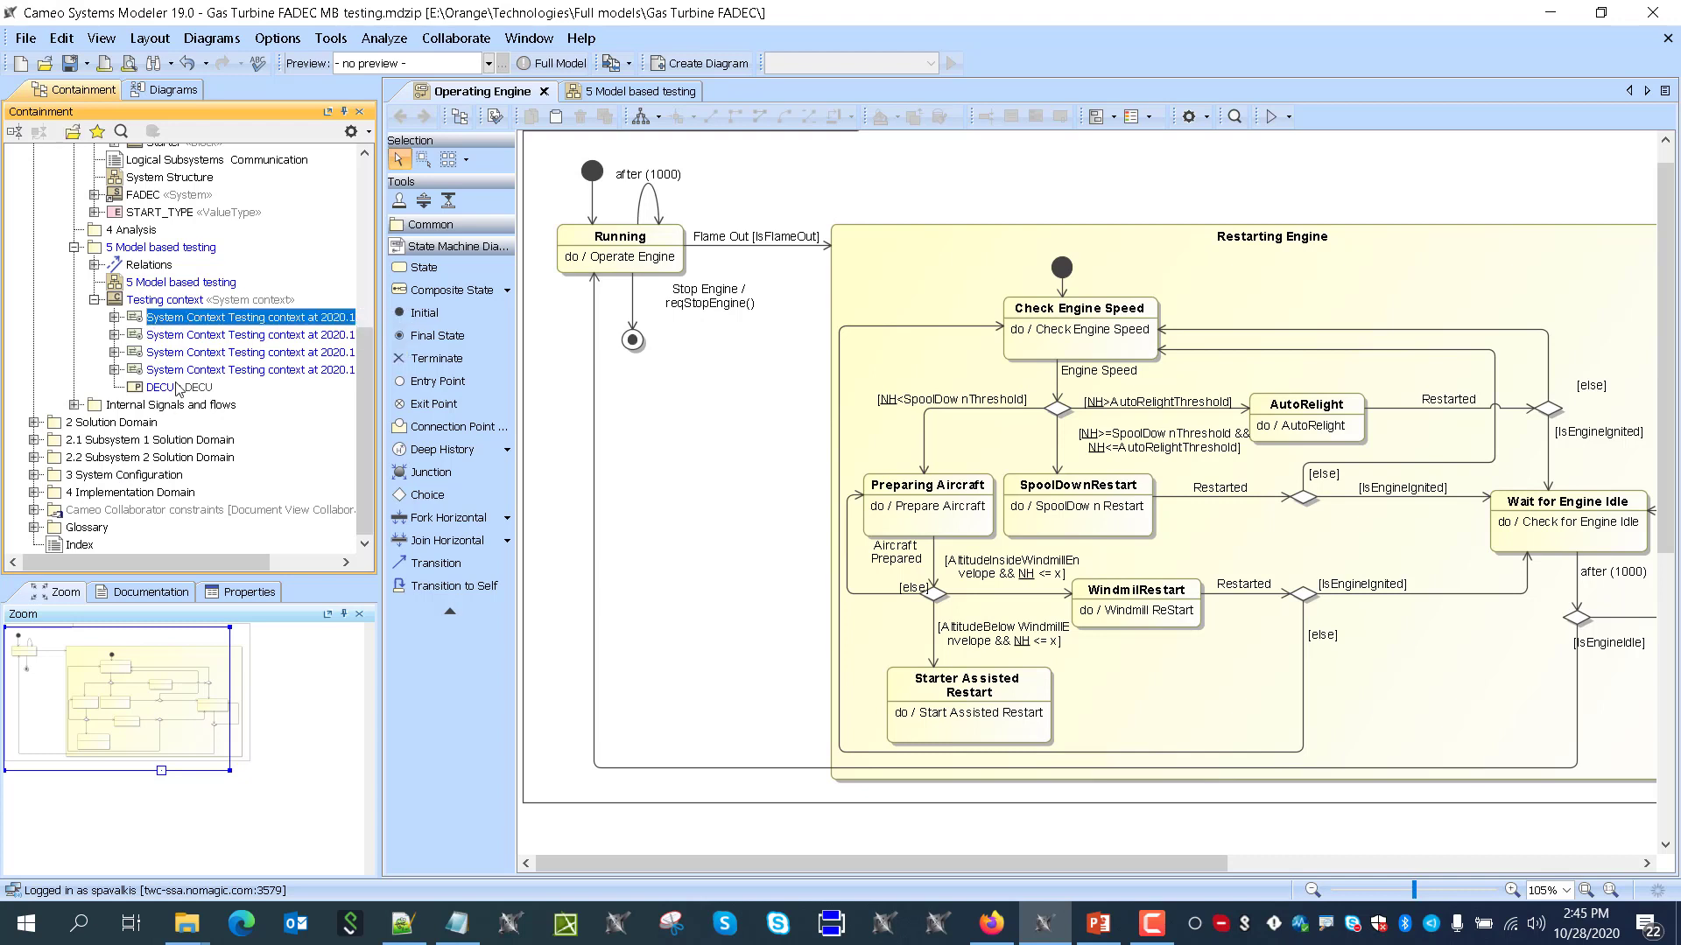
left_click(176, 371, "shift")
right_click(176, 372)
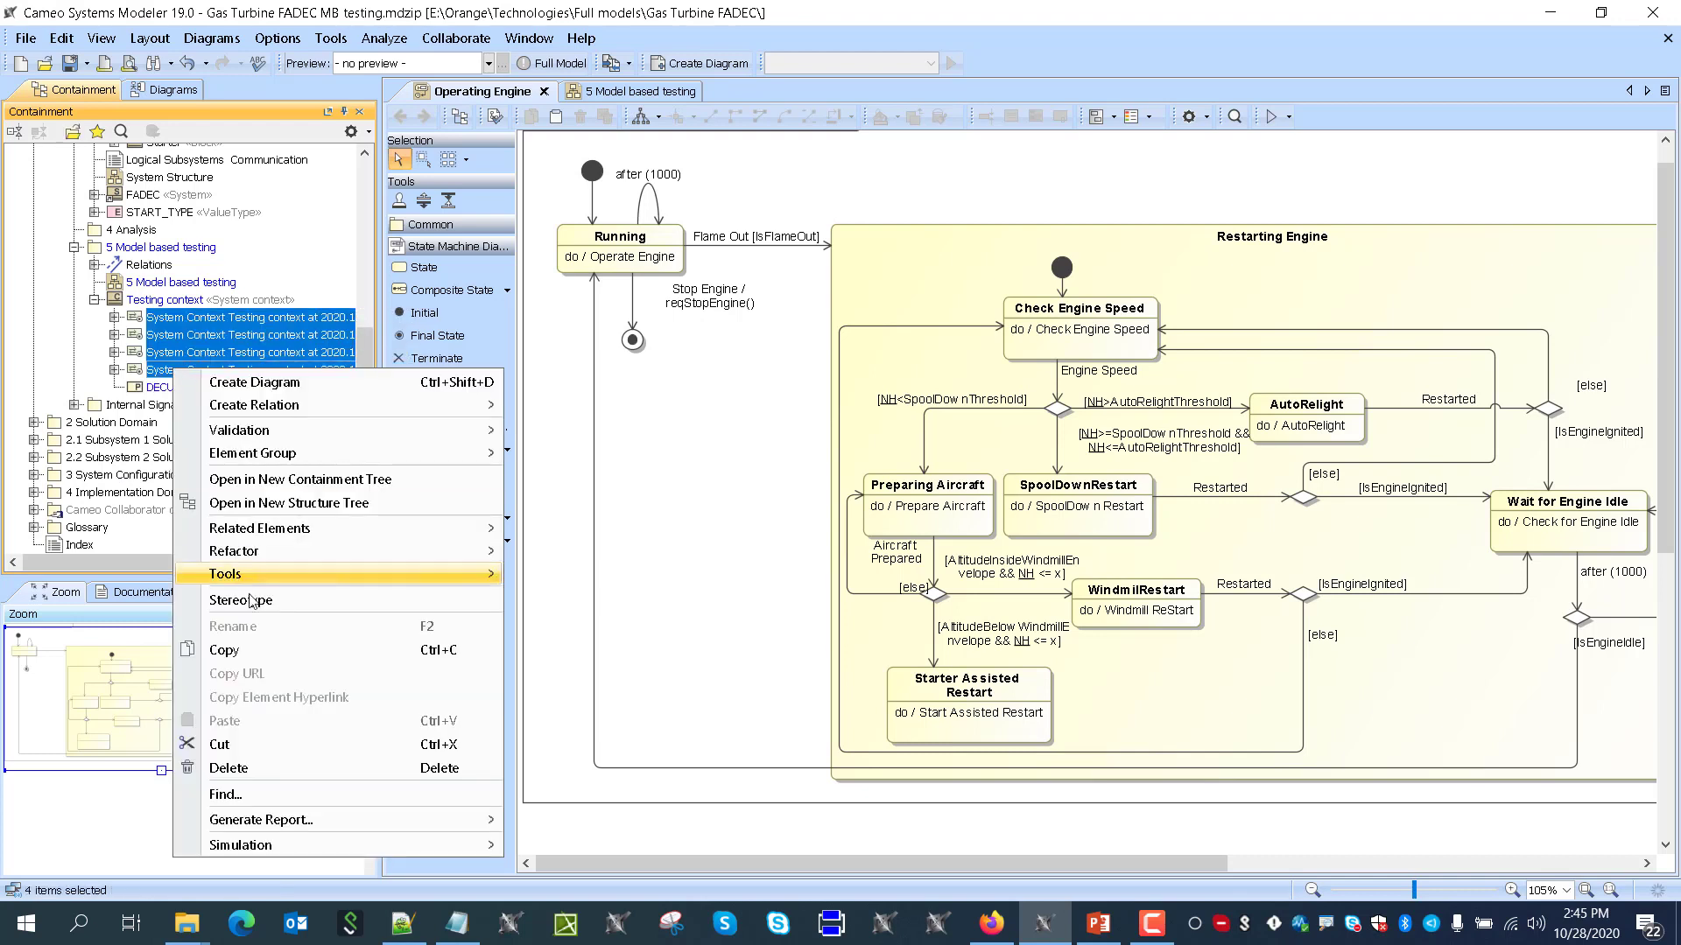
left_click(485, 601)
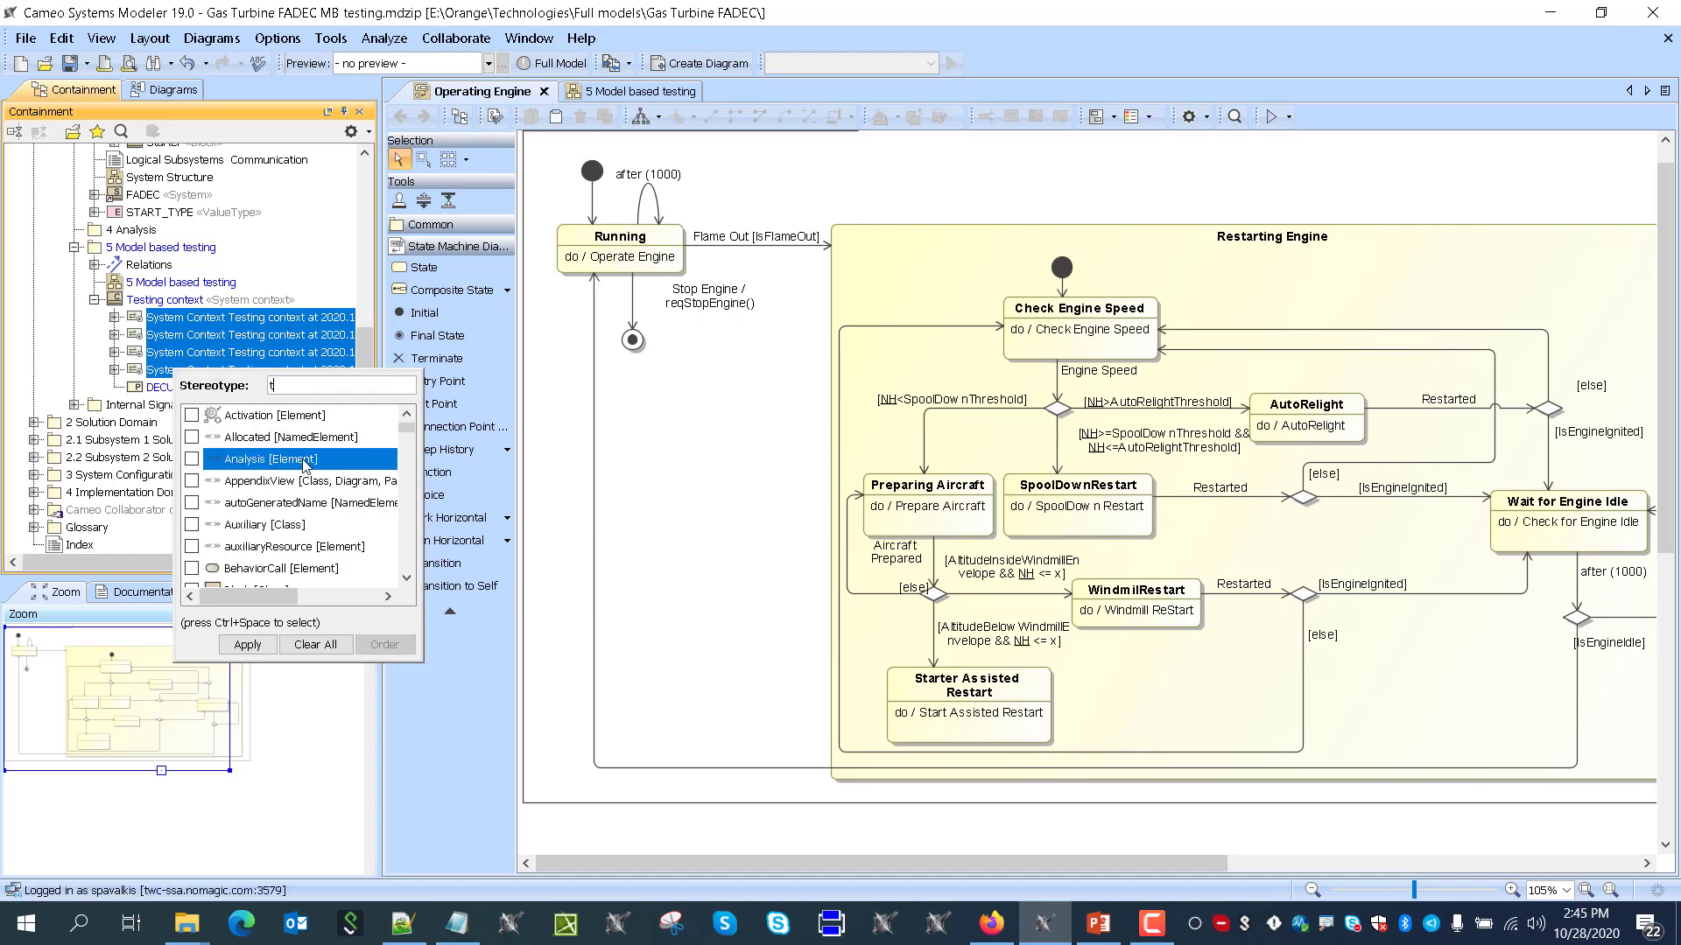
left_click(248, 646)
Open the 14.40 test case's sequence diagram and shrink its frame to fit around the DECU and User lifelines
left_click(113, 317)
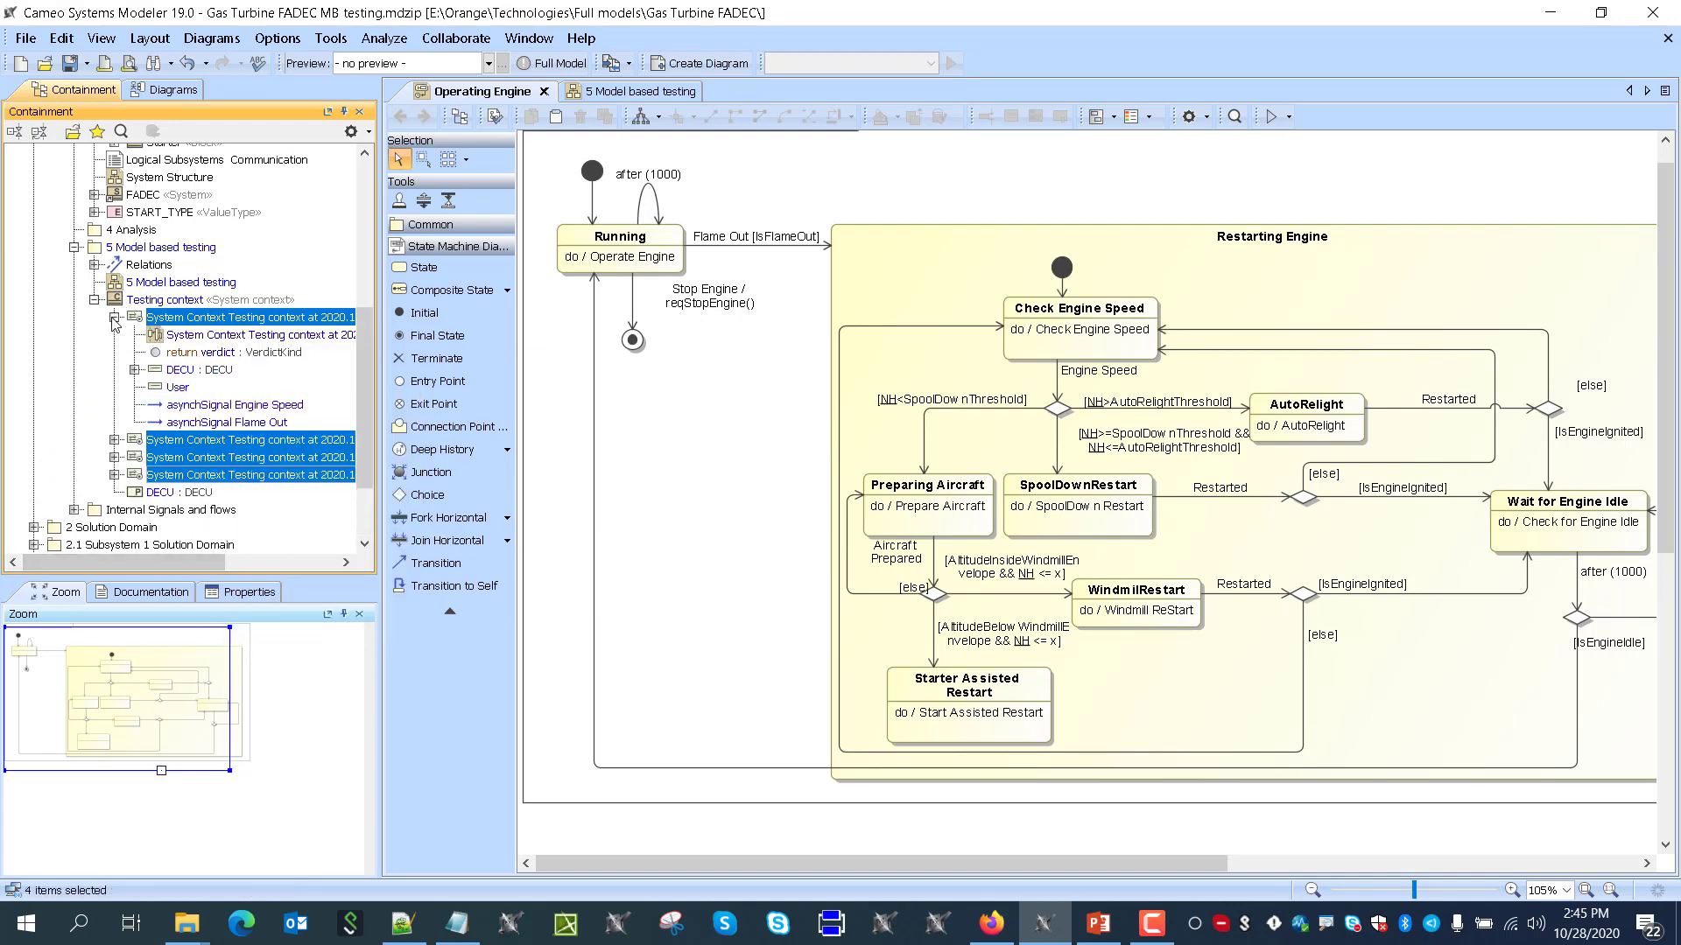
double_click(202, 336)
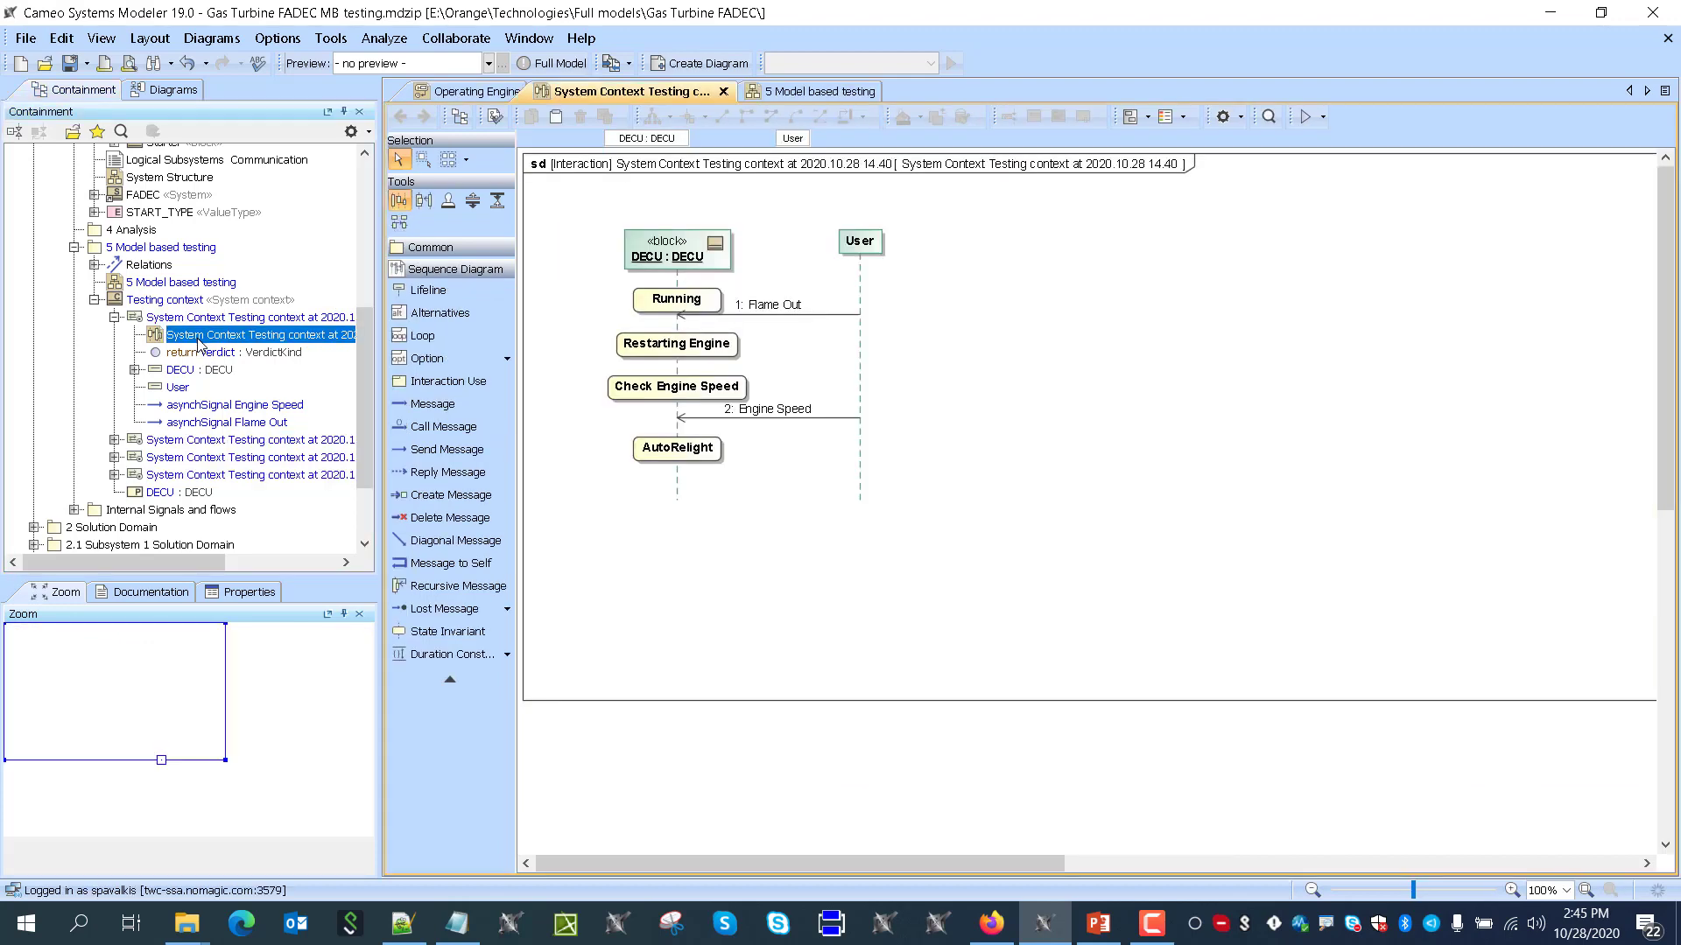
left_click(1107, 701)
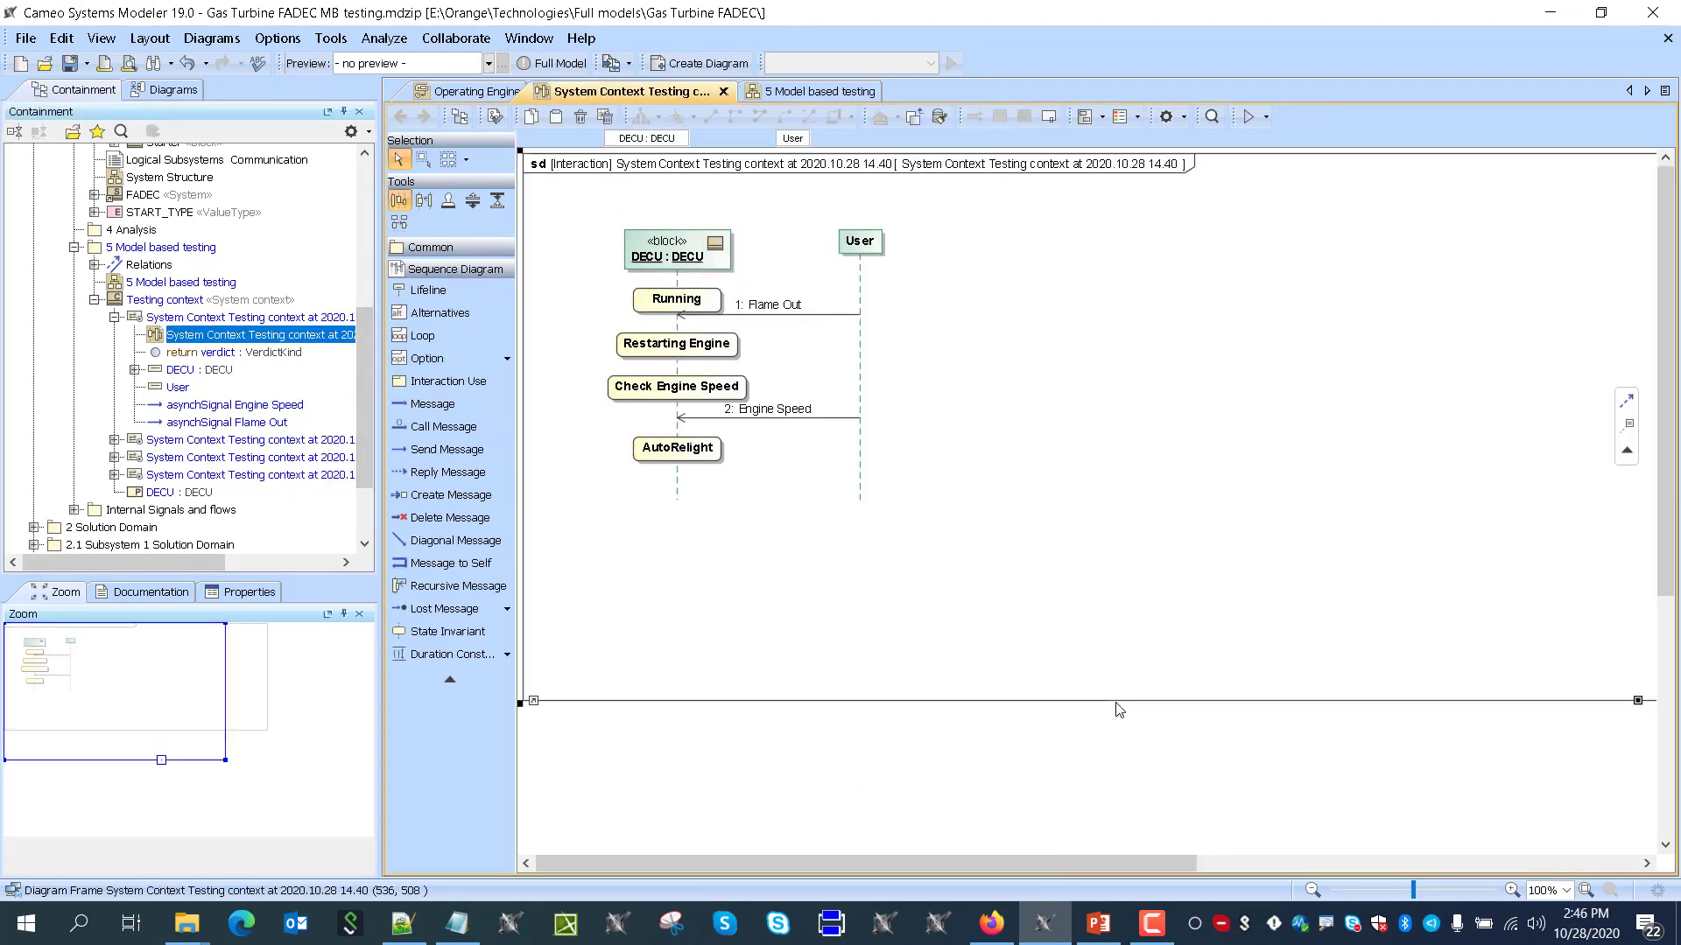
left_click_drag(1637, 701, 1266, 525)
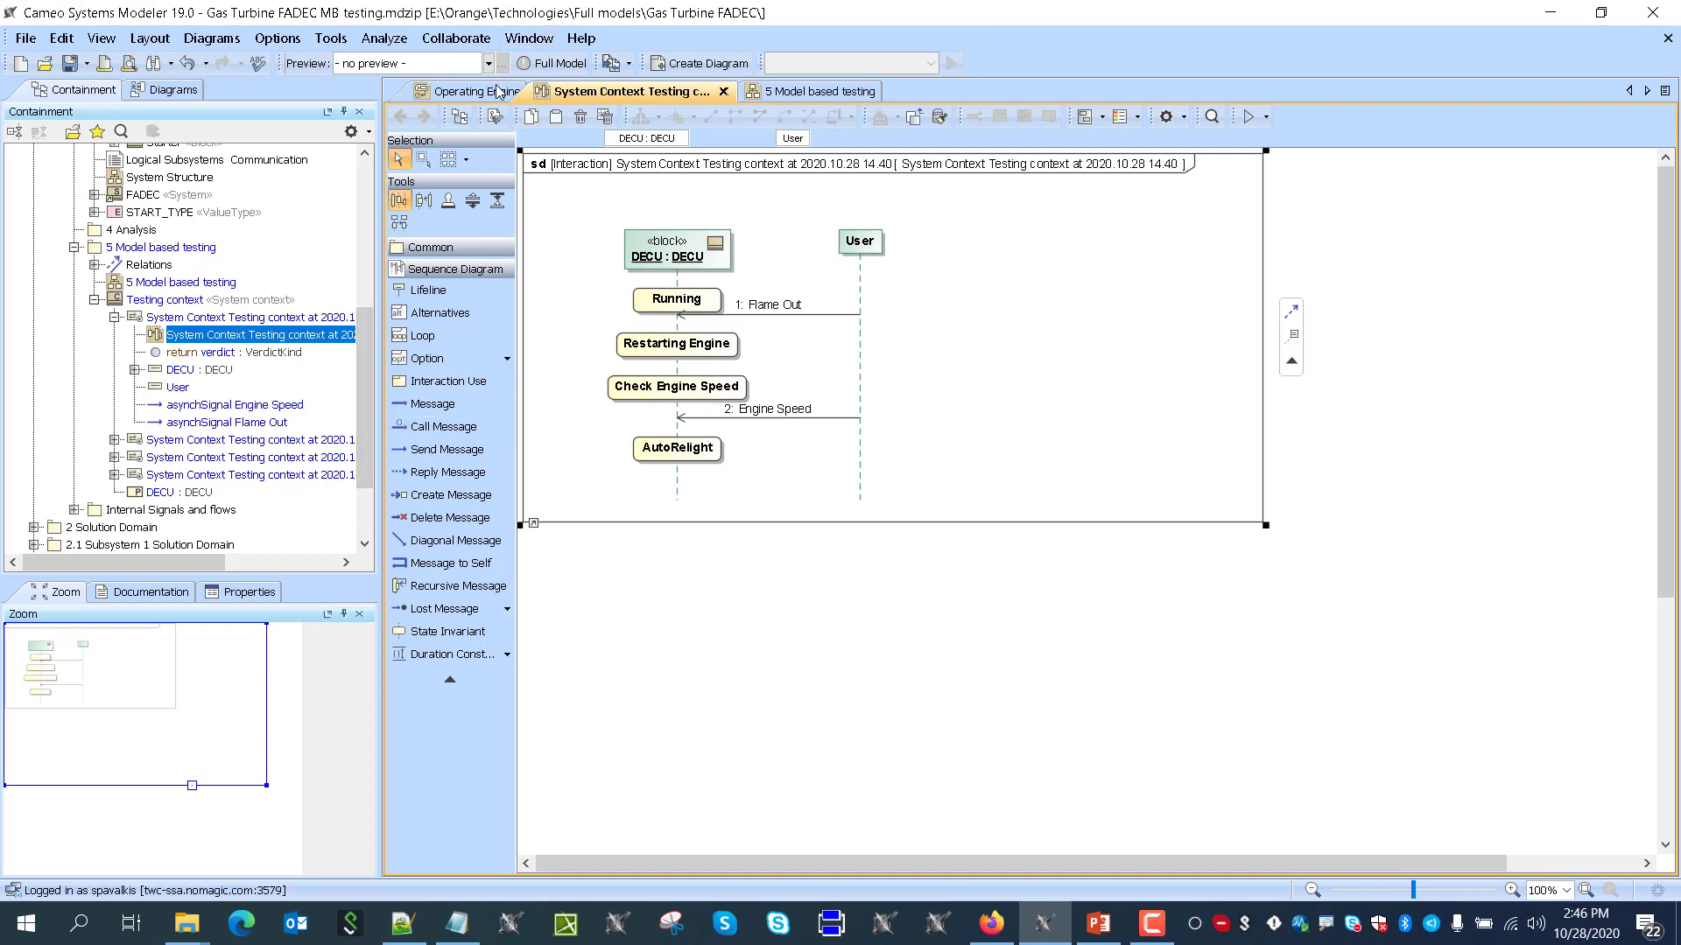
Rename the 14.40 test case as Test AutoRelight, copying the AutoRelight state's name from the Operating Engine state machine
left_click(115, 317)
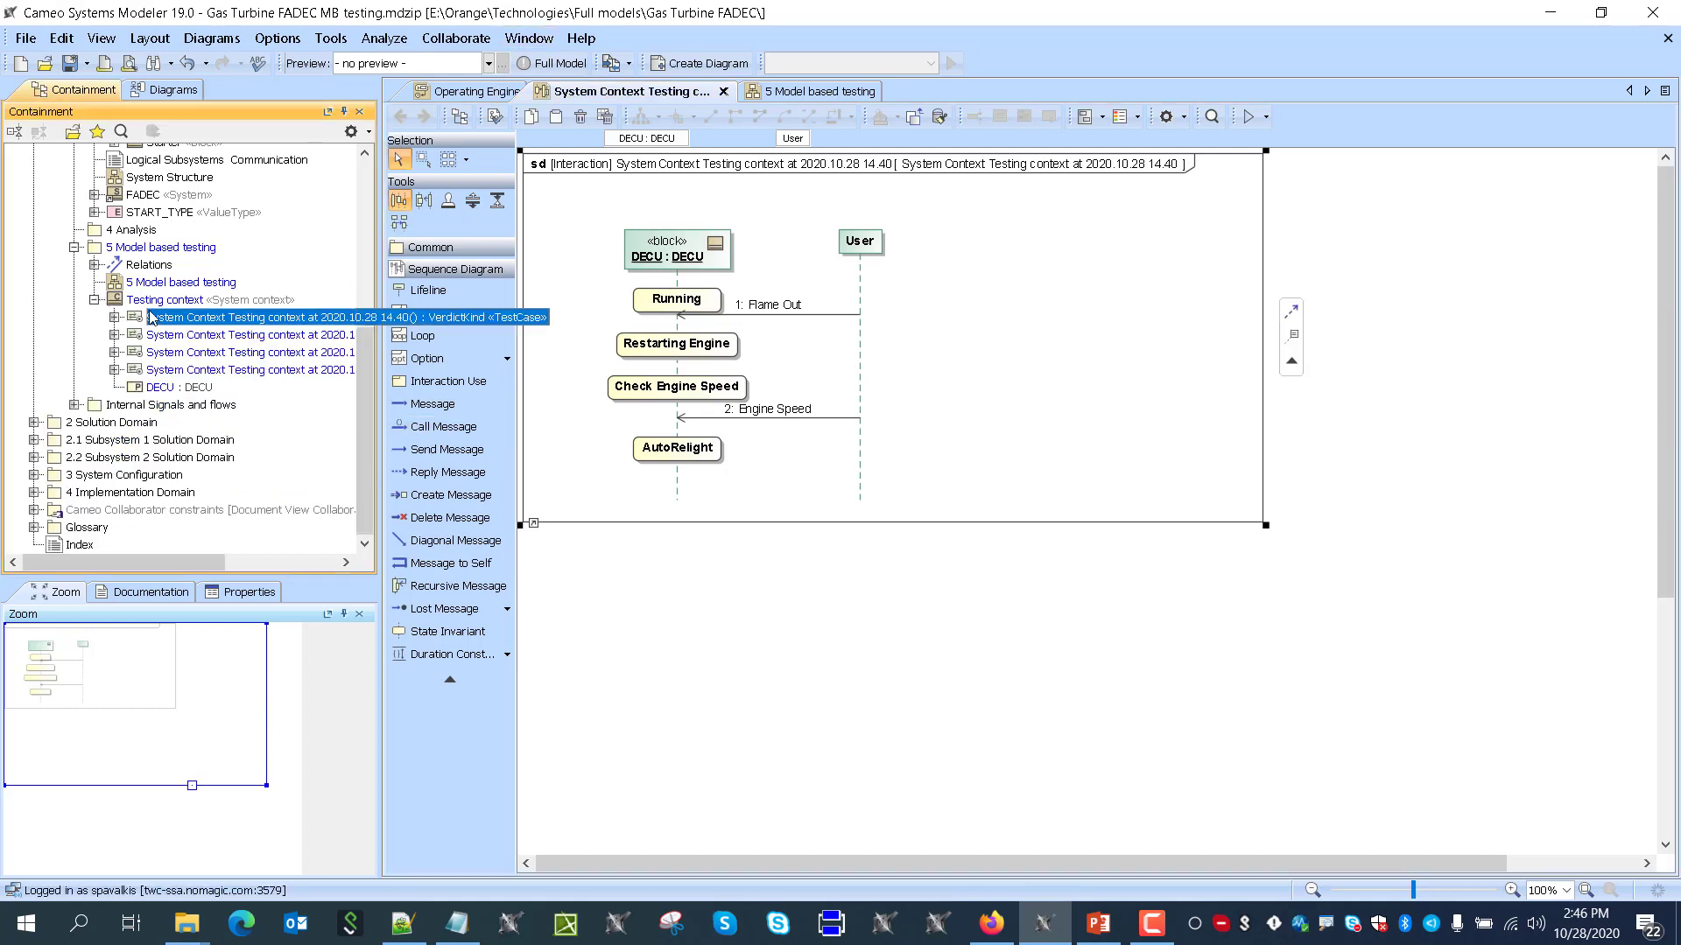
left_click(172, 338)
left_click(177, 318)
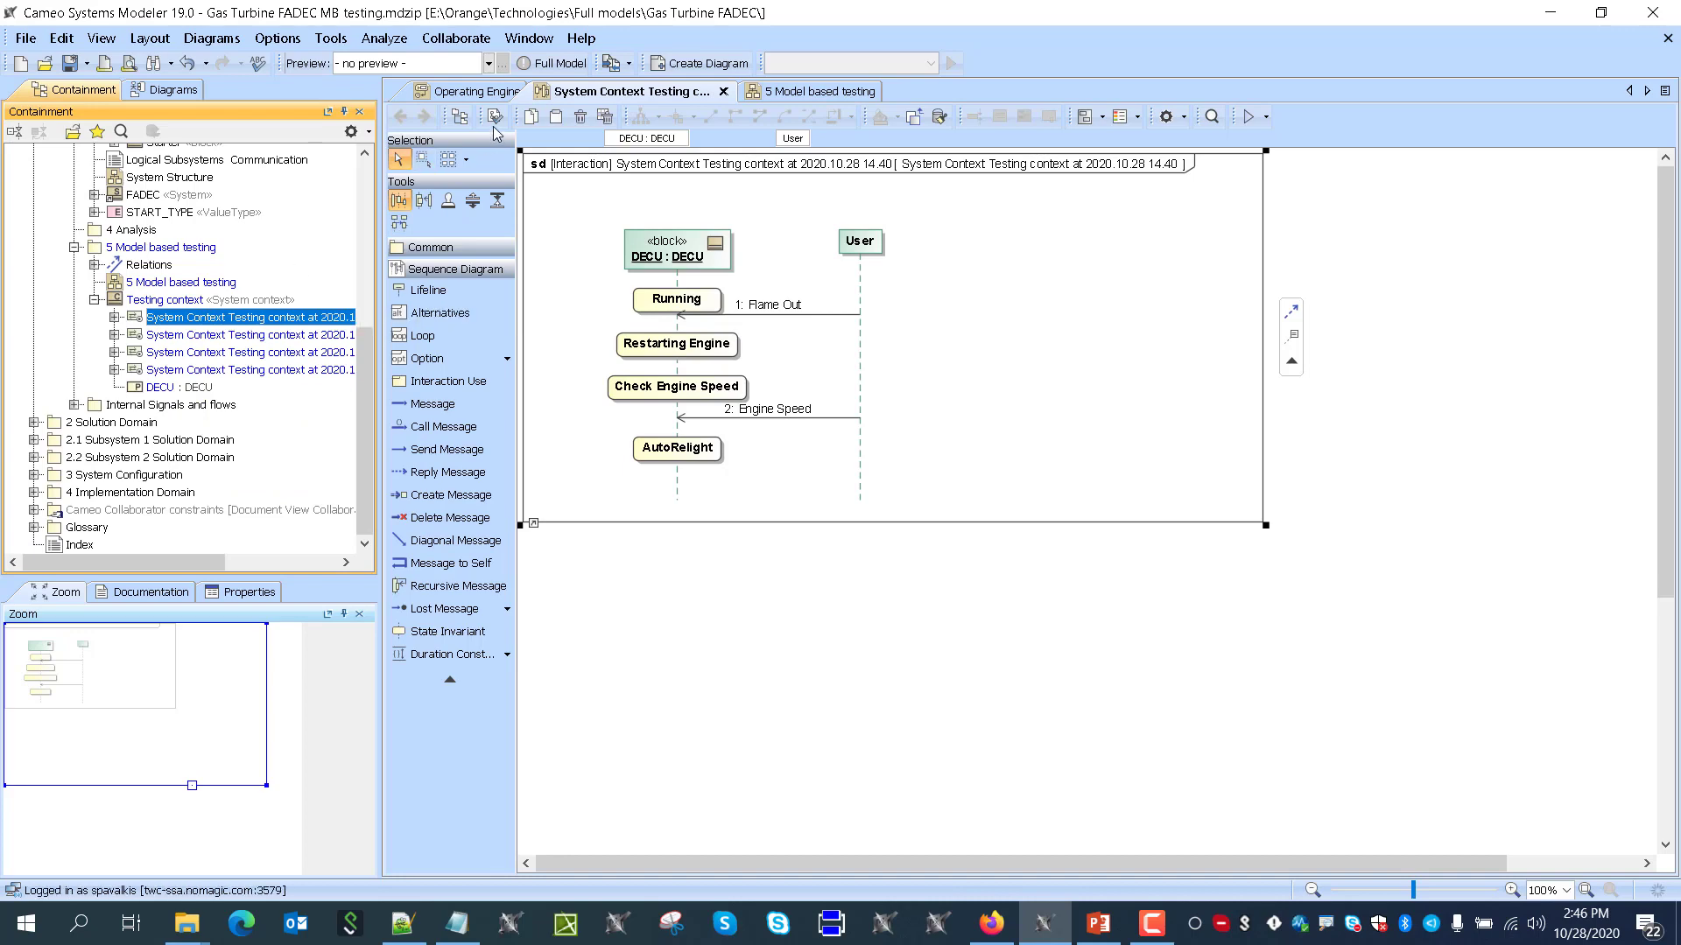
left_click(470, 95)
left_click(177, 321)
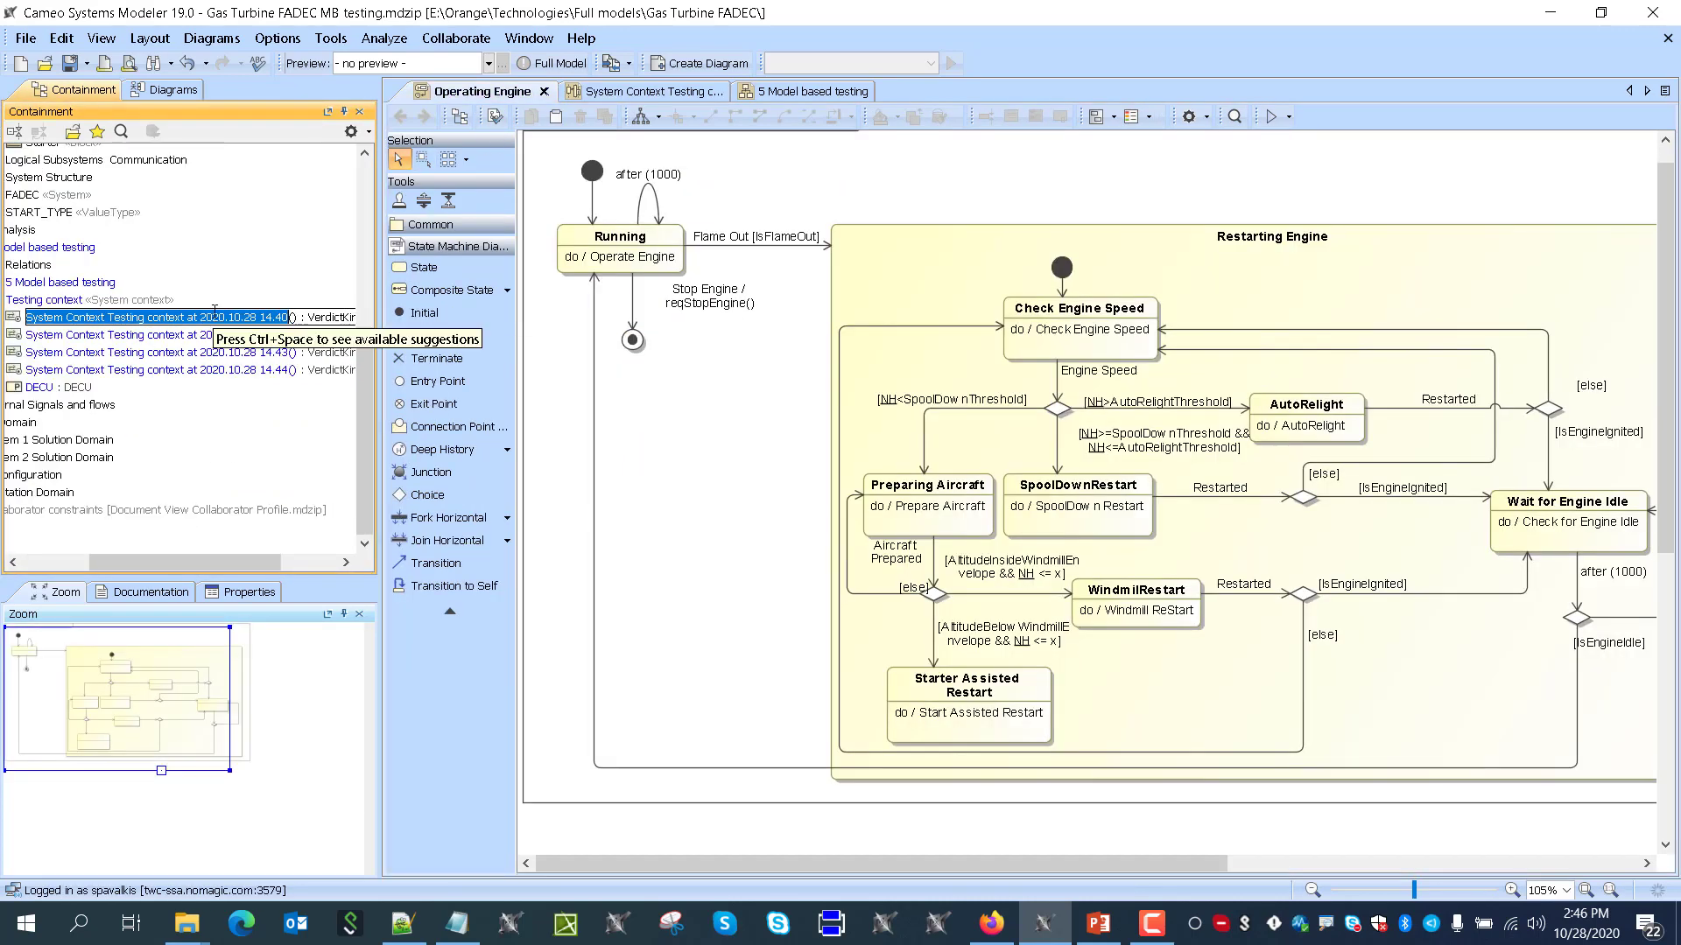
type("Test () : VerdictKind")
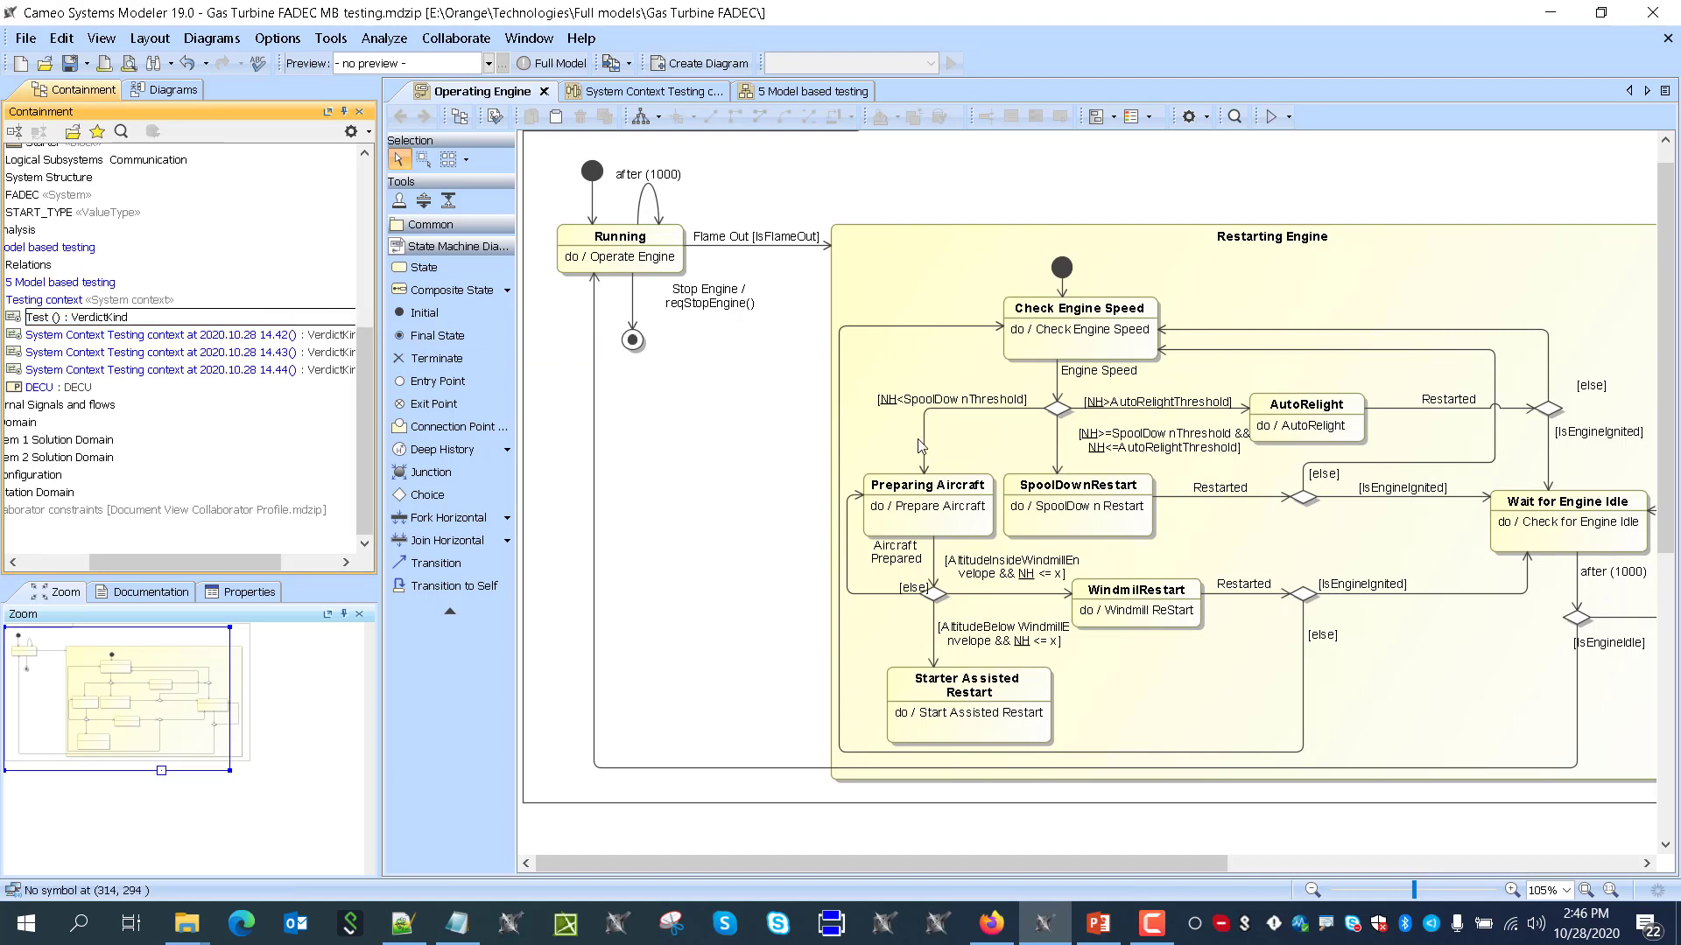
left_click(1299, 407)
key("ctrl+c")
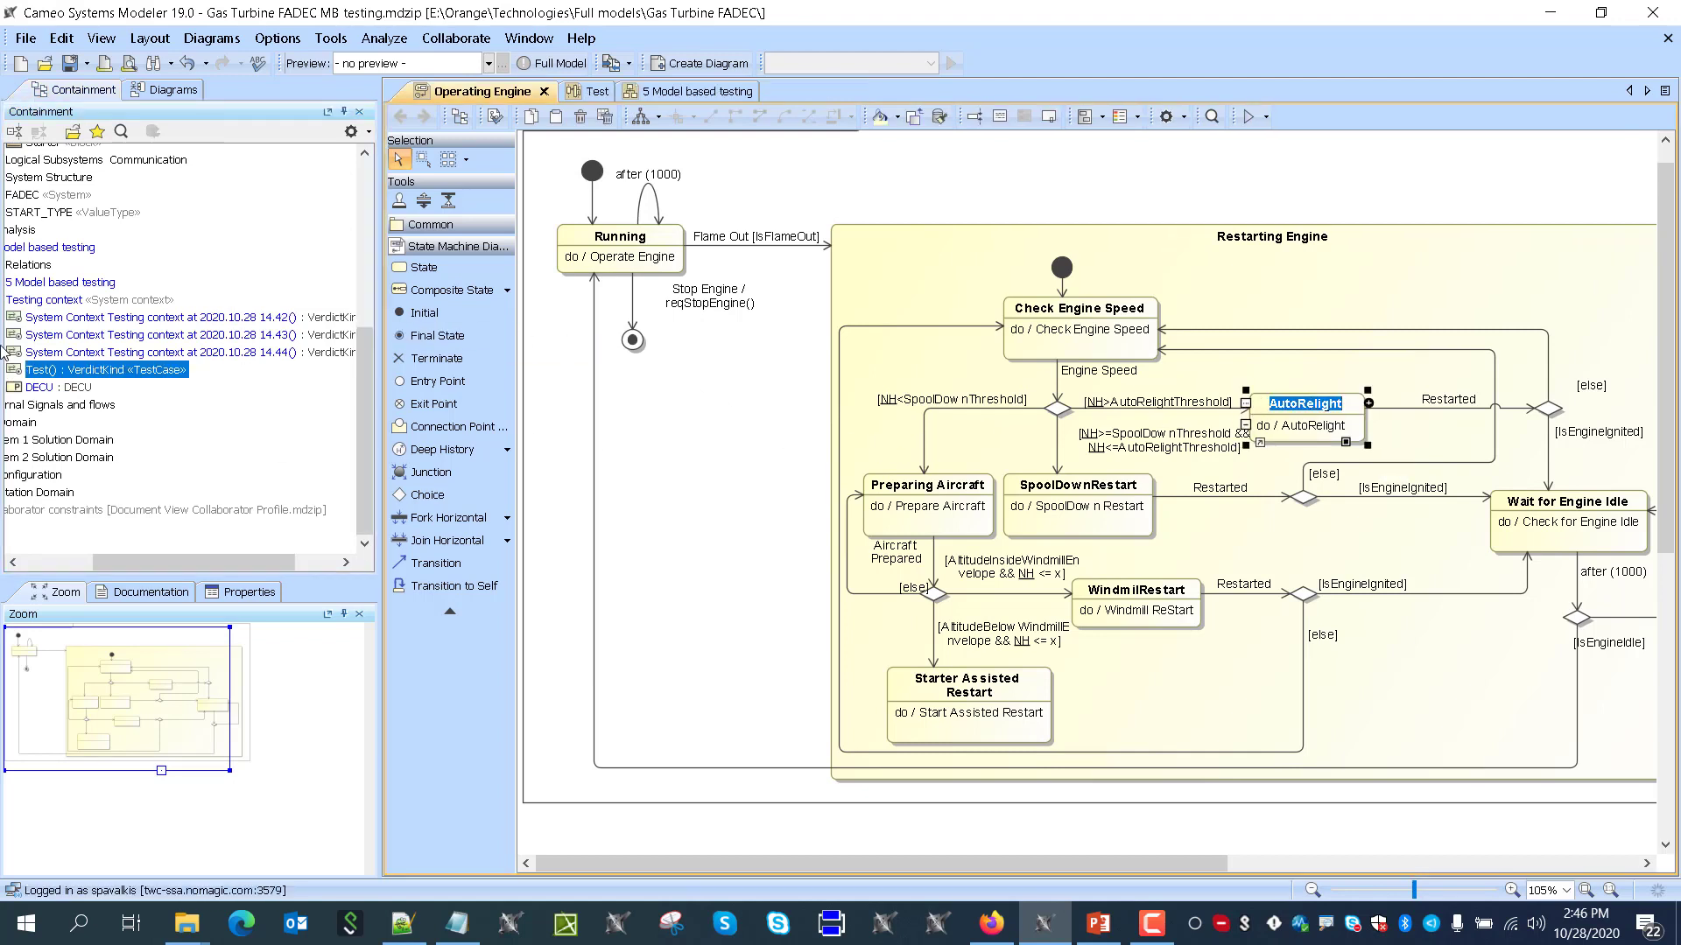
left_click(43, 376)
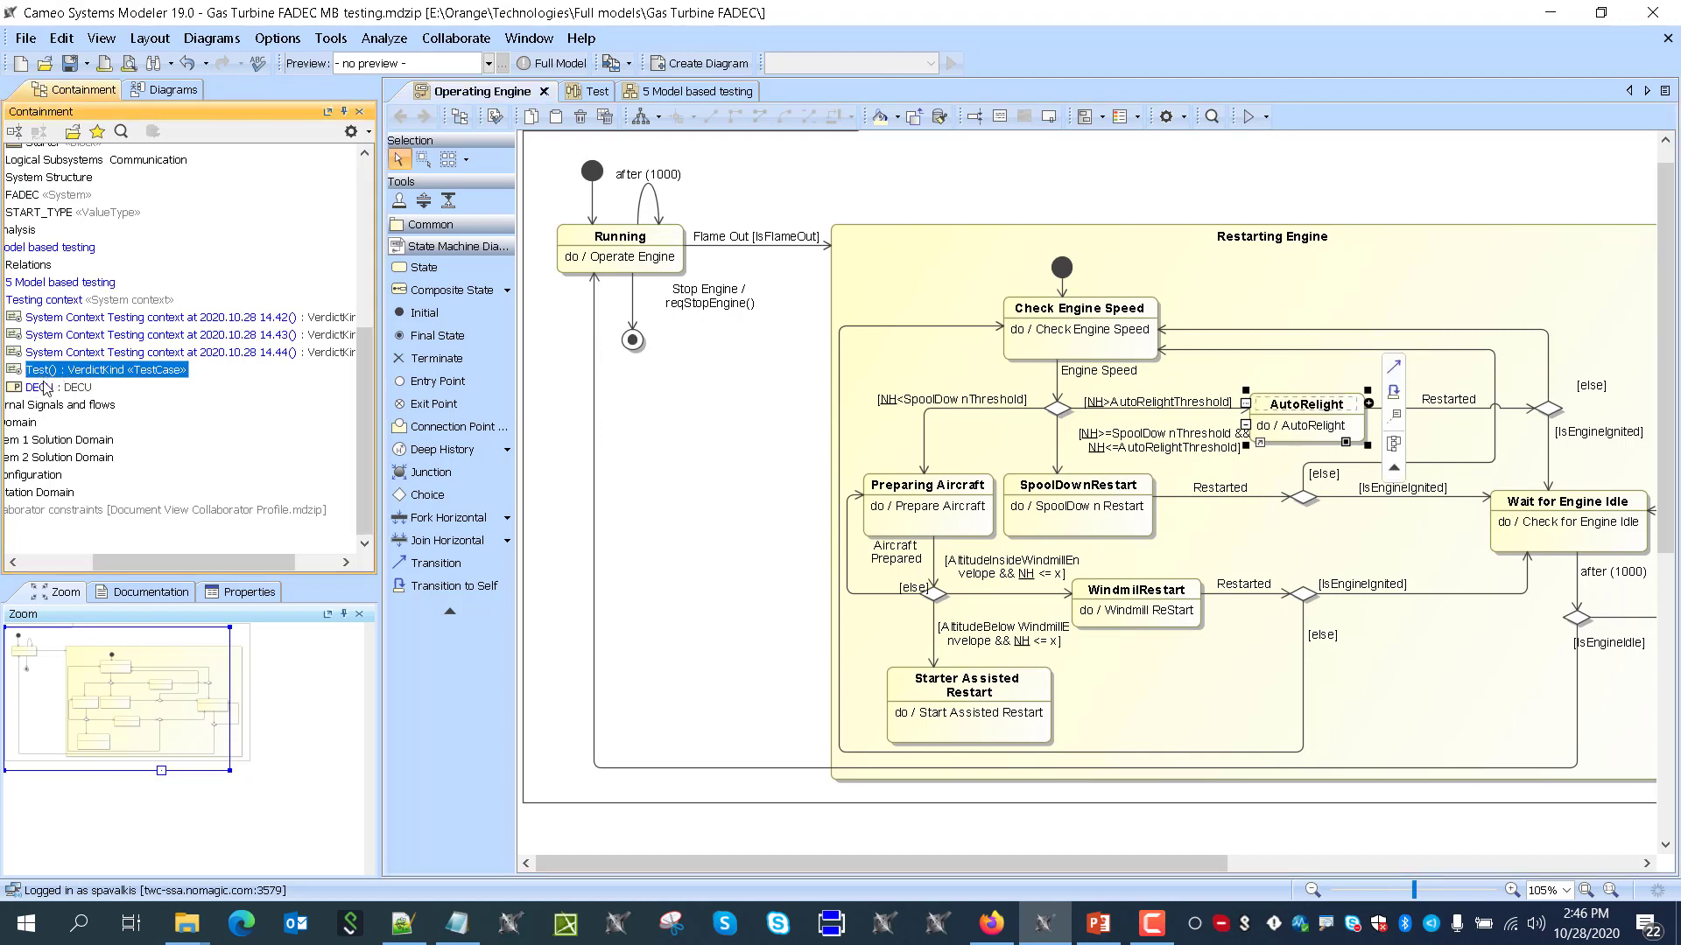
left_click(52, 372)
key("ctrl+v")
Rename the 14.42 test case as Test SpoolDownRestart, taking the name from the SpoolDownRestart state
left_click(193, 342)
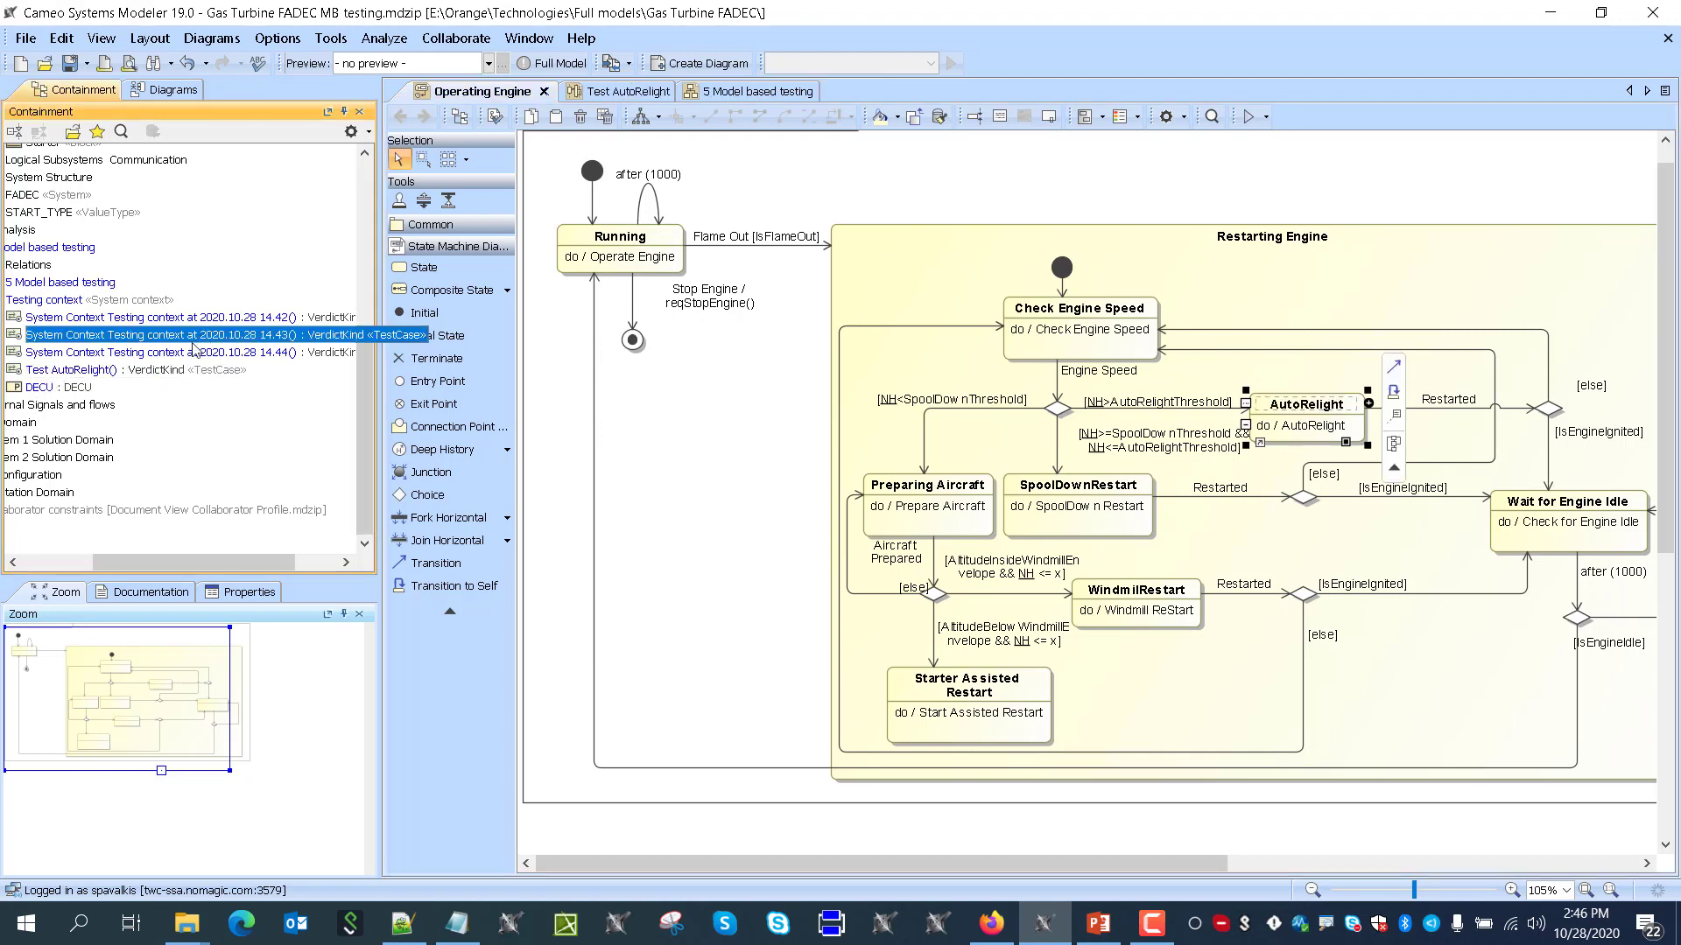
left_click(150, 318)
left_click(1050, 491)
left_click(1049, 490)
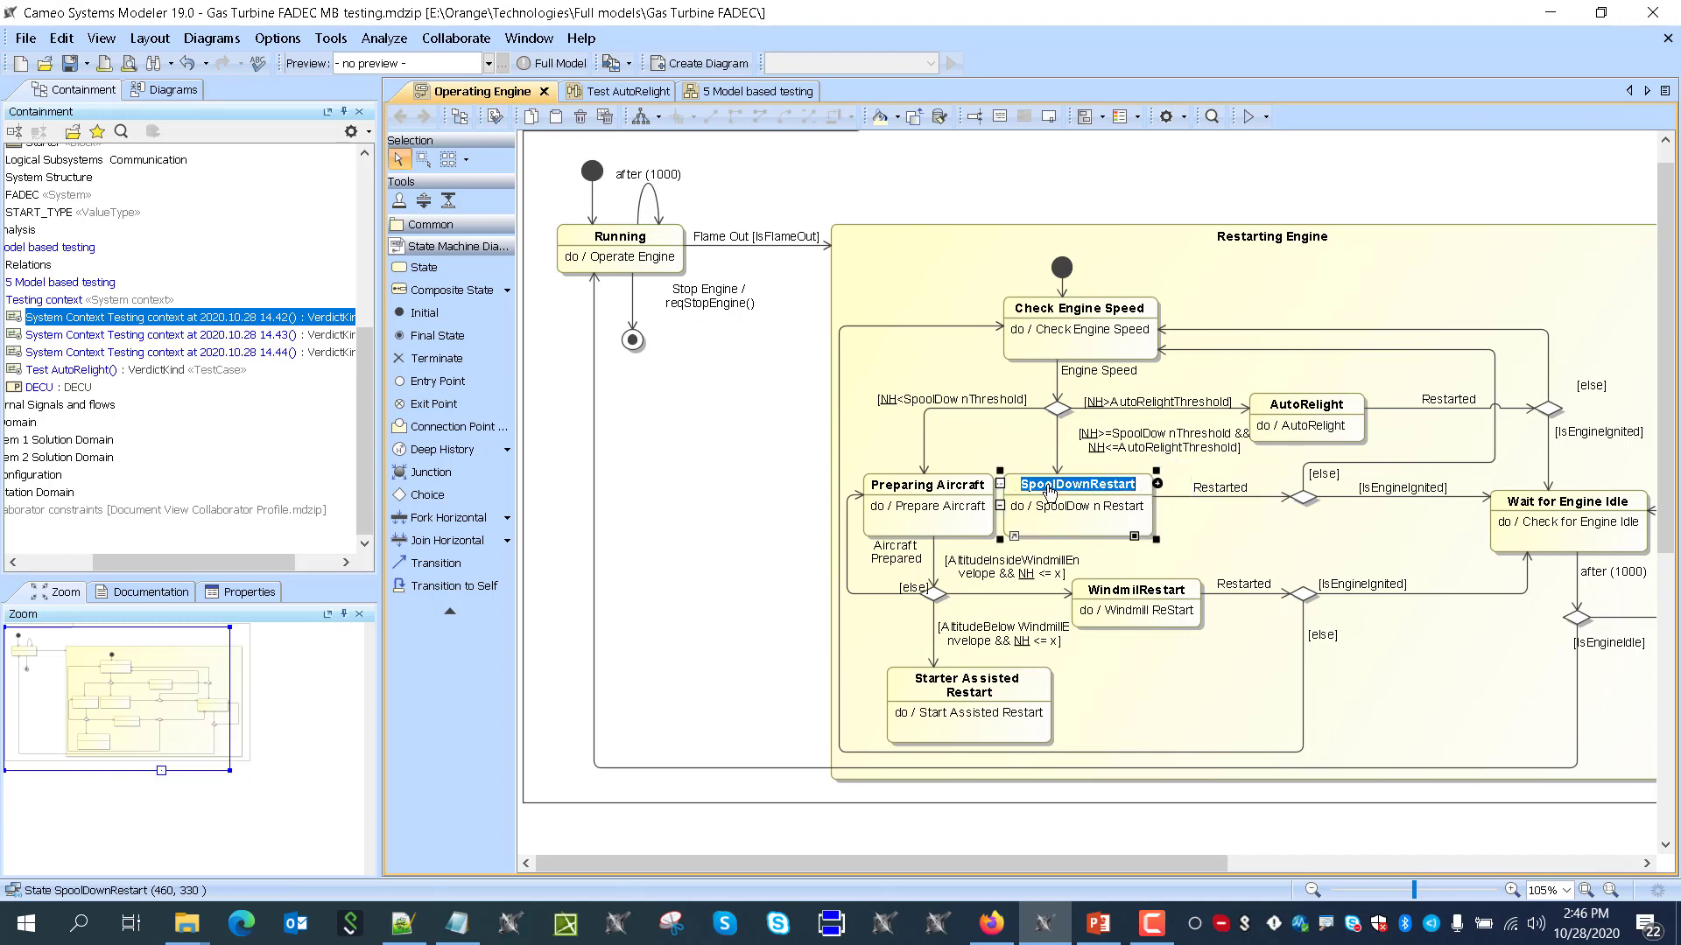
left_click(75, 320)
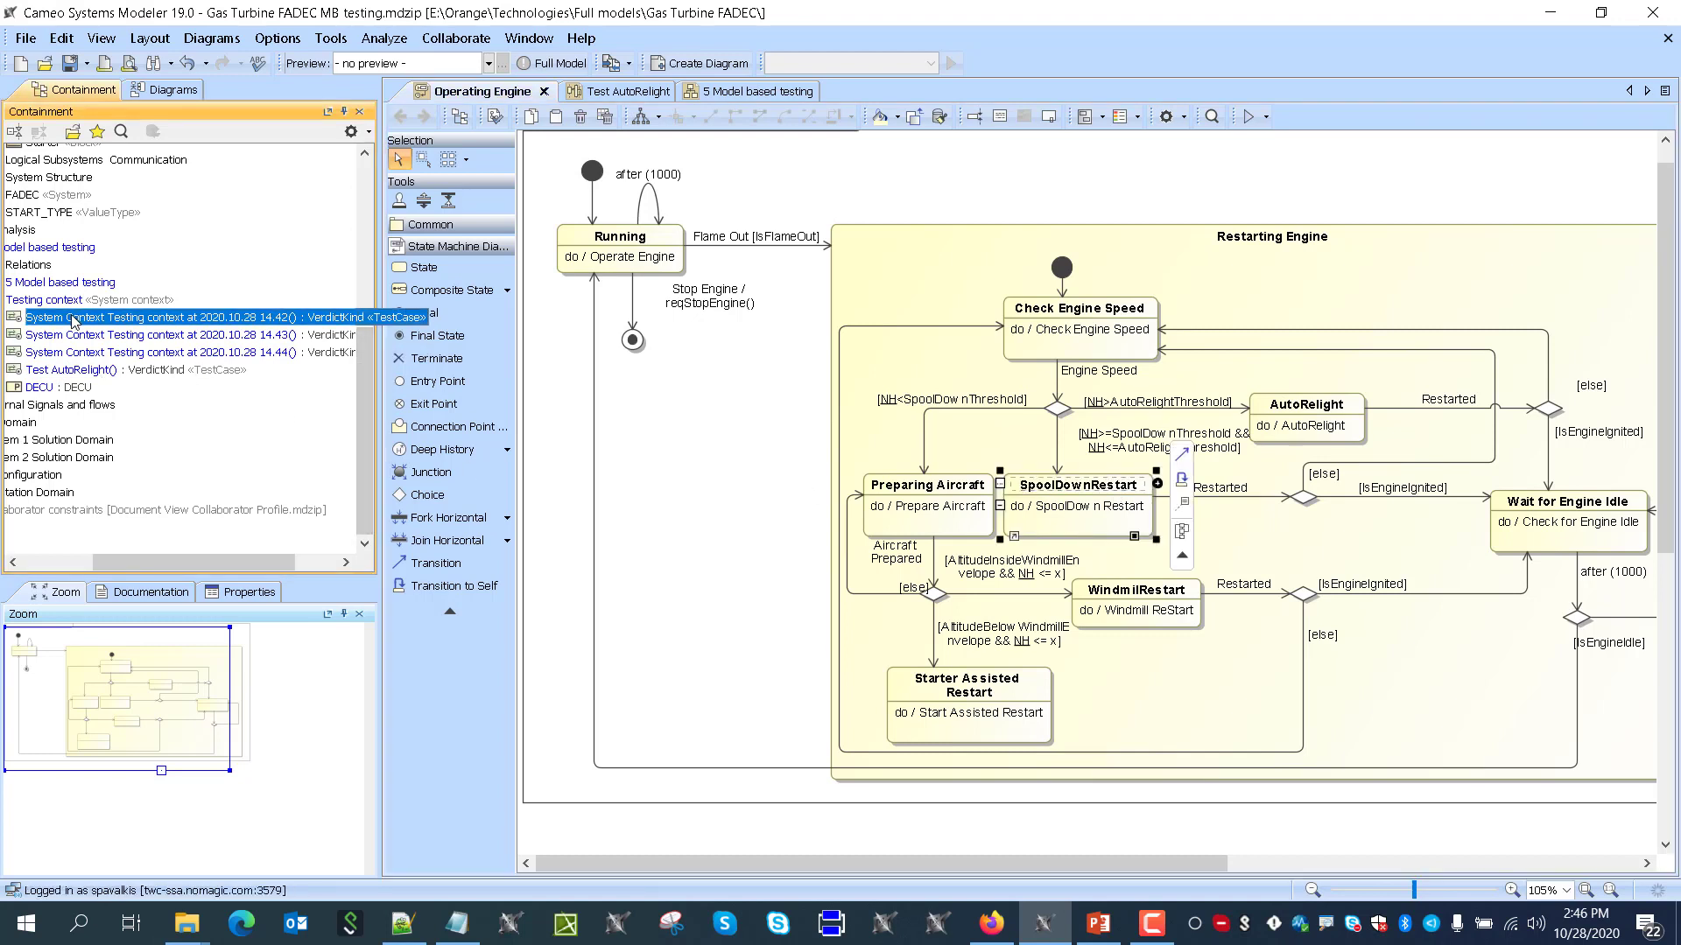
type("Test SpoolDownRestart() : VerdictKind")
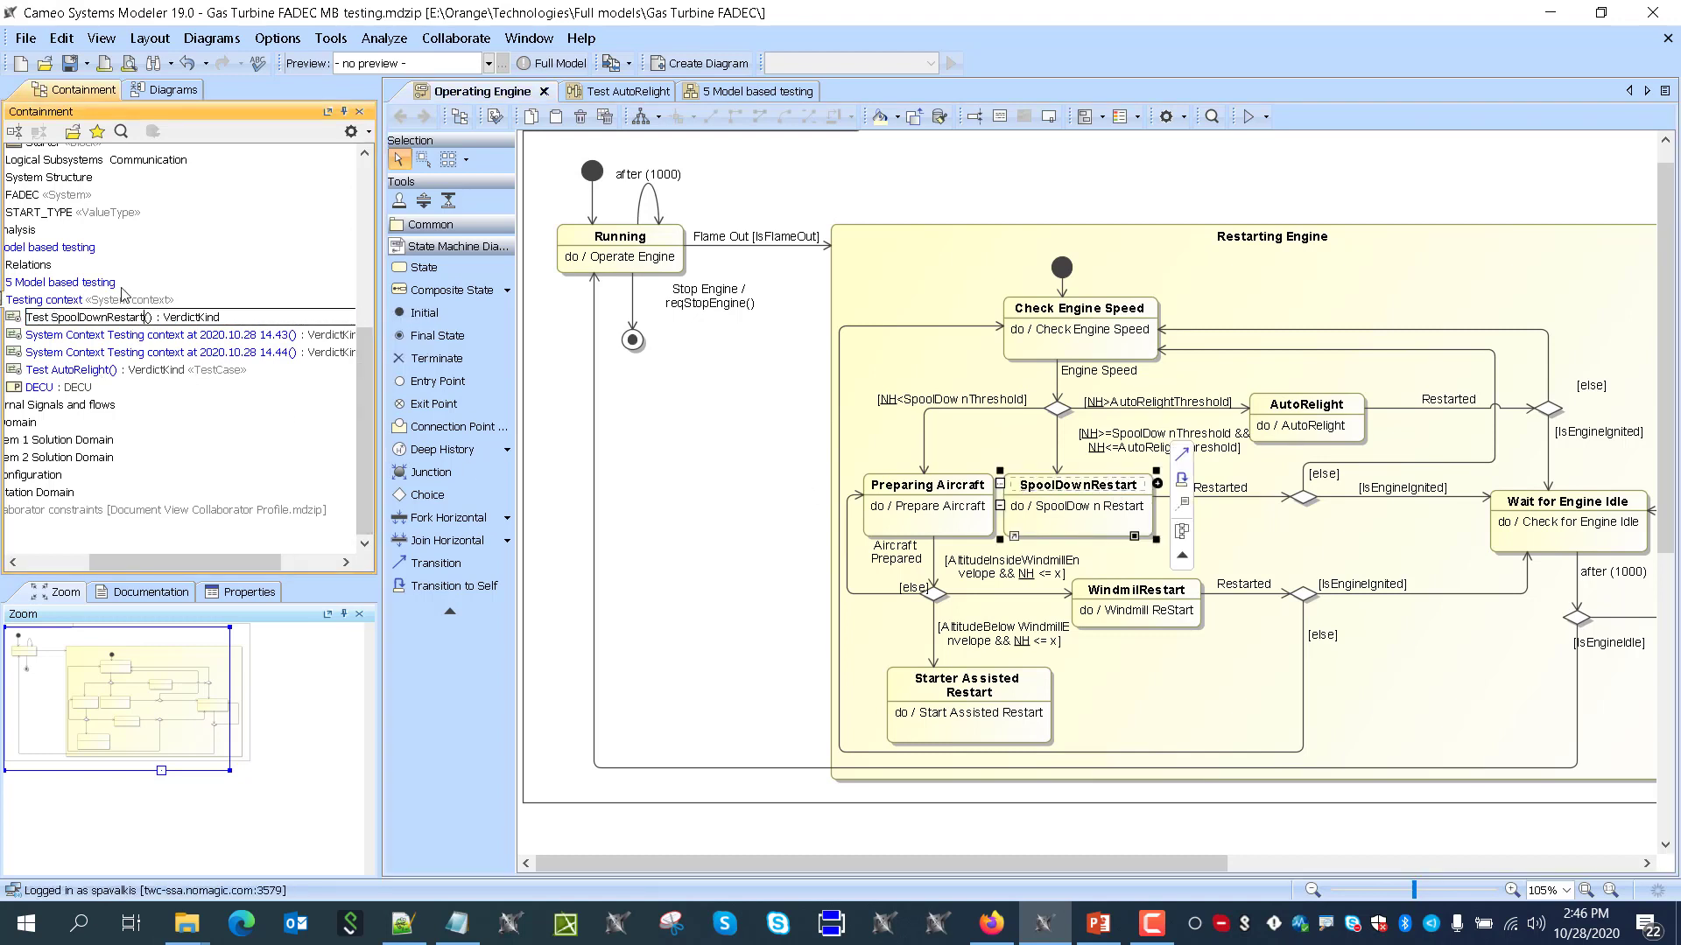
key("Return")
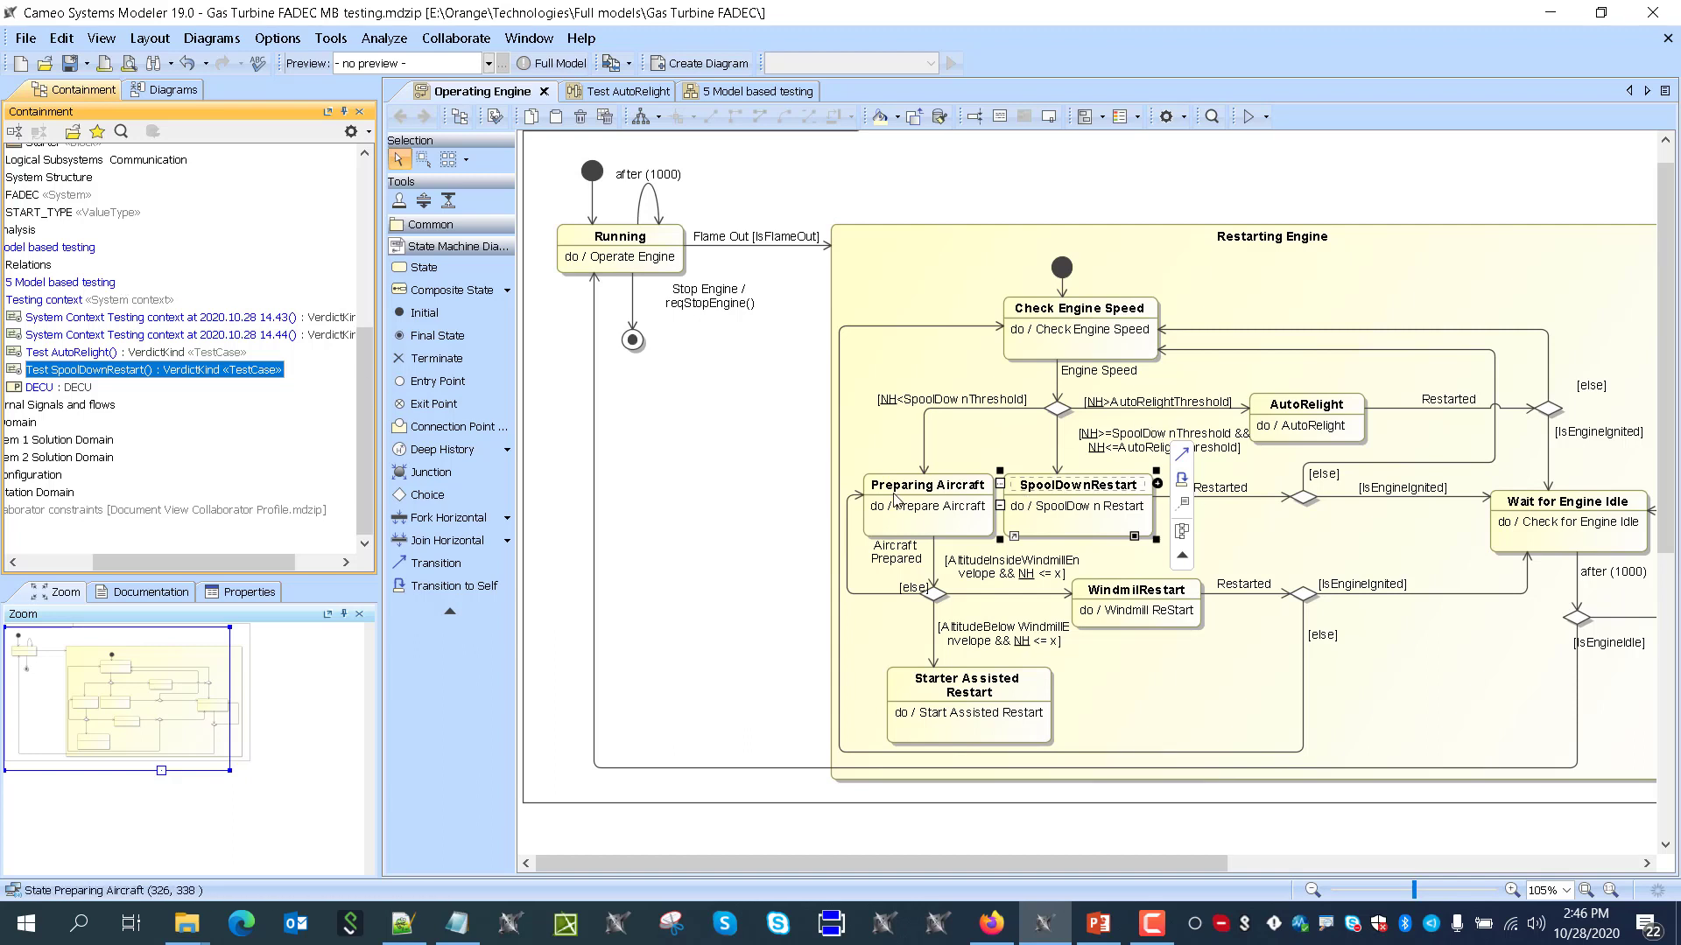
Rename the 14.43 test case as Test WindmilRestart, copying the name of the WindmilRestart state in the Operating Engine state machine
left_click(1120, 598)
left_click(1136, 588)
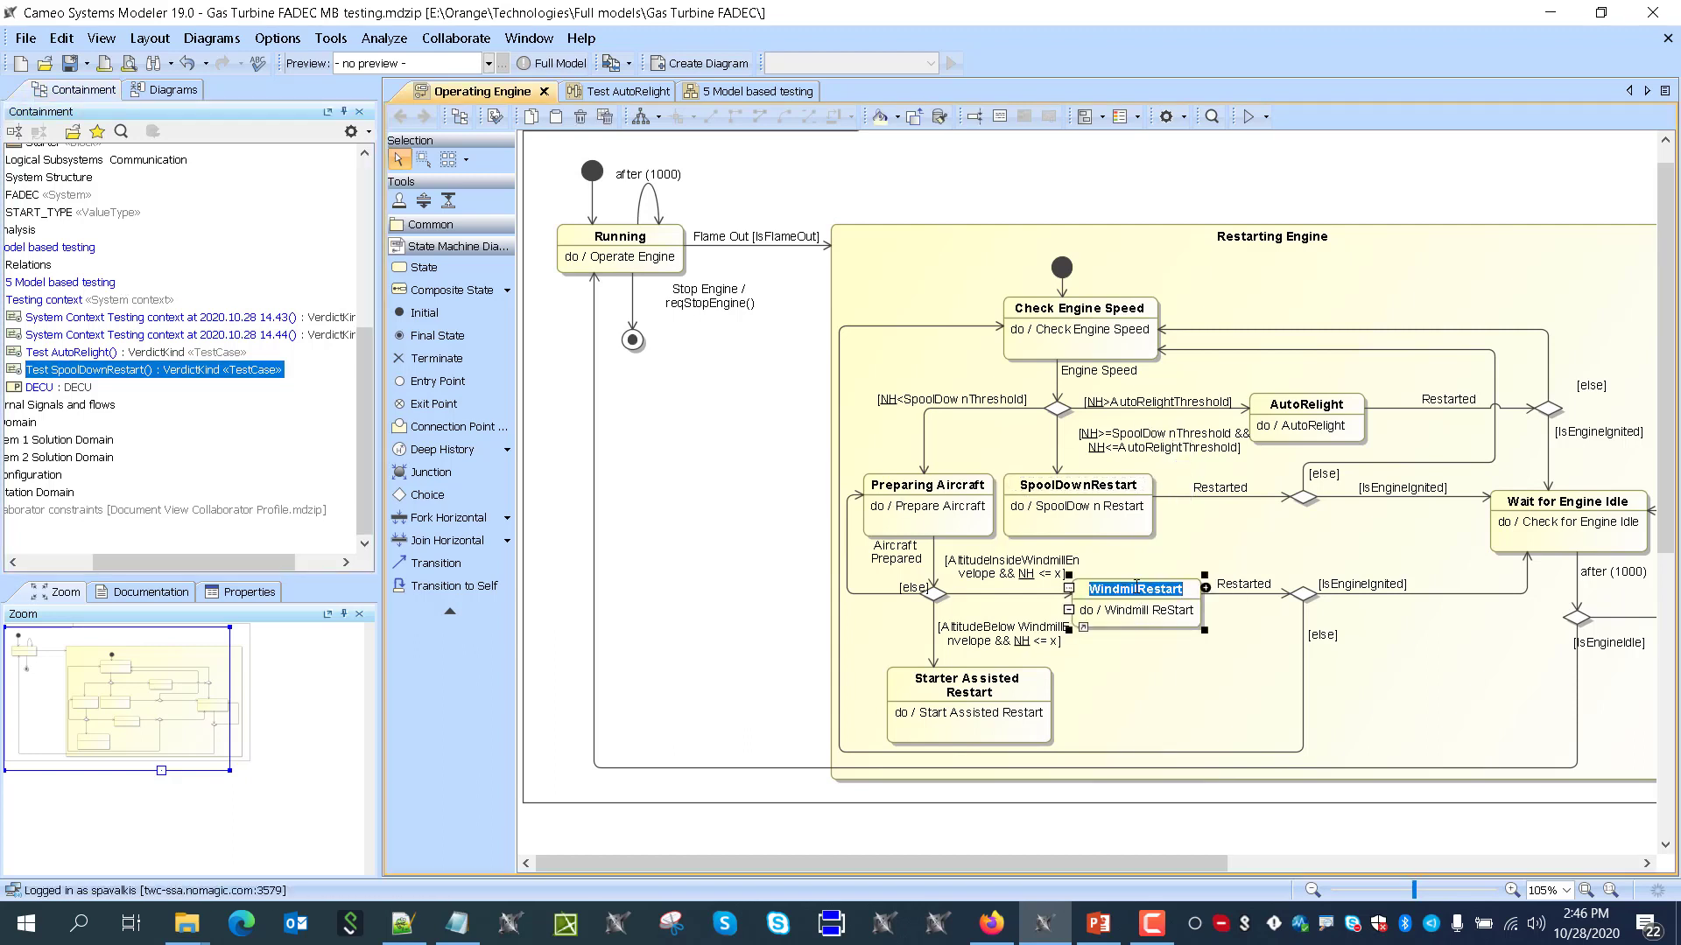
left_click(84, 319)
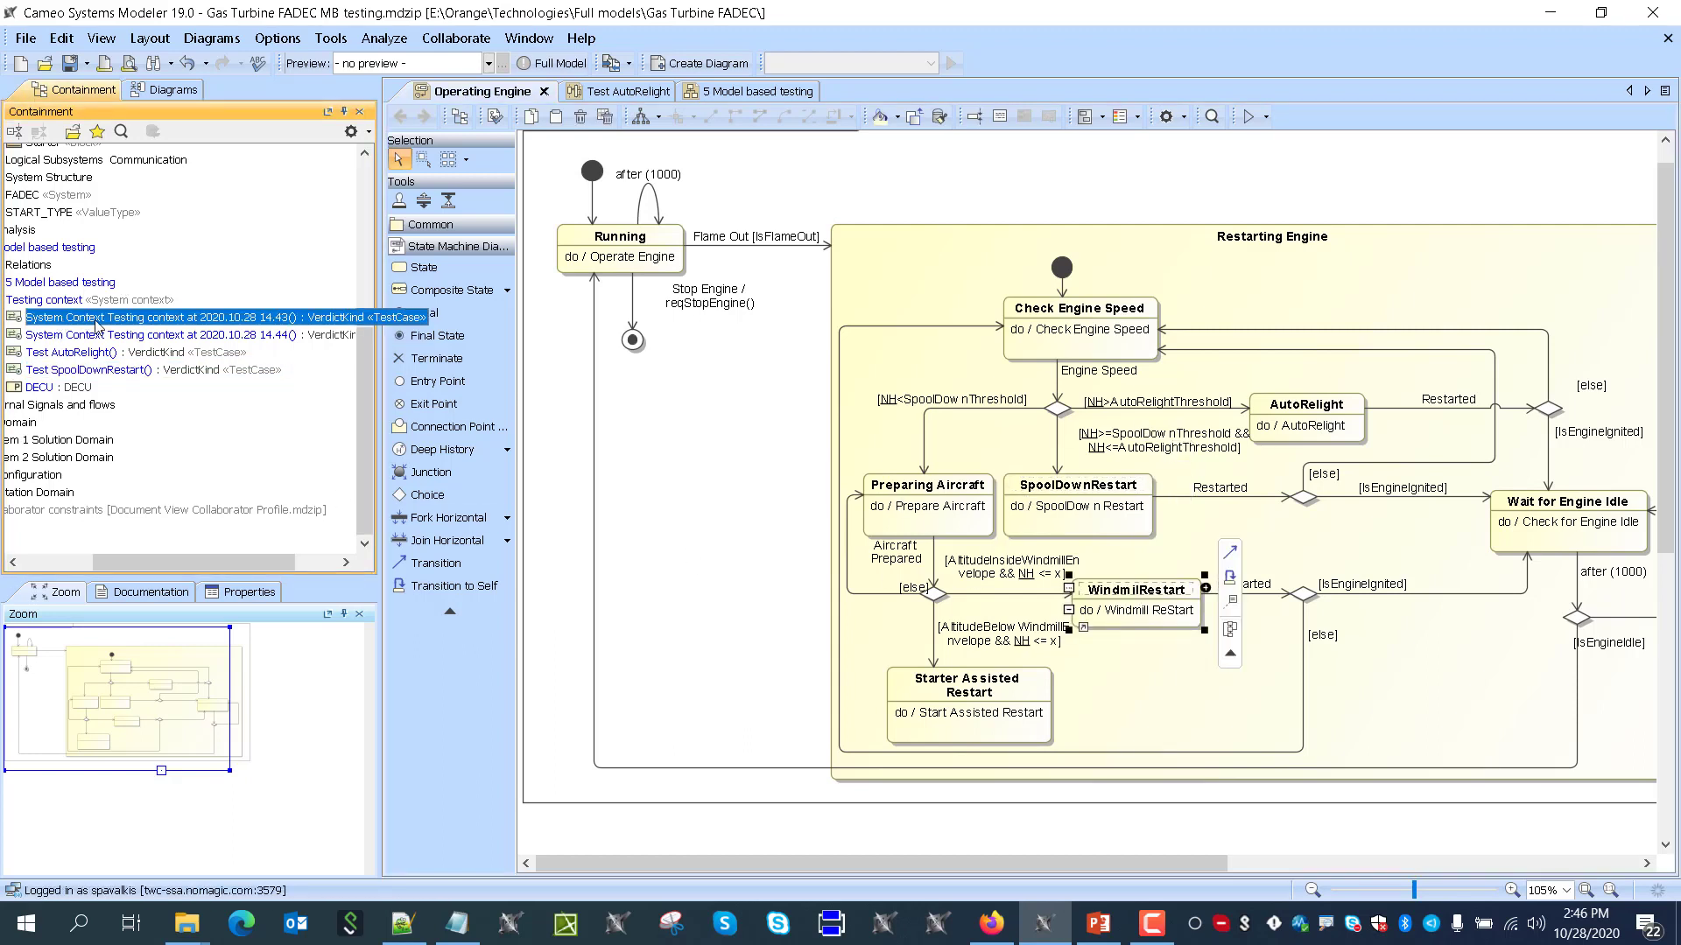
left_click(96, 321)
type("test() : VerdictKind")
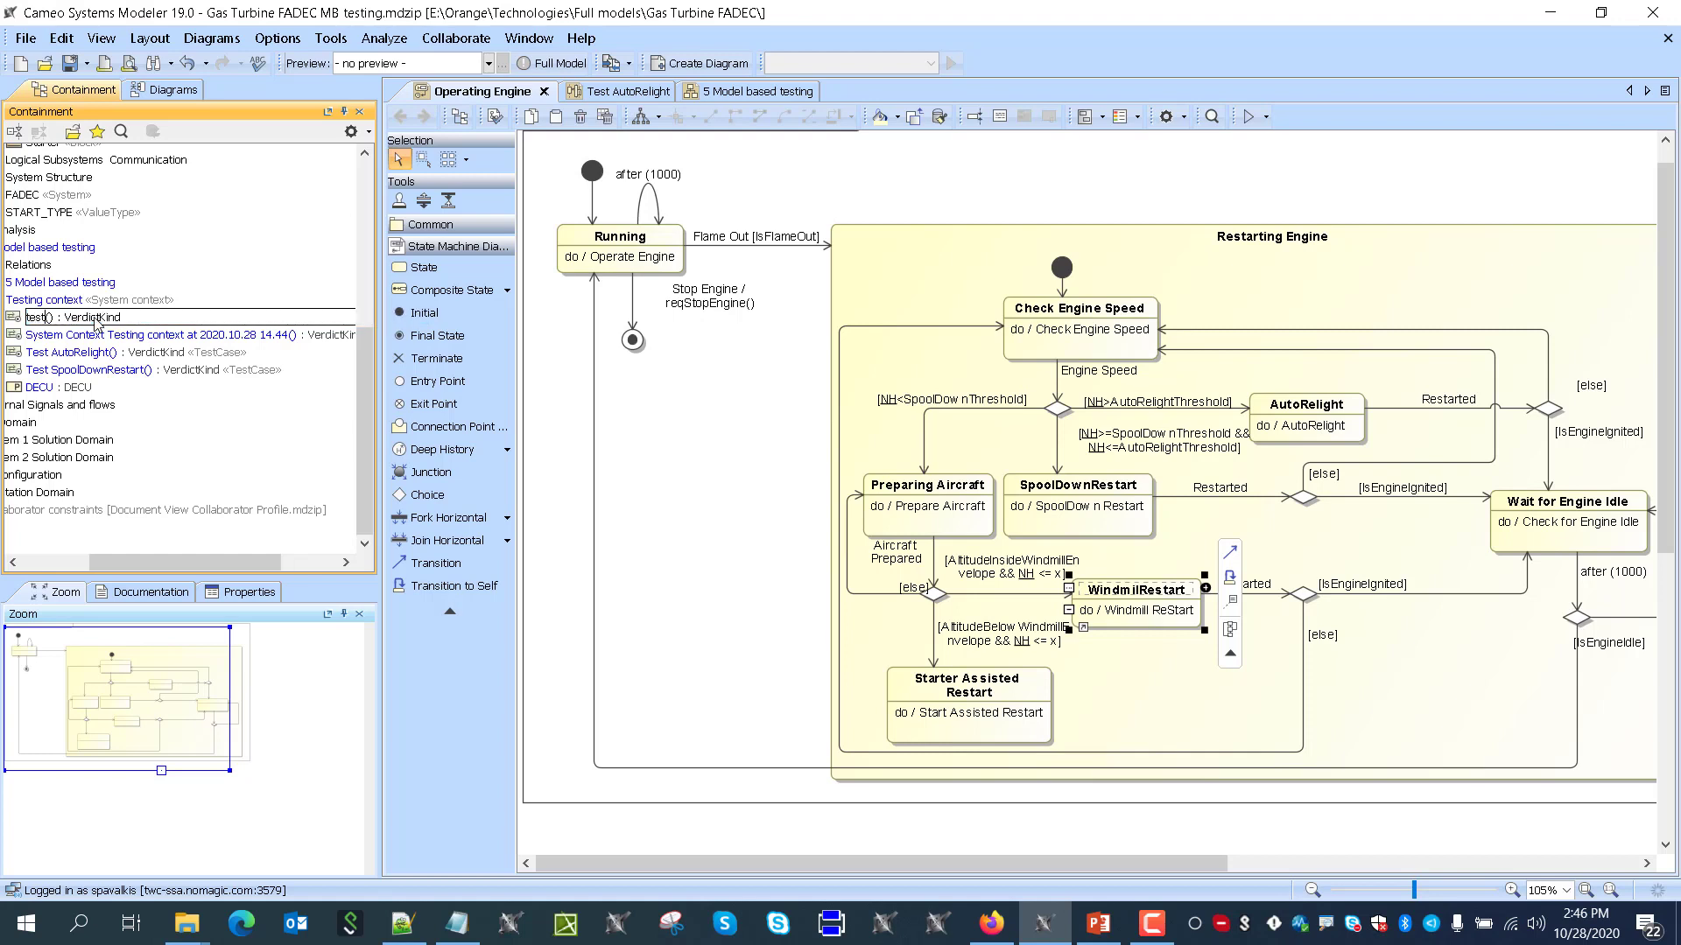
type("T")
type(" WindmillRestart")
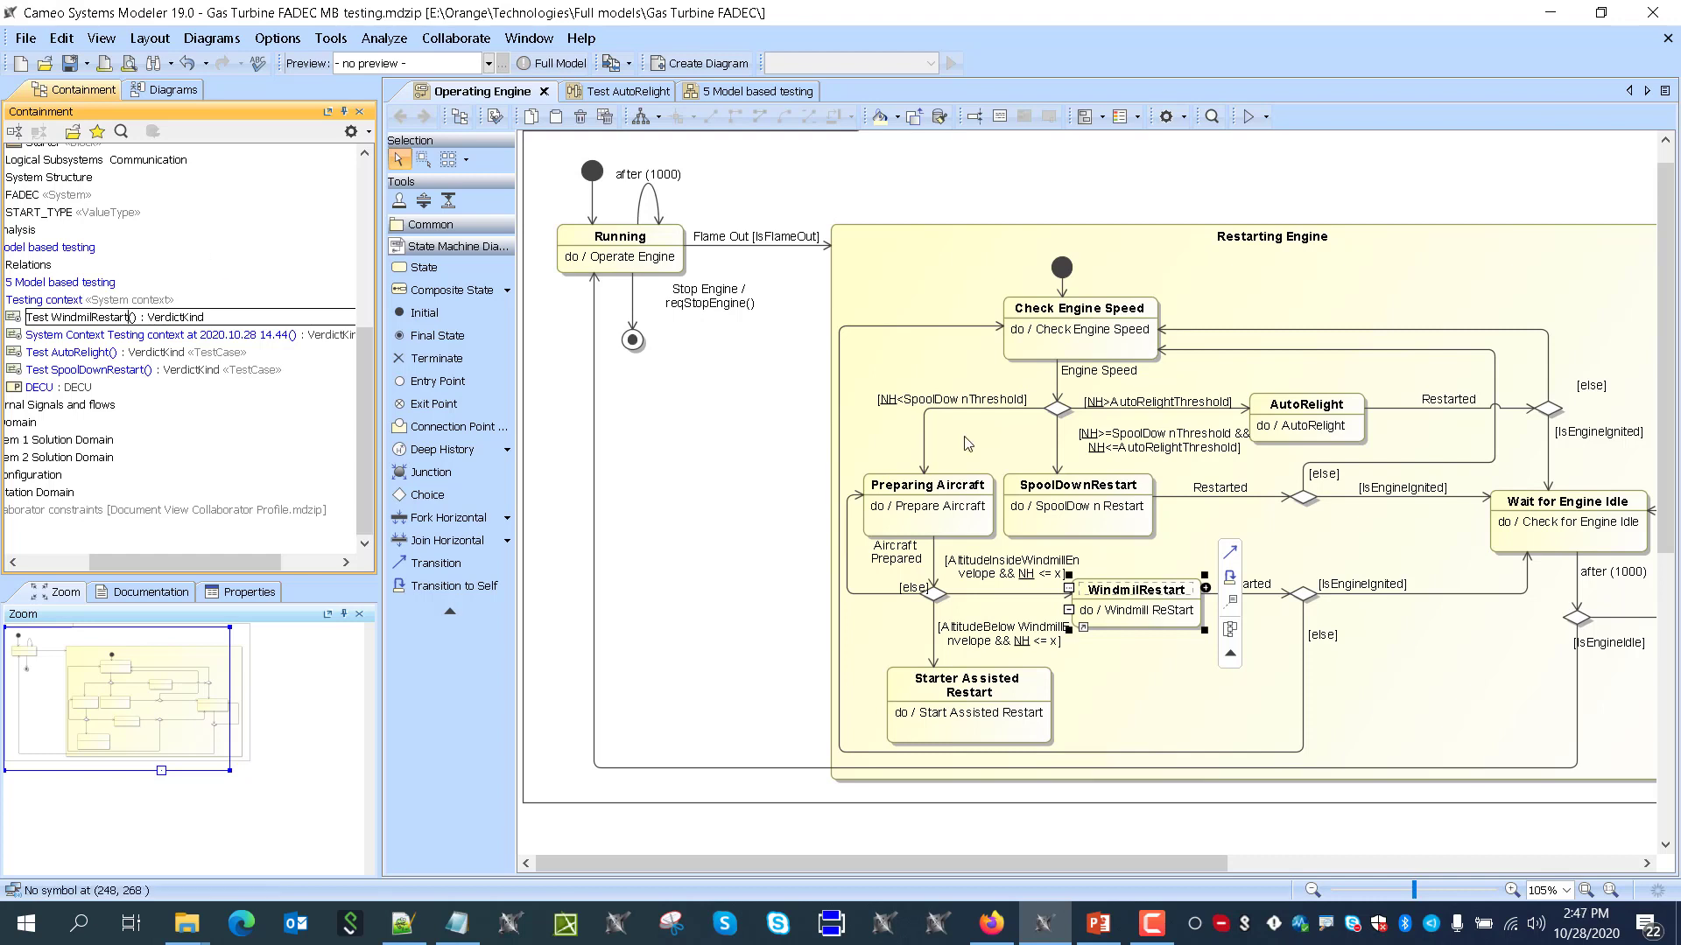
Rename the 14.44 test case as Test Assisted Restart, based on the Starter Assisted Restart state's name without the word Starter
left_click(975, 691)
left_click(974, 691)
key("ctrl+c")
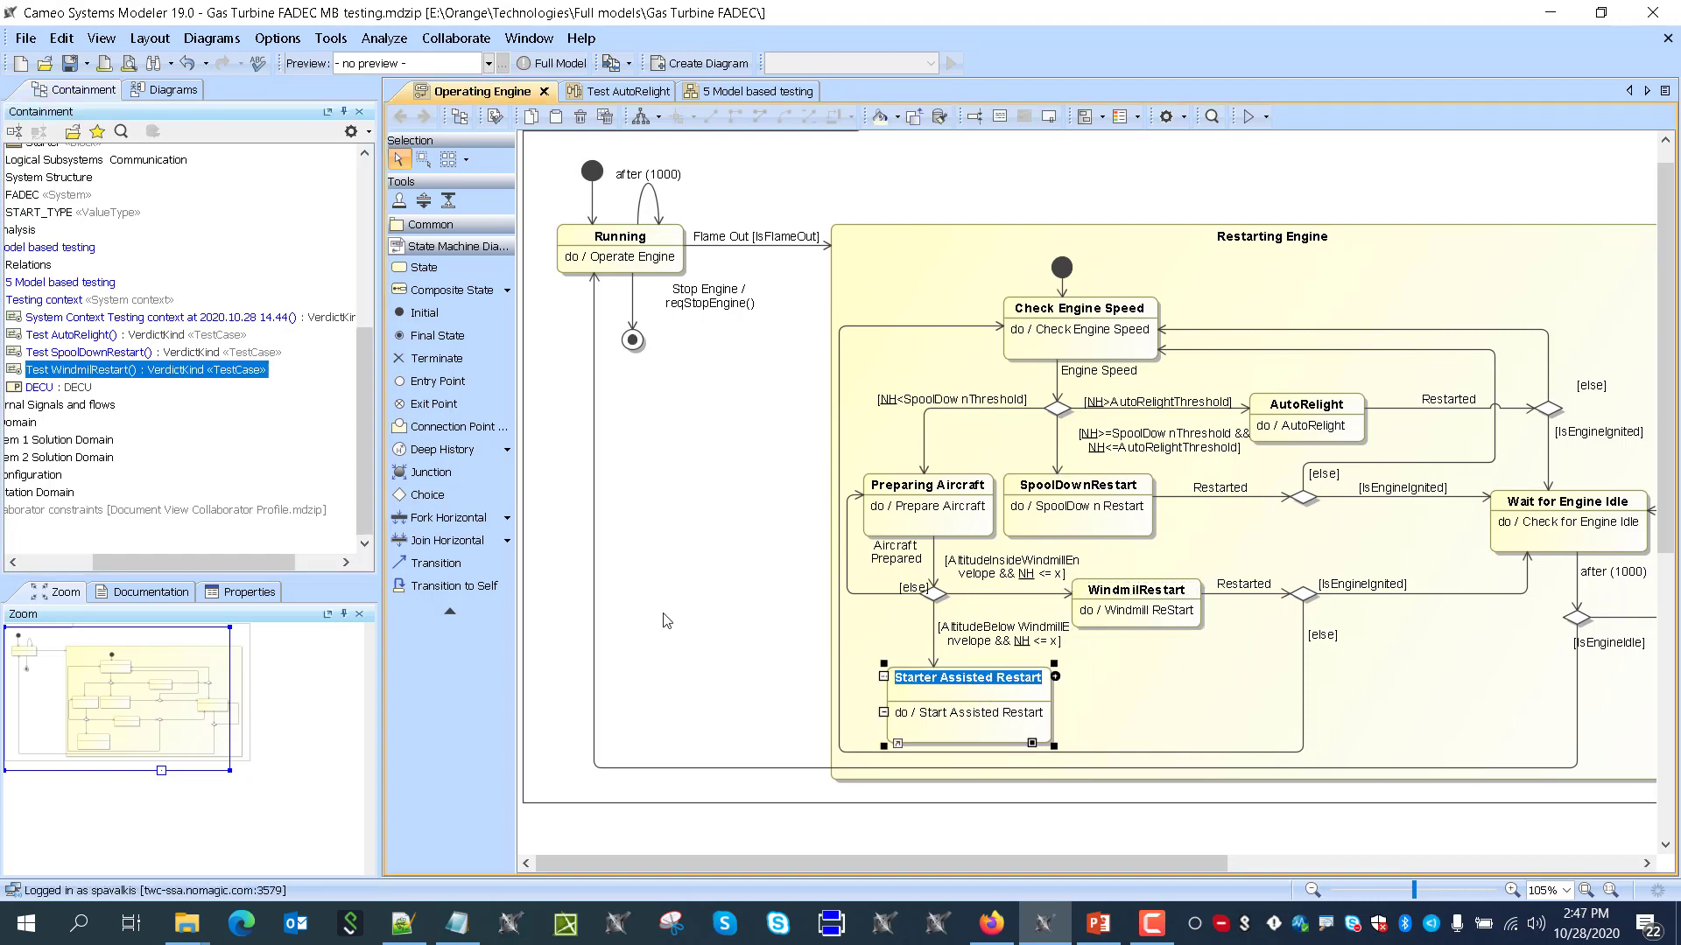
left_click(85, 321)
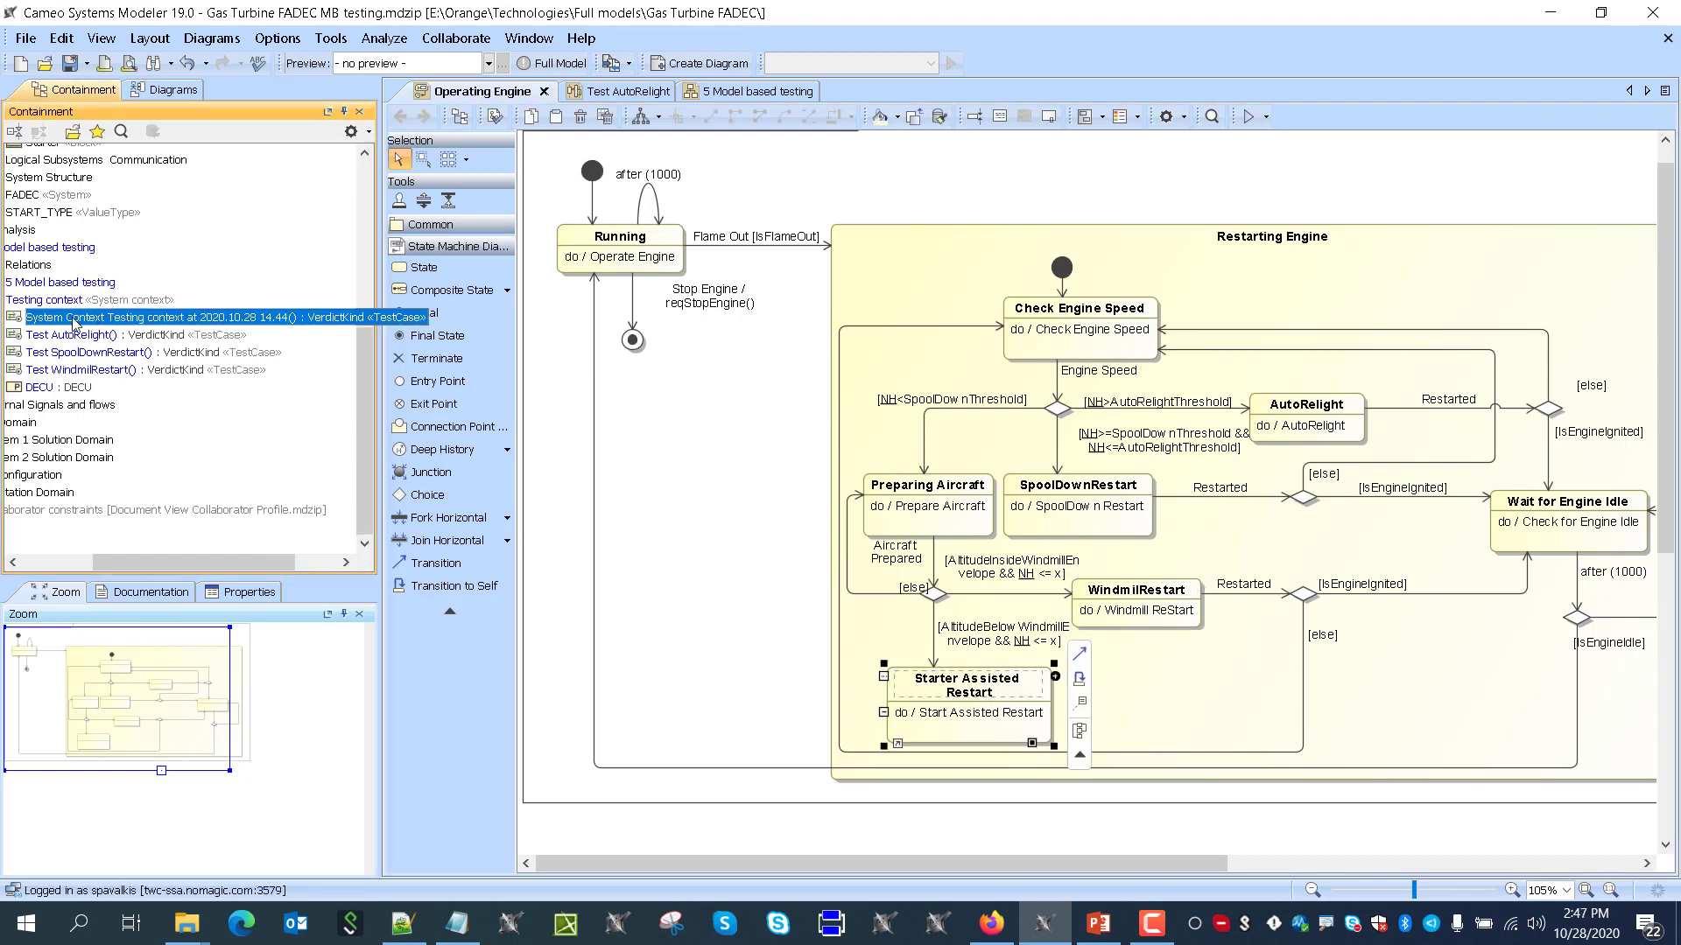
key("F2")
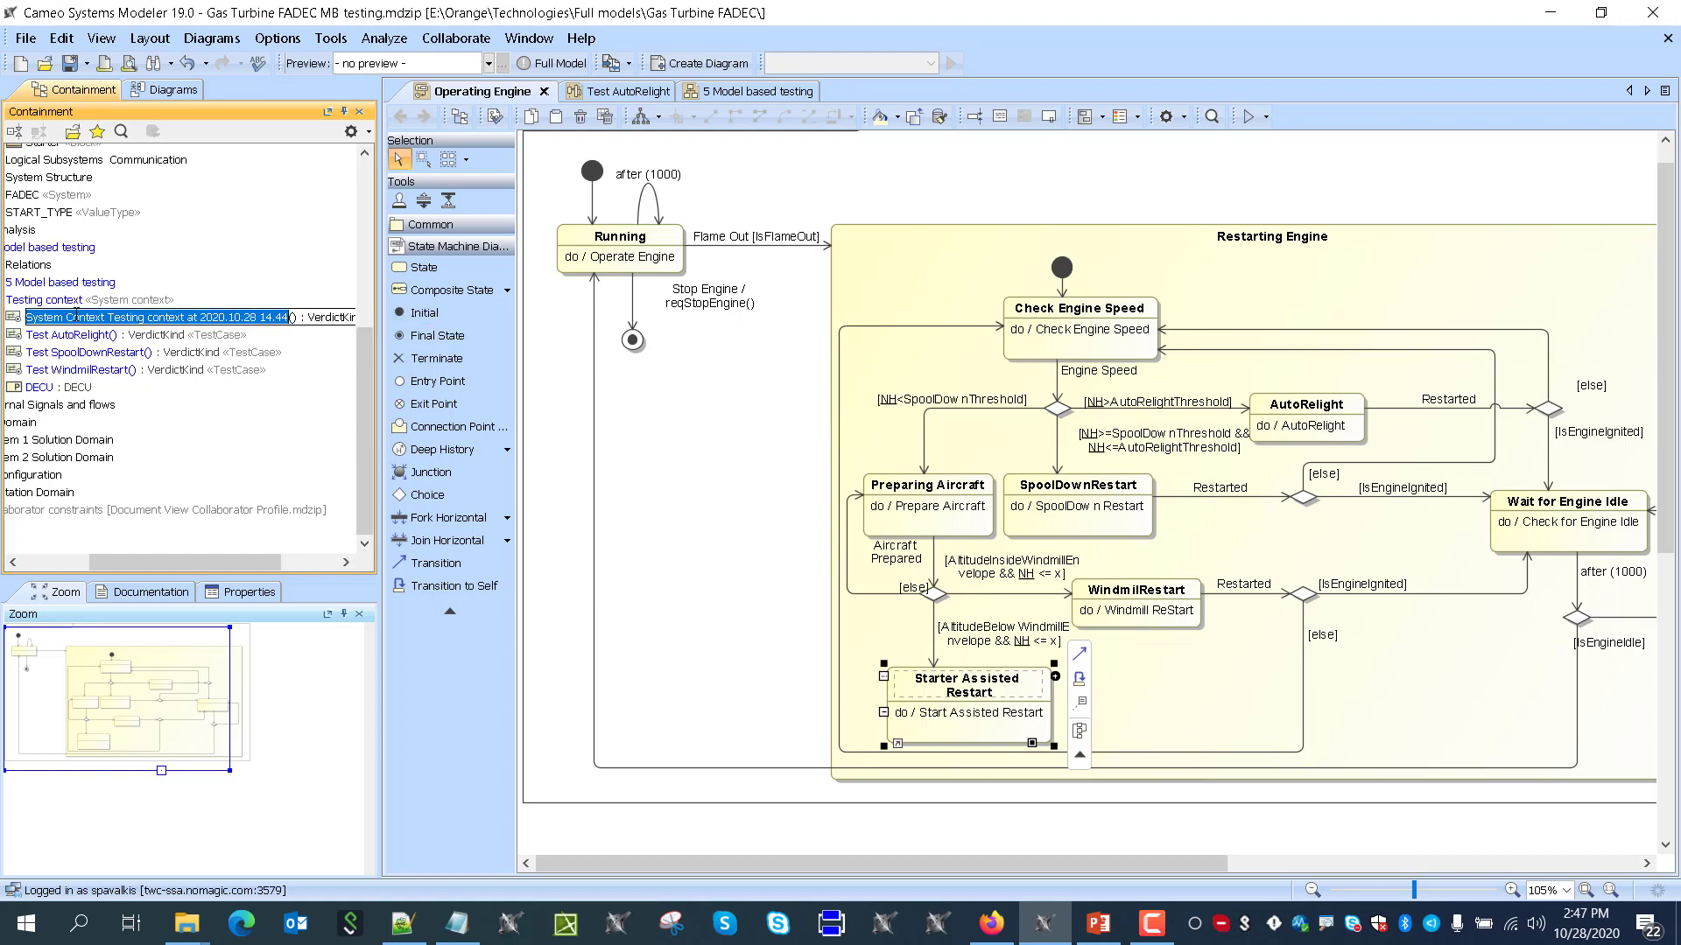
type("Test () : VerdictKind")
key("ctrl+v")
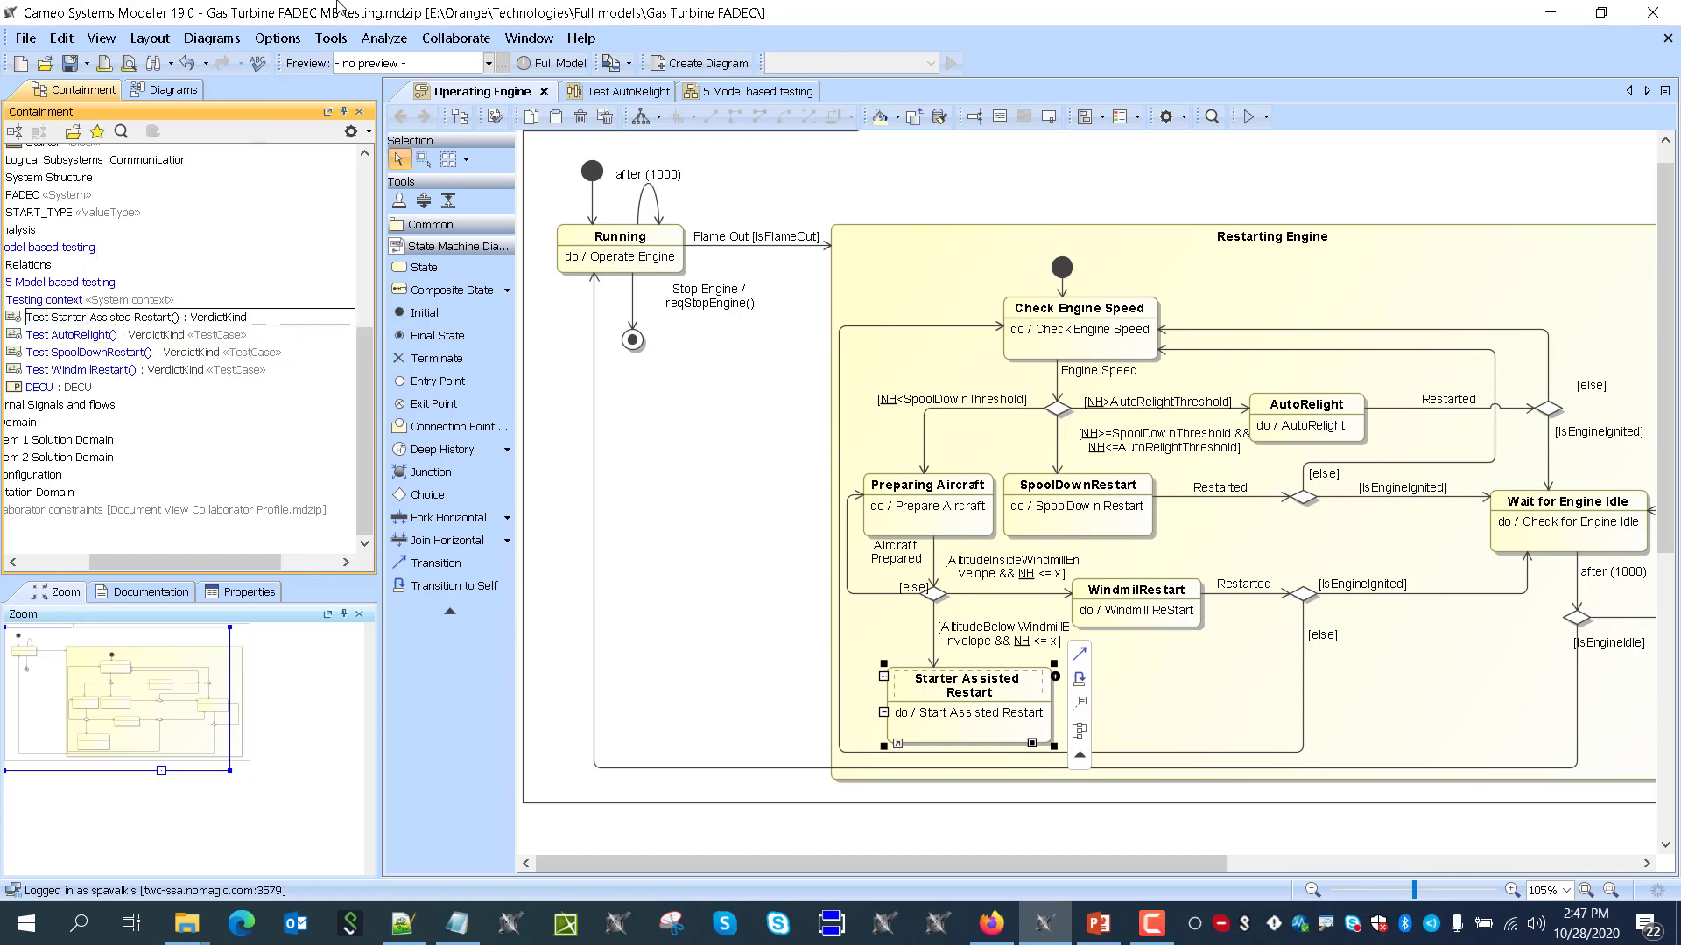
key("ctrl+shift+Left")
key("BackSpace")
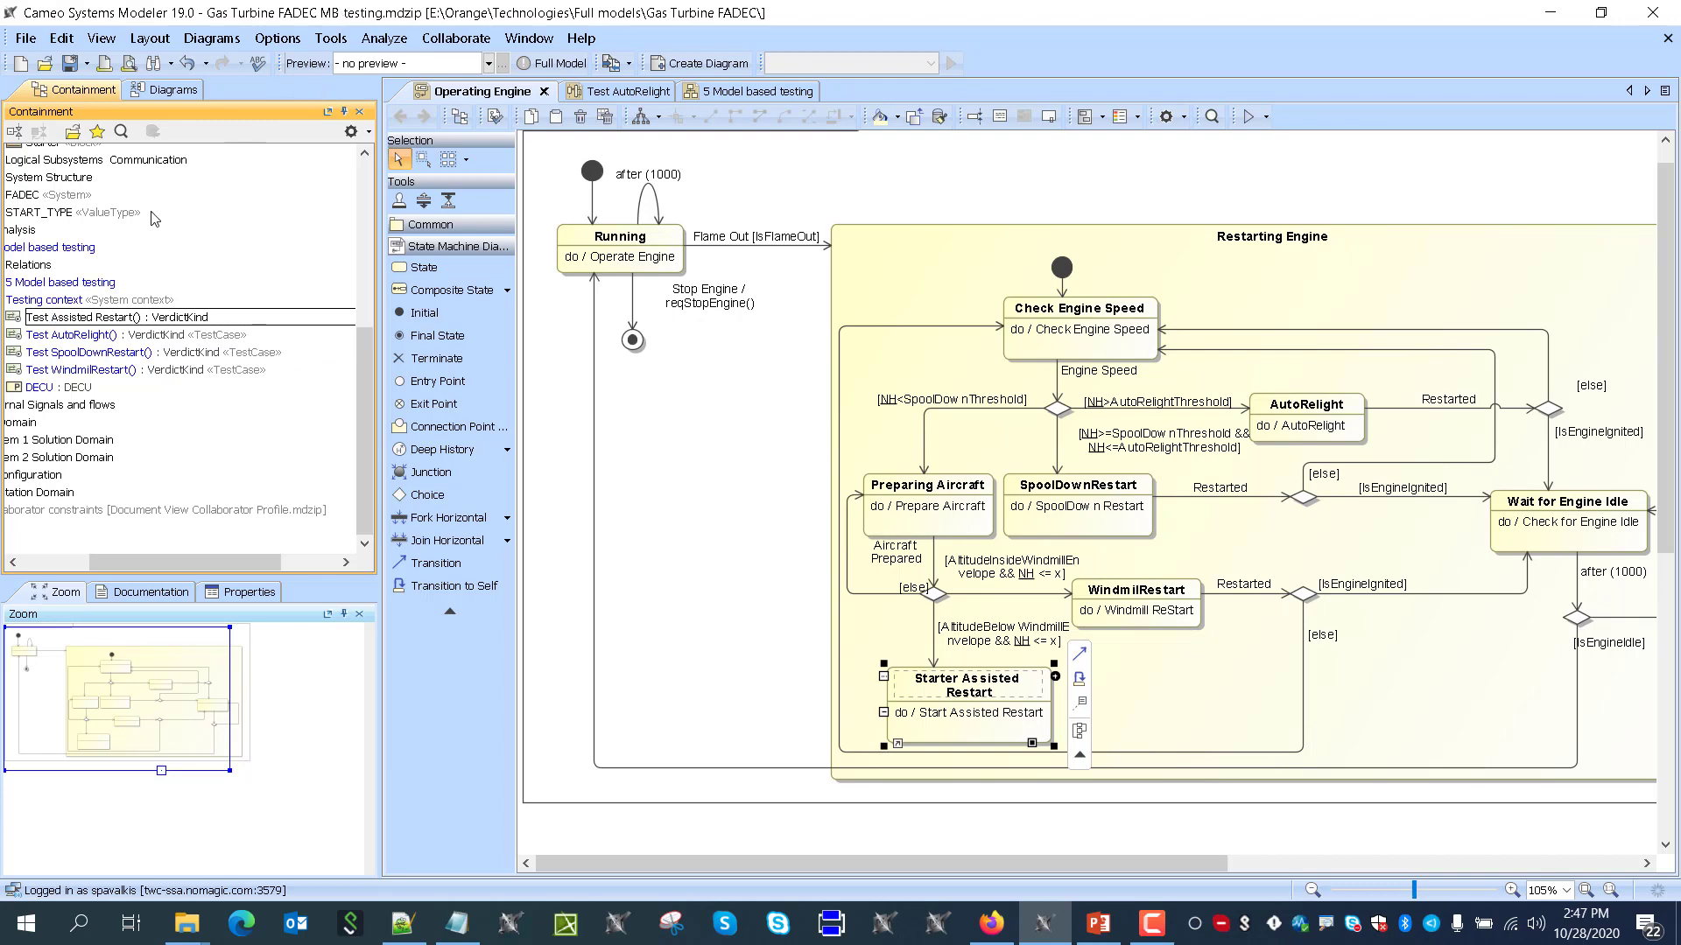
key("Return")
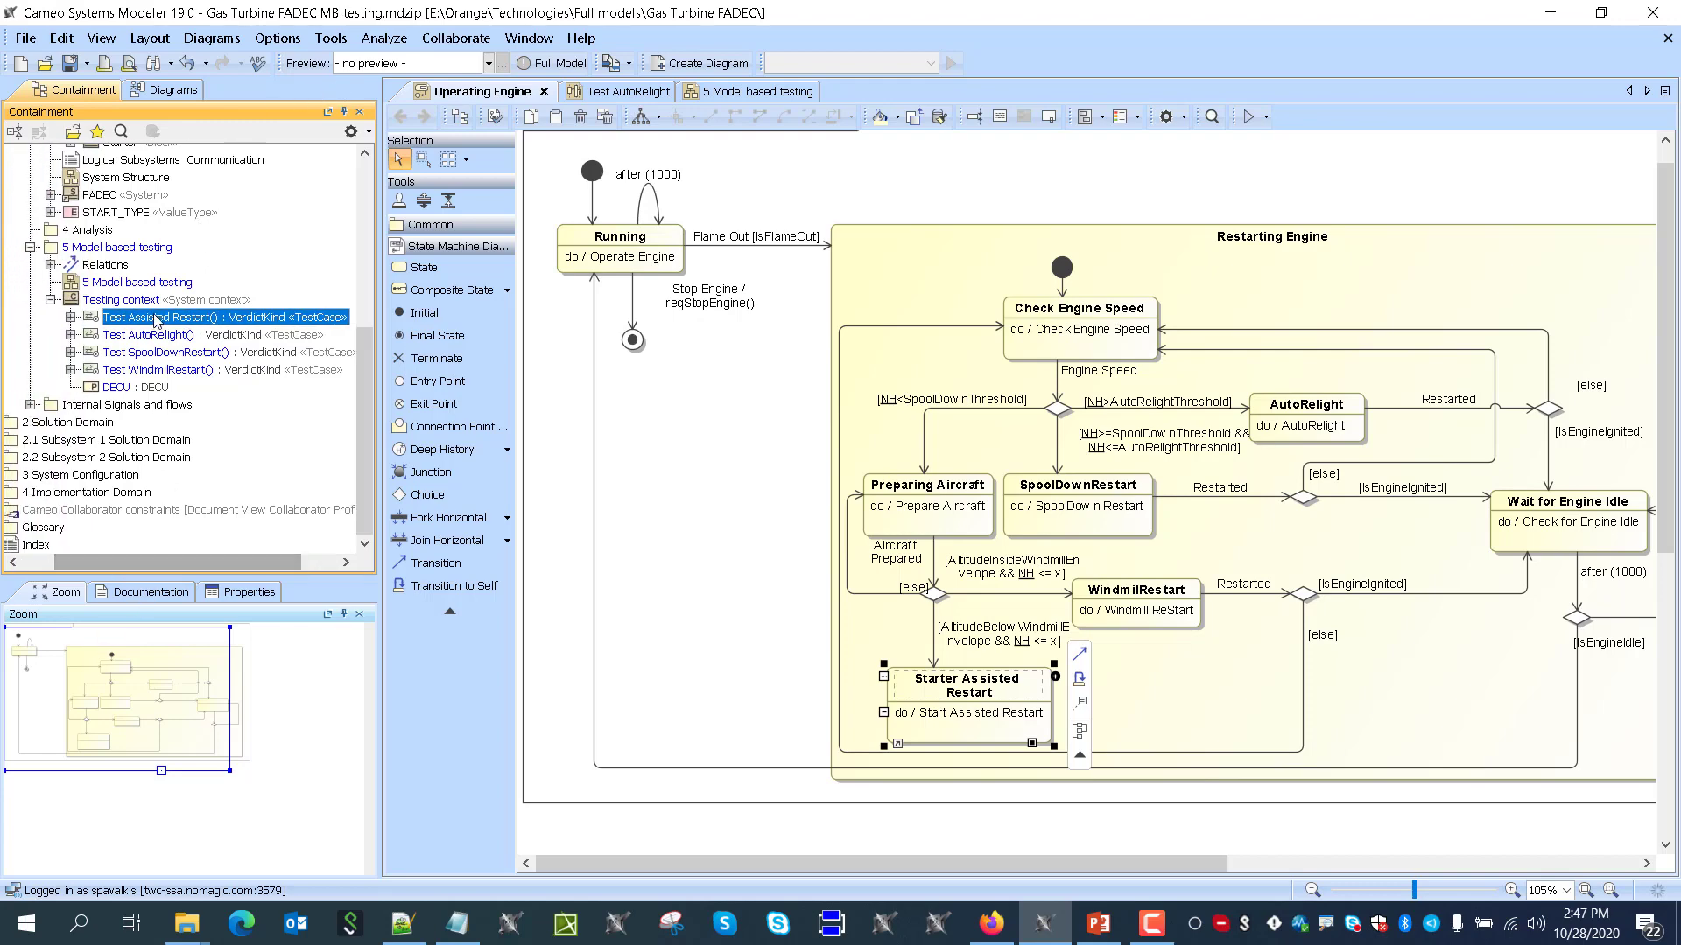
Open the Test Assisted Restart sequence diagram and delete the {NH = 25.0} state invariant from the DECU lifeline
double_click(157, 319)
left_click(697, 310)
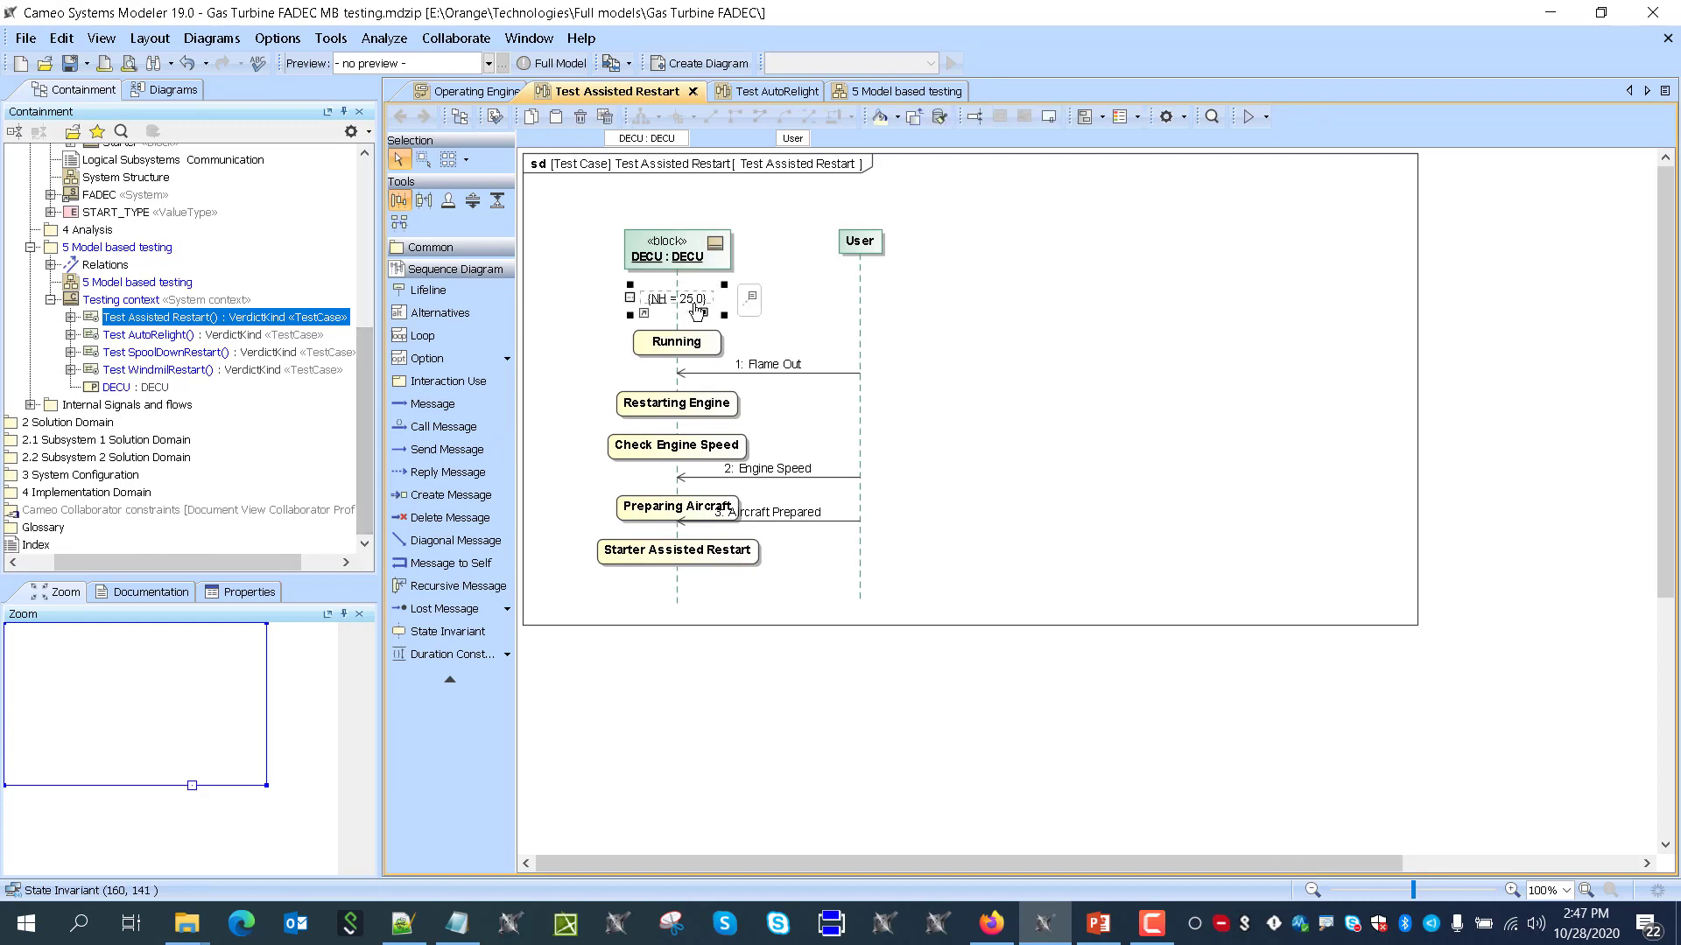
key("Delete")
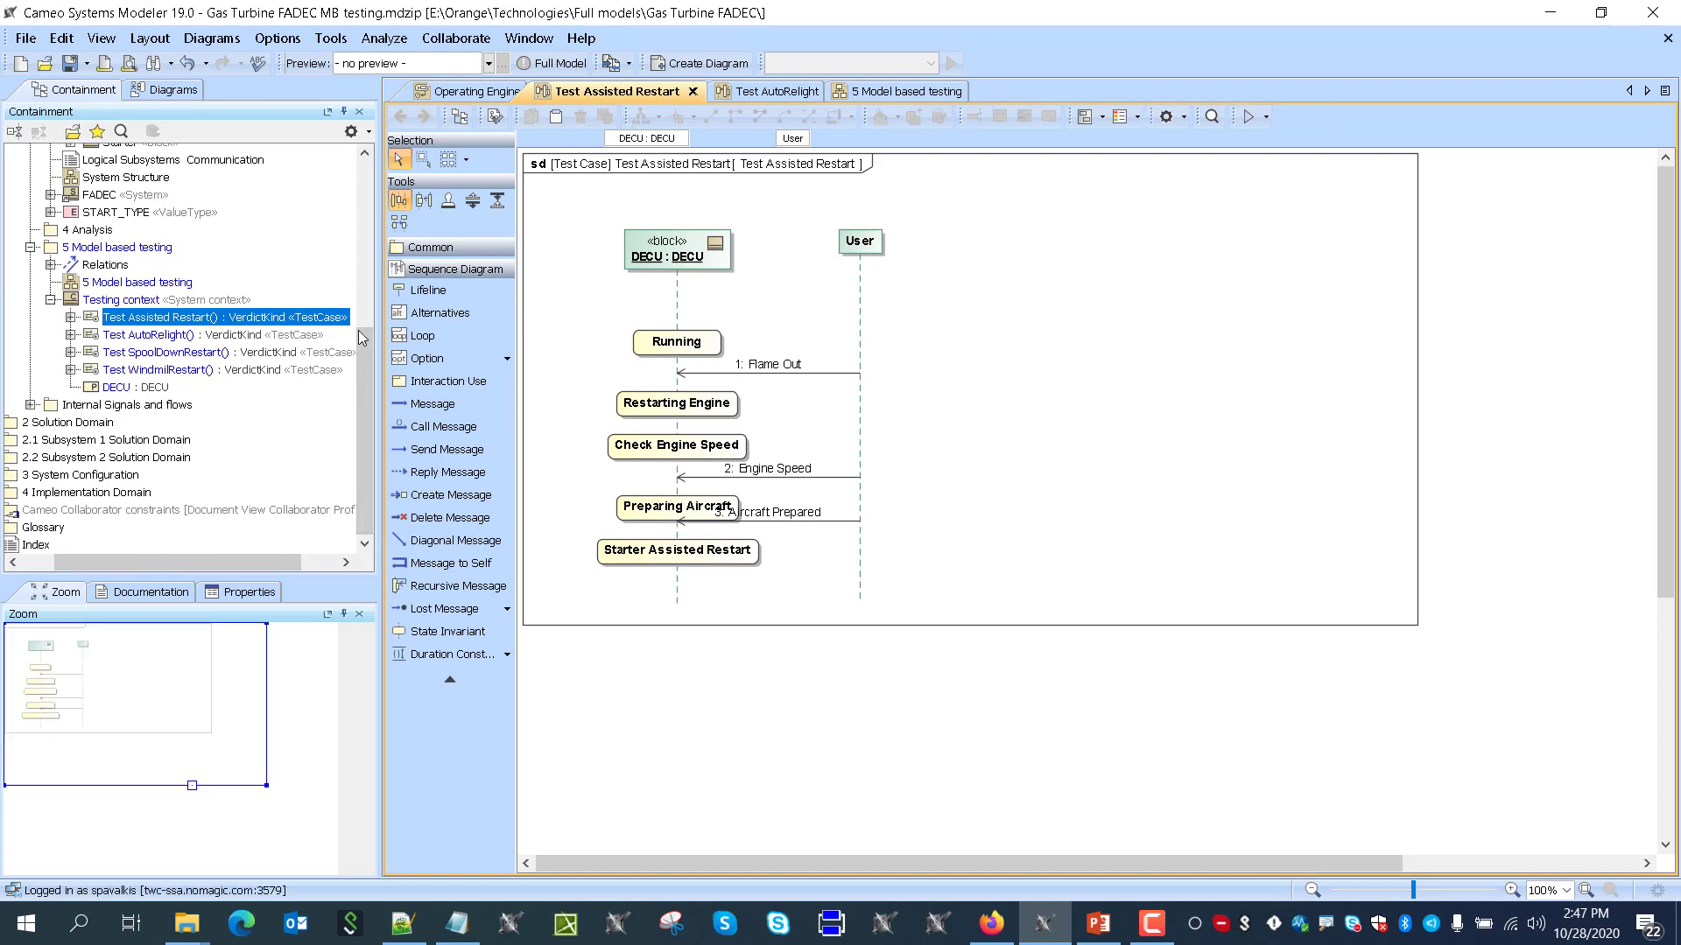
Check the Test AutoRelight and Test SpoolDownRestart diagrams, and delete the two altitude envelope invariants and the NH invariant from Test WindmilRestart
left_click(150, 345)
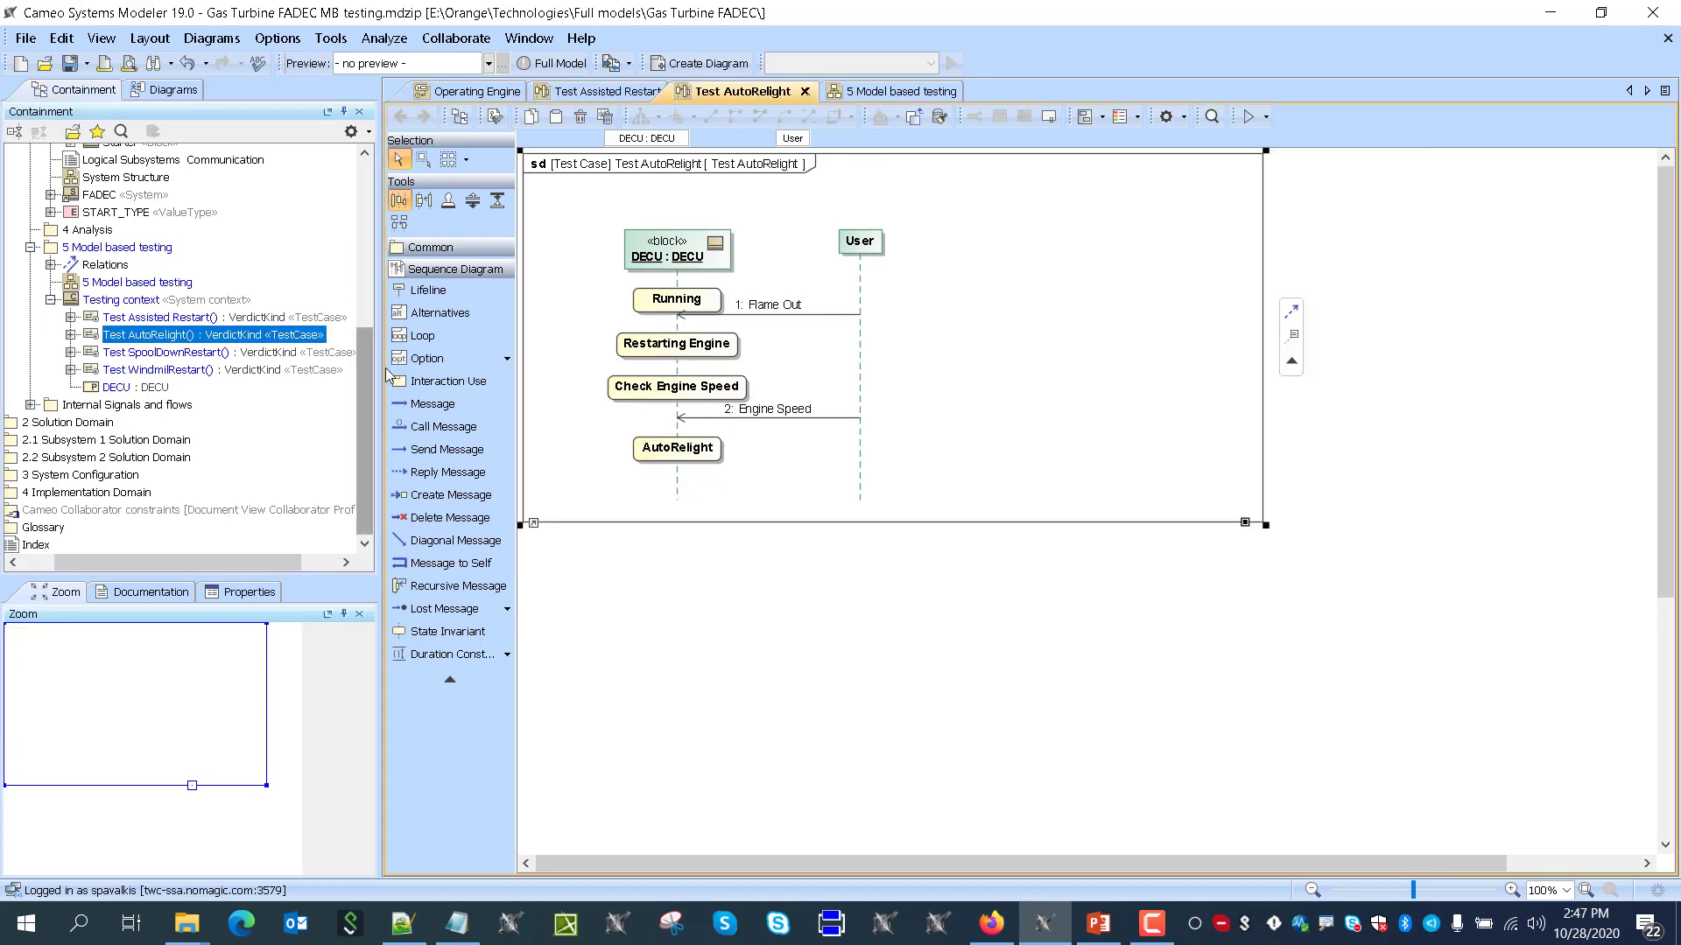
double_click(169, 353)
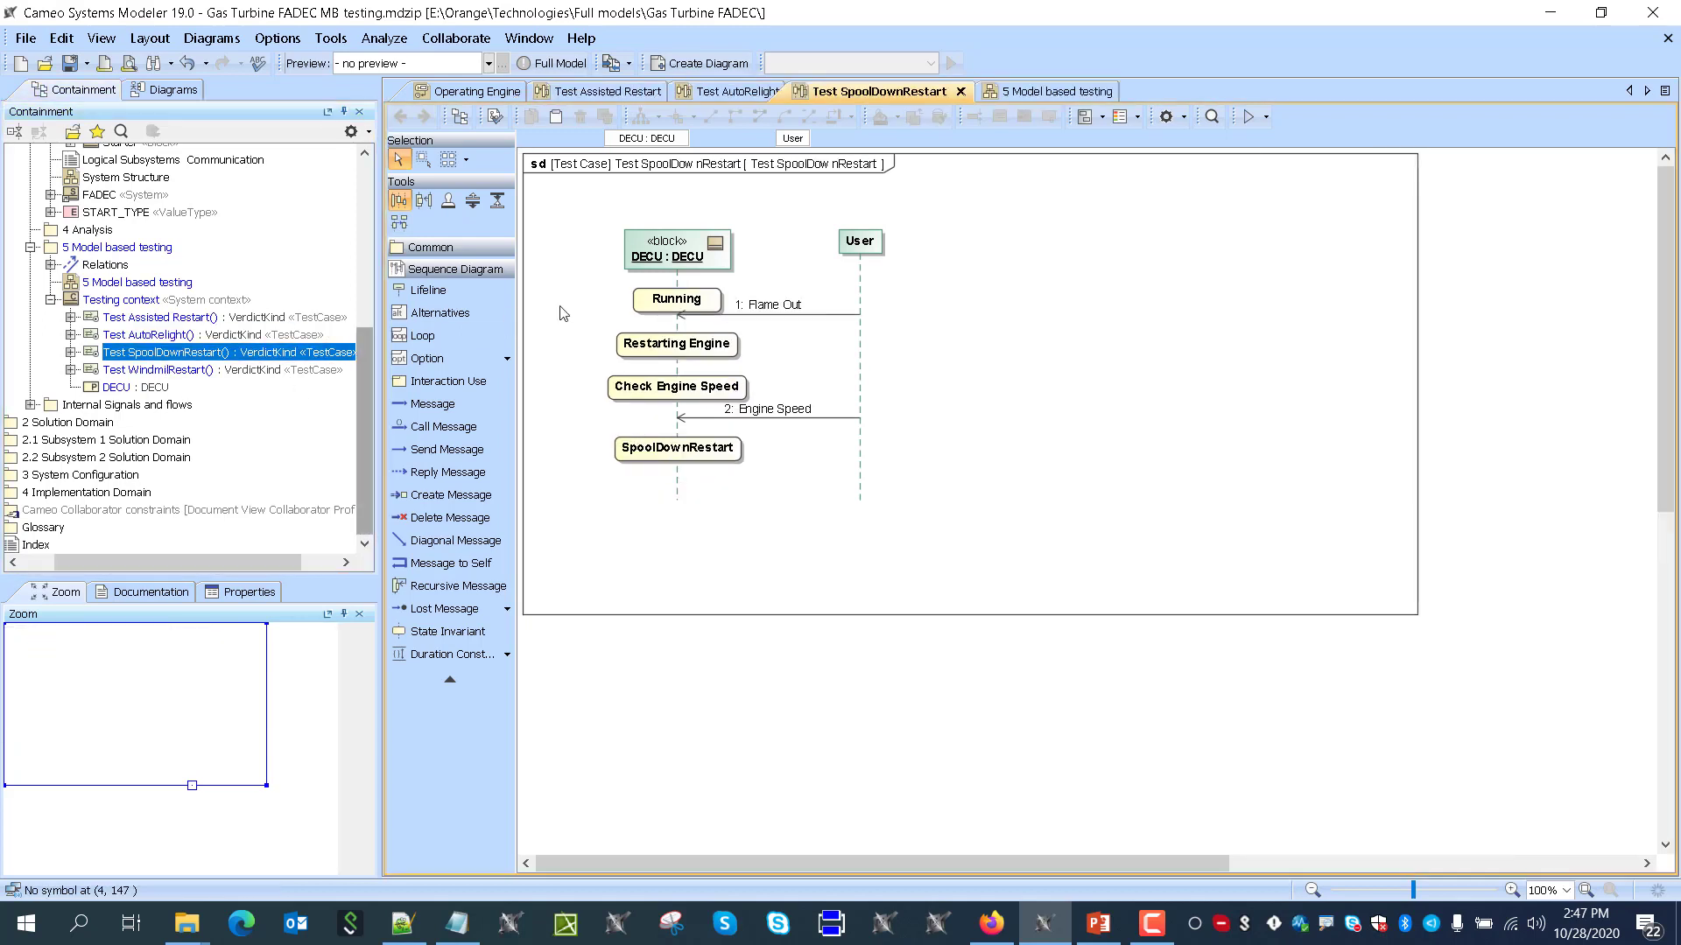
double_click(223, 370)
left_click(632, 195)
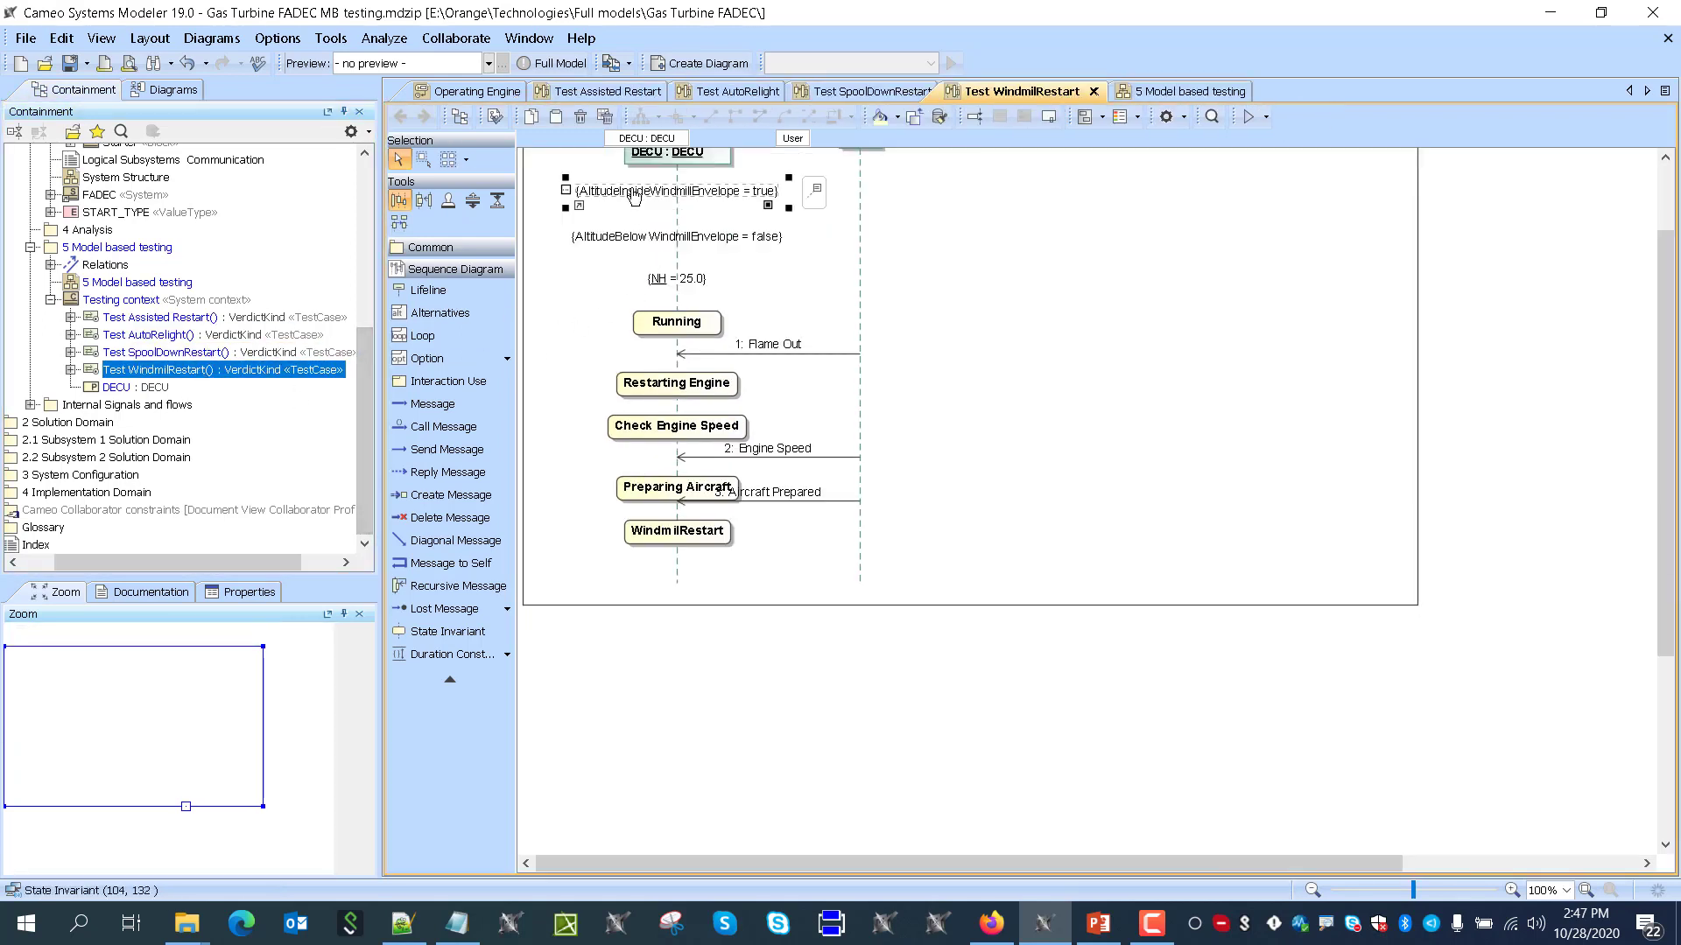
key("Delete")
left_click(648, 237)
key("Delete")
left_click(658, 289)
key("Delete")
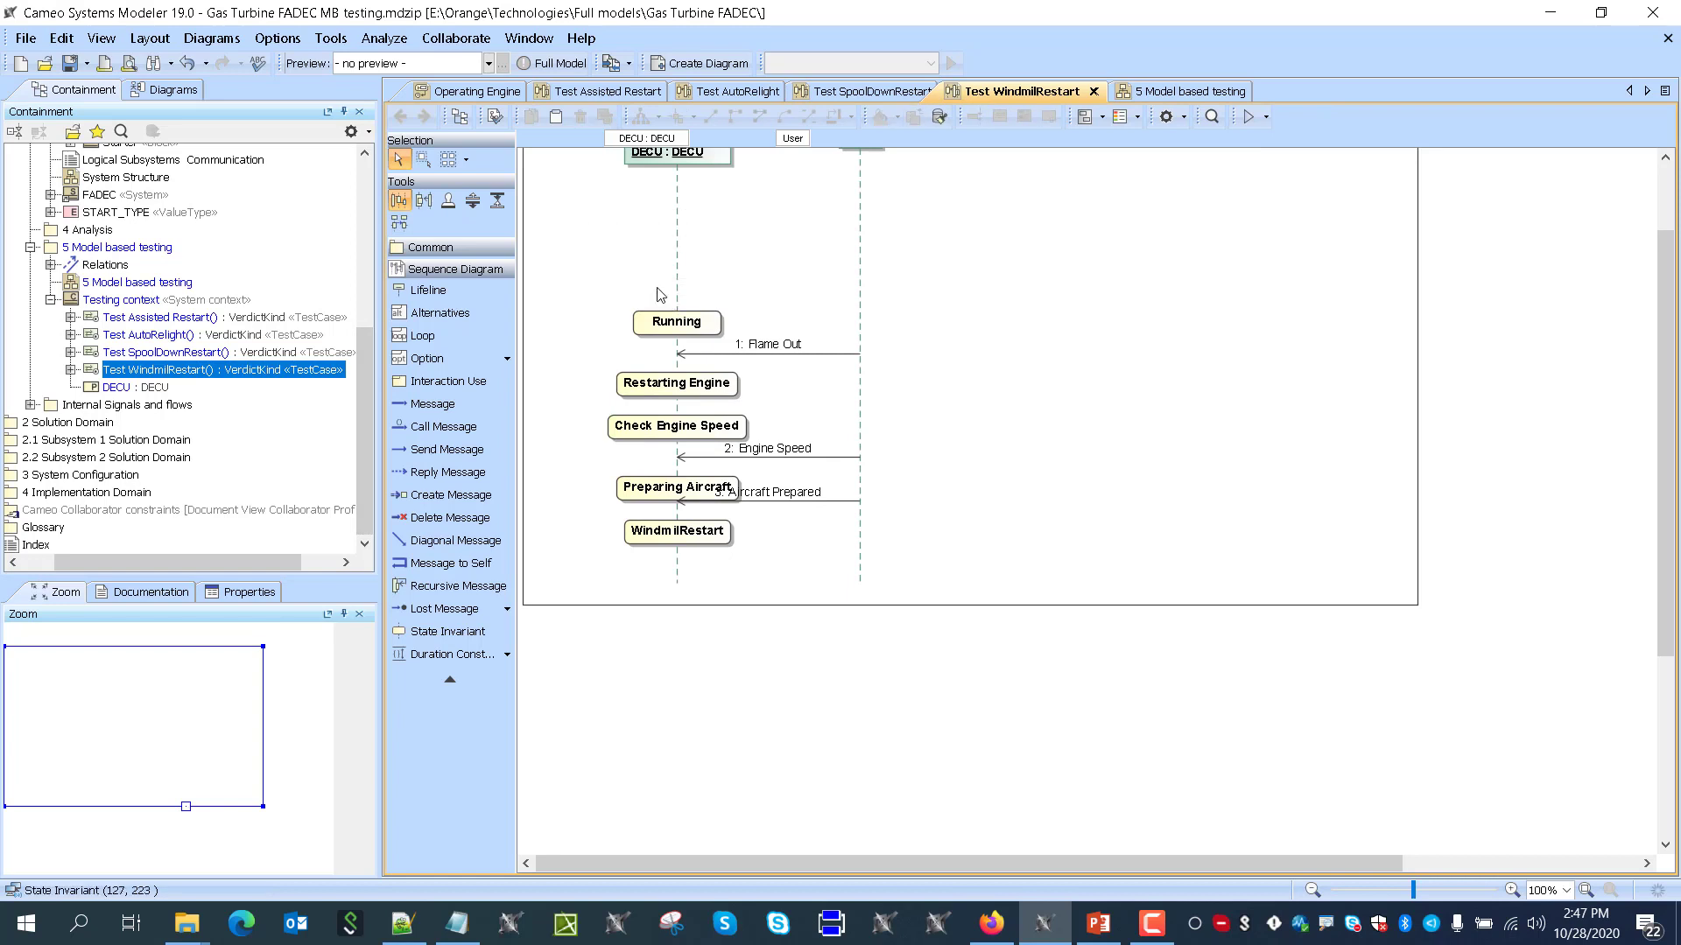
left_click(497, 200)
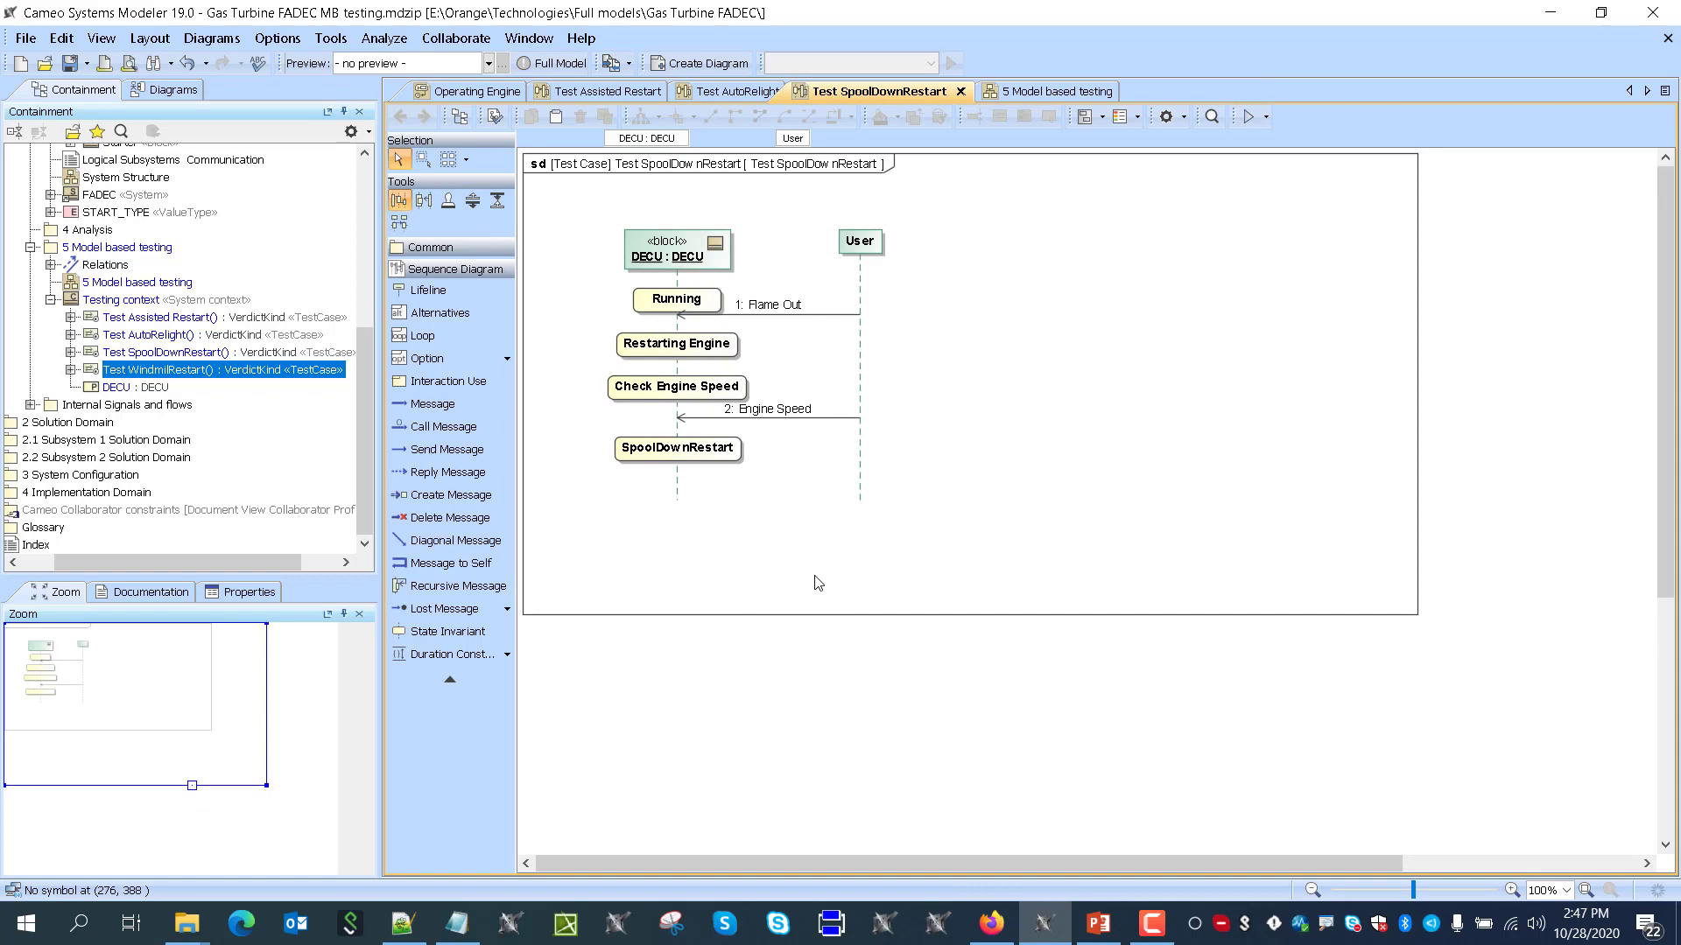
Place all four test cases beside the DECU block on the 5 Model based testing diagram, separating Test AutoRelight from the others
double_click(113, 284)
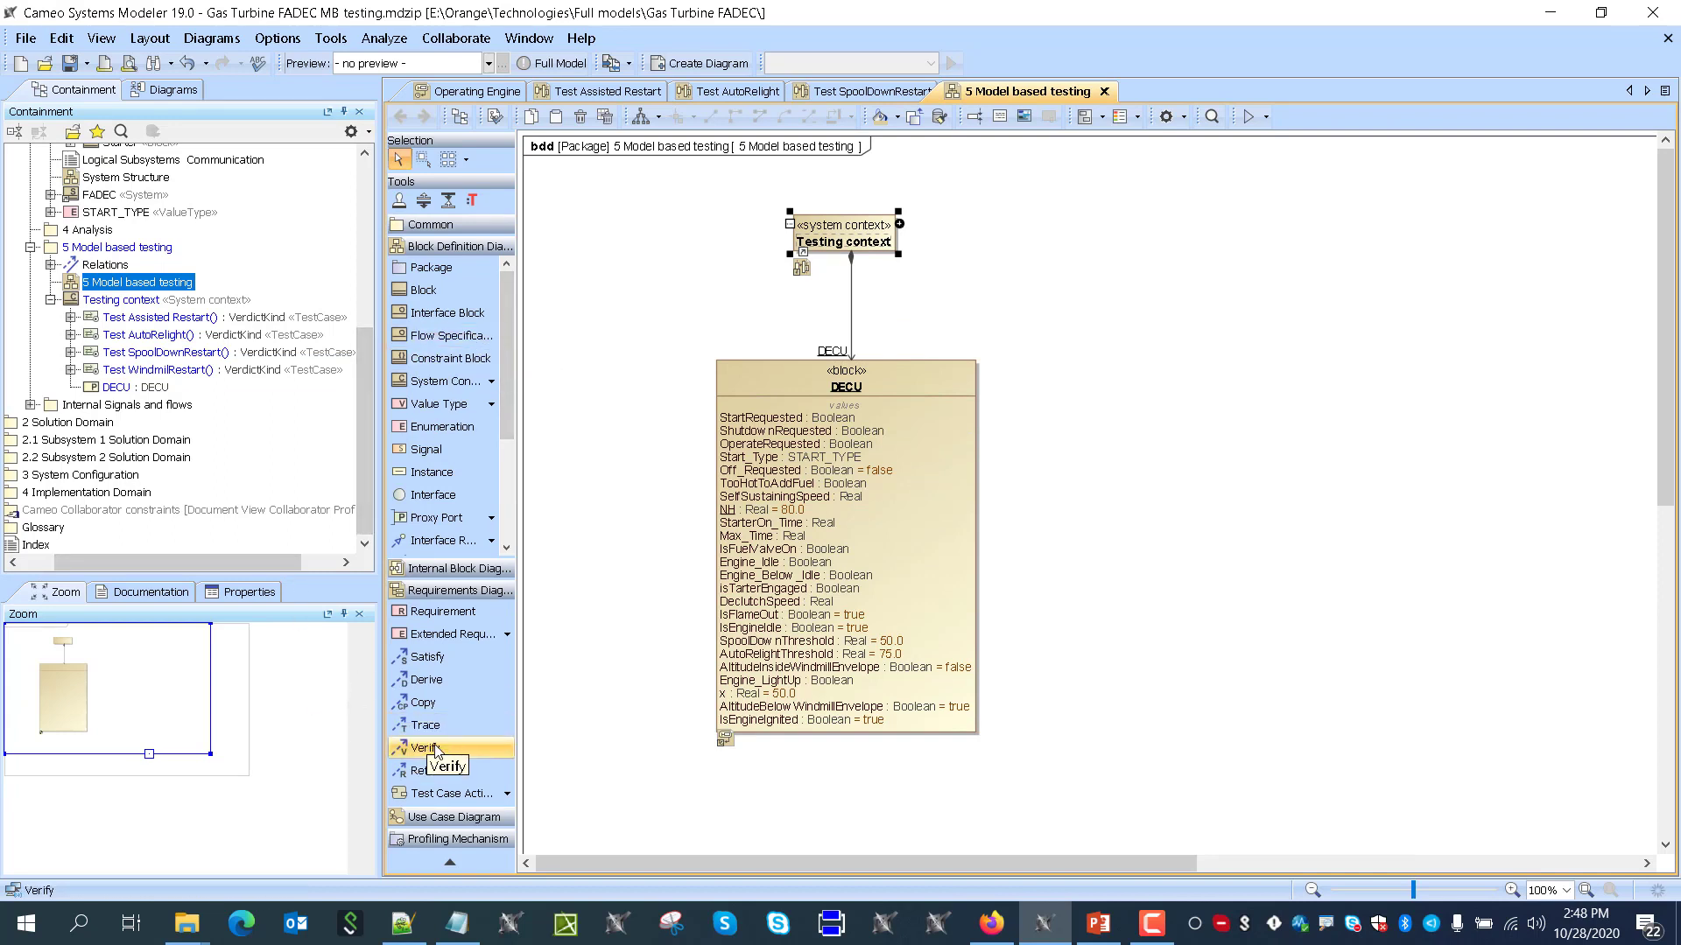
left_click(184, 318)
left_click(149, 369, "shift")
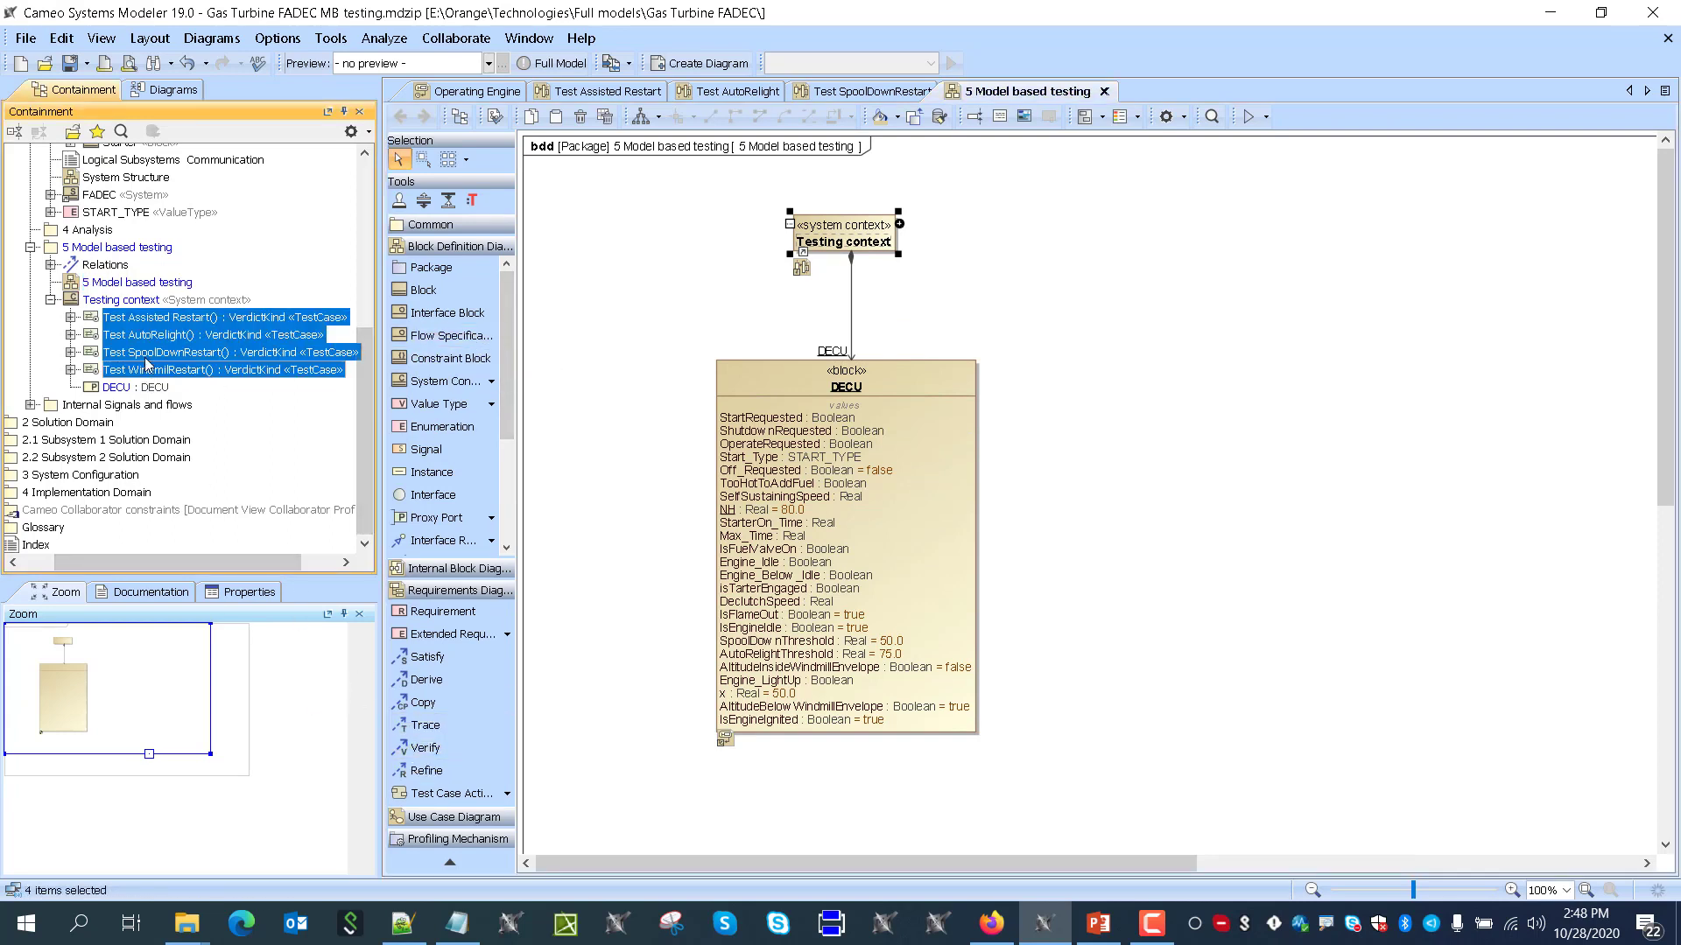
left_click_drag(1195, 387, 1195, 387)
left_click_drag(1295, 410, 1463, 395)
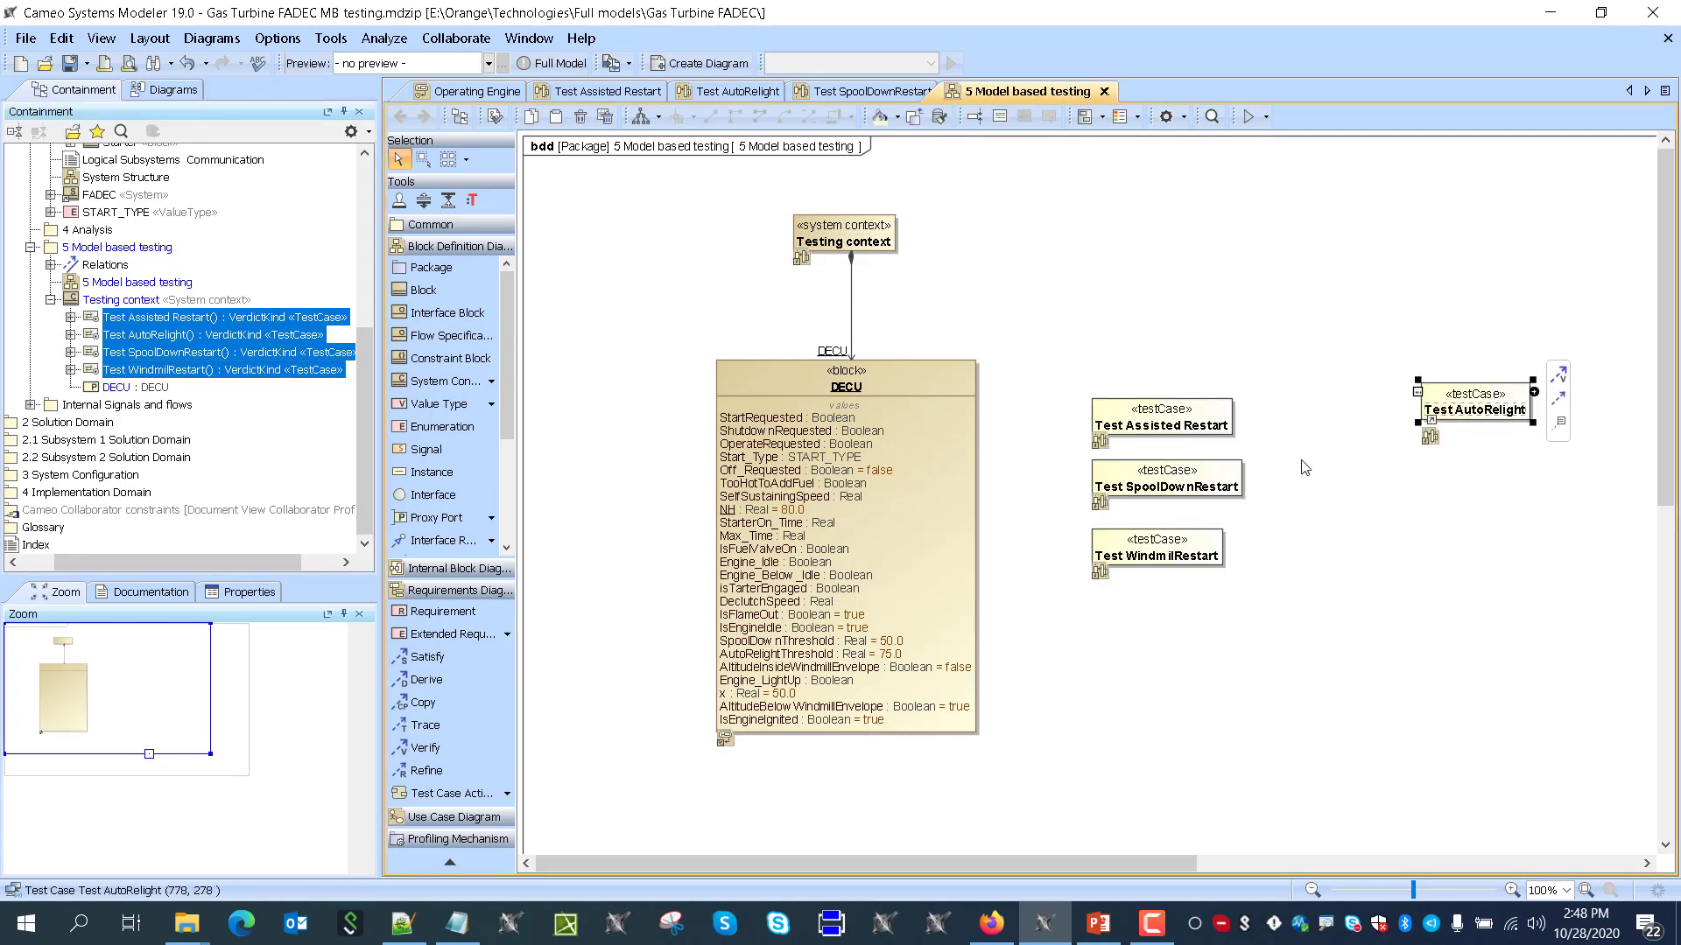
left_click_drag(1156, 411, 1118, 410)
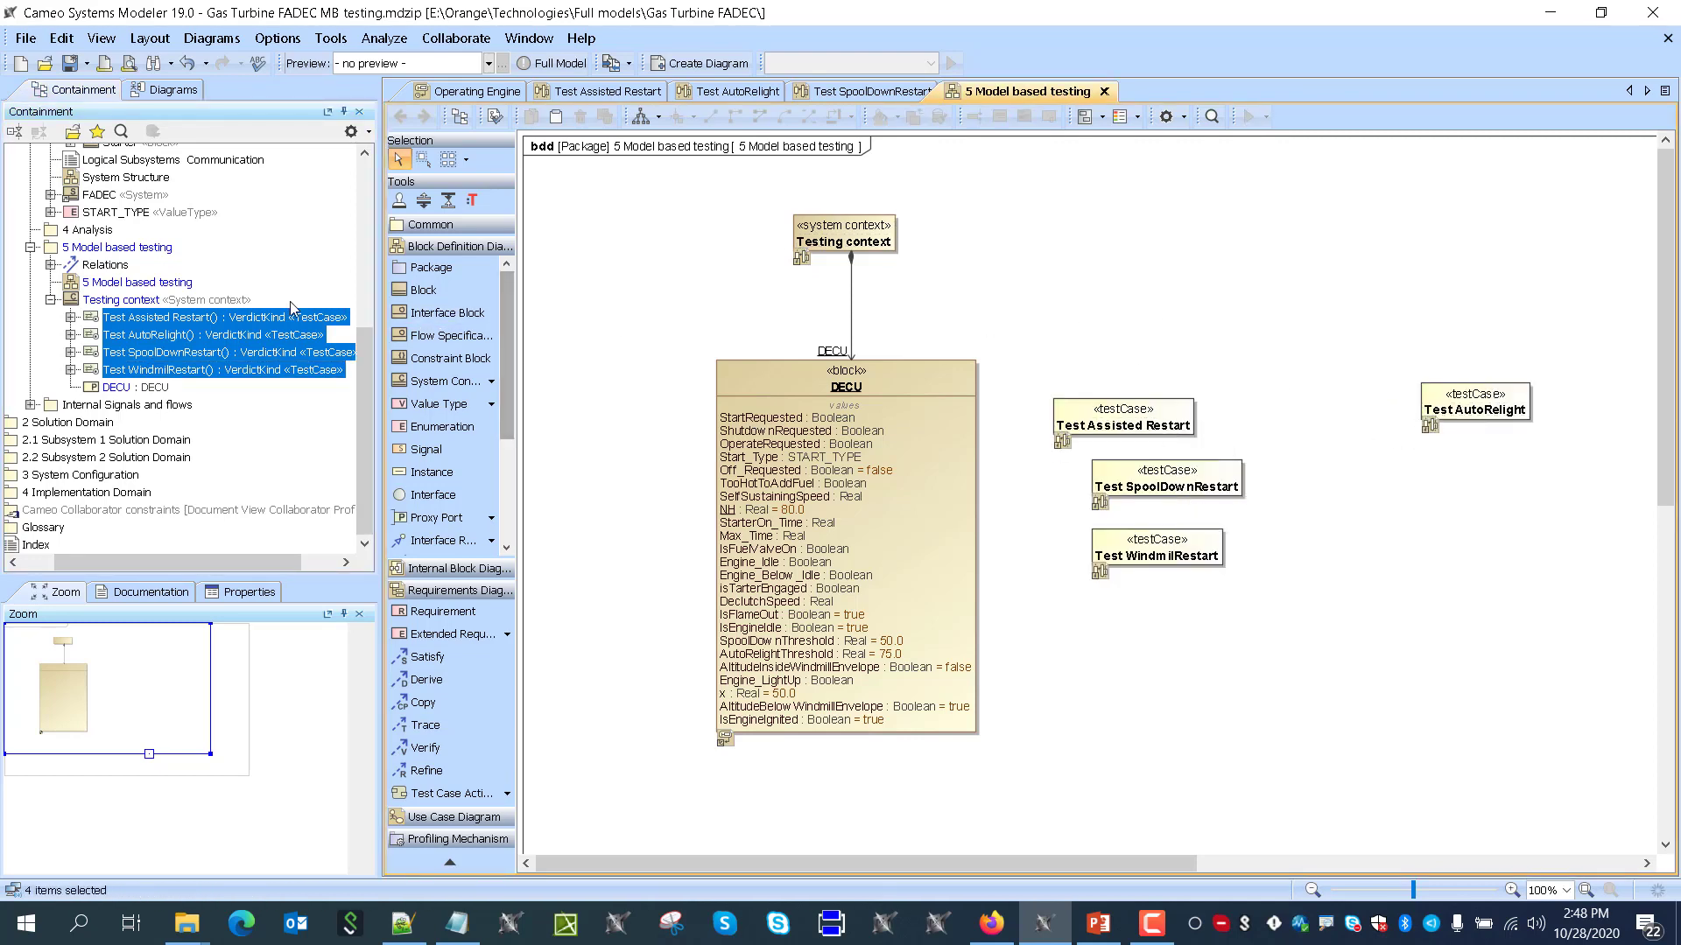
Open the 1 System Requirements table in the 2 Solution Domain package and go to the engine restart requirements
scroll(83, 344, "up", 3)
scroll(83, 343, "up", 3)
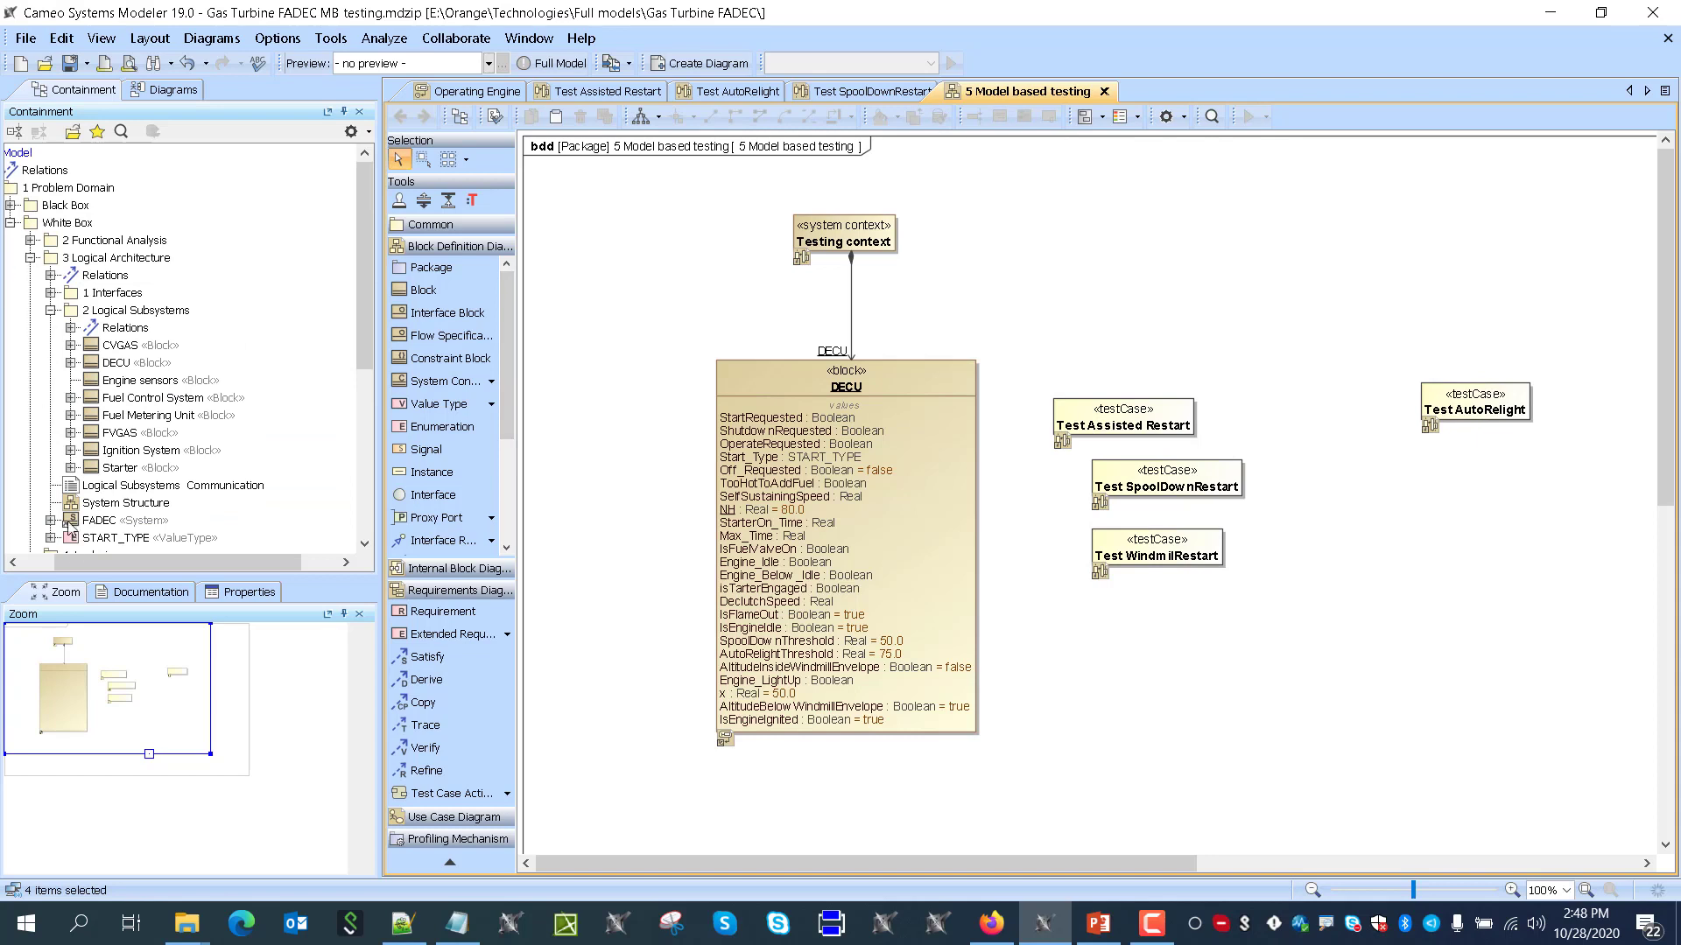
left_click_drag(72, 563, 38, 563)
left_click(53, 222)
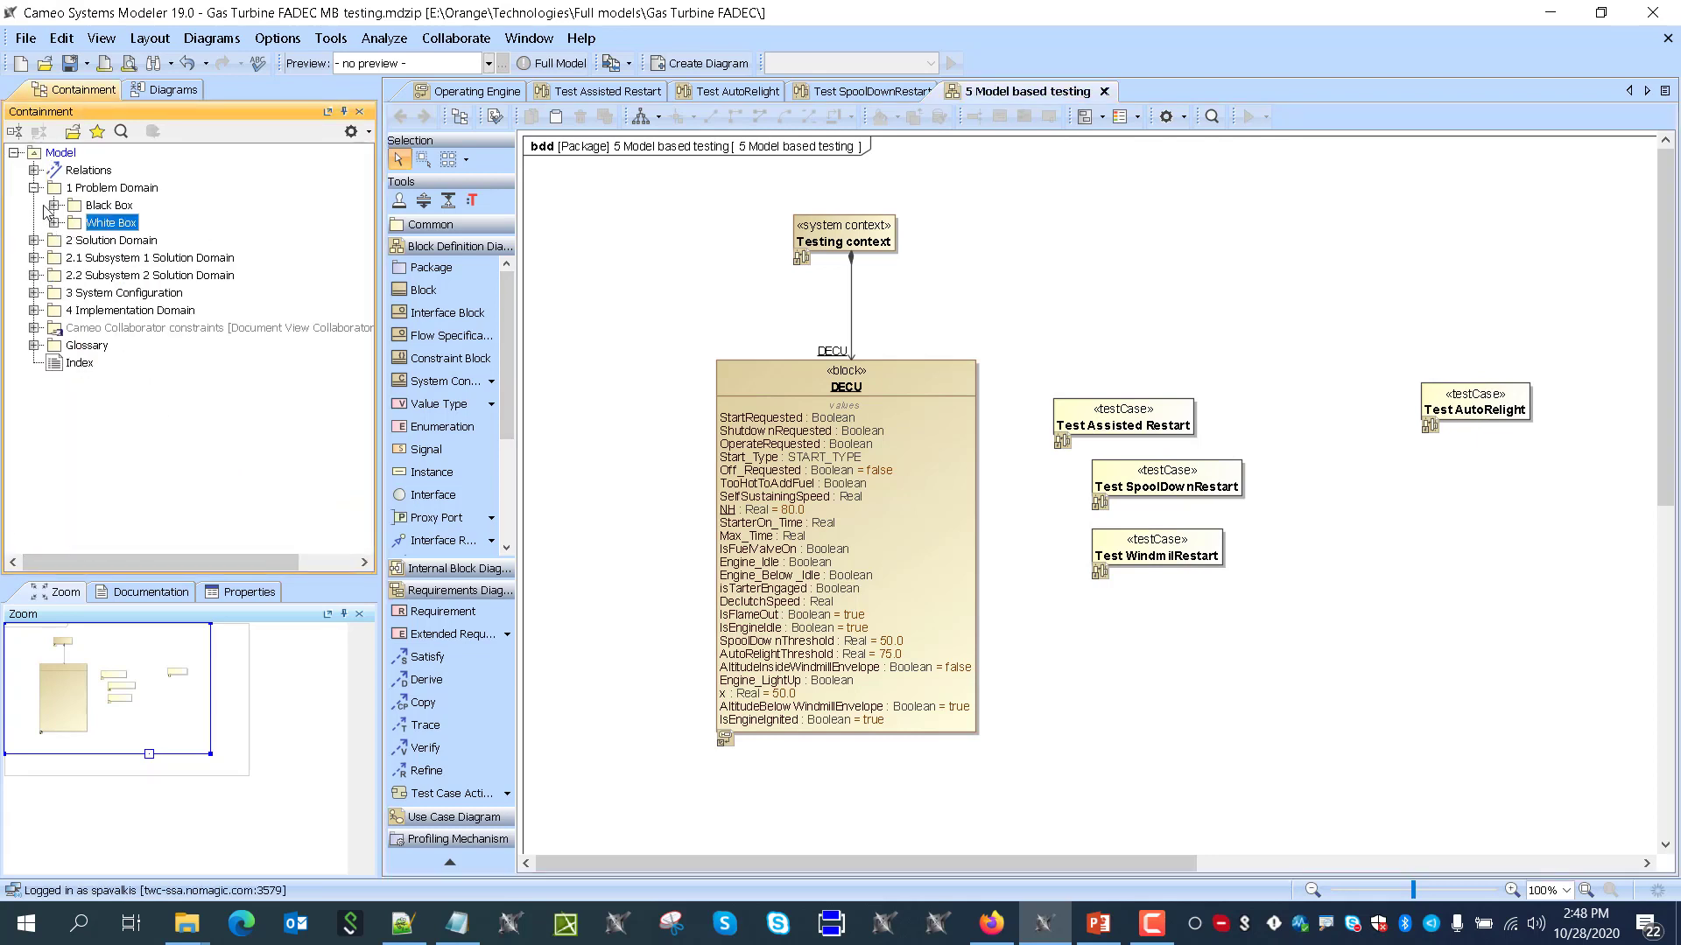
left_click(34, 240)
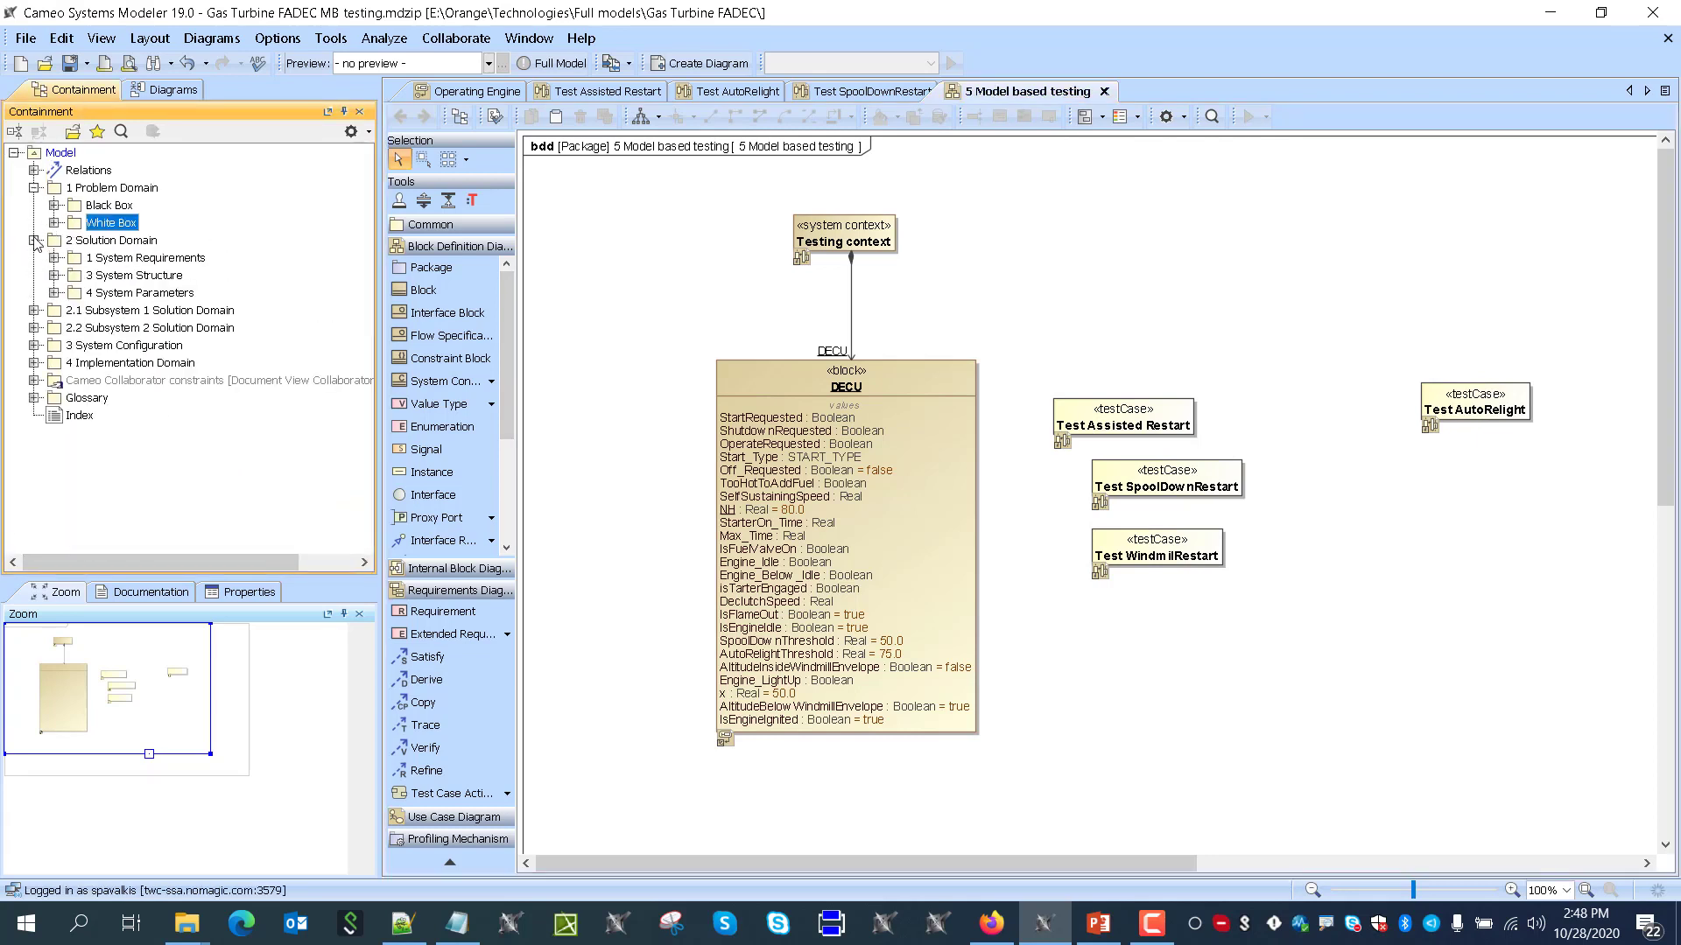
left_click(53, 257)
double_click(117, 294)
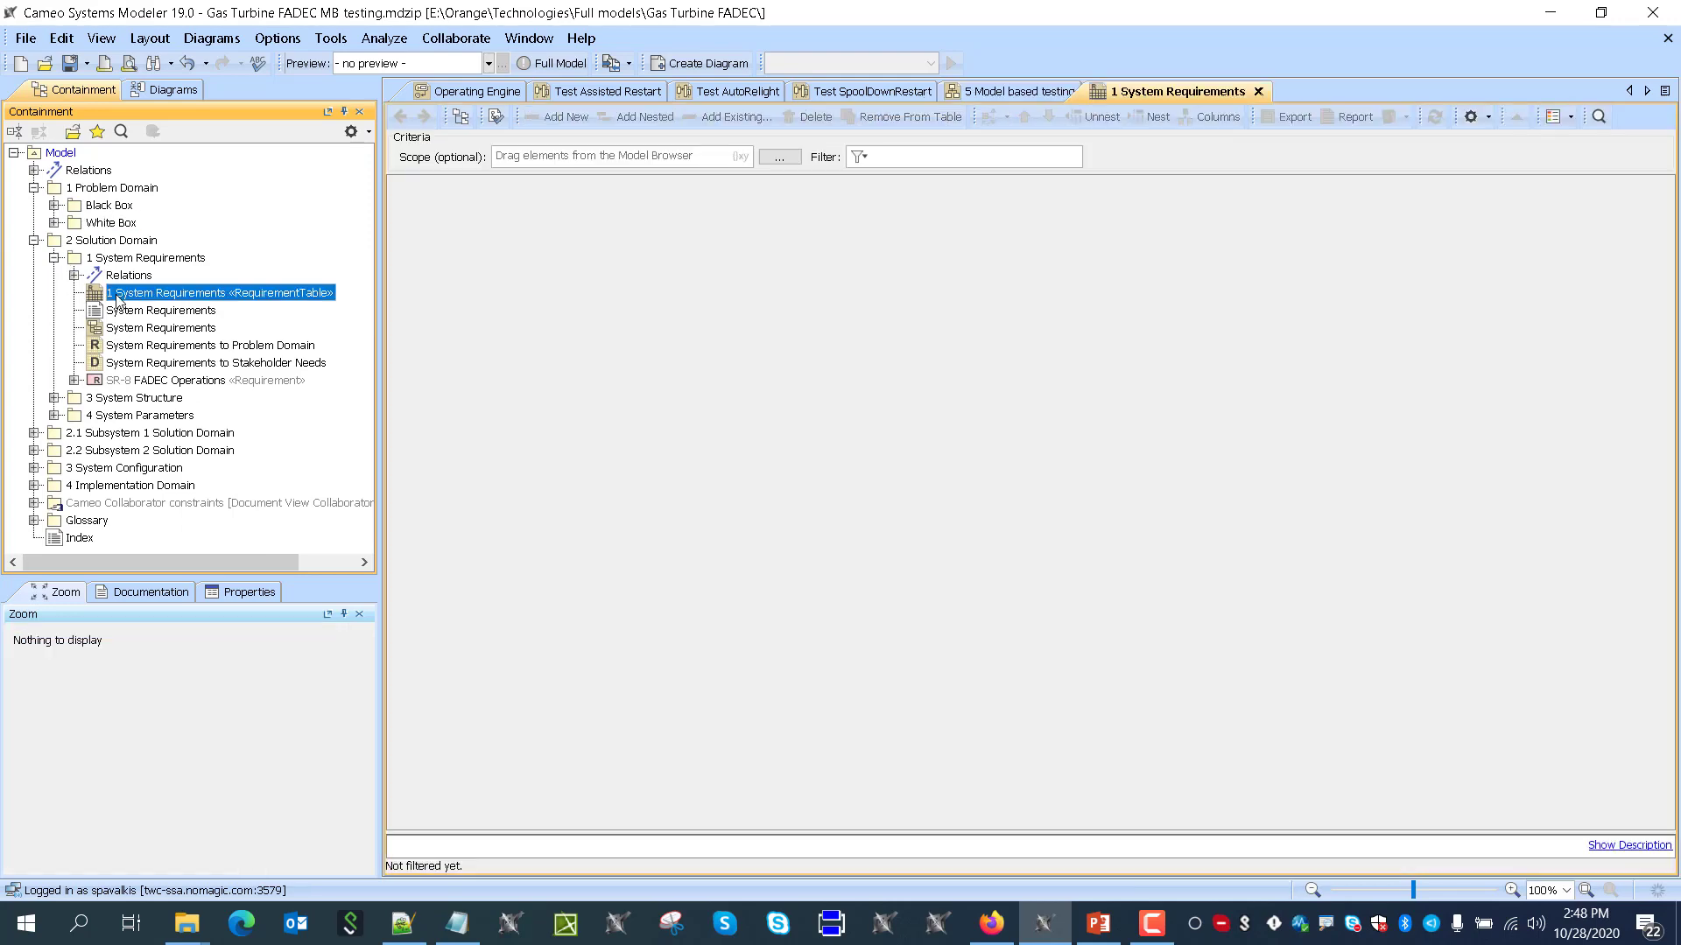
scroll(709, 439, "down", 3)
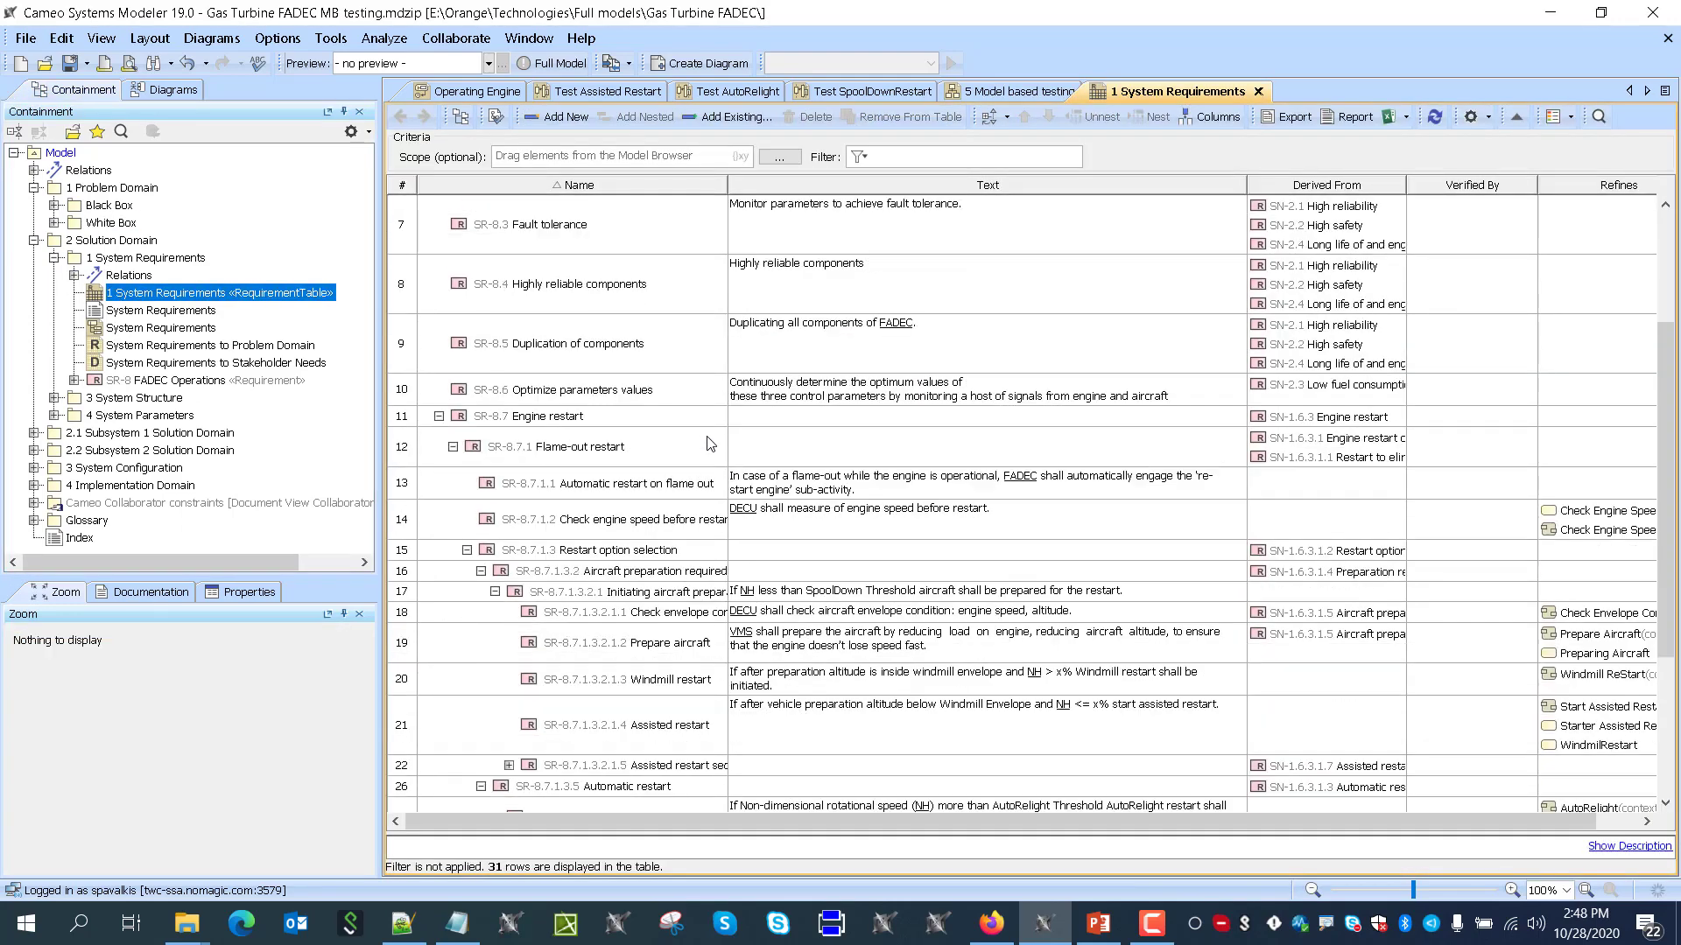
scroll(709, 444, "down", 4)
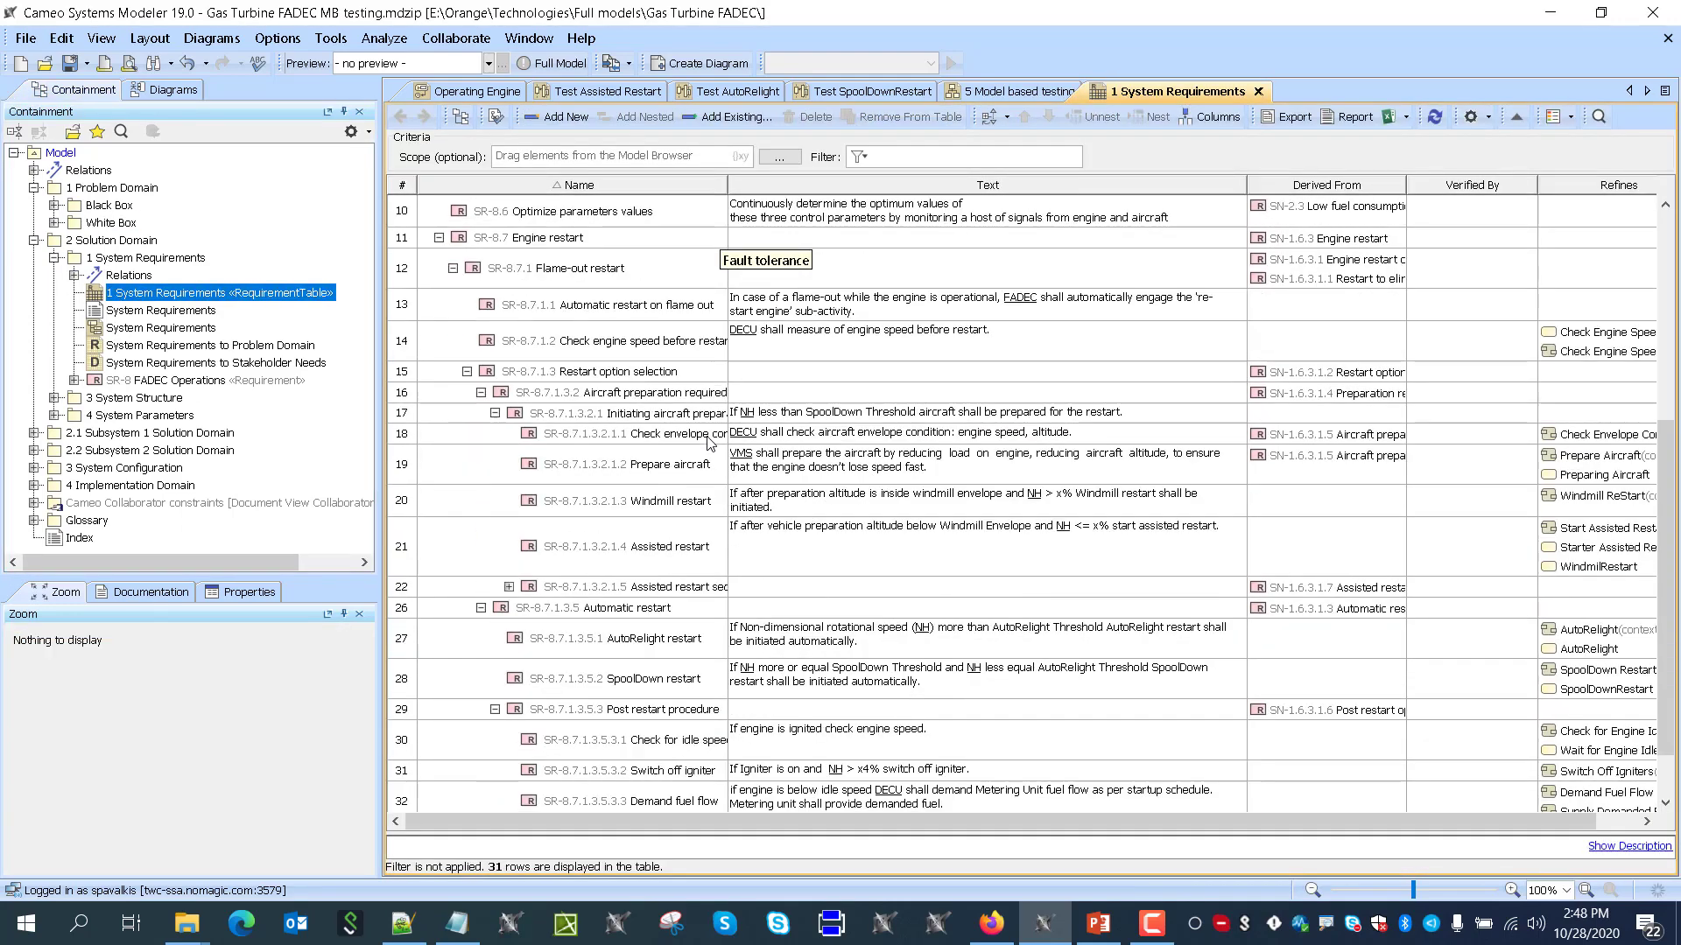
left_click(635, 433)
left_click(627, 484, "shift")
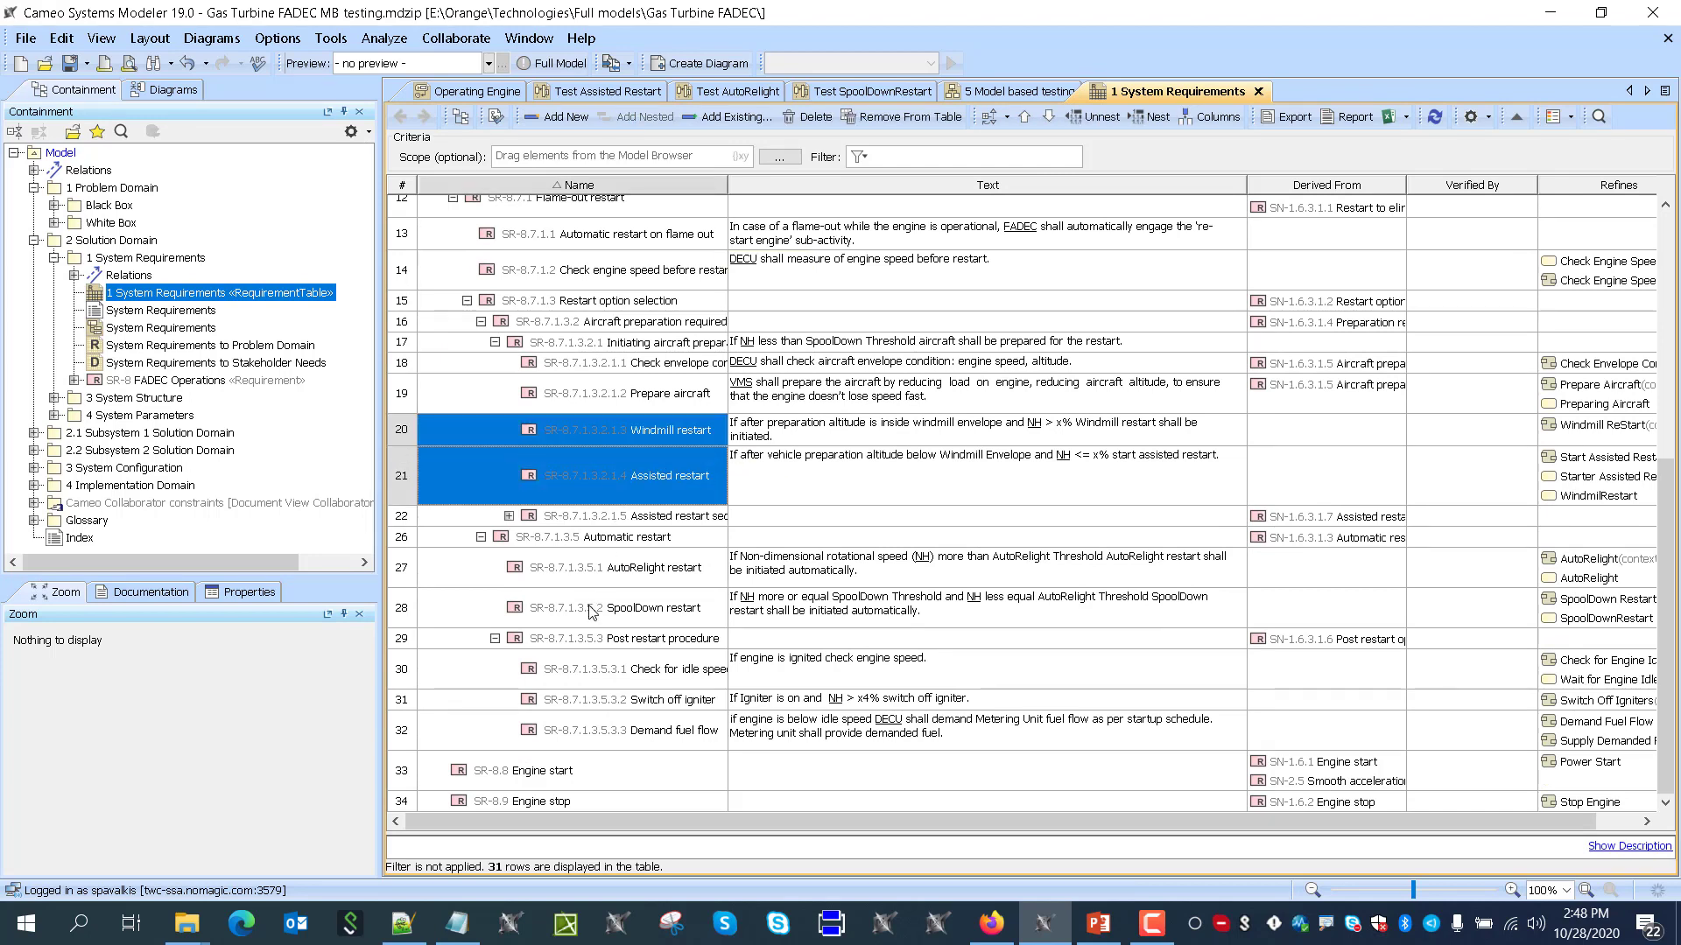
left_click(630, 568)
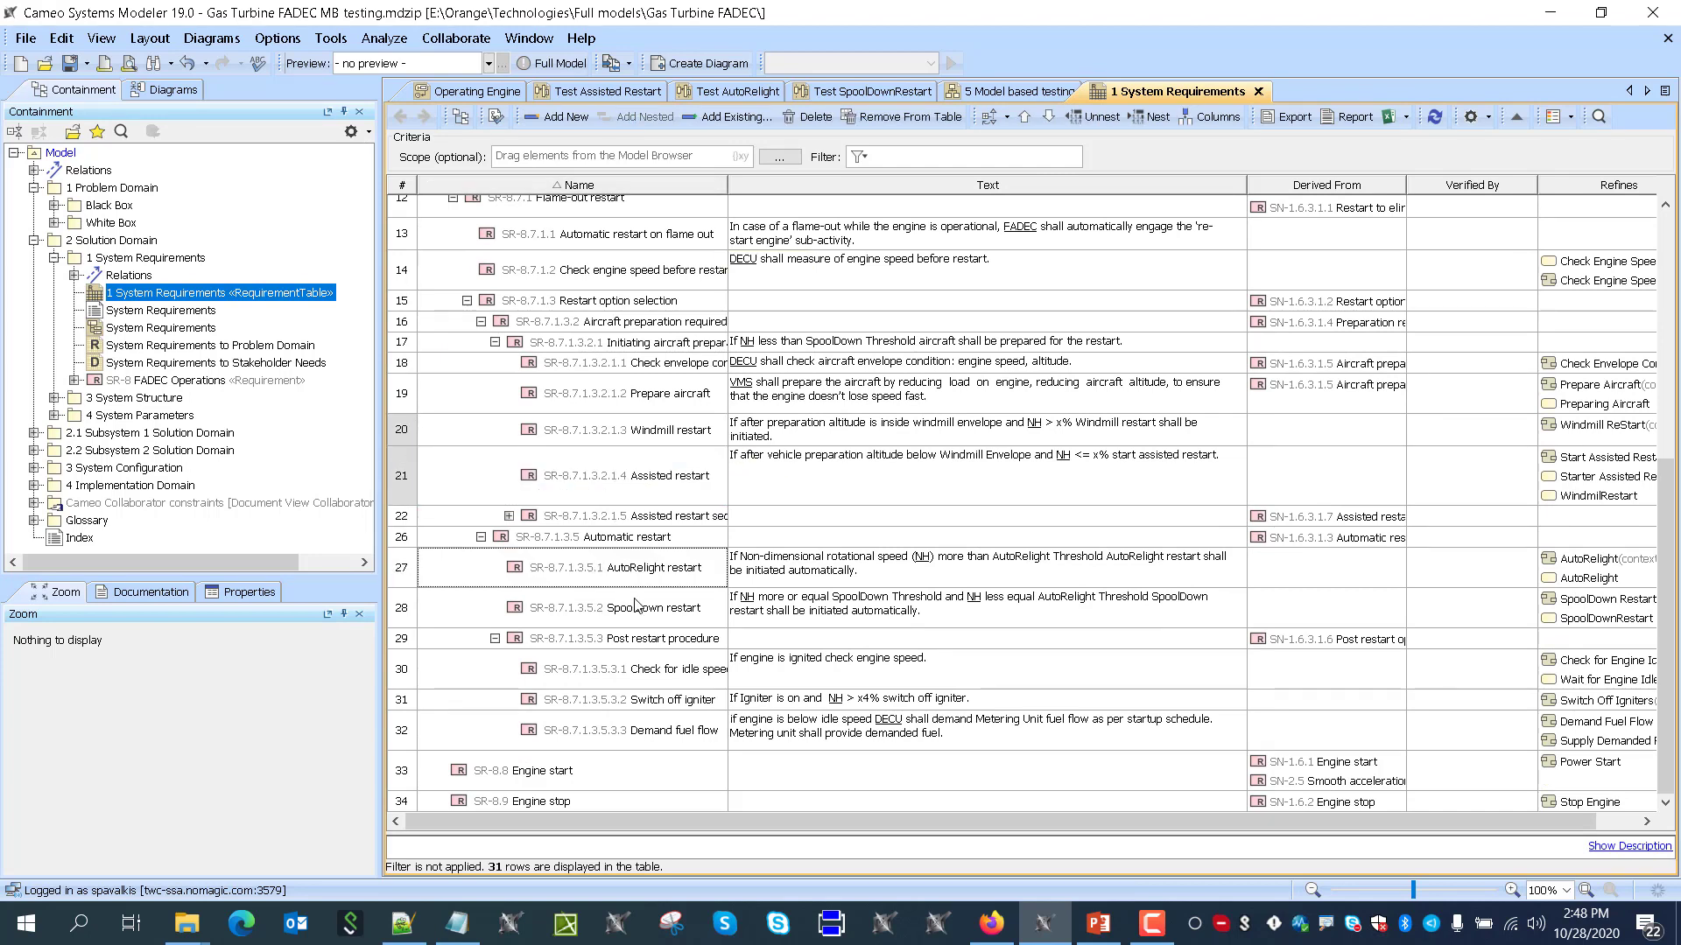
left_click(643, 464)
left_click(674, 440)
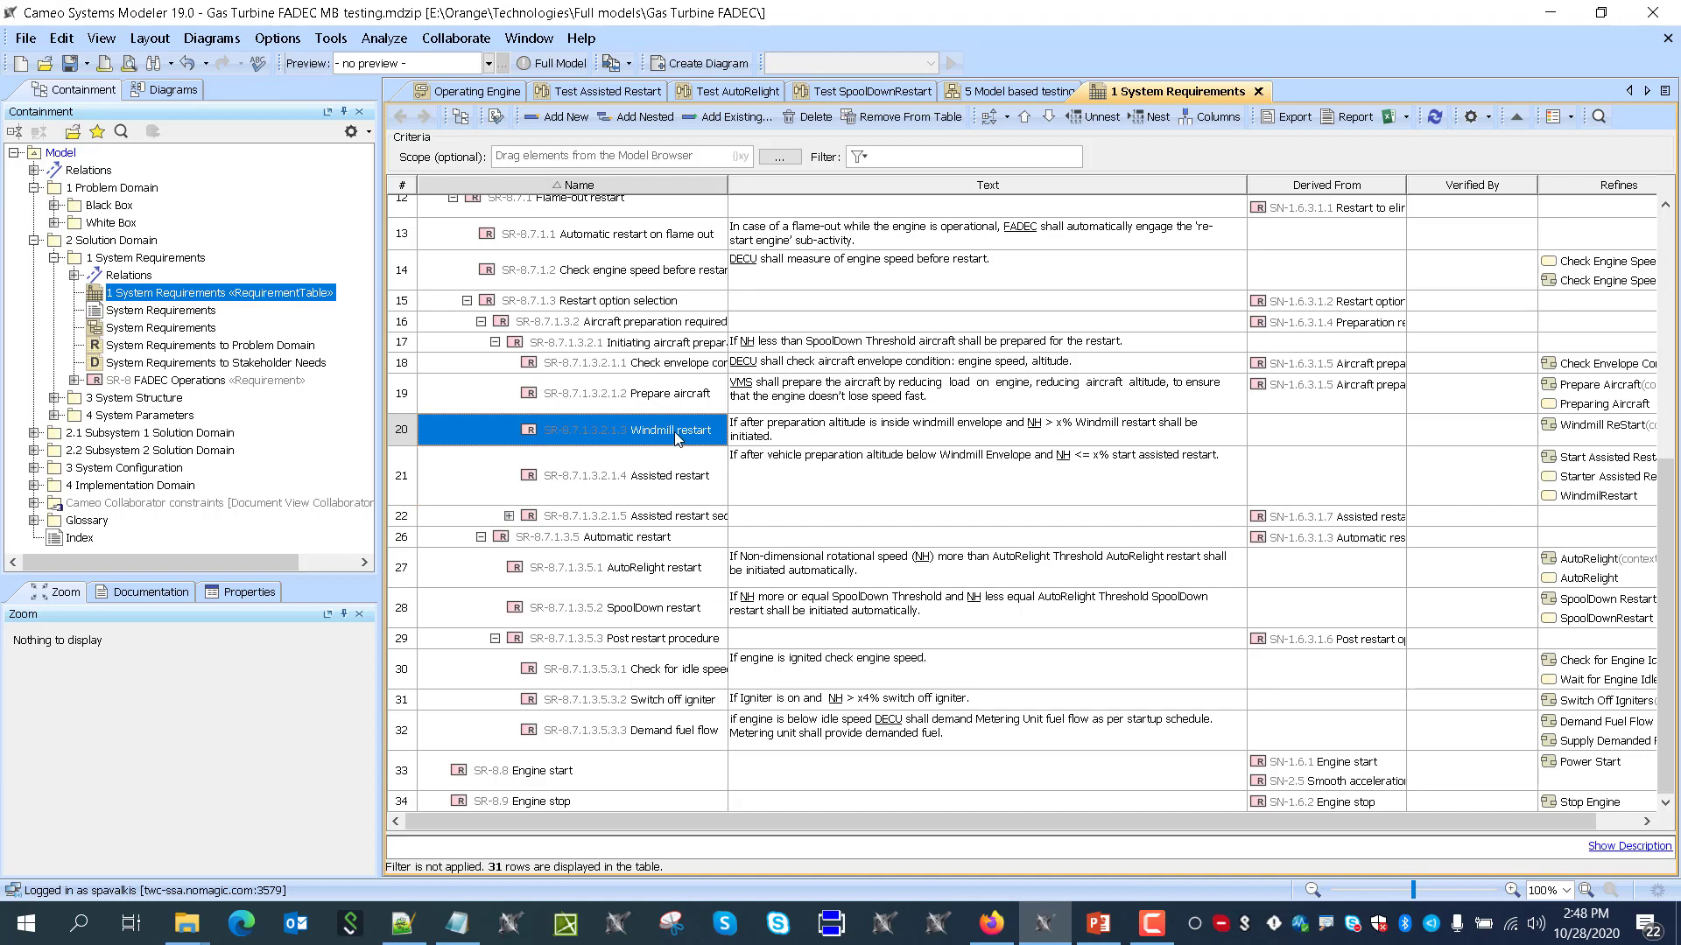
left_click(689, 488)
left_click(677, 581)
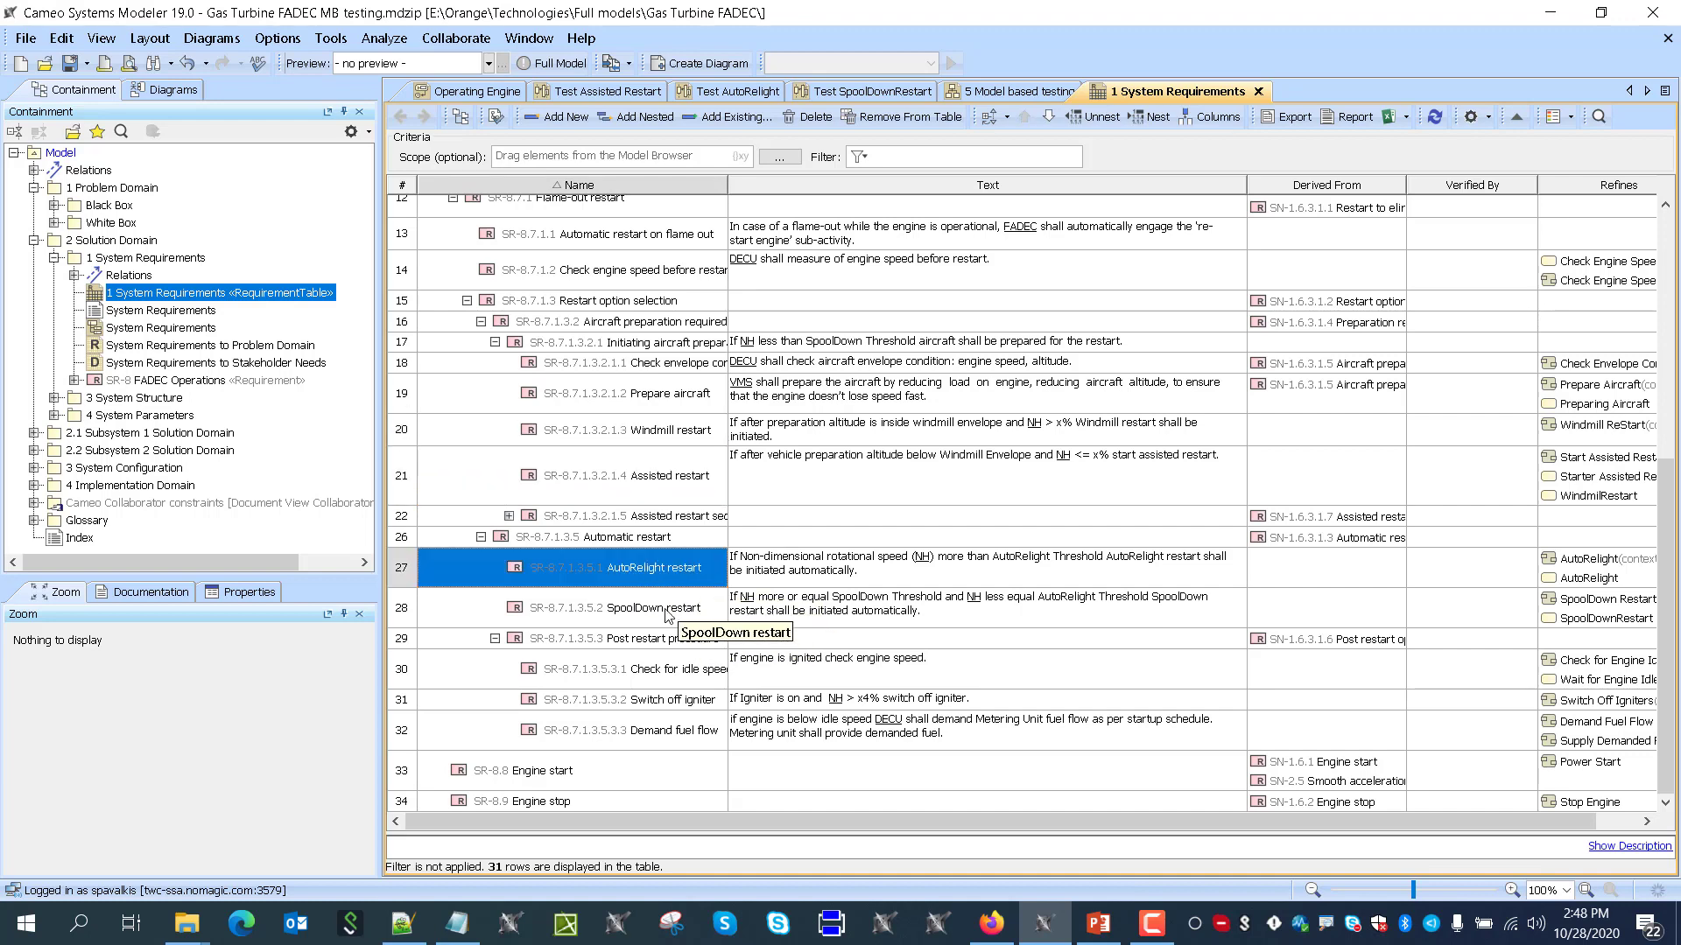
left_click(661, 593, "shift")
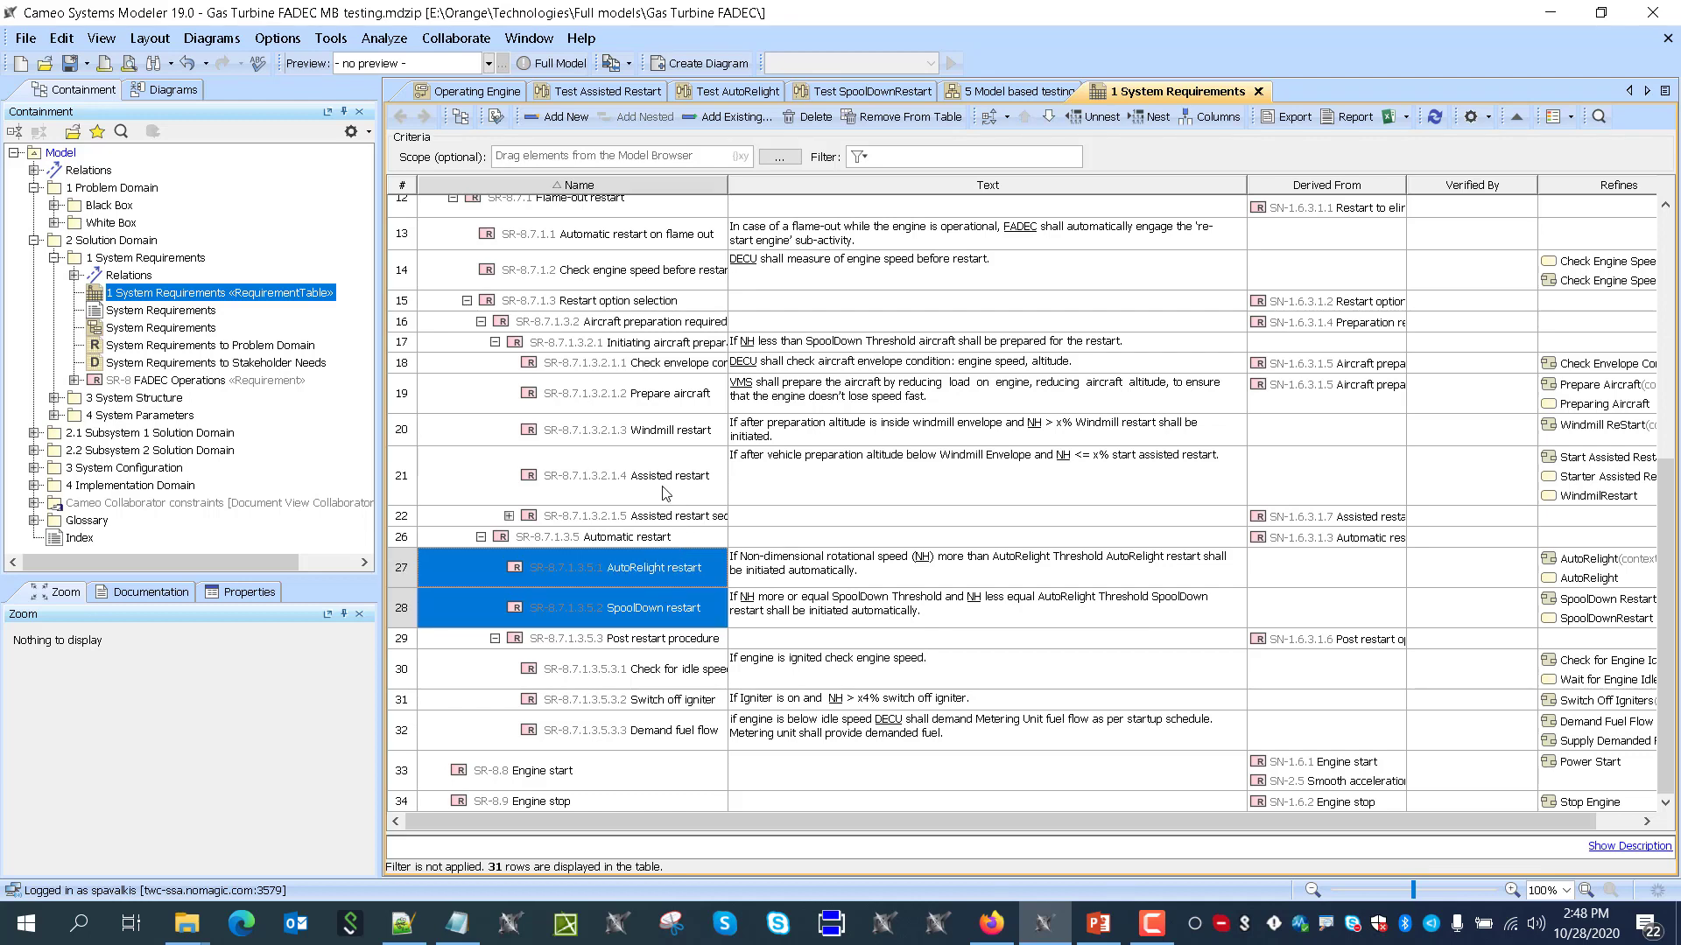
left_click(651, 435, "ctrl")
left_click(658, 405, "ctrl")
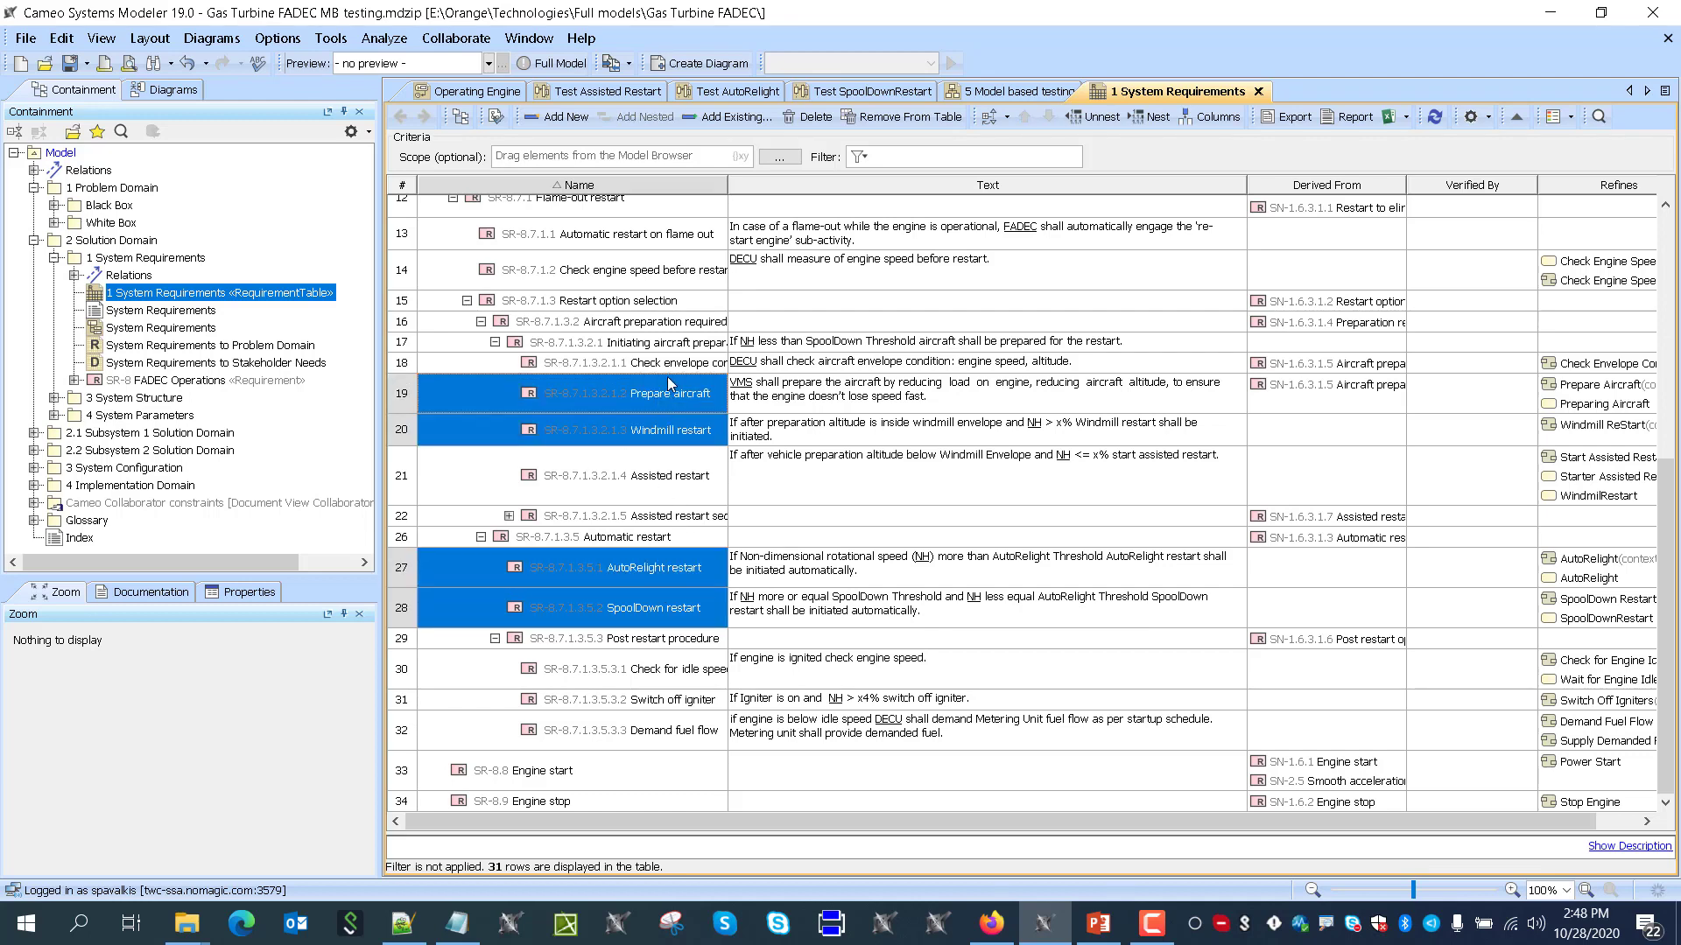
left_click(669, 362, "ctrl")
left_click(673, 391, "ctrl")
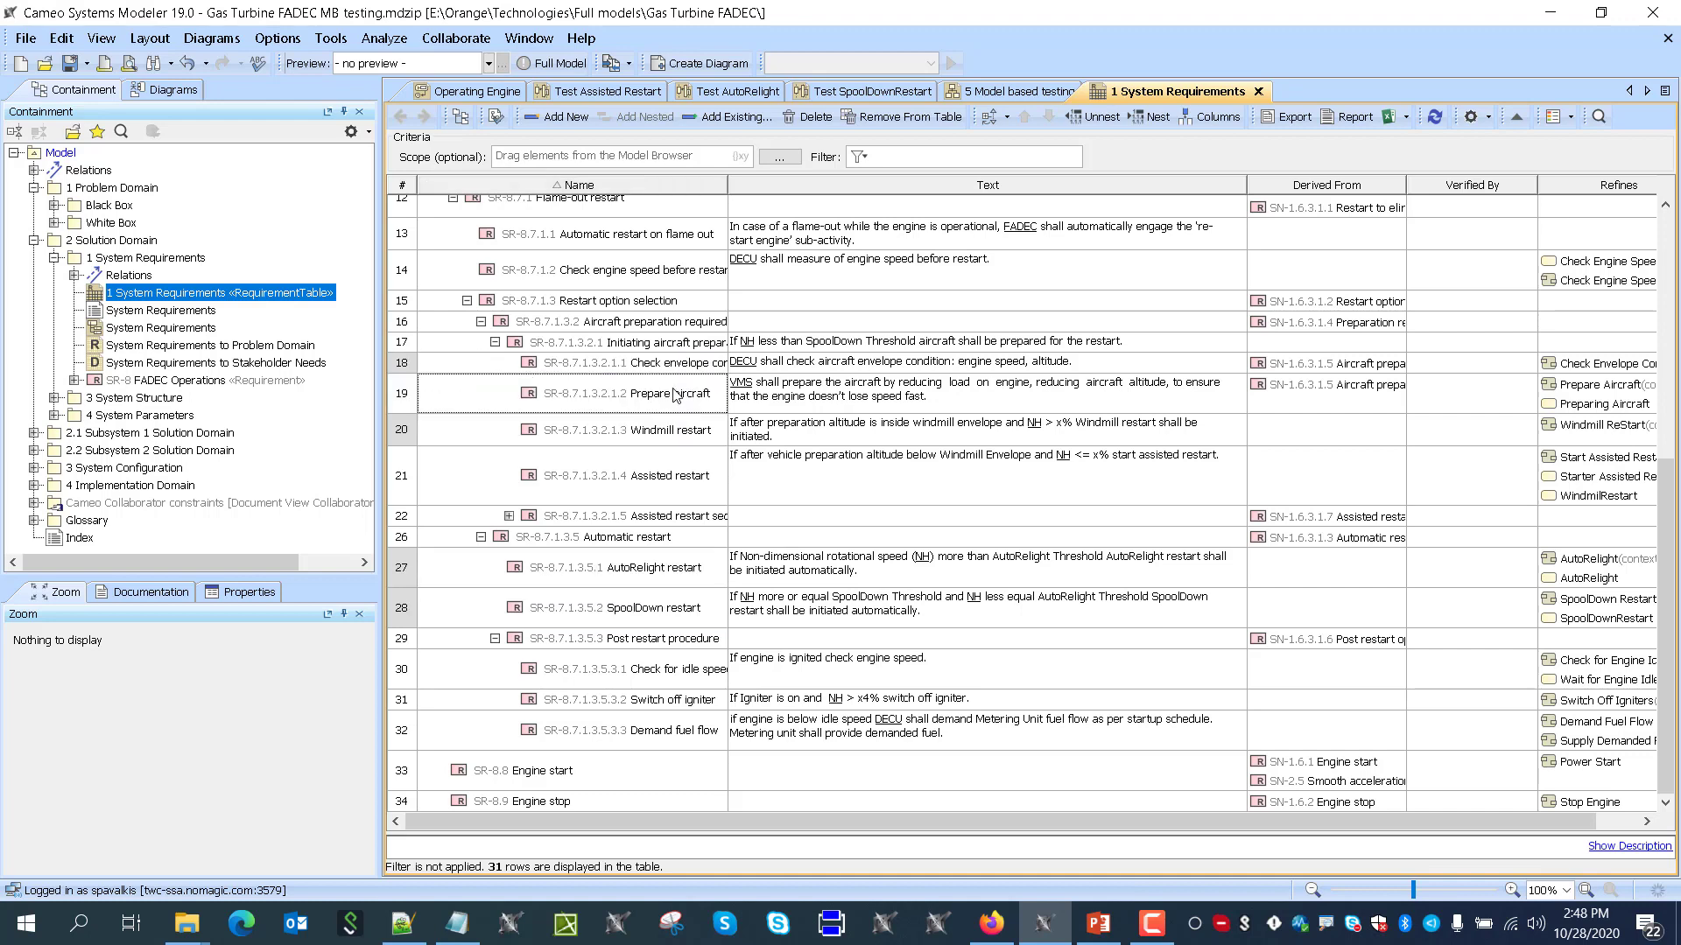
Select the Windmill, Assisted, AutoRelight and SpoolDown restart requirements, locate them in the model tree and place them on the 5 Model based testing diagram
left_click(691, 433)
left_click(692, 489, "shift")
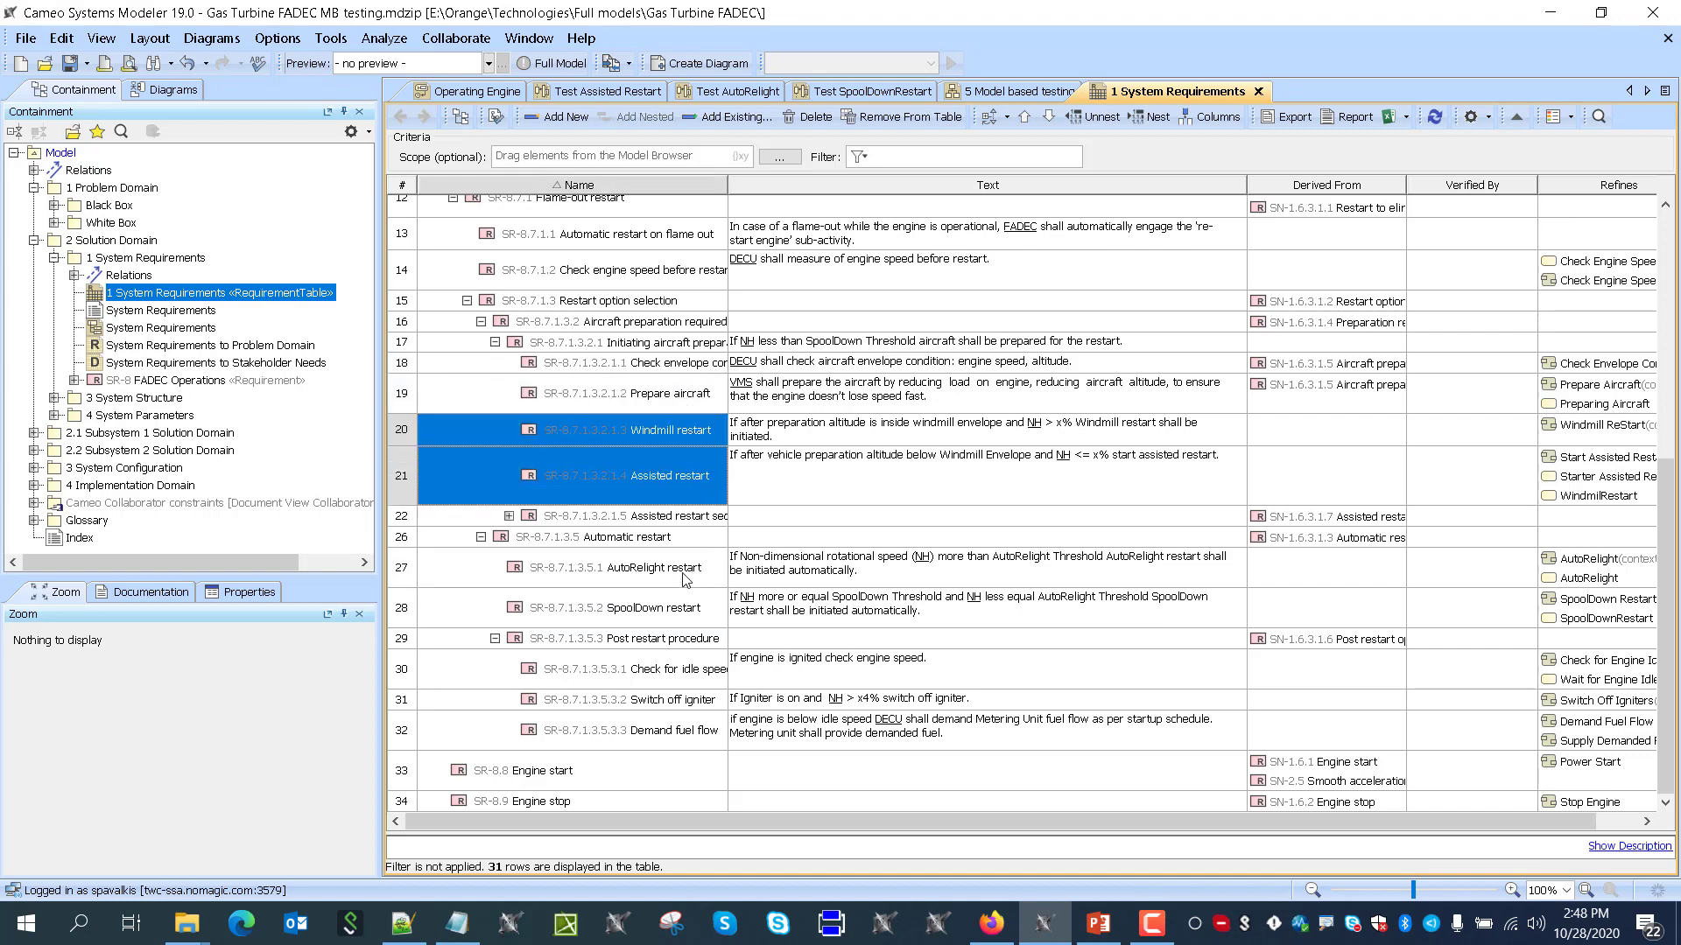
left_click(683, 577, "ctrl")
left_click(682, 613, "ctrl")
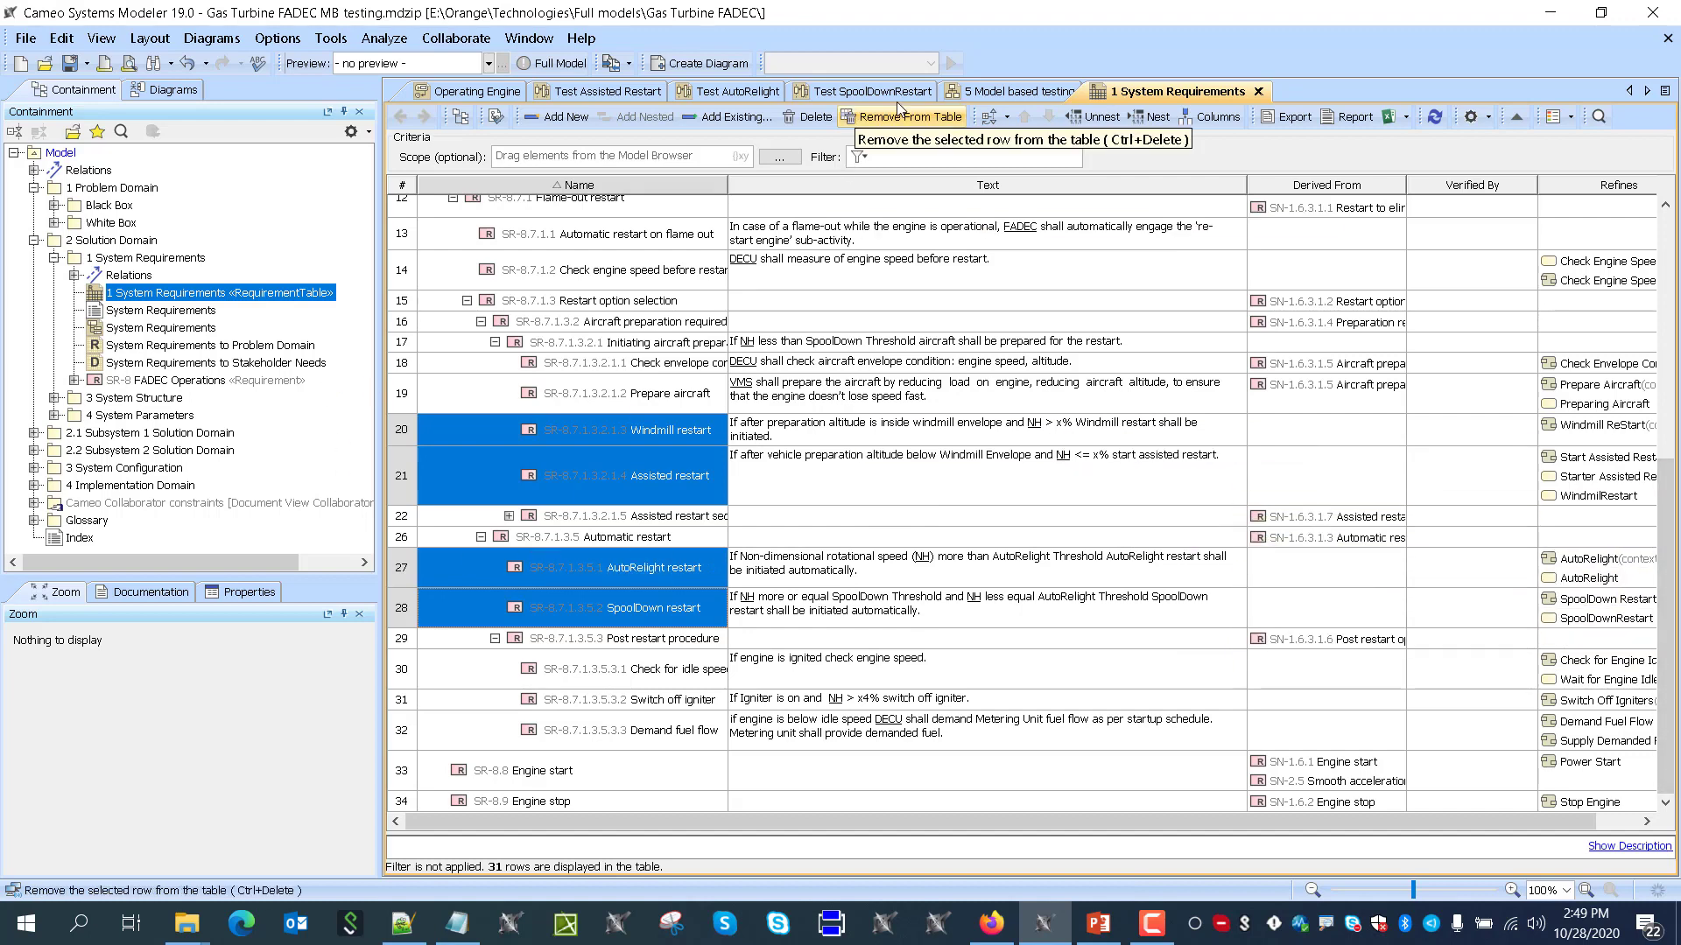
left_click(1020, 91)
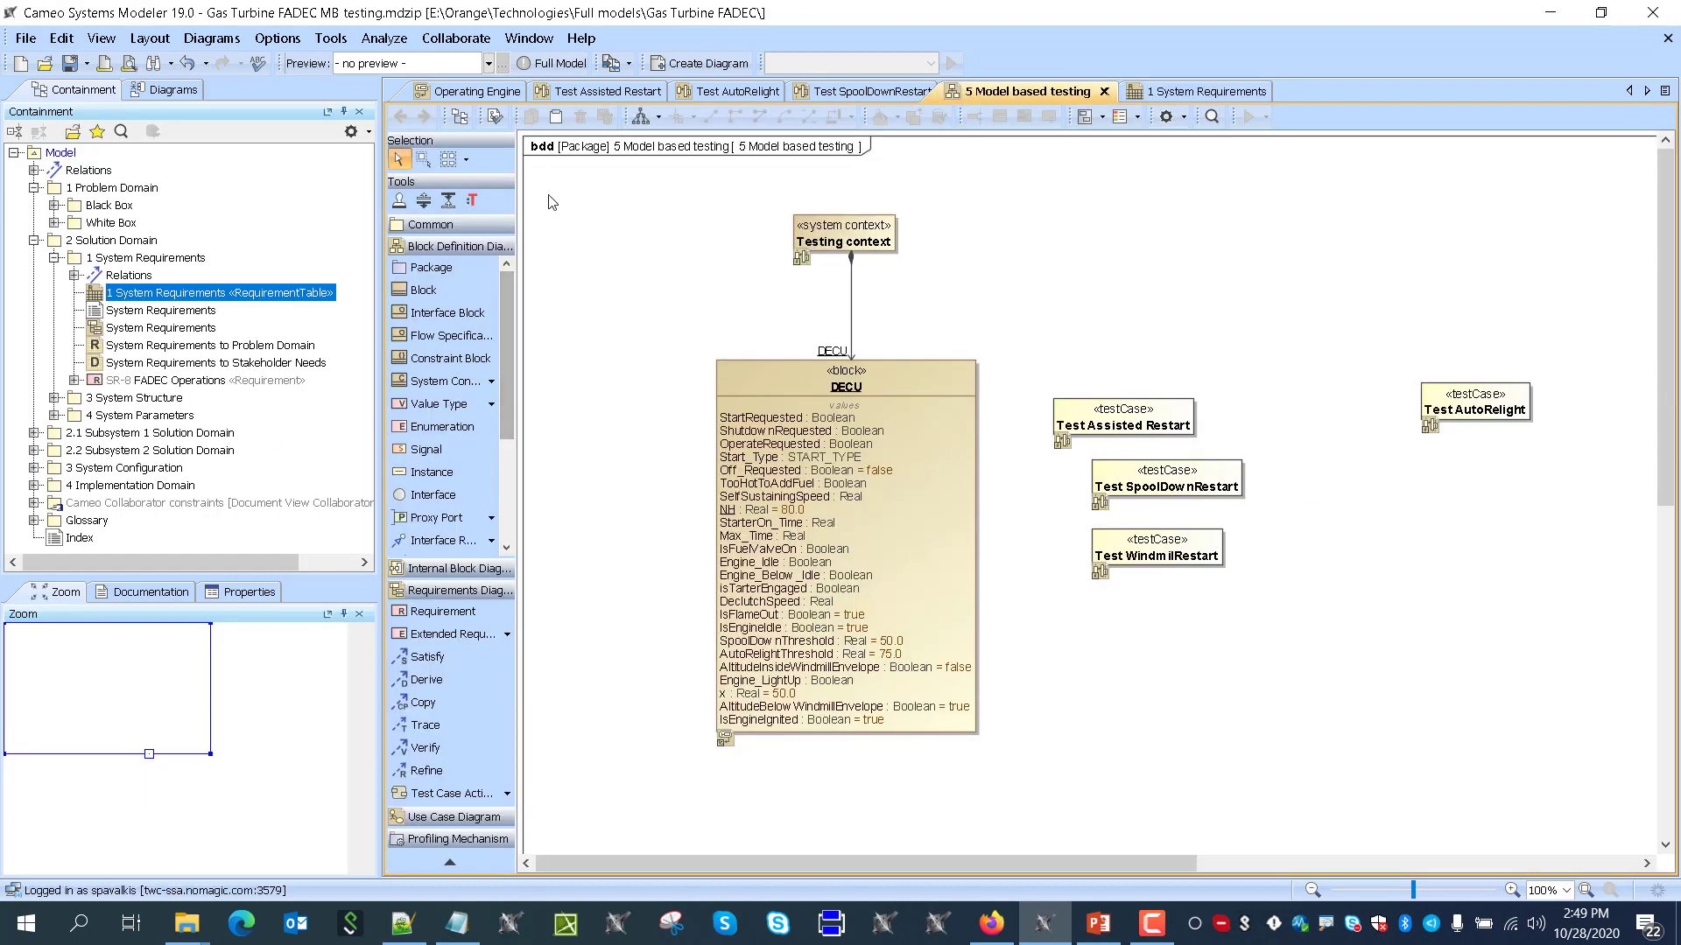
left_click(1147, 91)
right_click(626, 490)
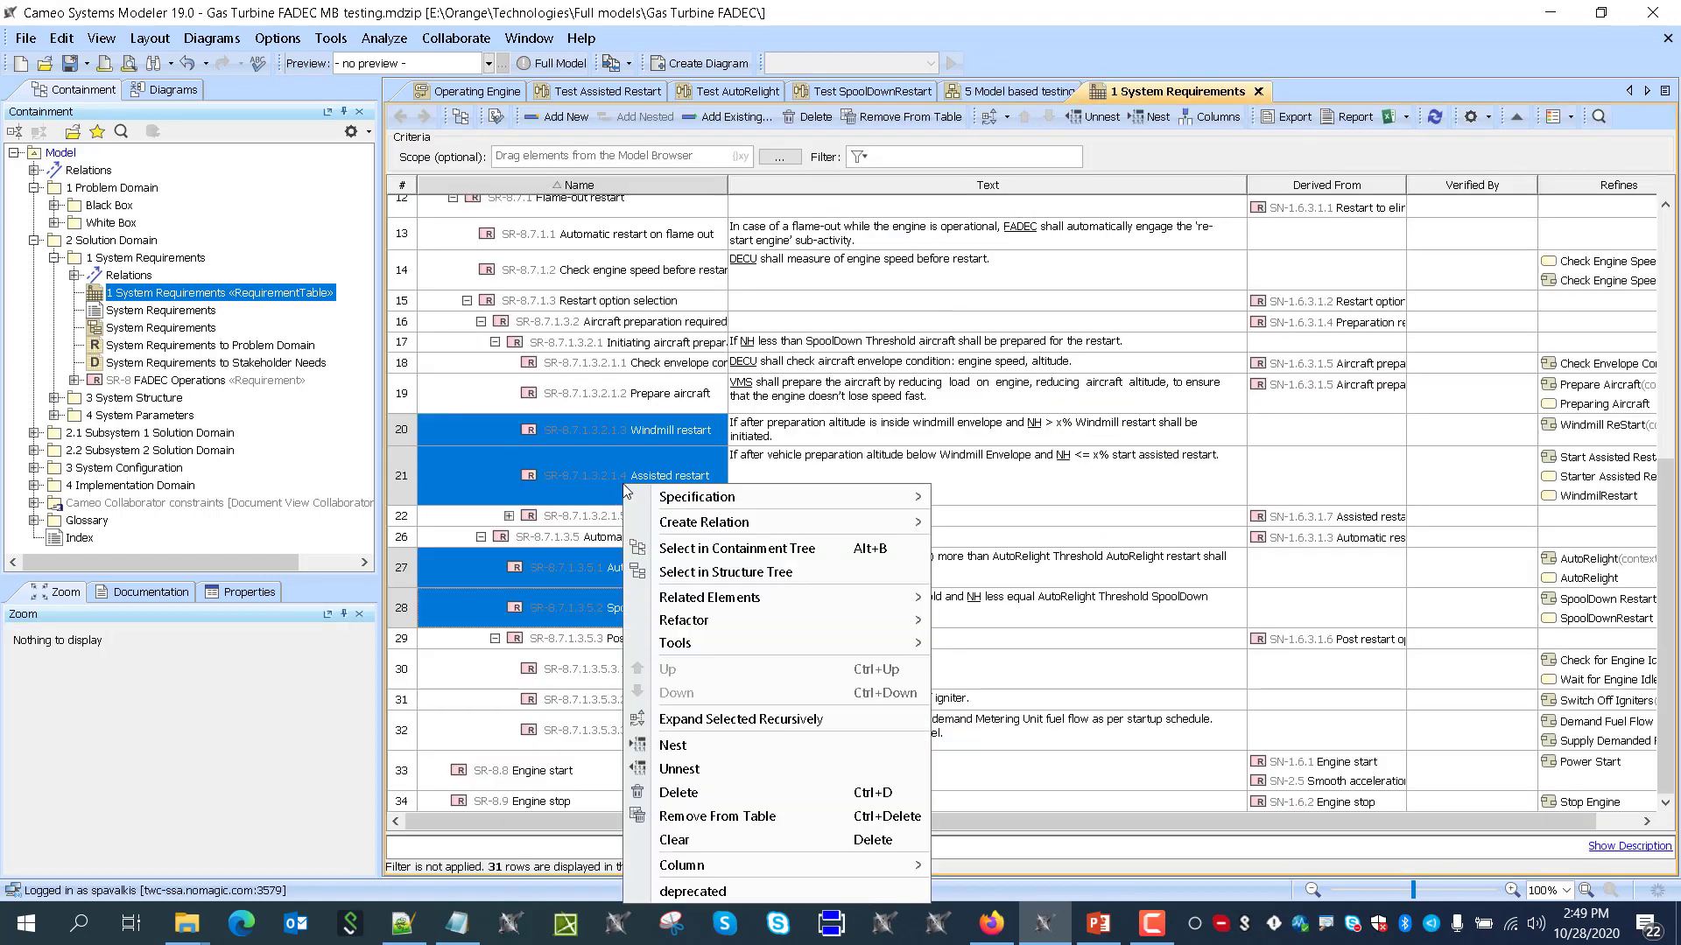
left_click(759, 549)
left_click(989, 95)
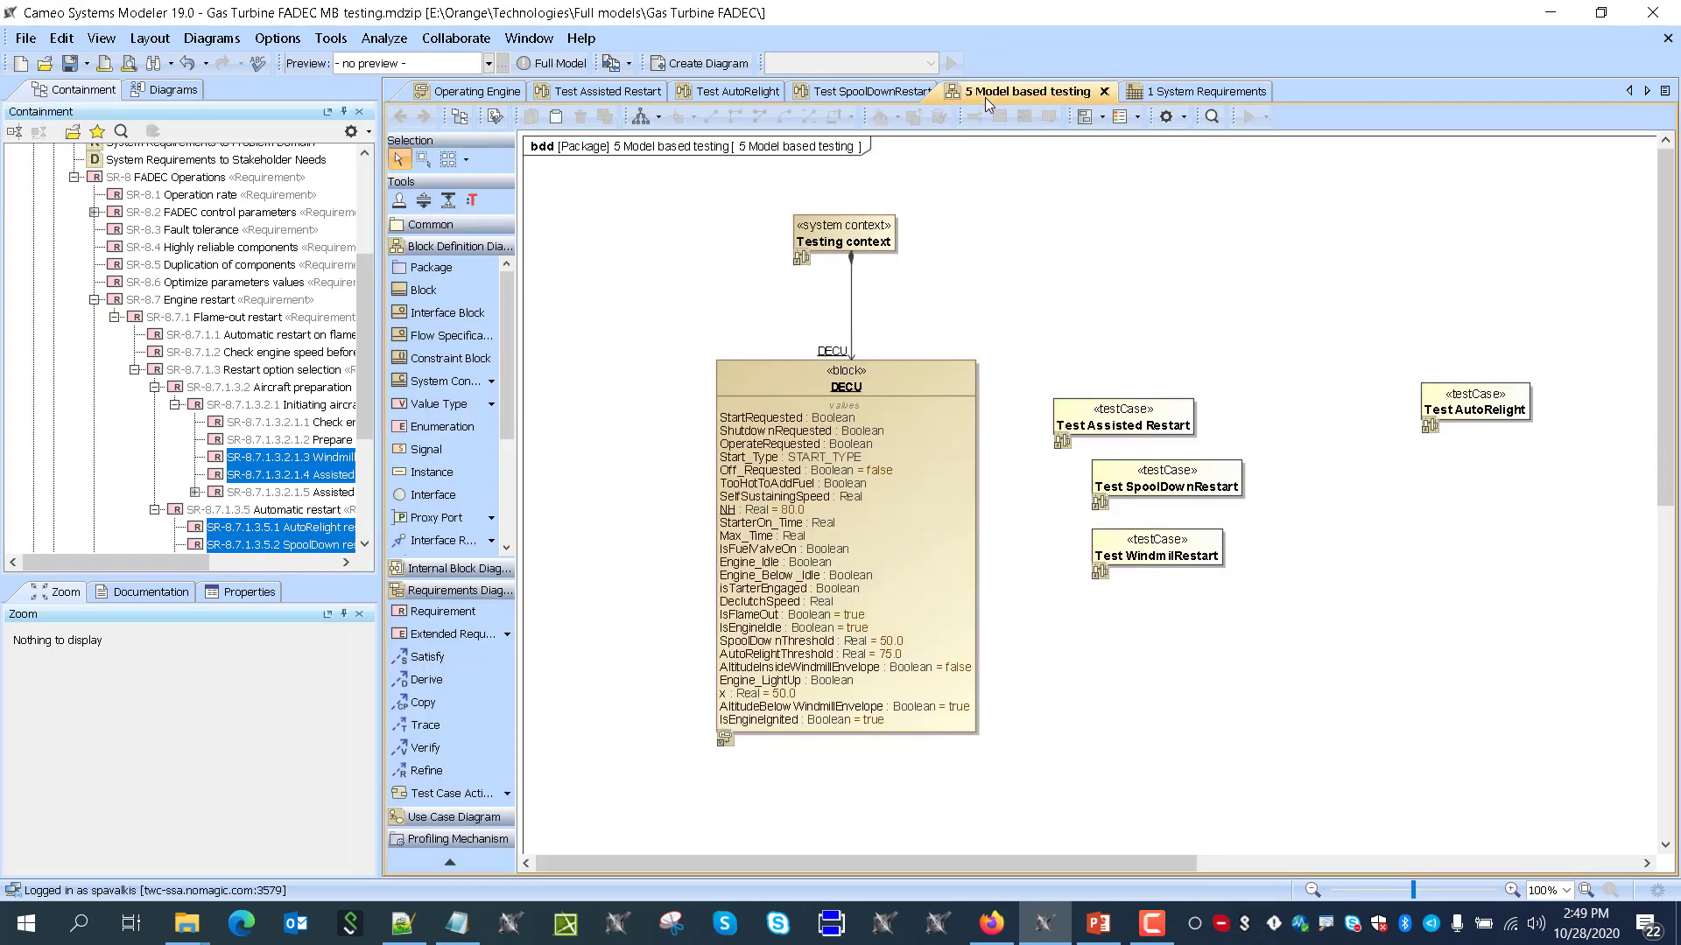
left_click_drag(277, 460, 1129, 206)
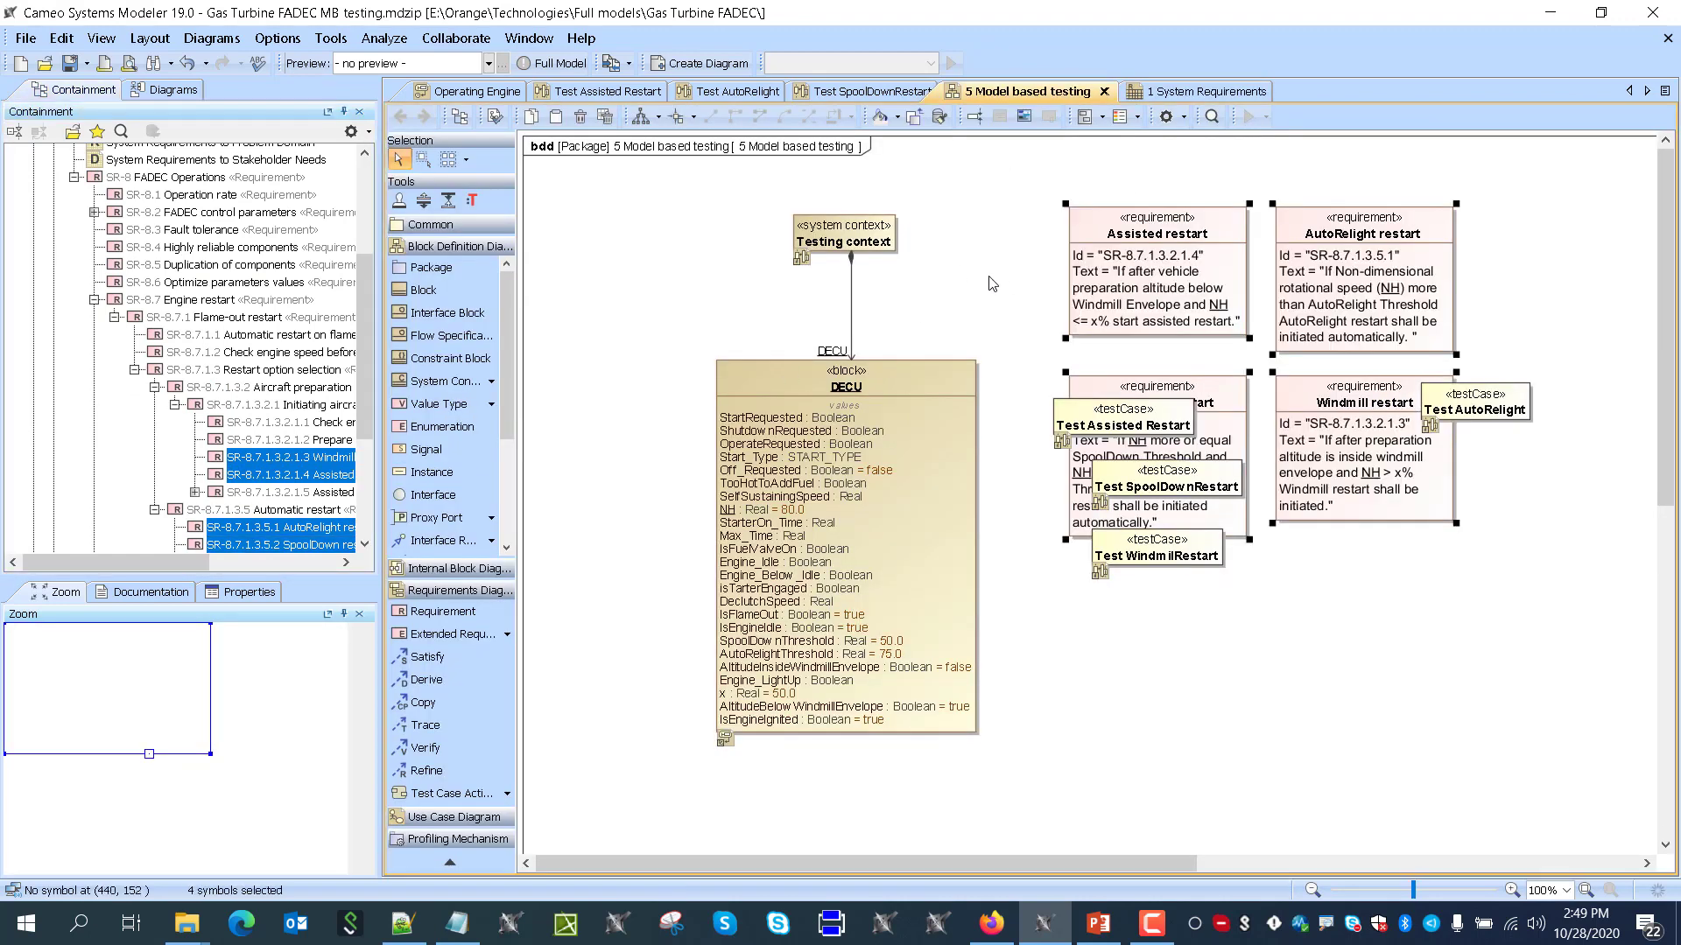
Move the four test cases clear of the newly placed requirements
left_click_drag(1147, 652, 1147, 653)
left_click_drag(1149, 549, 1310, 632)
left_click_drag(1475, 415, 1545, 651)
left_click_drag(1164, 487, 1541, 540)
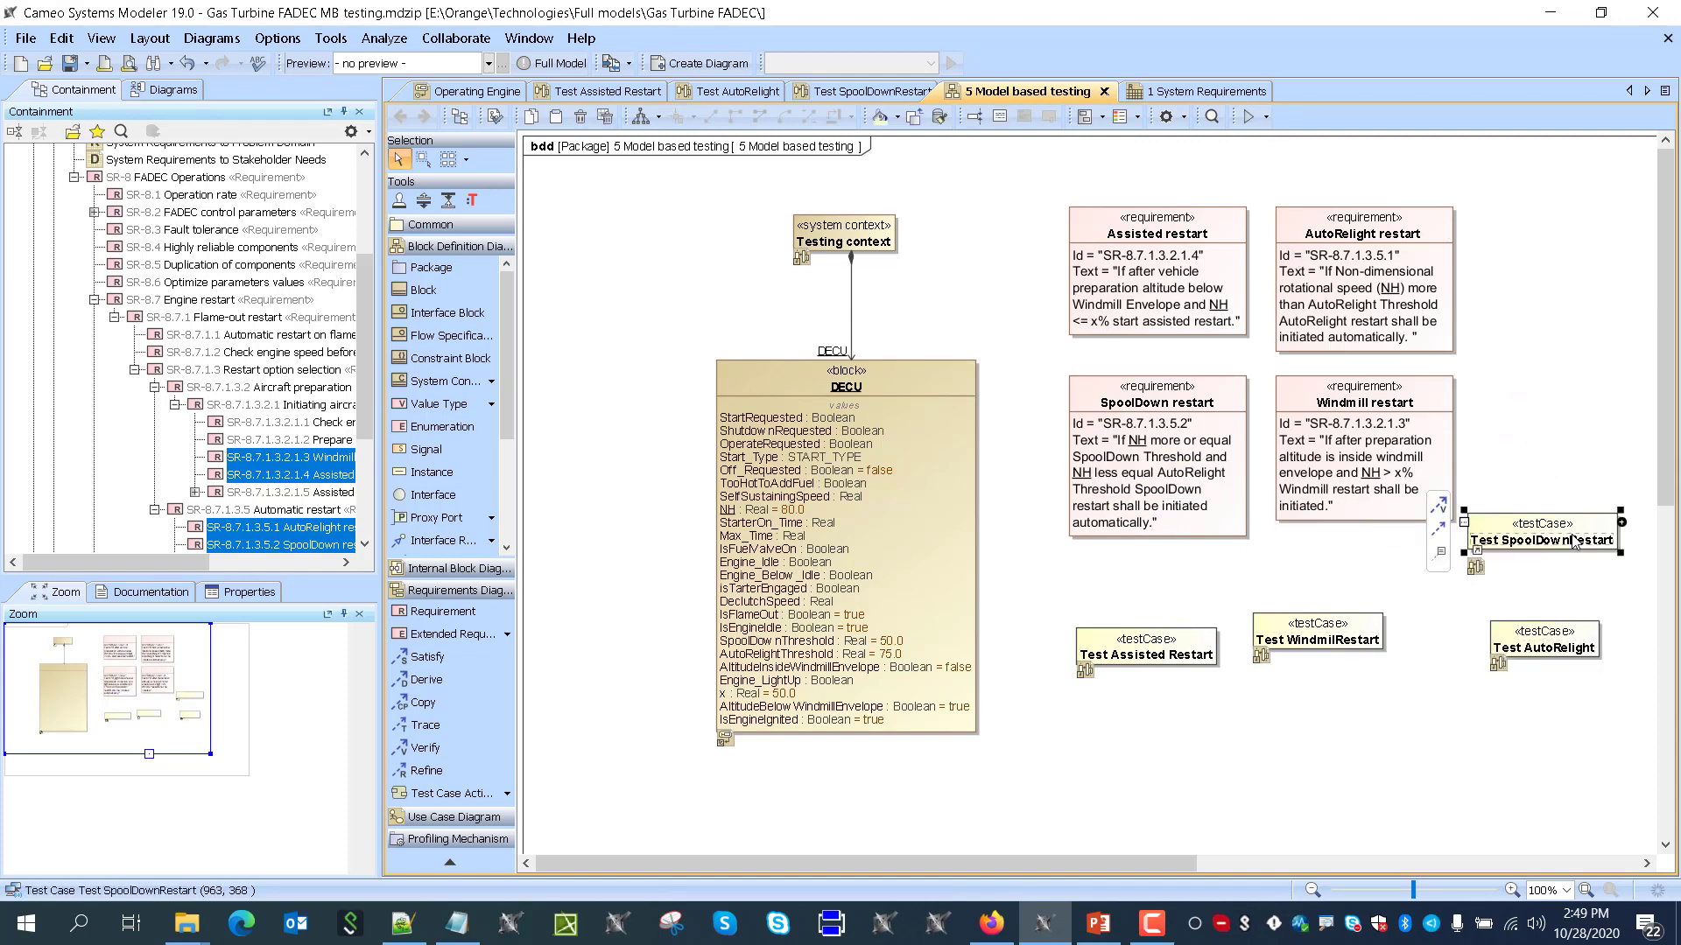
Draw verify relationships from the SpoolDown, Windmill, Assisted and AutoRelight test cases to their matching restart requirements
left_click_drag(1440, 525, 1164, 455)
left_click(1190, 555)
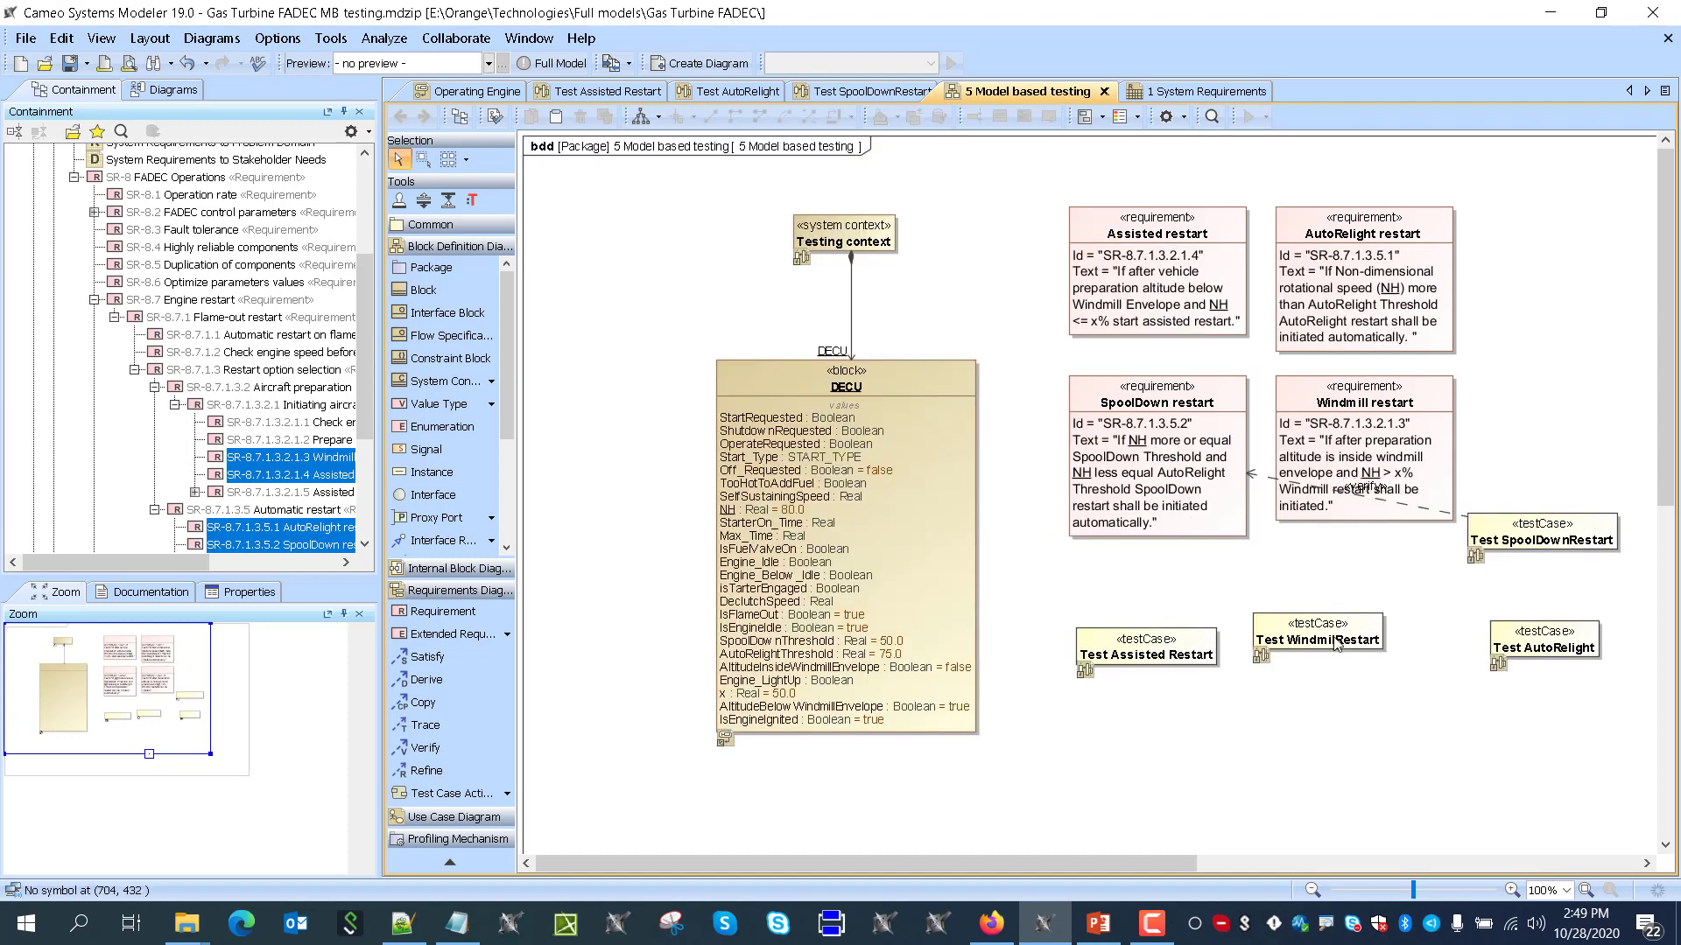
left_click(1359, 636)
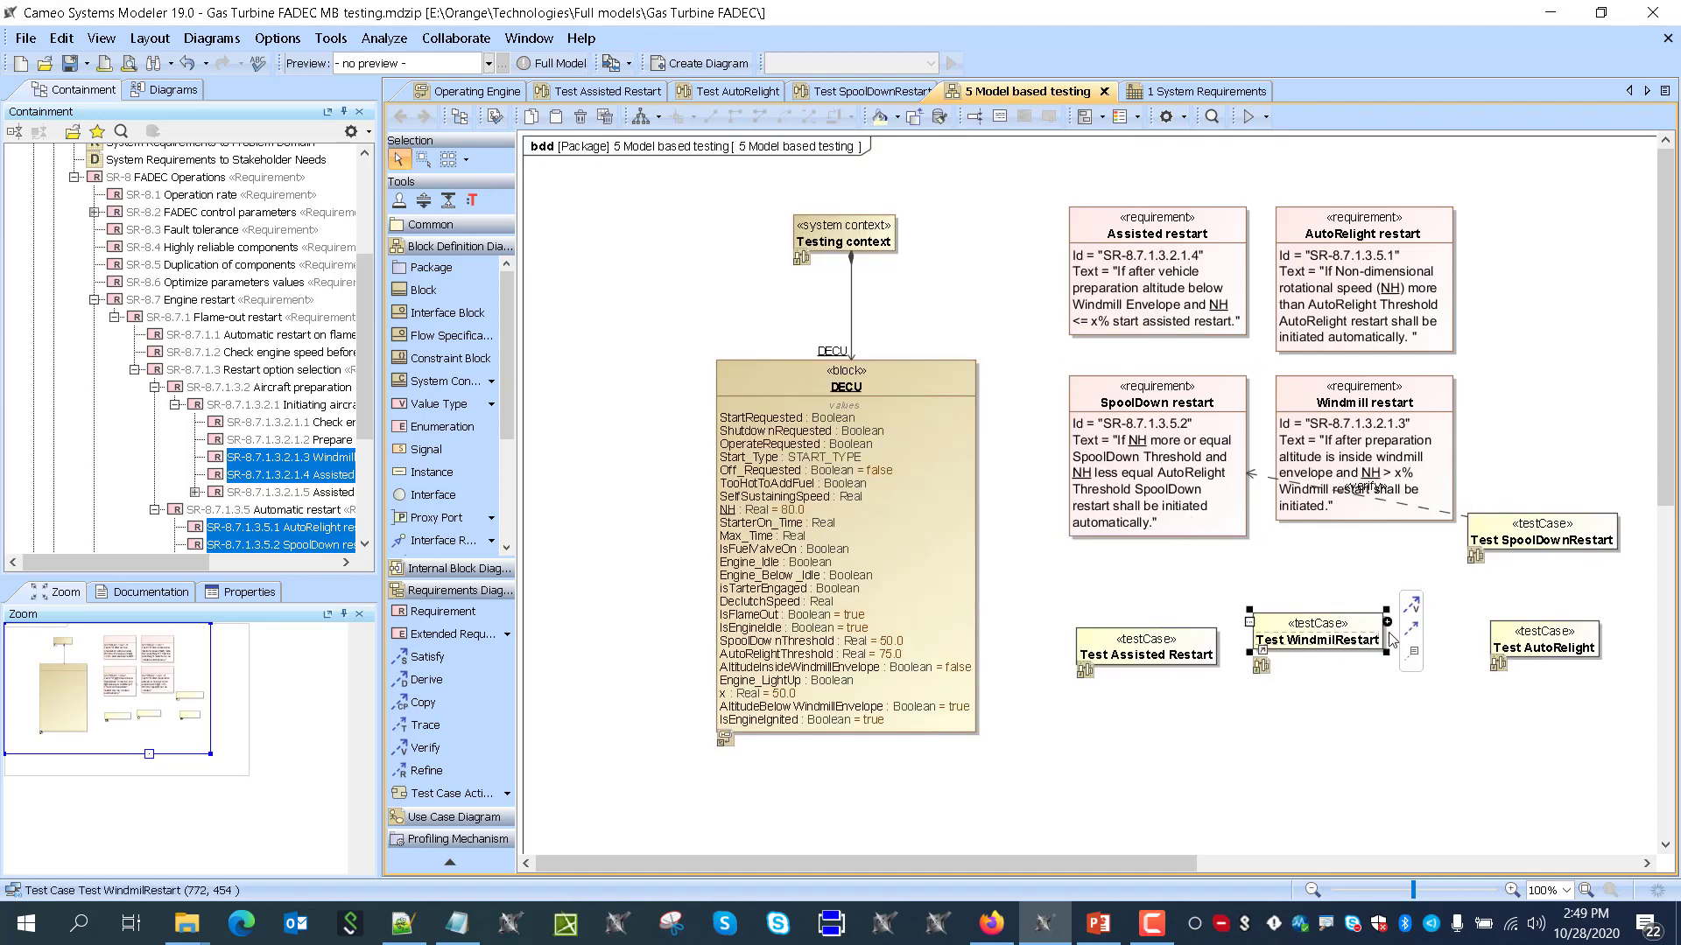
left_click_drag(1411, 617, 1346, 494)
left_click(1144, 675)
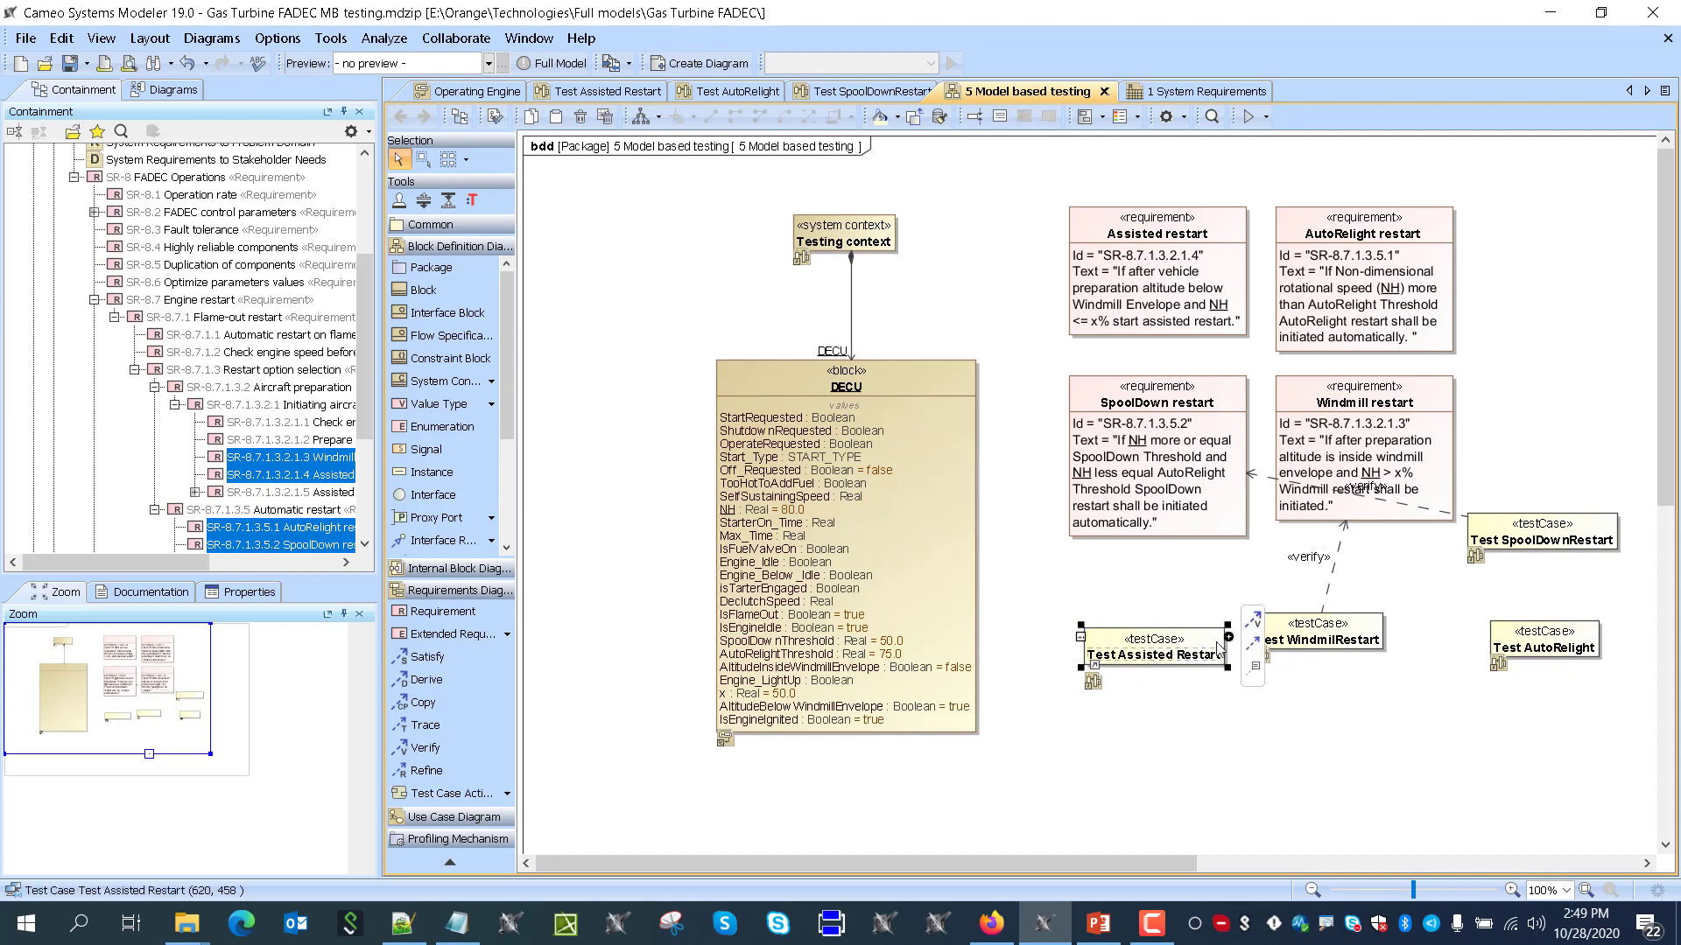
left_click_drag(1253, 627, 1153, 308)
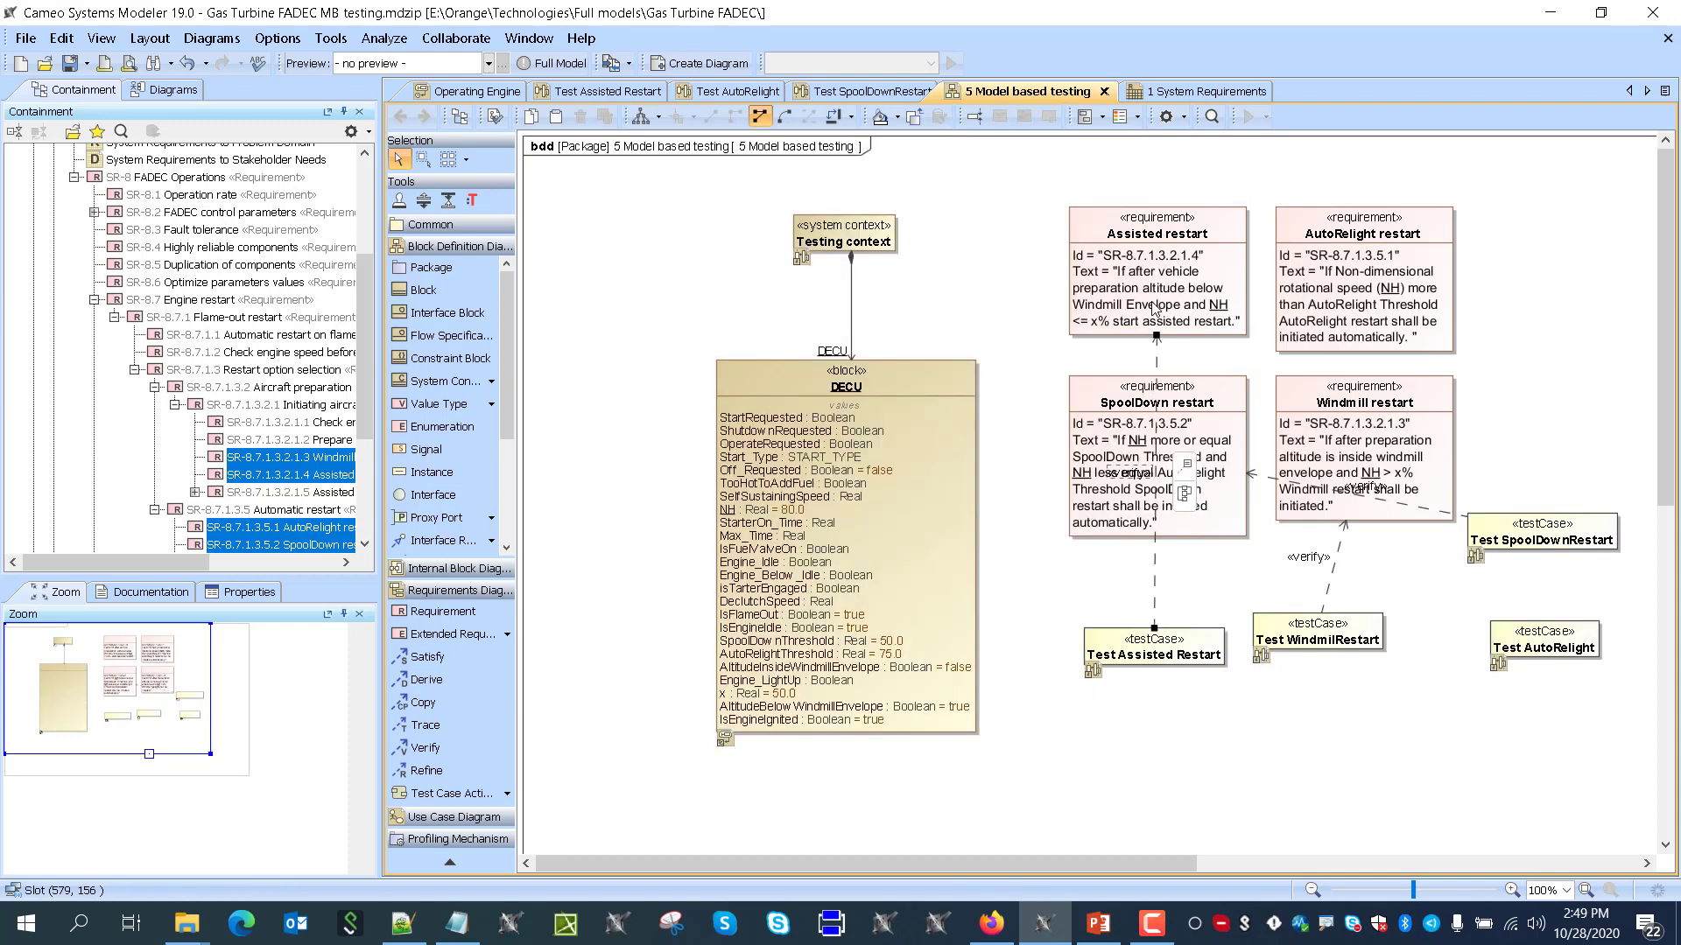
left_click(1534, 642)
left_click_drag(1625, 617, 1436, 306)
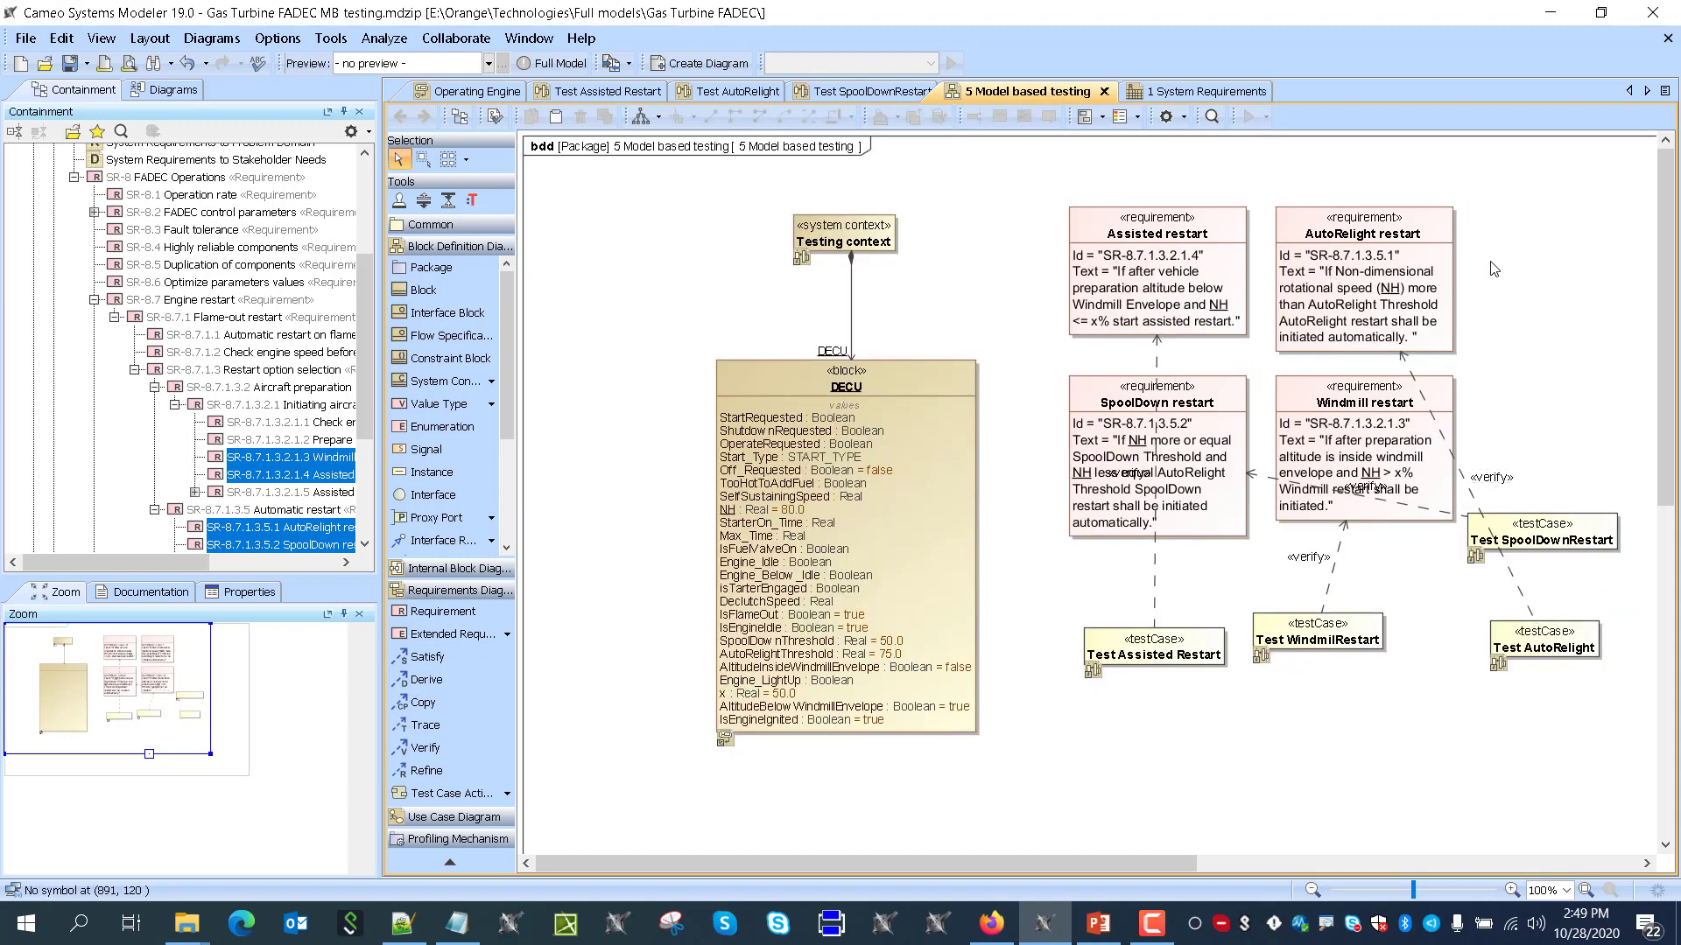
Lay out the diagram automatically and move the AutoRelight and Assisted requirement and test case pairs into the same row as the other two
left_click(639, 117)
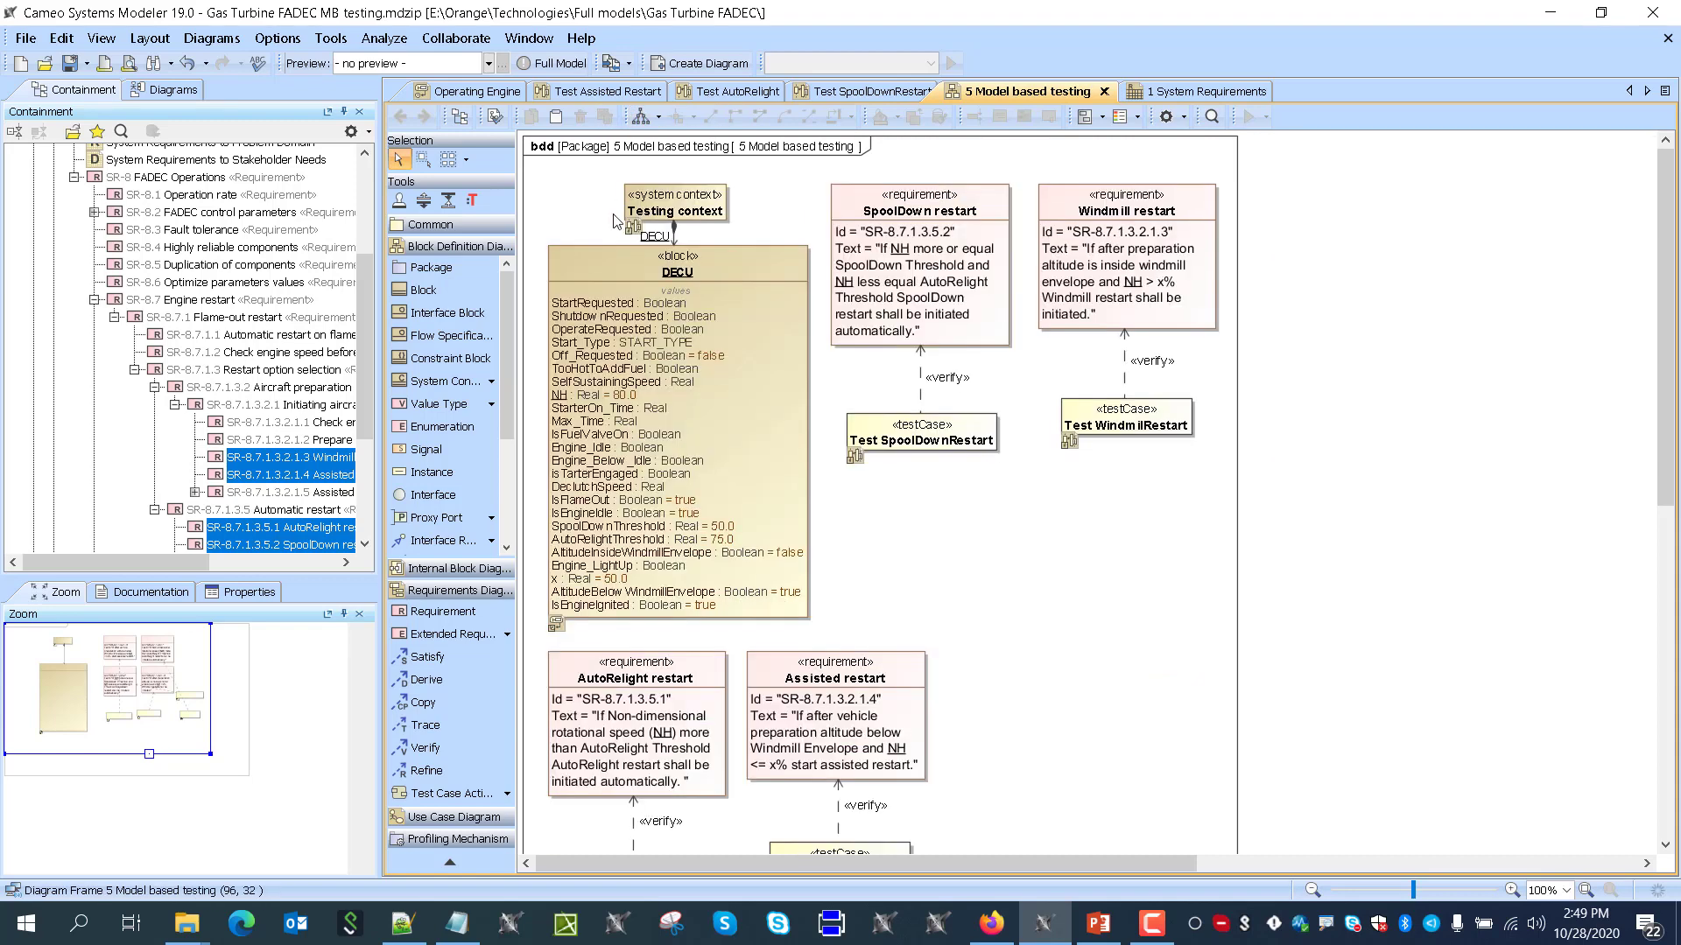
scroll(1014, 642, "down", 3)
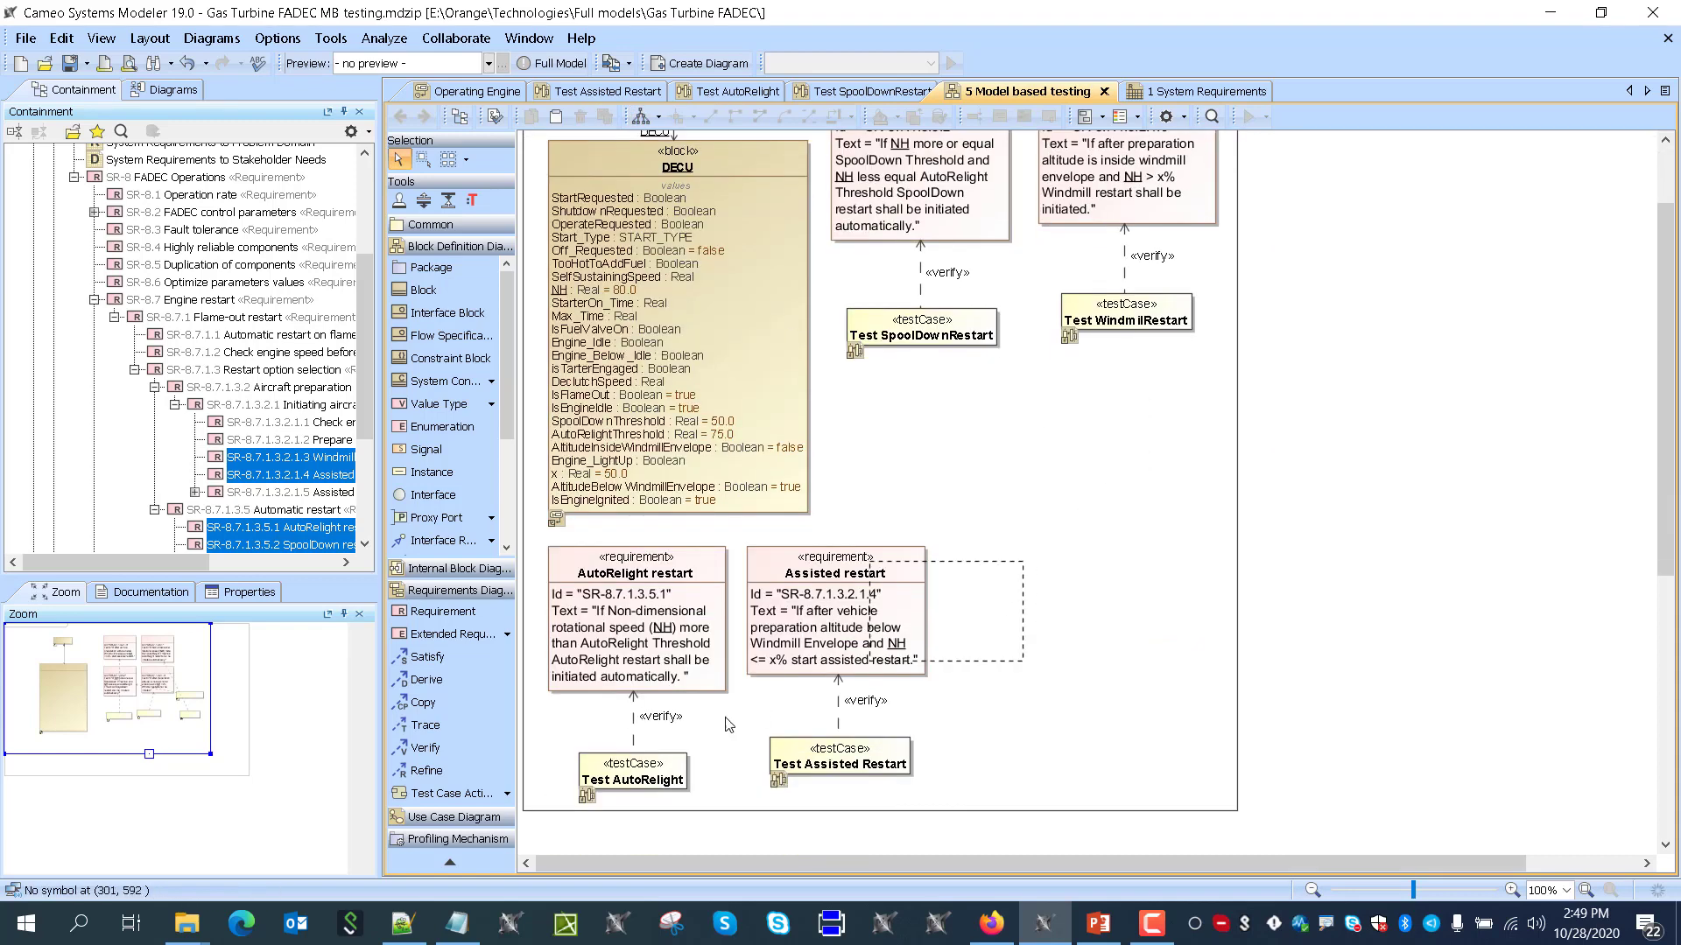
key("ctrl+a")
left_click_drag(662, 575, 1367, 213)
left_click(1189, 630)
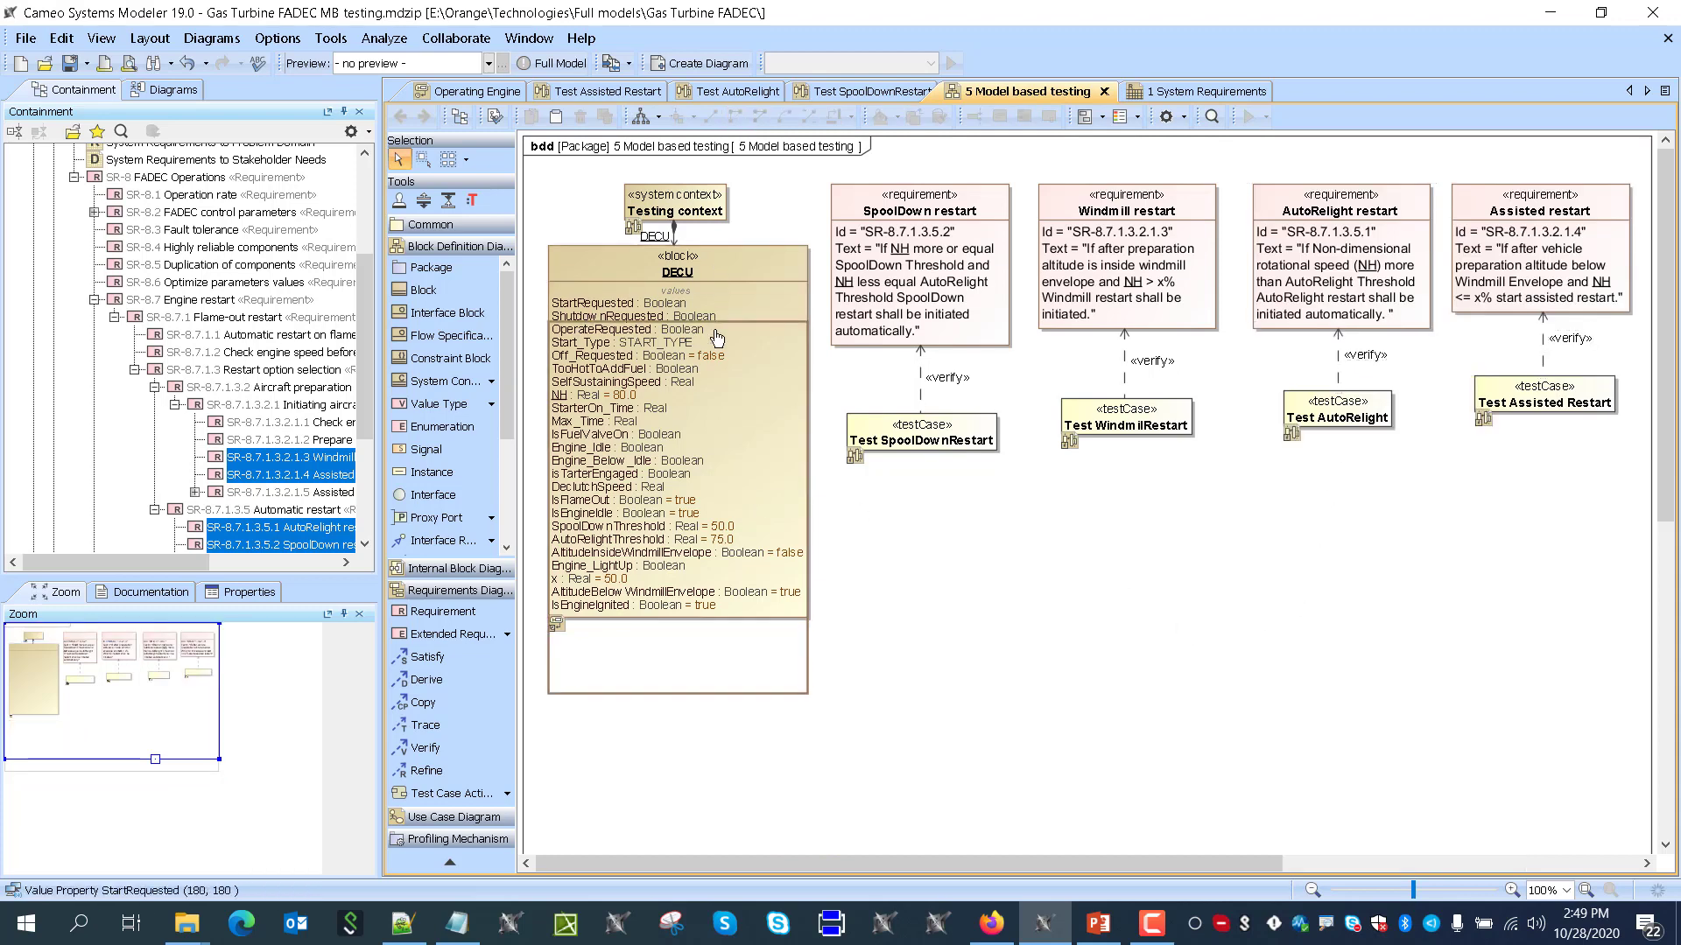
Move the DECU block lower and add a value property test1 of type VerdictKind to the Testing context block
left_click_drag(704, 258, 705, 334)
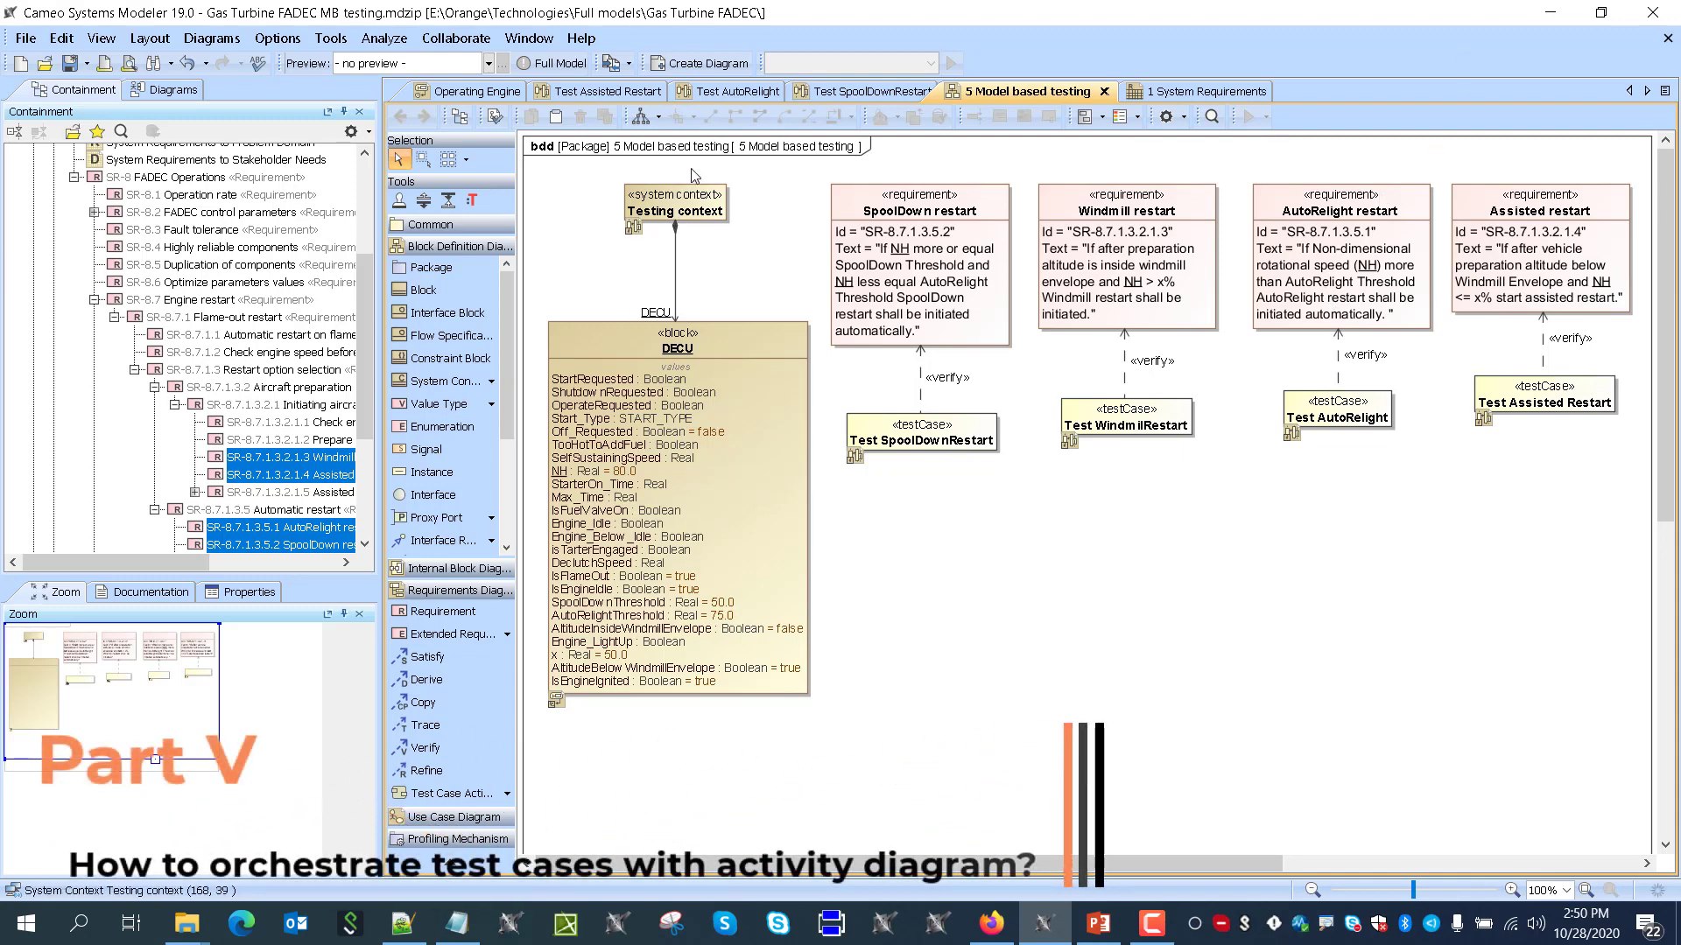
left_click_drag(655, 336, 647, 436)
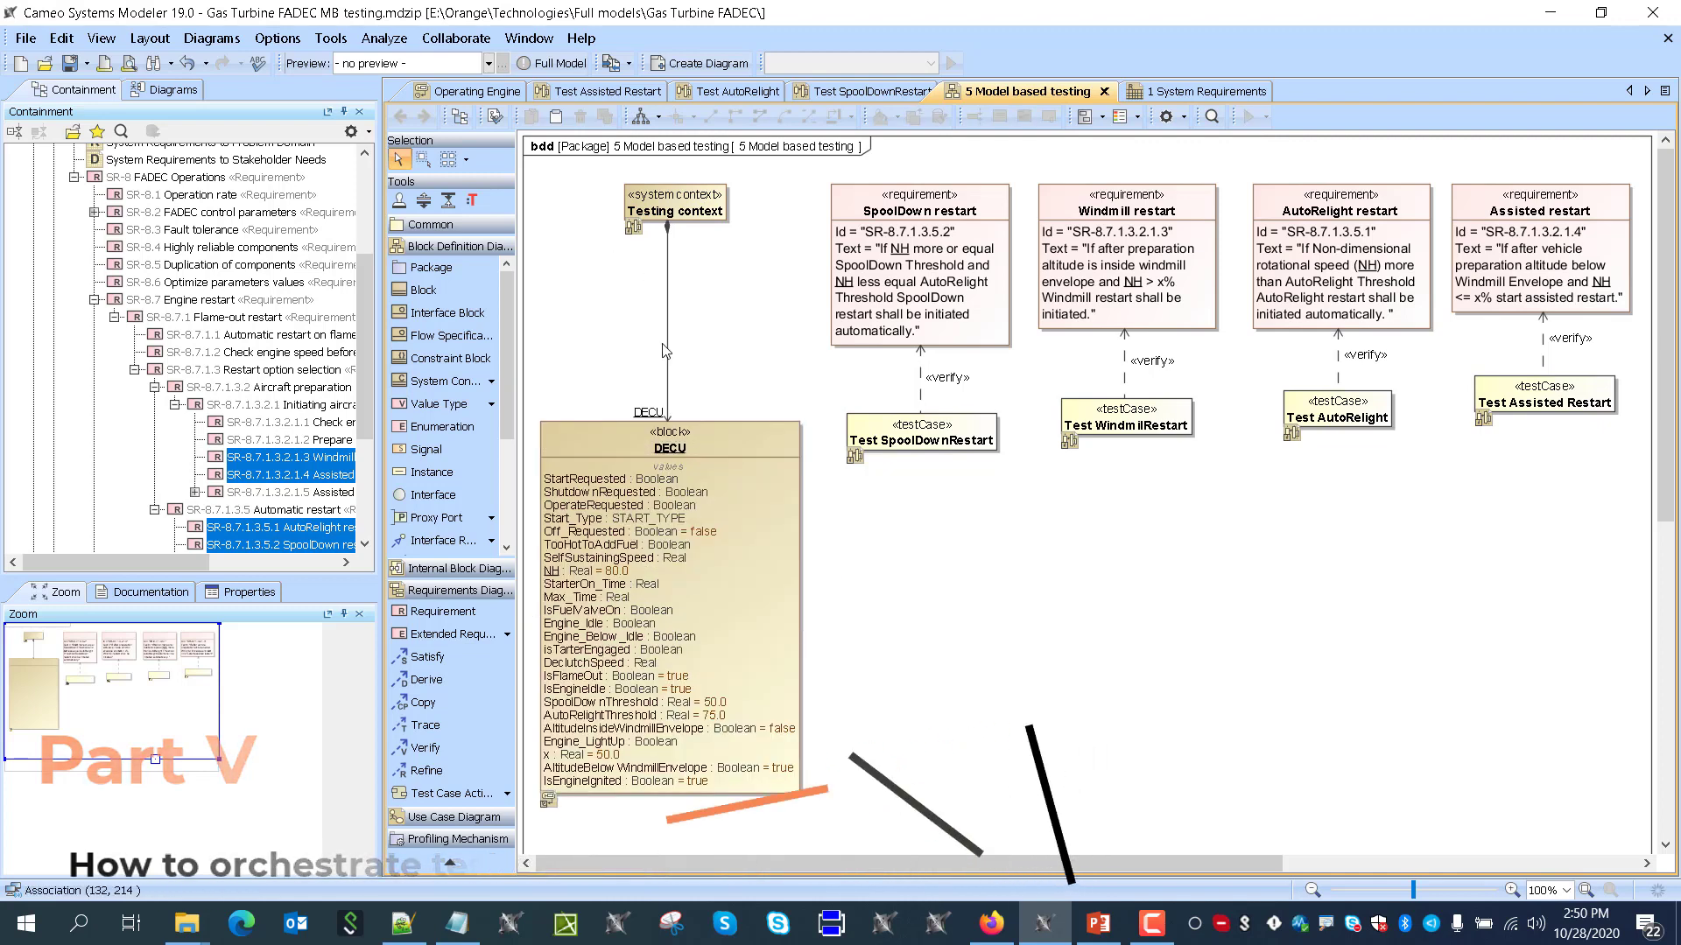
left_click(723, 209)
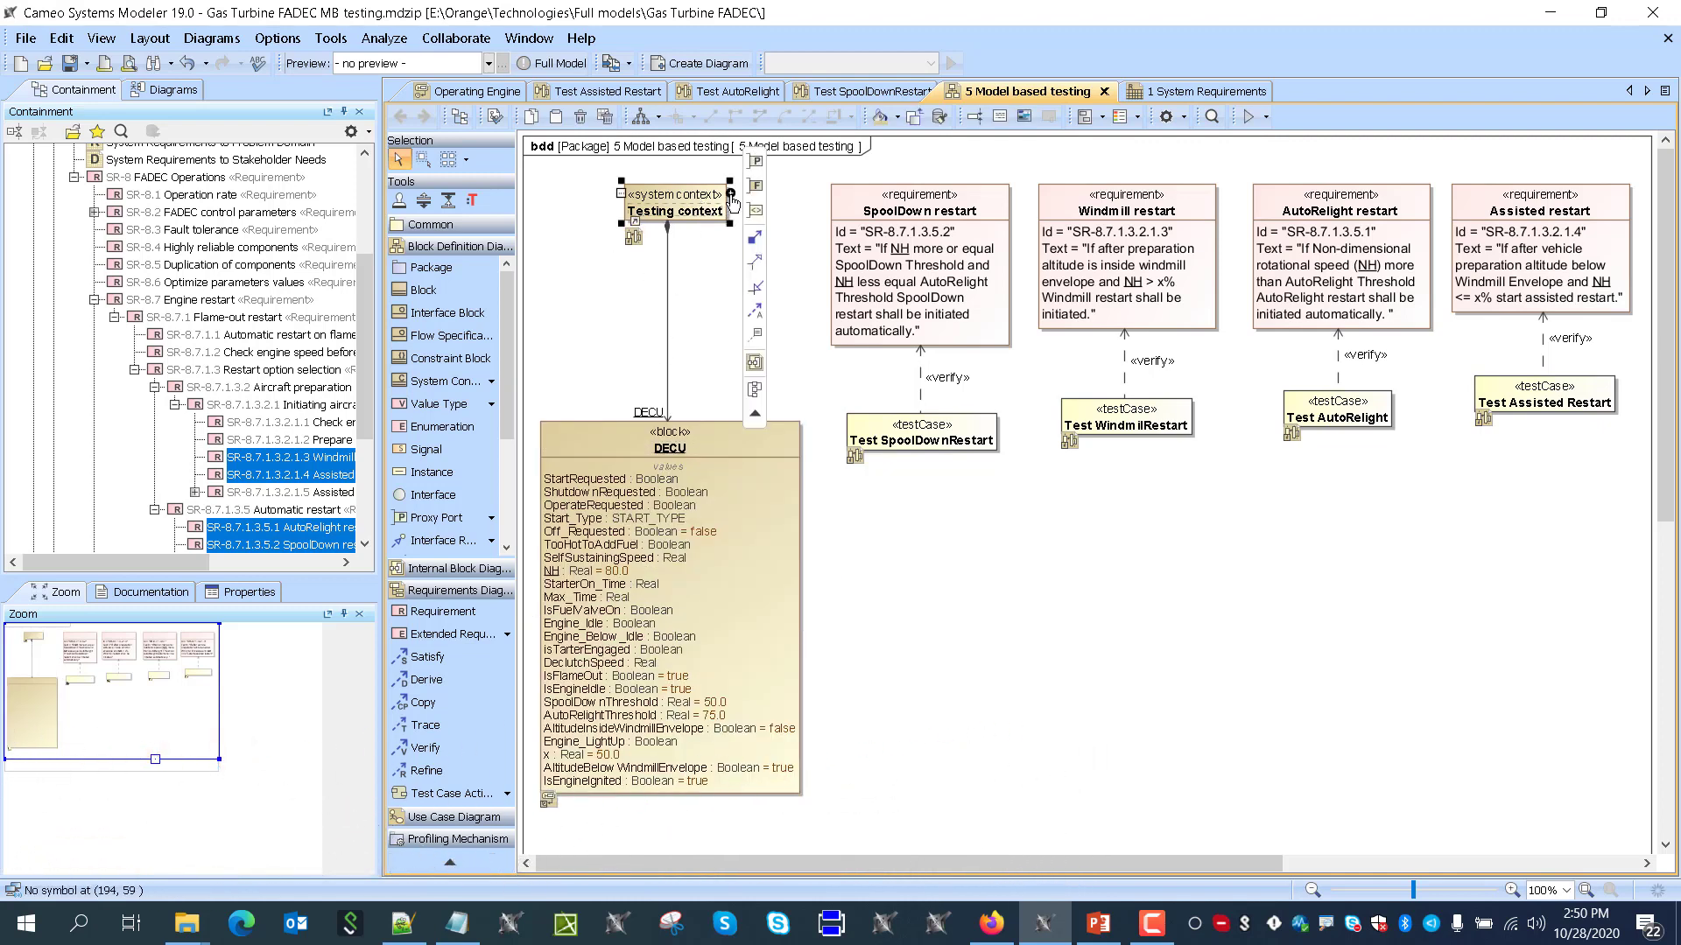
left_click(731, 194)
left_click(770, 306)
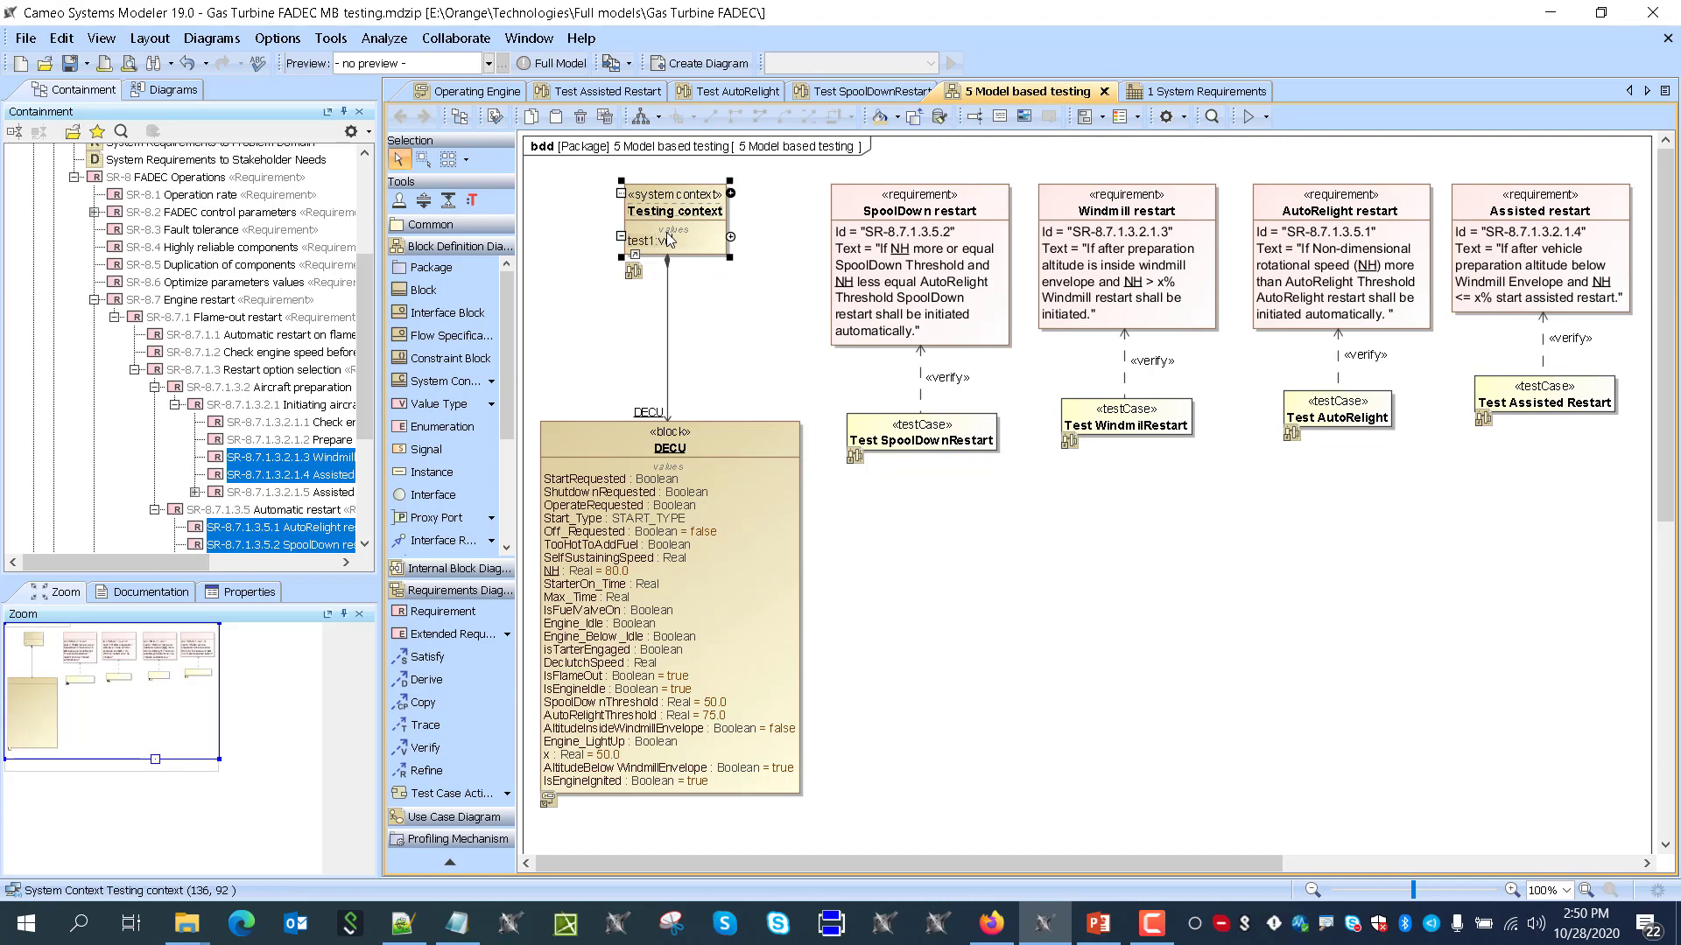
type("test1:ve")
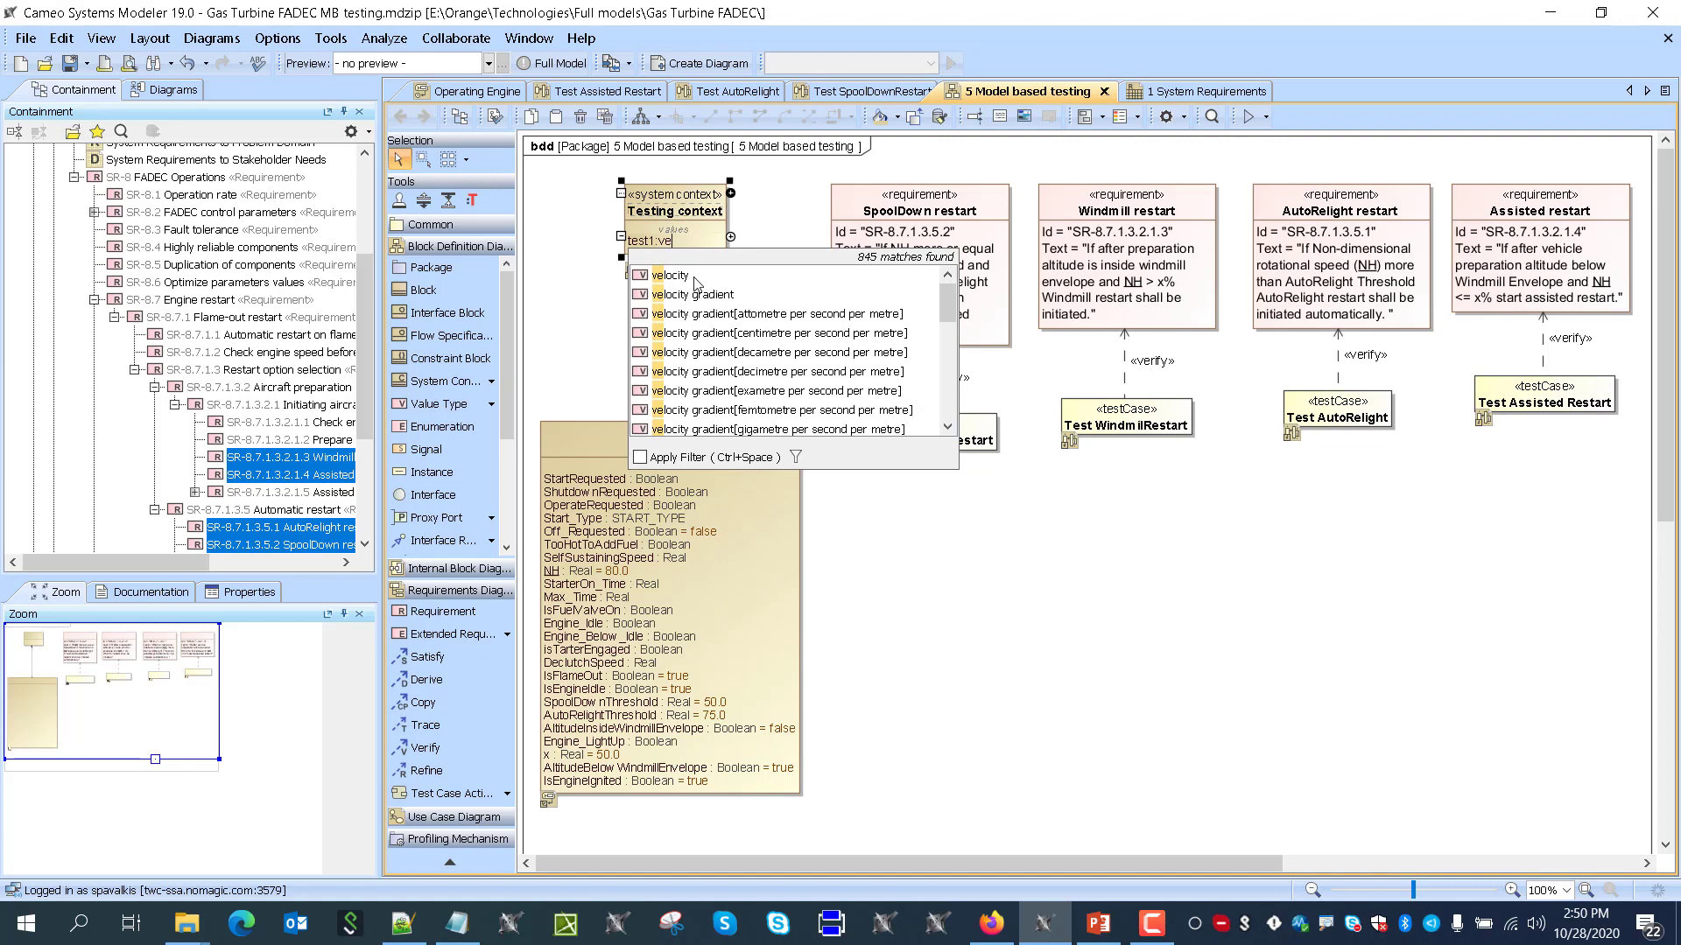
type("rd")
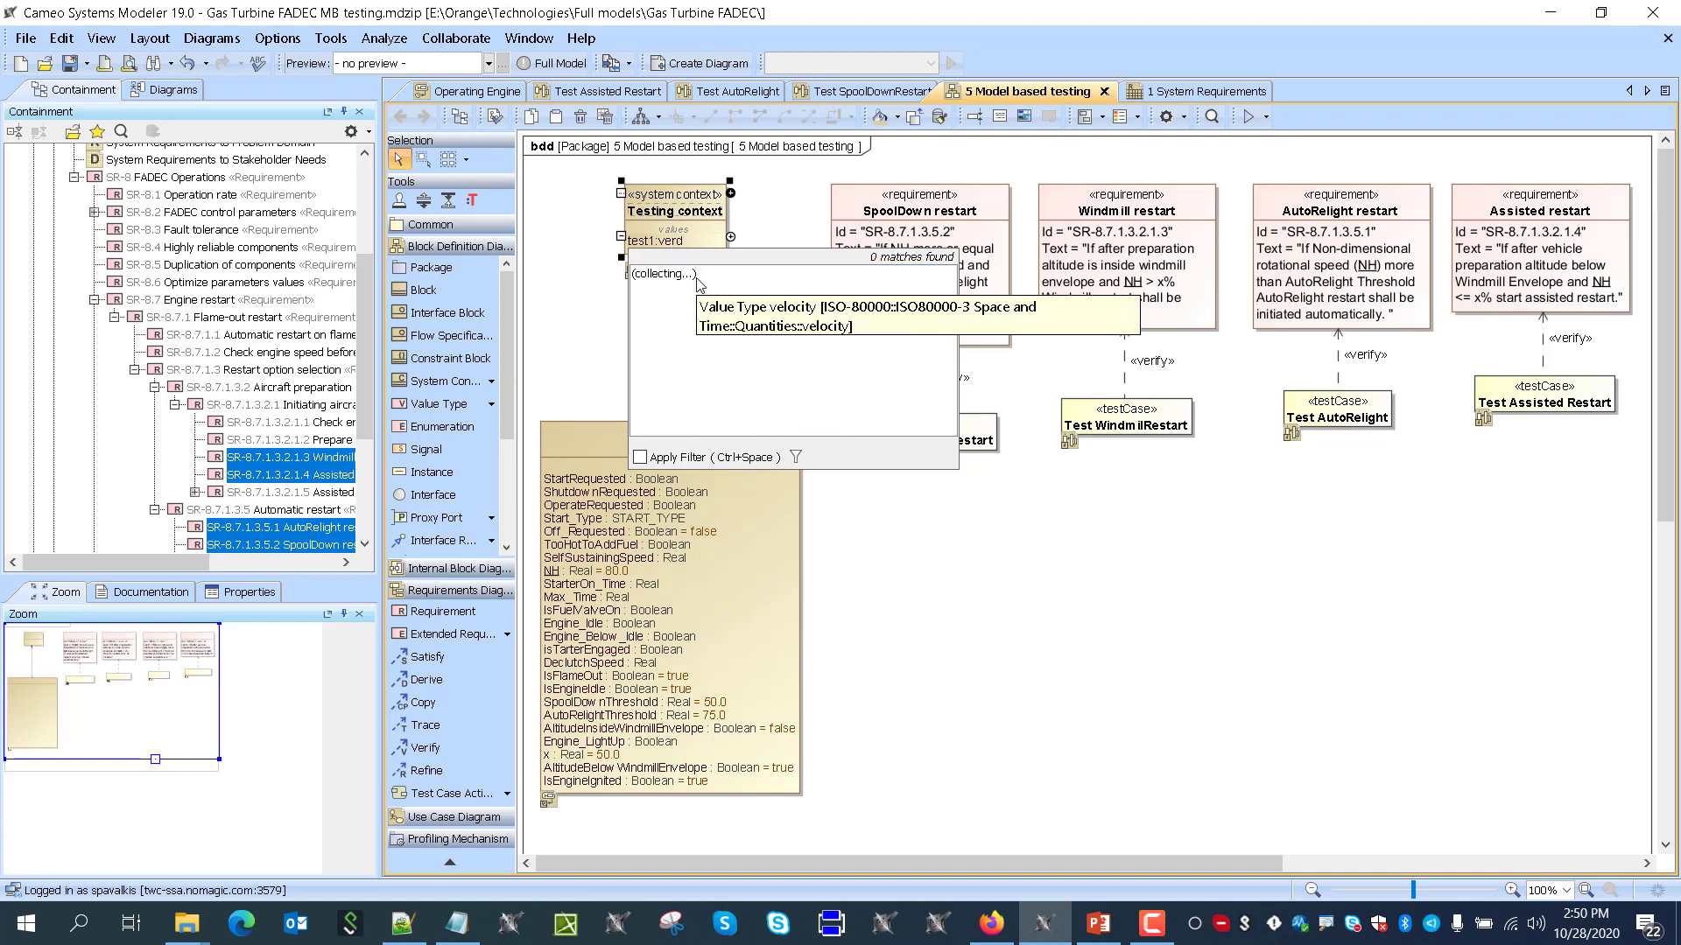
left_click(698, 276)
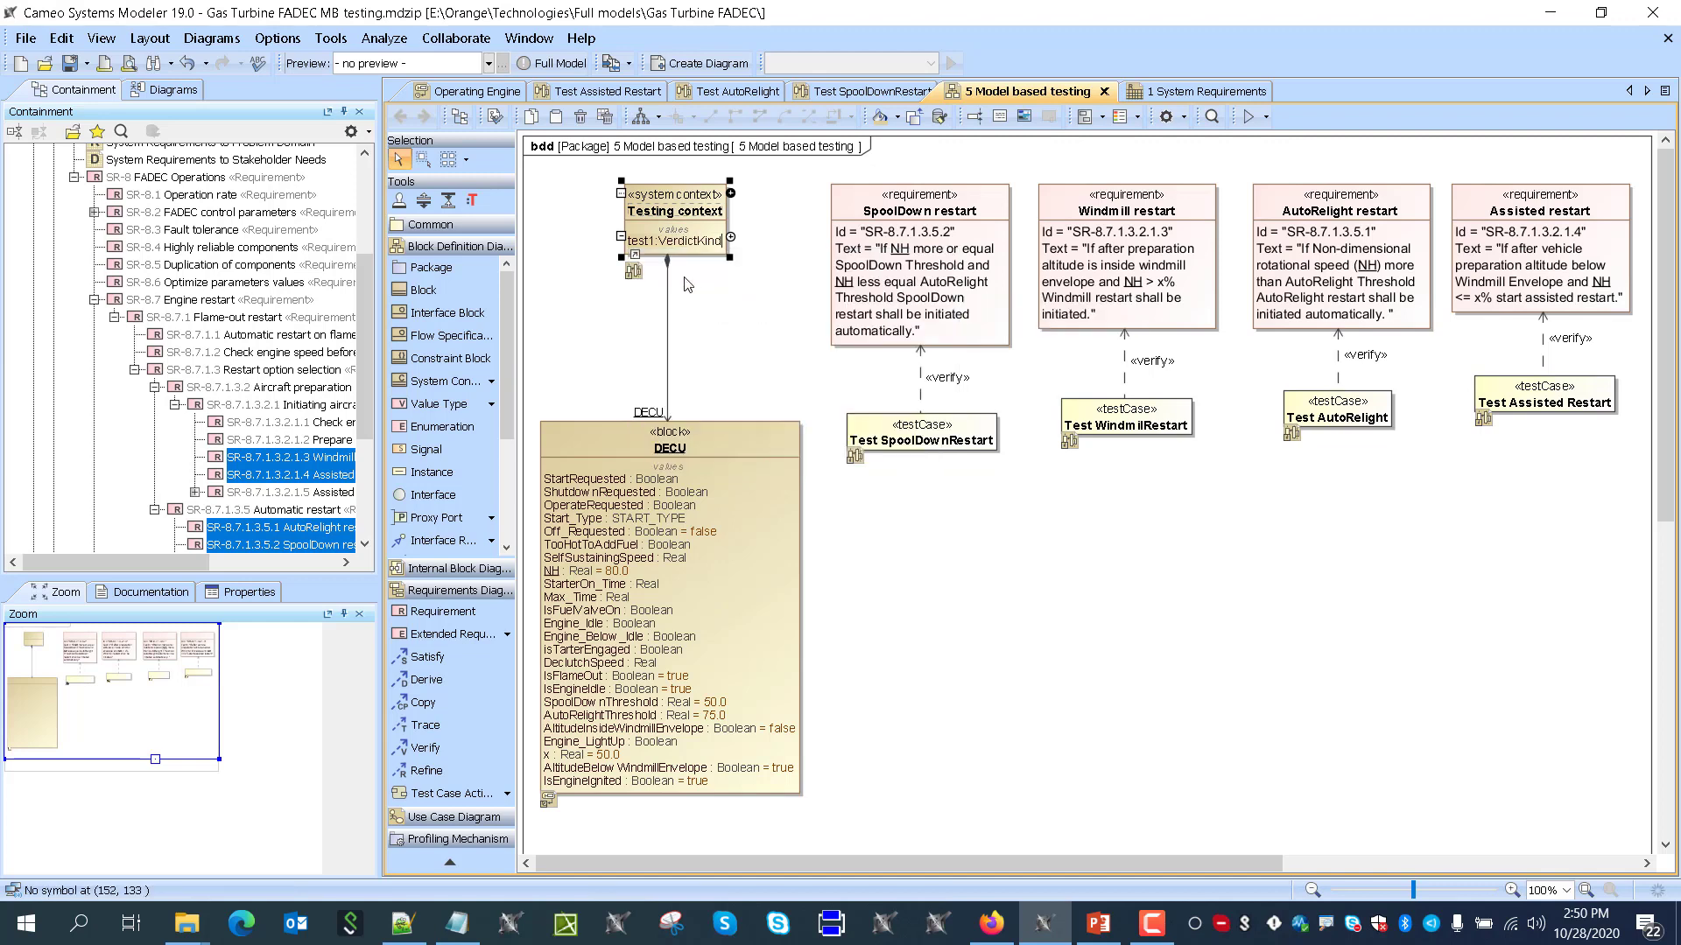
Duplicate the test1 value property within Testing context until there are five verdict properties
left_click(626, 275)
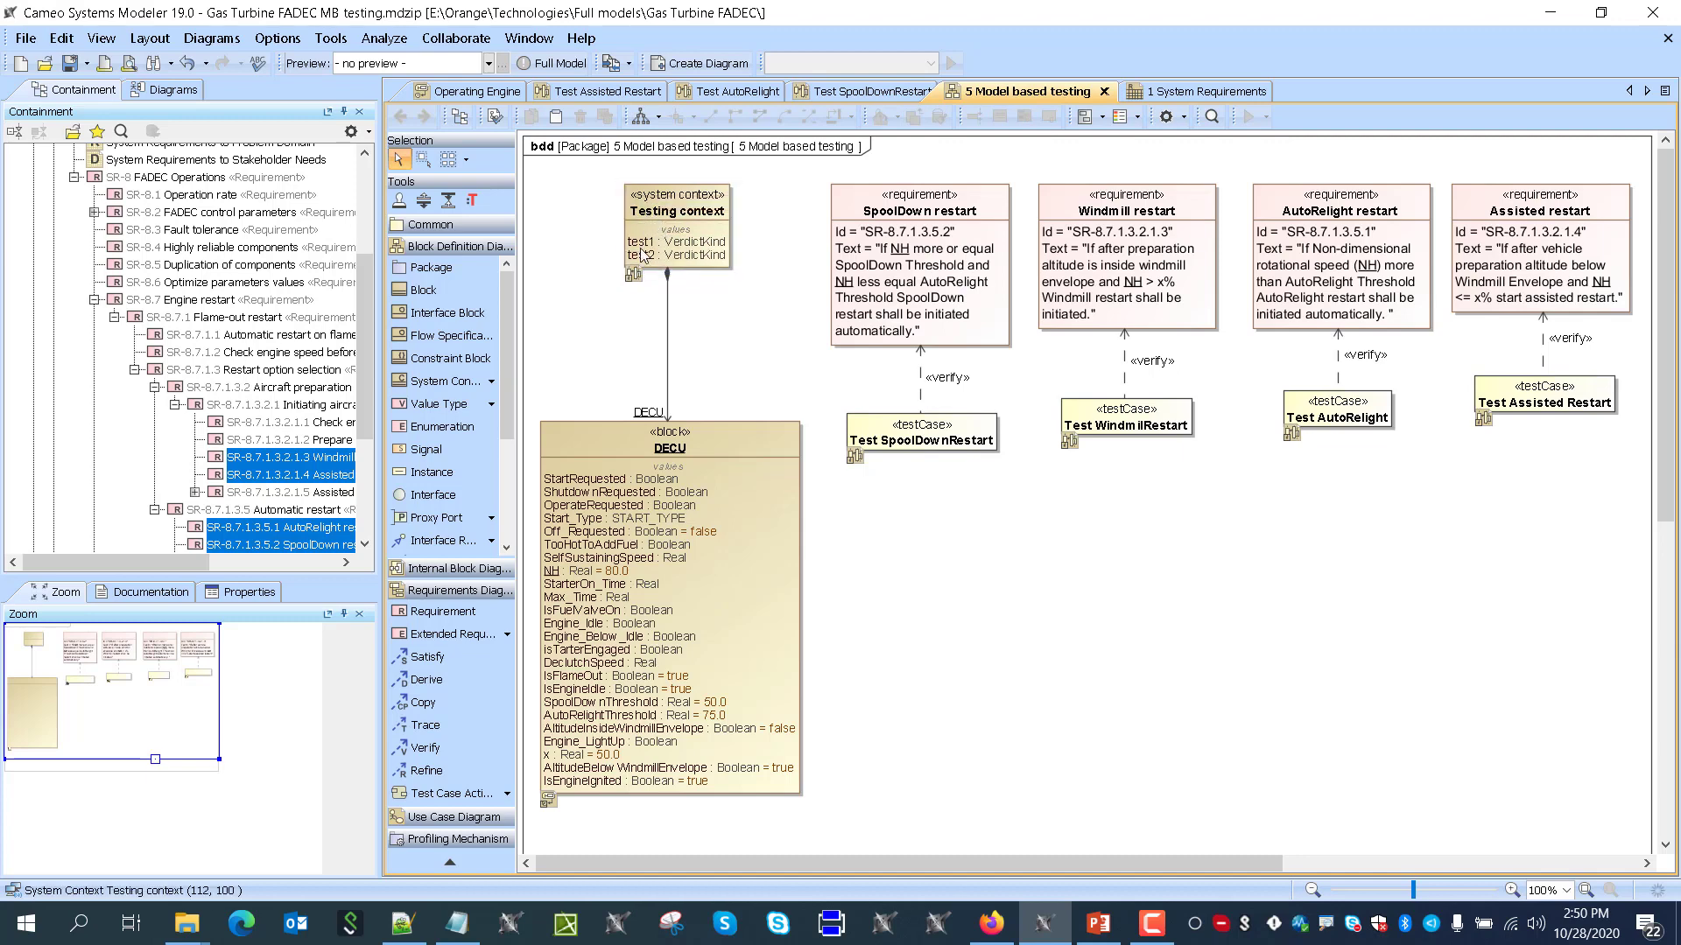
left_click_drag(637, 253, 653, 210)
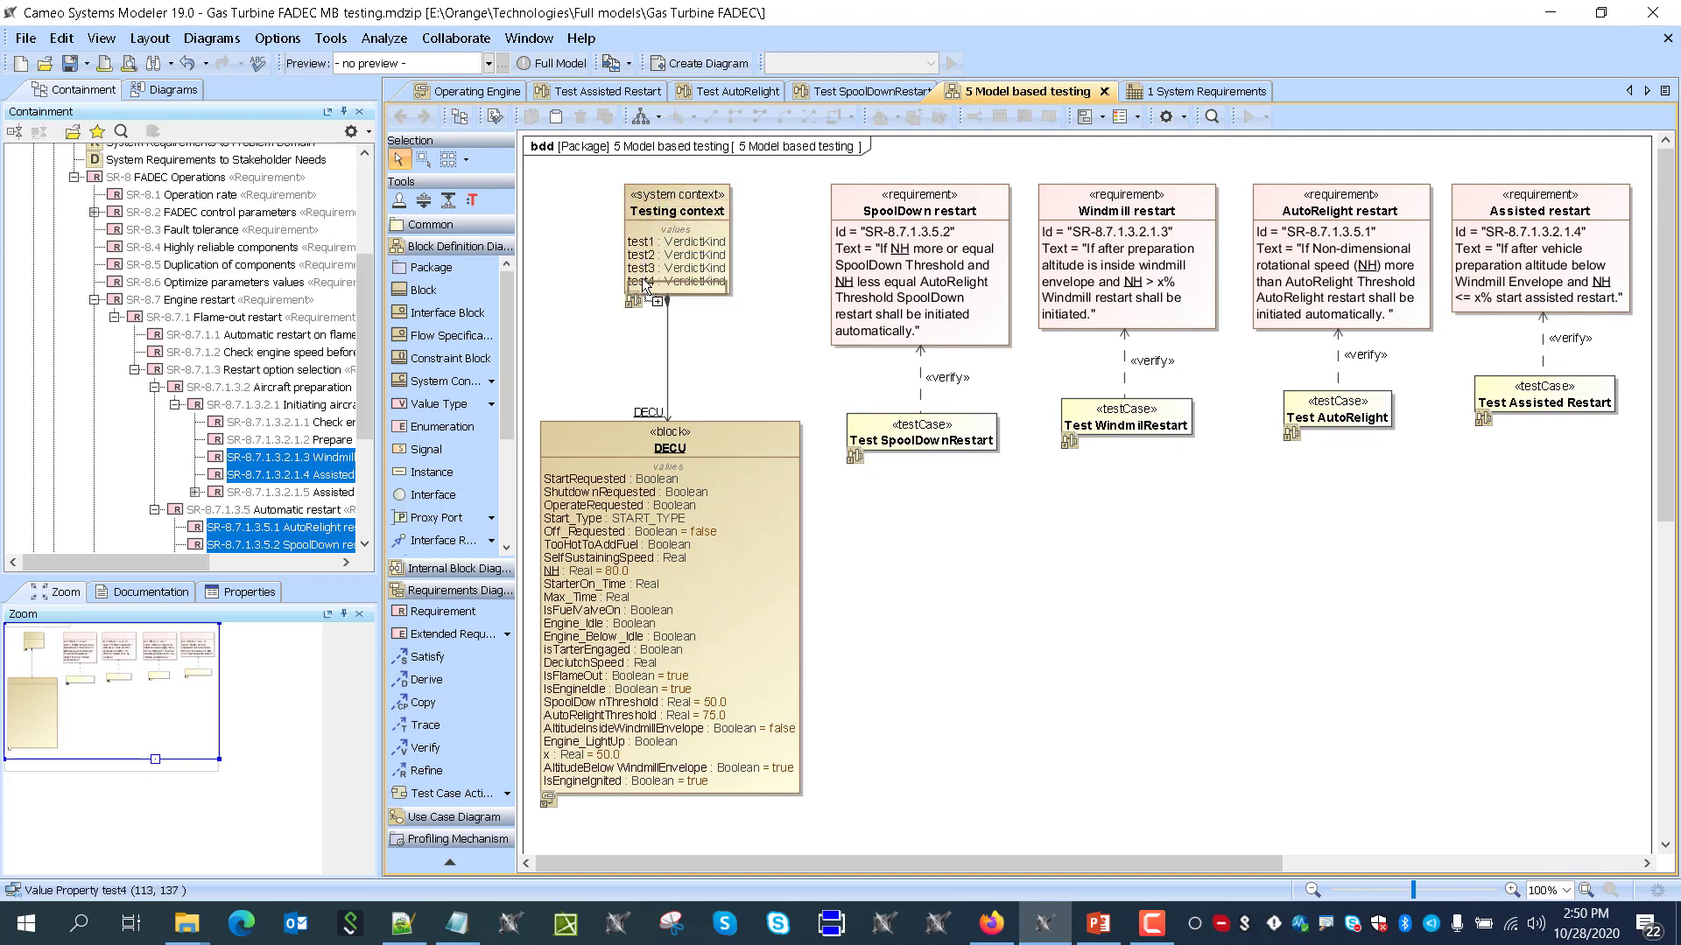
left_click_drag(644, 283, 655, 210)
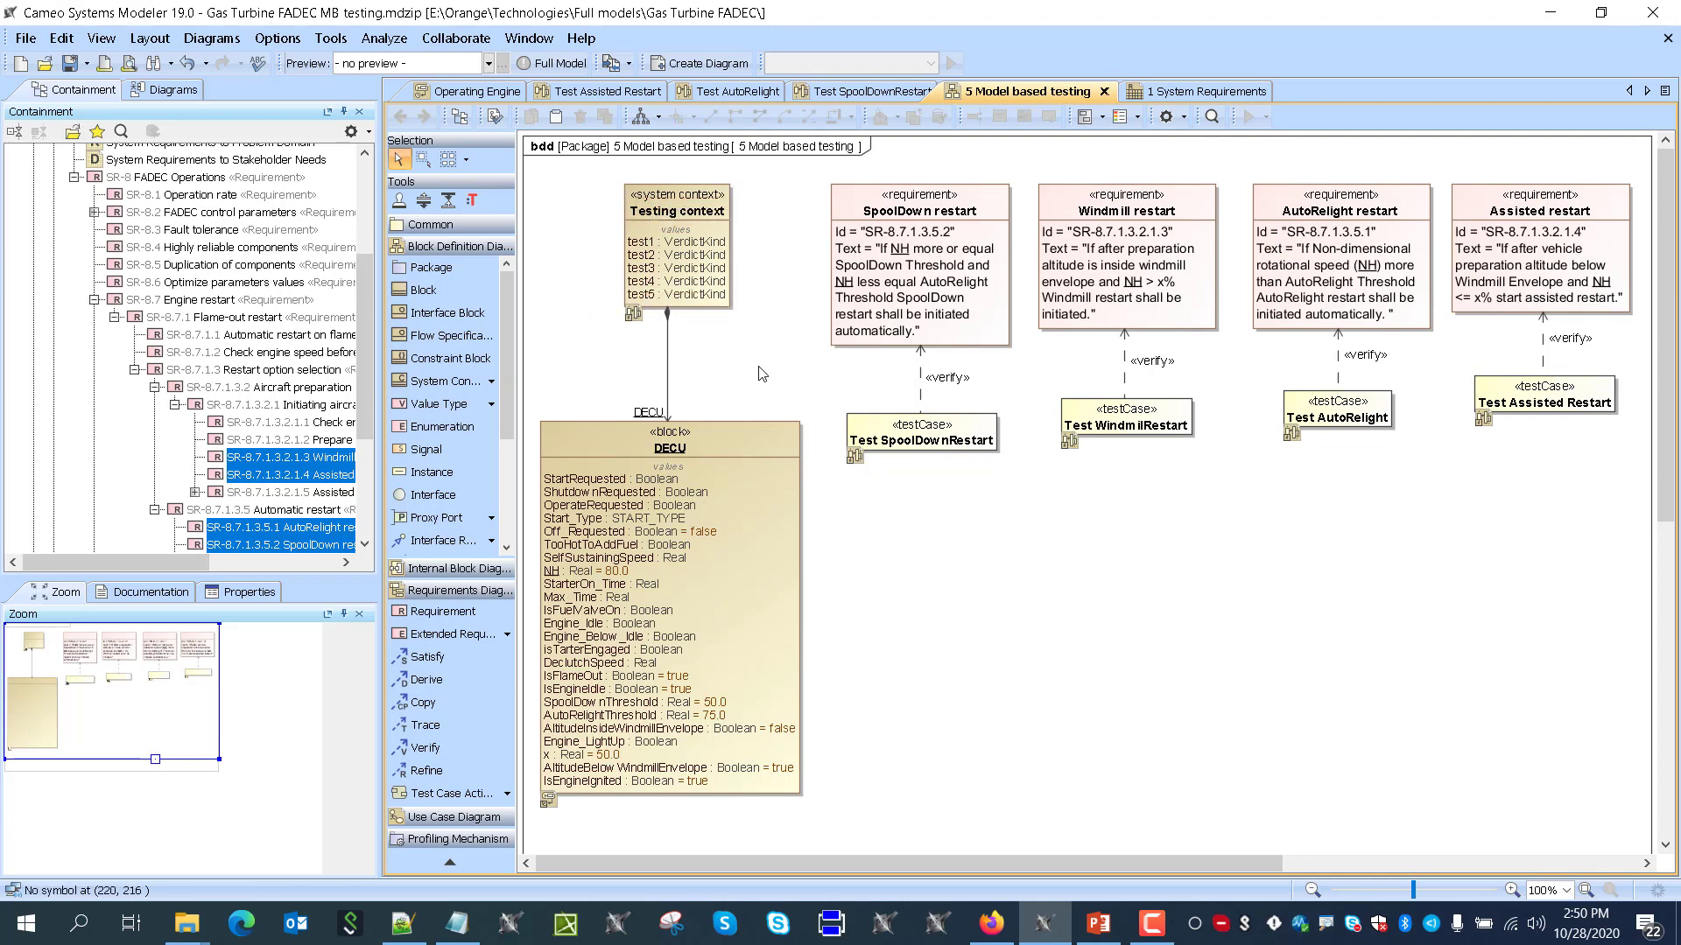
Select all five verdict value properties of Testing context together and inspect their shared properties
left_click(654, 246)
left_click(651, 268, "shift")
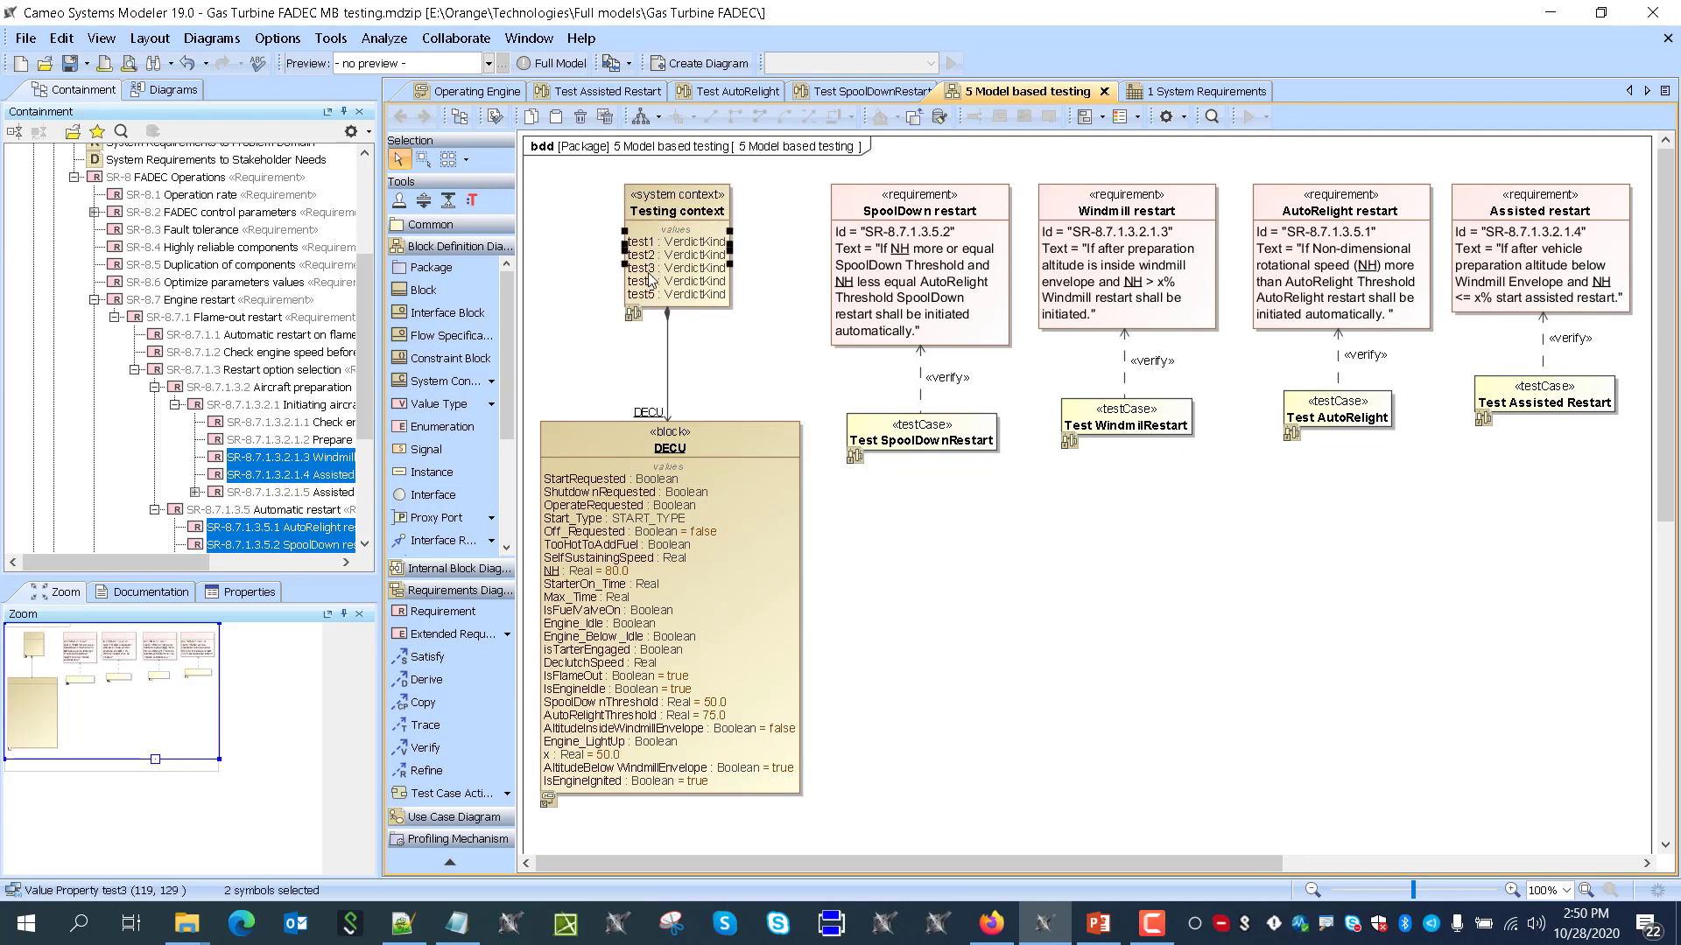
left_click(248, 592)
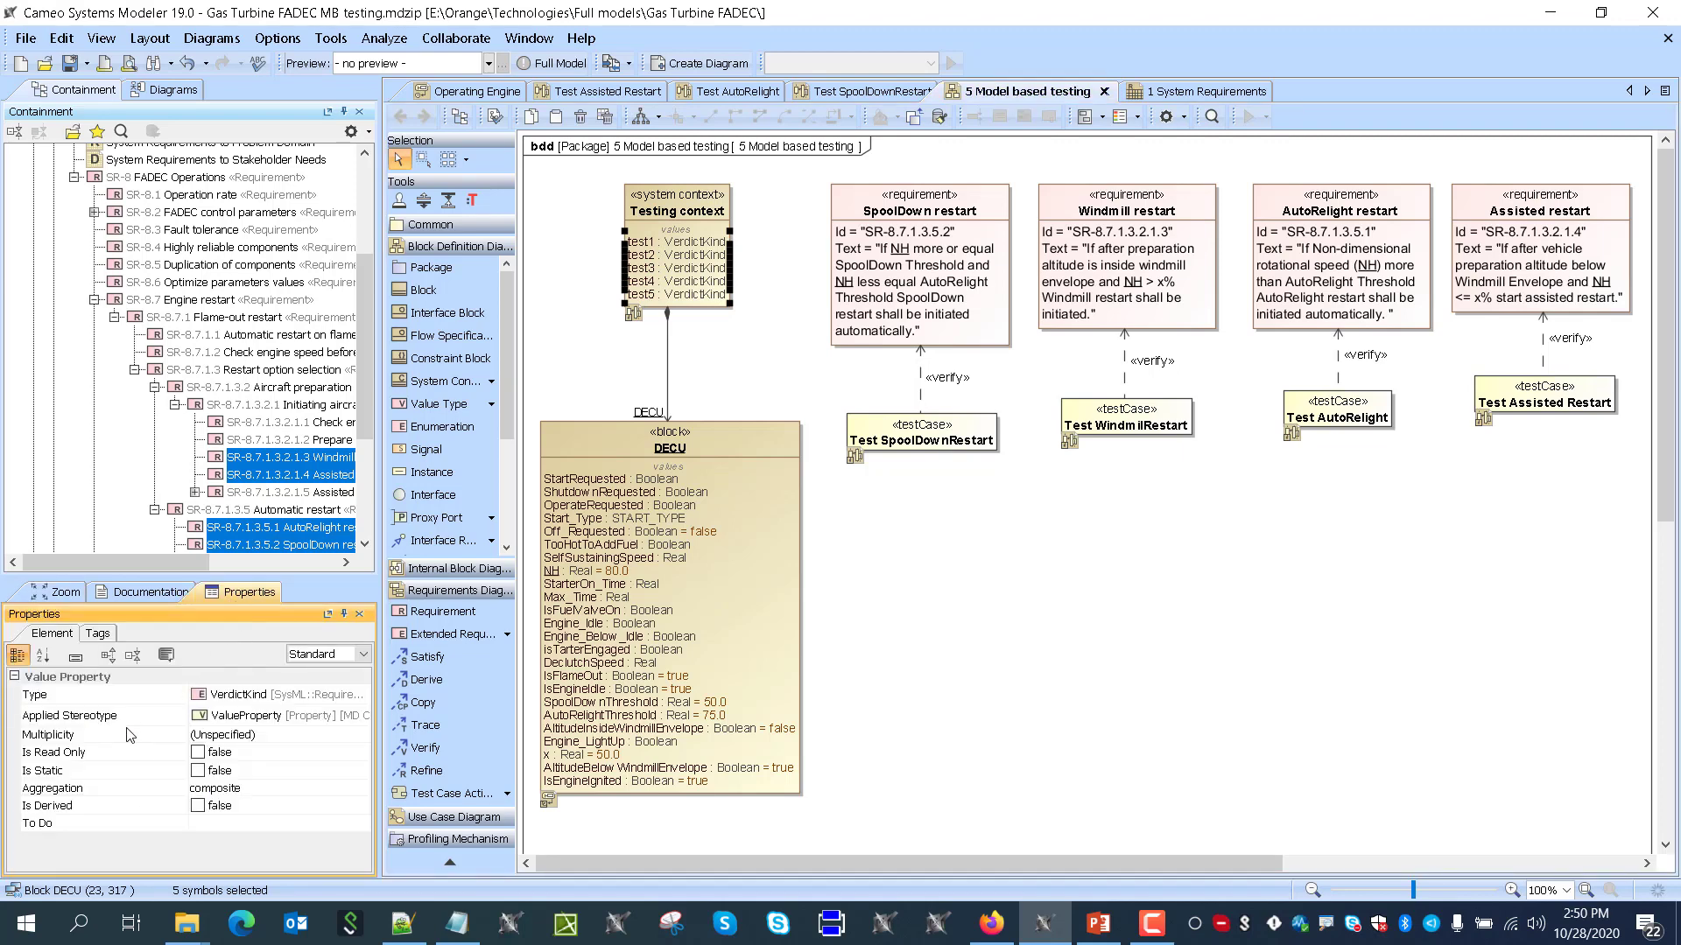
right_click(677, 299)
left_click(586, 341)
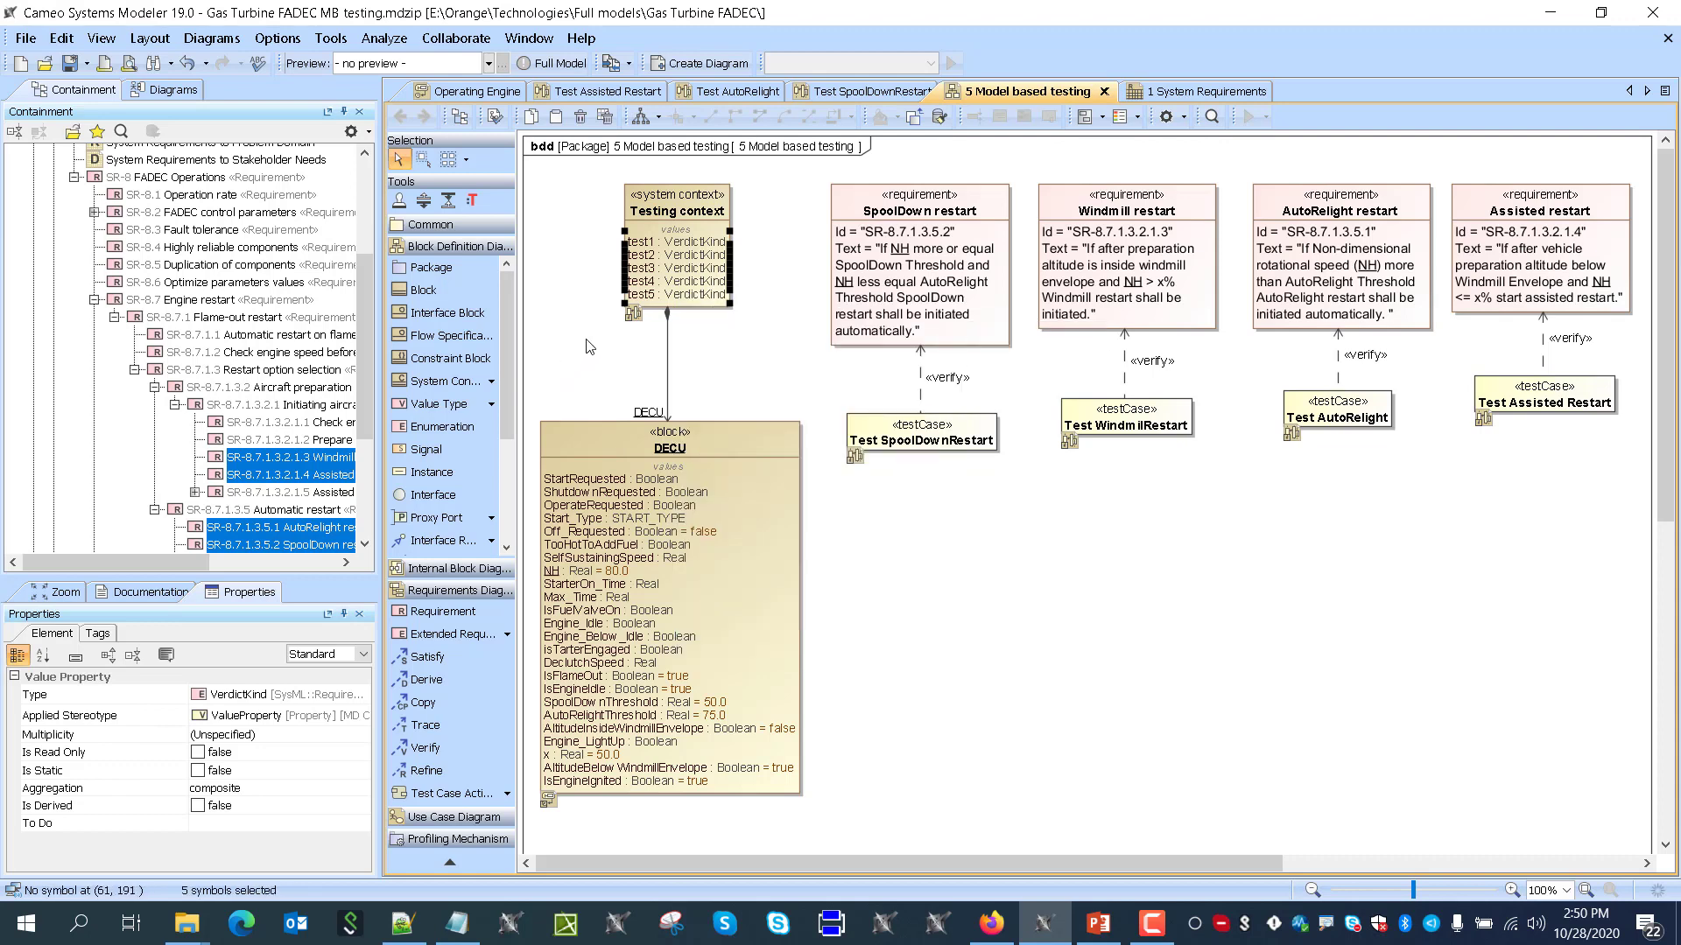
left_click(600, 380)
Set the default value of the Testing context properties test1, test2, test3 and test4 to inconclusive
left_click(646, 250)
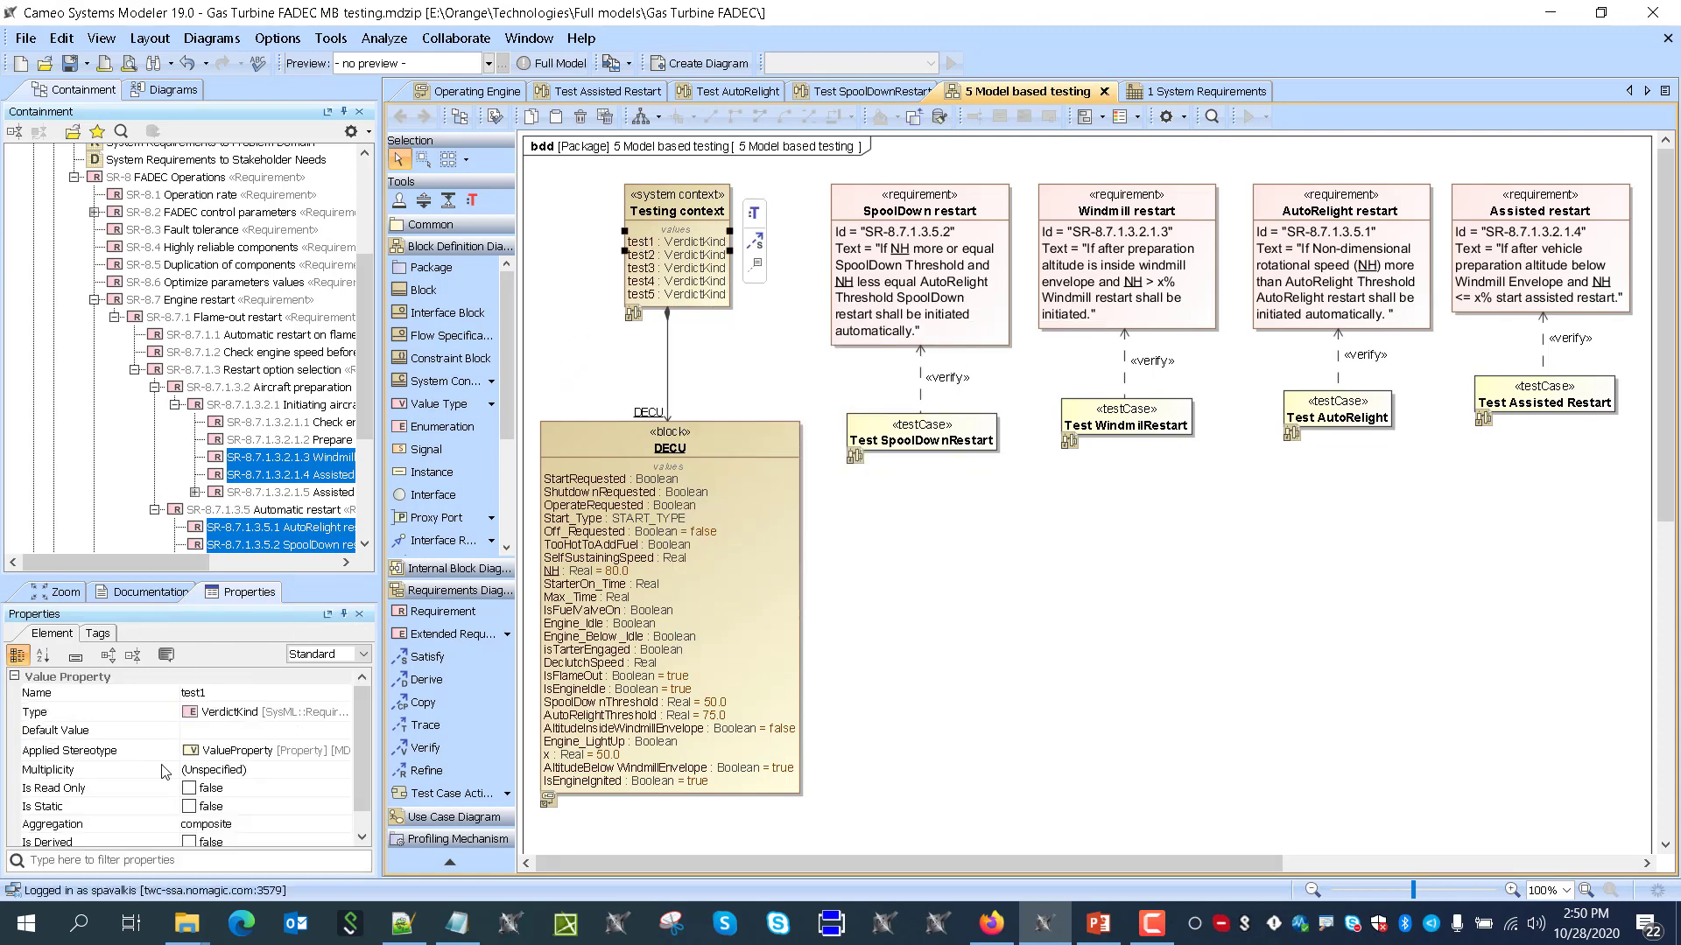
left_click(218, 732)
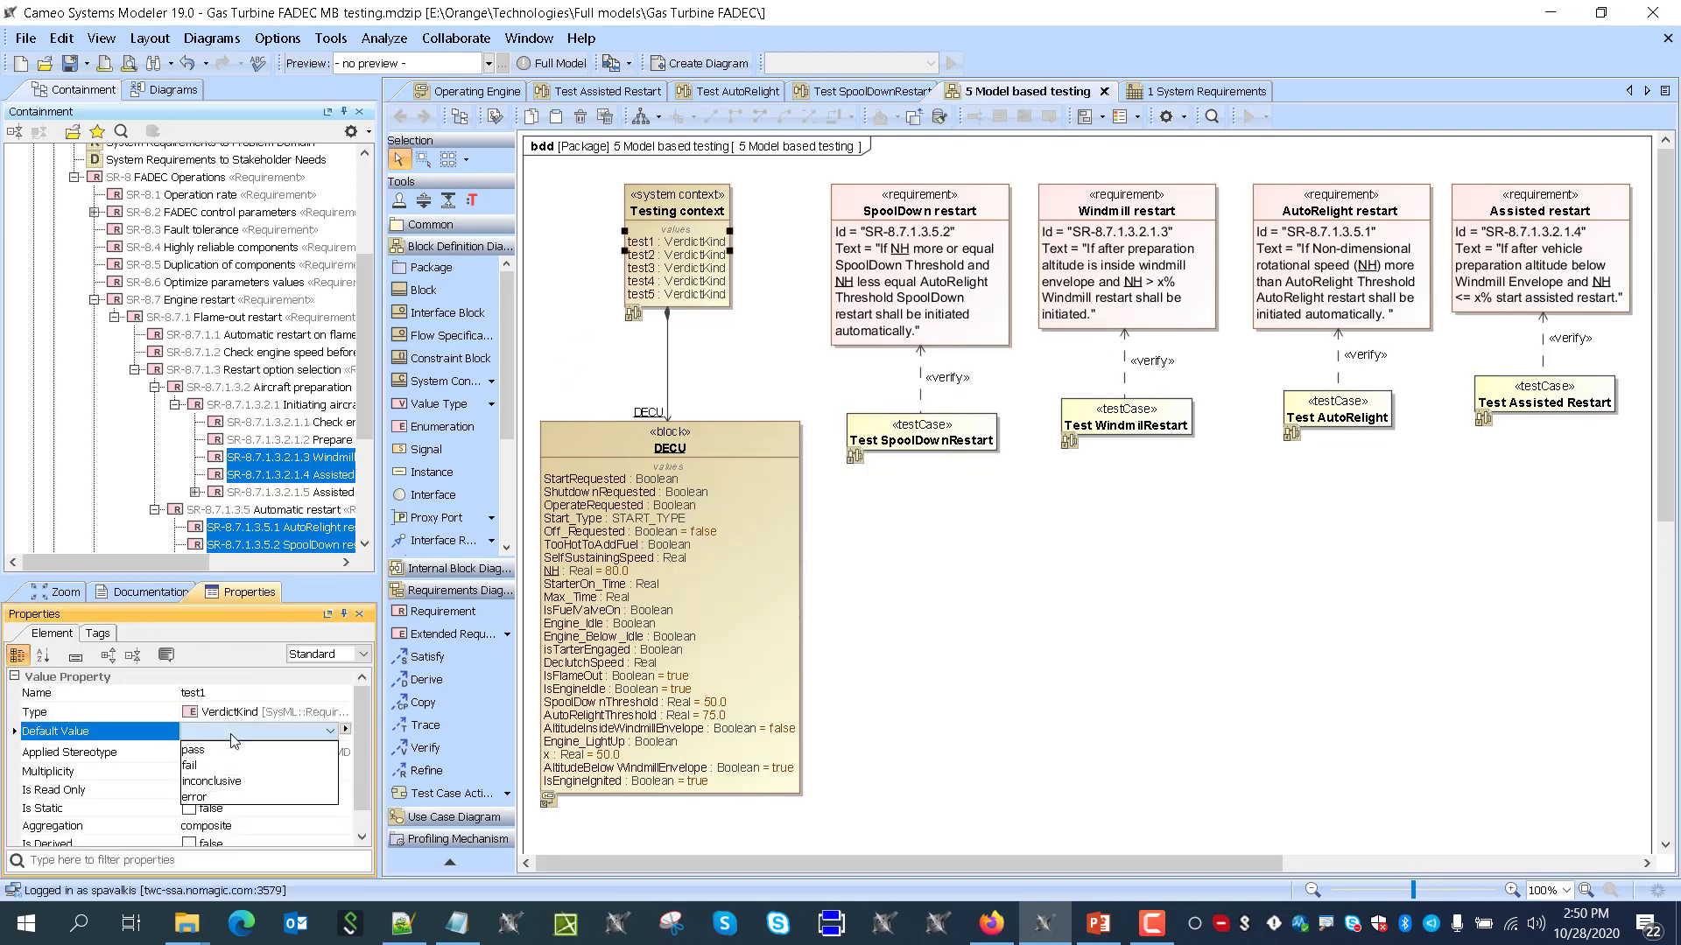
left_click(241, 782)
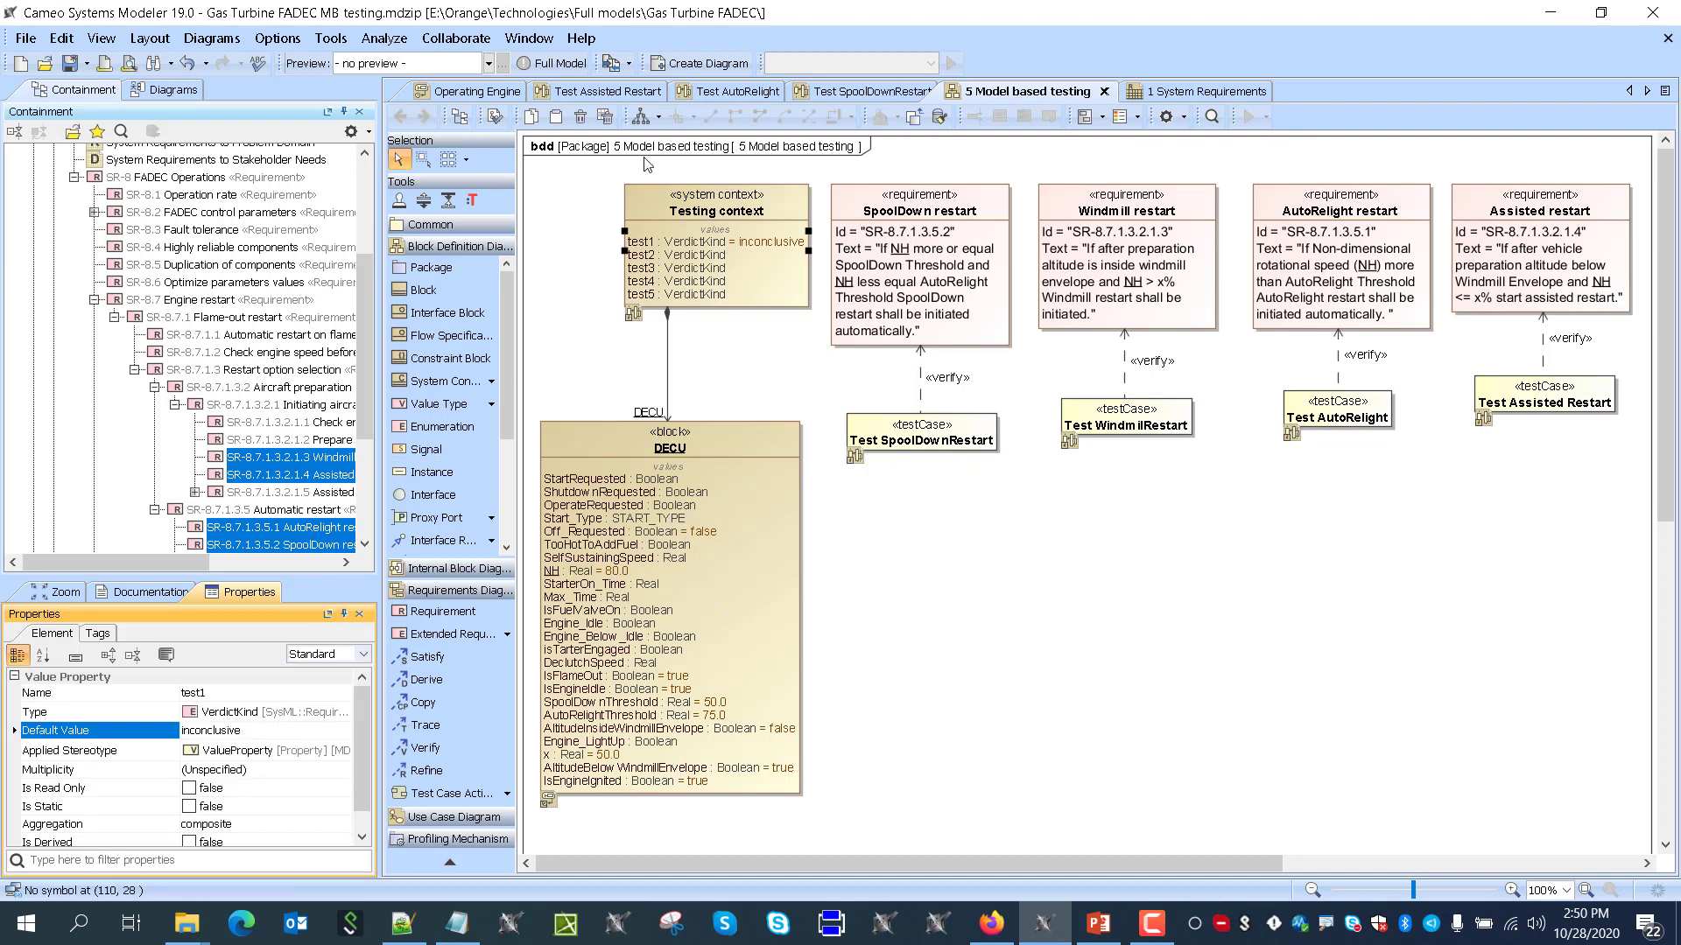
left_click(198, 736)
left_click(238, 781)
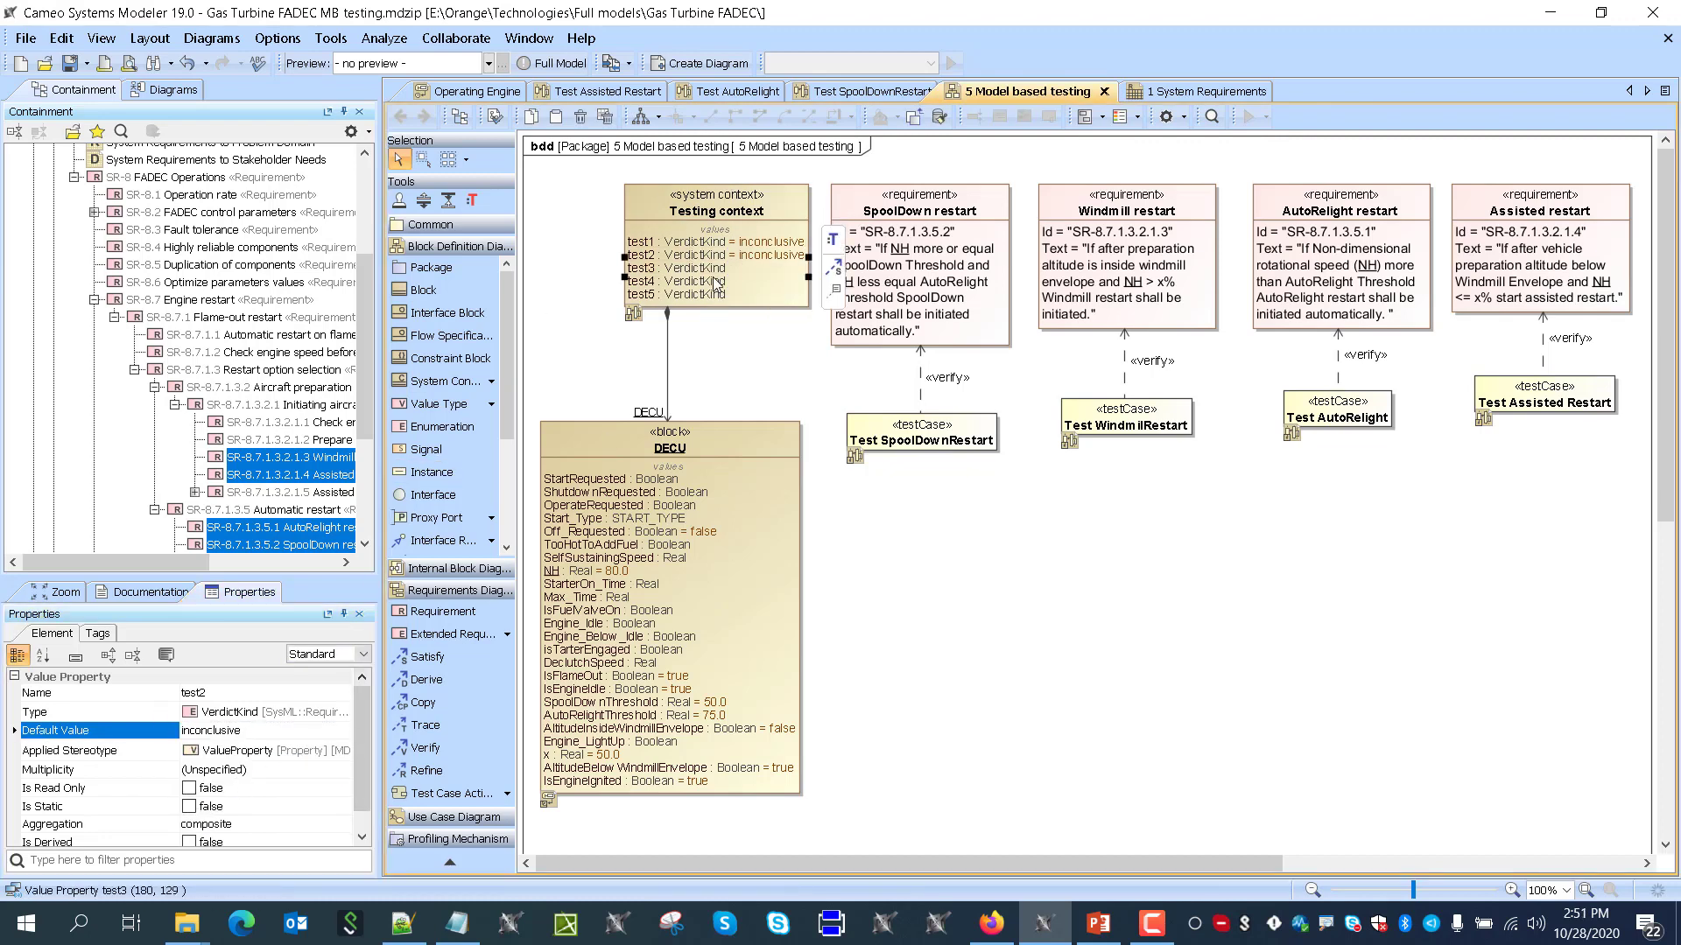
left_click(198, 736)
left_click(225, 781)
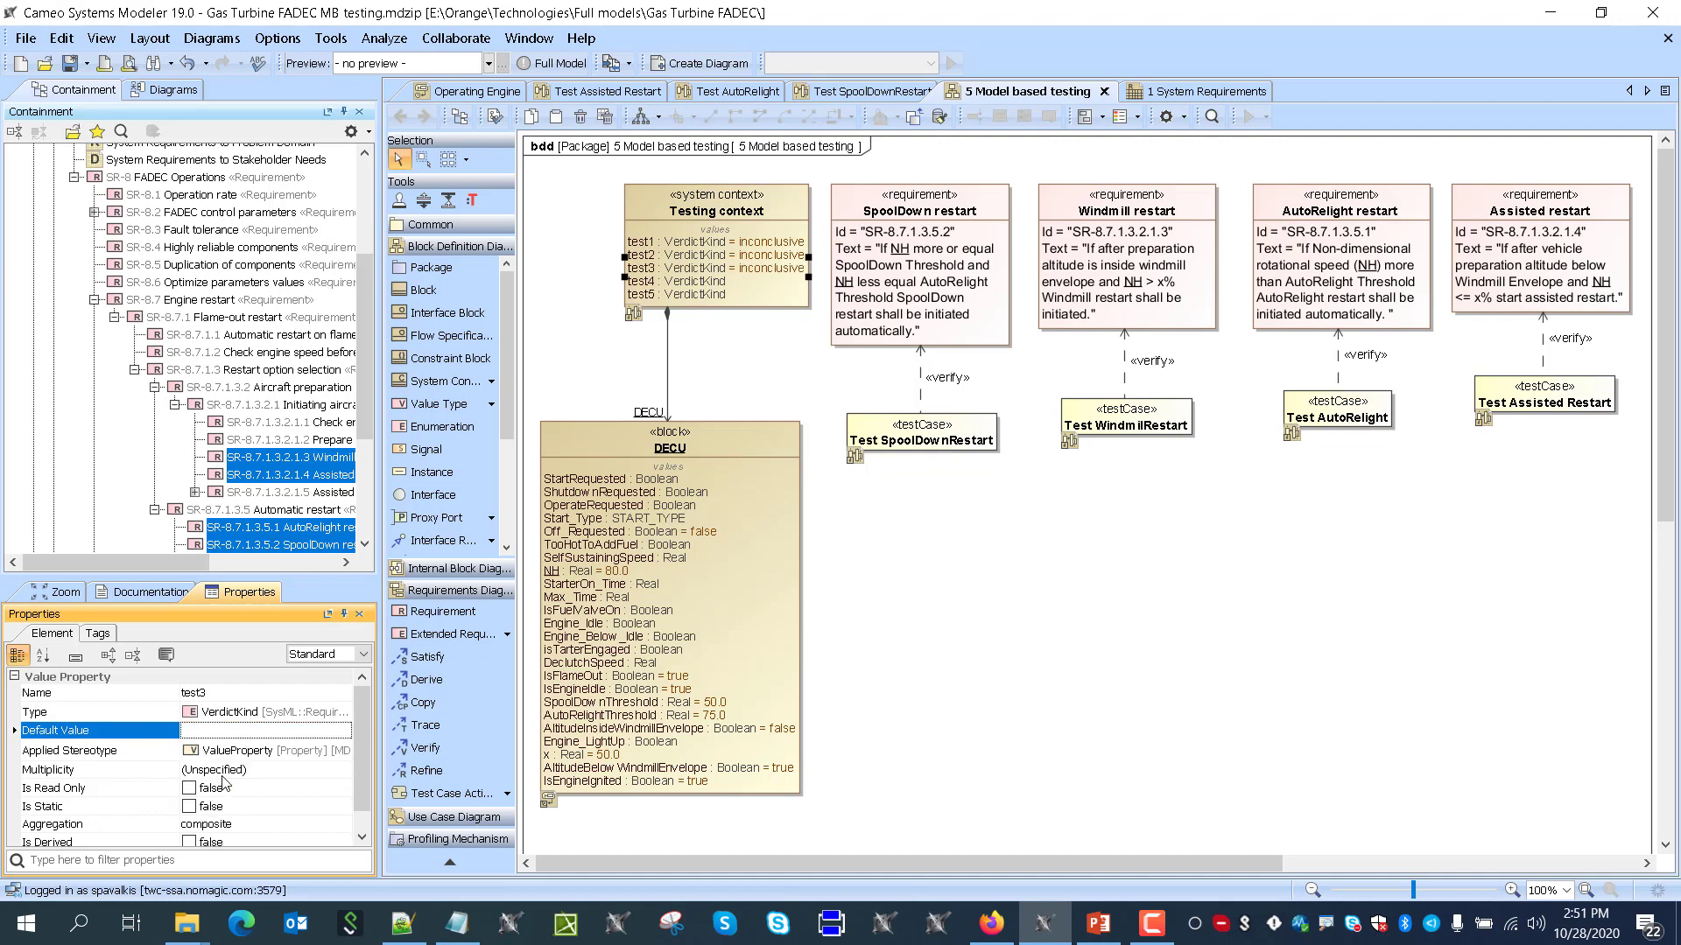
left_click(709, 283)
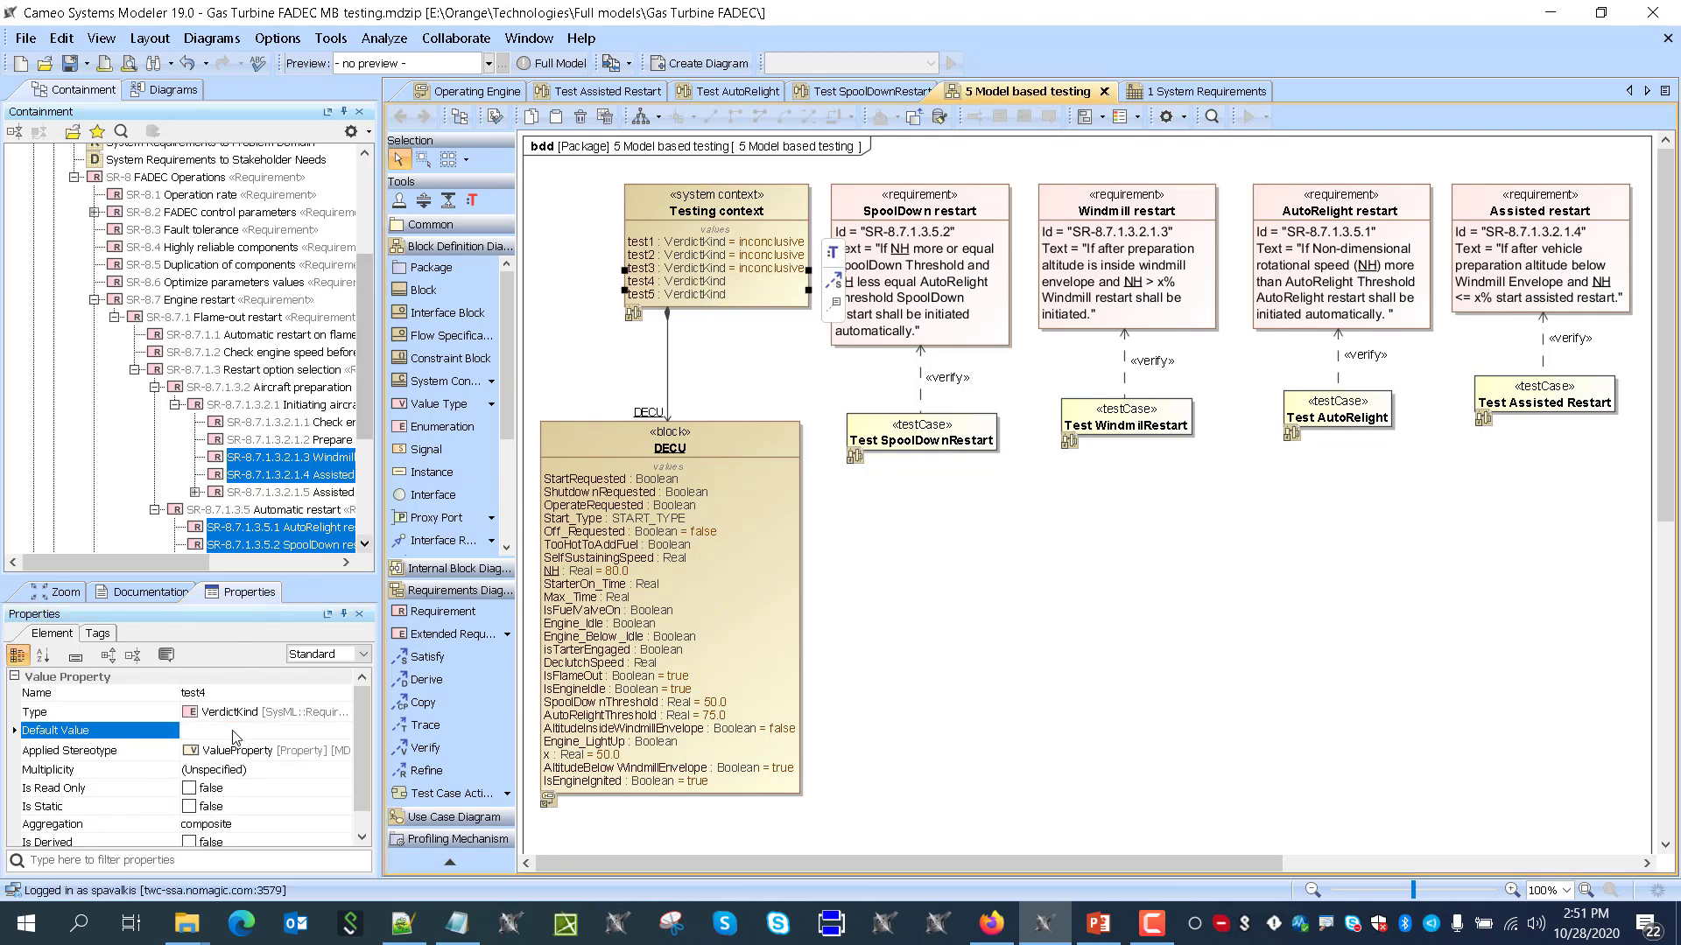
left_click(197, 735)
left_click(225, 782)
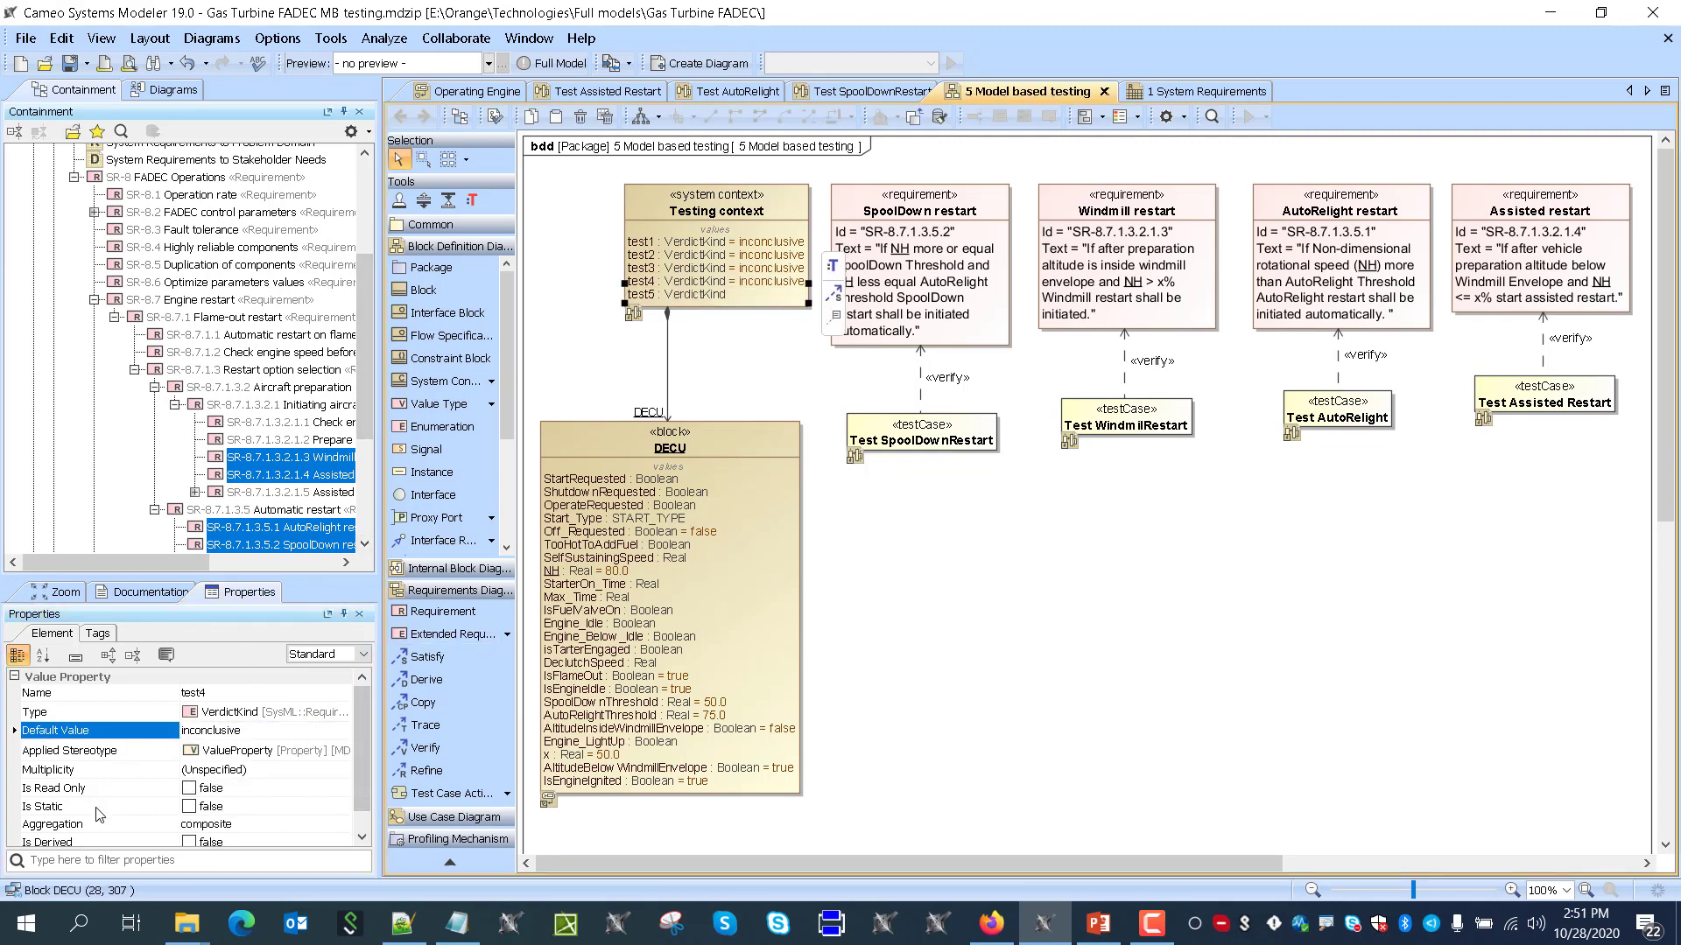
Set the default value of test5 to inconclusive and shift the DECU block slightly right beneath Testing context
left_click(237, 740)
left_click(249, 790)
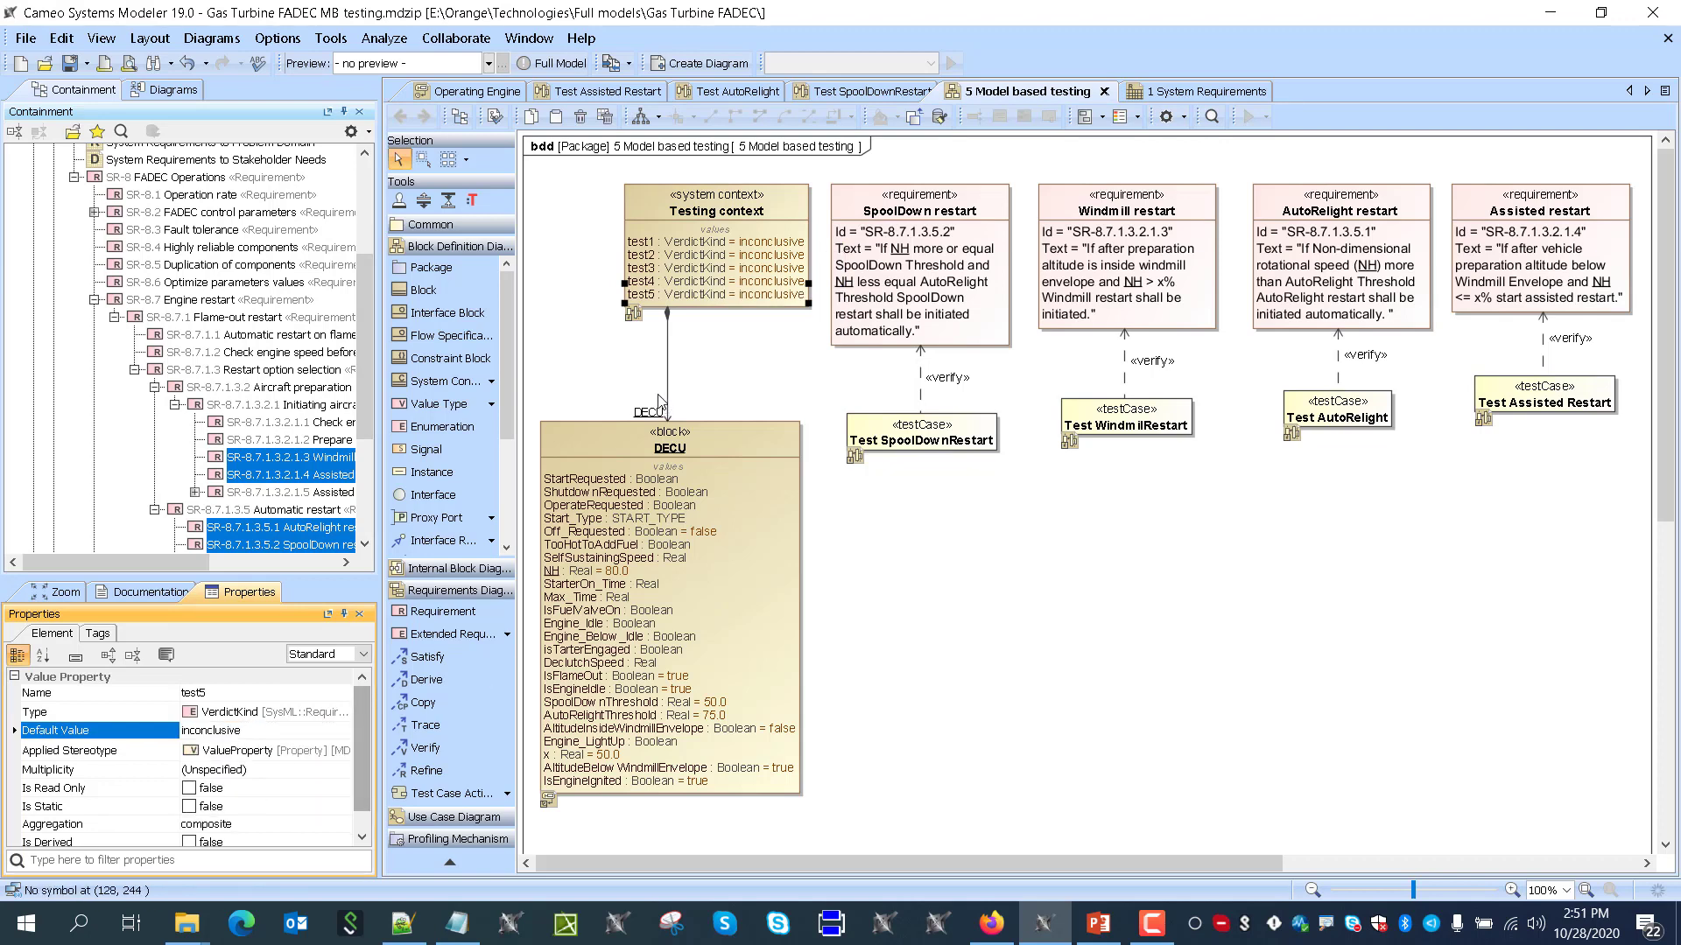
left_click(602, 371)
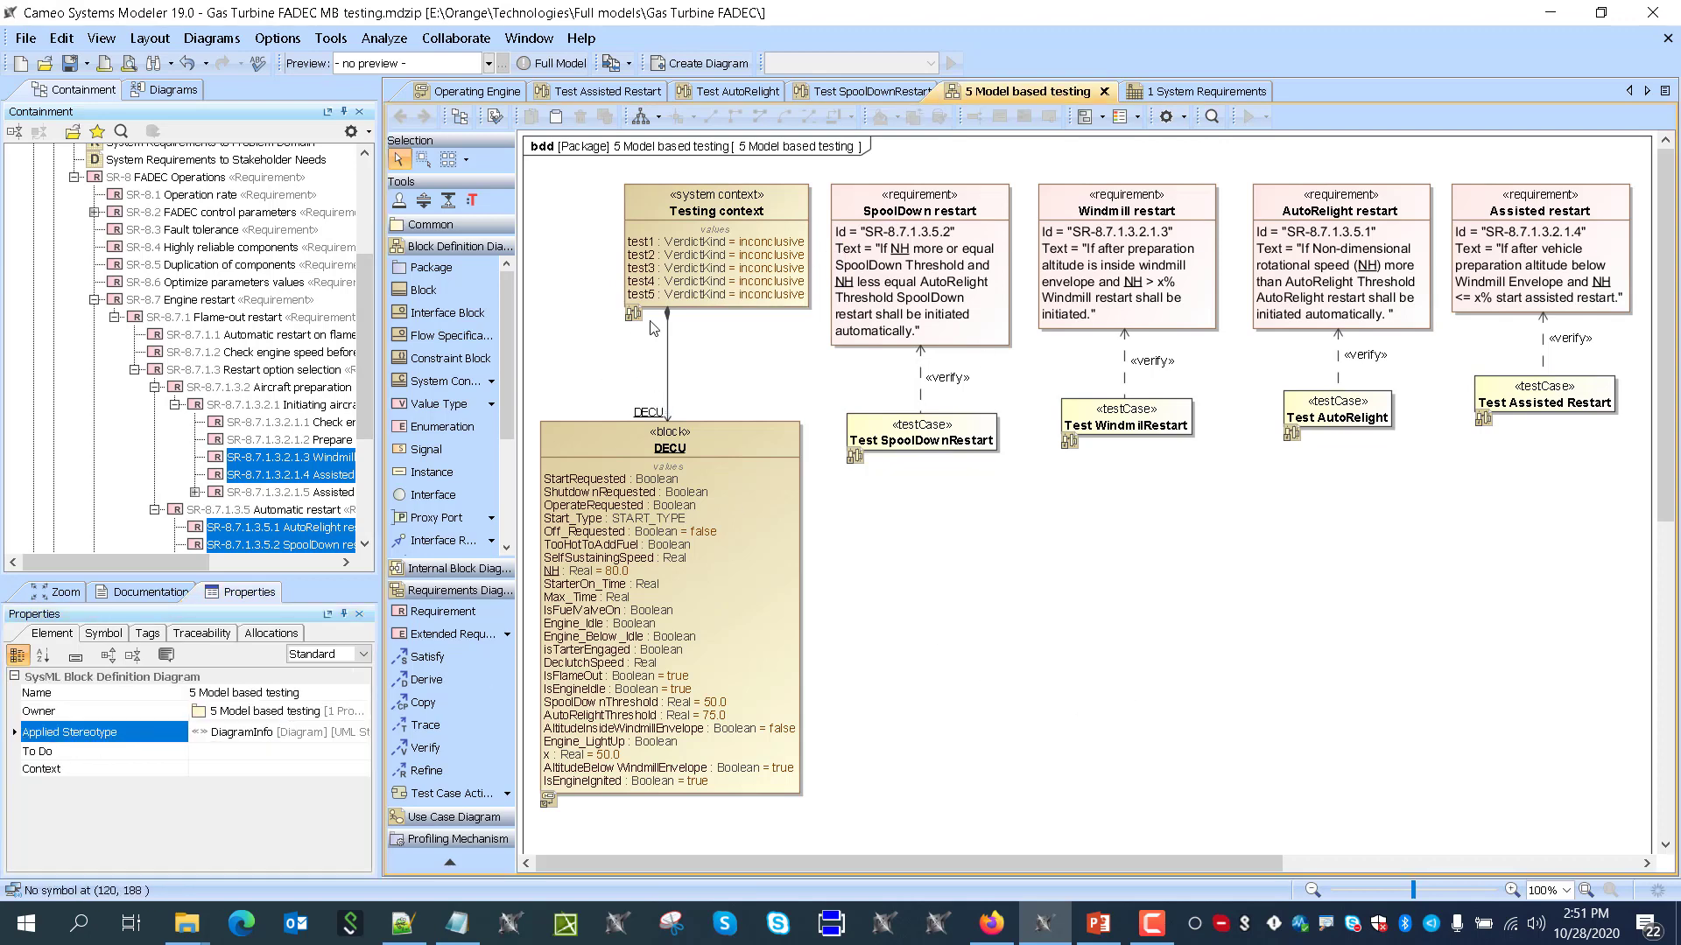
left_click_drag(650, 450, 665, 452)
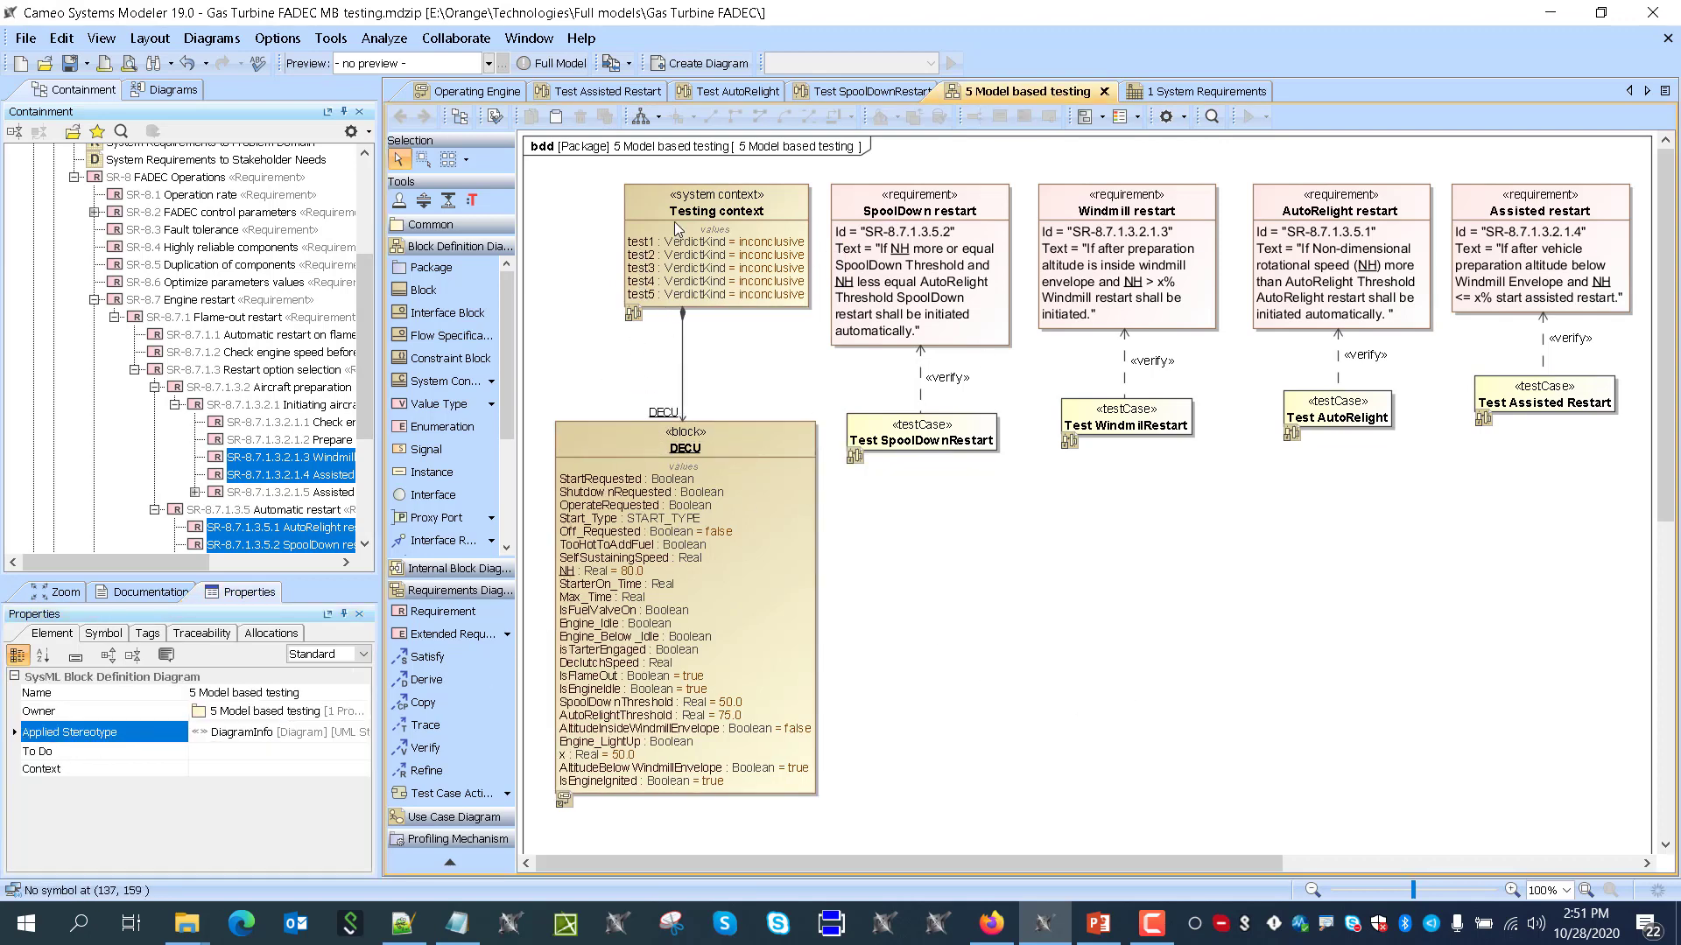
Create a SysML Activity Diagram for the Testing context block
right_click(697, 203)
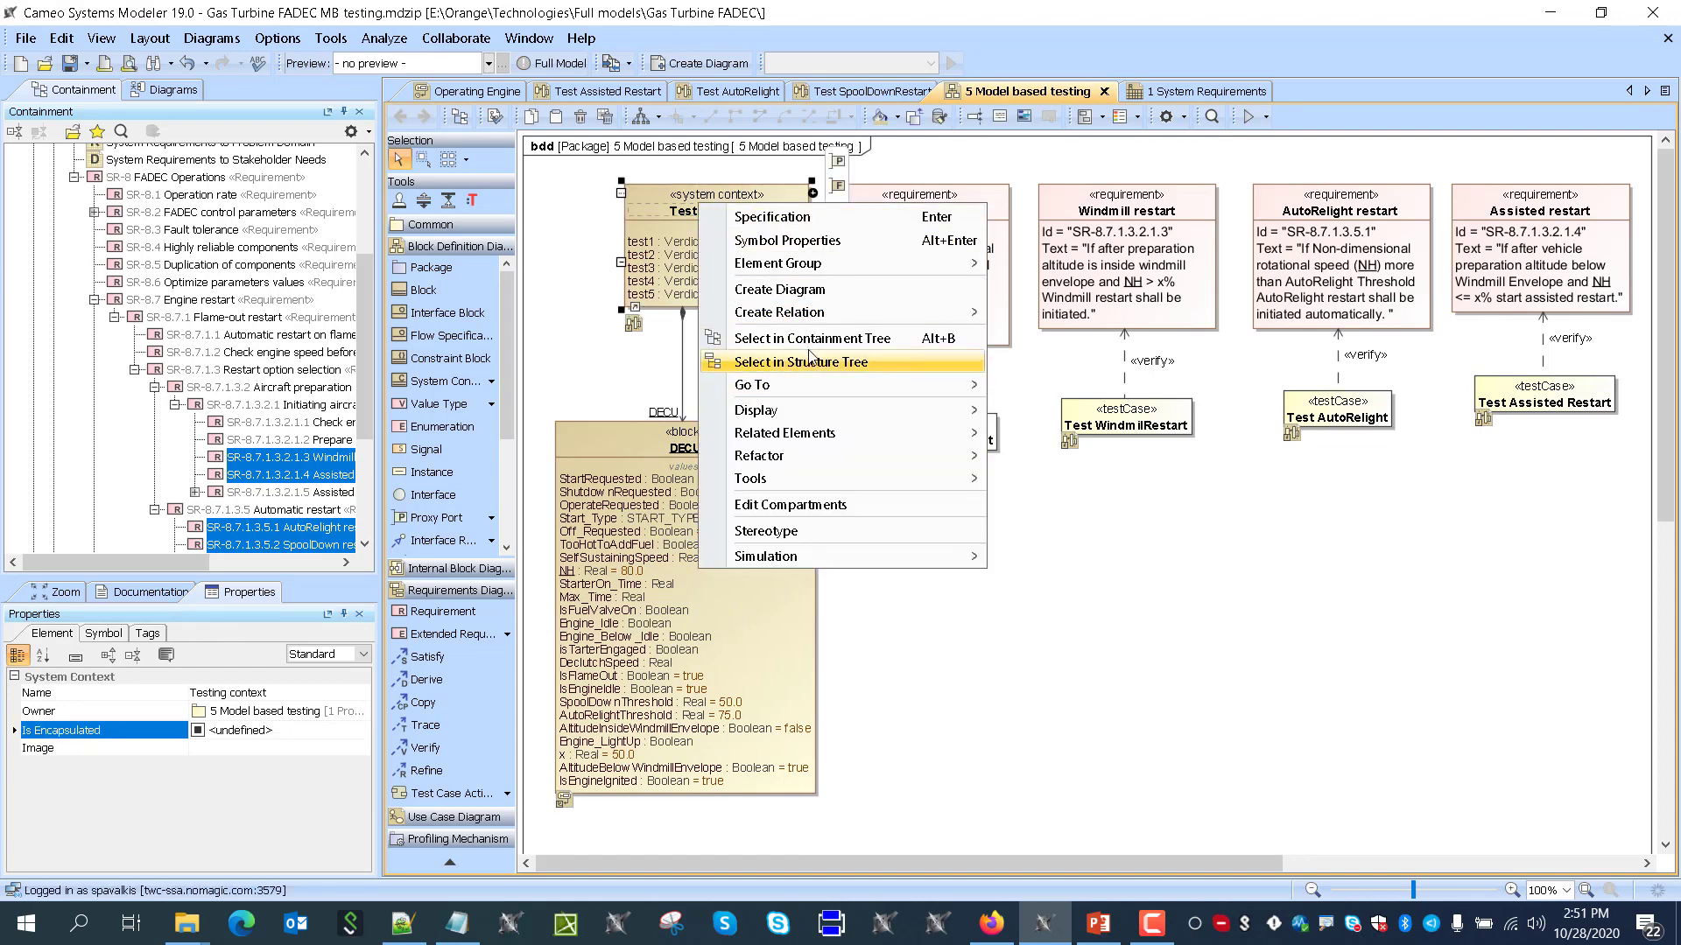
mouse_move(807, 260)
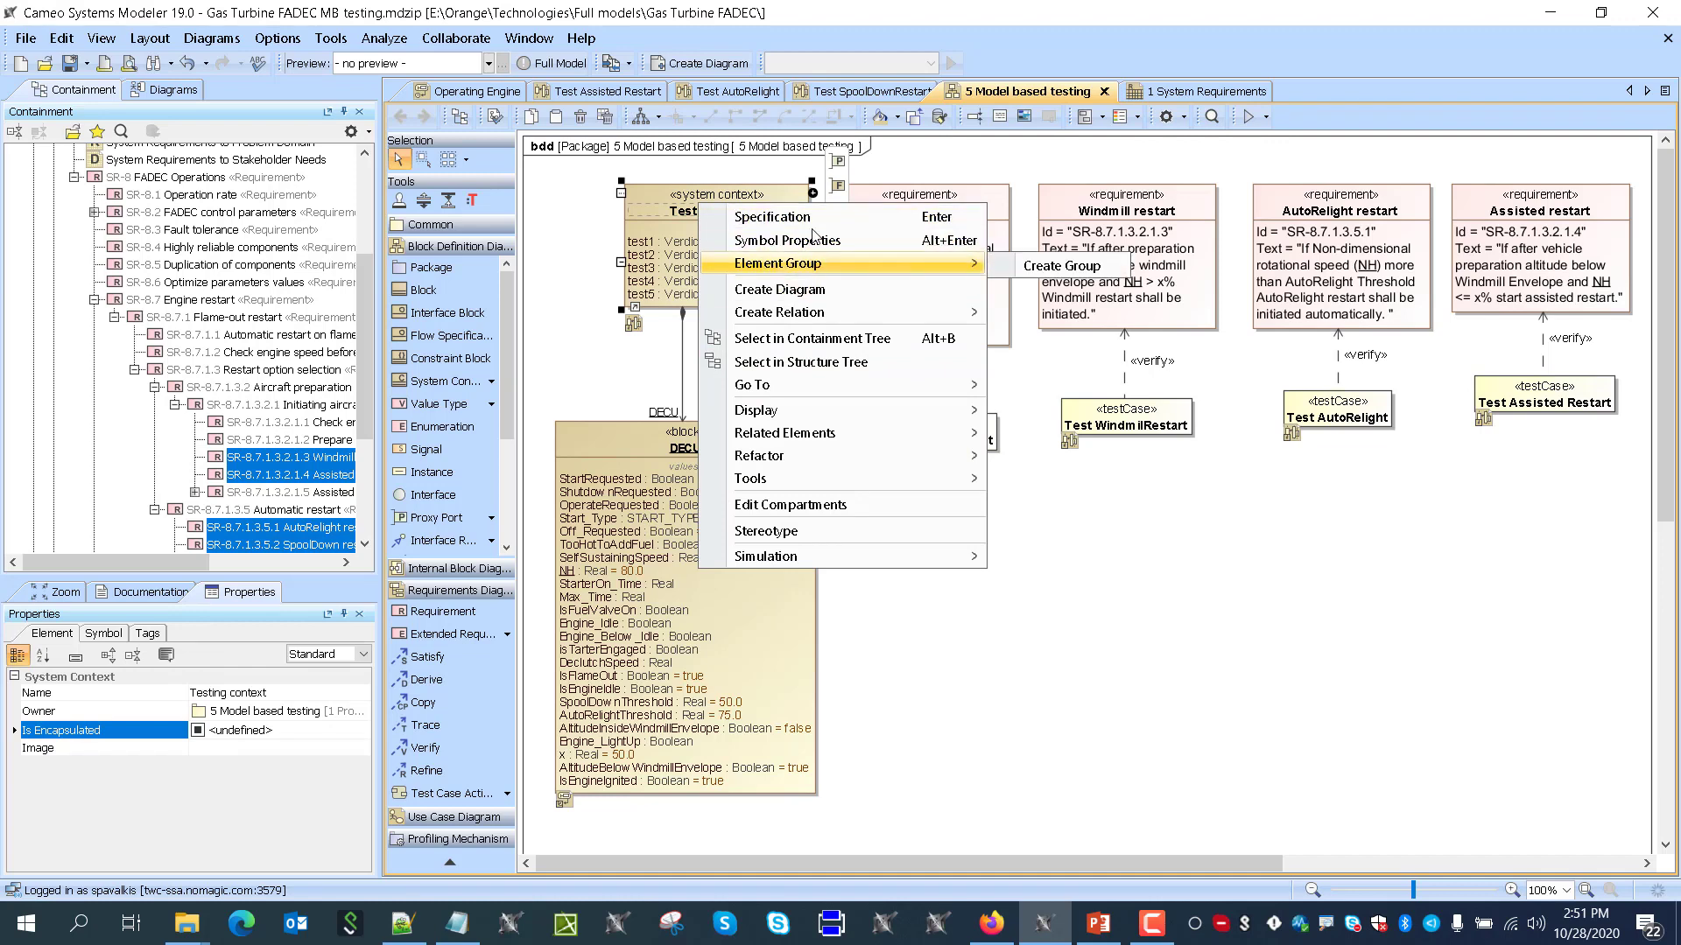
left_click(814, 292)
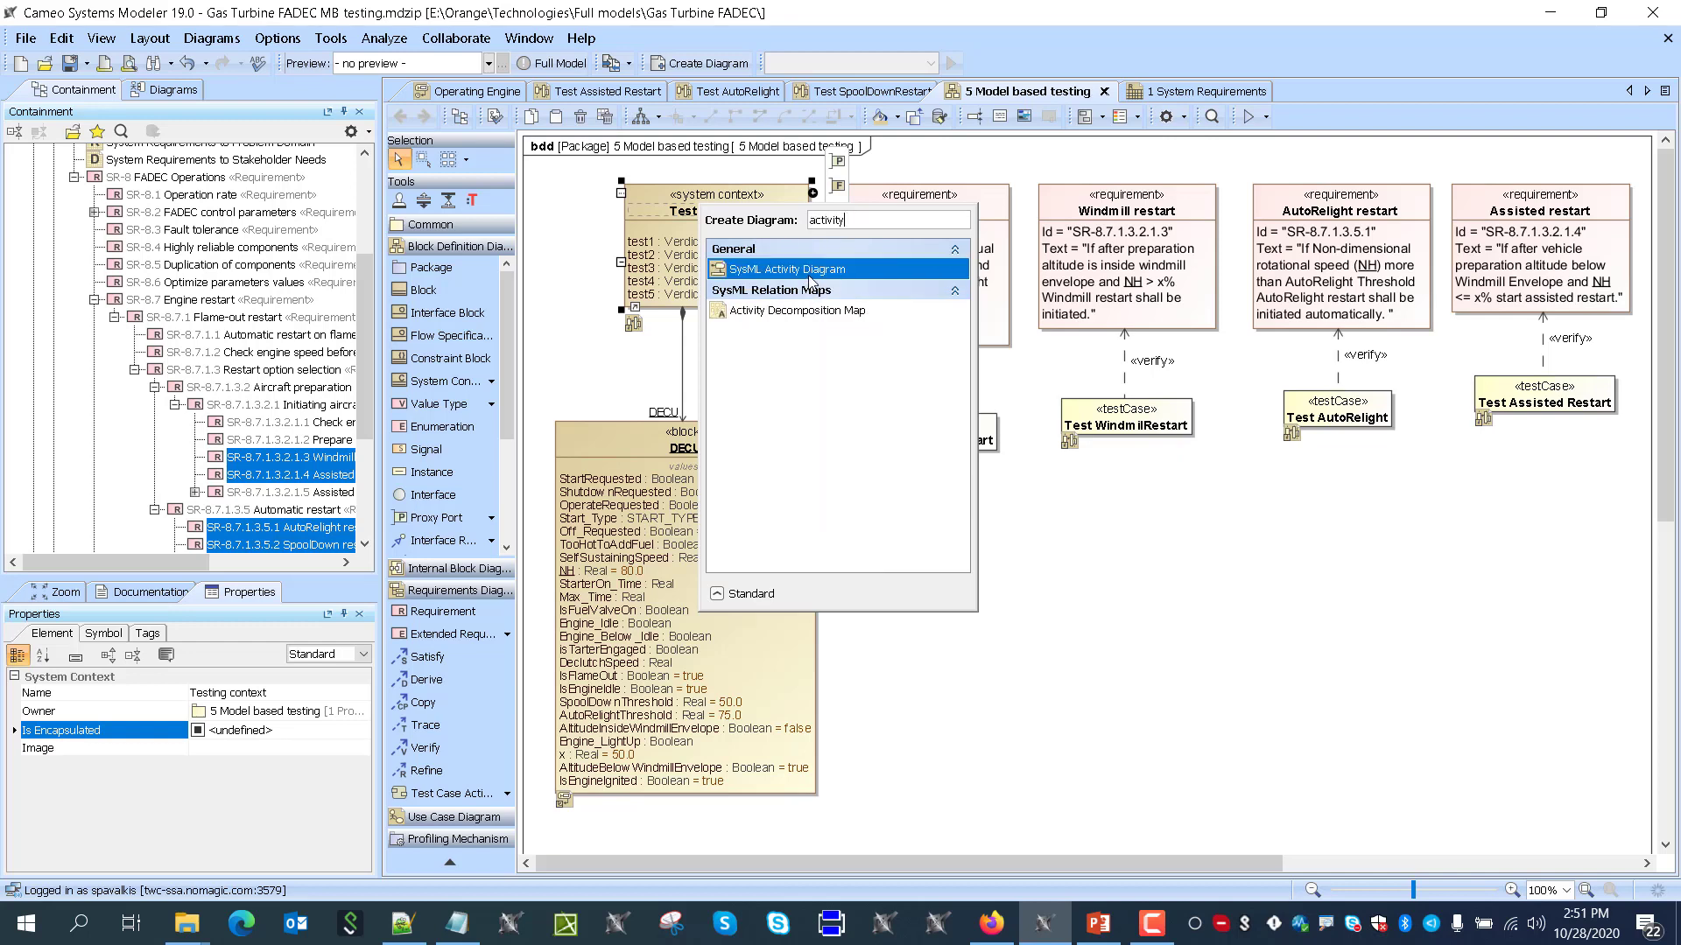
left_click(809, 276)
Add the Assisted Restart, AutoRelight, SpoolDownRestart and WindmilRestart test cases to the Testing context activity diagram as call actions
scroll(250, 411, "down", 1)
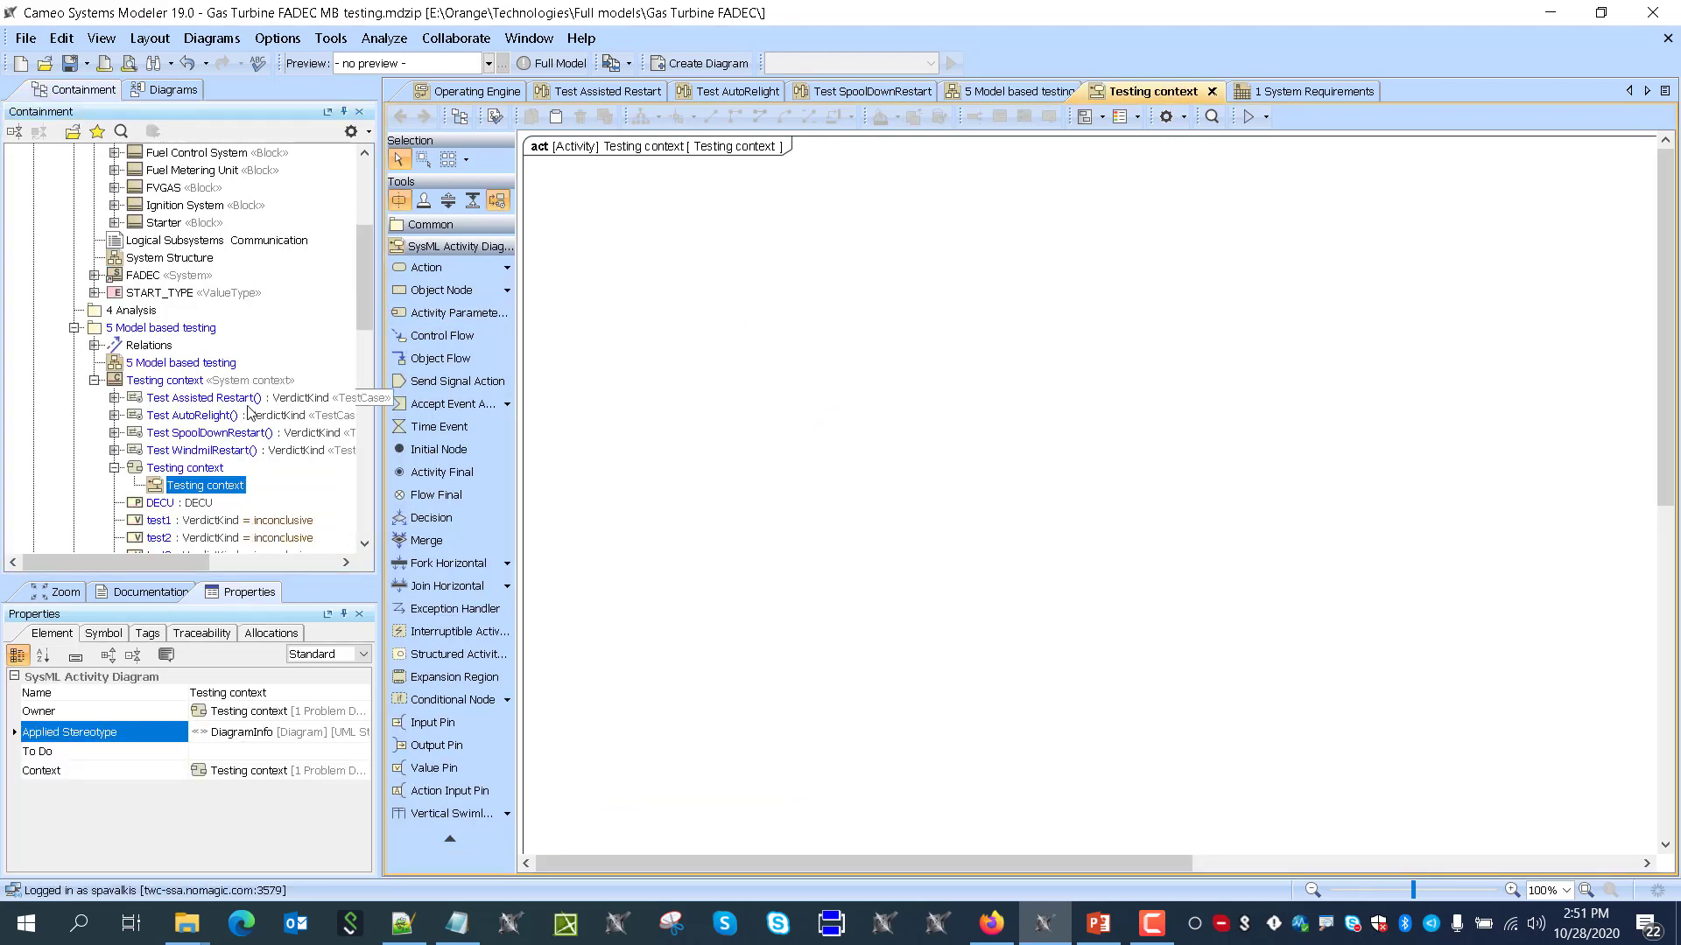
left_click(162, 448)
left_click(179, 398, "shift")
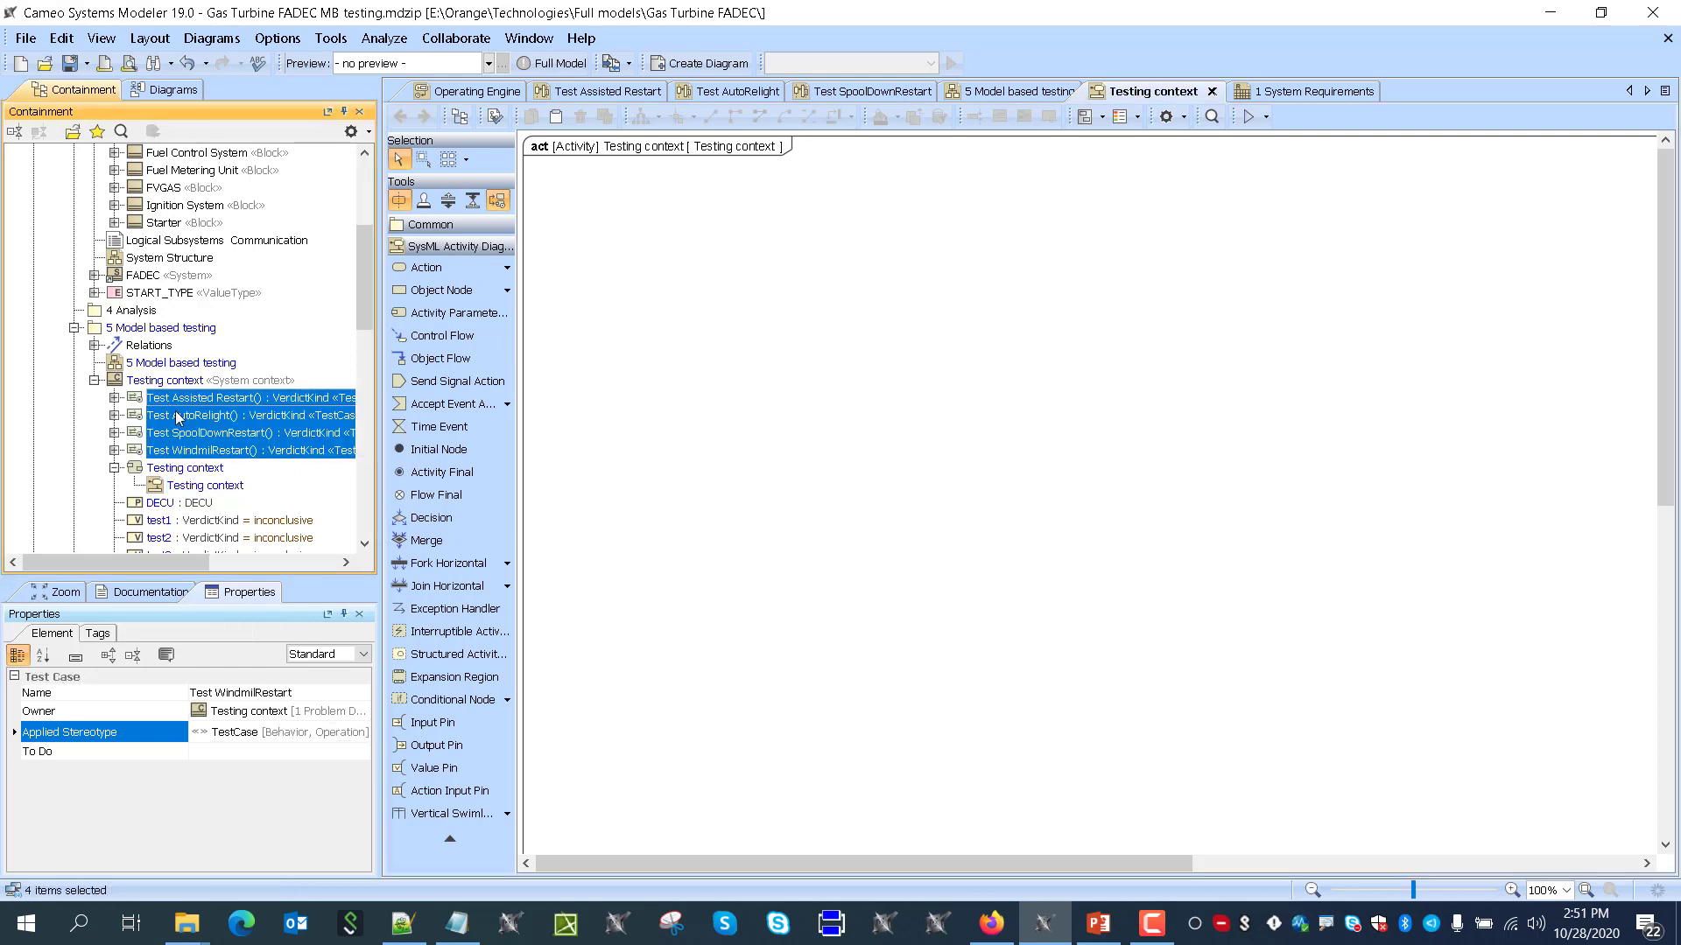
left_click_drag(179, 398, 574, 207)
Arrange the four test case actions in one column with their VerdictKind output pins on the right edges
left_click_drag(557, 355, 707, 600)
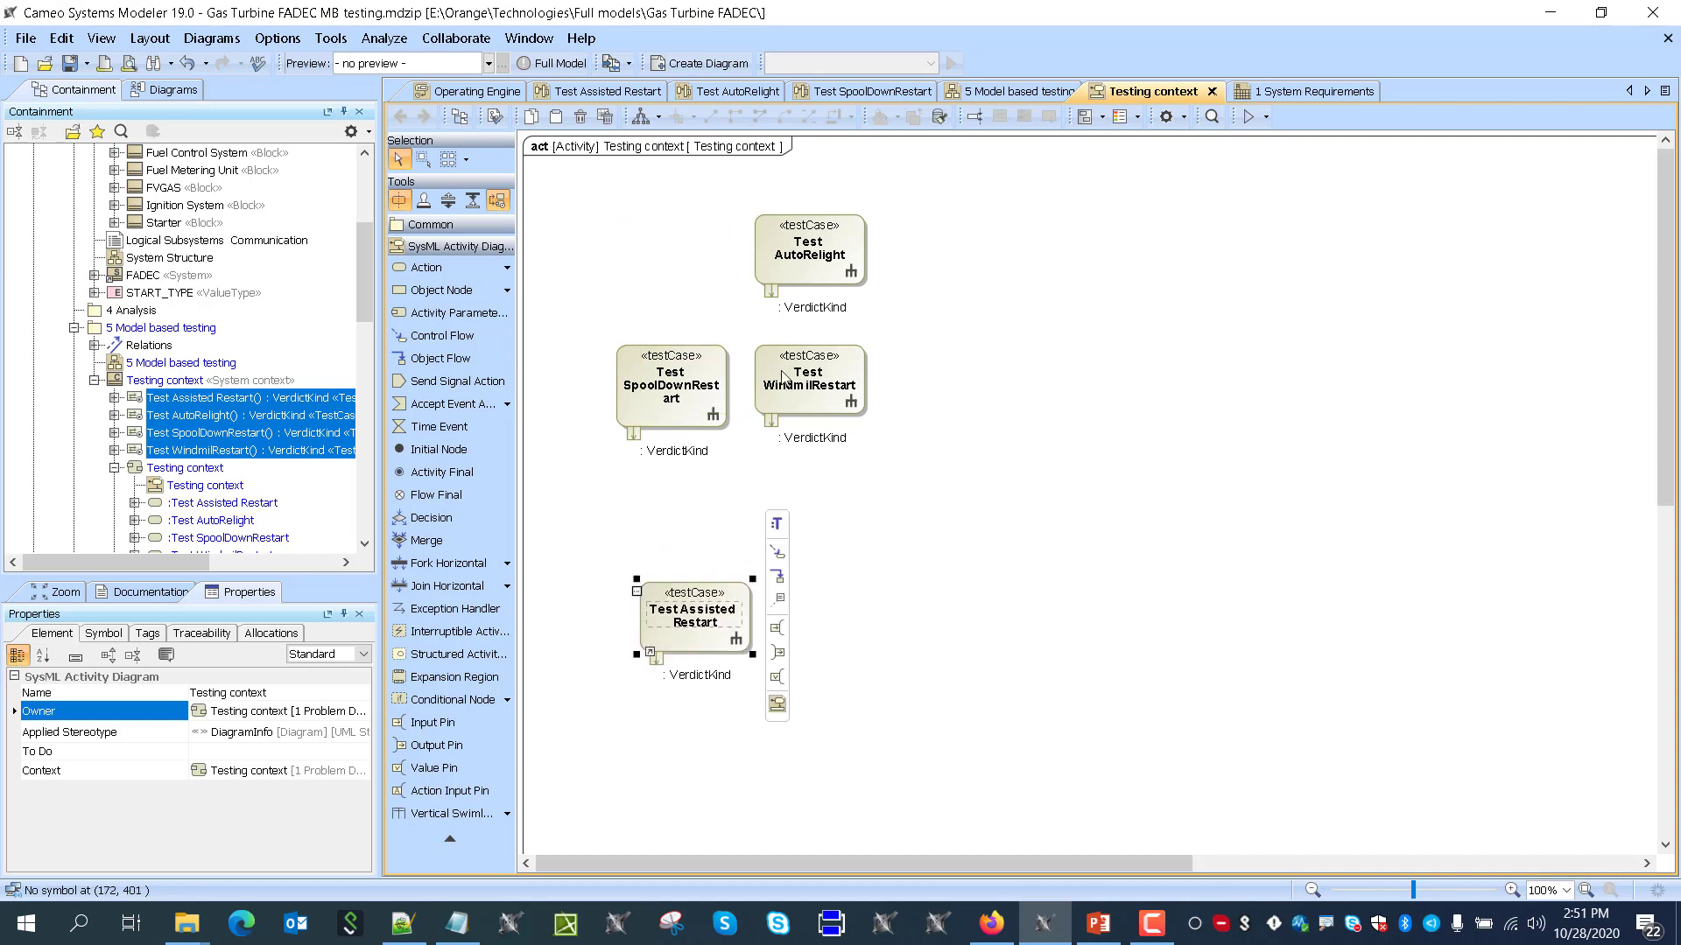
mouse_move(805, 250)
left_mouse_down()
mouse_move(706, 258)
mouse_move(814, 253)
mouse_move(801, 241)
left_mouse_up()
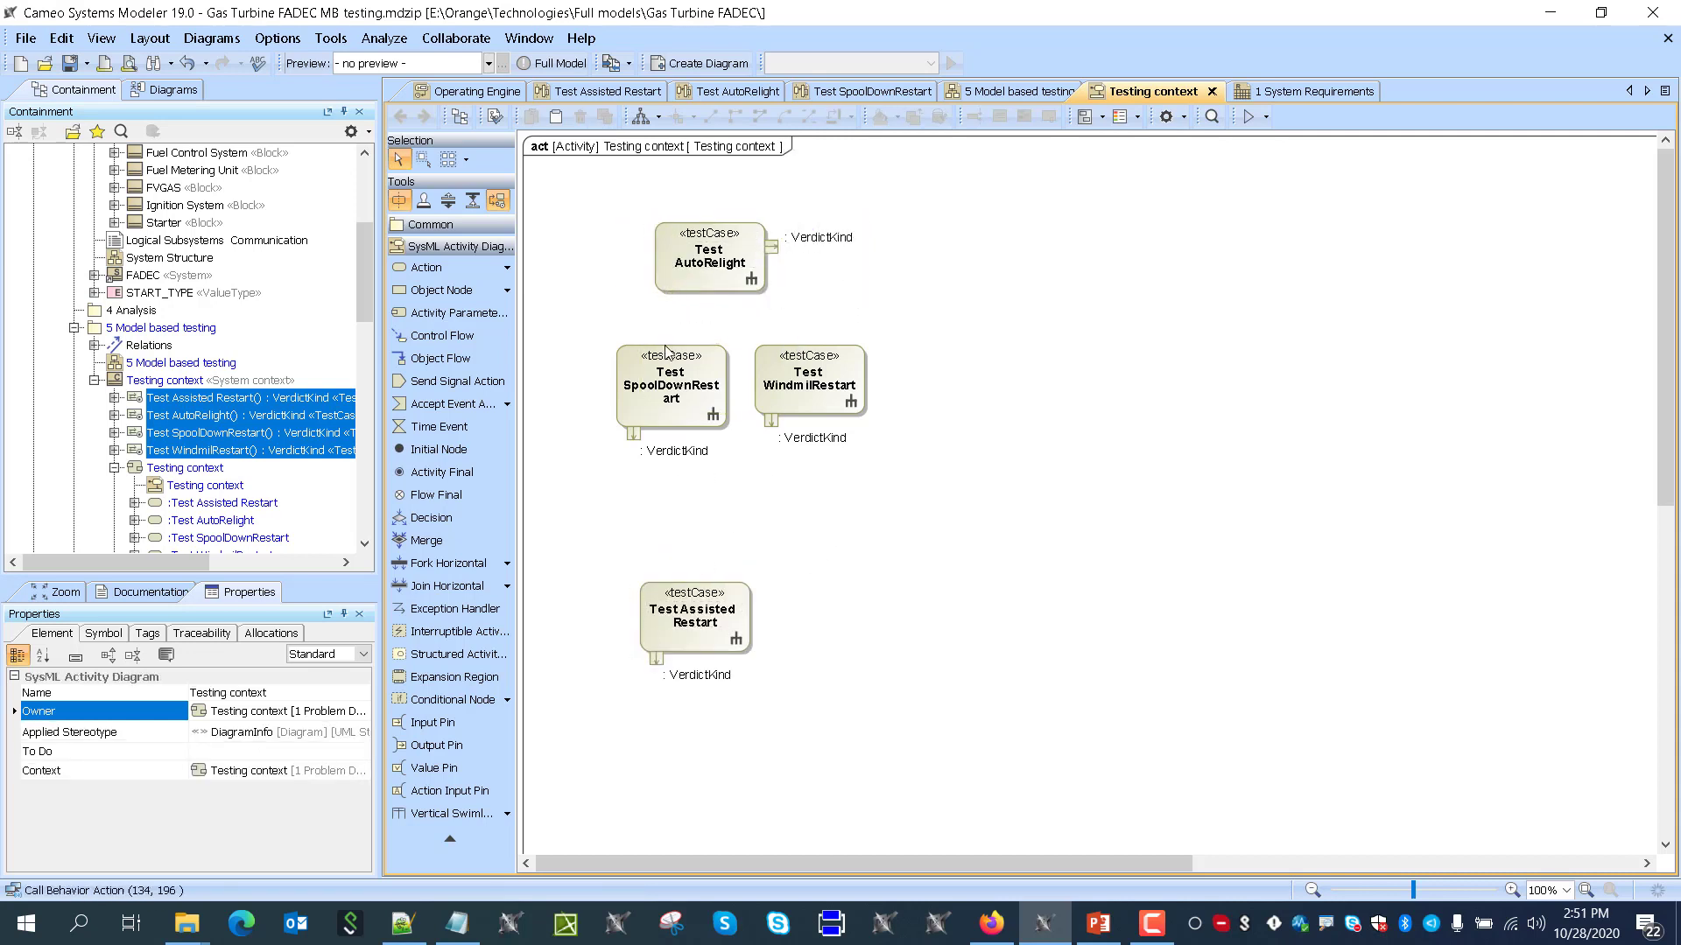
left_click_drag(809, 390, 832, 538)
left_click_drag(685, 396, 772, 378)
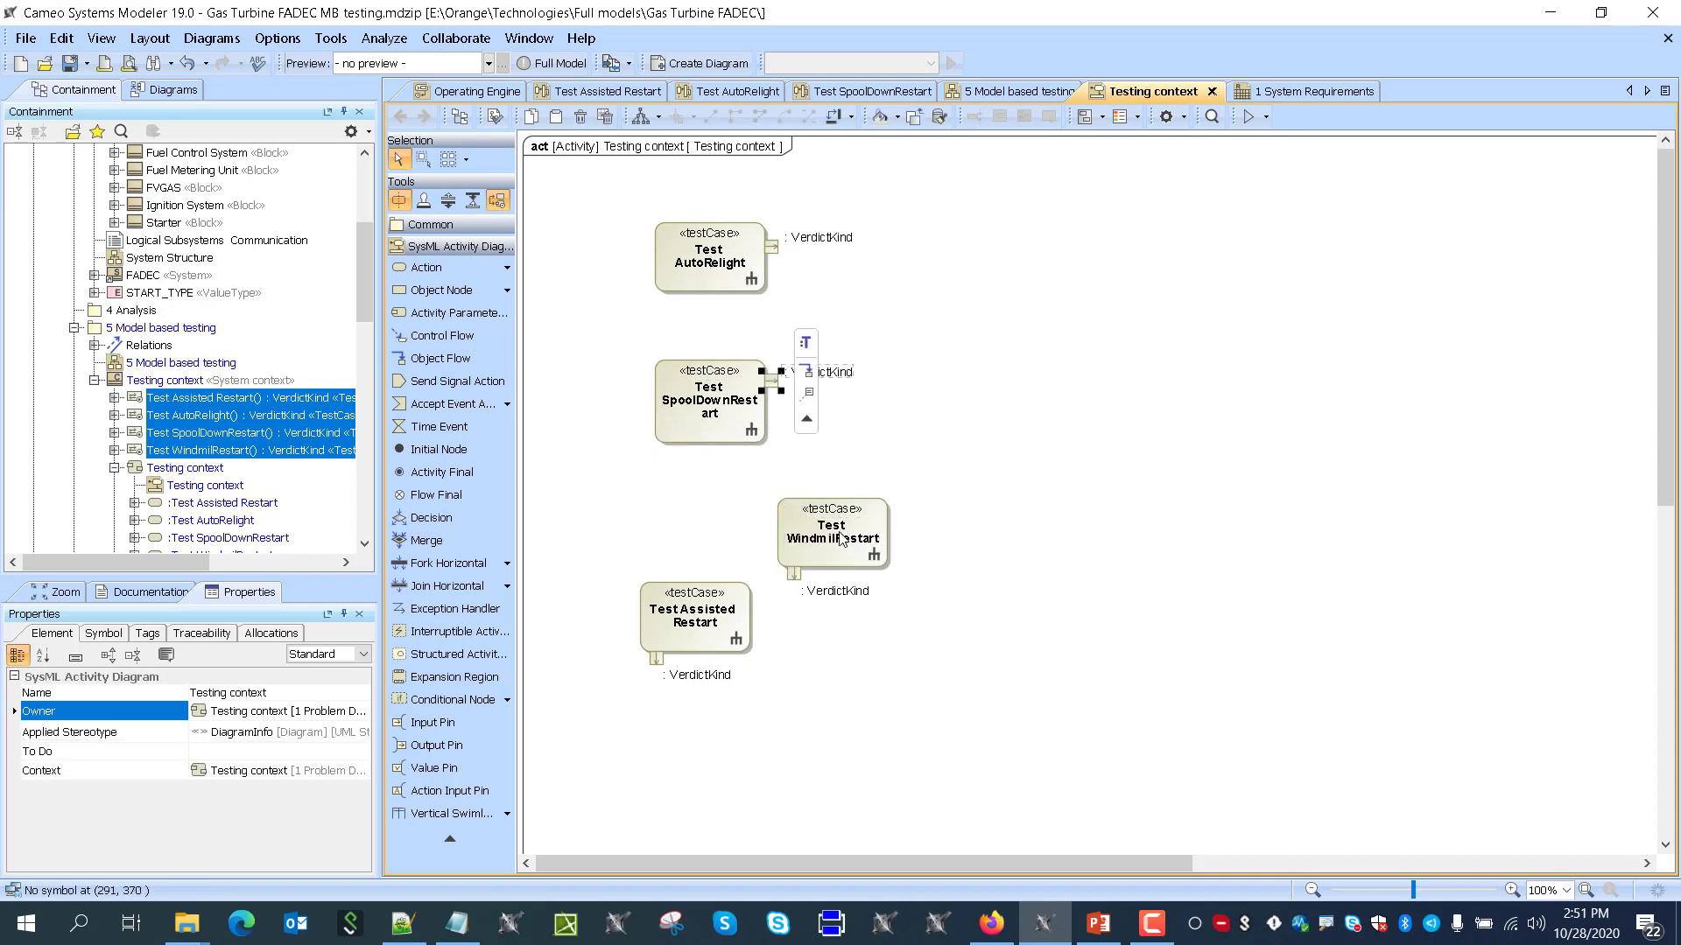
left_click_drag(840, 539, 766, 523)
left_click_drag(716, 628, 758, 620)
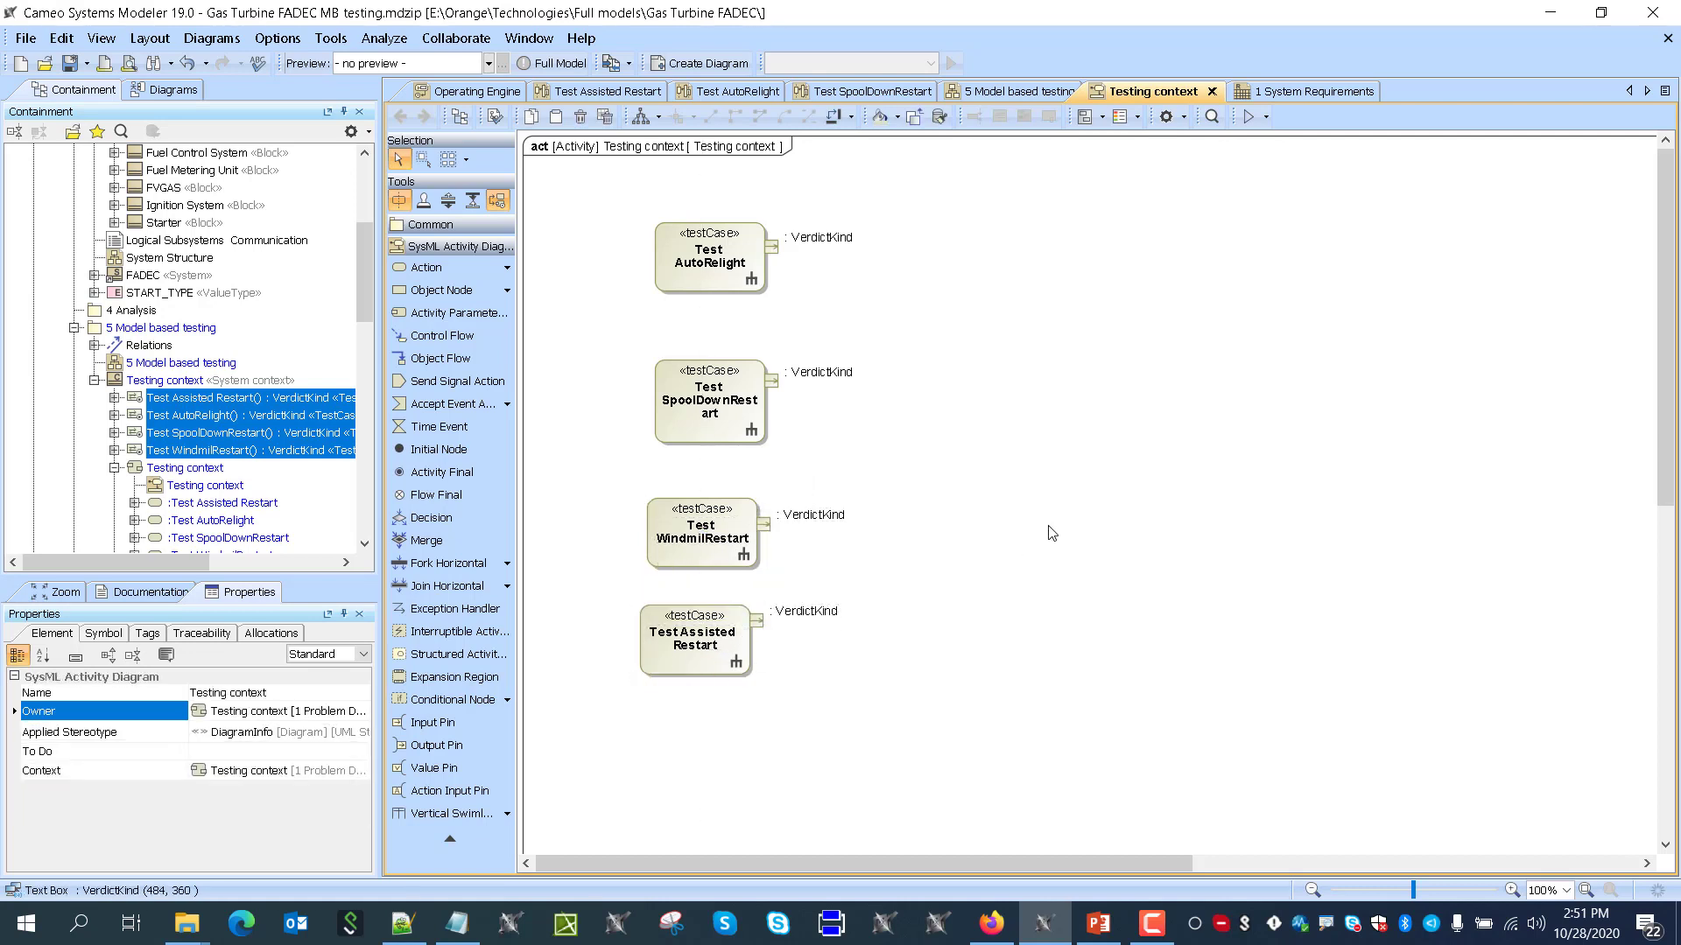
Add an opaque action beside Test AutoRelight, link the verdict pin to it by object flow, and name its input pin v
left_click(552, 248)
left_click(507, 267)
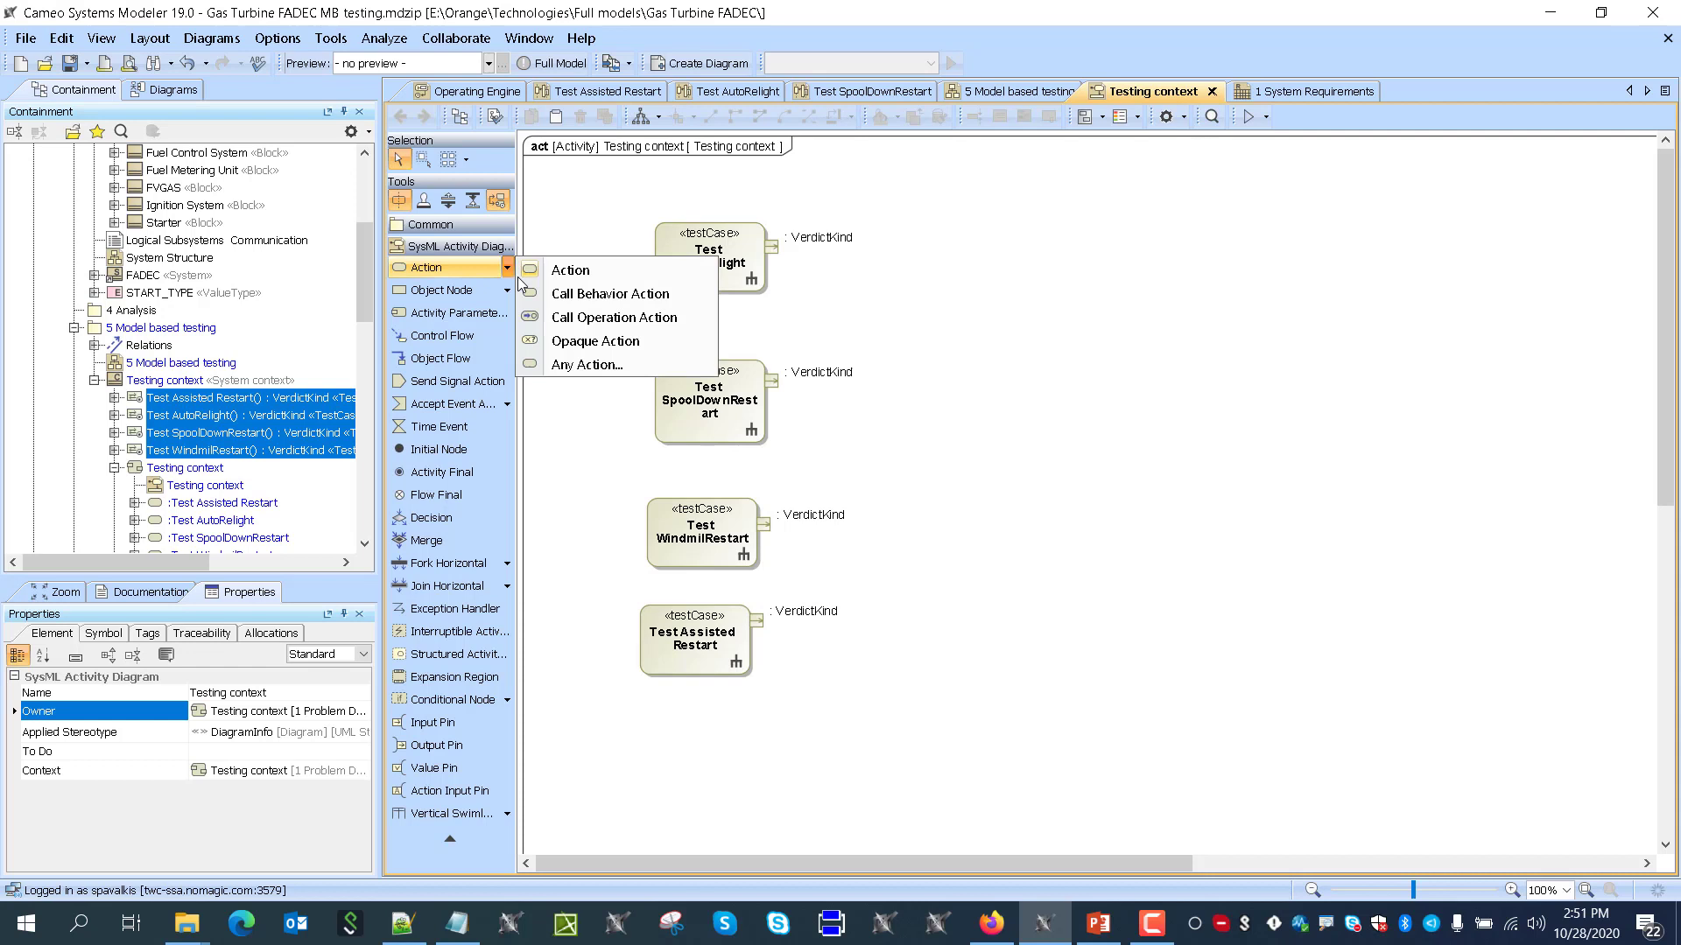
left_click(582, 341)
left_click(1047, 254)
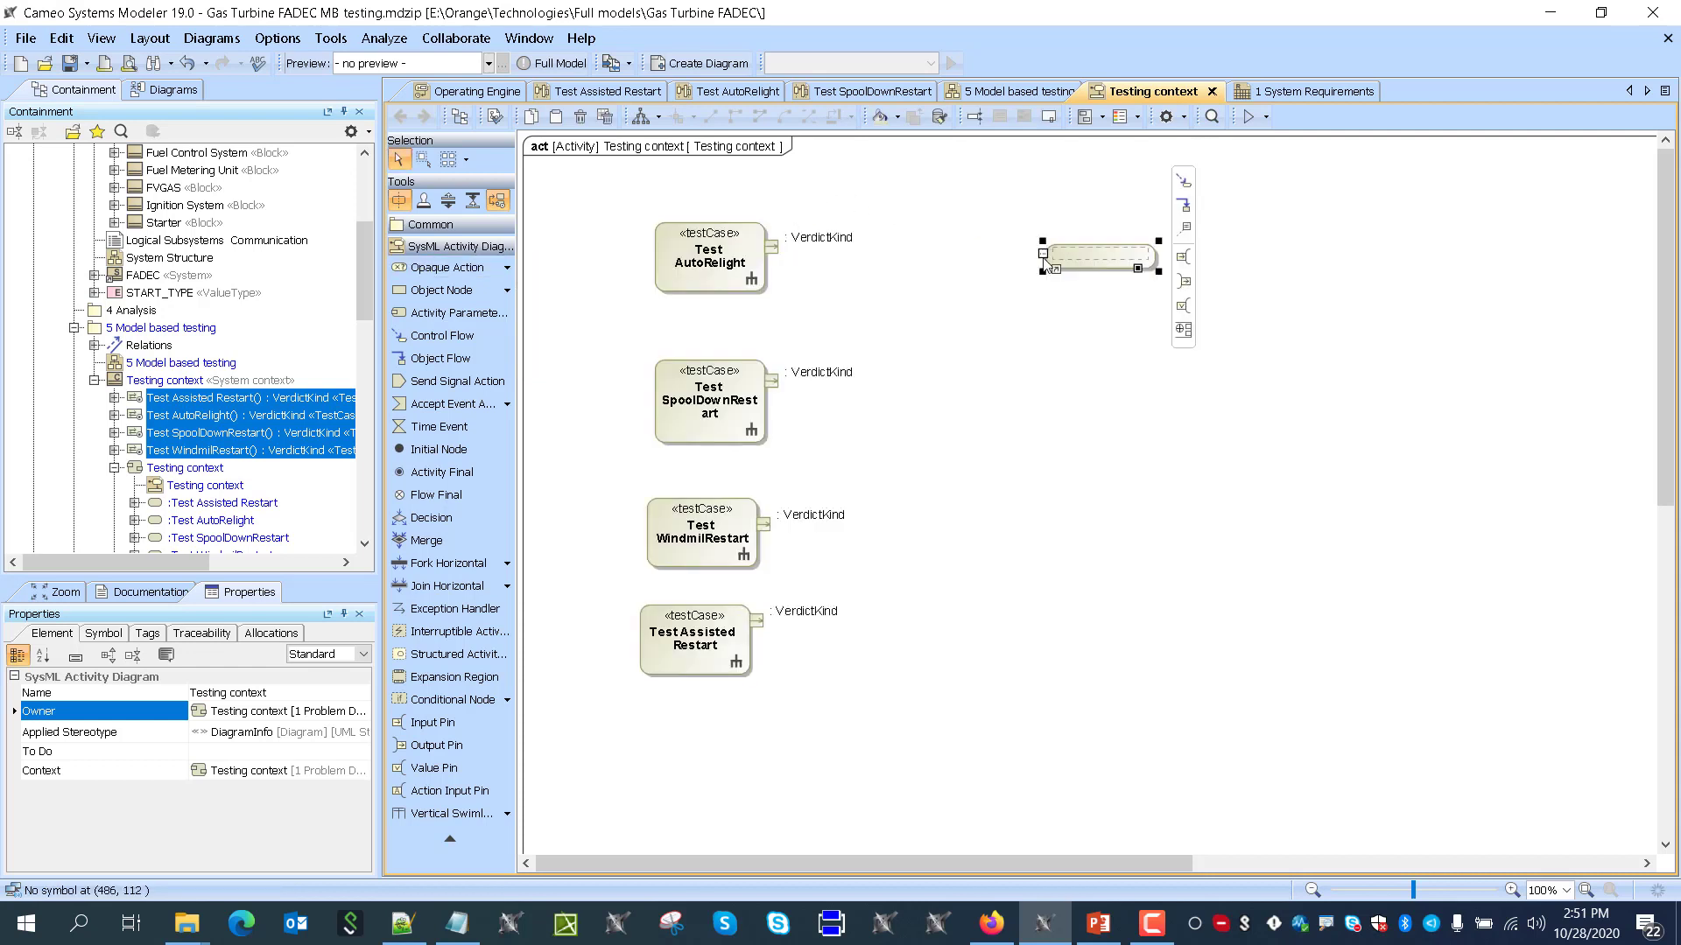
left_click_drag(771, 248, 1069, 255)
left_click(983, 251)
left_click(983, 251)
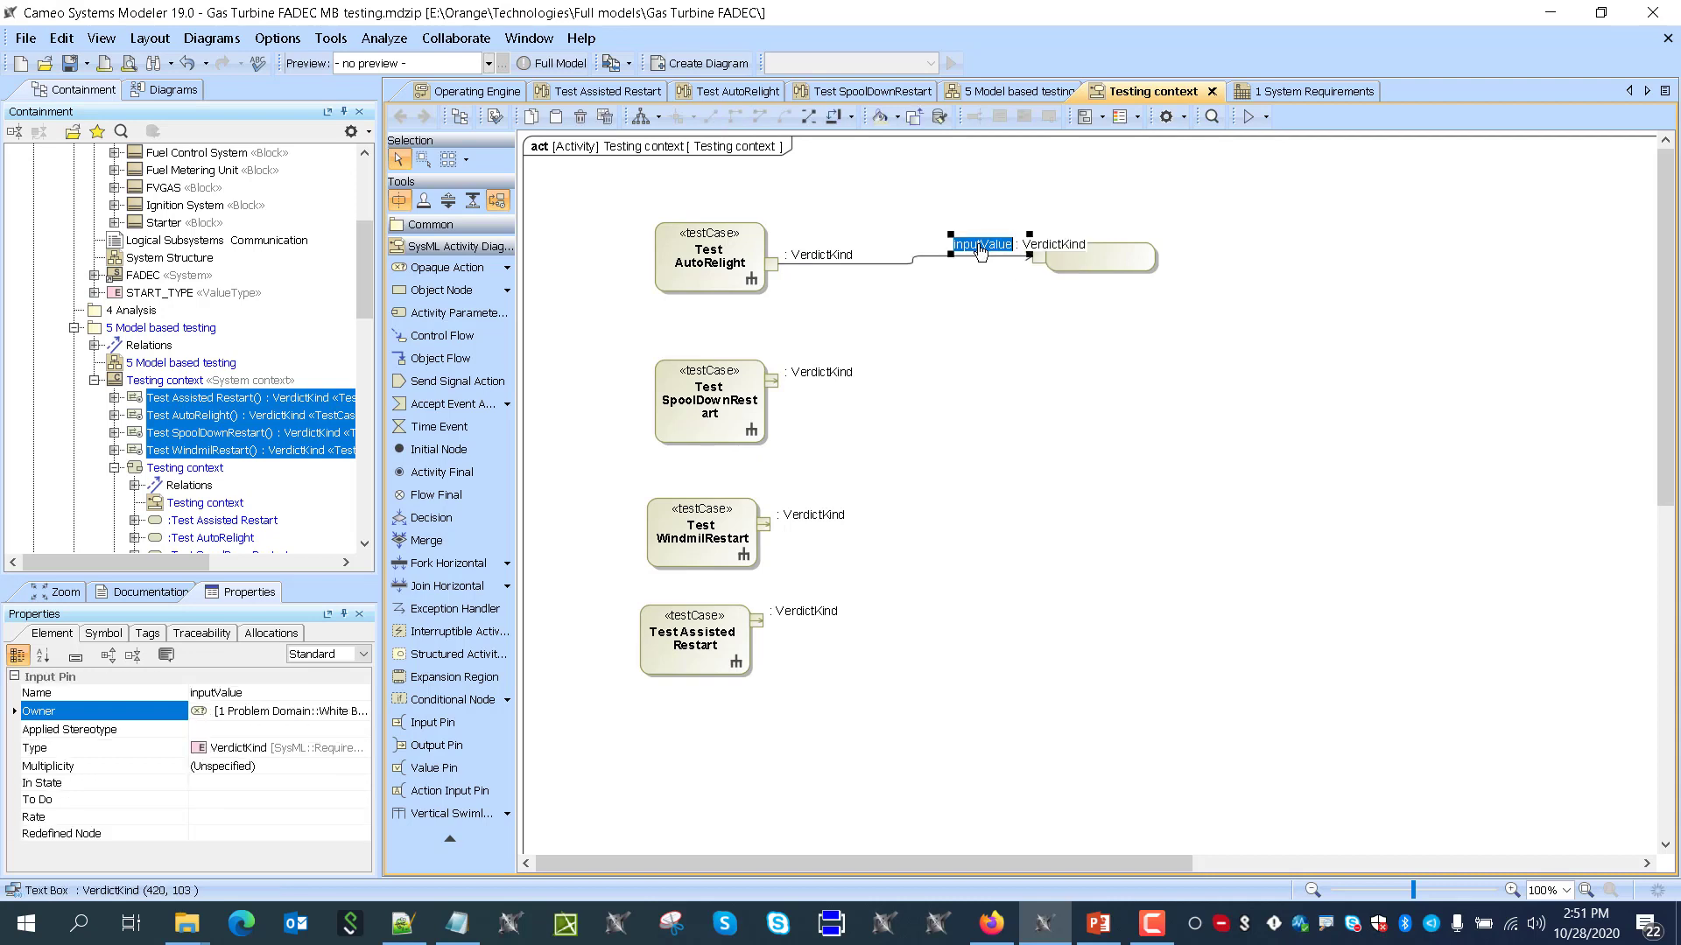
type("v")
left_click(960, 265)
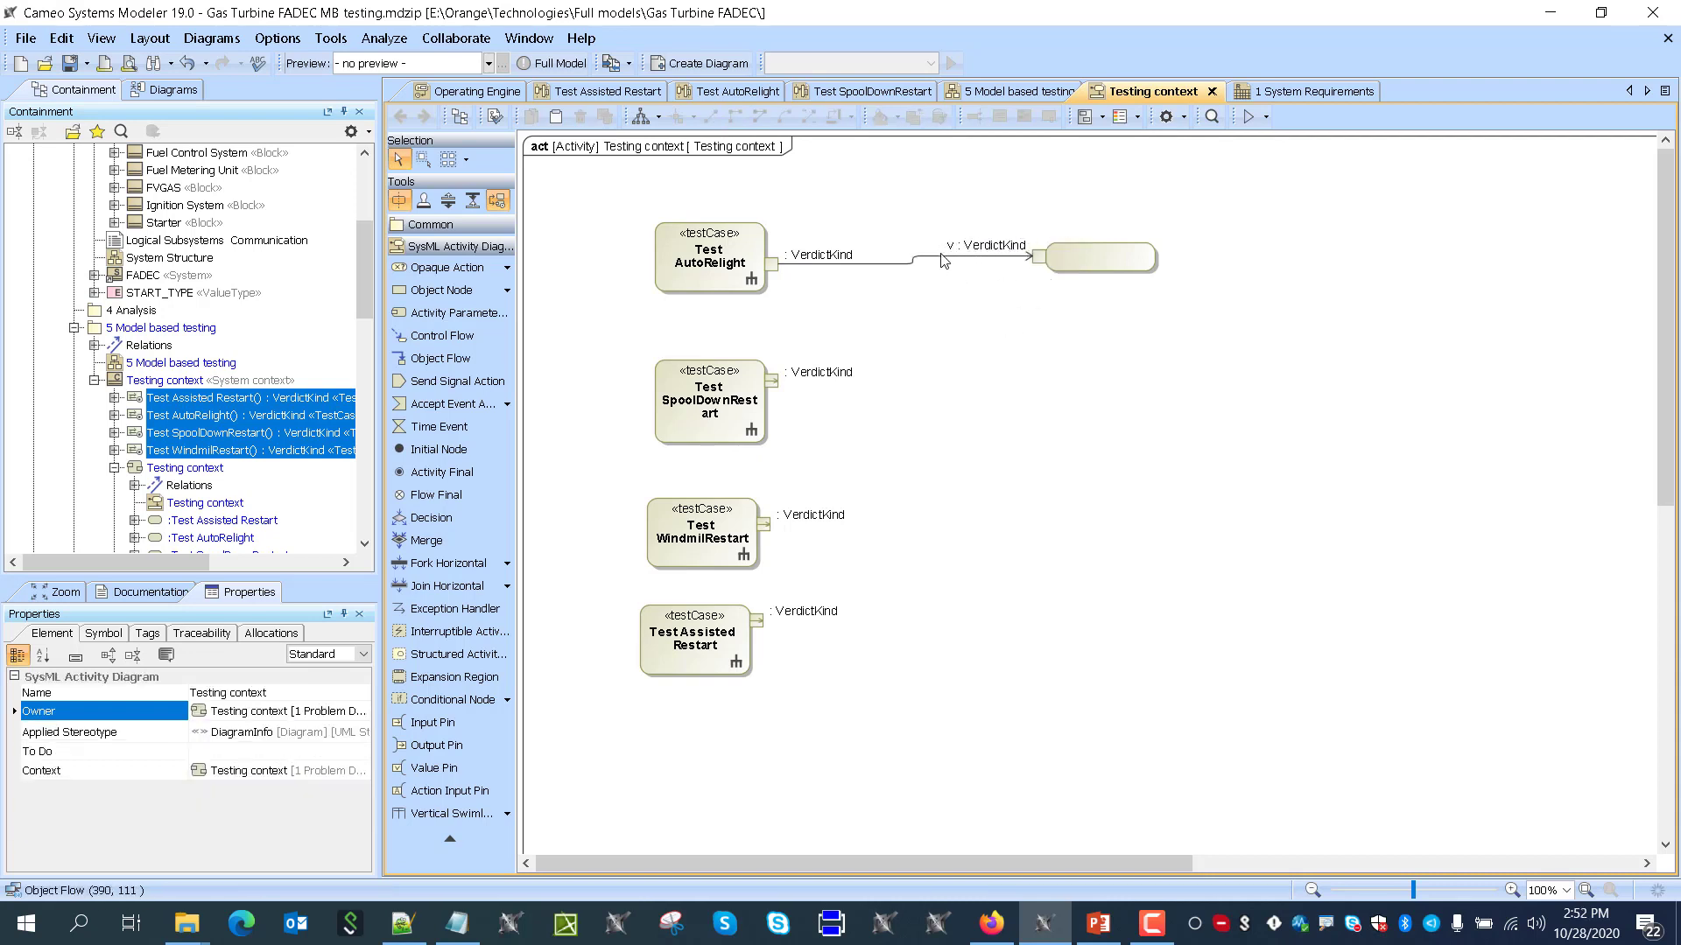
Set the body of the opaque action fed by Test AutoRelight to test1=v
left_click(1081, 267)
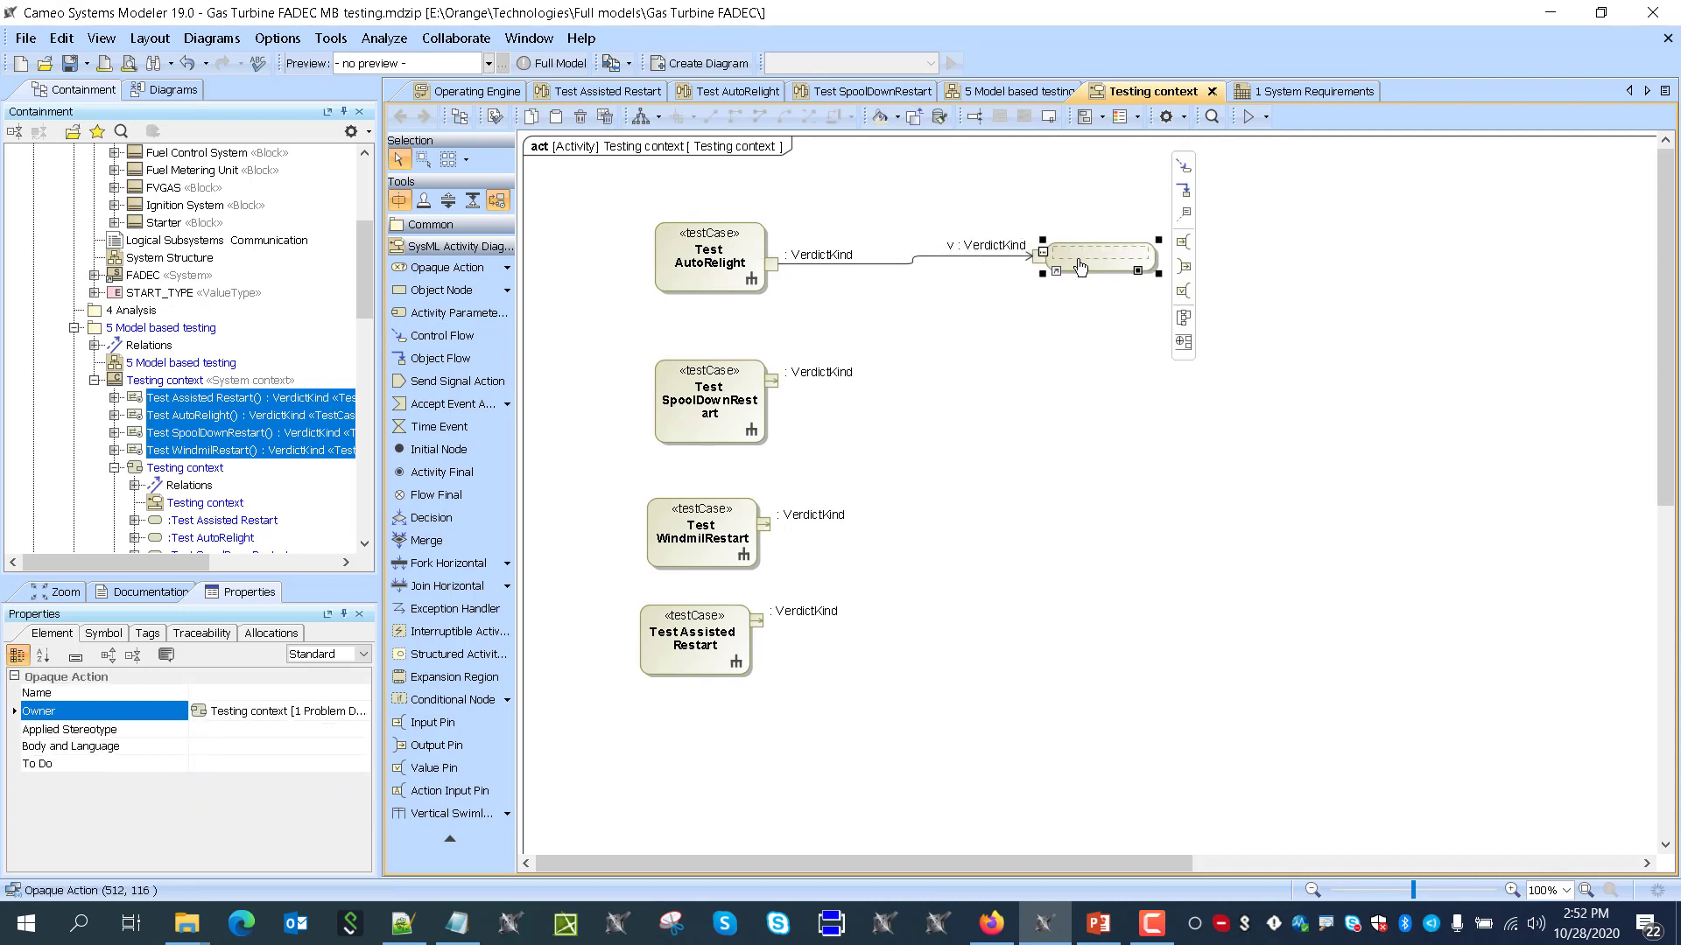
type("test")
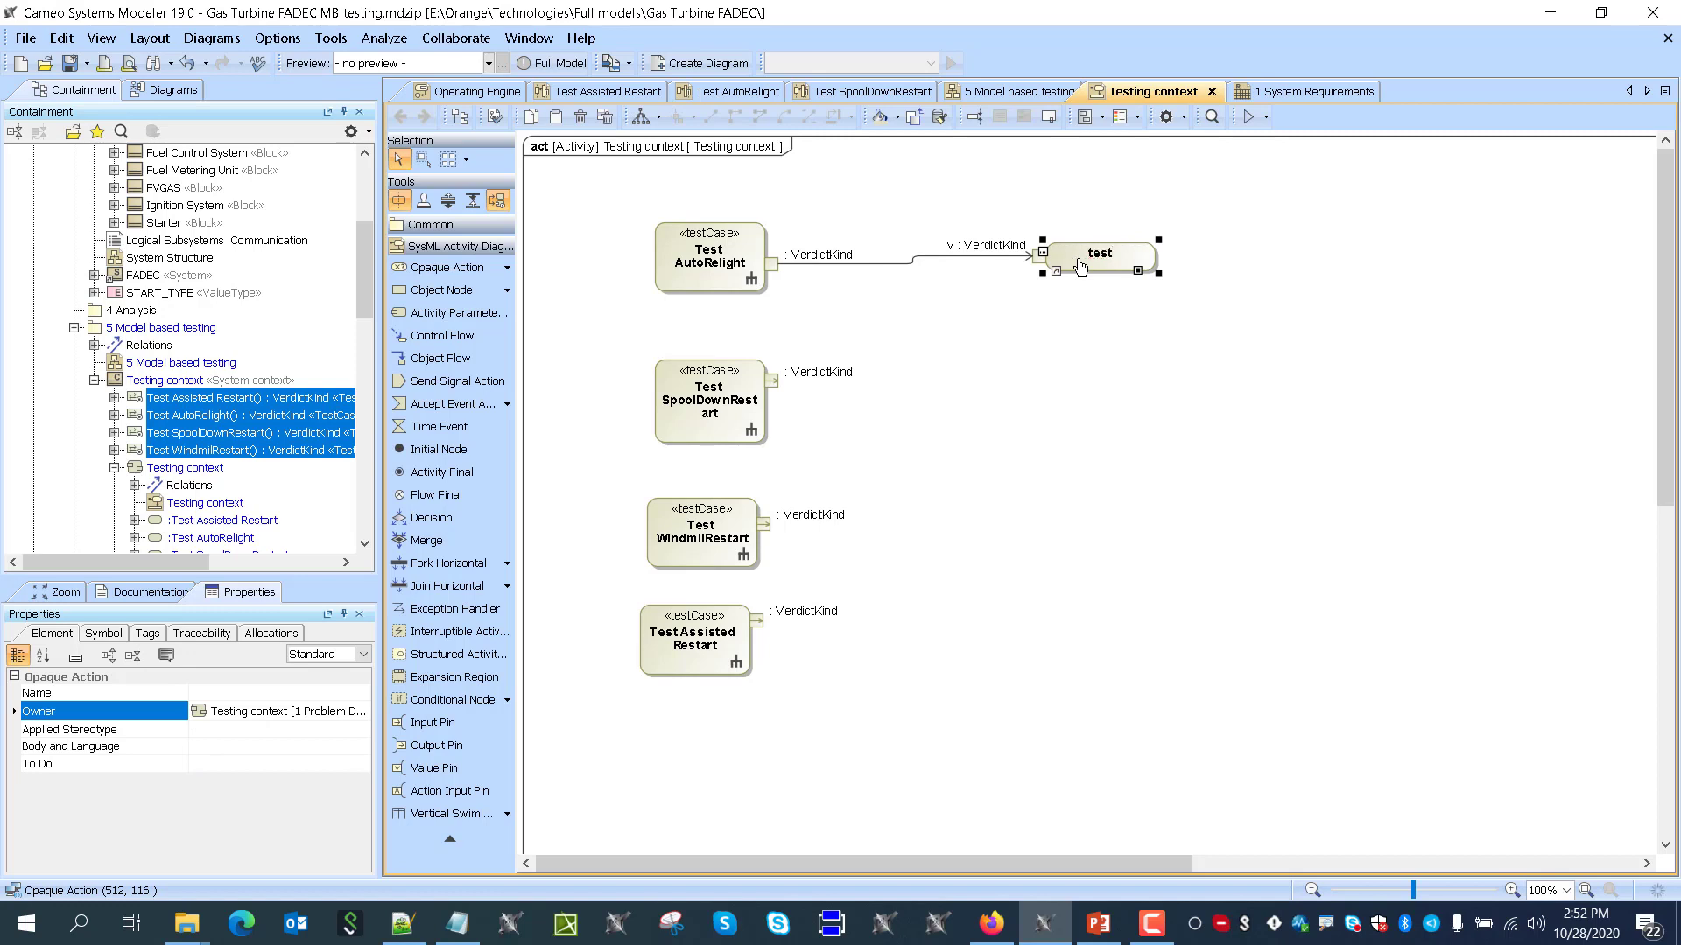
type("1=v")
left_click(1066, 360)
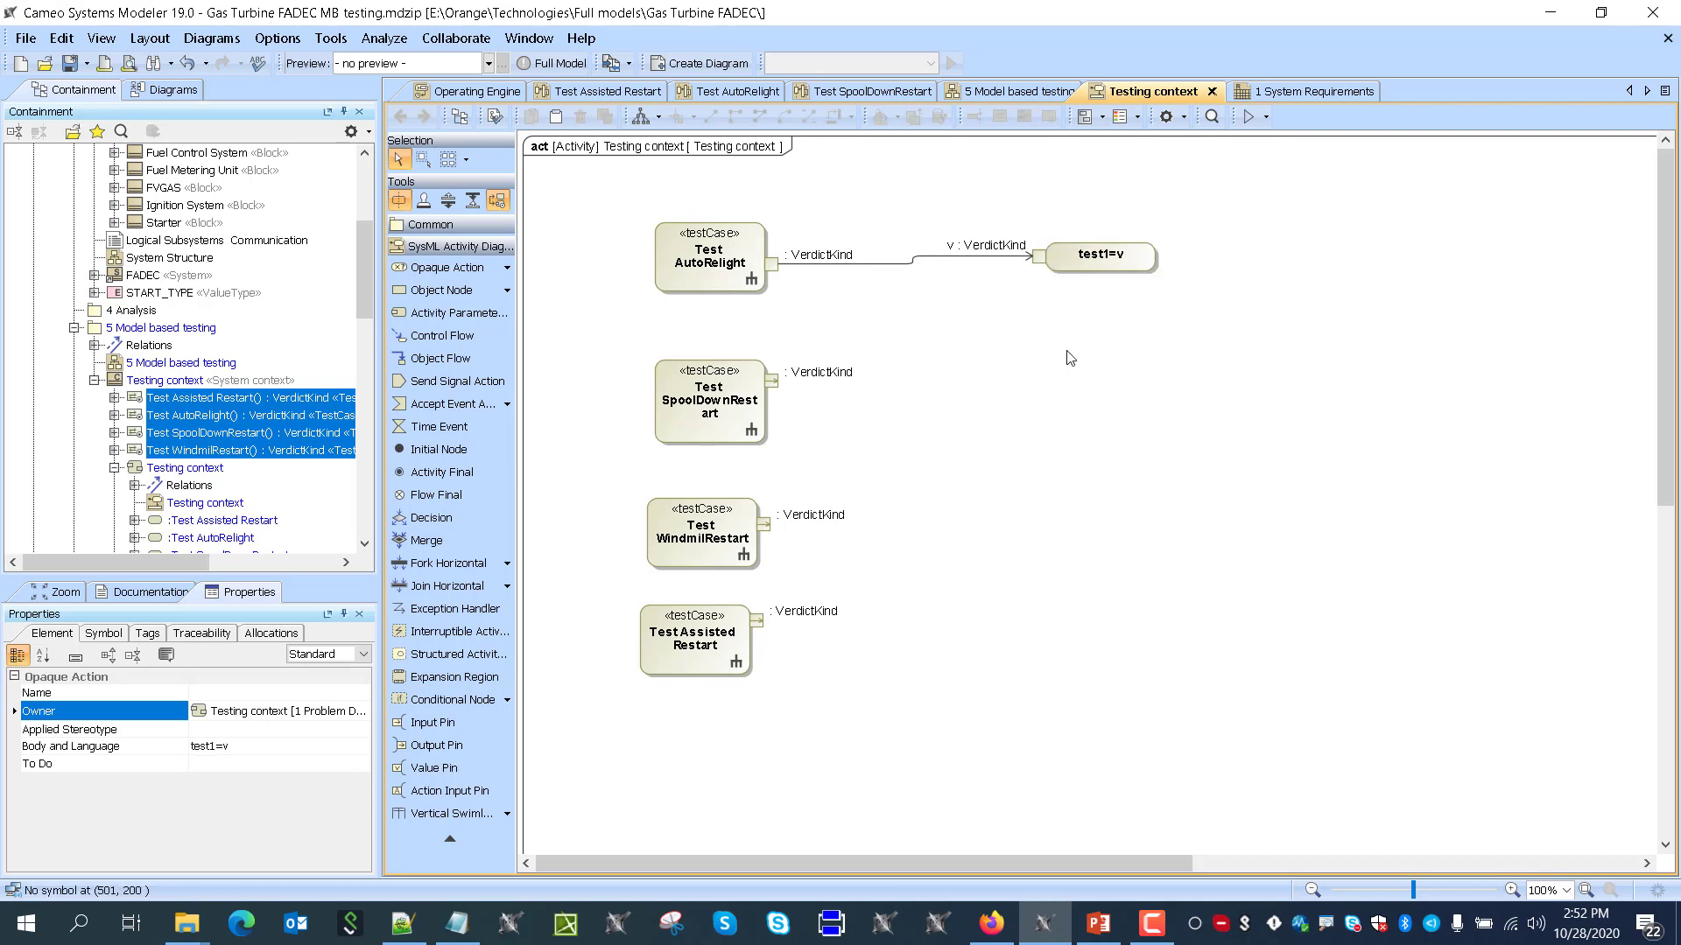
Lower the verdict pin of Test SpoolDownRestart and add an opaque action with body test2=v opposite it
left_click(773, 383)
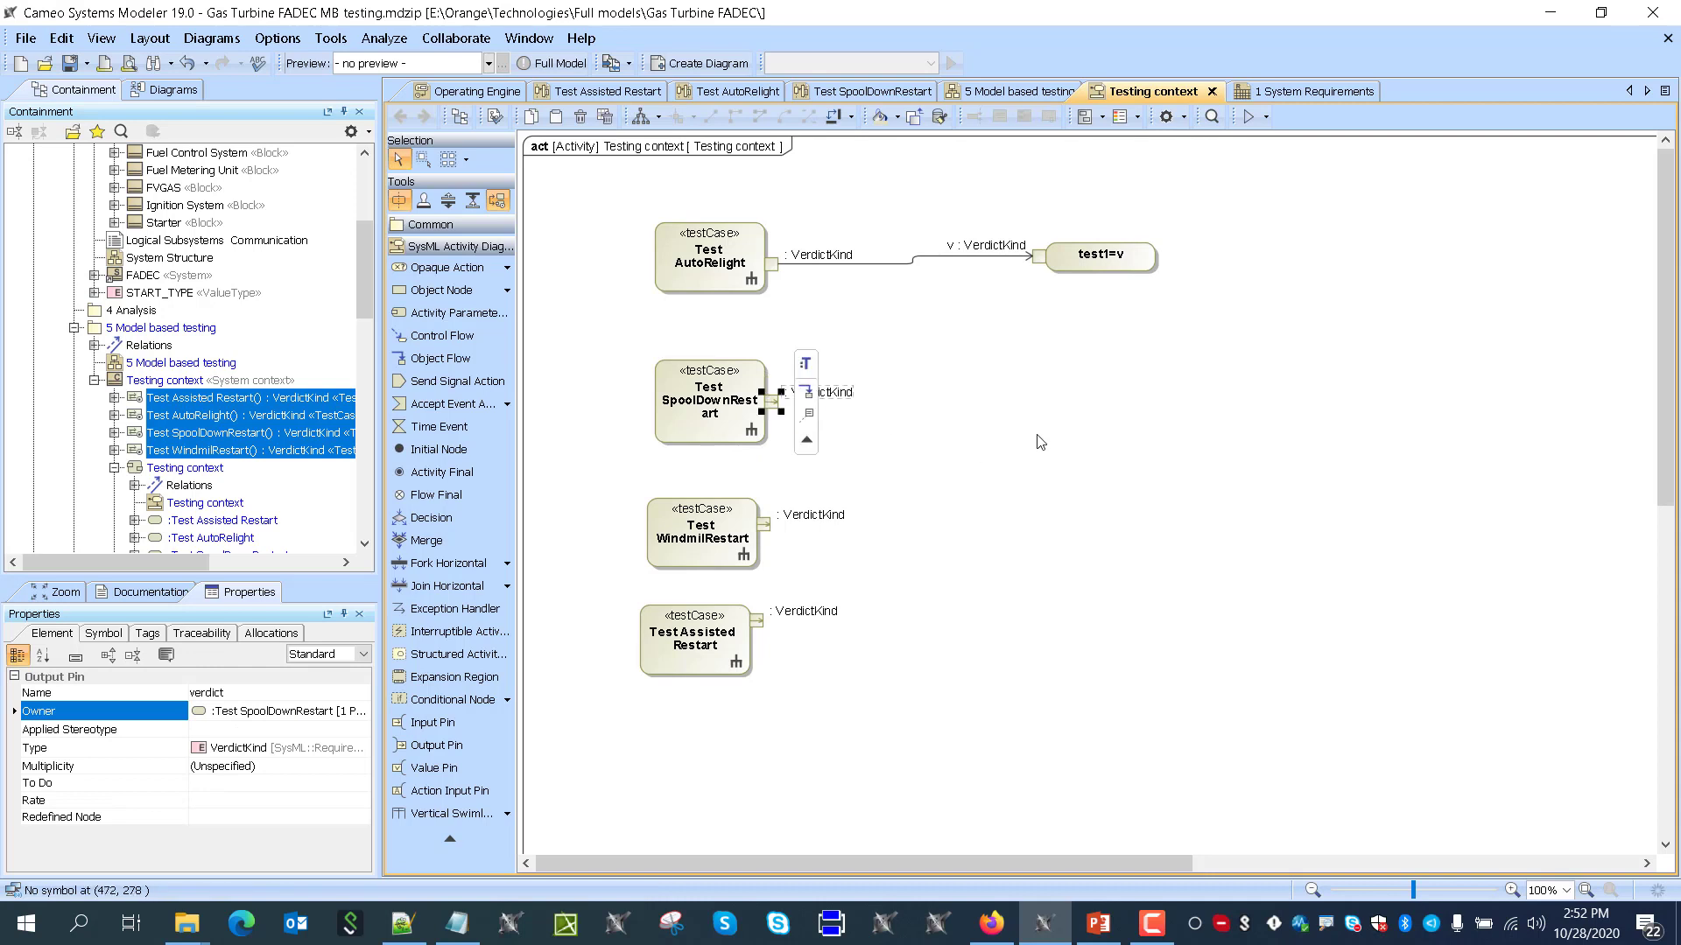
left_click(447, 267)
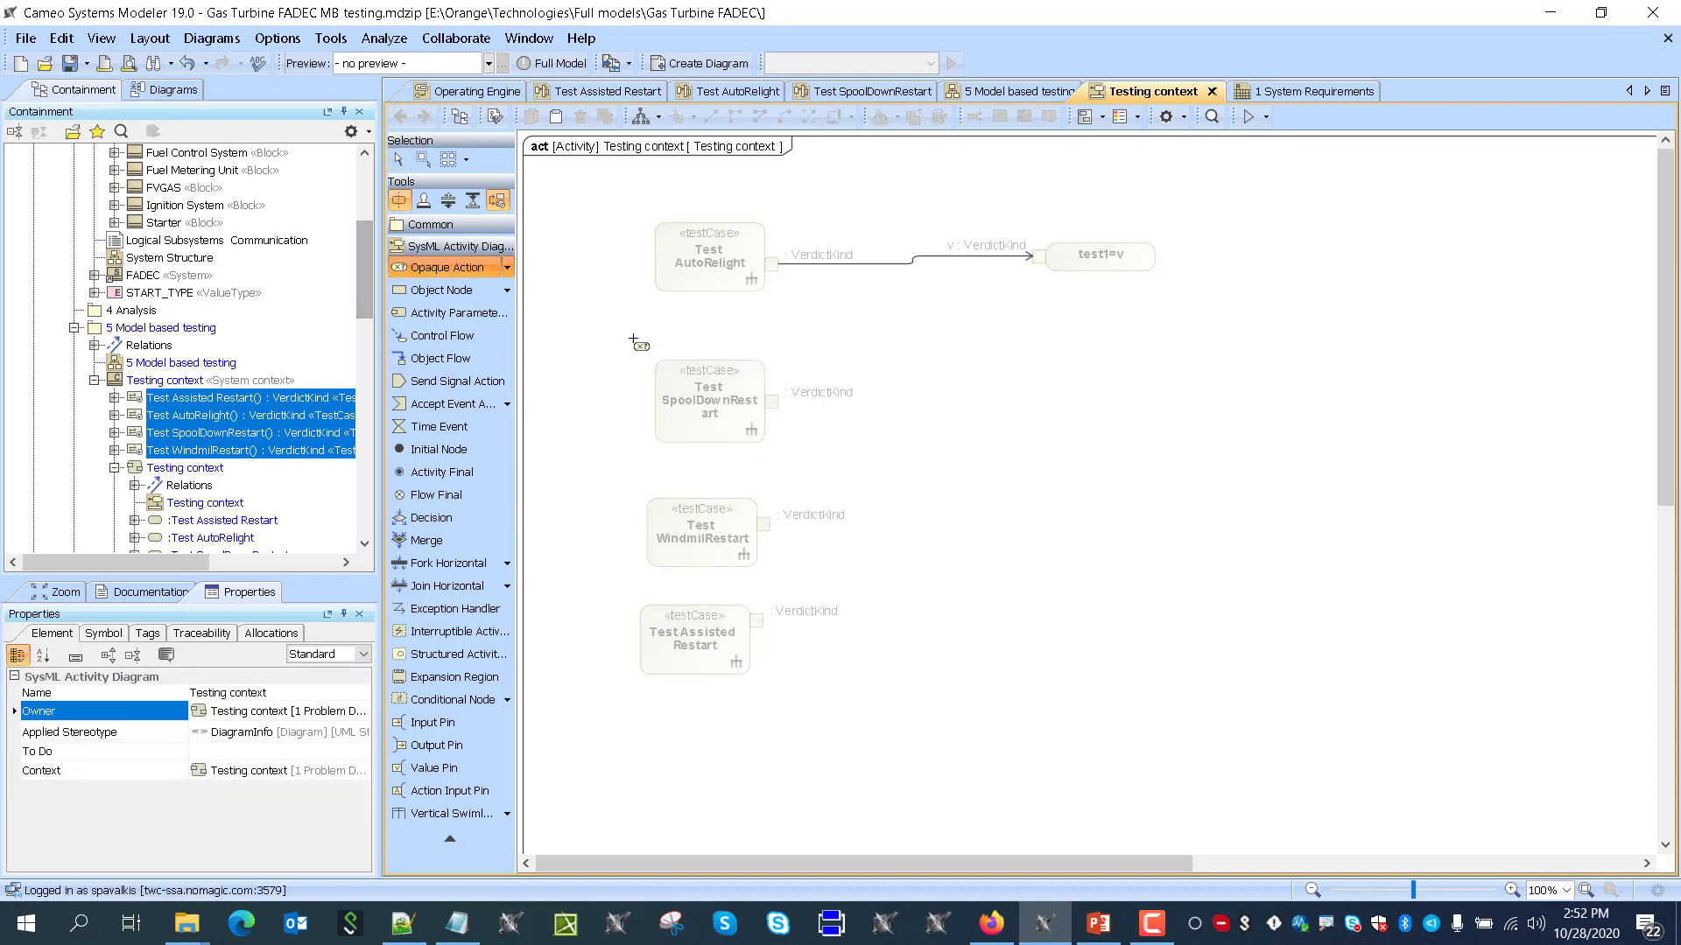
left_click(1098, 404)
type("test2=v")
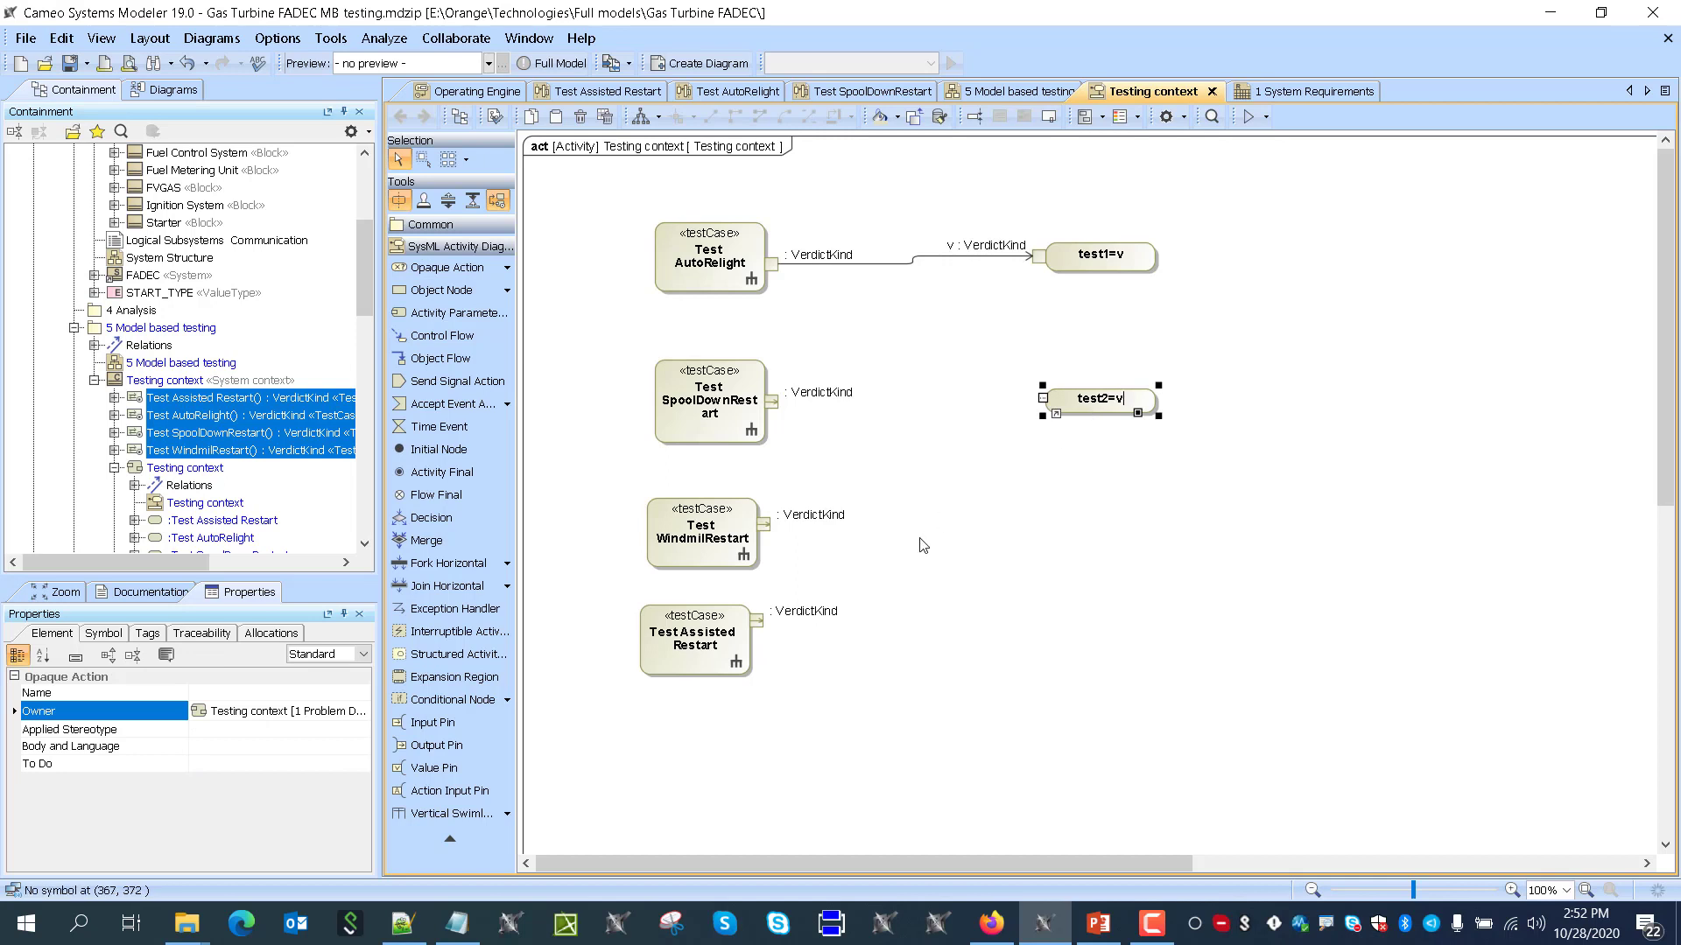
left_click(923, 546)
Connect the Test SpoolDownRestart verdict pin to the test2=v action with an object flow and name the input pin v
left_click(760, 403)
left_click(772, 402)
left_click(804, 365)
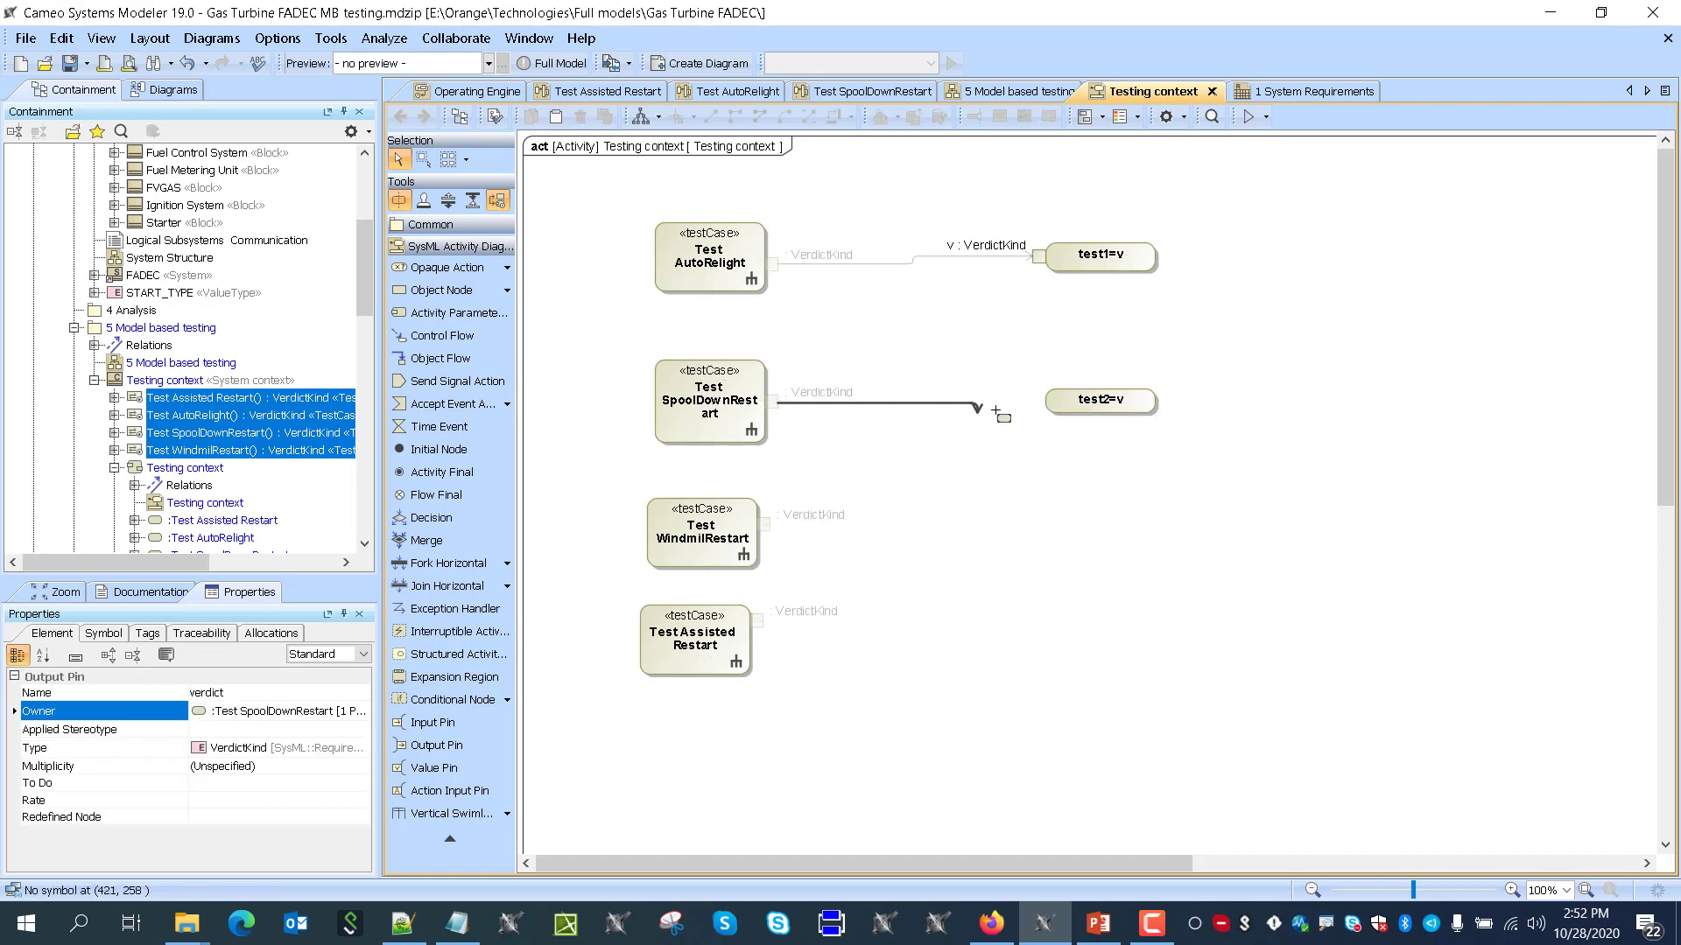
left_click(1051, 402)
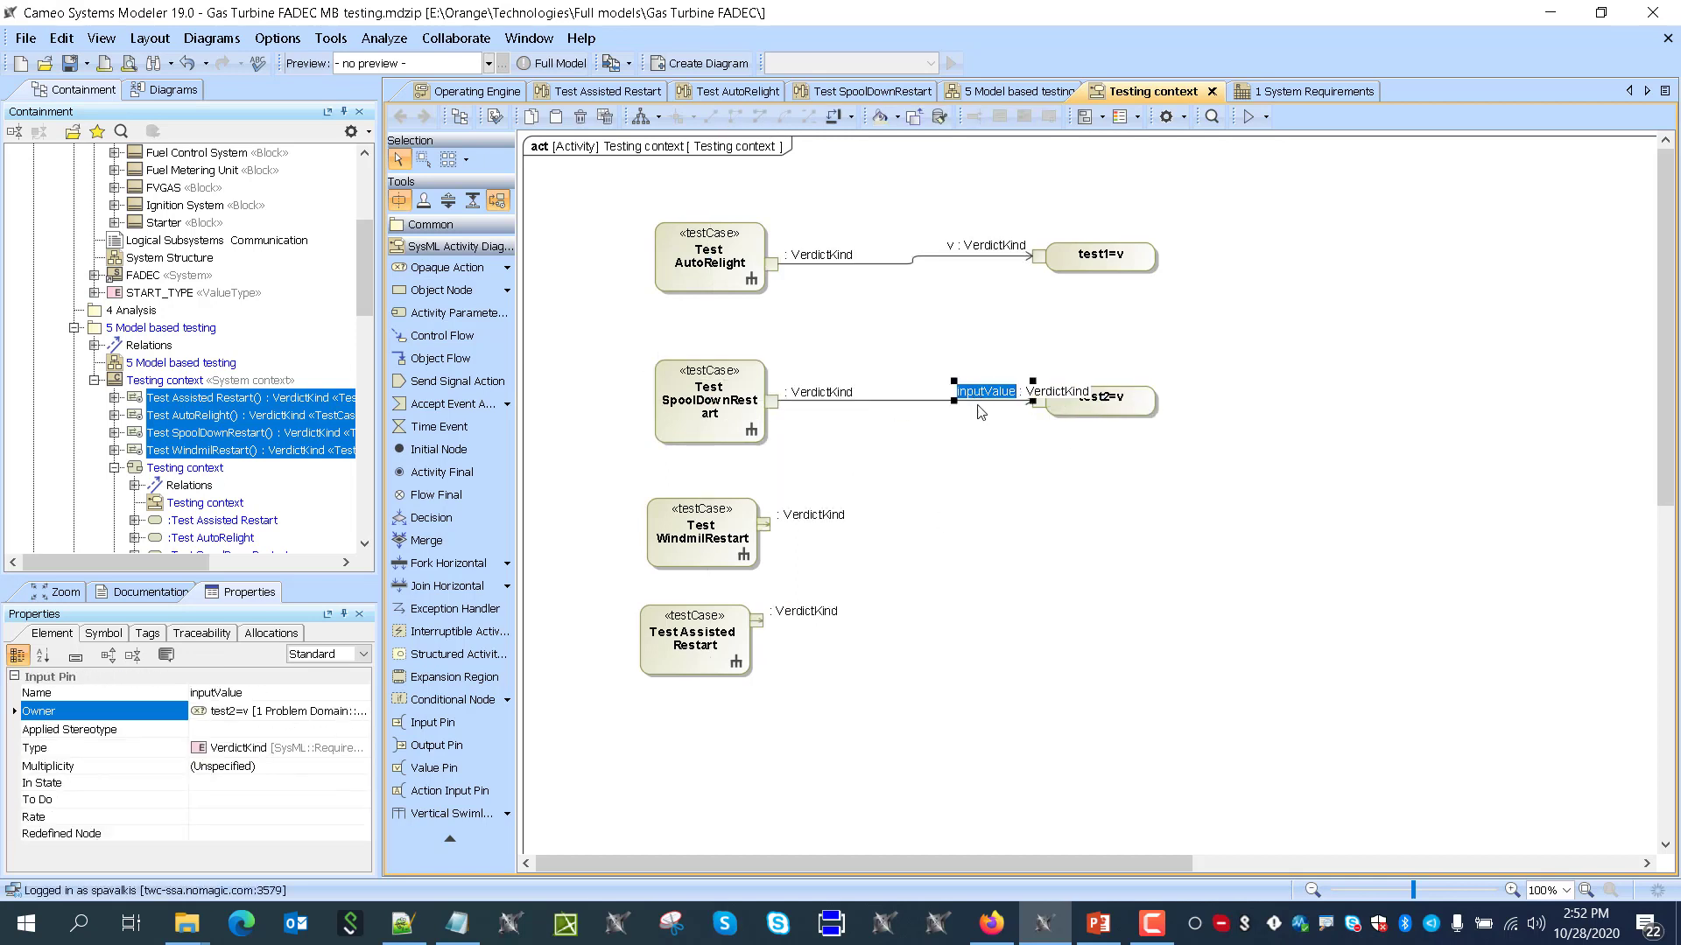
type("v")
left_click(876, 473)
Add an opaque action opposite Test WindmilRestart and align it under the test2=v action
left_click(765, 524)
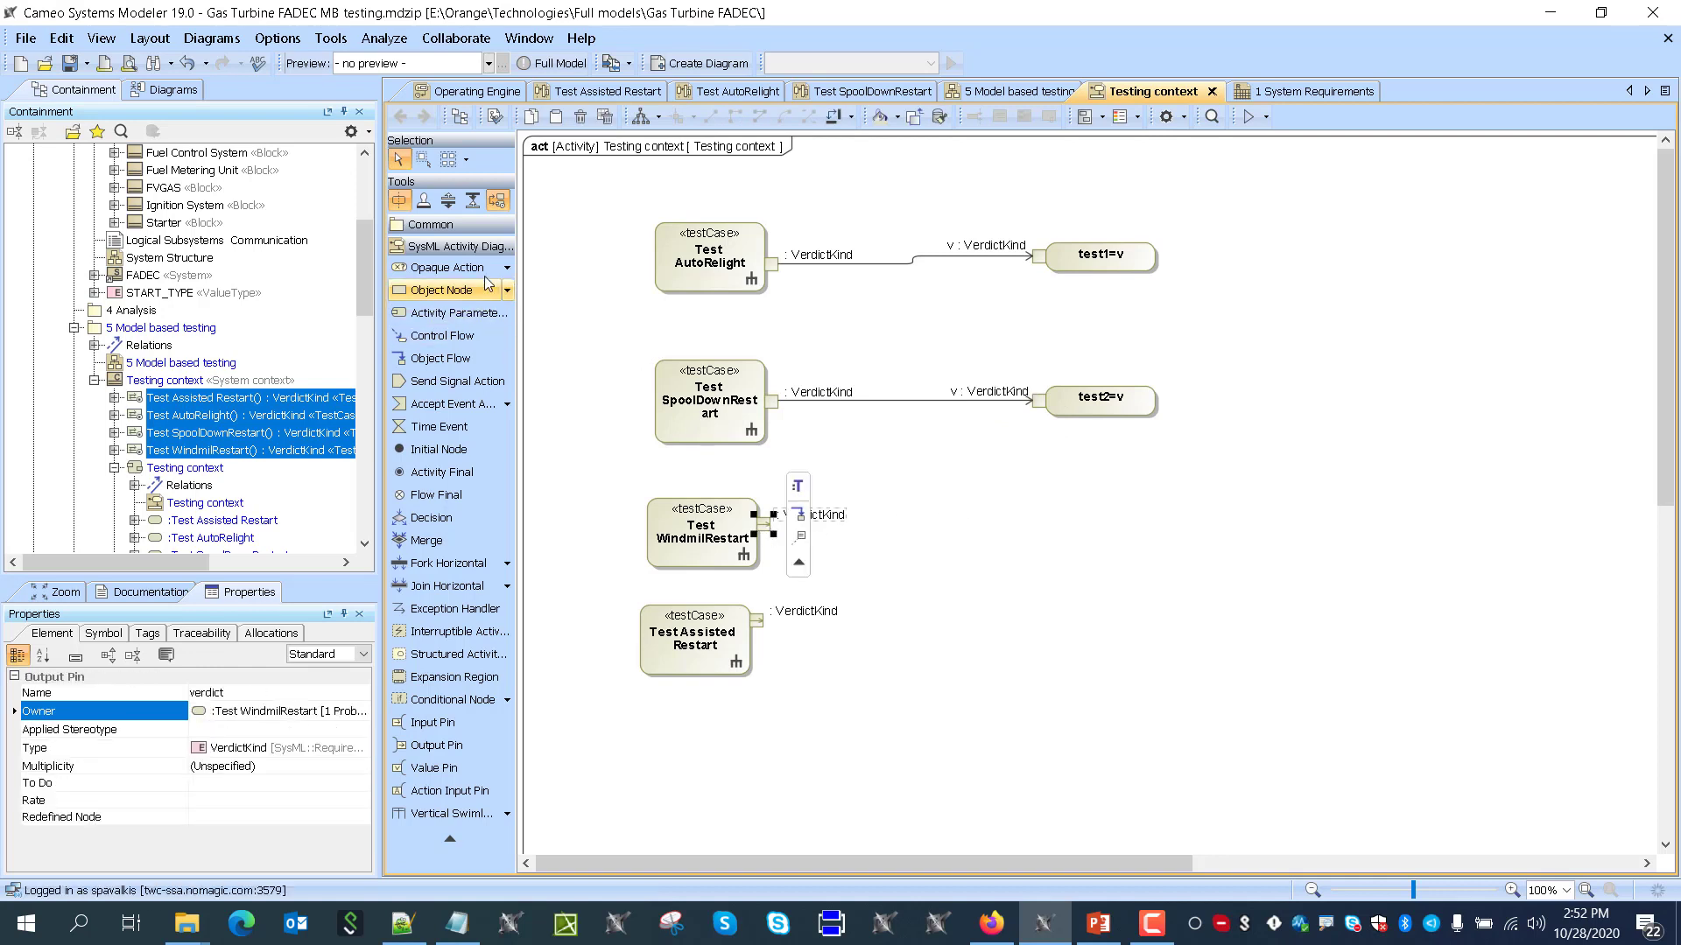
left_click(448, 267)
left_click(1100, 531)
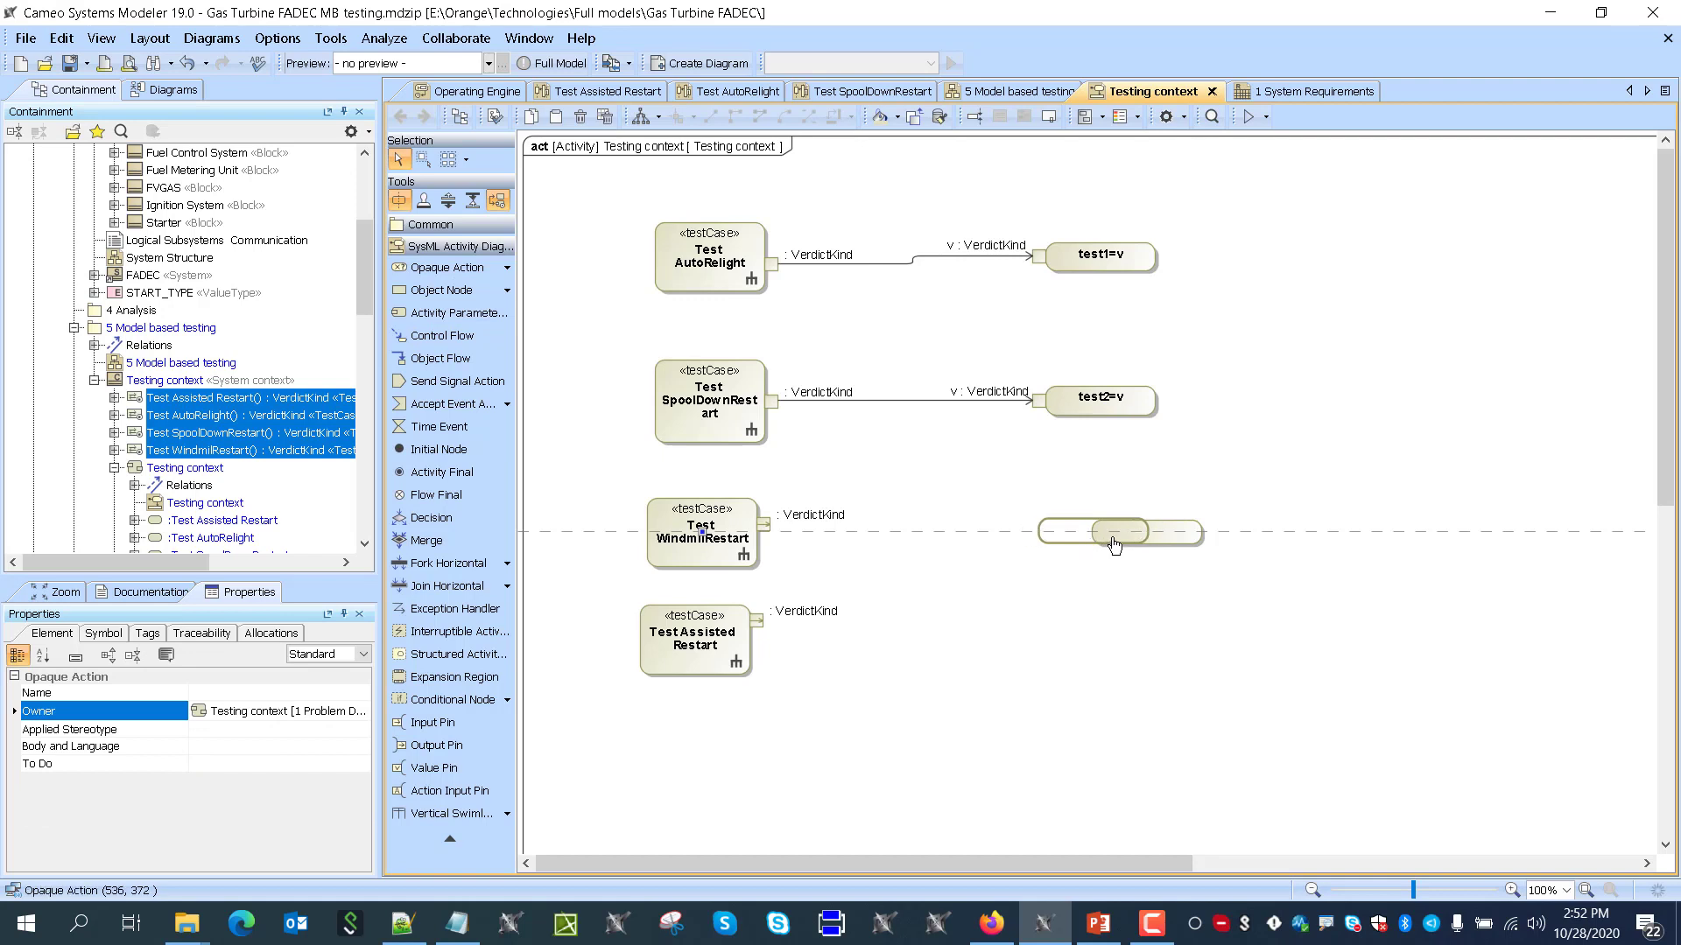
left_click_drag(1113, 545, 1068, 536)
Connect the Test WindmilRestart verdict pin to the empty opaque action with an object flow and name the input pin v
left_click(766, 527)
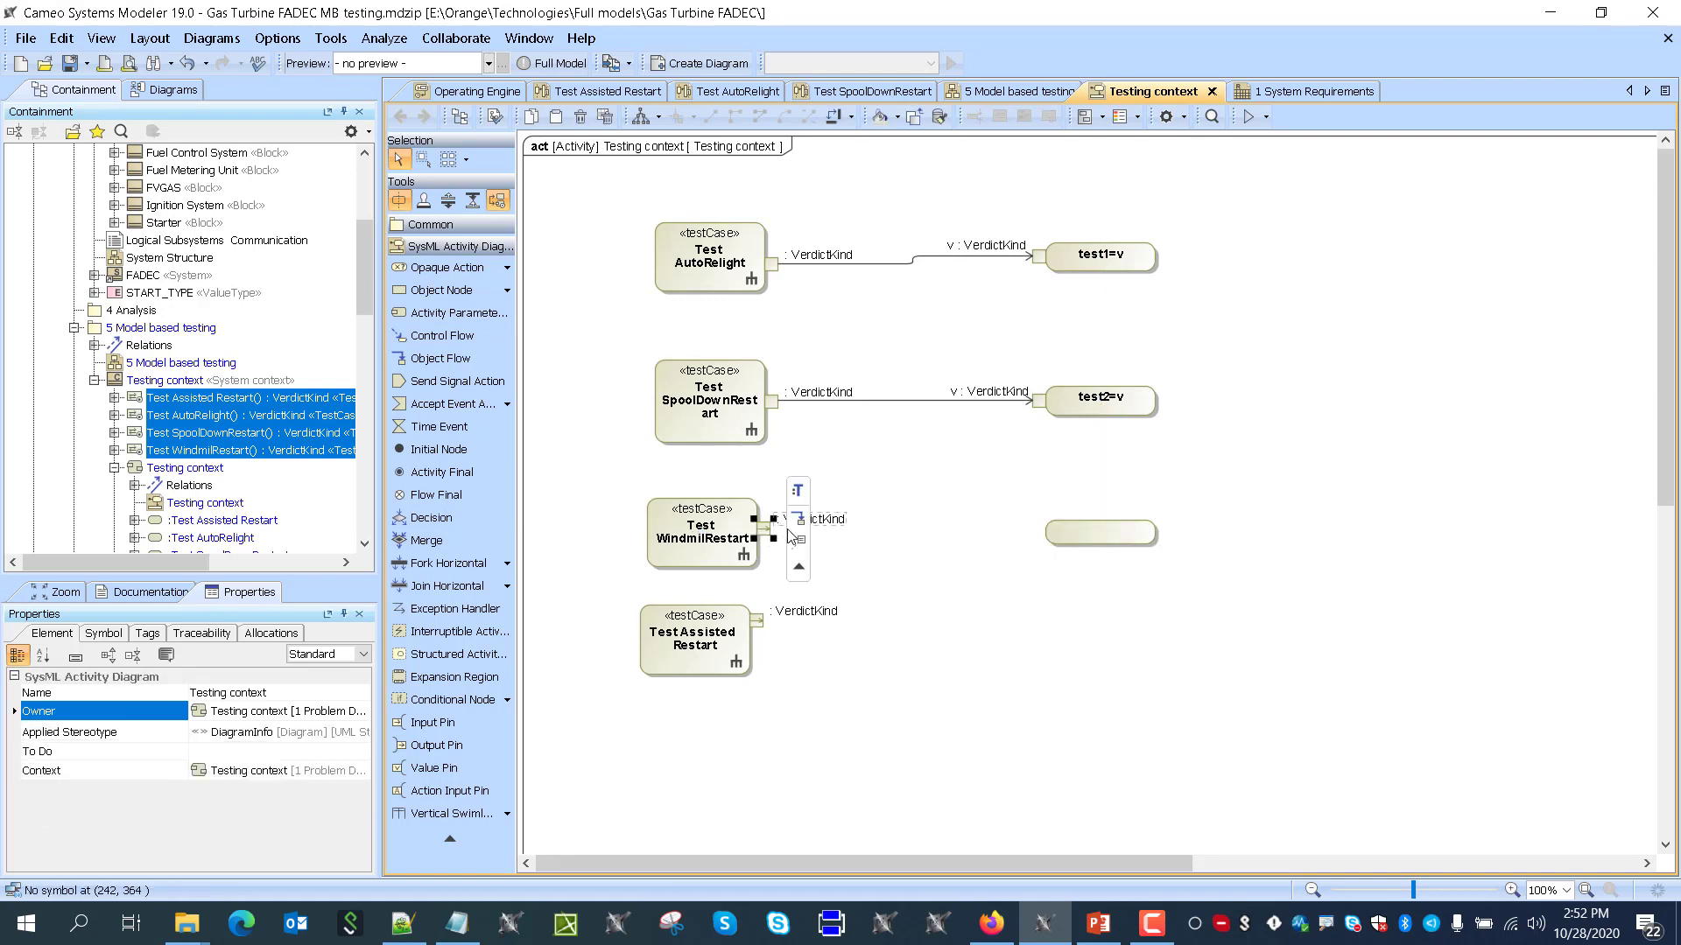
left_click(795, 516)
left_click(1047, 530)
left_click(983, 523)
left_click(982, 523)
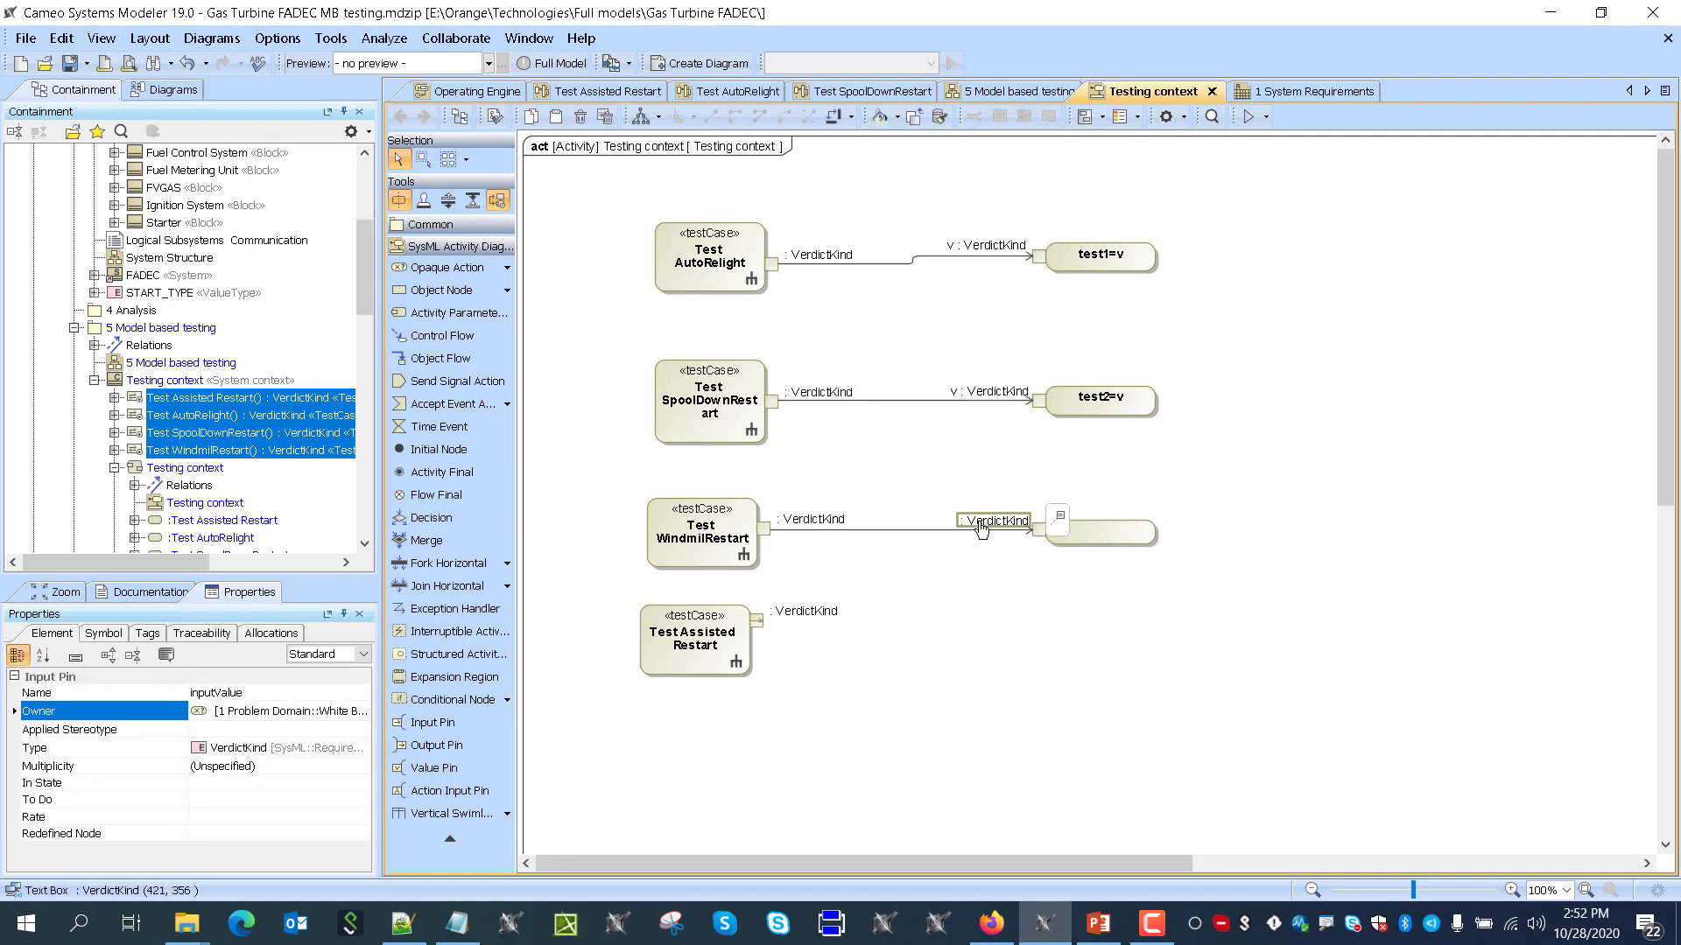
type("v")
left_click(1054, 600)
Set the body of the opaque action fed by Test WindmilRestart to test3=v
left_click(1123, 539)
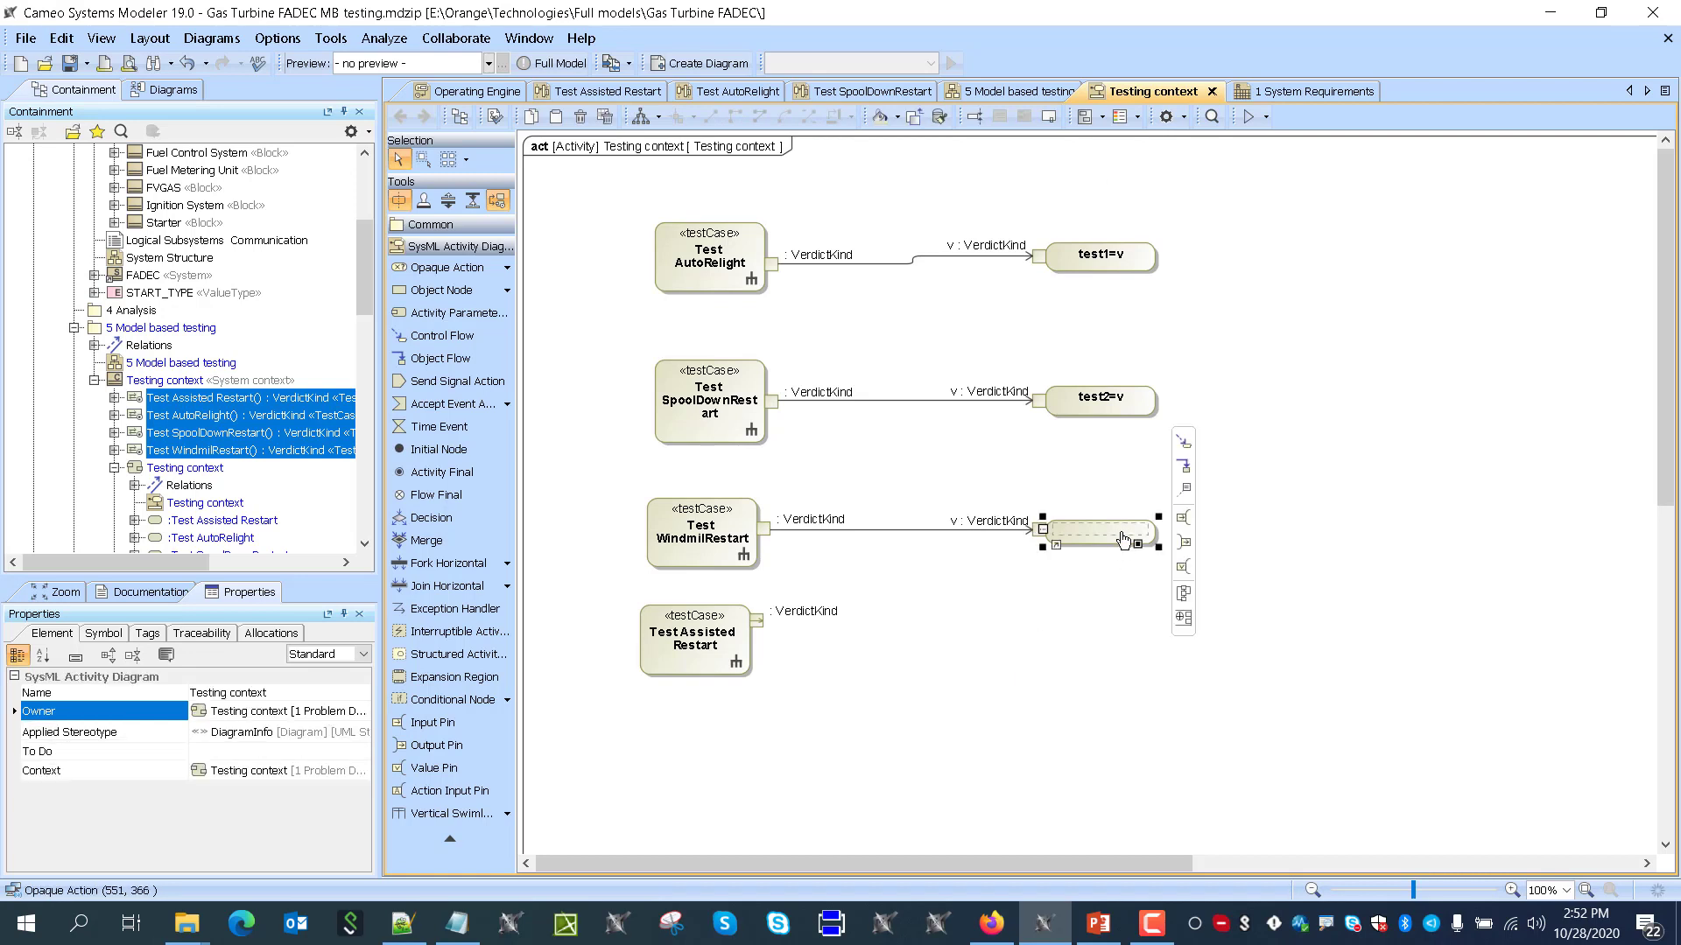
type("tes")
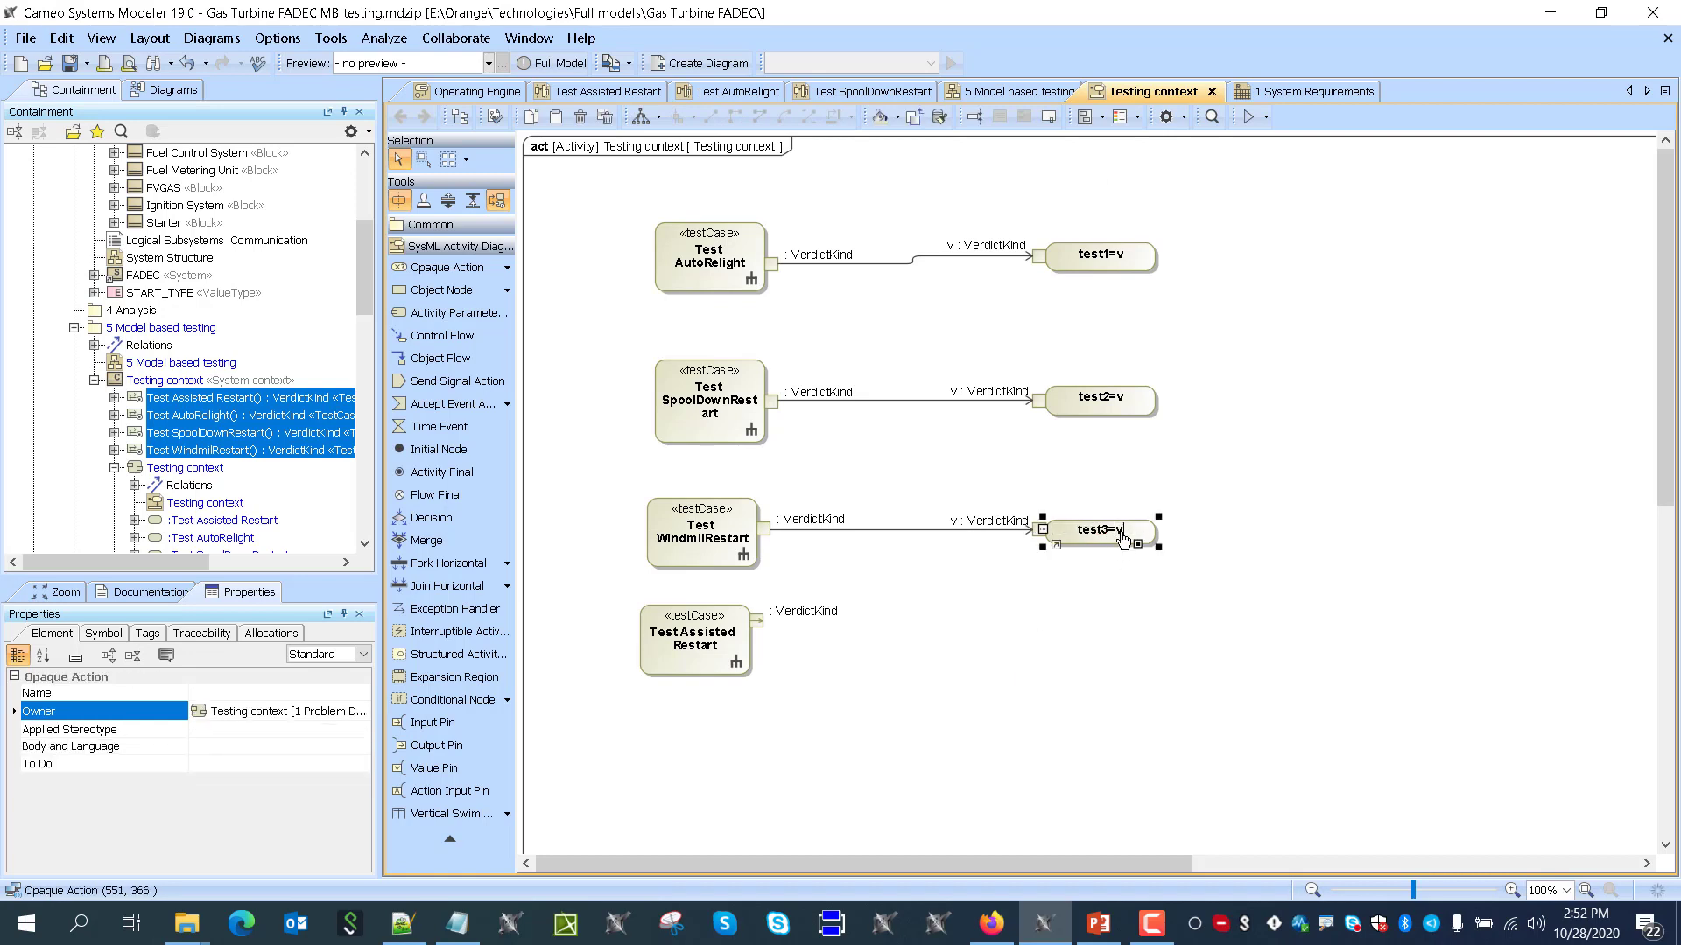
type("t3=v")
left_click(1125, 631)
Lower the verdict pin of Test Assisted Restart and add an opaque action with body test4=v opposite it
left_click_drag(757, 622, 758, 646)
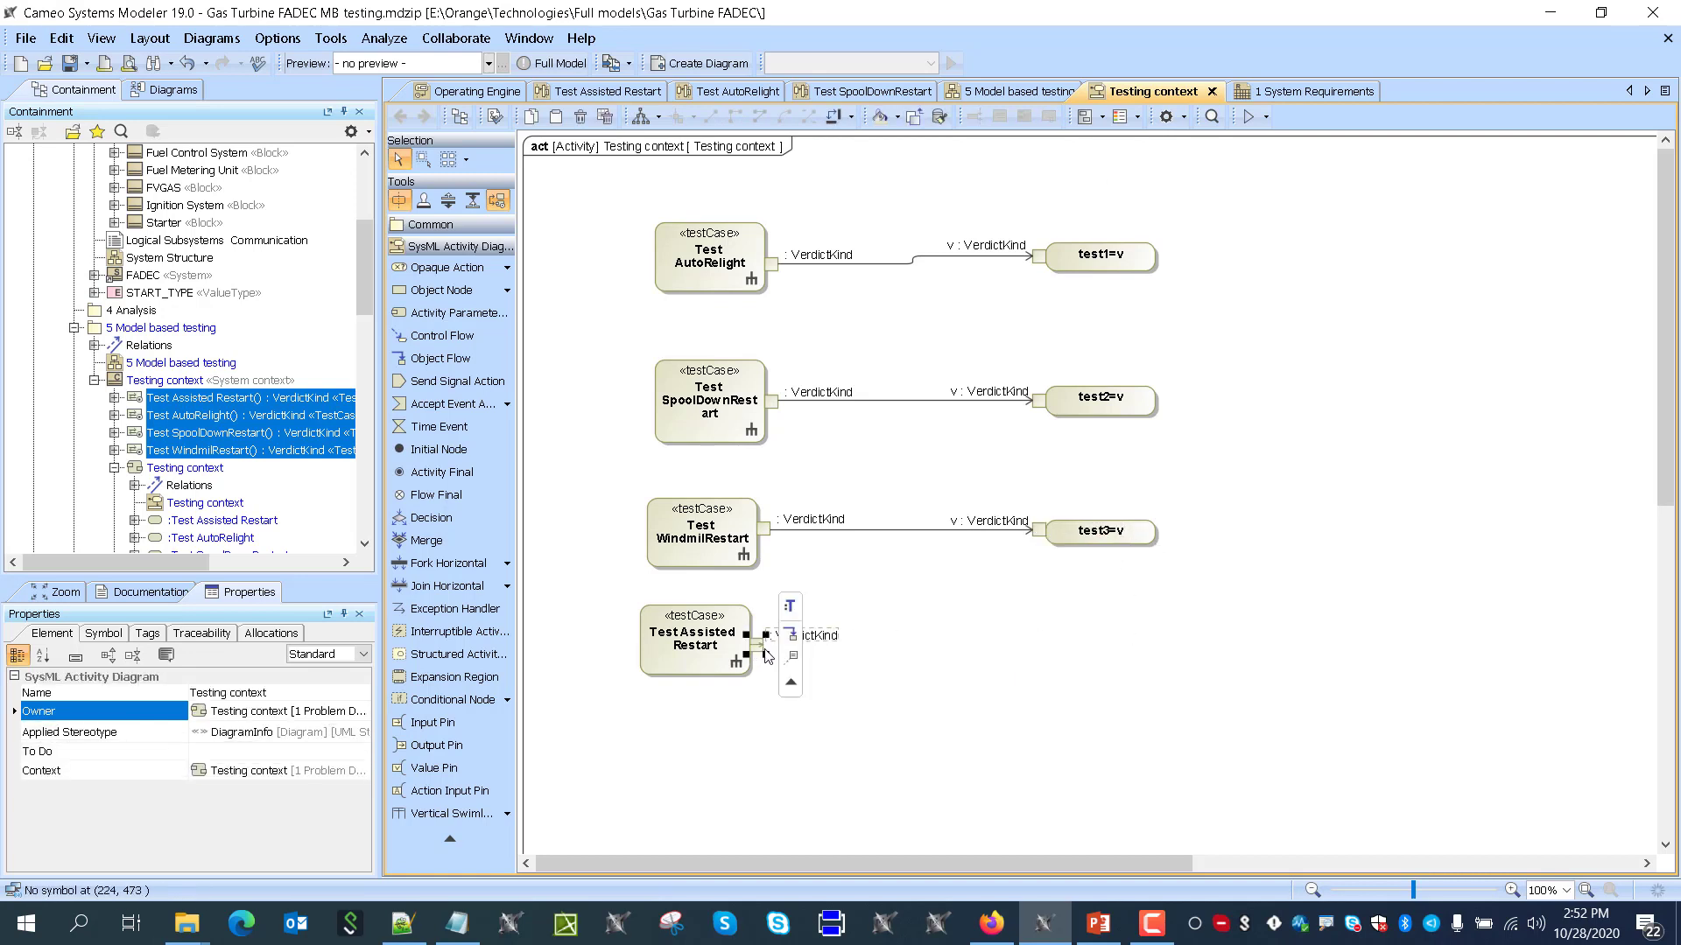
left_click(939, 632)
left_click(431, 248)
left_click(426, 277)
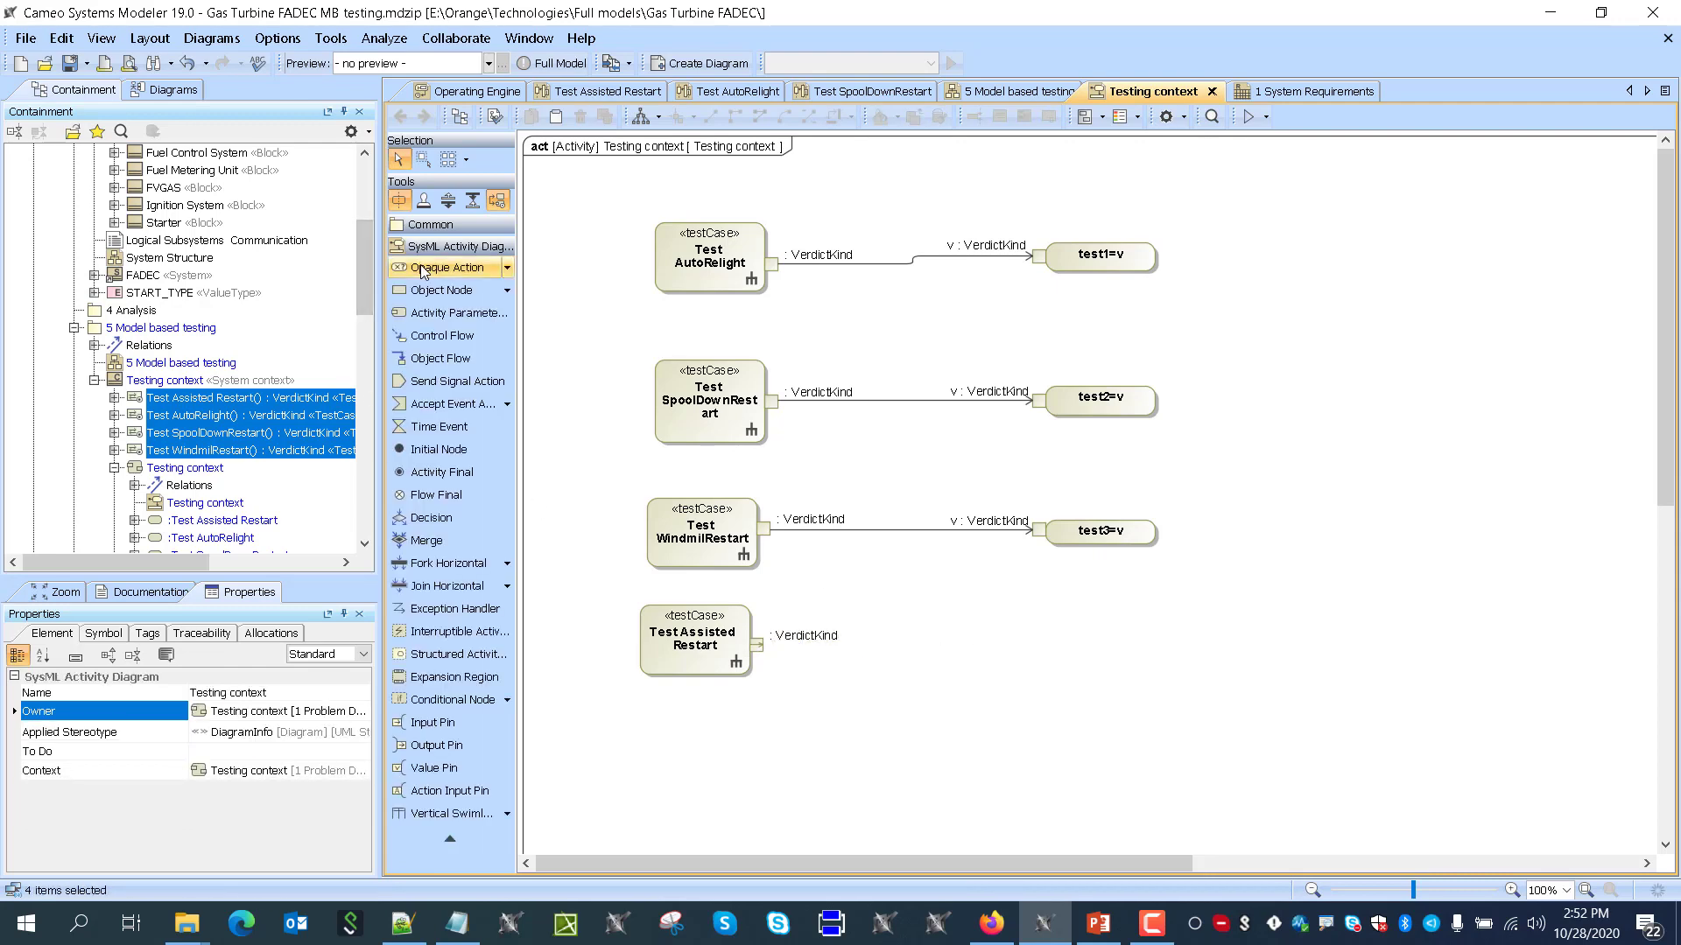
left_click(442, 267)
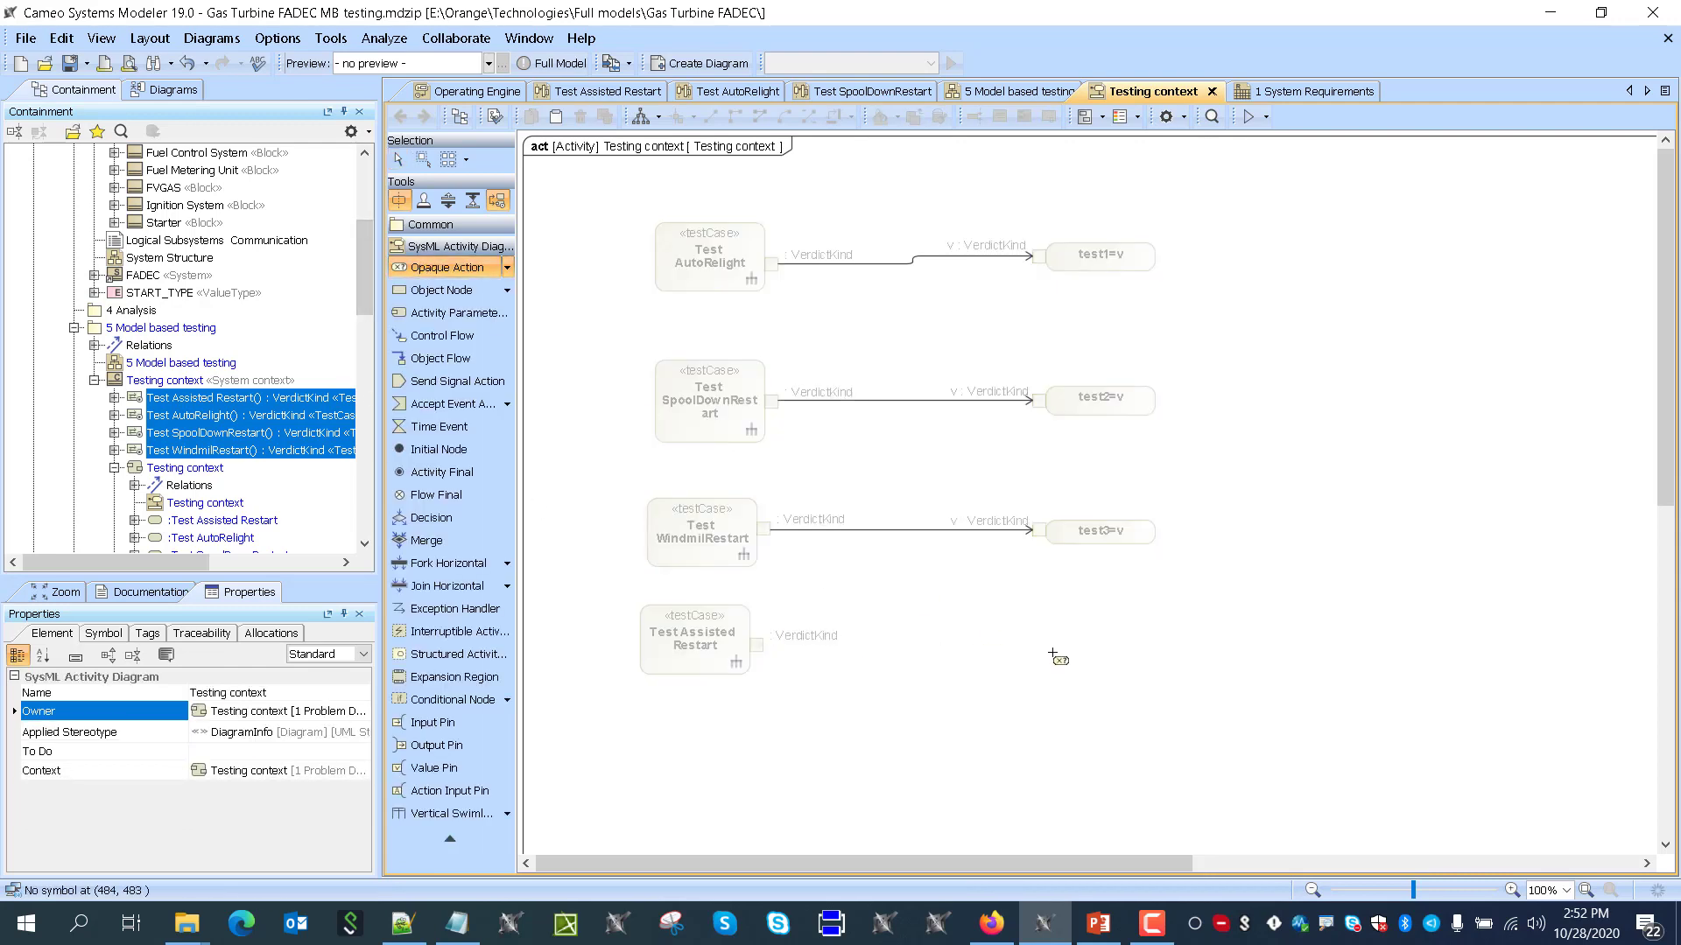
left_click(1101, 642)
type("test")
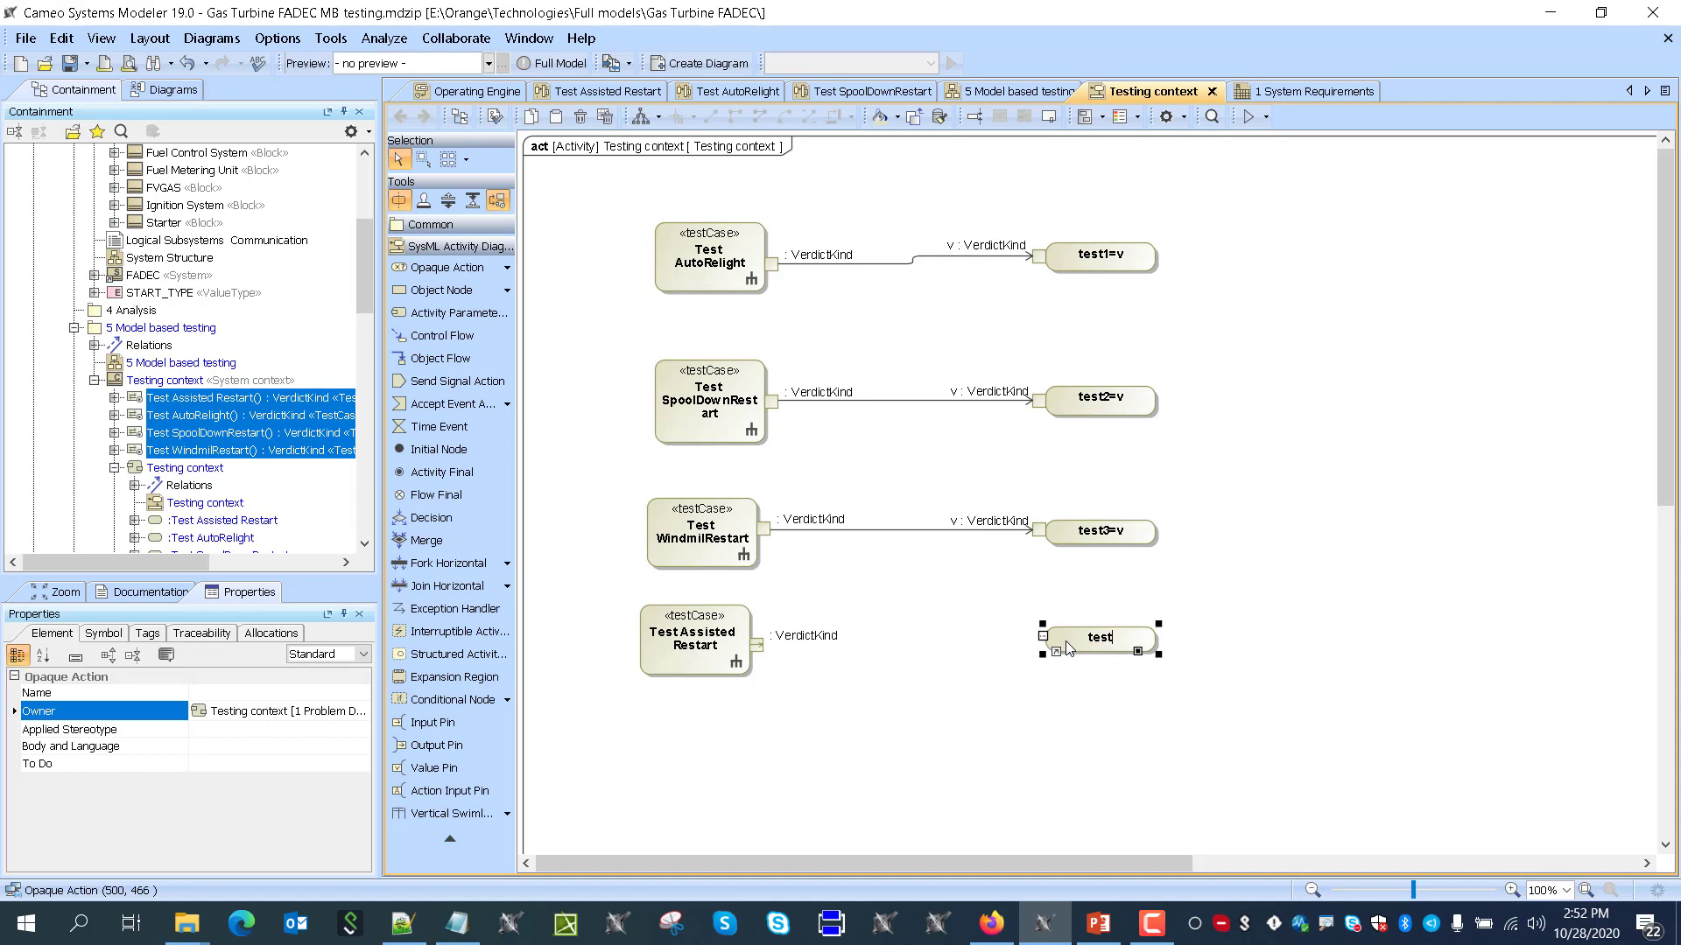
type("4=v")
left_click(842, 664)
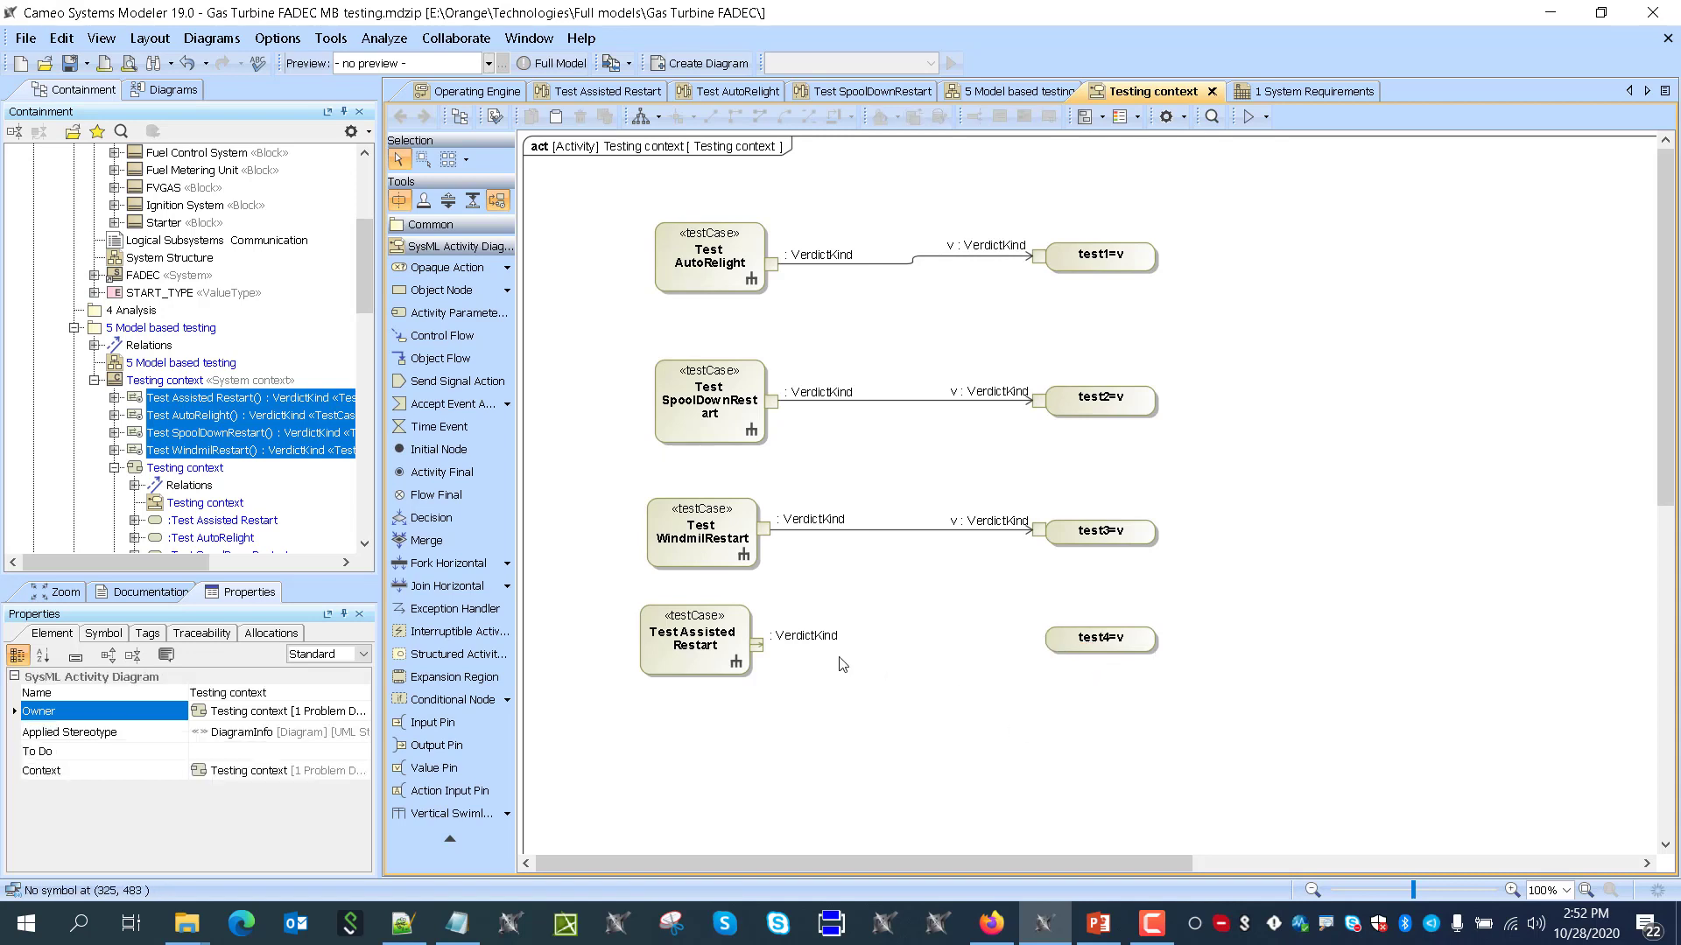
Connect the Test Assisted Restart verdict pin to the test4=v action with an object flow and name the input pin v
left_click(756, 646)
left_click(791, 636)
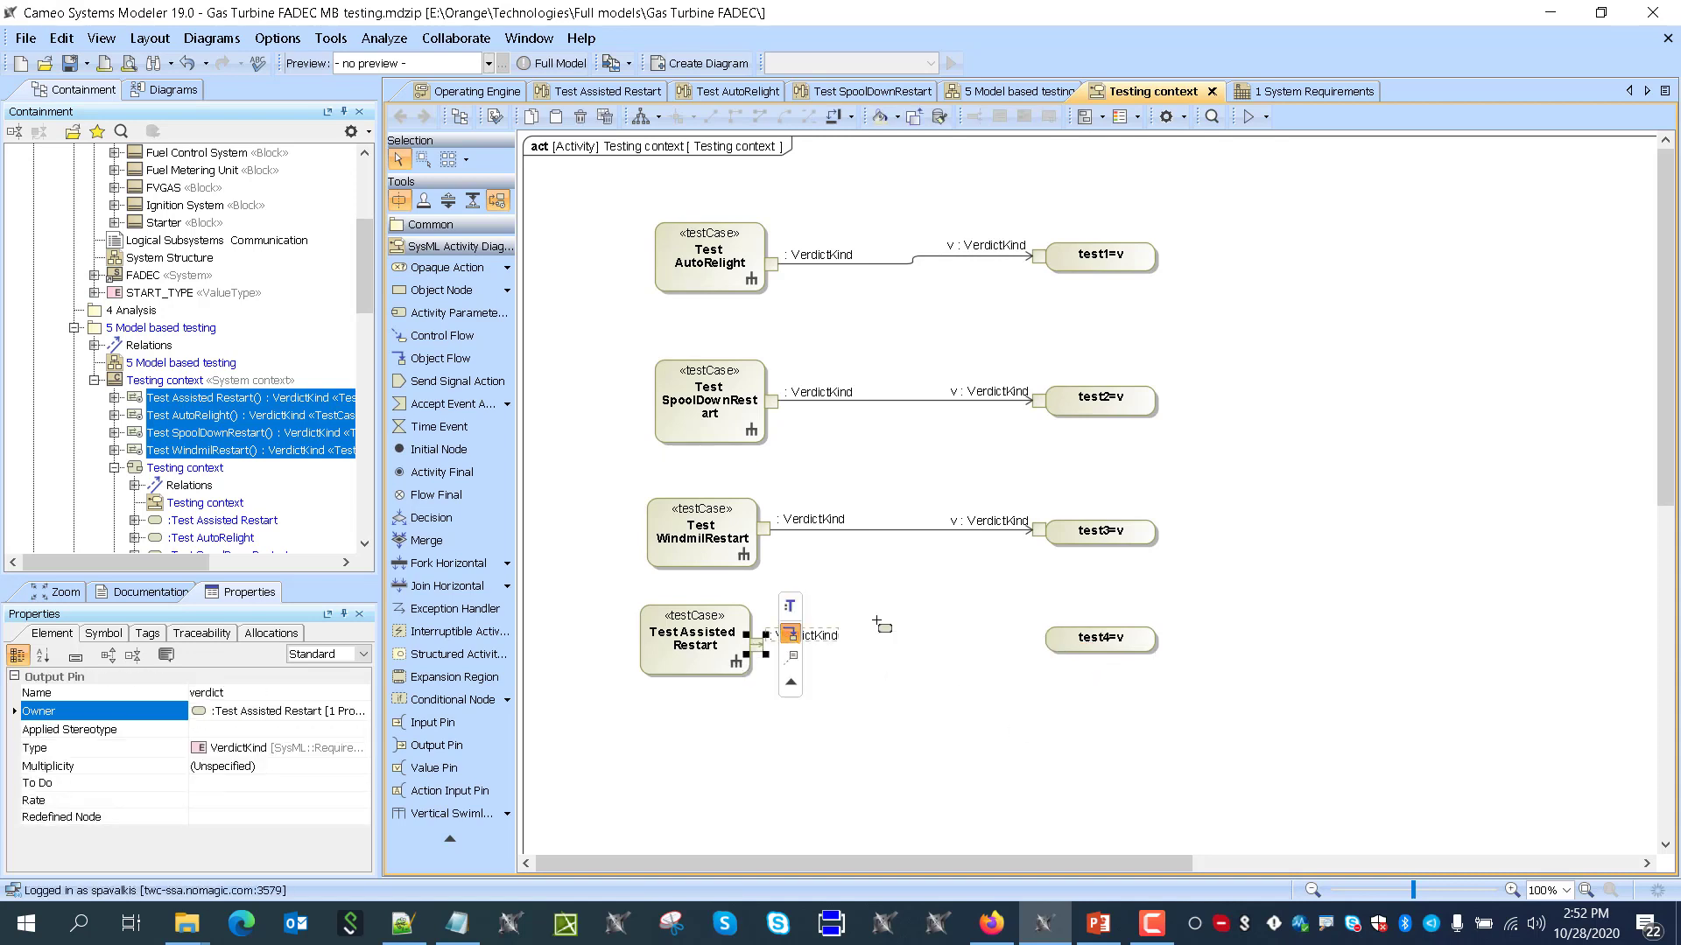
left_click(1059, 638)
left_click(996, 634)
left_click(983, 632)
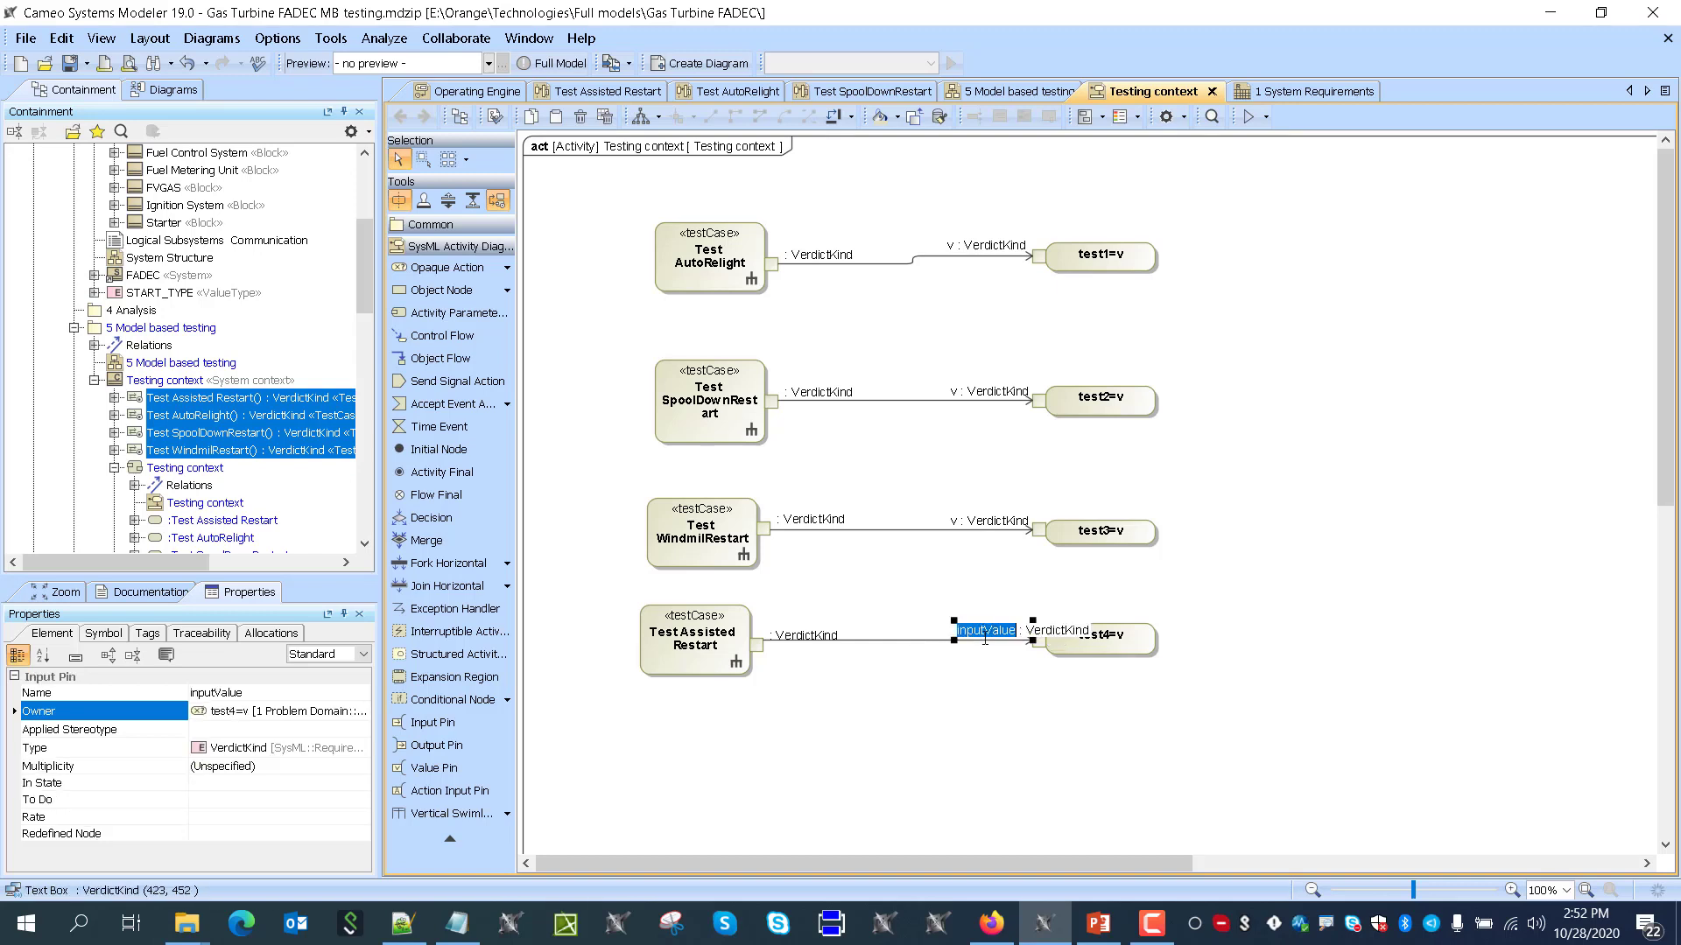
type("v")
left_click(1059, 746)
Add an activity final node below test4=v with a control flow into it and narrow the diagram frame around the actions
left_click(1141, 641)
left_click(1181, 572)
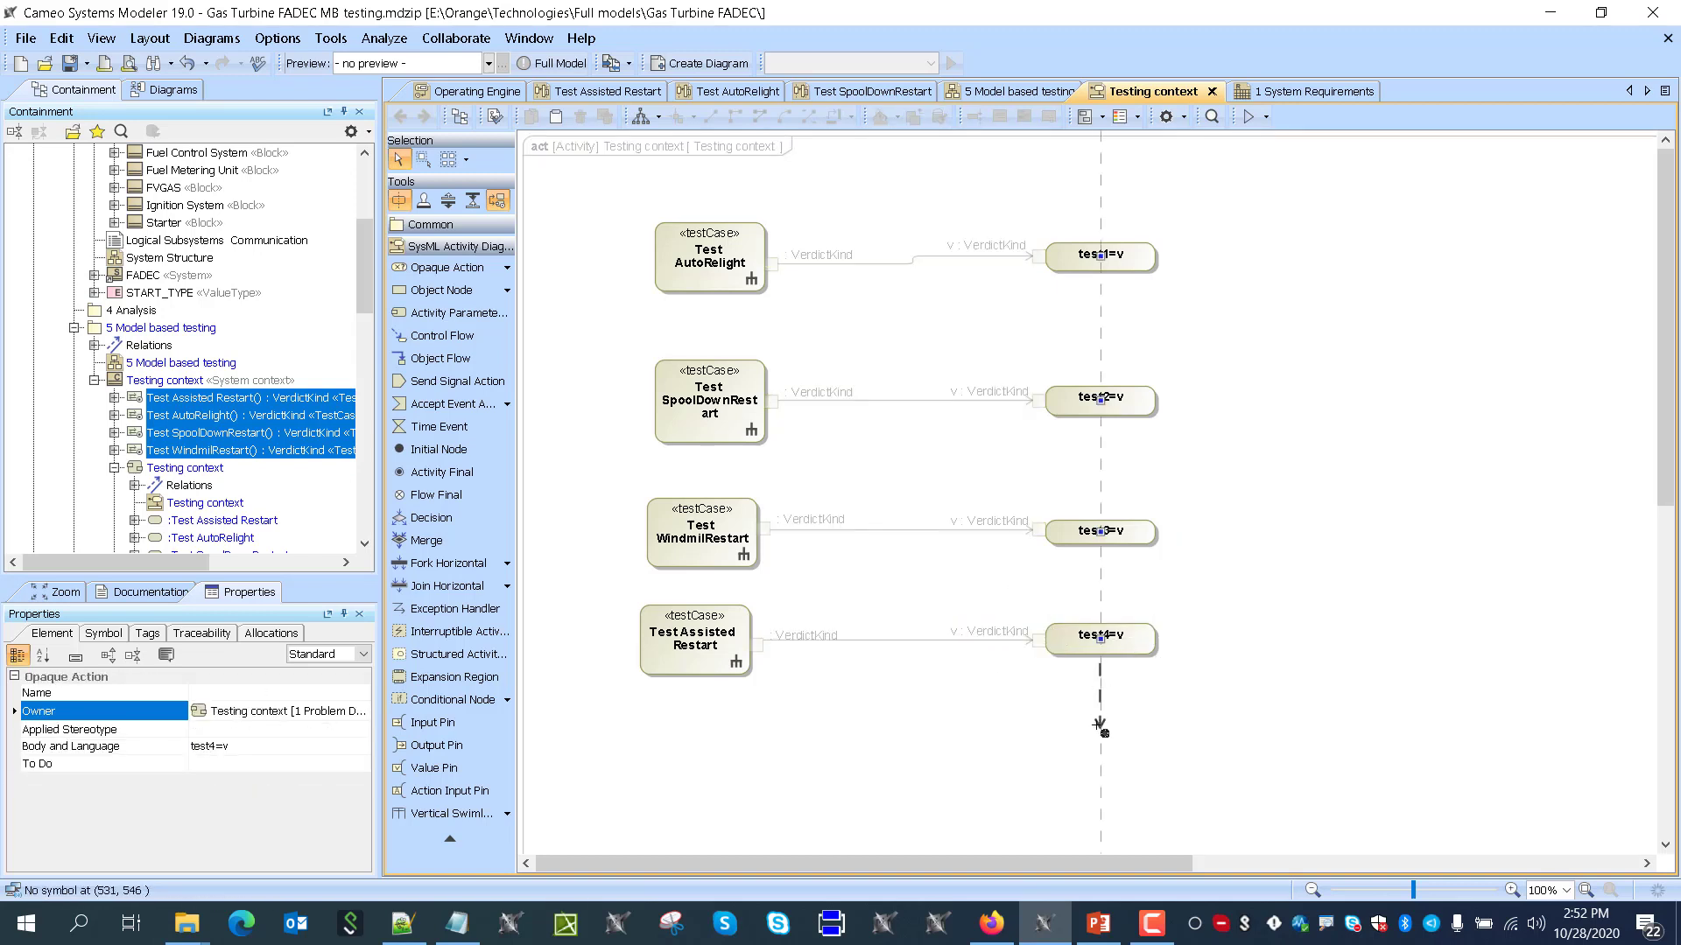
left_click(1101, 723)
left_click(1164, 883)
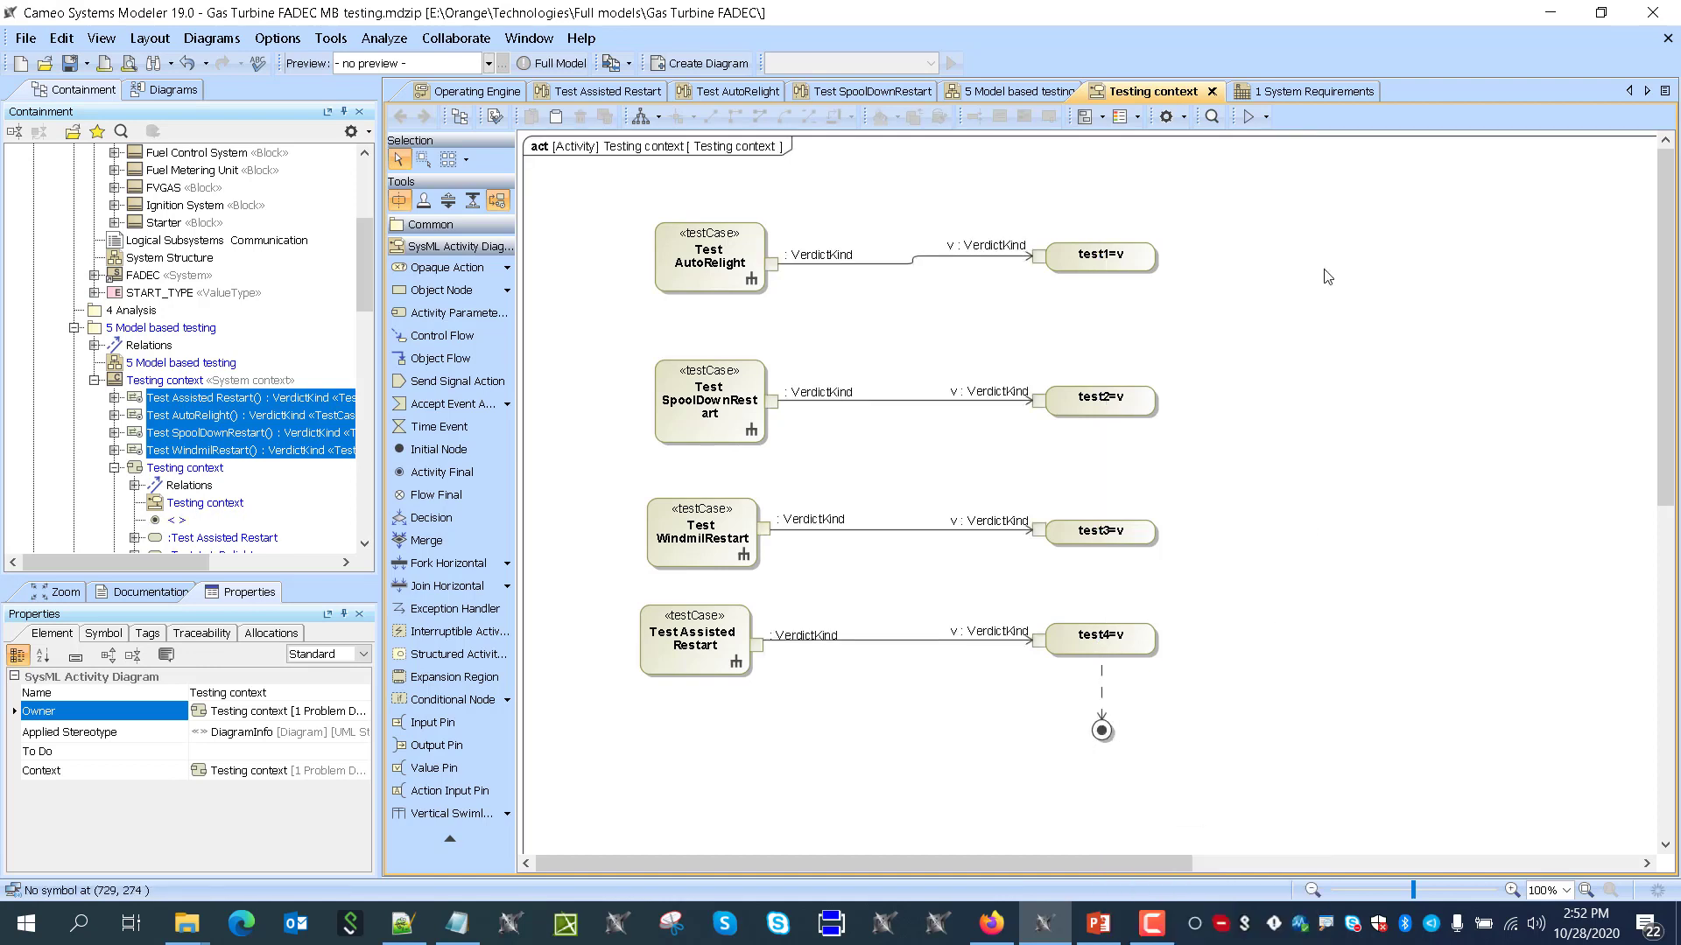
left_click(1372, 148)
left_click_drag(1637, 137, 1180, 134)
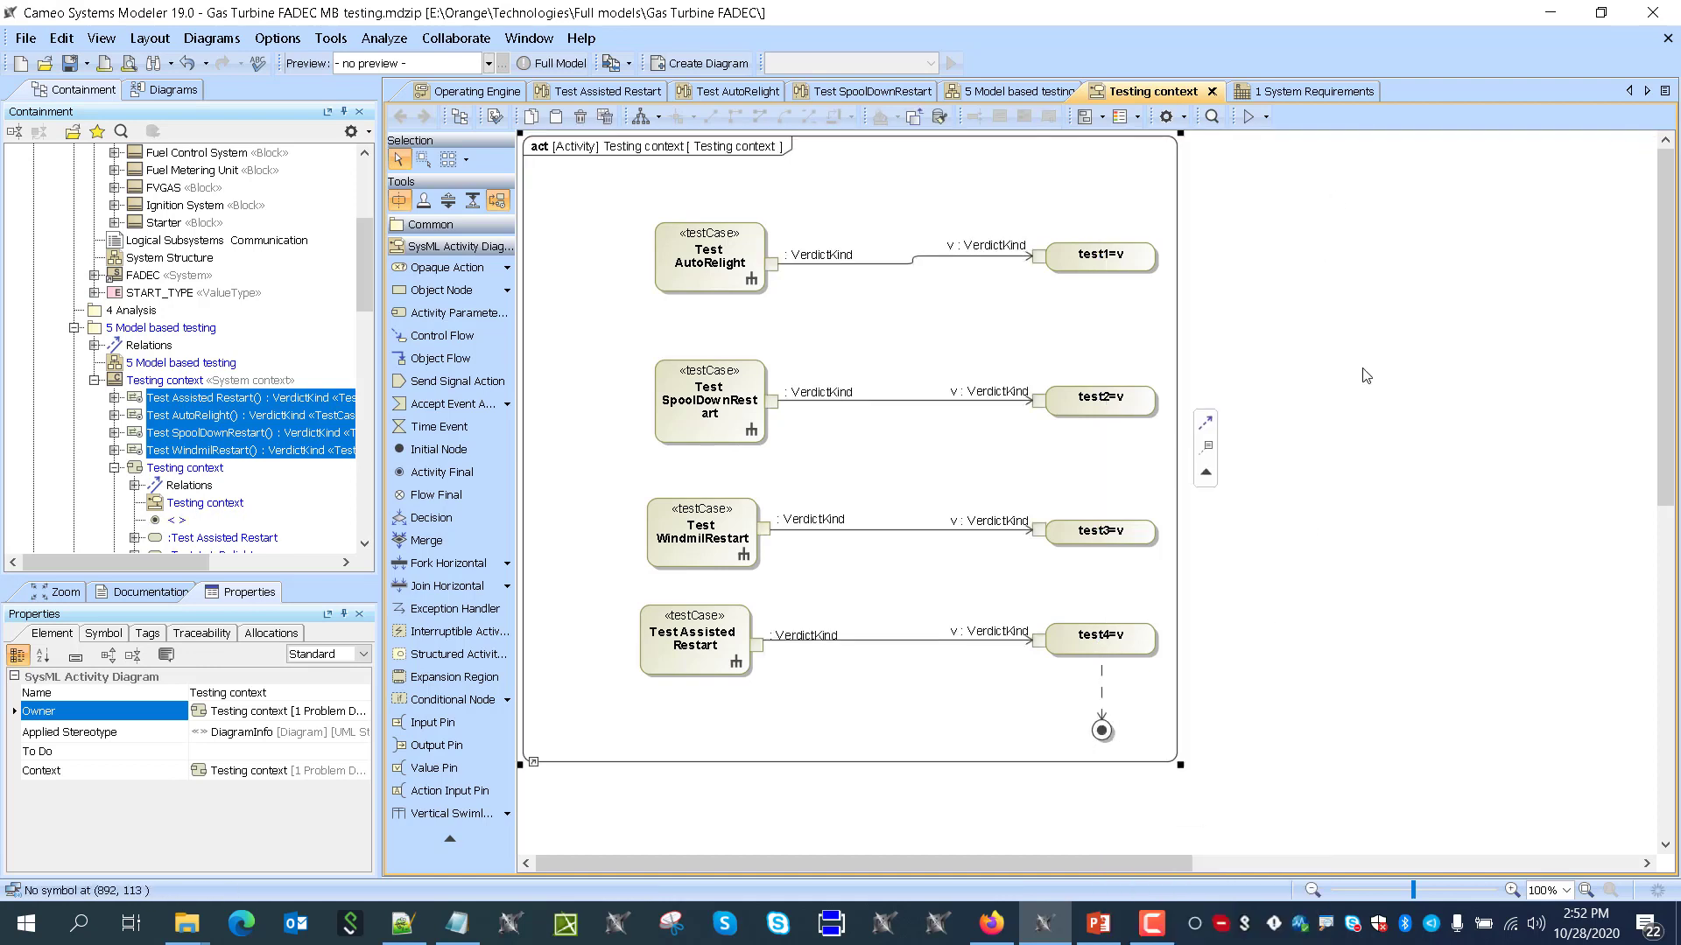
Add an initial node above Test AutoRelight and connect it to that test case with a control flow
left_click(707, 168)
left_click(748, 171)
left_click(708, 260)
left_click(708, 260)
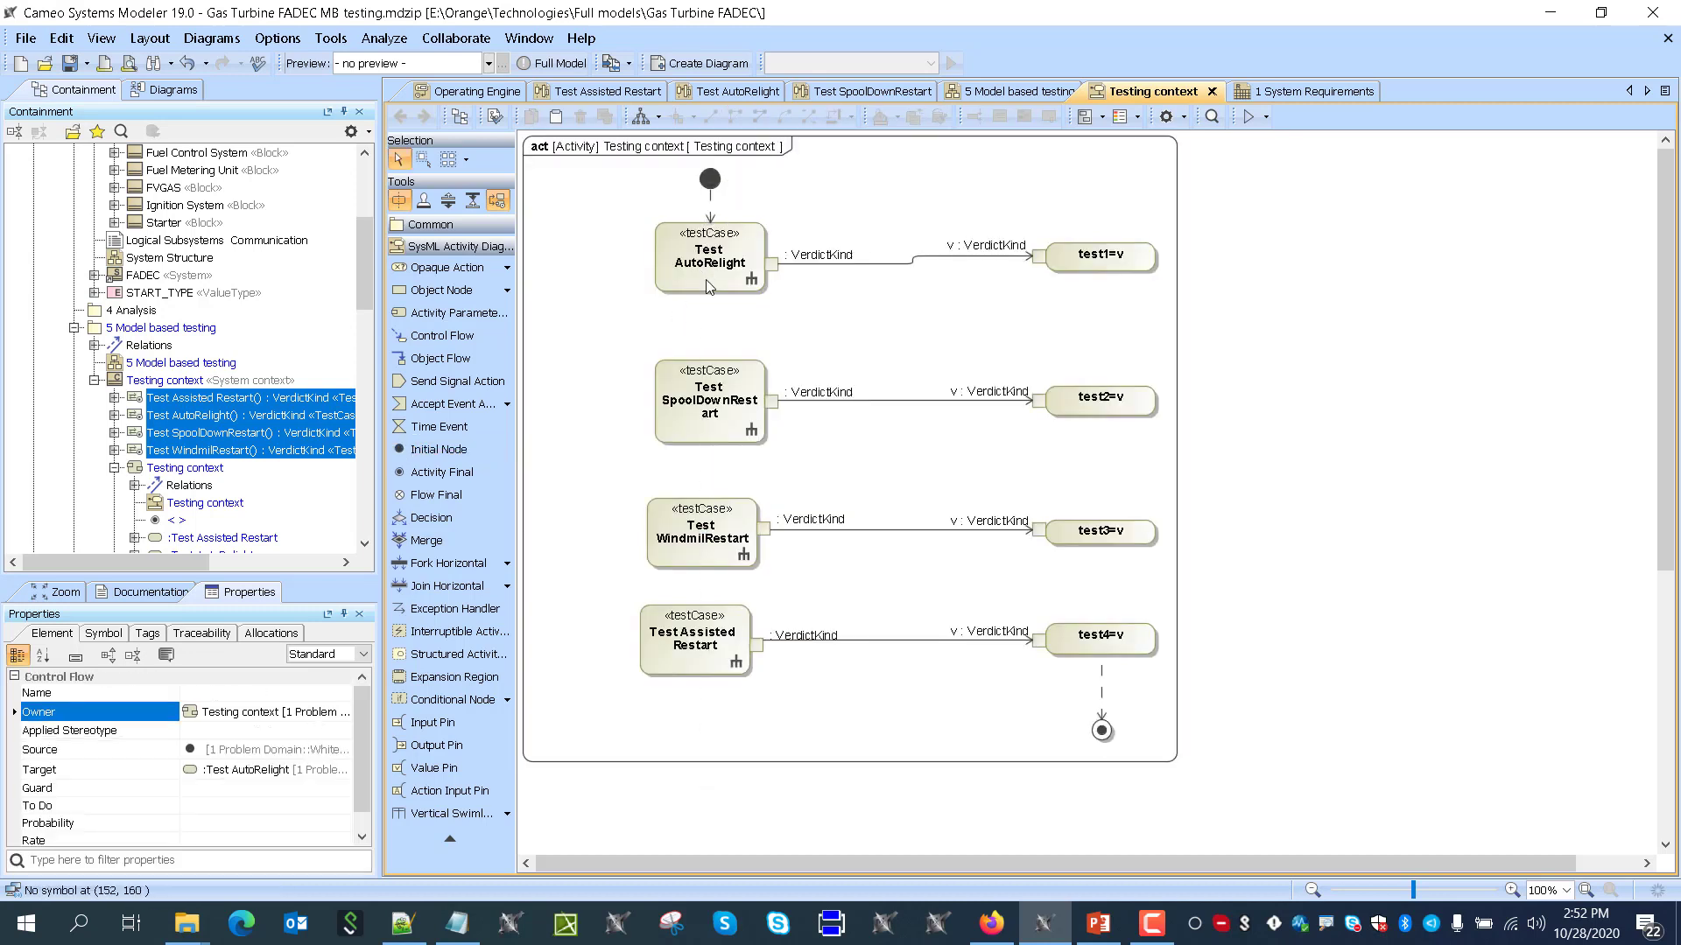
Chain Test AutoRelight, Test SpoolDownRestart, Test WindmilRestart and Test Assisted Restart in that order with control flows
left_click(798, 184)
left_click(712, 390)
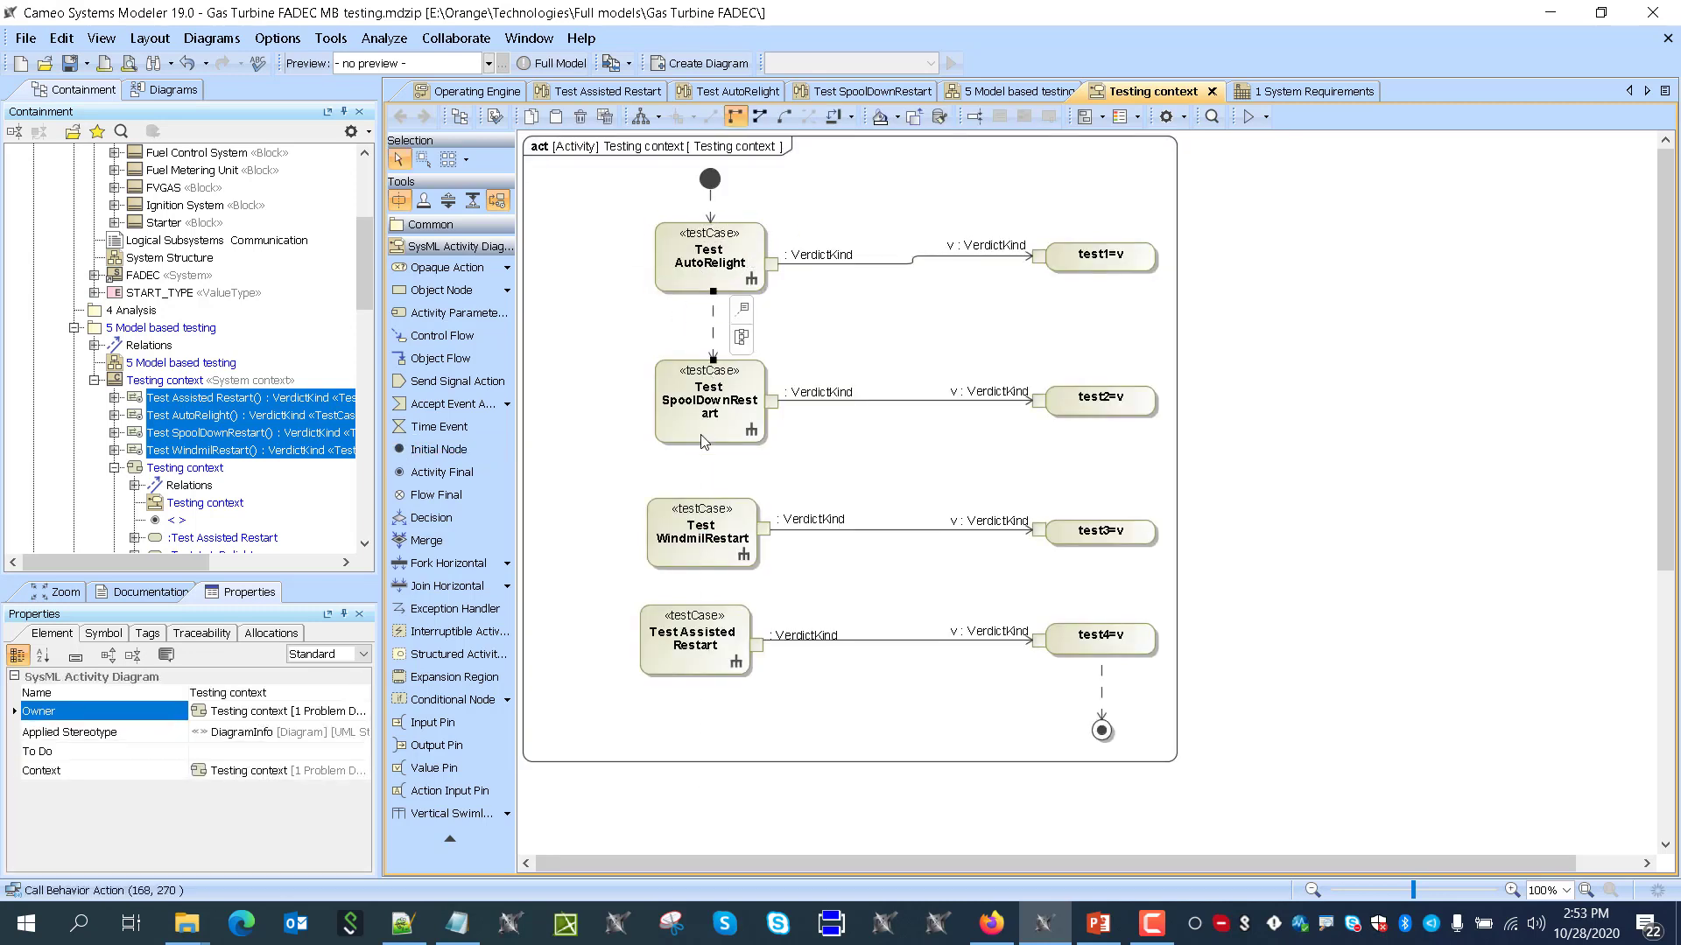
left_click(703, 434)
left_click(795, 323)
left_click(703, 523)
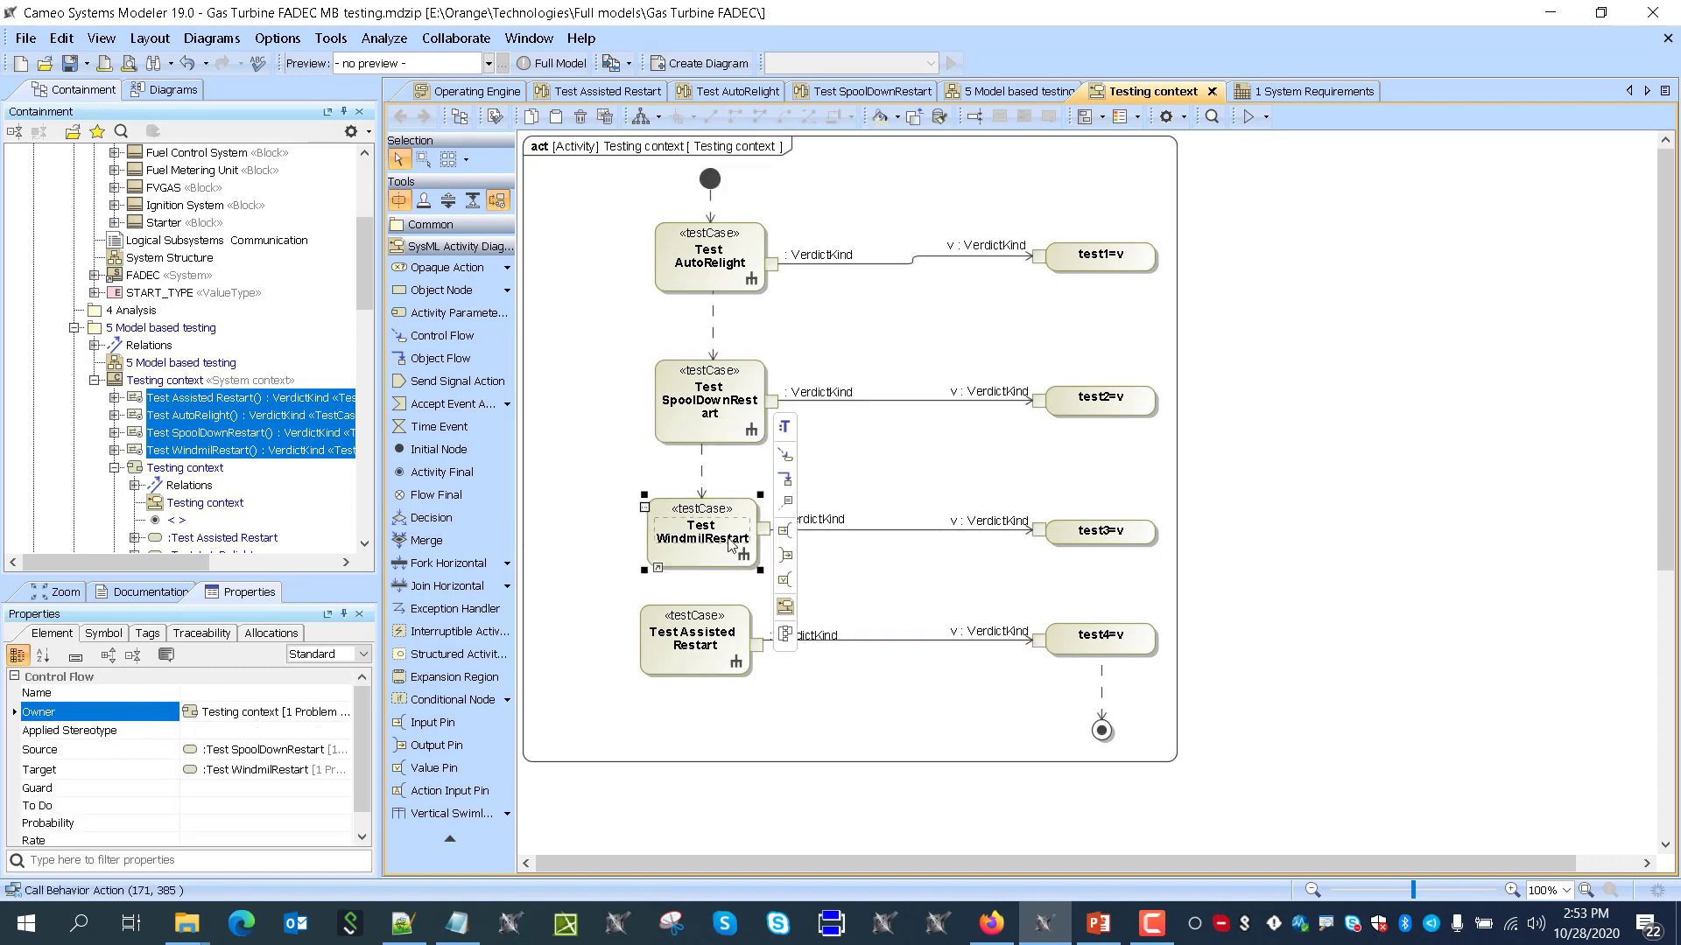
left_click(778, 473)
left_click(696, 623)
left_click(791, 791)
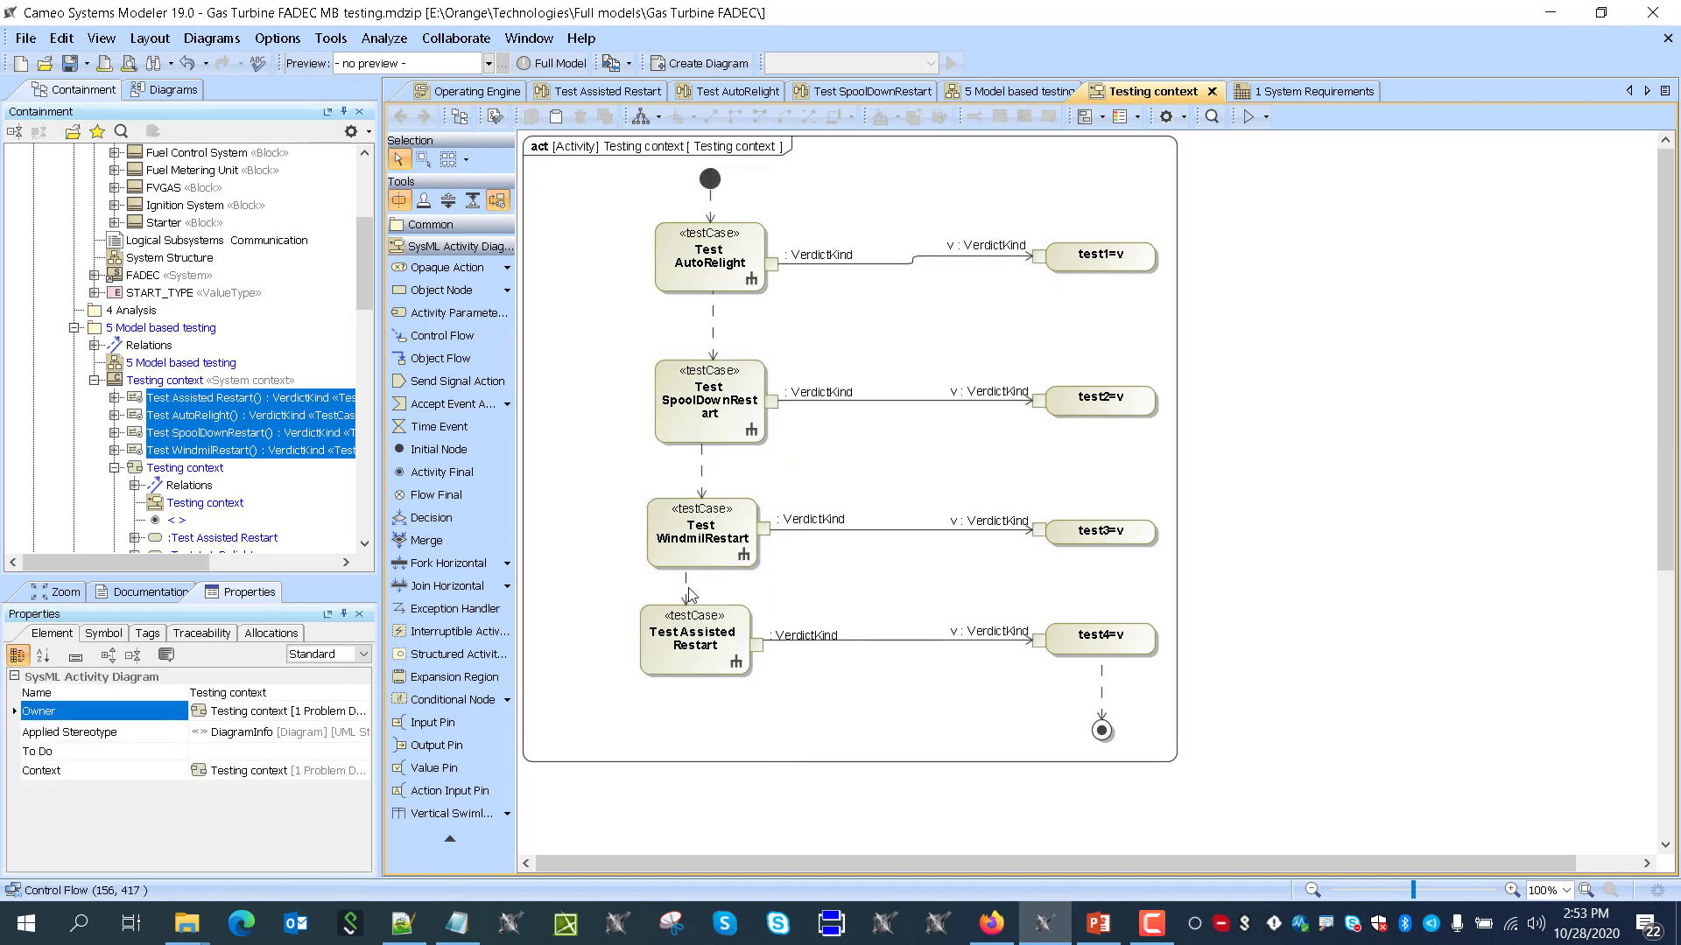
Shift the control flow into Test Assisted Restart, move test1=v slightly lower and save the project
left_click_drag(687, 586, 703, 586)
left_click(69, 63)
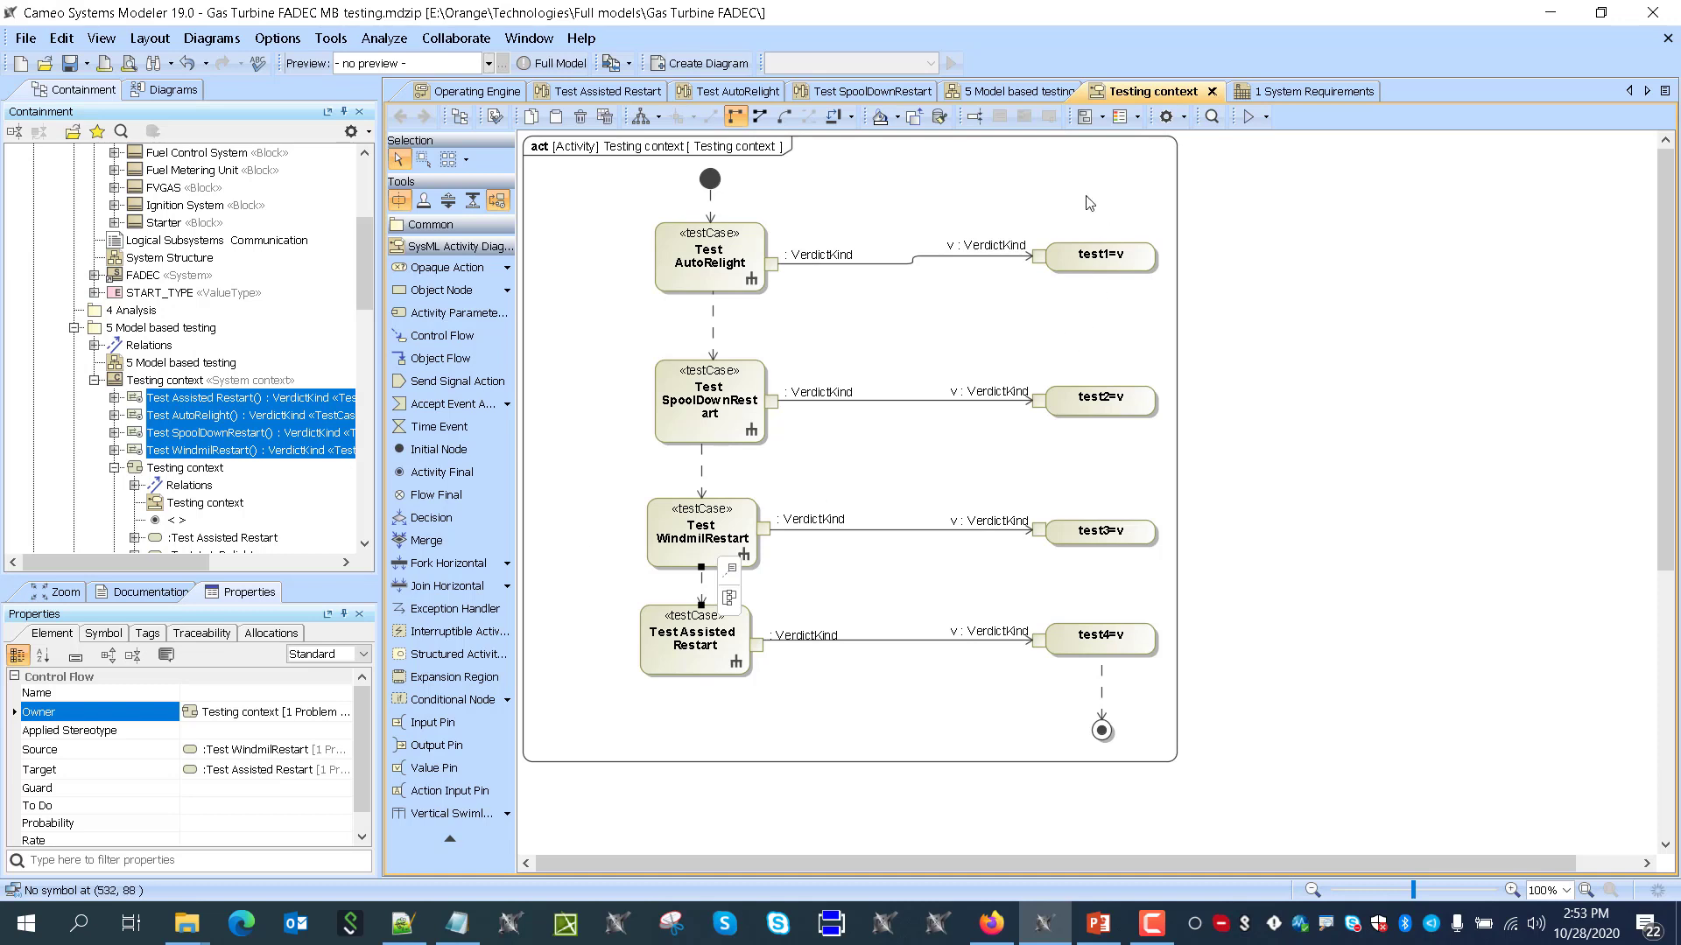
left_click(1329, 703)
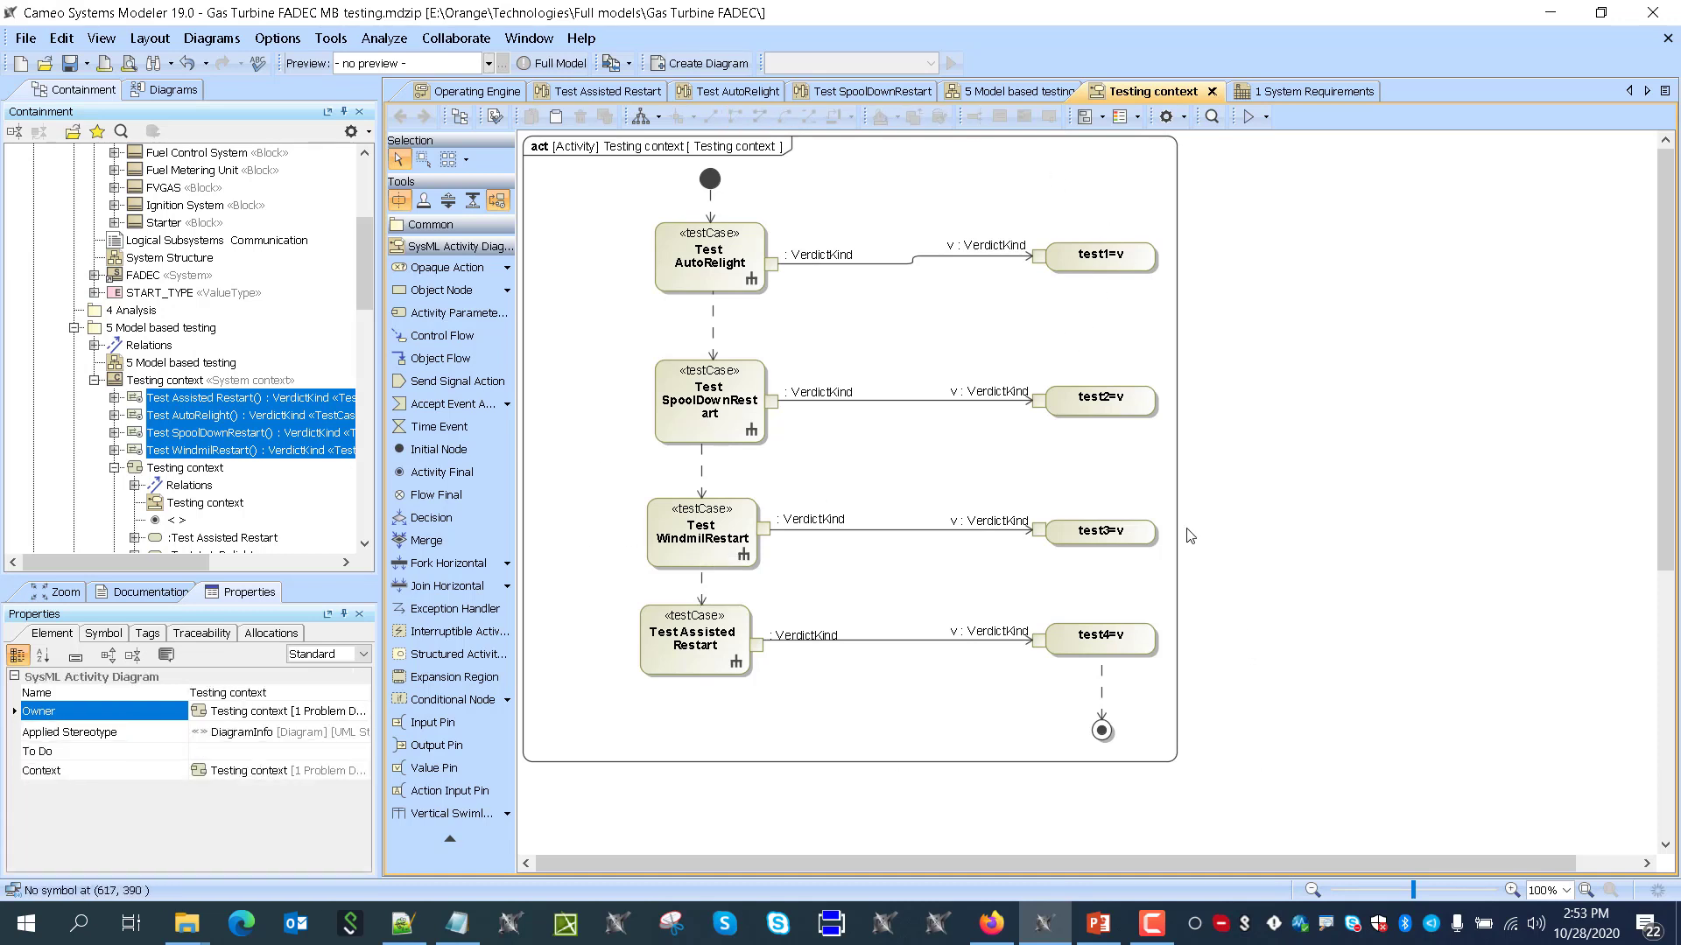
left_click_drag(1121, 276, 1120, 293)
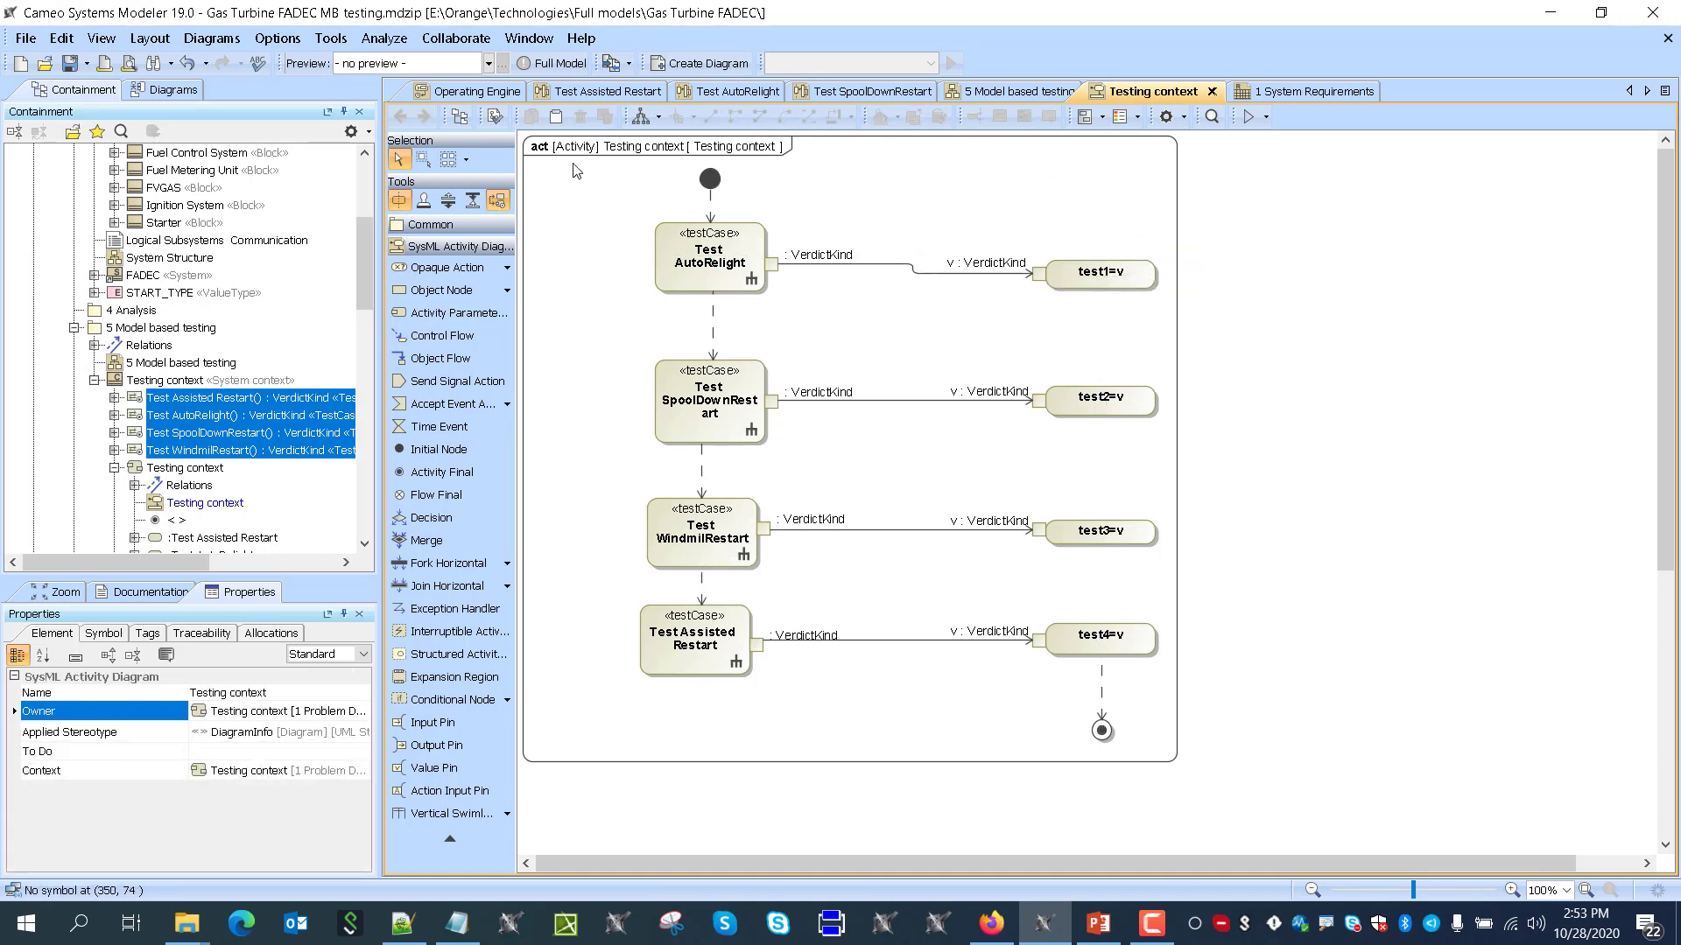
left_click(70, 63)
Show the Testing context block's properties in Expert mode and set its Classifier Behavior to the Testing context activity
left_click(166, 382)
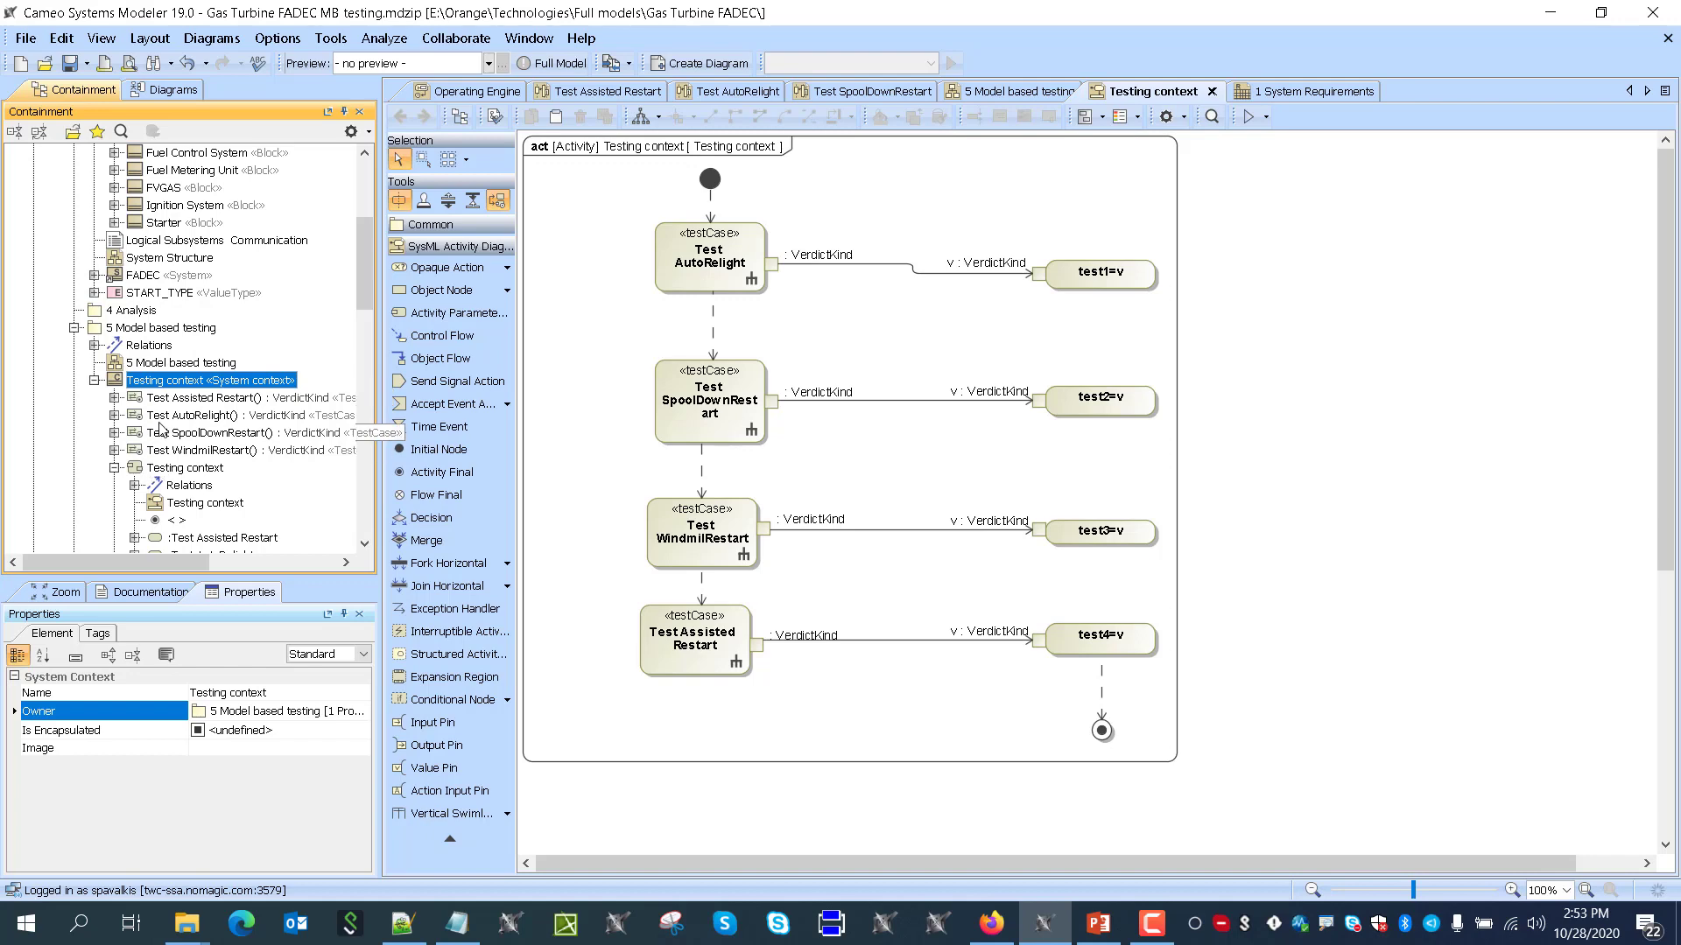
right_click(173, 380)
key("Escape")
left_click(328, 654)
left_click(347, 694)
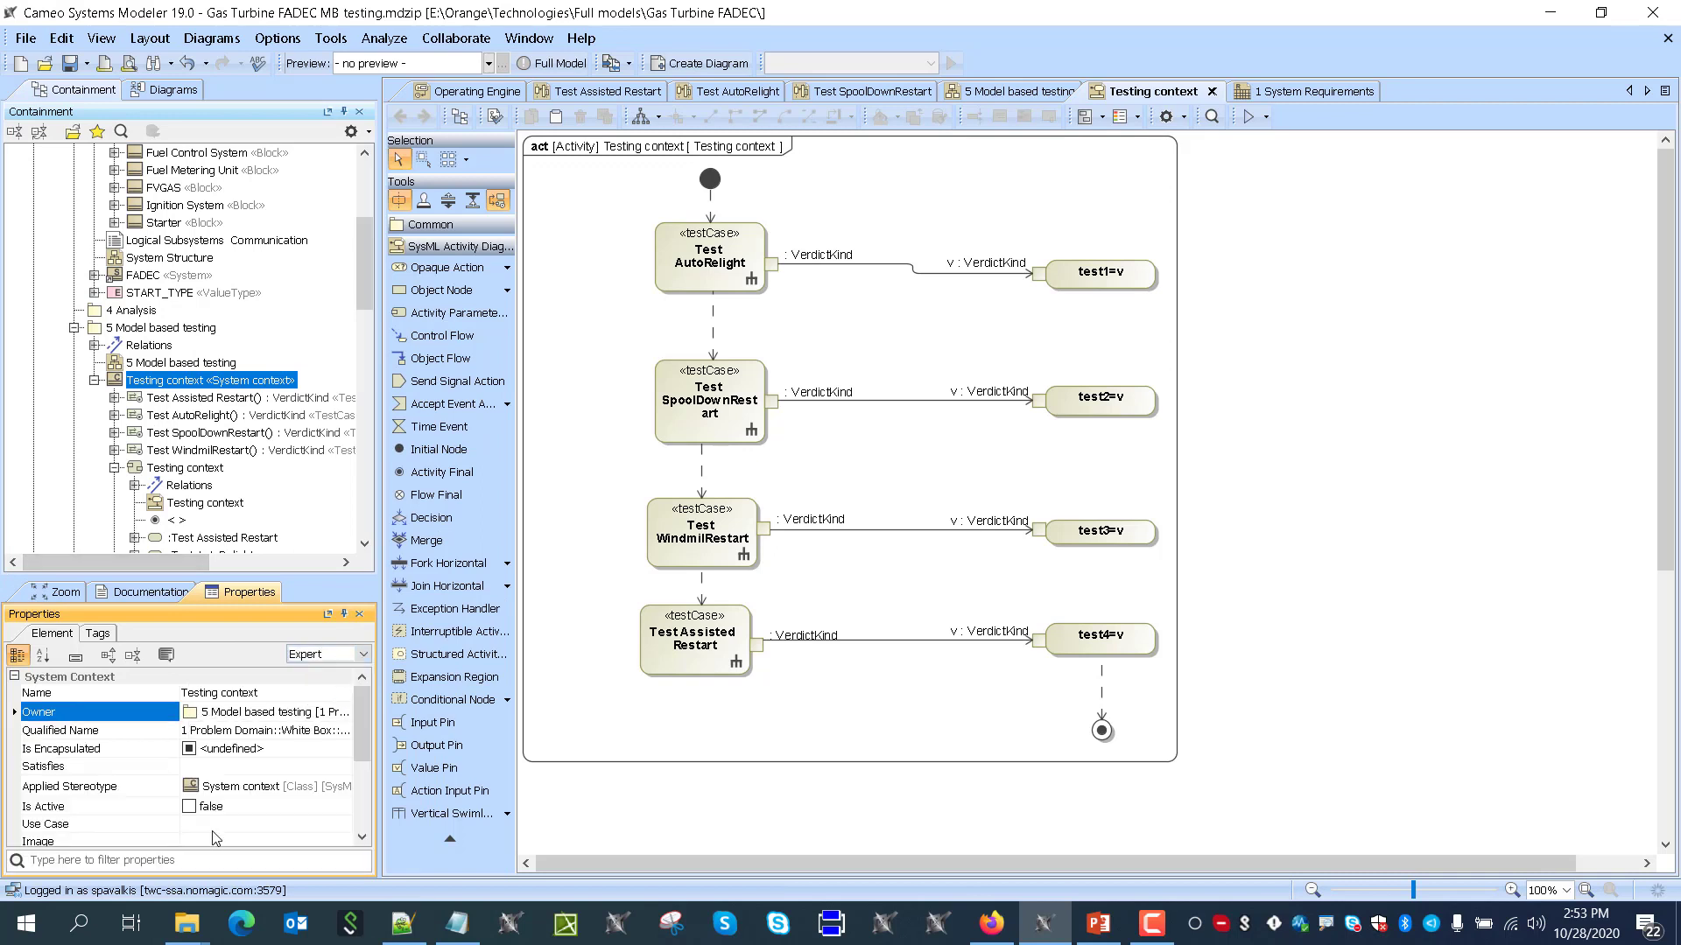
scroll(213, 822, "down", 2)
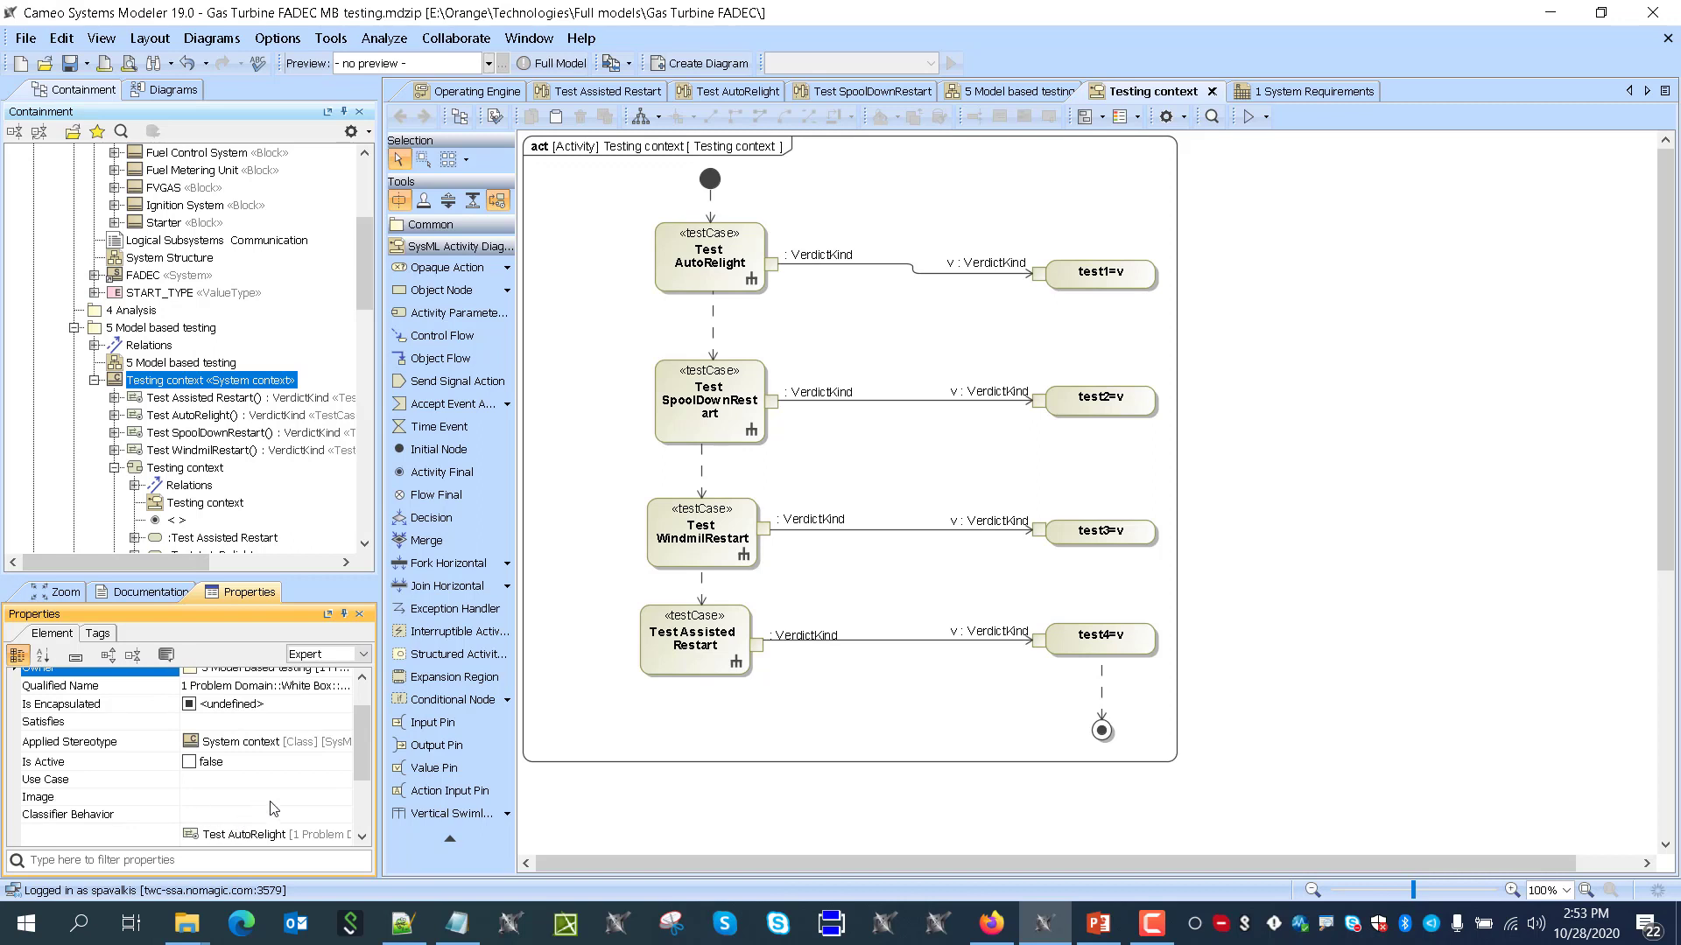
left_click(208, 818)
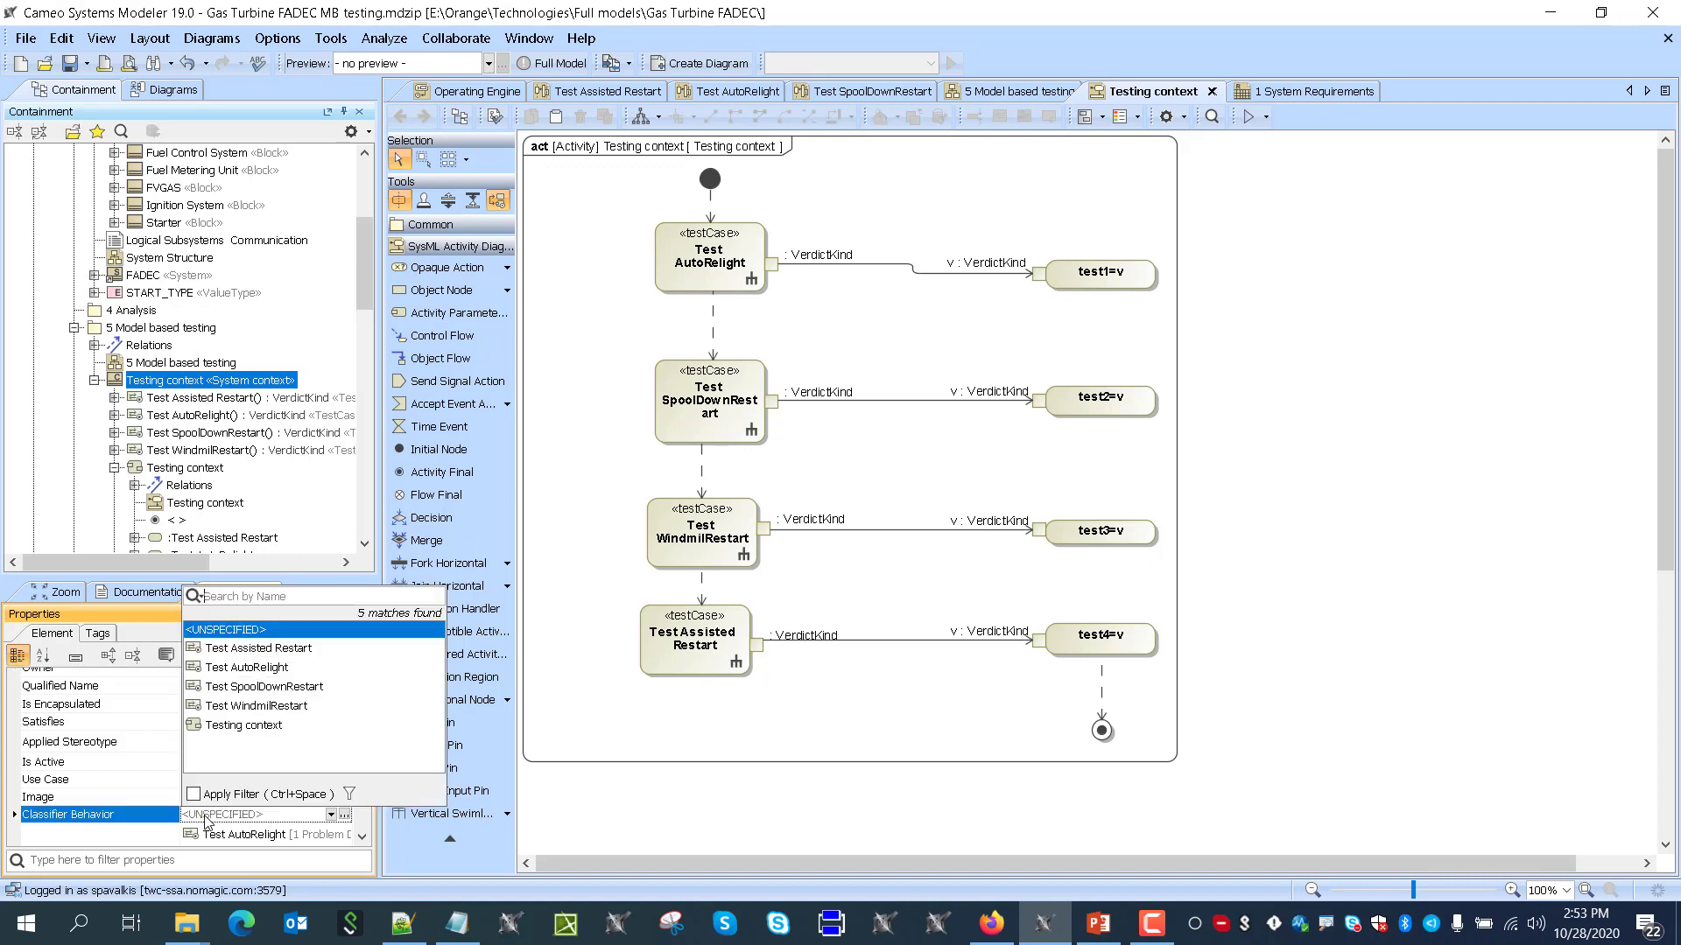
left_click(249, 725)
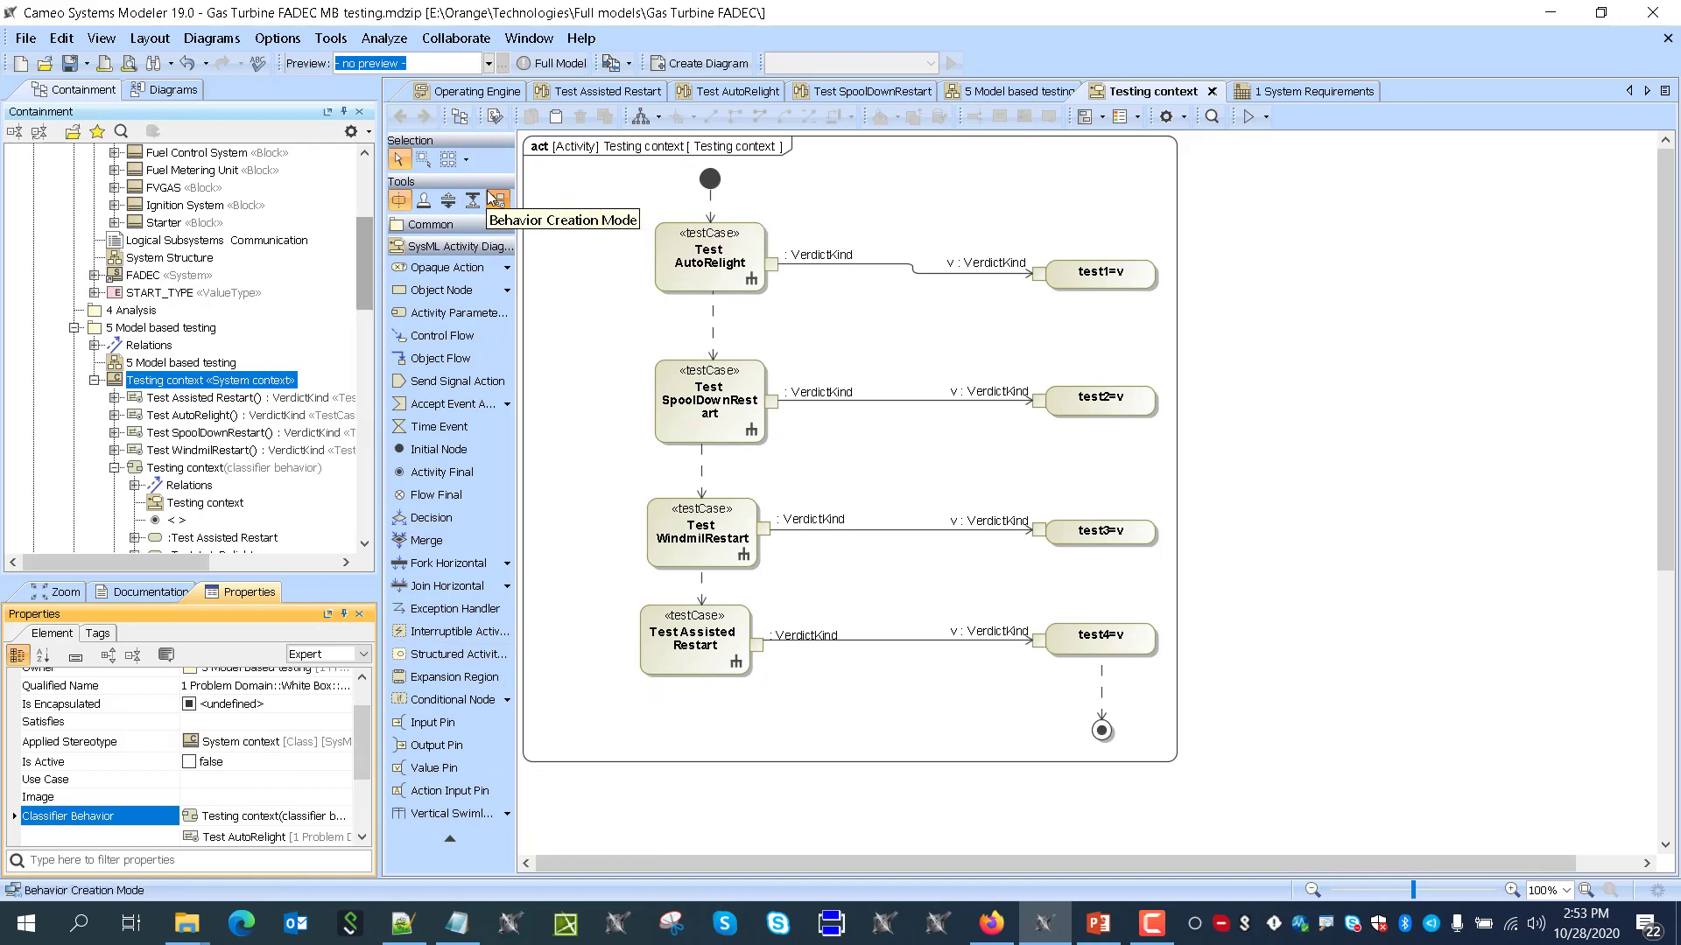
Place DECU's Operating Engine state machine diagram beside the test actions in the Testing context diagram and enlarge its contents to readable size
scroll(217, 385, "down", 1)
scroll(217, 385, "down", 4)
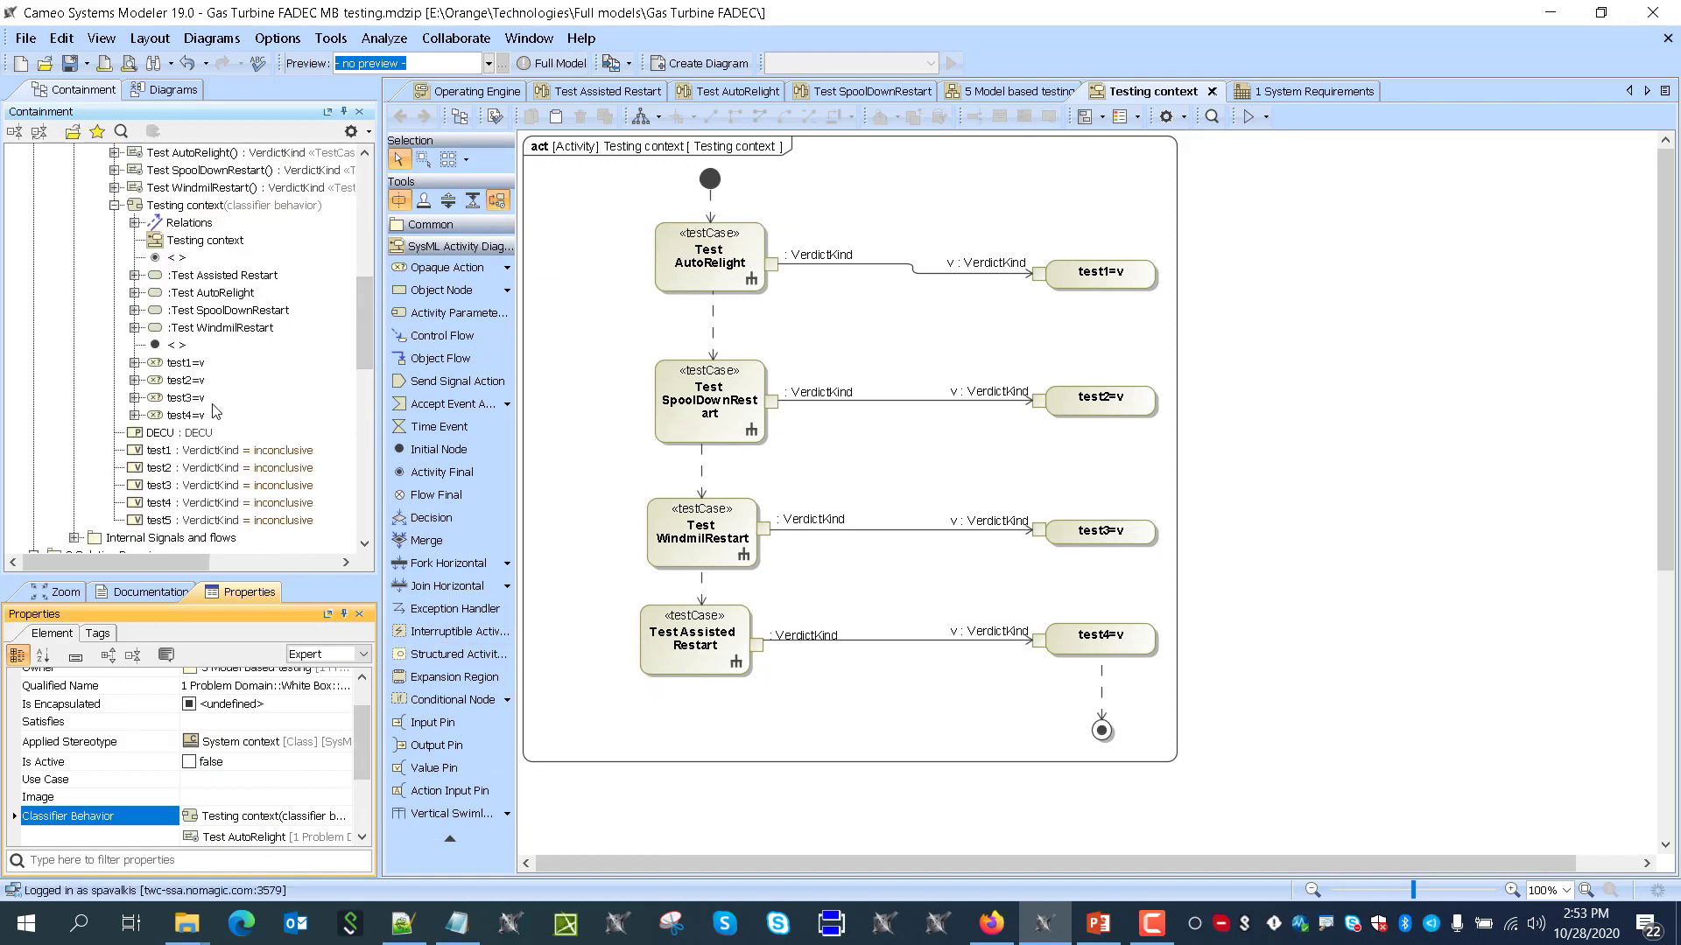
scroll(175, 367, "up", 8)
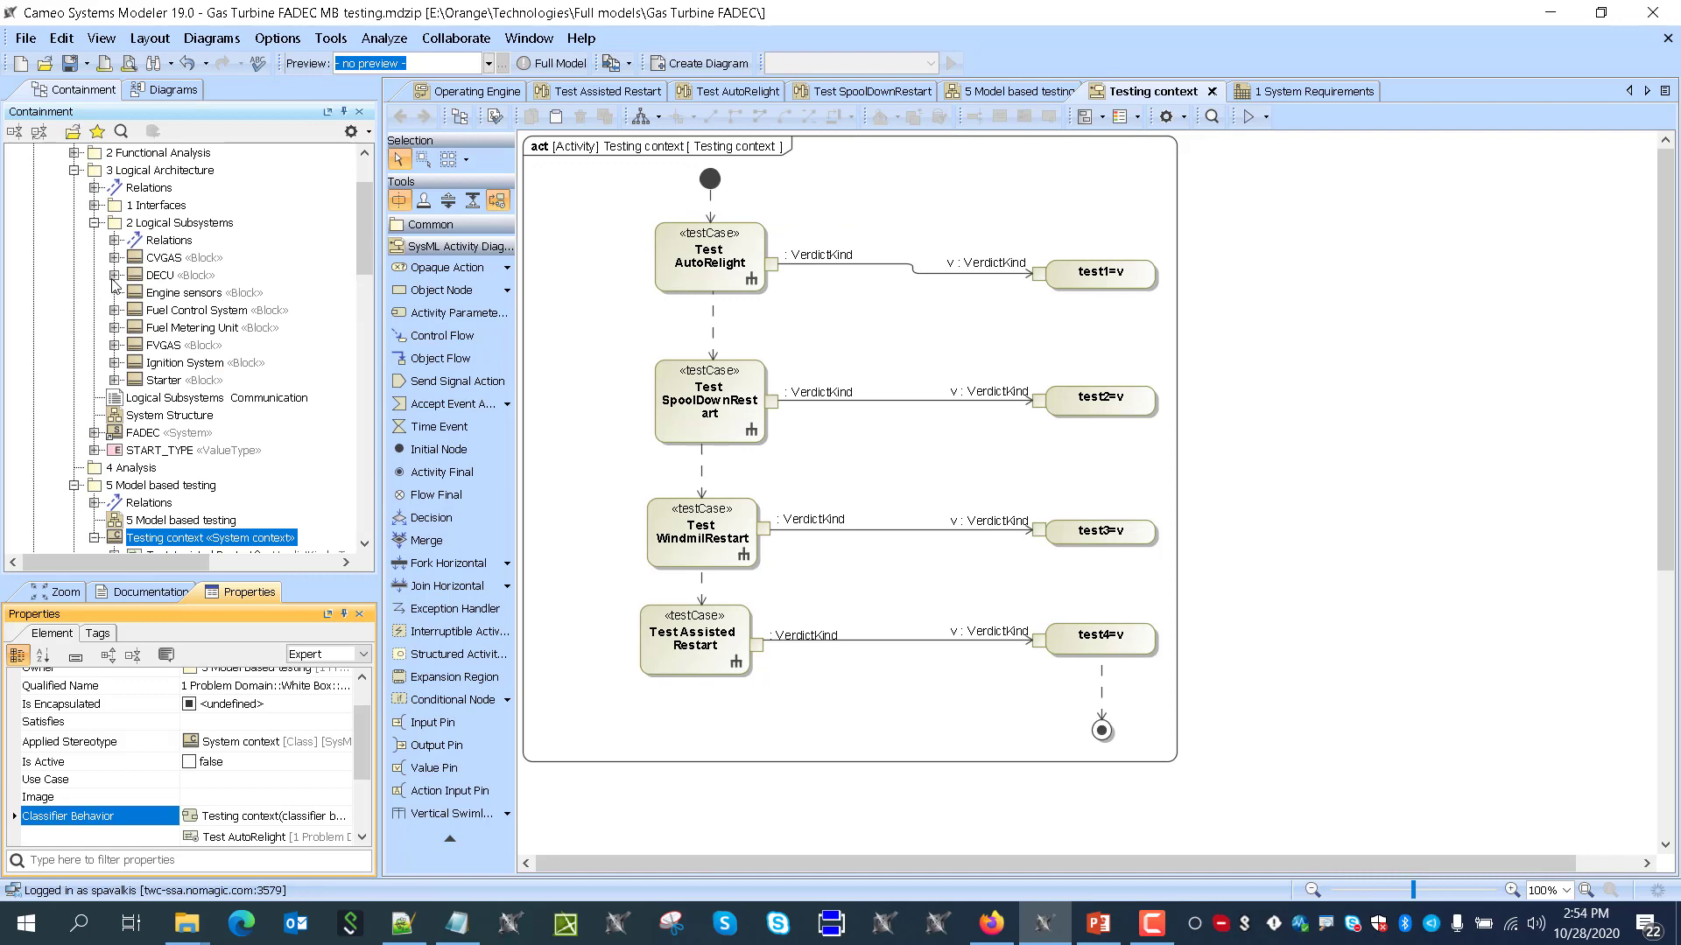
left_click(114, 276)
left_click(134, 292)
left_click_drag(196, 312, 1235, 263)
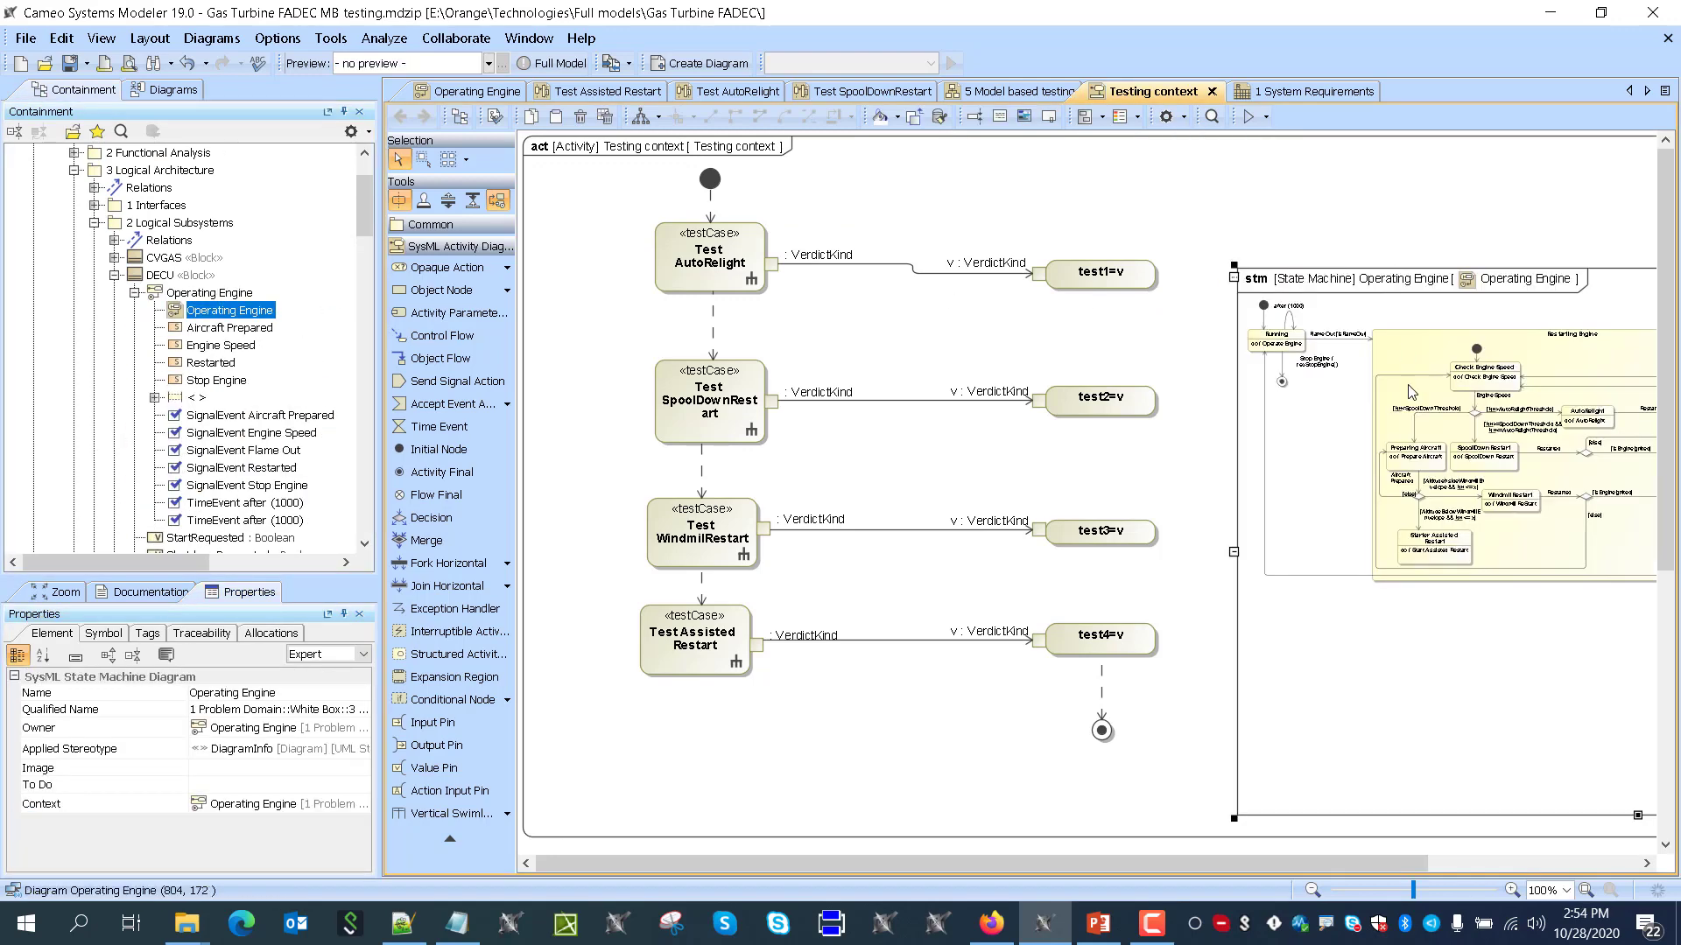
left_click(1638, 755)
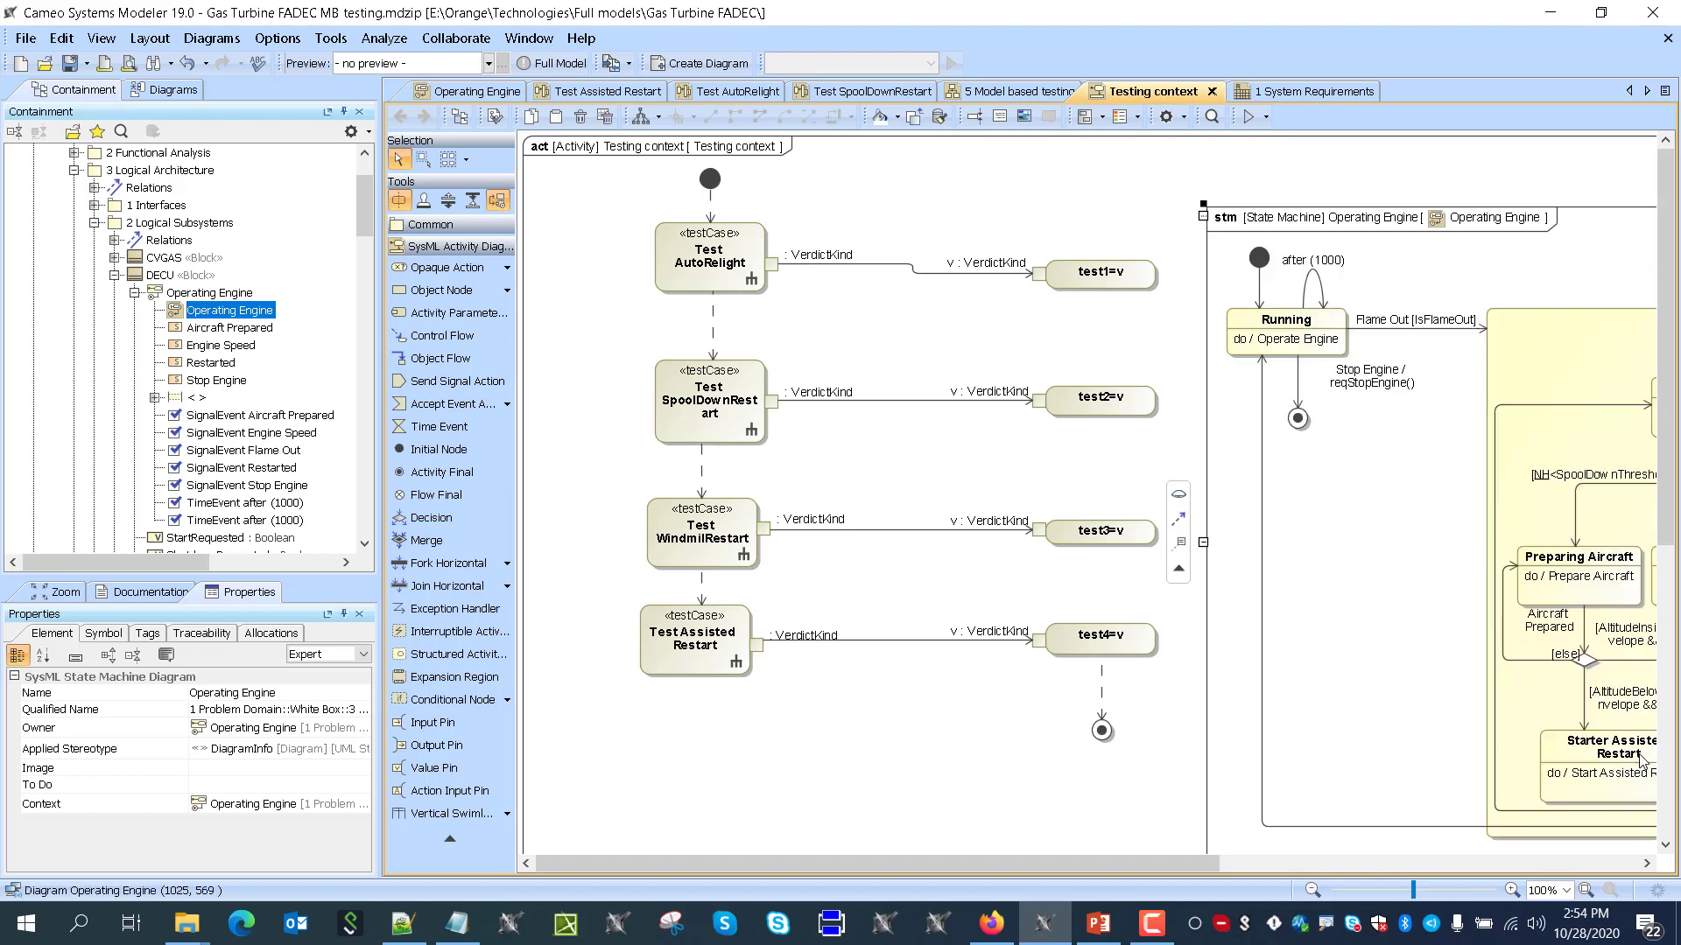
Center the initial node and the four test case actions horizontally in one column and space them evenly vertically
scroll(1234, 238, "down", 1)
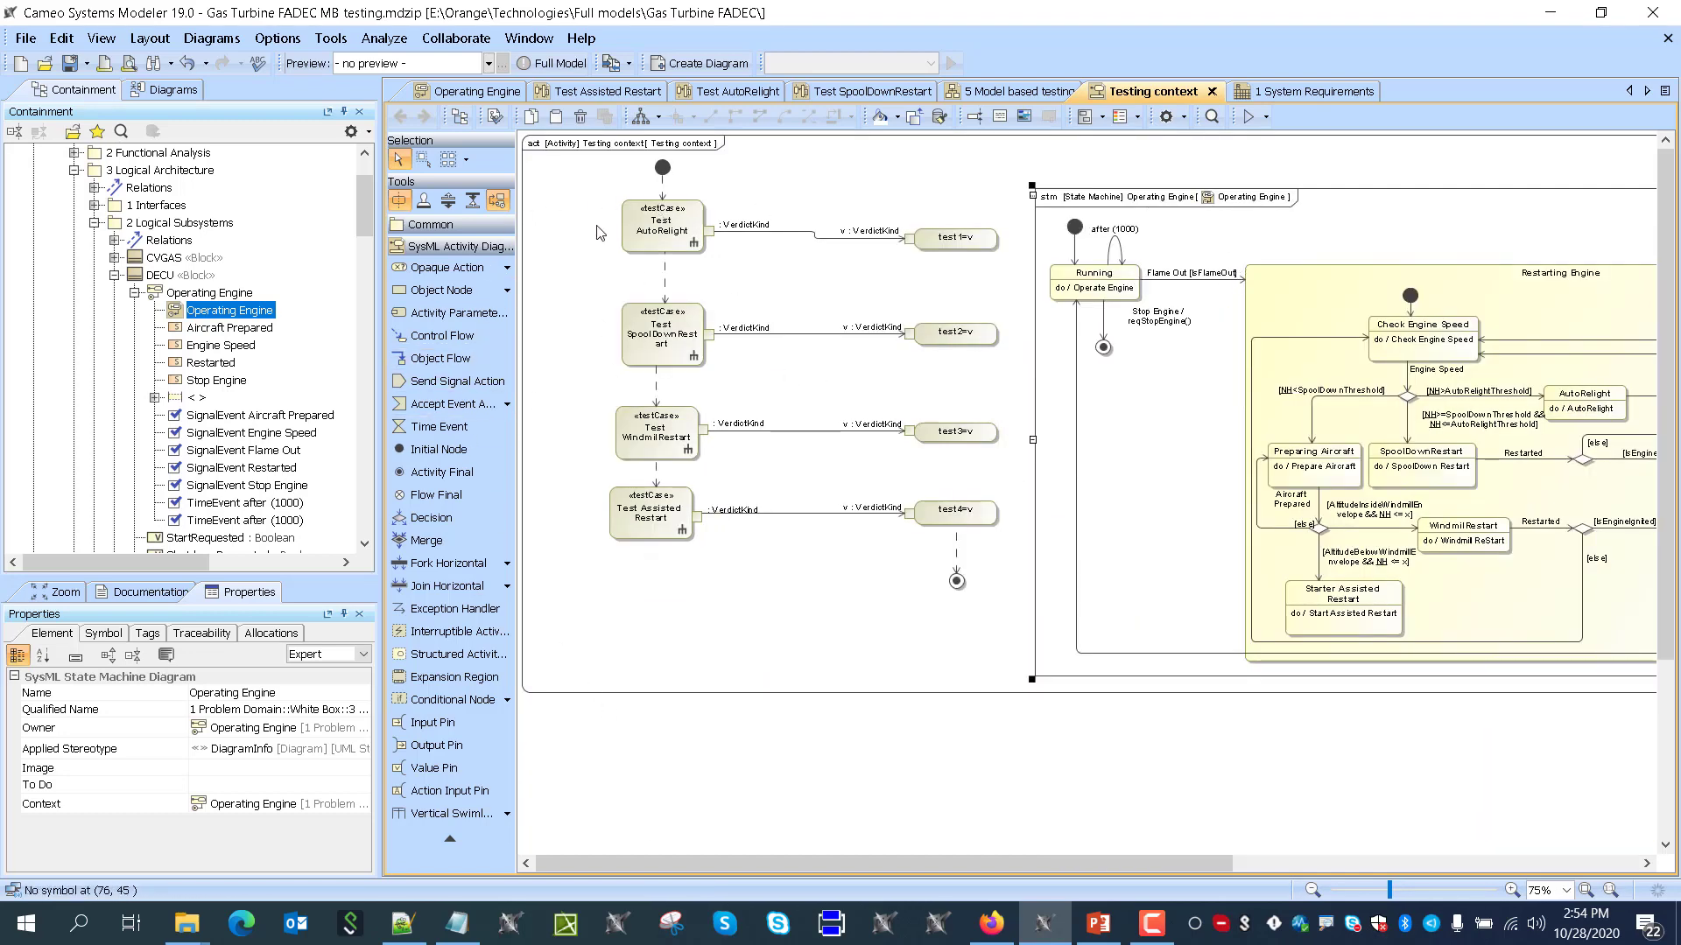
left_click_drag(580, 164, 675, 594)
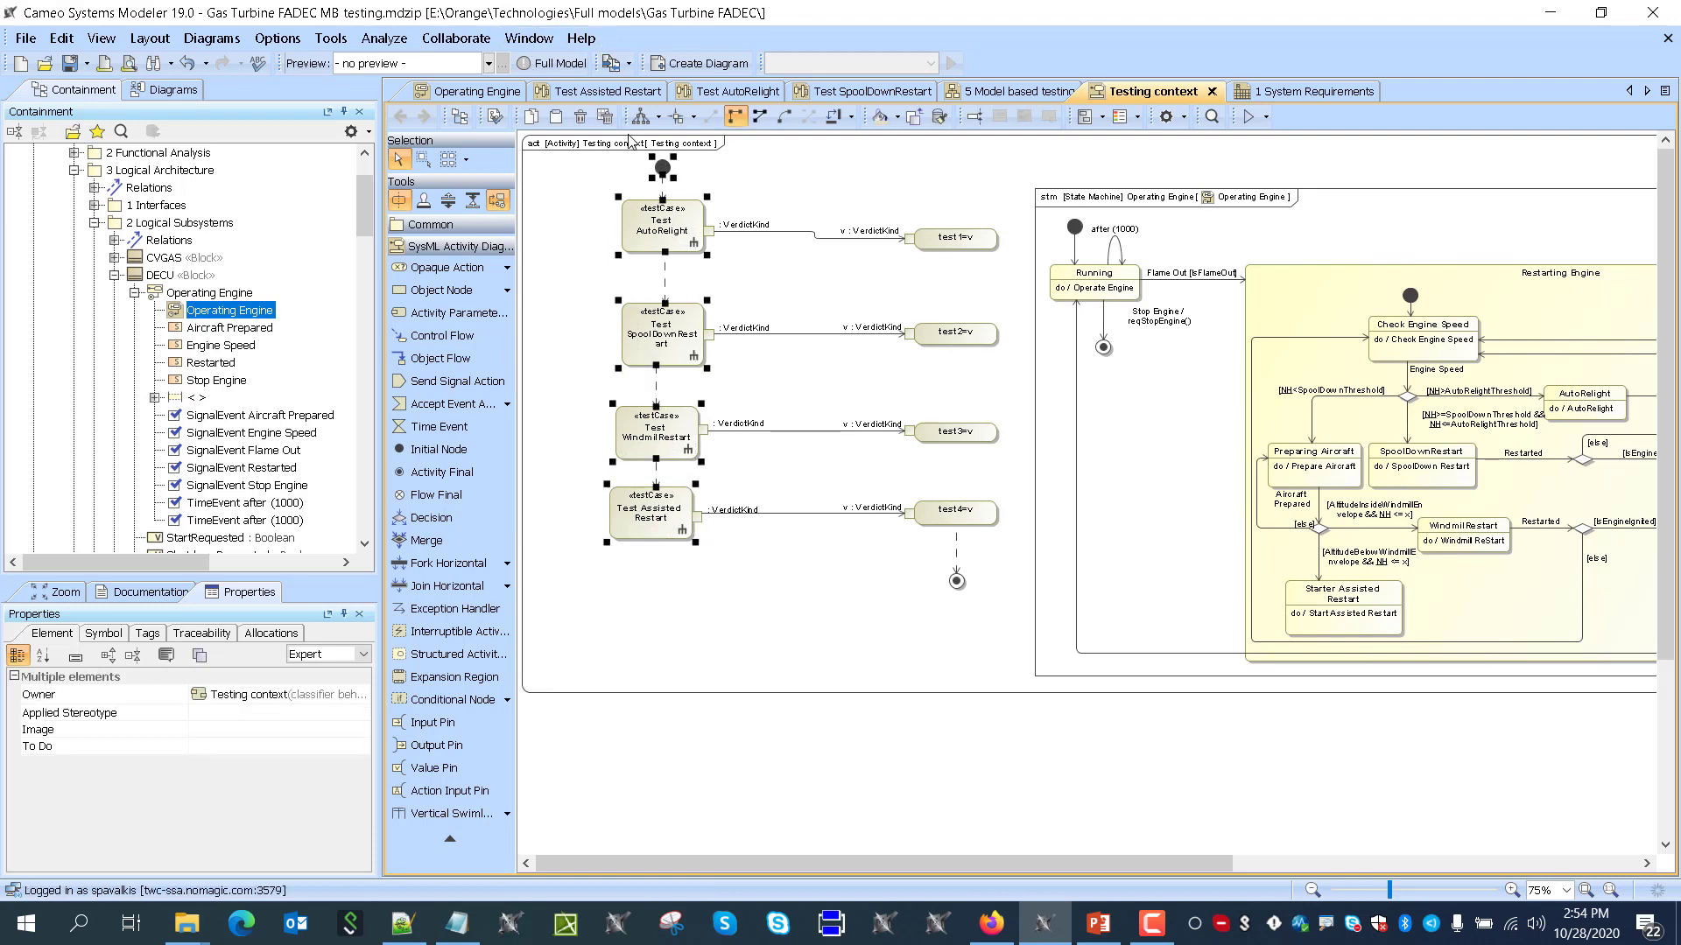
left_click(692, 117)
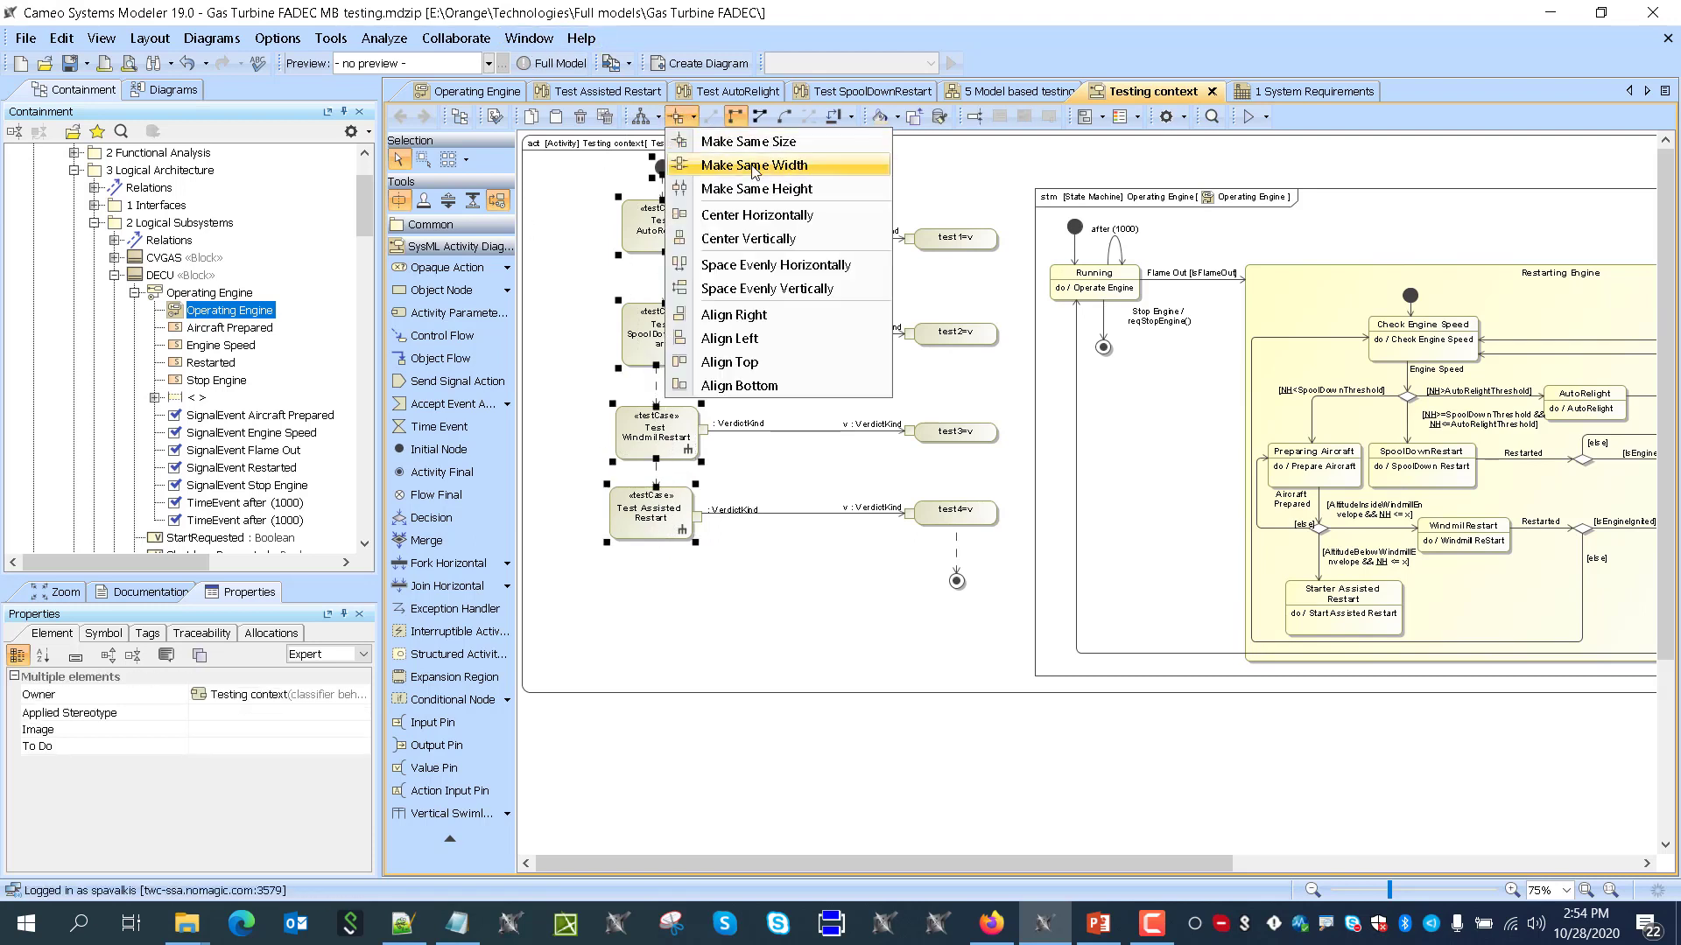
left_click(757, 215)
left_click(693, 117)
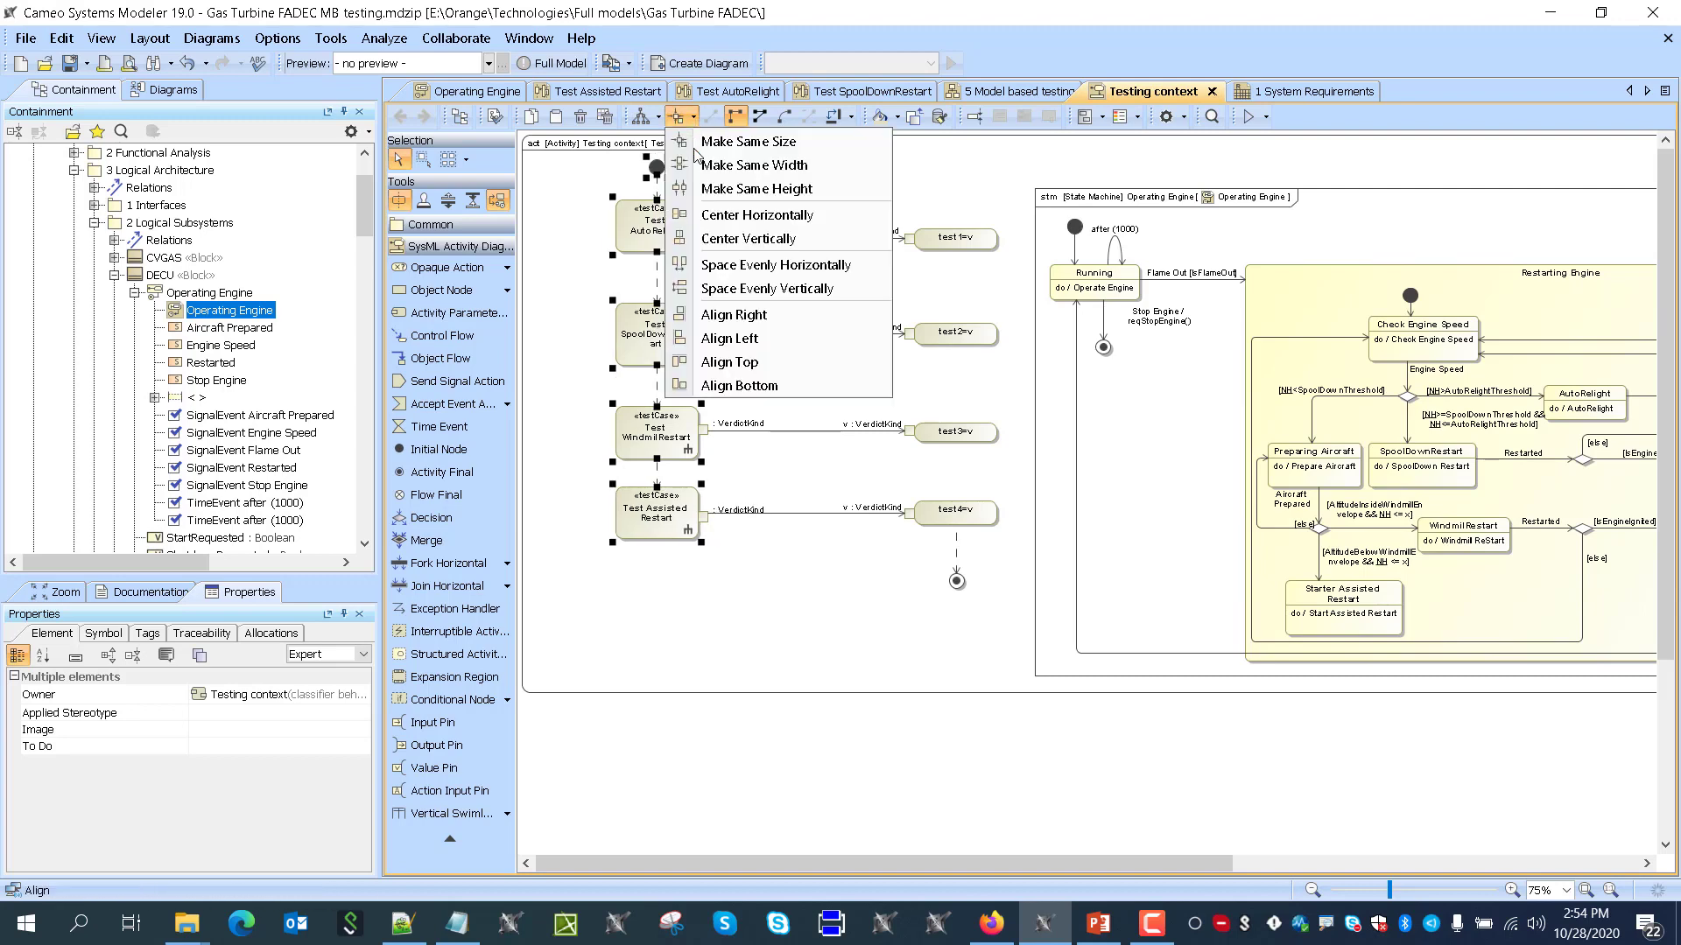
left_click(724, 297)
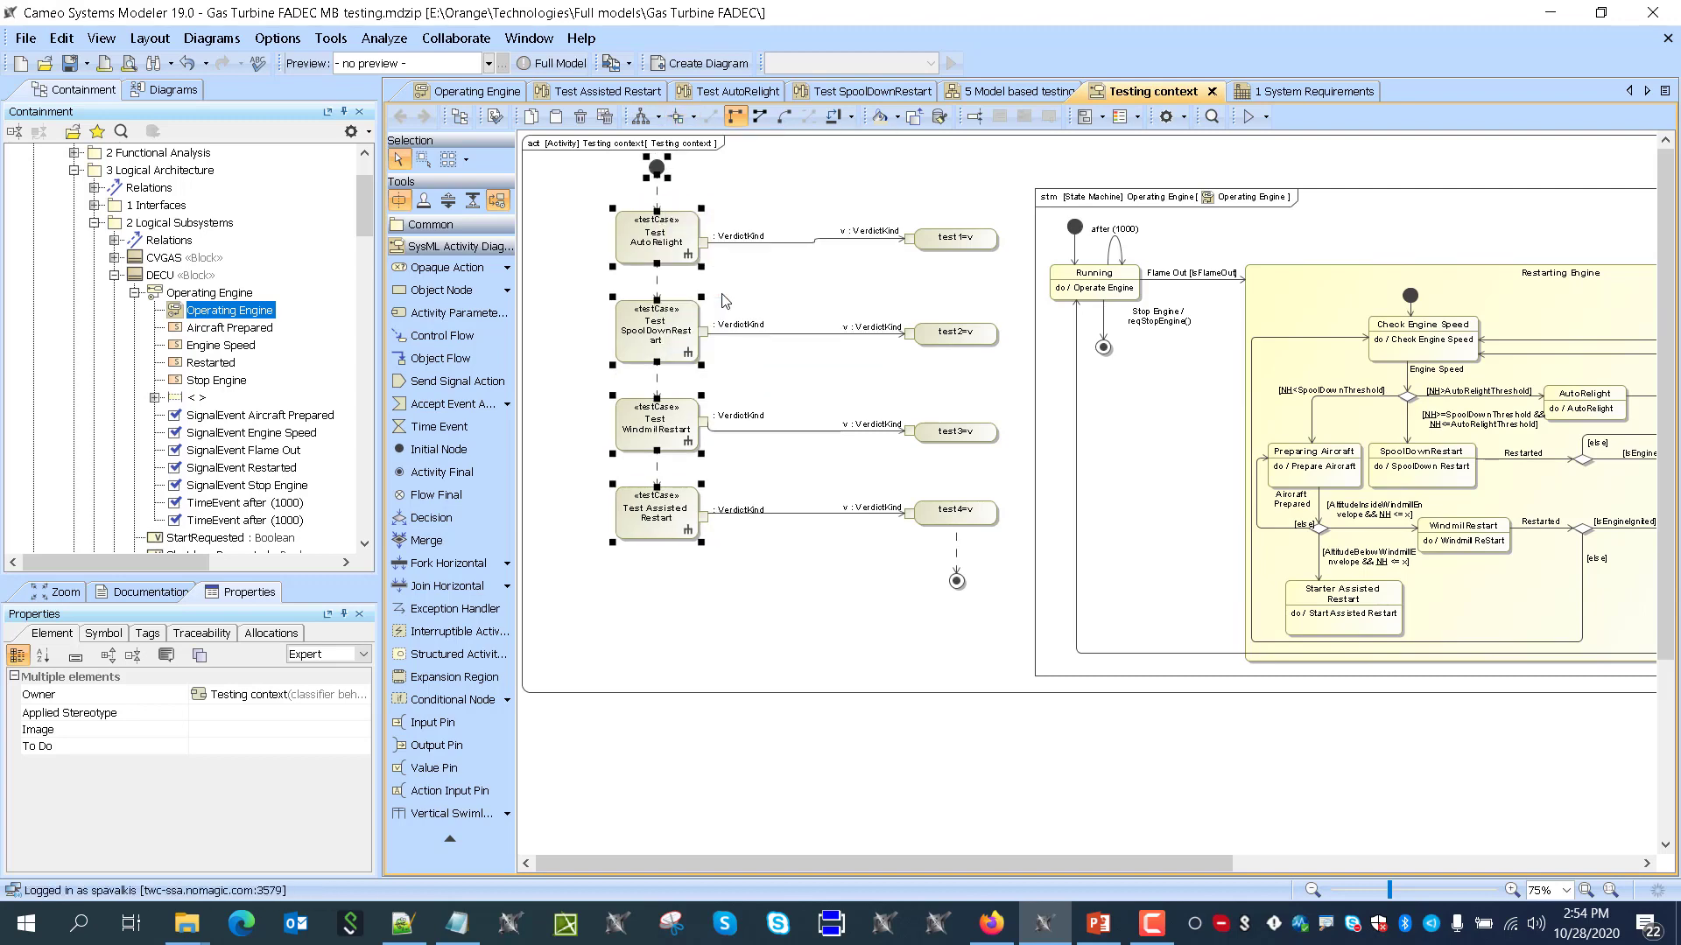
left_click(720, 583)
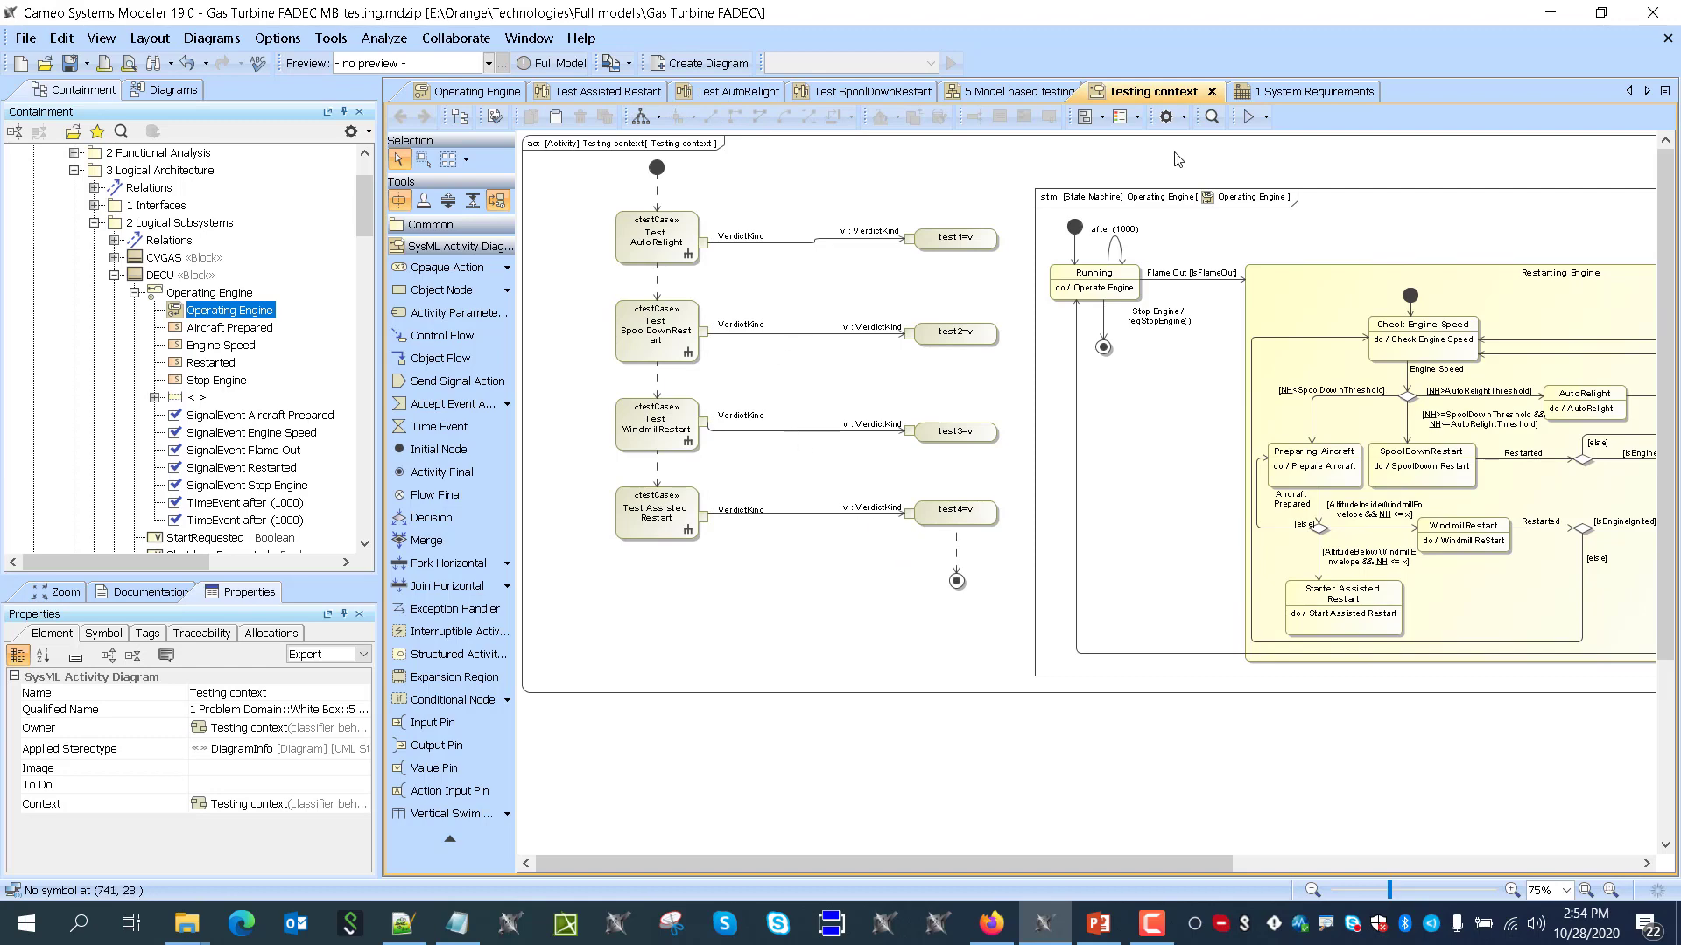
Start a simulation of the Testing context, reduce the animation speed slightly and run the test cases
left_click(1265, 116)
left_click(1284, 166)
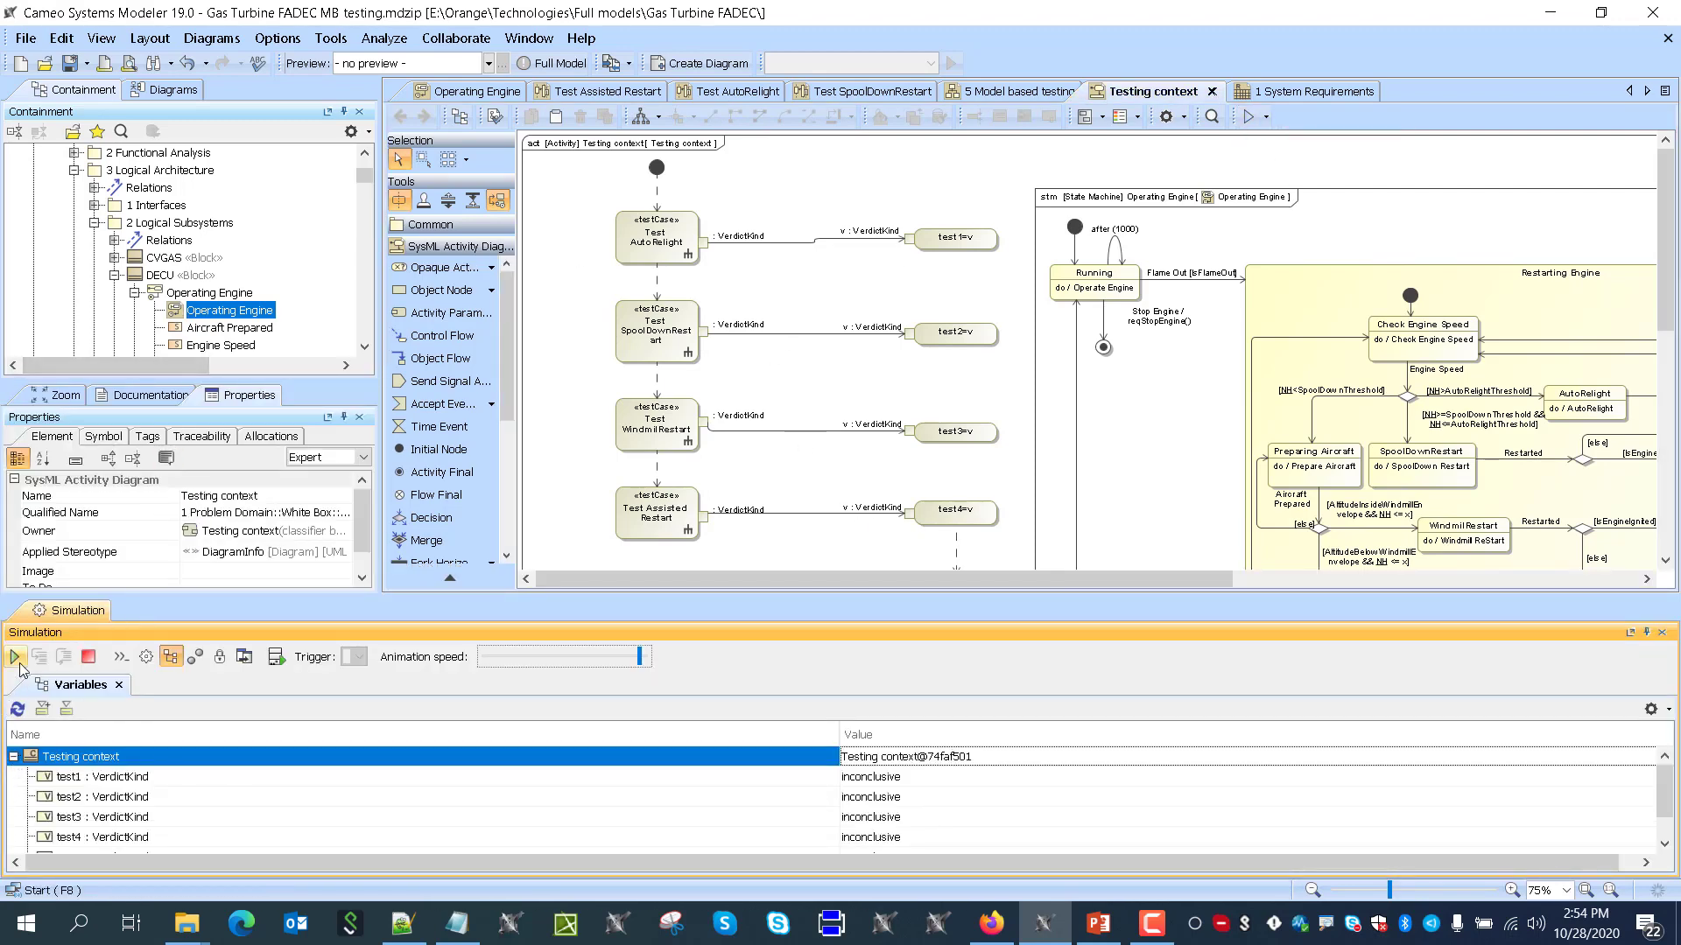
left_click(619, 658)
left_click(16, 656)
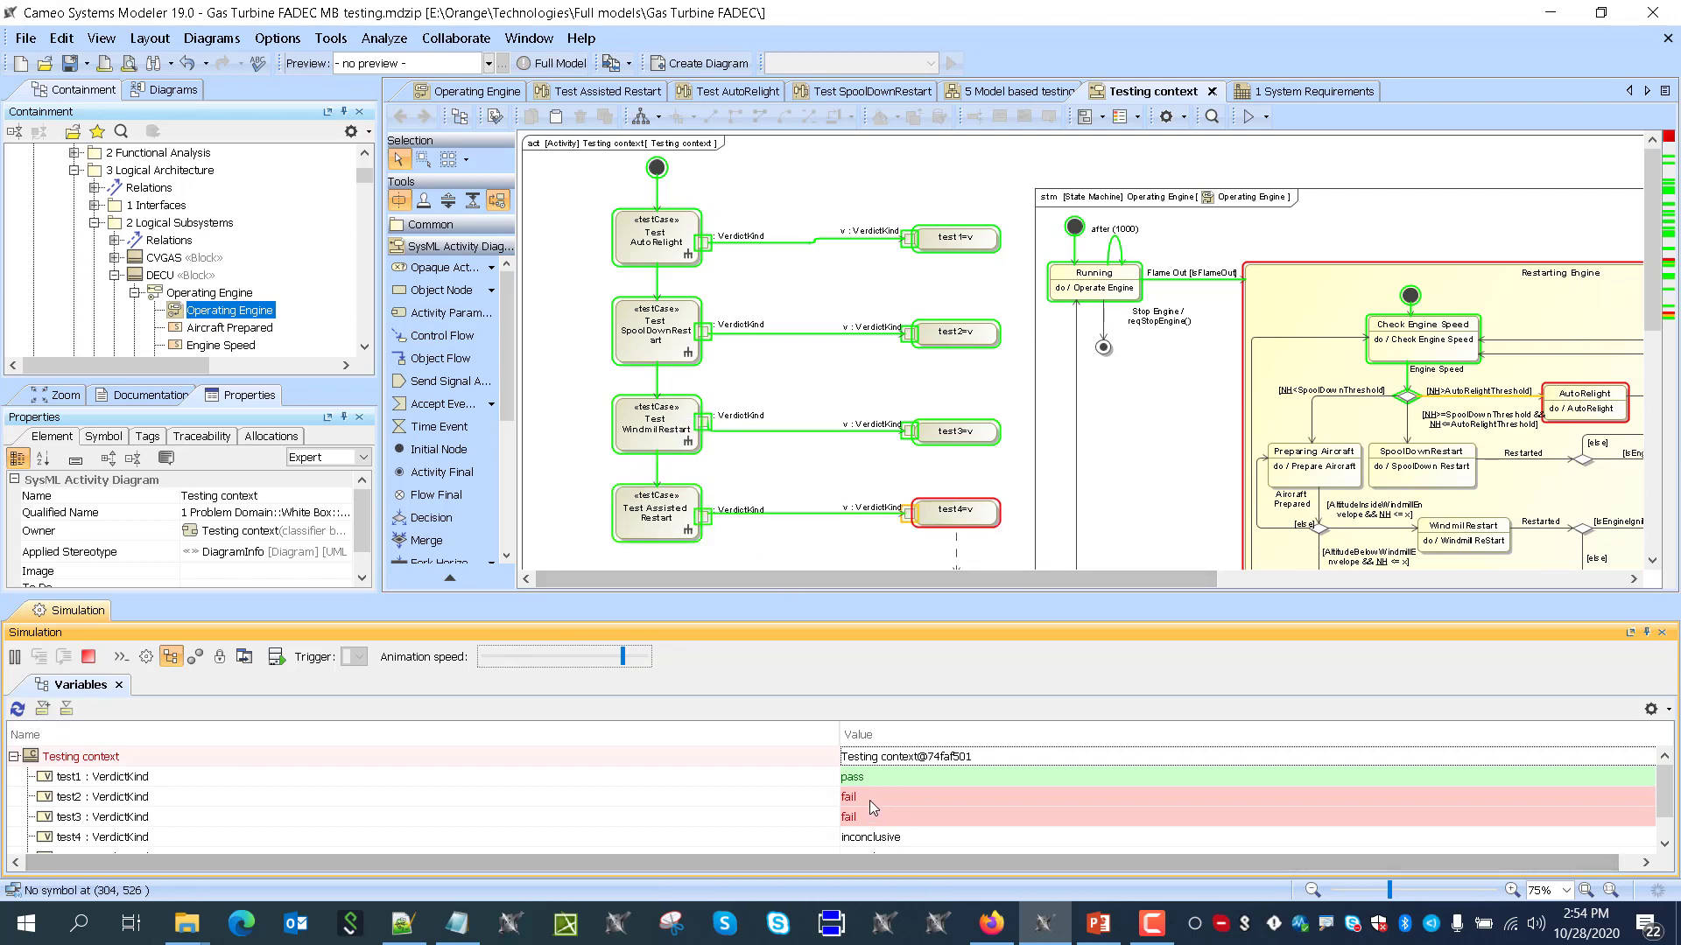
Examine the message order in the Test SpoolDownRestart sequence diagram, then close it to return to the Testing context diagram
double_click(667, 309)
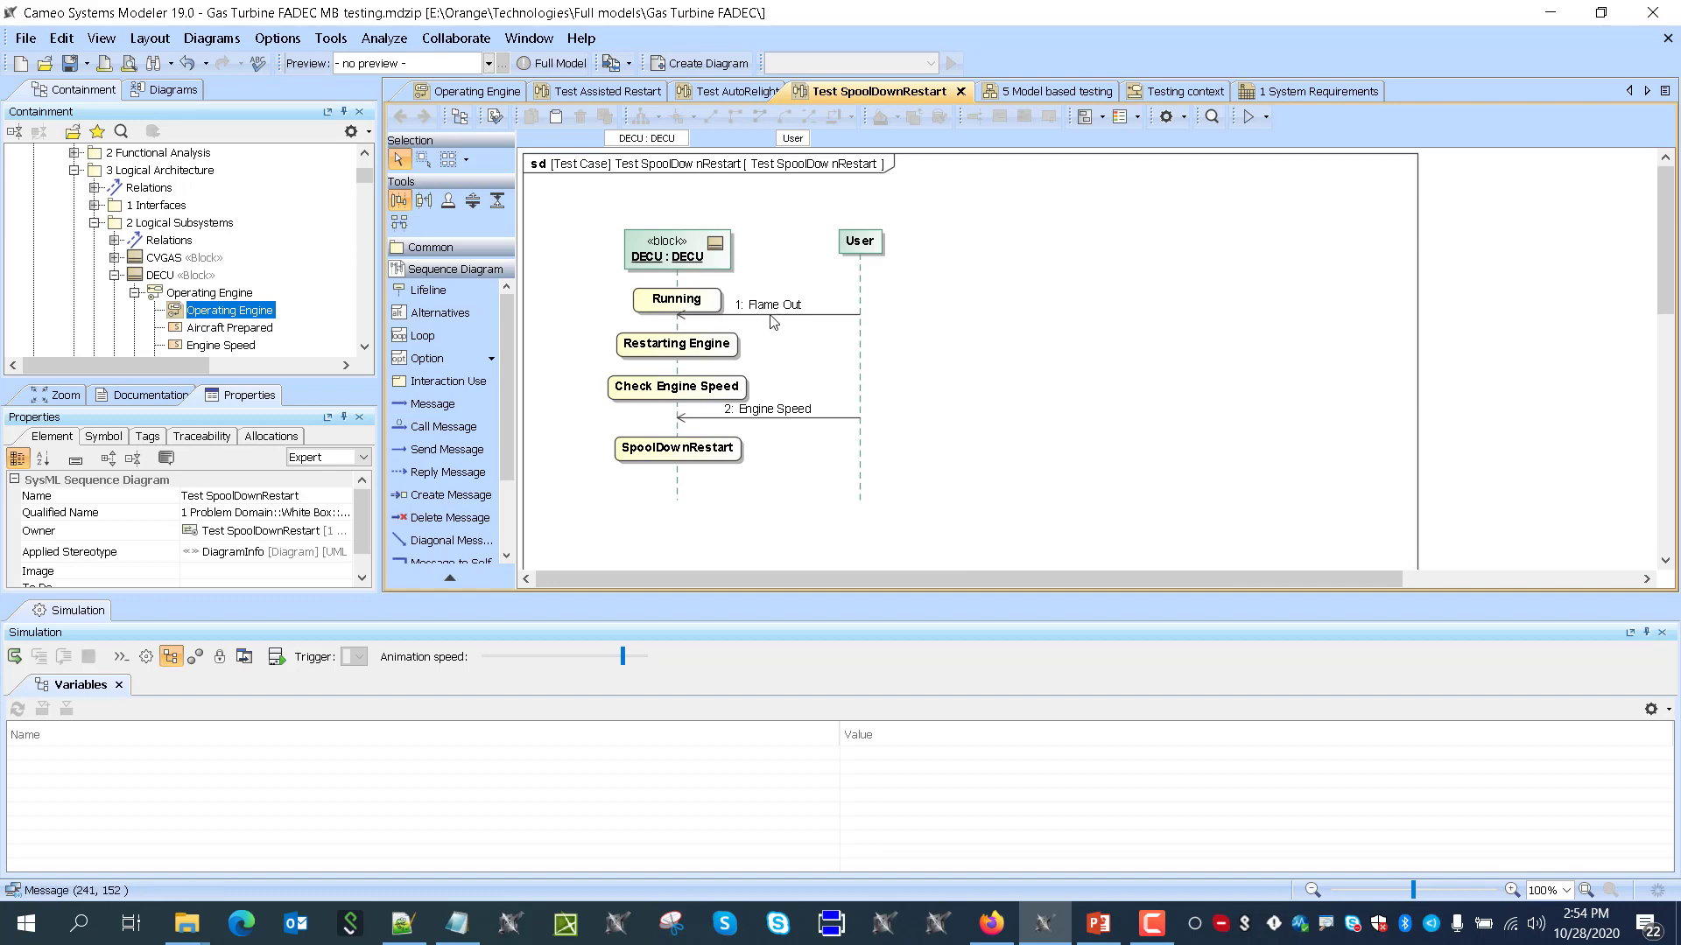
left_click(960, 91)
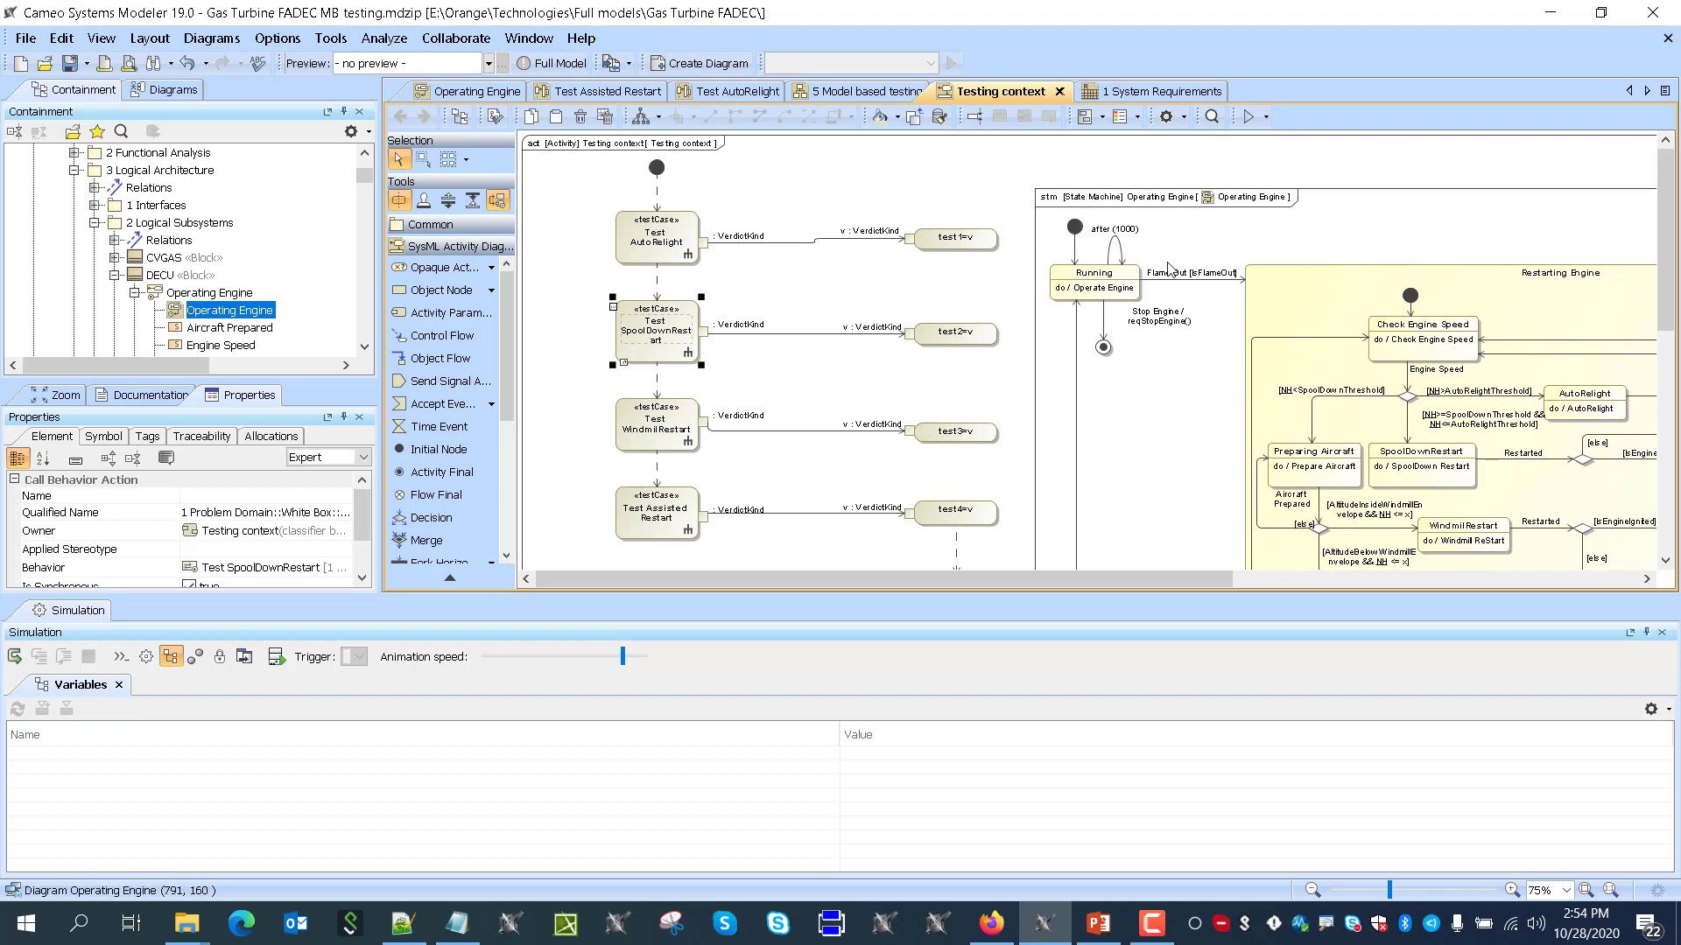
left_click(742, 317)
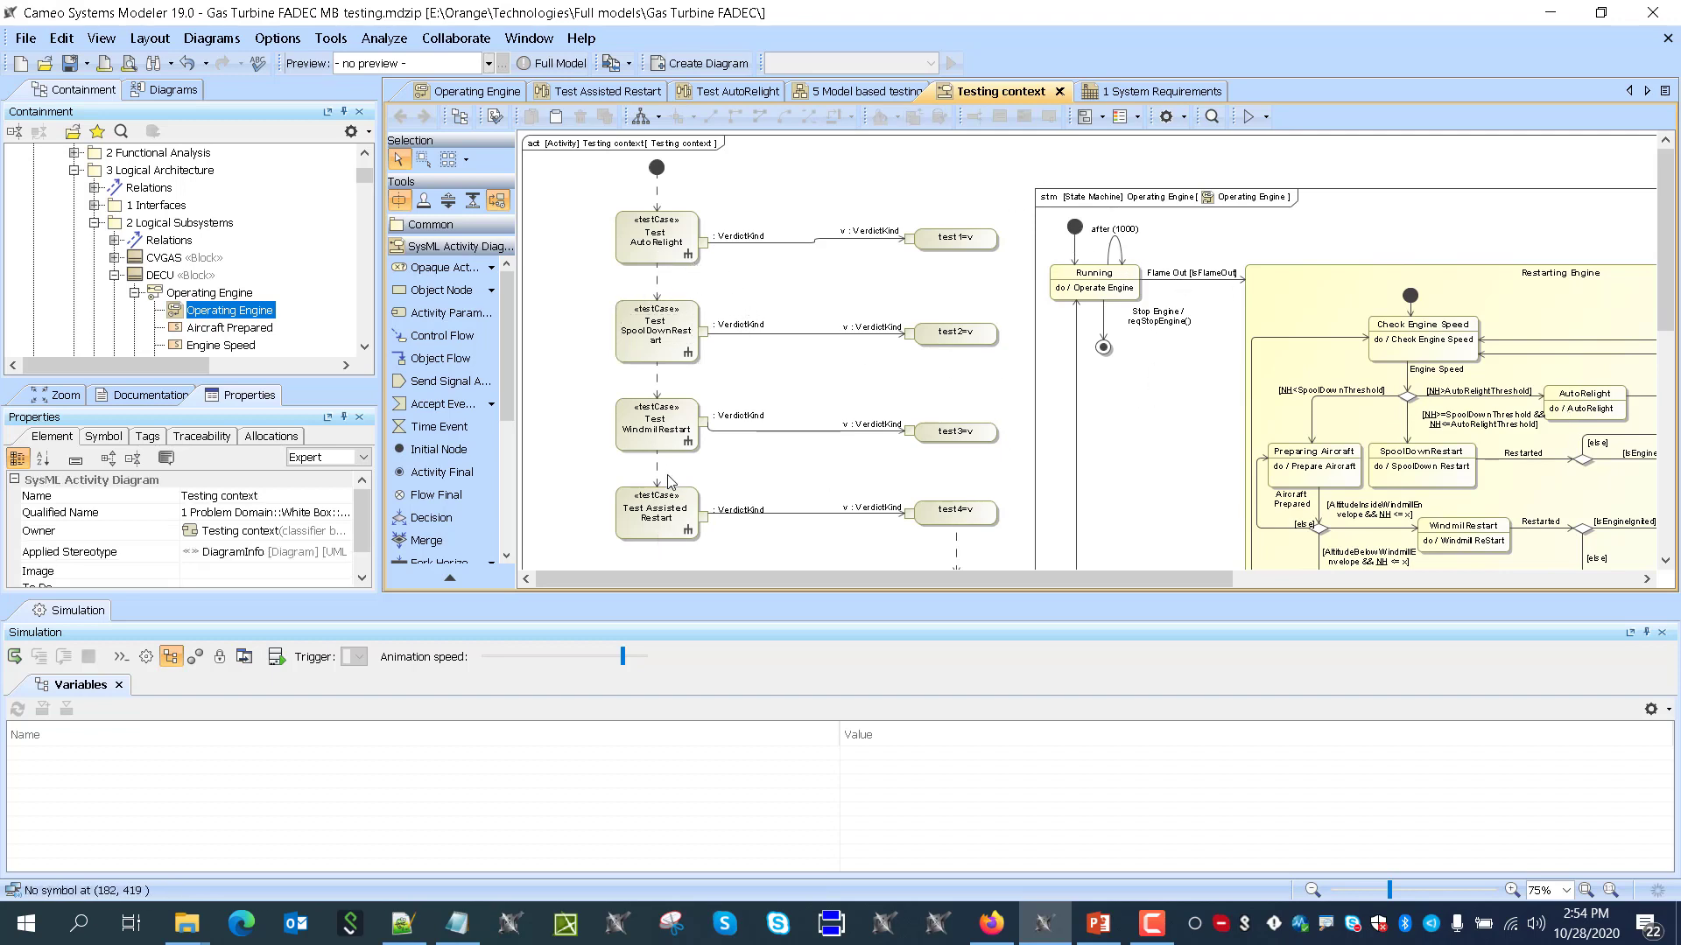
Move test3=v slightly up to line up with the Test WindmilRestart verdict pin and close the simulation view
left_click_drag(962, 440, 962, 432)
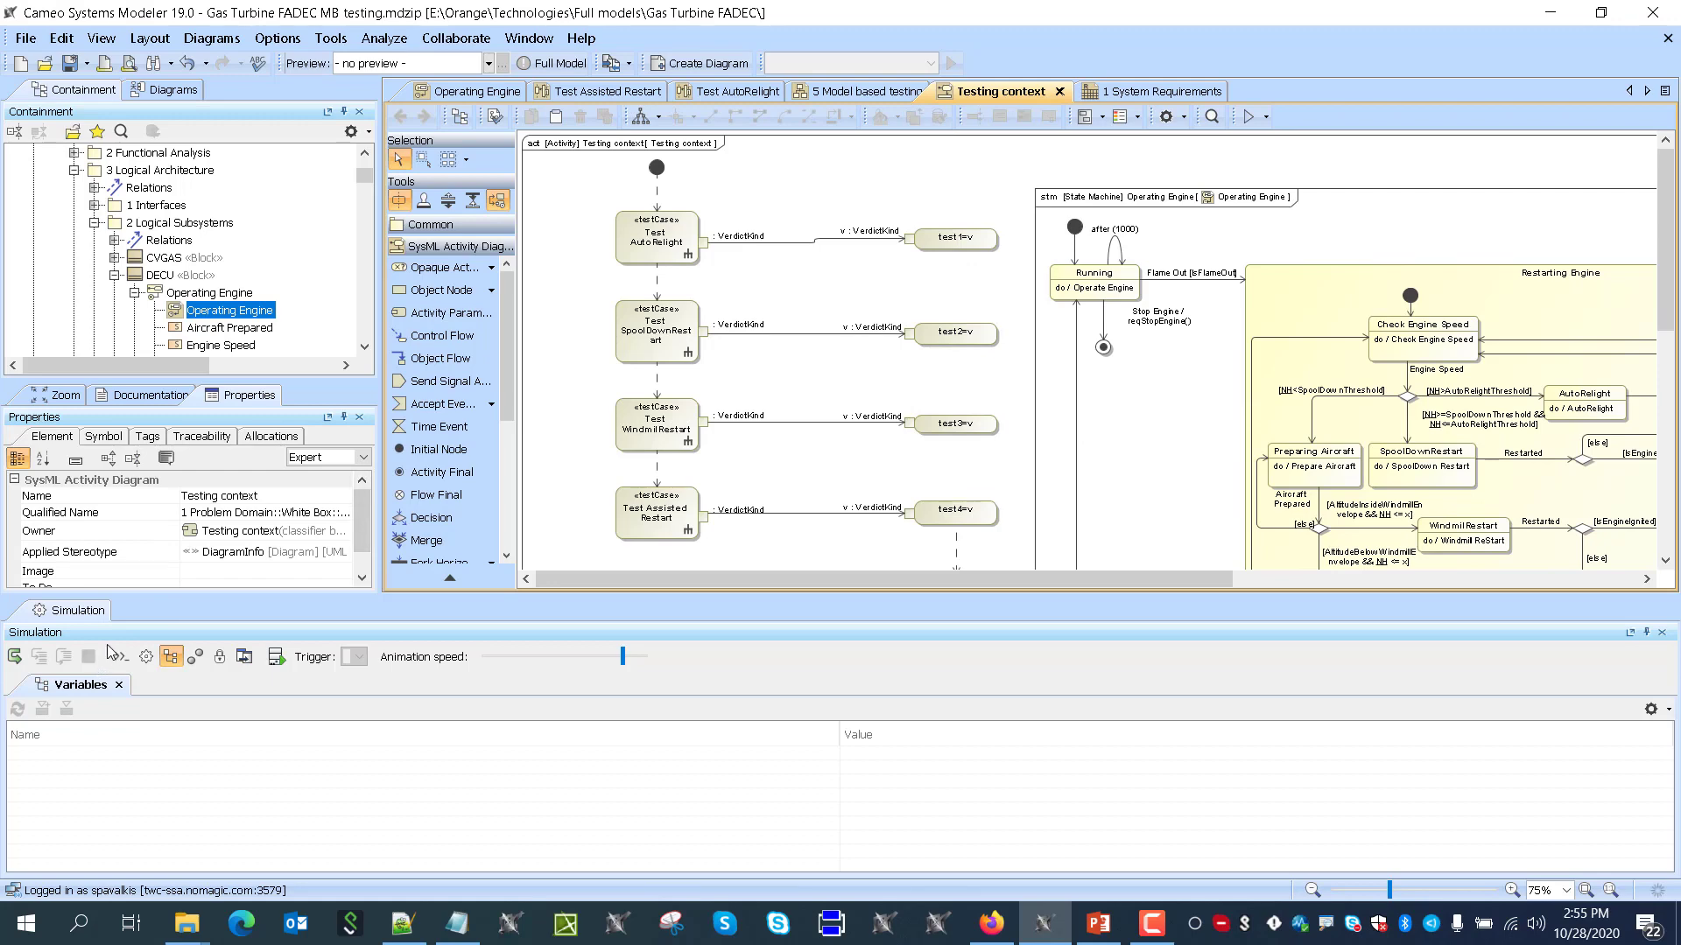
left_click(1112, 933)
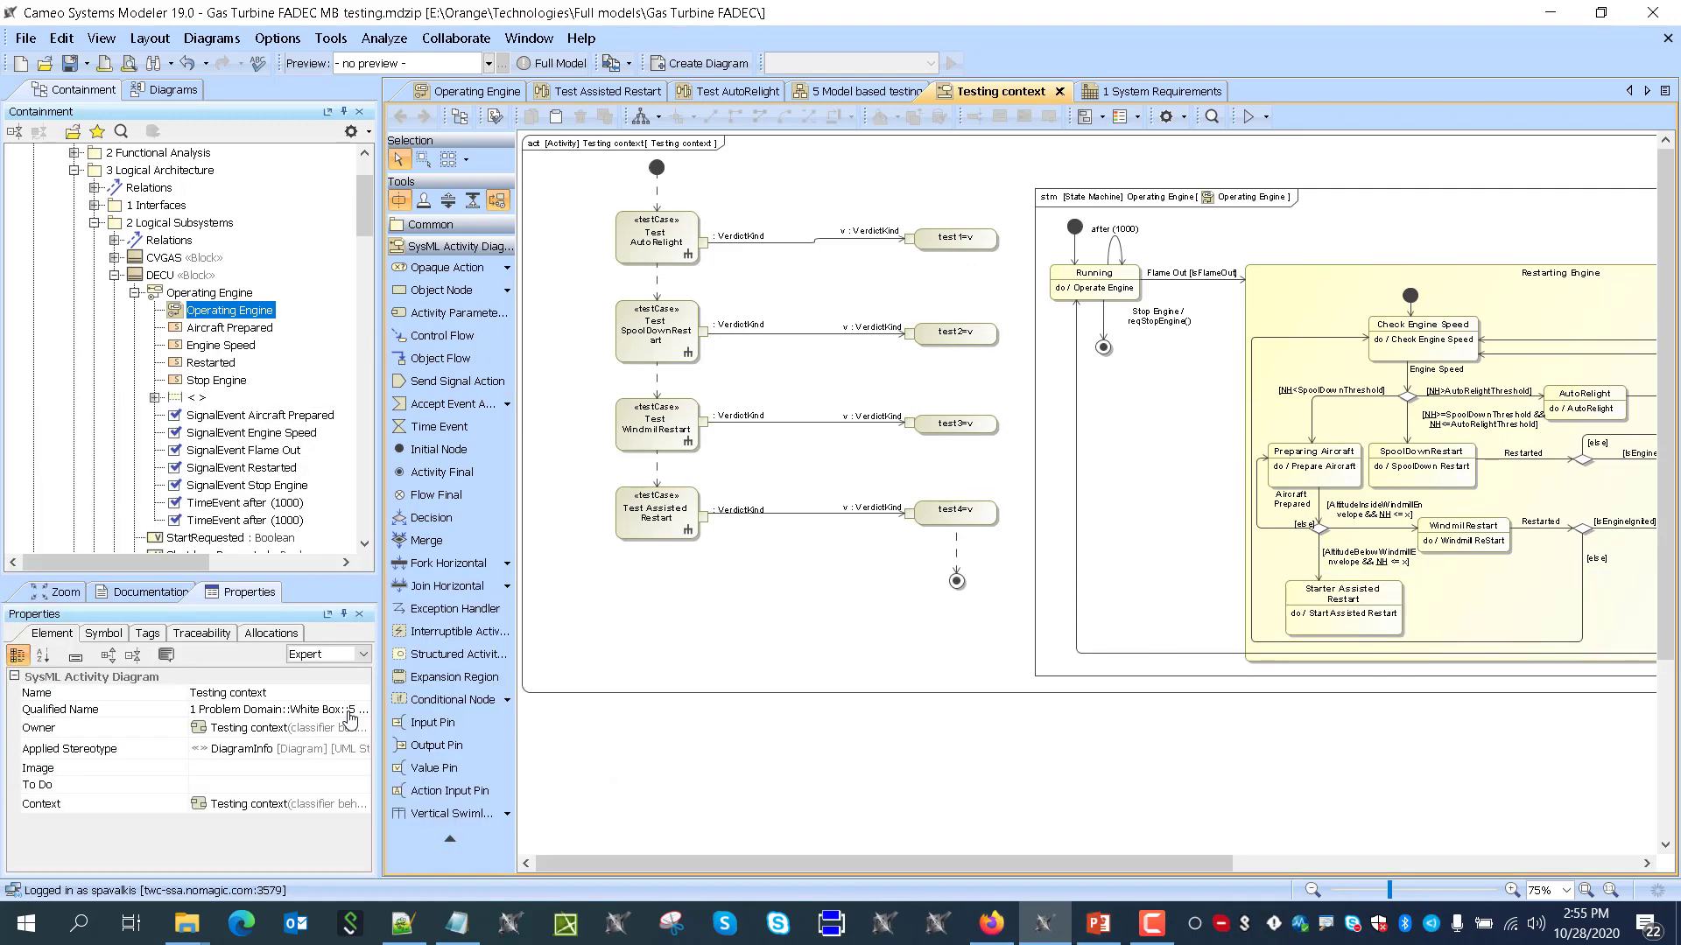
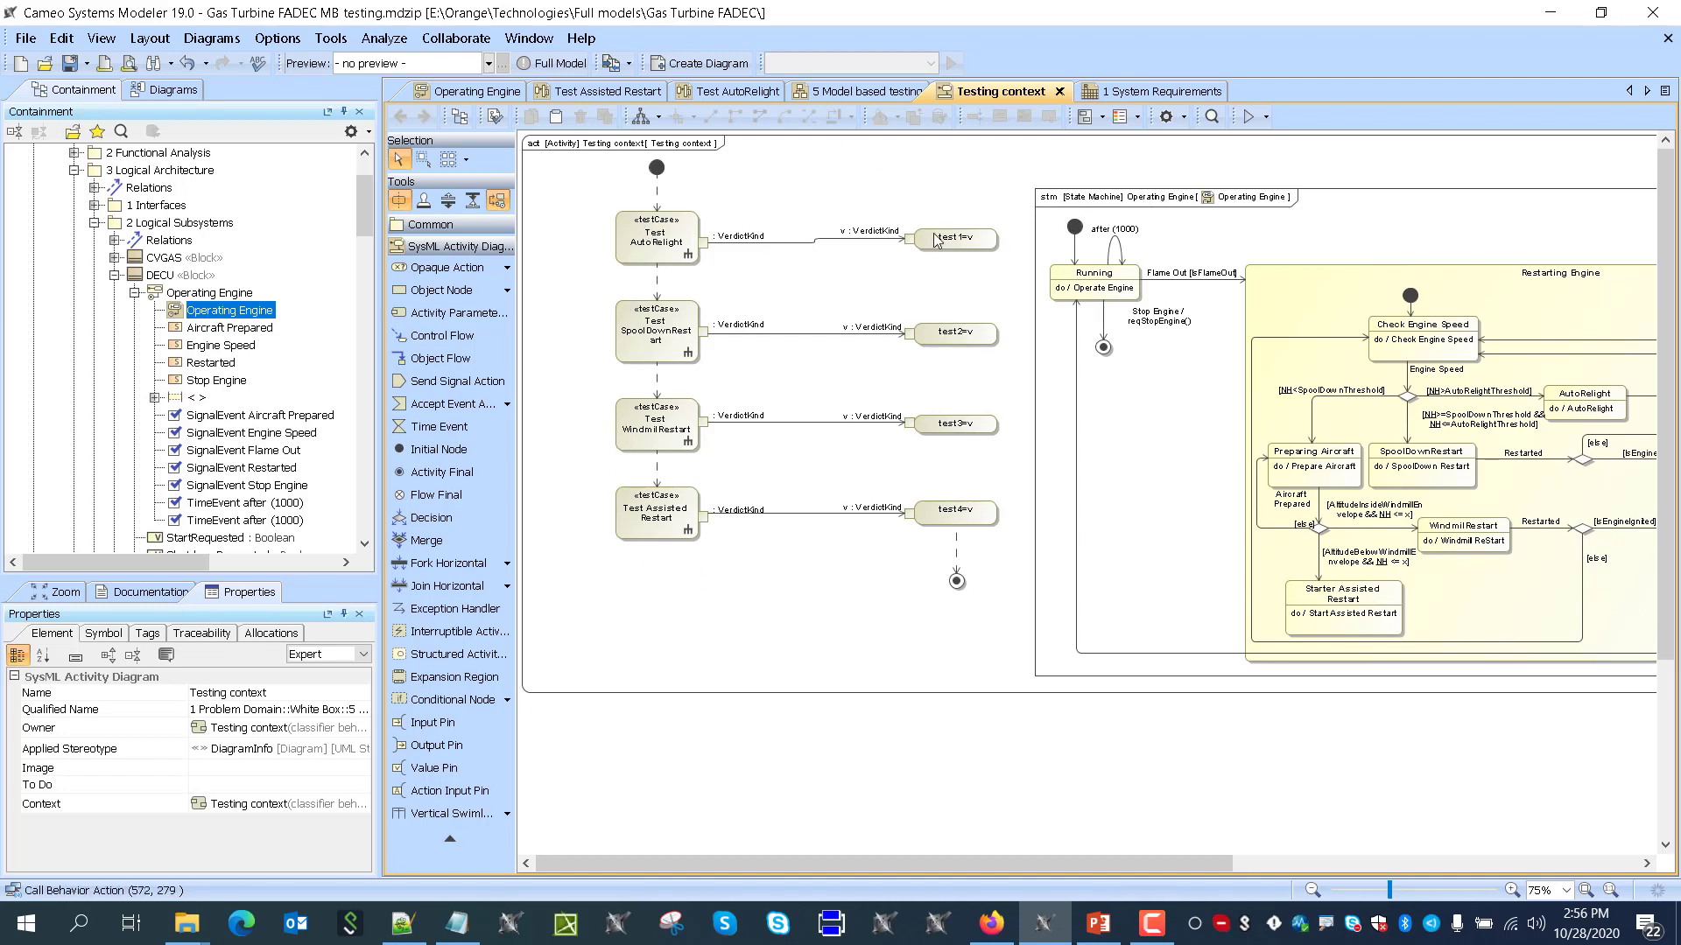
Collapse the DECU block and the Testing context block in the containment tree
left_click(113, 275)
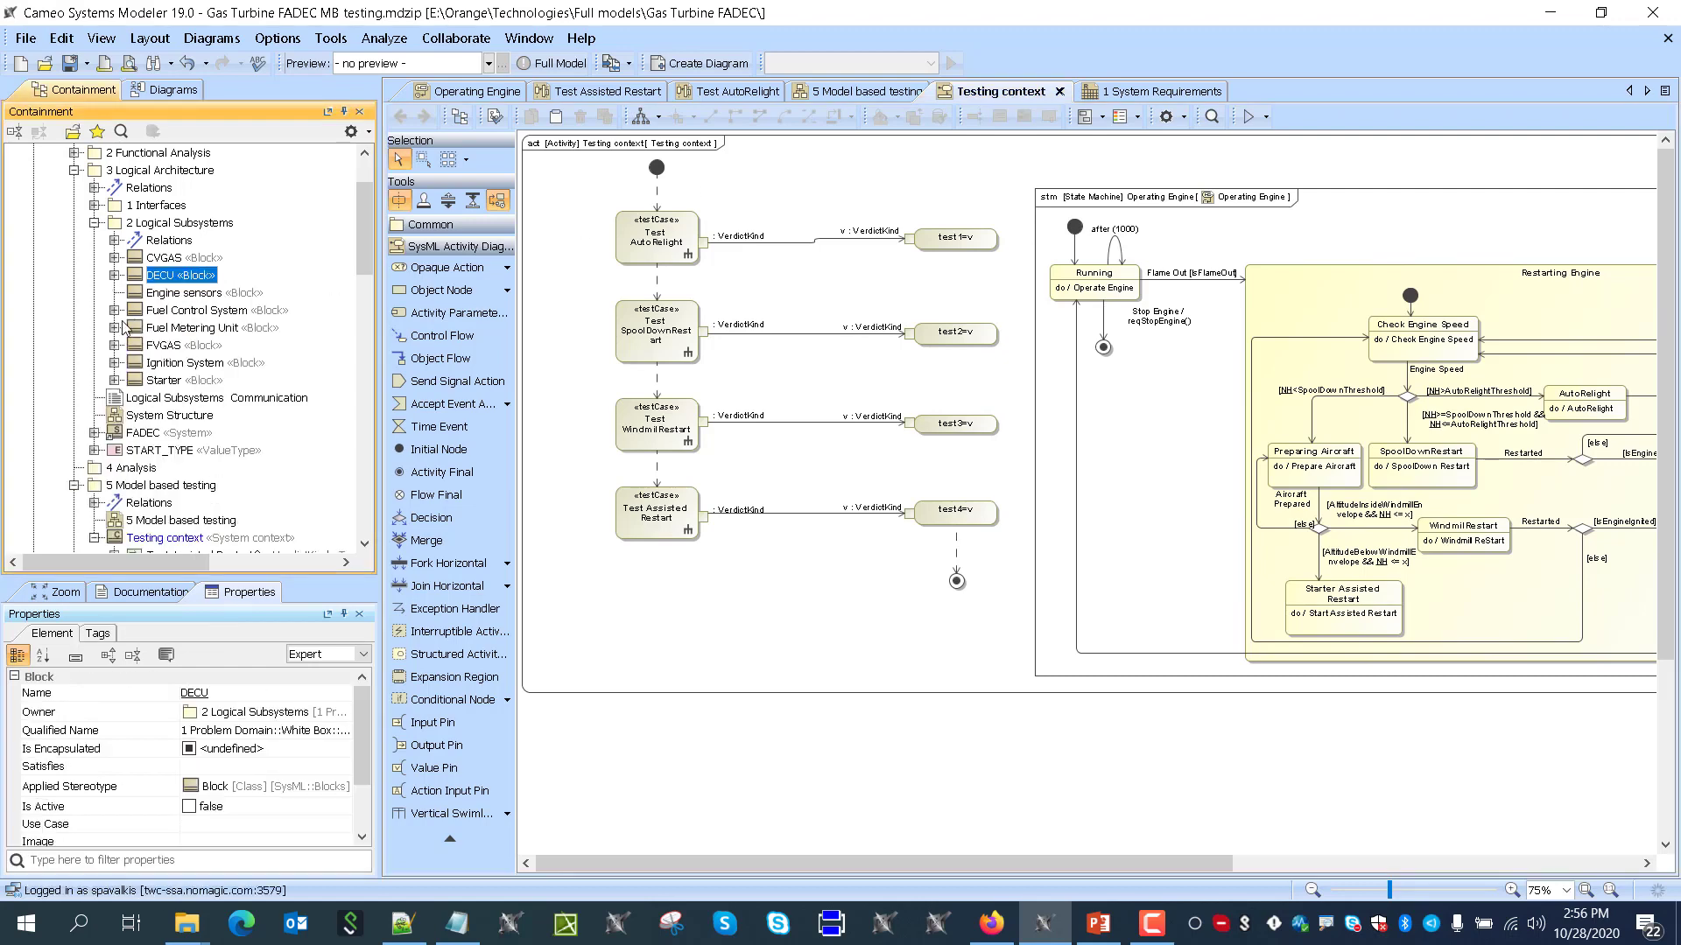
scroll(125, 328, "down", 3)
left_click(93, 381)
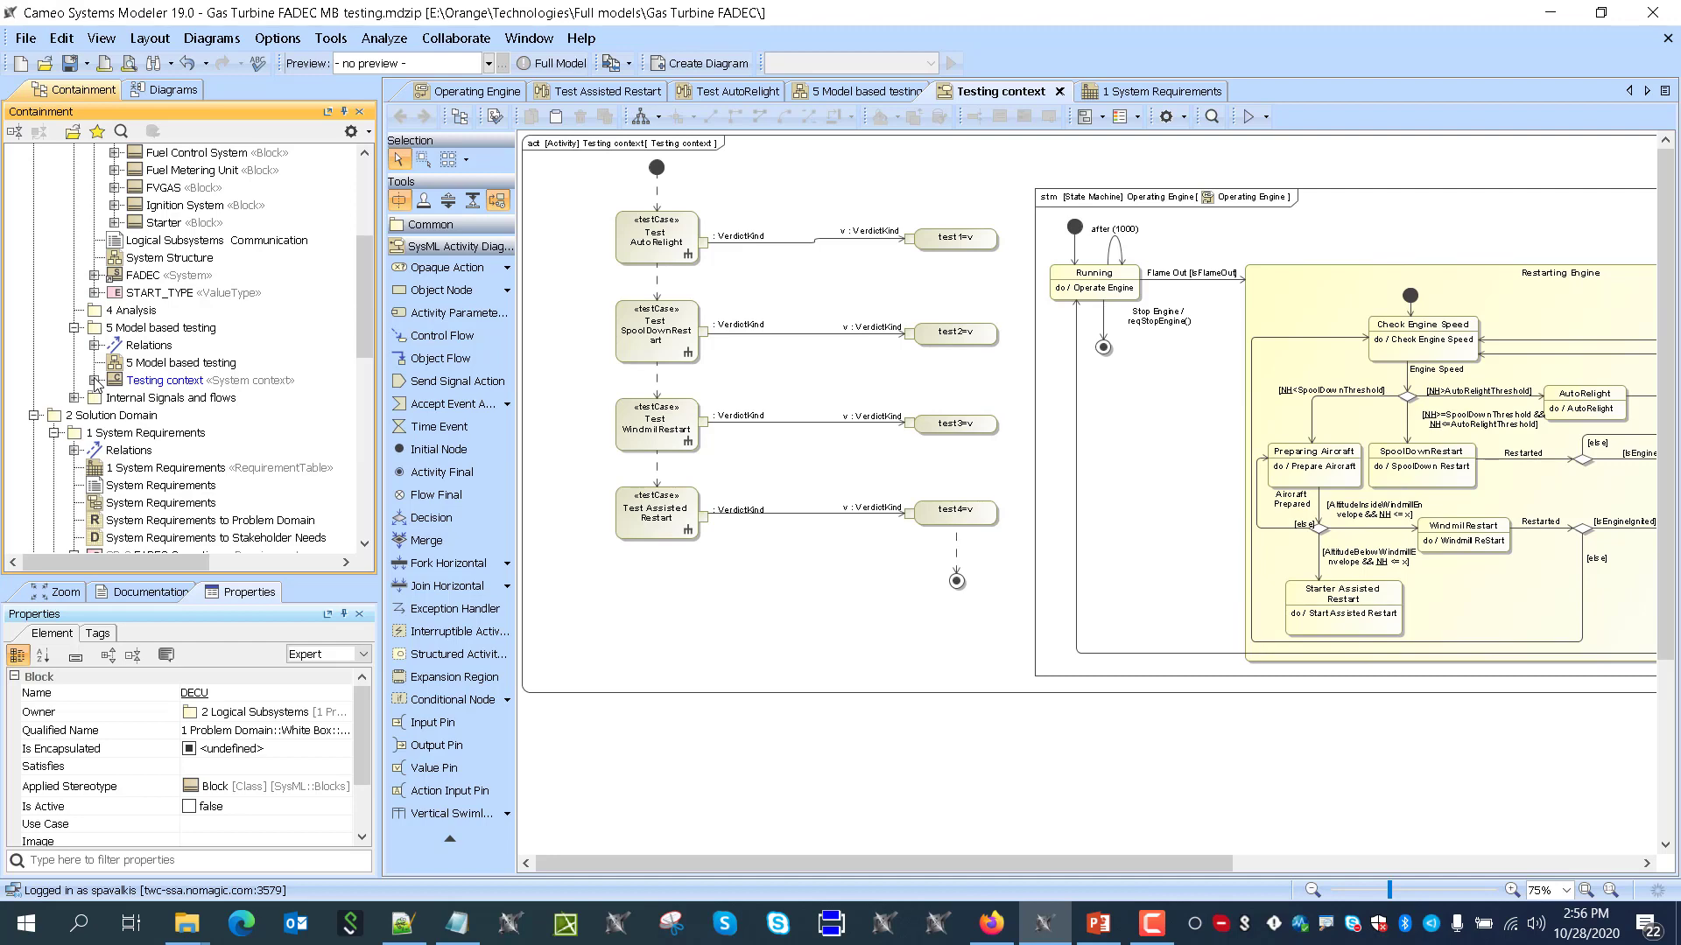
left_click(156, 337)
right_click(155, 332)
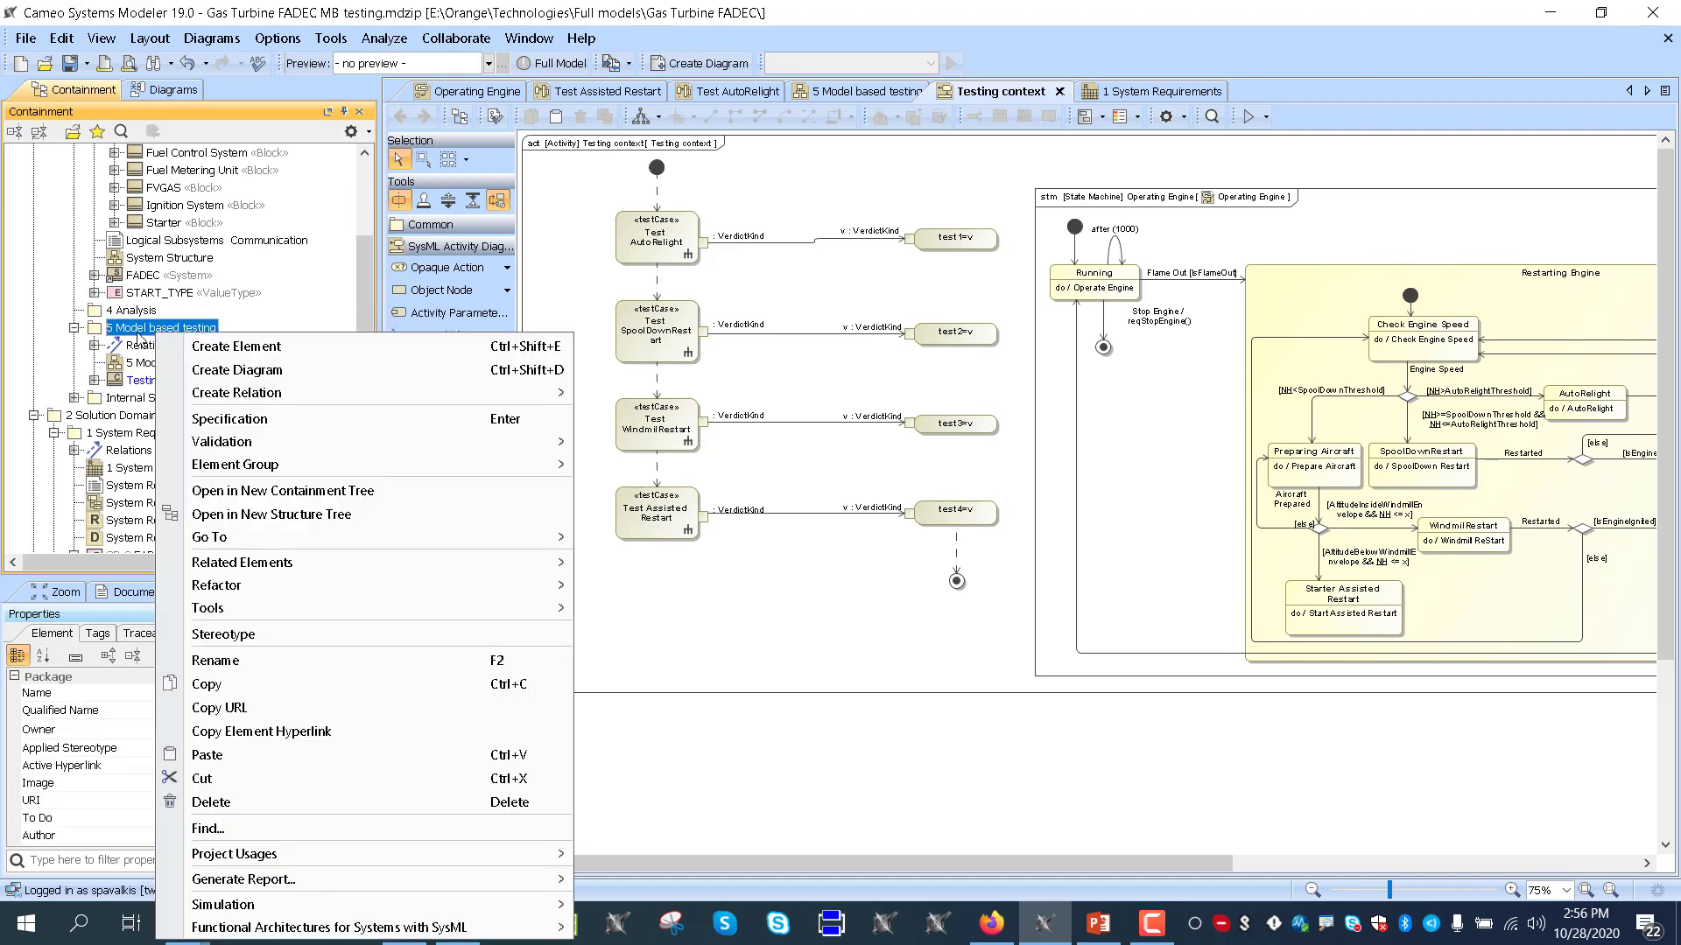
key("Escape")
left_click(136, 331)
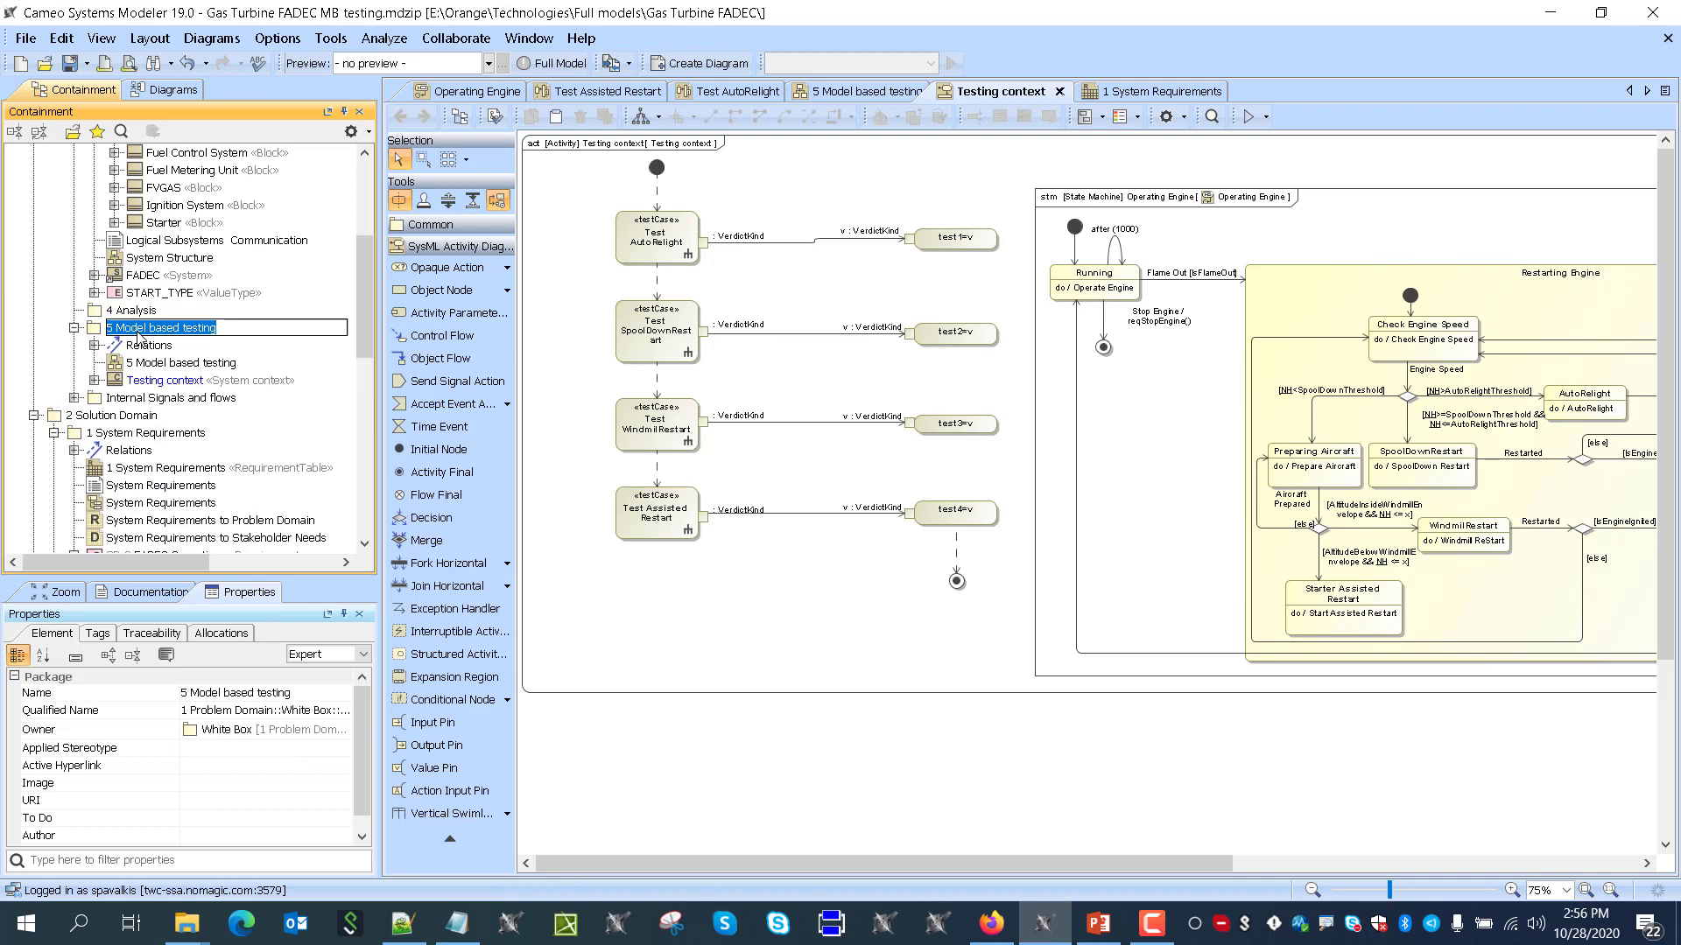
left_click(142, 308)
Create a package named system configurations inside the 5 Model based testing package
left_click(135, 327)
right_click(155, 338)
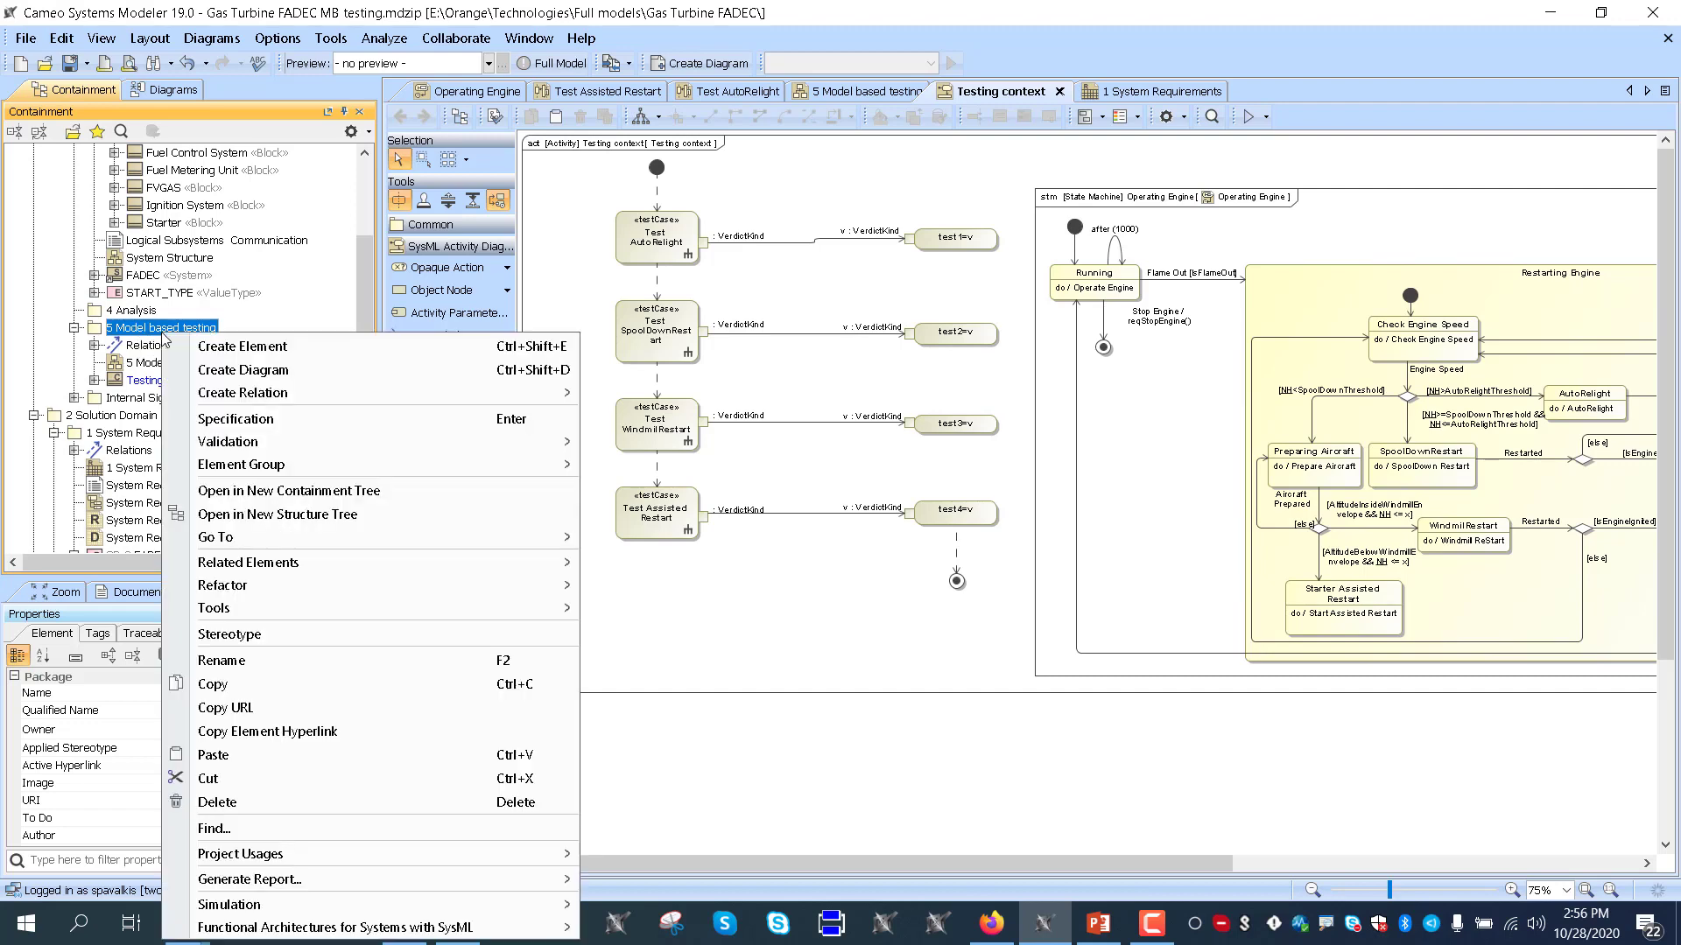
left_click(235, 349)
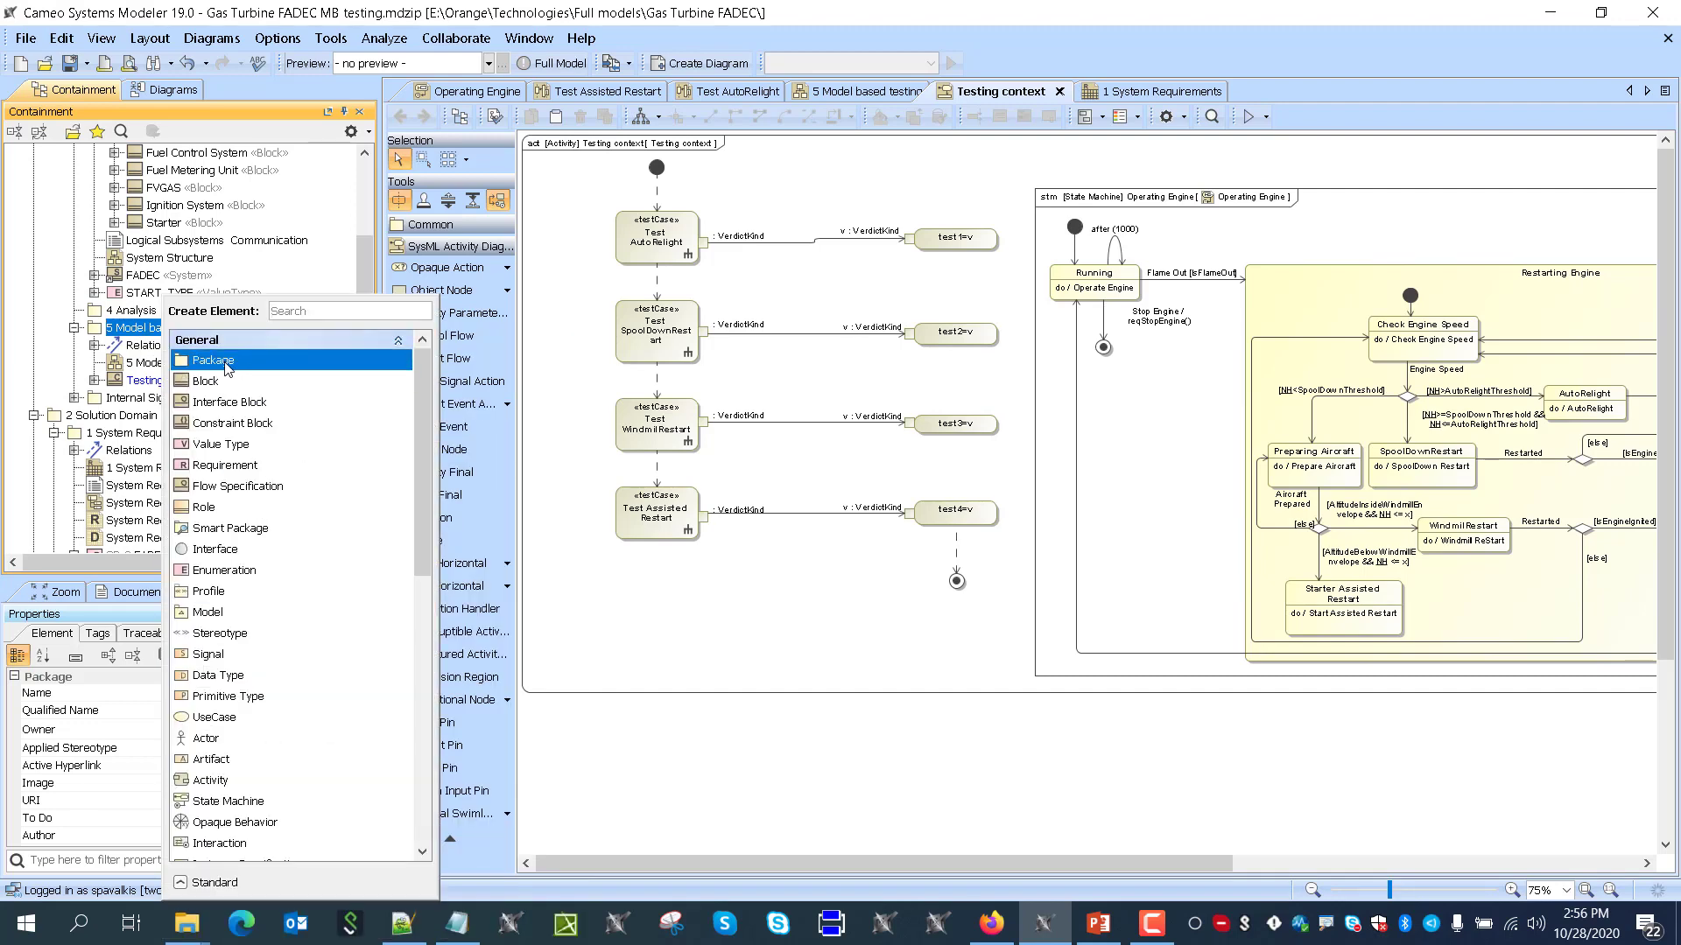
left_click(223, 361)
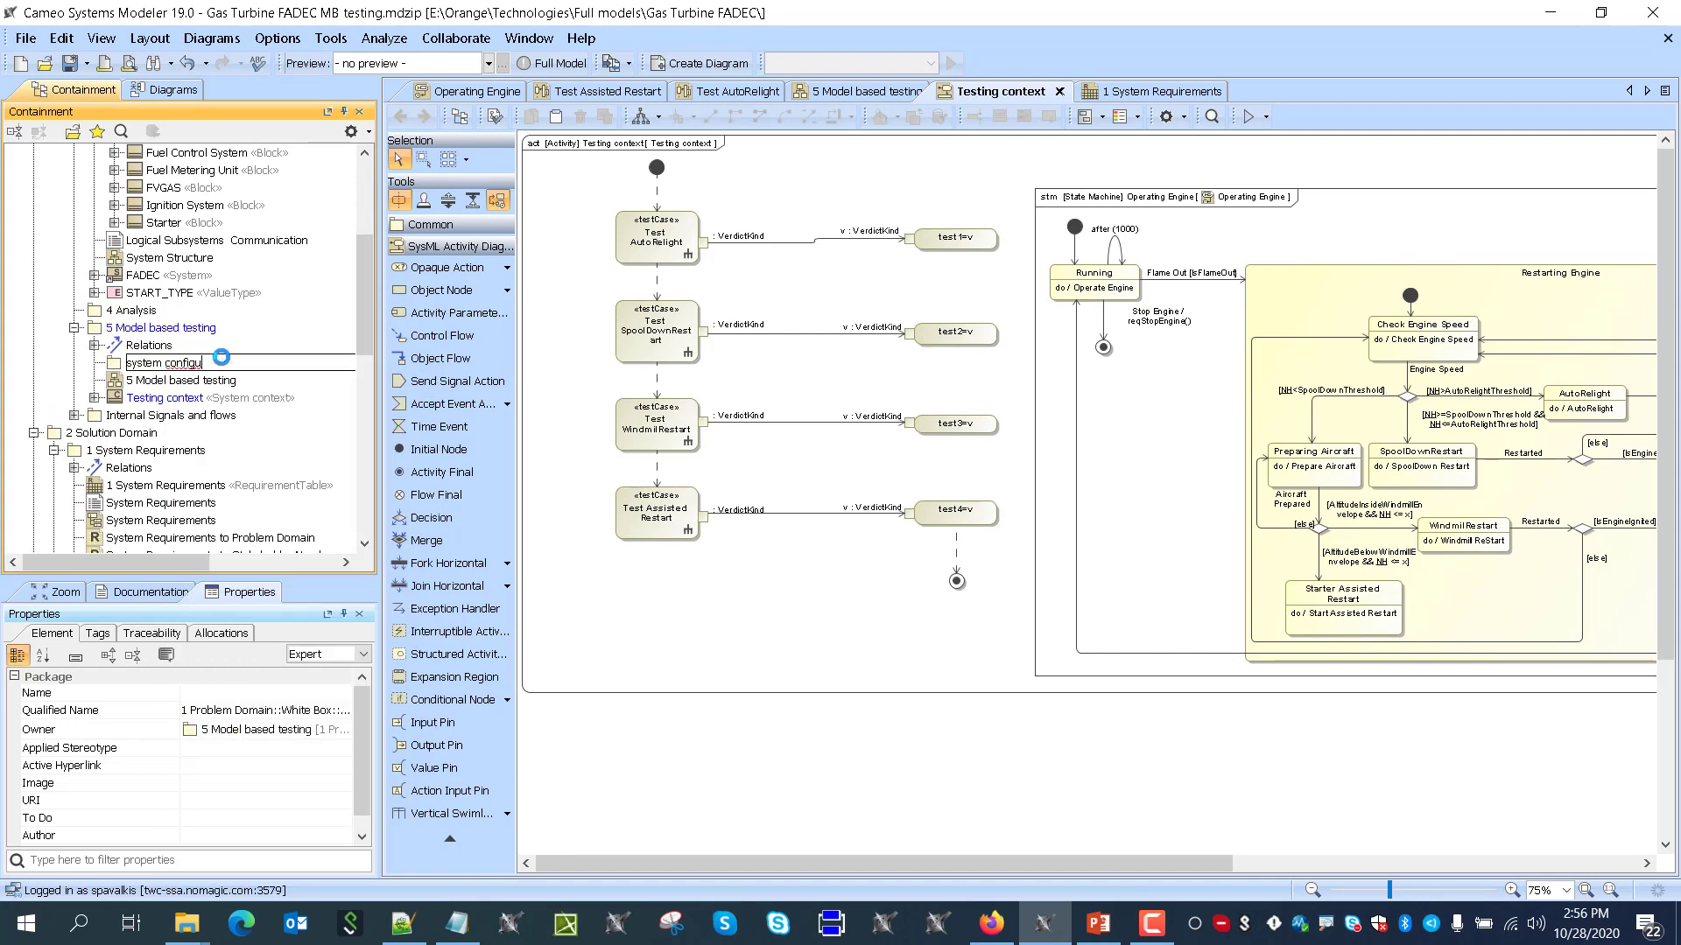
key("Return")
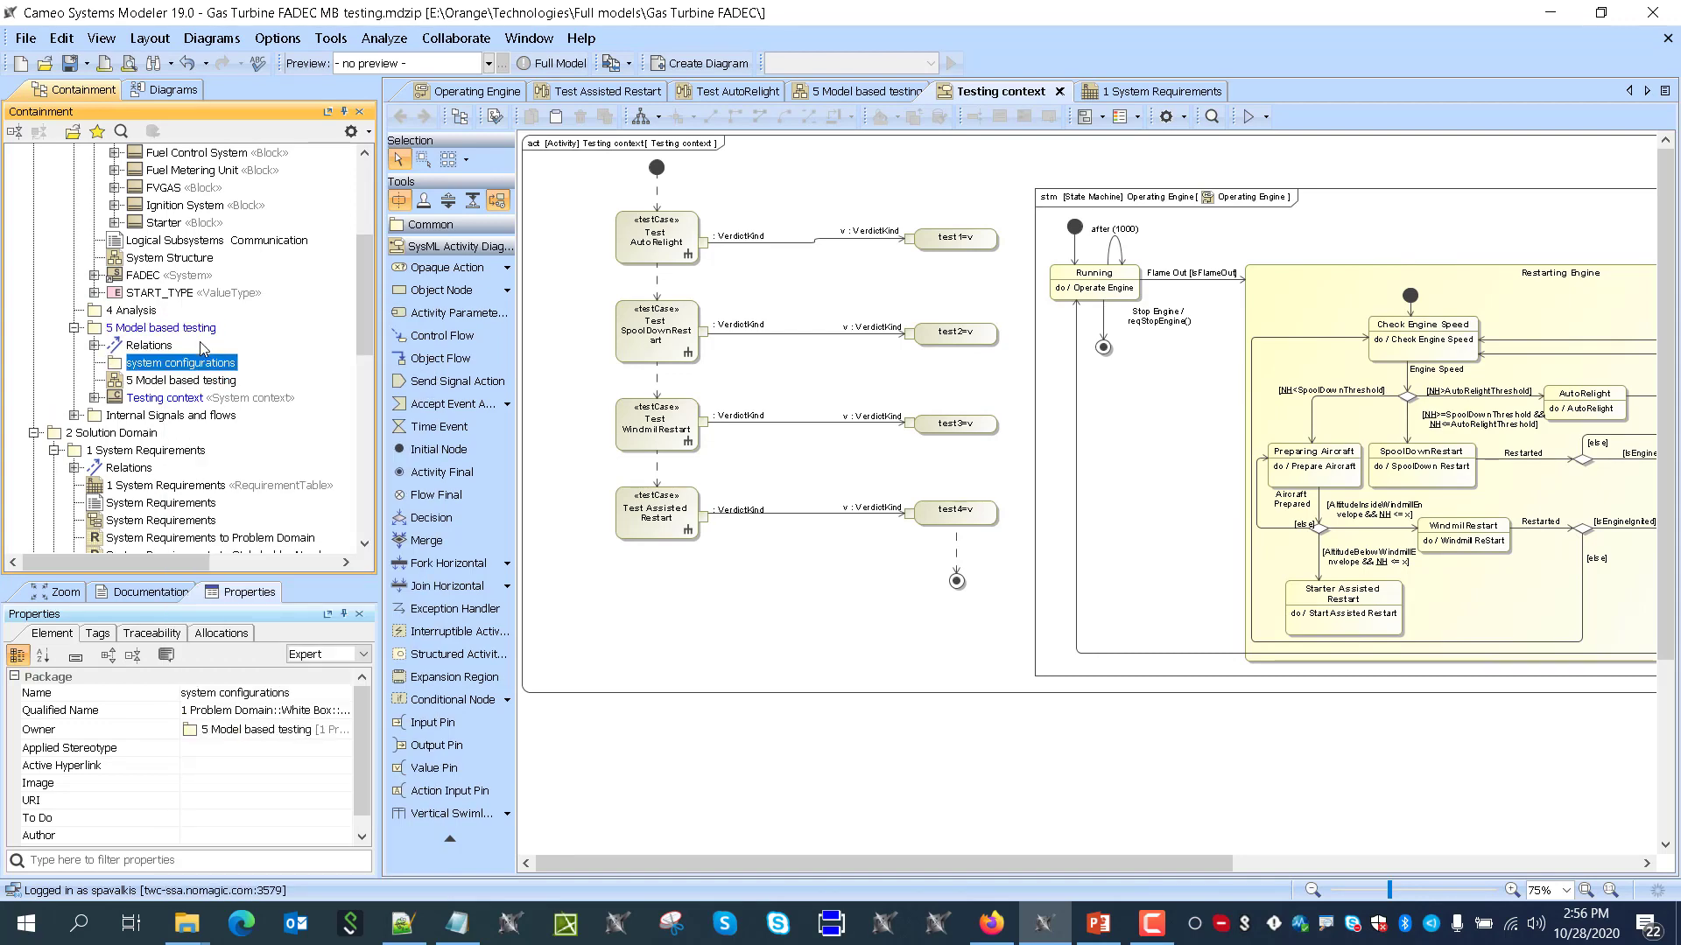
Create an Instance Table in the system configurations package and set the DECU block as its classifier
left_click(710, 64)
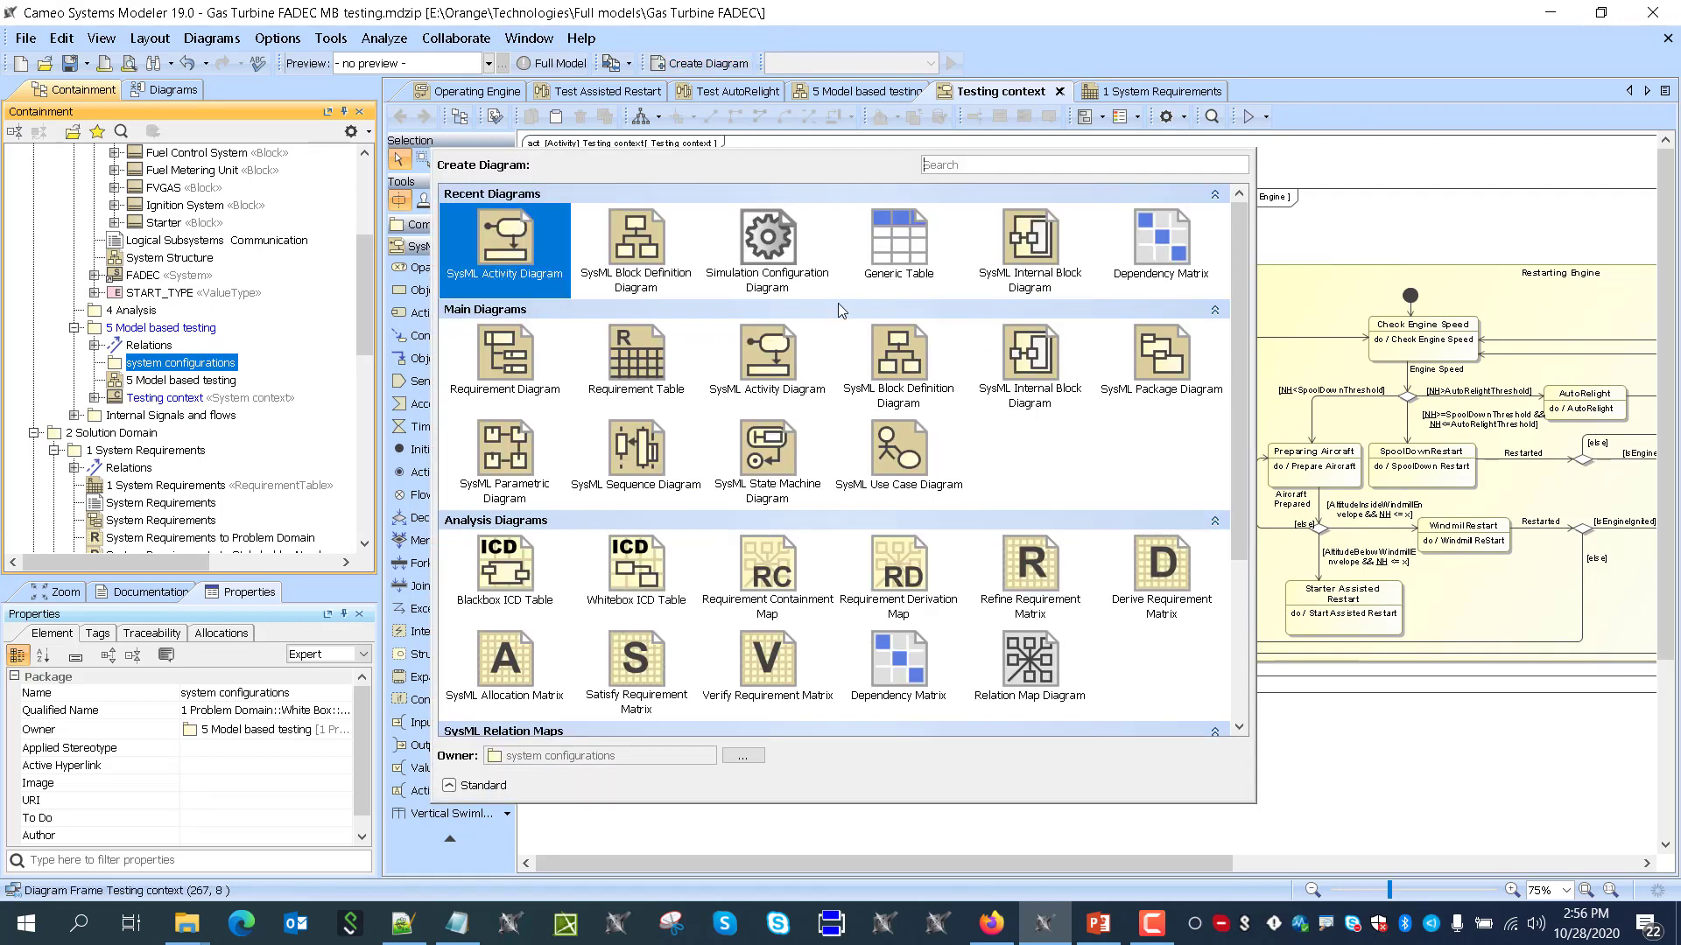
type("instance")
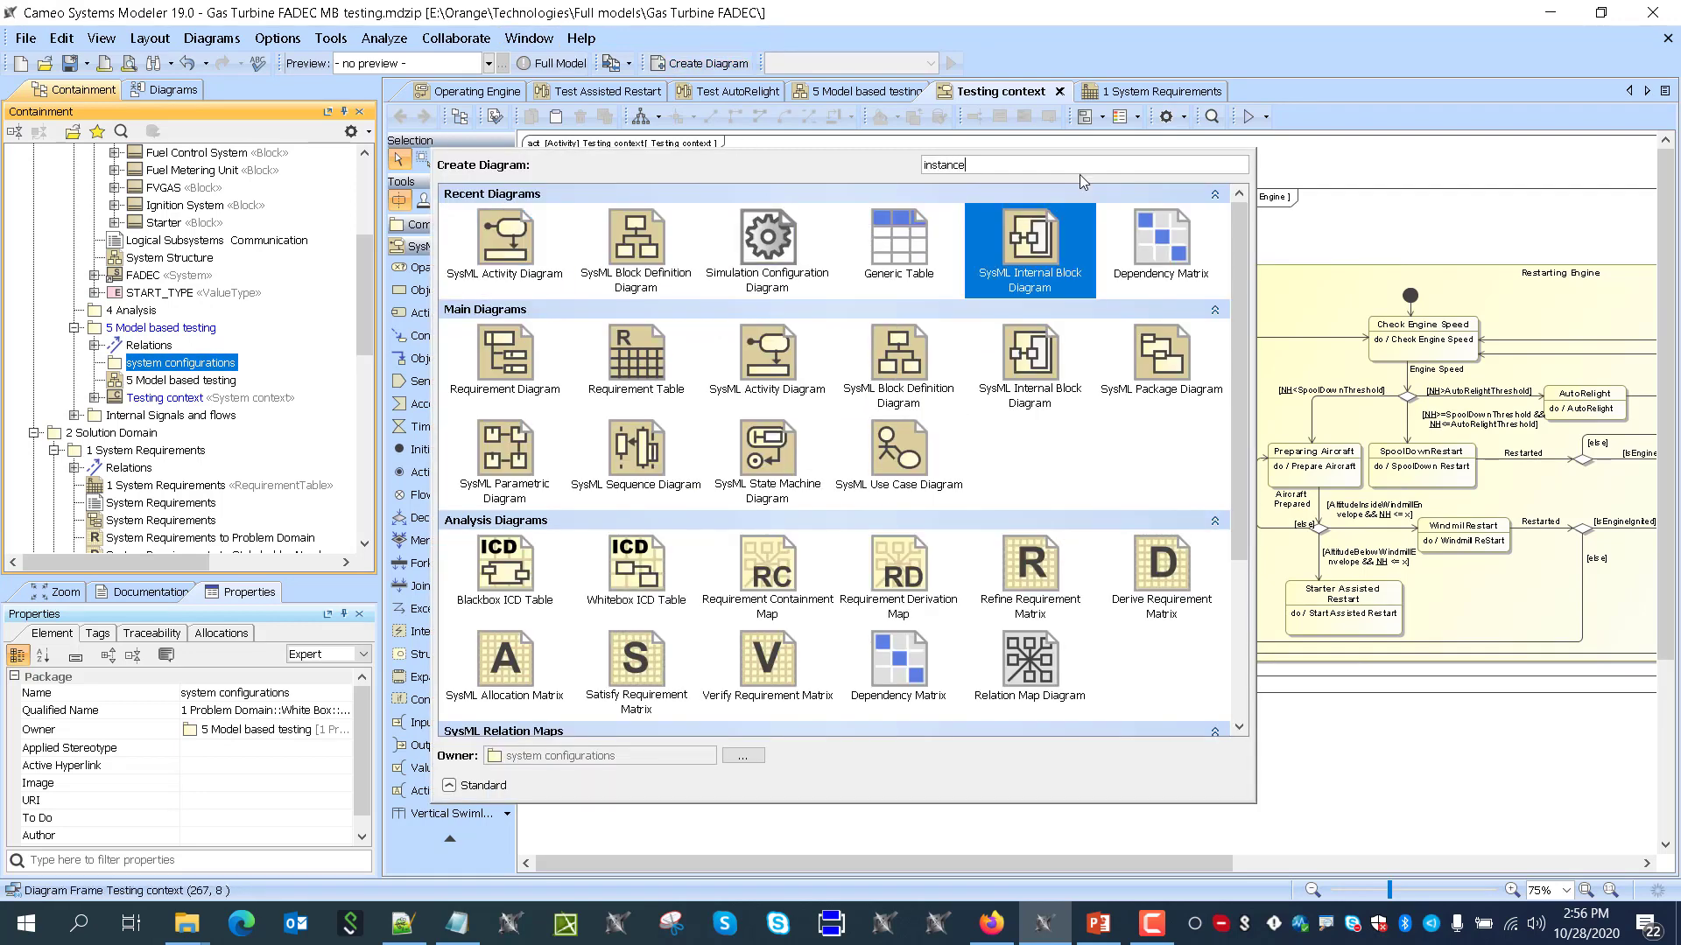
left_click(483, 348)
key("Return")
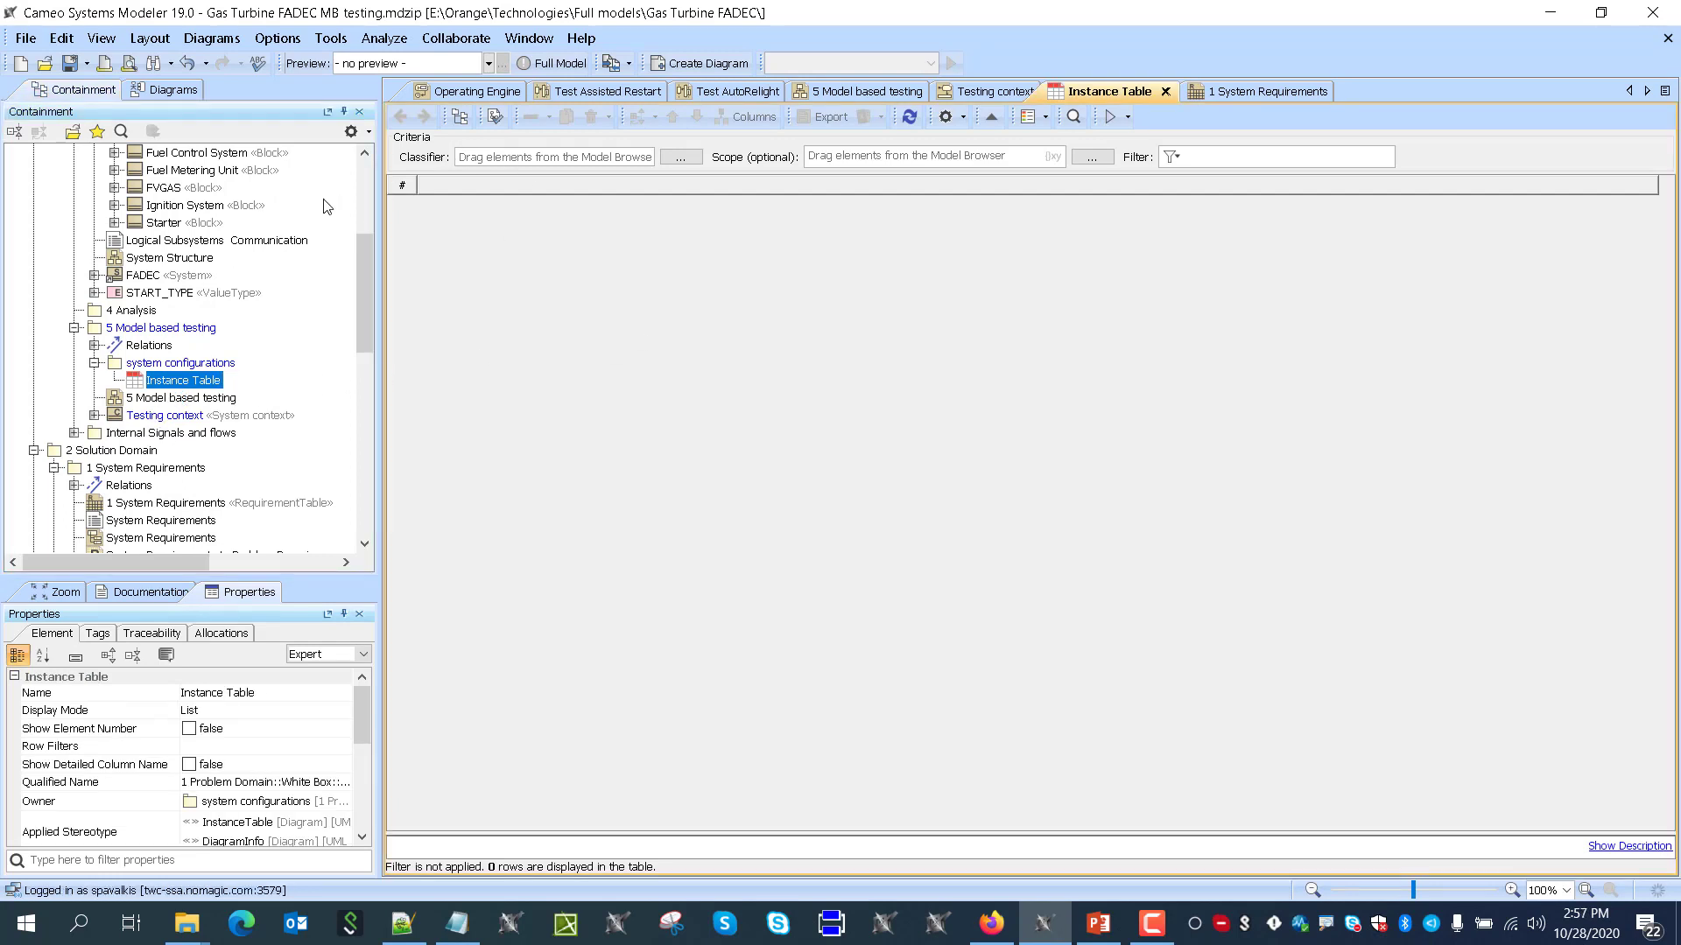
scroll(326, 206, "up", 1)
left_click_drag(156, 170, 525, 157)
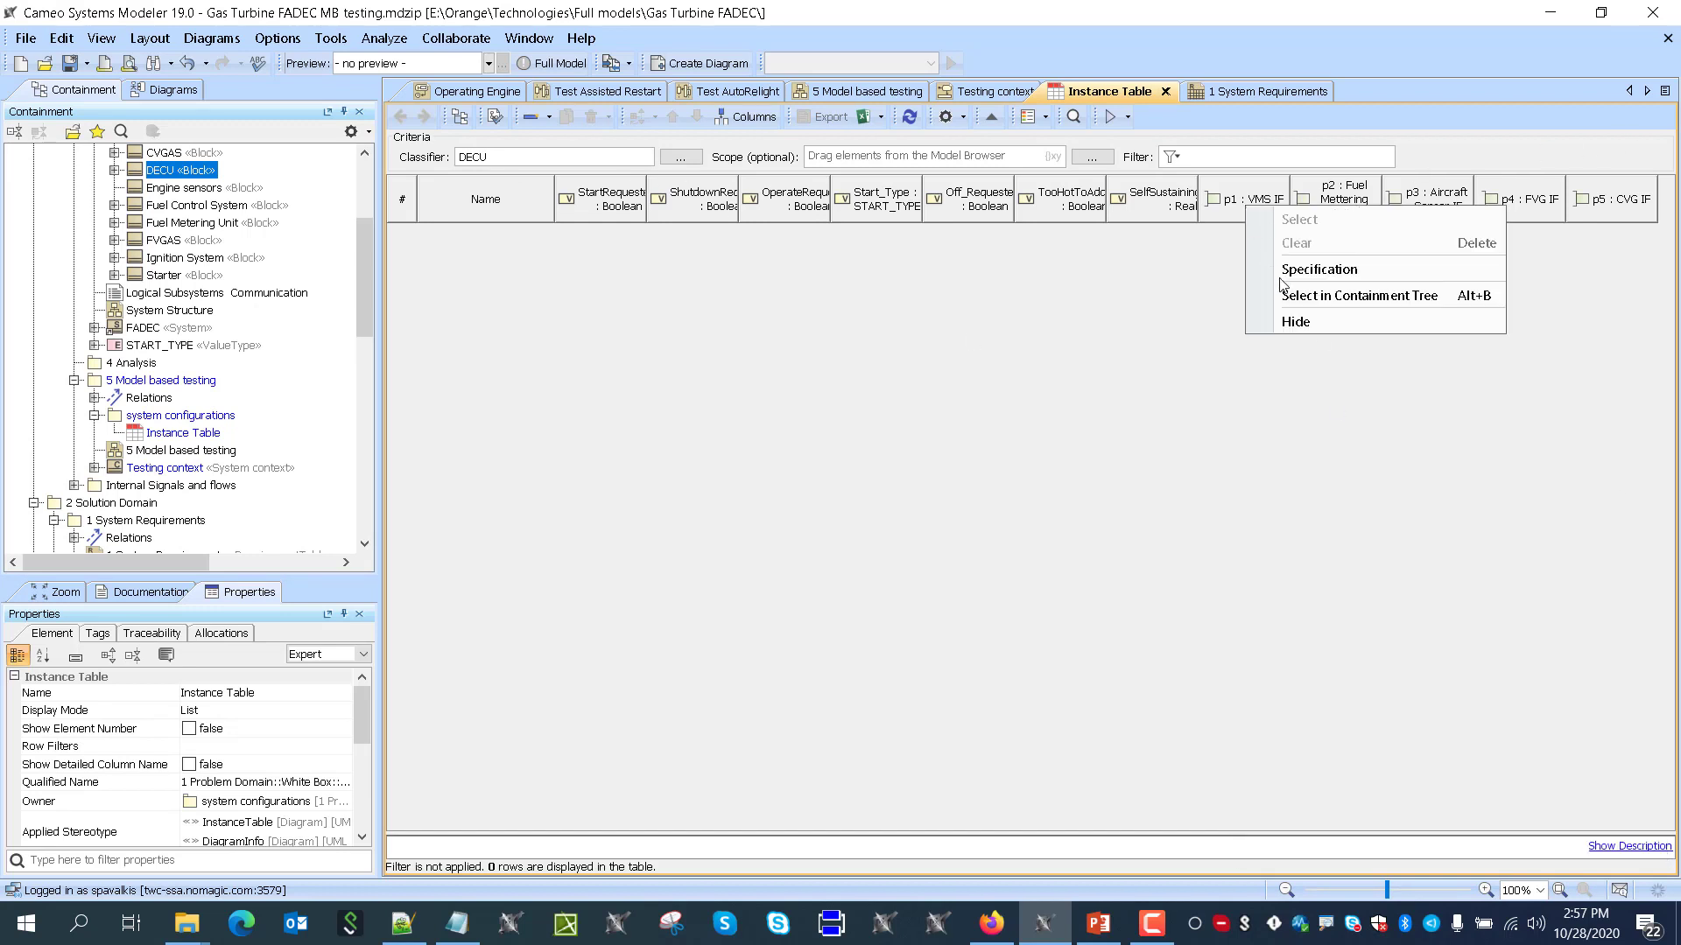
Hide the p1 to p5 port columns and set the table's scope to the system configurations package
left_click(1296, 322)
right_click(1294, 217)
left_click(1317, 332)
right_click(1363, 208)
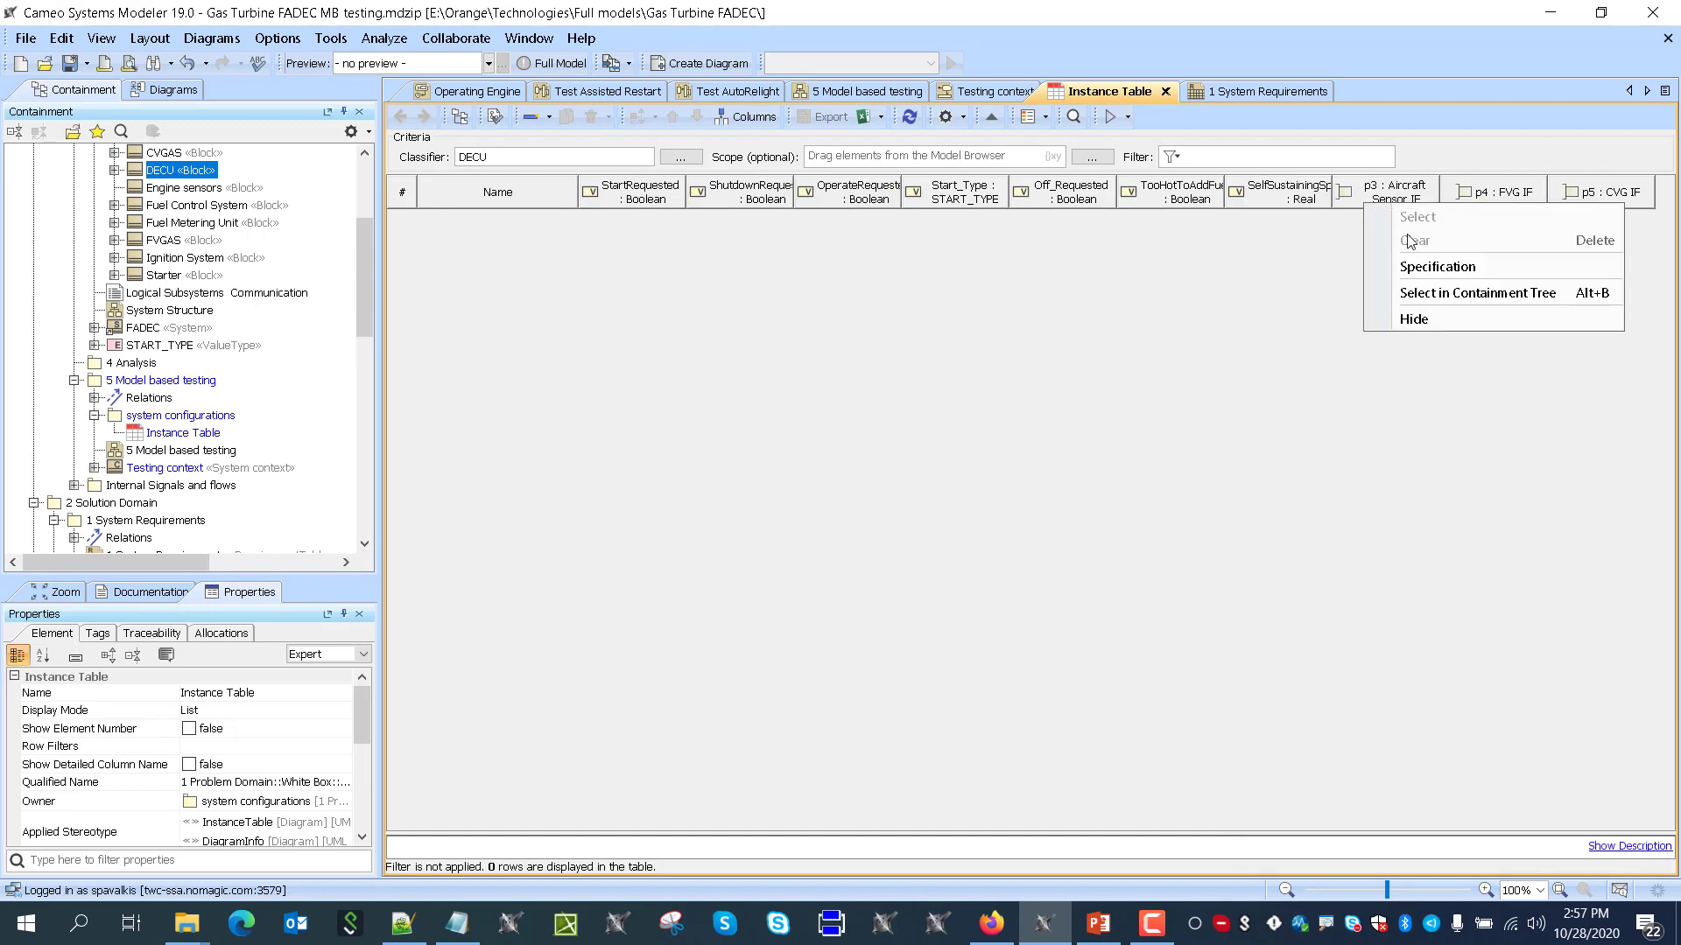
left_click(1426, 314)
right_click(1420, 188)
left_click(1508, 308)
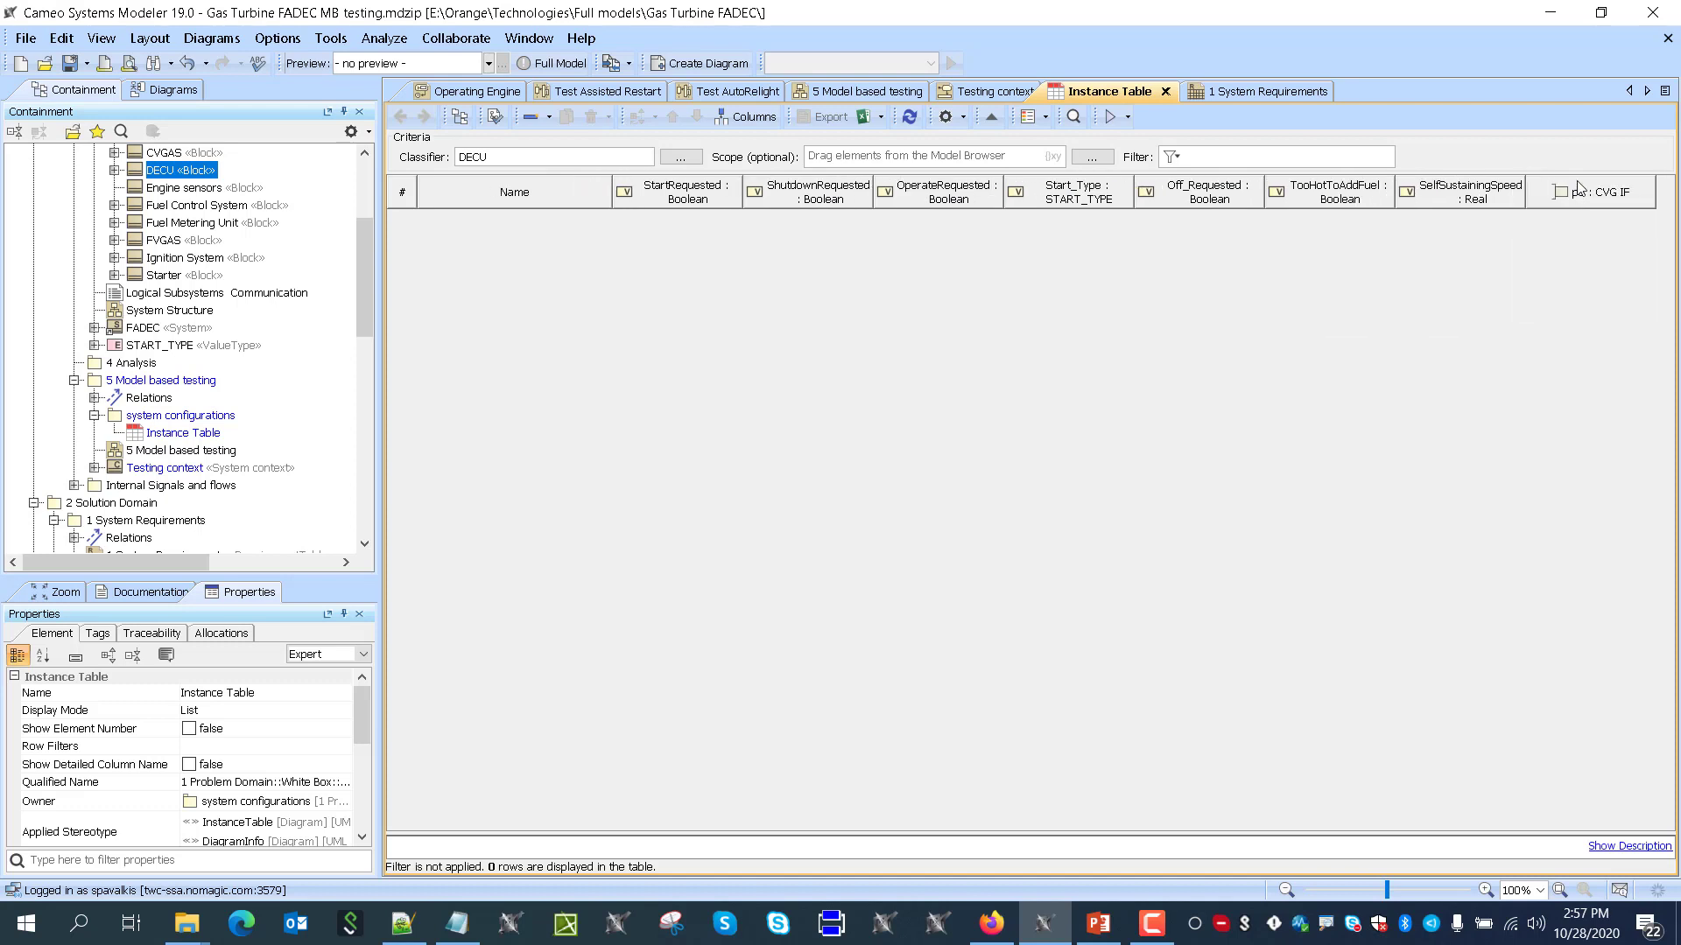
right_click(1580, 189)
left_click(1562, 298)
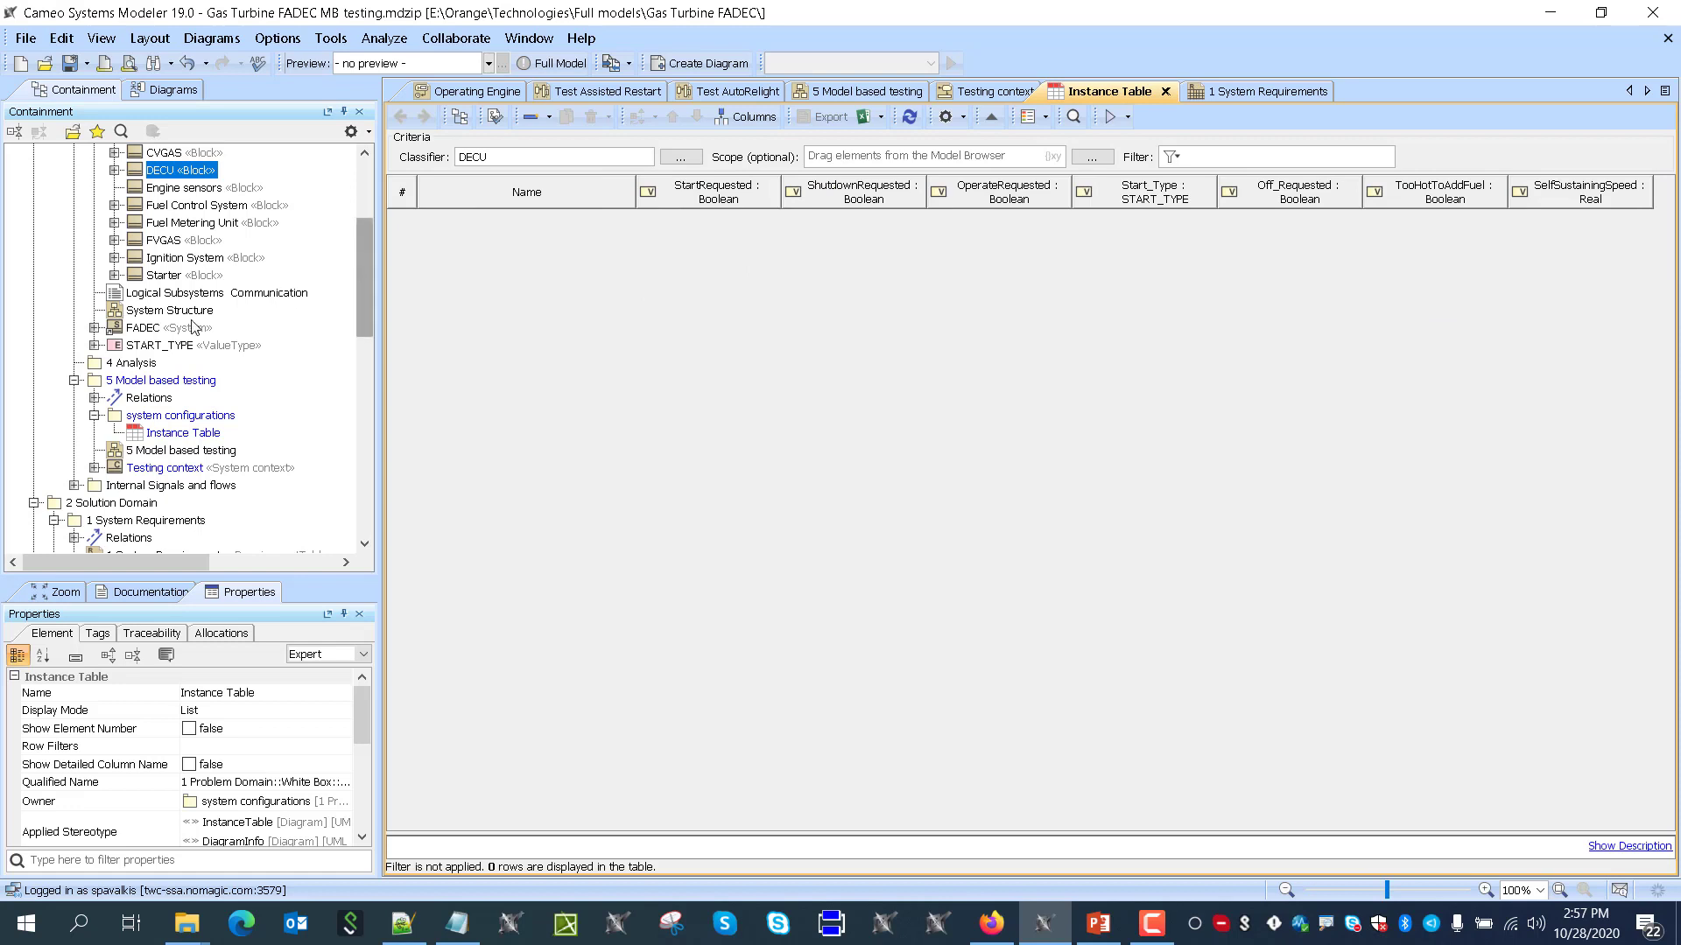
left_click(147, 417)
left_click_drag(146, 418, 874, 159)
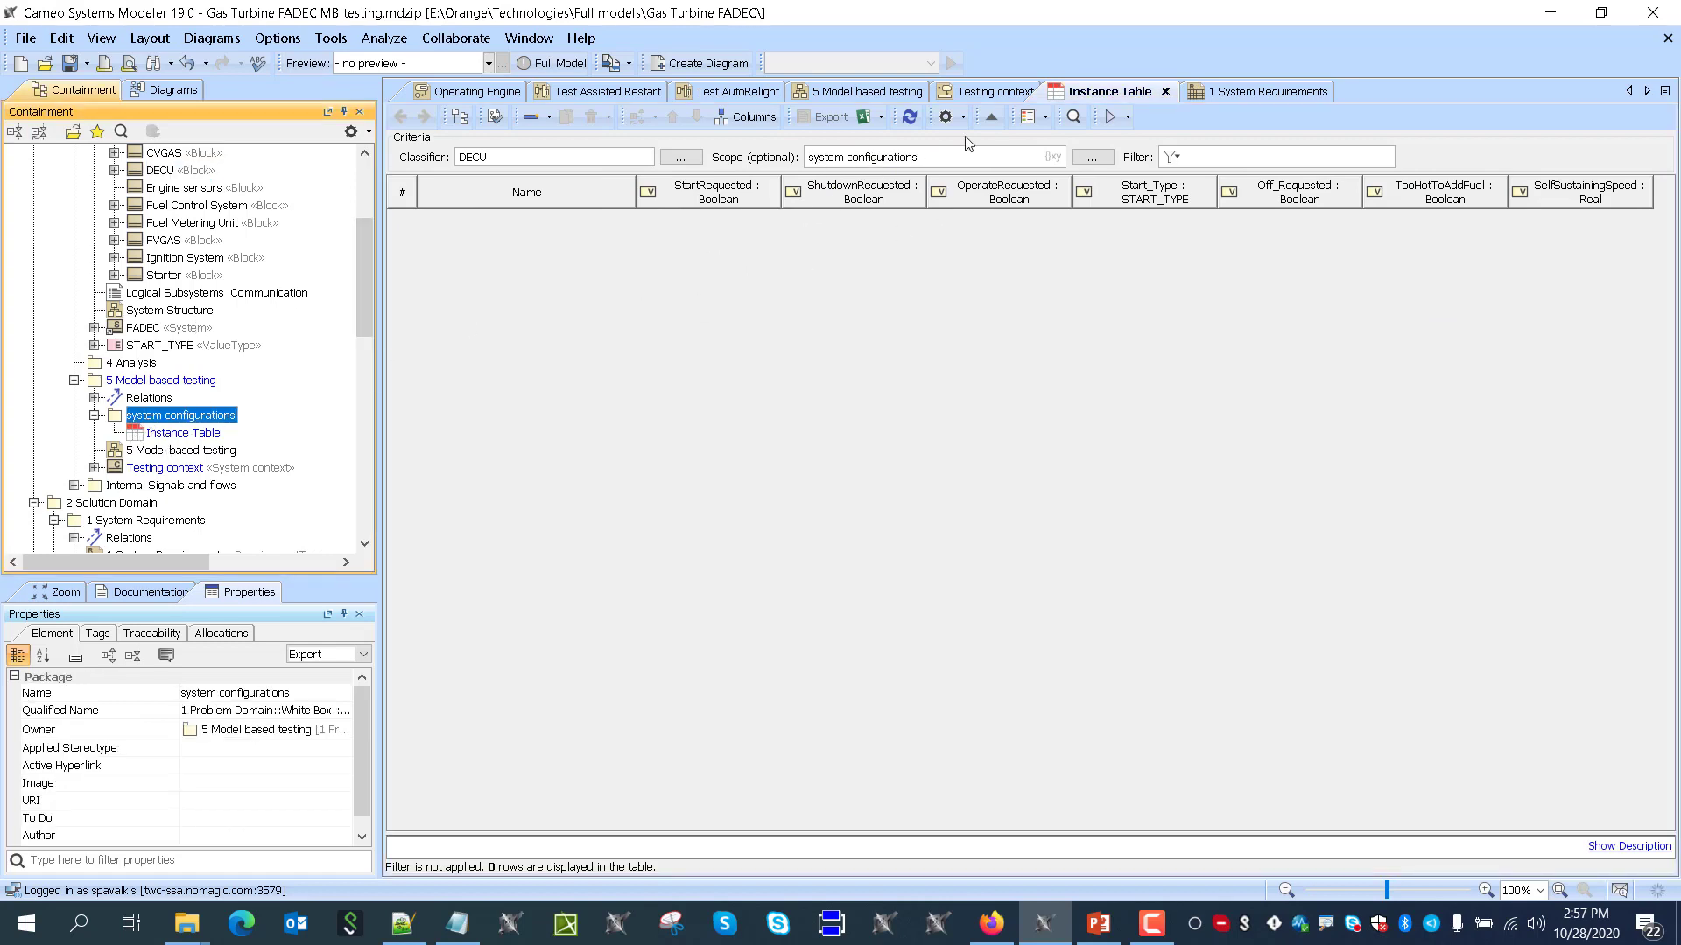
Show the NH column and hide all property columns from StartRequested through SelfSustainingSpeed in the instance table
left_click(745, 116)
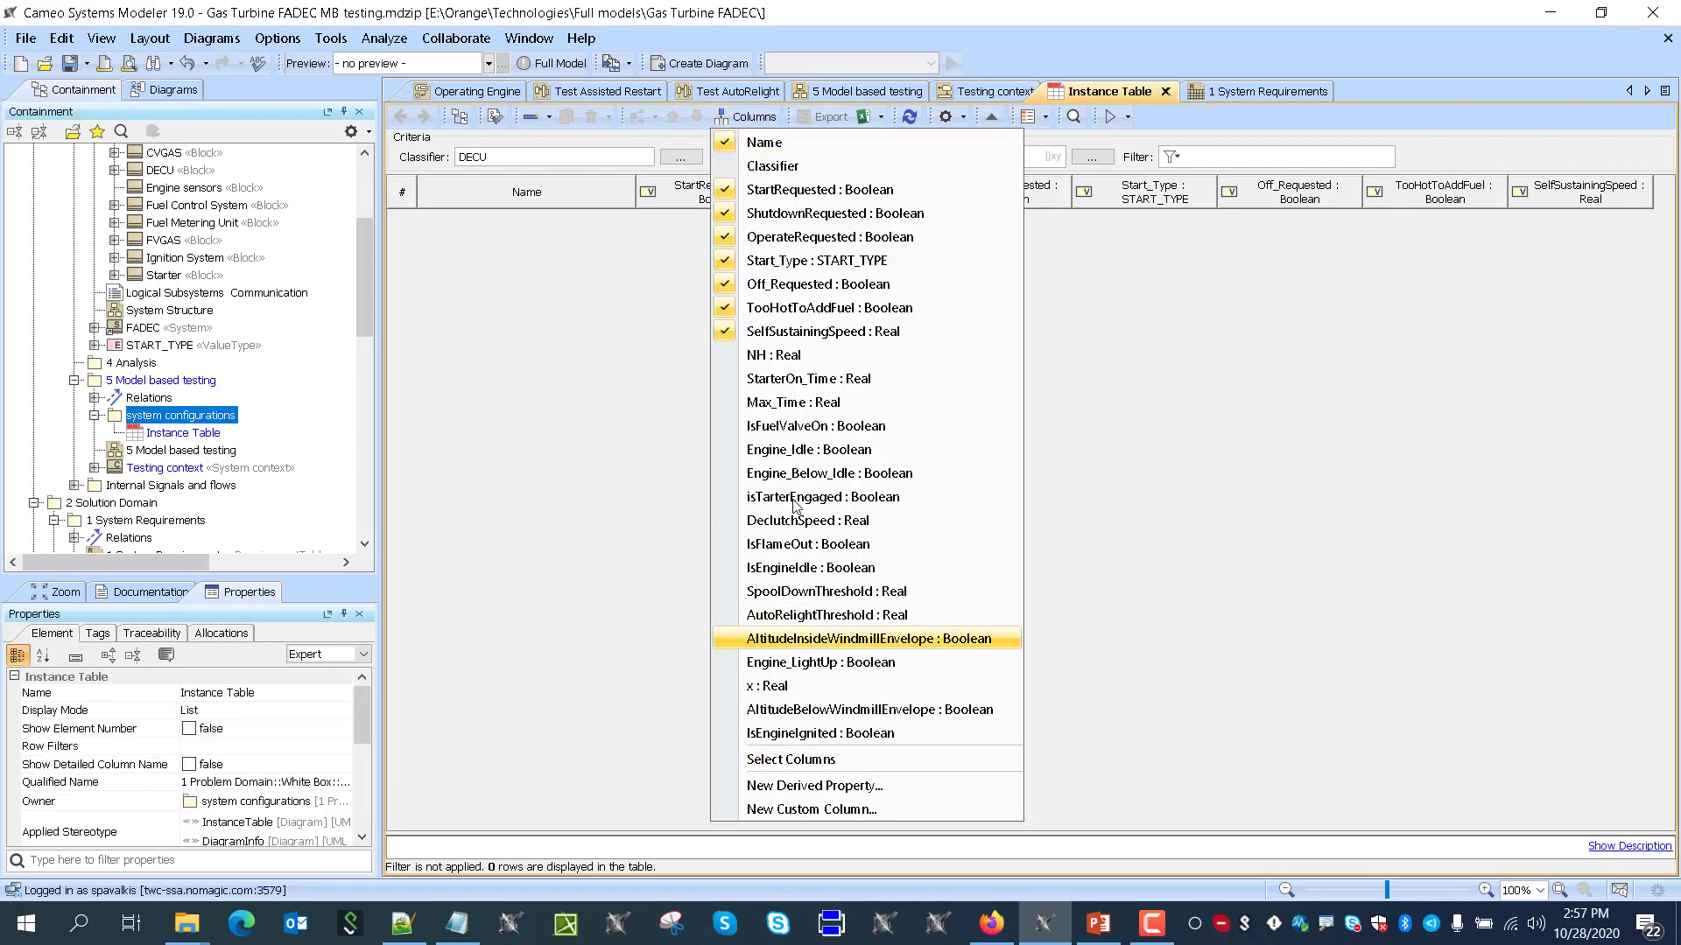
left_click(785, 355)
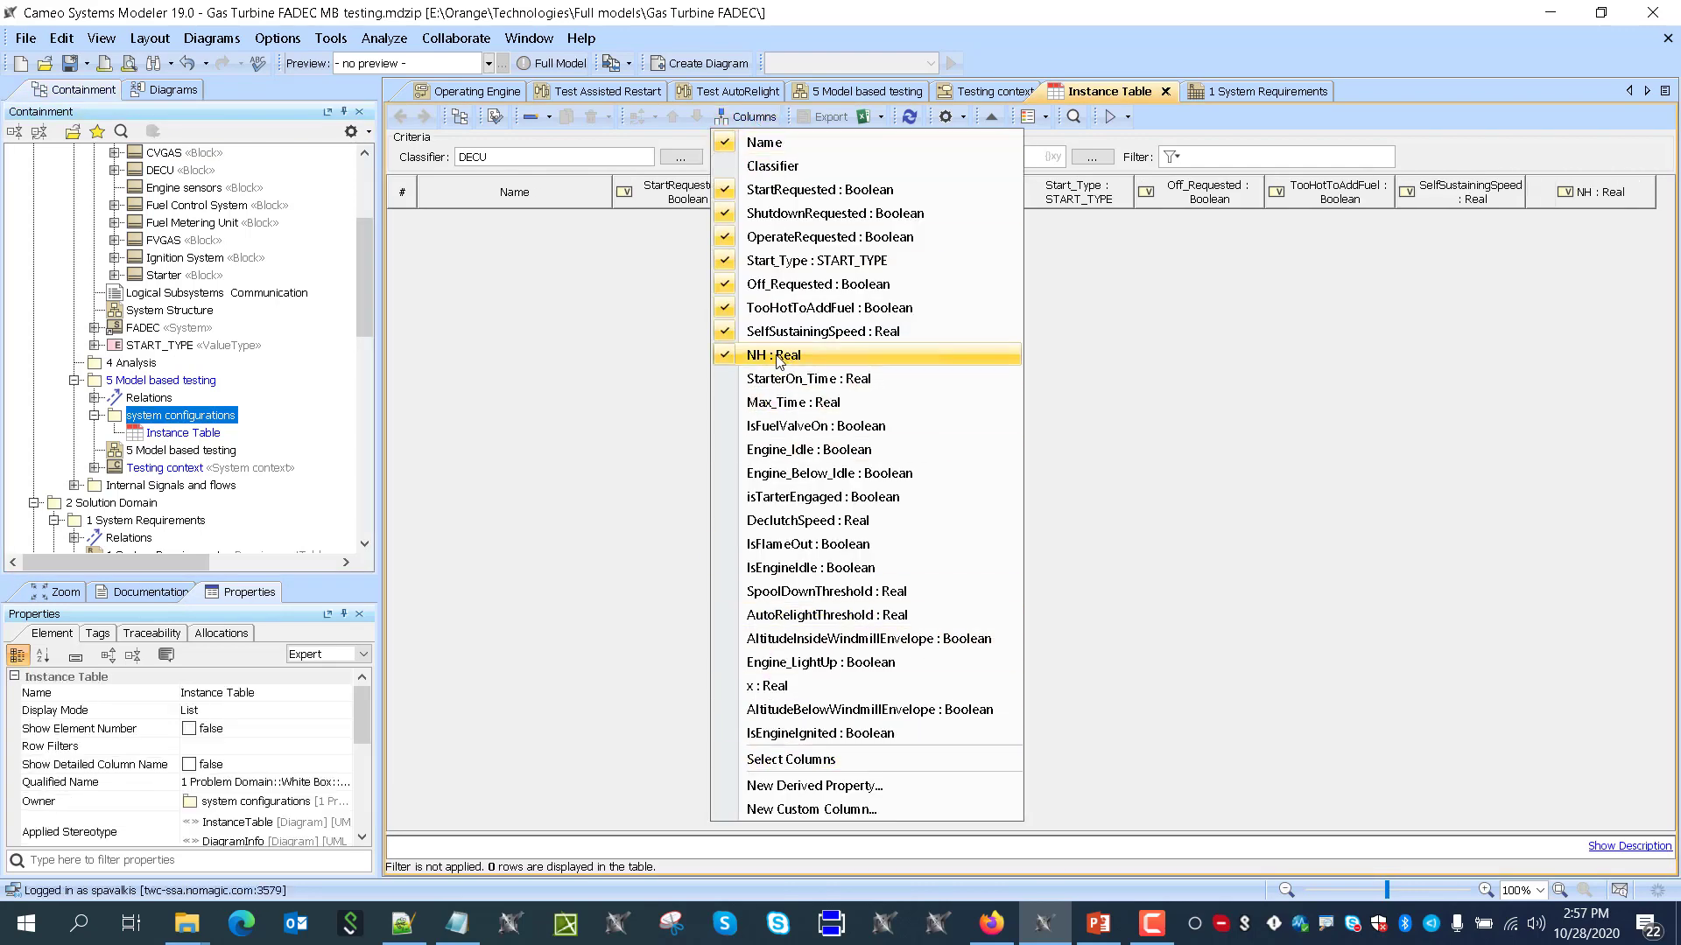
left_click(768, 333)
left_click(762, 308)
left_click(758, 287)
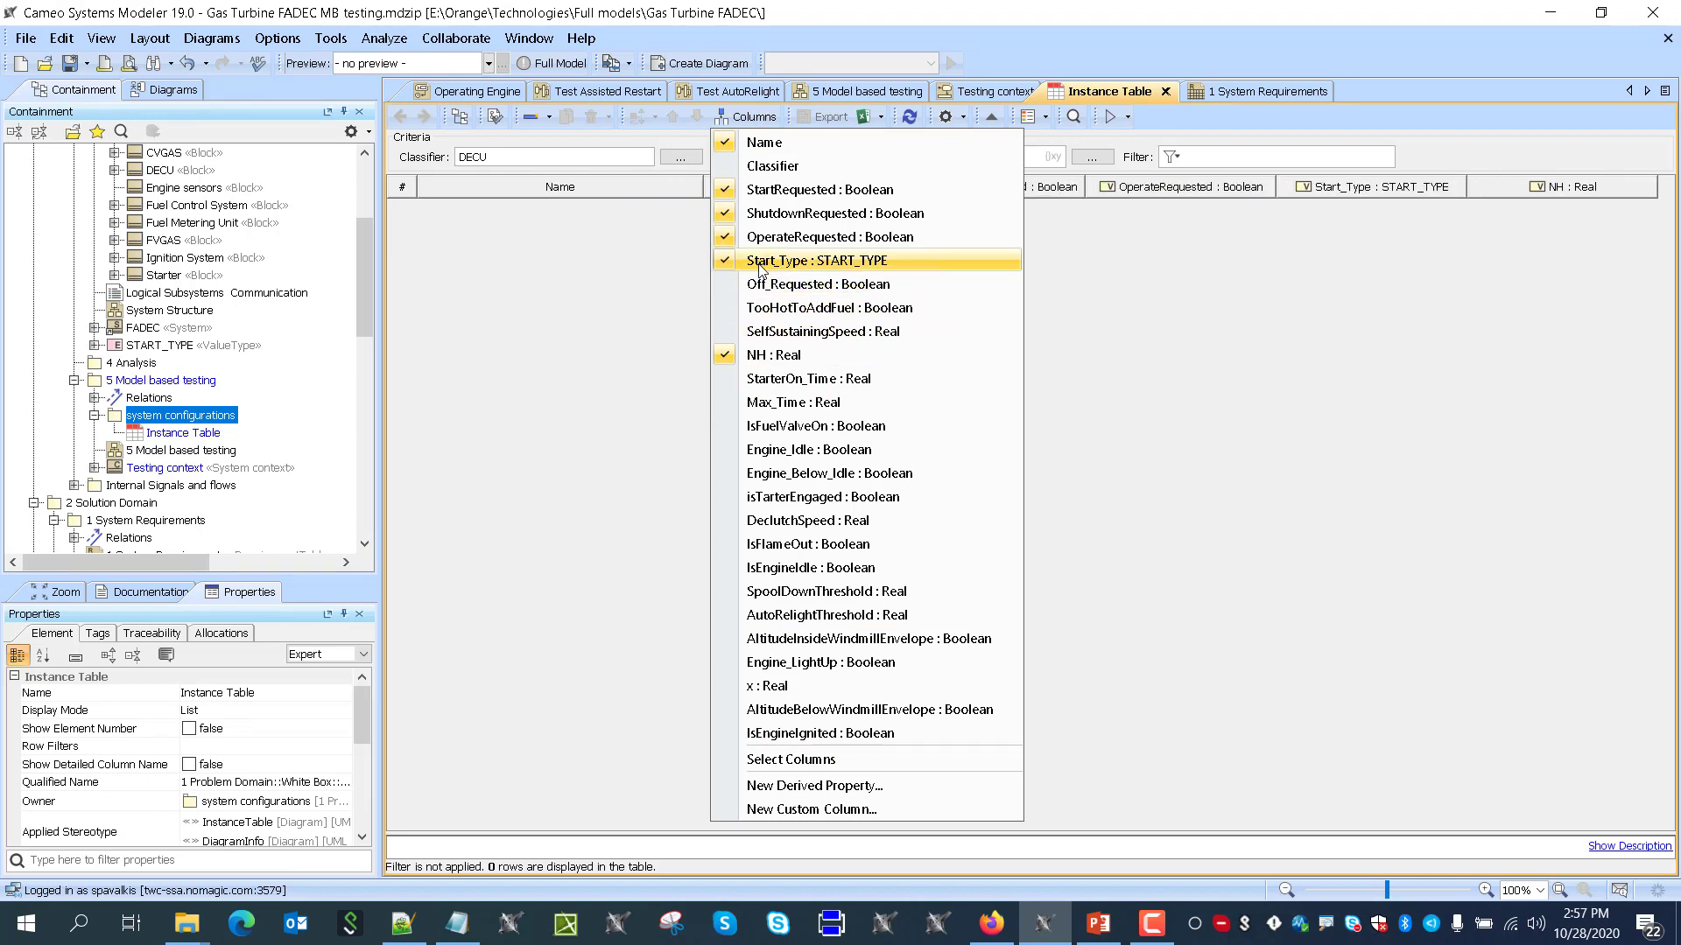
left_click(760, 261)
left_click(762, 237)
left_click(764, 214)
left_click(761, 191)
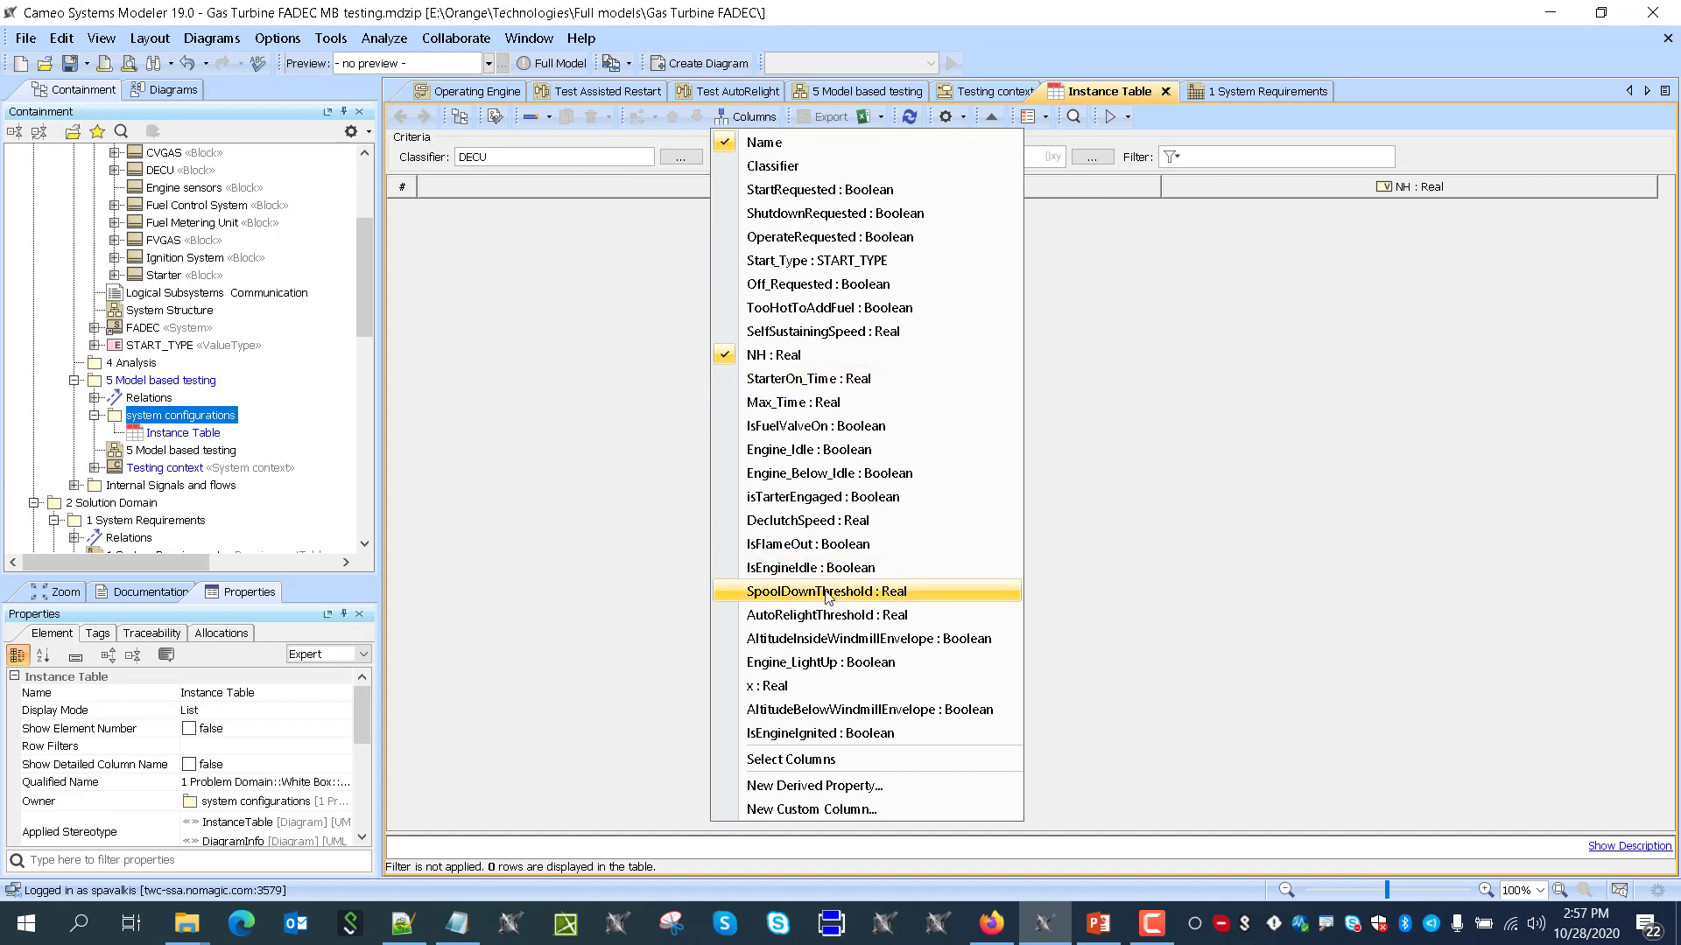
Add the SpoolDownThreshold, AutoRelightThreshold, AltitudeInsideWindmillEnvelope and AltitudeBelowWindmillEnvelope columns to the instance table
left_click(845, 617)
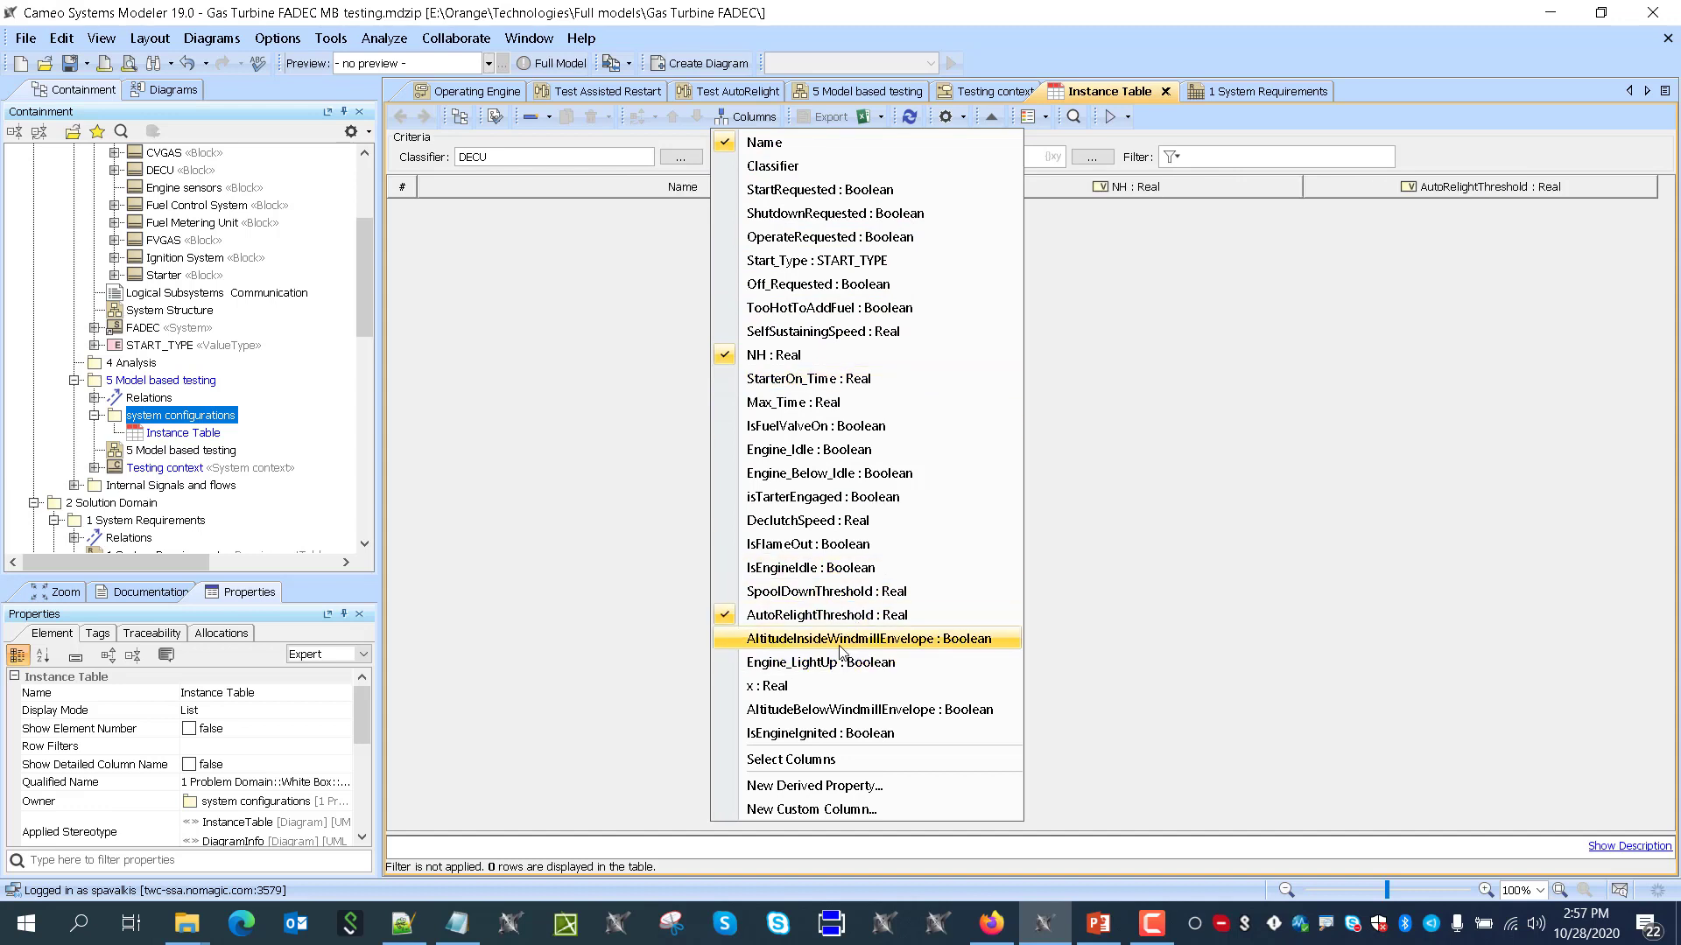
left_click(840, 649)
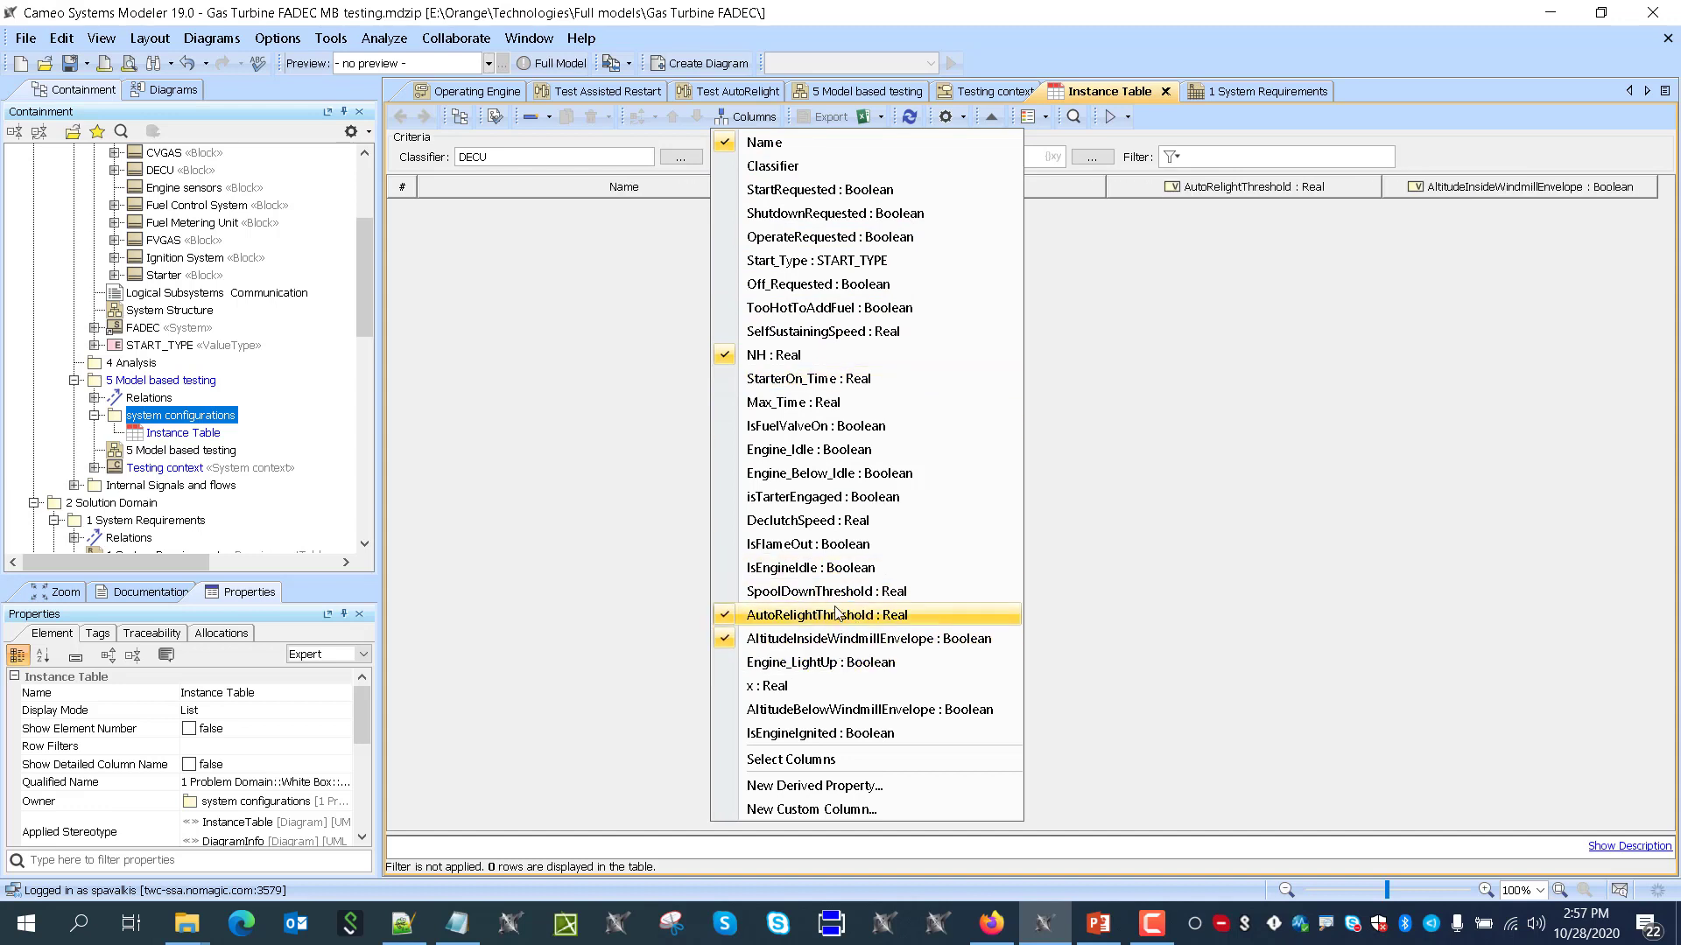
left_click(837, 603)
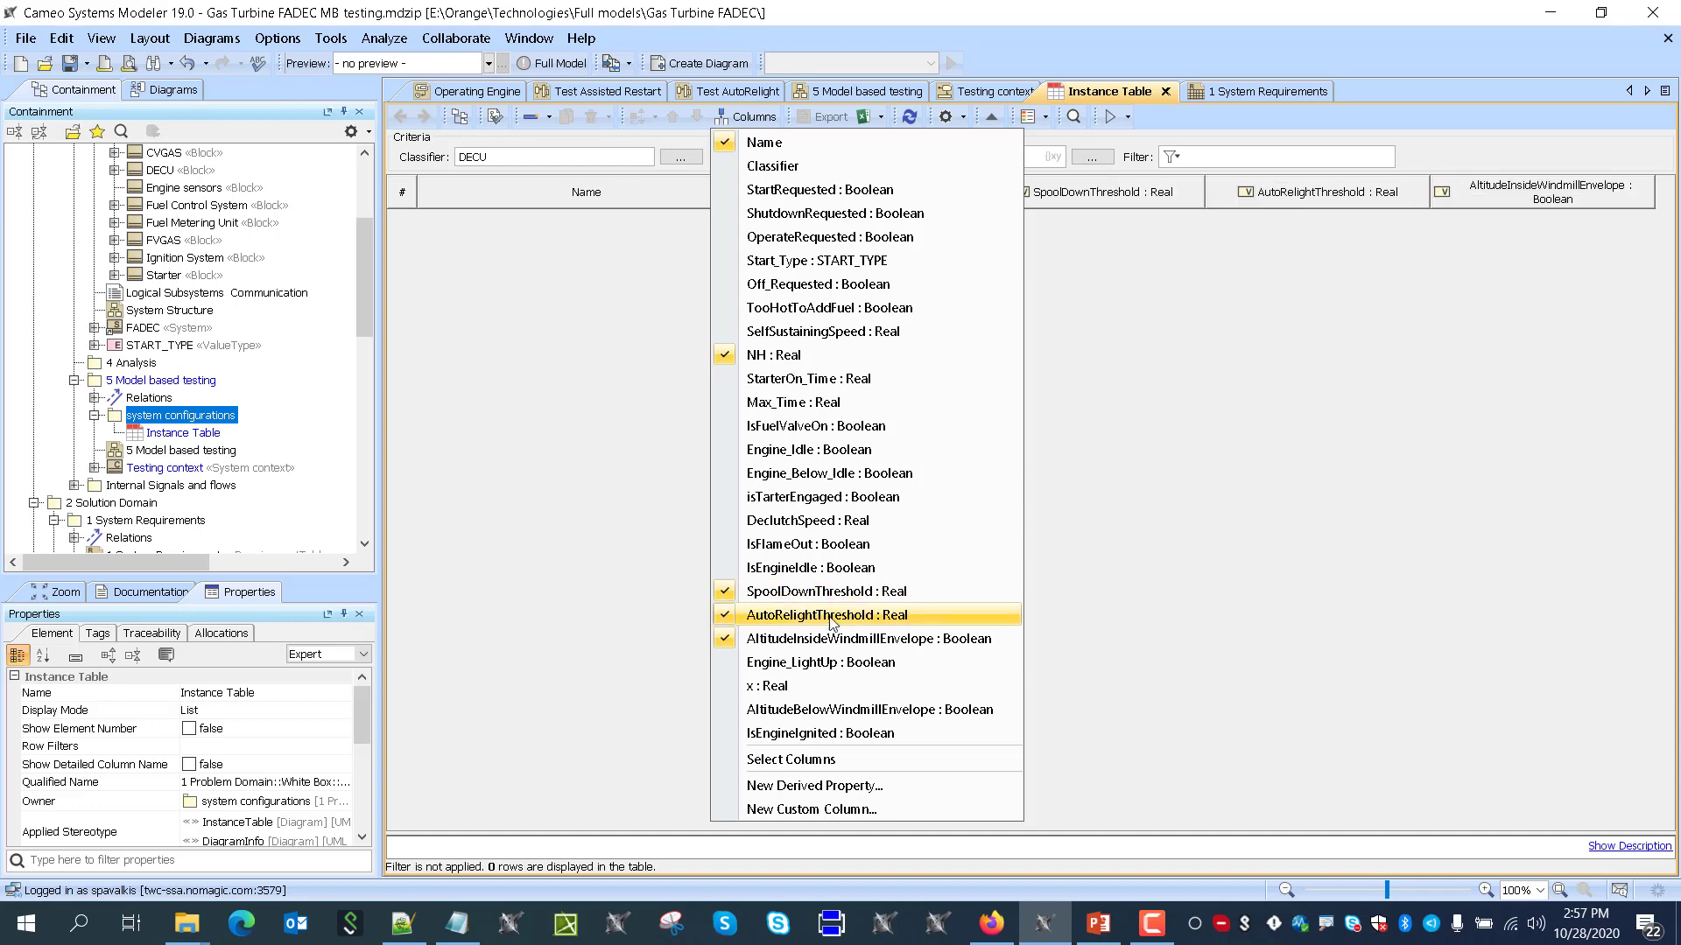
left_click(840, 709)
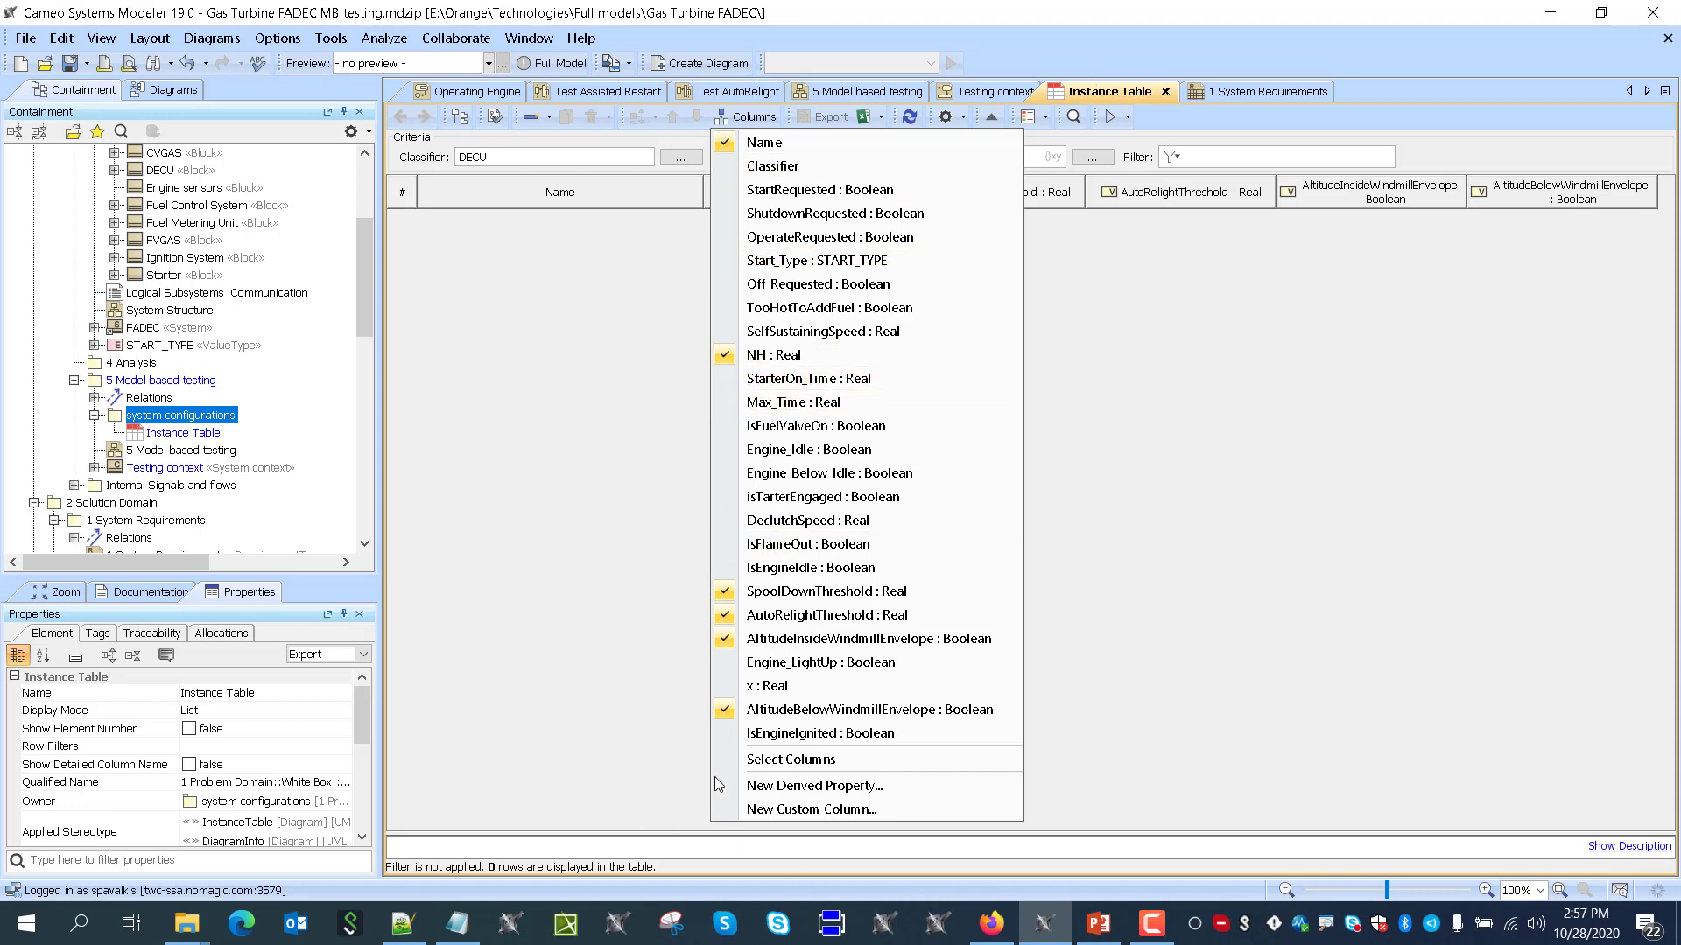
left_click(679, 768)
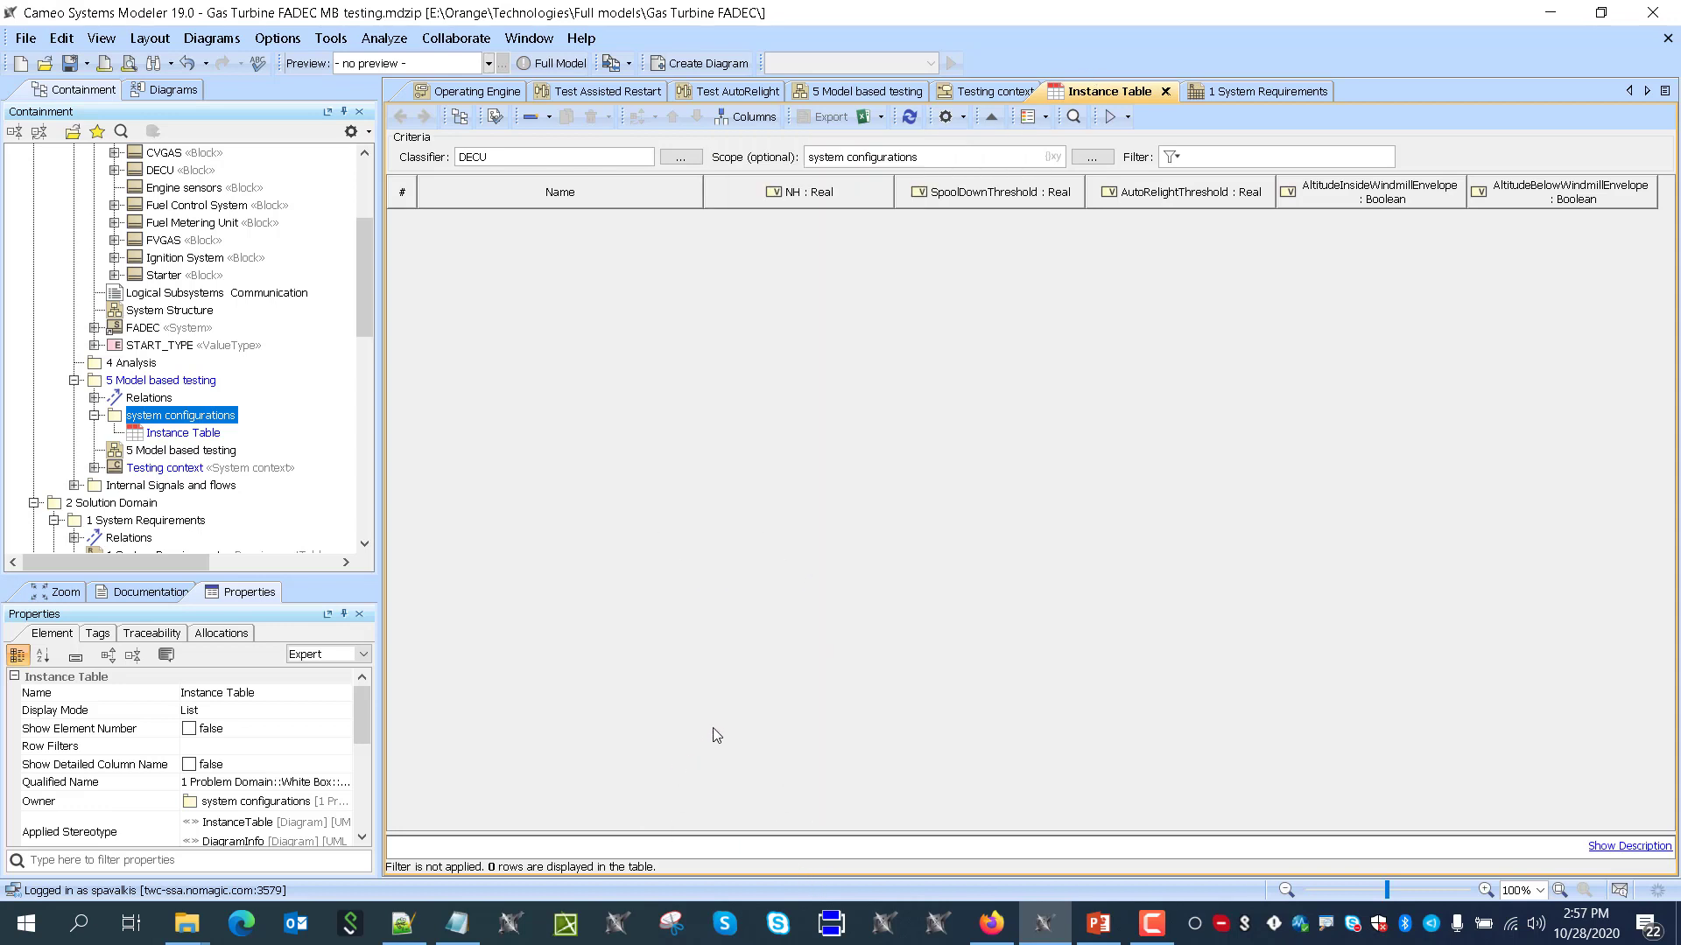
Create a DECU instance without parts as a row in the instance table
left_click(549, 119)
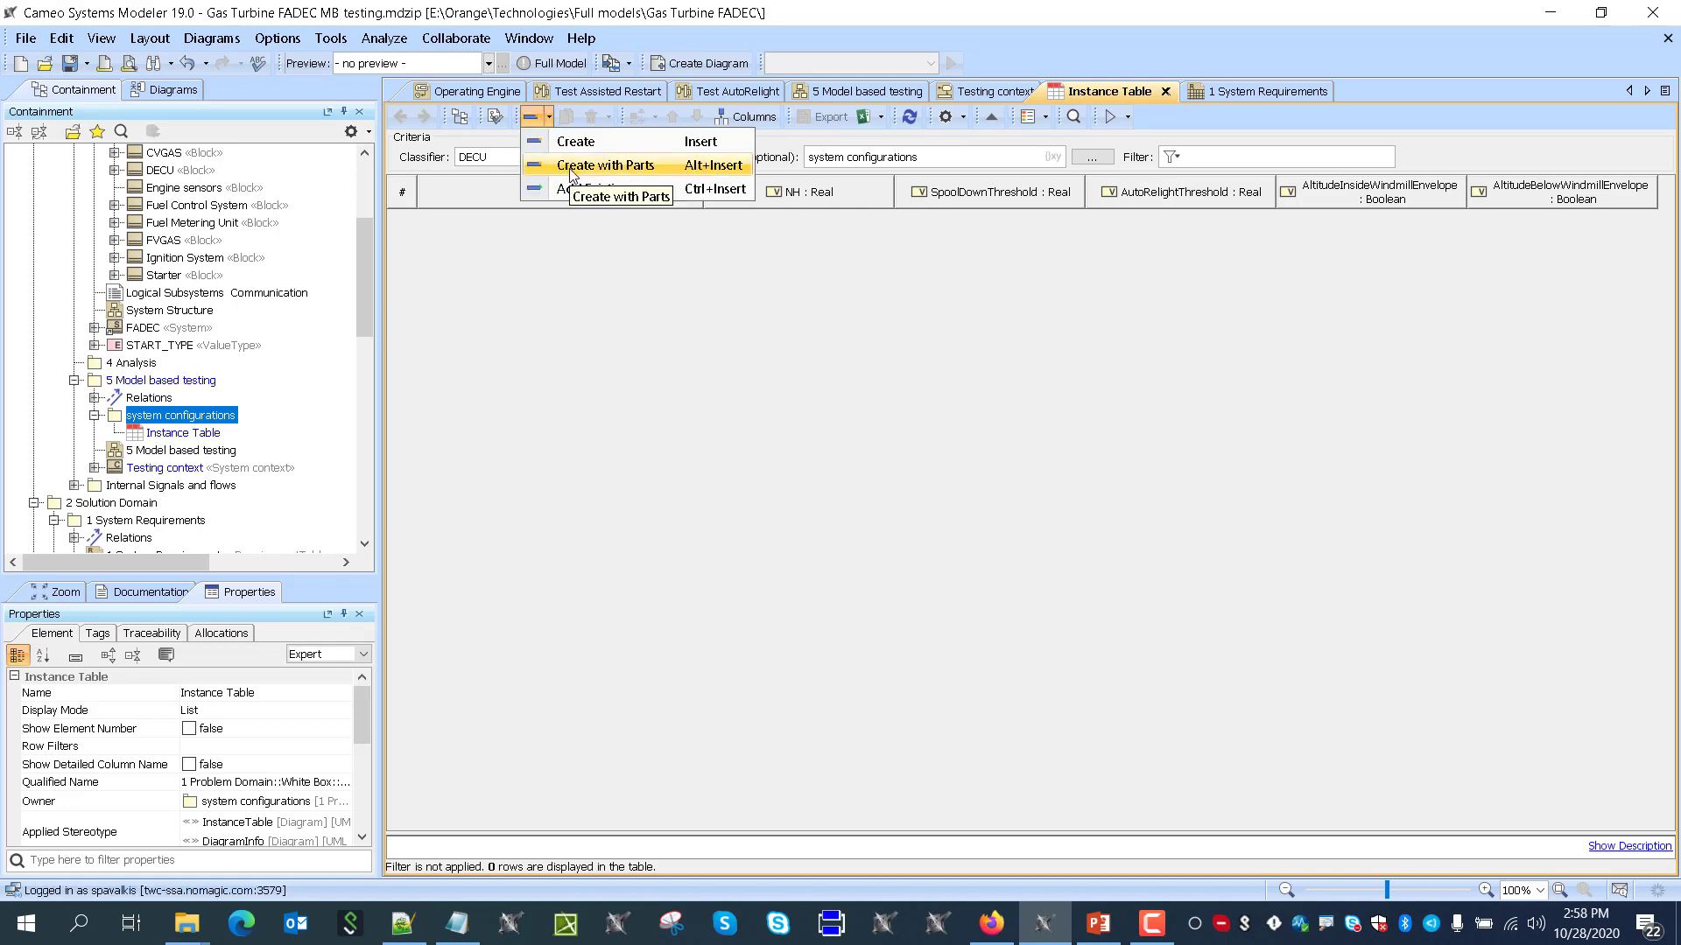
left_click(564, 141)
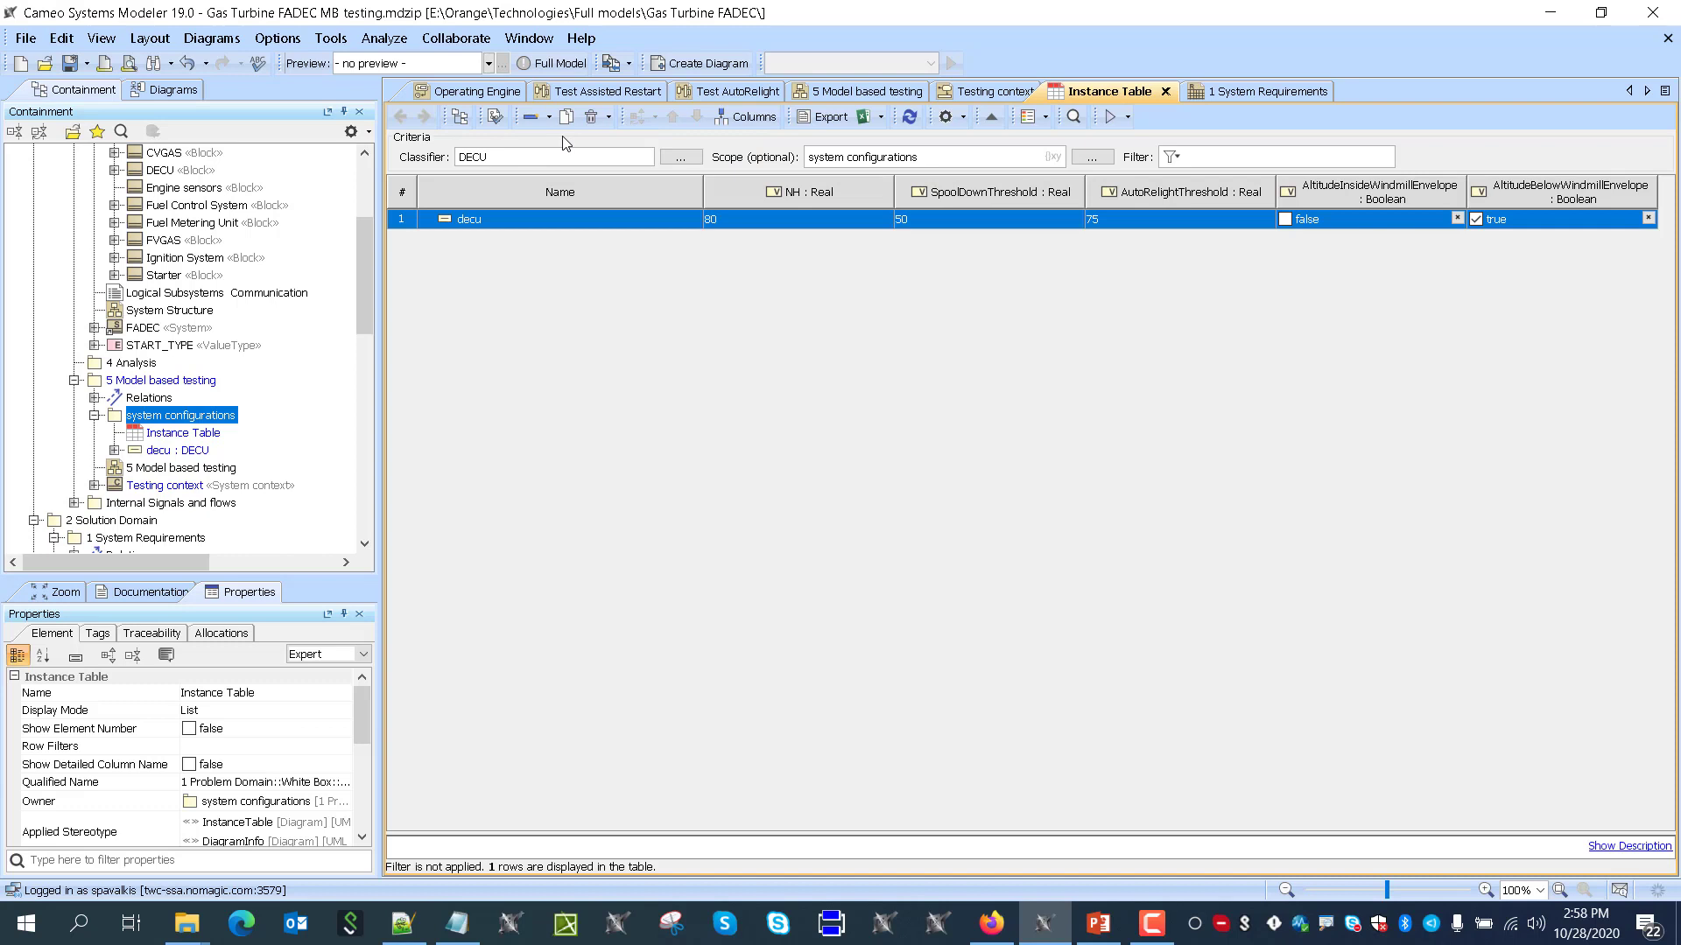
Add two more DECU instances to the instance table
left_click(551, 119)
left_click(564, 141)
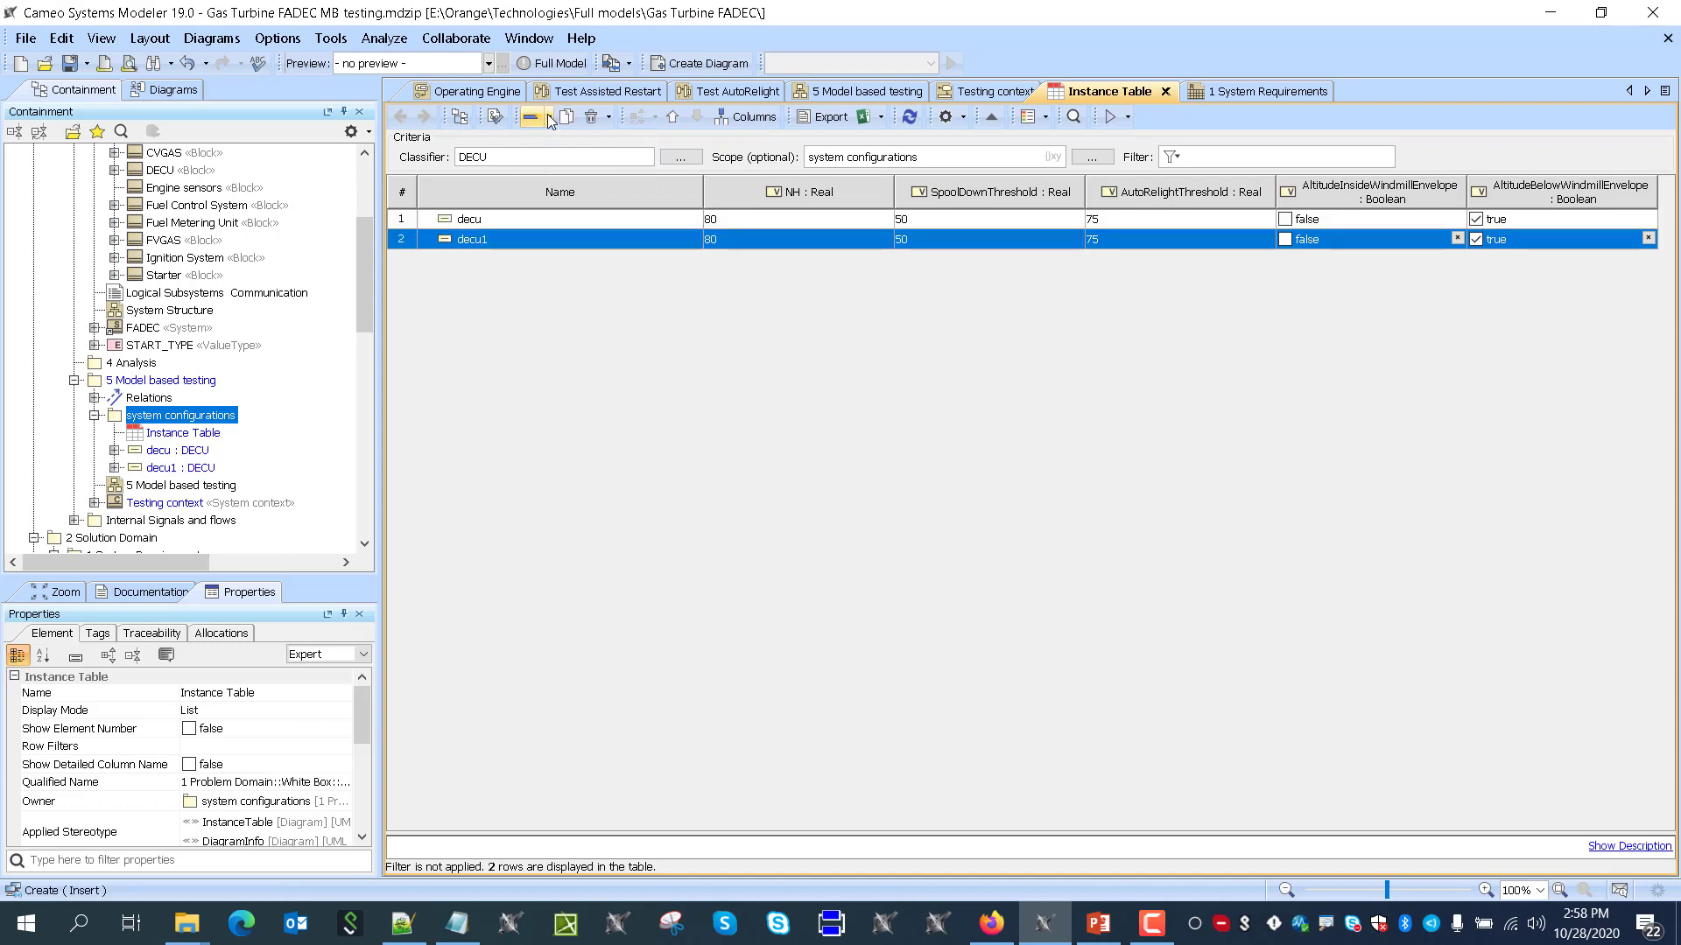
left_click(551, 120)
left_click(565, 140)
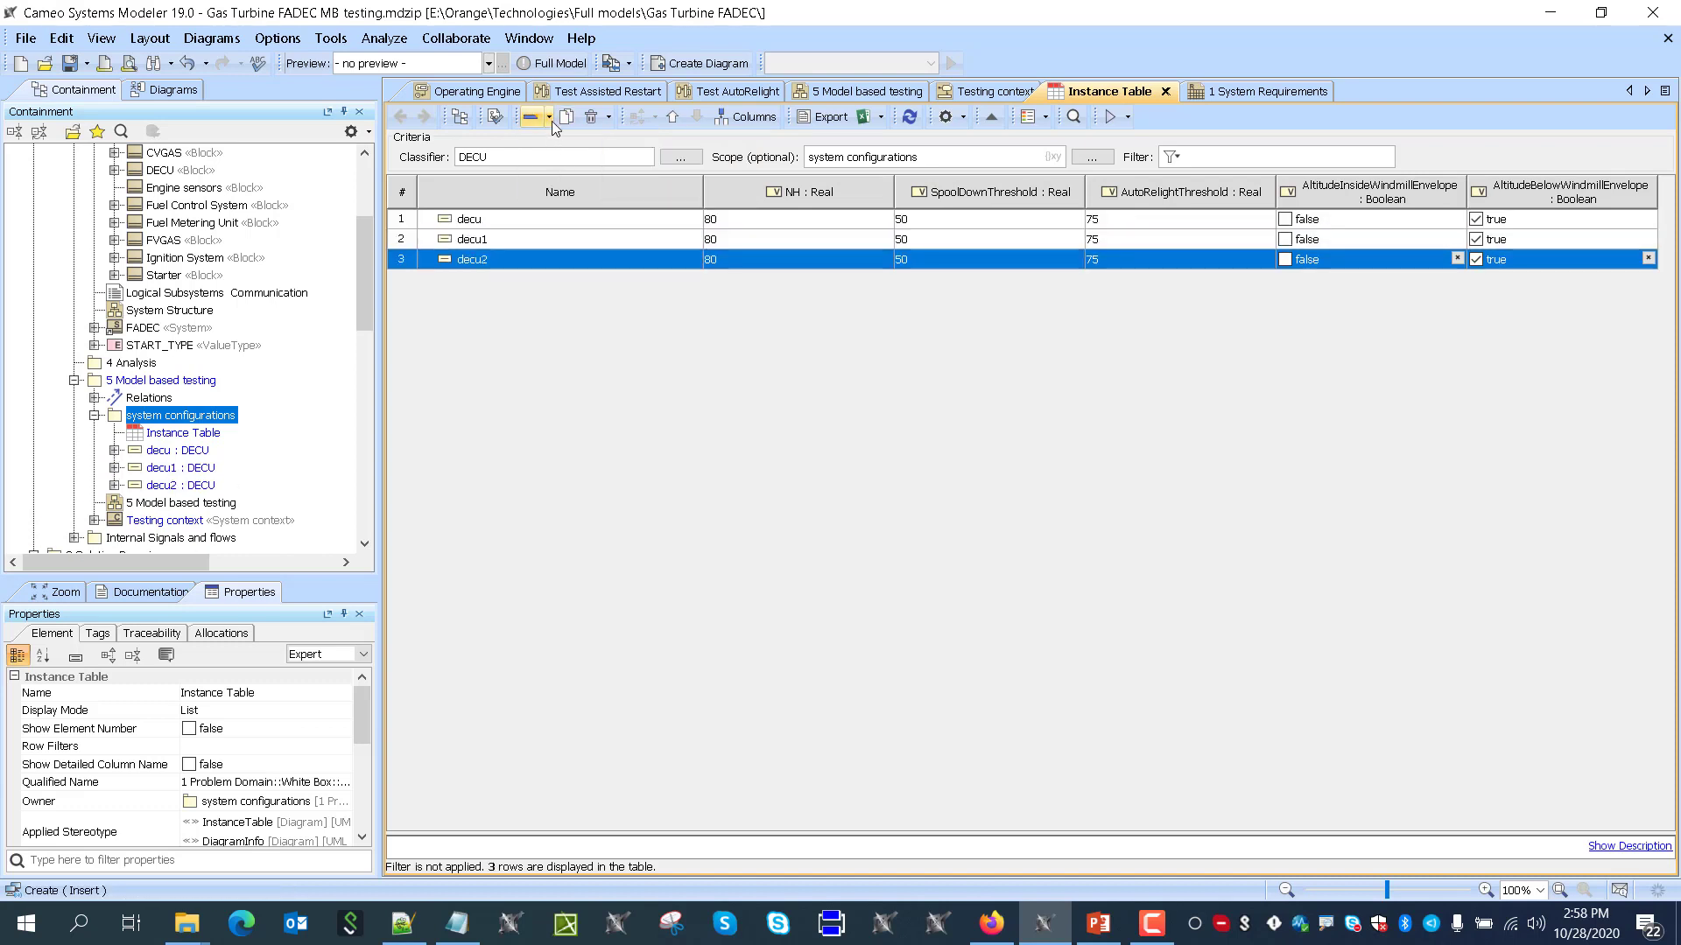
Rename the first instance to Test SpoolDownRestart, copying the name from the matching test case in the Testing context diagram
left_click(991, 91)
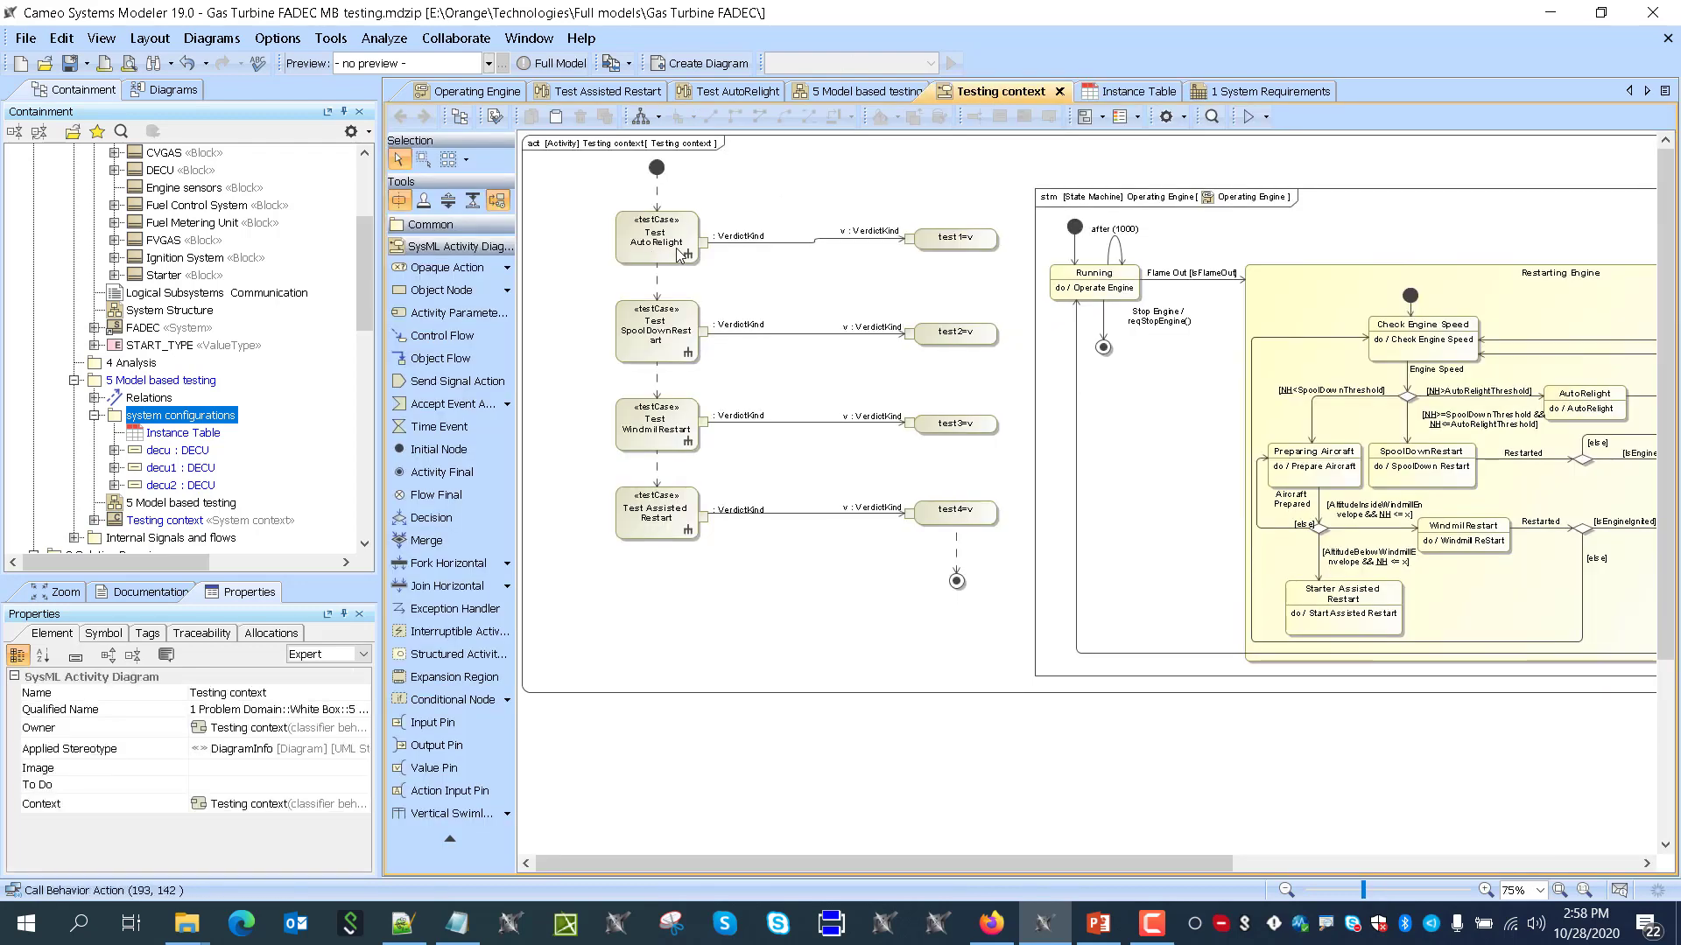
left_click(663, 351)
left_click(668, 353)
key("ctrl+c")
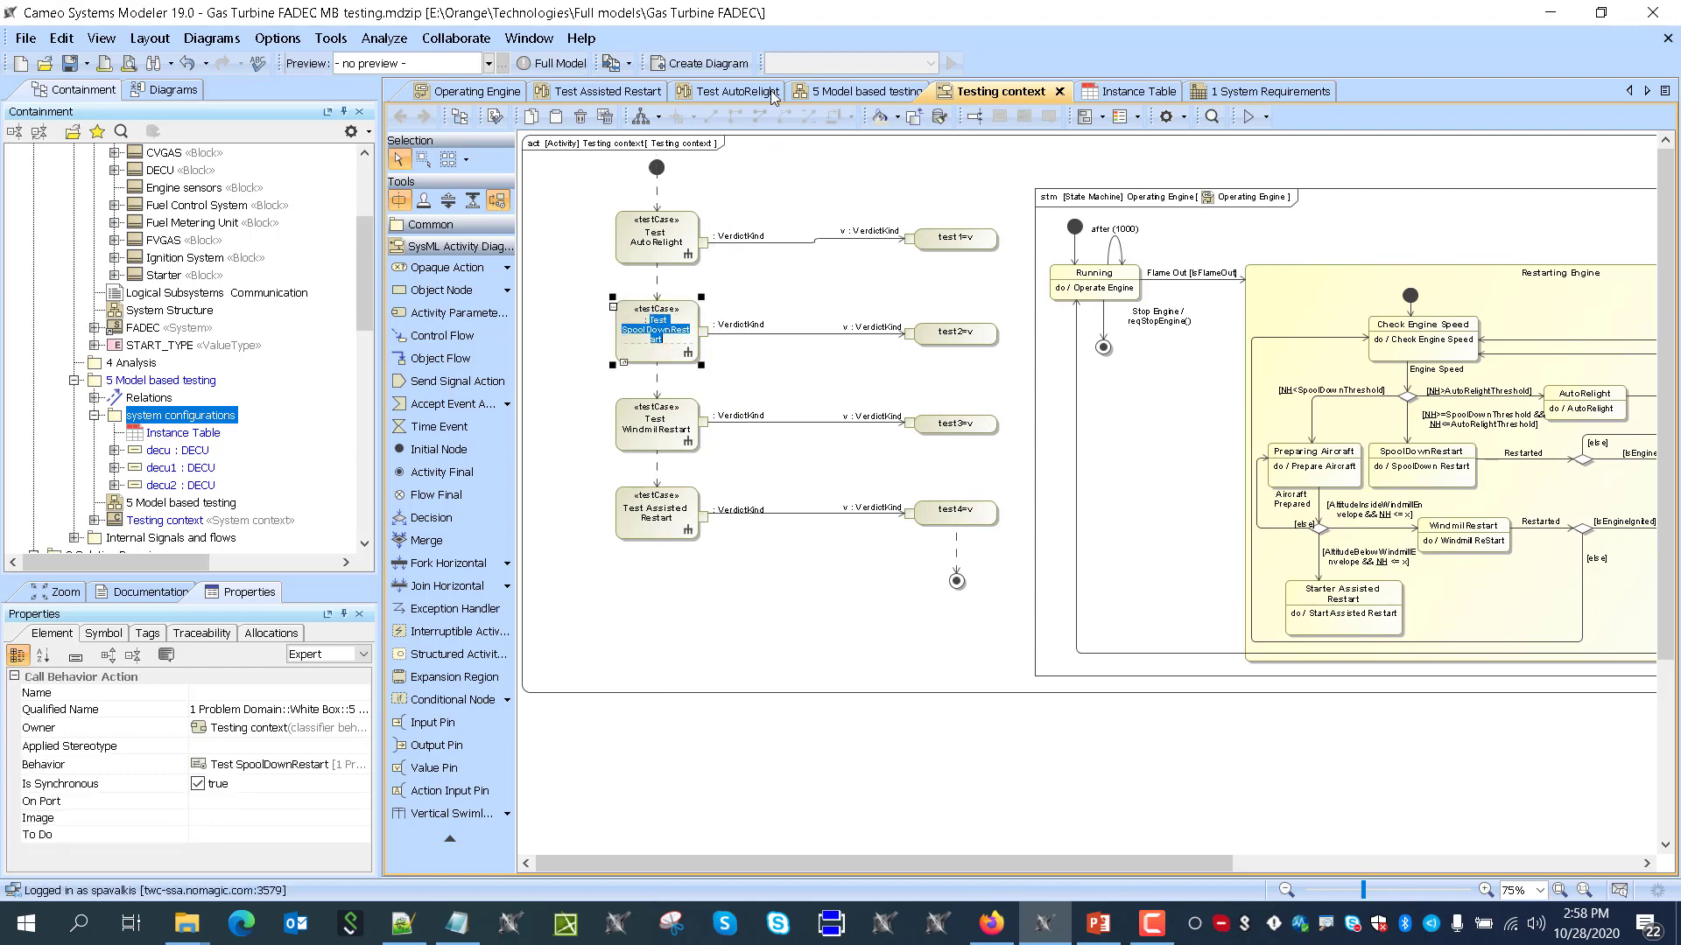
left_click(1127, 92)
left_click(469, 225)
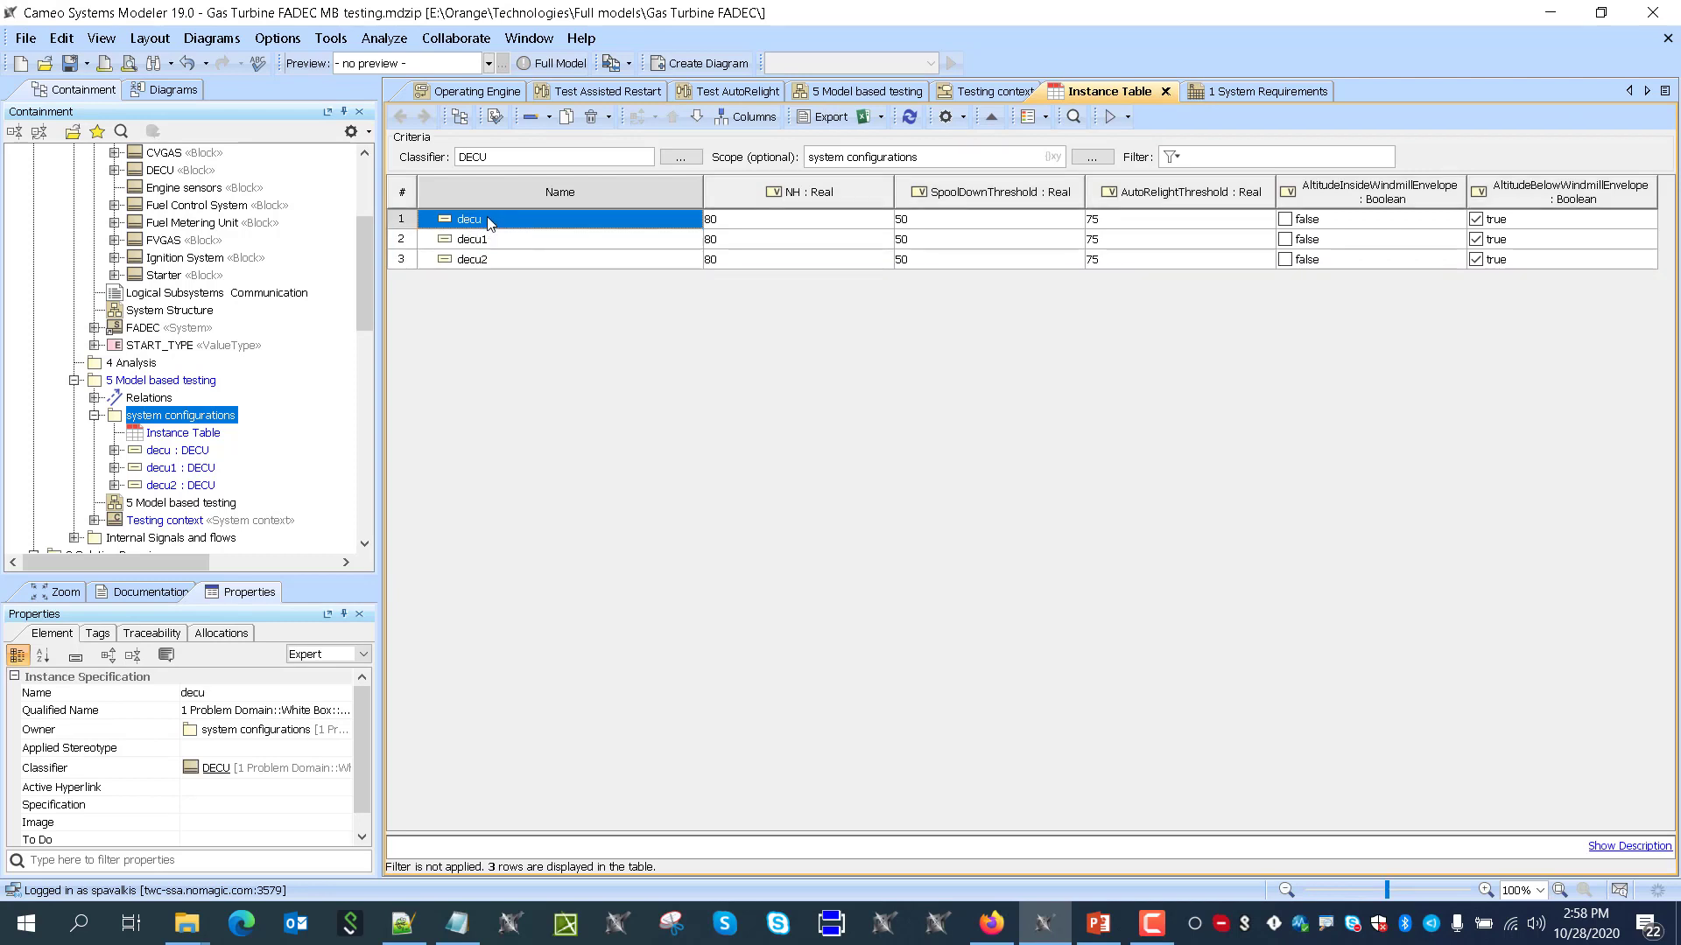
double_click(488, 218)
key("ctrl+v")
left_click(557, 413)
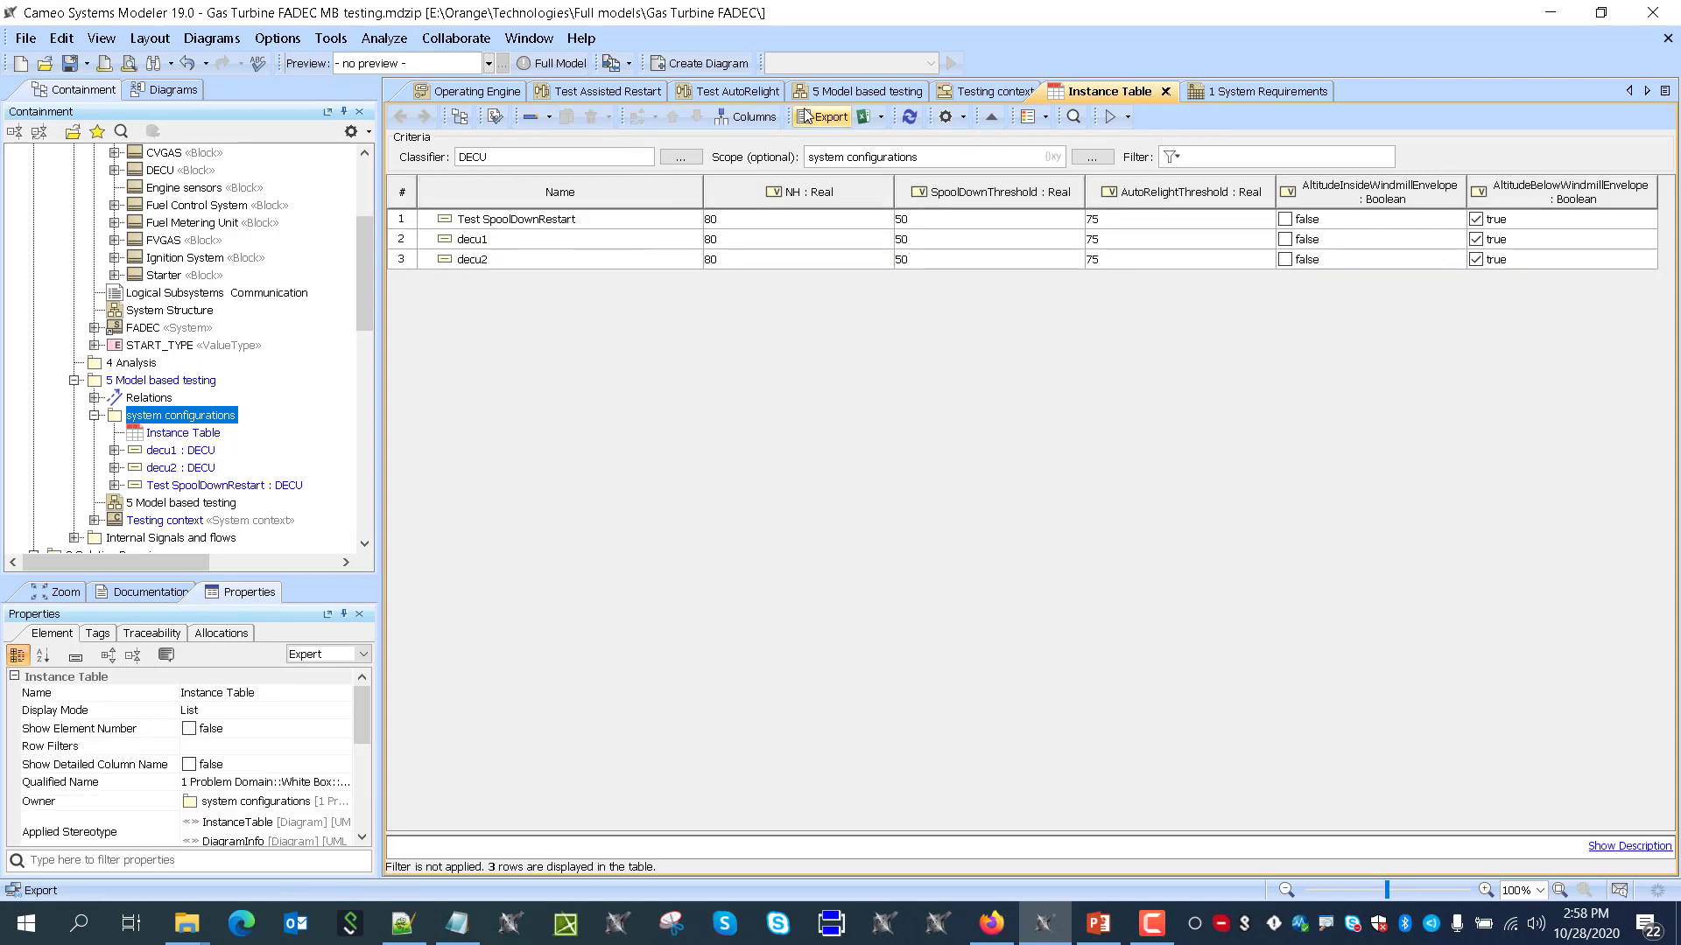
Rename the second instance to Test WindmilRestart, copying the name from the matching test case in the Testing context diagram
left_click(981, 93)
left_click(662, 420)
left_click(663, 422)
key("ctrl+c")
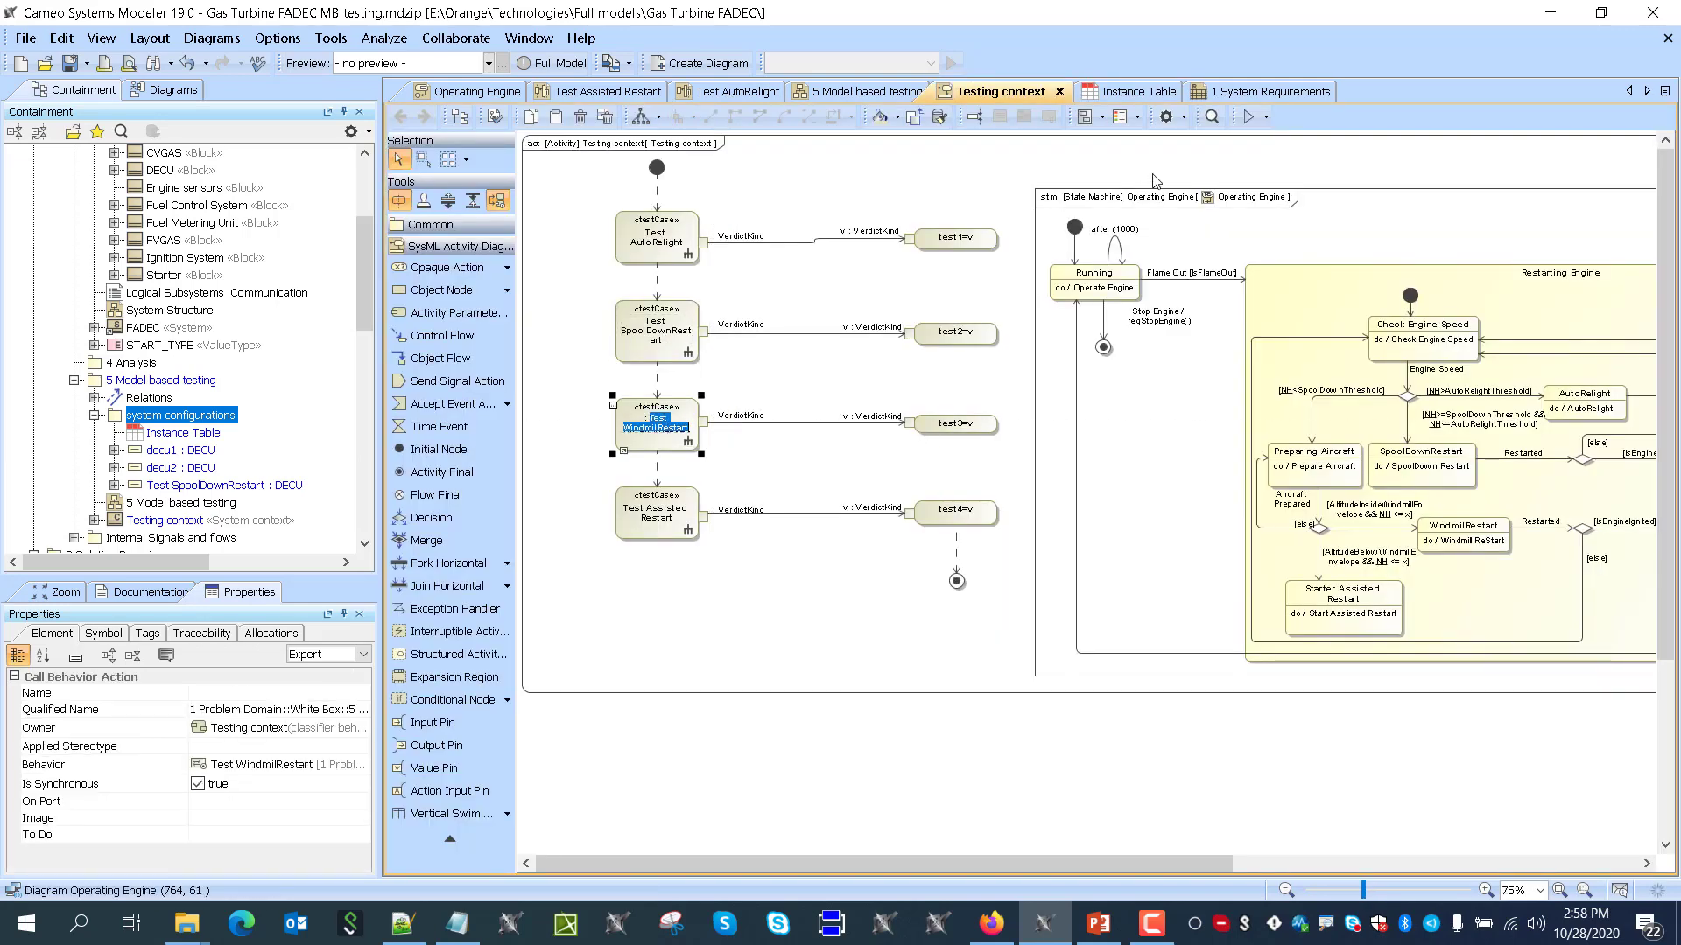
left_click(1129, 91)
double_click(493, 246)
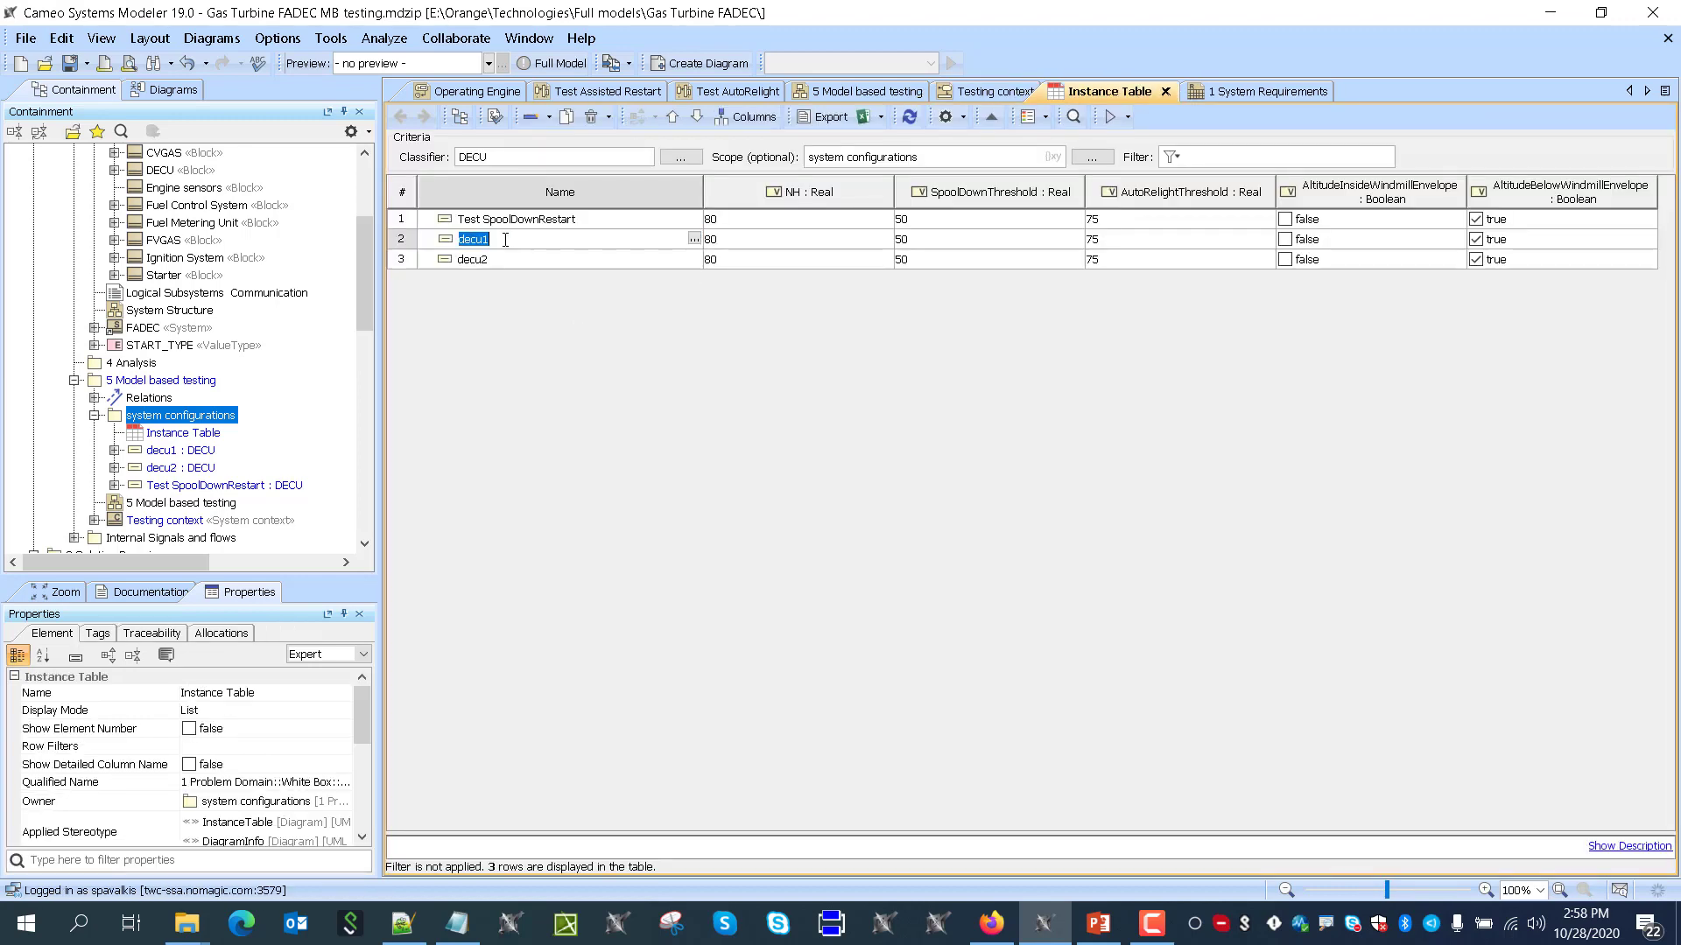
key("ctrl+v")
key("Return")
Rename the third instance to Test Assisted Restart, copying the name from the matching test case in the Testing context diagram
left_click(837, 91)
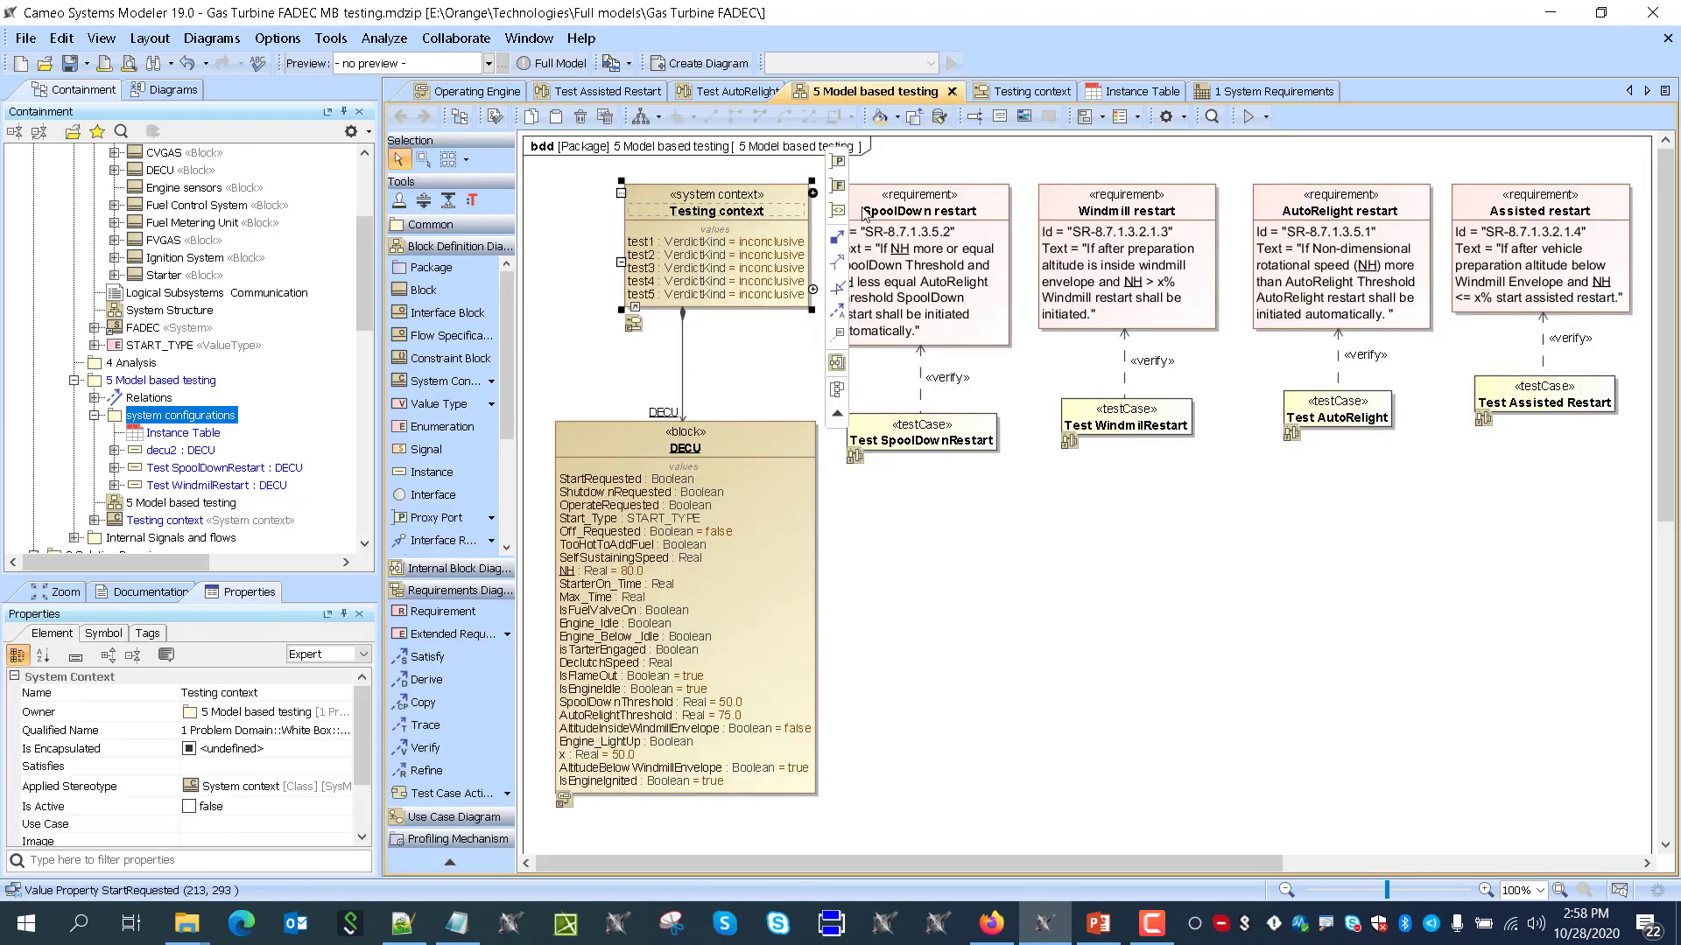
left_click(989, 91)
left_click(674, 520)
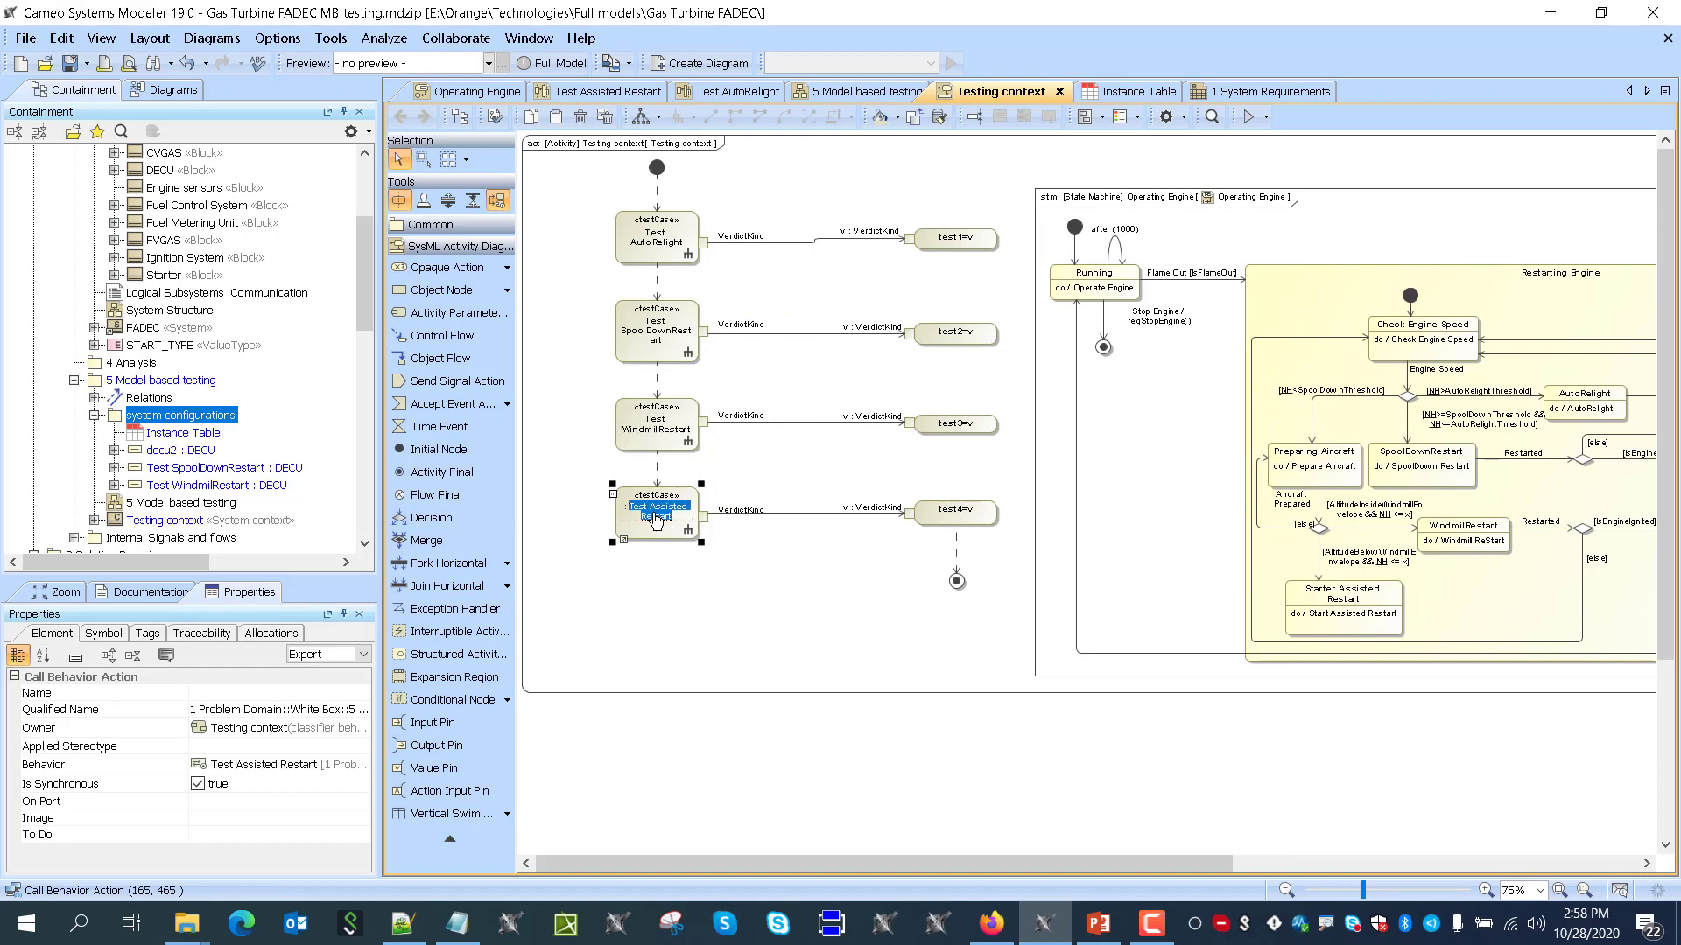
left_click(674, 520)
key("ctrl+c")
left_click(1120, 91)
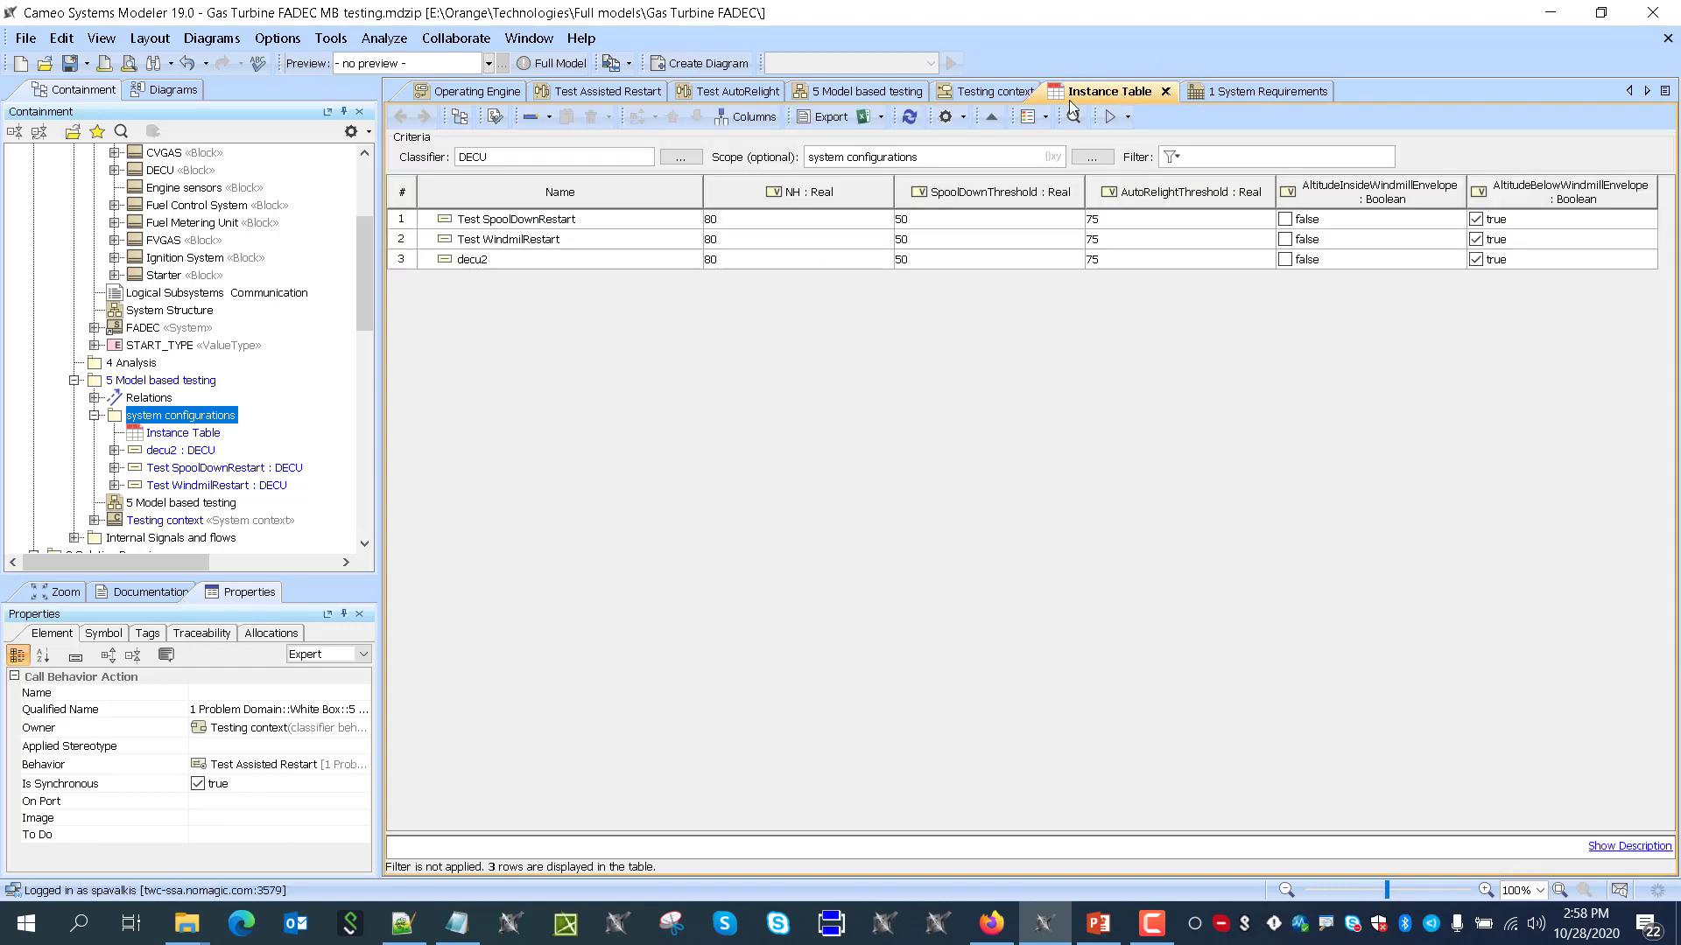
double_click(491, 259)
key("ctrl+v")
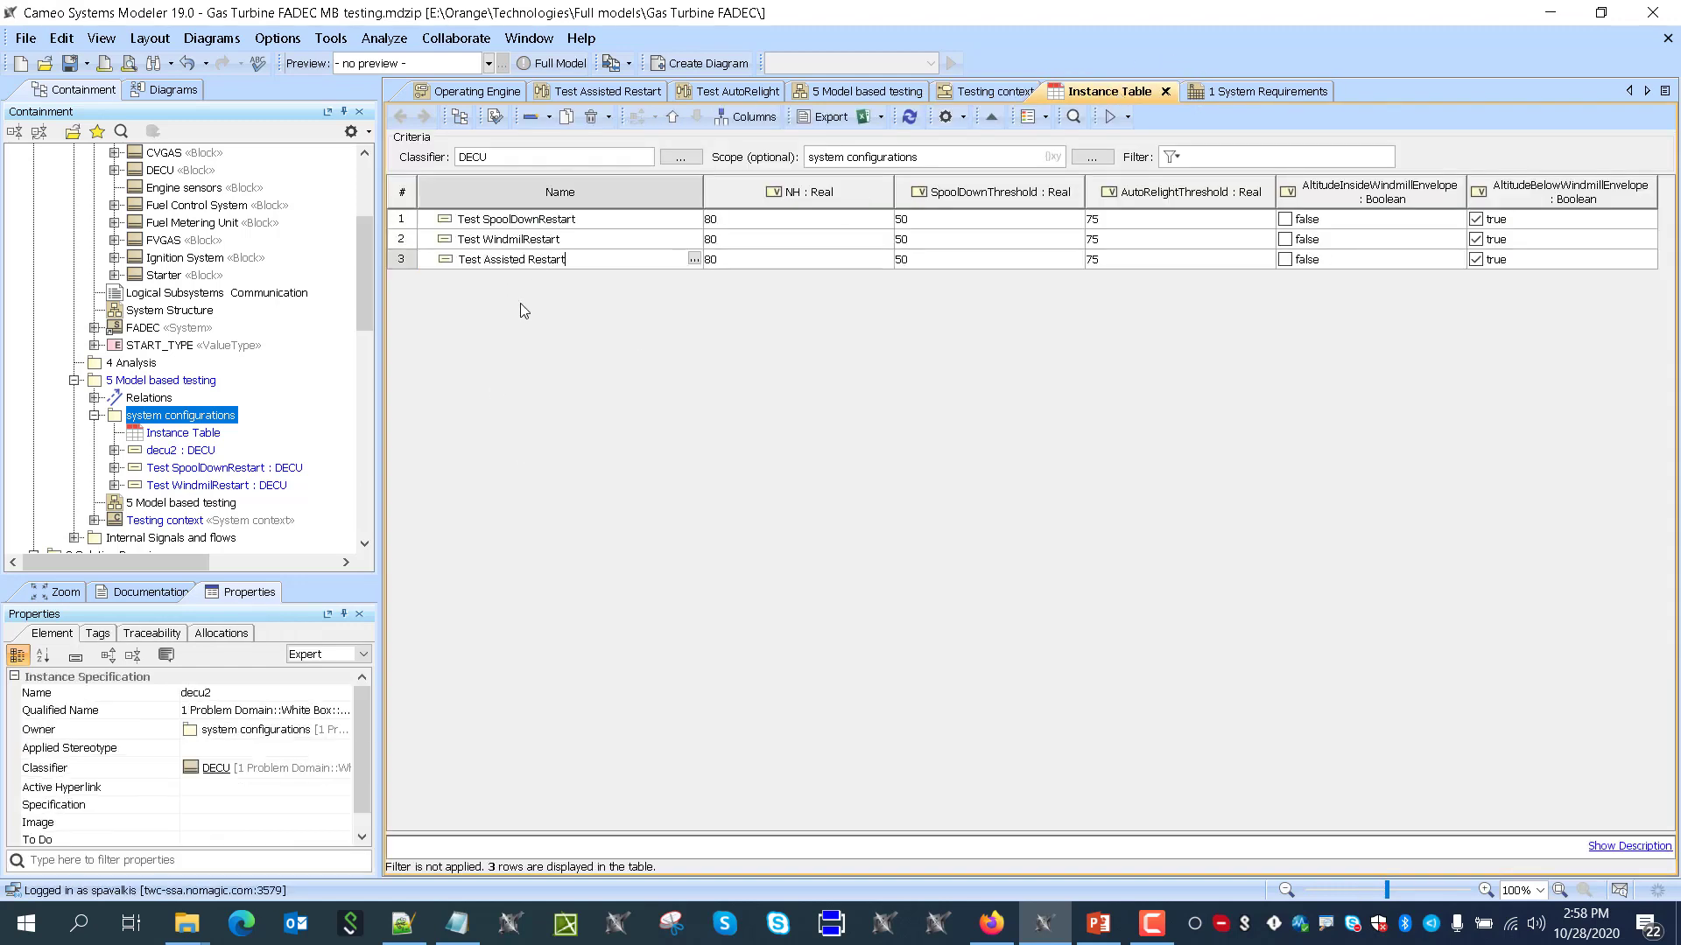
Remove the "Test" prefix from the second and third instance names, leaving WindmilRestart and Assisted Restart
left_click(483, 259)
key("BackSpace")
key("BackSpace")
key("BackSpace")
key("BackSpace")
left_click(484, 243)
double_click(488, 242)
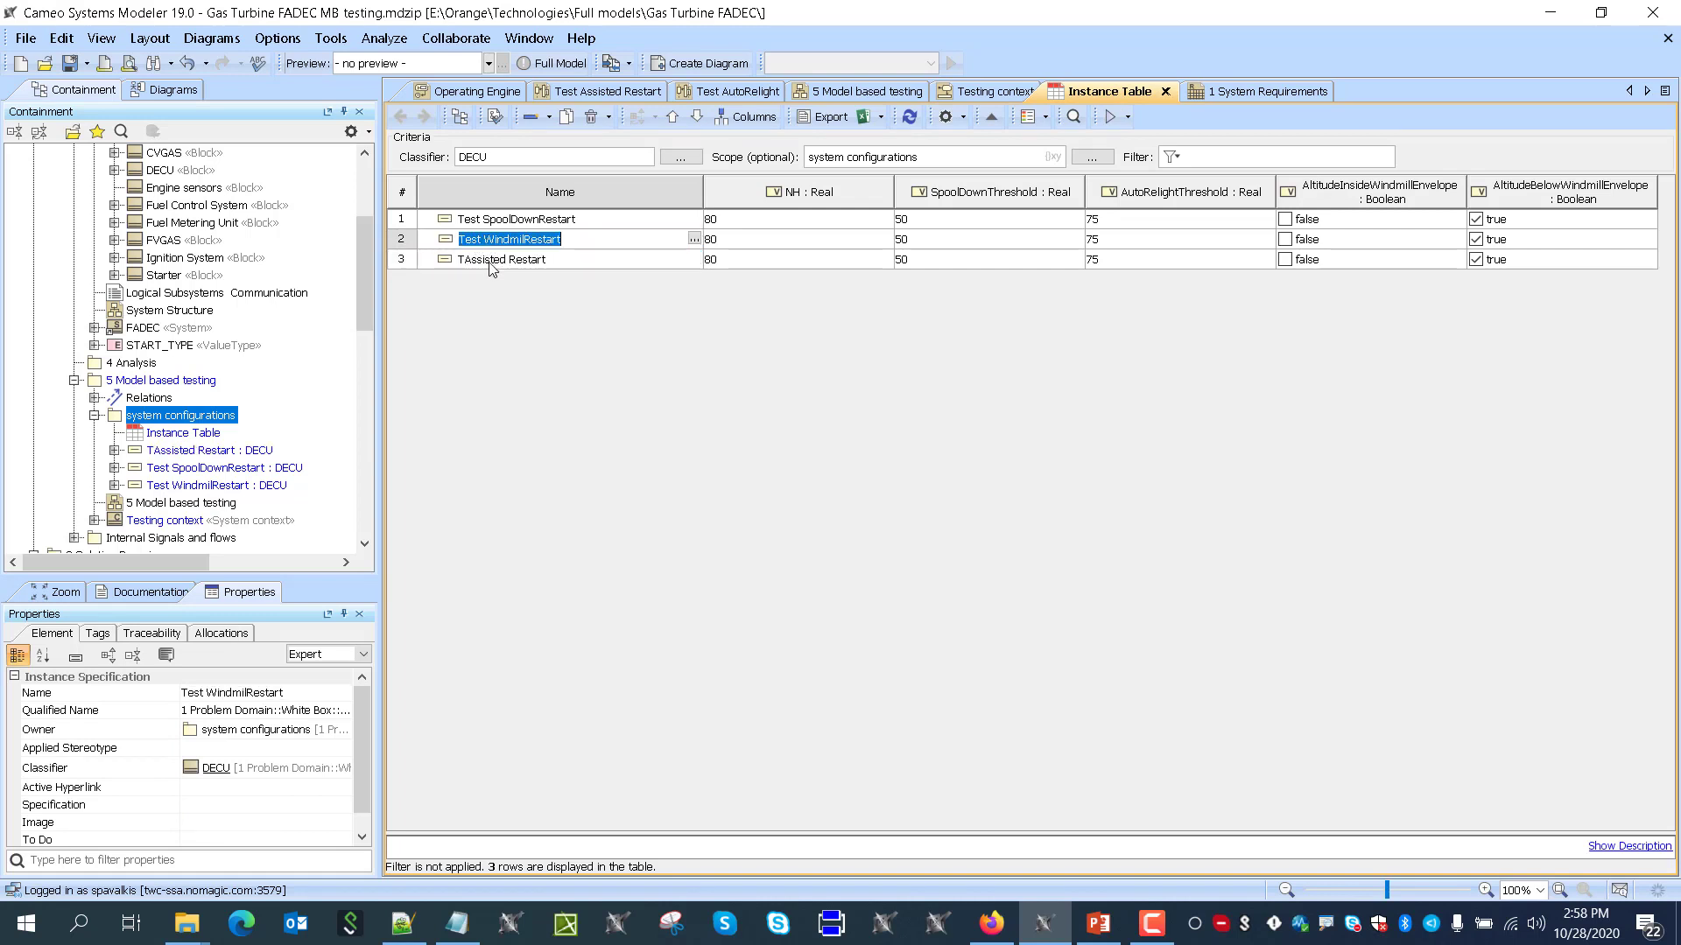
key("BackSpace")
key("ctrl+z")
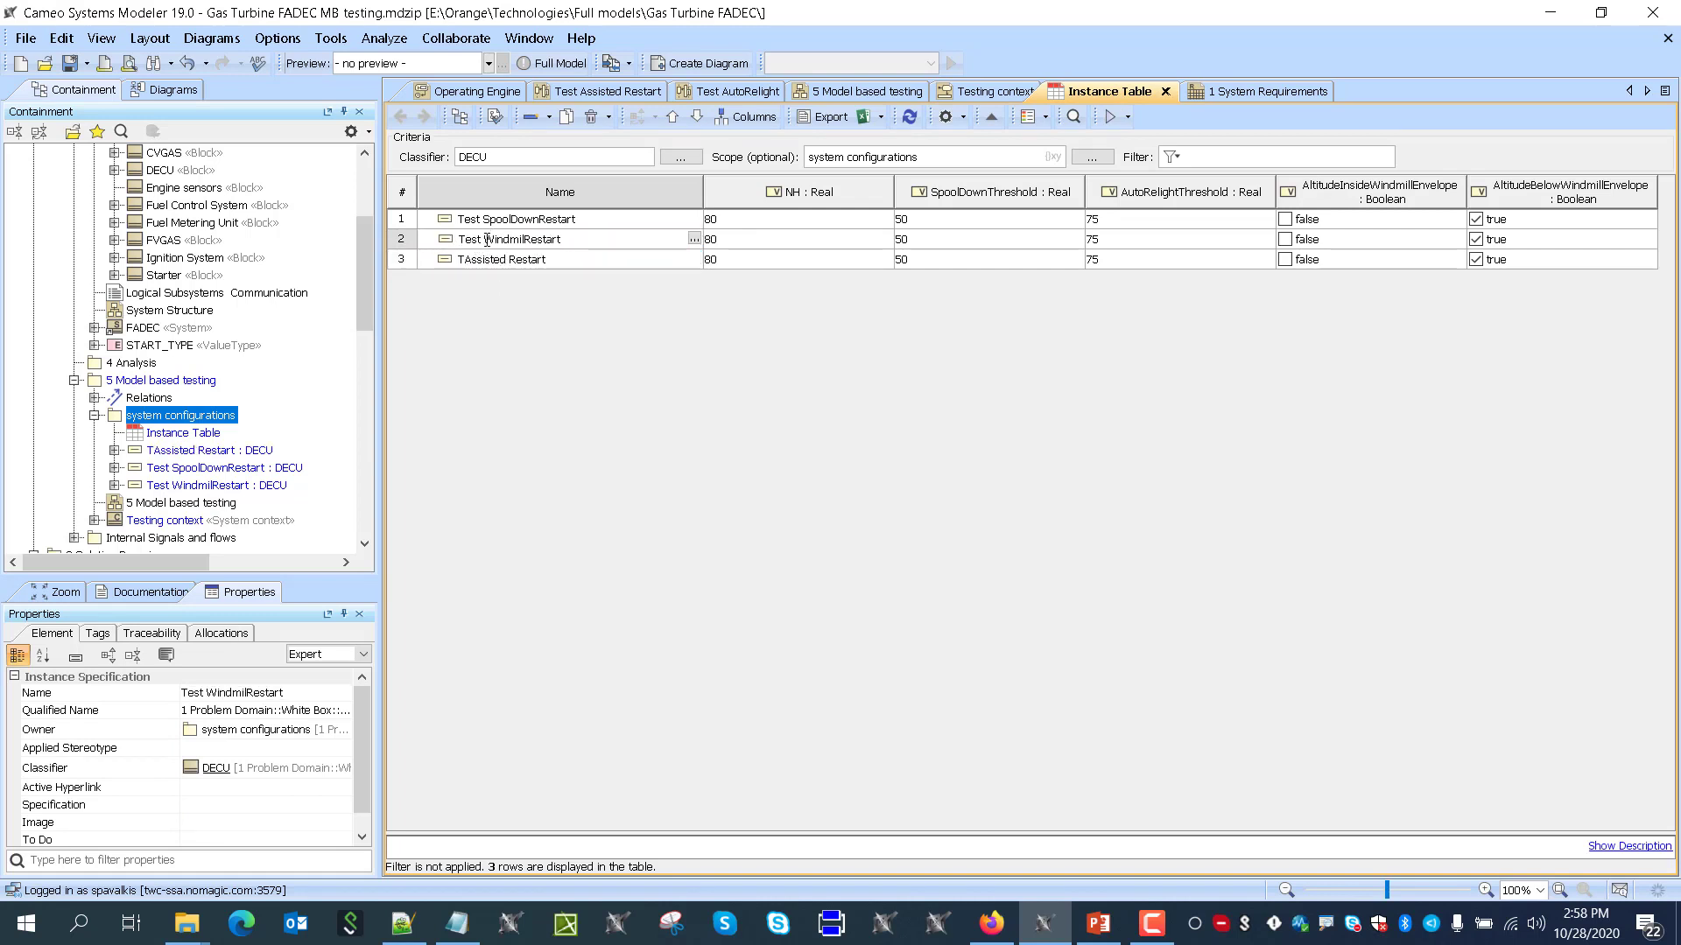
left_click(487, 239)
key("BackSpace")
key("BackSpace")
key("BackSpace")
key("BackSpace")
key("BackSpace")
double_click(467, 262)
left_click(464, 261)
key("BackSpace")
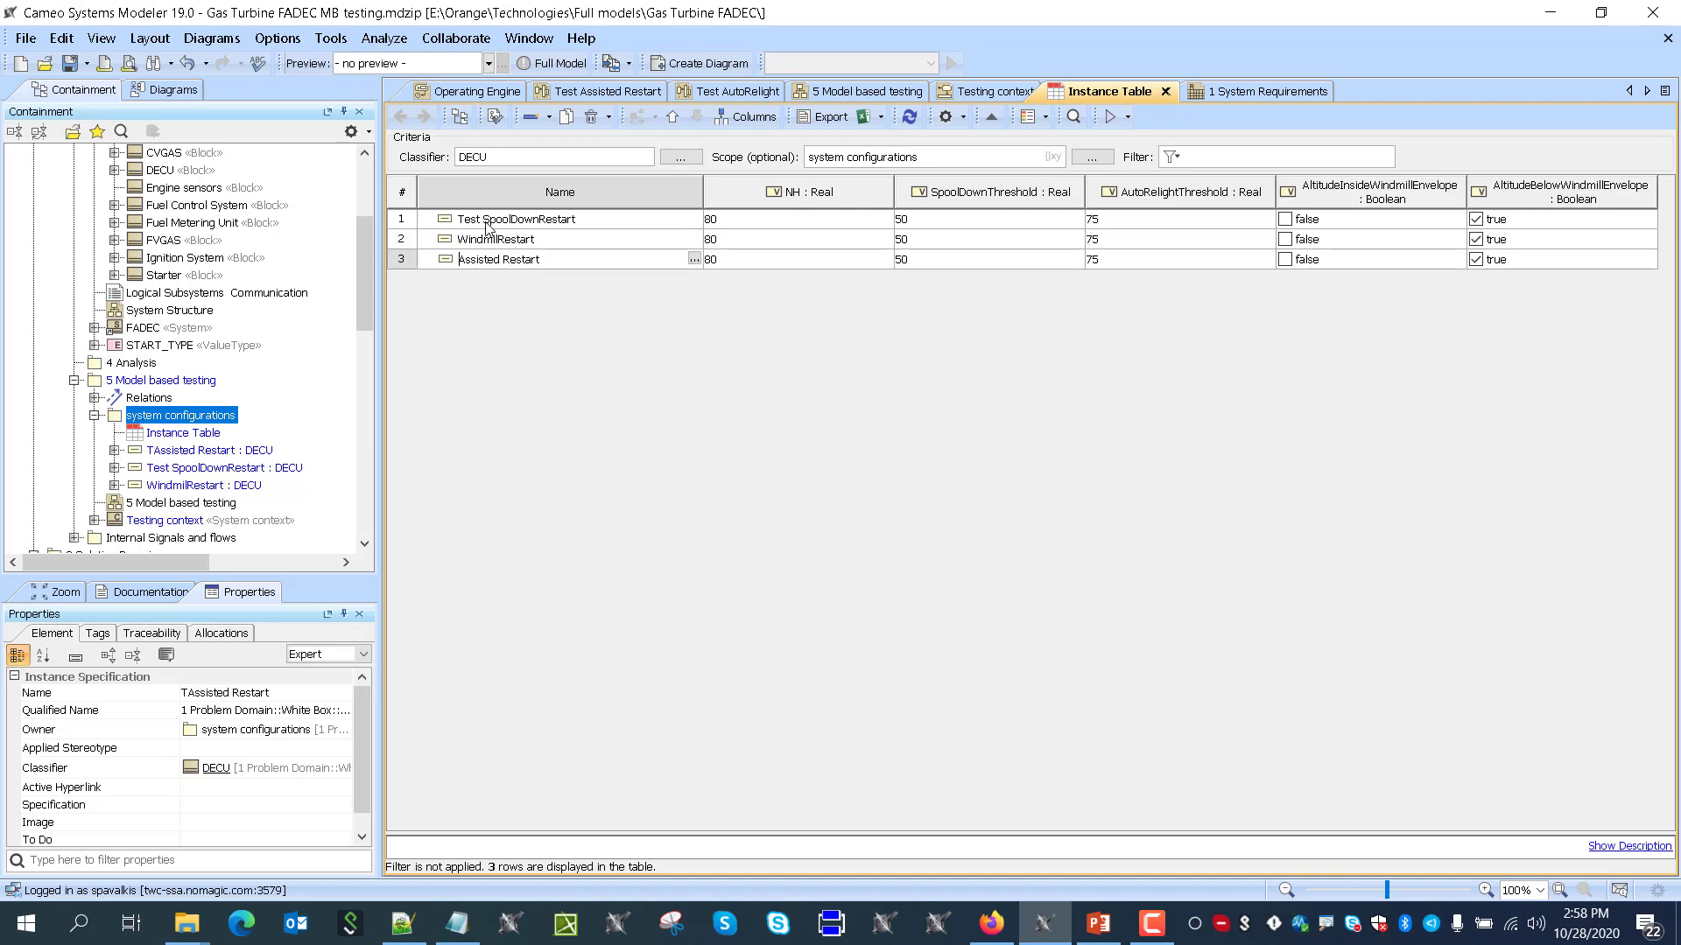
Remove the "Test" prefix from the first instance's name, leaving SpoolDownRestart
double_click(484, 220)
left_click(484, 220)
key("BackSpace")
key("BackSpace")
key("BackSpace")
key("BackSpace")
key("BackSpace")
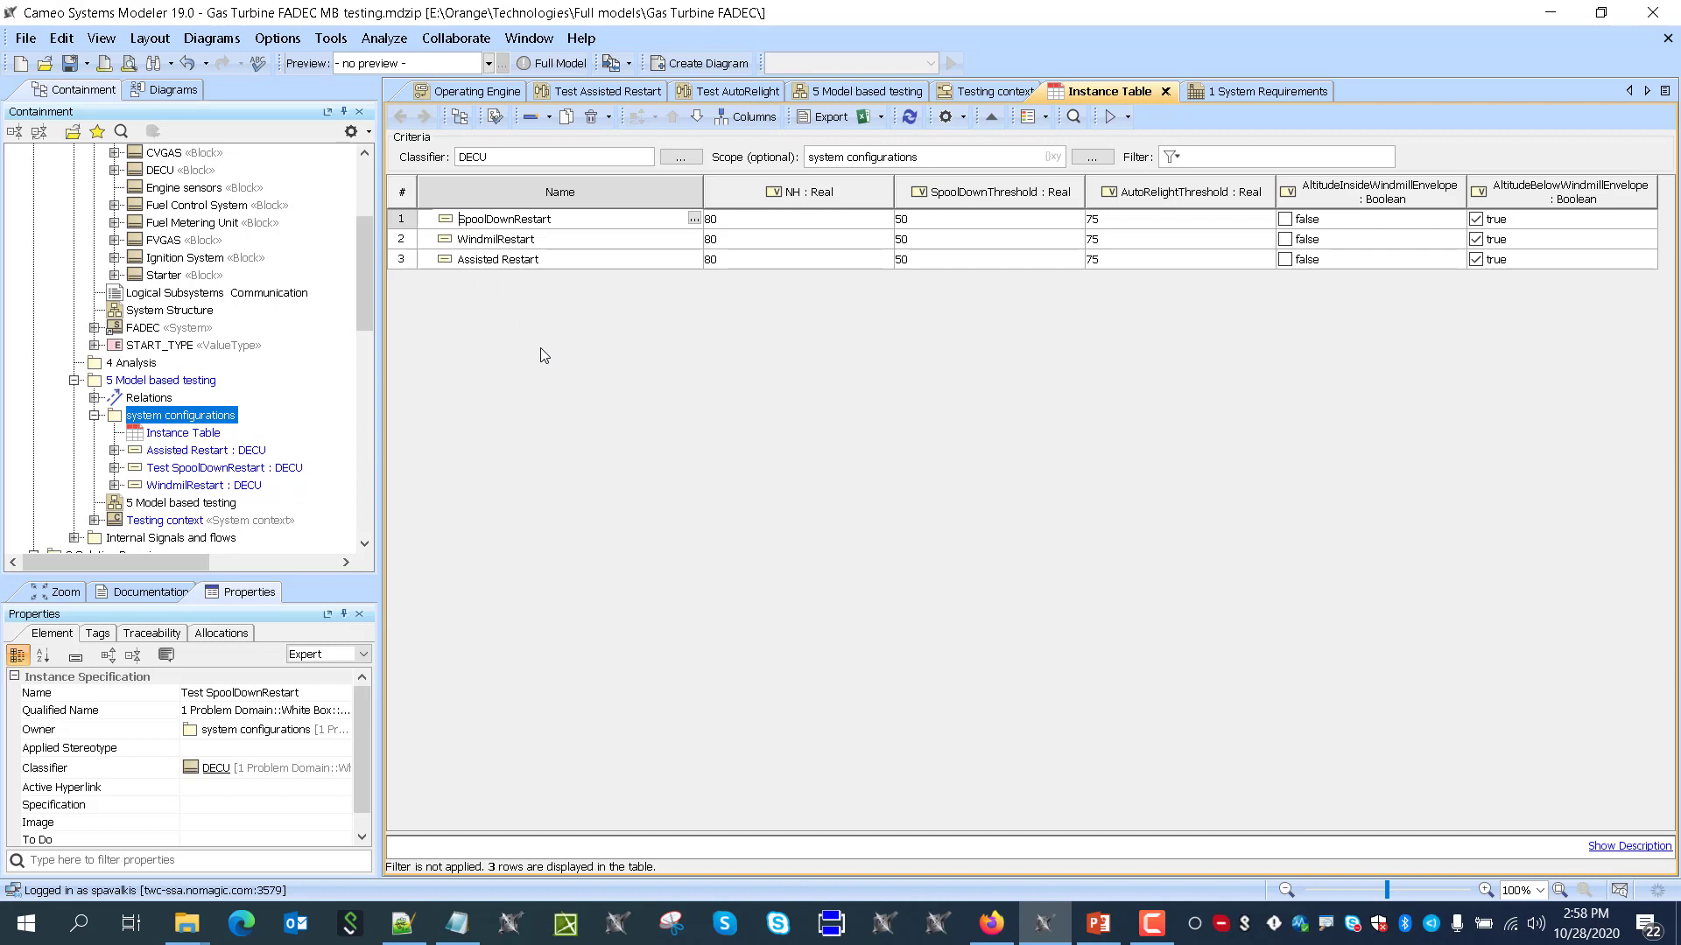
left_click(540, 350)
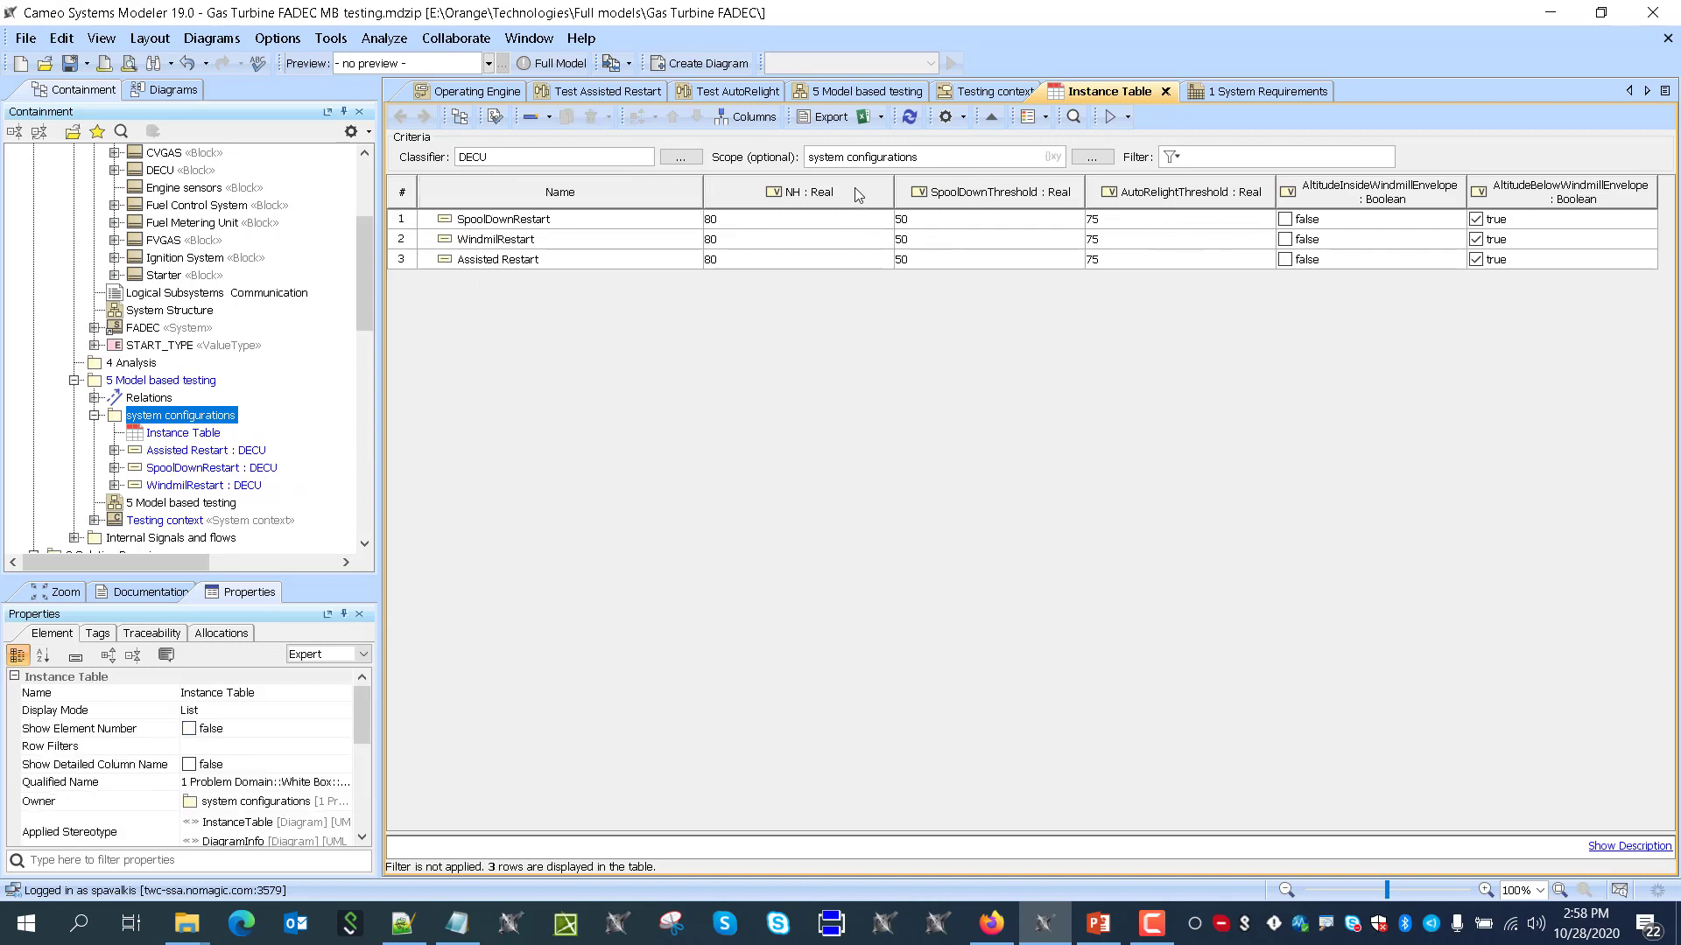
Set the NH value of the SpoolDownRestart instance to 65
left_click(718, 218)
left_click(721, 218)
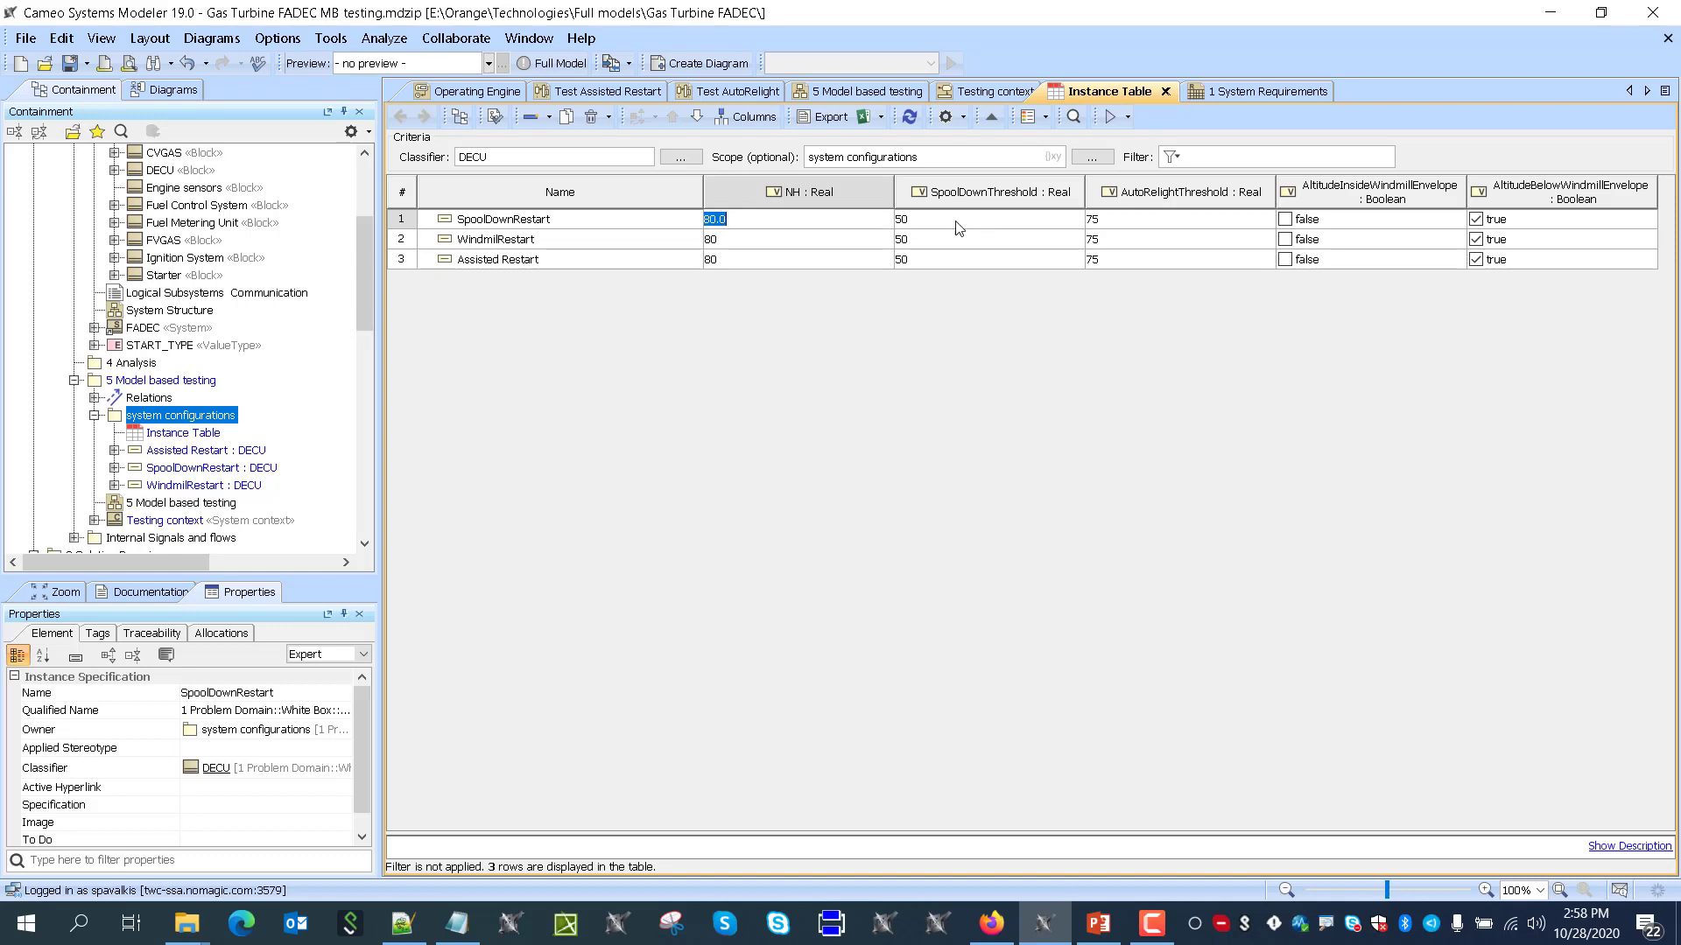
type("65")
left_click(779, 342)
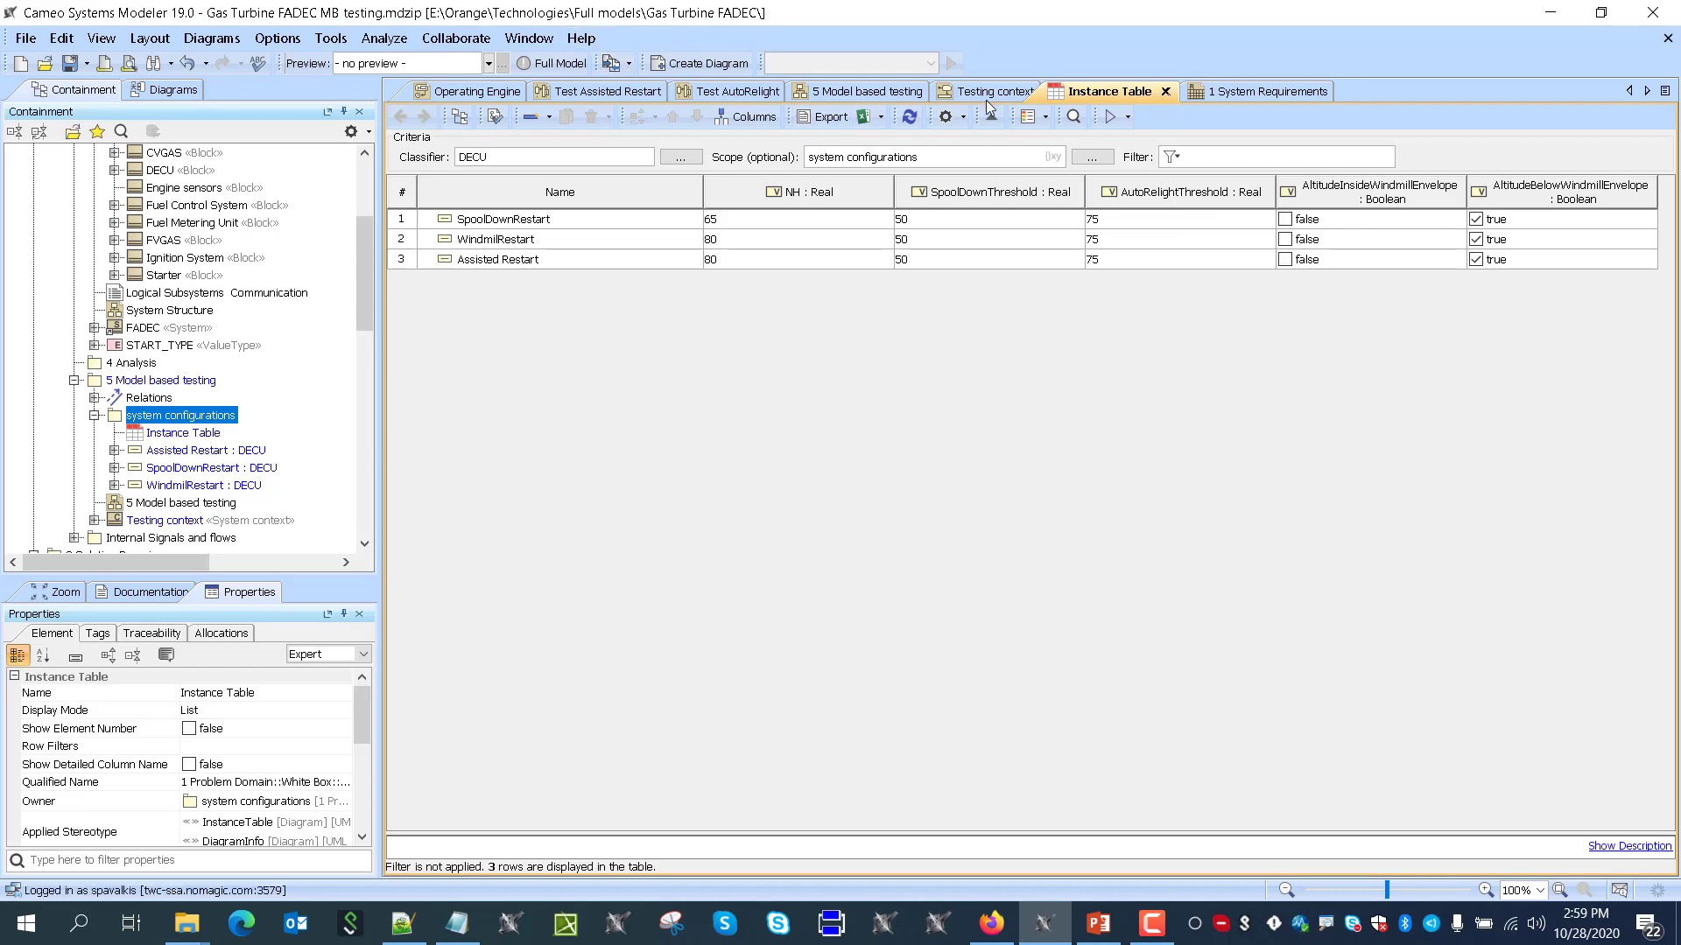
Check the restart conditions in the Operating Engine diagram and set NH to 25 for the WindmilRestart and Assisted Restart instances
left_click(477, 91)
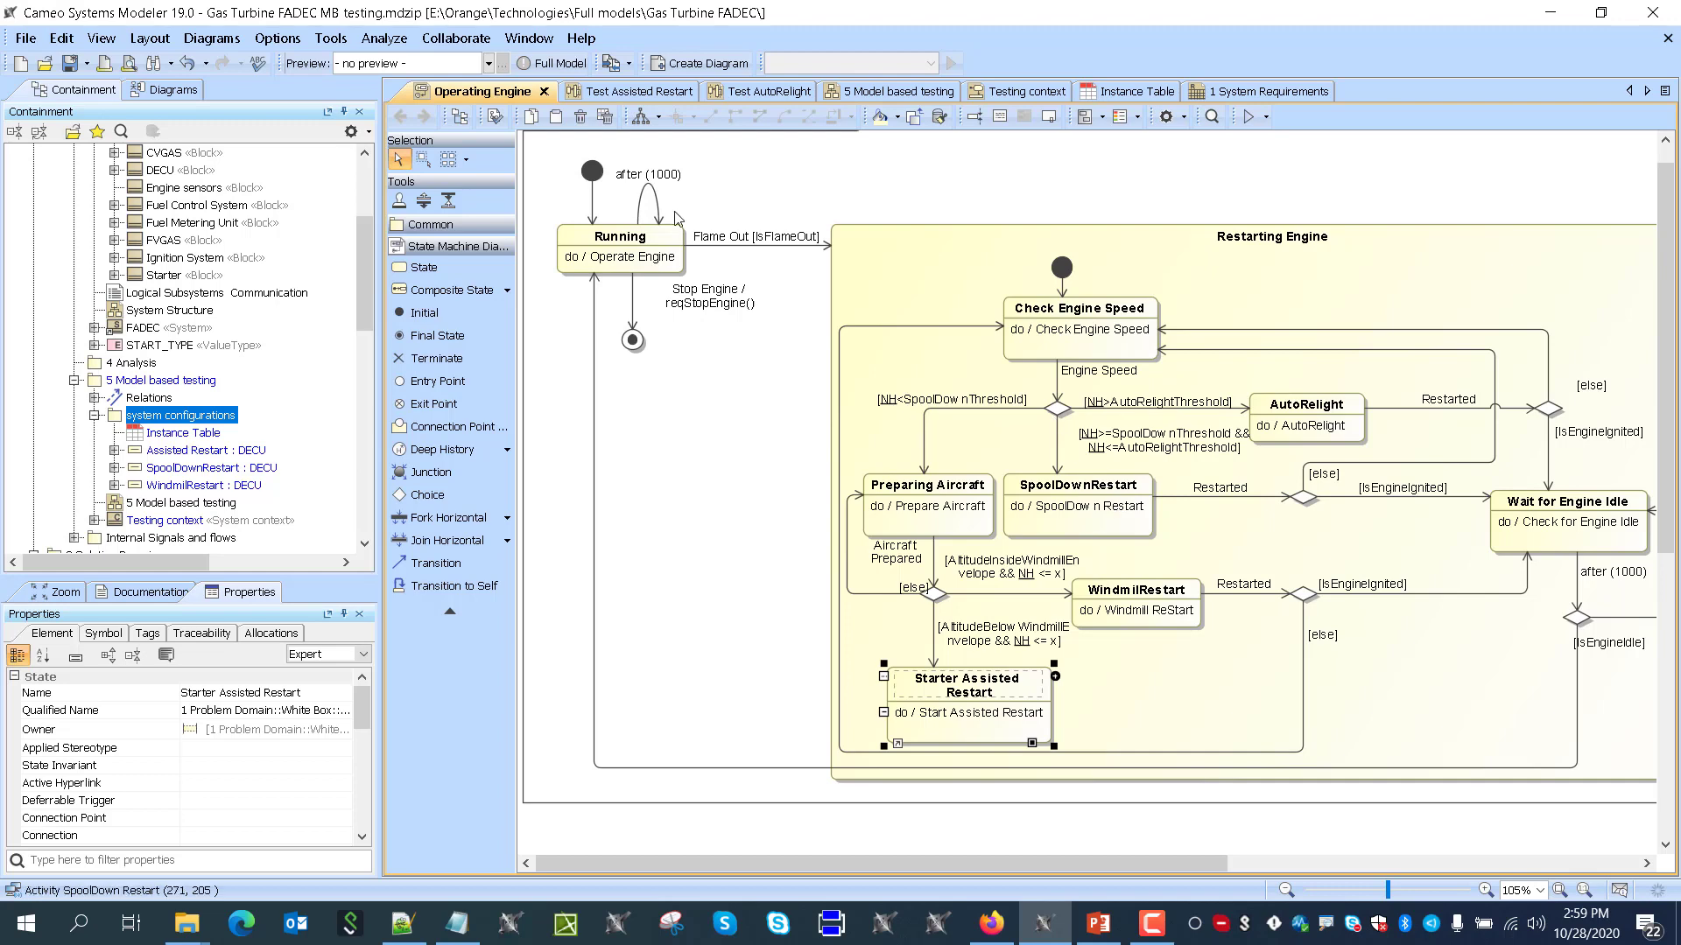
left_click(1117, 92)
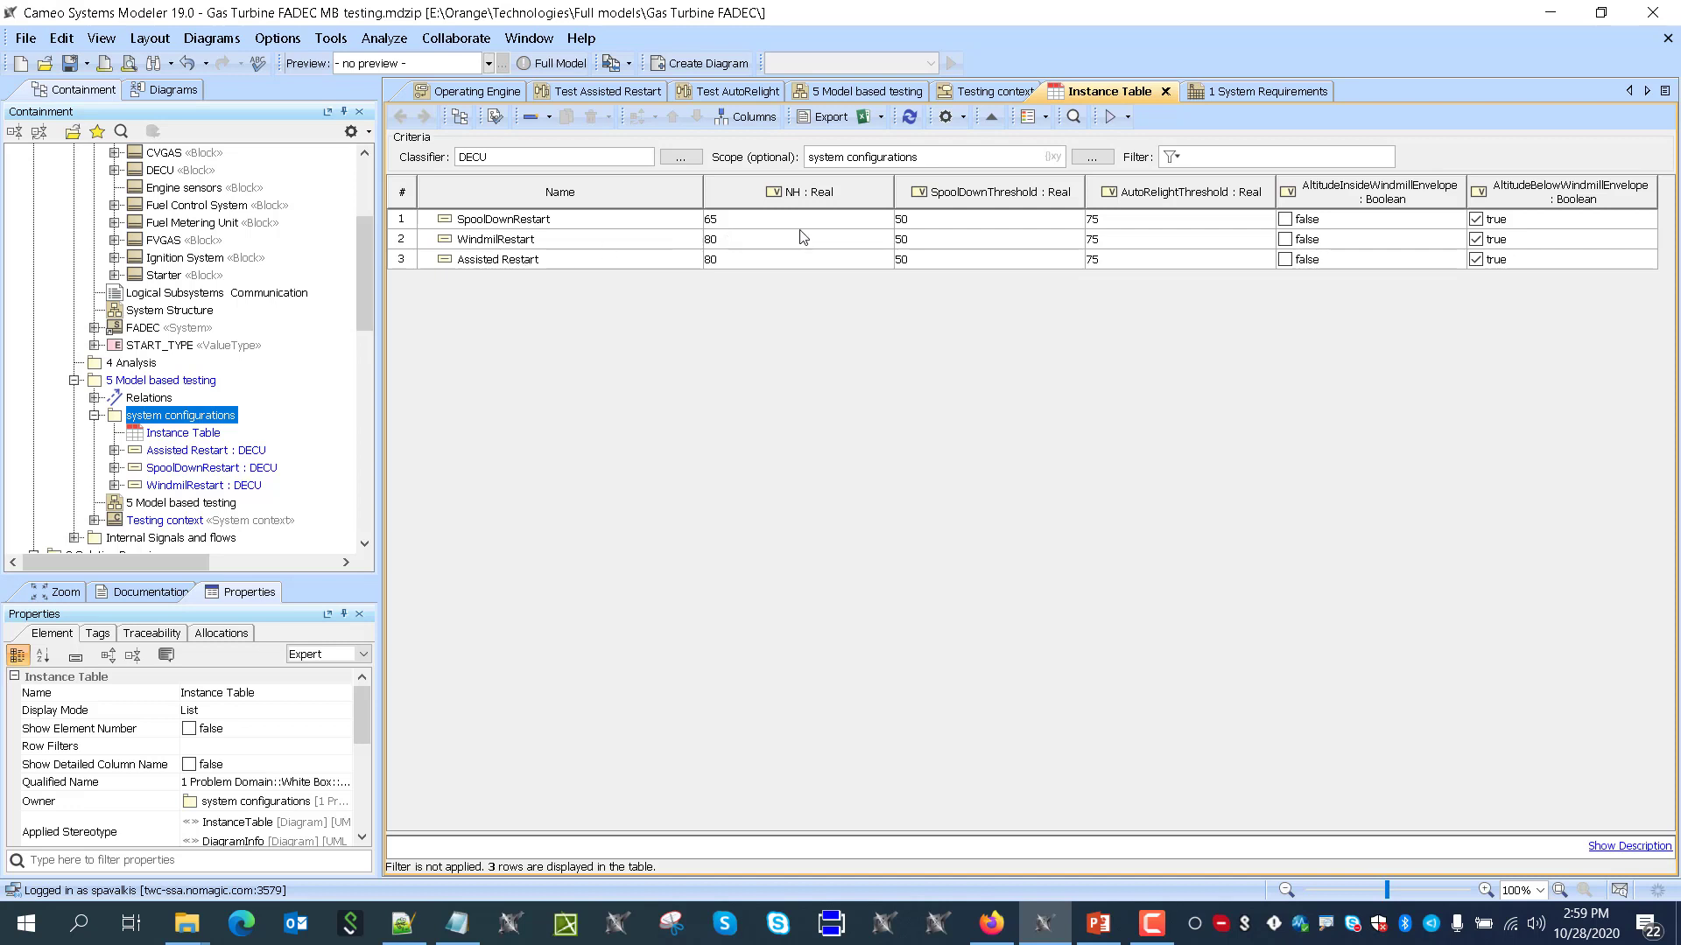
left_click(754, 241)
left_click(755, 240)
type("25")
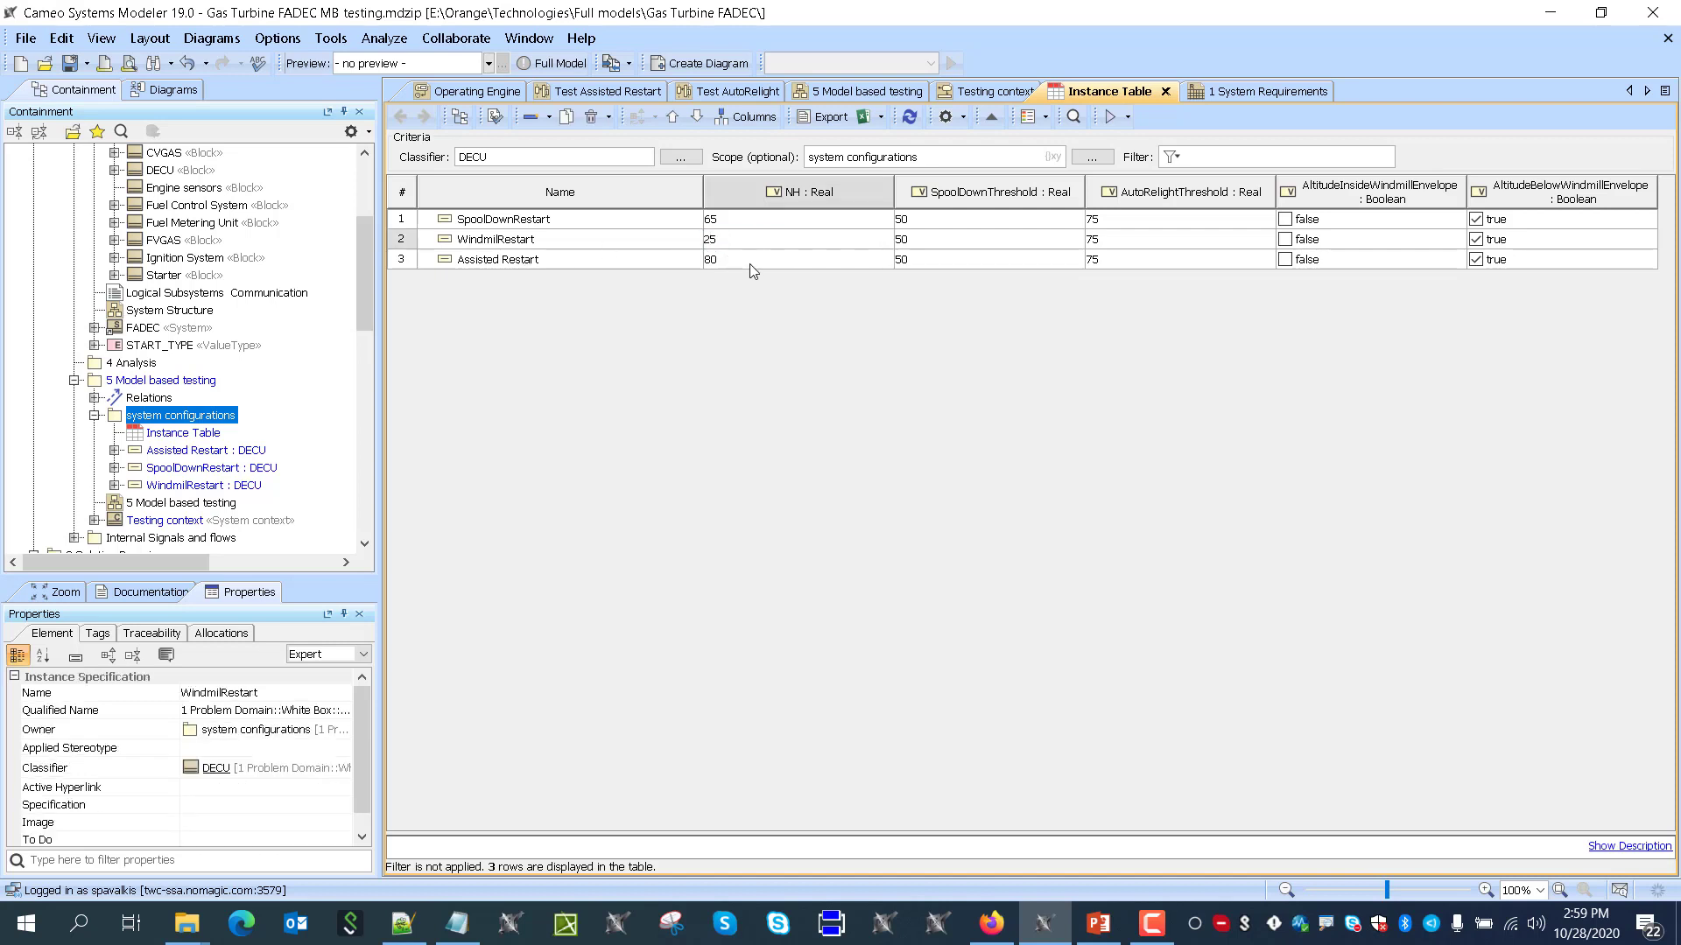
double_click(751, 261)
type("2")
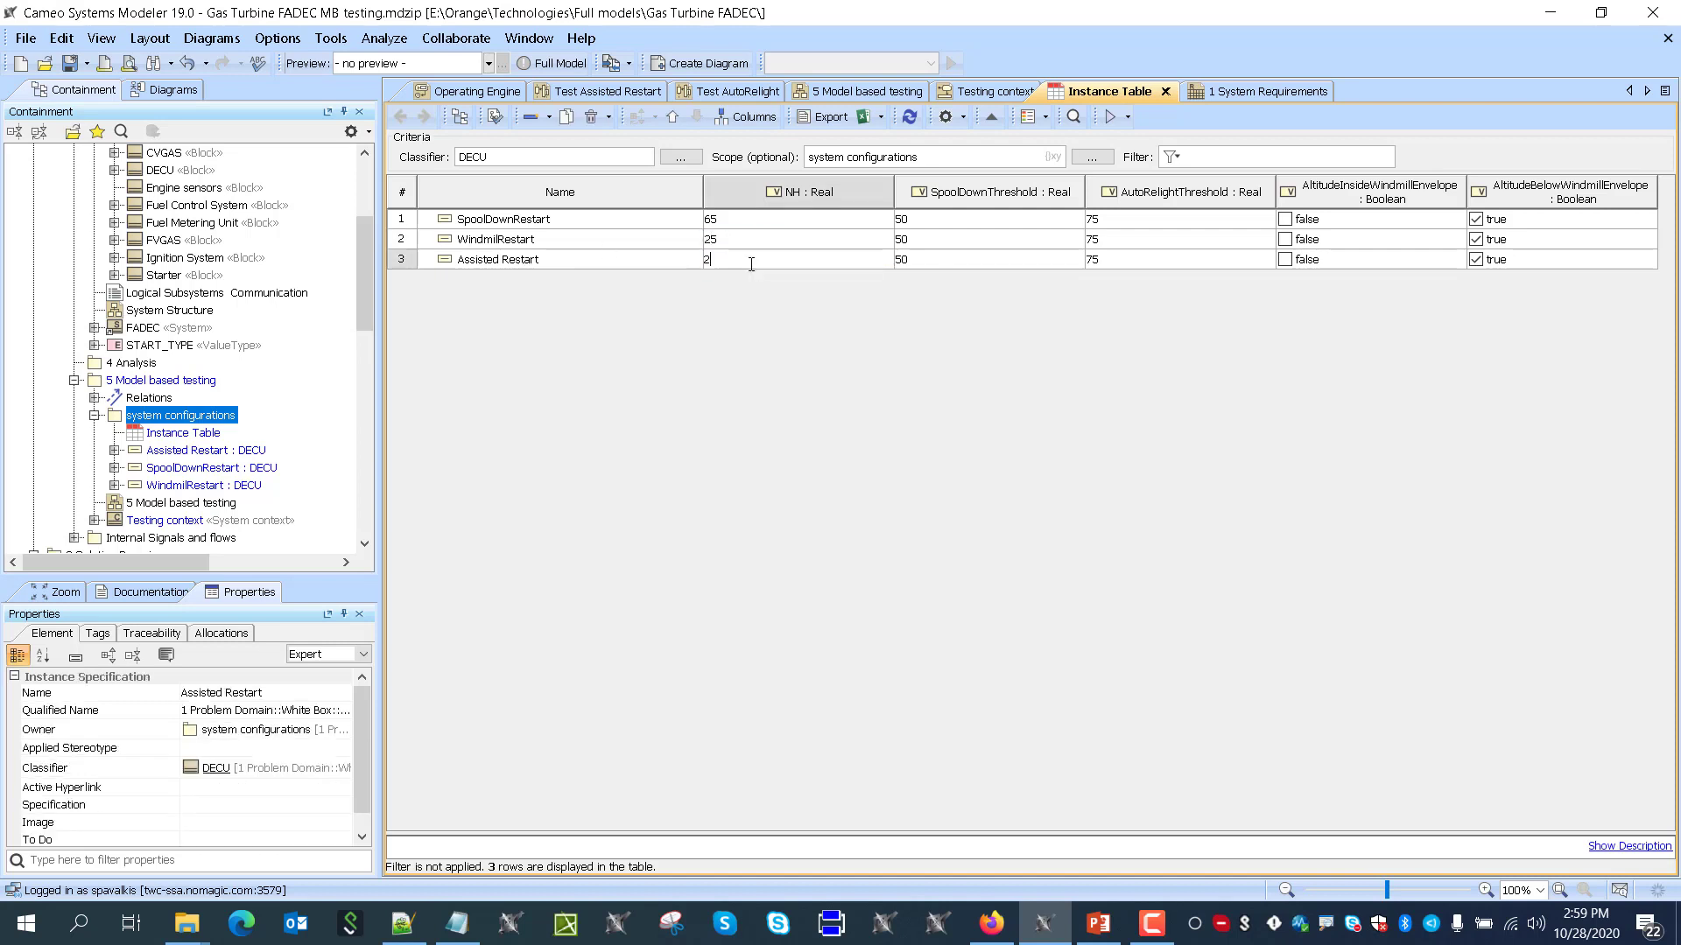
type("5")
left_click(855, 341)
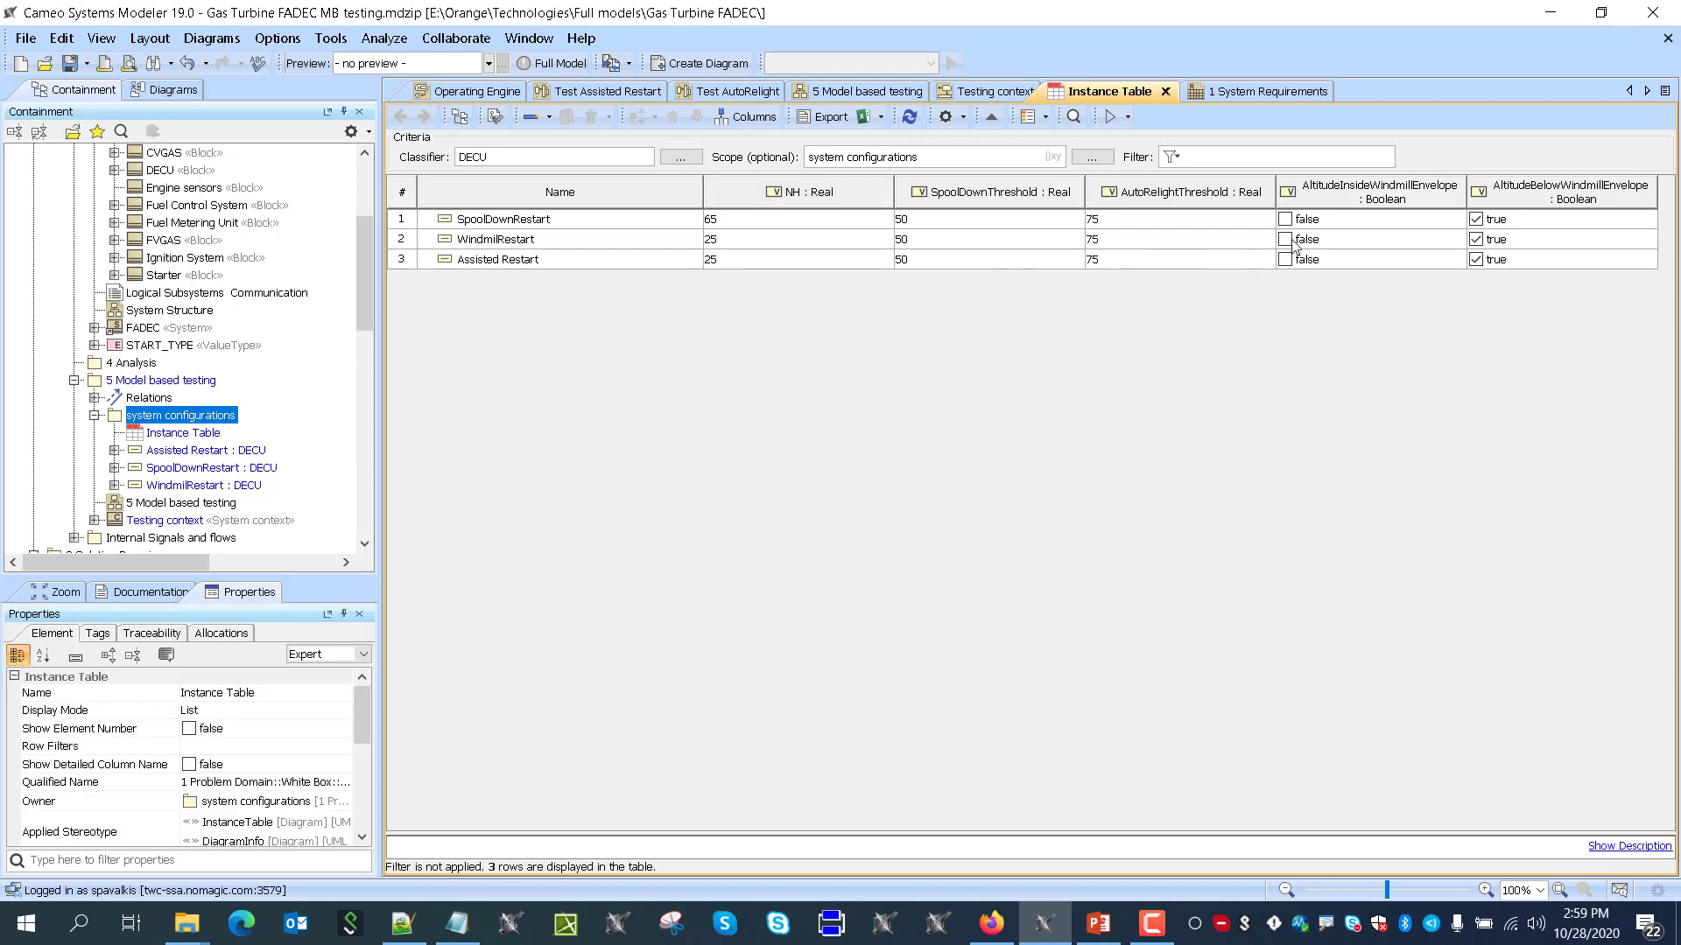
For WindmilRestart, set AltitudeInsideWindmillEnvelope to true and AltitudeBelowWindmillEnvelope to false, checking them against the Operating Engine diagram
left_click(1296, 246)
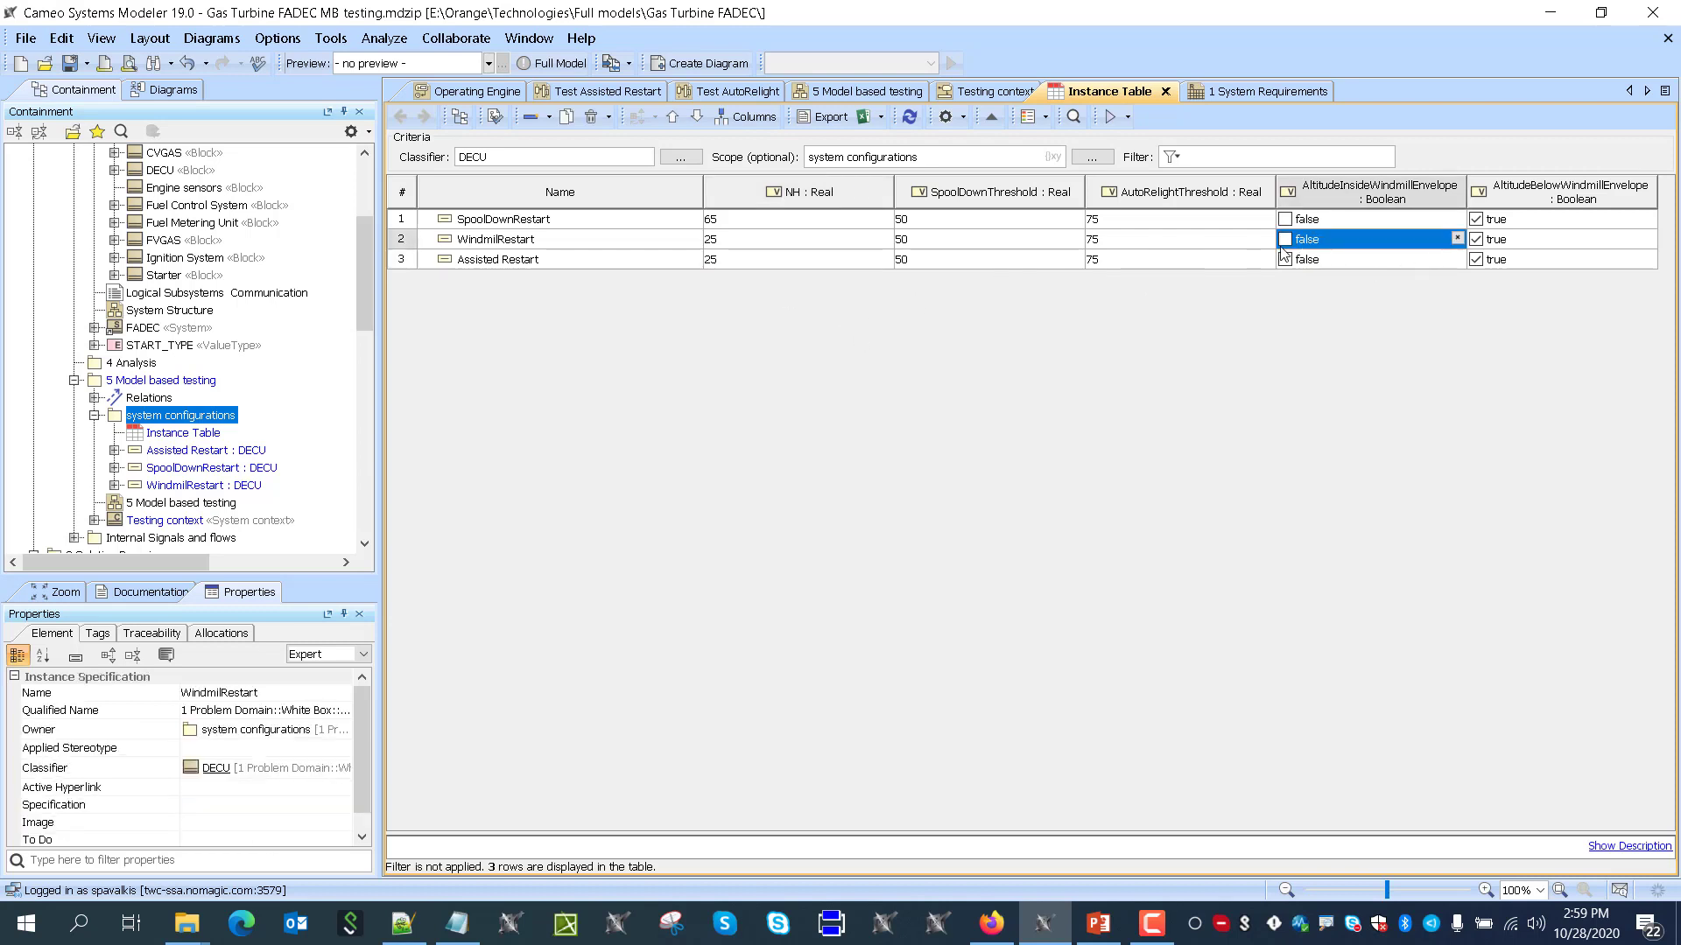
left_click(1285, 239)
left_click(1476, 239)
left_click(1476, 239)
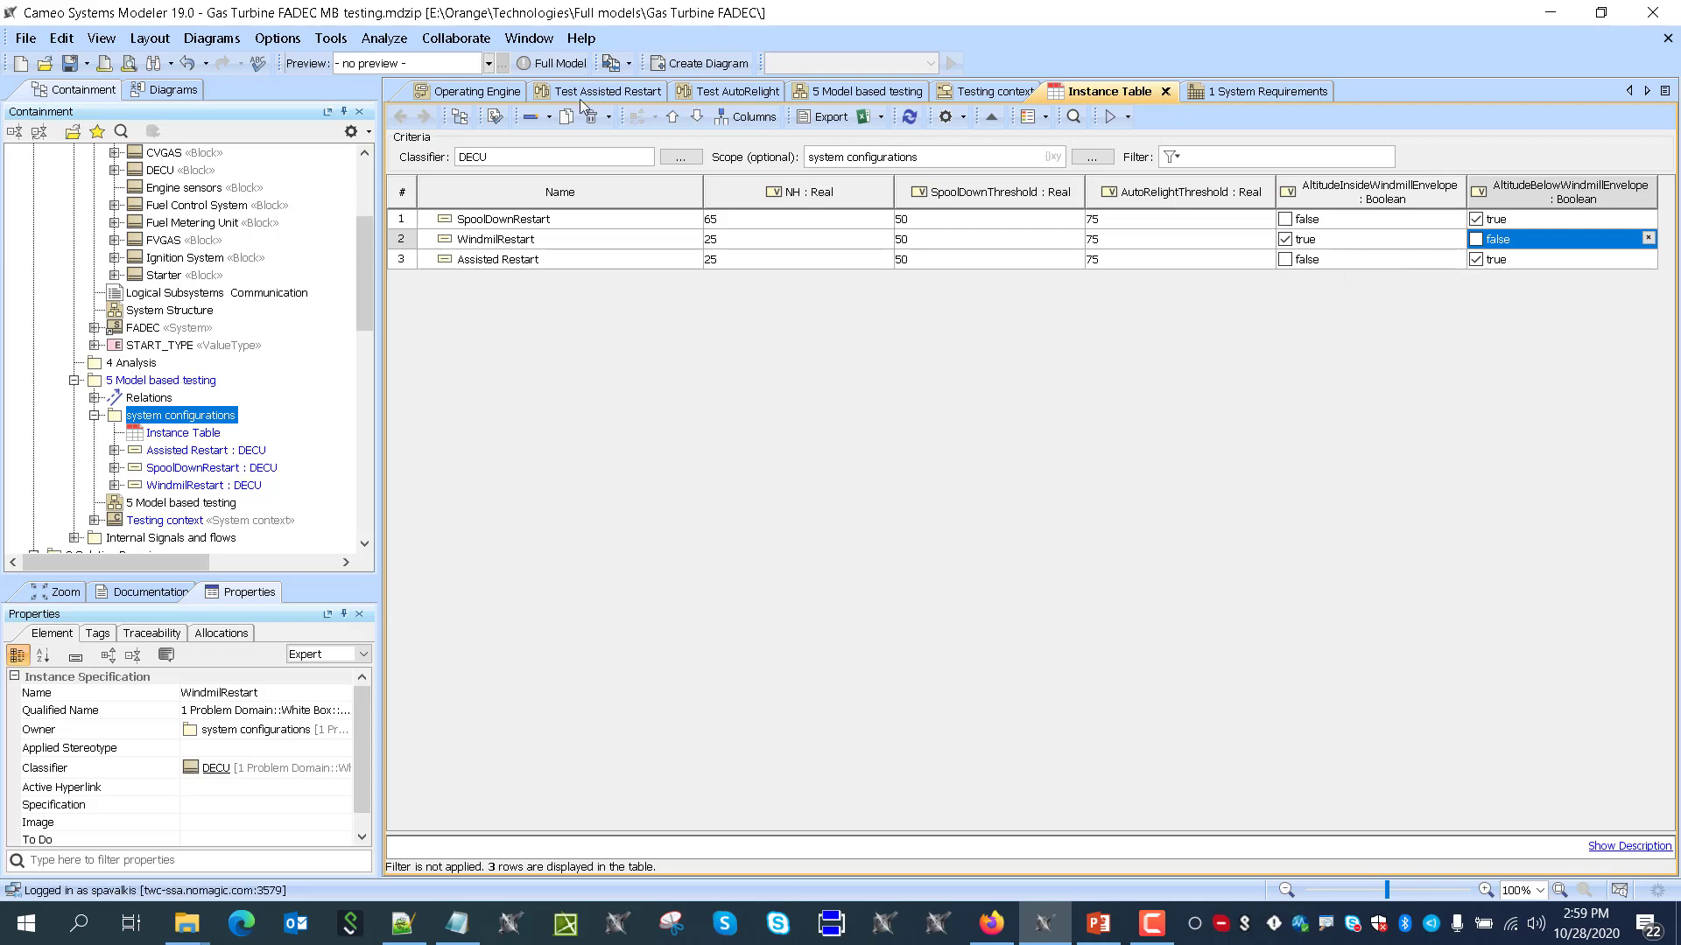
left_click(443, 96)
left_click(994, 717)
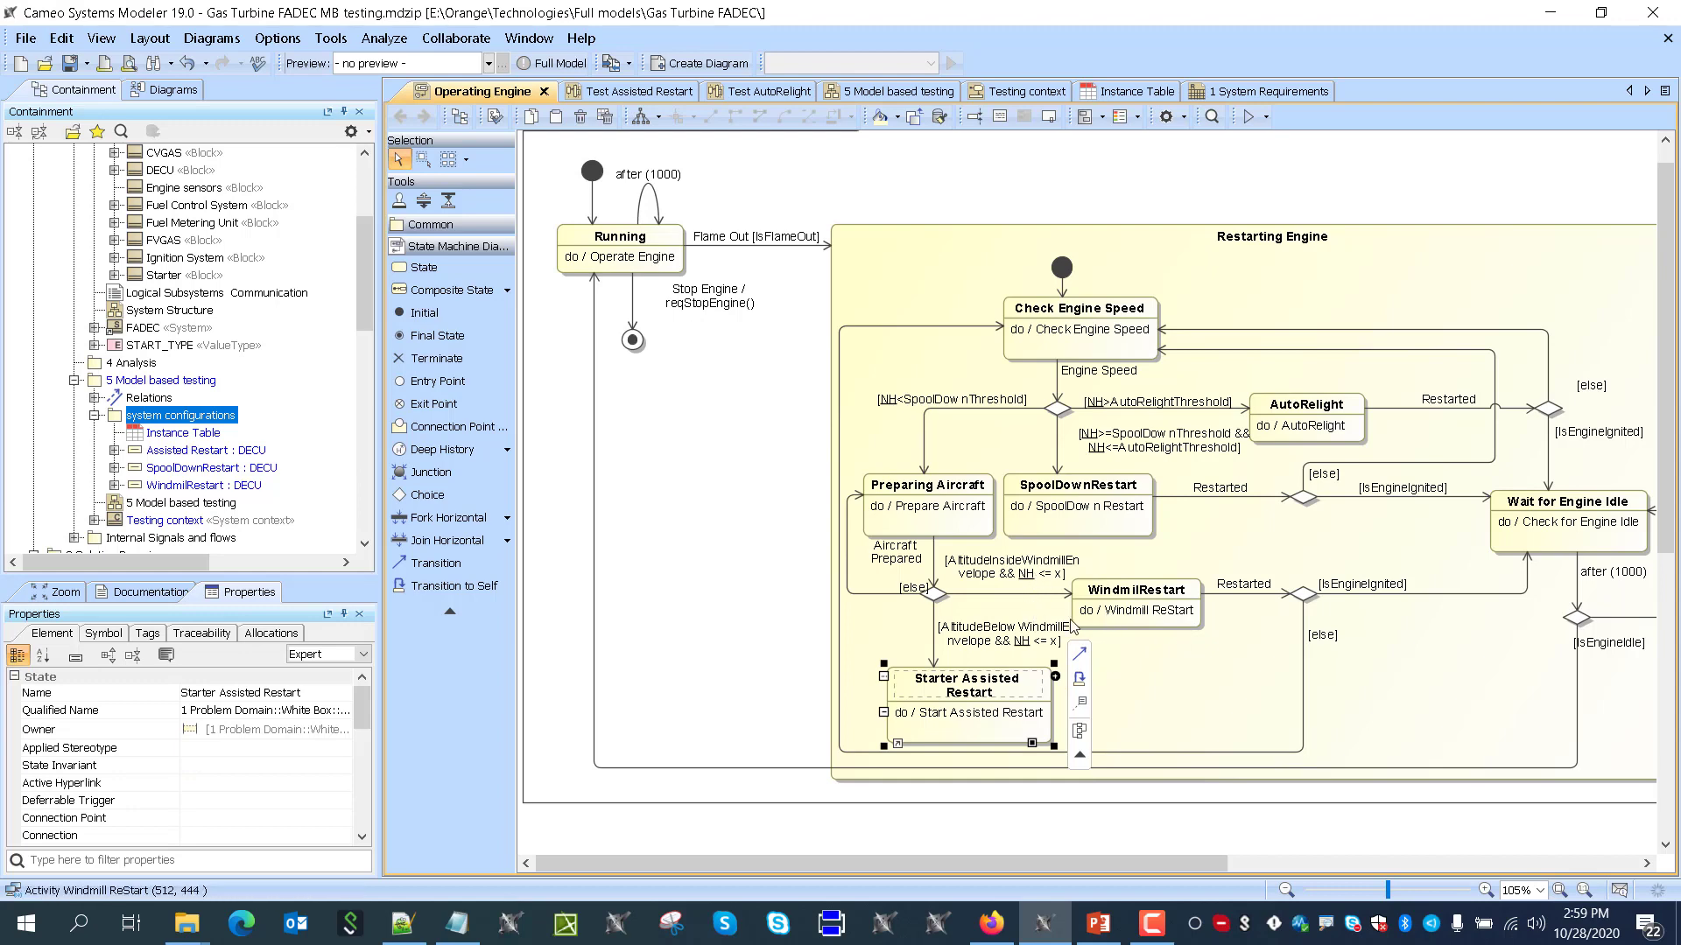
left_click(1116, 94)
left_click(848, 460)
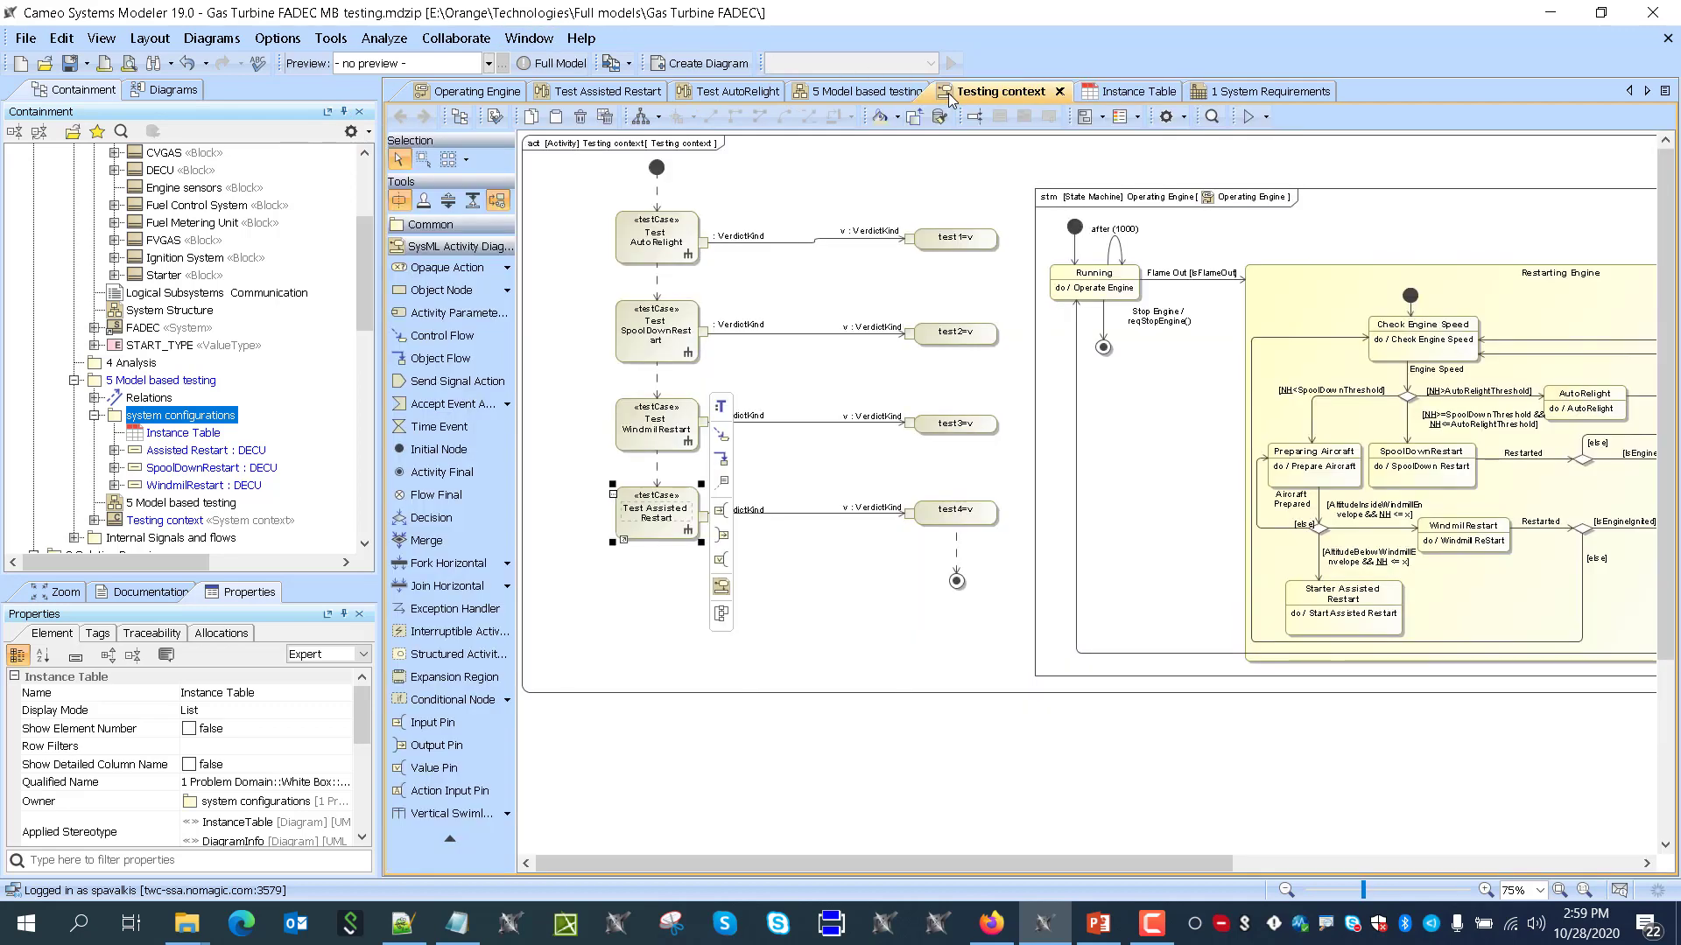
Insert a new action into the control flow between Test AutoRelight and Test SpoolDownRestart in the Testing context diagram
left_click(981, 91)
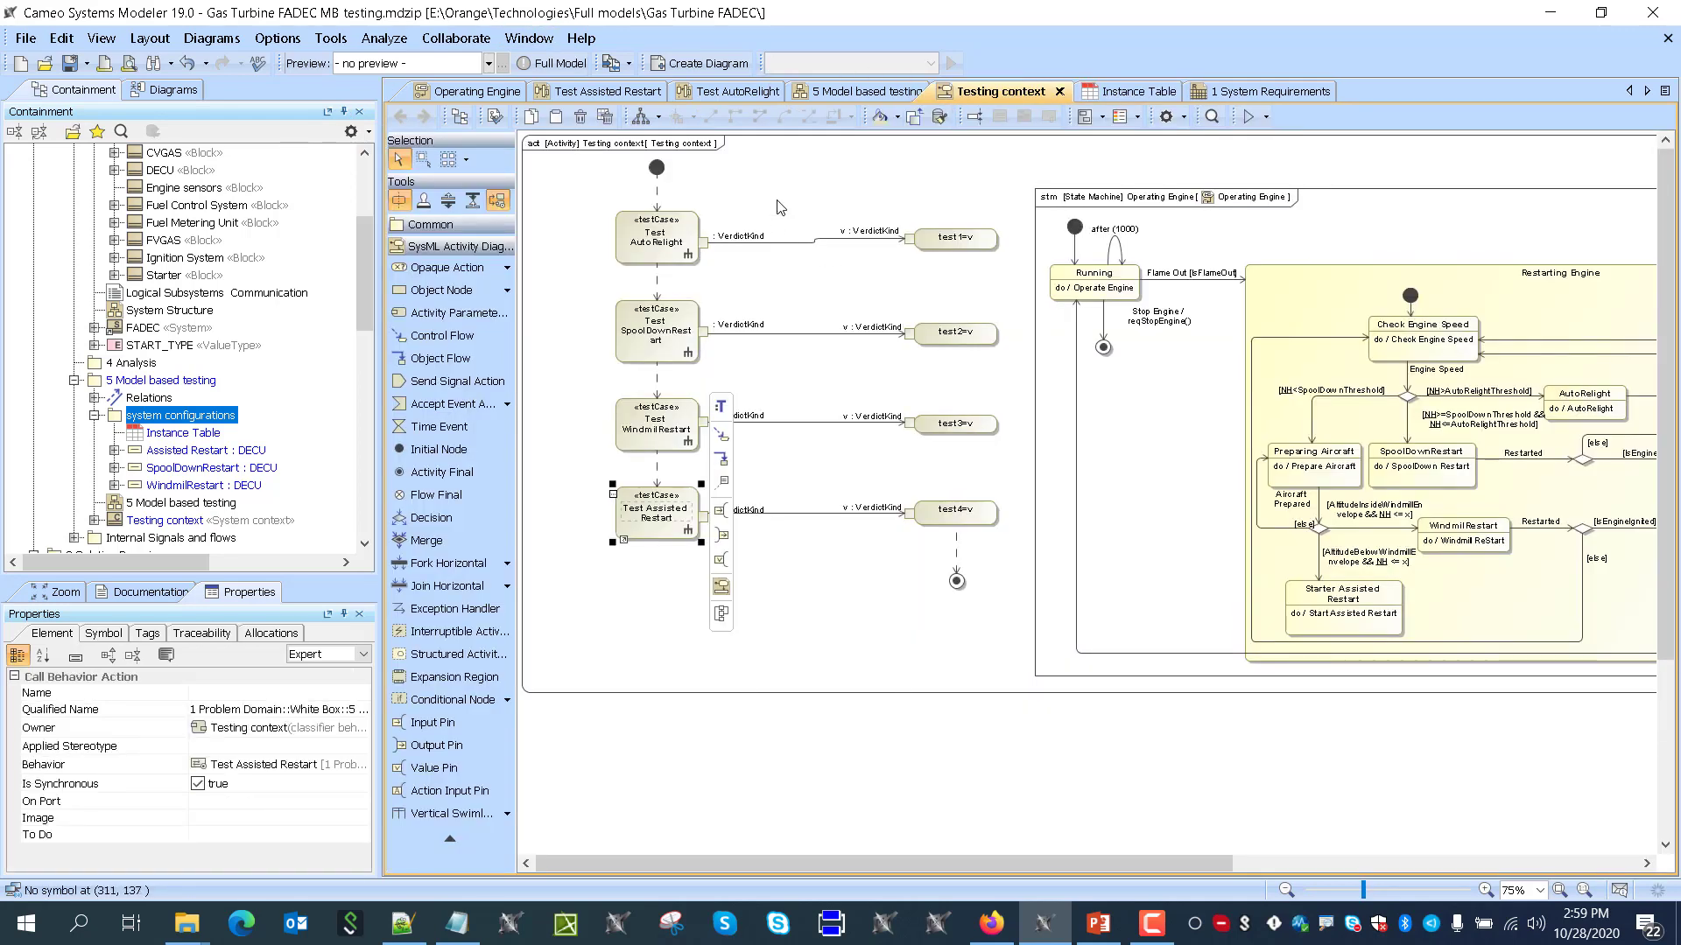
left_click(722, 223)
scroll(672, 294, "up", 2)
scroll(669, 302, "up", 2)
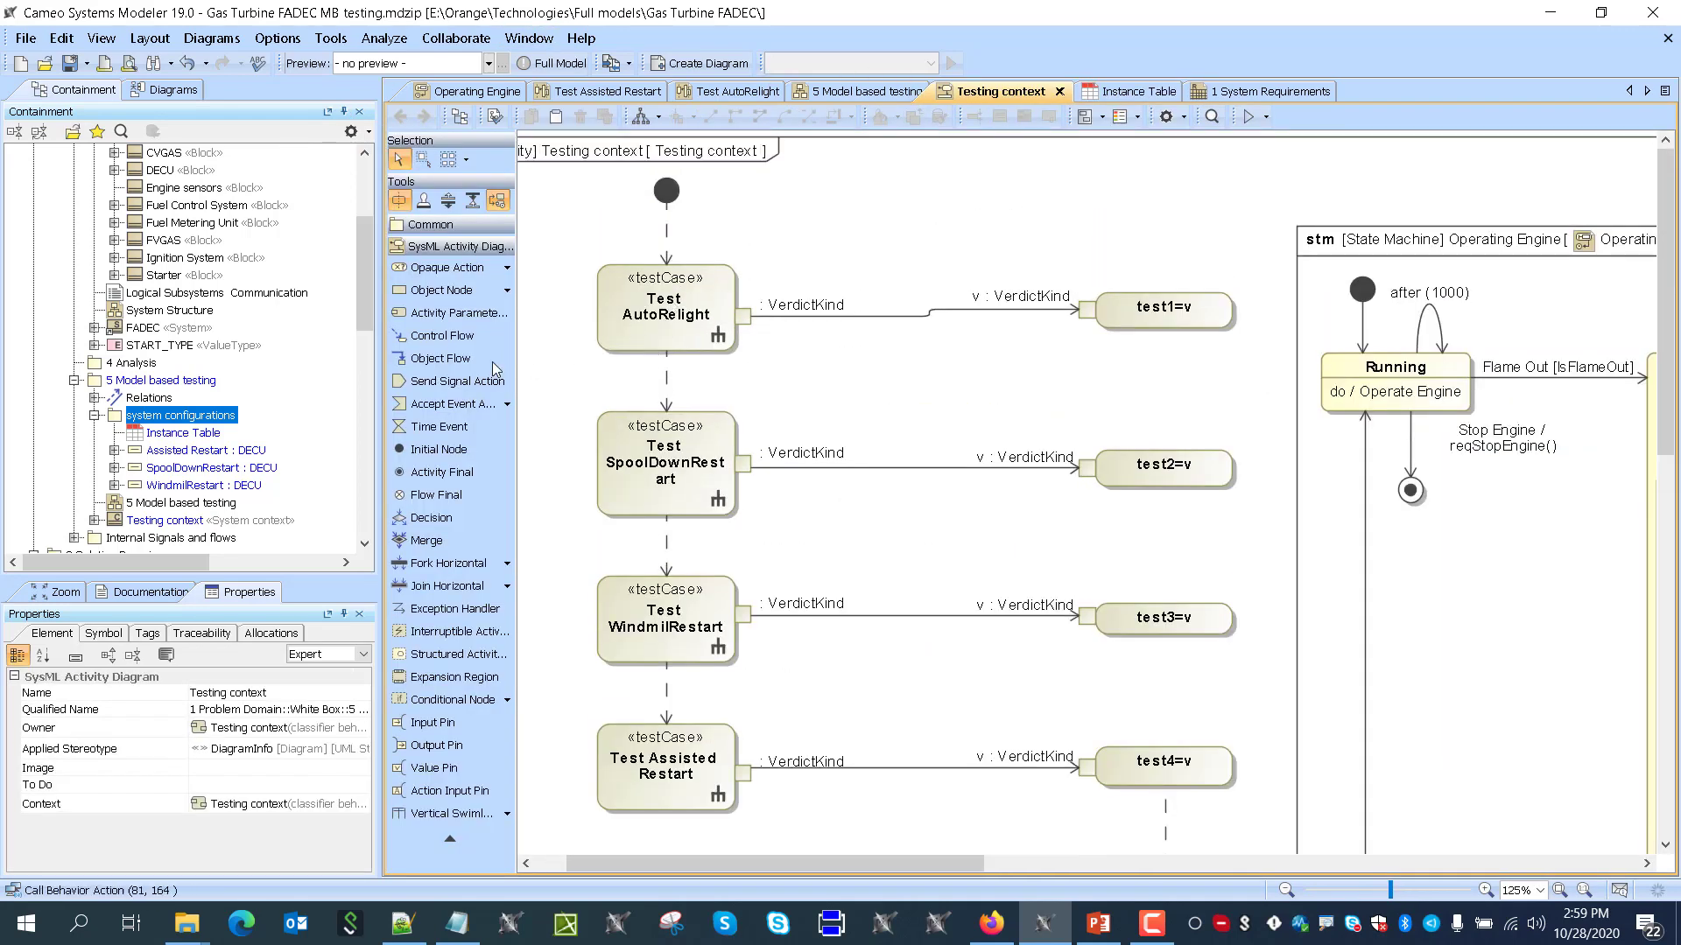
left_click(507, 267)
left_click(569, 271)
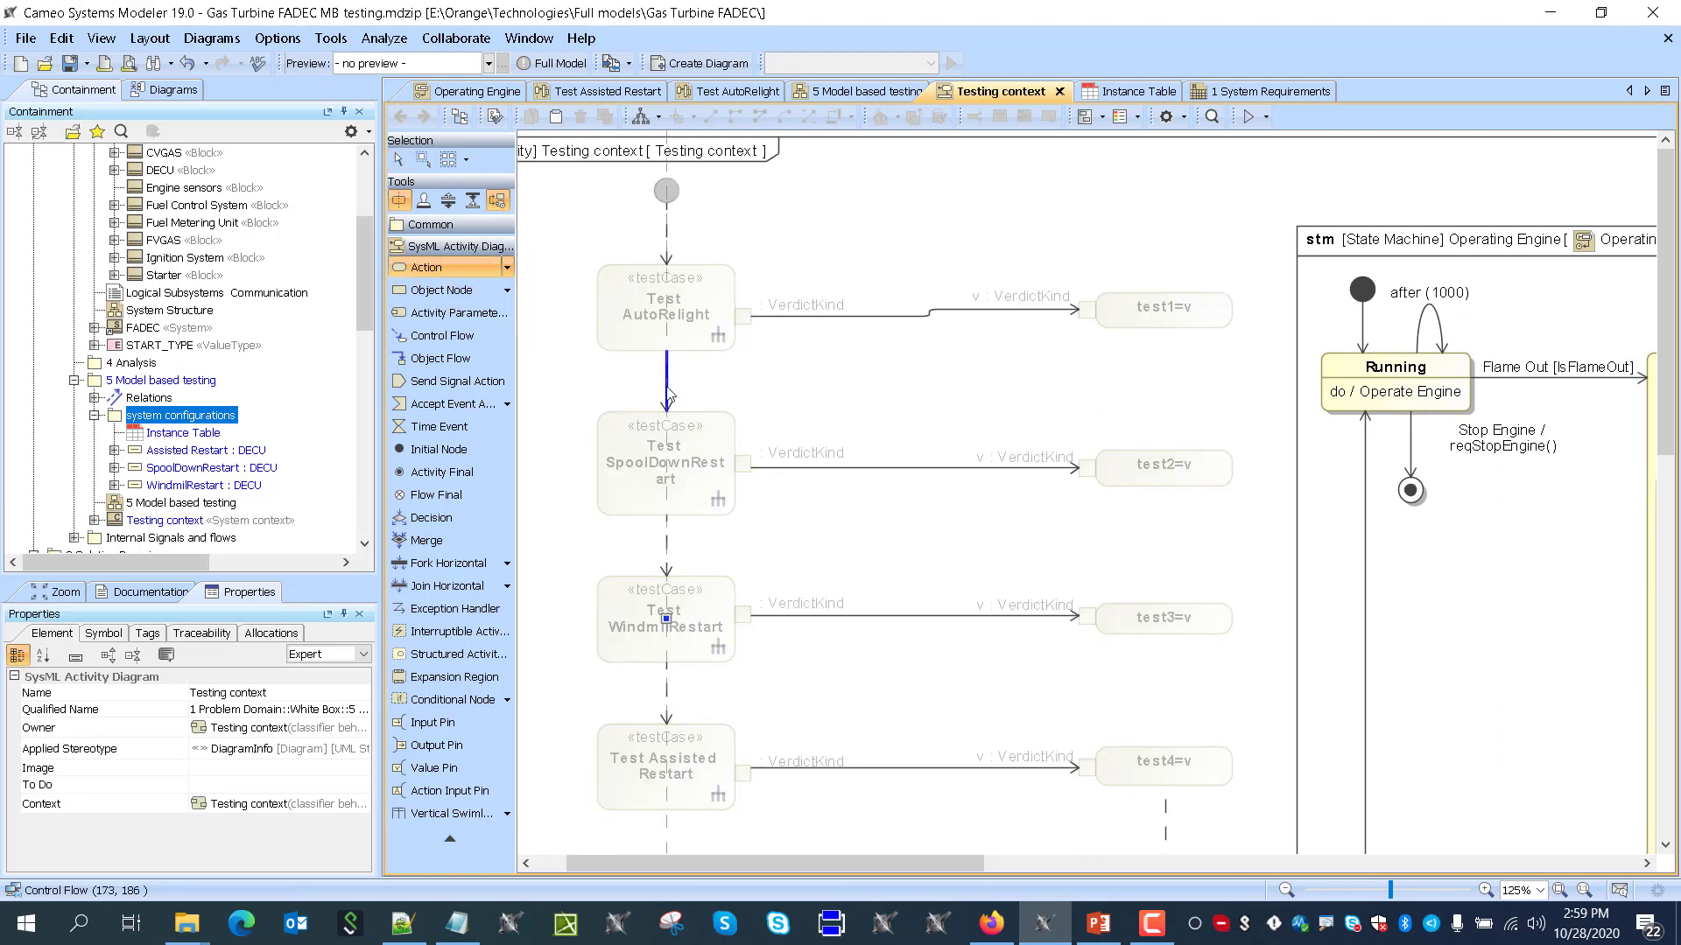
left_click(667, 394)
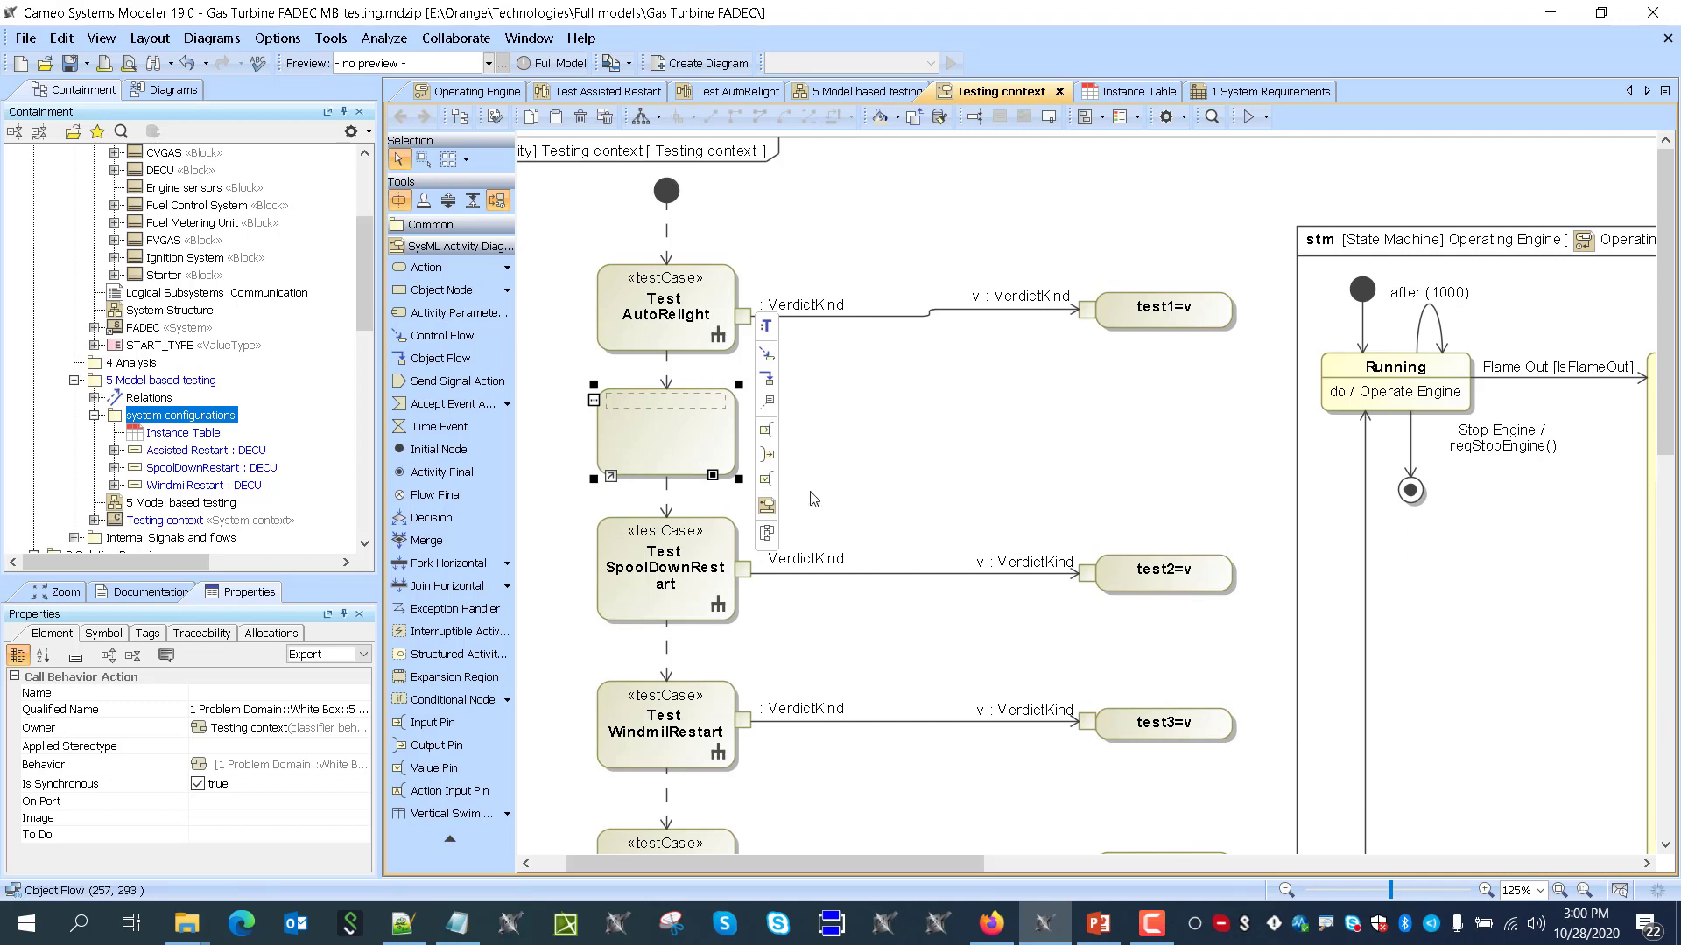
Assign SpoolDownRestart as the behavior of the newly inserted action
type(": S")
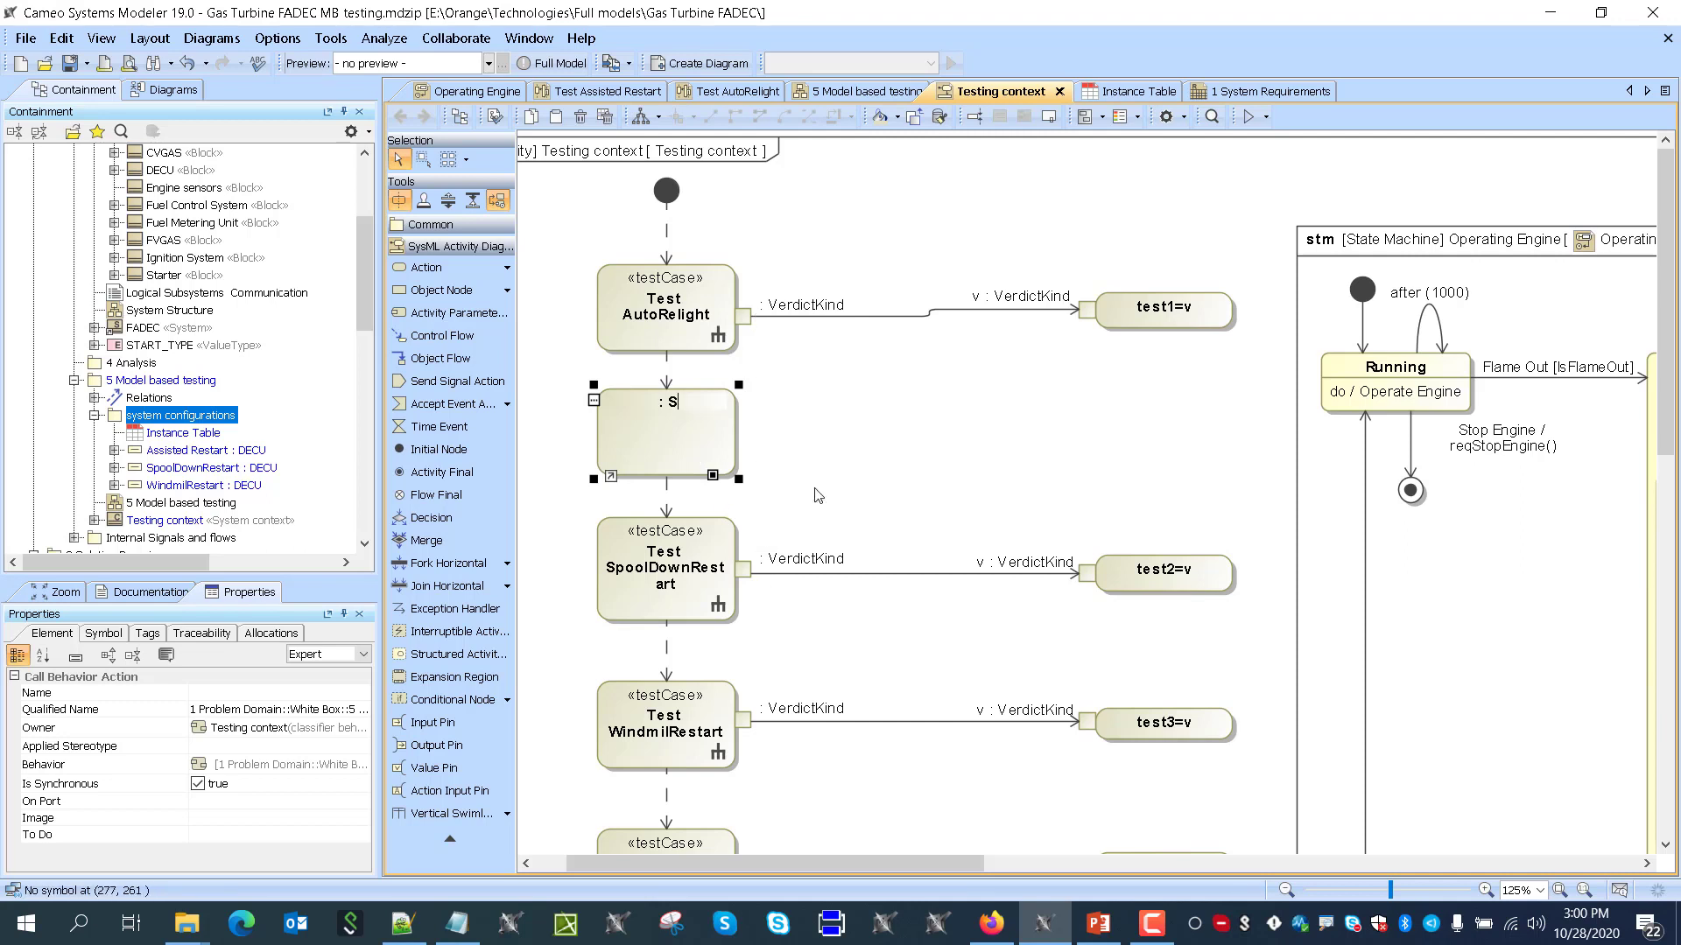
type("poolDownRestart")
left_click(856, 453)
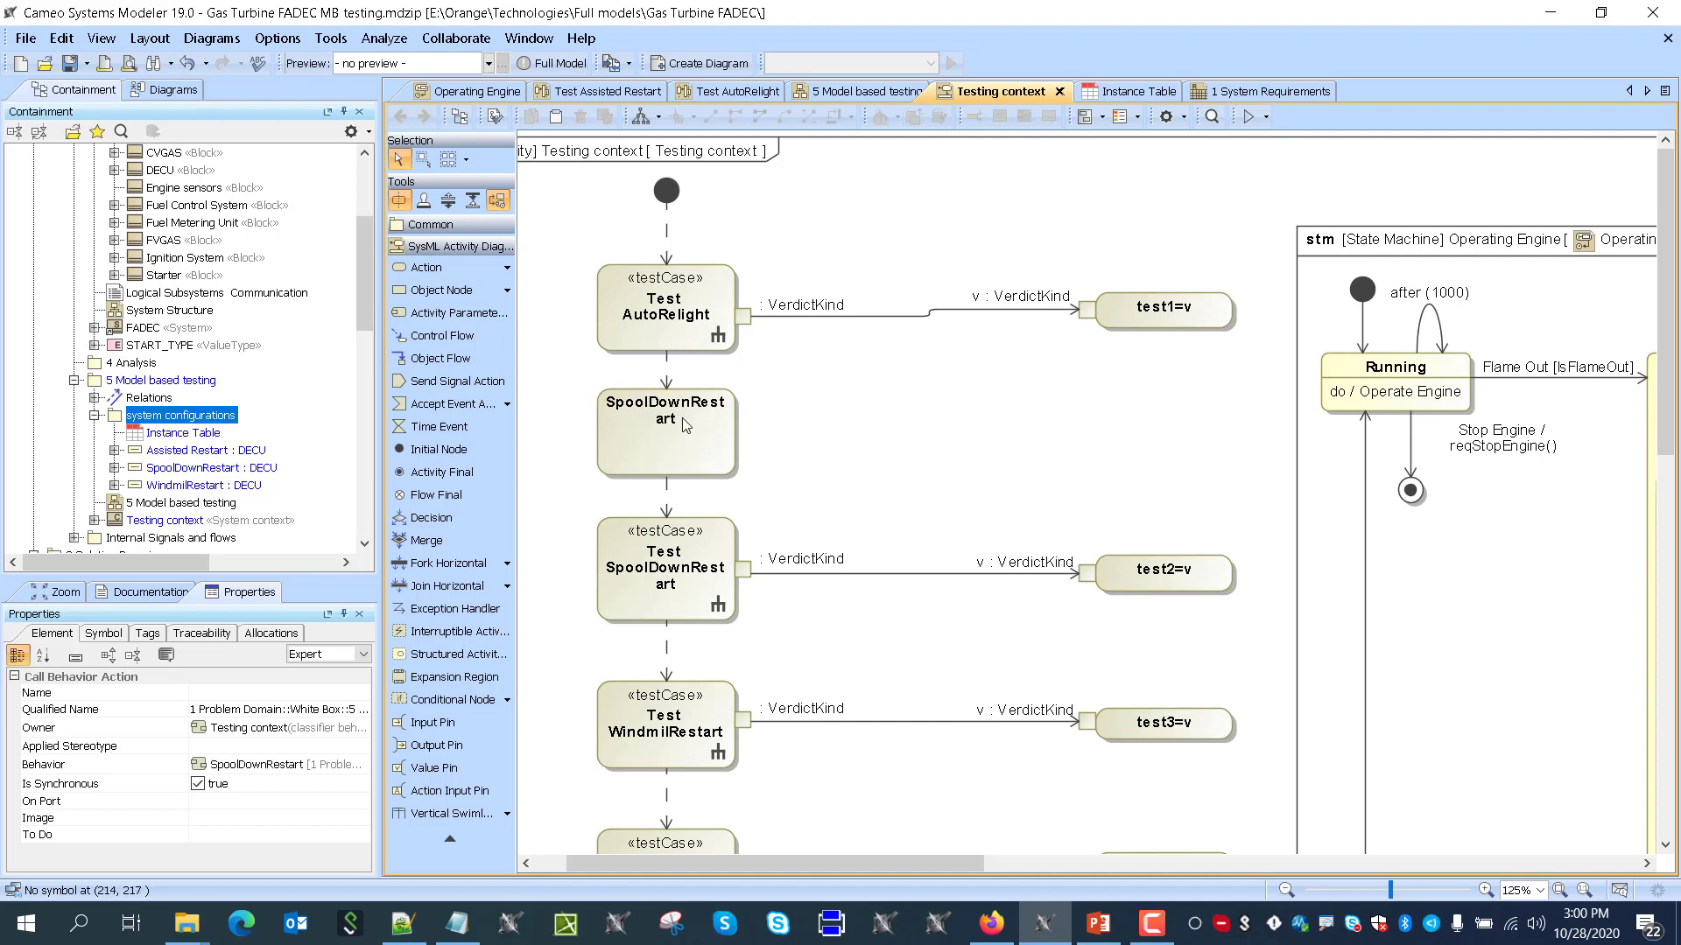
left_click(717, 467)
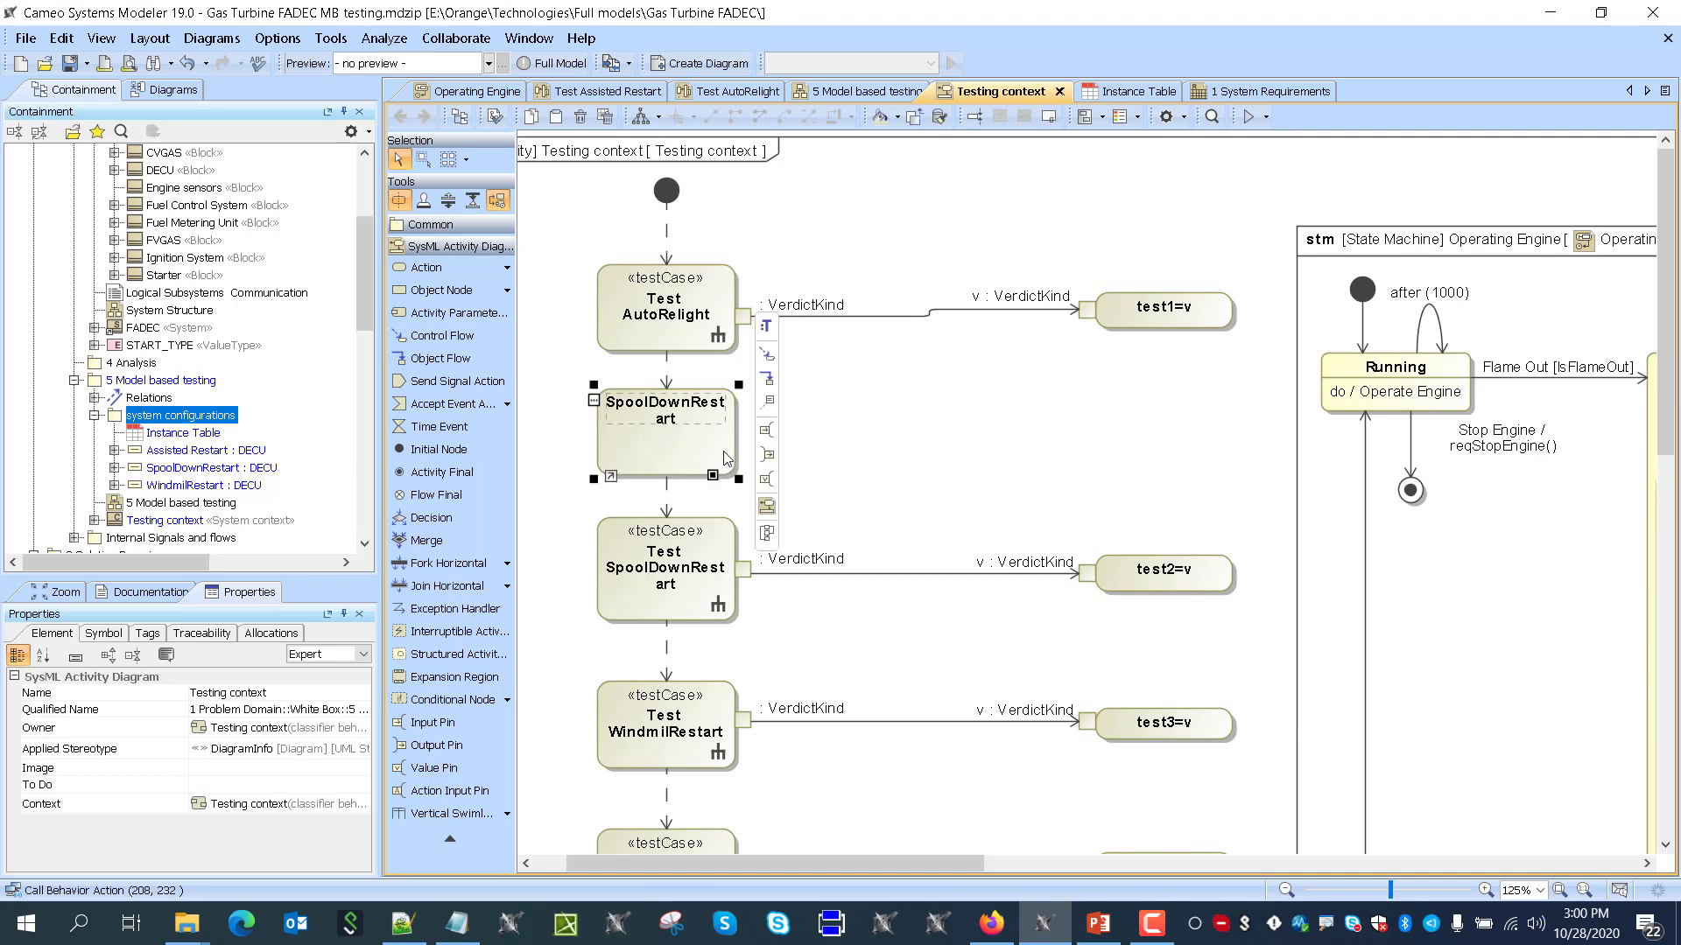
Create an activity diagram for the SpoolDownRestart action and place a Value Specification Action in it
left_click(767, 506)
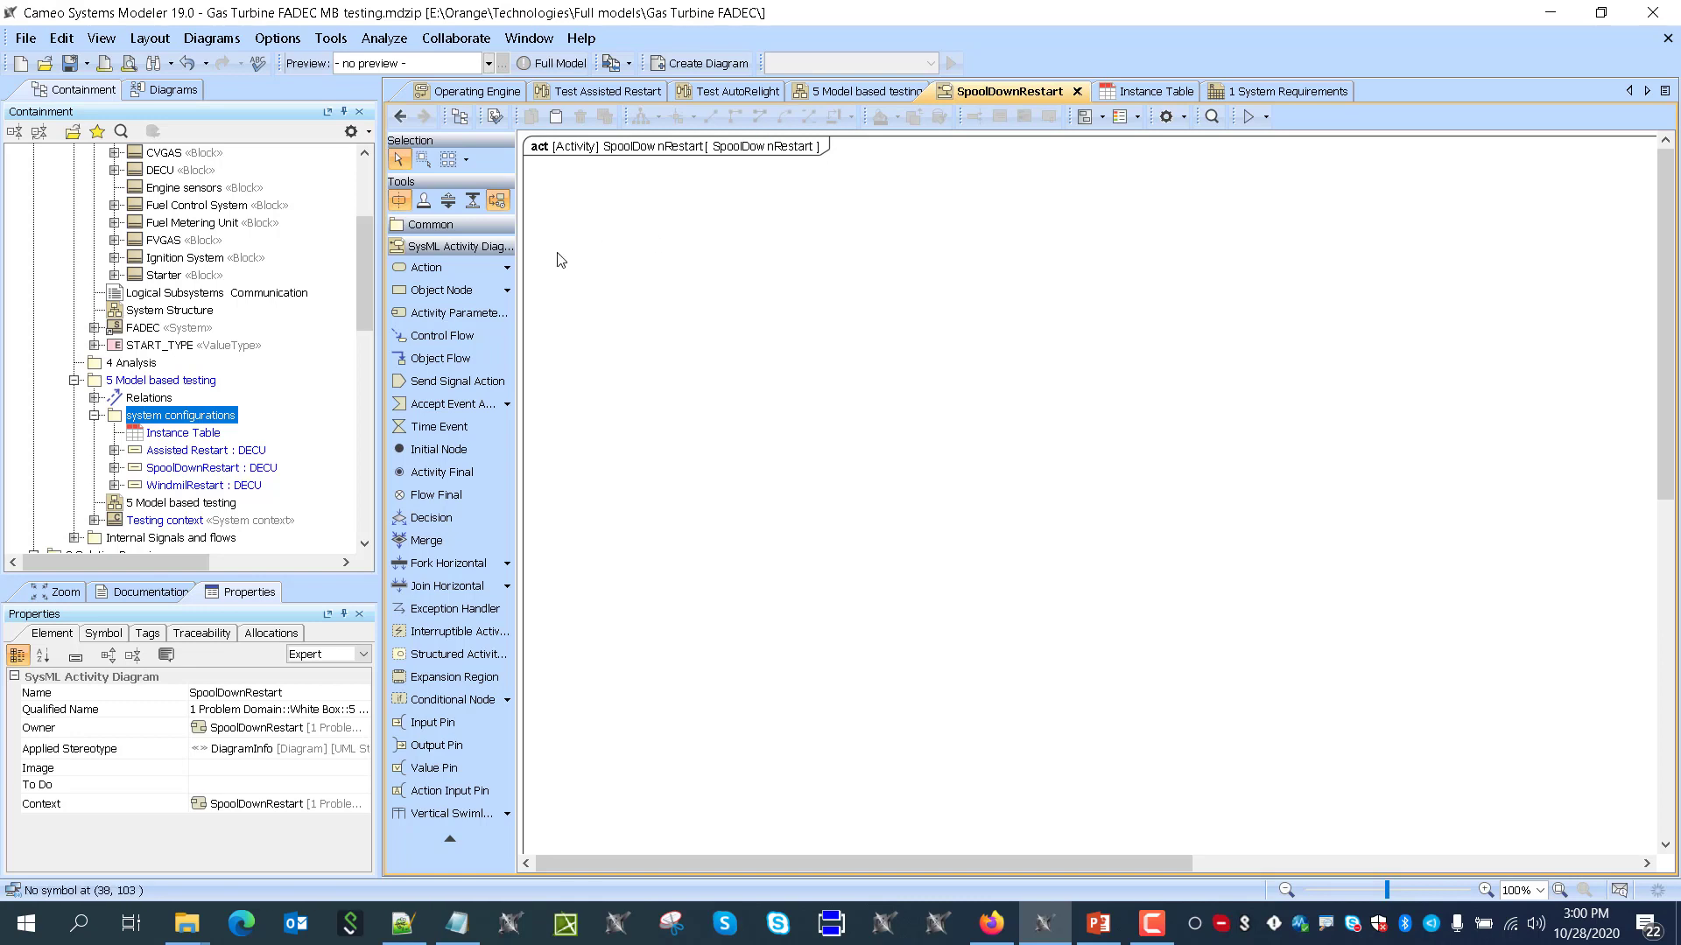
left_click(507, 267)
left_click(578, 365)
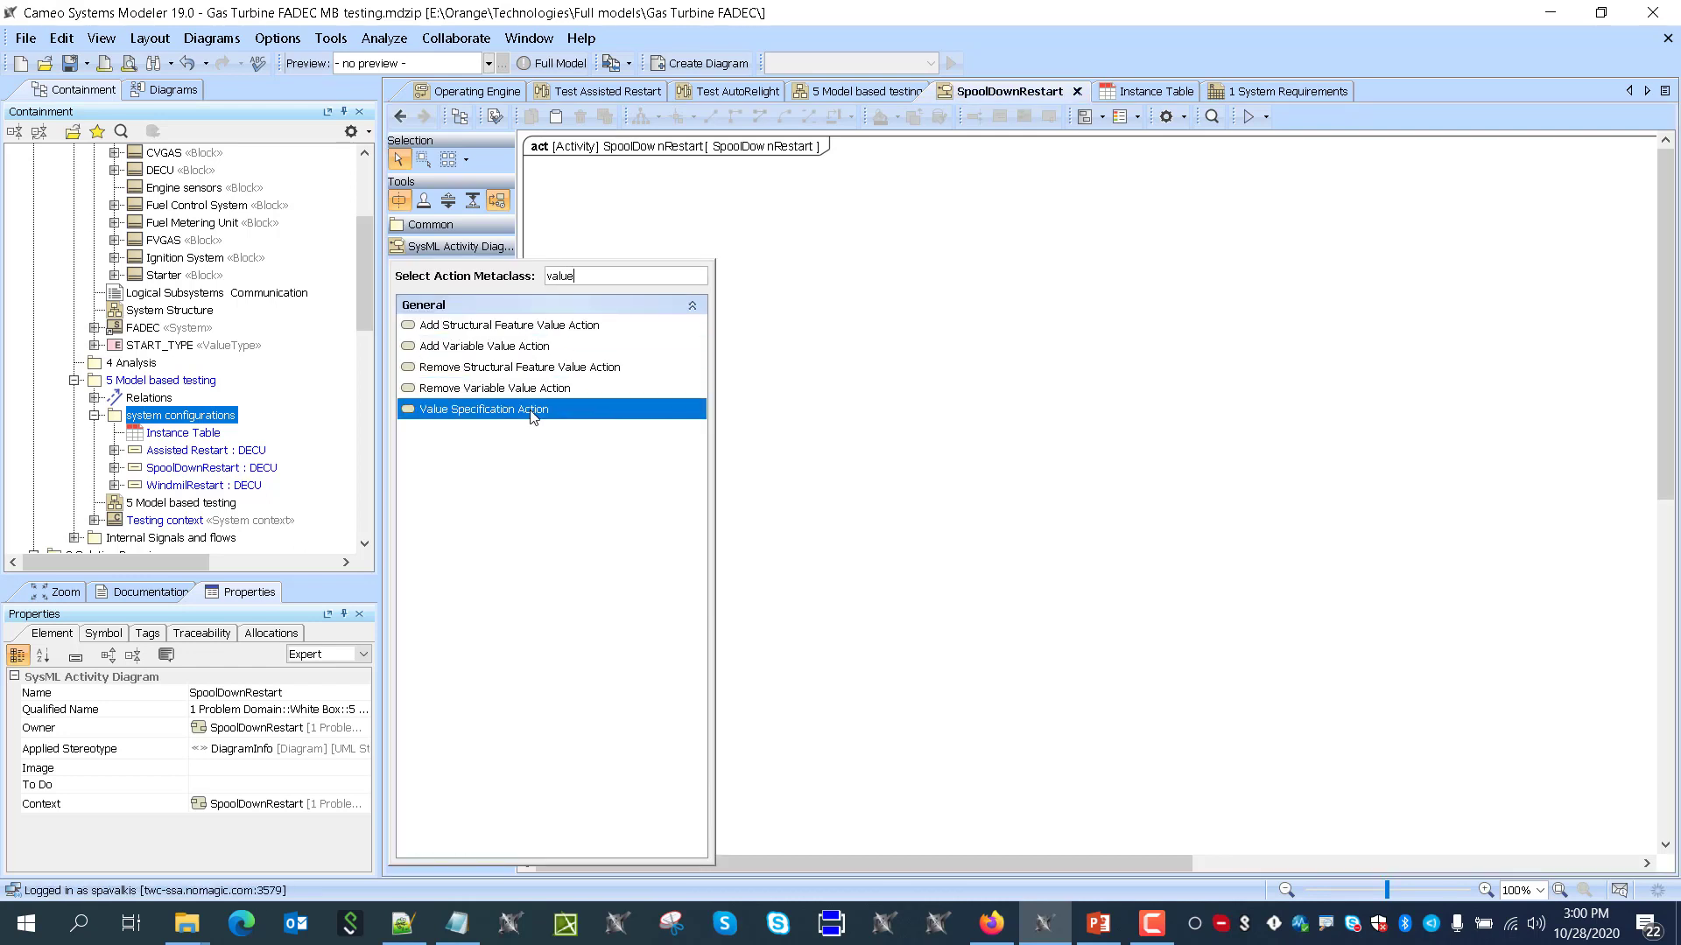
left_click(536, 410)
left_click(641, 220)
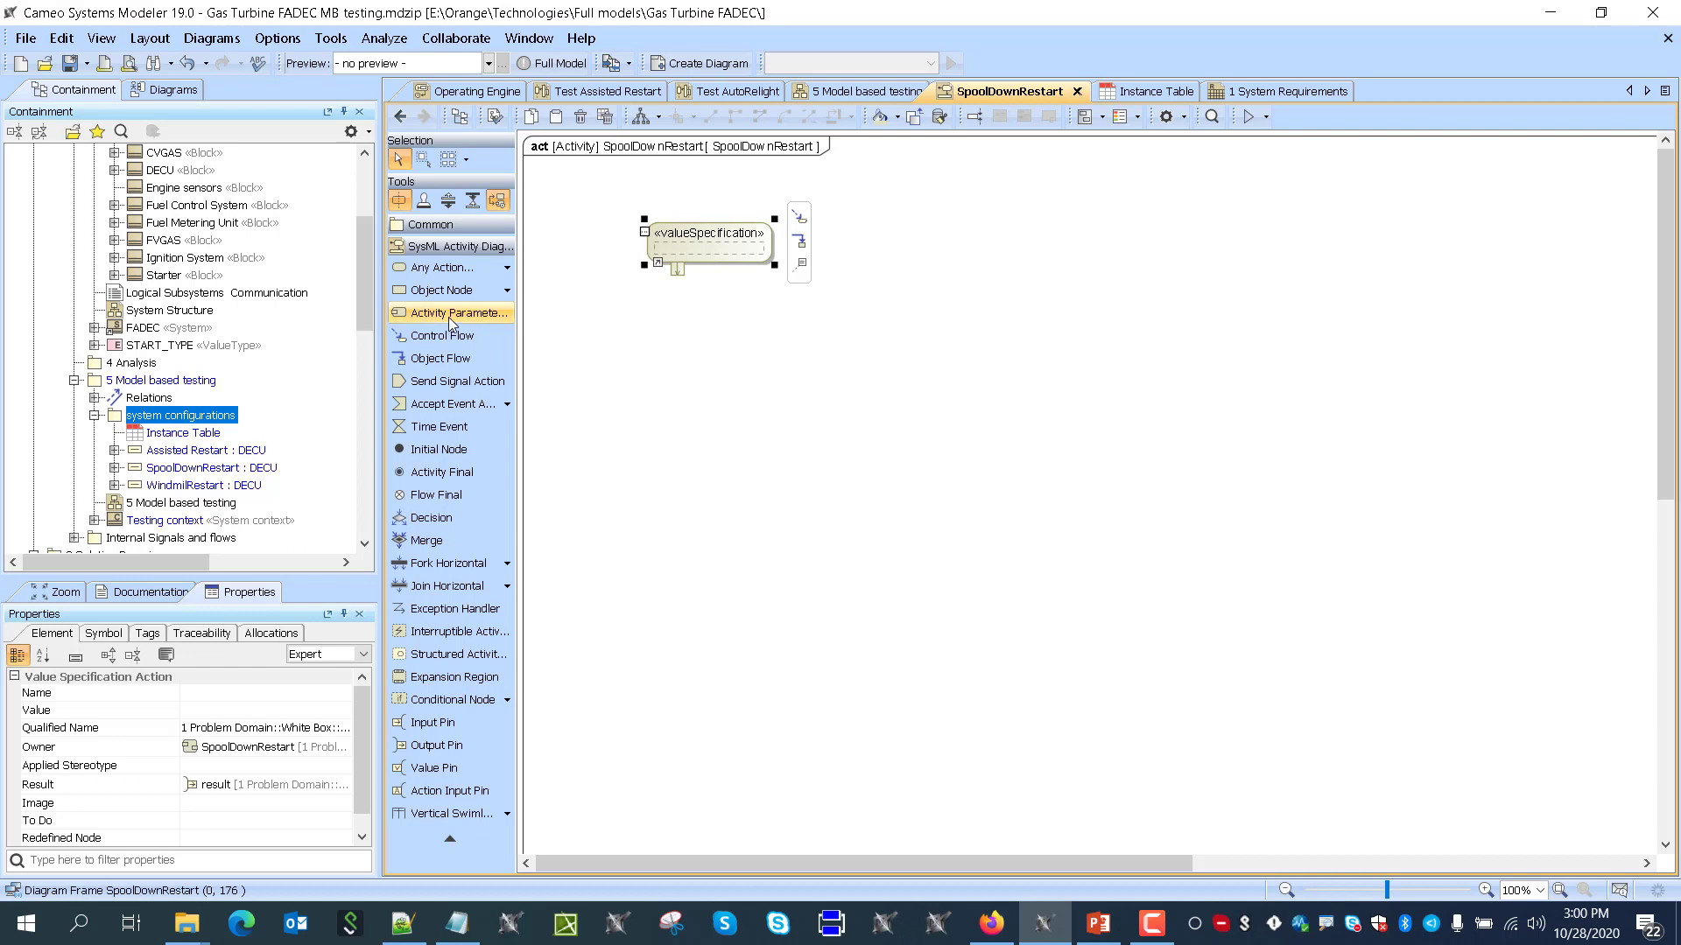
Place an Add Structural Feature Value Action below the value specification and align the pins of the two actions vertically
left_click(504, 273)
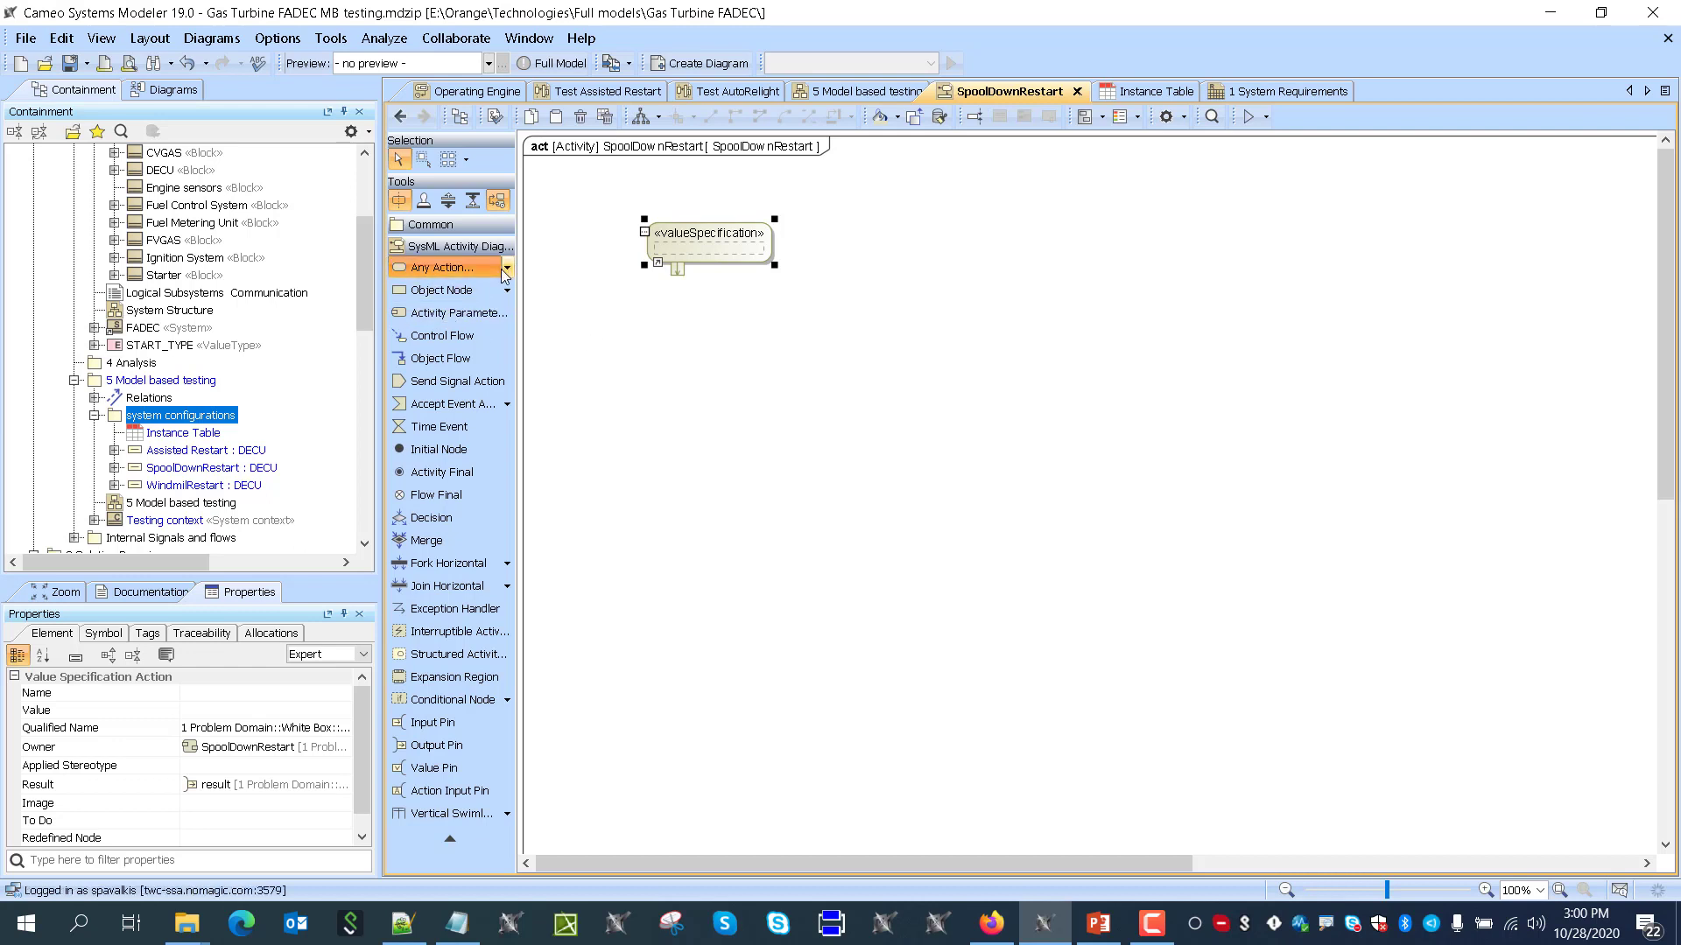
type("add")
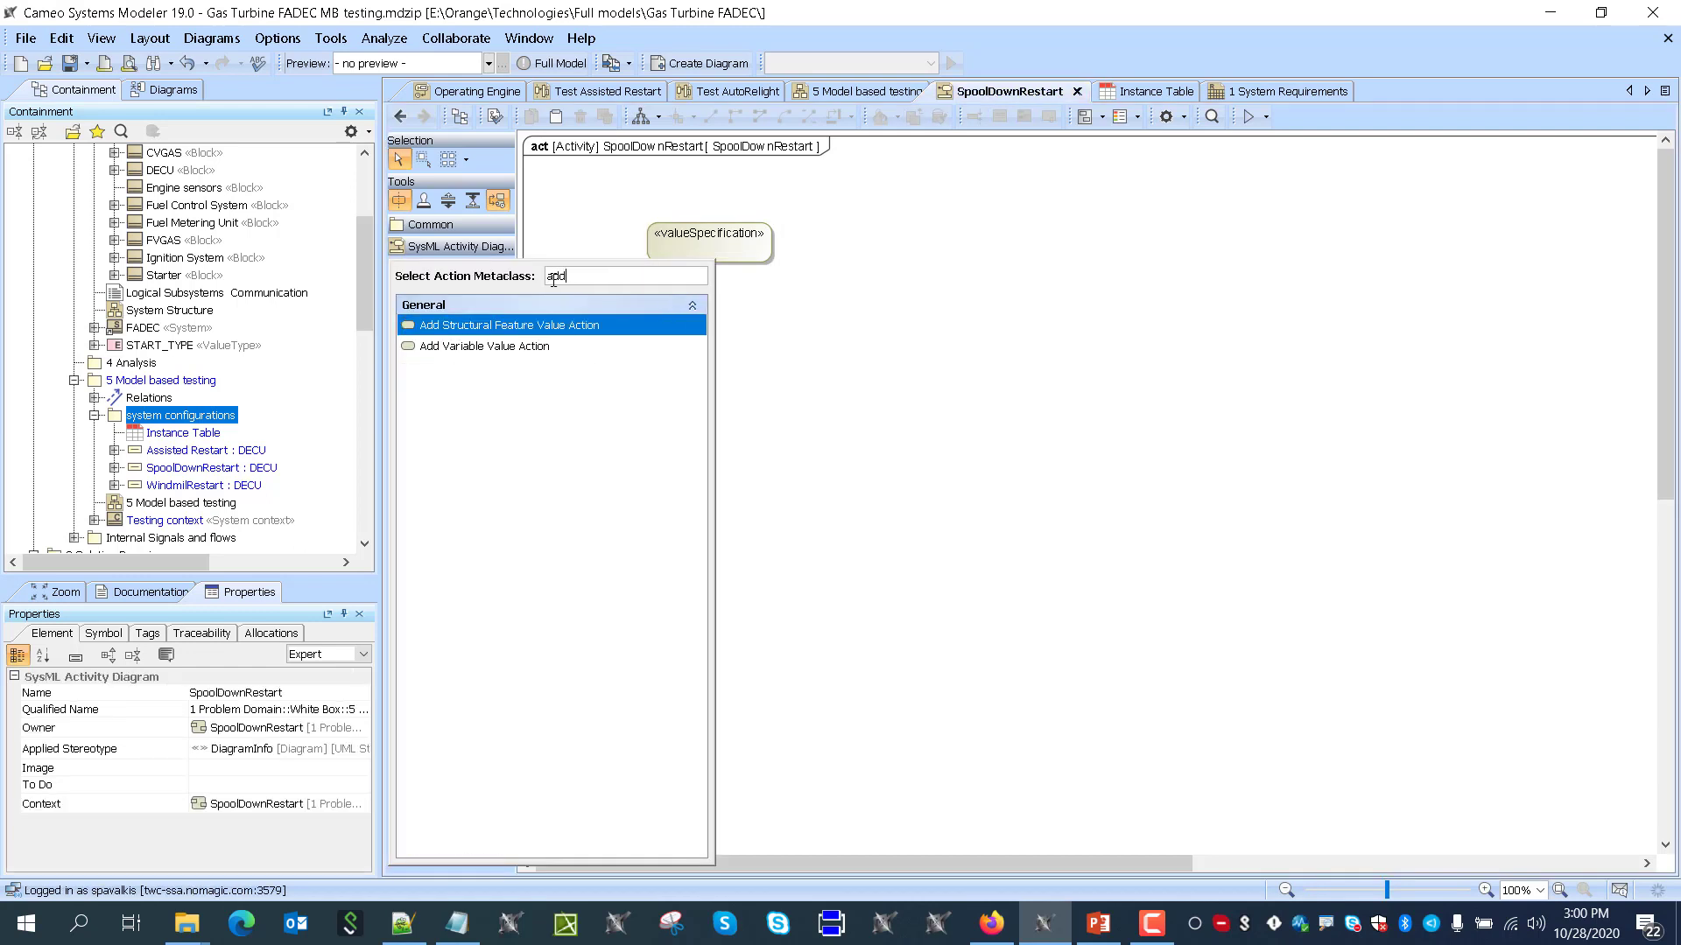
left_click(533, 326)
left_click(634, 360)
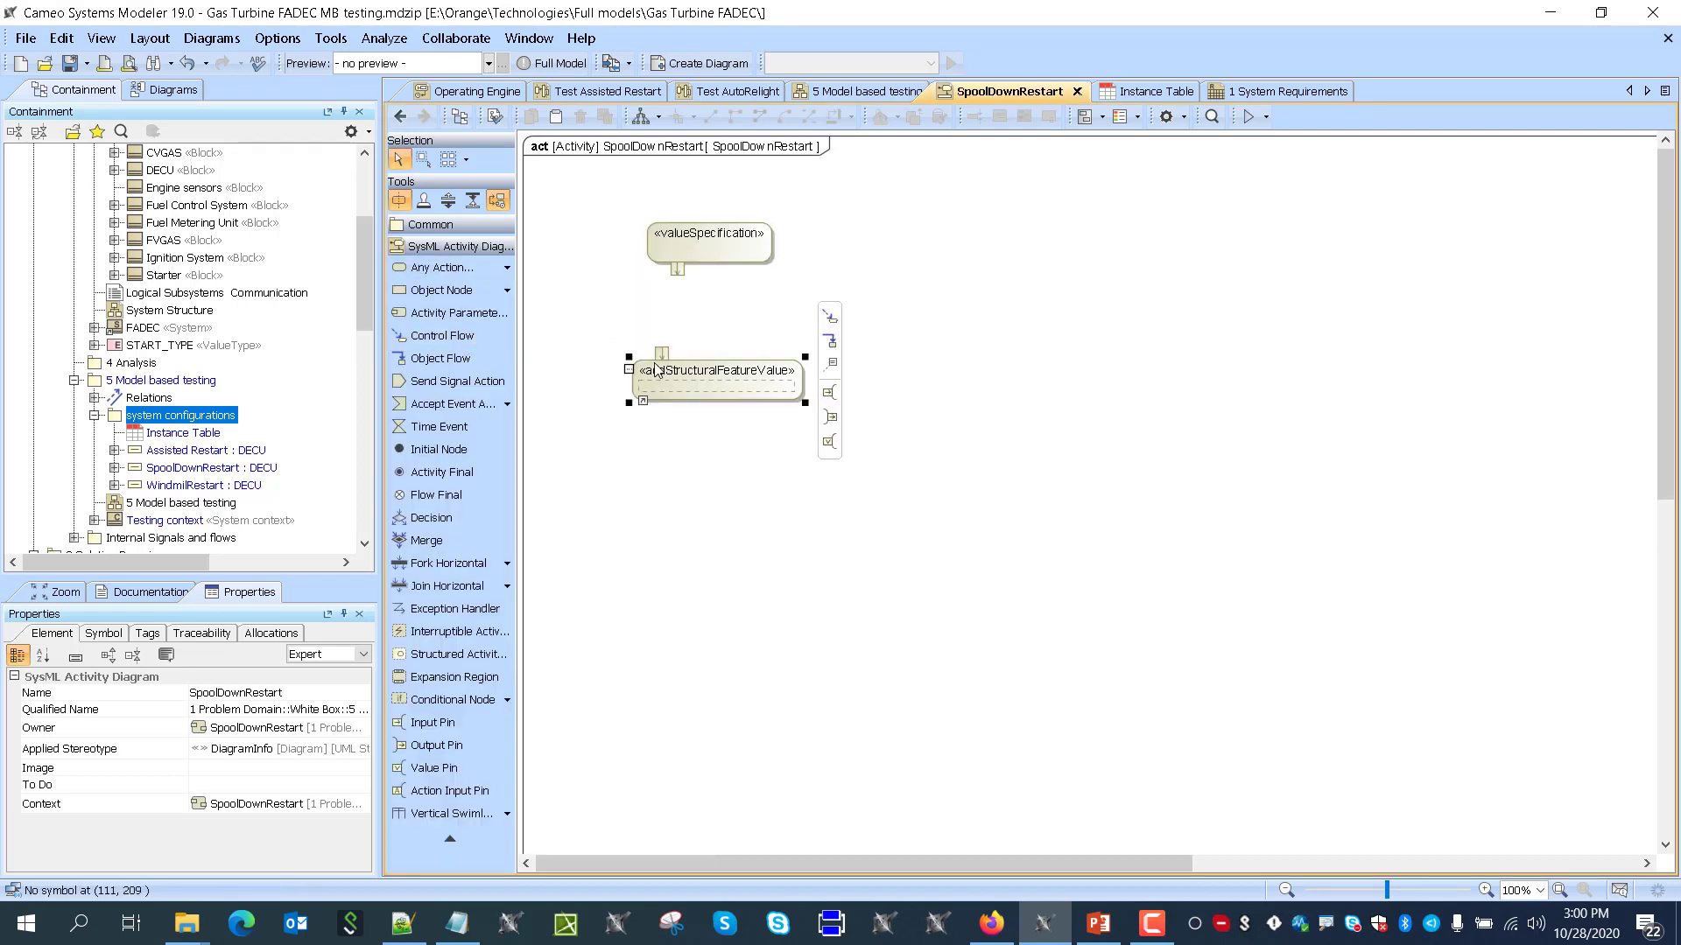
left_click_drag(683, 394, 692, 394)
left_click(570, 360)
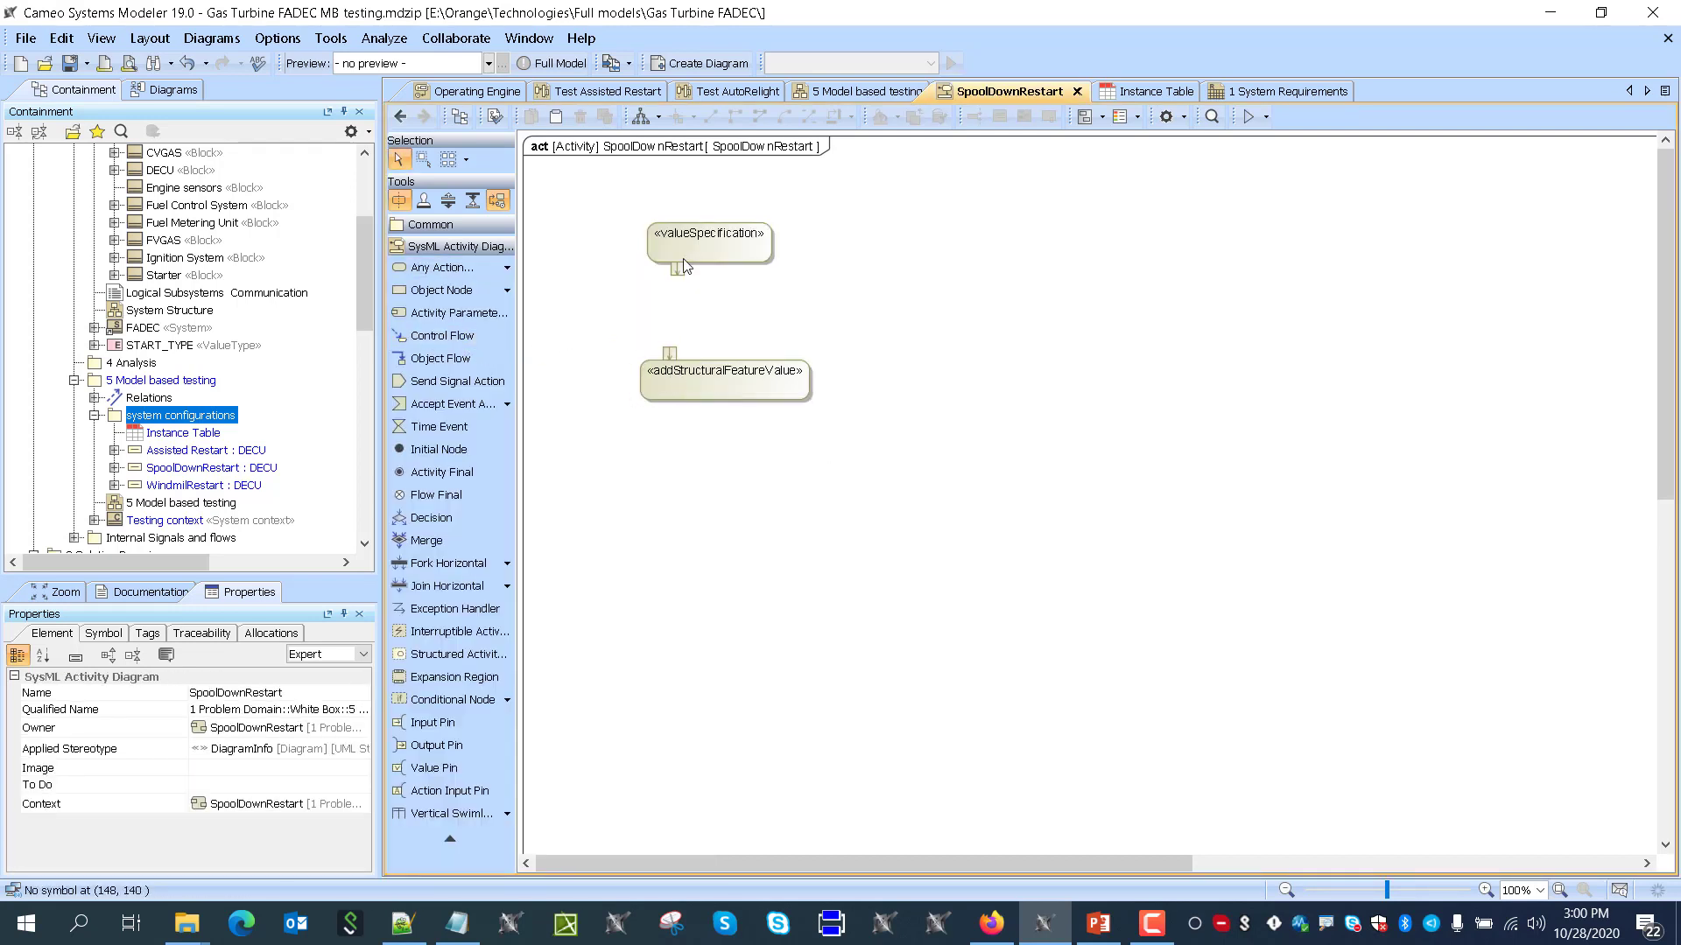
left_click_drag(684, 244, 677, 245)
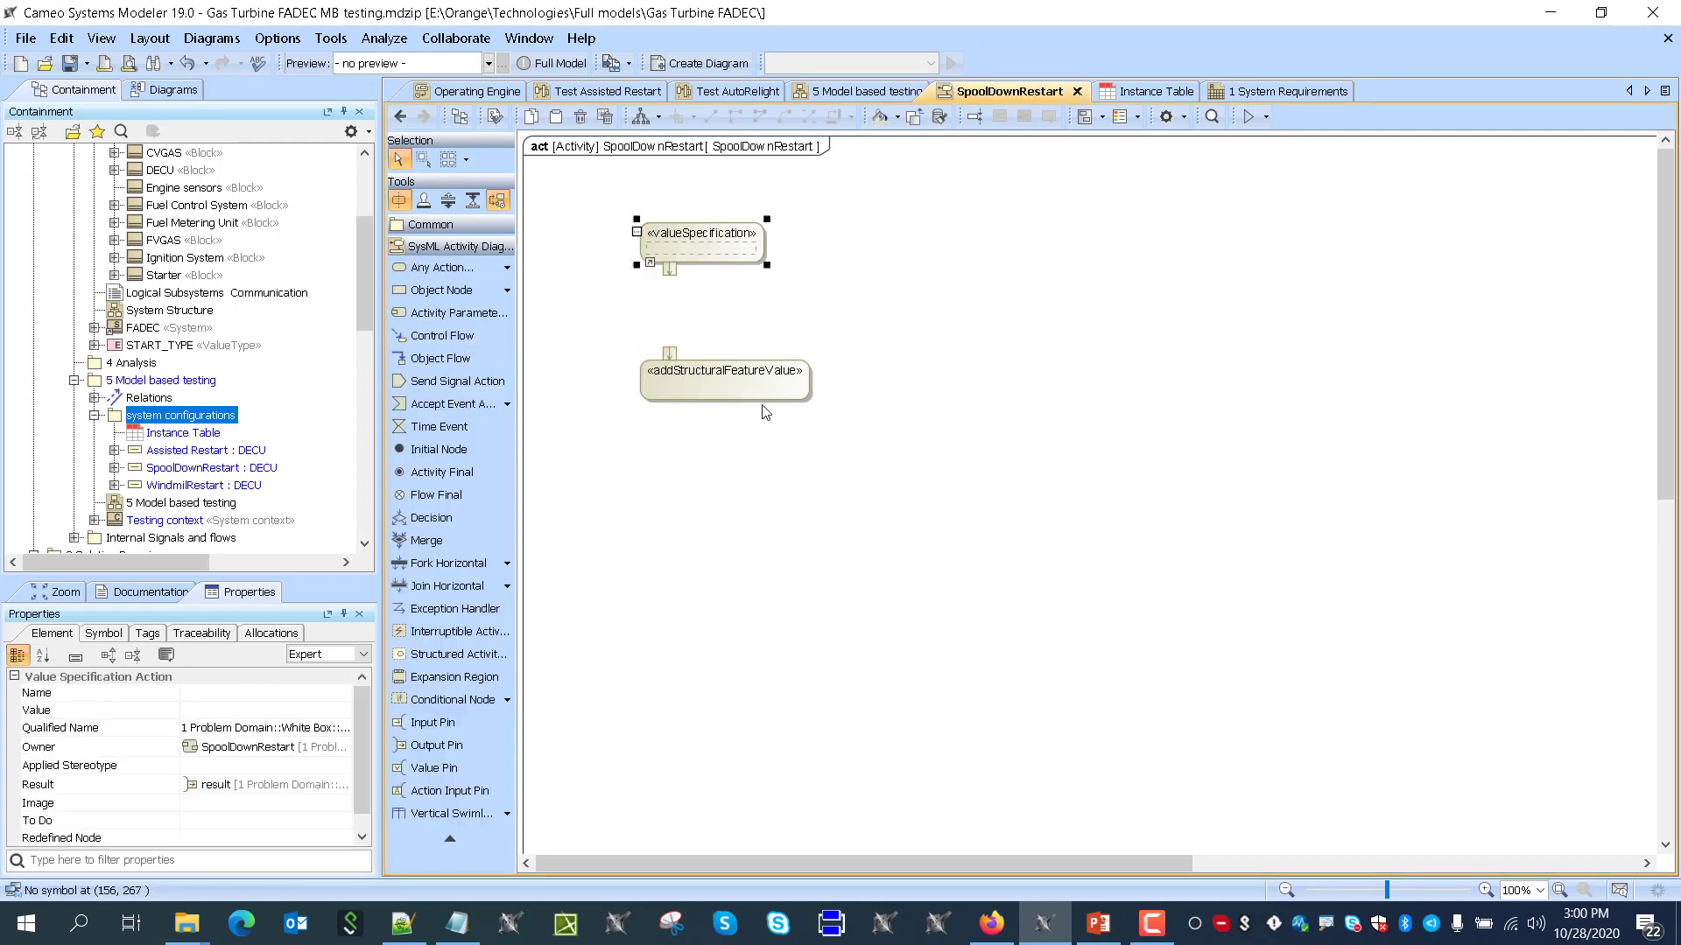
Assign the Testing context's DECU part property as the structural feature of the addStructuralFeatureValue action
scroll(269, 470, "down", 1)
scroll(270, 470, "down", 2)
left_click(93, 362)
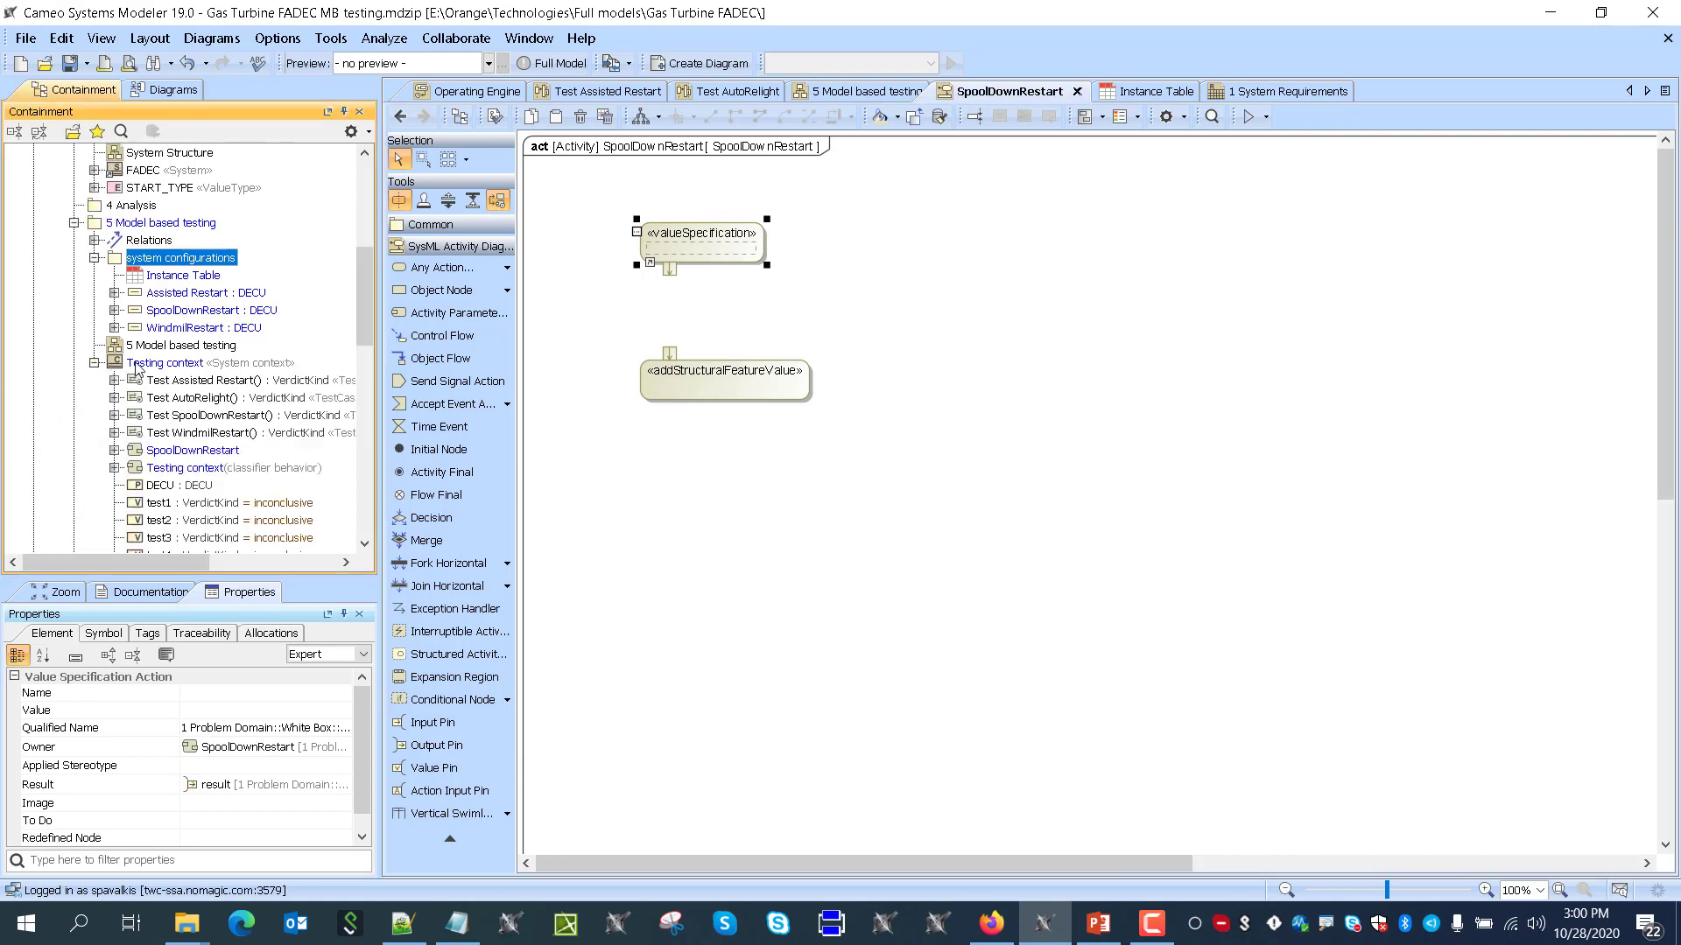
scroll(169, 468, "down", 1)
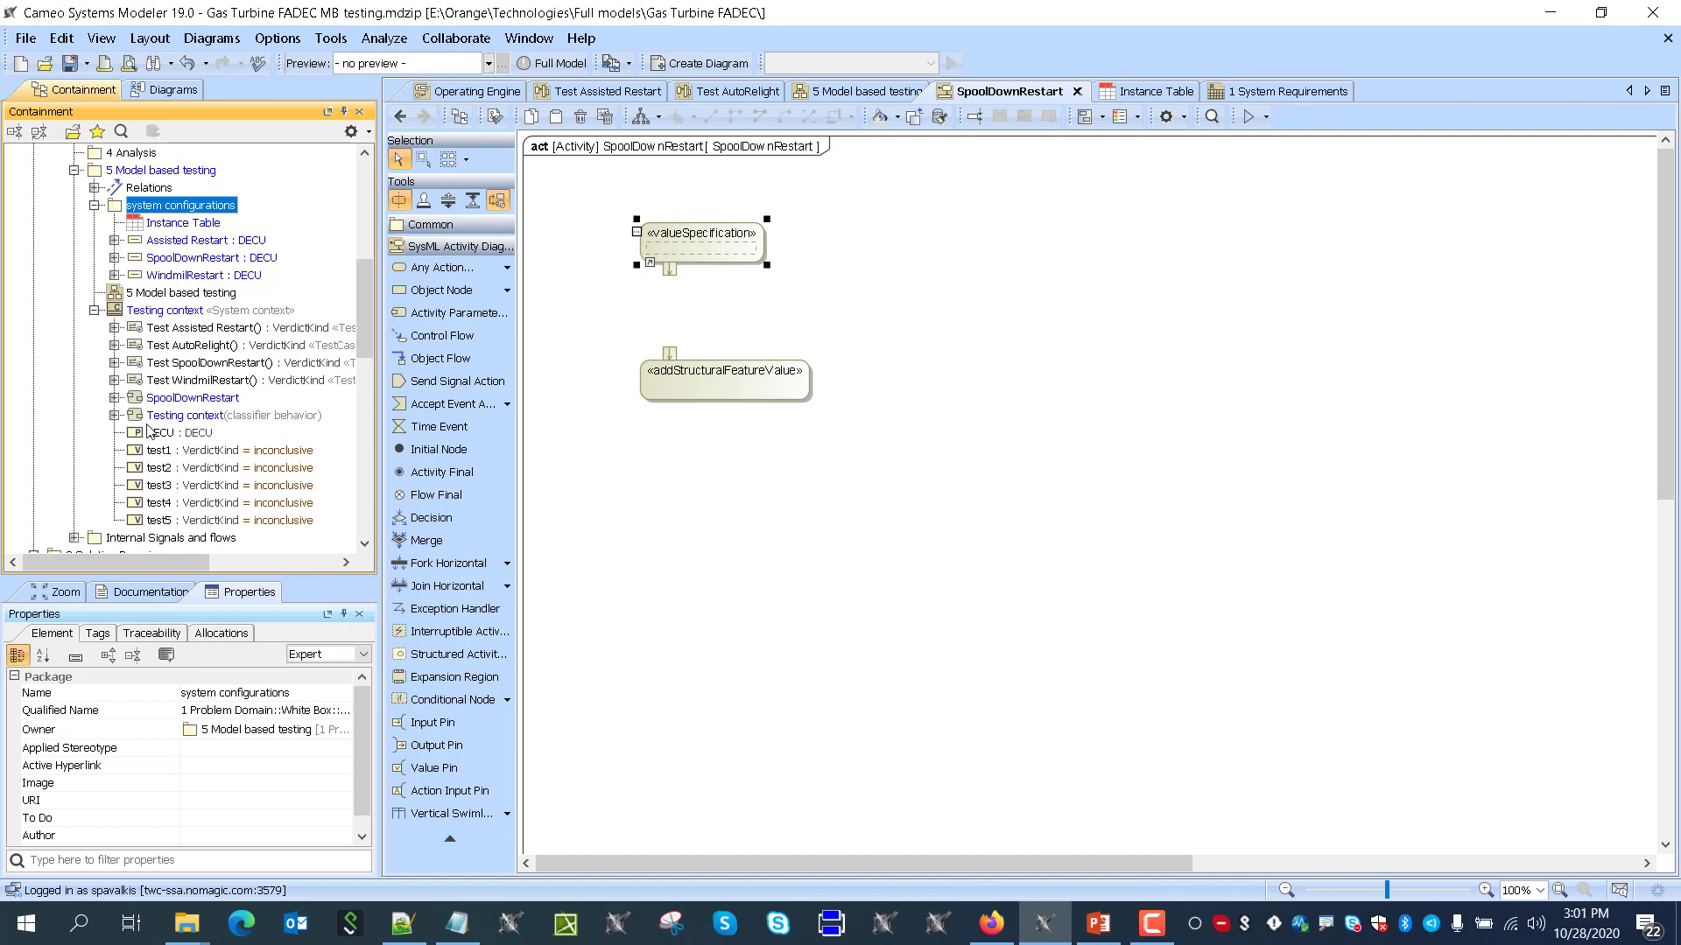
left_click_drag(156, 442, 687, 378)
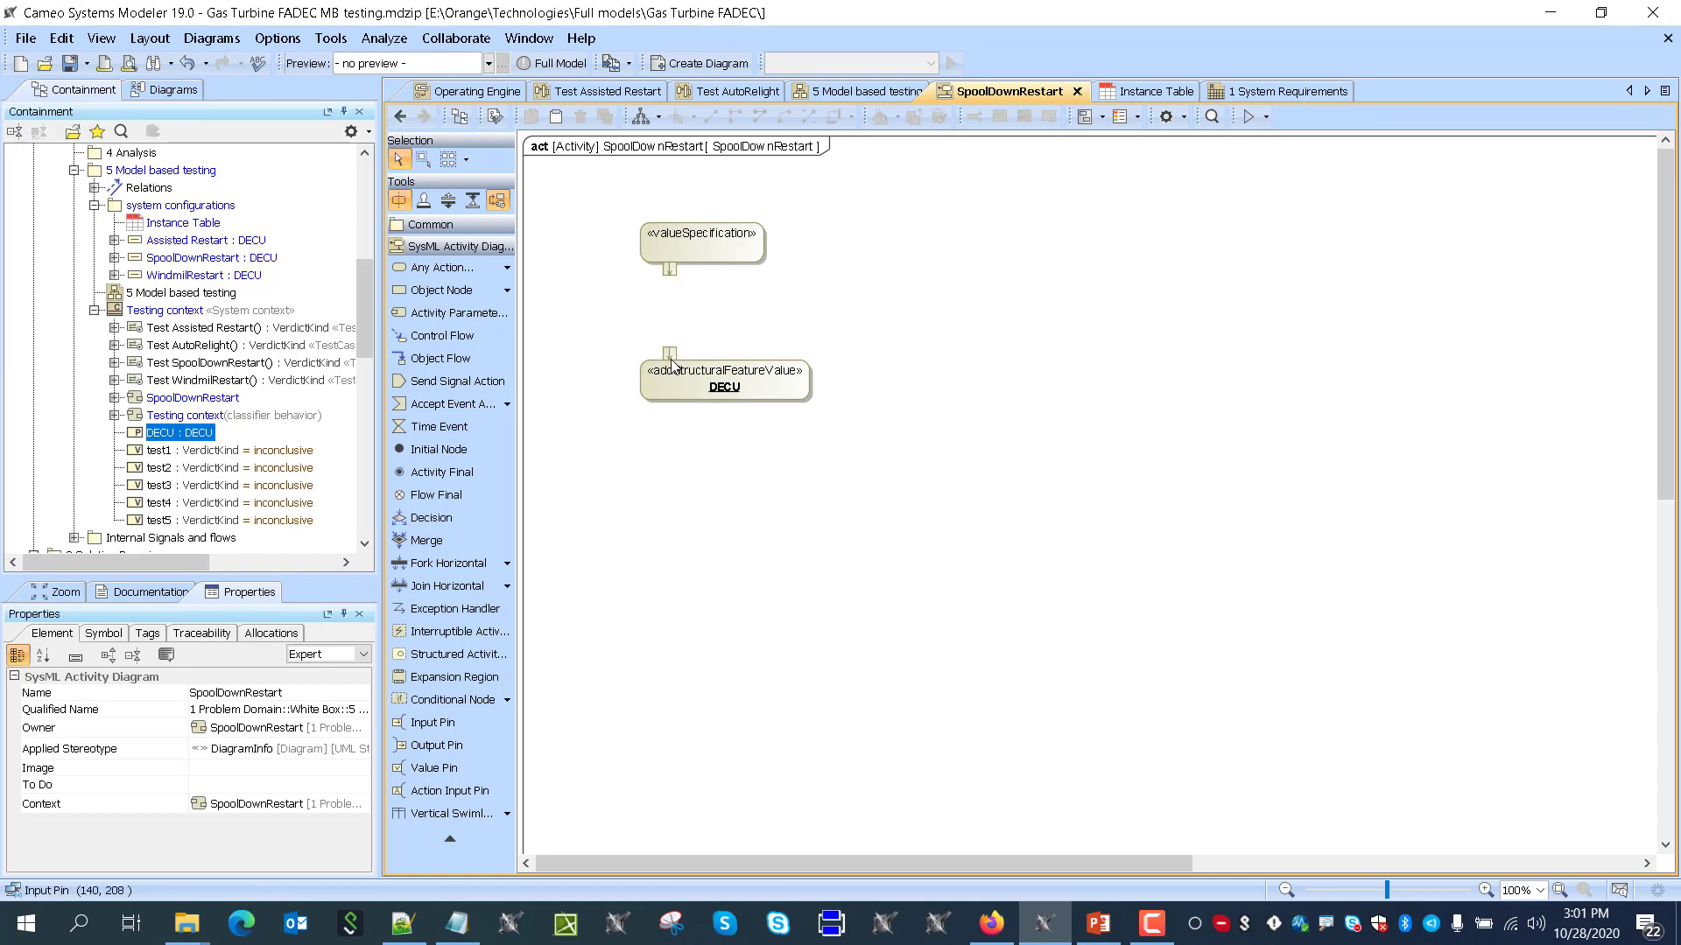
Set Is Replace All to true in the specification of the DECU addStructuralFeatureValue action
right_click(760, 386)
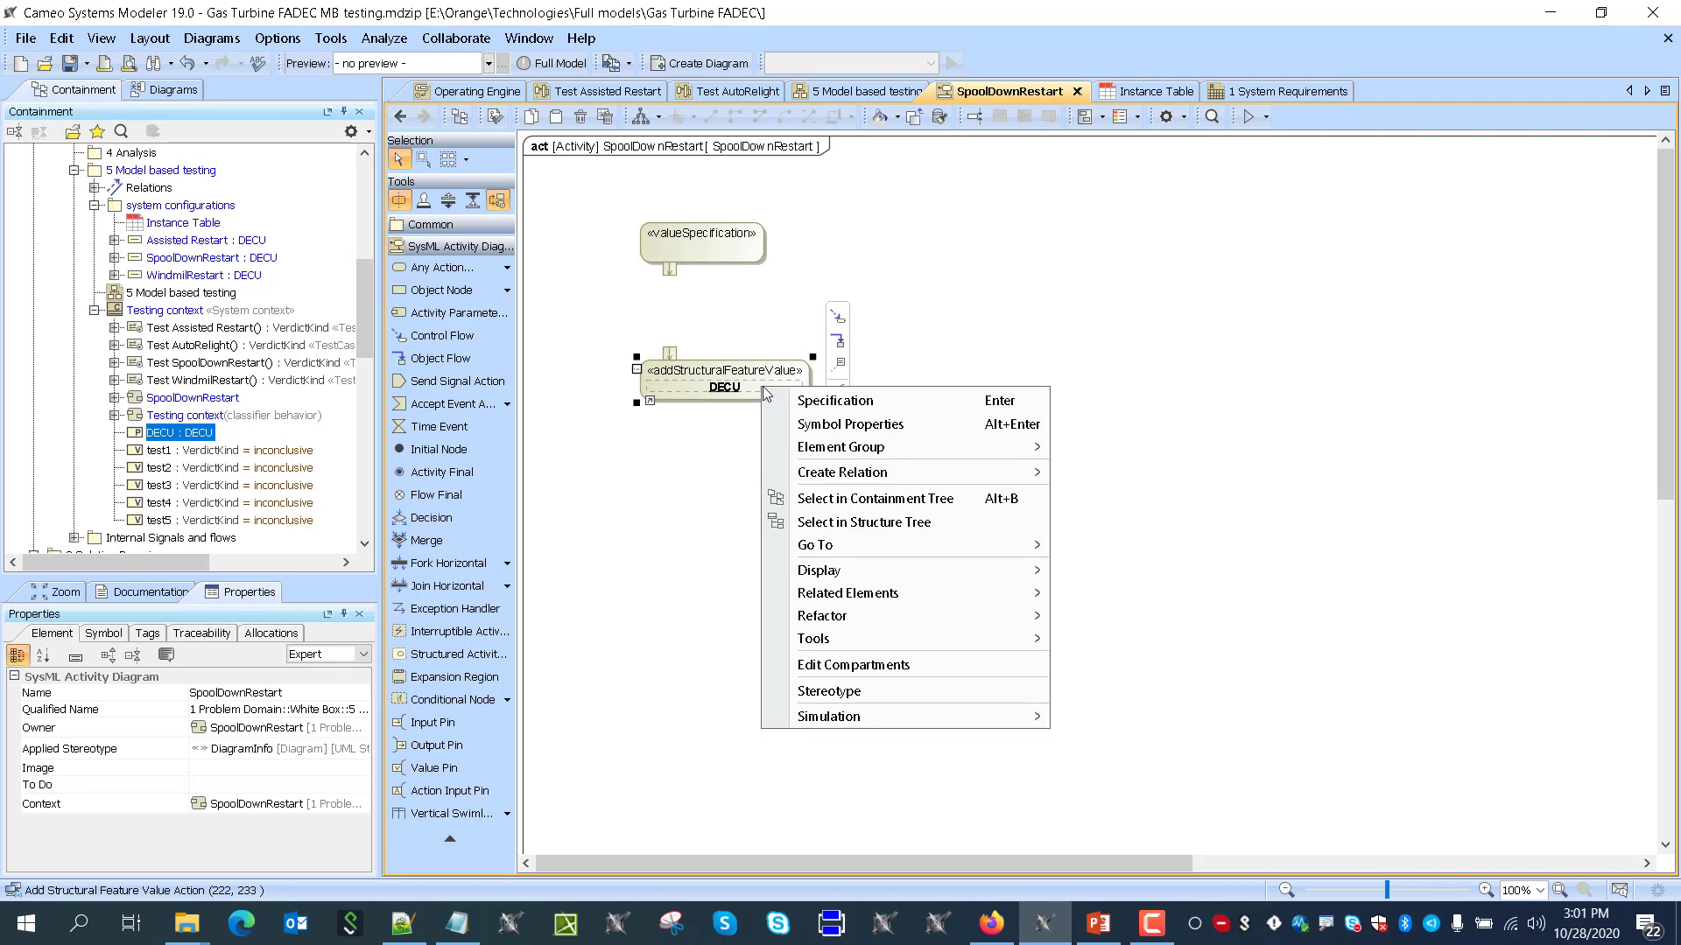
left_click(814, 404)
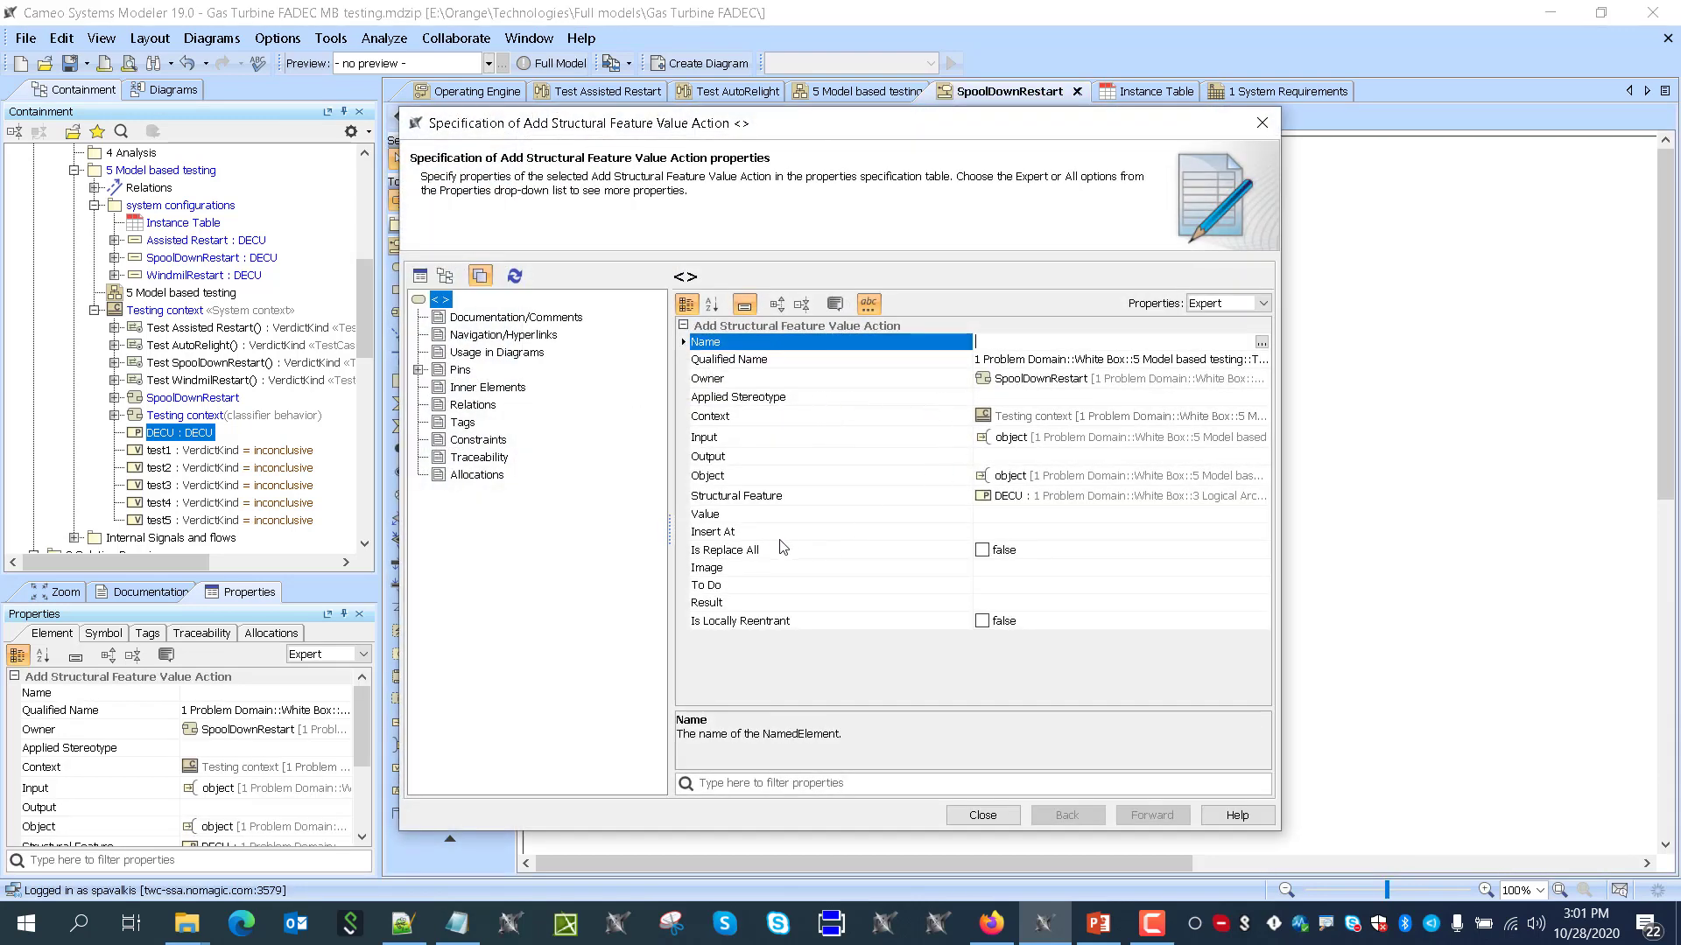
left_click(983, 550)
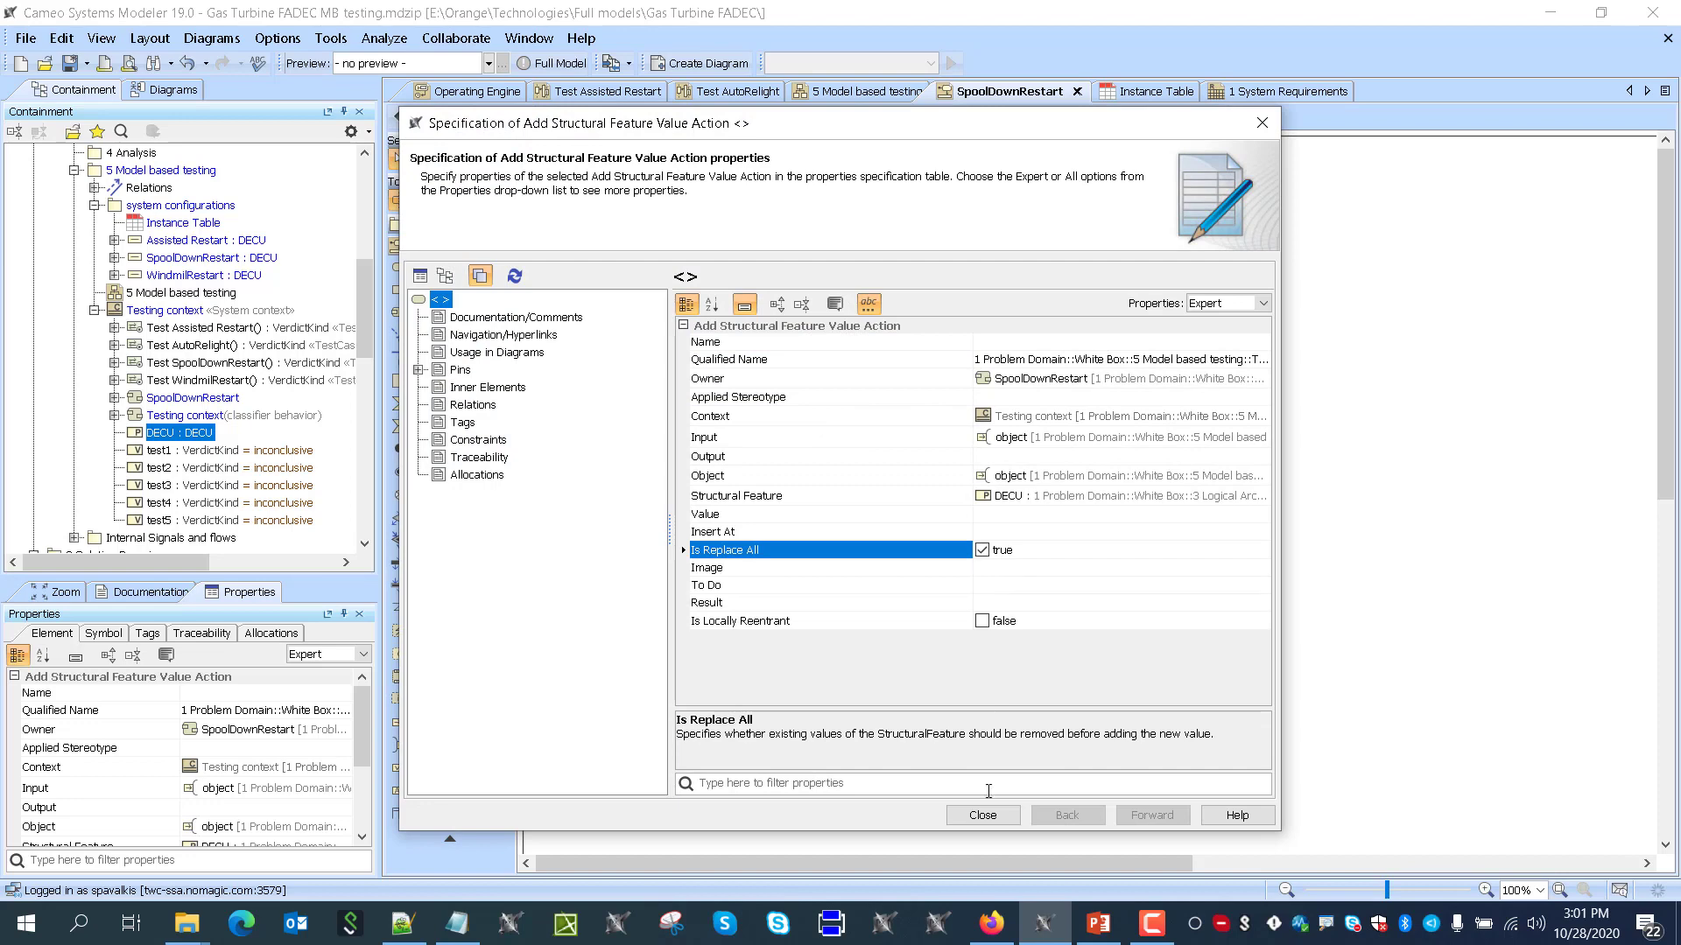
left_click(992, 818)
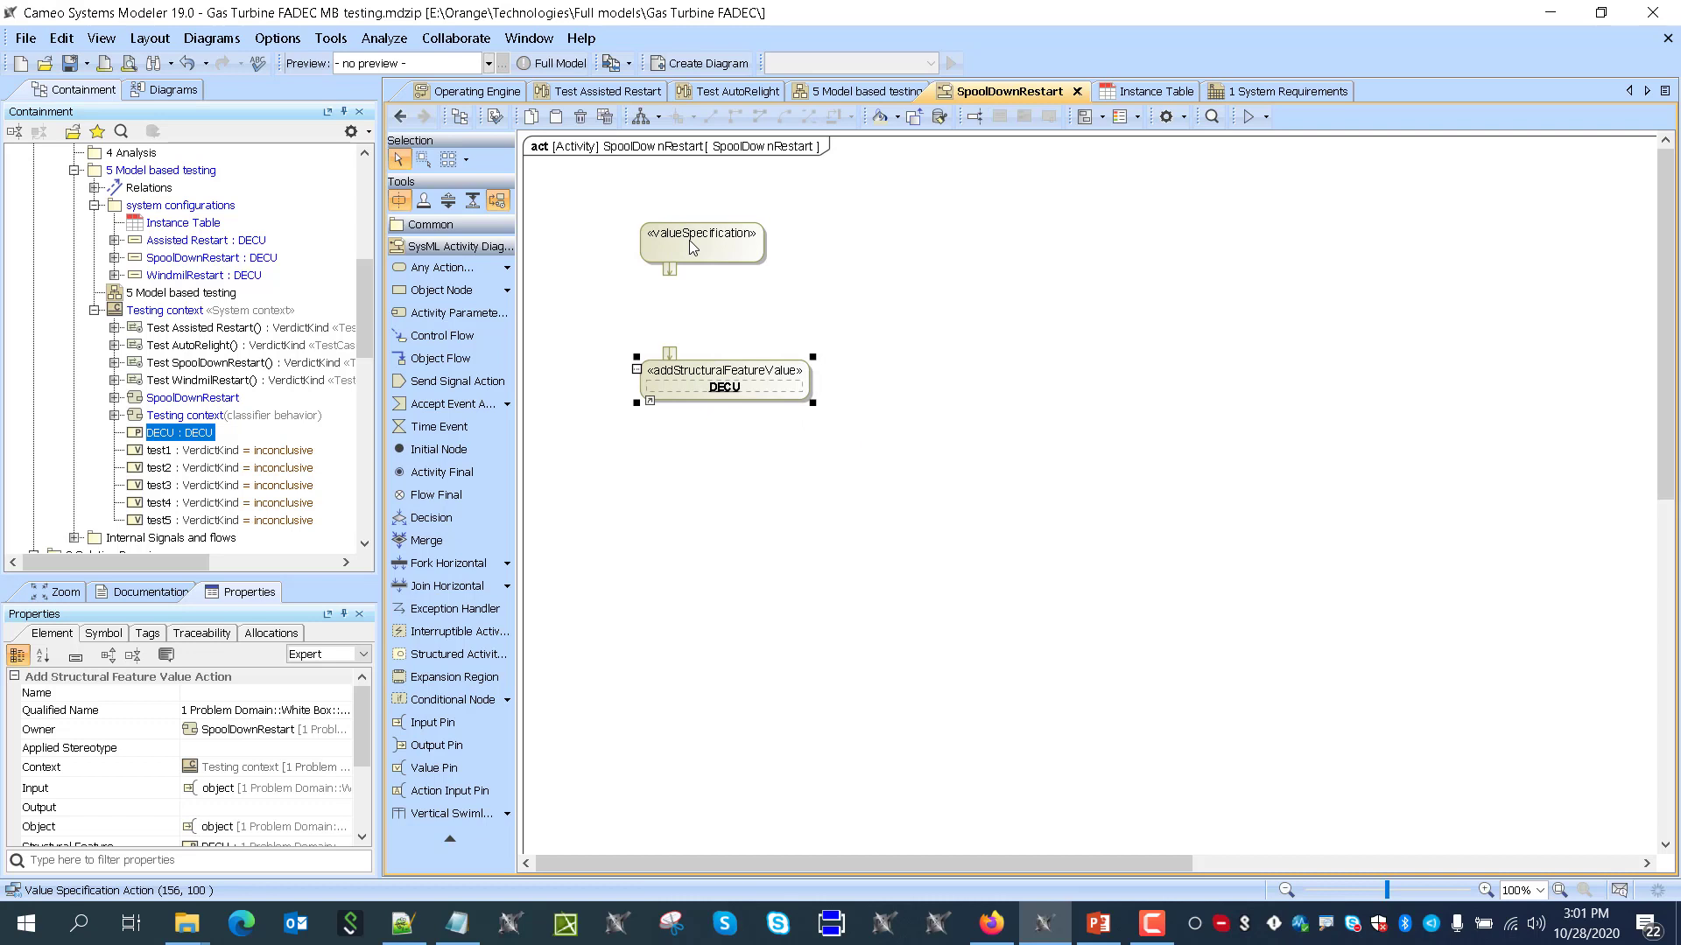
Assign the SpoolDownRestart instance to the value specification action and connect its result pin to the DECU action's input pin with an object flow
scroll(212, 321, "up", 1)
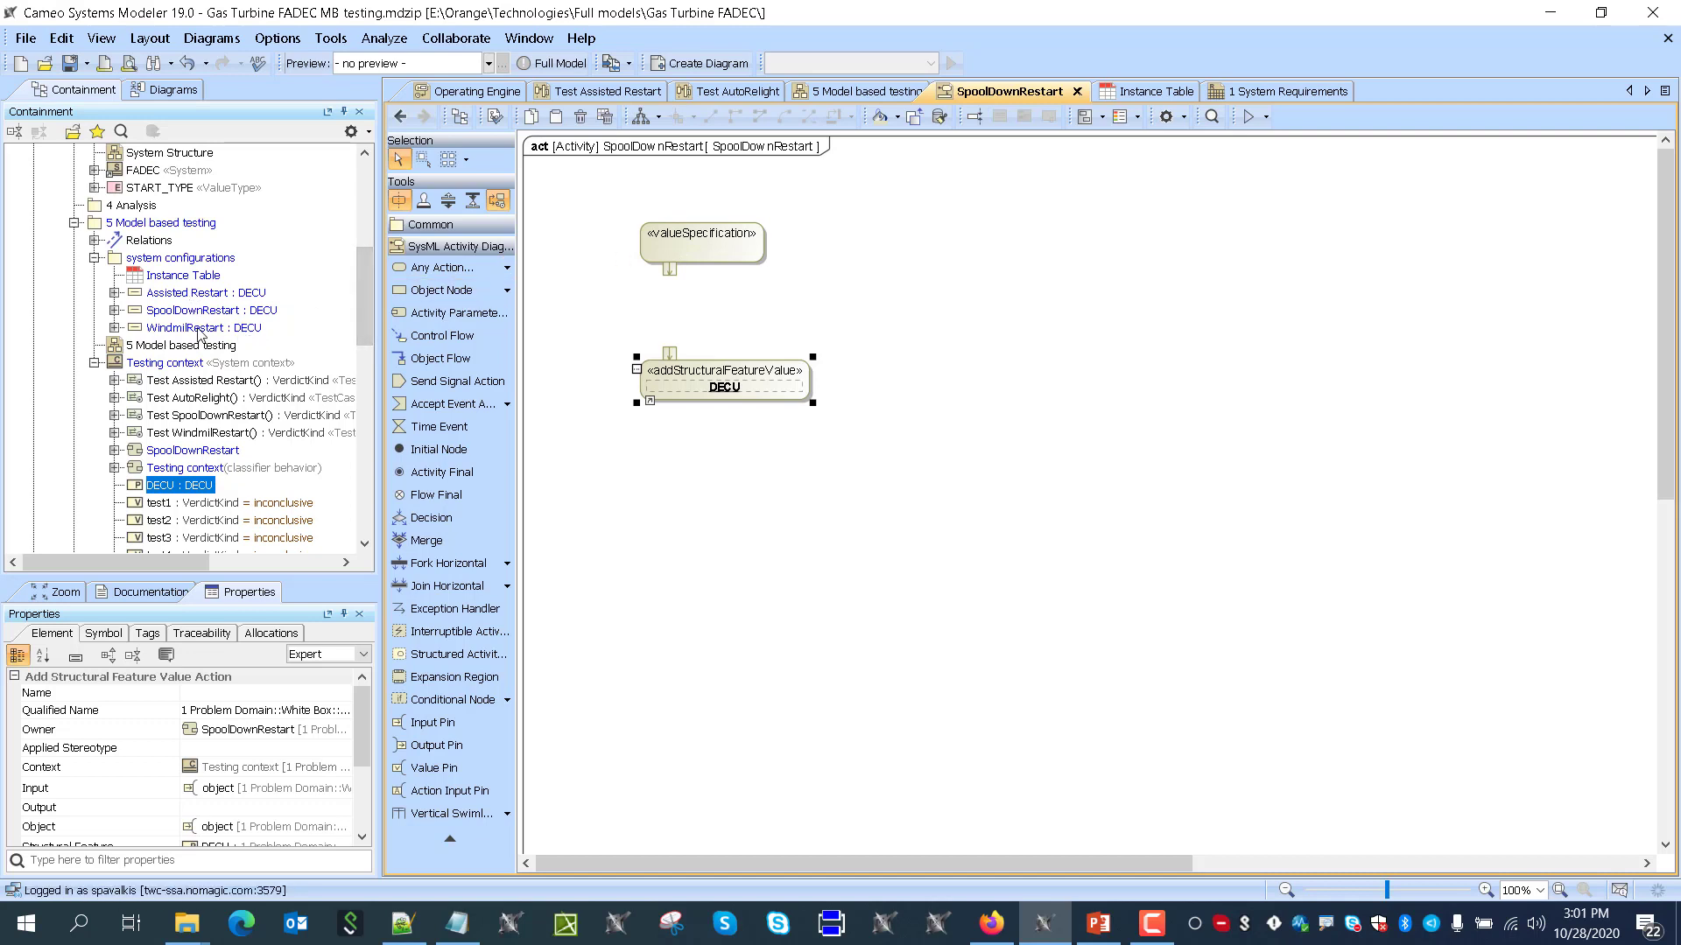
left_click_drag(188, 311, 700, 245)
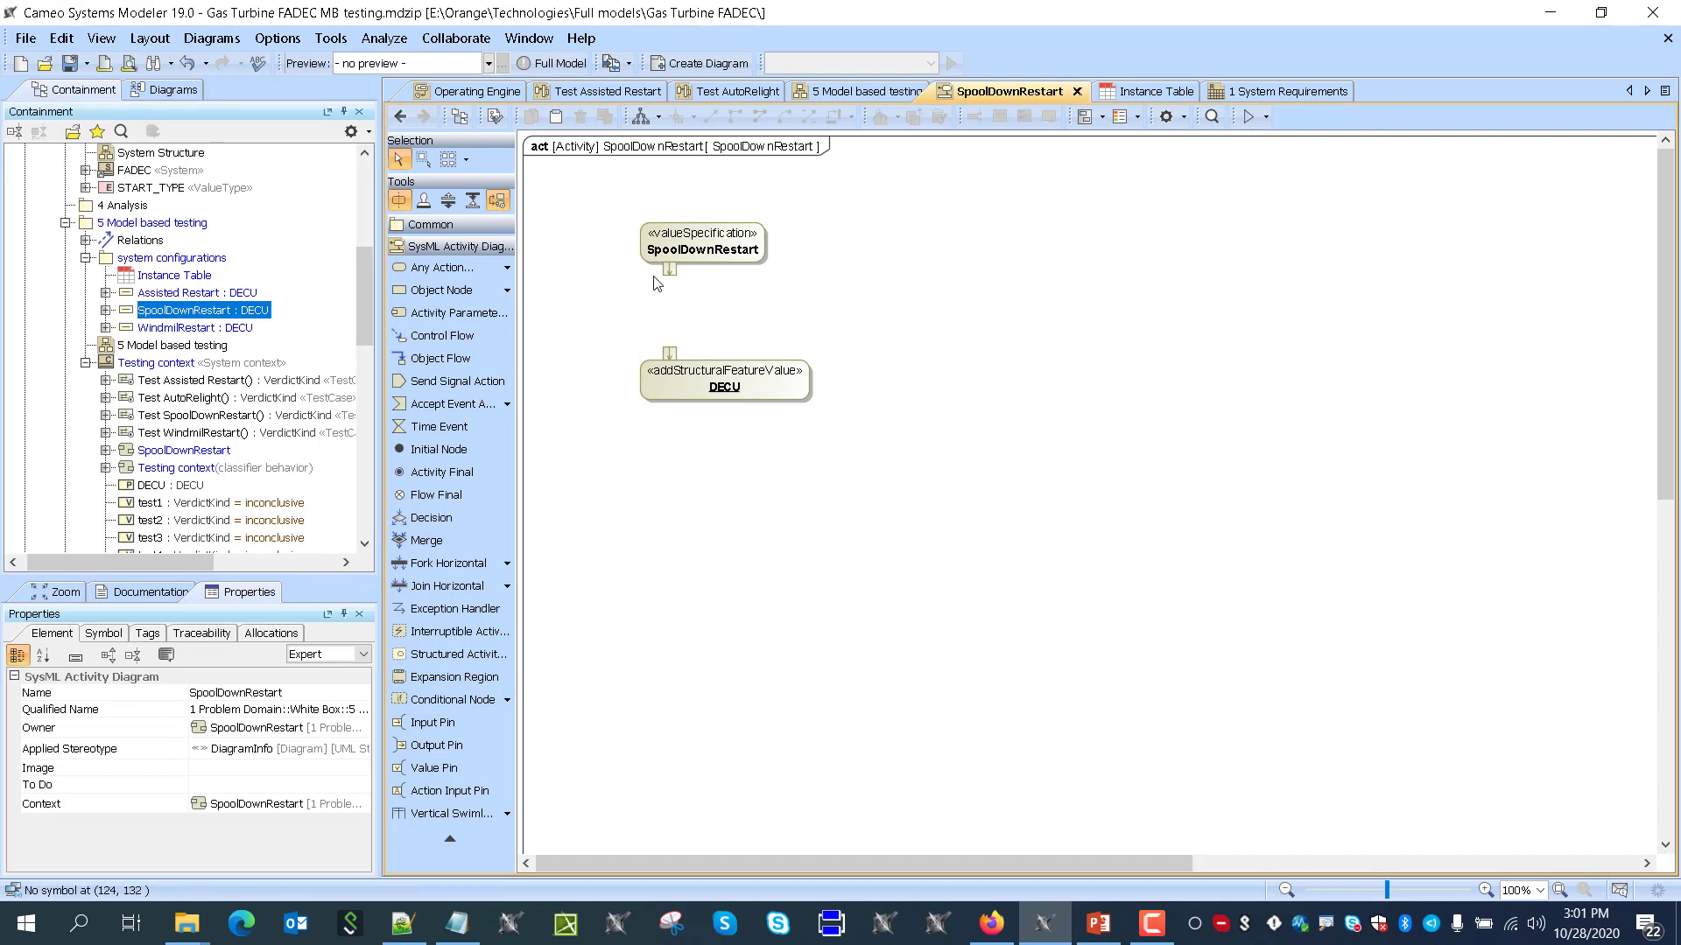
left_click(670, 272)
left_click(705, 259)
left_click(671, 355)
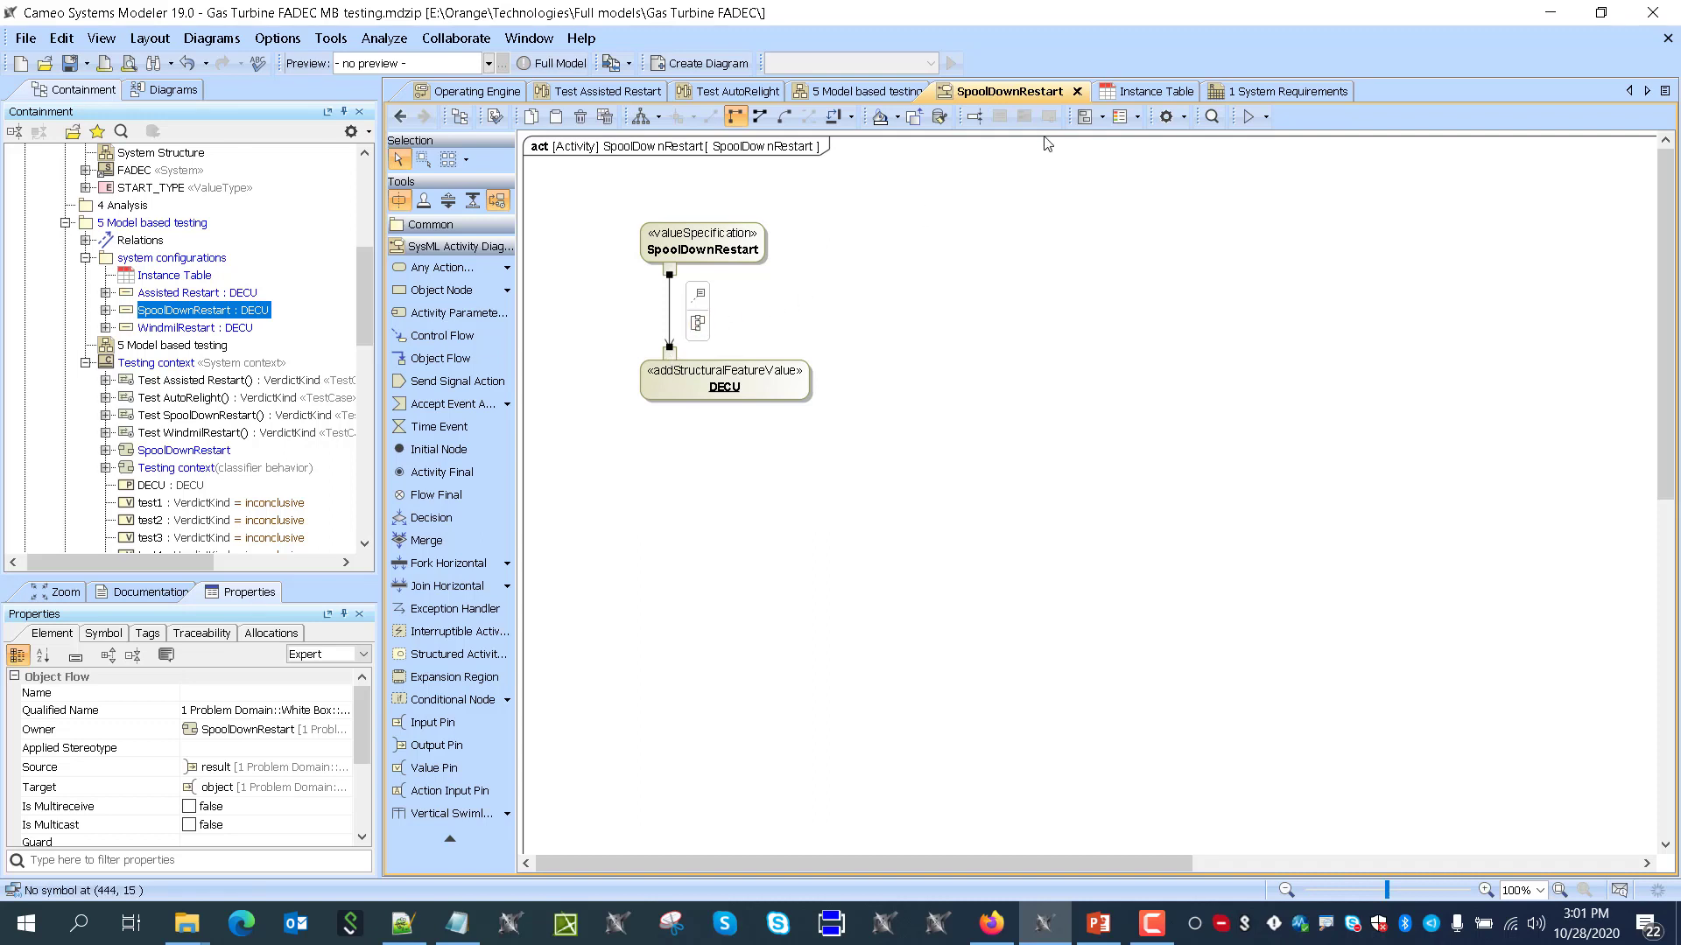
Shrink the SpoolDownRestart diagram frame to fit its two actions and return to the Testing context diagram
left_click(1633, 145)
left_click(1637, 137)
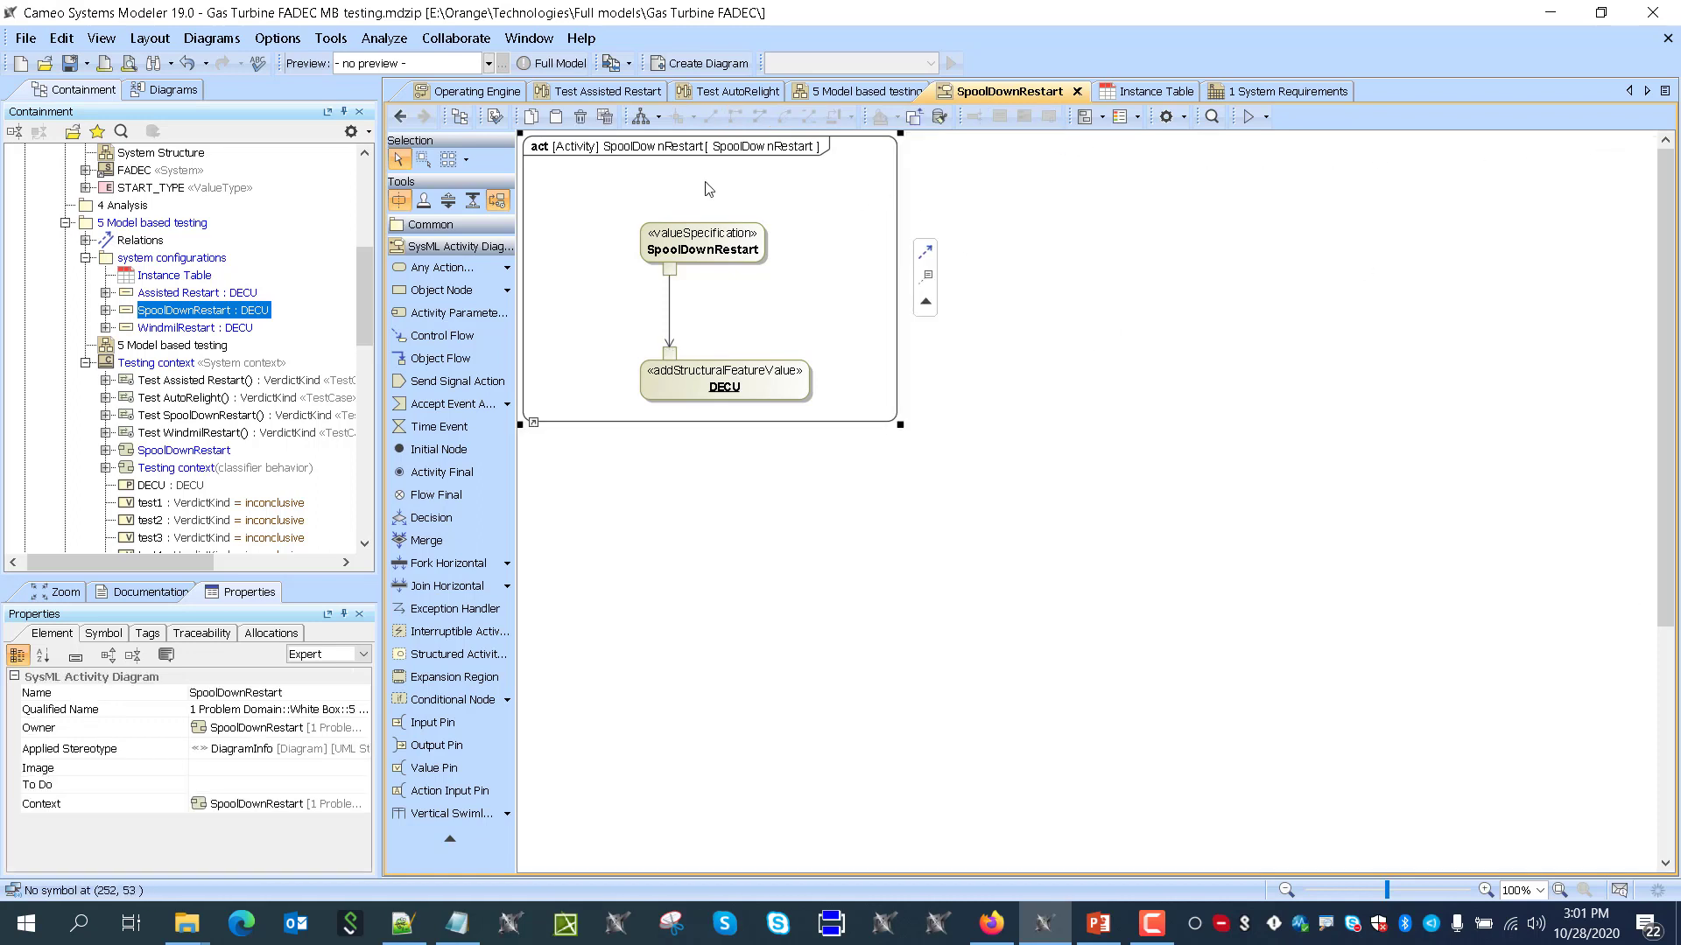
scroll(352, 317, "down", 3)
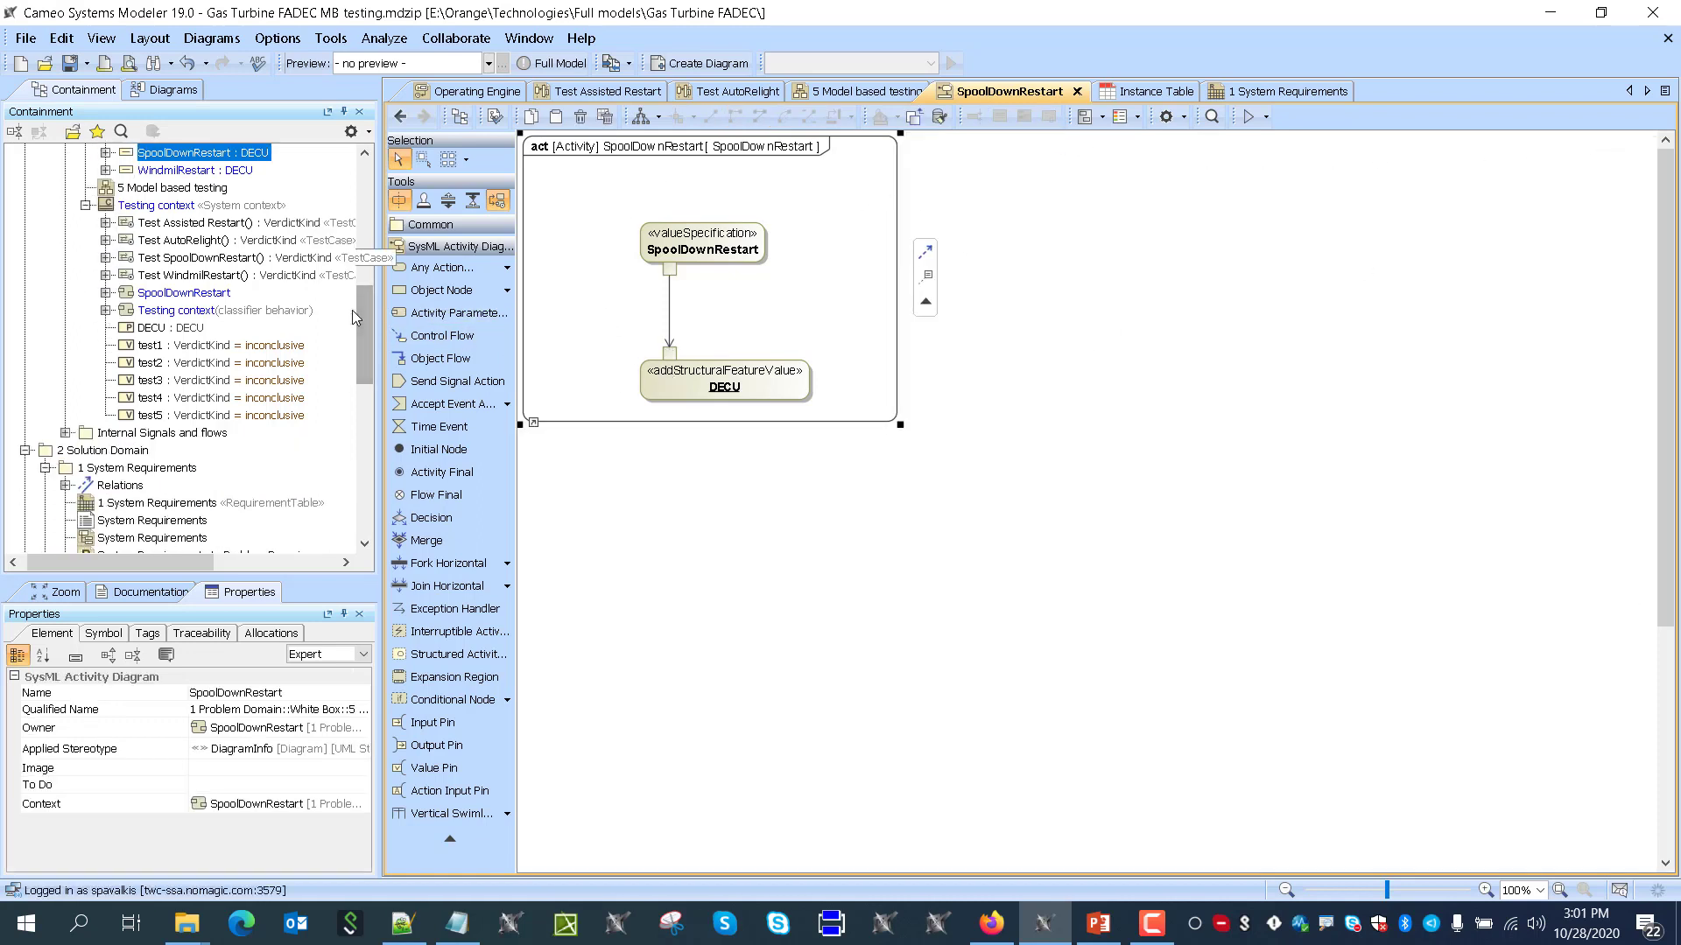
left_click(400, 116)
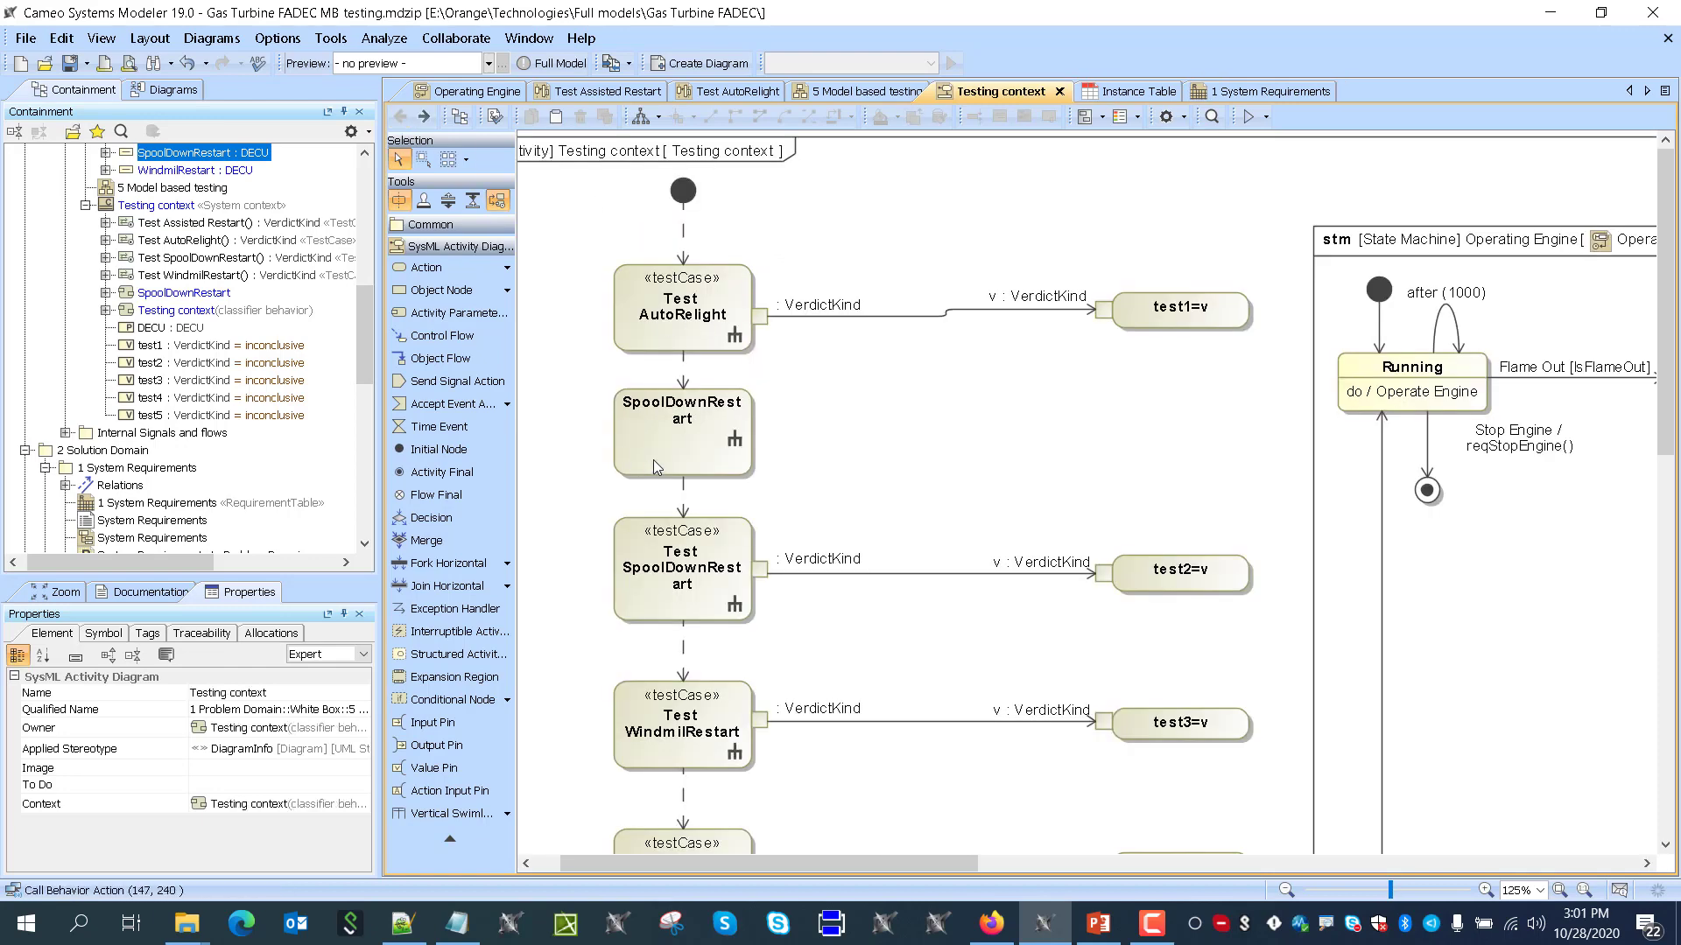
Open the SpoolDownRestart action's diagram from the Testing context to review its flow, and close it
scroll(653, 459, "down", 1)
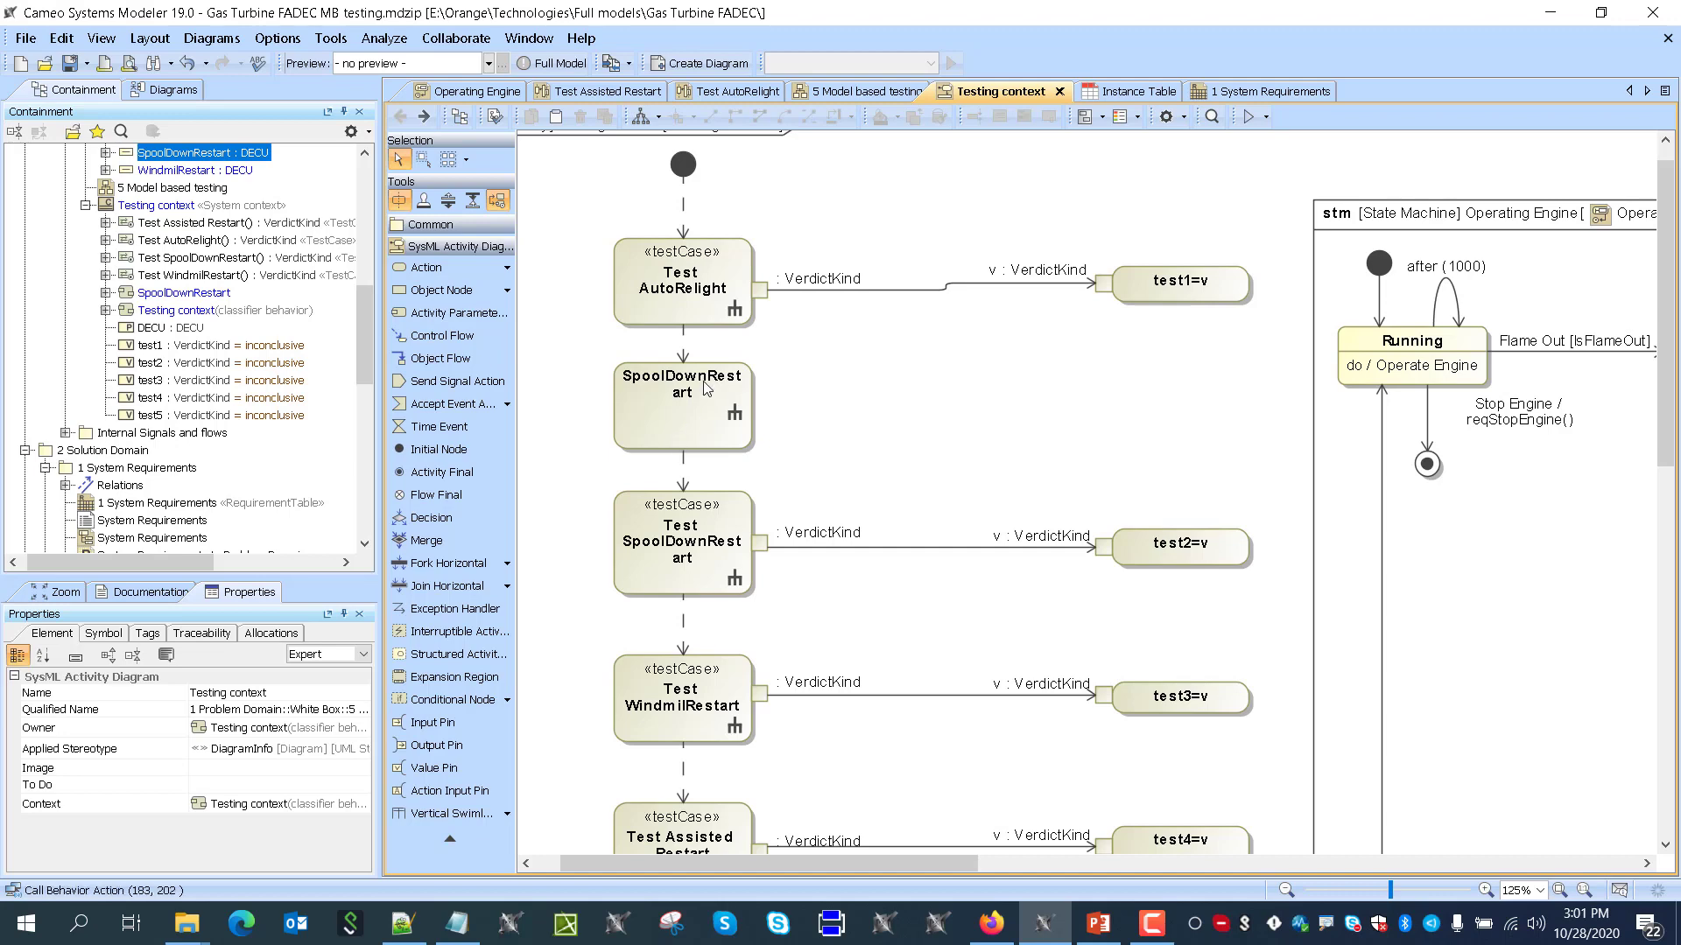
double_click(695, 420)
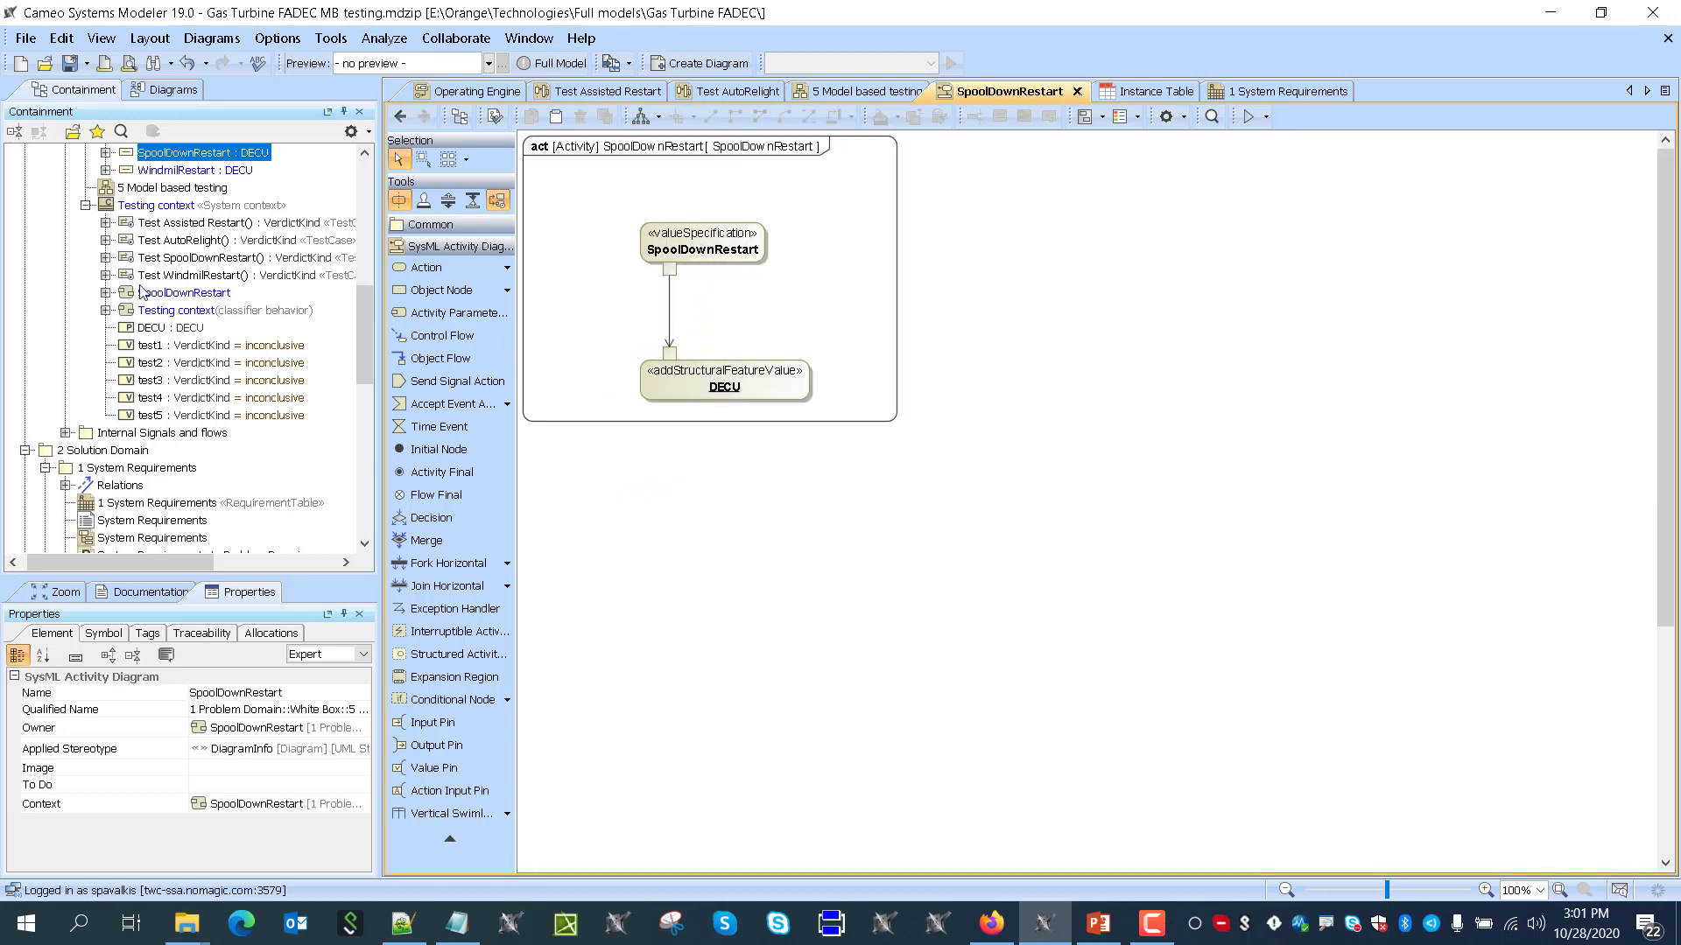
scroll(185, 295, "up", 7)
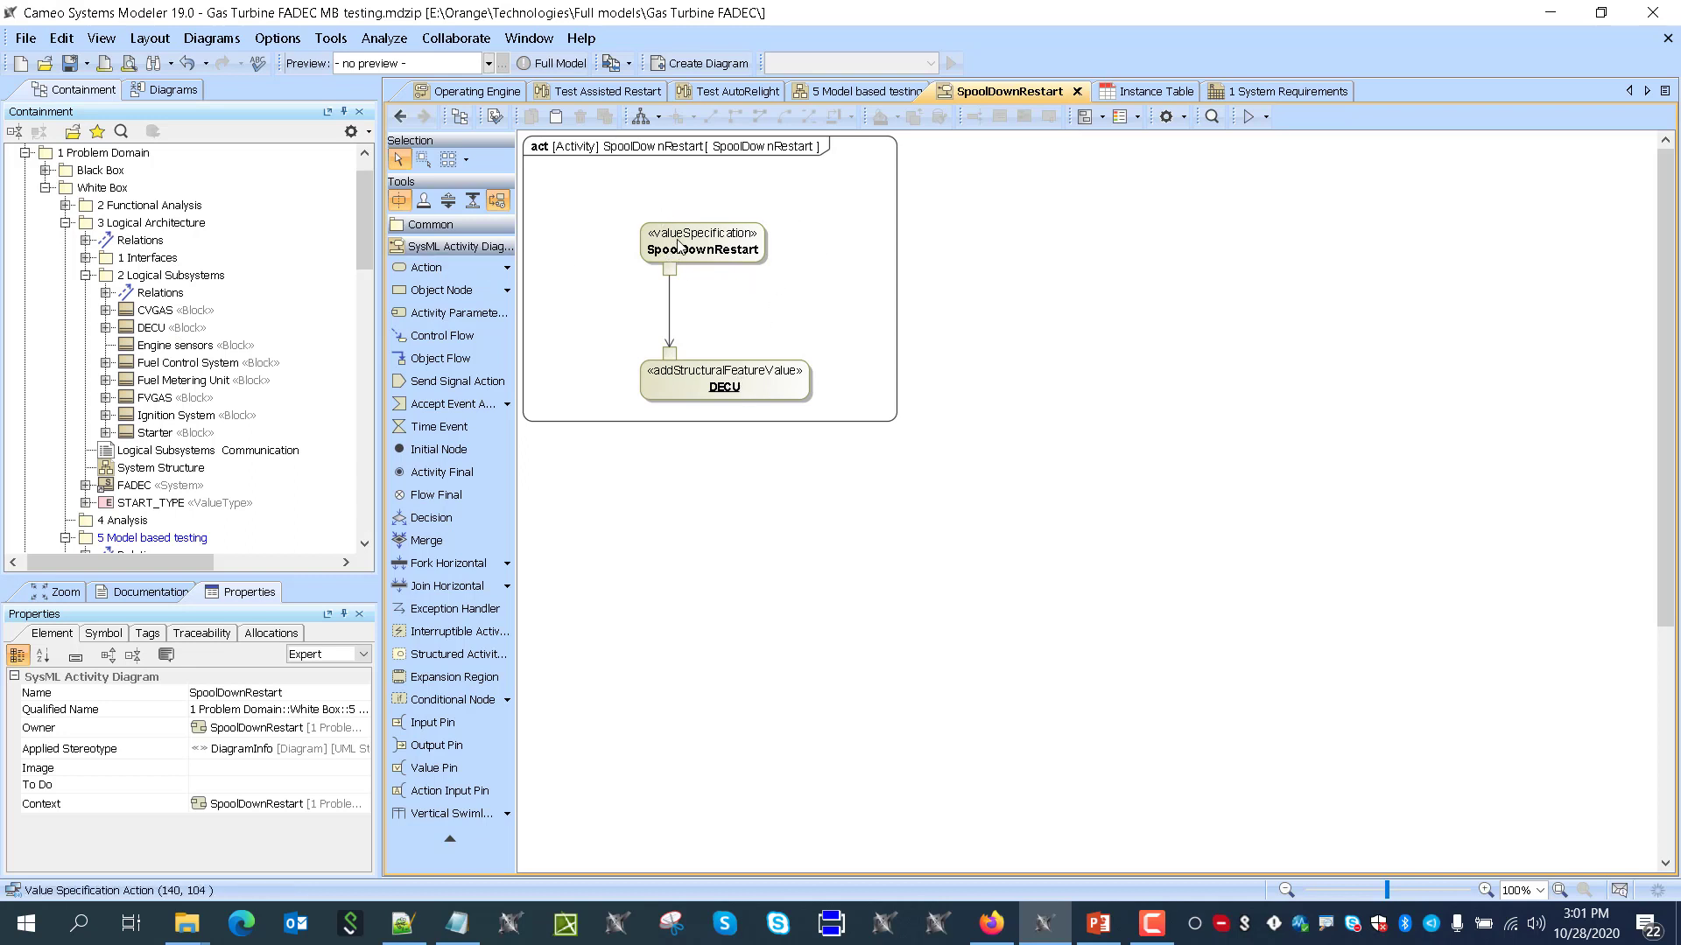
left_click(1077, 91)
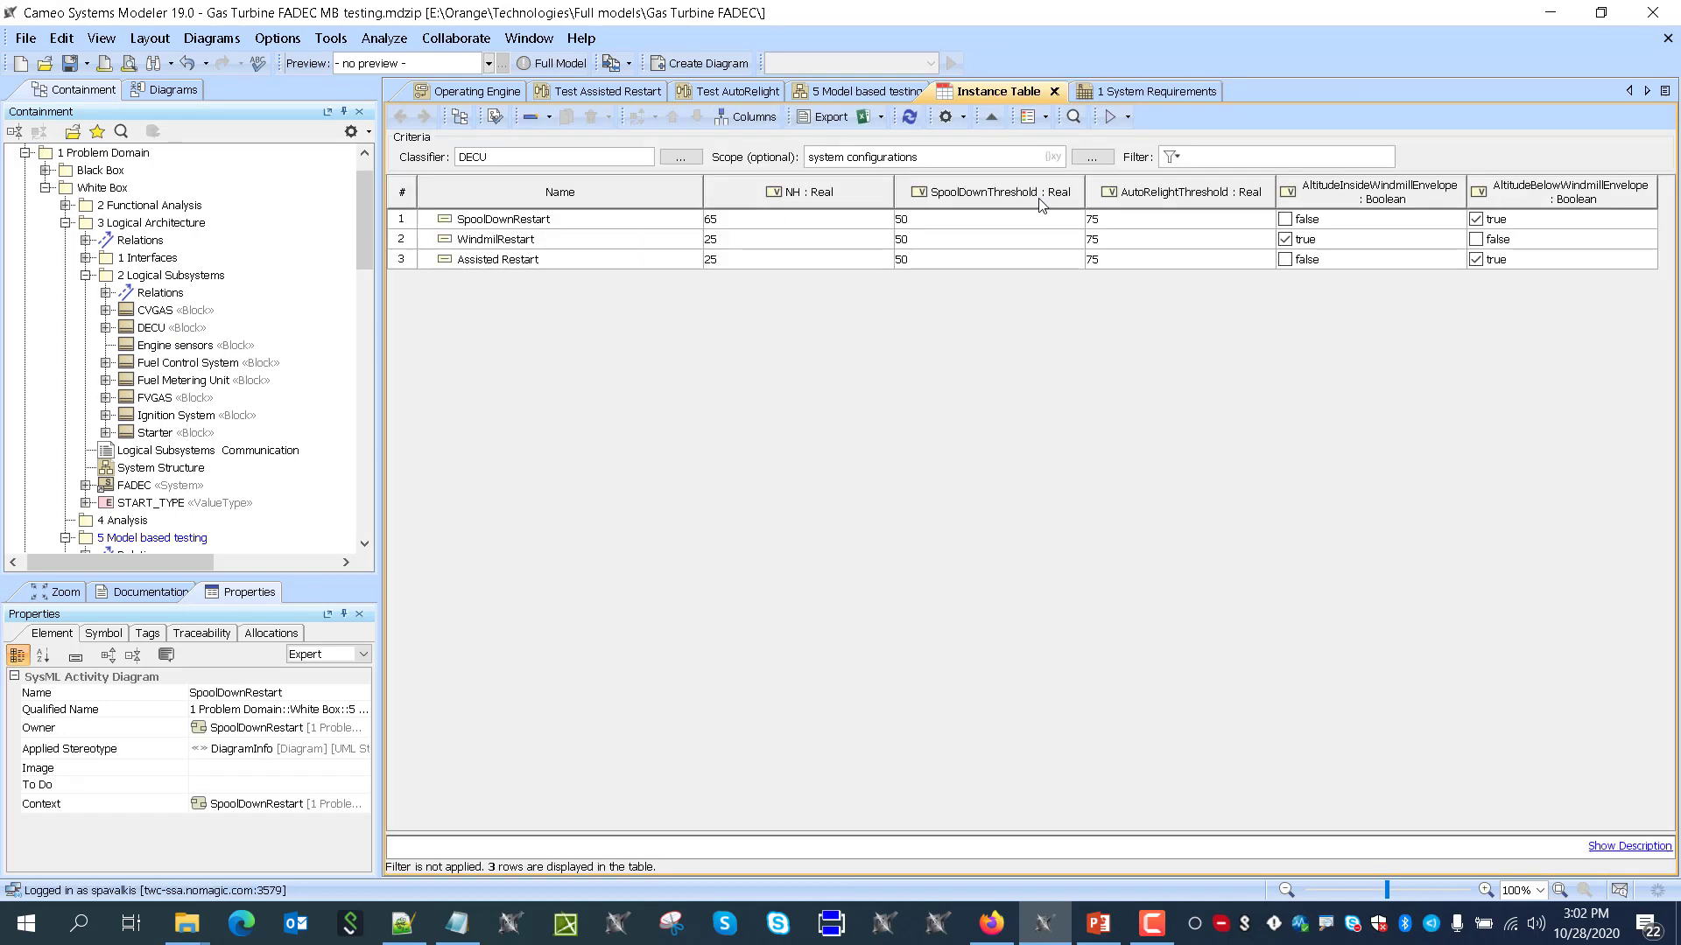
Reopen the Testing context activity and insert a new action into the control flow between Test SpoolDownRestart and Test WindmilRestart
left_click(836, 92)
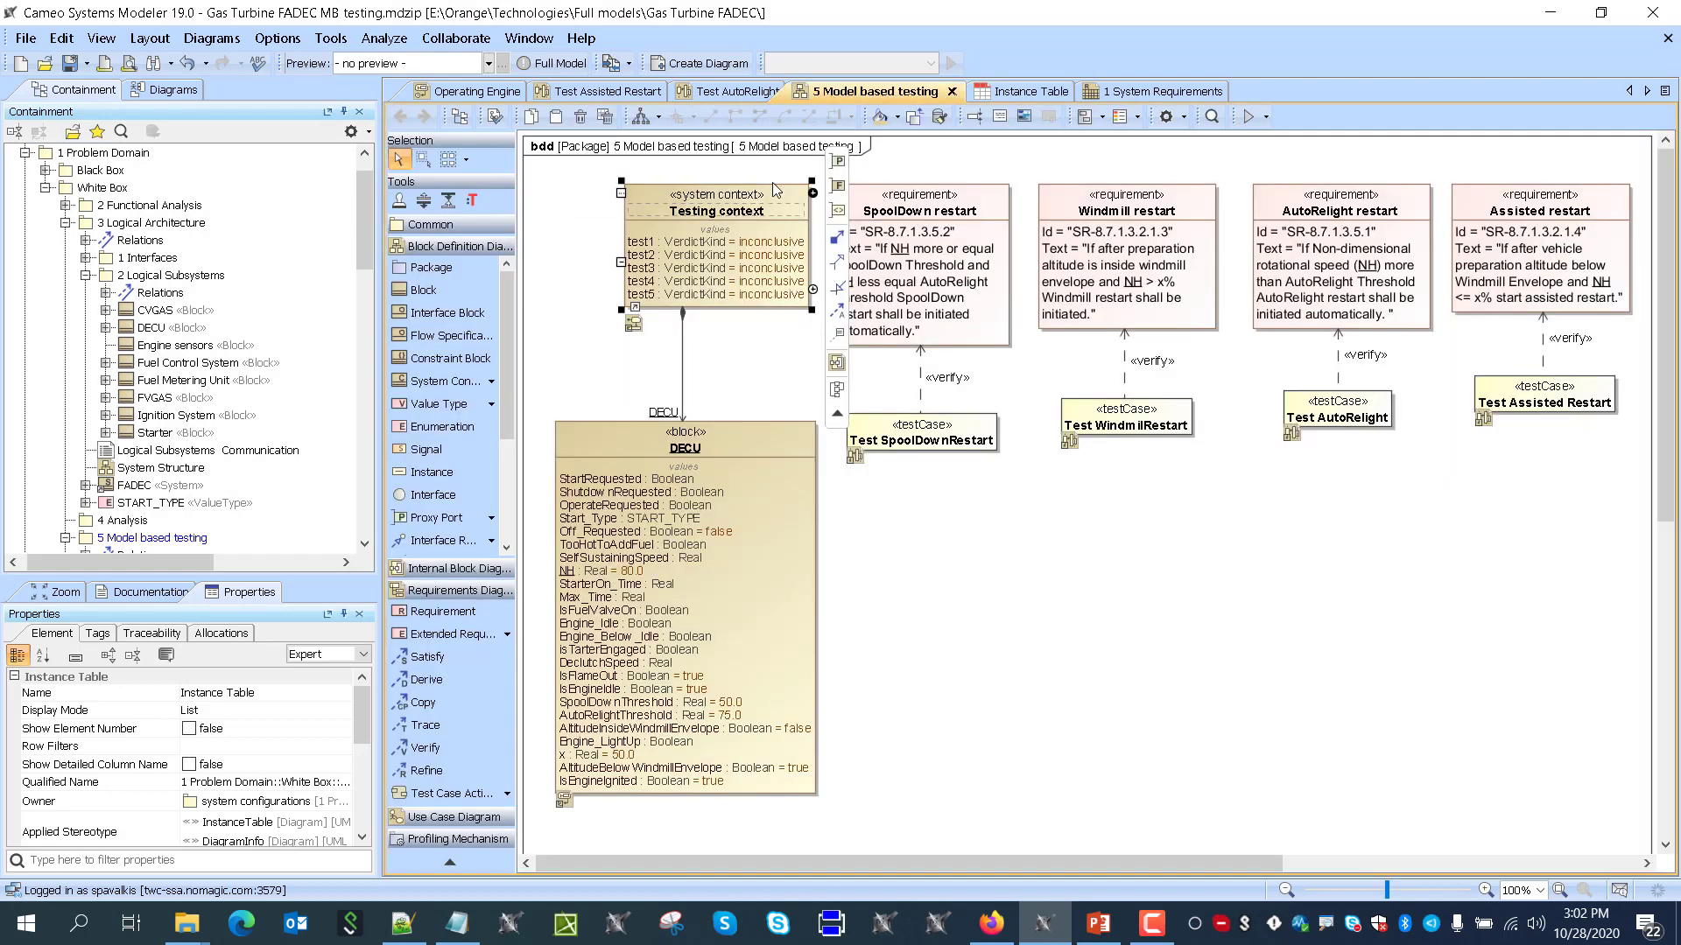
double_click(674, 194)
scroll(674, 194, "down", 3)
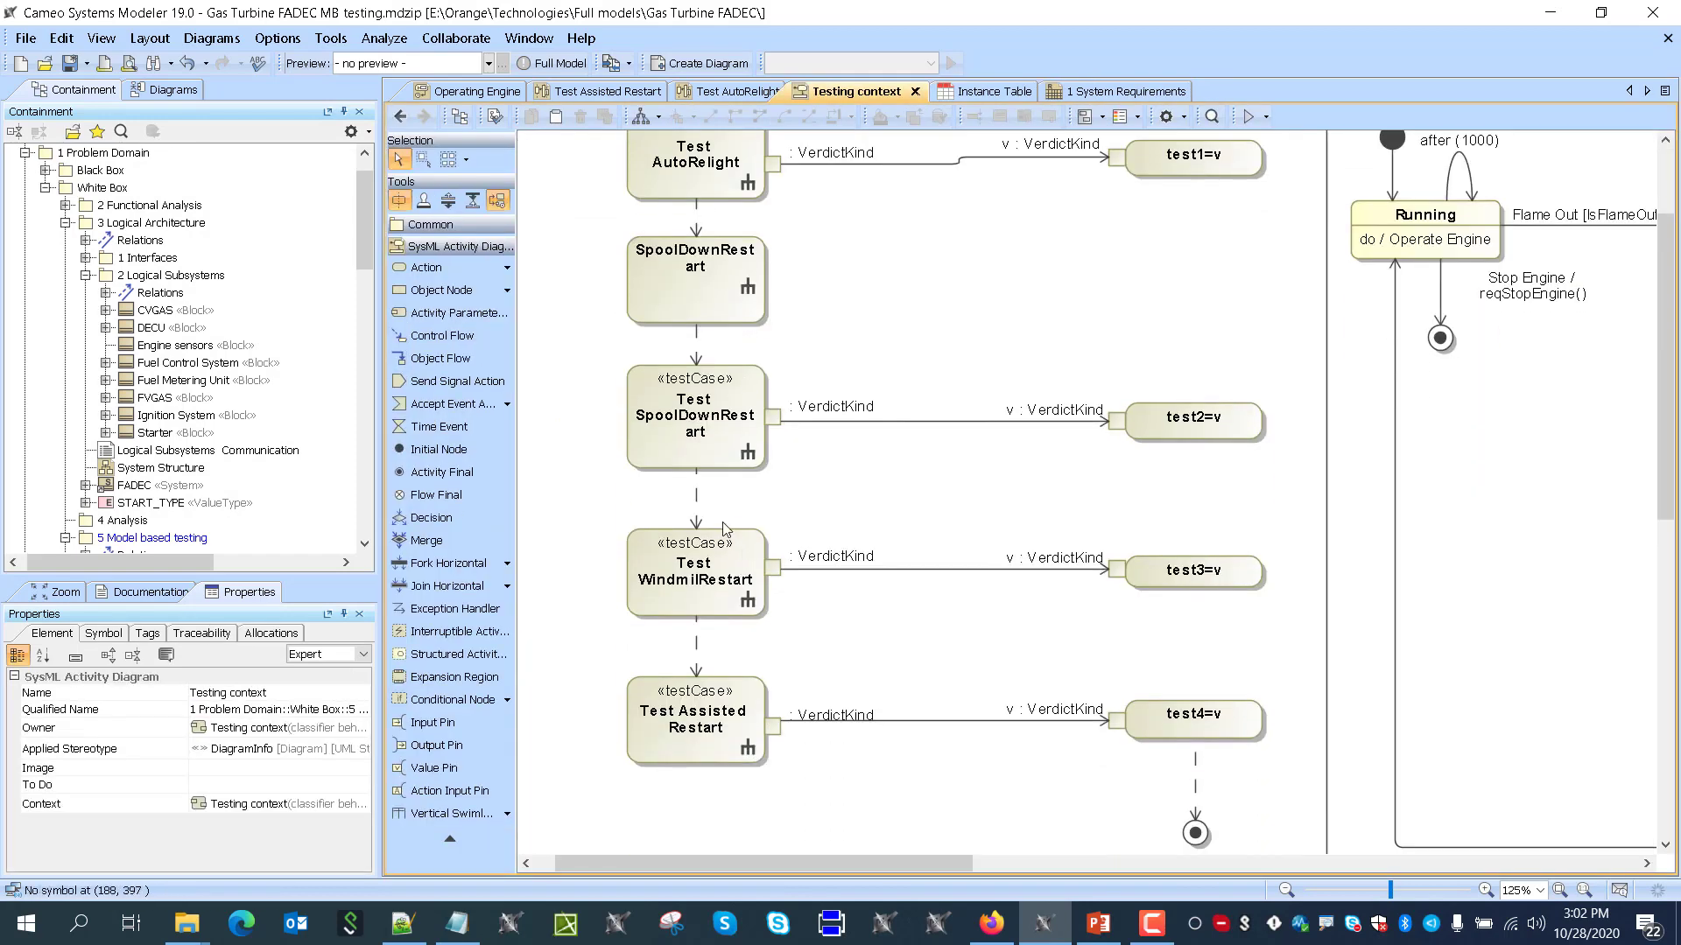
left_click(455, 267)
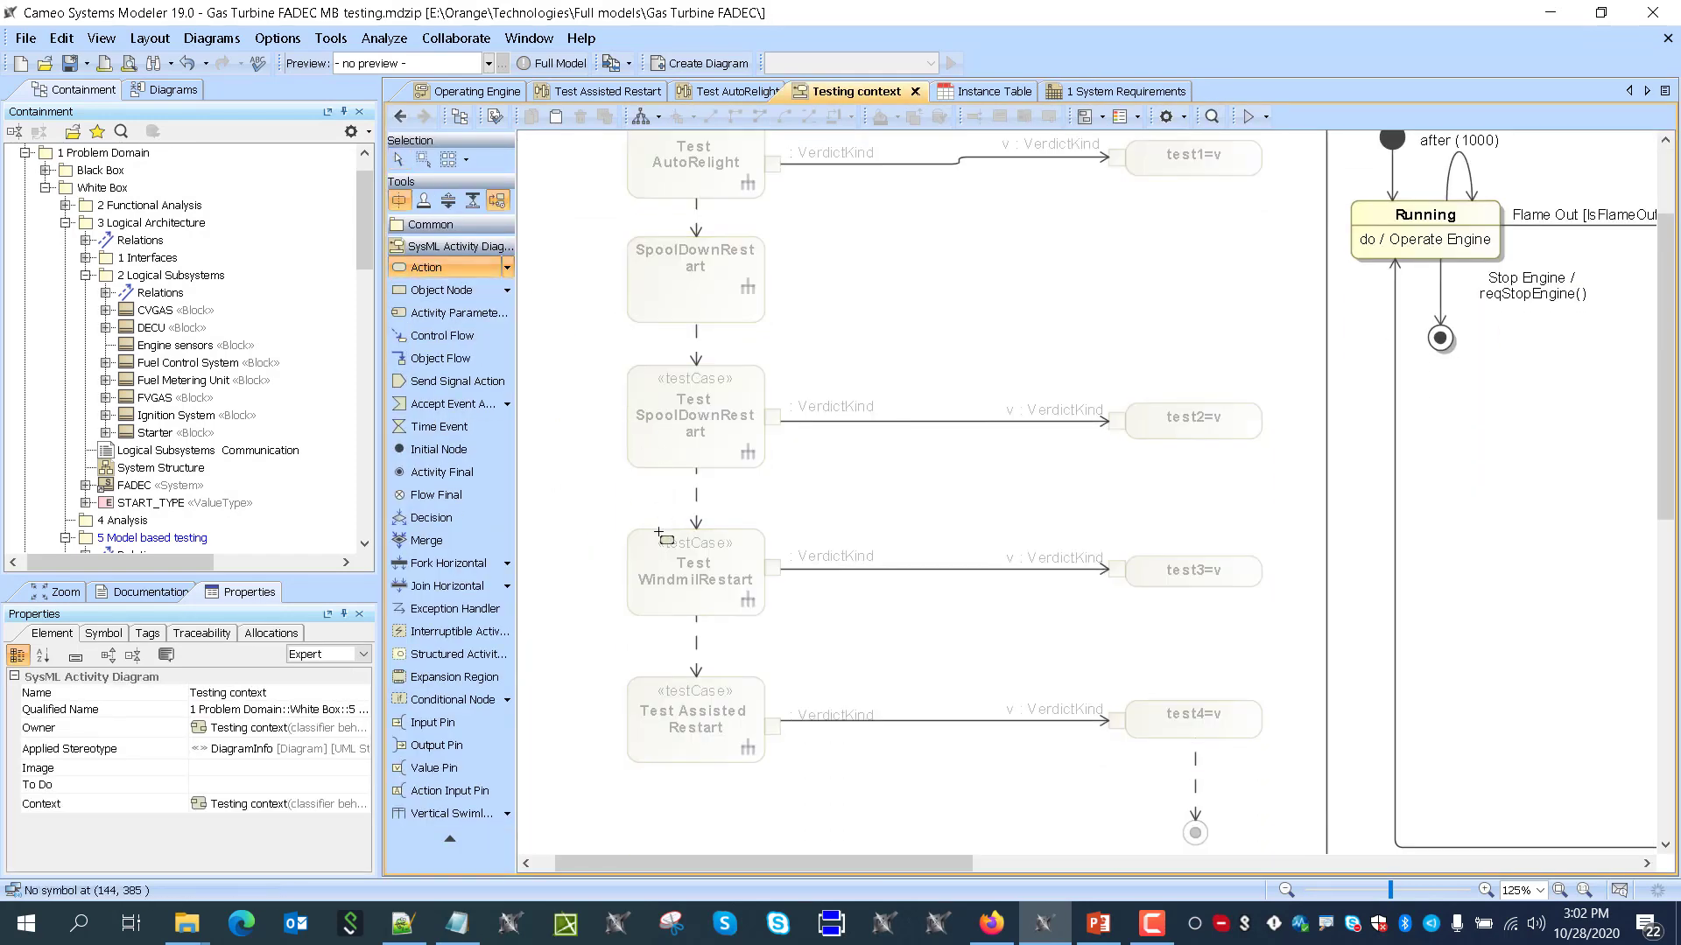
left_click(695, 510)
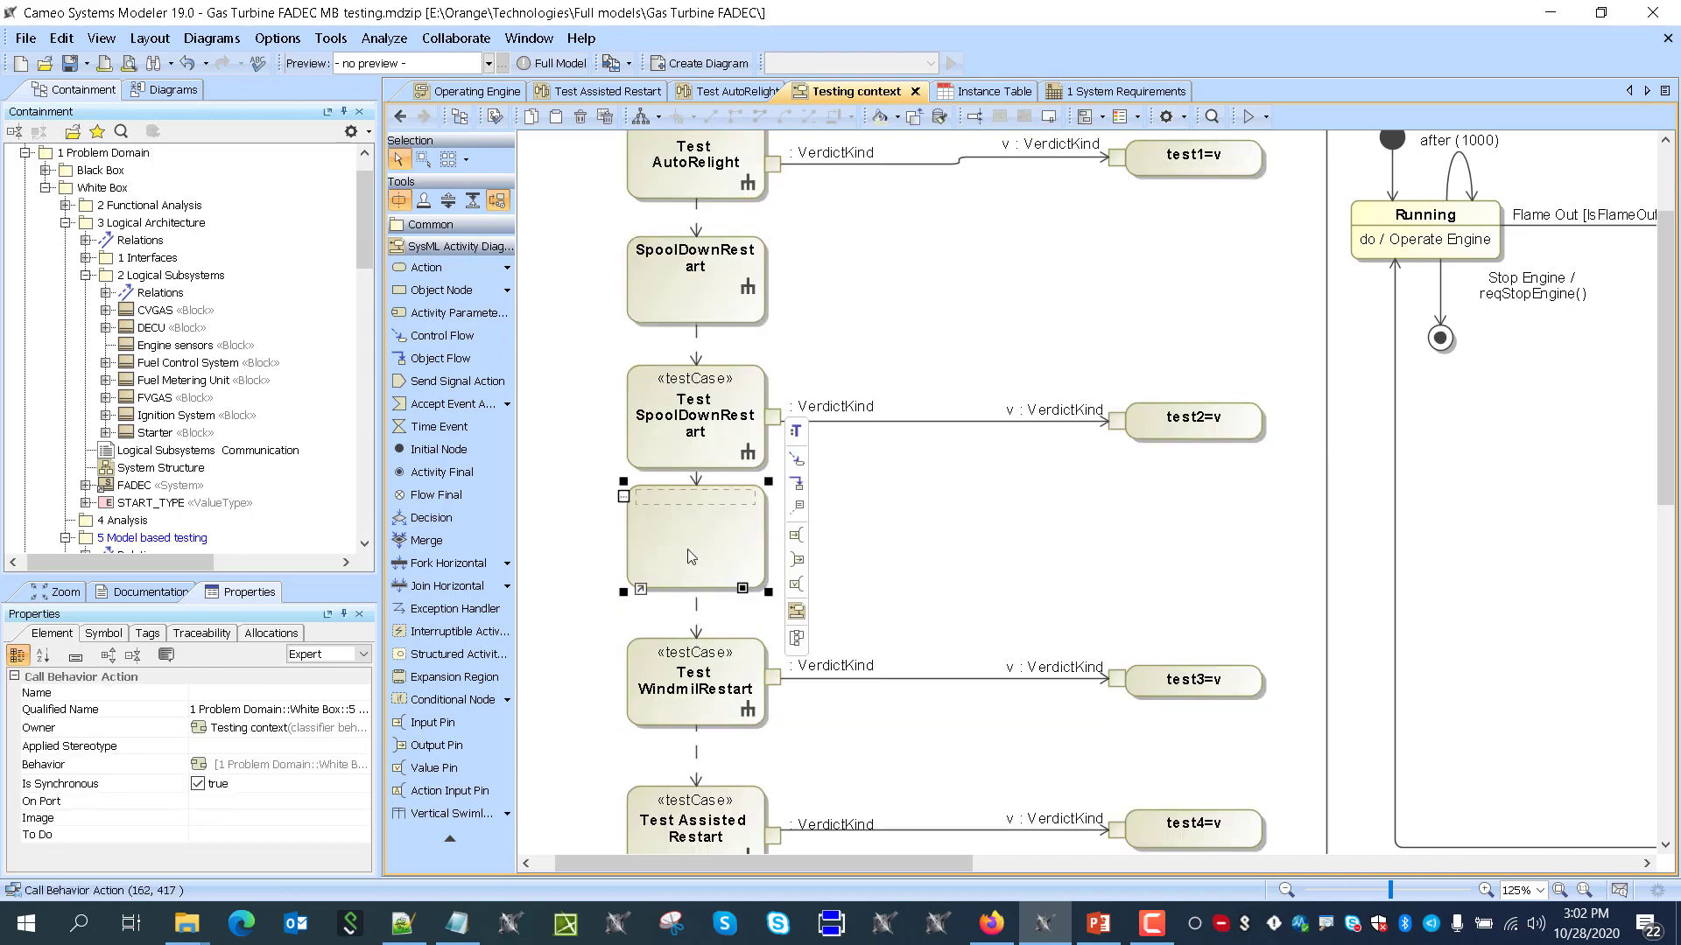
Assign WindmilRestart as the behavior of the newly inserted action before Test WindmilRestart
type(":")
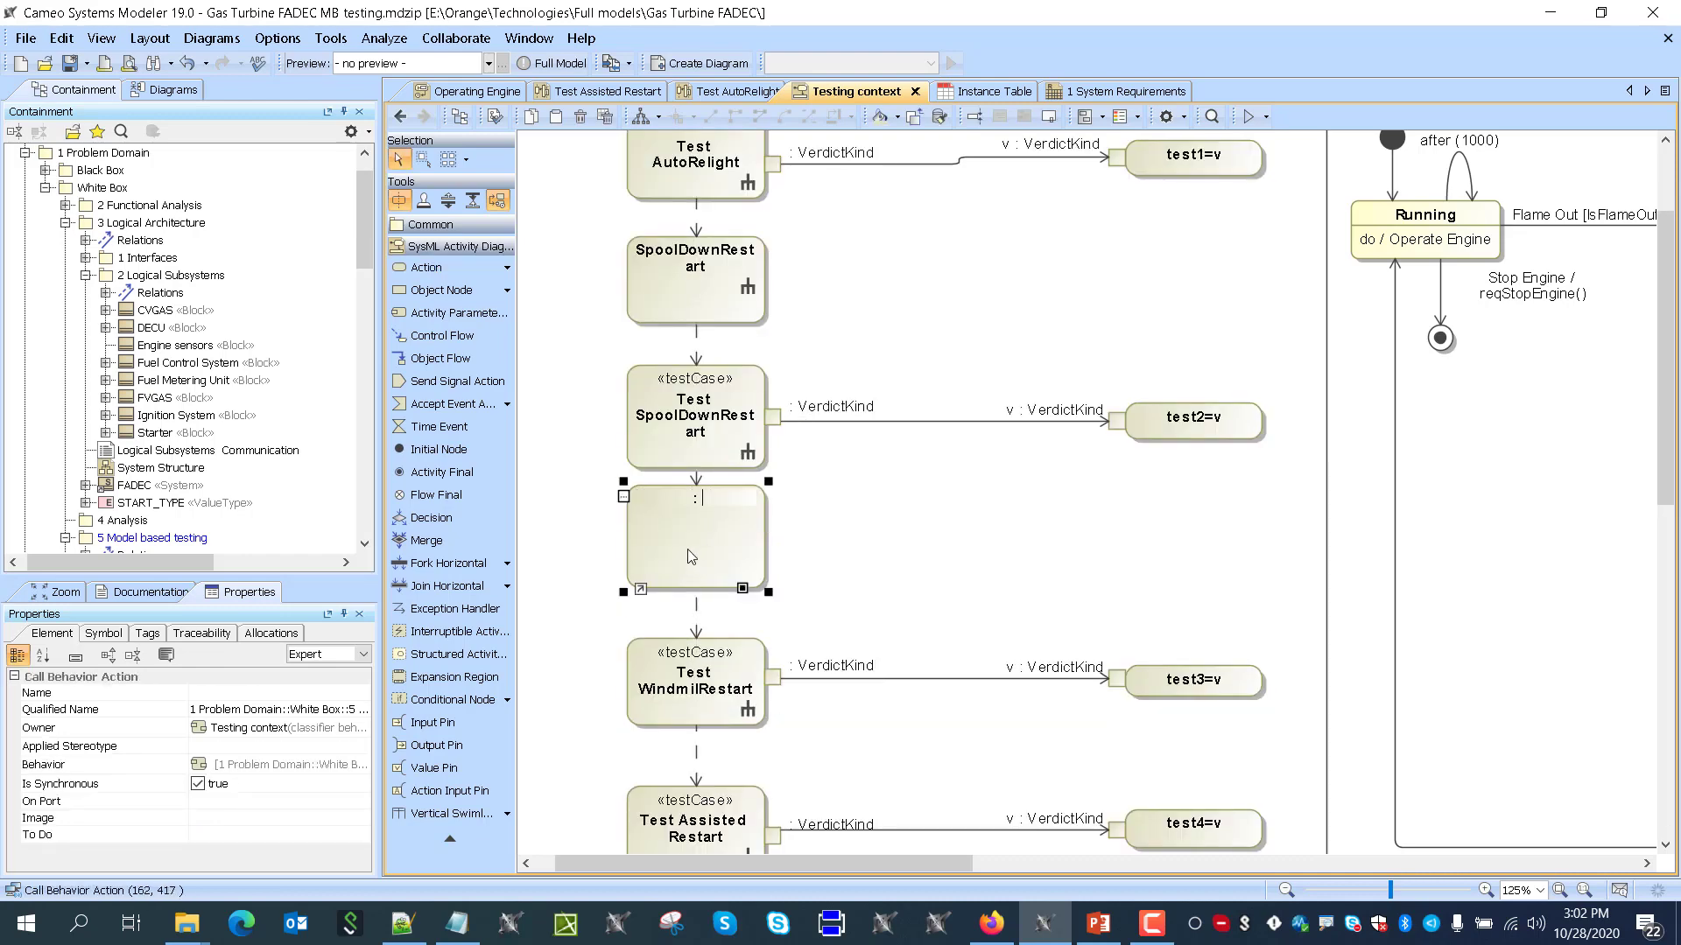
type(" SWindmil")
type("Rs")
type("start")
key("Return")
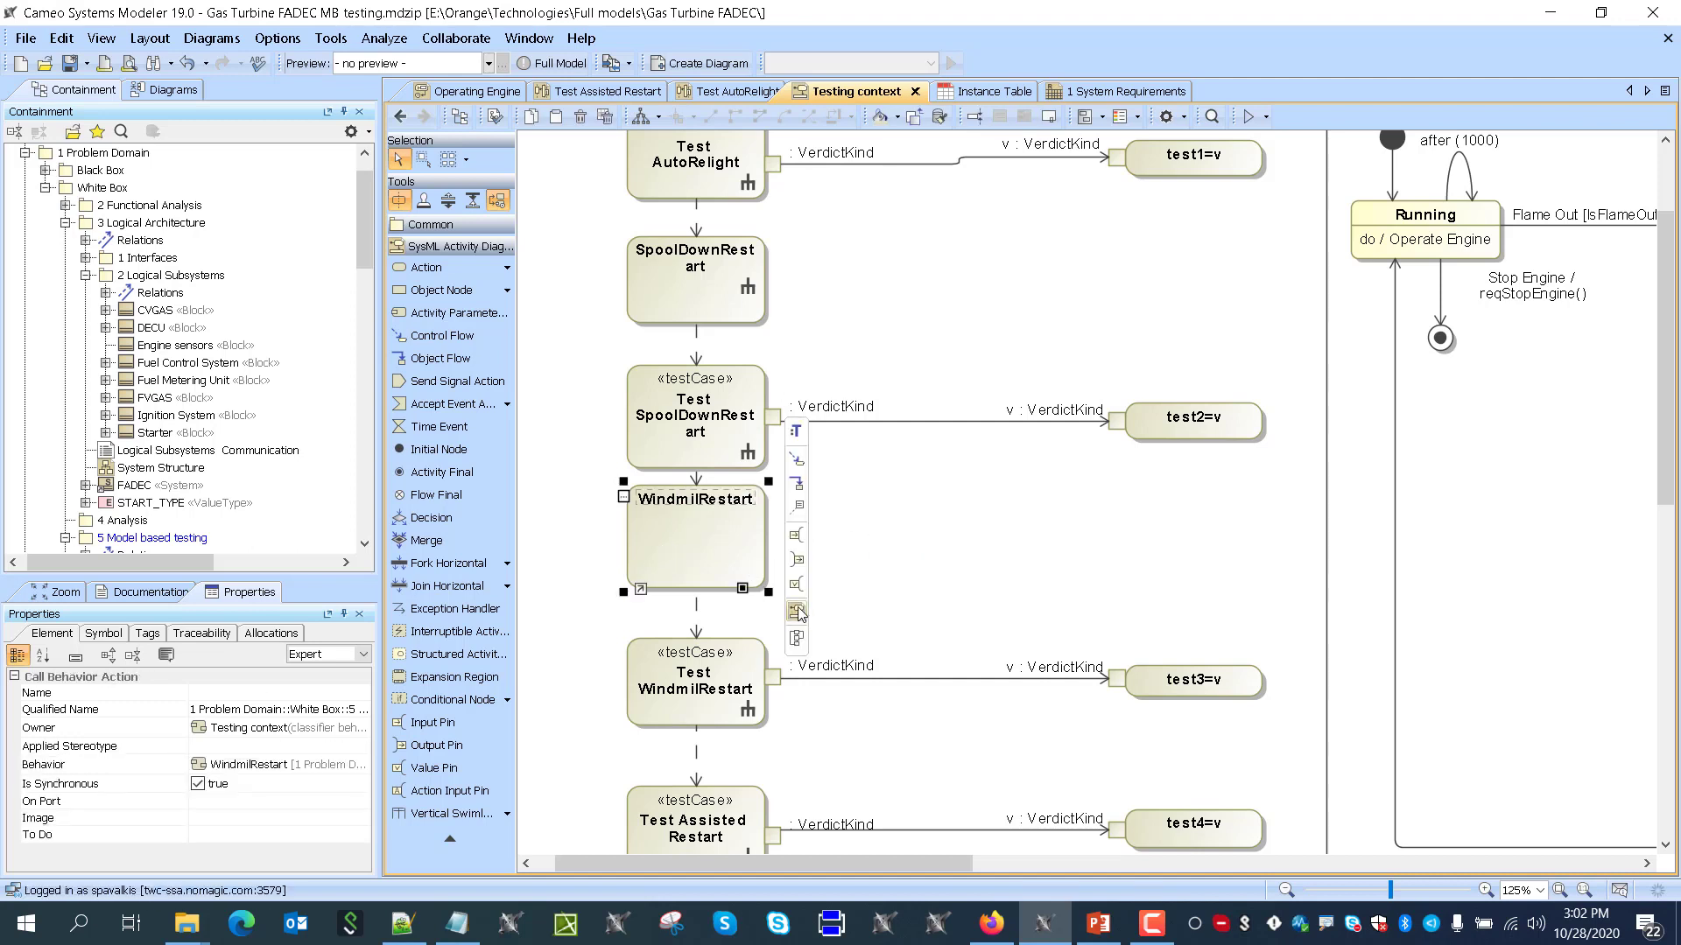
Create an activity diagram for the WindmilRestart action and place a Value Specification Action in it
left_click(796, 610)
left_click(507, 268)
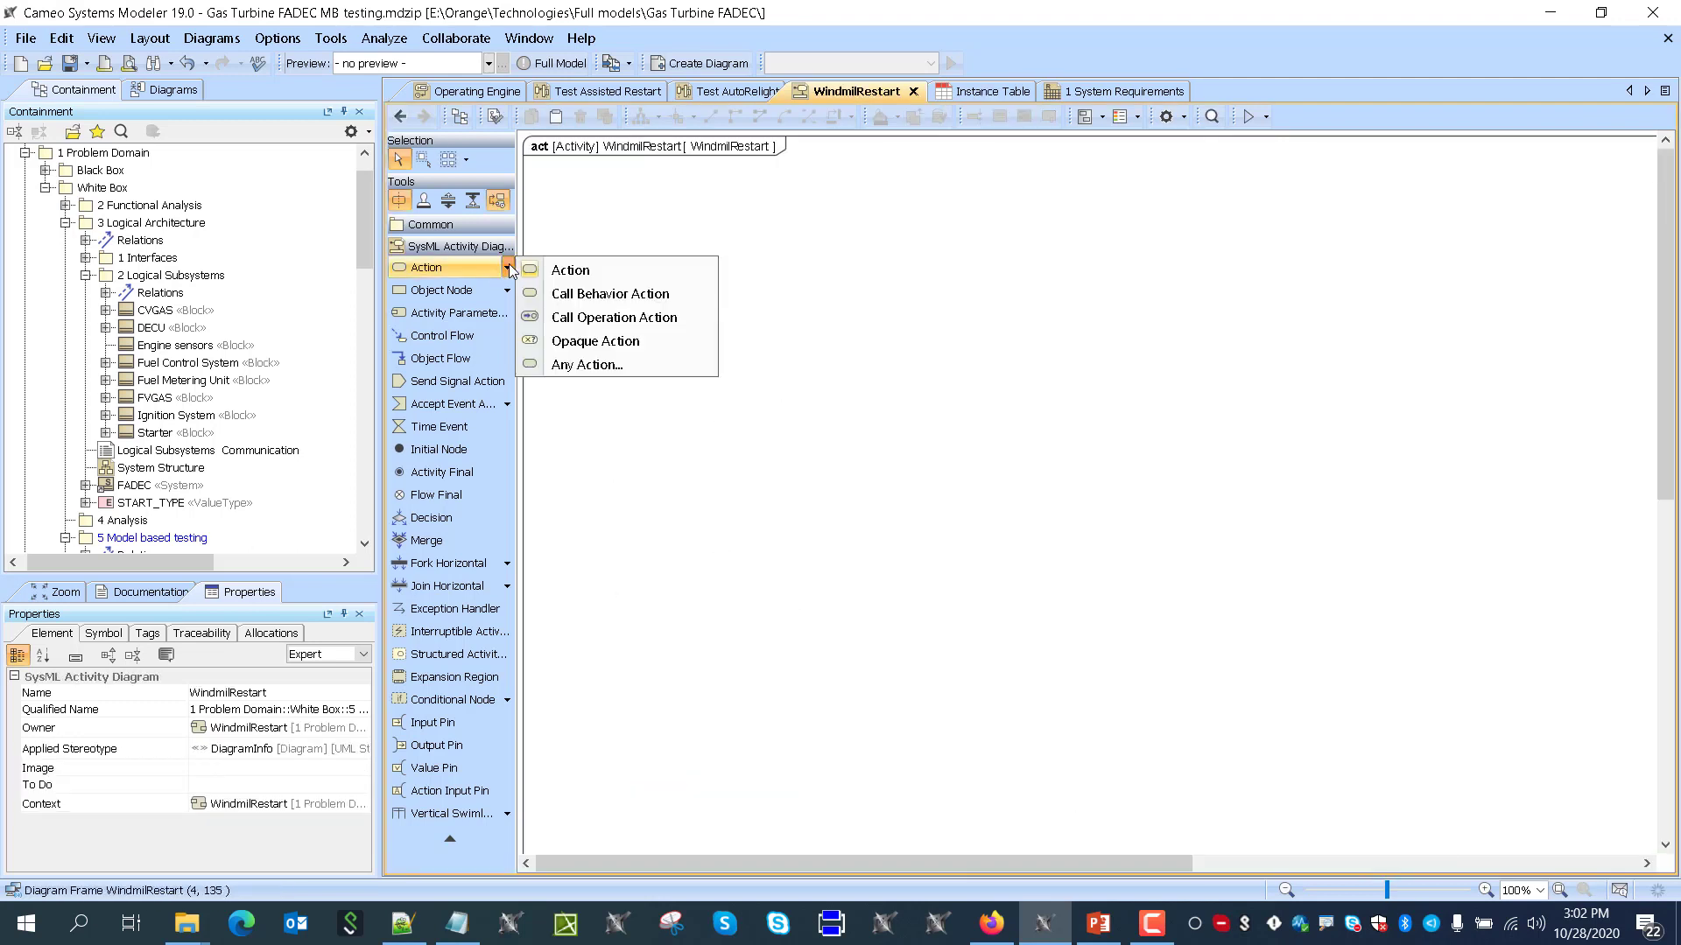
left_click(604, 365)
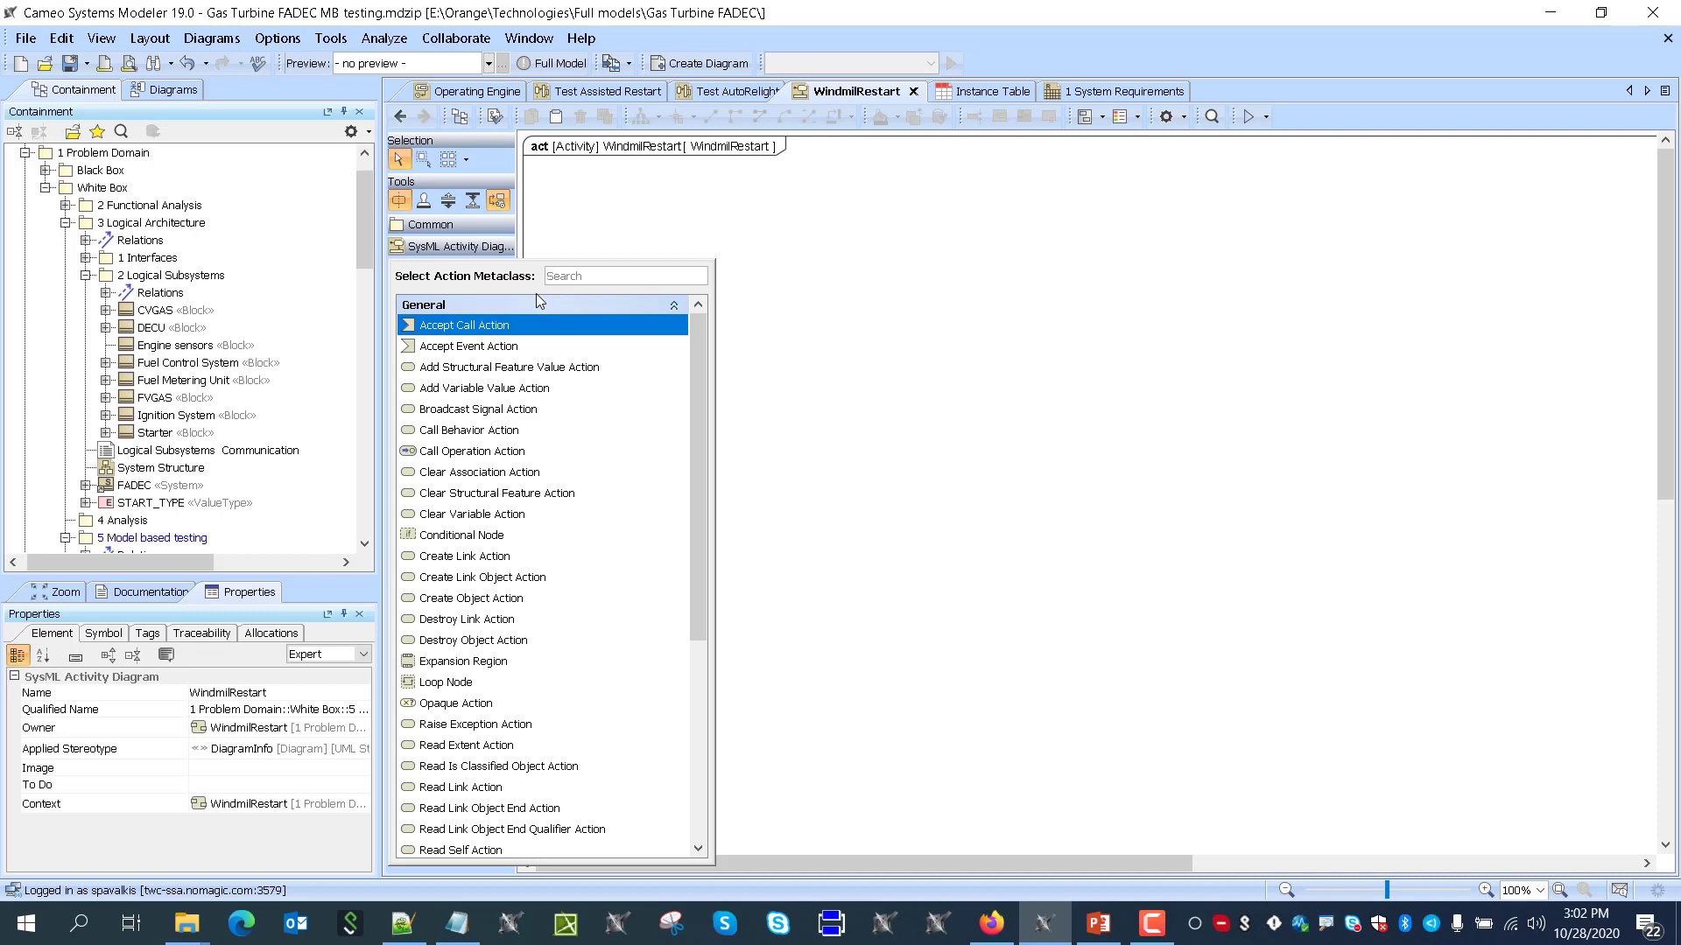
type("vals")
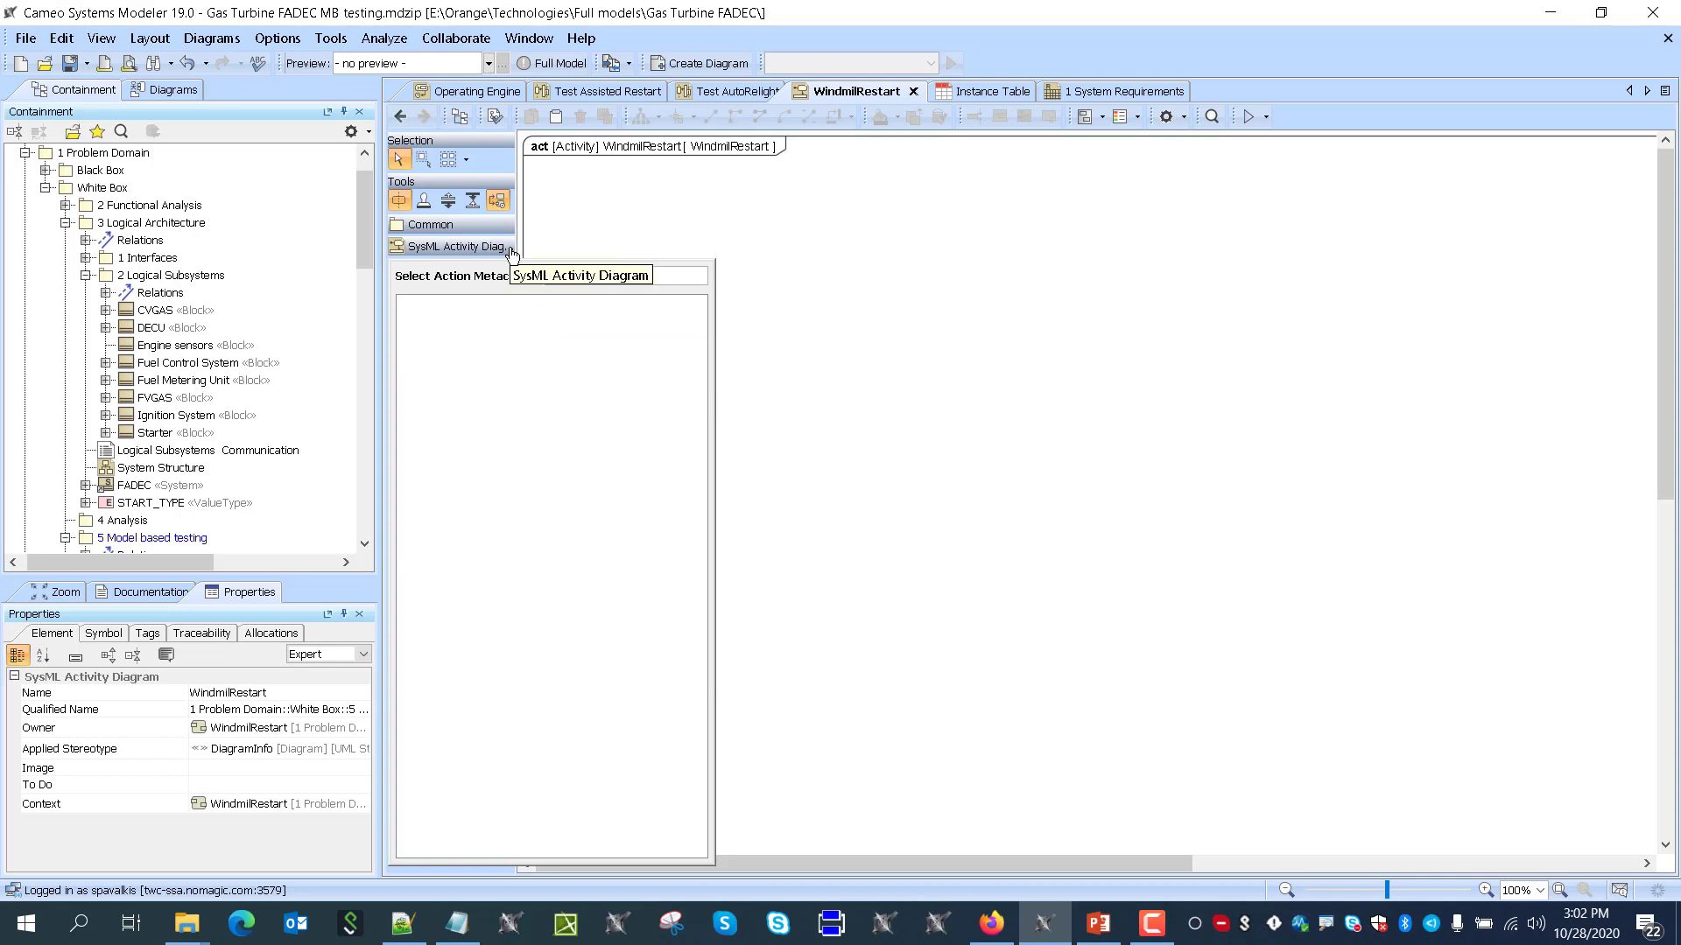
key("BackSpace")
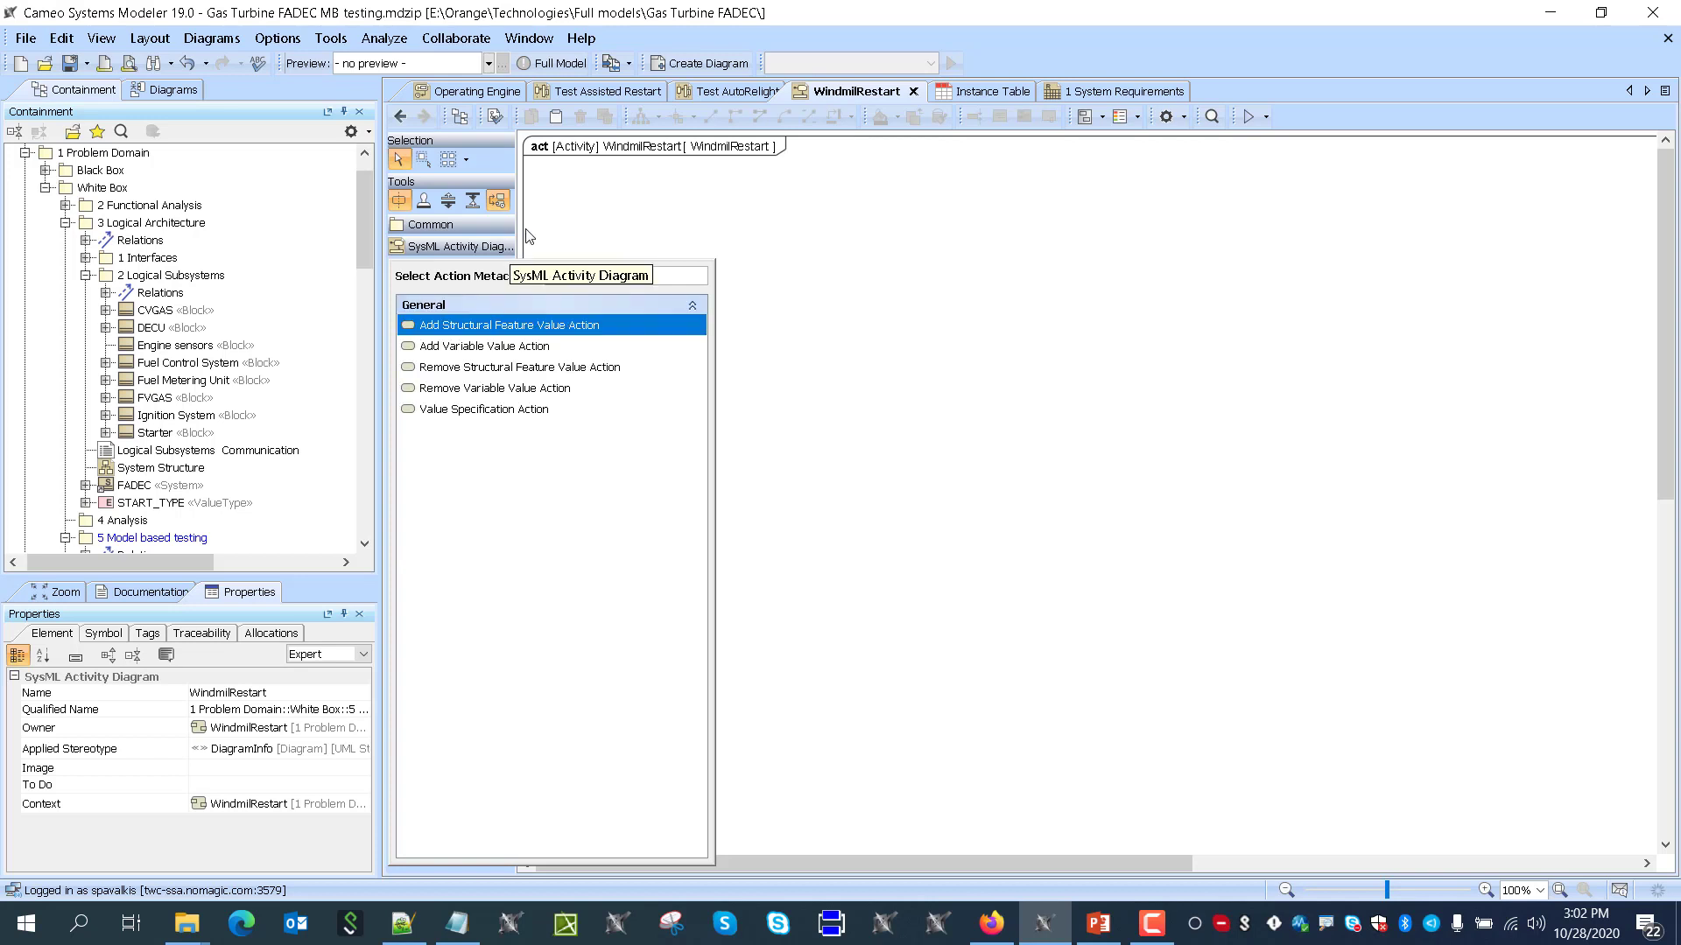
left_click(513, 409)
left_click(630, 217)
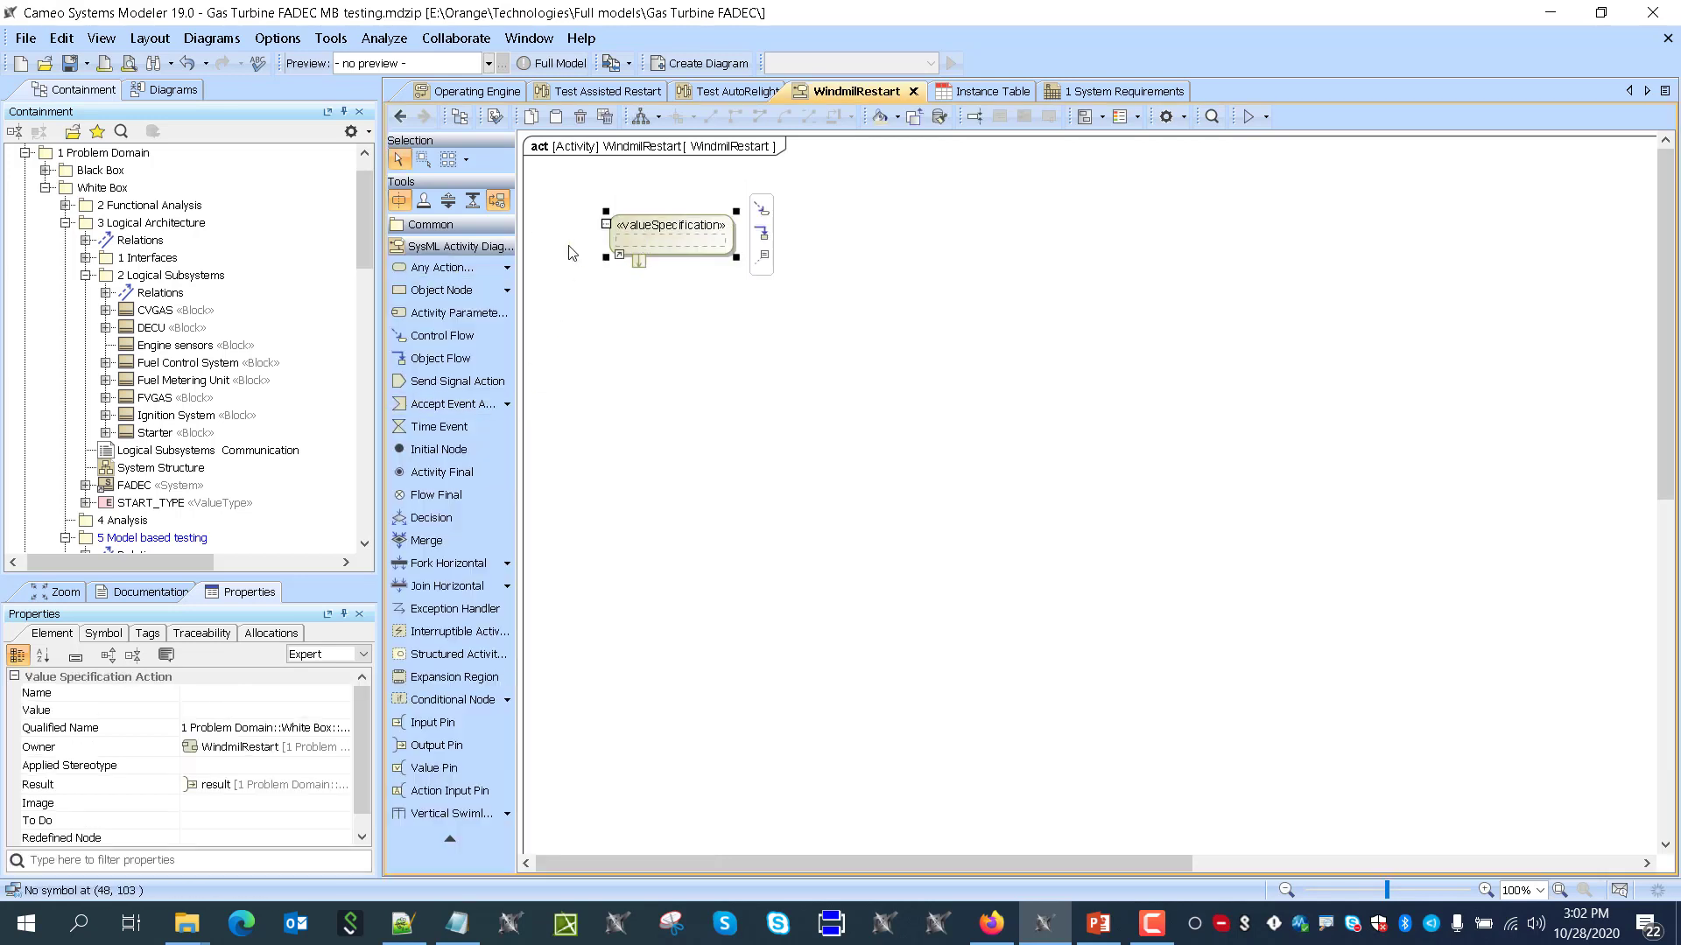
Place an Add Structural Feature Value Action below the value specification in the WindmilRestart diagram
left_click(509, 266)
left_click(568, 368)
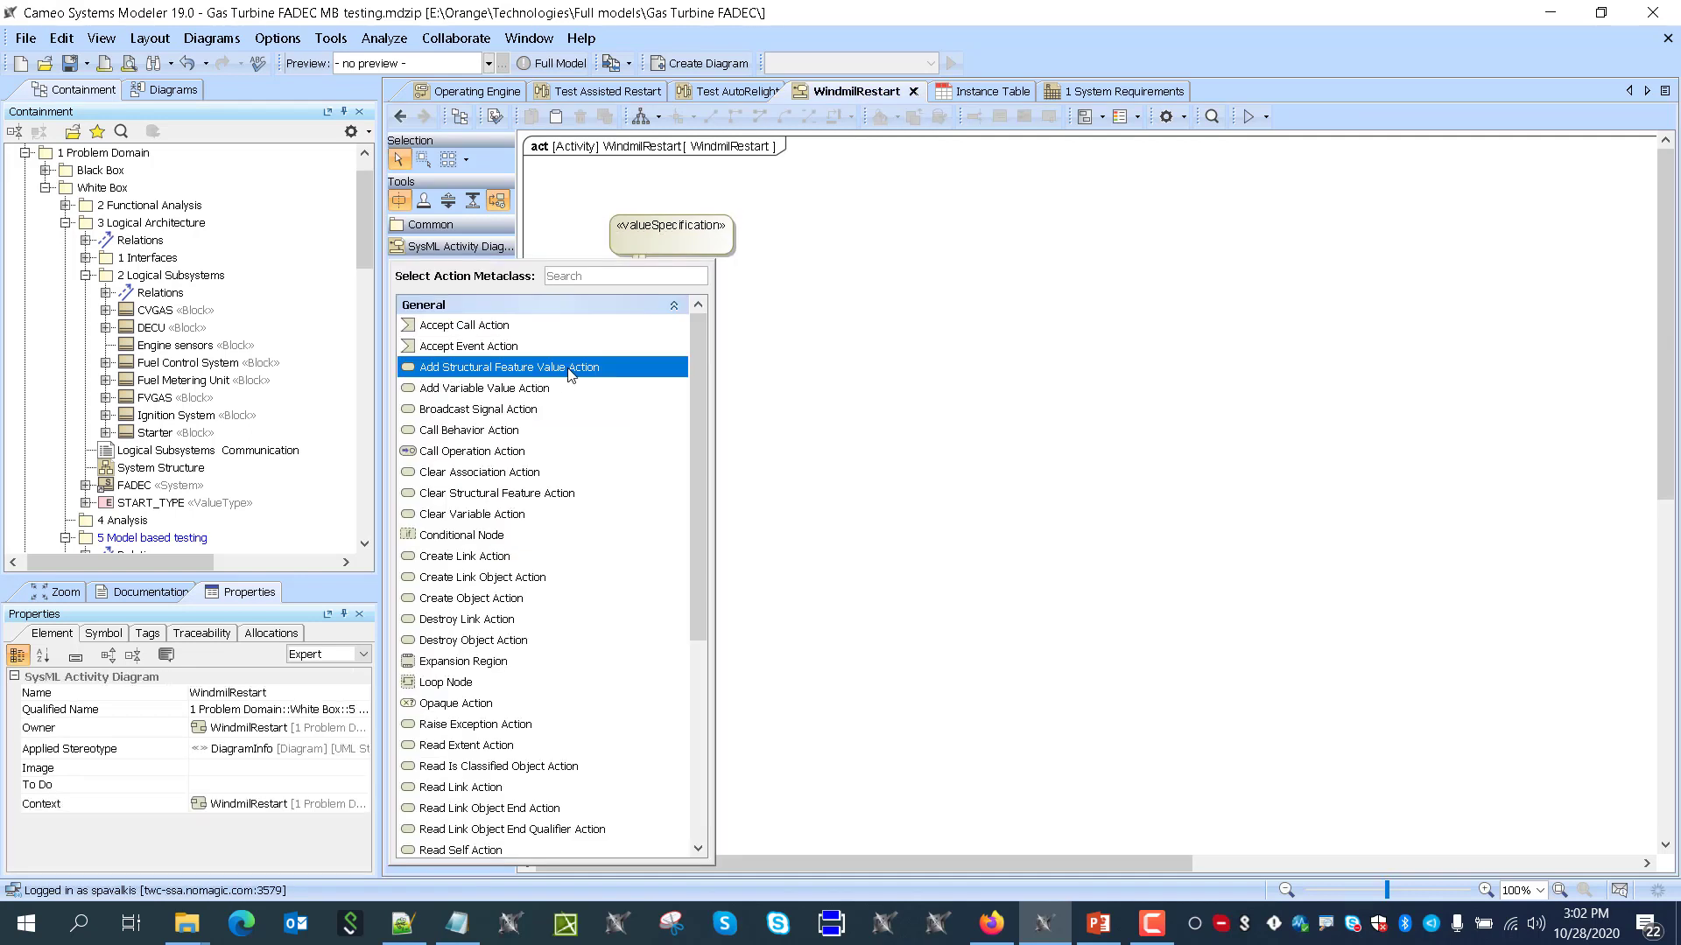
type("adds")
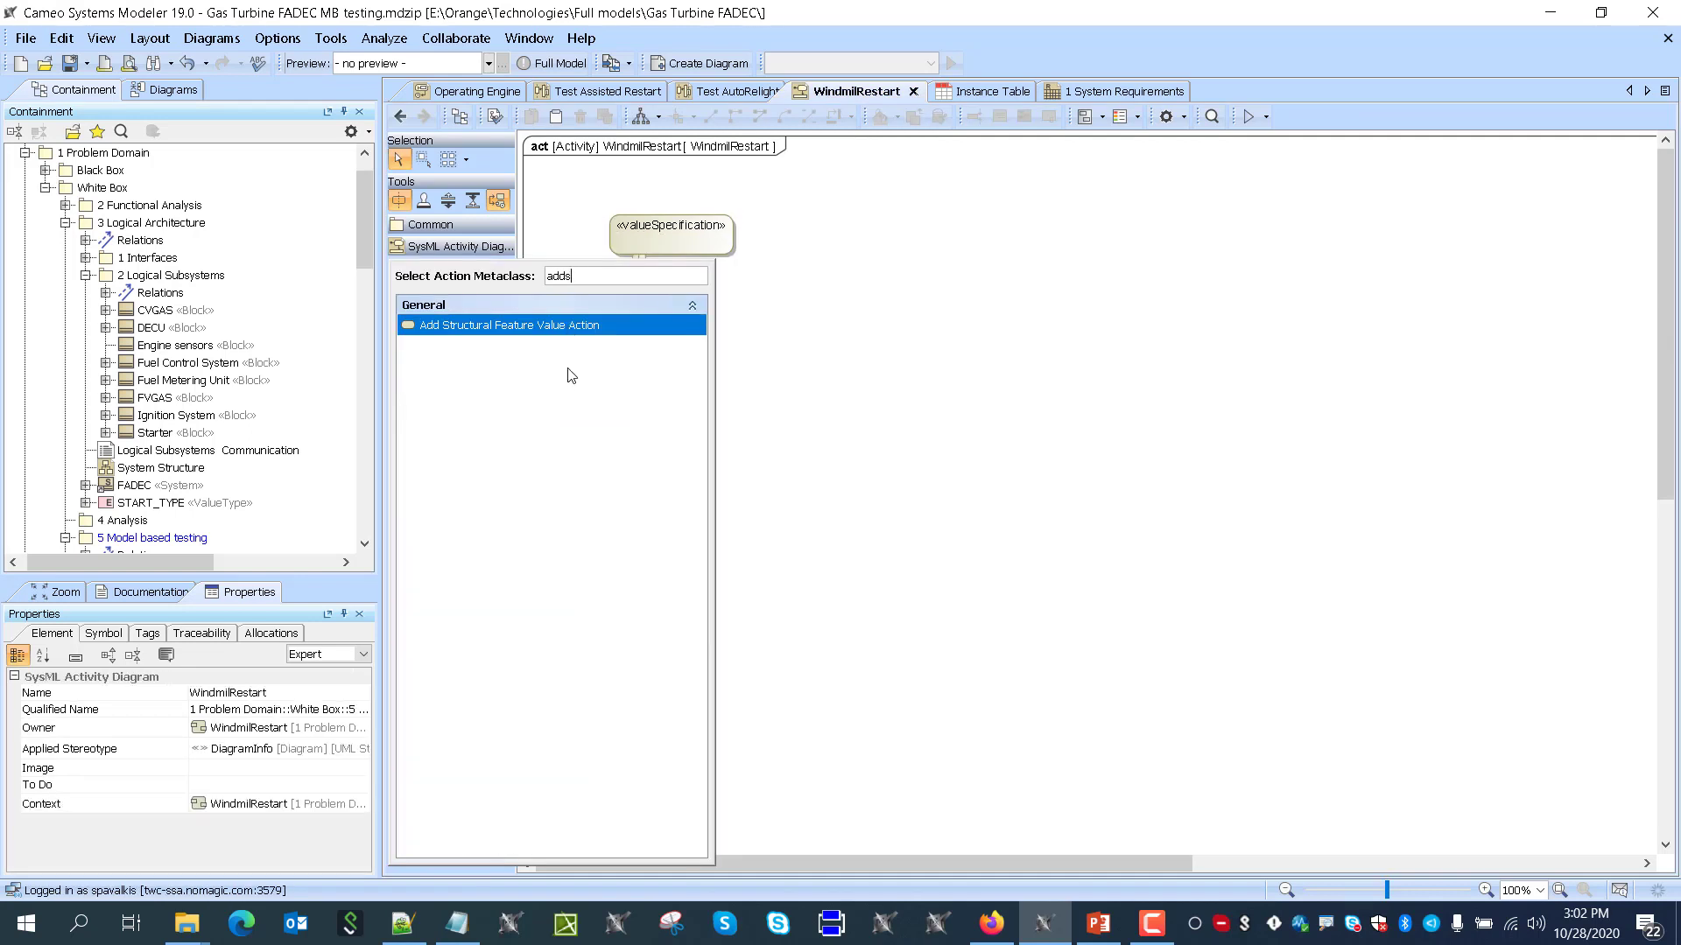
type("t")
left_click(541, 329)
left_click(608, 322)
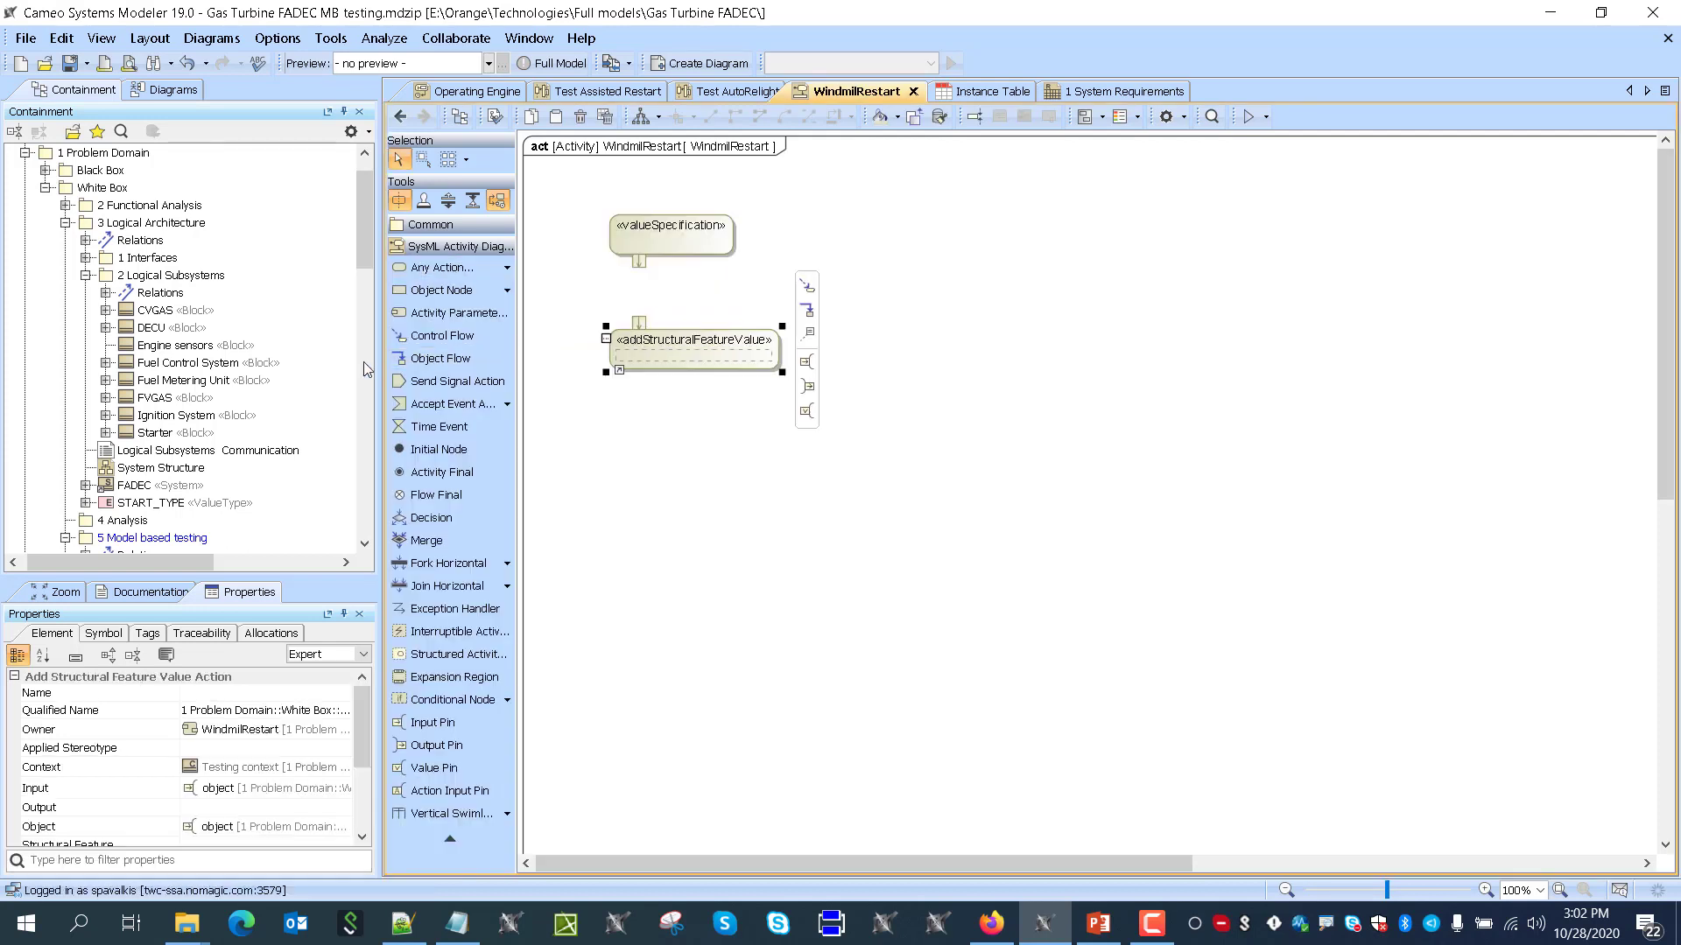
Assign the WindmilRestart : DECU instance to the value specification and the Testing context's DECU property to the addStructuralFeatureValue action
scroll(245, 372, "down", 5)
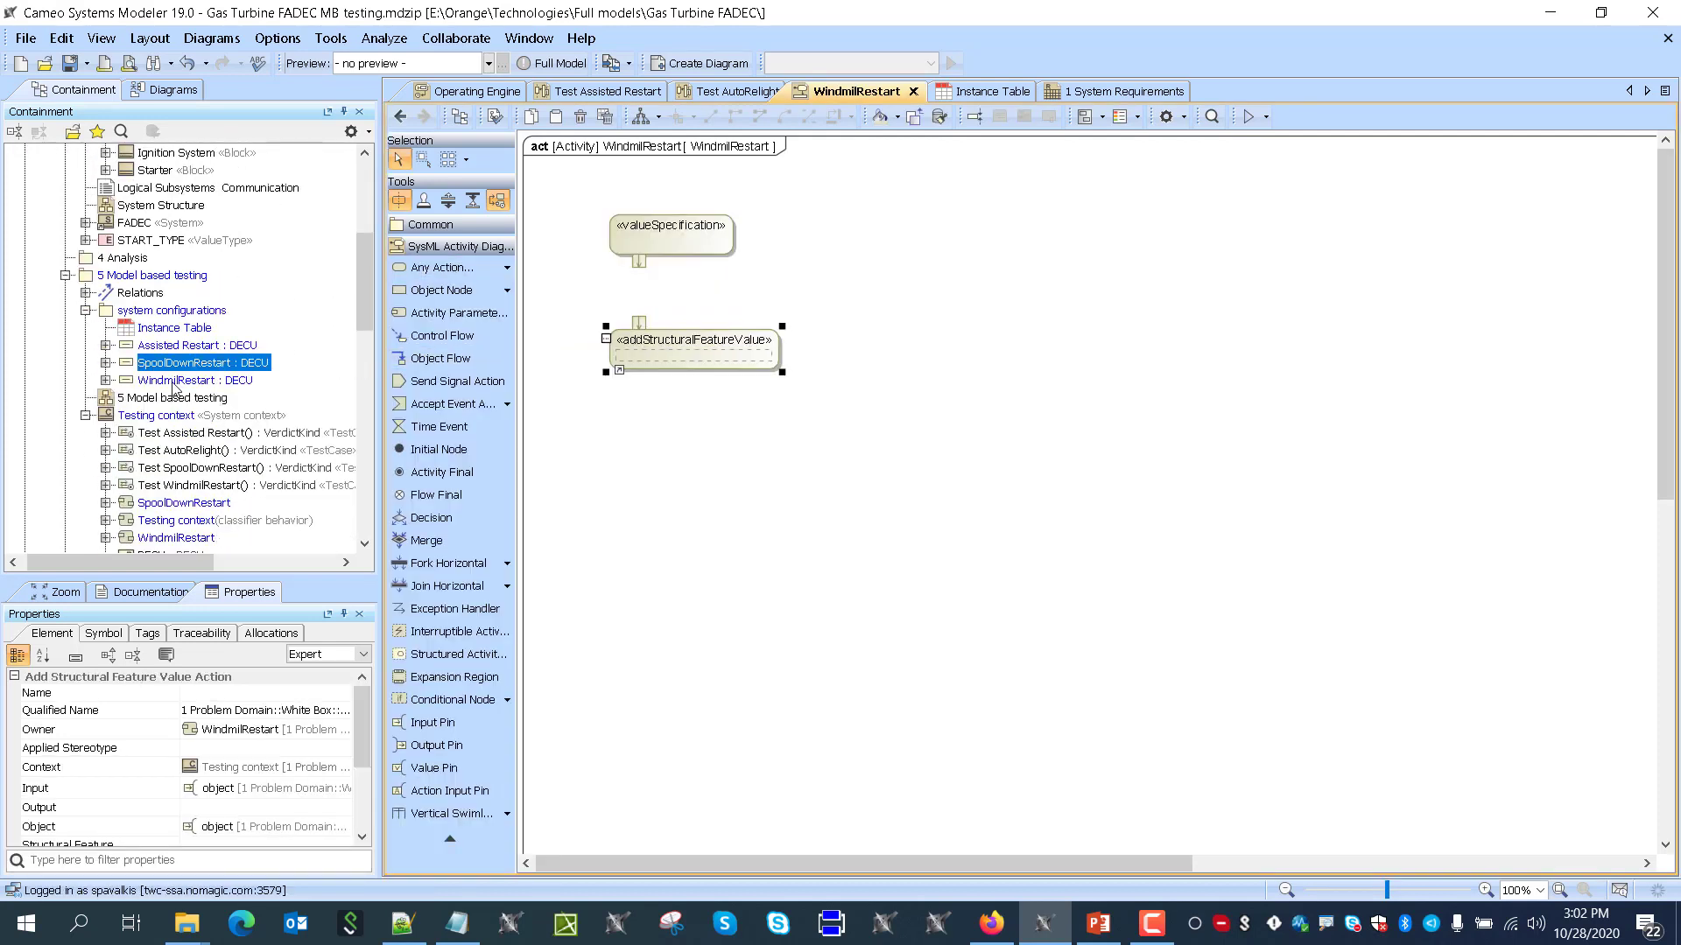
left_click_drag(174, 385, 636, 231)
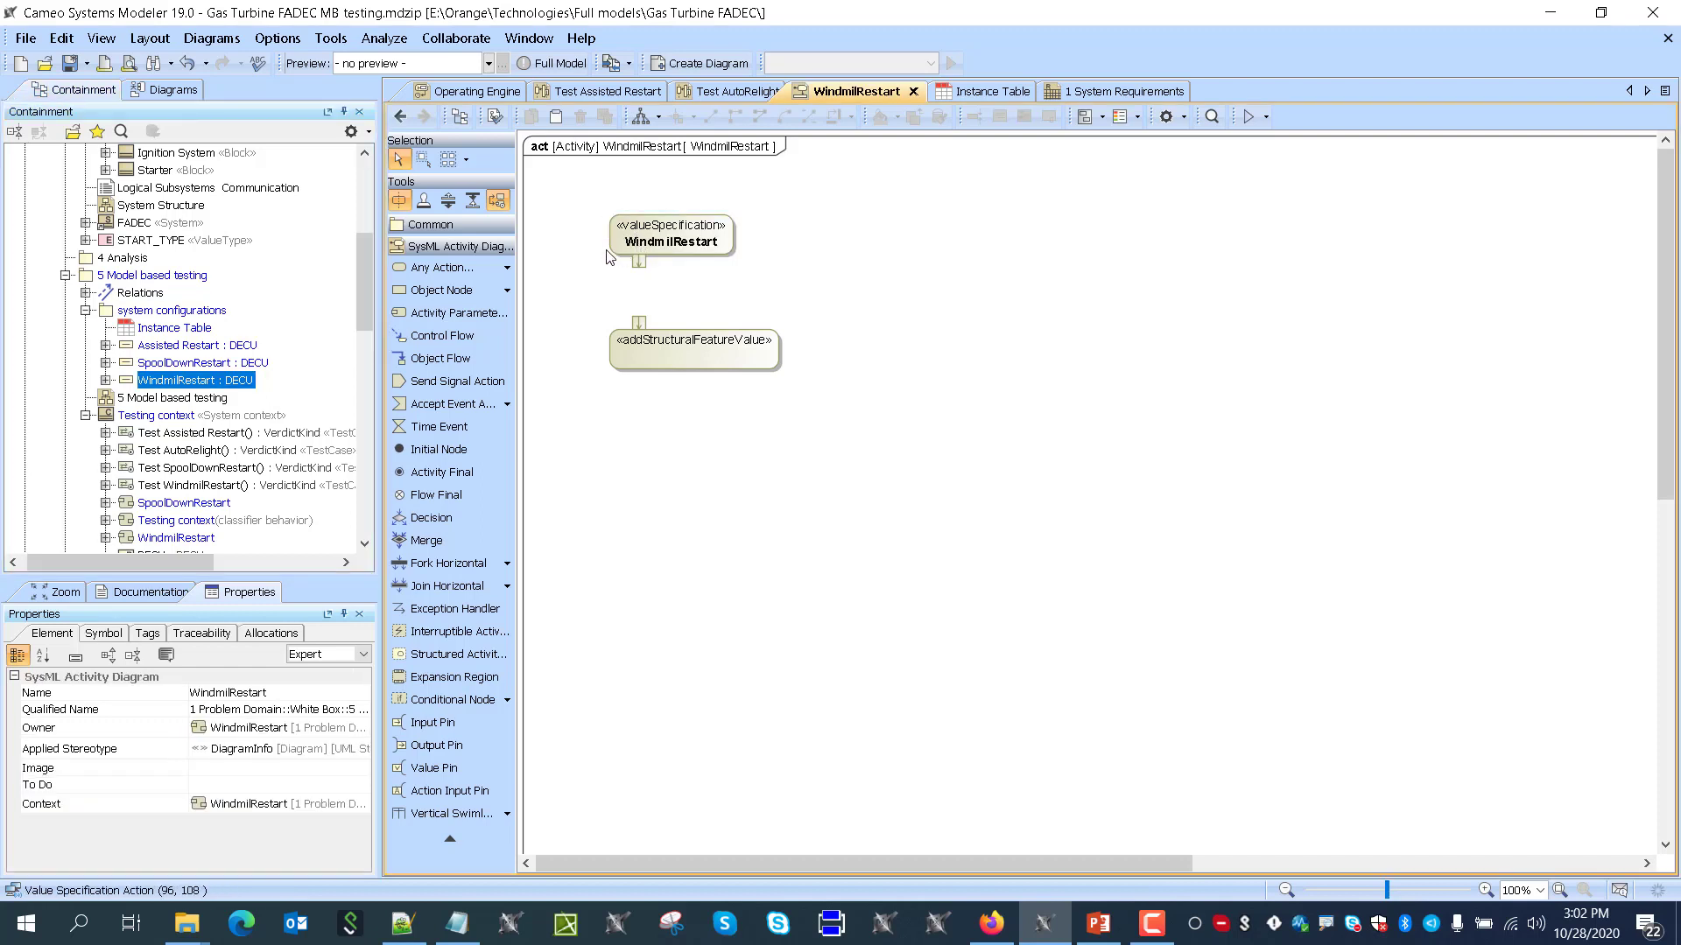
scroll(232, 361, "down", 3)
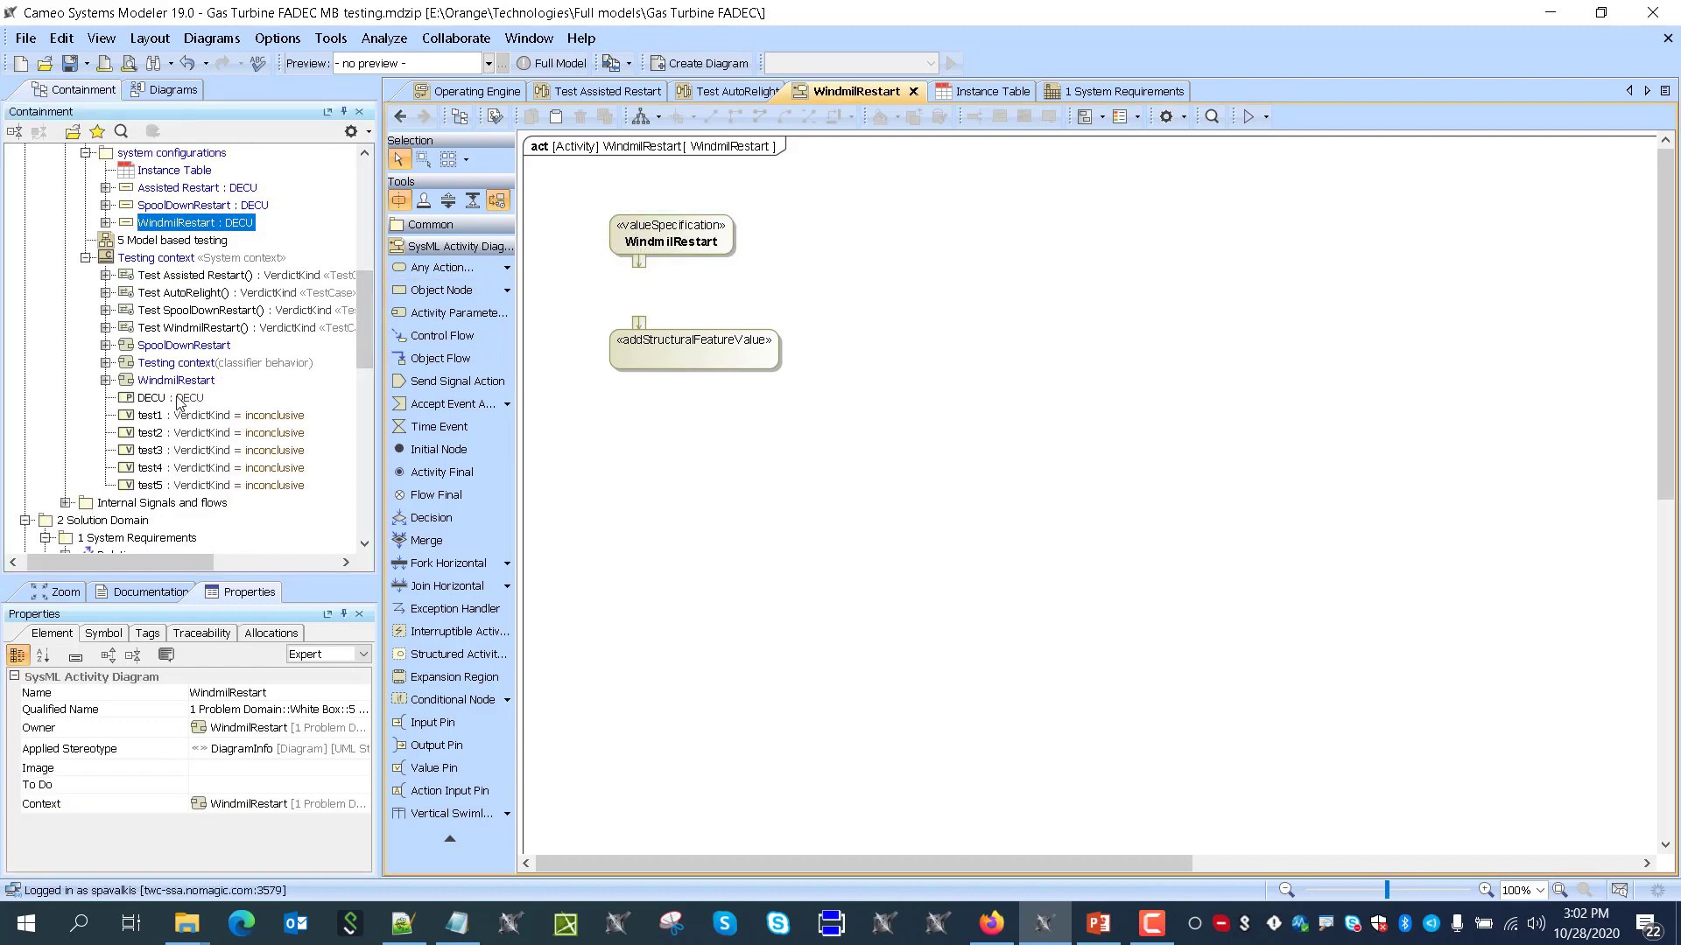
left_click_drag(179, 403, 682, 360)
Connect the WindmilRestart value specification's result pin to the DECU action's input pin with an object flow, and shrink the diagram frame to fit
left_click(638, 261)
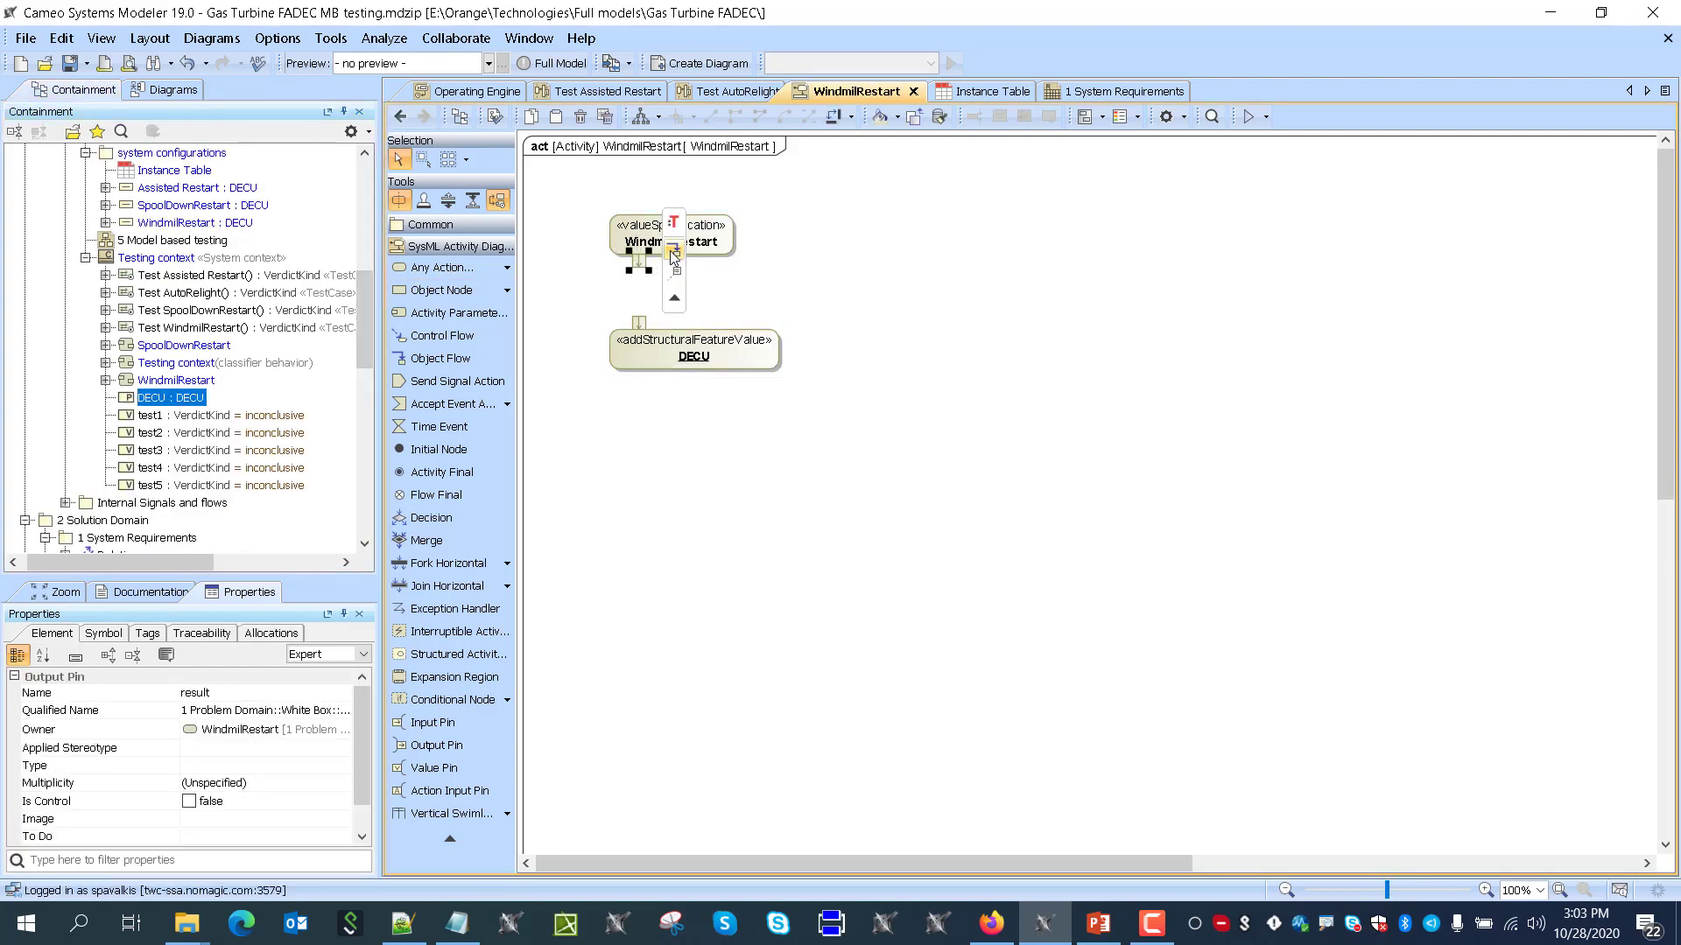
left_click_drag(669, 250, 638, 322)
left_click(1586, 140)
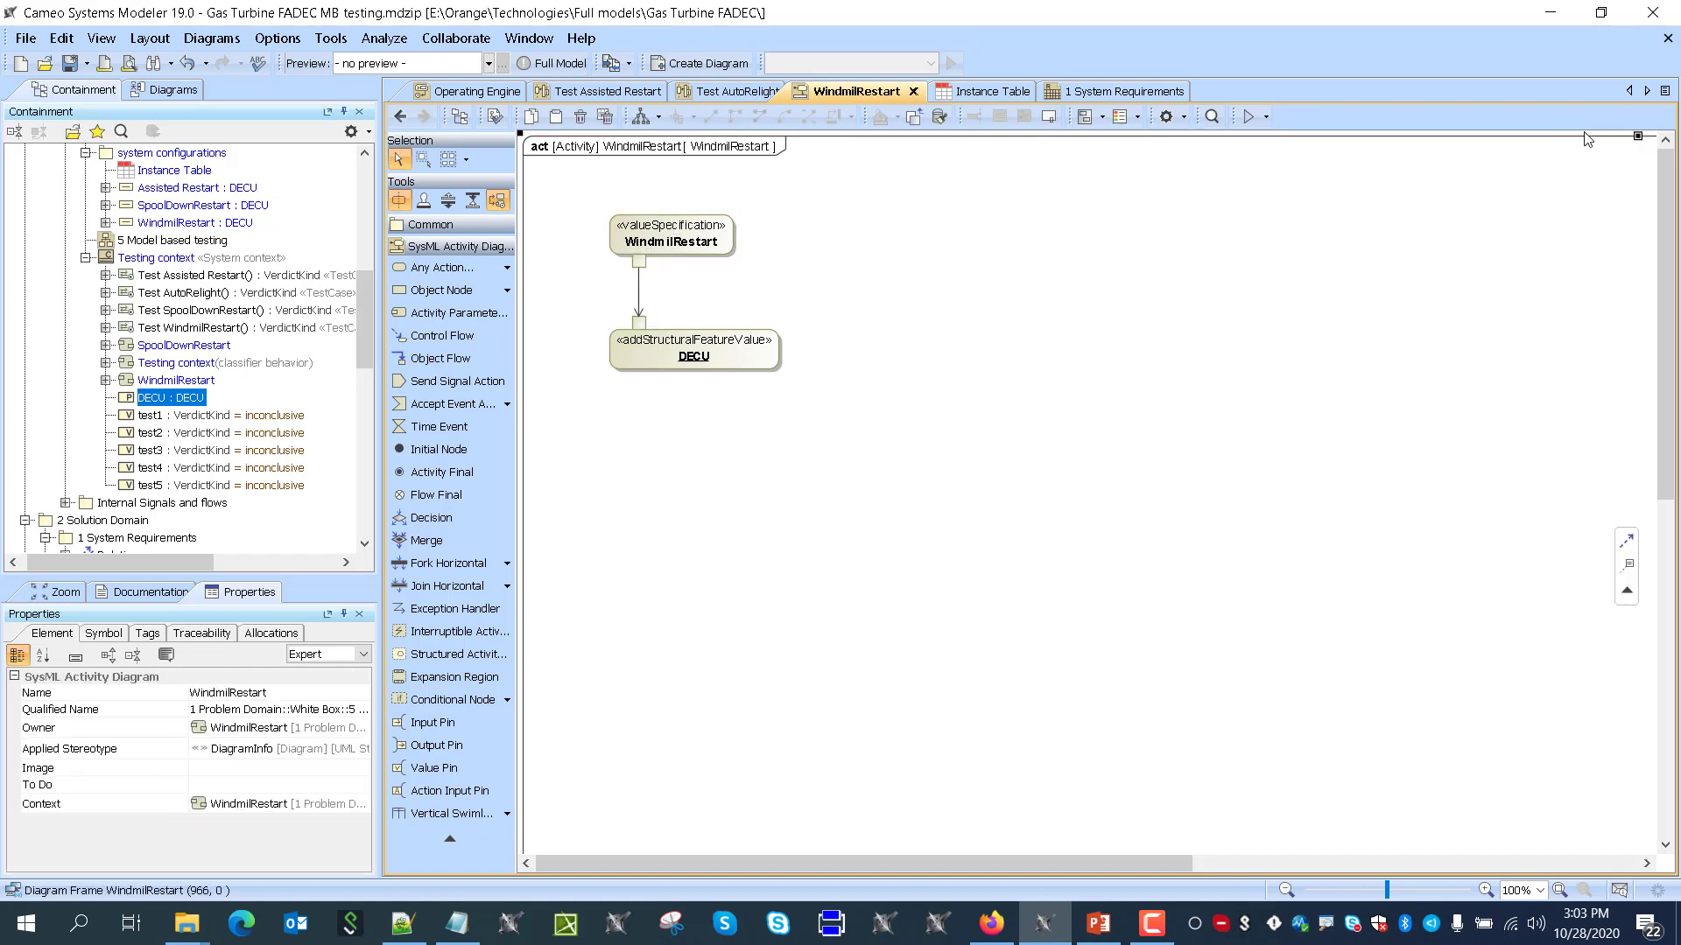
double_click(1637, 135)
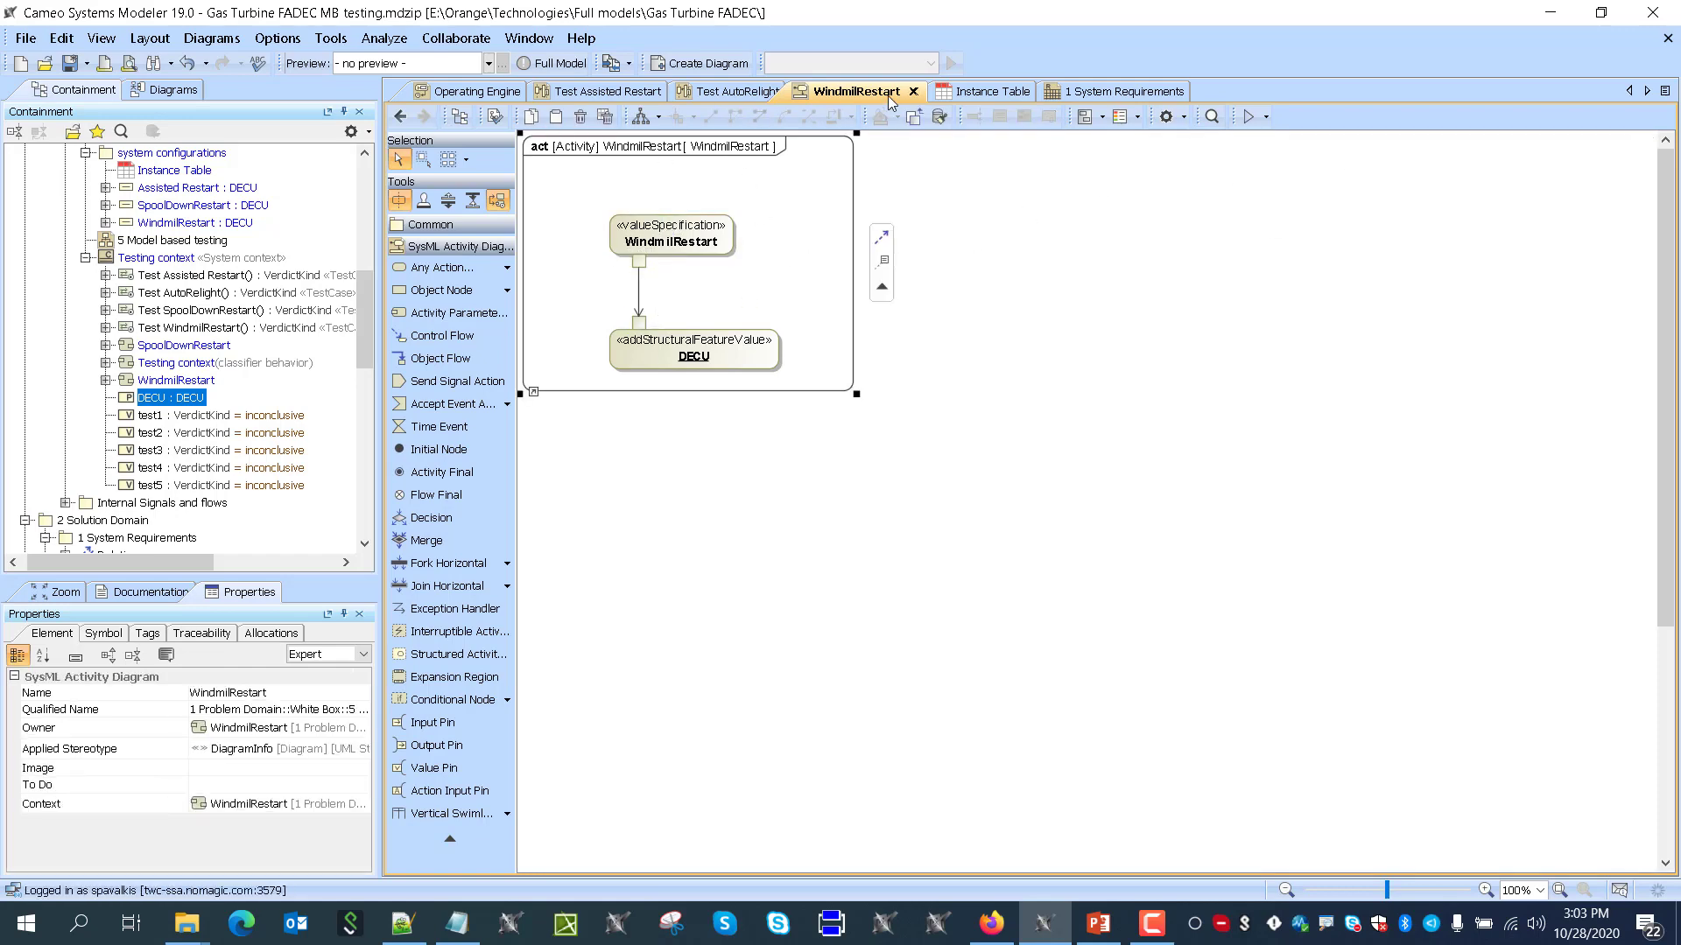
Return to the Testing context diagram and insert a new action into the control flow between Test WindmilRestart and Test Assisted Restart
left_click(400, 116)
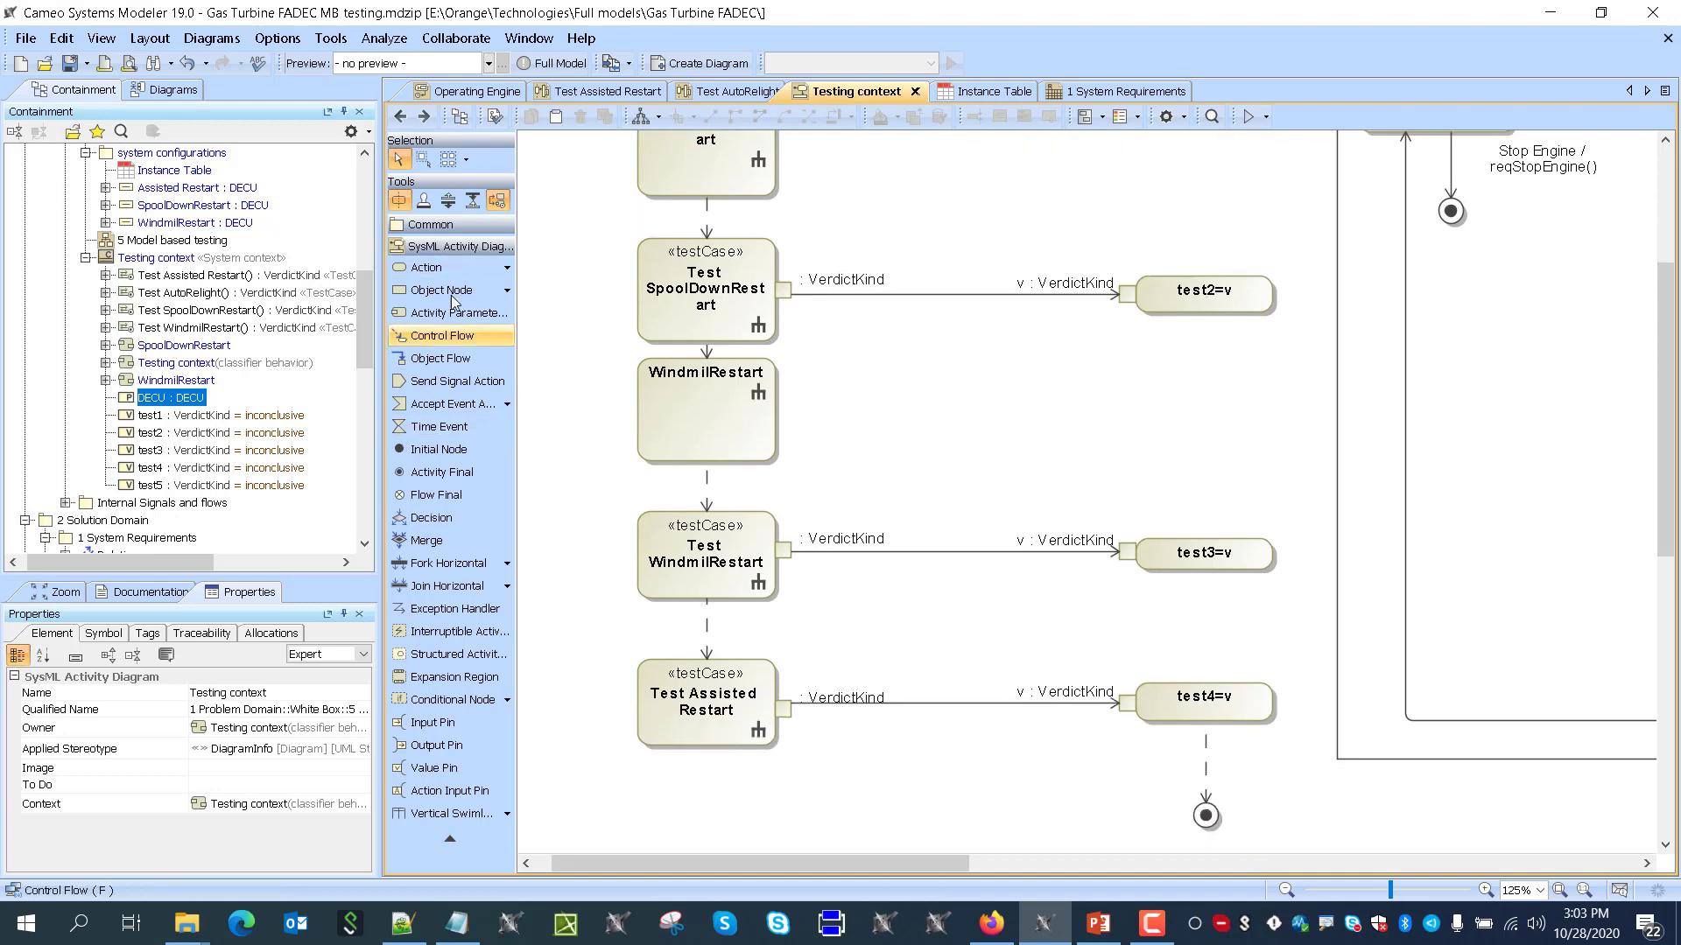
left_click(442, 335)
left_click(704, 629)
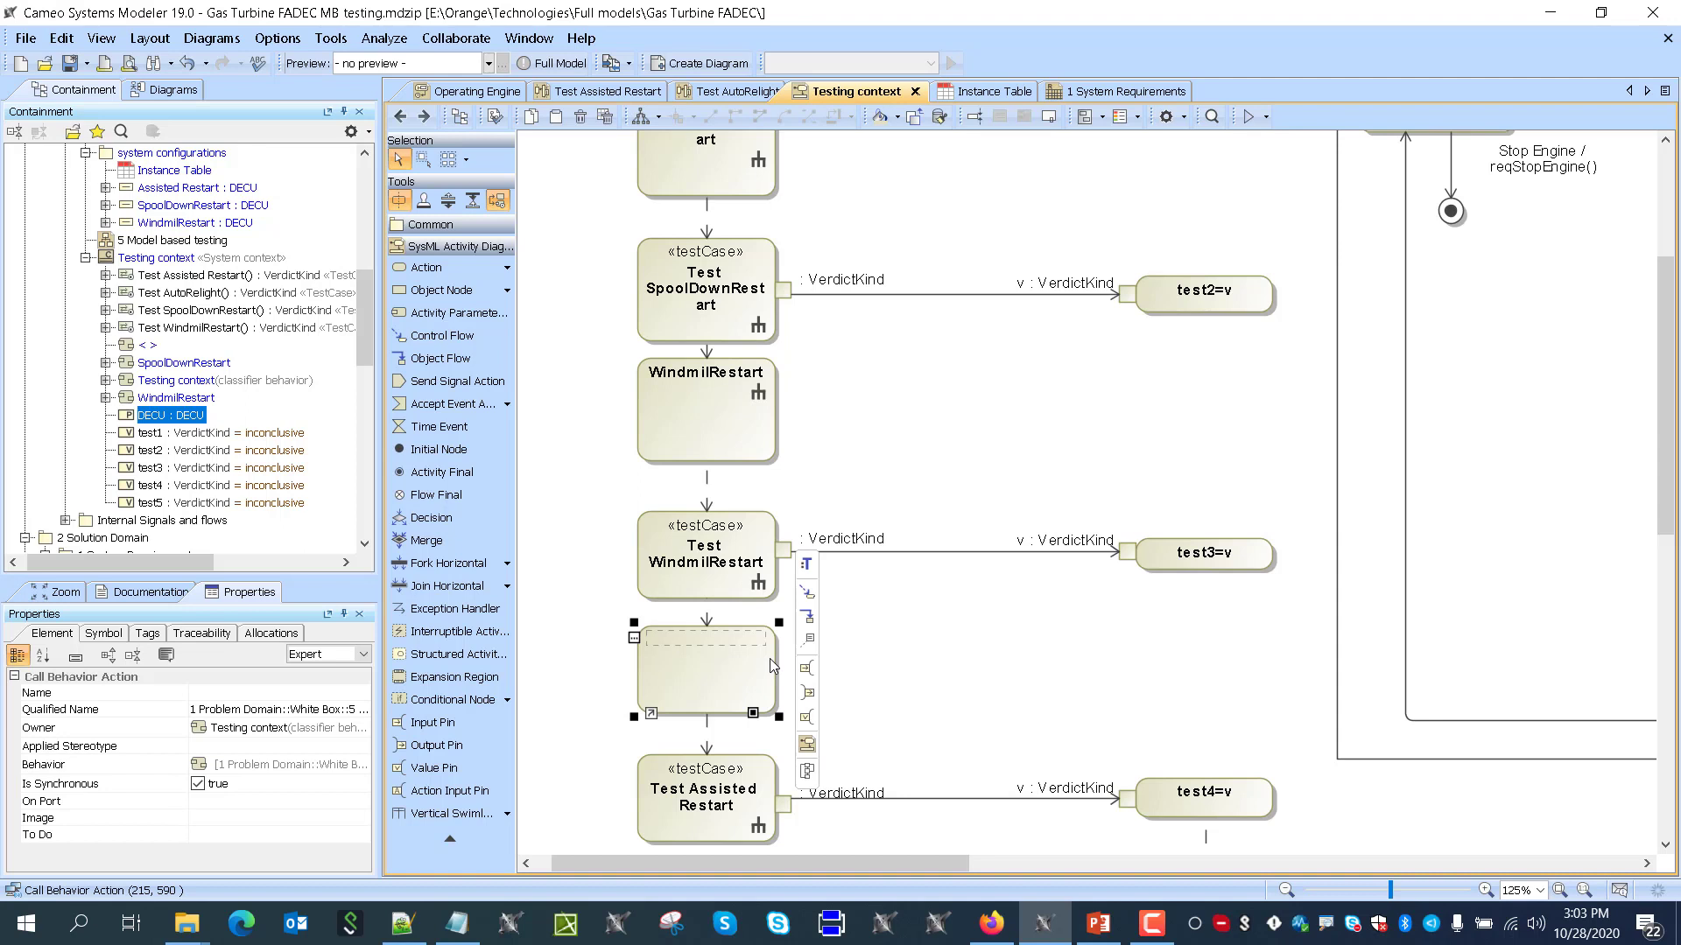
Give the newly inserted action a new behavior named Assisted Restart
type(": Assiten")
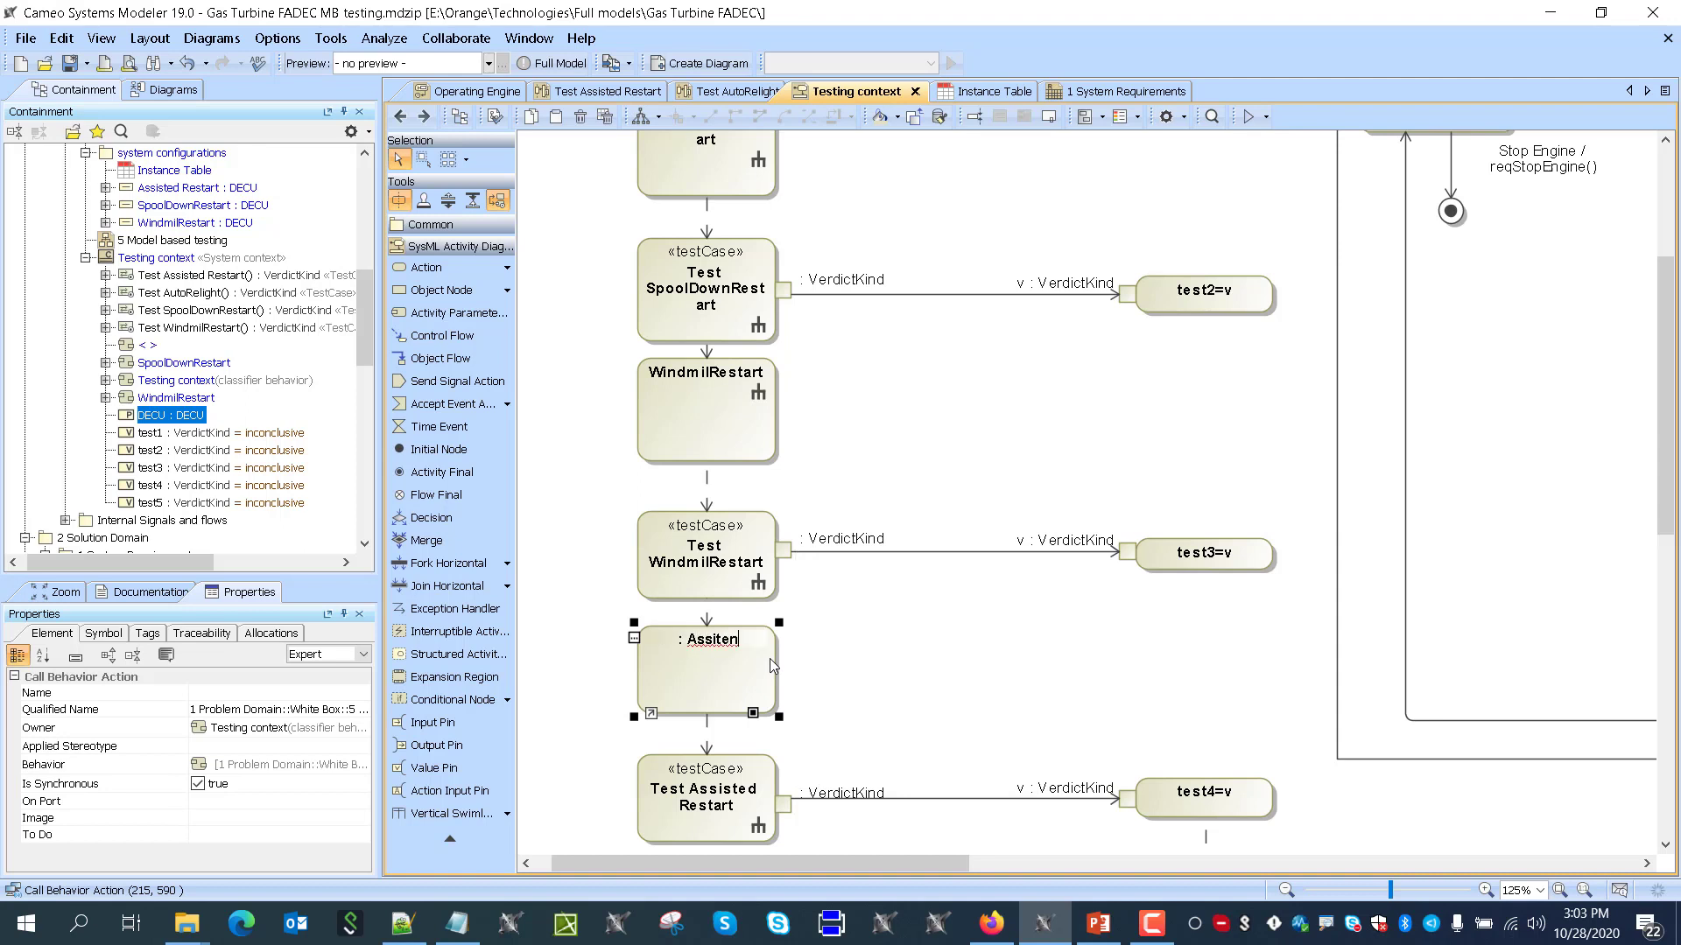
key("BackSpace")
key("BackSpace")
type("ed")
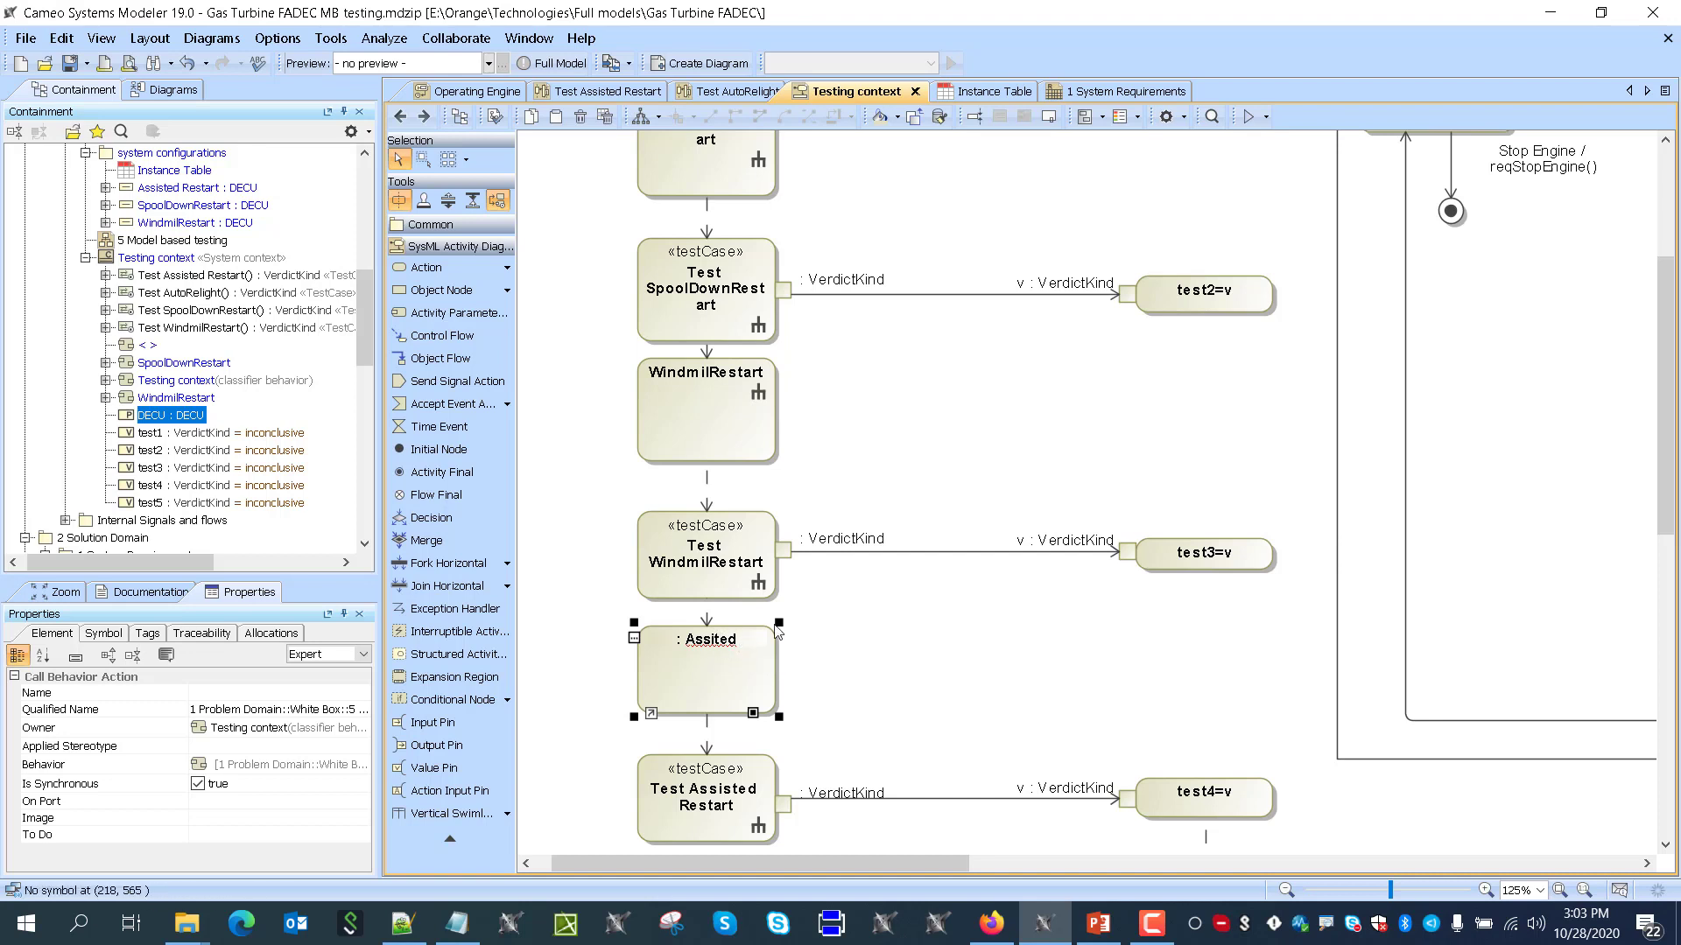
key("Left")
key("Left")
key("Left")
type("s")
key("End")
type("Restart")
key("Return")
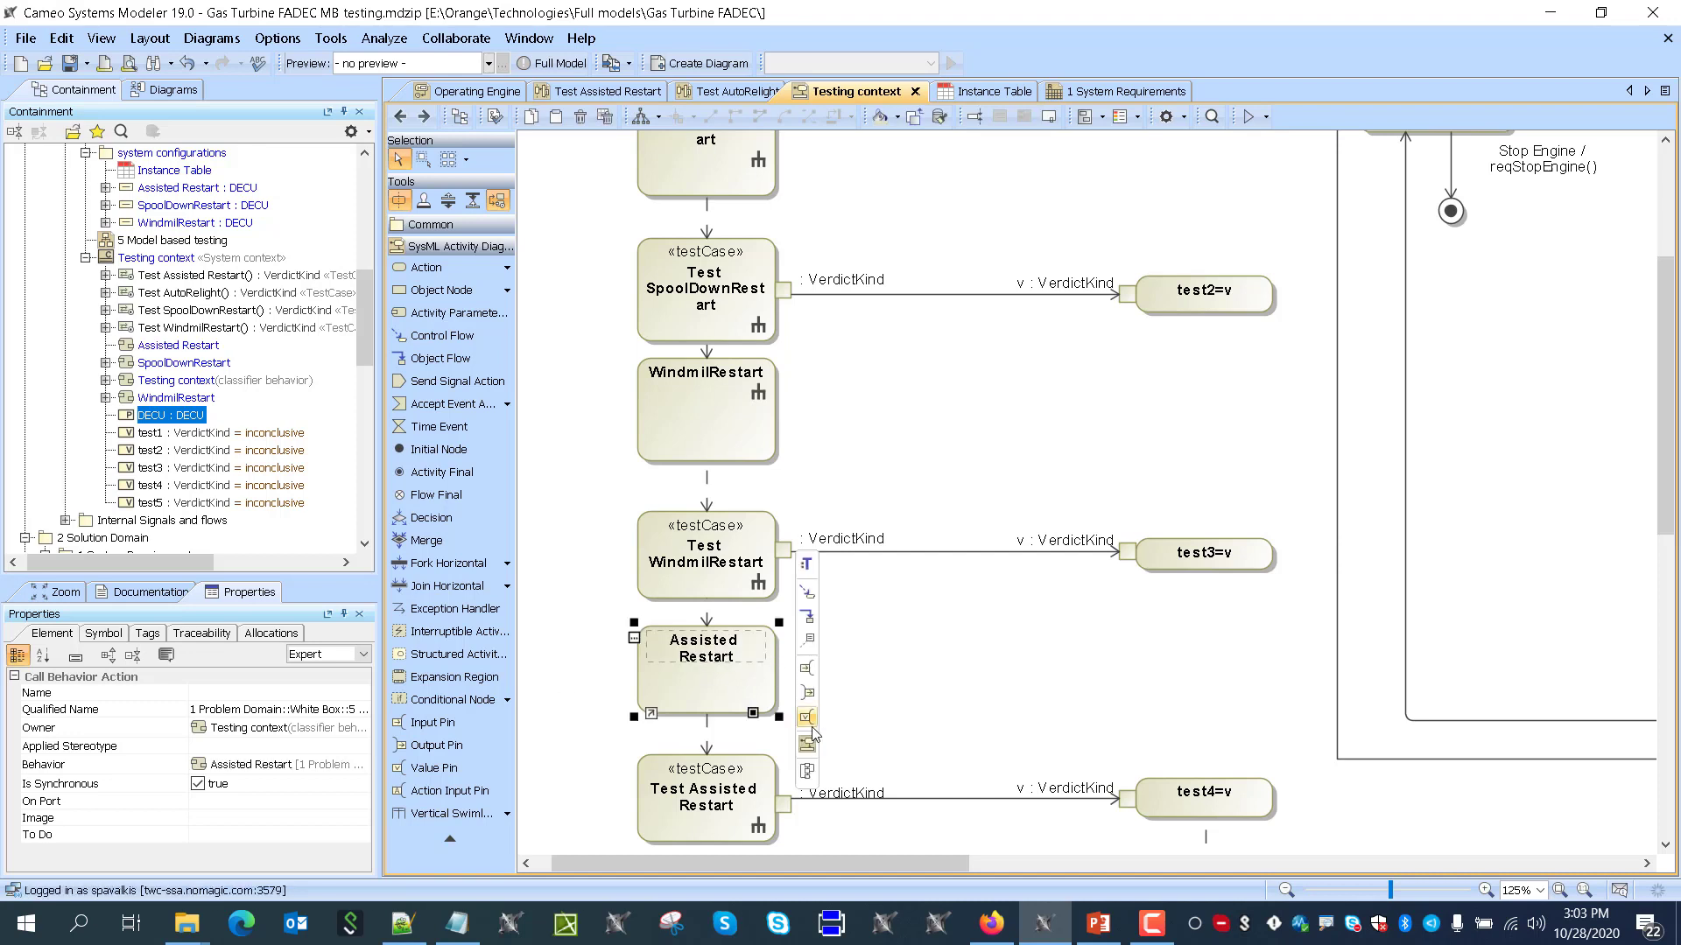
Create an activity diagram for the Assisted Restart action and place a Value Specification Action in it
left_click(806, 745)
left_click(507, 267)
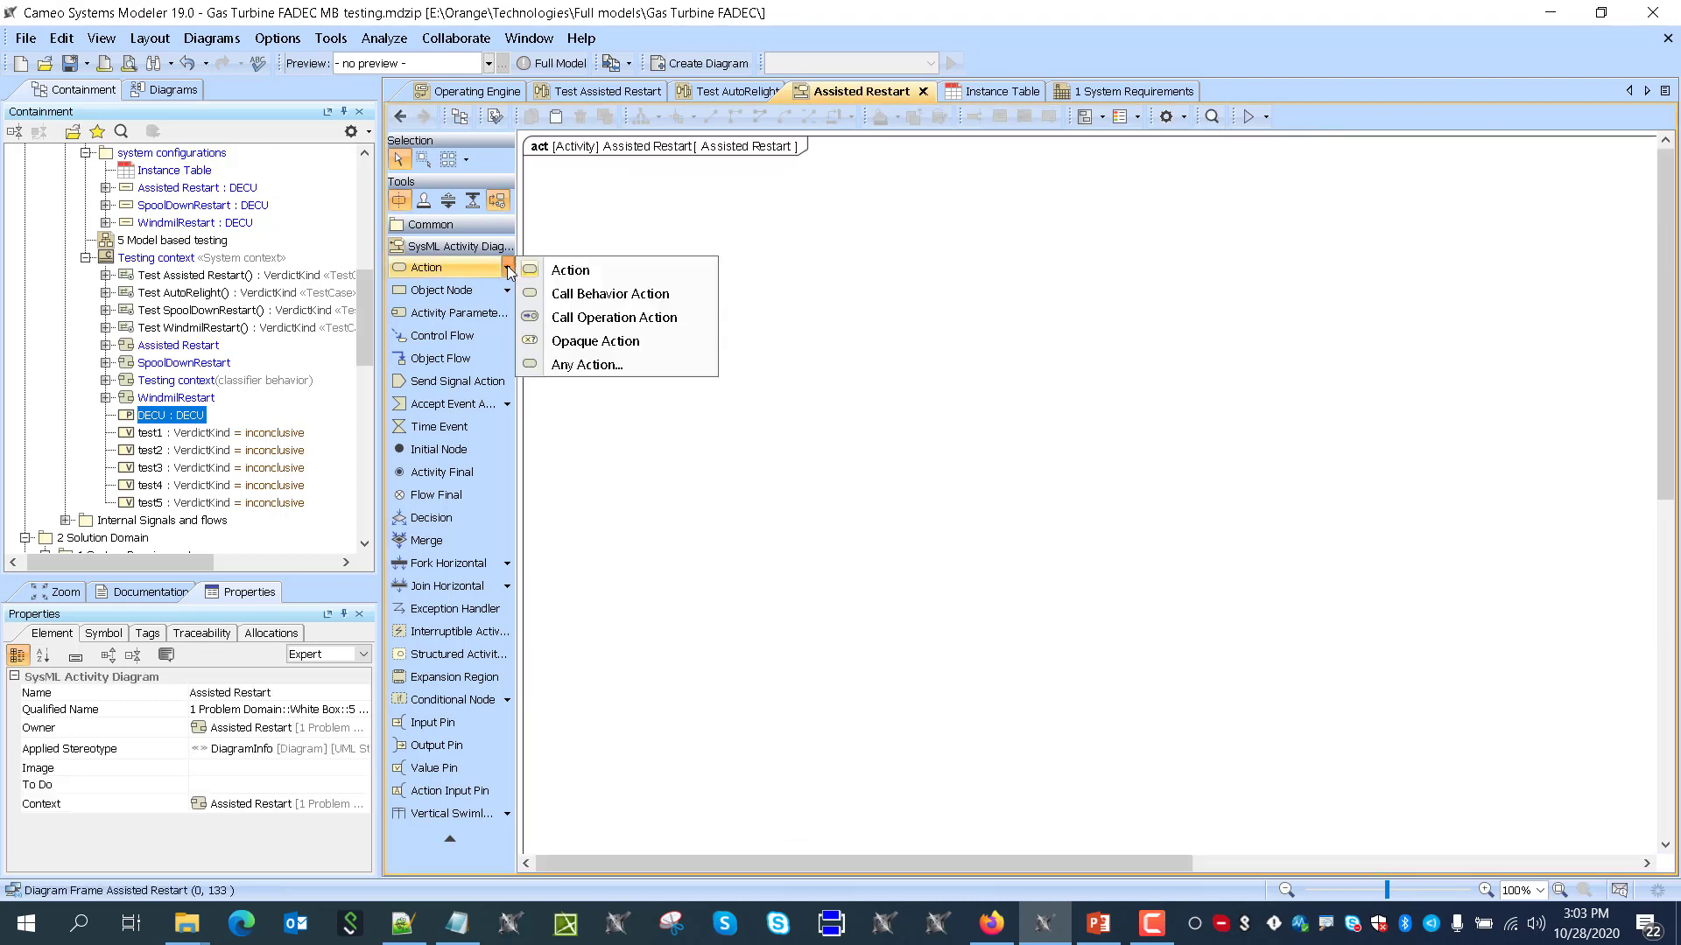
left_click(589, 367)
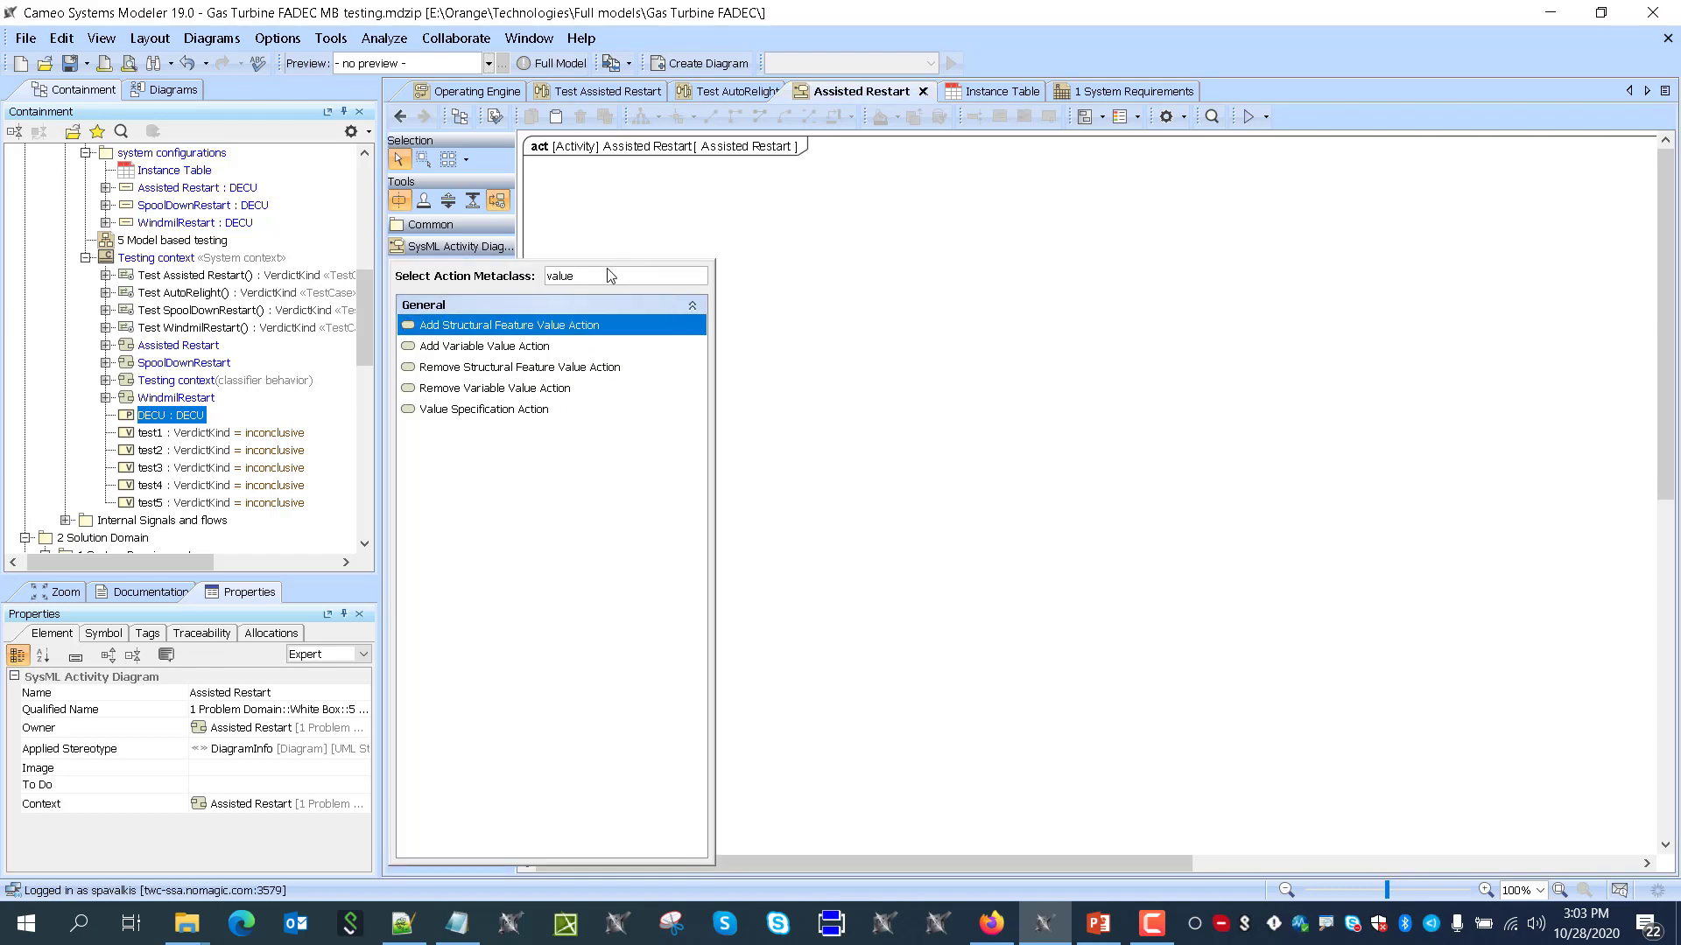
left_click(520, 409)
left_click(607, 213)
Add an Add Structural Feature Value Action below the value specification in the Assisted Restart diagram and link their pins with an object flow
left_click(508, 269)
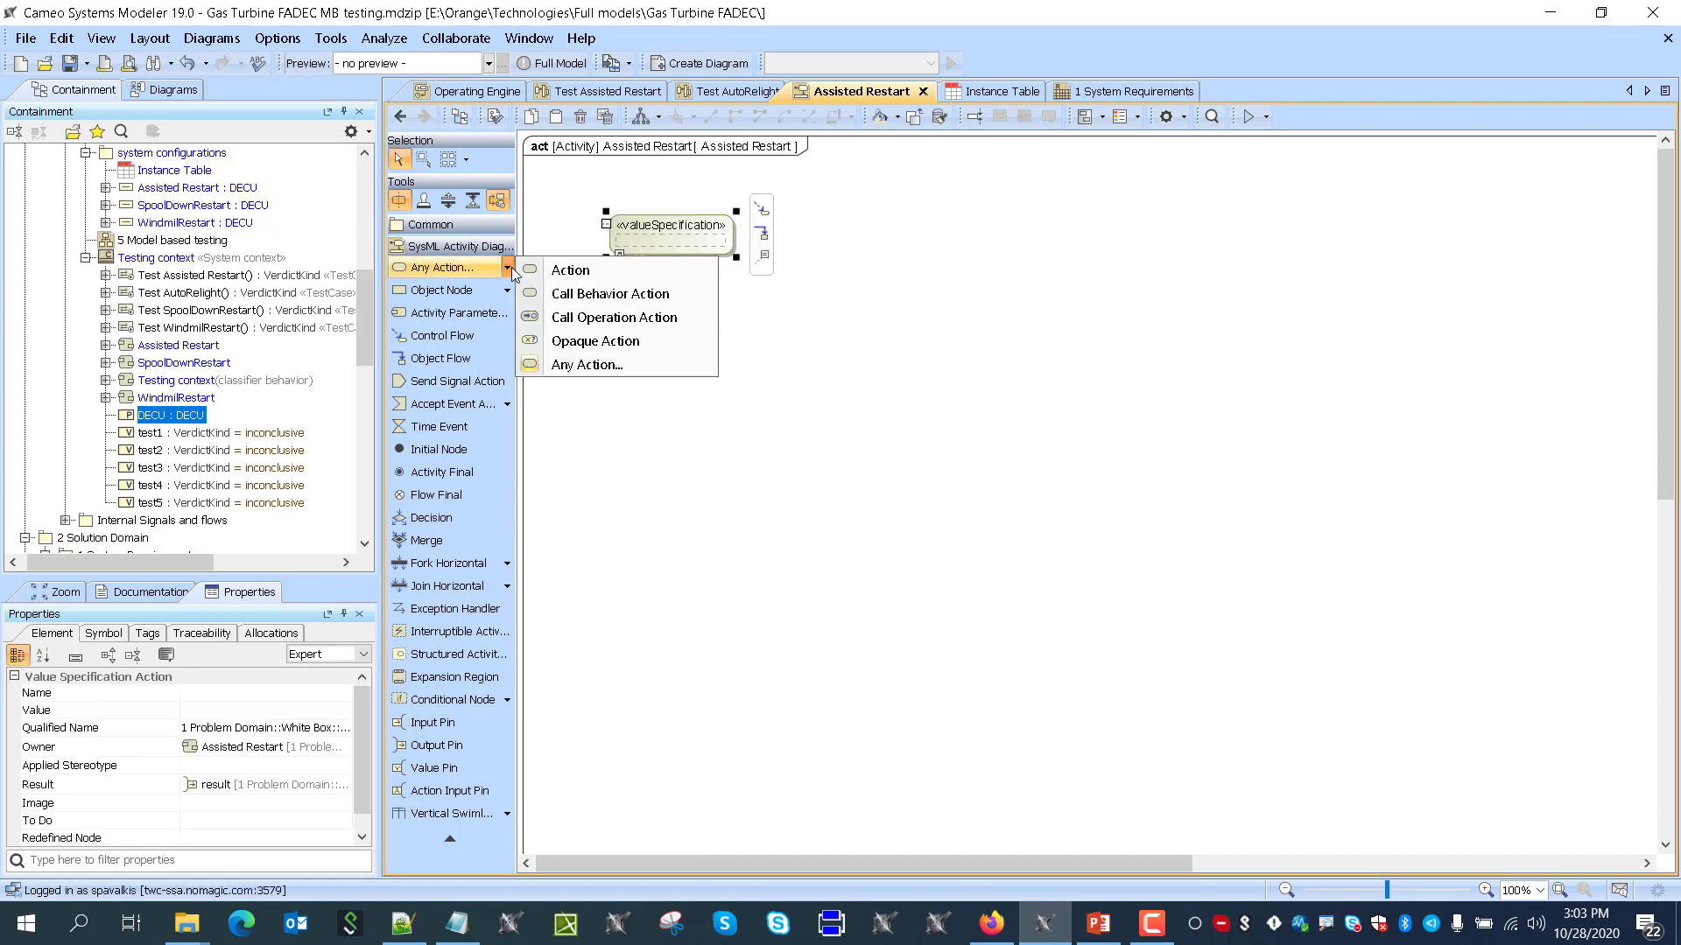
left_click(576, 365)
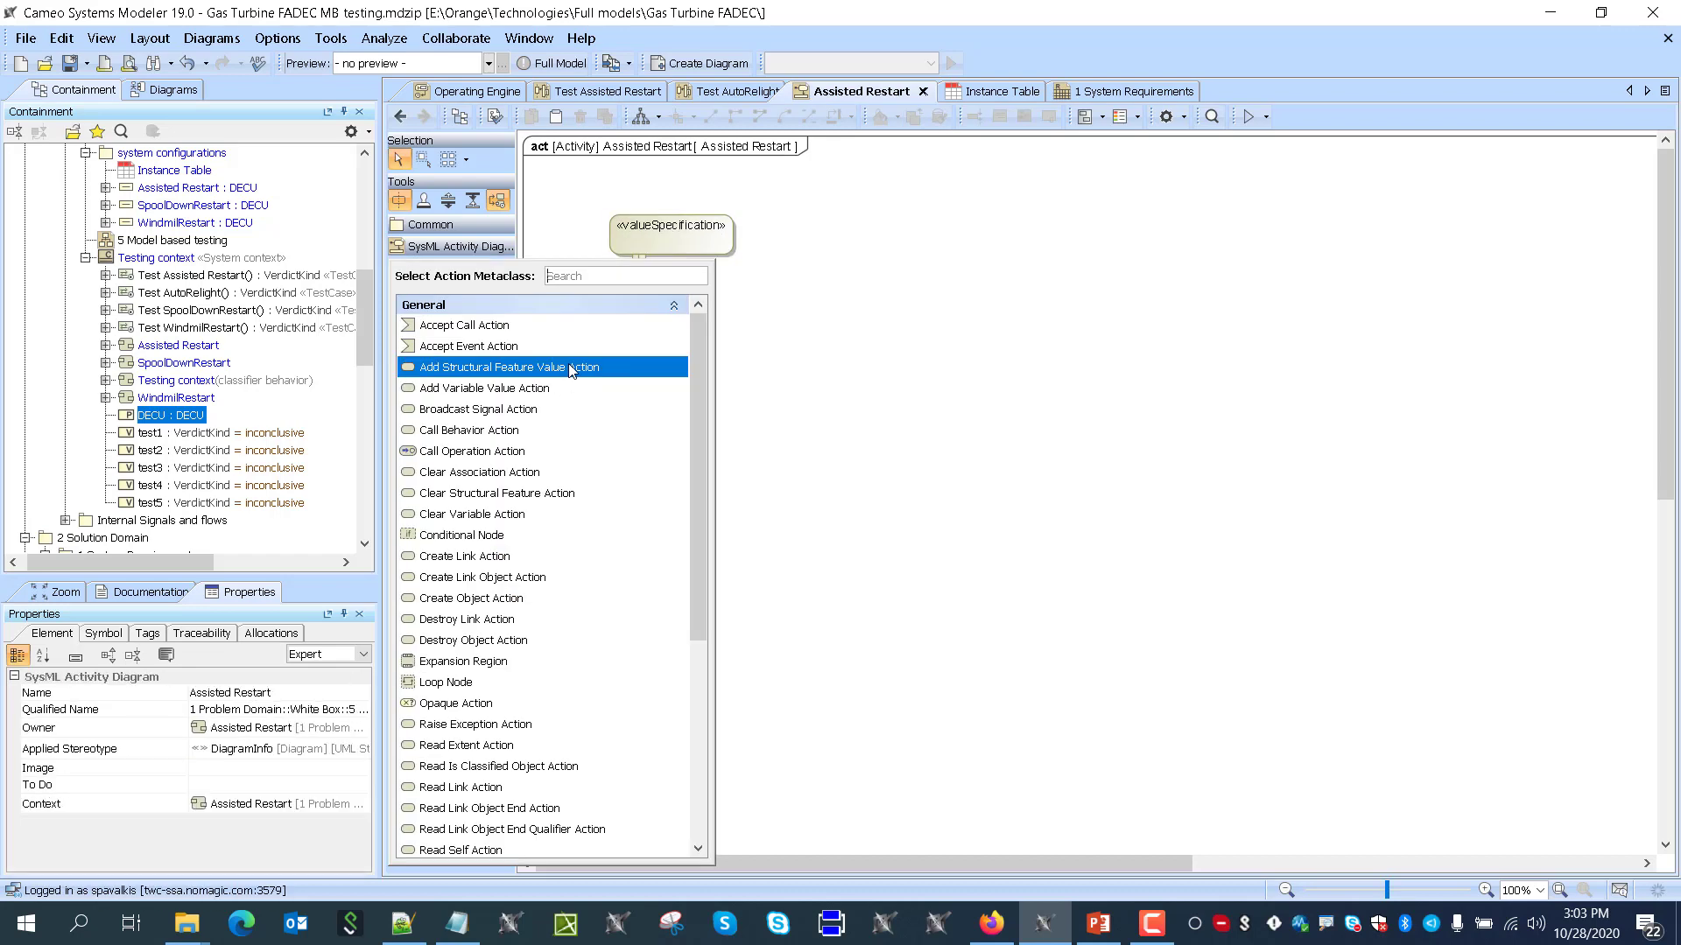
type("str")
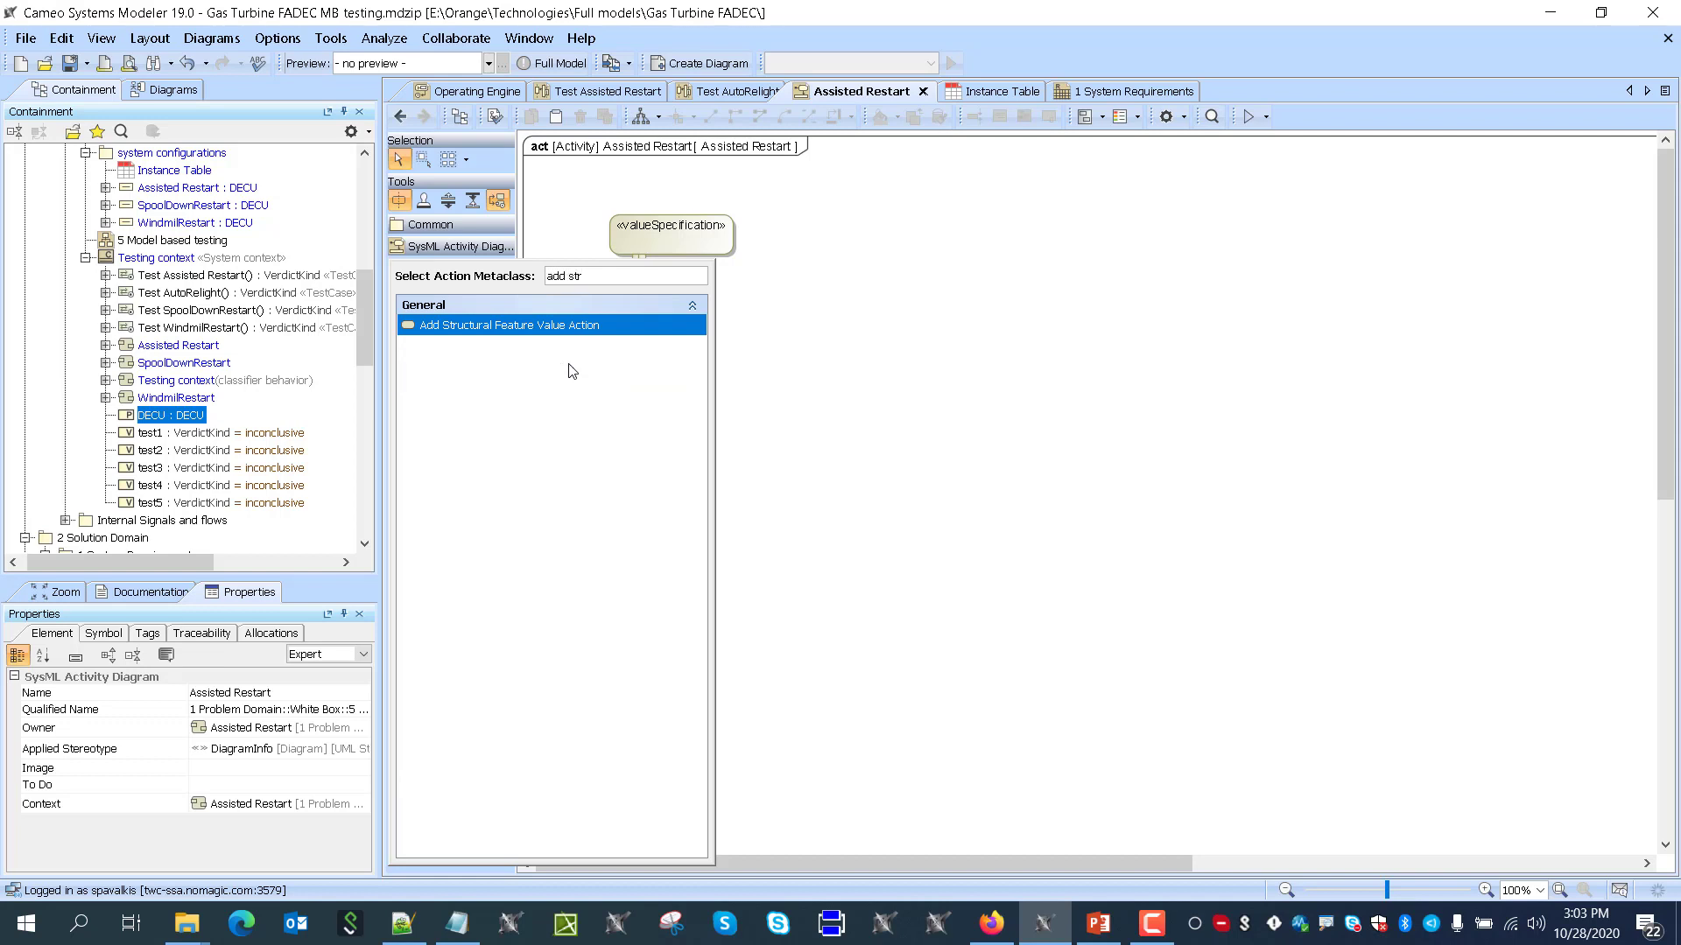
left_click(631, 342)
left_click(617, 337)
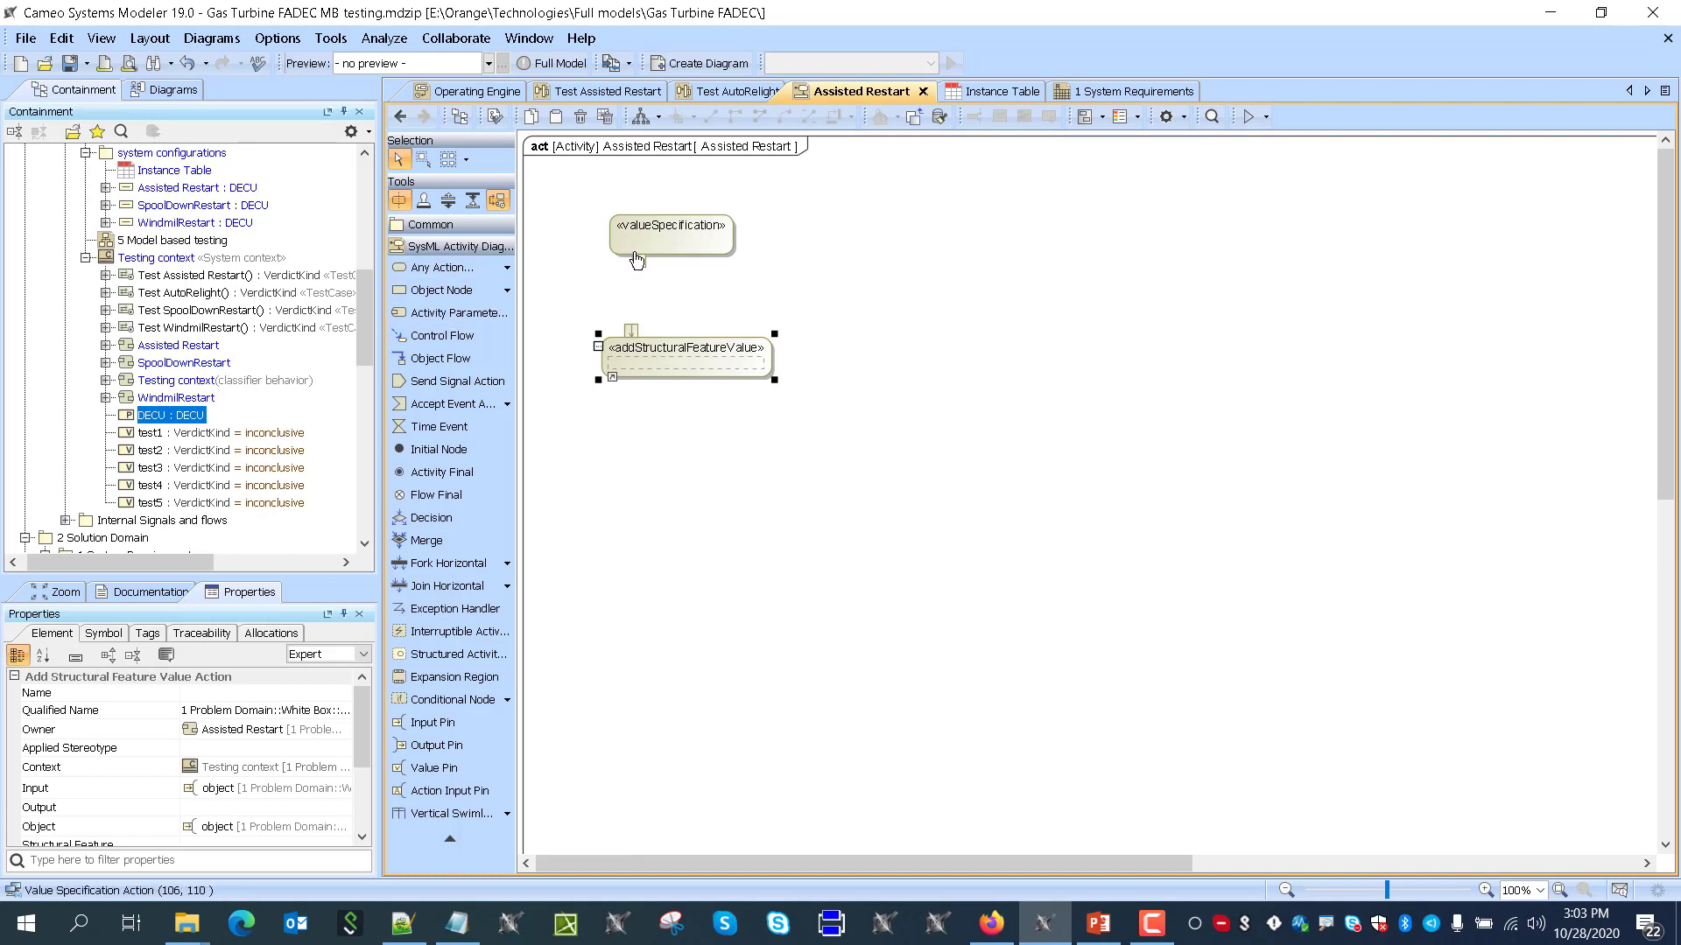
left_click(638, 260)
left_click(632, 333)
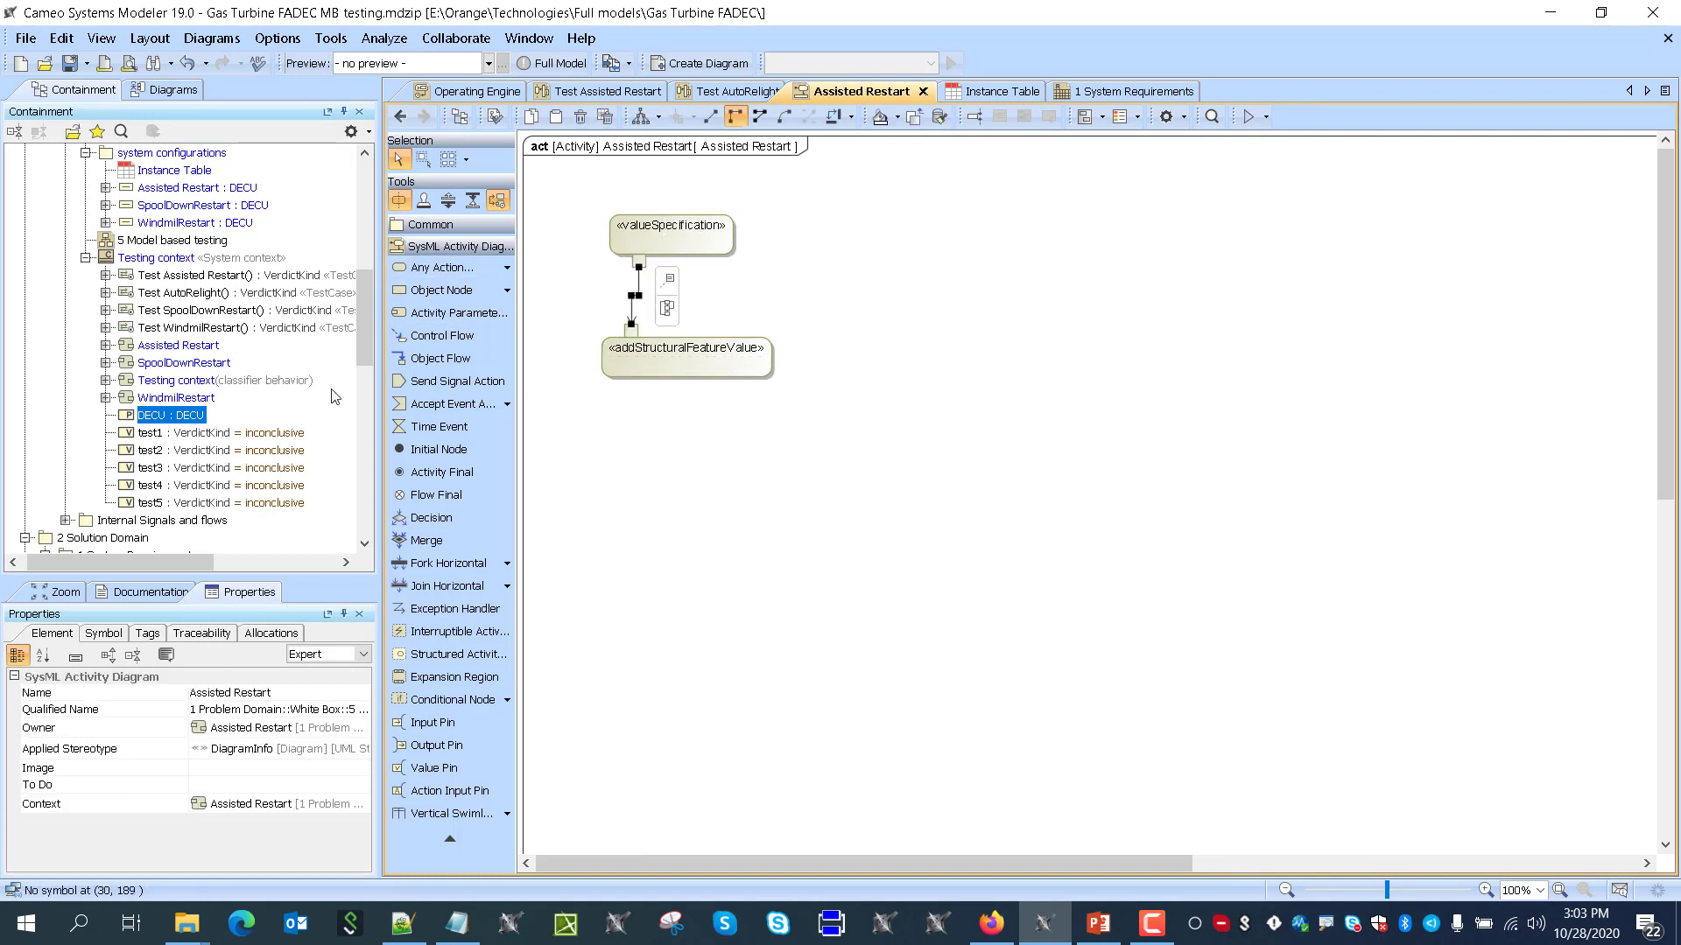
Assign the Assisted Restart : DECU instance to the value specification and the DECU property to the addStructuralFeatureValue action
left_click(182, 210)
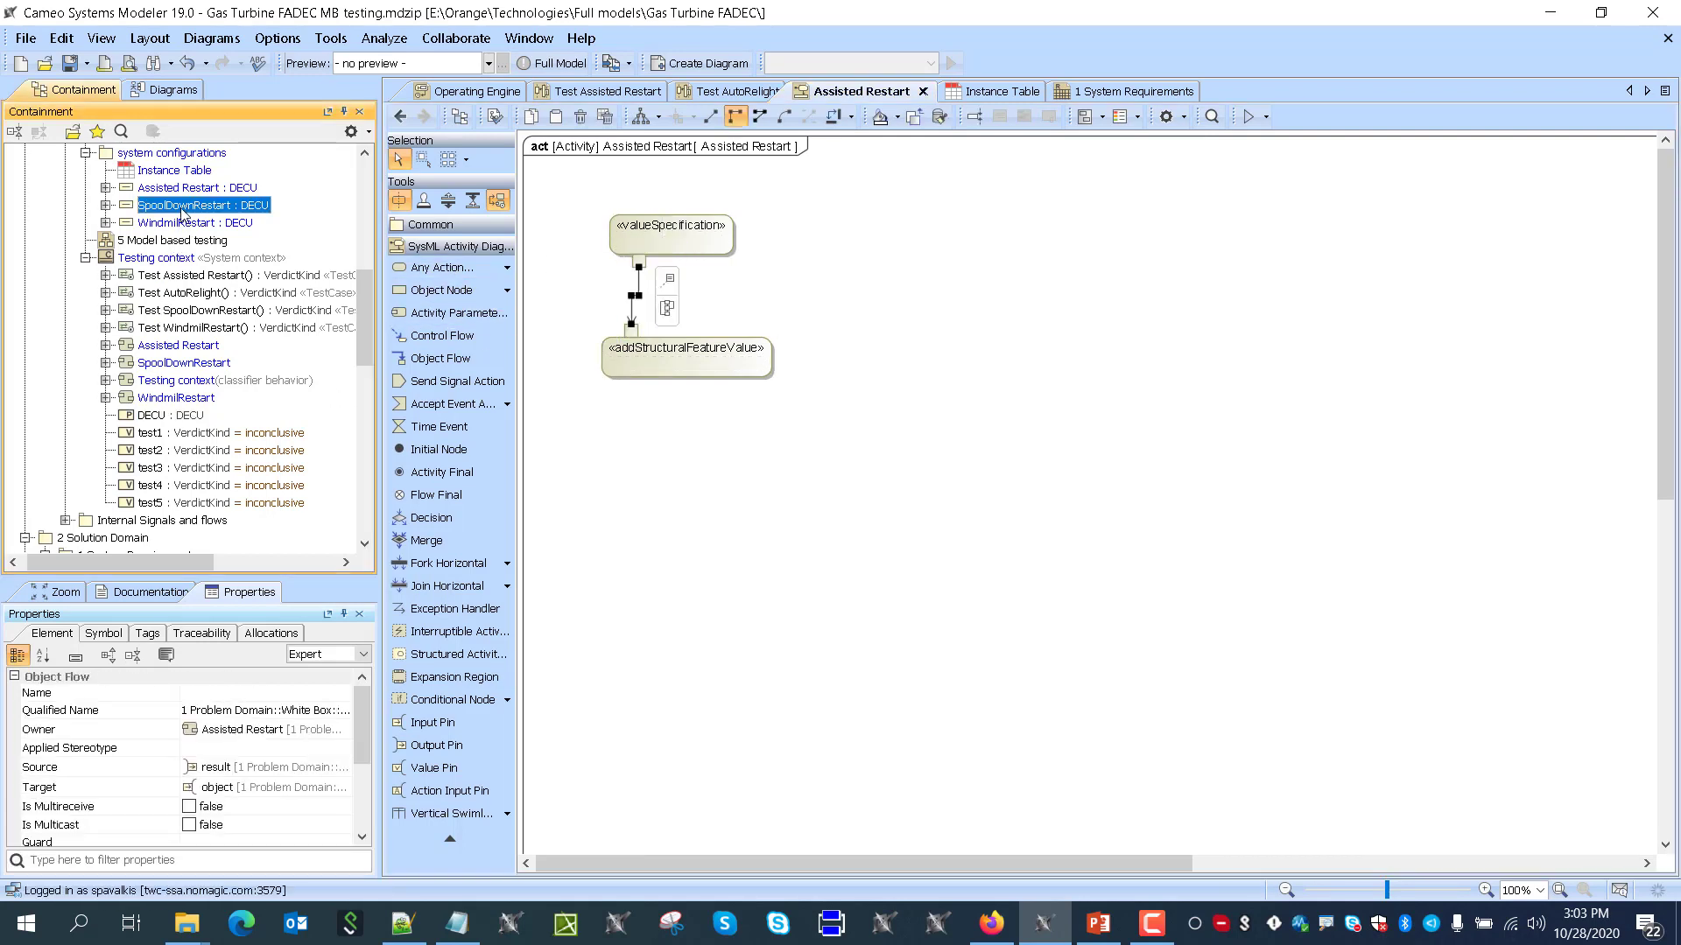
left_click_drag(186, 189, 640, 240)
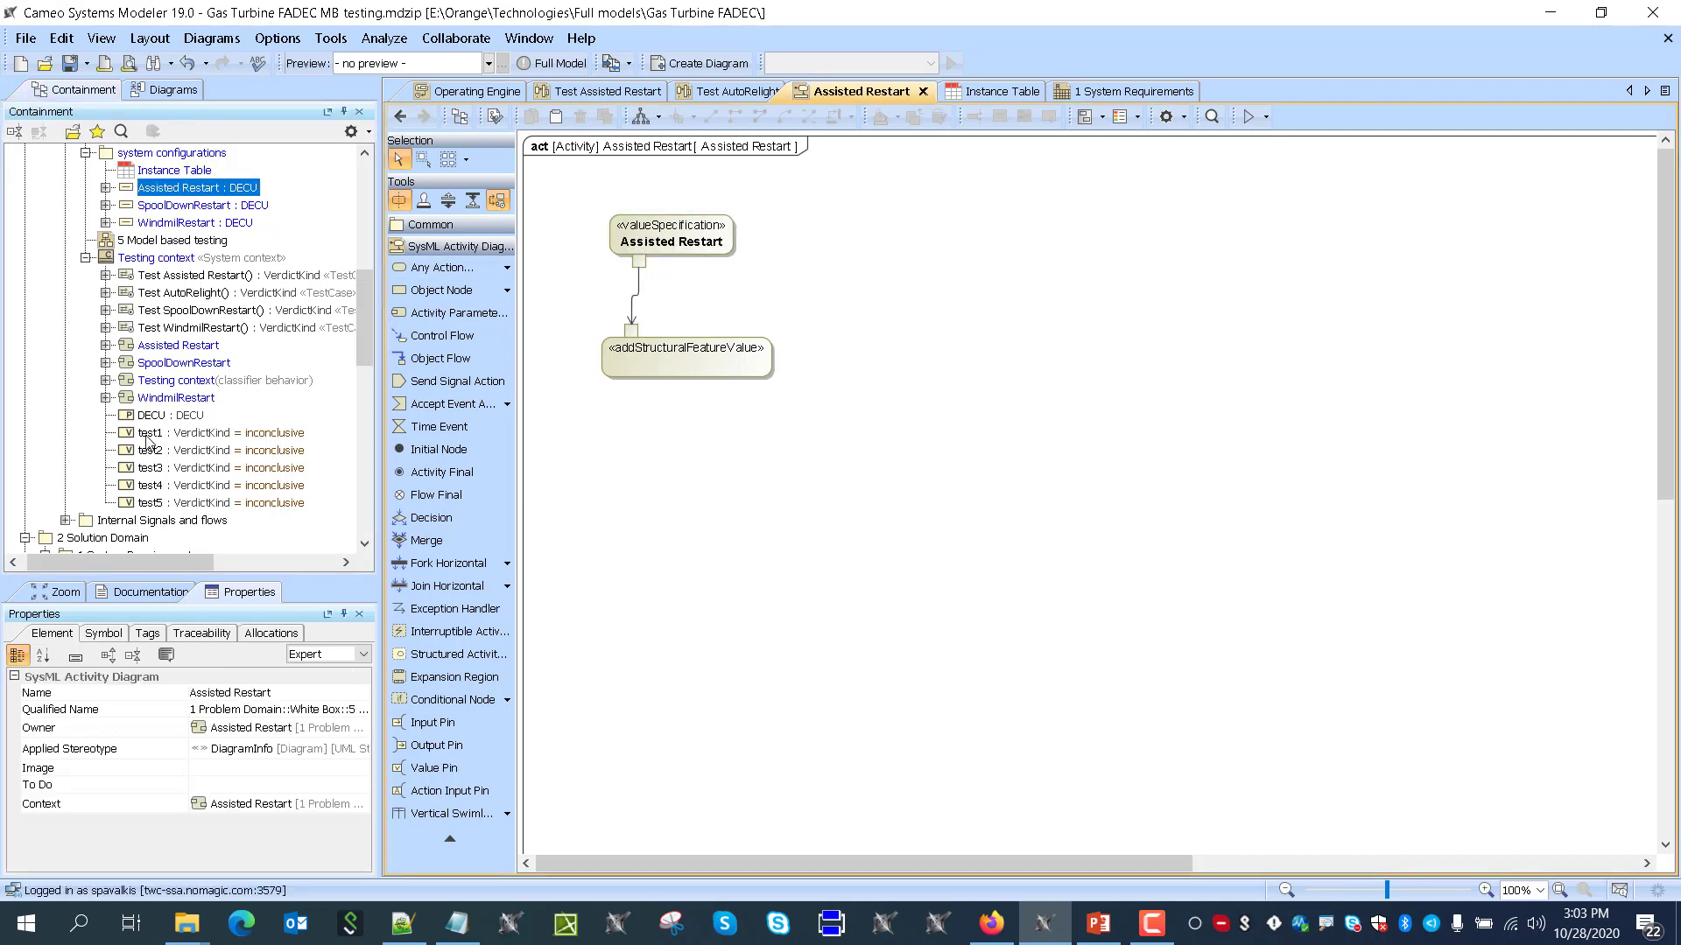
left_click_drag(137, 416, 633, 365)
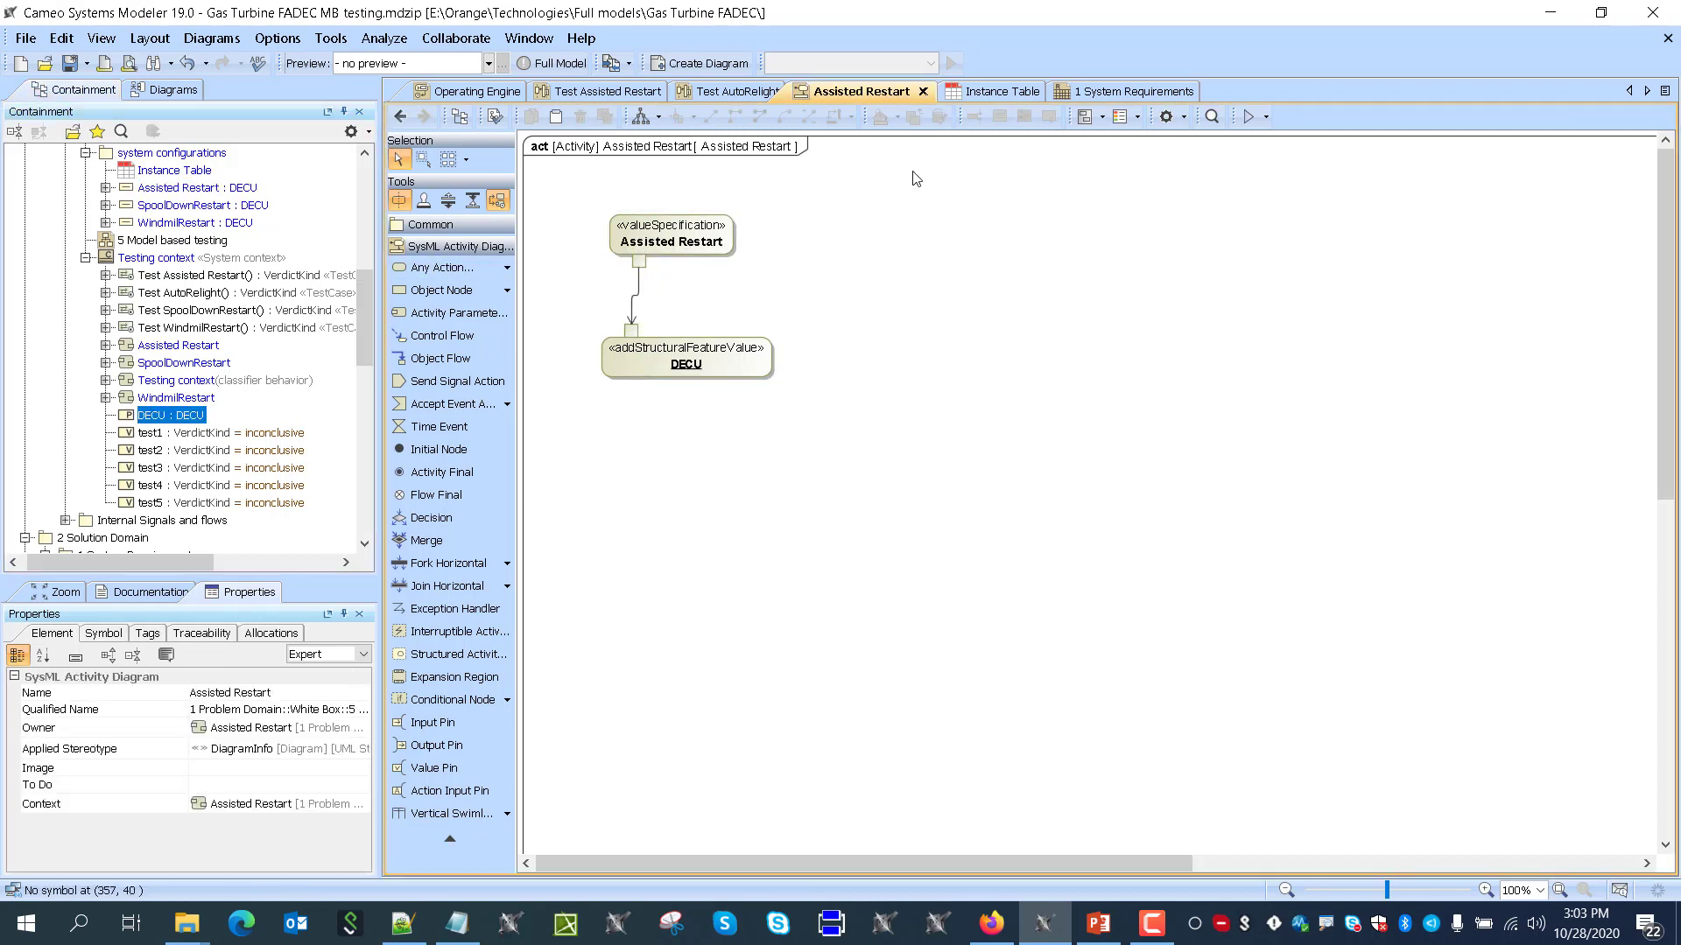
Shrink the Assisted Restart diagram frame to fit its two actions and return to the Testing context diagram
left_click(1045, 137)
left_click(1637, 141)
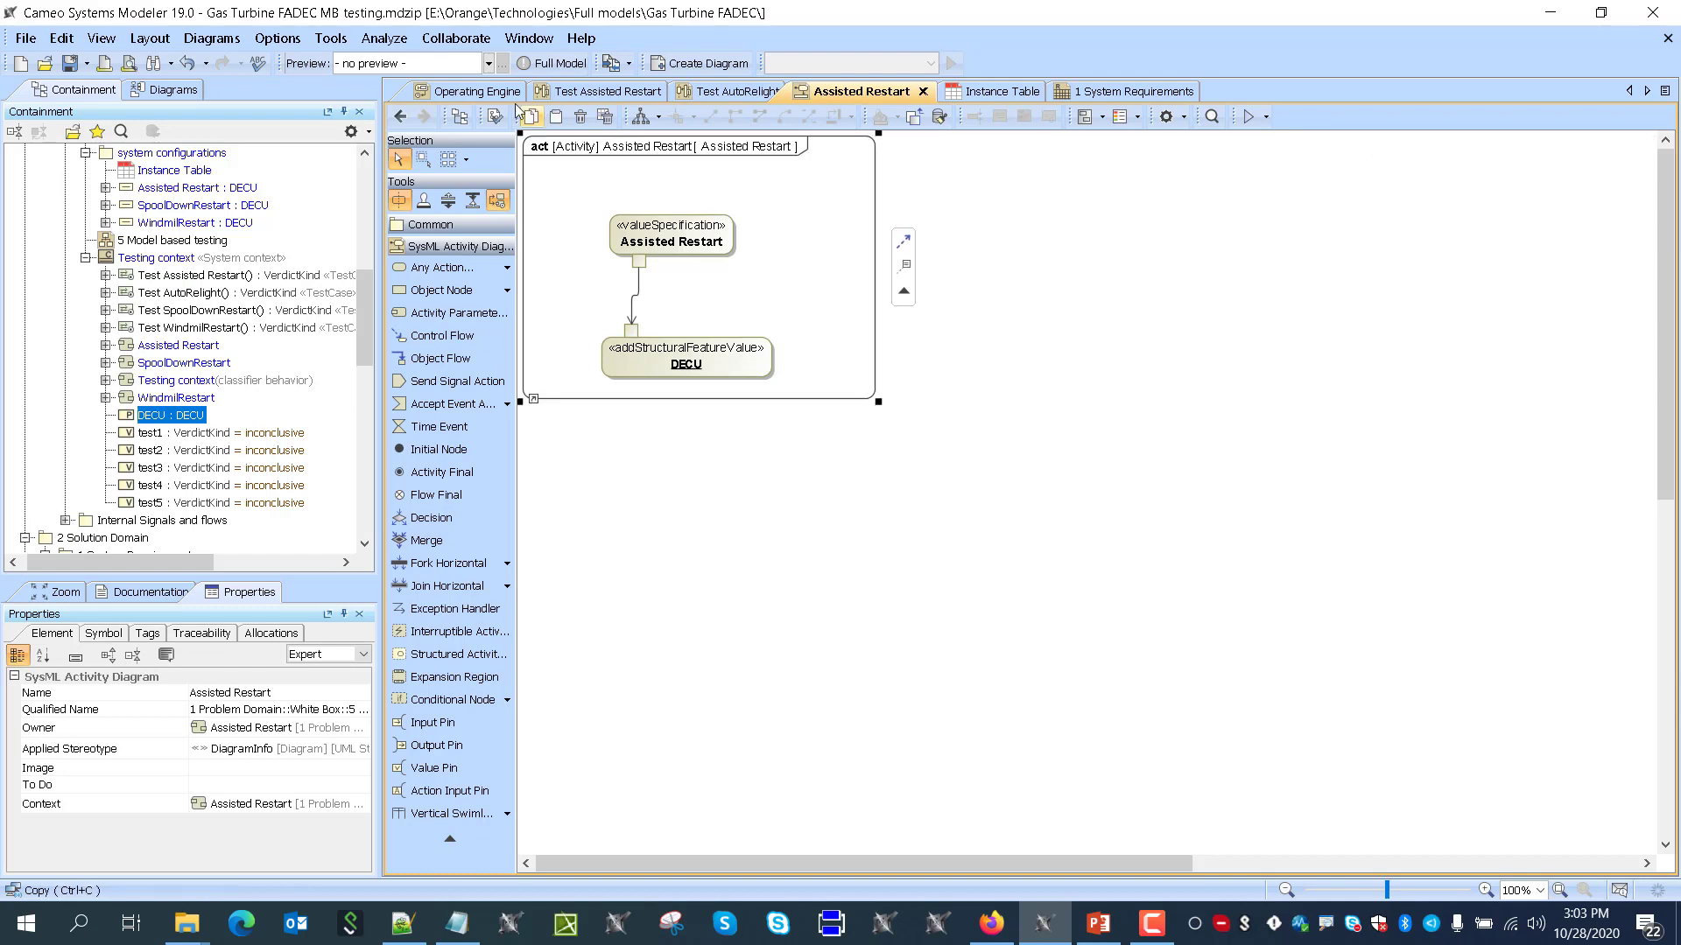
left_click(400, 117)
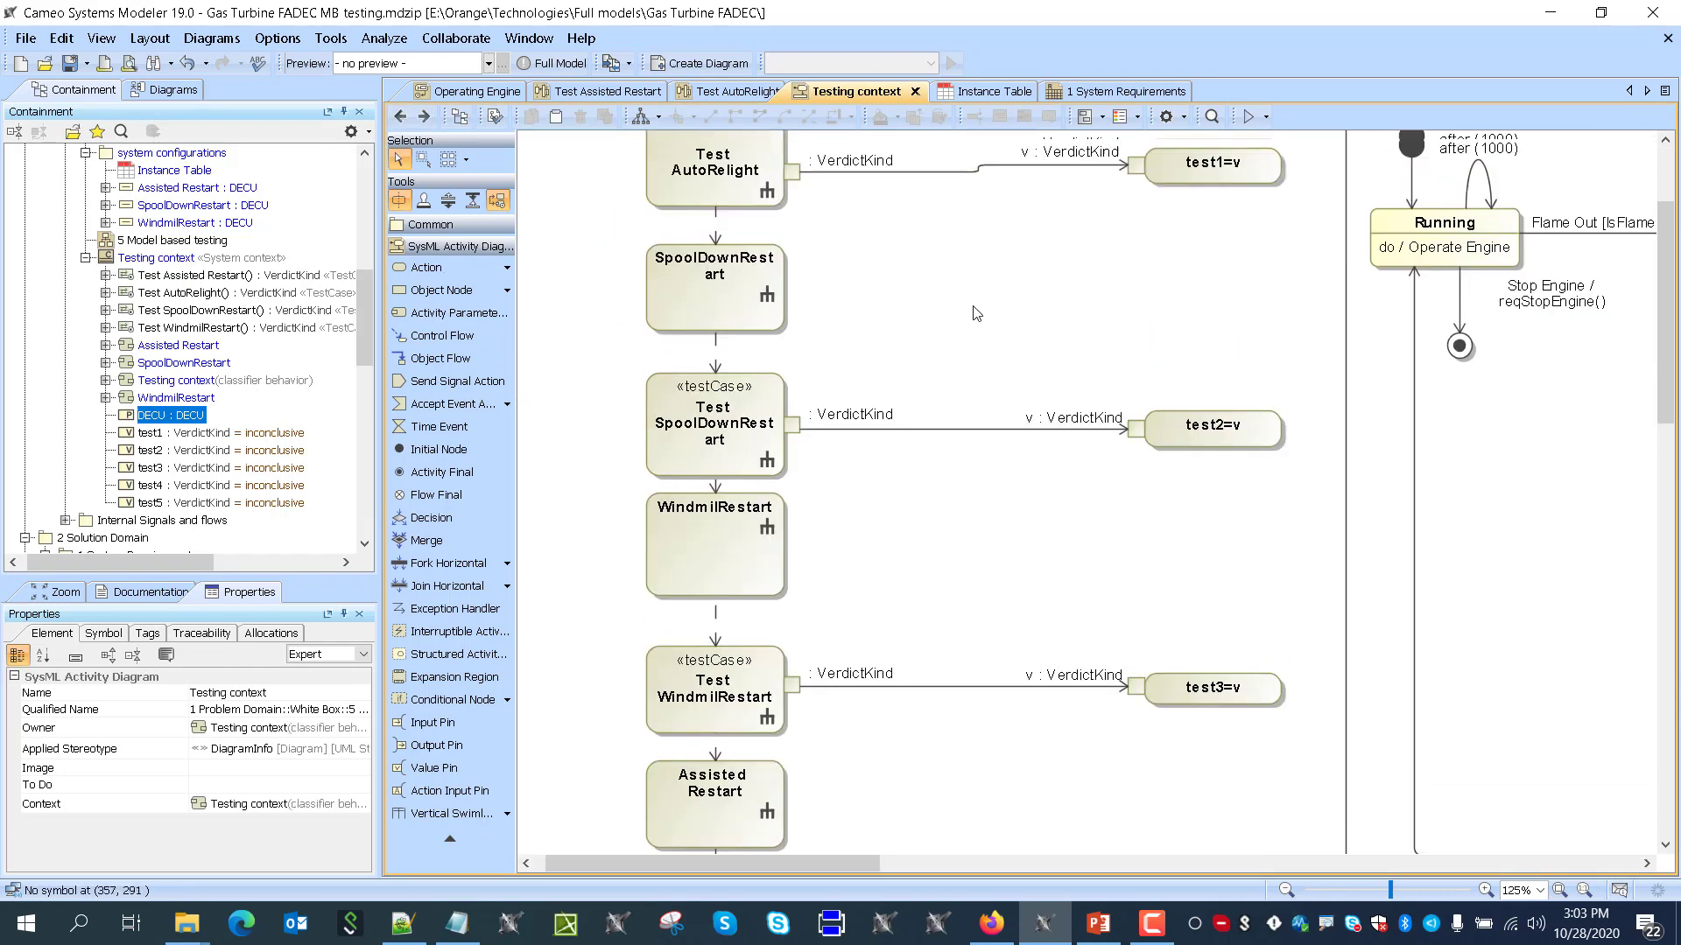
Narrow the model browser to widen the Testing context diagram, and start a simulation of the Testing context
scroll(1116, 335, "up", 5)
scroll(1060, 375, "down", 2, "ctrl")
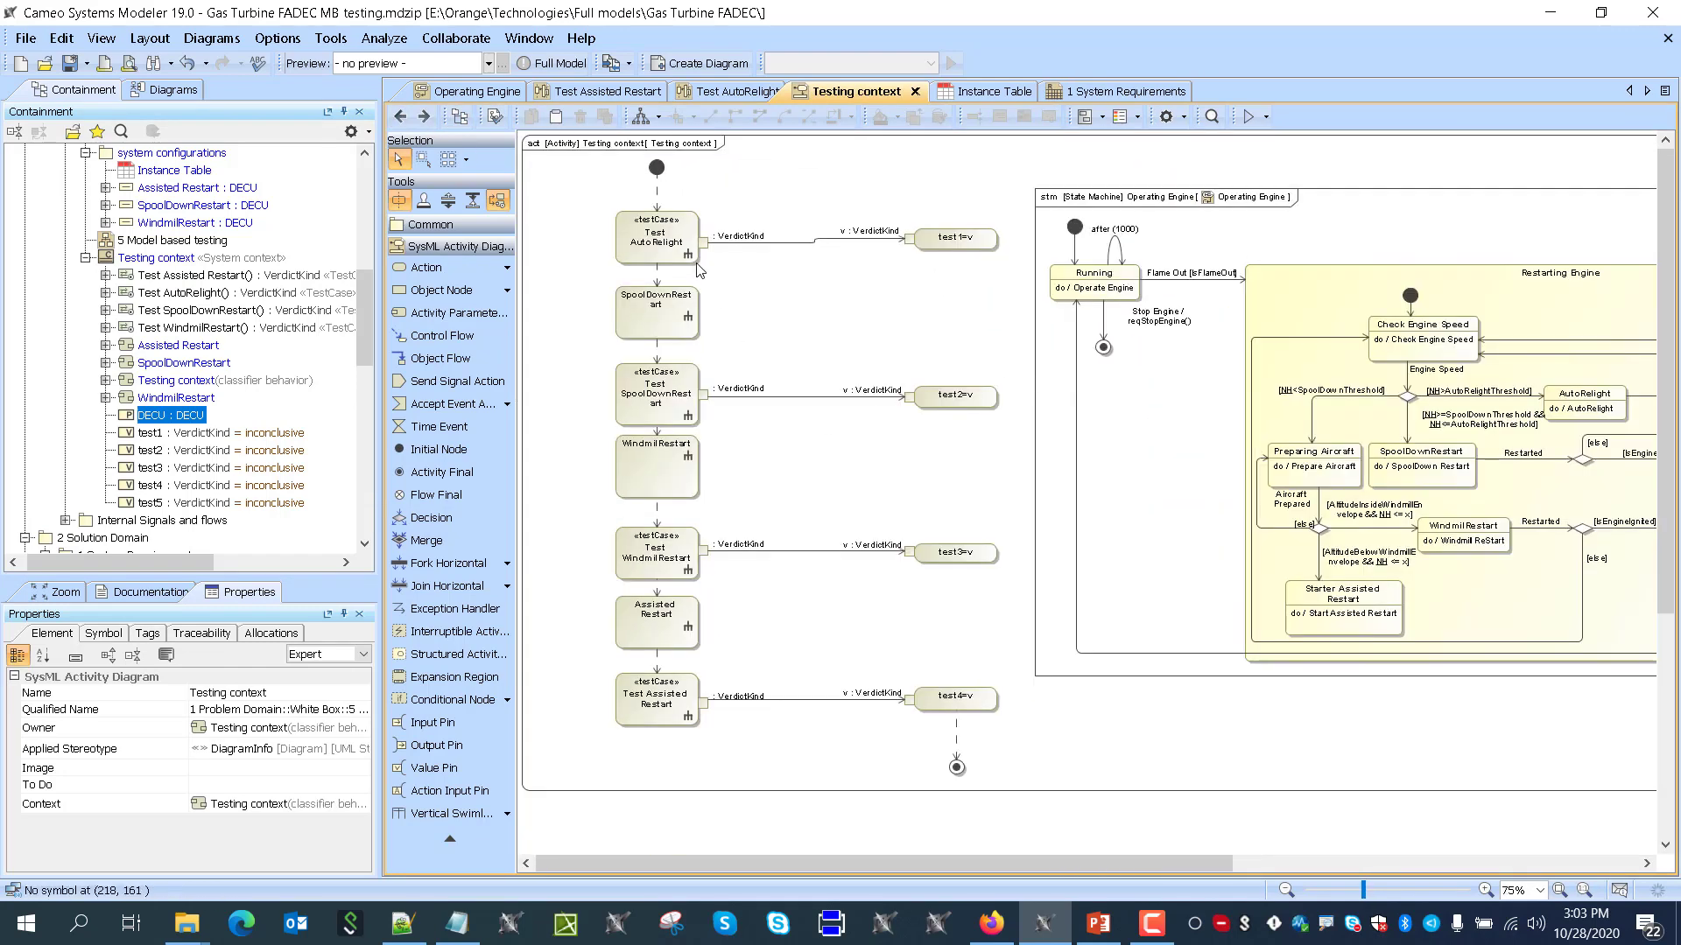
left_click_drag(379, 308, 270, 300)
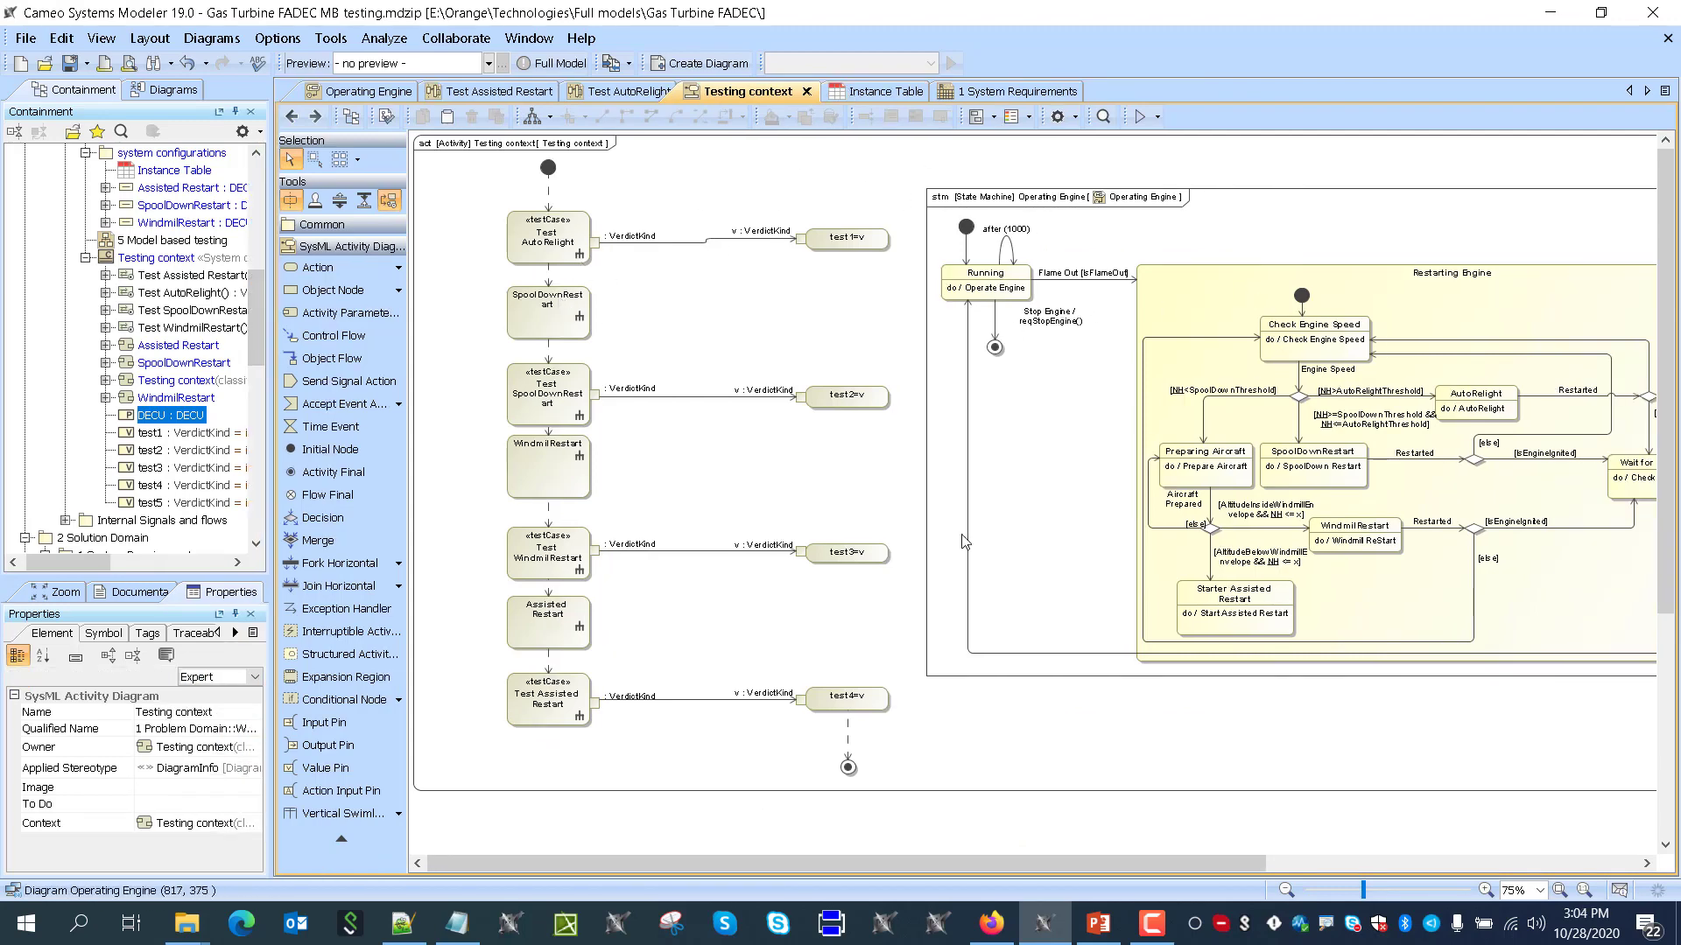
left_click(1157, 122)
left_click(1225, 162)
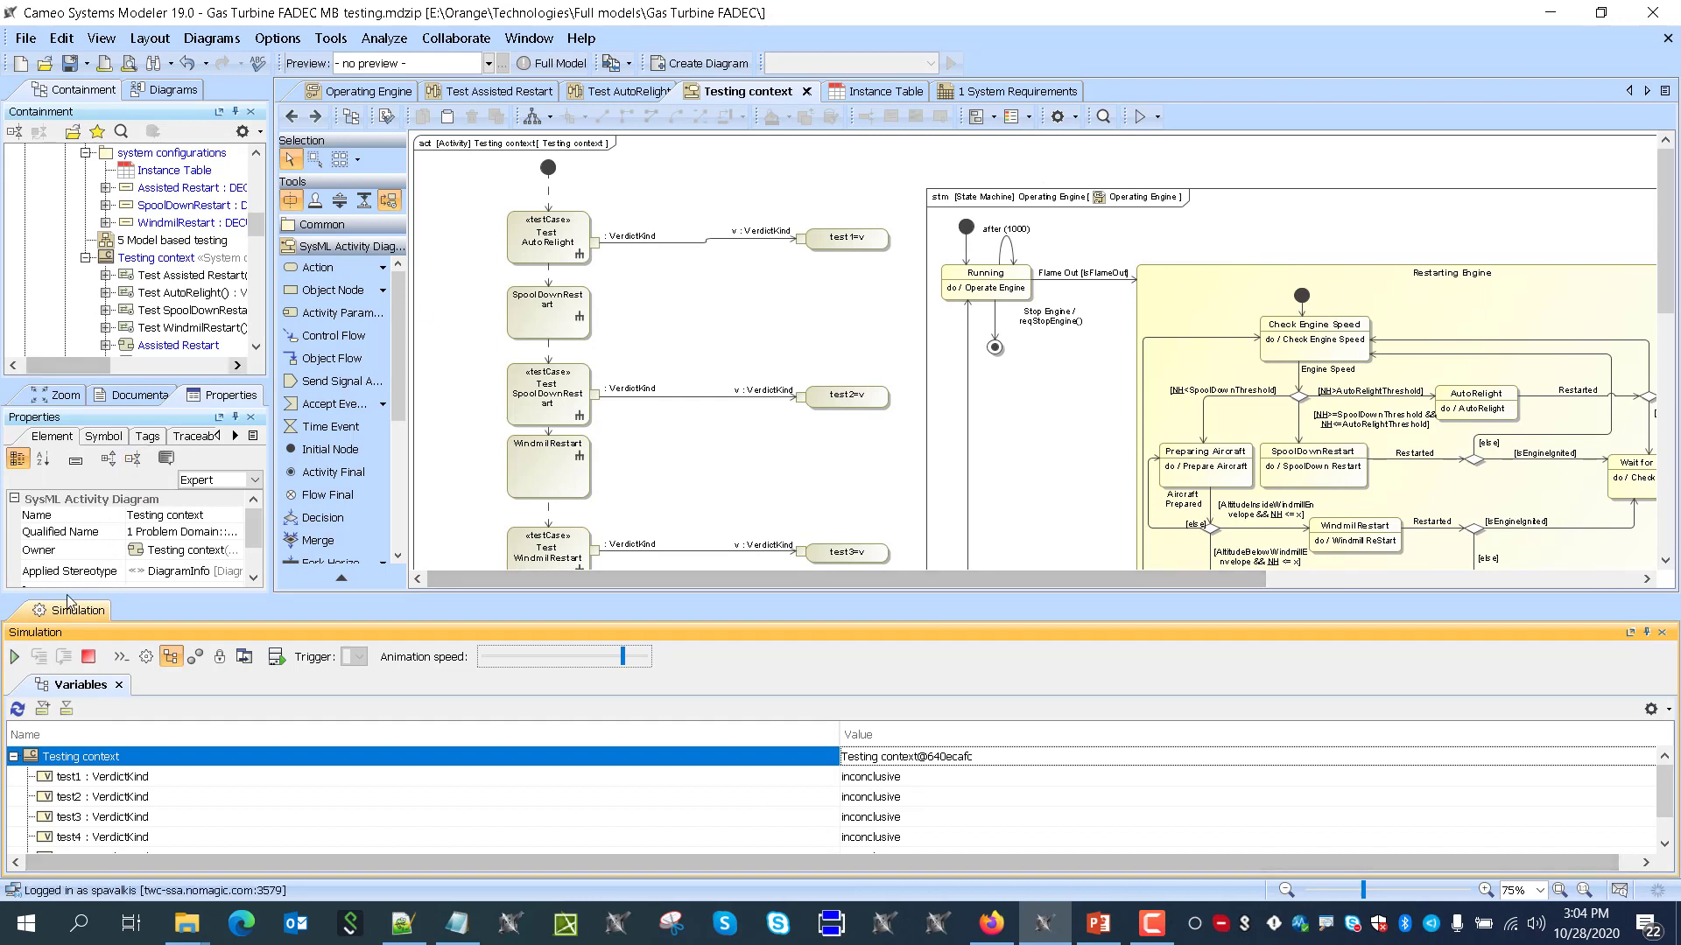
left_click(14, 657)
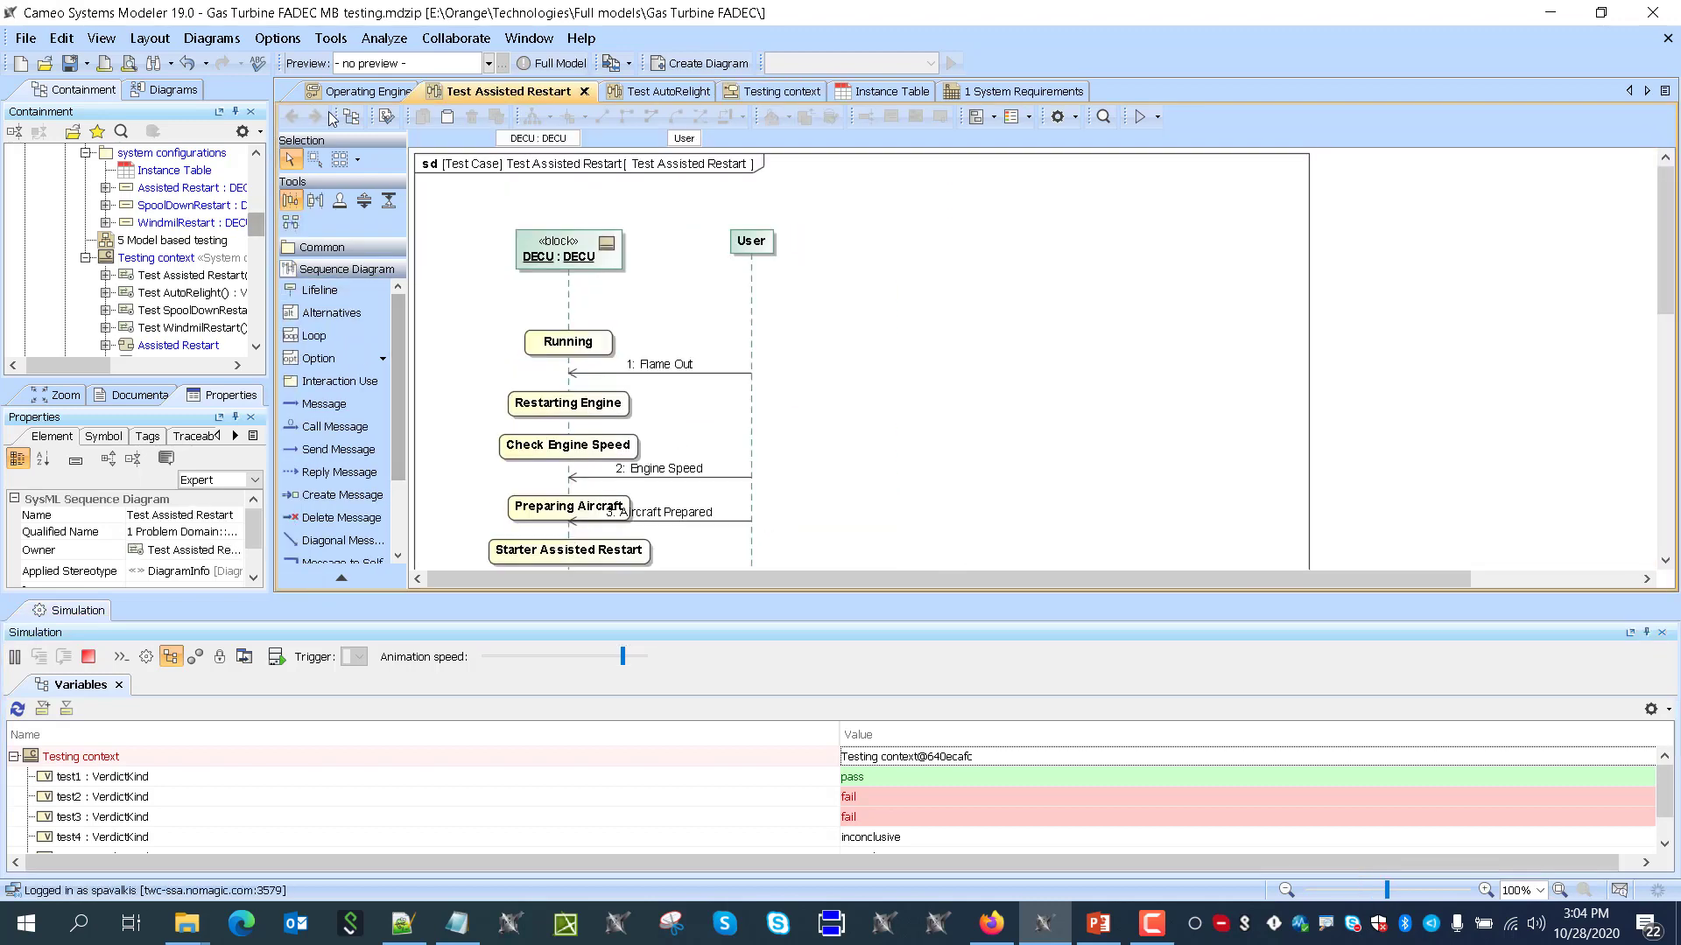
Close the Test Assisted Restart diagram and the simulation window to return to the full Testing context diagram
left_click(584, 91)
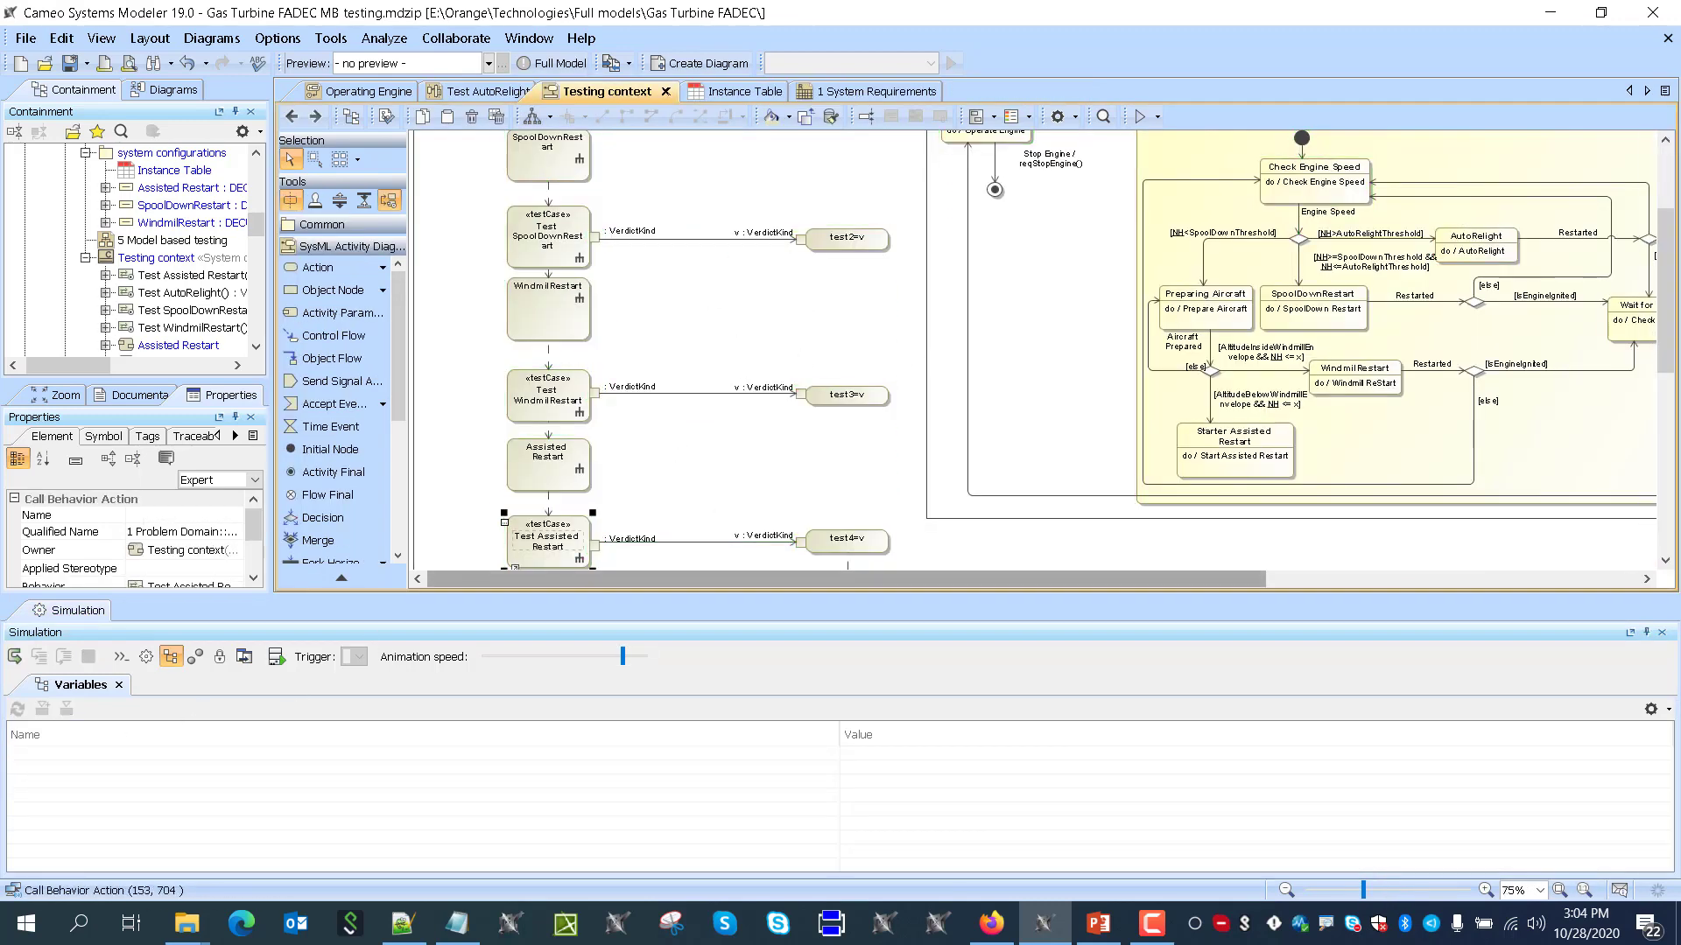
left_click(1662, 632)
scroll(731, 319, "up", 5)
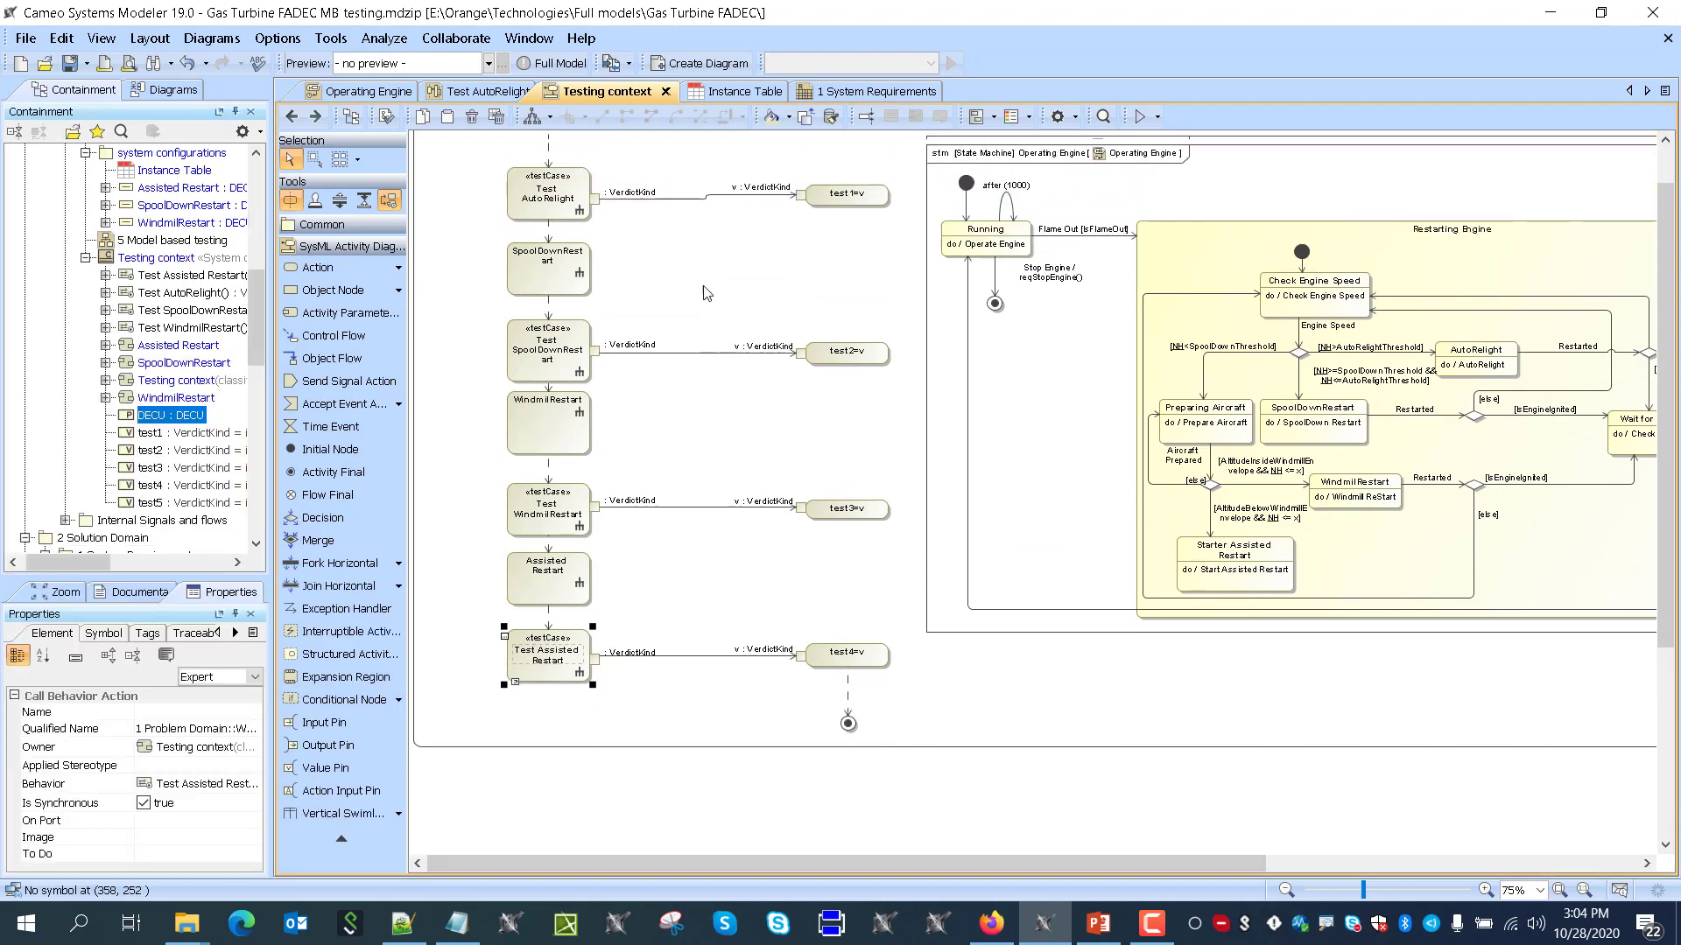
Set Is Replace All to true on the addStructuralFeatureValue action in the WindmilRestart activity, and return to the Testing context diagram
double_click(555, 442)
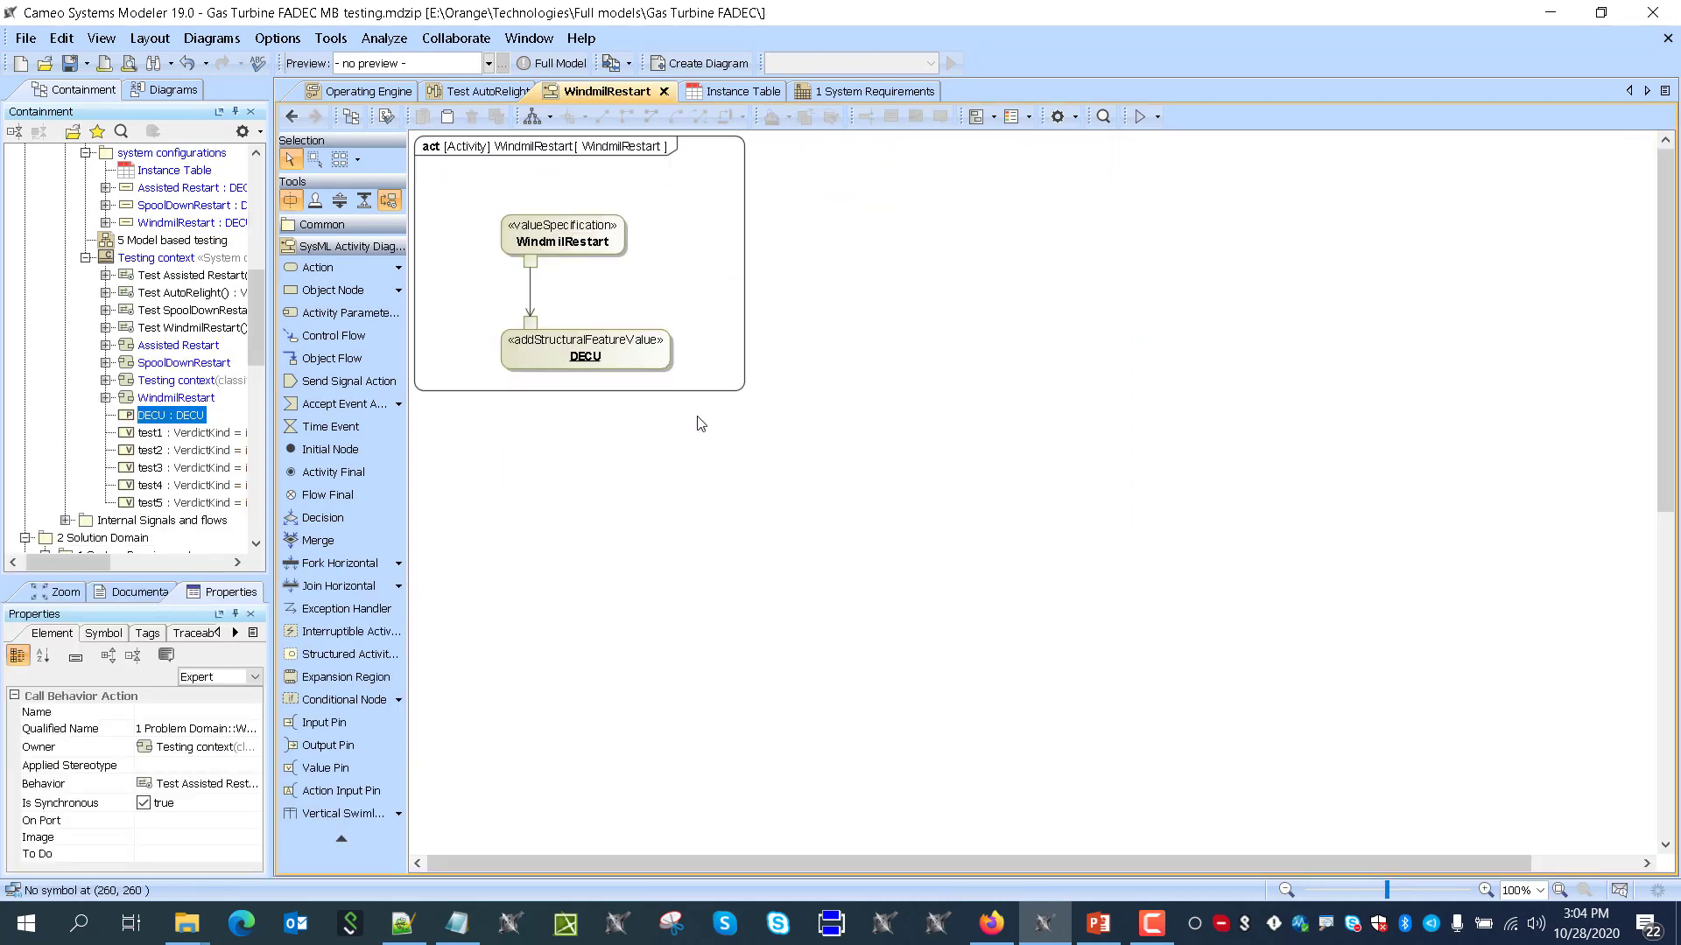
right_click(625, 353)
left_click(688, 367)
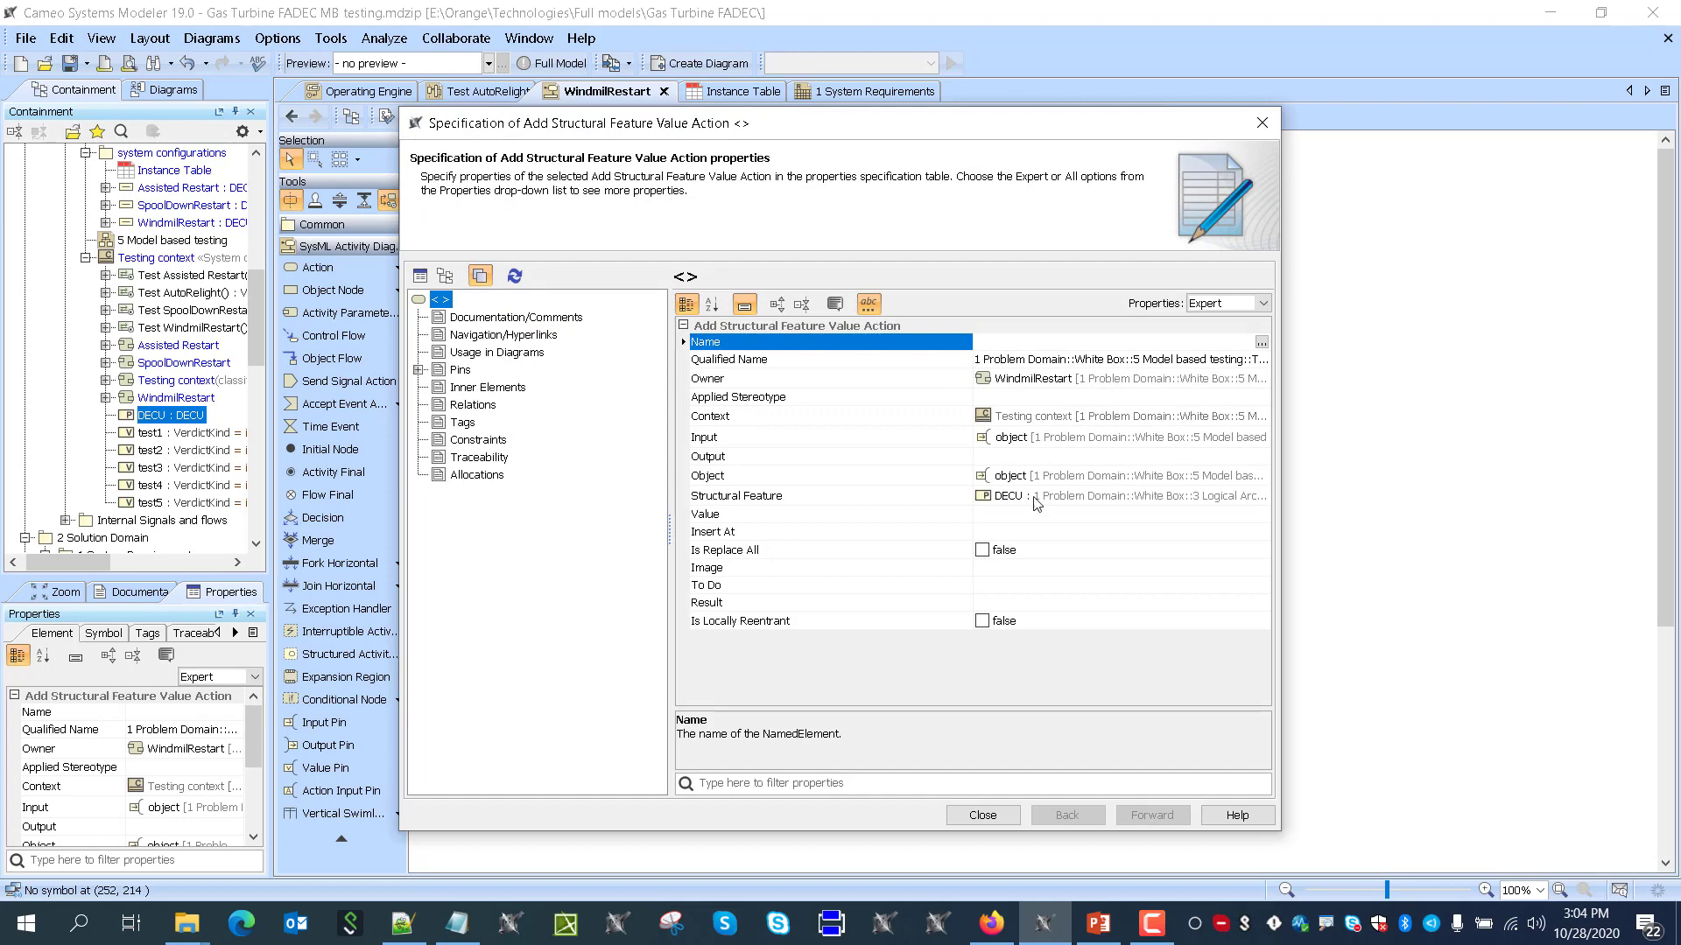
left_click(983, 550)
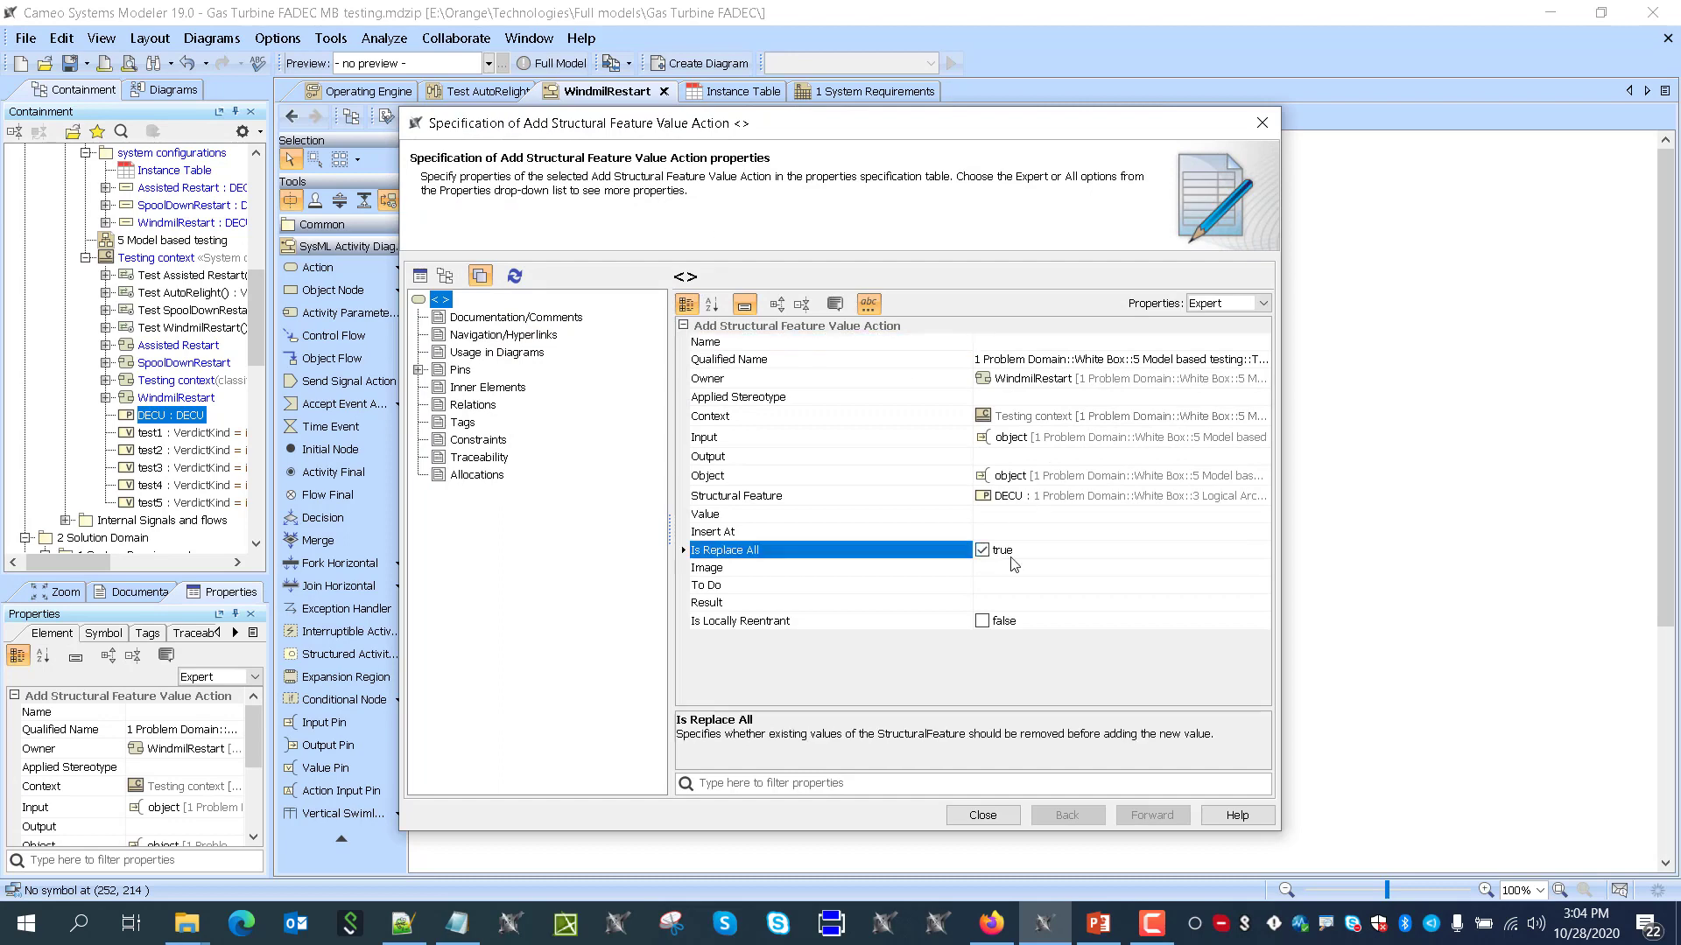
left_click(1007, 813)
left_click(292, 117)
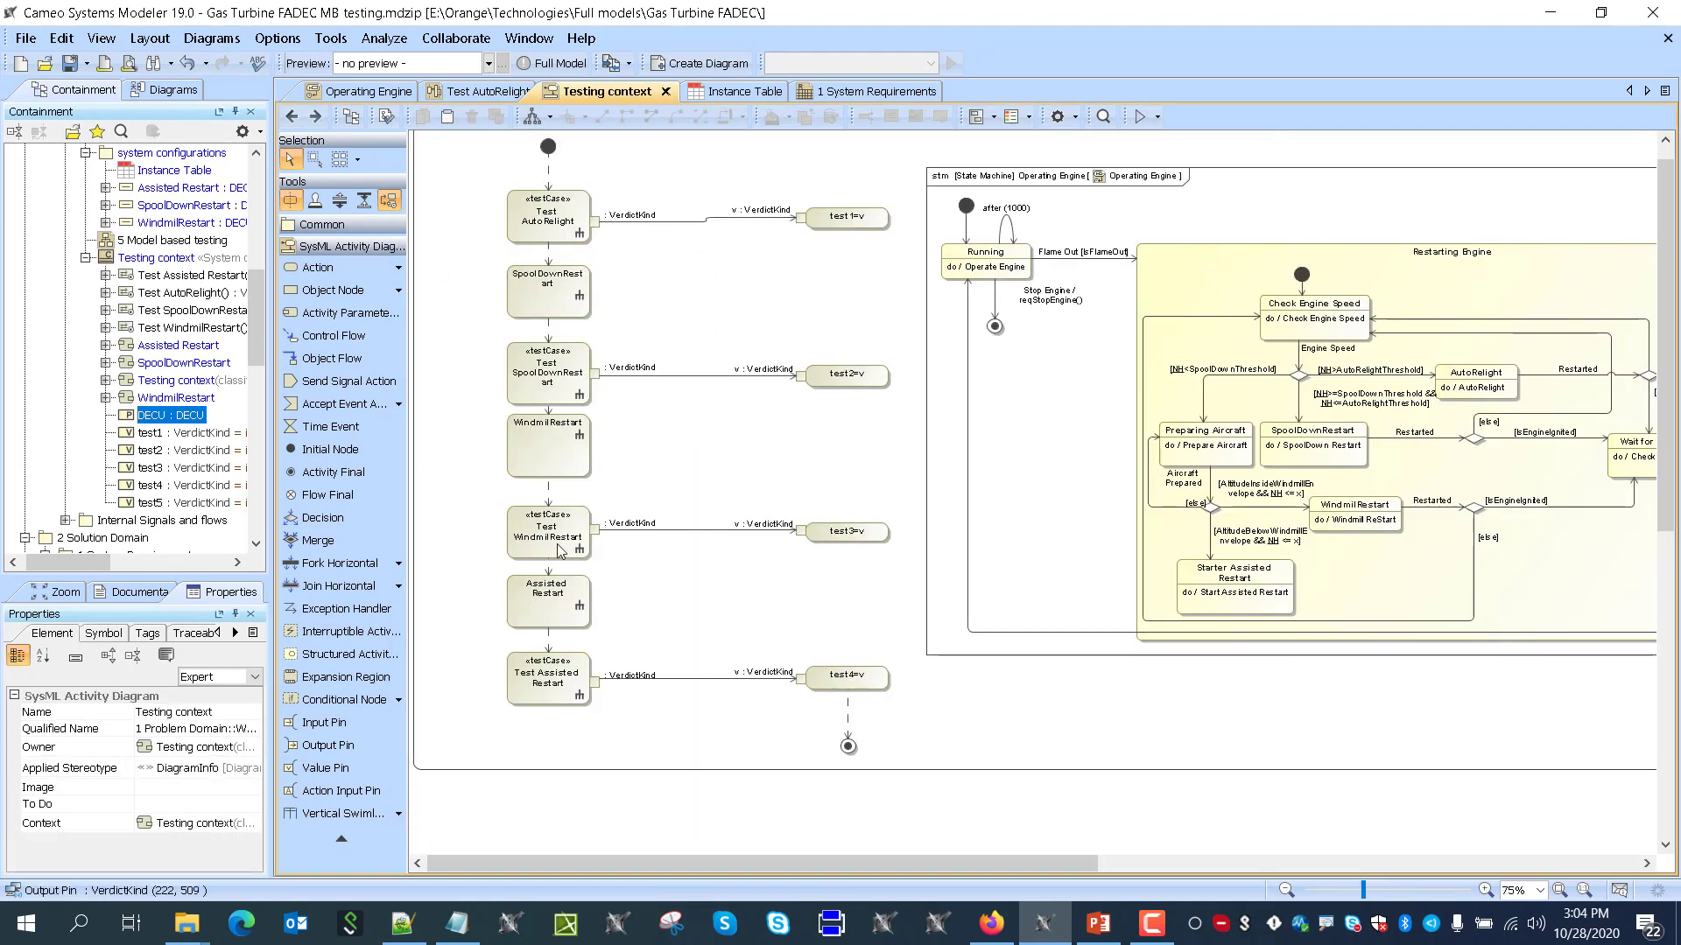
Set Is Replace All to true on the addStructuralFeatureValue action in the Assisted Restart activity, and return to the Testing context diagram
double_click(573, 612)
right_click(668, 369)
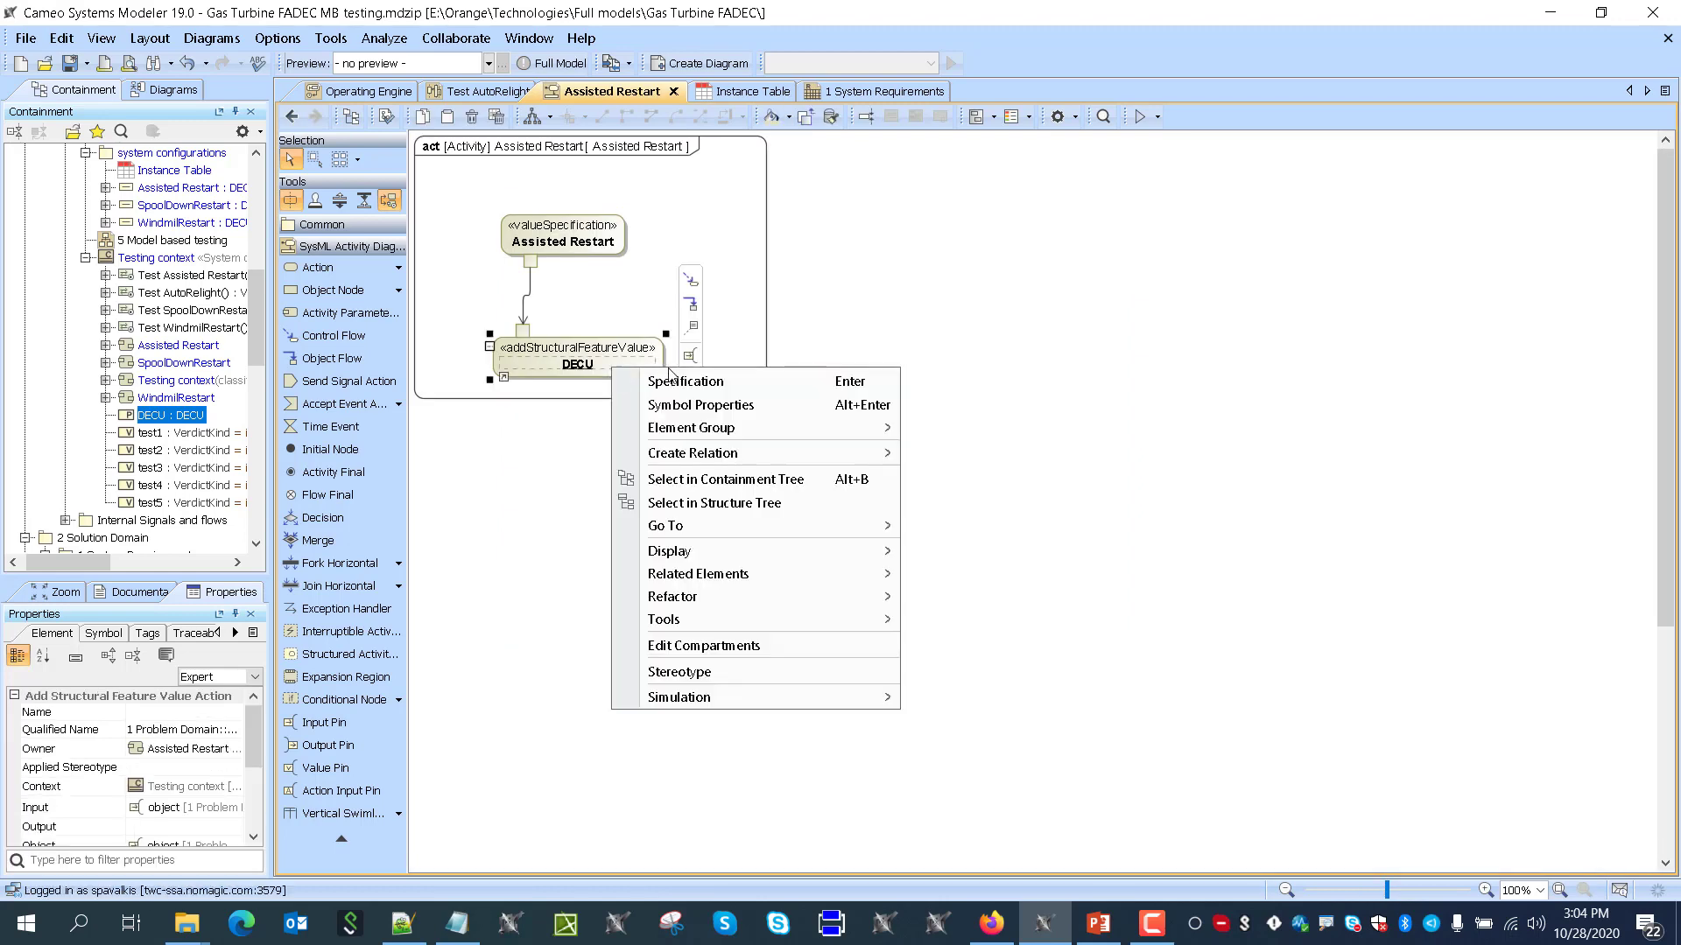
left_click(694, 385)
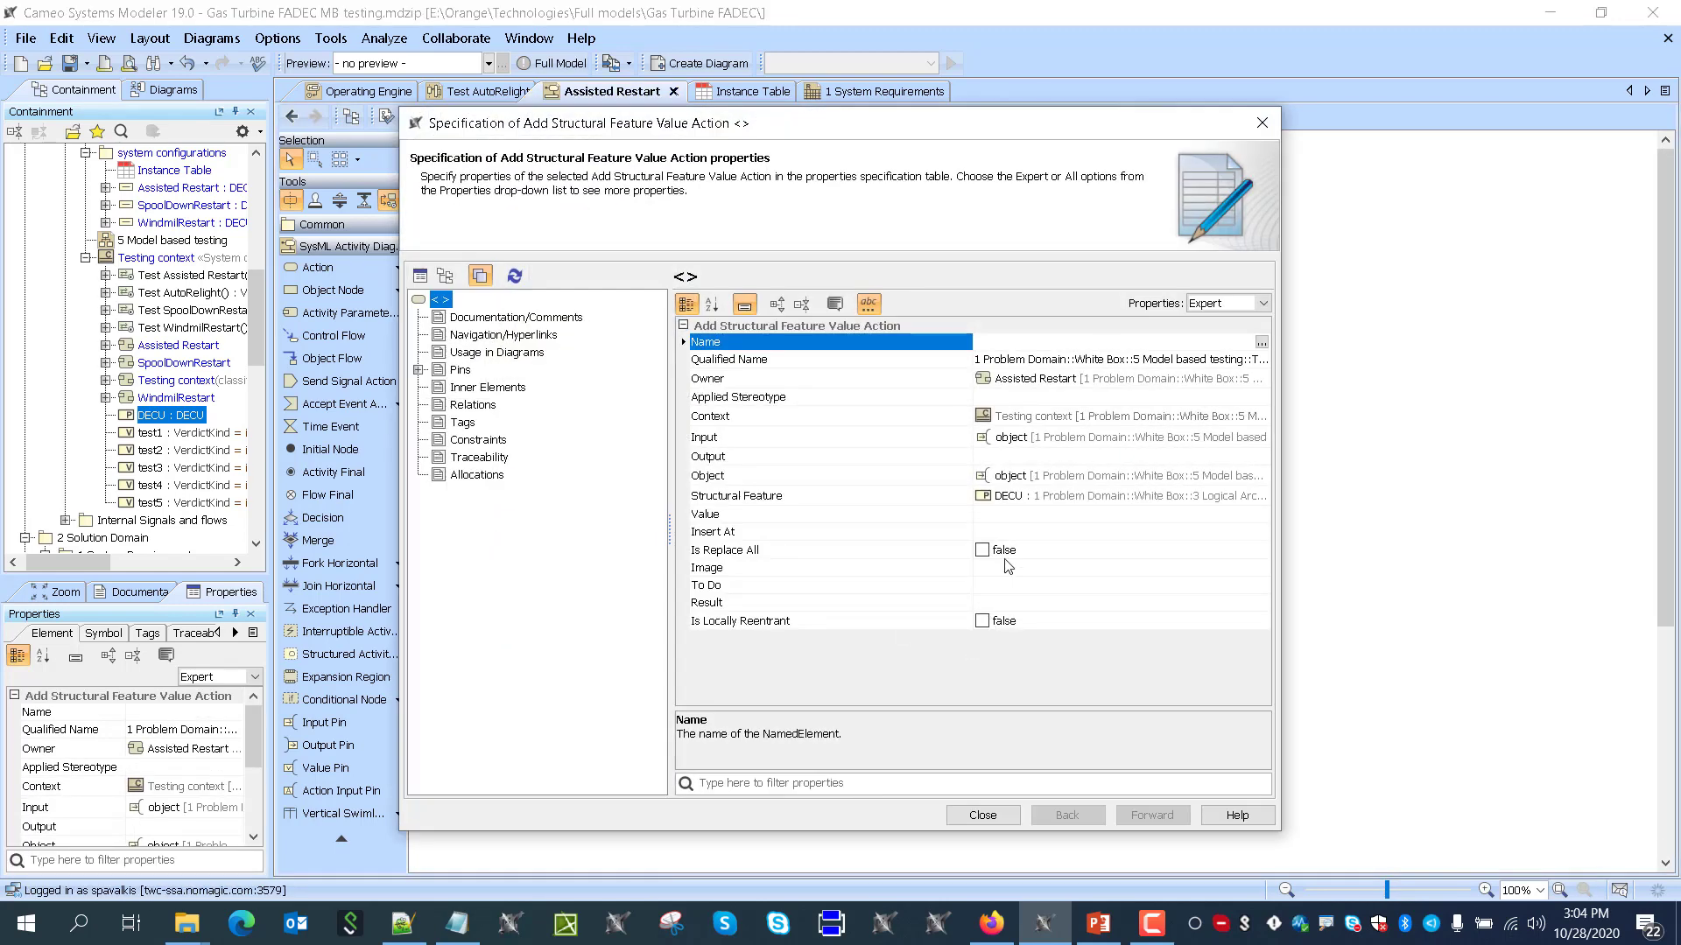
left_click(1084, 552)
left_click(982, 815)
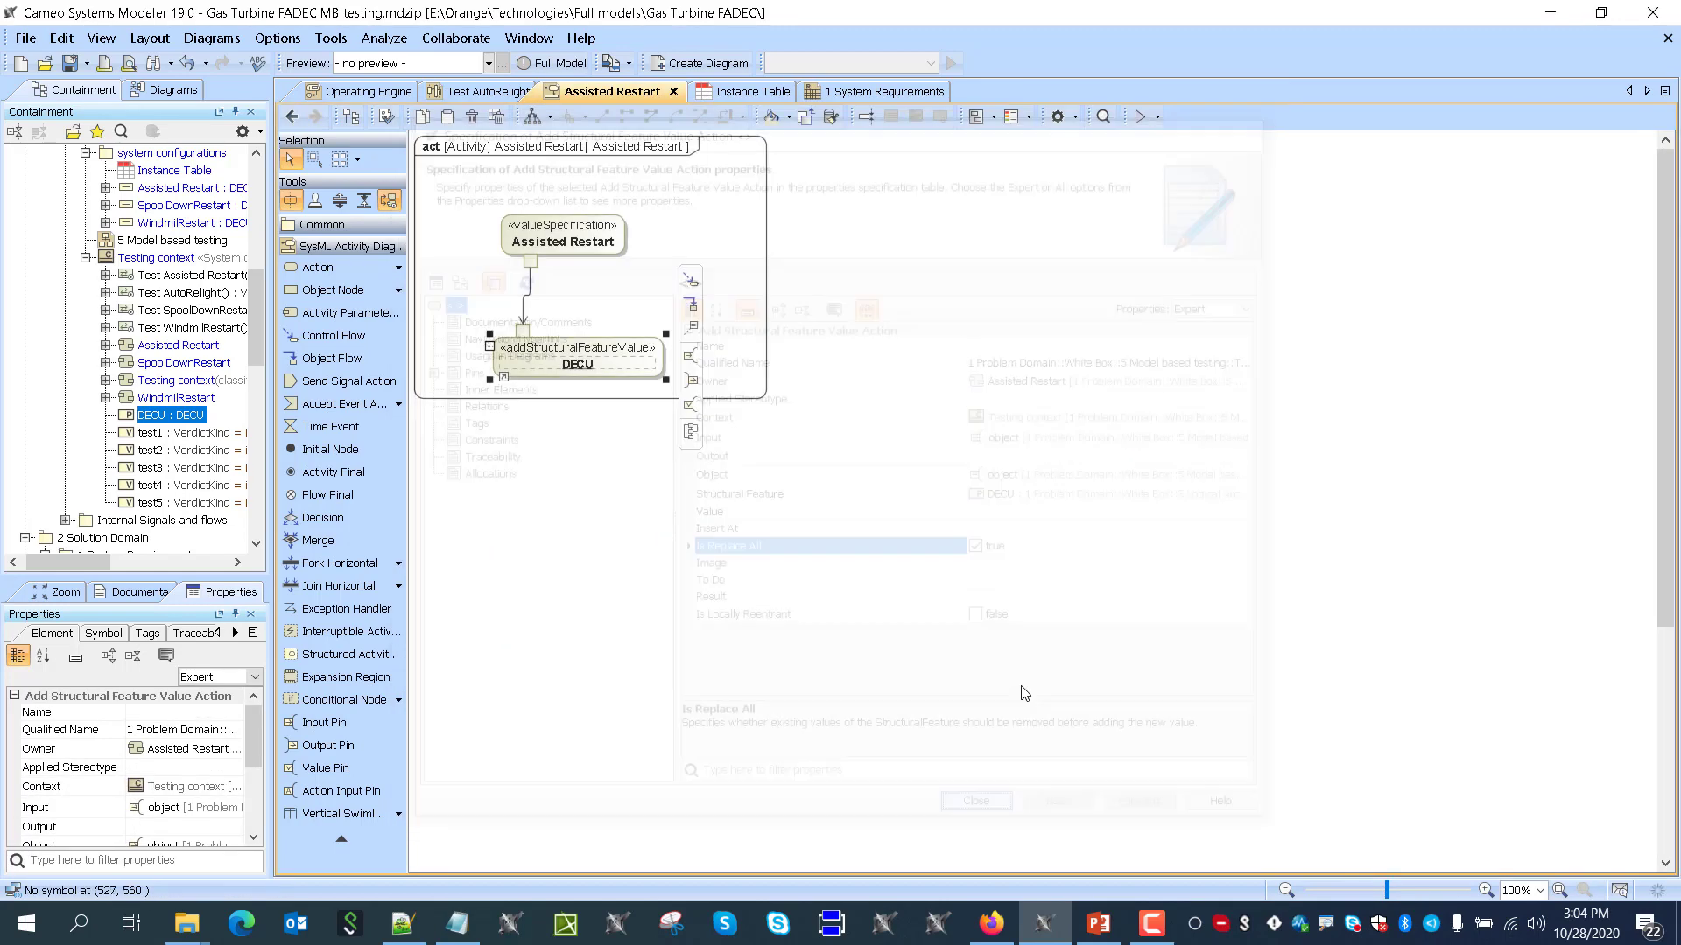
left_click(437, 292)
left_click(291, 116)
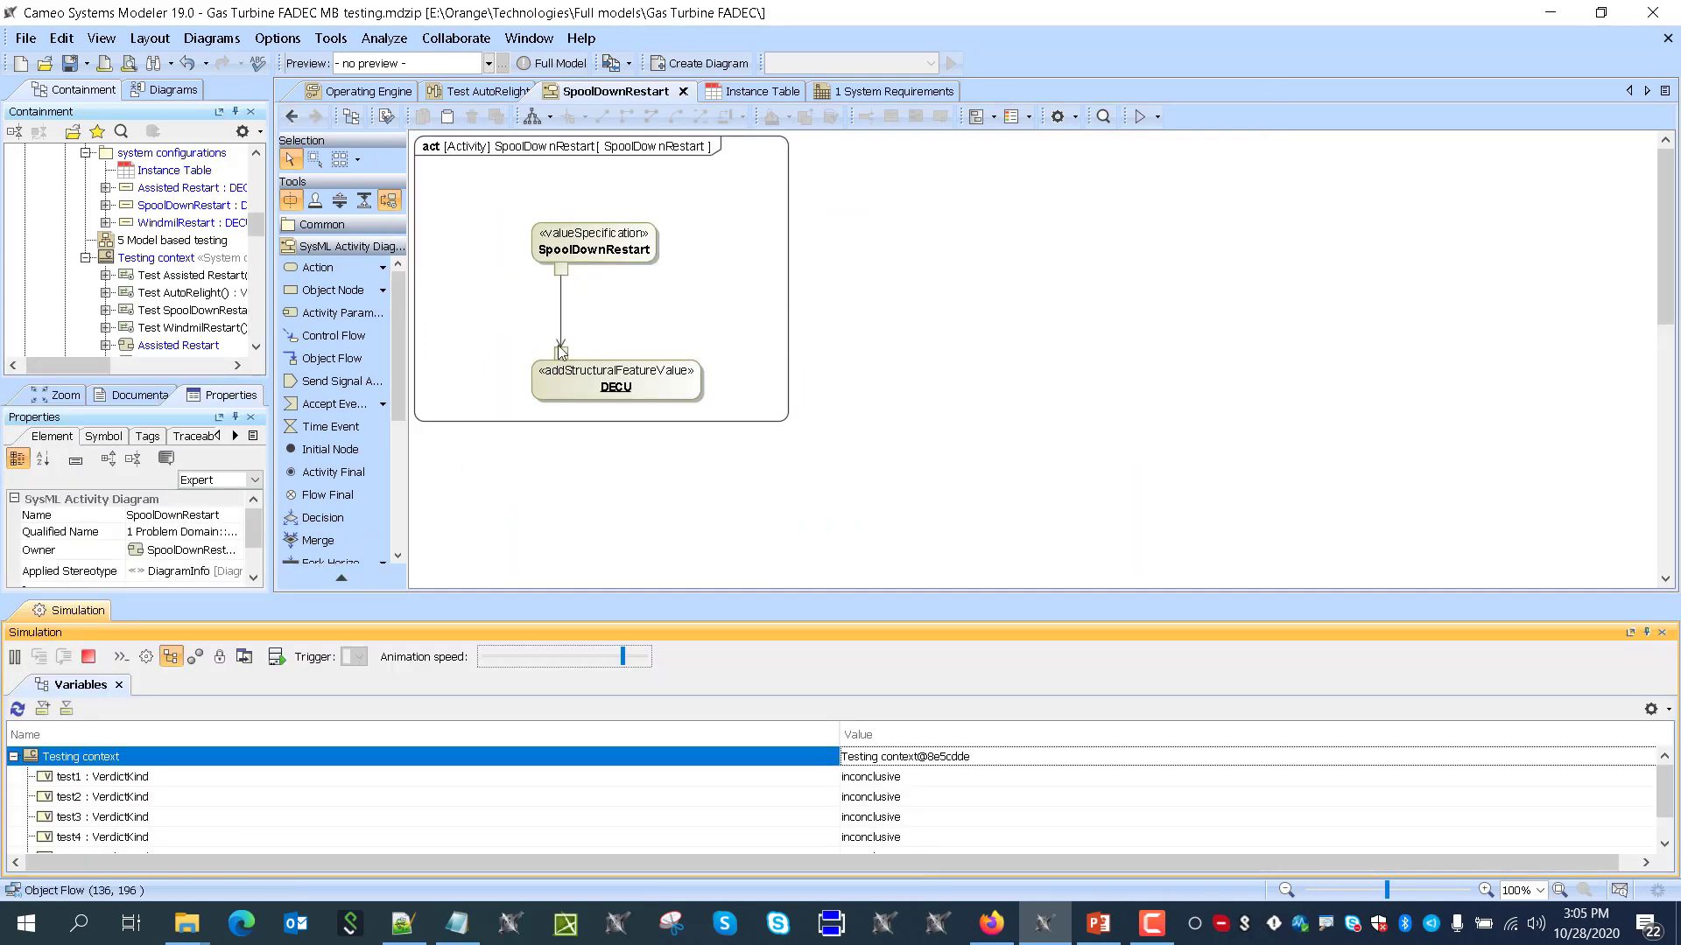
Pause the simulation in the SpoolDownRestart activity and check the Operating Engine and Test AutoRelight diagrams
left_click(14, 658)
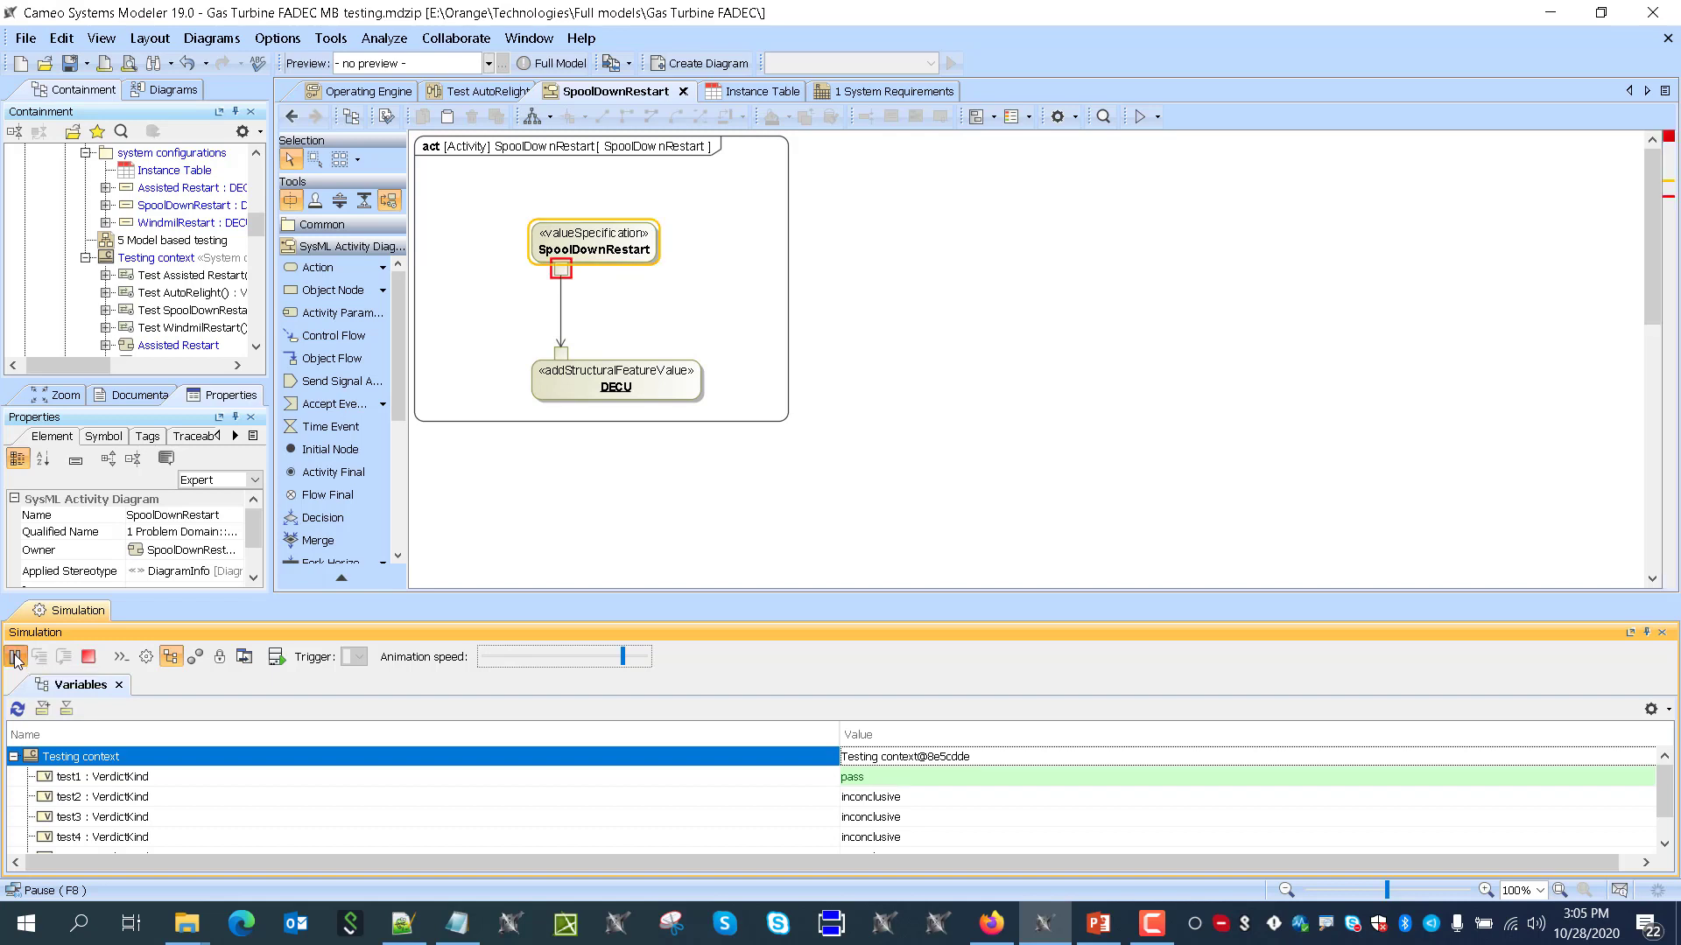
mouse_move(562, 275)
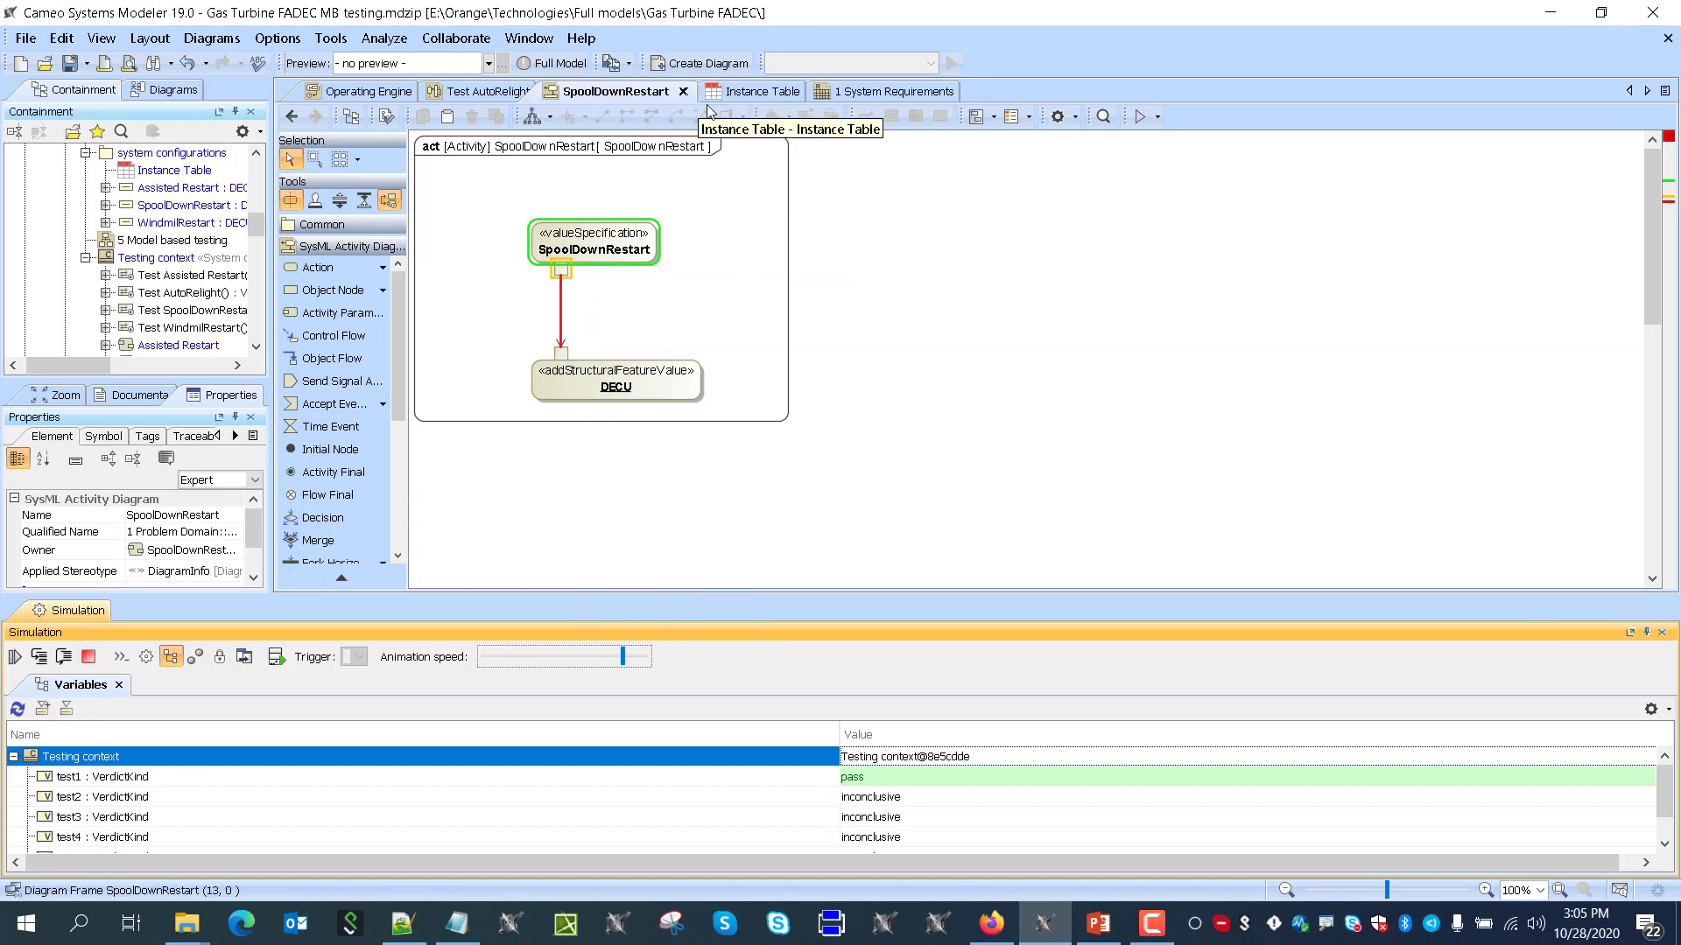
left_click(365, 94)
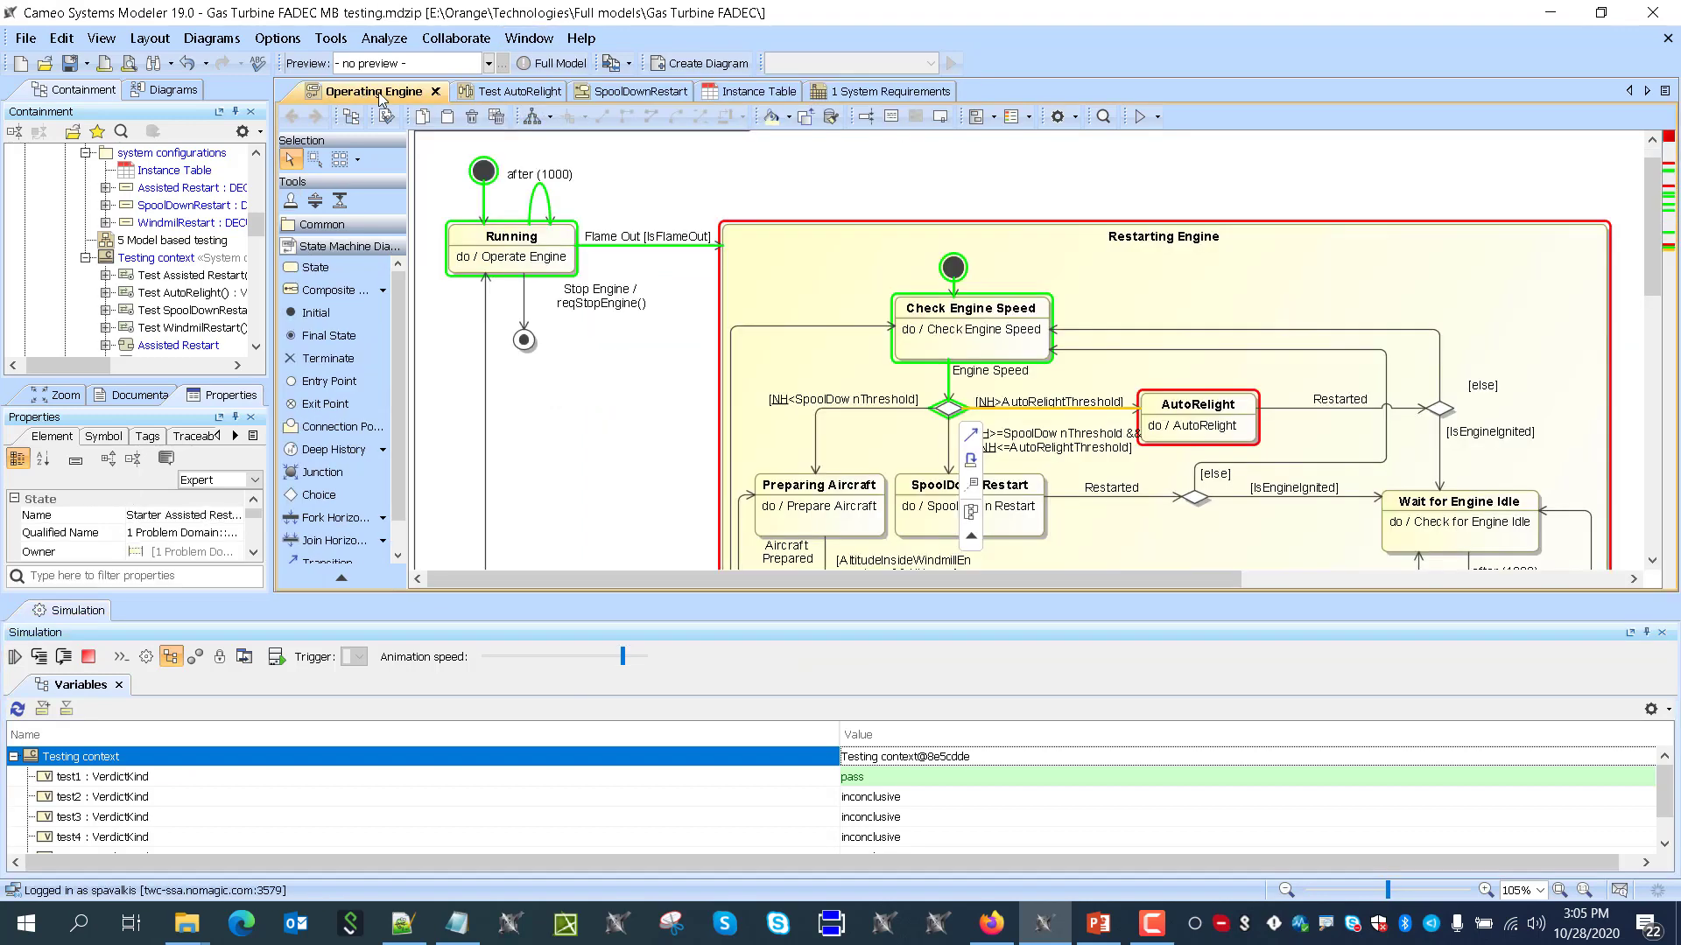
left_click(519, 91)
left_click(616, 95)
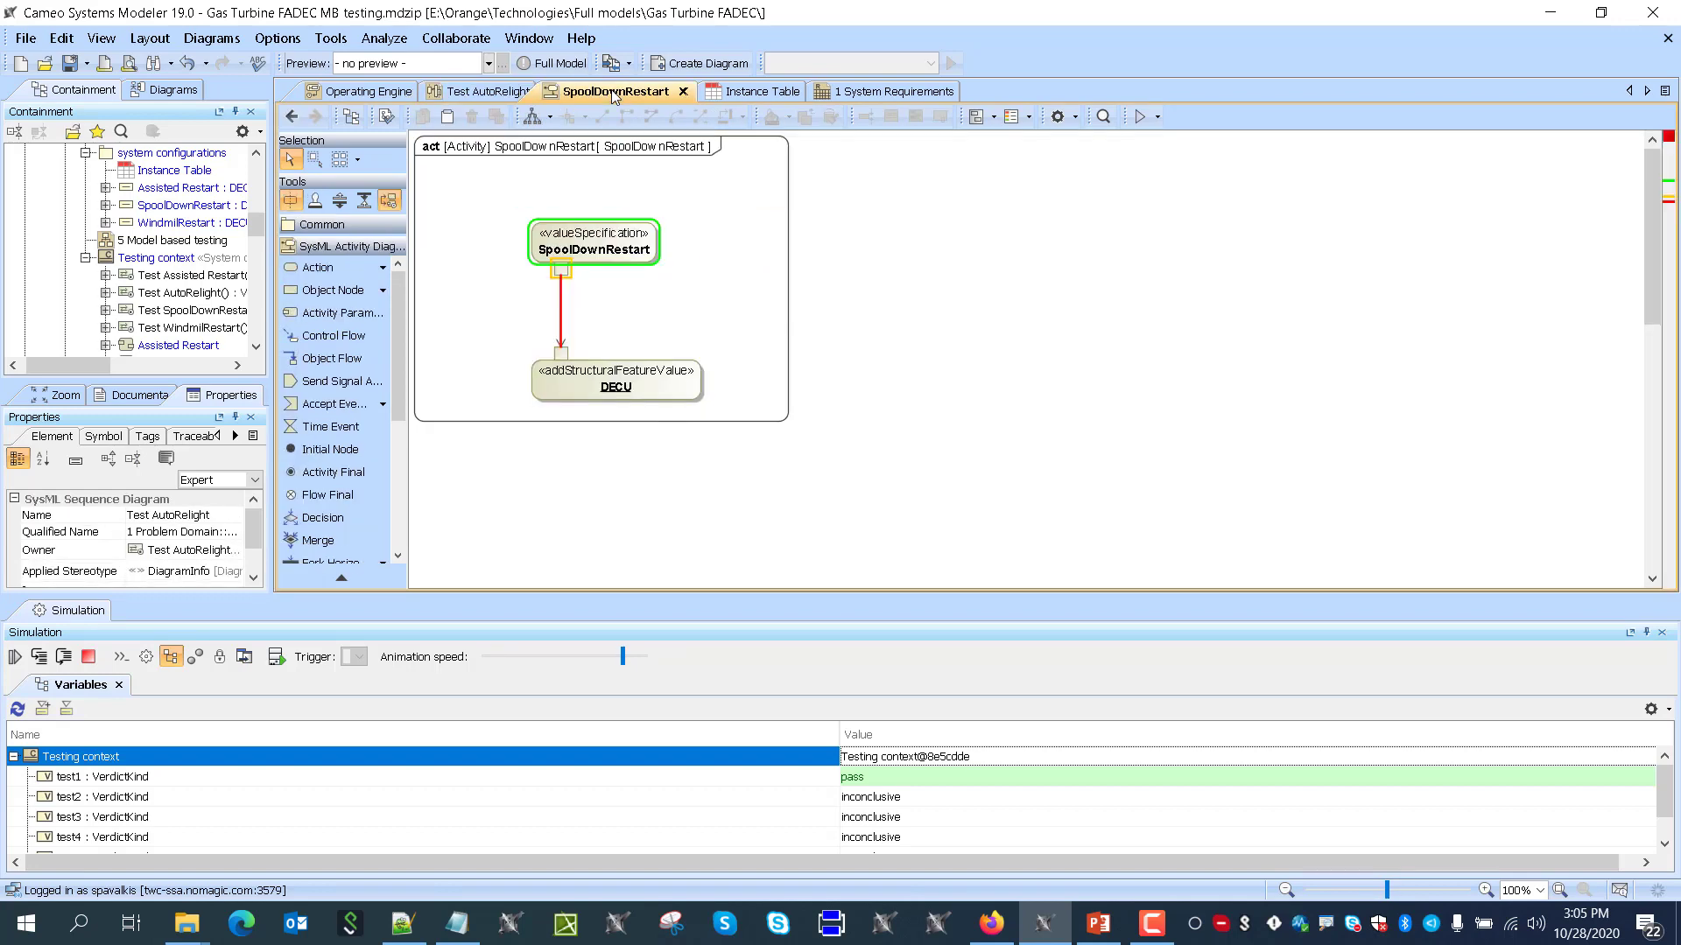
Step the simulation over to the addStructuralFeatureValue action in SpoolDownRestart, inspecting the runtime values at its input pin
left_click(63, 657)
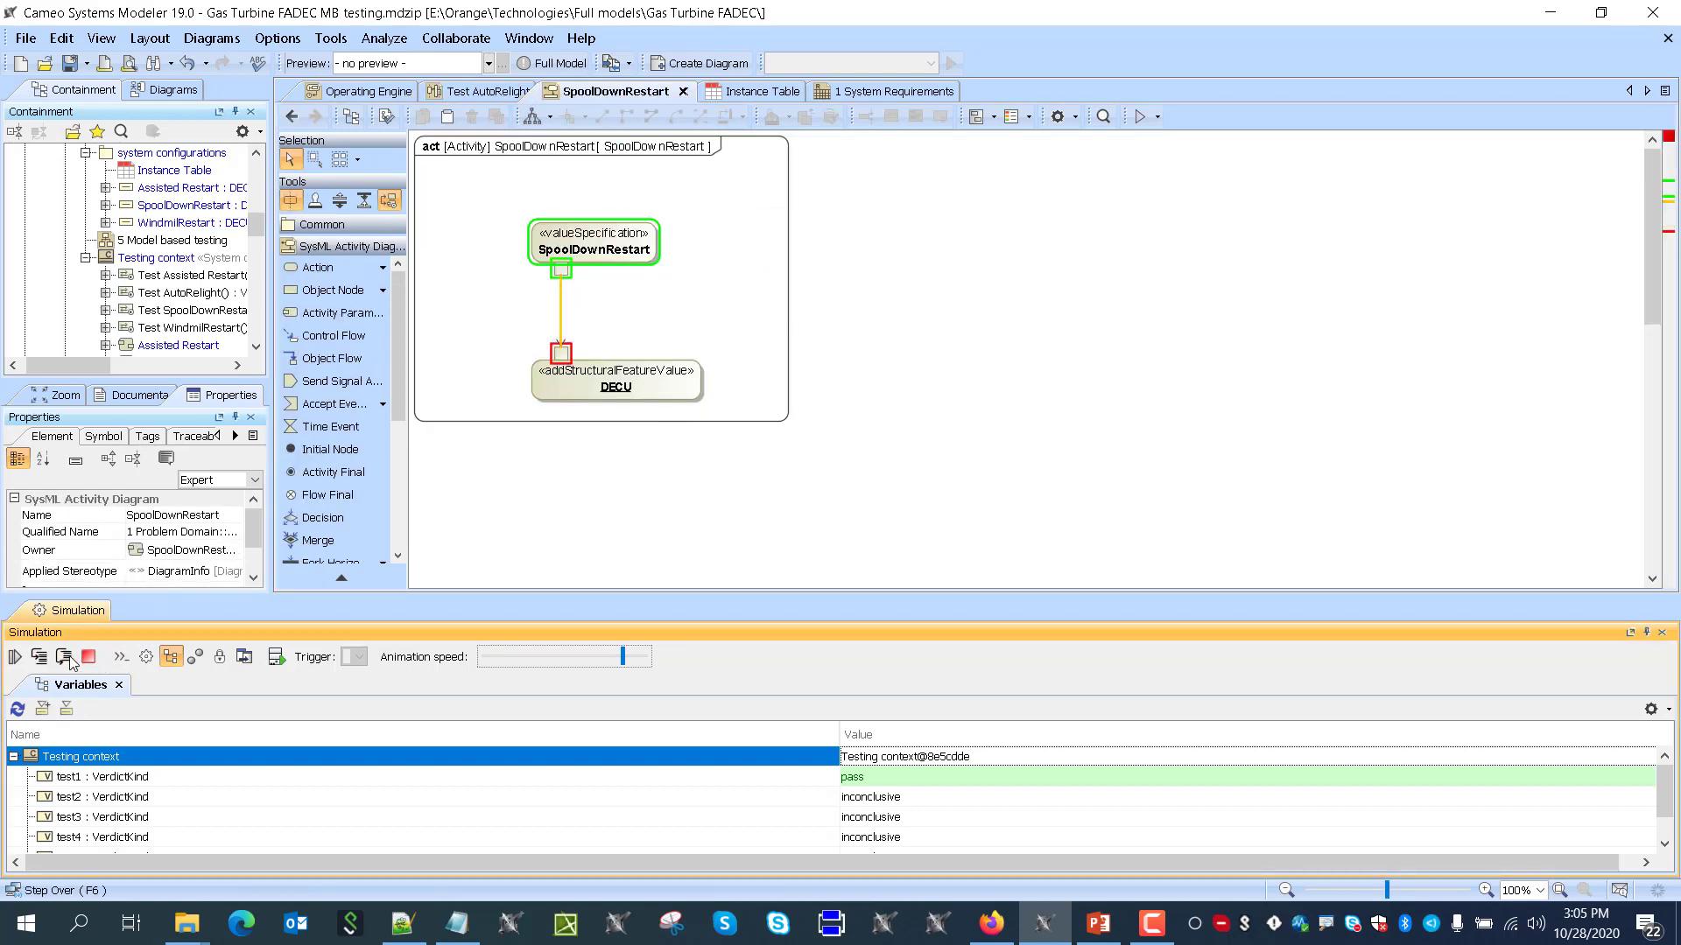
mouse_move(558, 357)
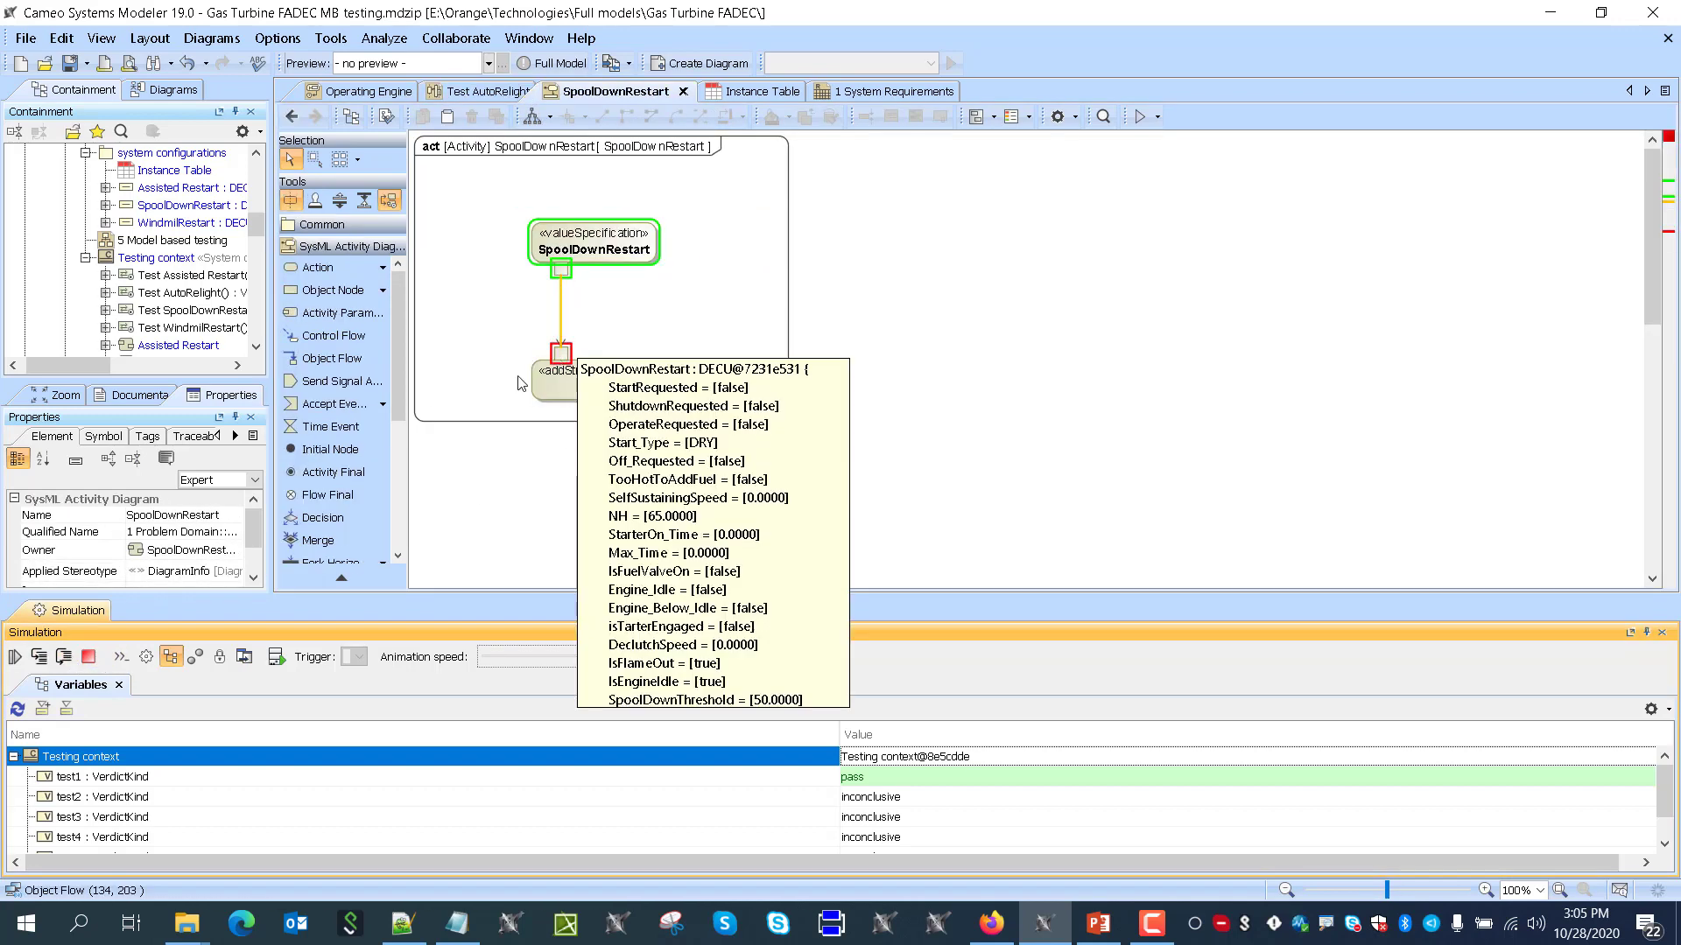
left_click(64, 657)
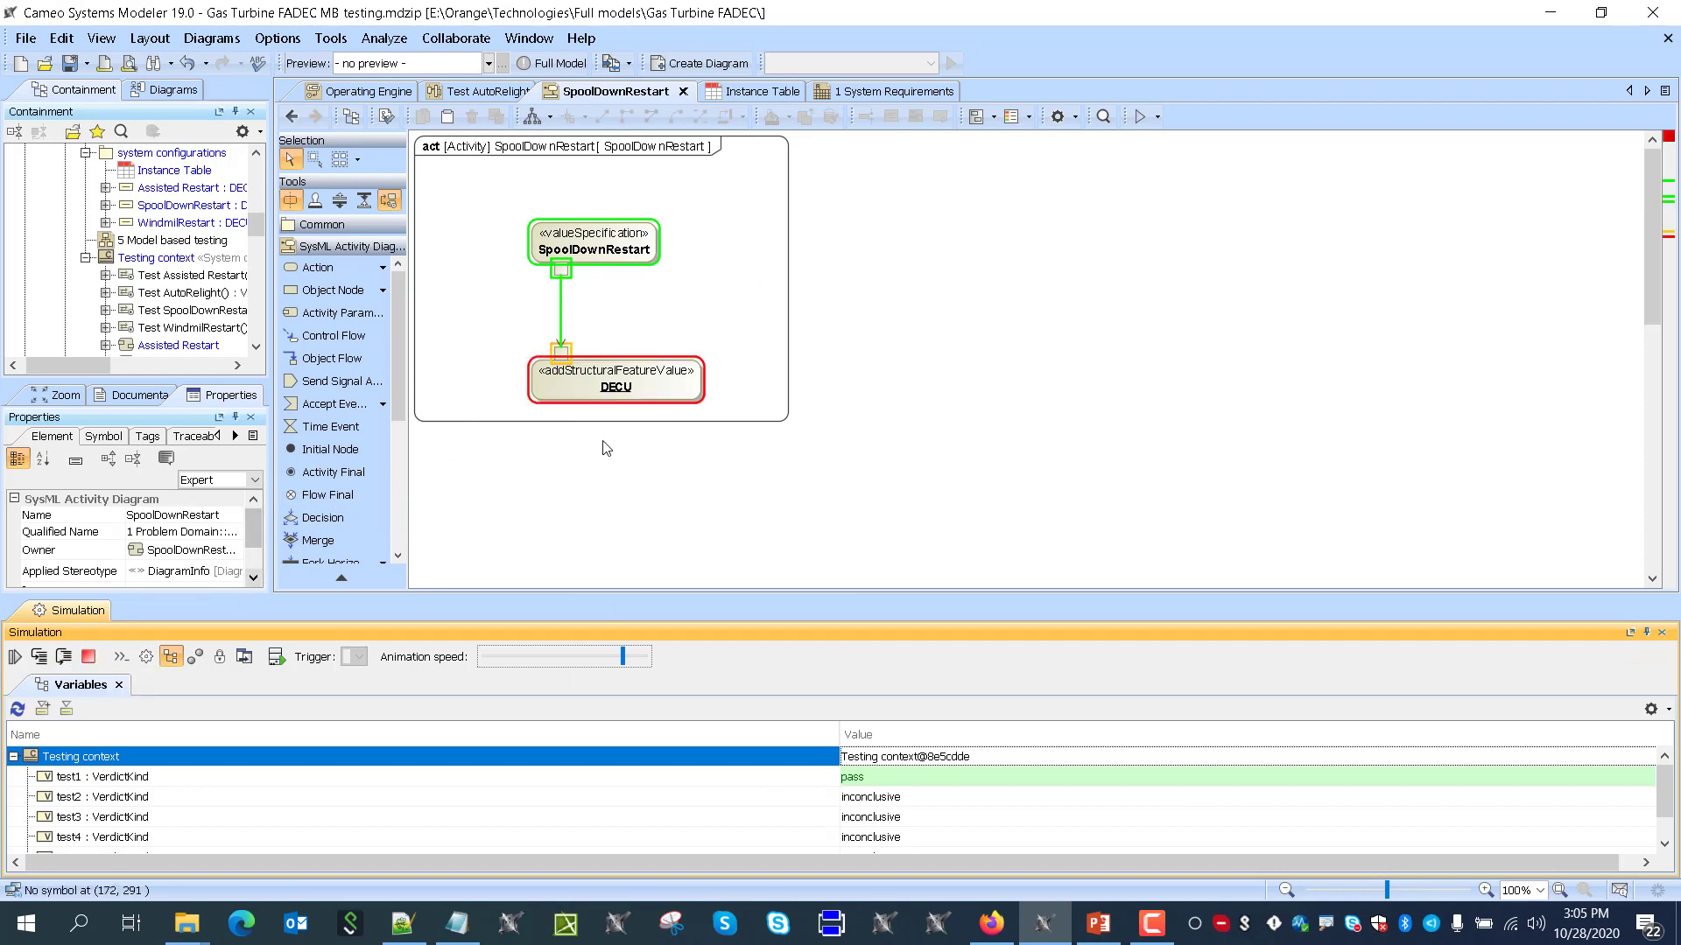
mouse_move(621, 389)
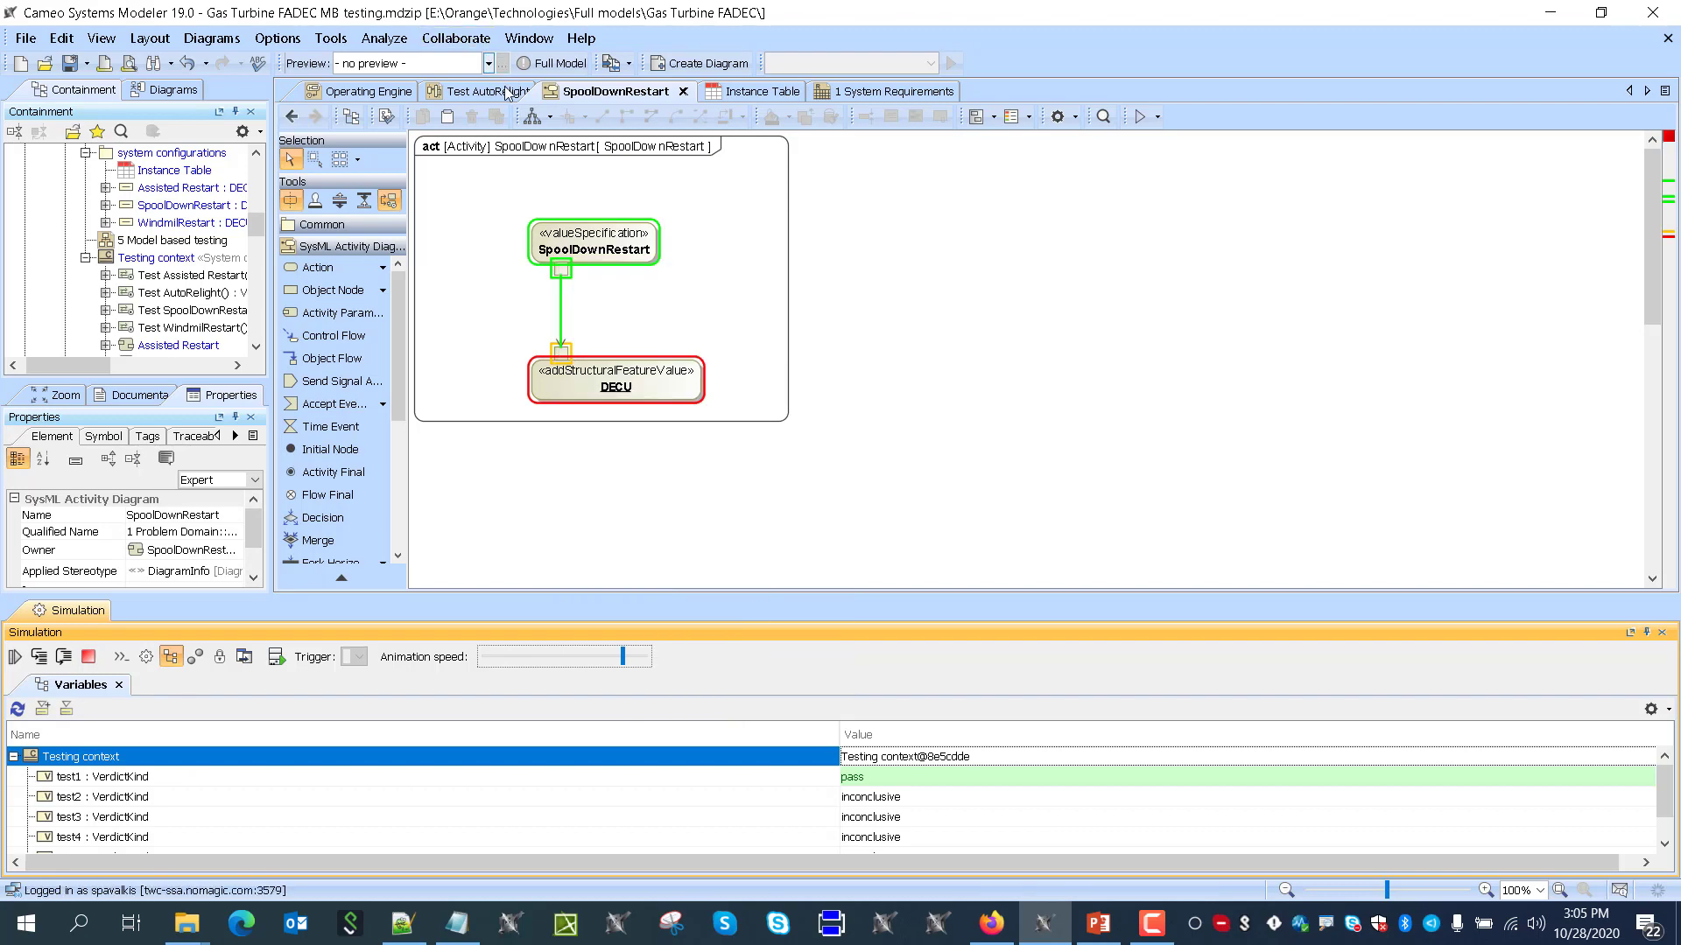
Open the Test SpoolDownRestart sequence diagram from Testing context, step the simulation further, and close the simulation window
left_click(290, 123)
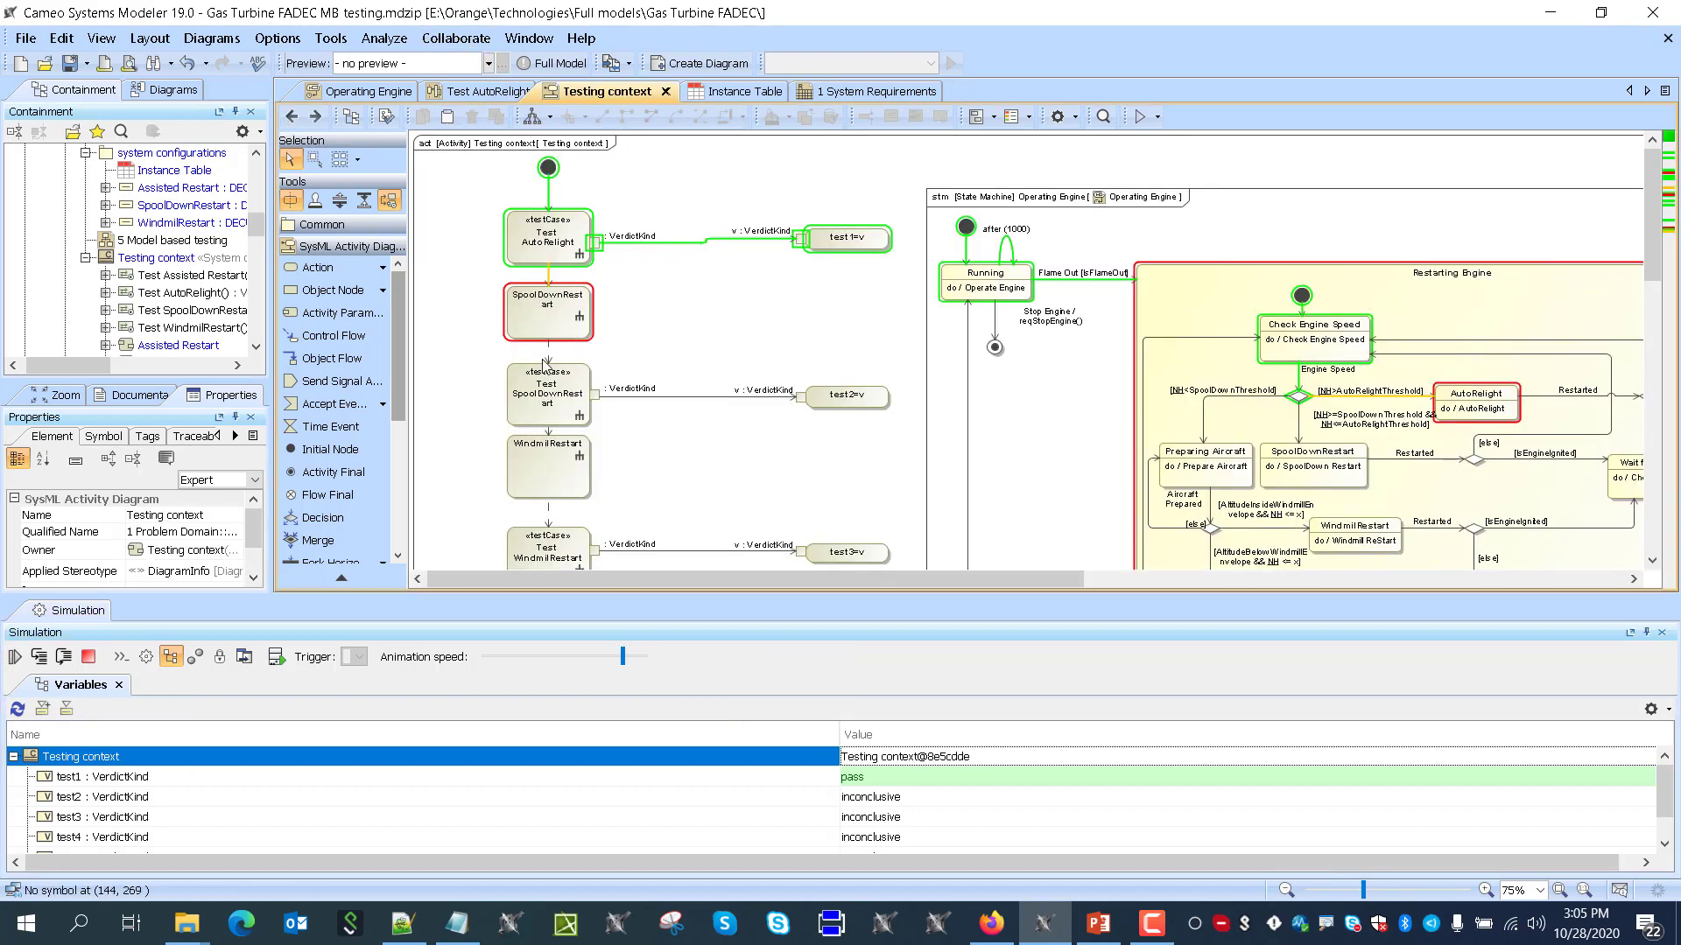
double_click(560, 389)
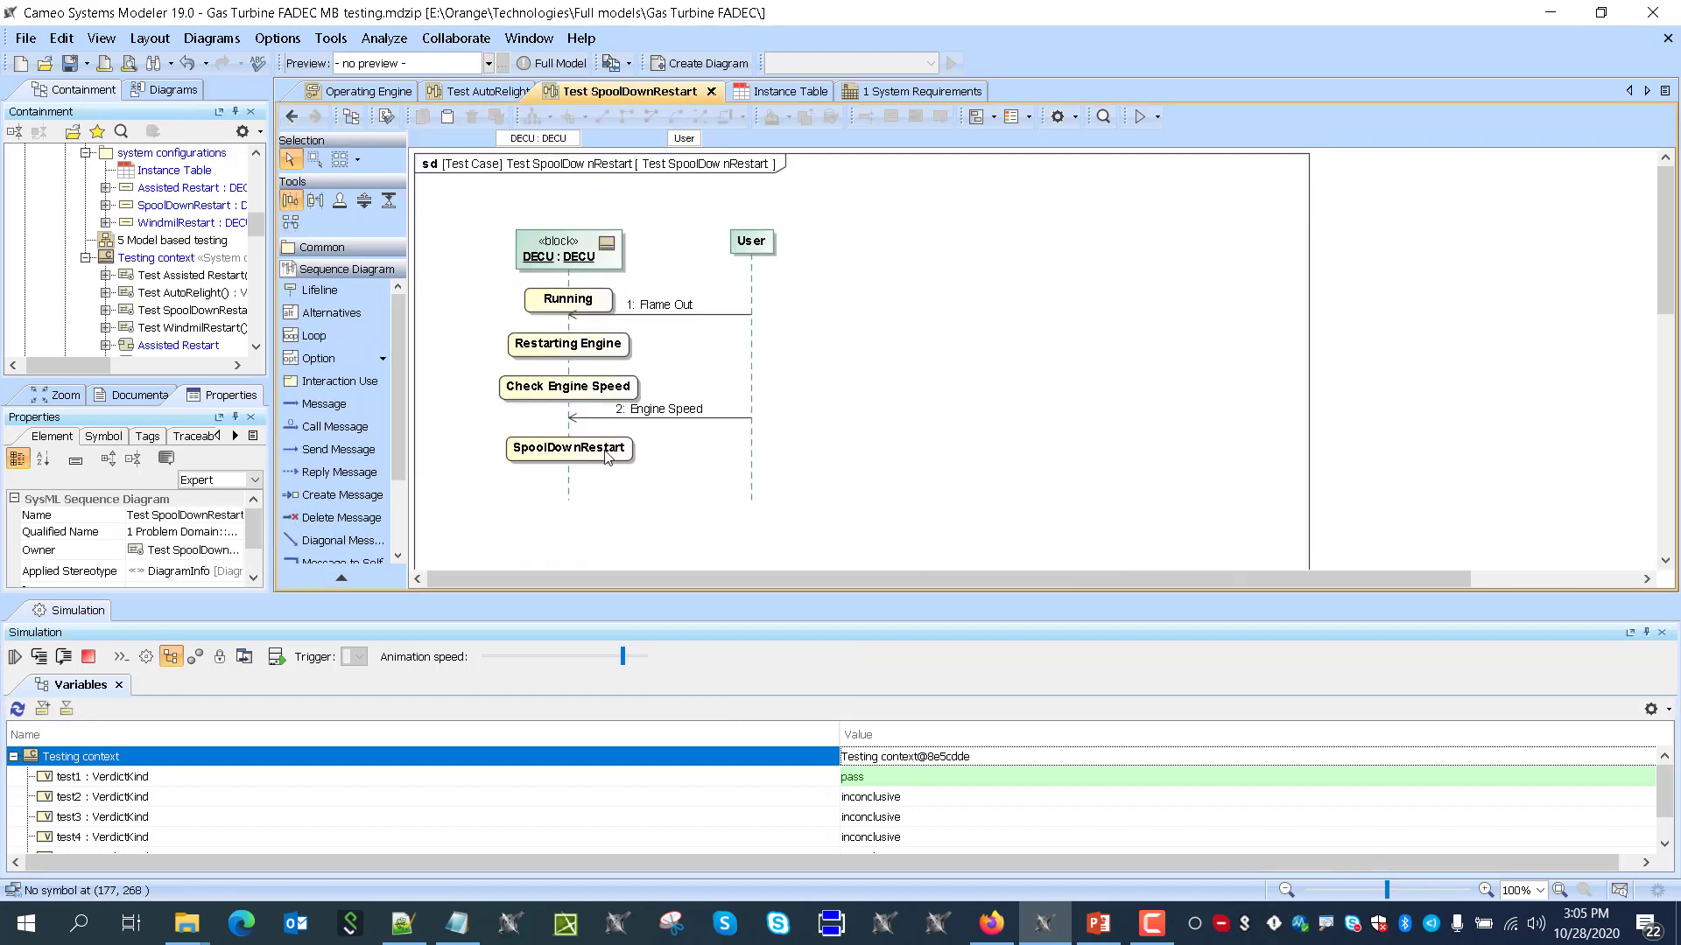
left_click(64, 657)
left_click(34, 654)
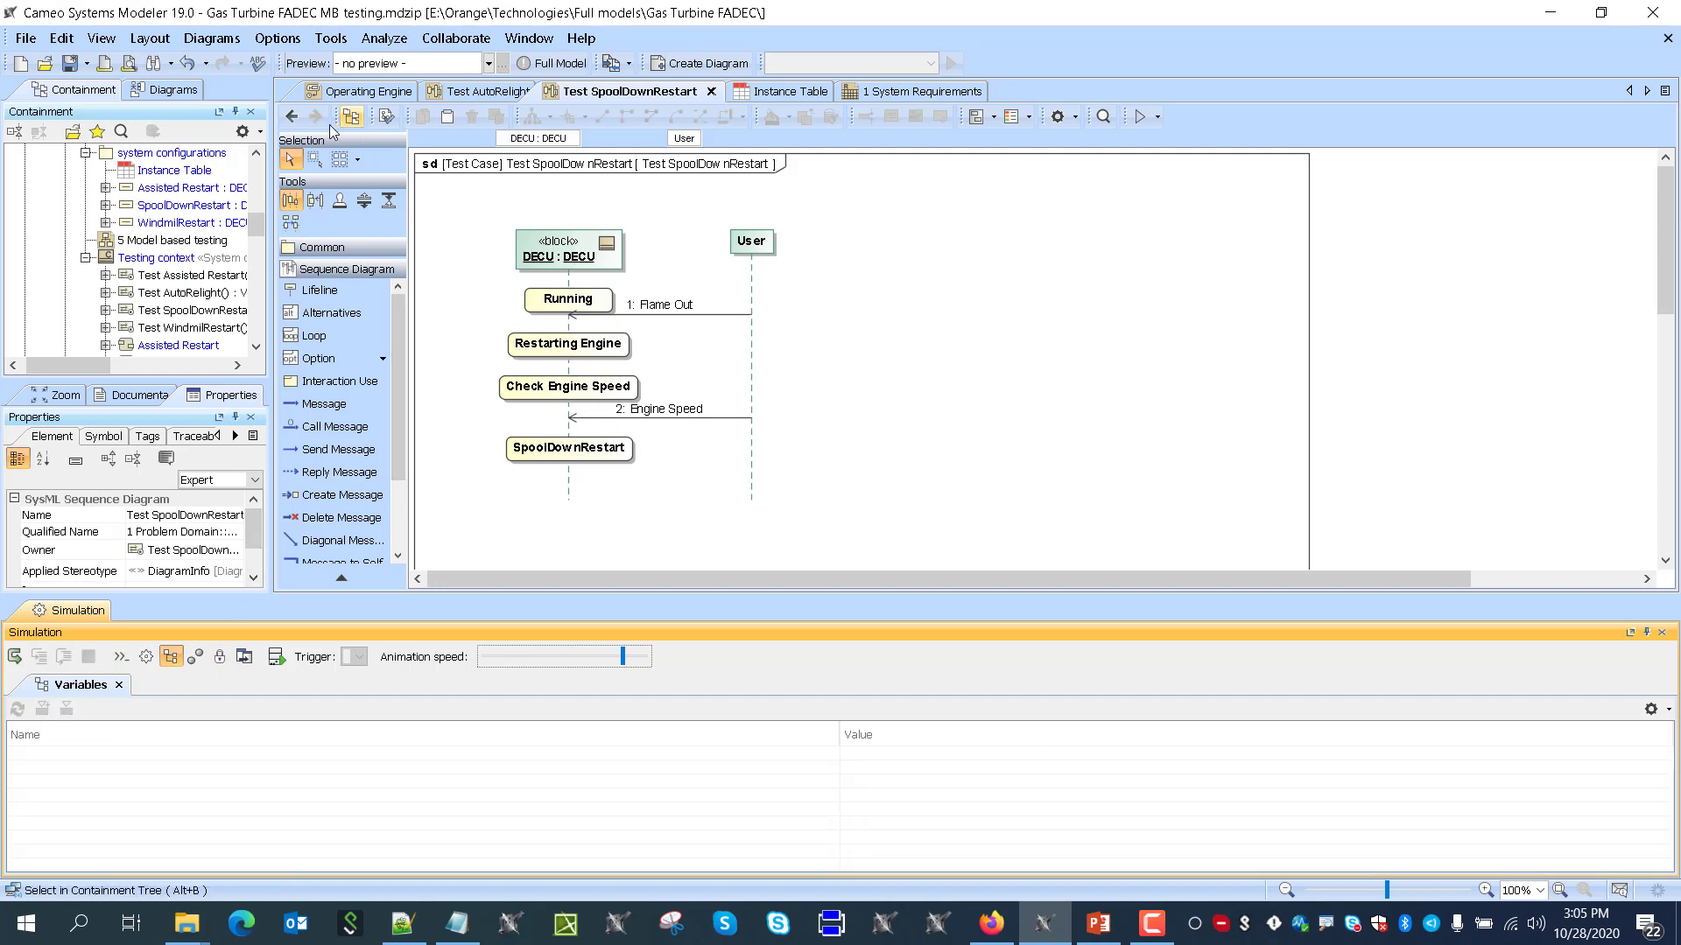
left_click(1661, 633)
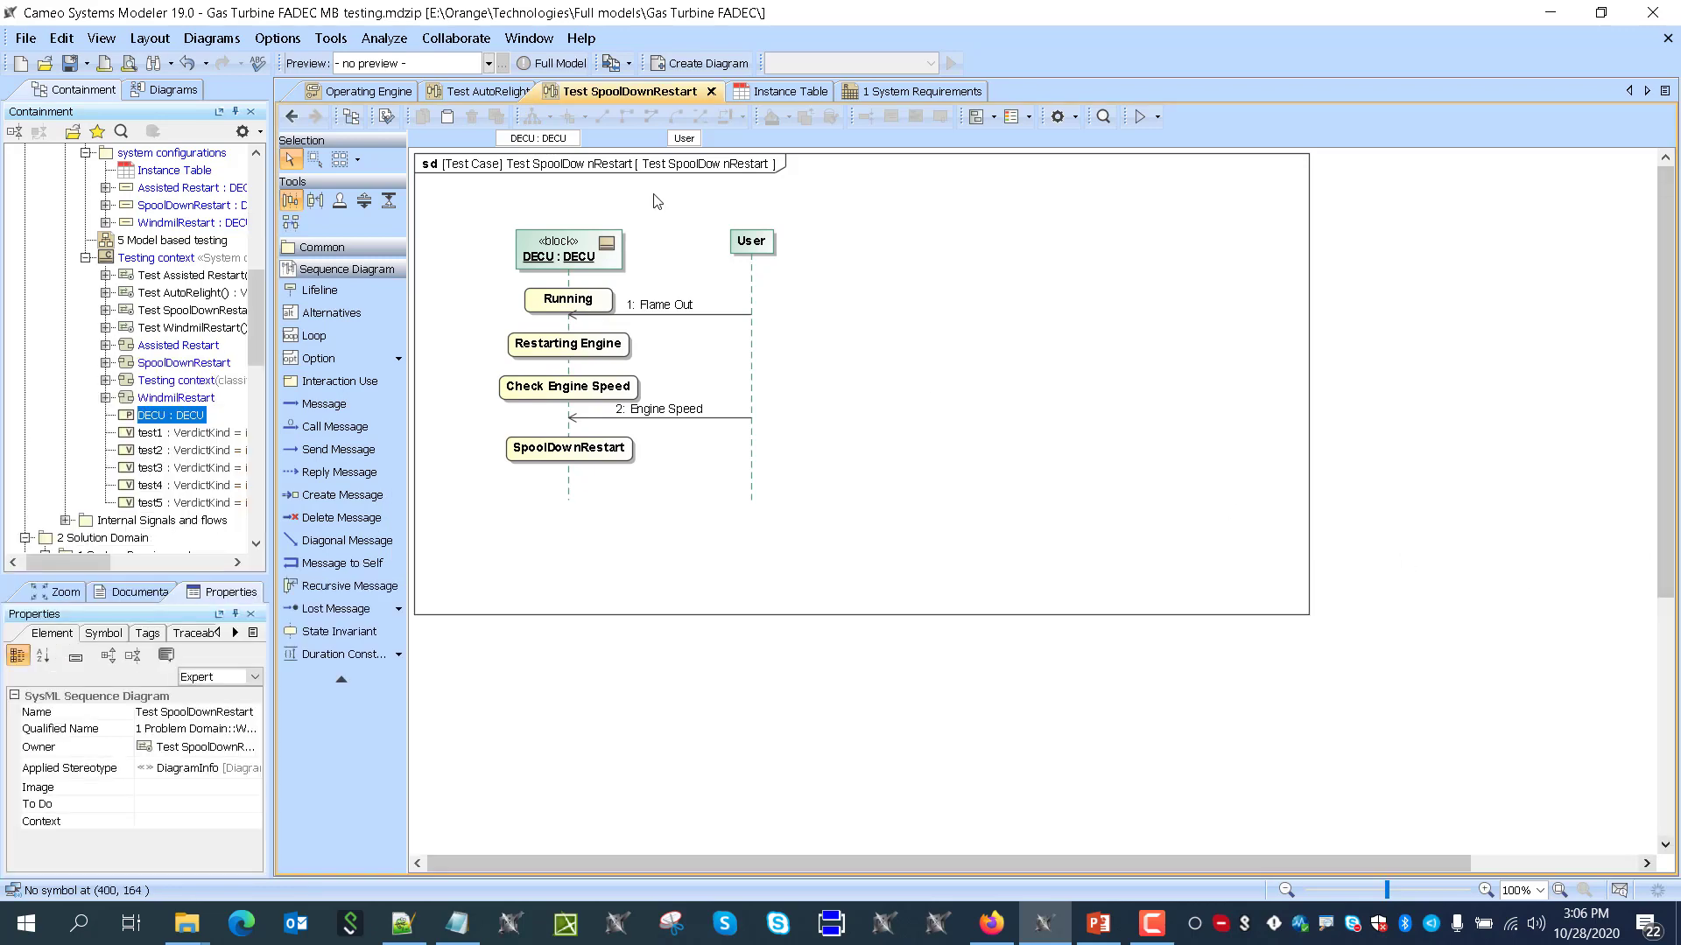
left_click(294, 116)
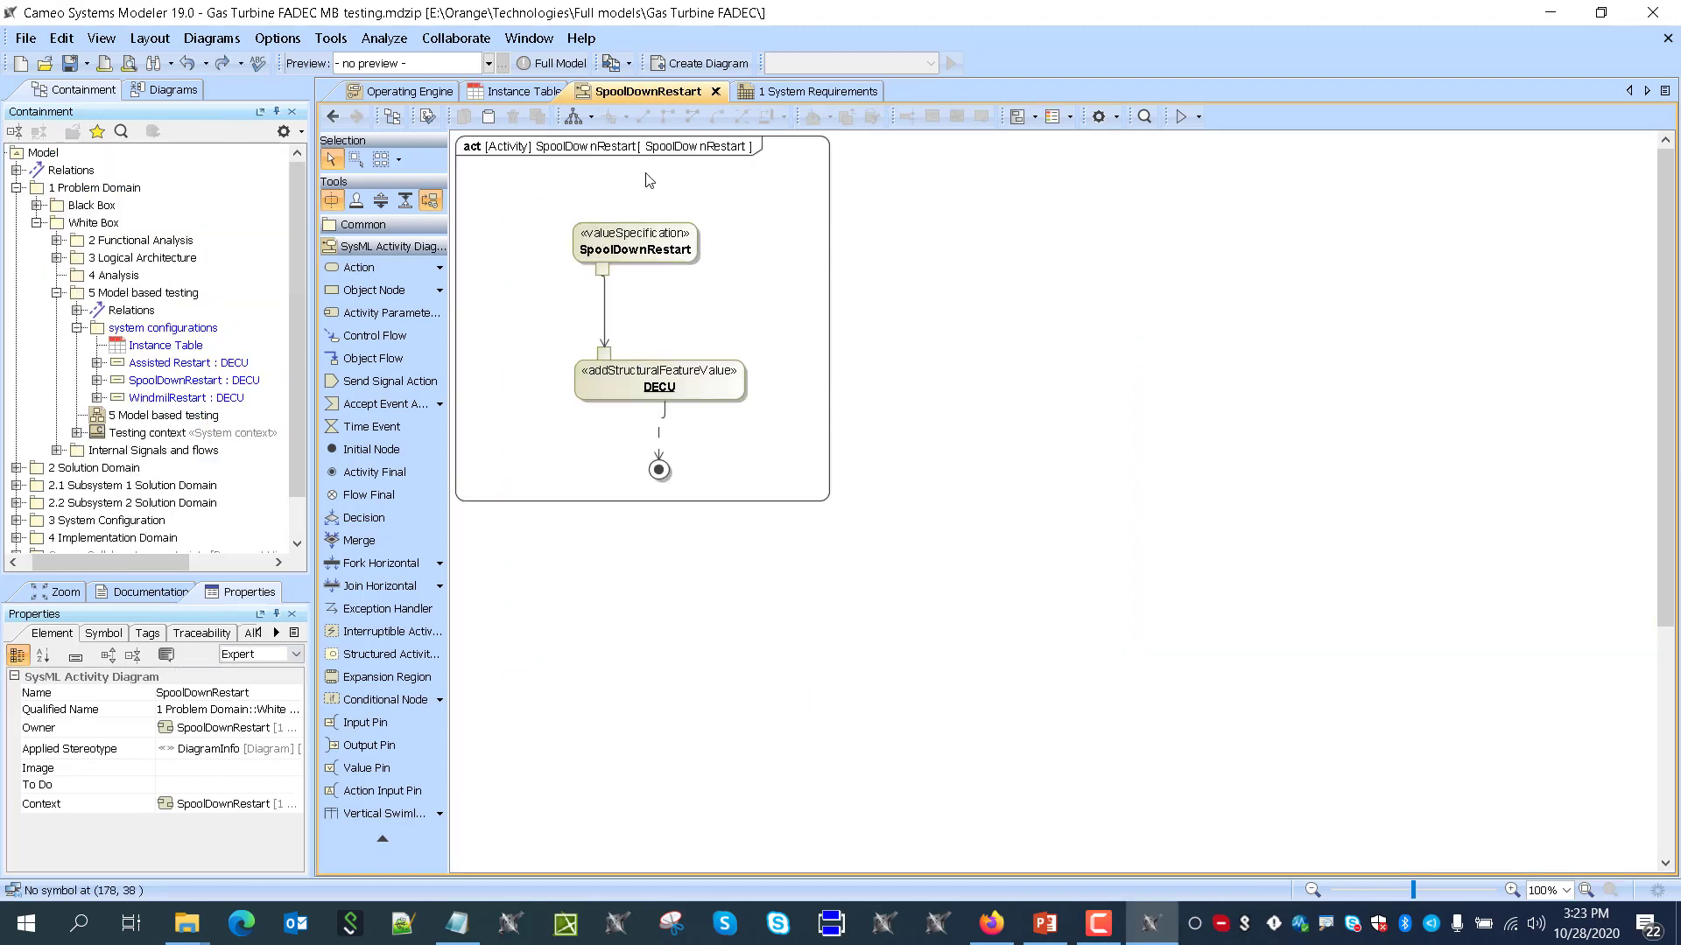
Inspect the specifications of the addStructuralFeatureValue action and its input pin in the SpoolDownRestart diagram
left_click(604, 354)
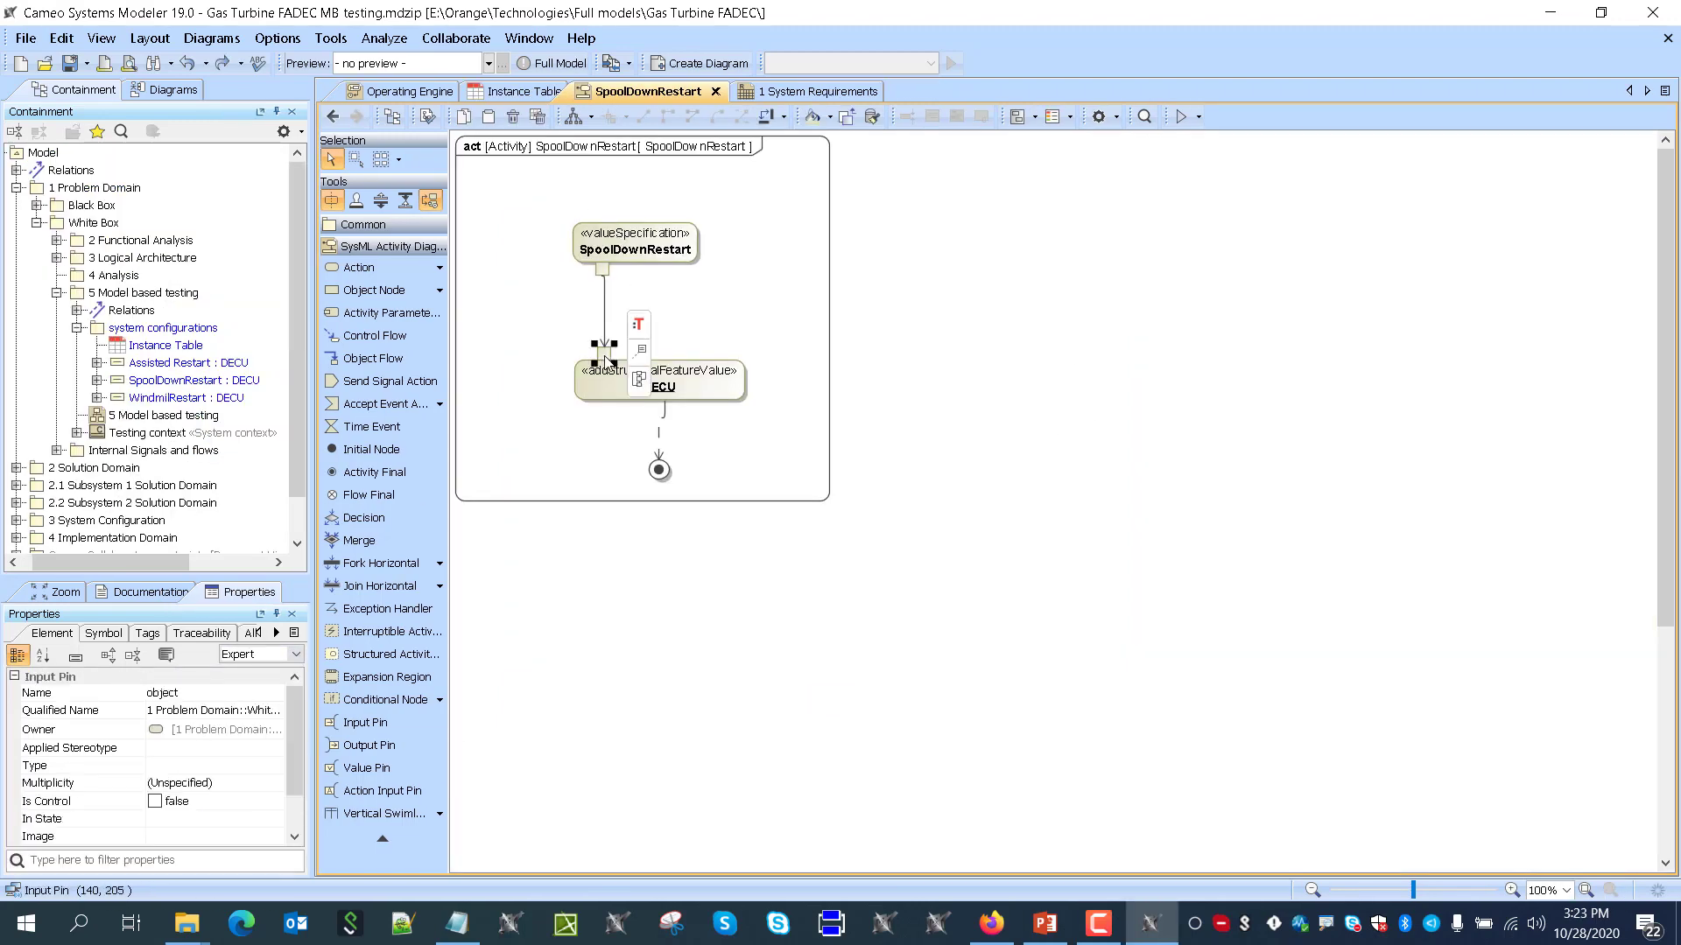
double_click(610, 379)
left_click(1267, 119)
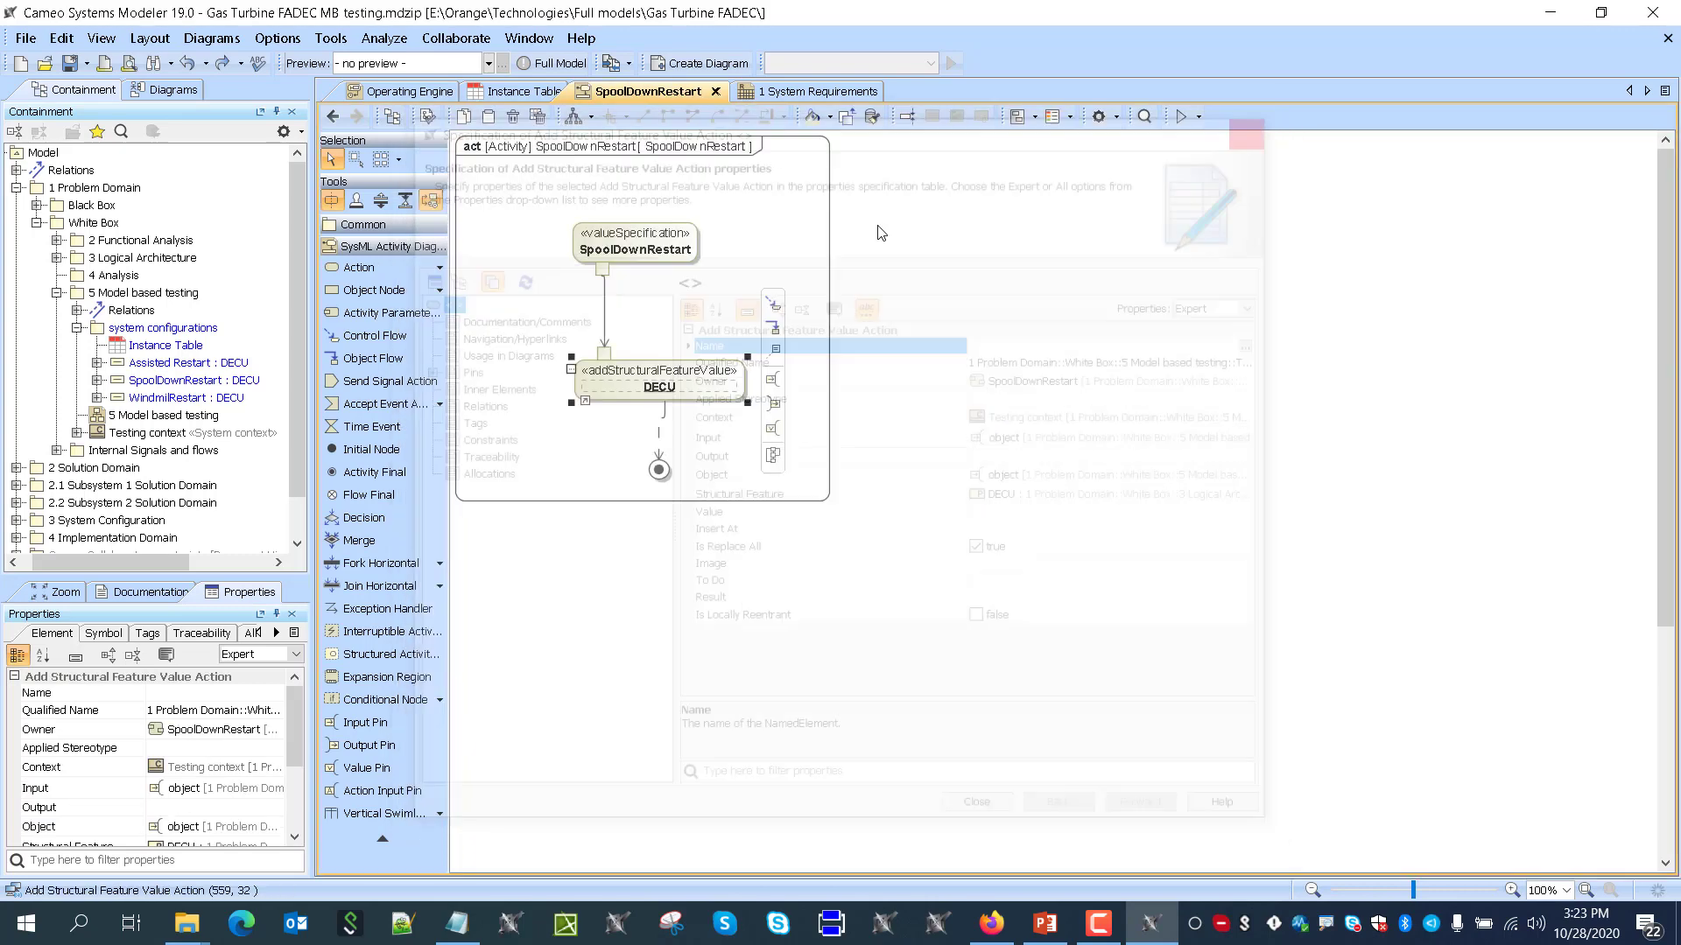
left_click(605, 354)
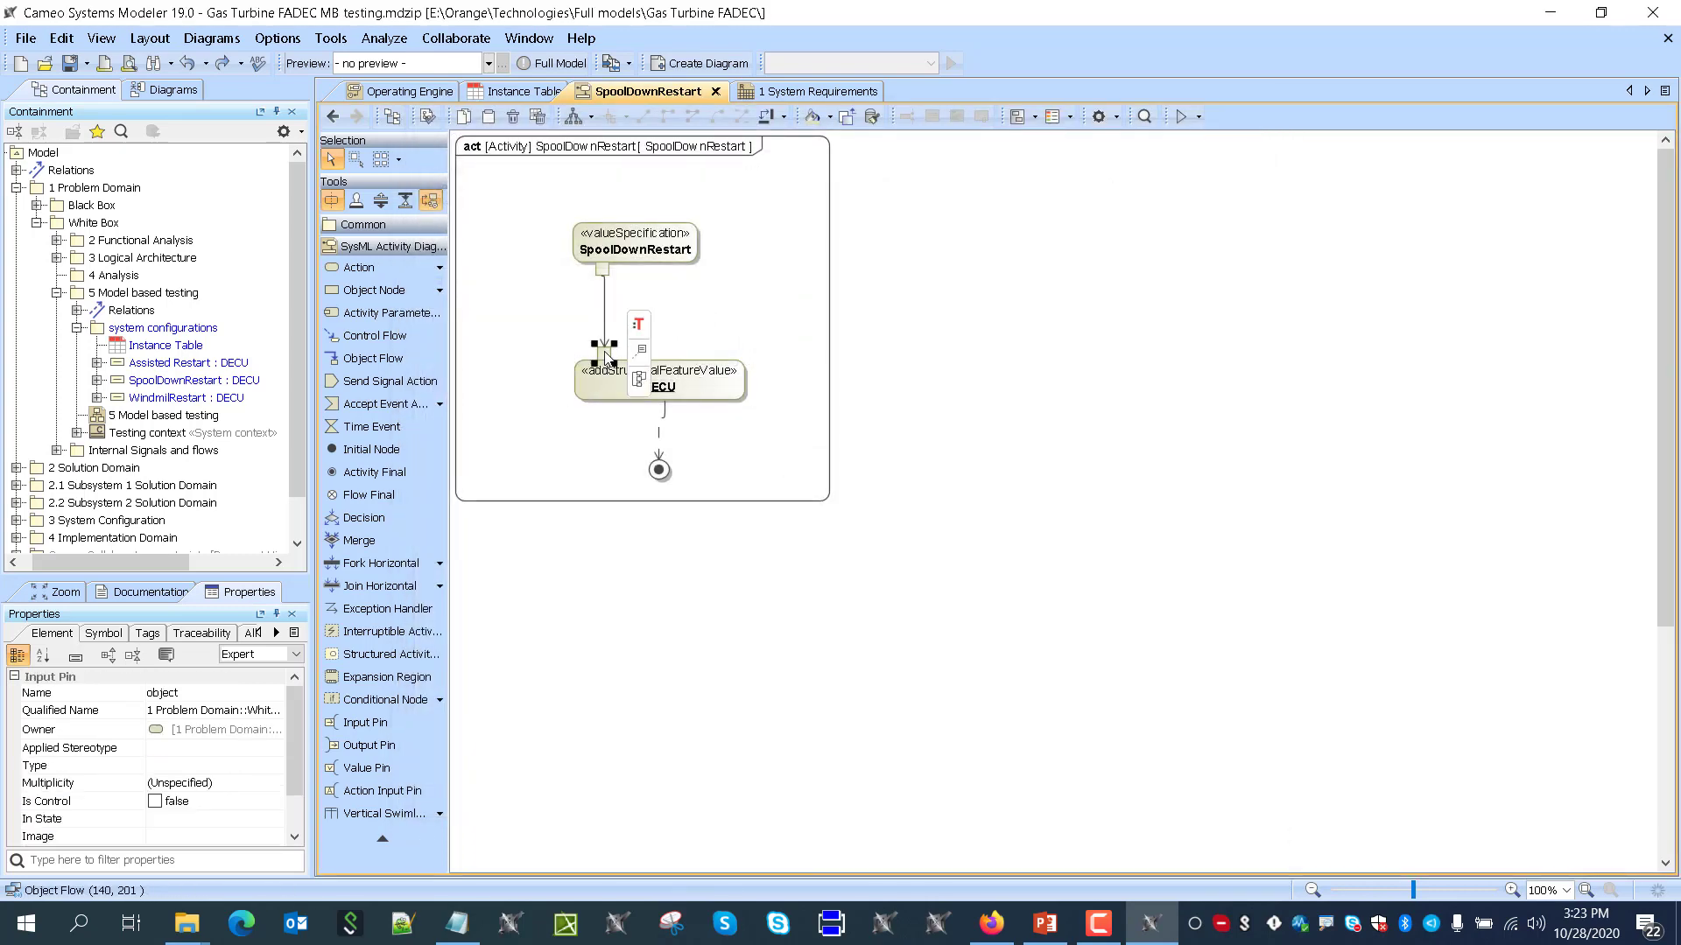
double_click(605, 354)
left_click(1261, 122)
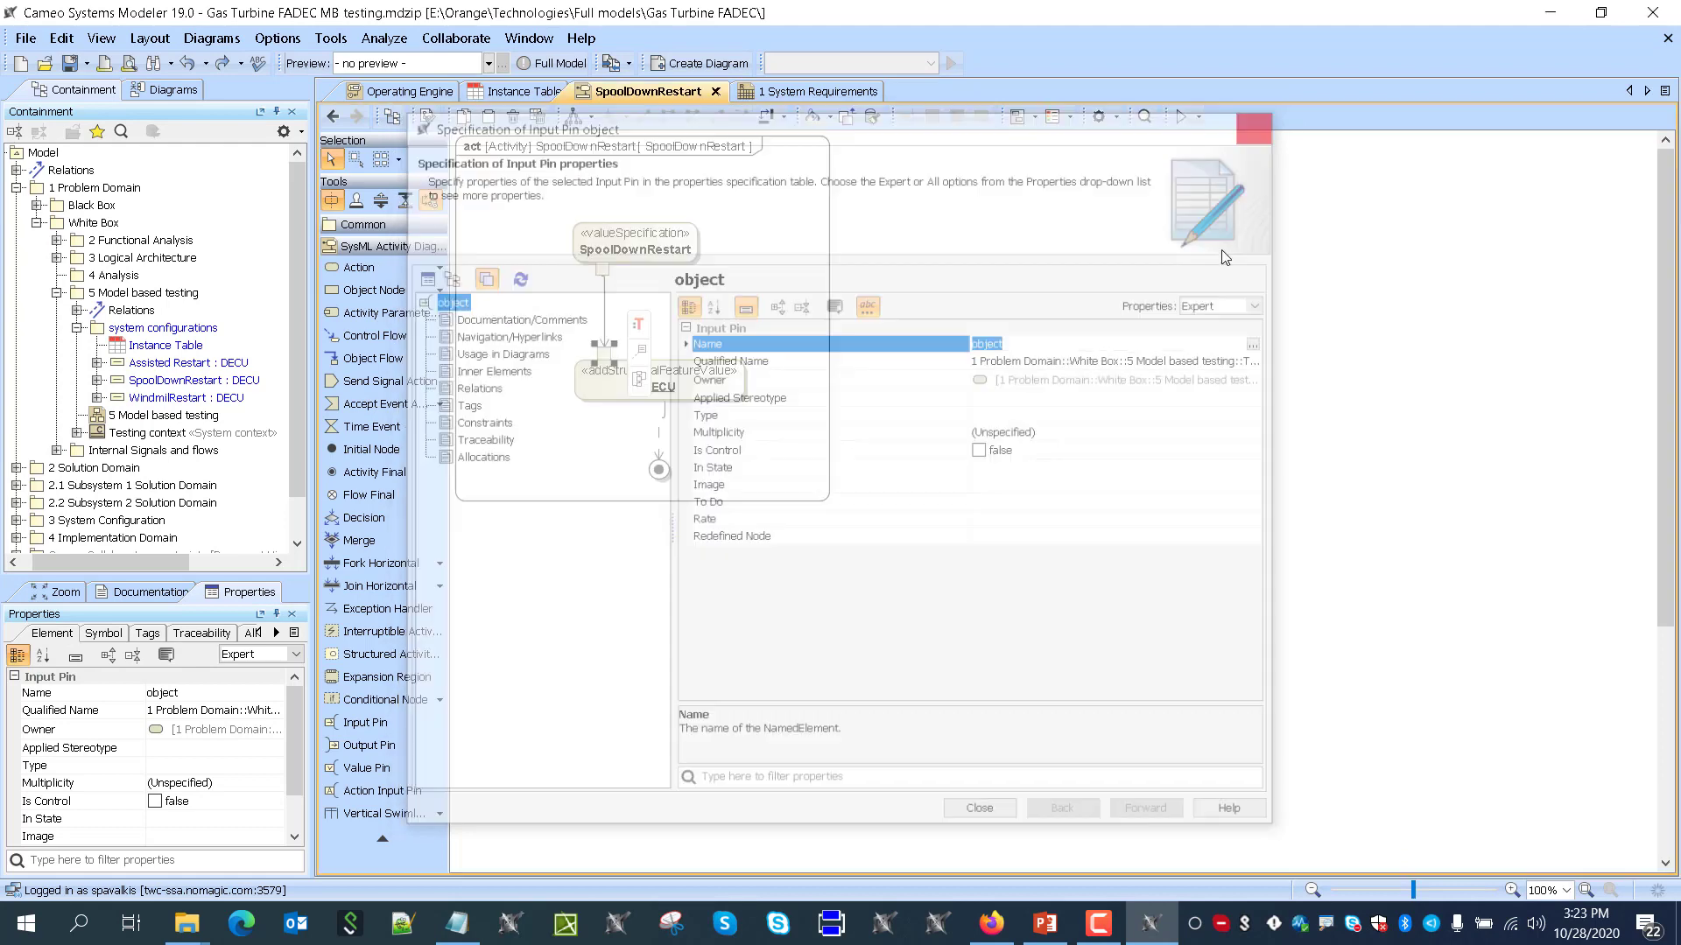
left_click(623, 413)
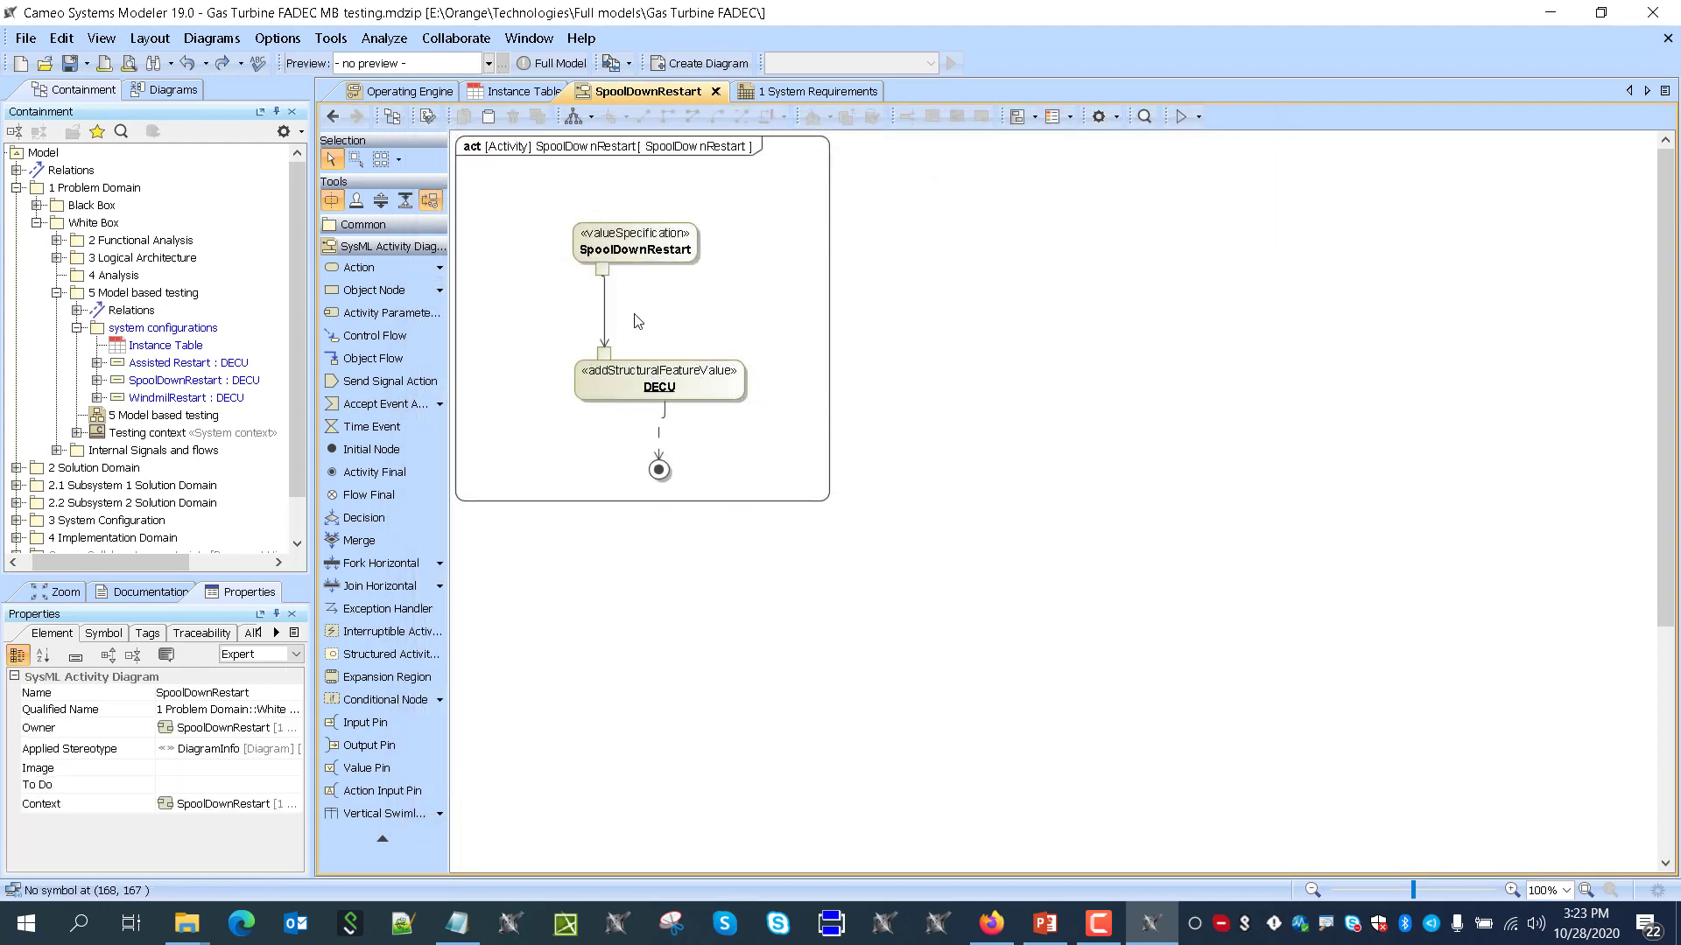
Replace the object input pin of the SpoolDownRestart addStructuralFeatureValue action with a new value pin, placed below the value specification's output pin
left_click(603, 354)
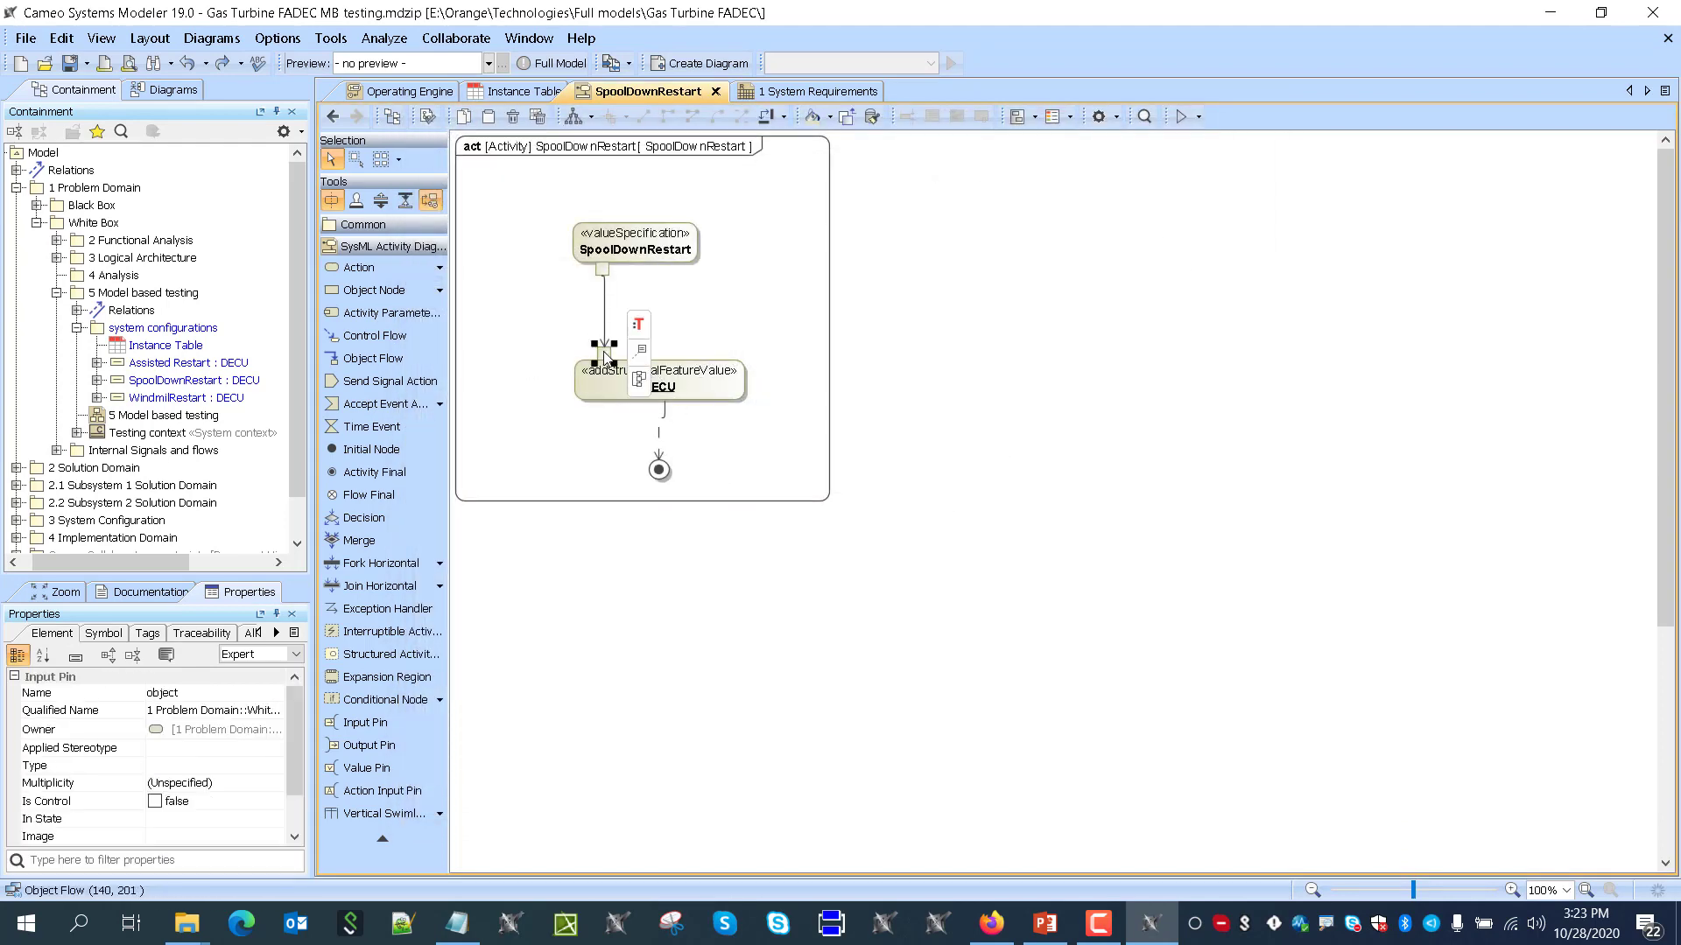
key("Delete")
left_click(692, 385)
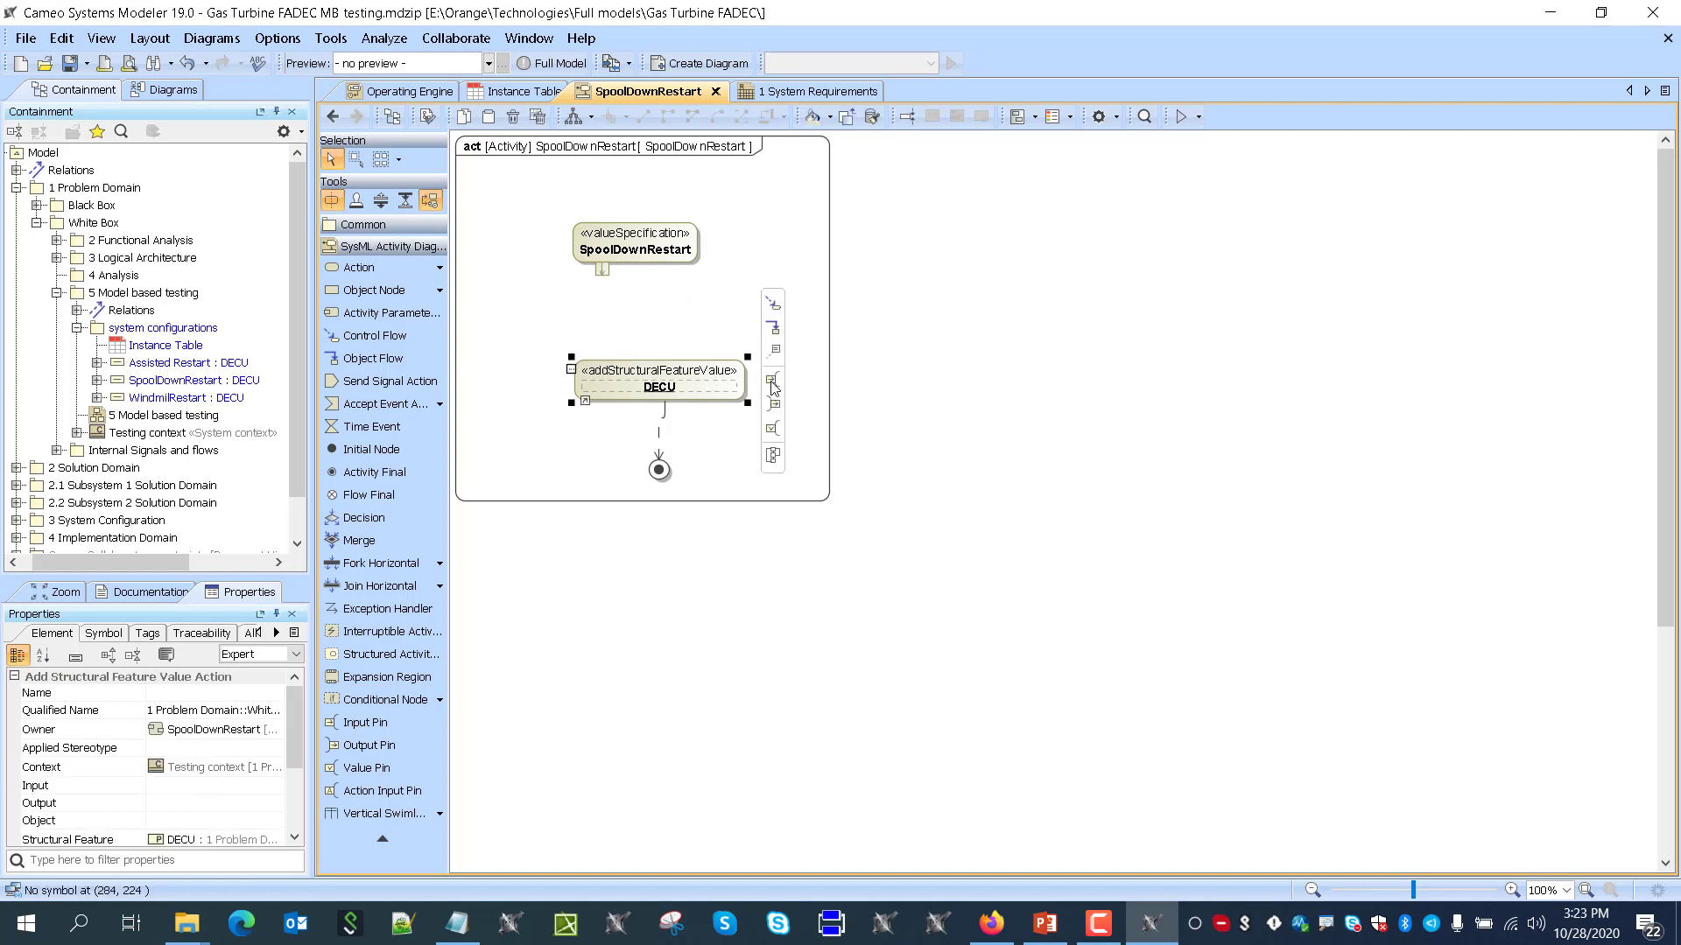
left_click(779, 384)
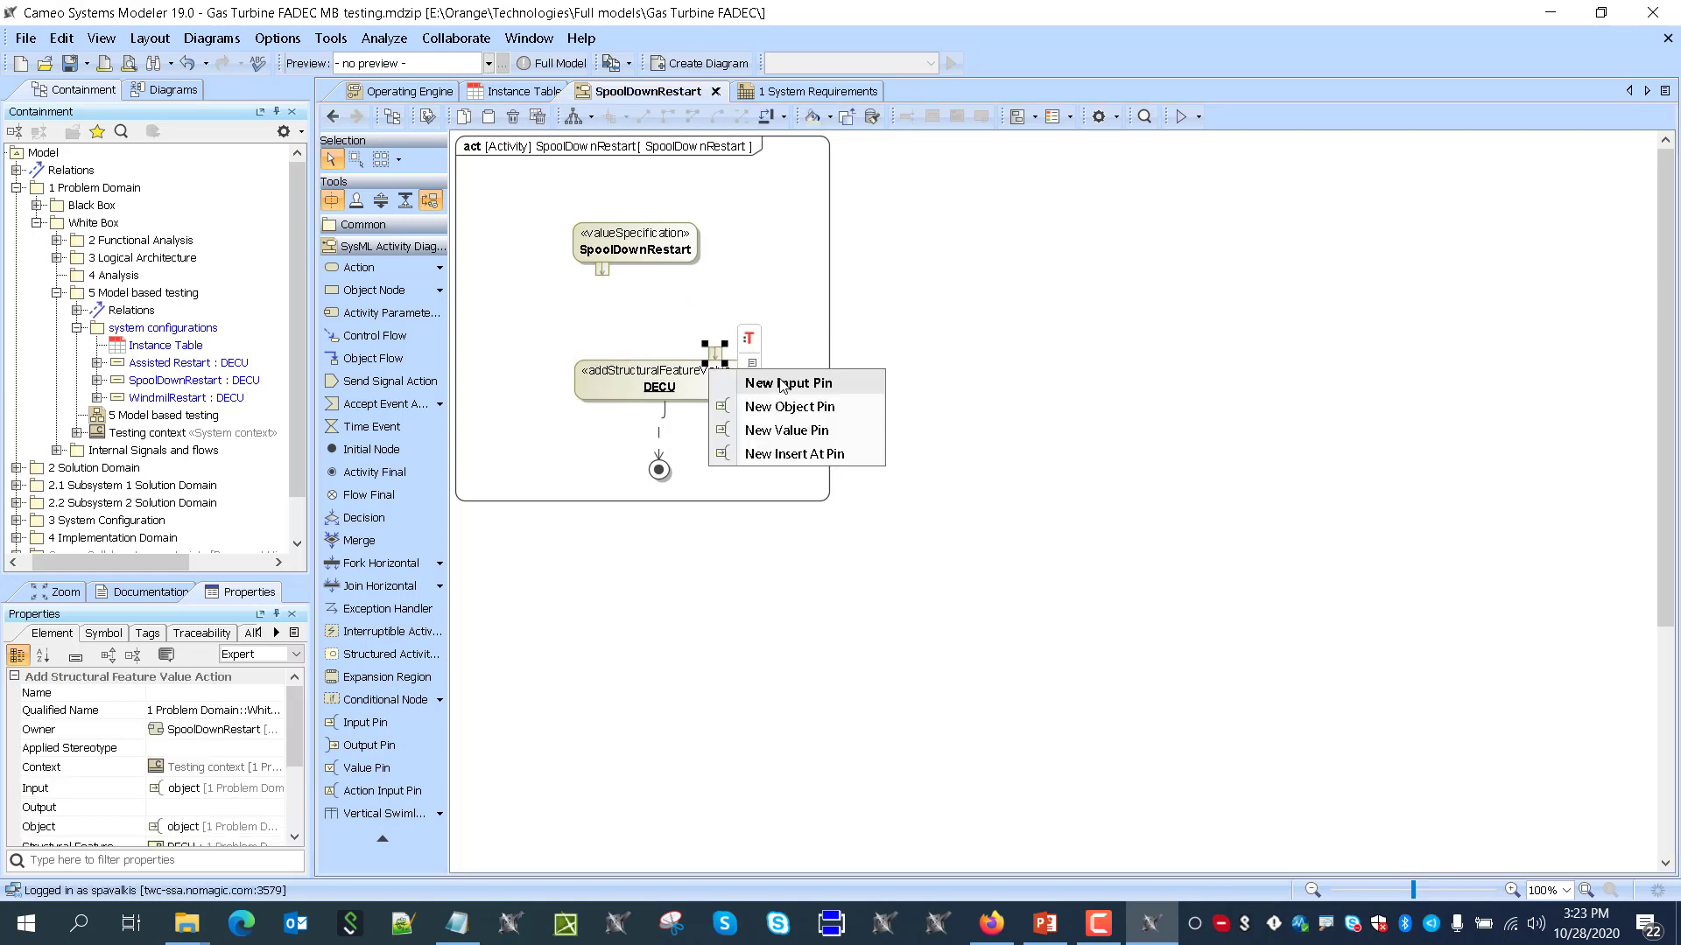
left_click(849, 430)
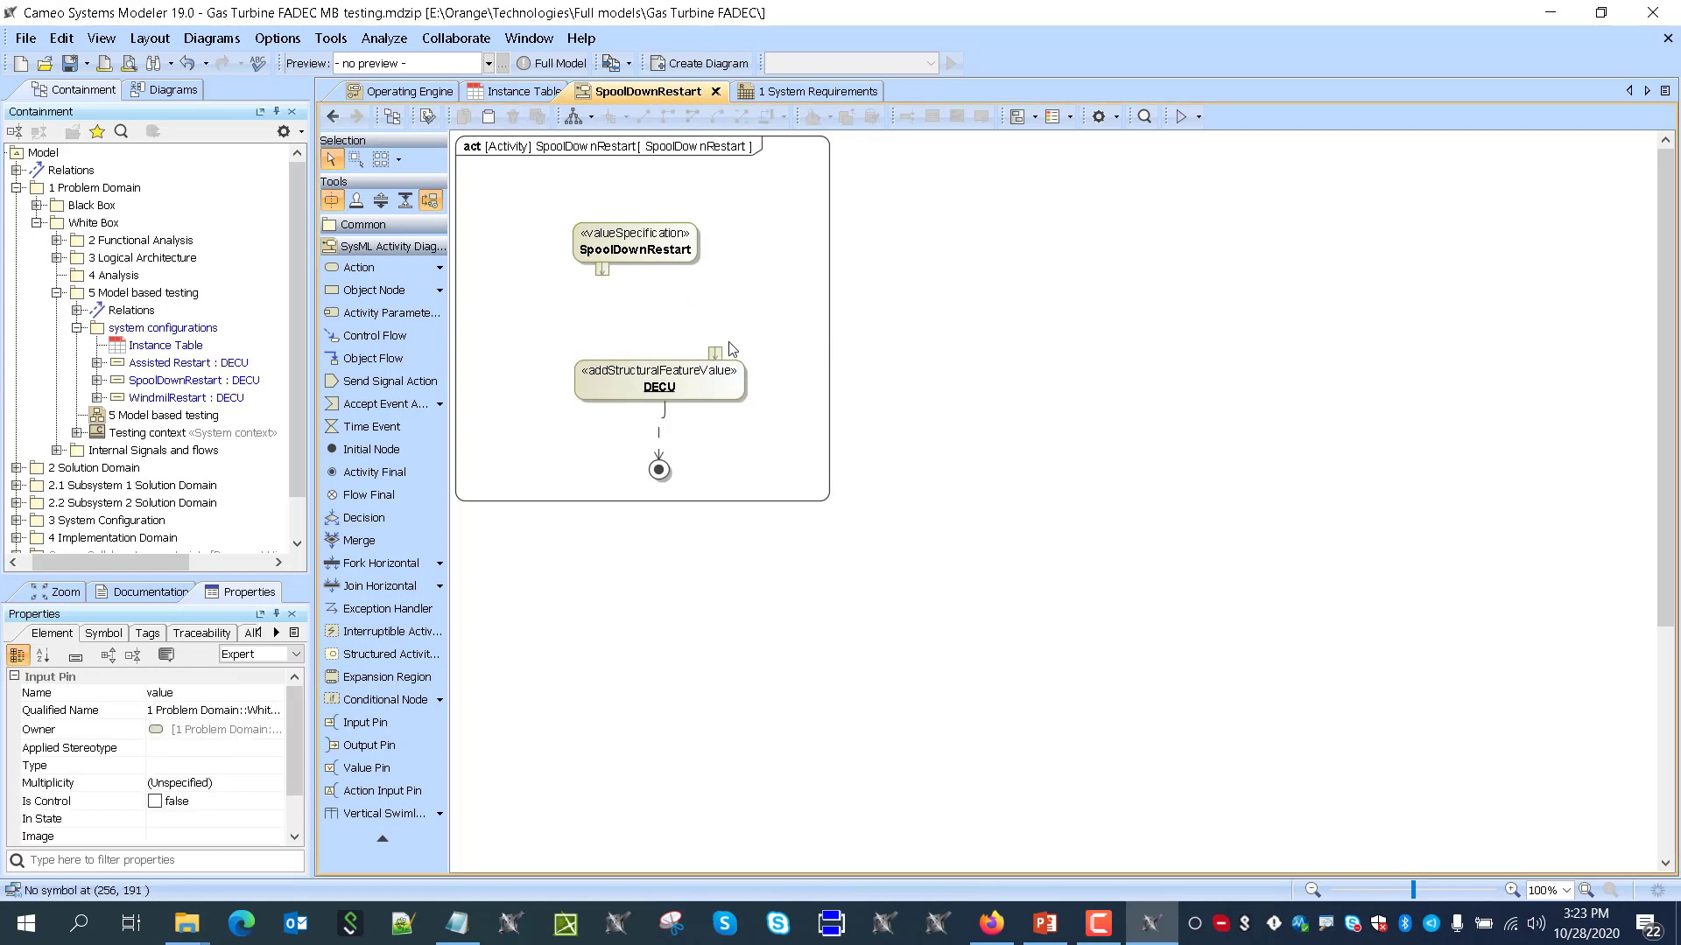
left_click_drag(714, 352, 593, 352)
Connect the SpoolDownRestart value specification's output pin to the new value pin with an object flow
left_click(603, 269)
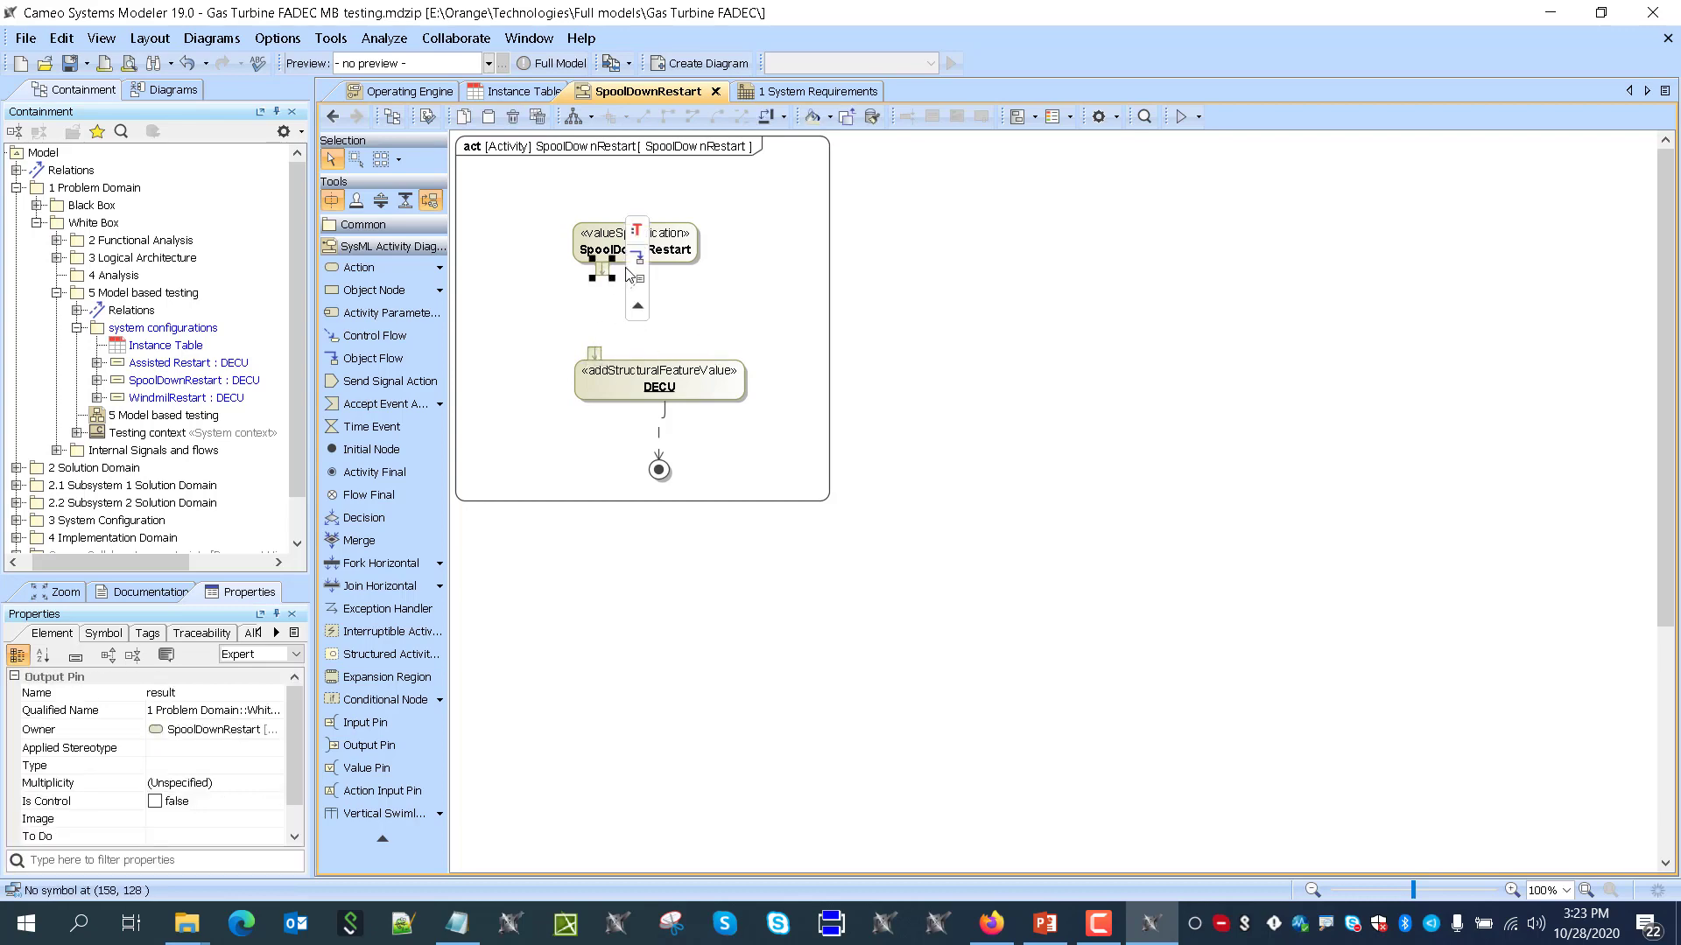
left_click(637, 264)
left_click(594, 353)
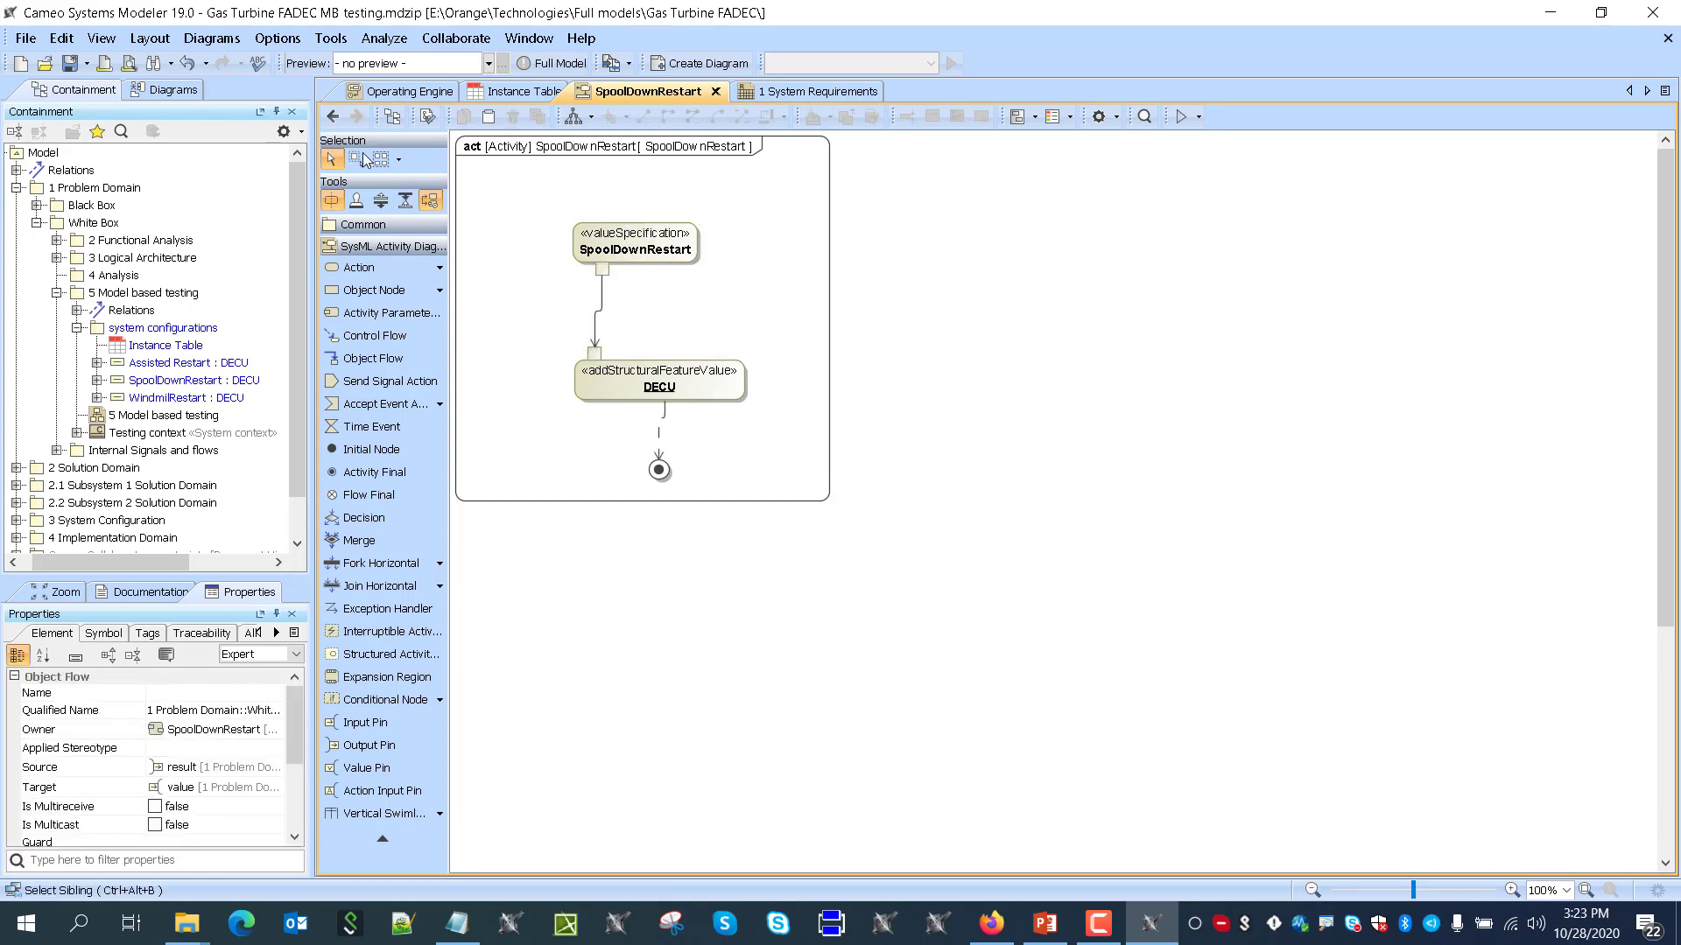
left_click(332, 116)
left_click(357, 116)
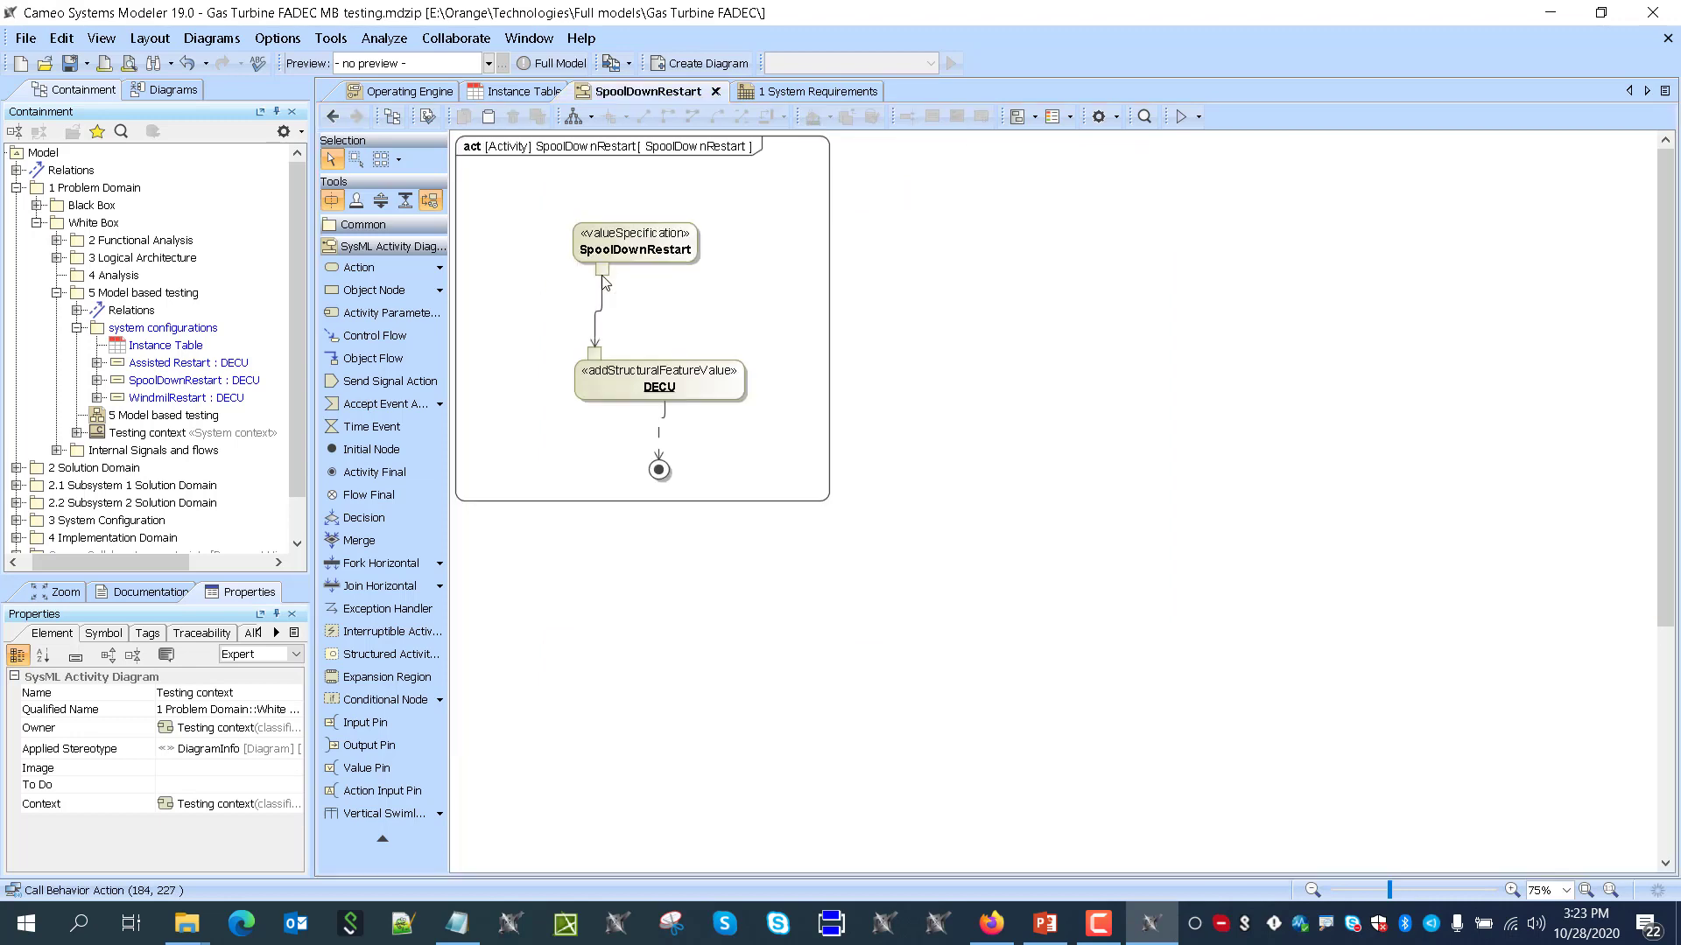
Return to the Testing context activity diagram, simulate it with context through the restart tests, and close the simulation
left_click(333, 116)
left_click(1199, 117)
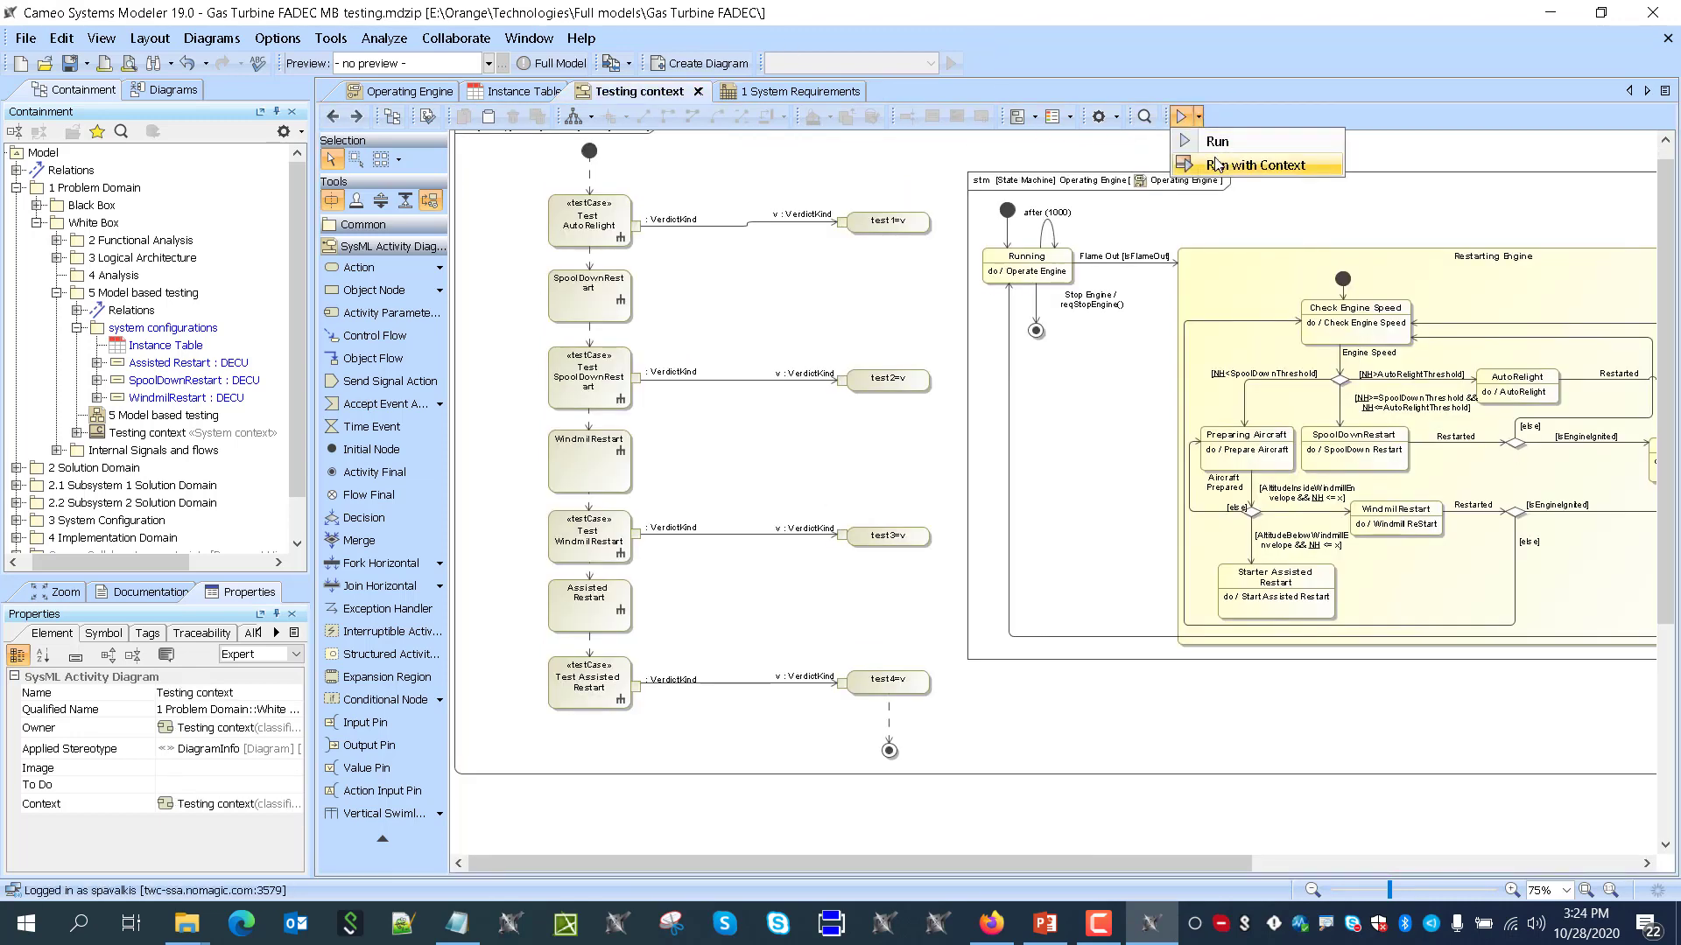
left_click(1225, 166)
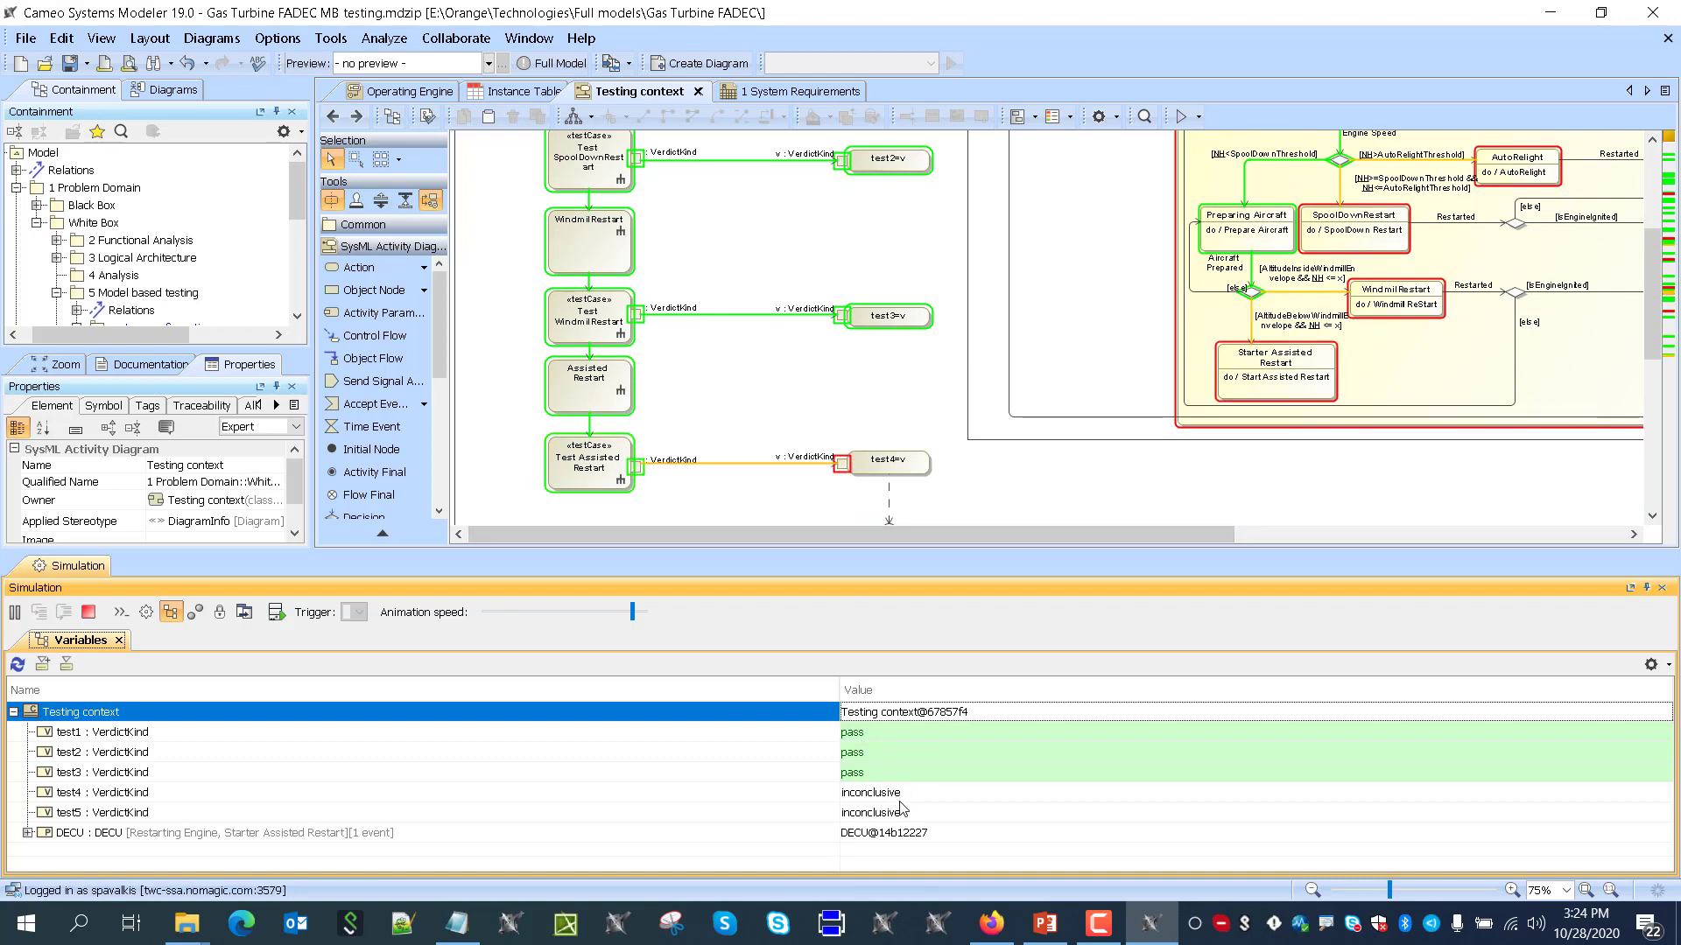
left_click(1661, 588)
scroll(1221, 401, "up", 2)
scroll(1316, 455, "up", 1)
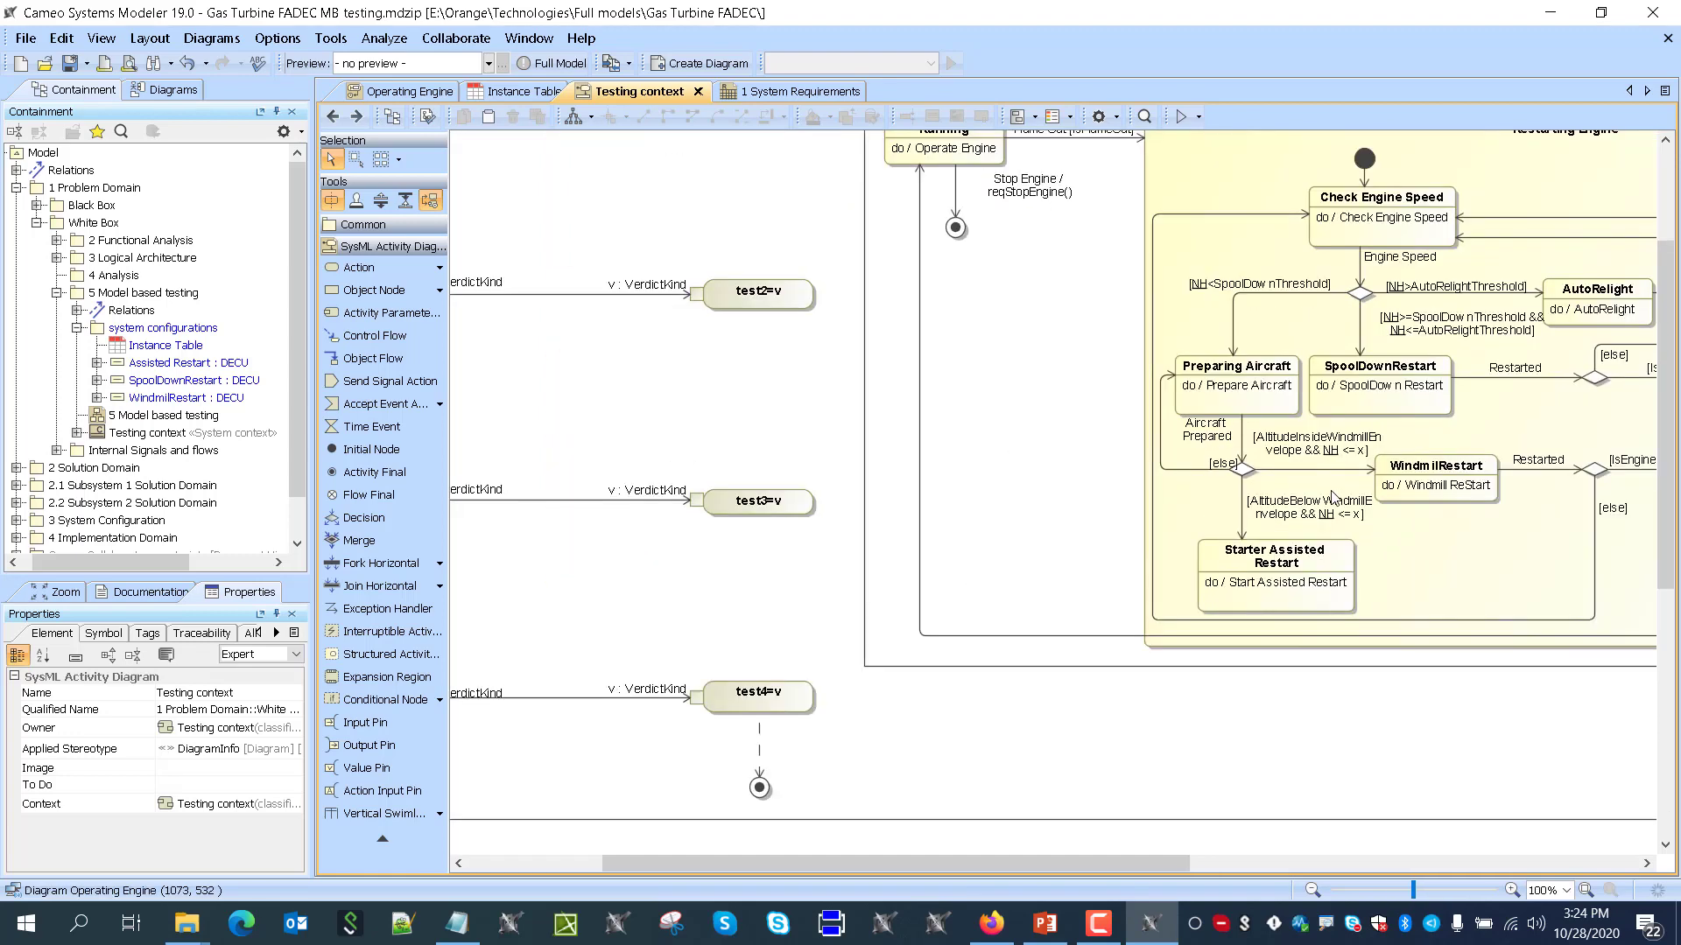
scroll(1332, 495, "up", 1)
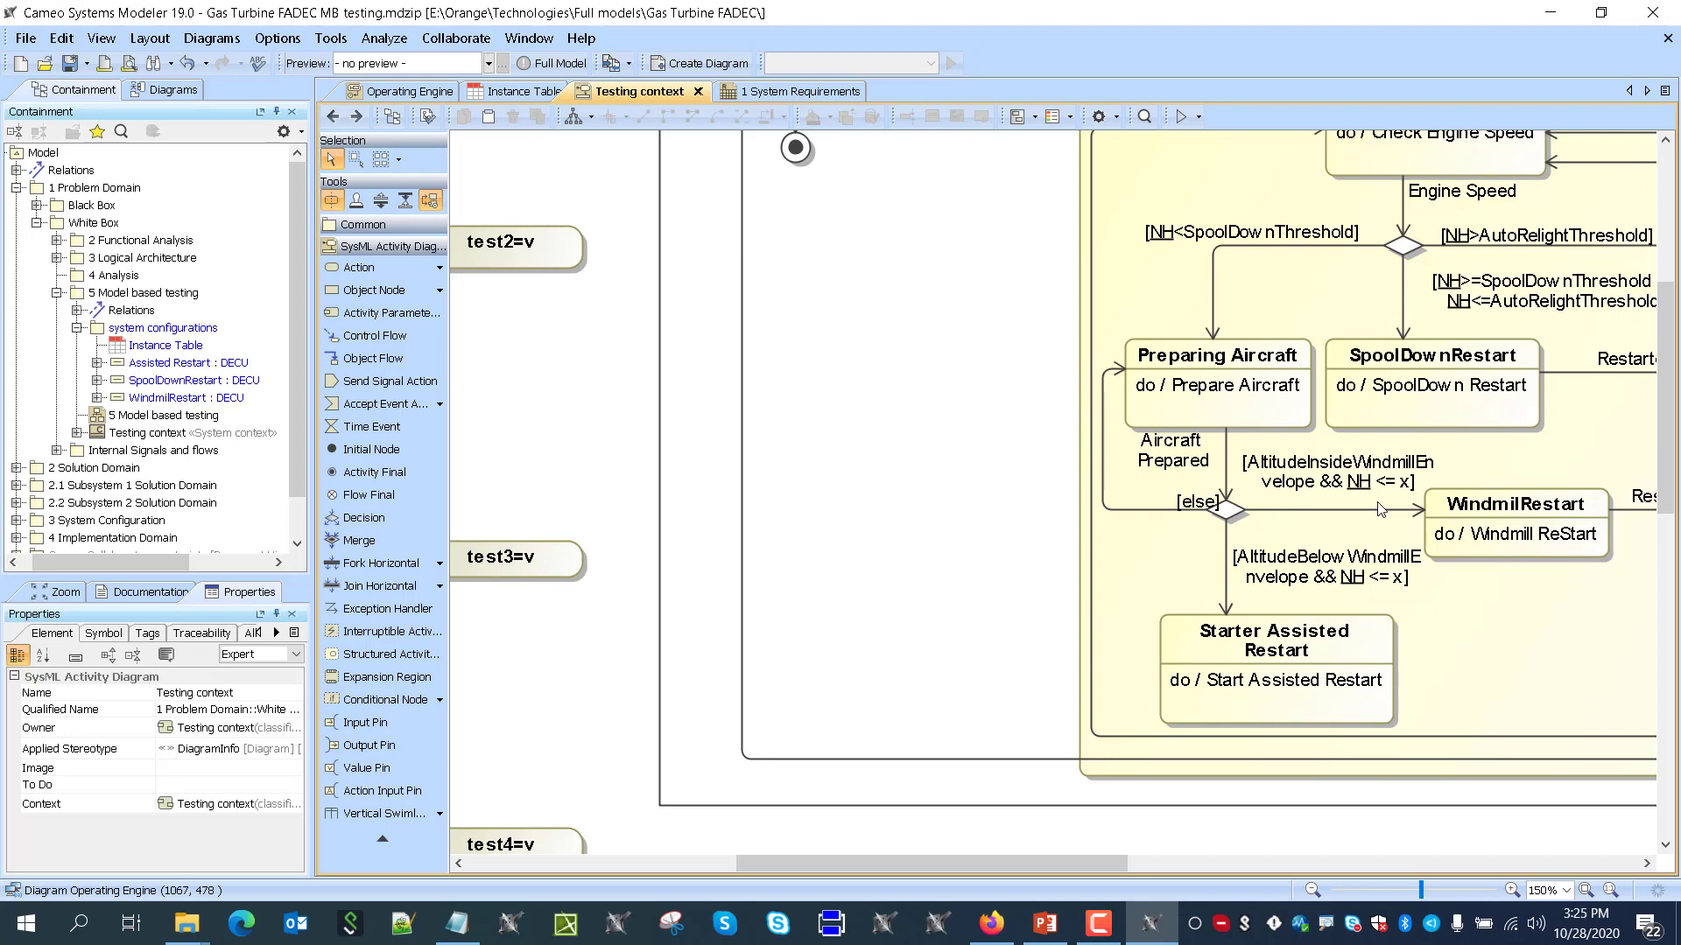
scroll(1380, 509, "down", 2)
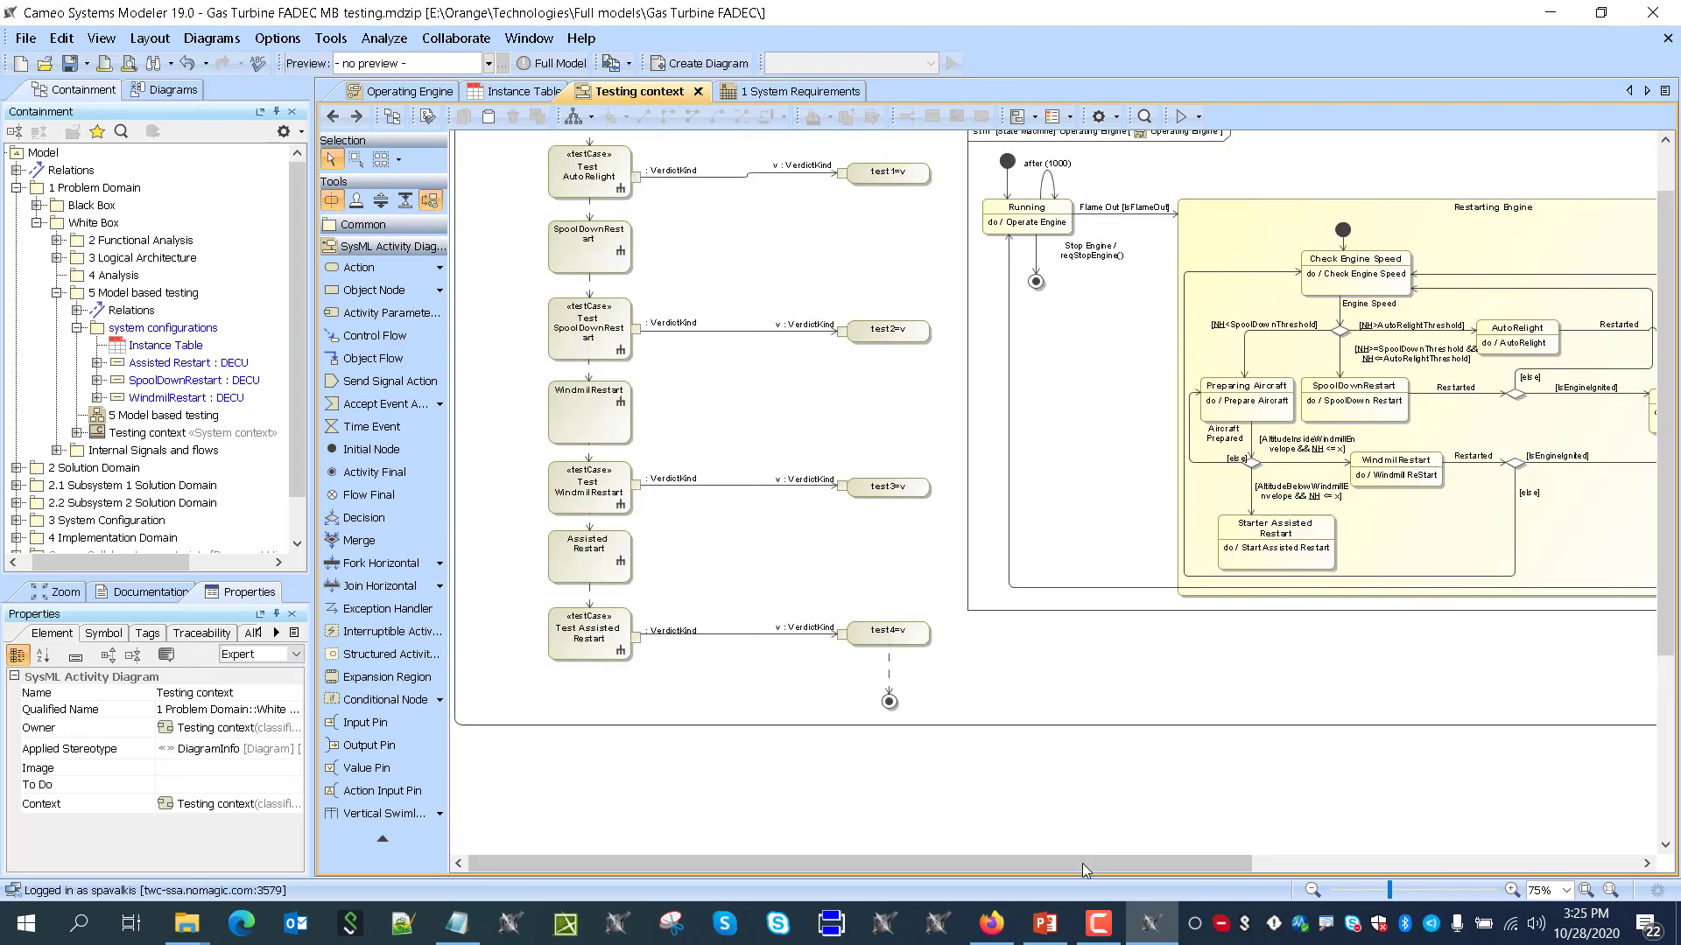
scroll(823, 488, "up", 1)
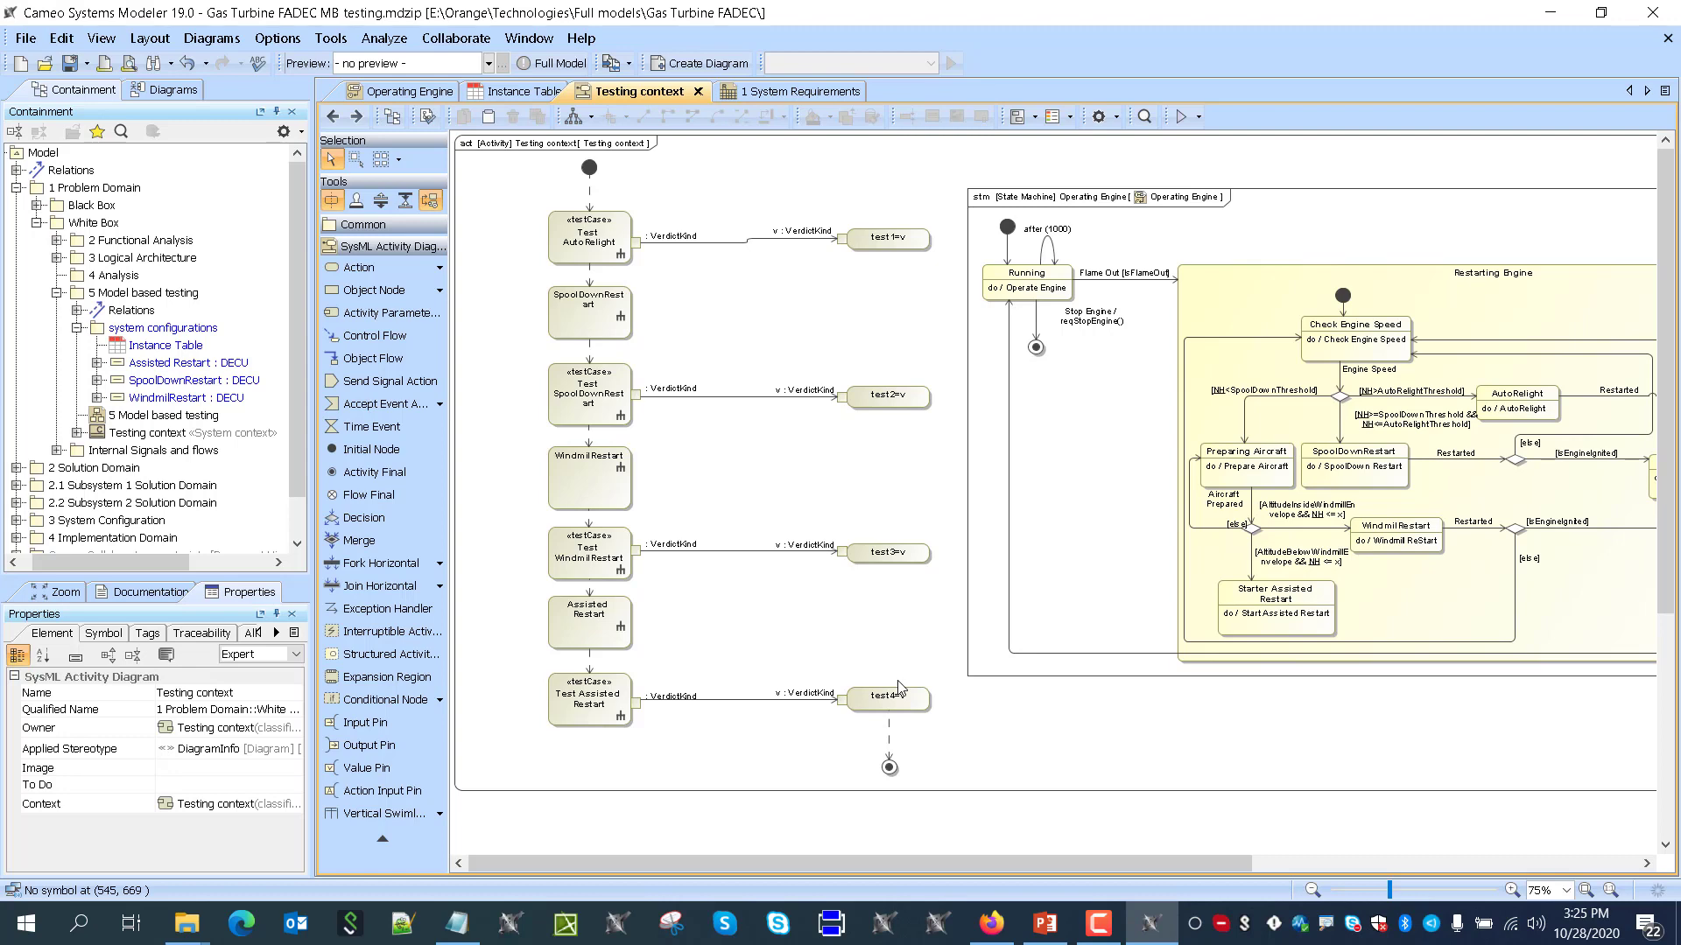
Create a package named "test results" inside the 5 Model based testing package
left_click(159, 294)
right_click(158, 294)
left_click(190, 308)
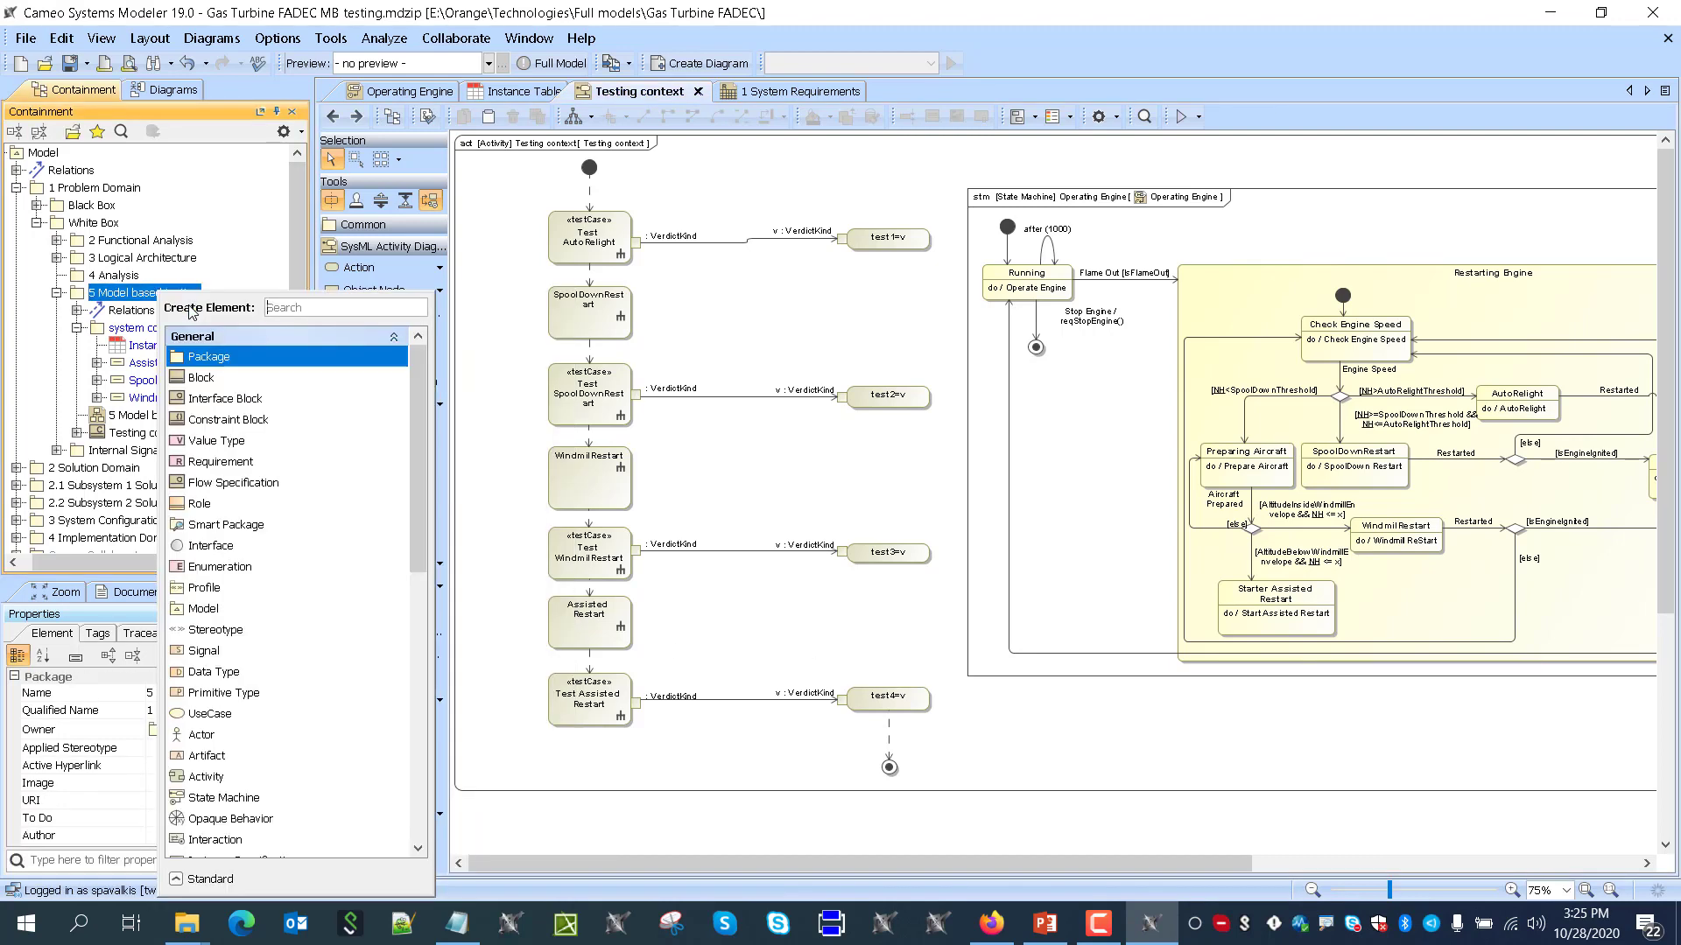
left_click(204, 357)
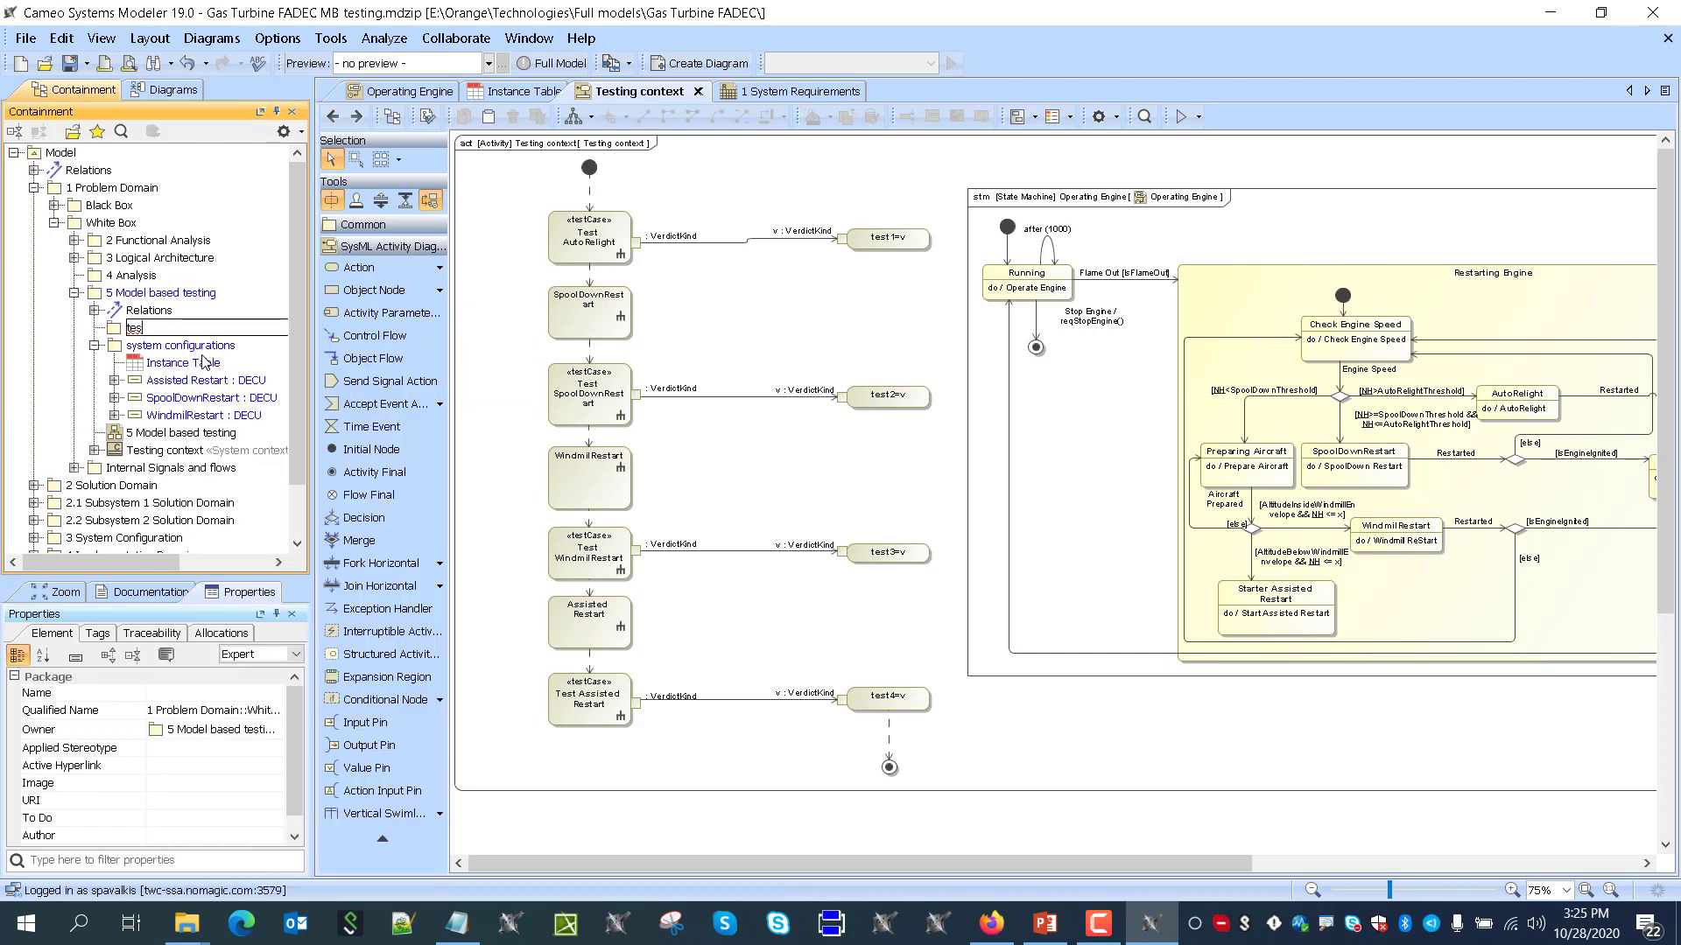
type("test results")
key("Return")
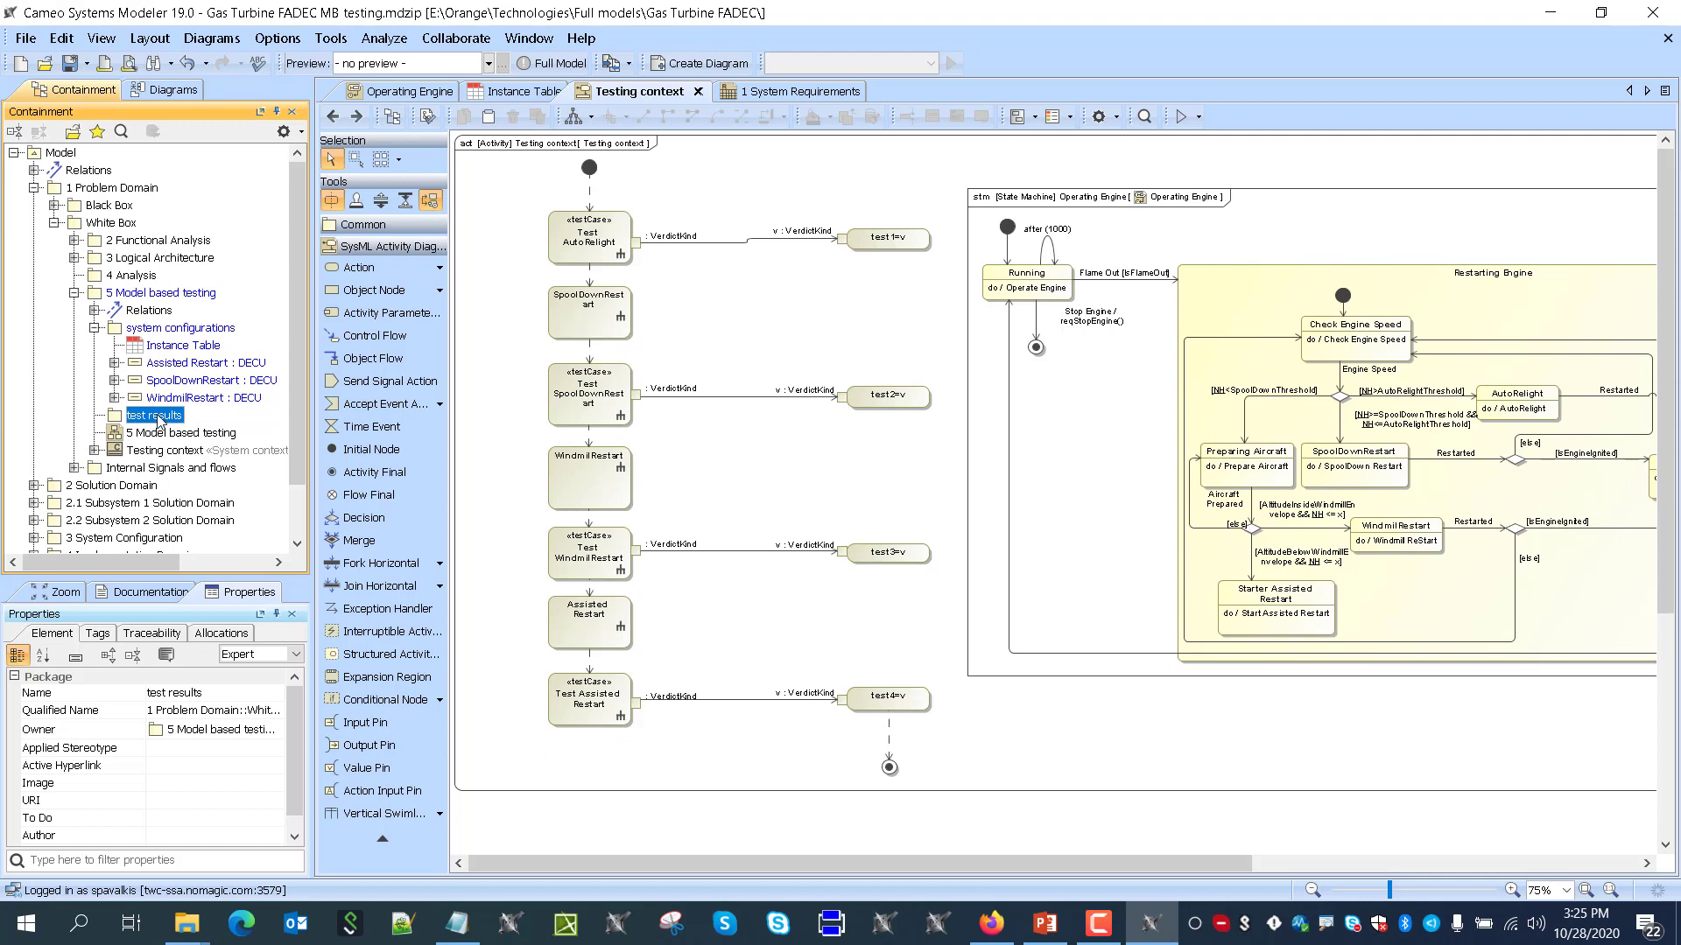
Create a Simulation Configuration Diagram owned by the 5 Model based testing package
left_click(155, 298)
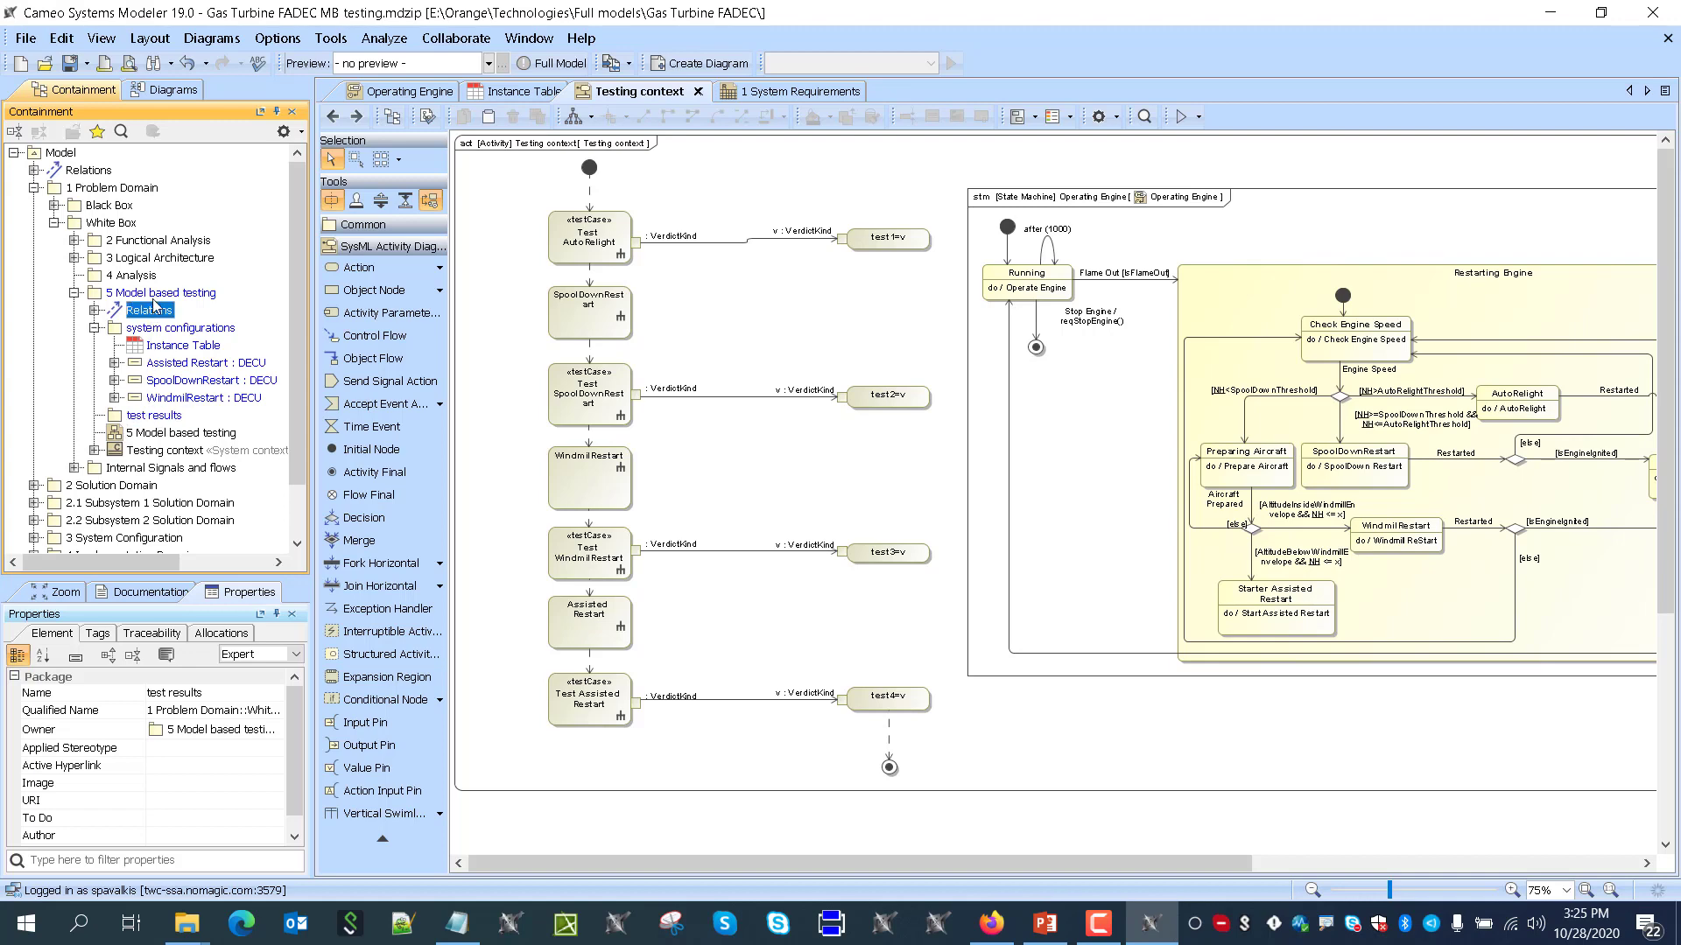
right_click(155, 300)
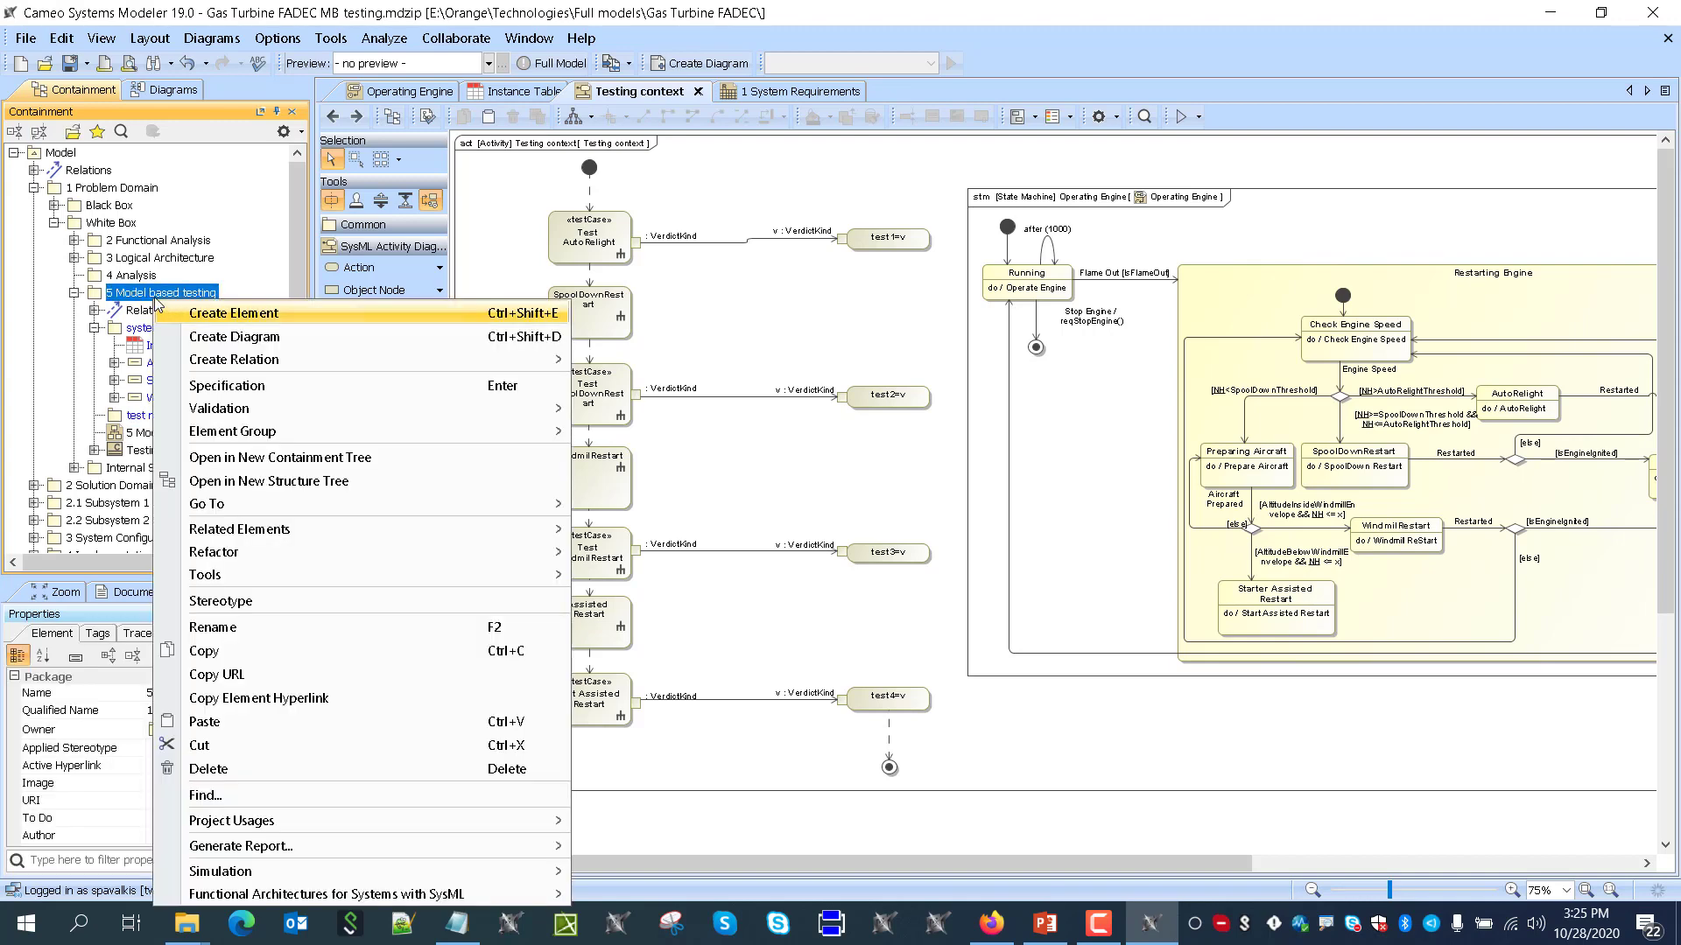
left_click(150, 298)
left_click(703, 68)
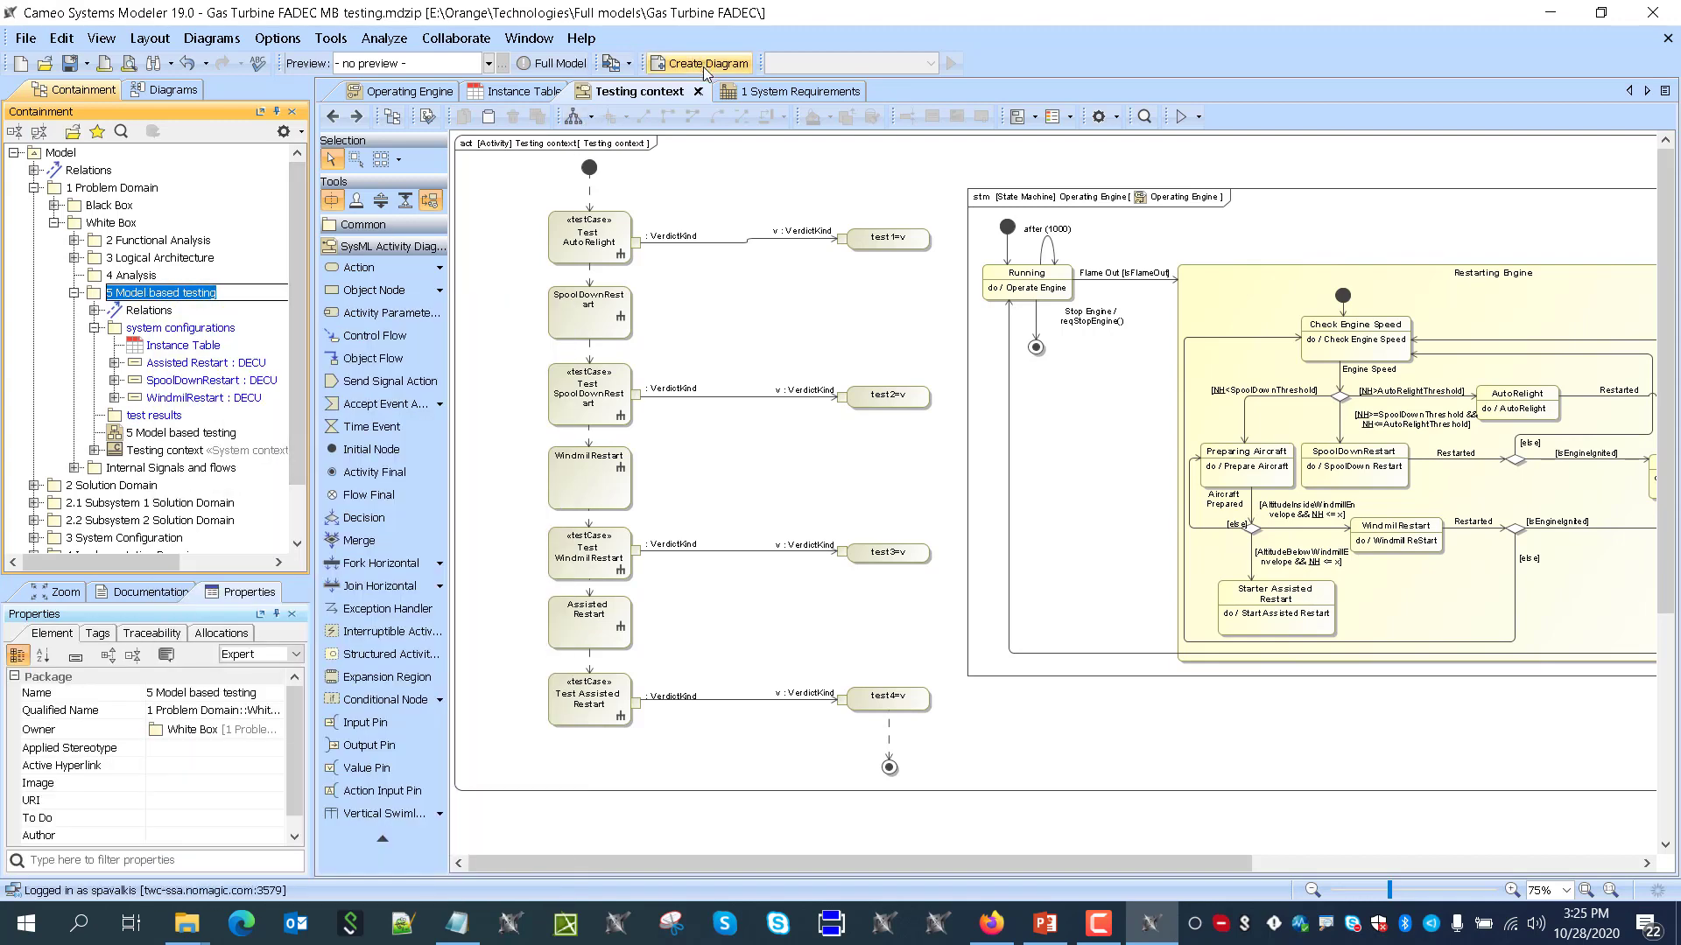
left_click(703, 65)
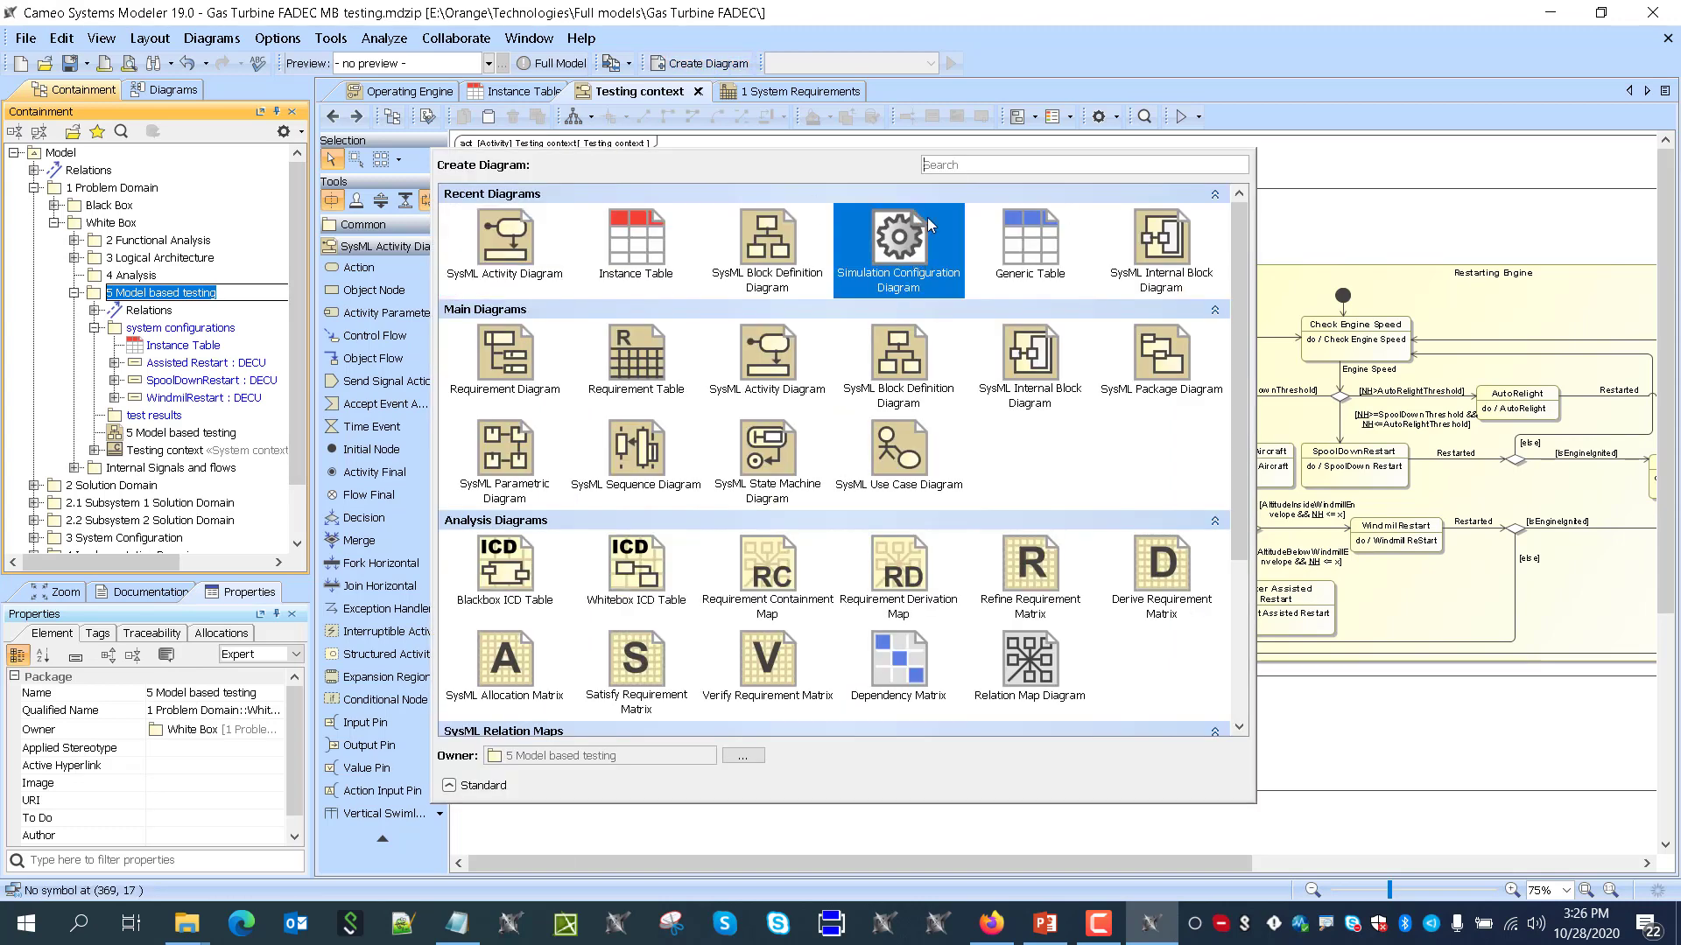
type("sim")
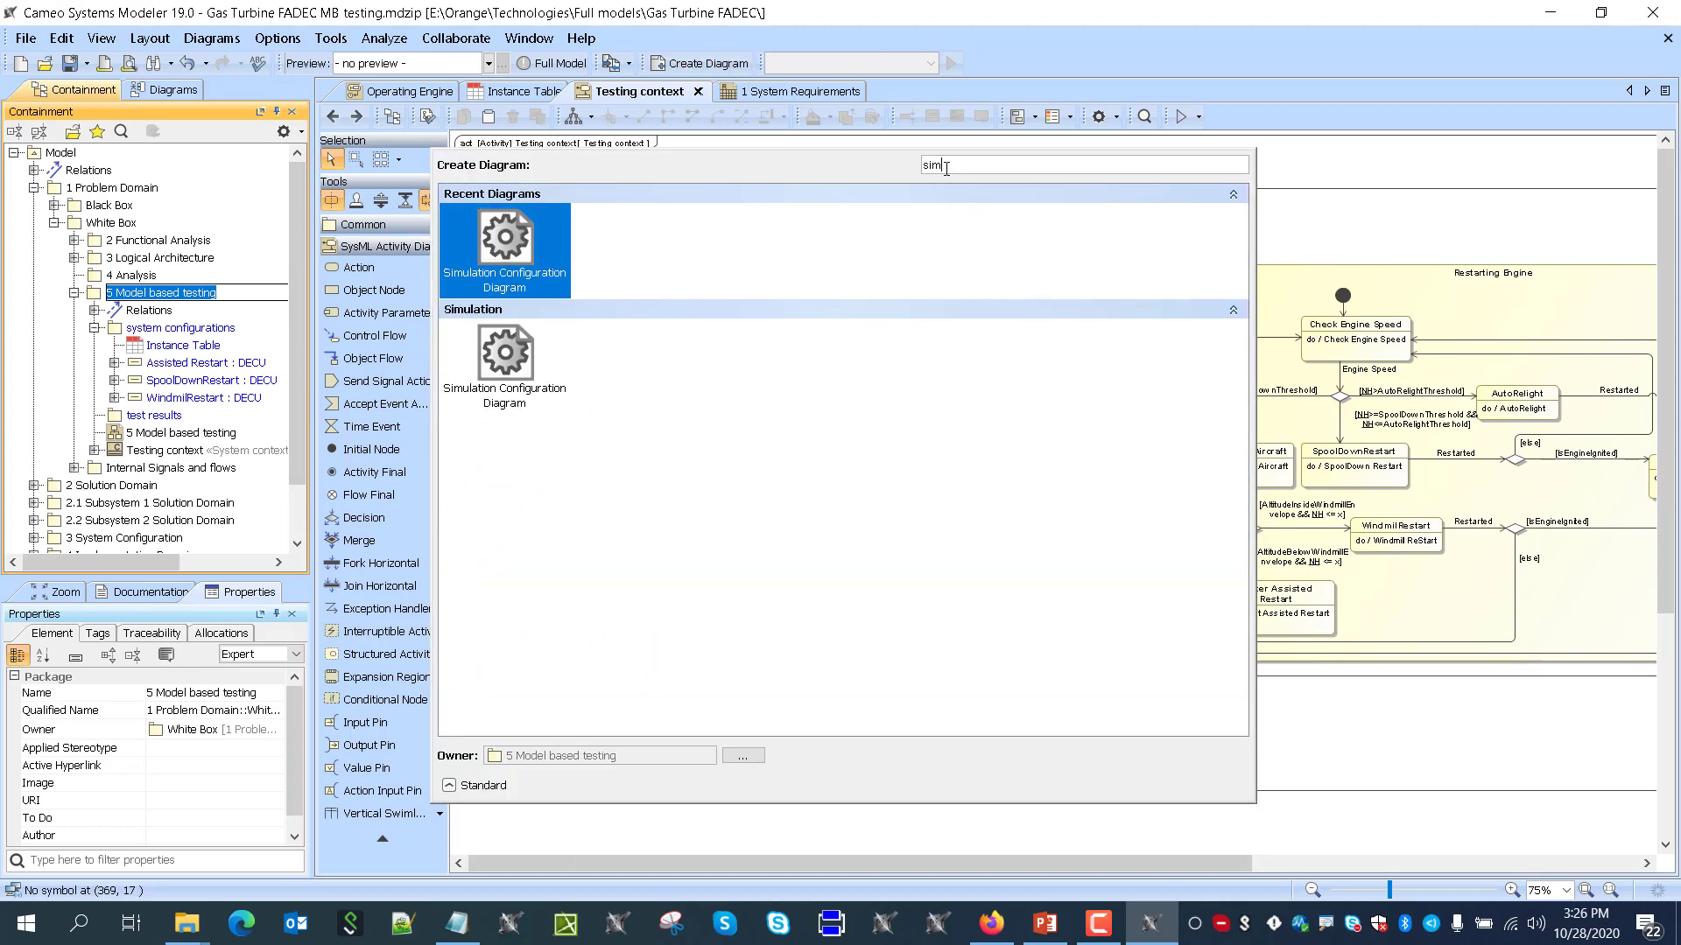
left_click(502, 283)
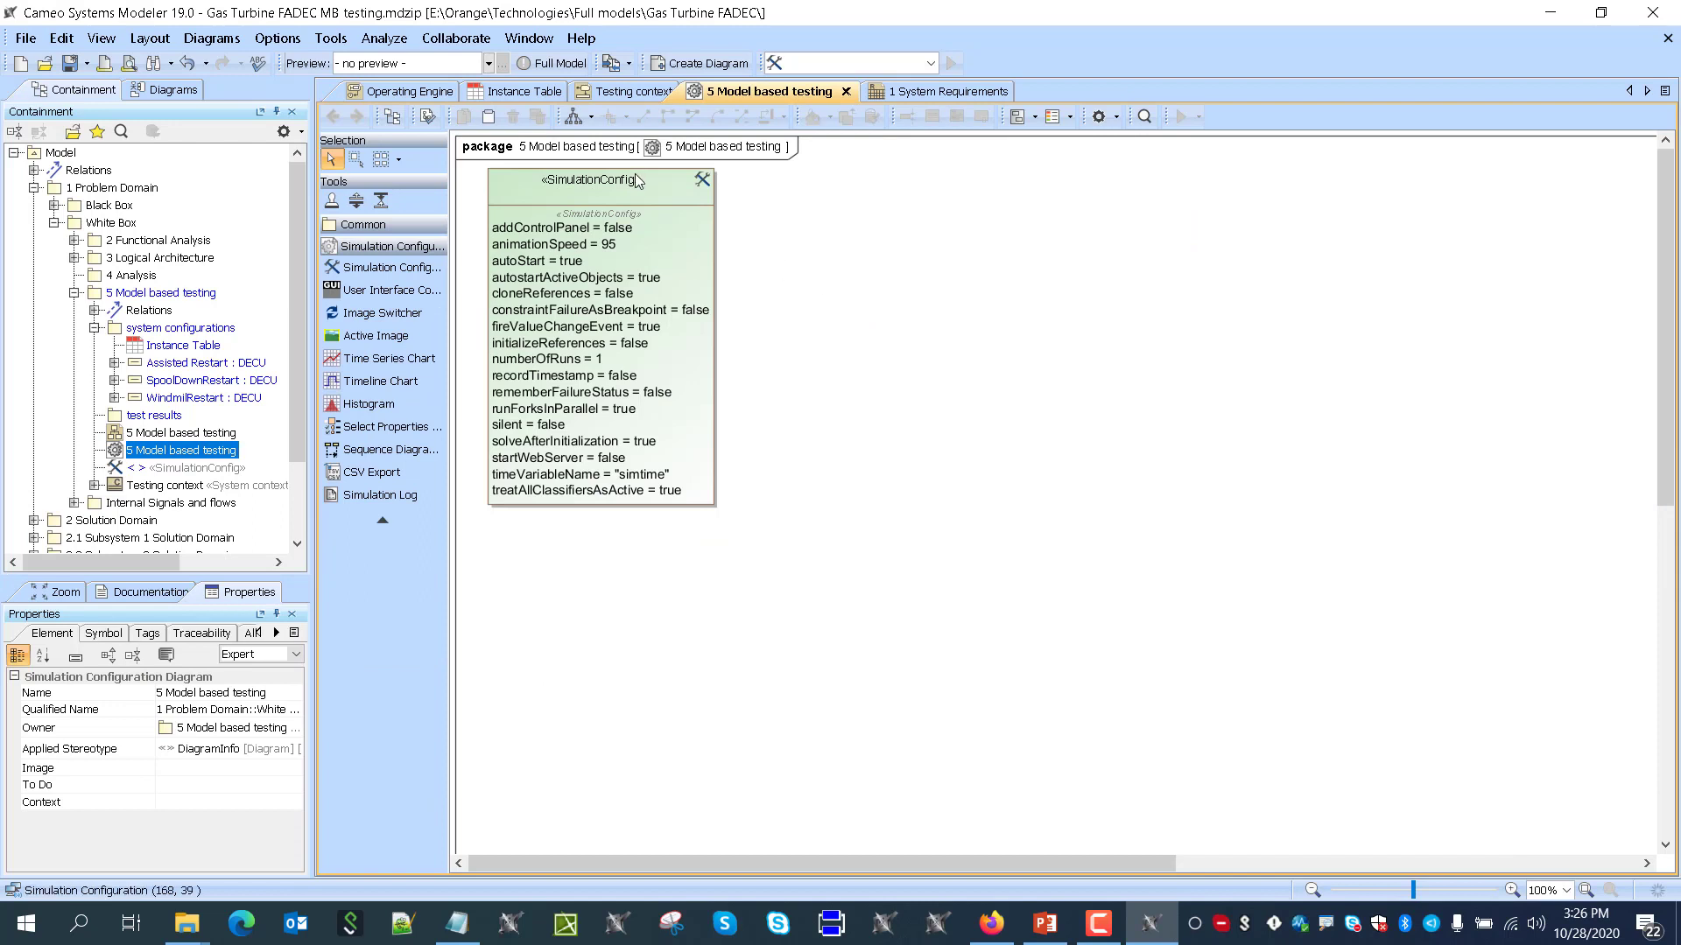
Place a simulation configuration in the new diagram and name it "Testing Engine Restart"
left_click(637, 186)
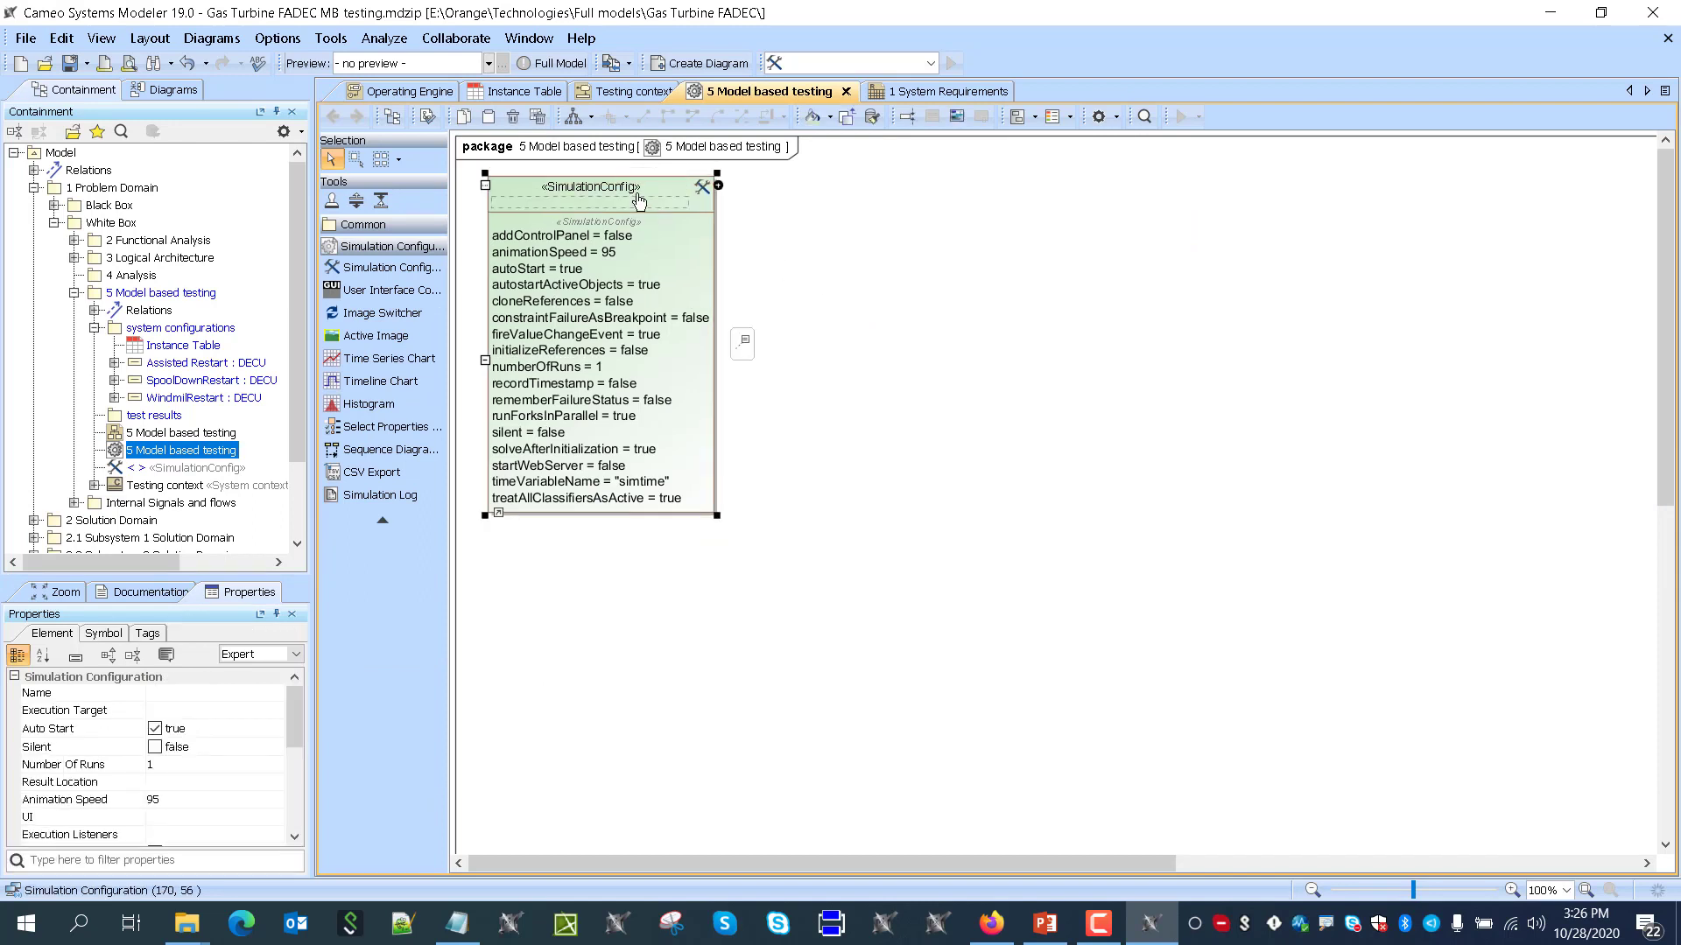
type("M")
type("ngine Restart")
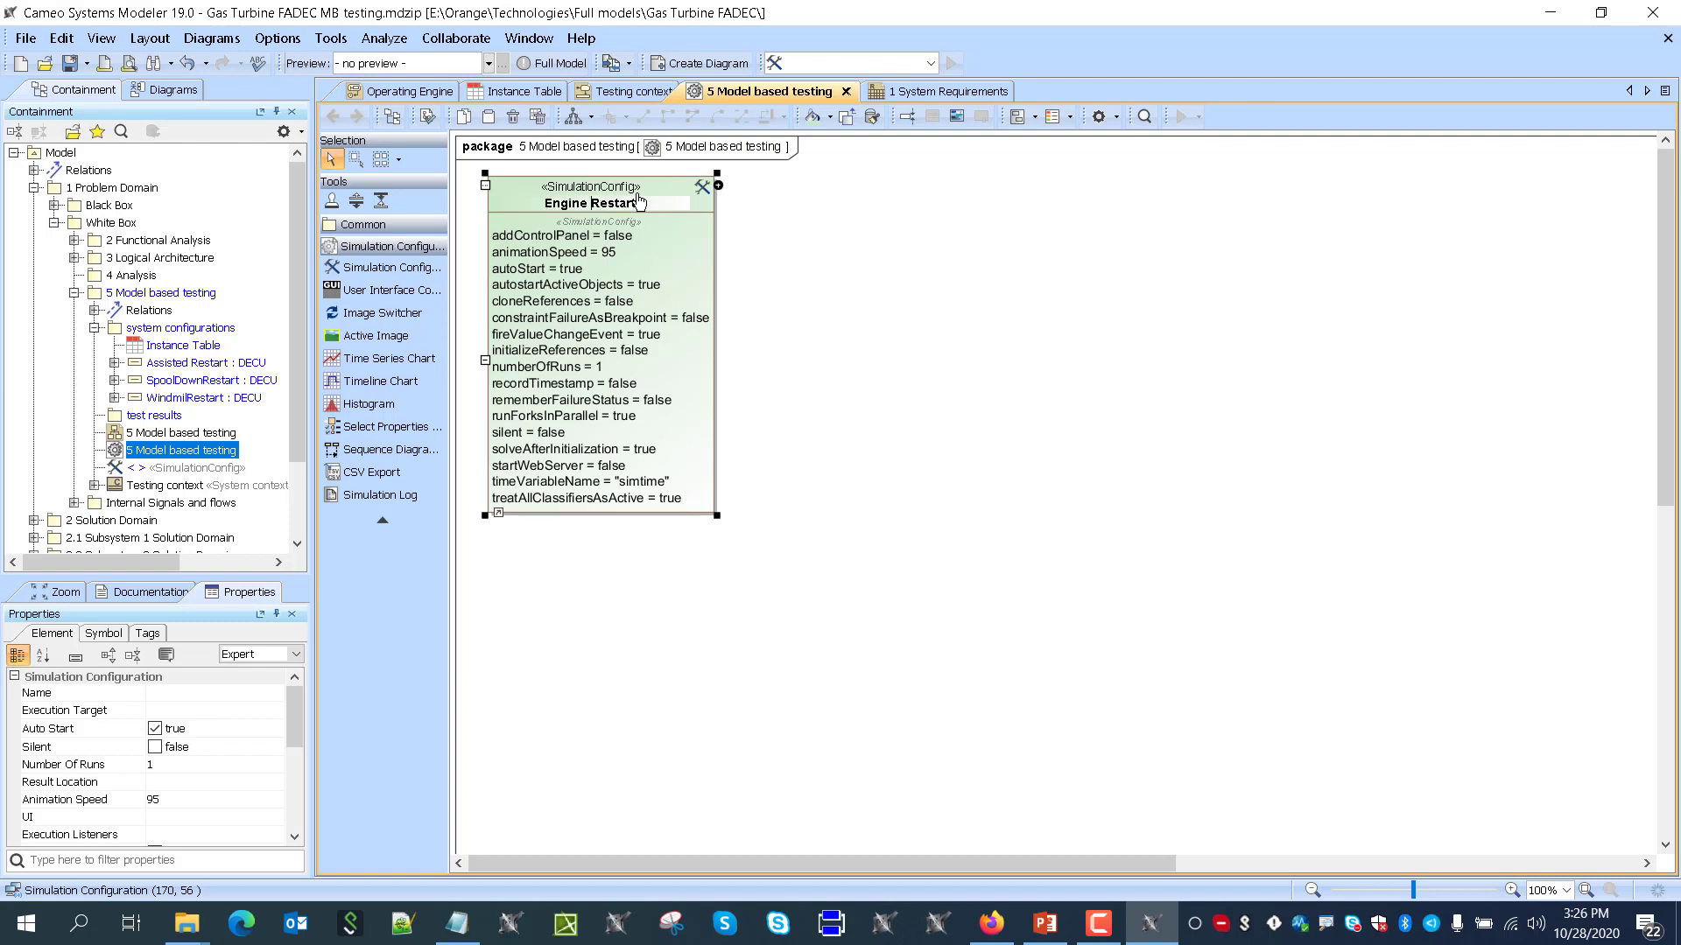
key("Home")
type("Testing")
left_click(1119, 331)
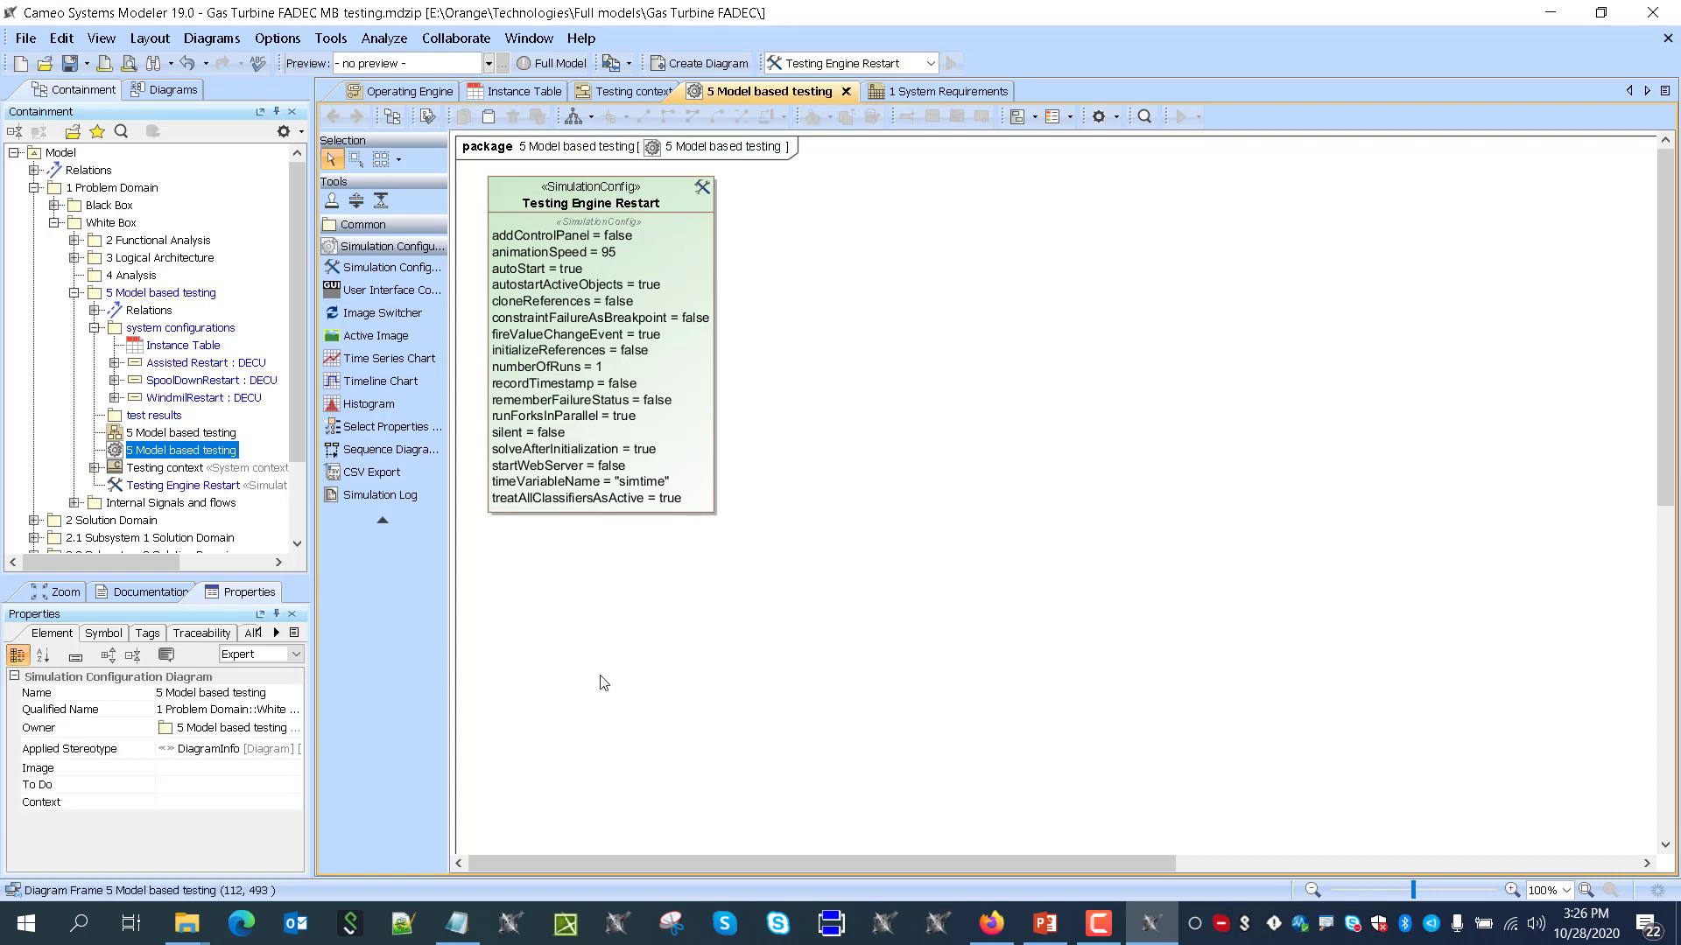
Set the Testing Engine Restart configuration's execution target to Testing context and its result location to the test results package
scroll(210, 433, "down", 2)
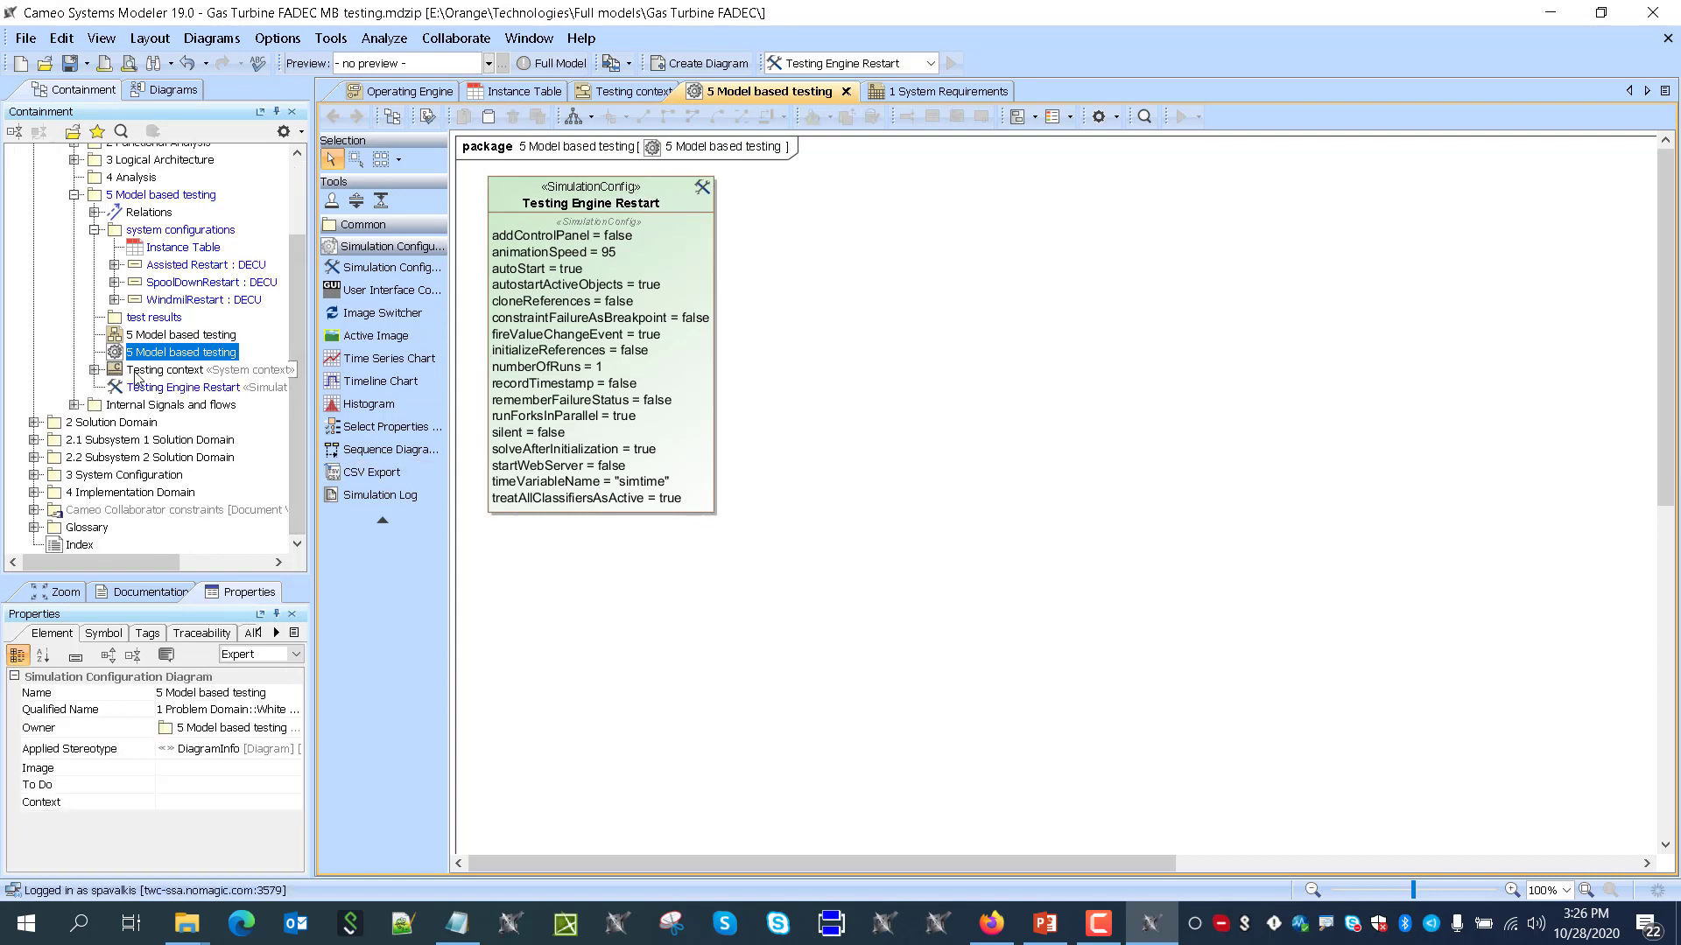
left_click_drag(136, 378, 657, 198)
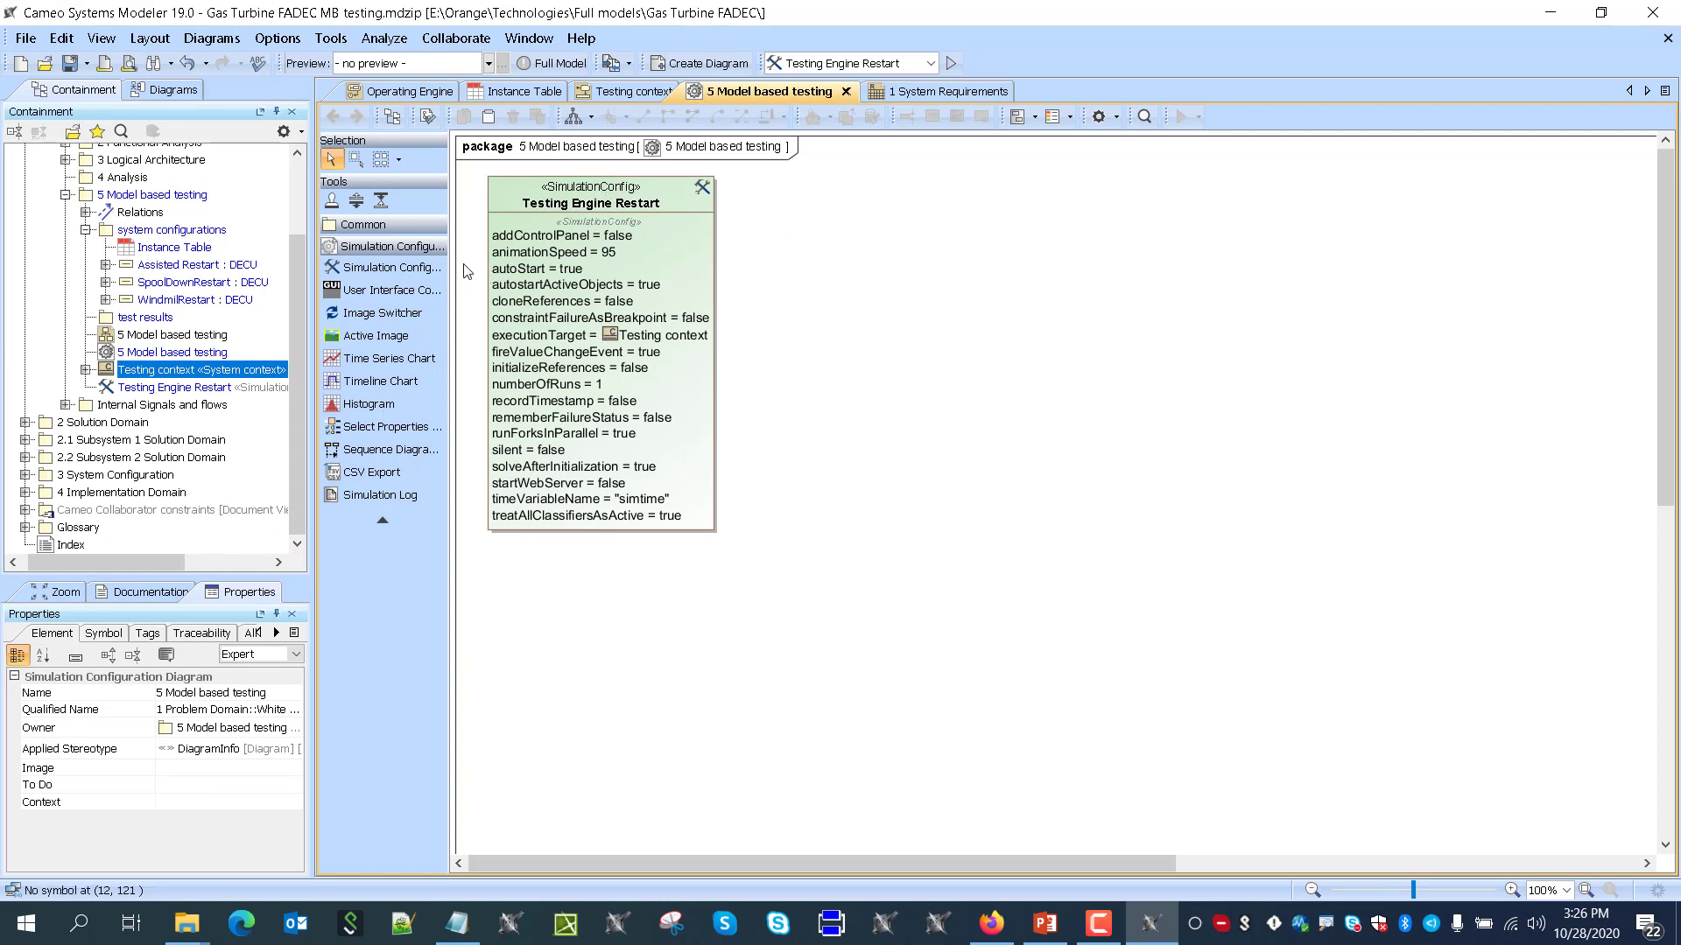
right_click(606, 198)
left_click(652, 215)
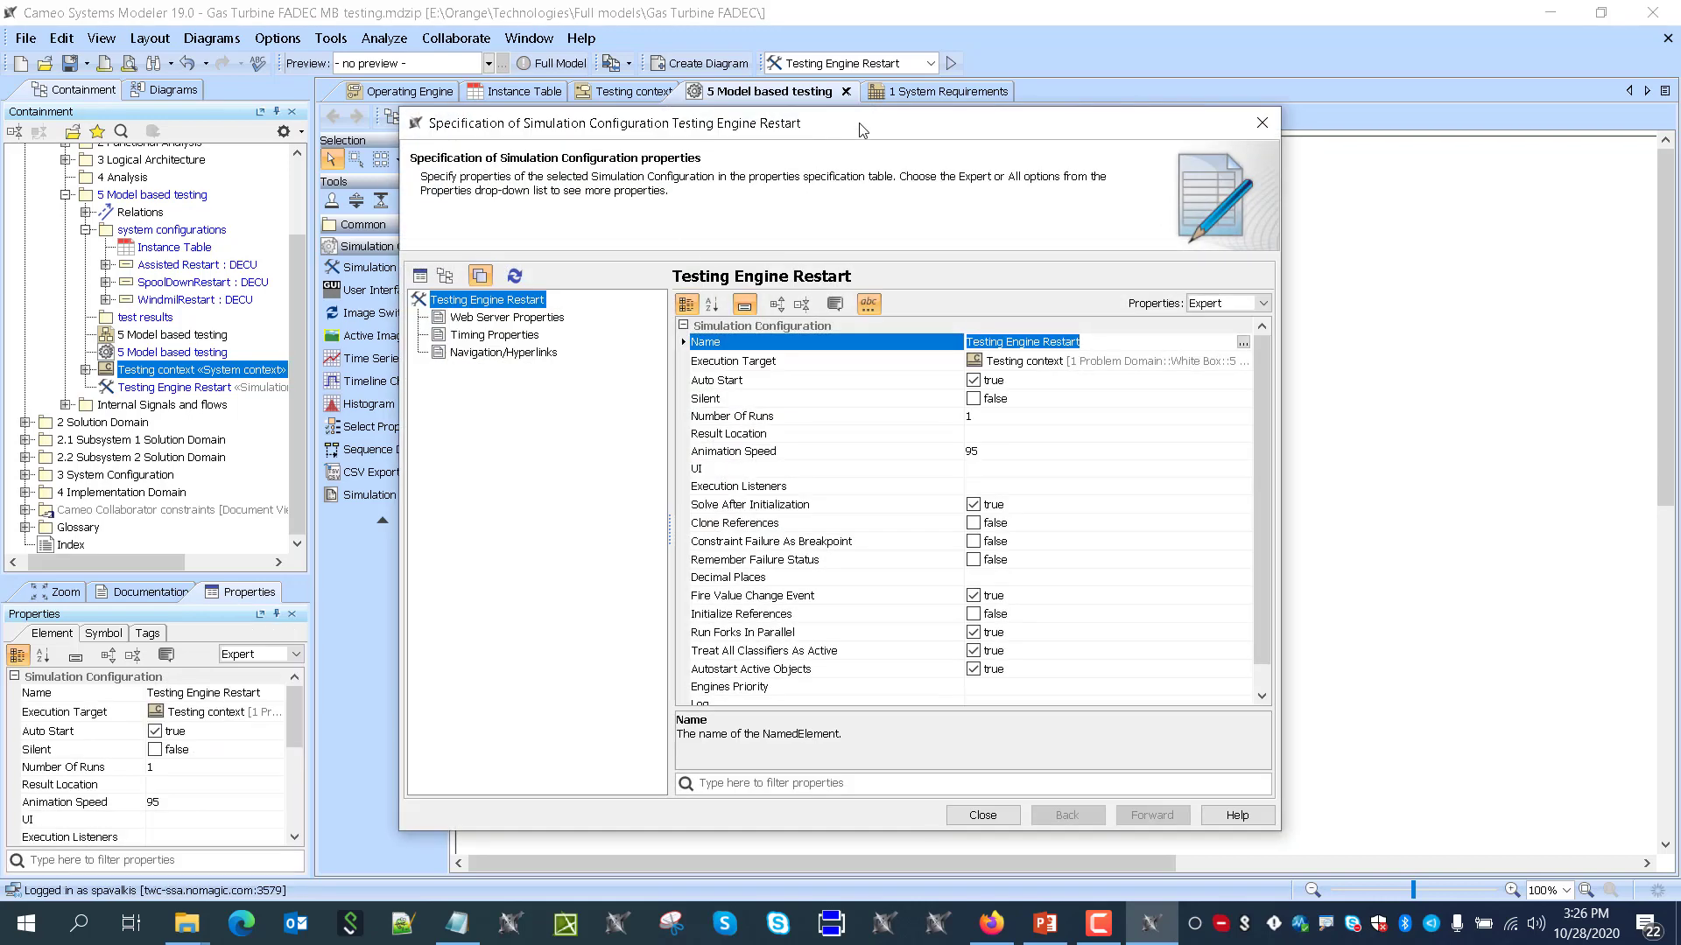
left_click_drag(862, 129, 1109, 59)
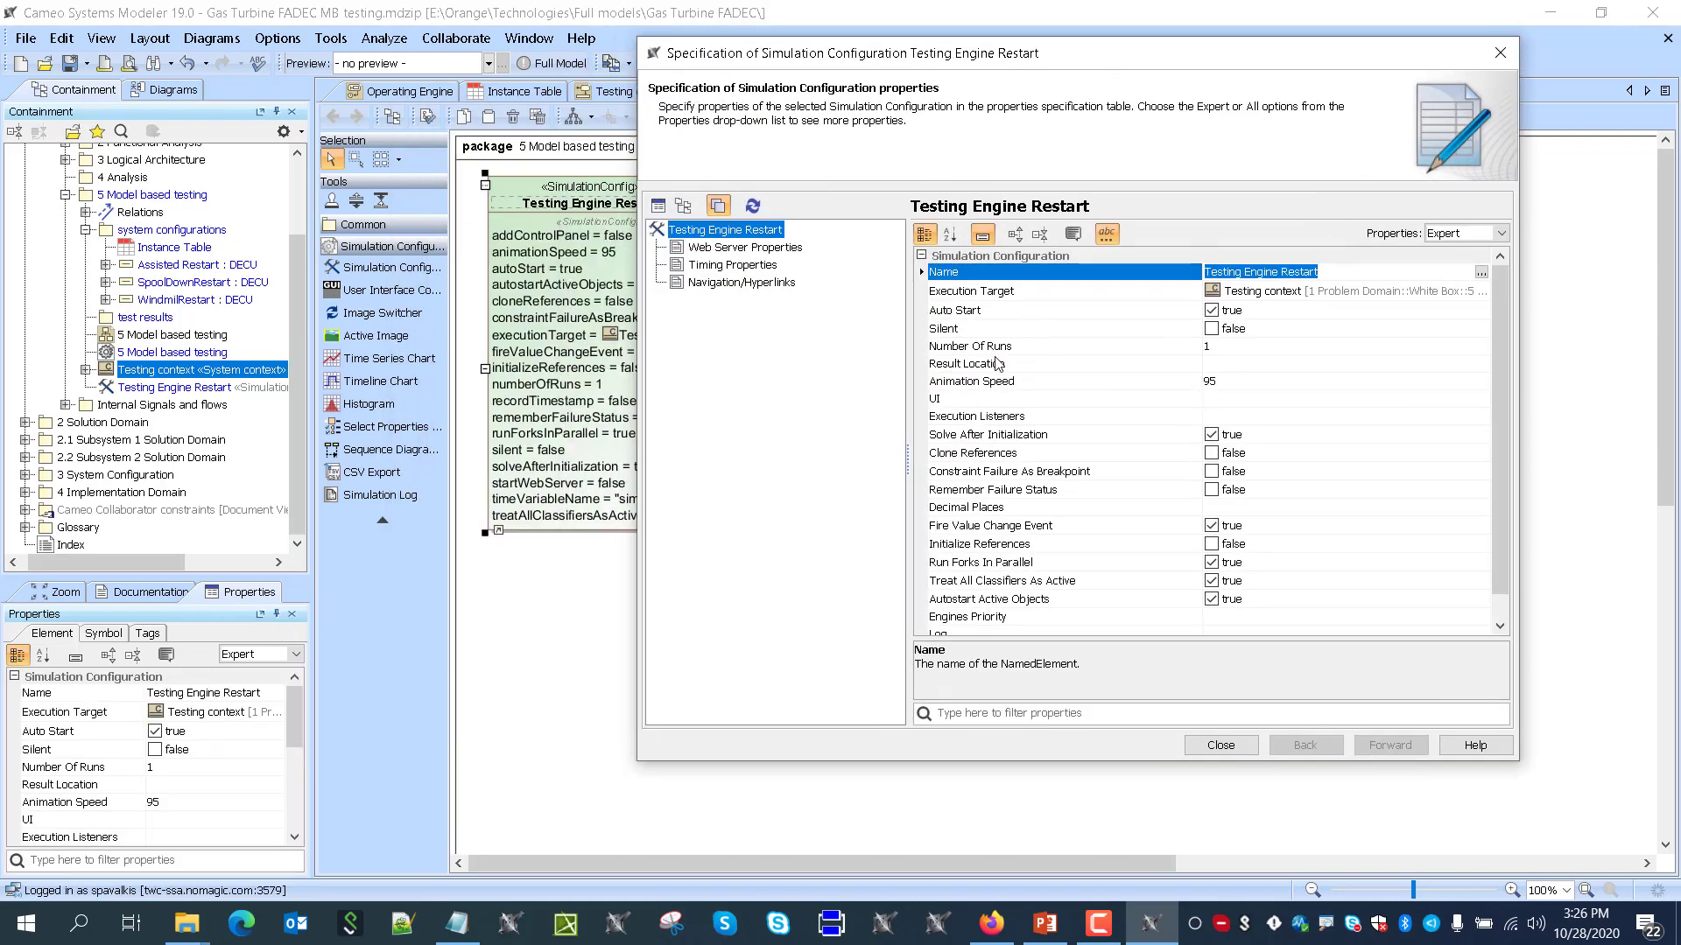
left_click(137, 318)
left_click_drag(403, 324, 1246, 366)
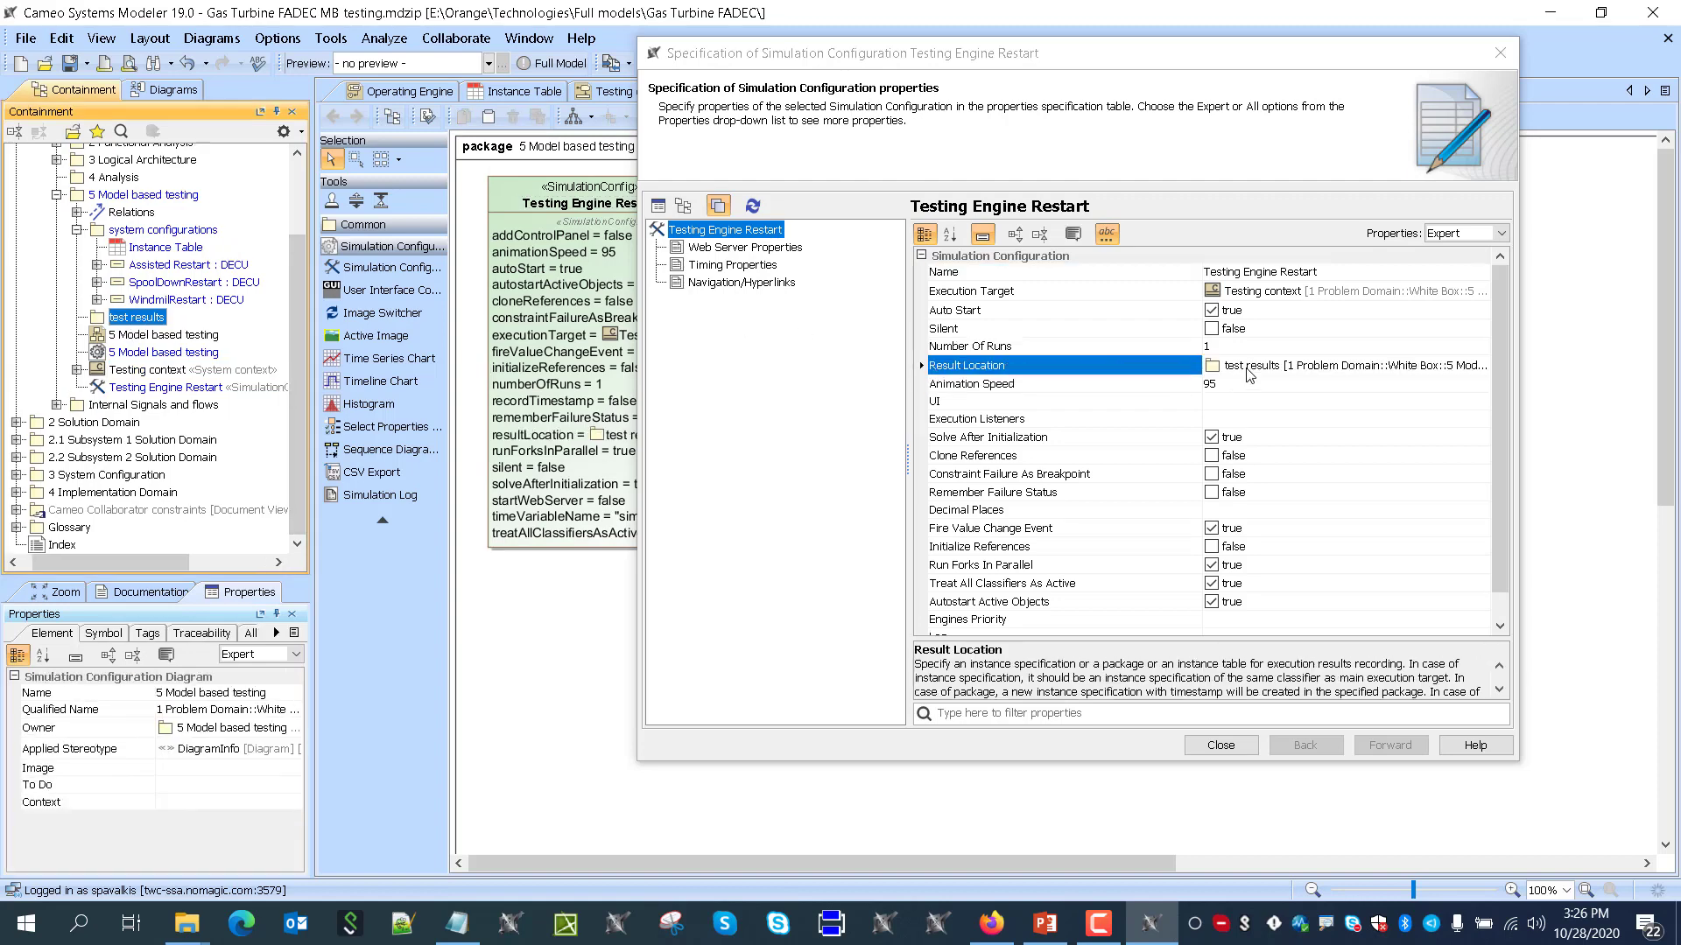
Capitalize the two package names as "Test results" and "System configurations", and close the configuration's specification
left_click(118, 320)
left_click(115, 319)
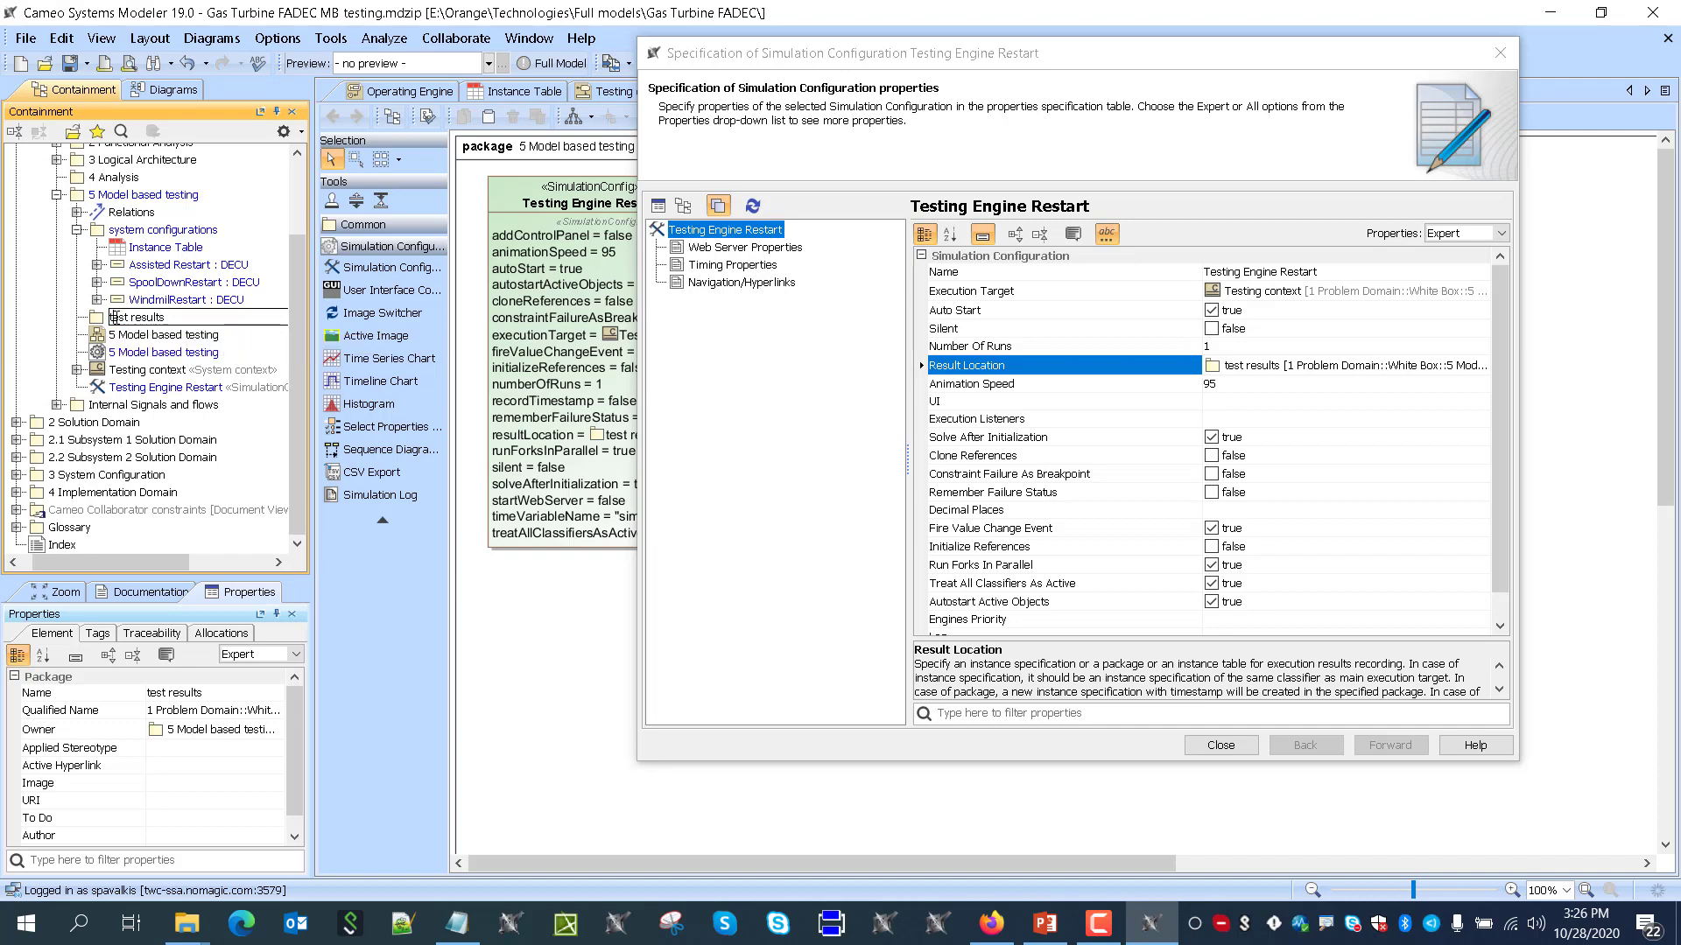
key("Delete")
type("T")
left_click(132, 230)
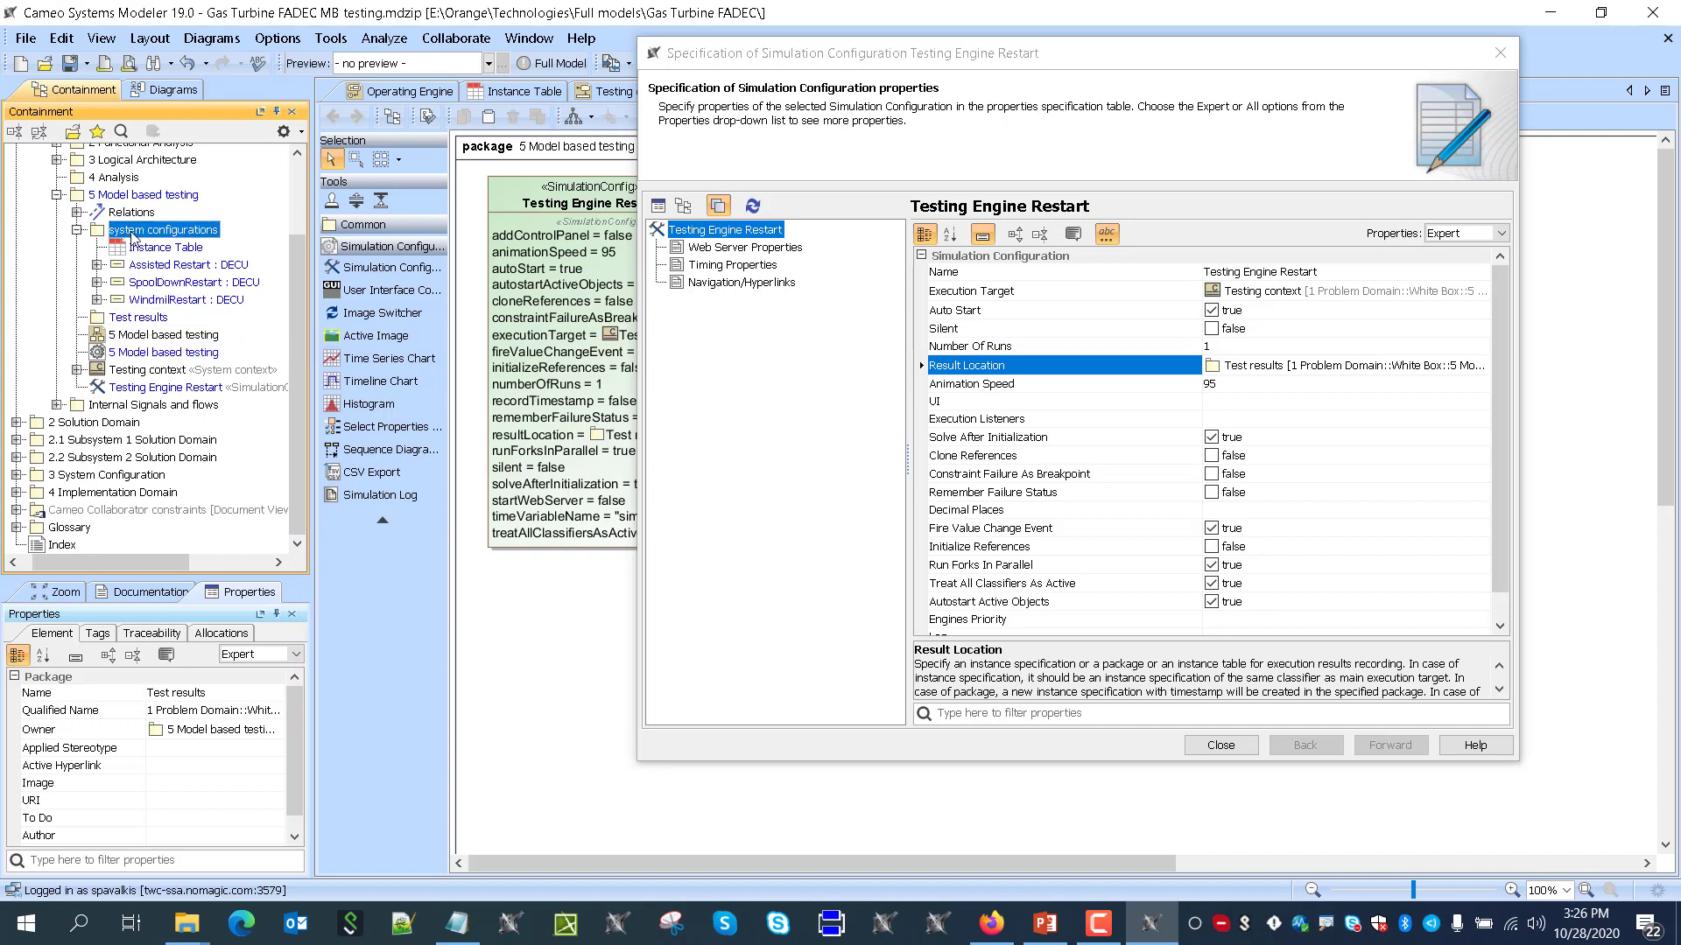
left_click(150, 692)
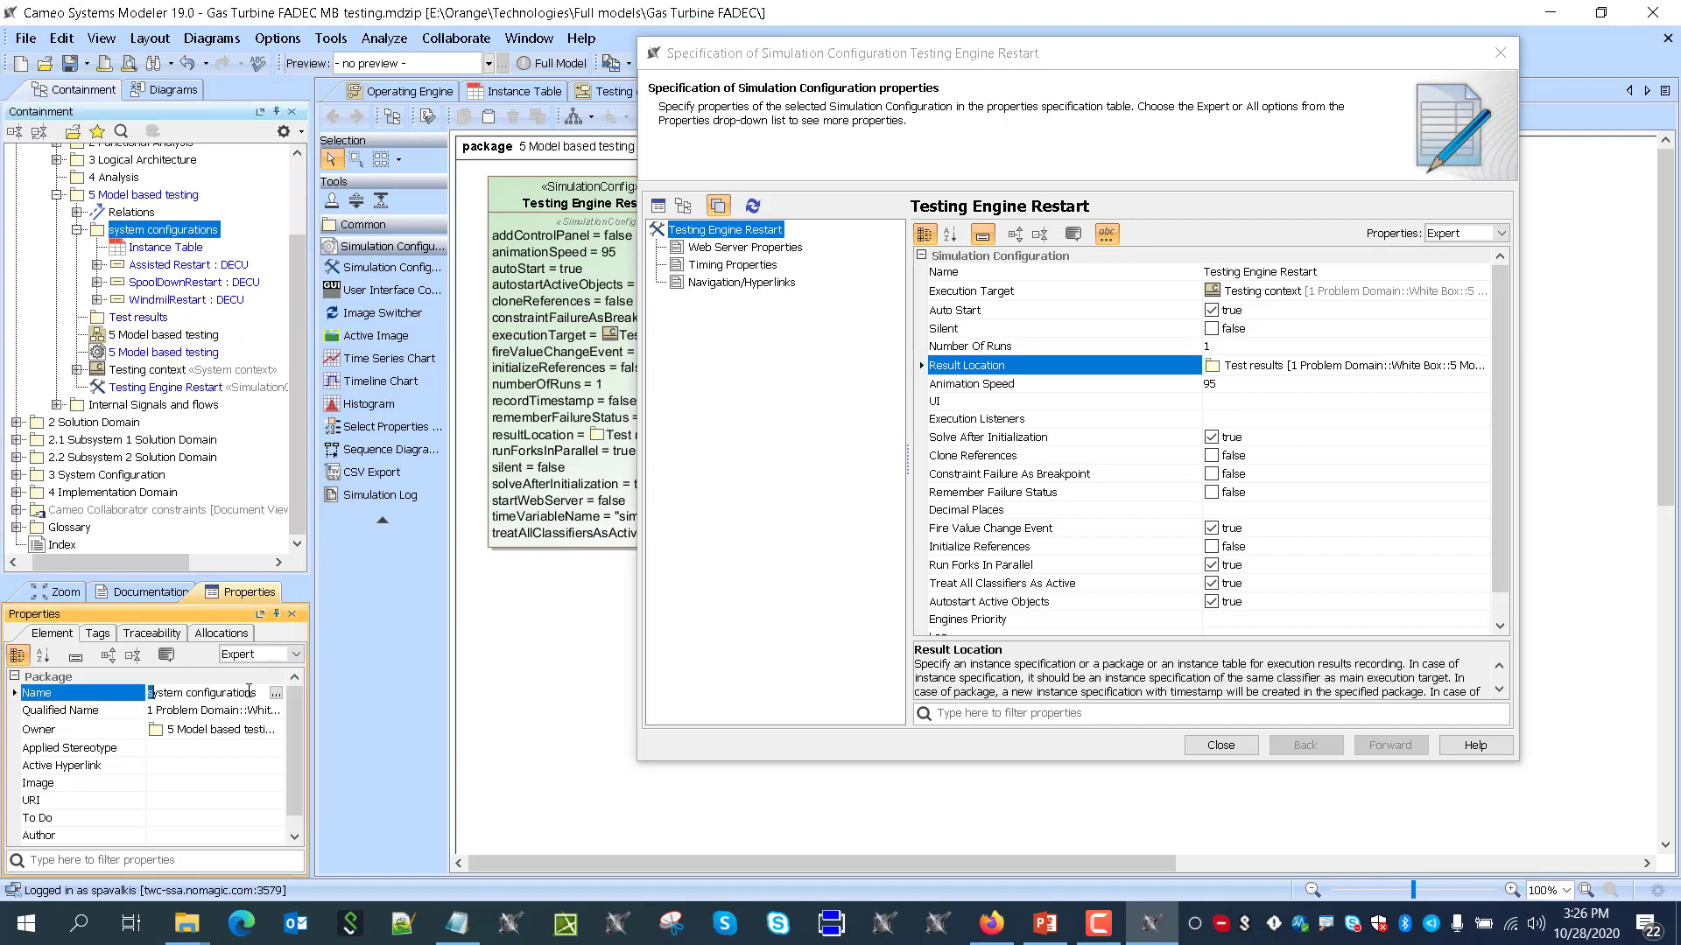
type("S")
left_click(164, 335)
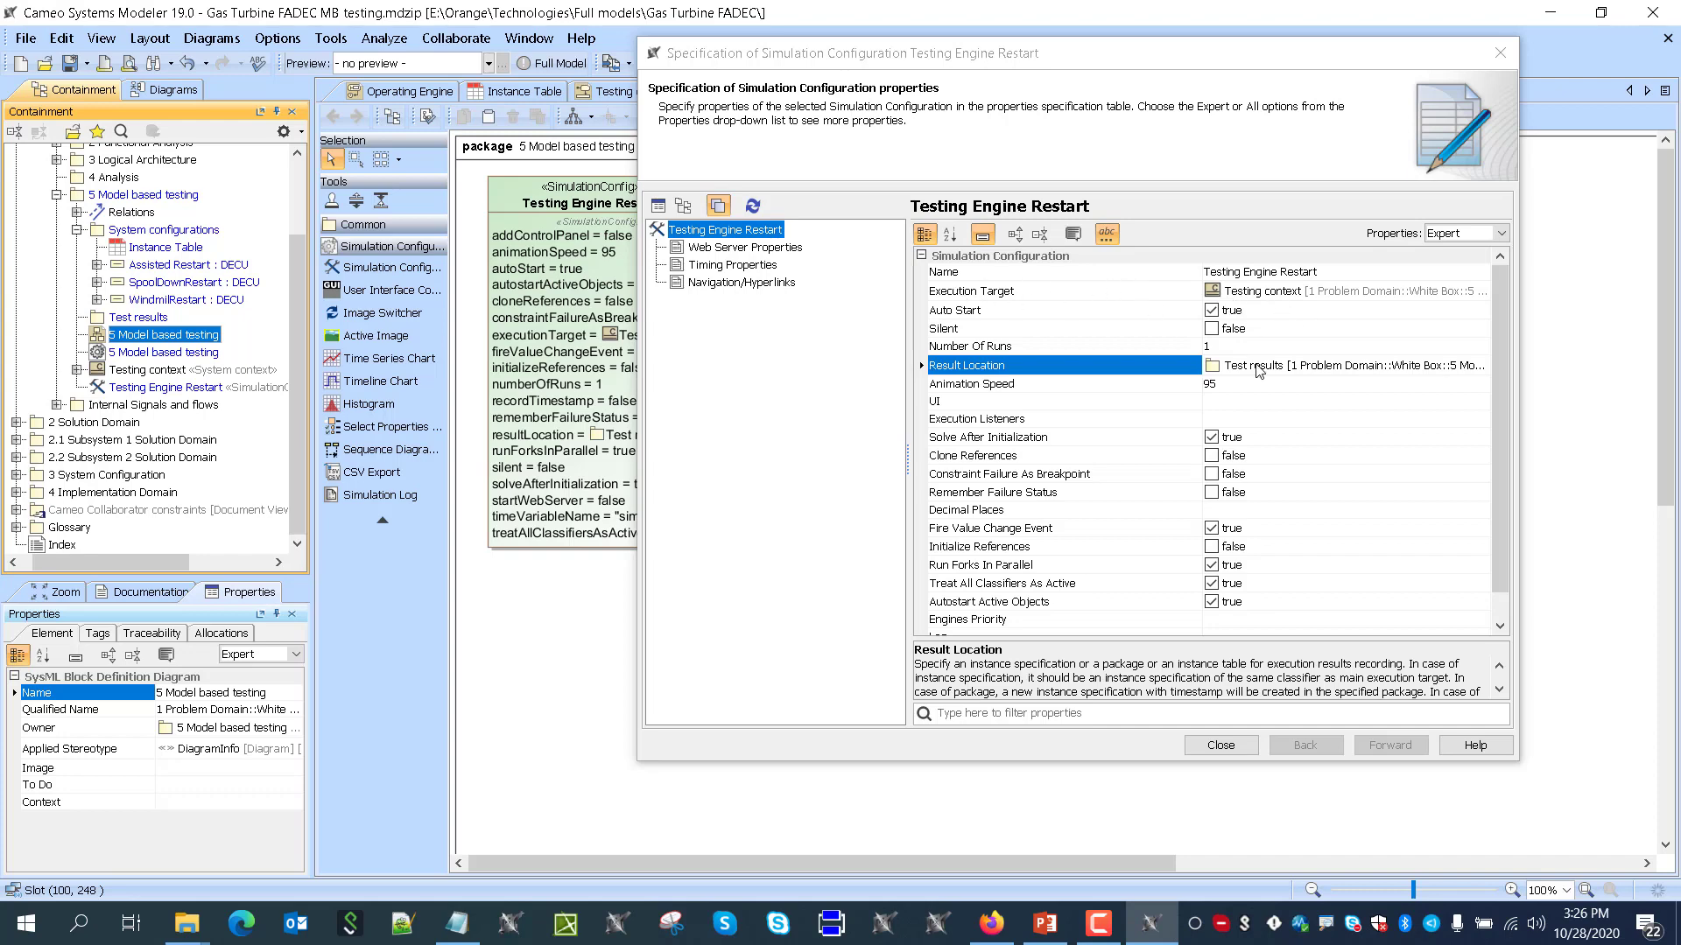
left_click(1217, 747)
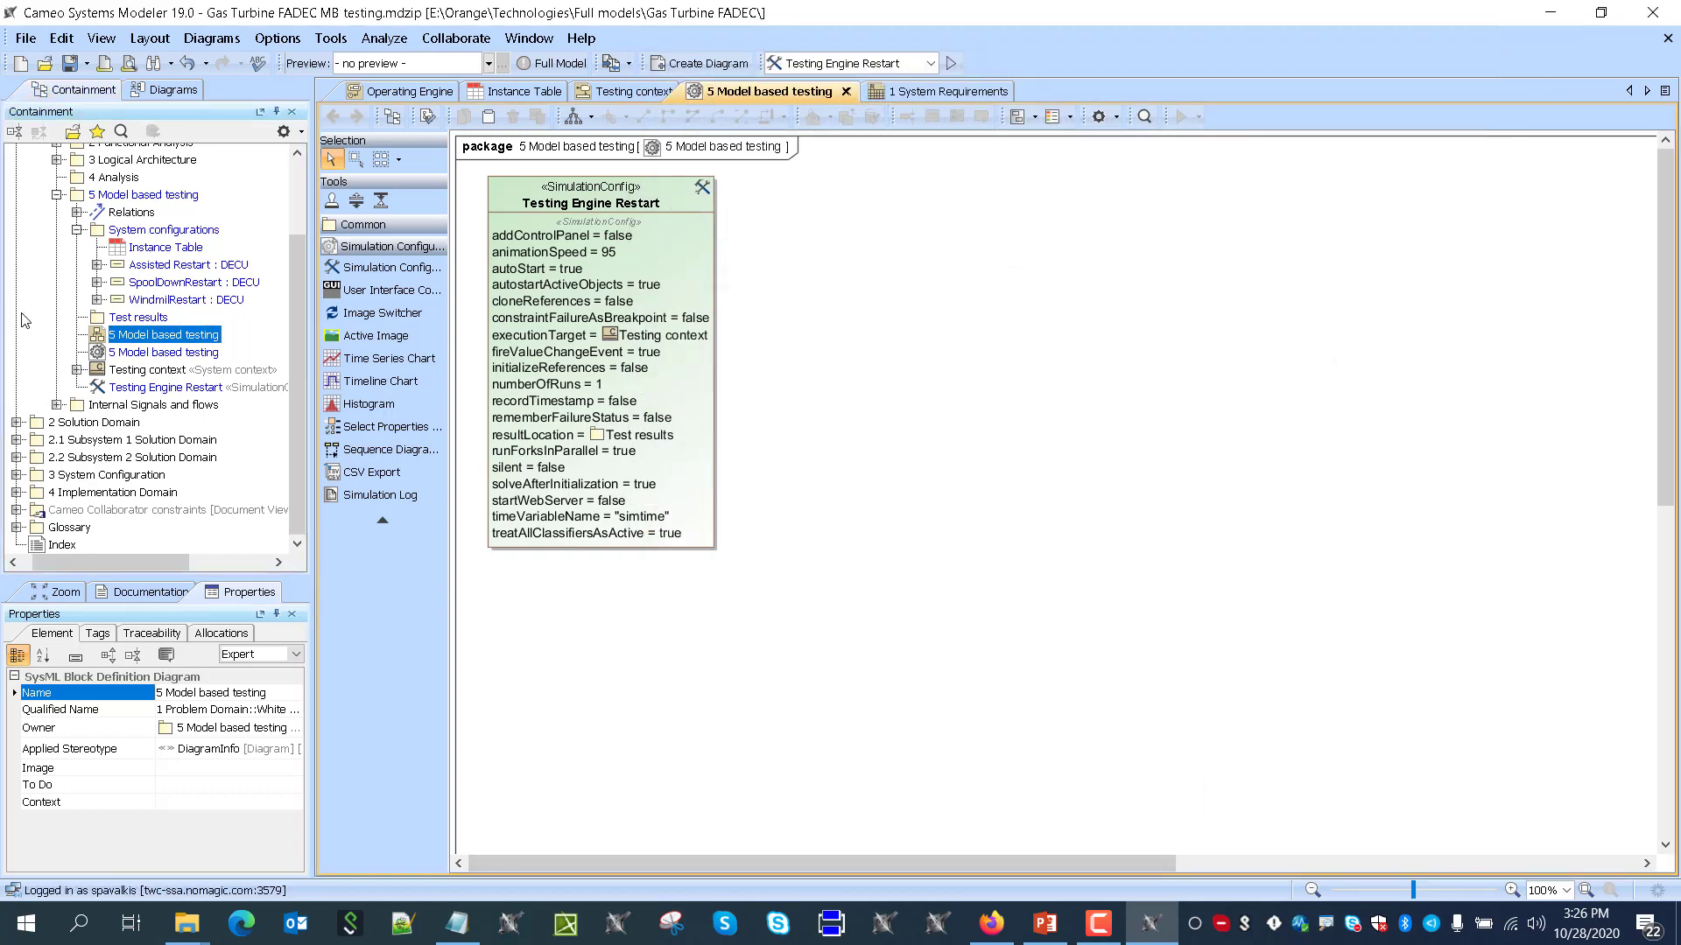
Create an instance table in the Test results package with Testing context as classifier and Test results as scope
left_click(116, 320)
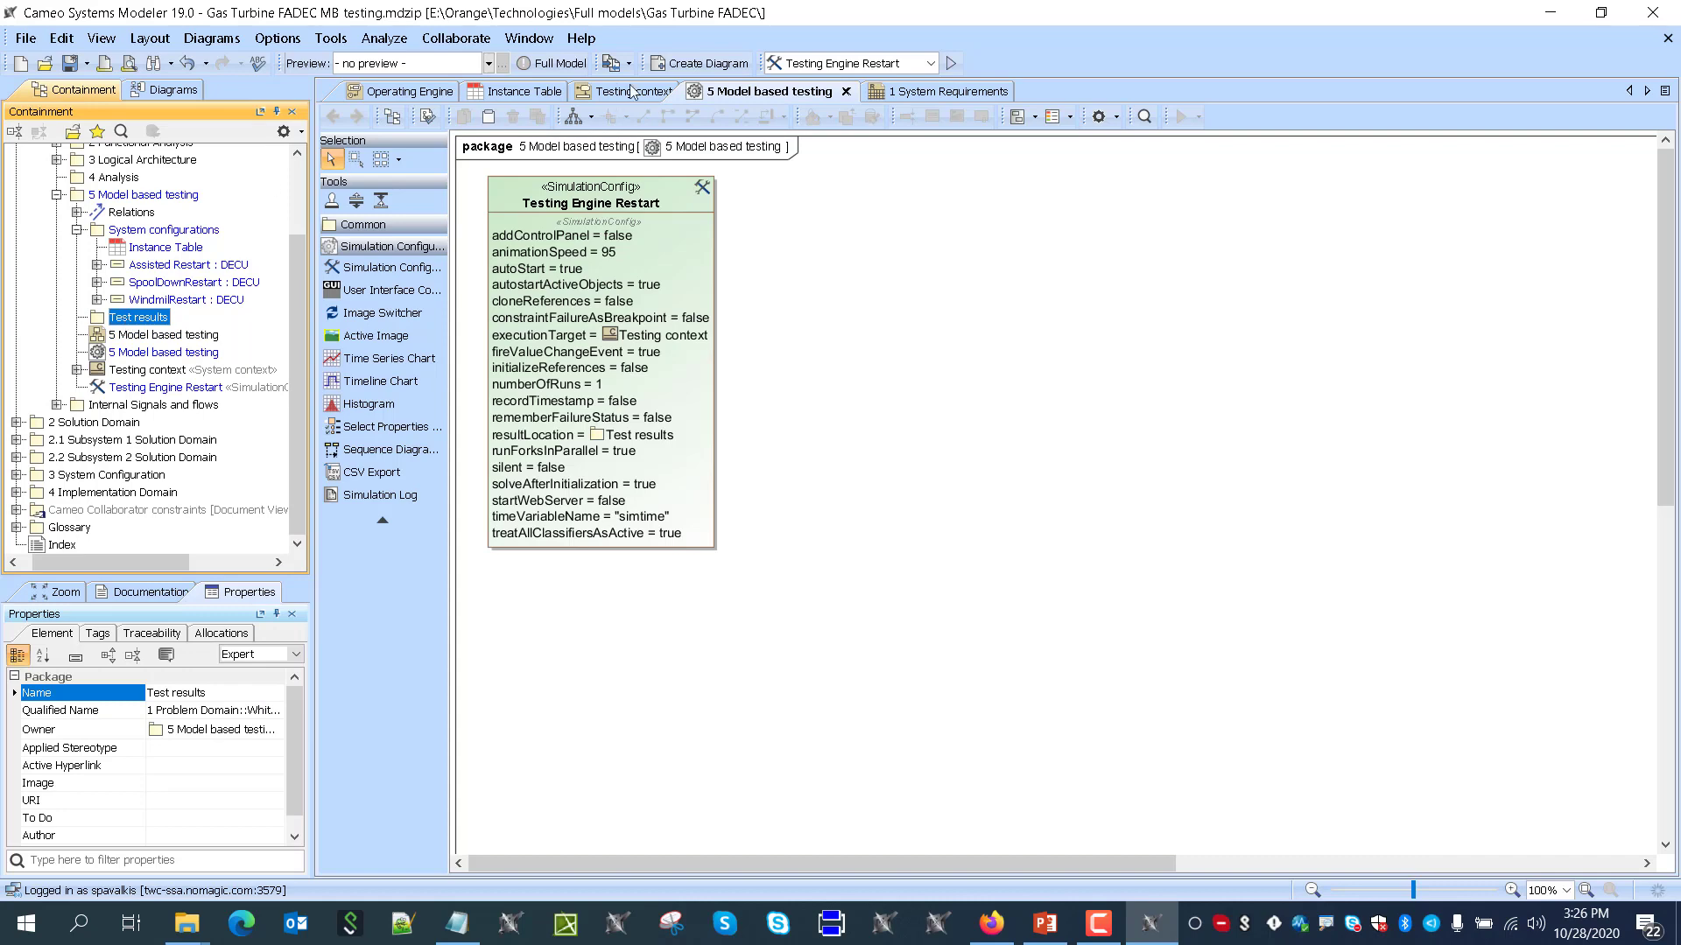
left_click(701, 63)
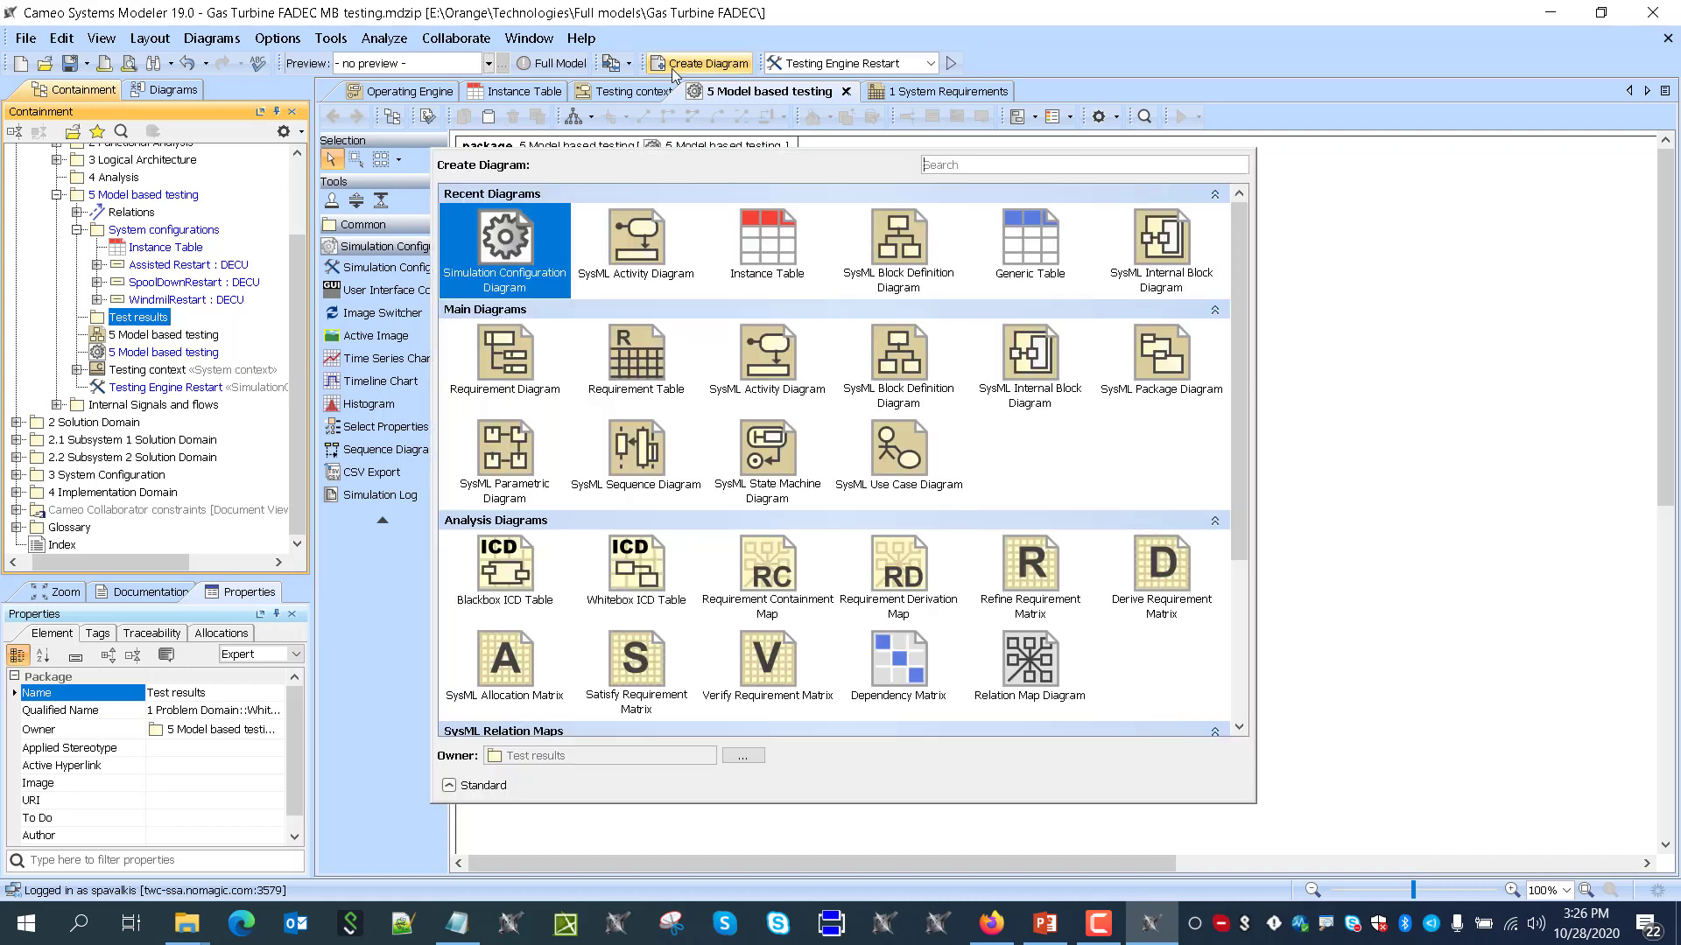
left_click(789, 250)
left_click_drag(196, 387, 472, 159)
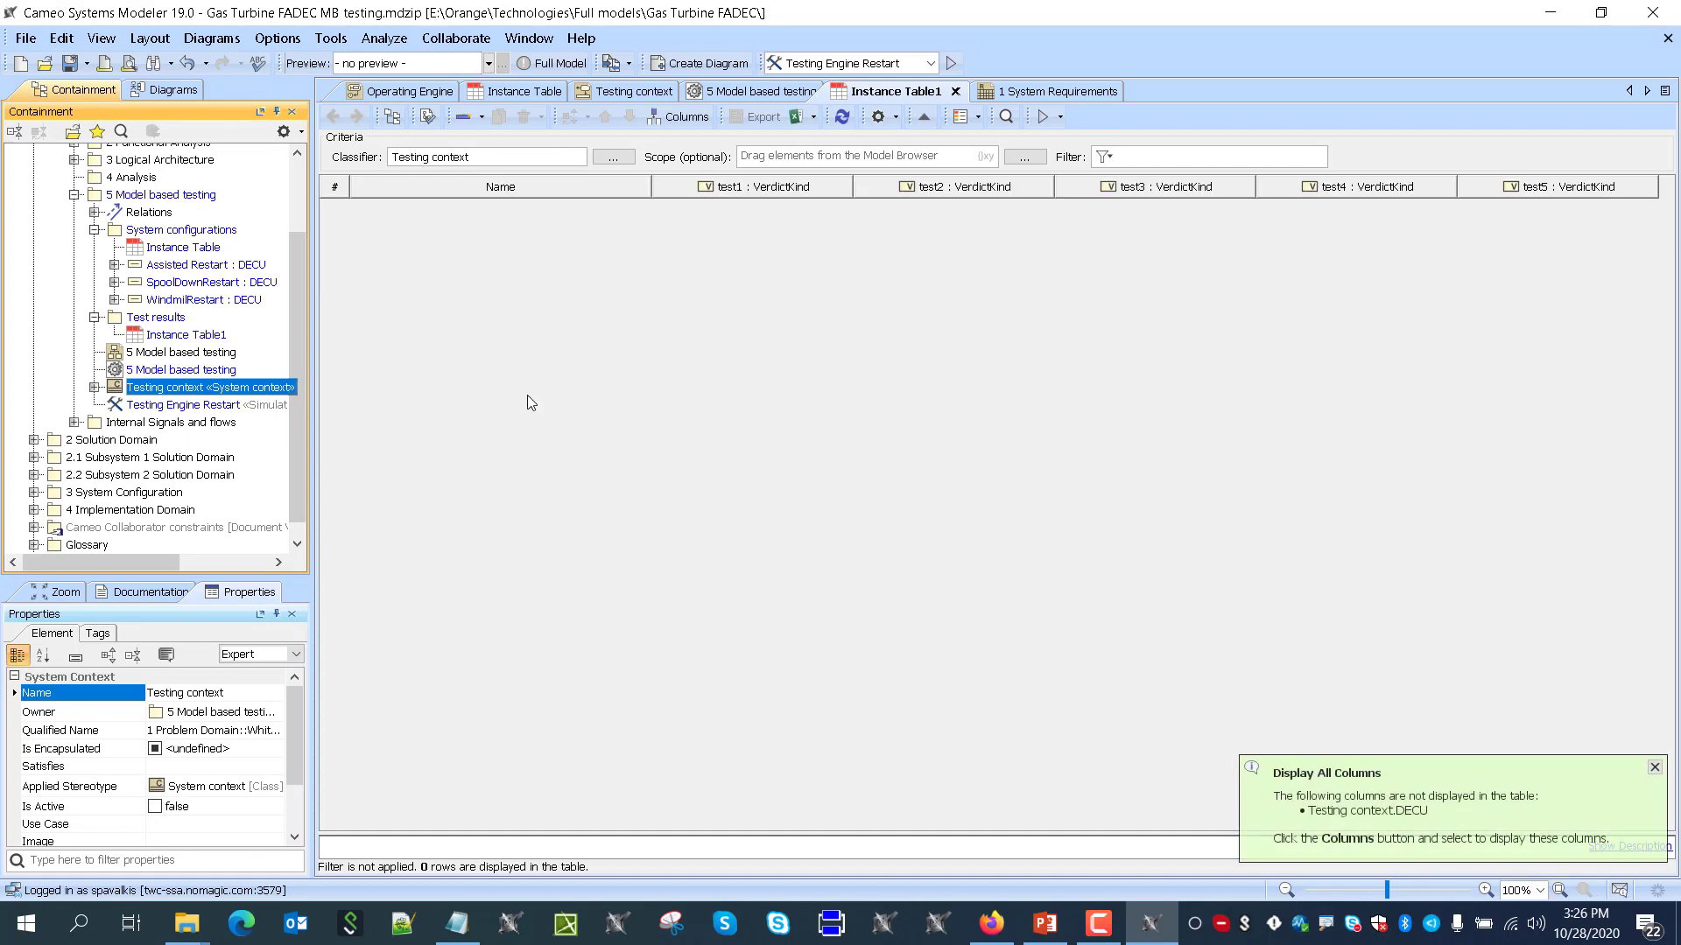
left_click(780, 450)
left_click_drag(147, 321, 770, 157)
left_click(1654, 769)
left_click(1133, 647)
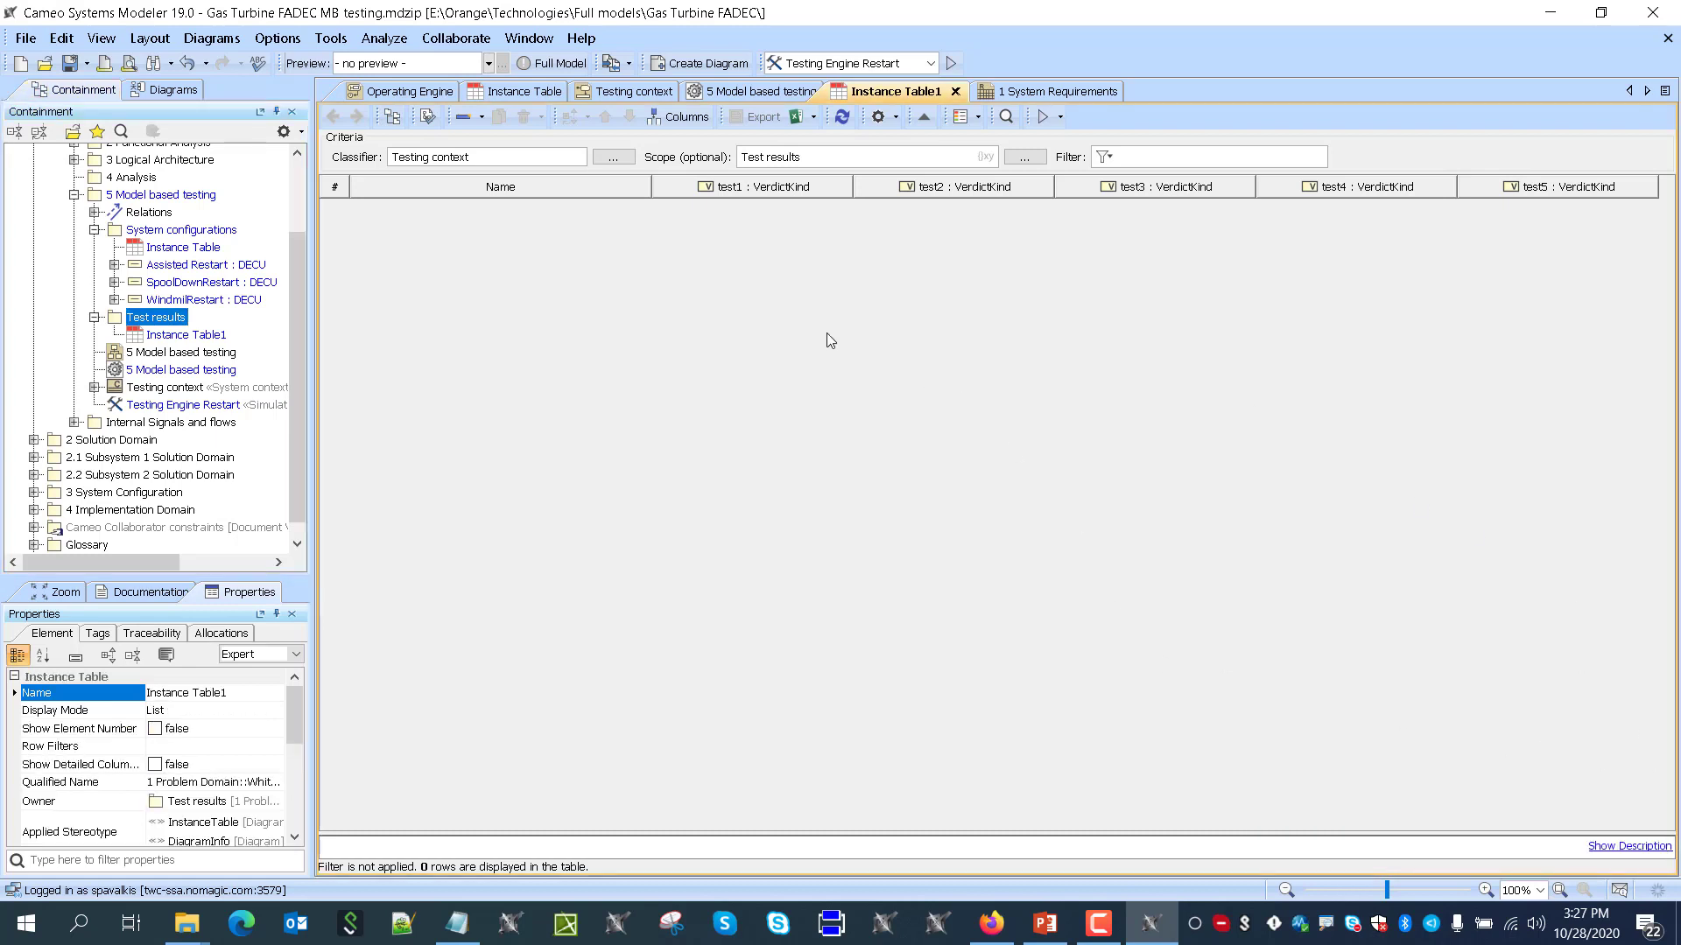
Save the project, view the simulation configuration diagram, and return to the Test results instance table
left_click(69, 64)
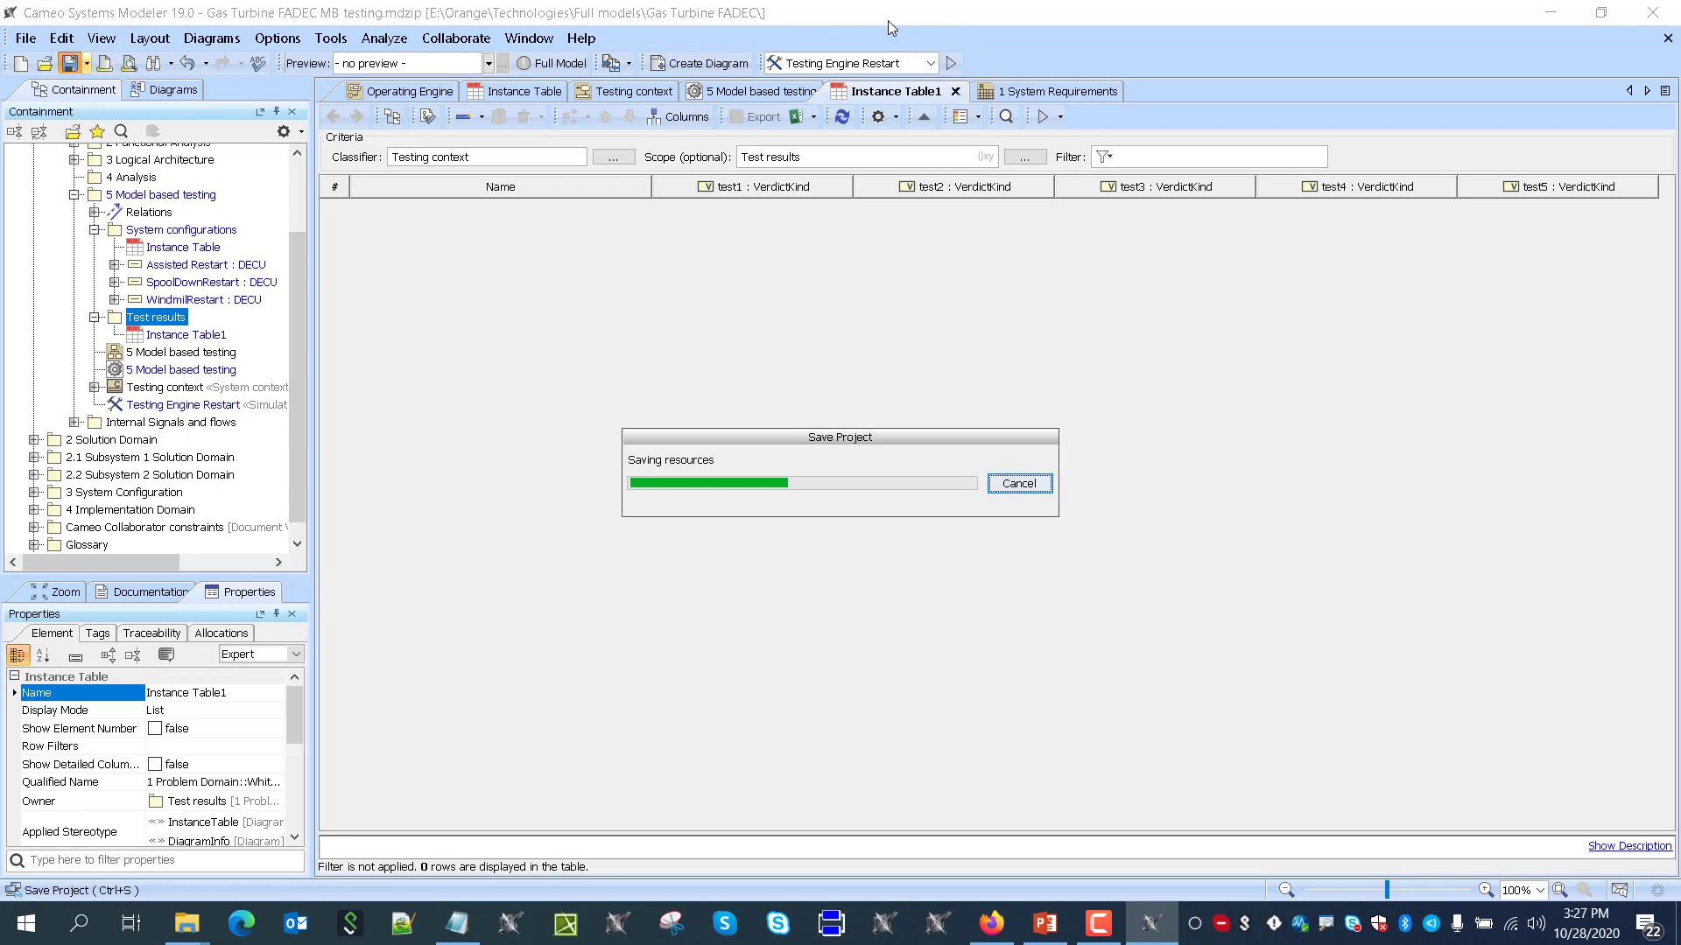
left_click(770, 92)
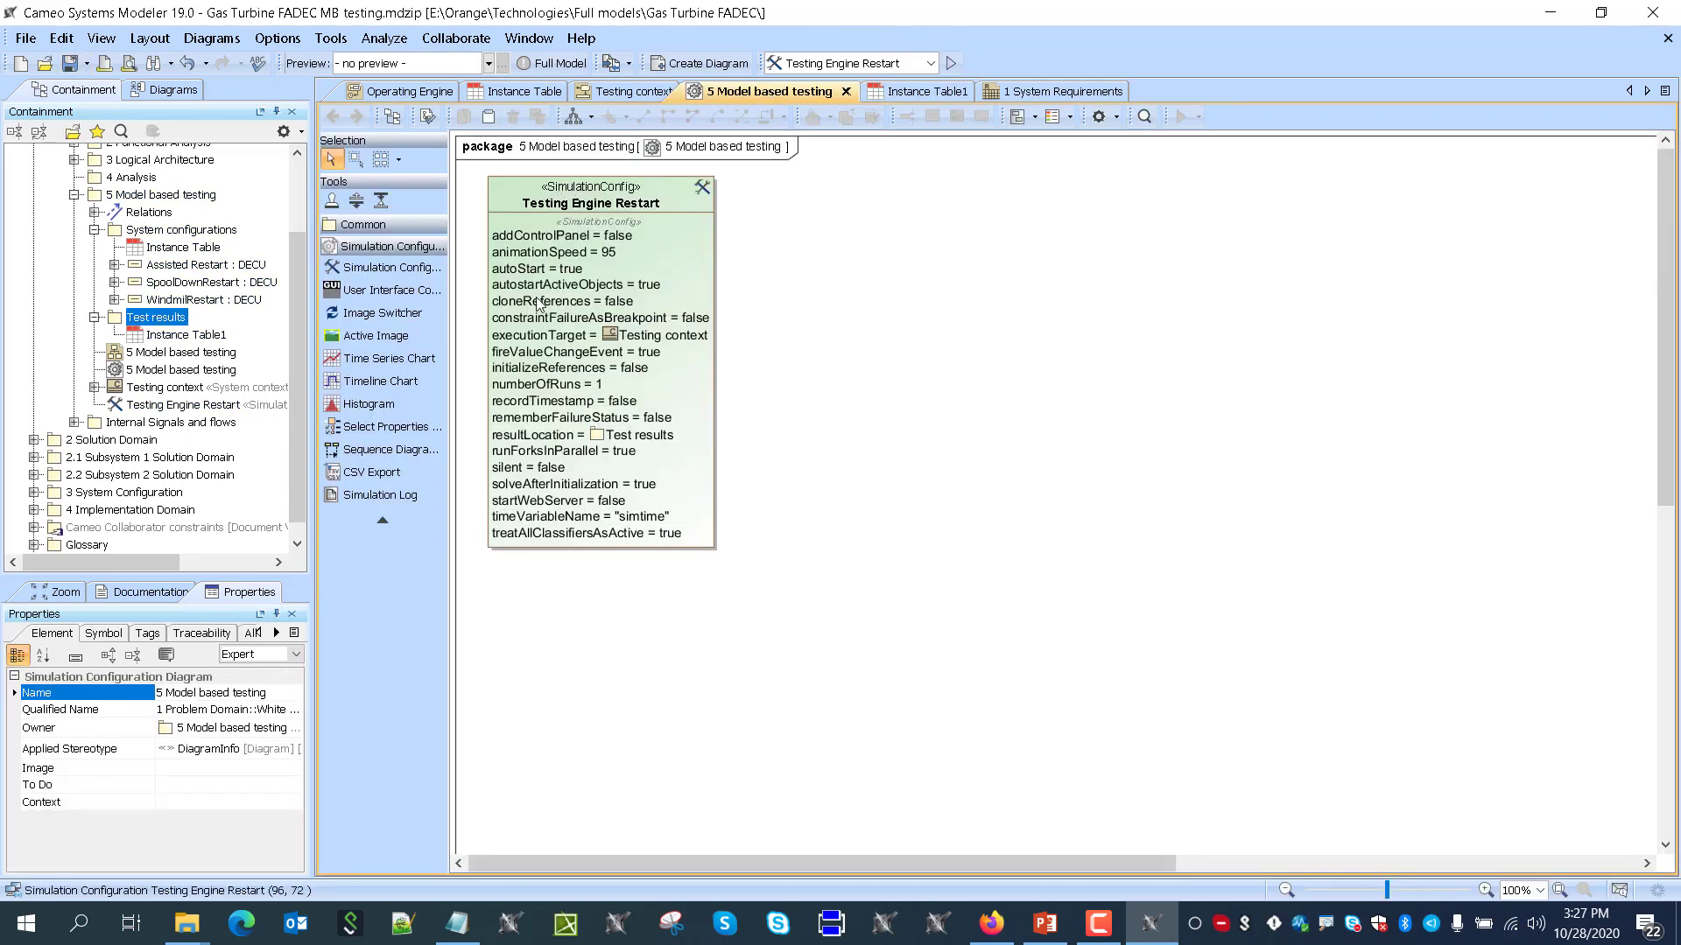
left_click(872, 94)
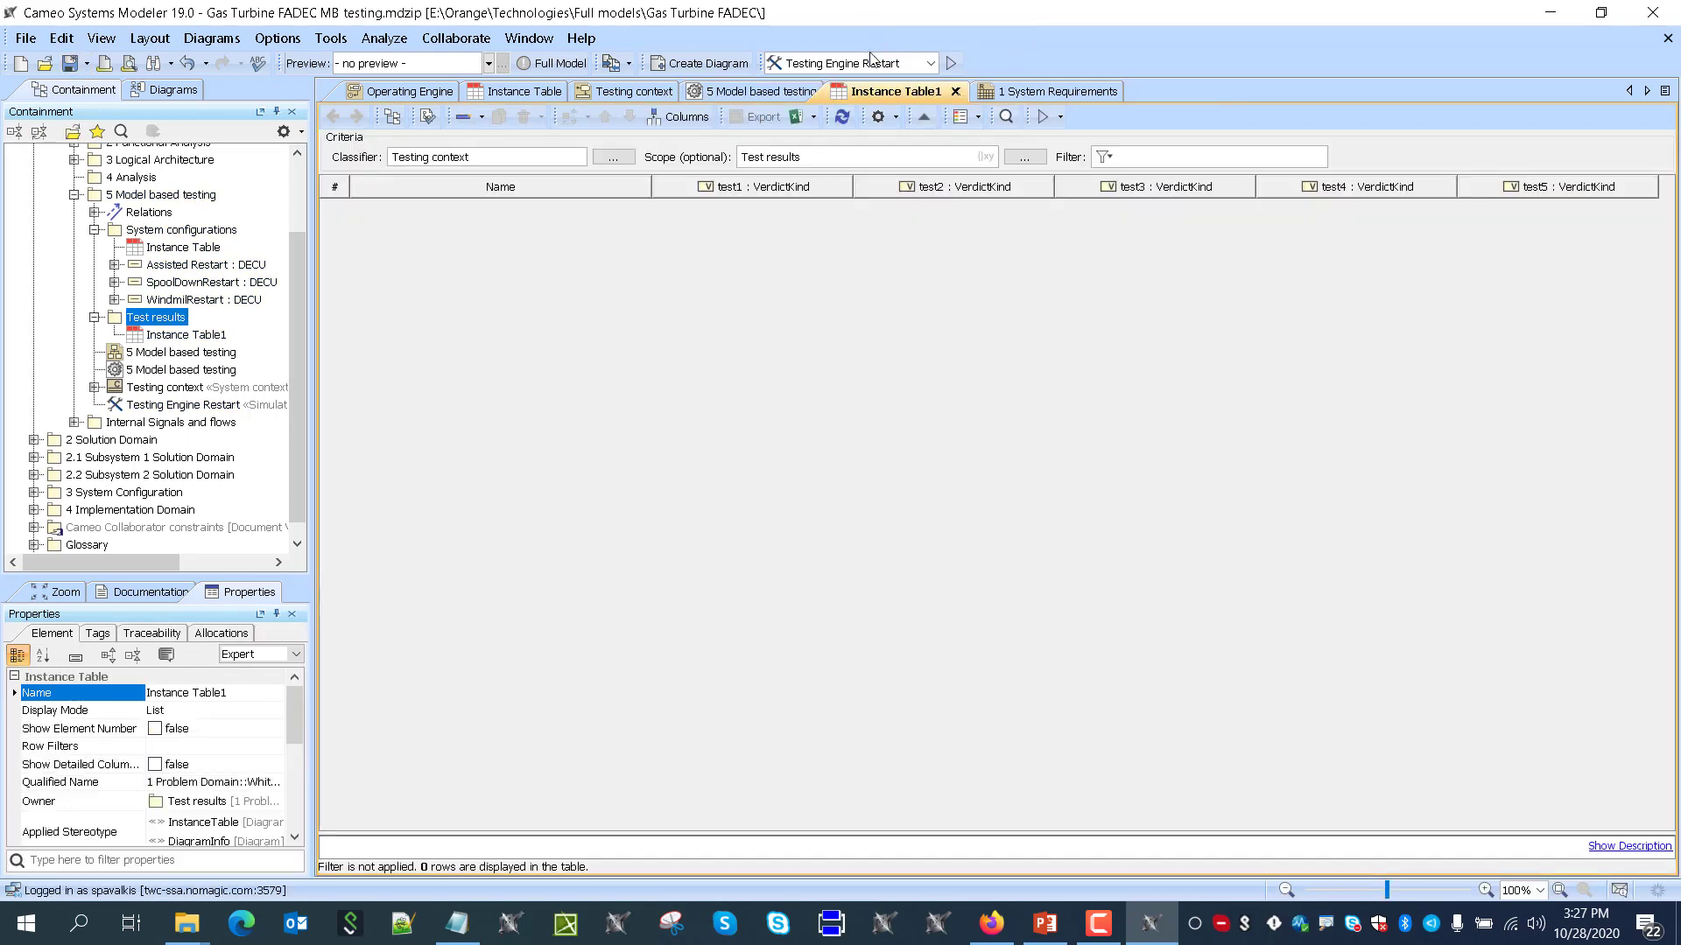
Run the Testing Engine Restart configuration, view the recorded verdicts in the test results instance table, and close the simulation pane
left_click(951, 63)
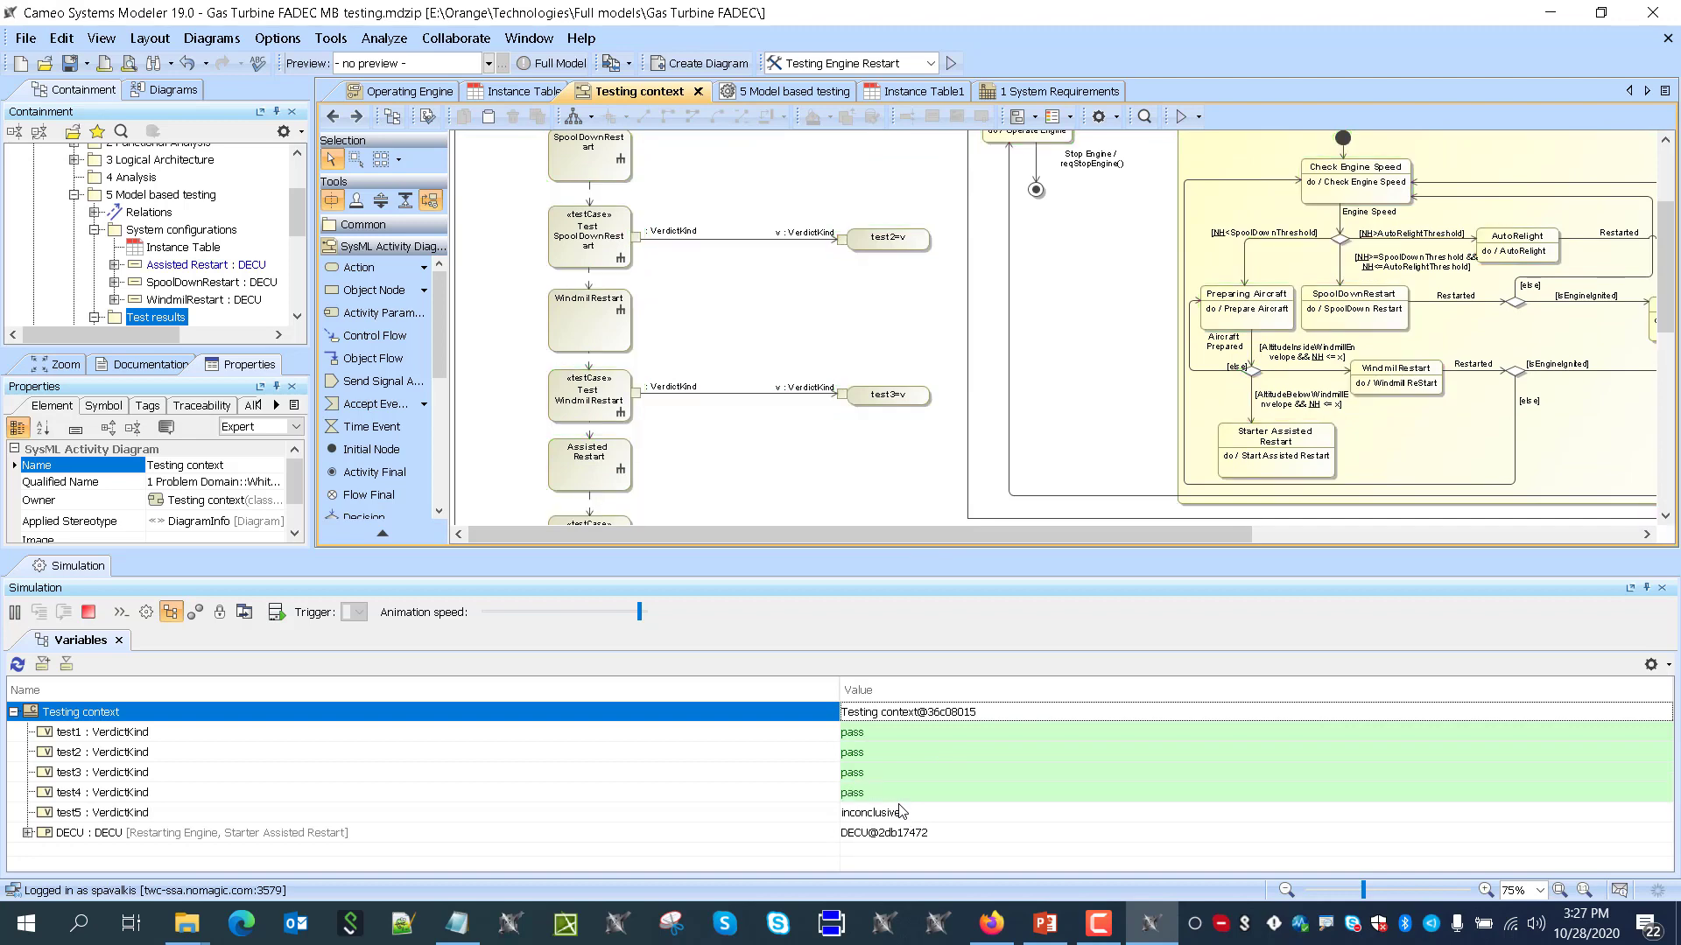
left_click(903, 91)
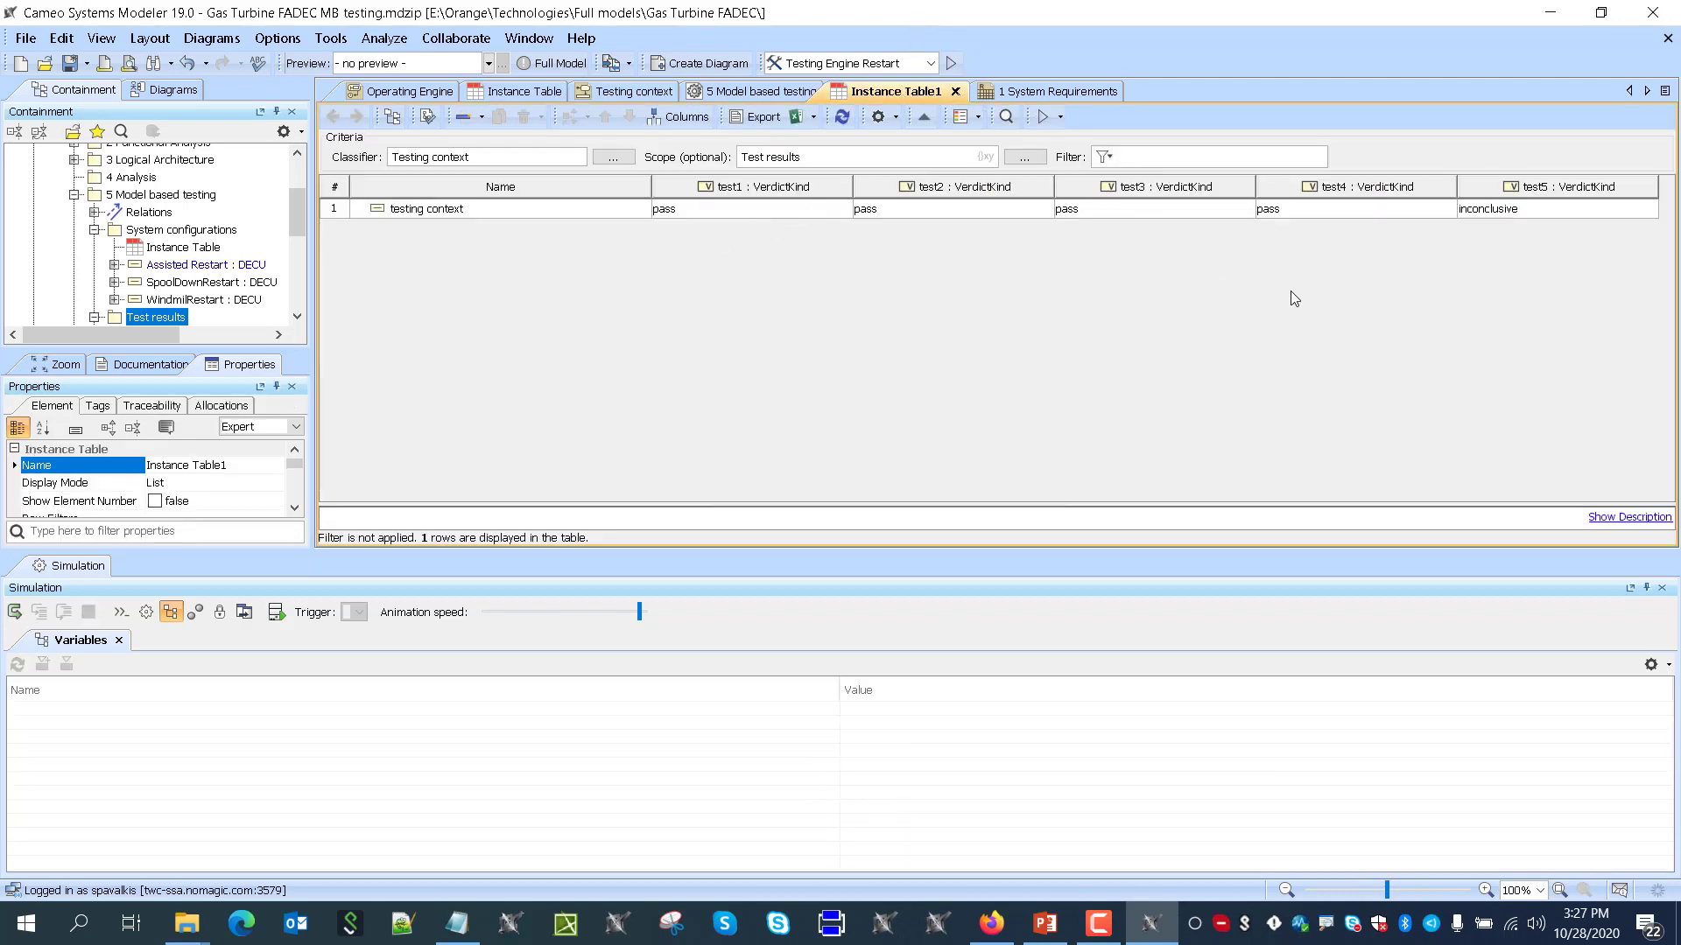
left_click(1661, 588)
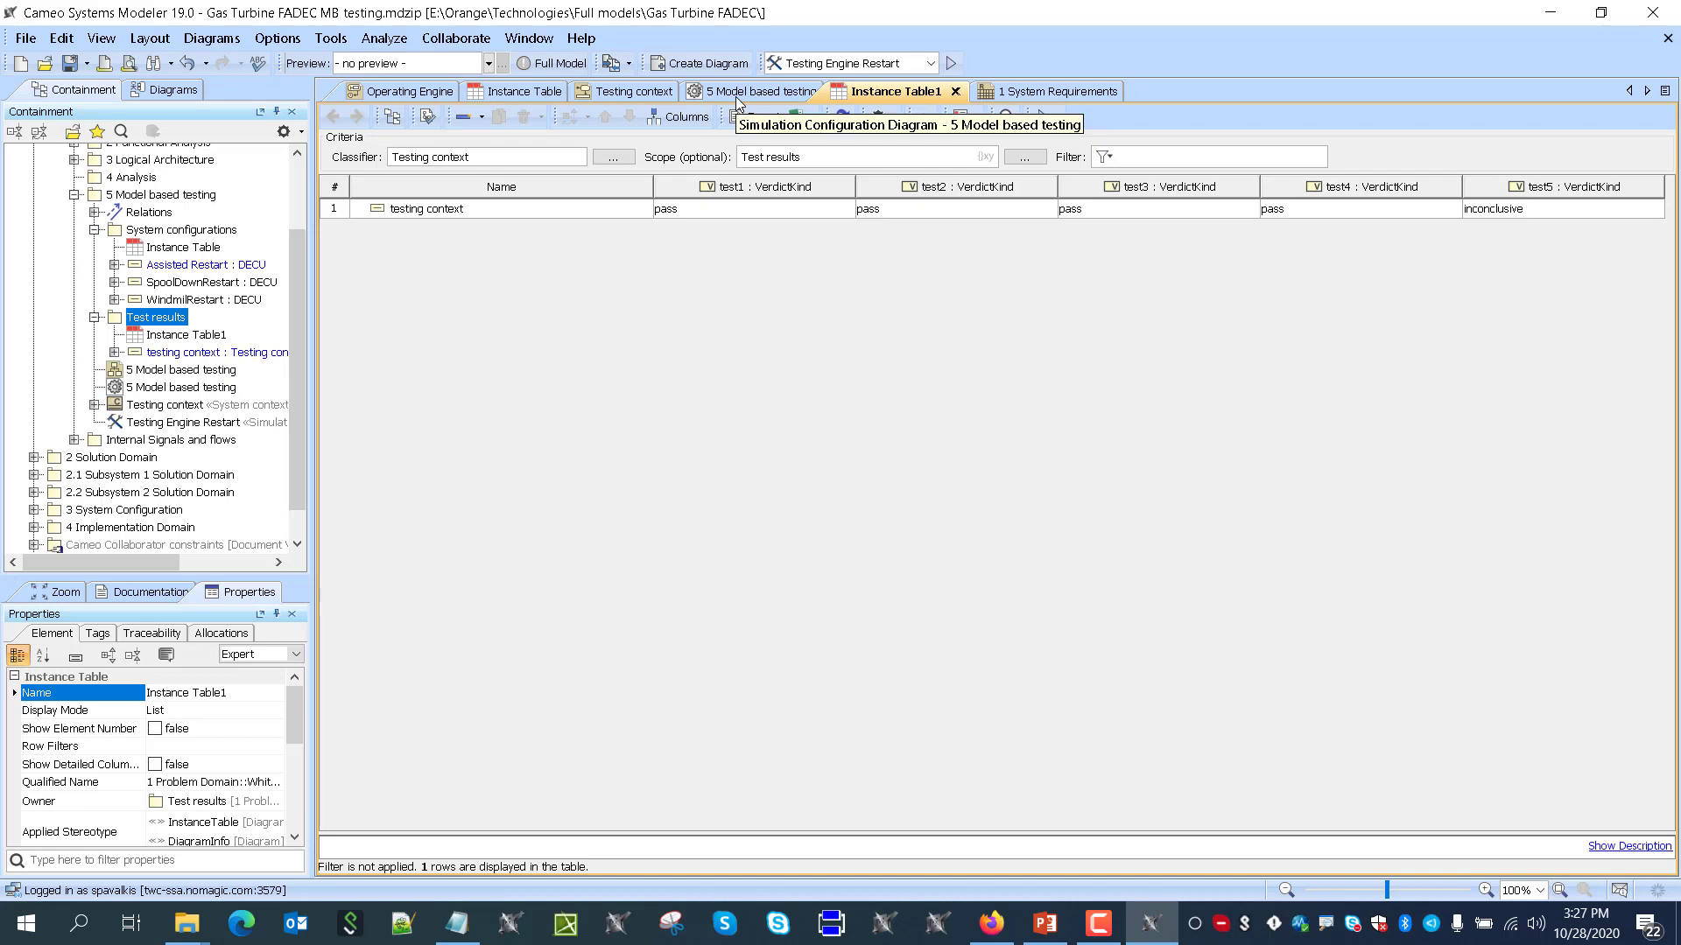
Set the Testing Engine Restart configuration's animation speed to 100 and its Silent property to true
left_click(735, 96)
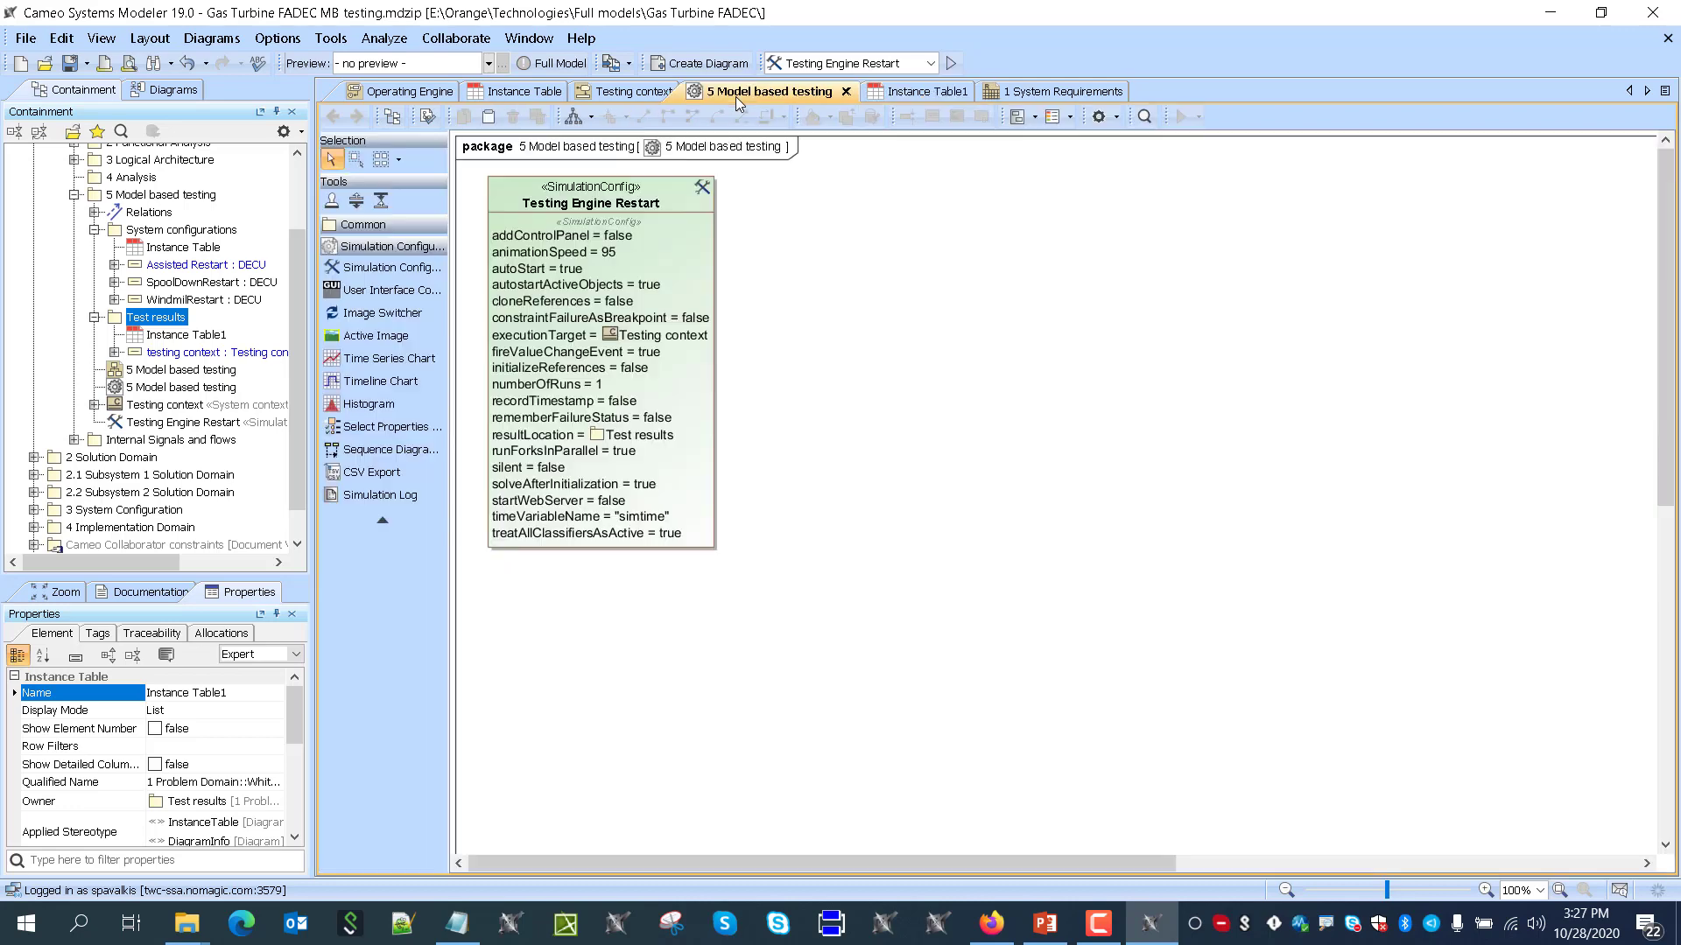
right_click(701, 186)
key("Escape")
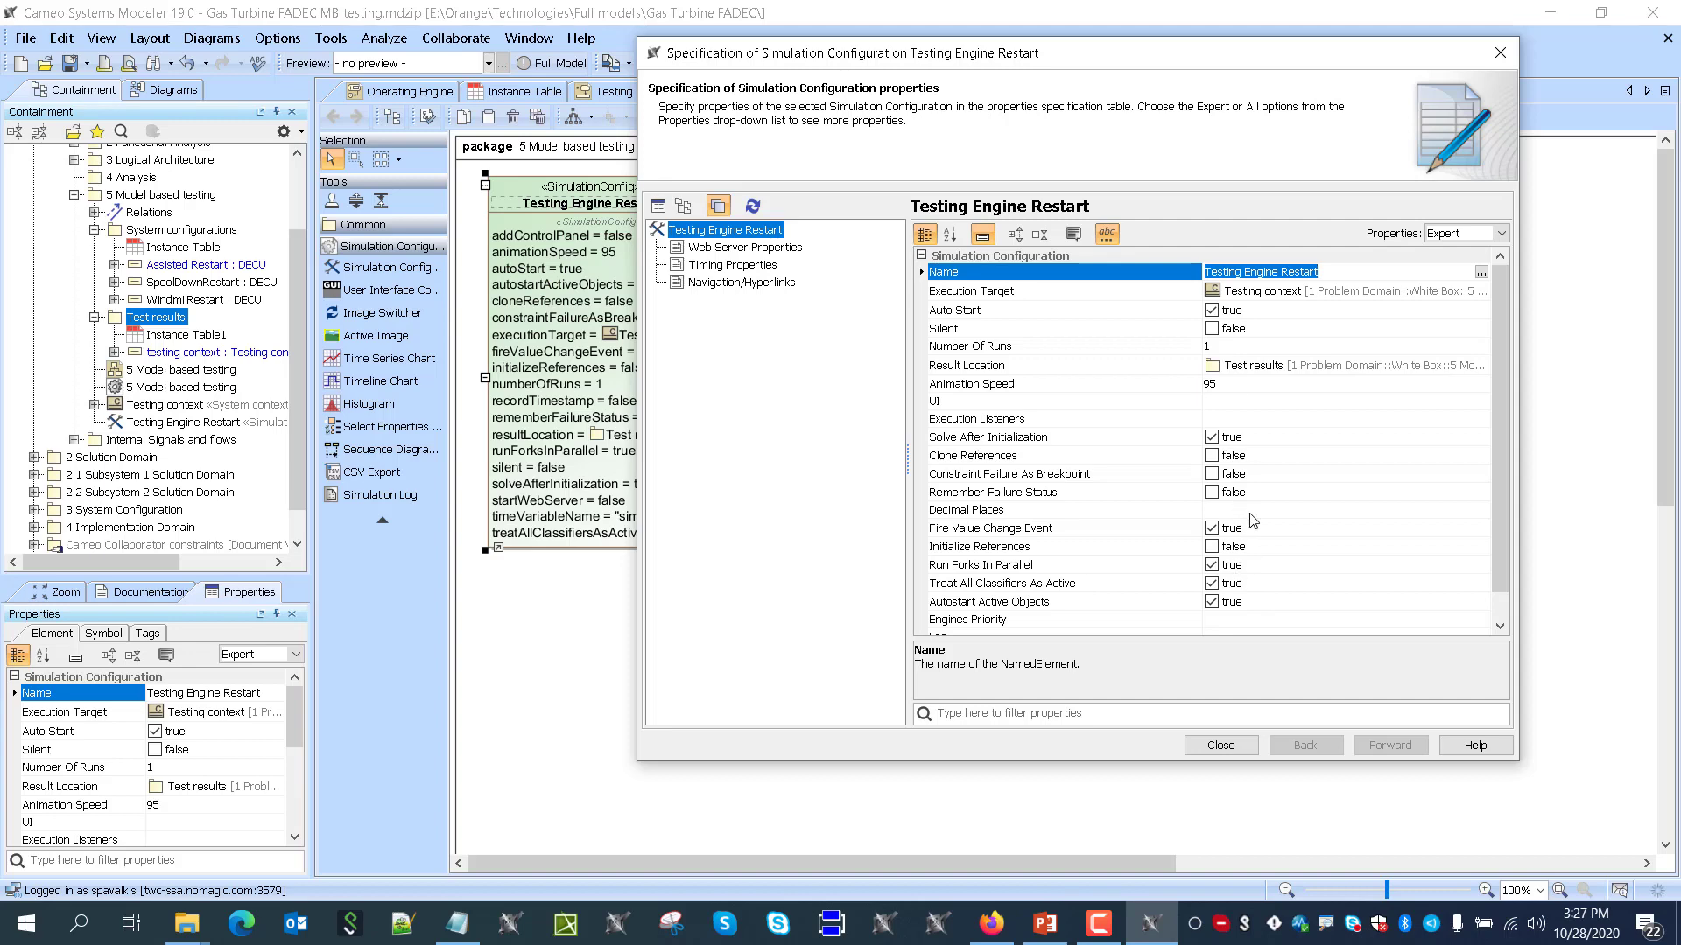
left_click(1223, 383)
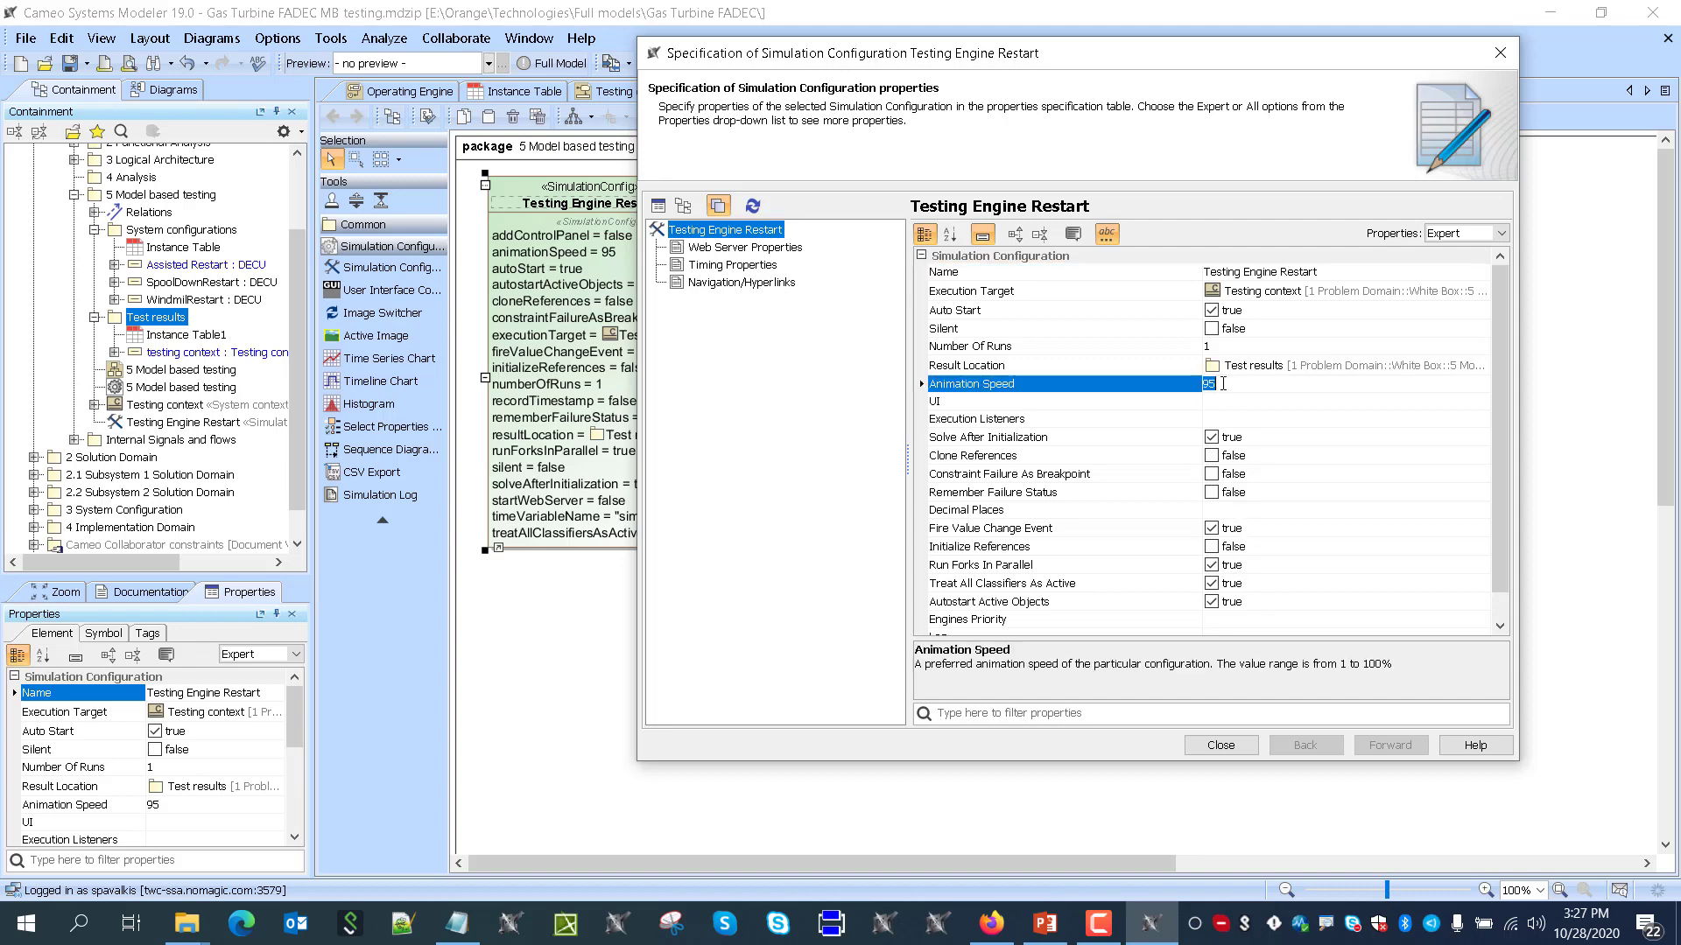
left_click(1130, 368)
left_click(1072, 330)
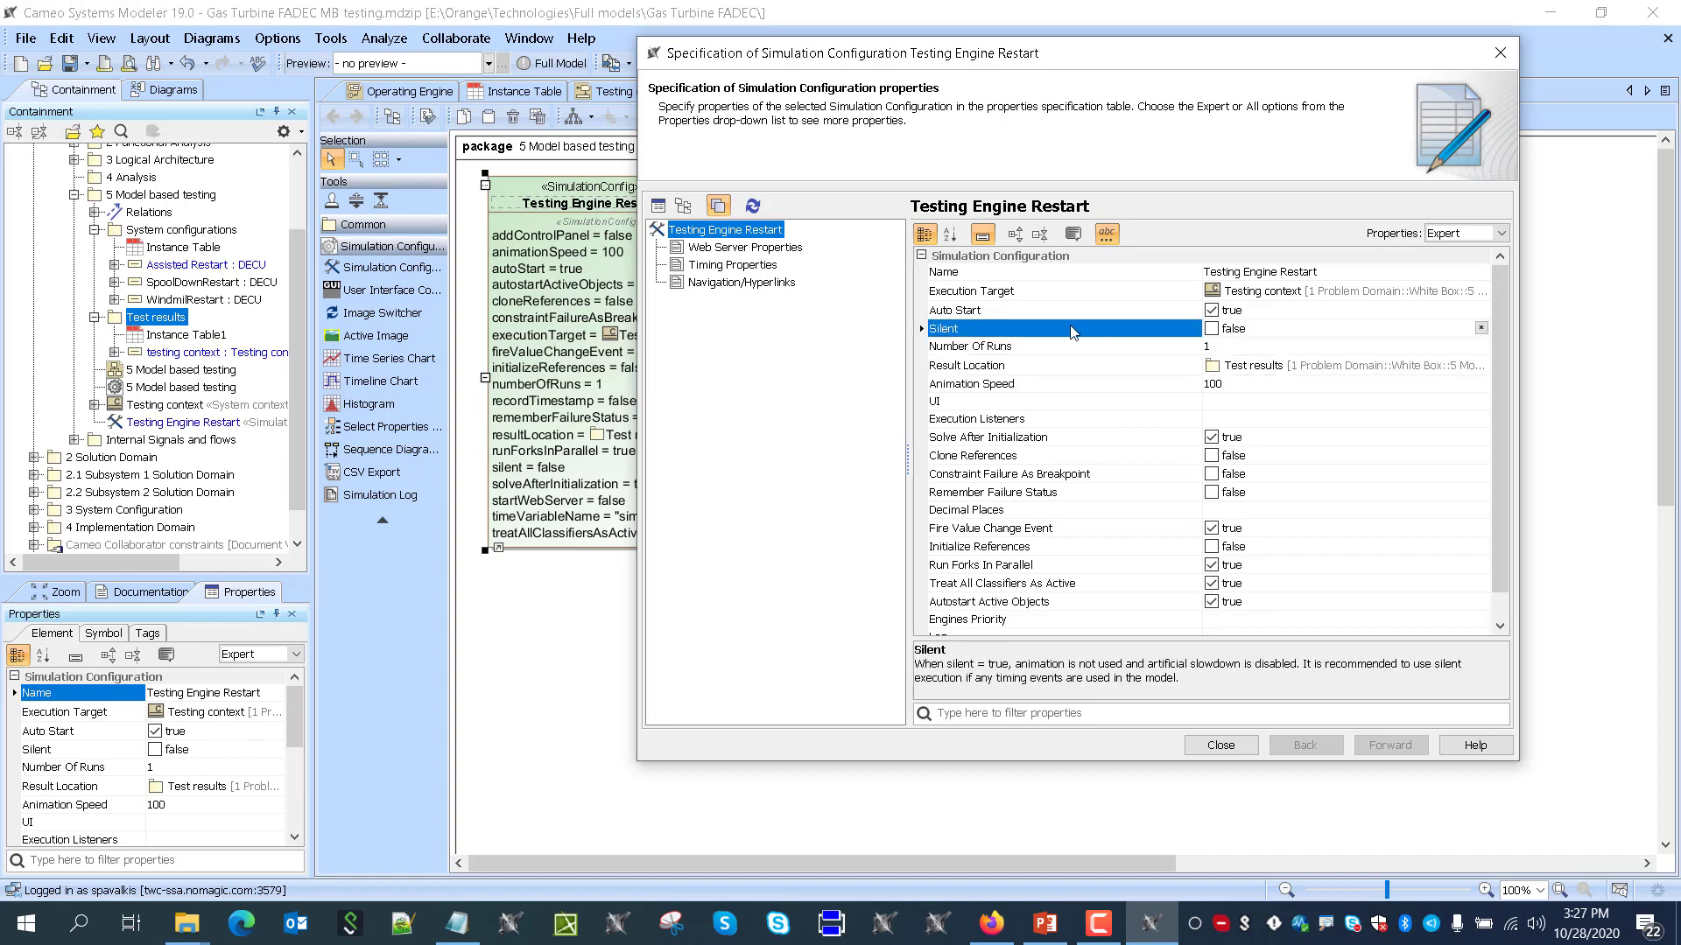
left_click(1211, 329)
left_click(1221, 745)
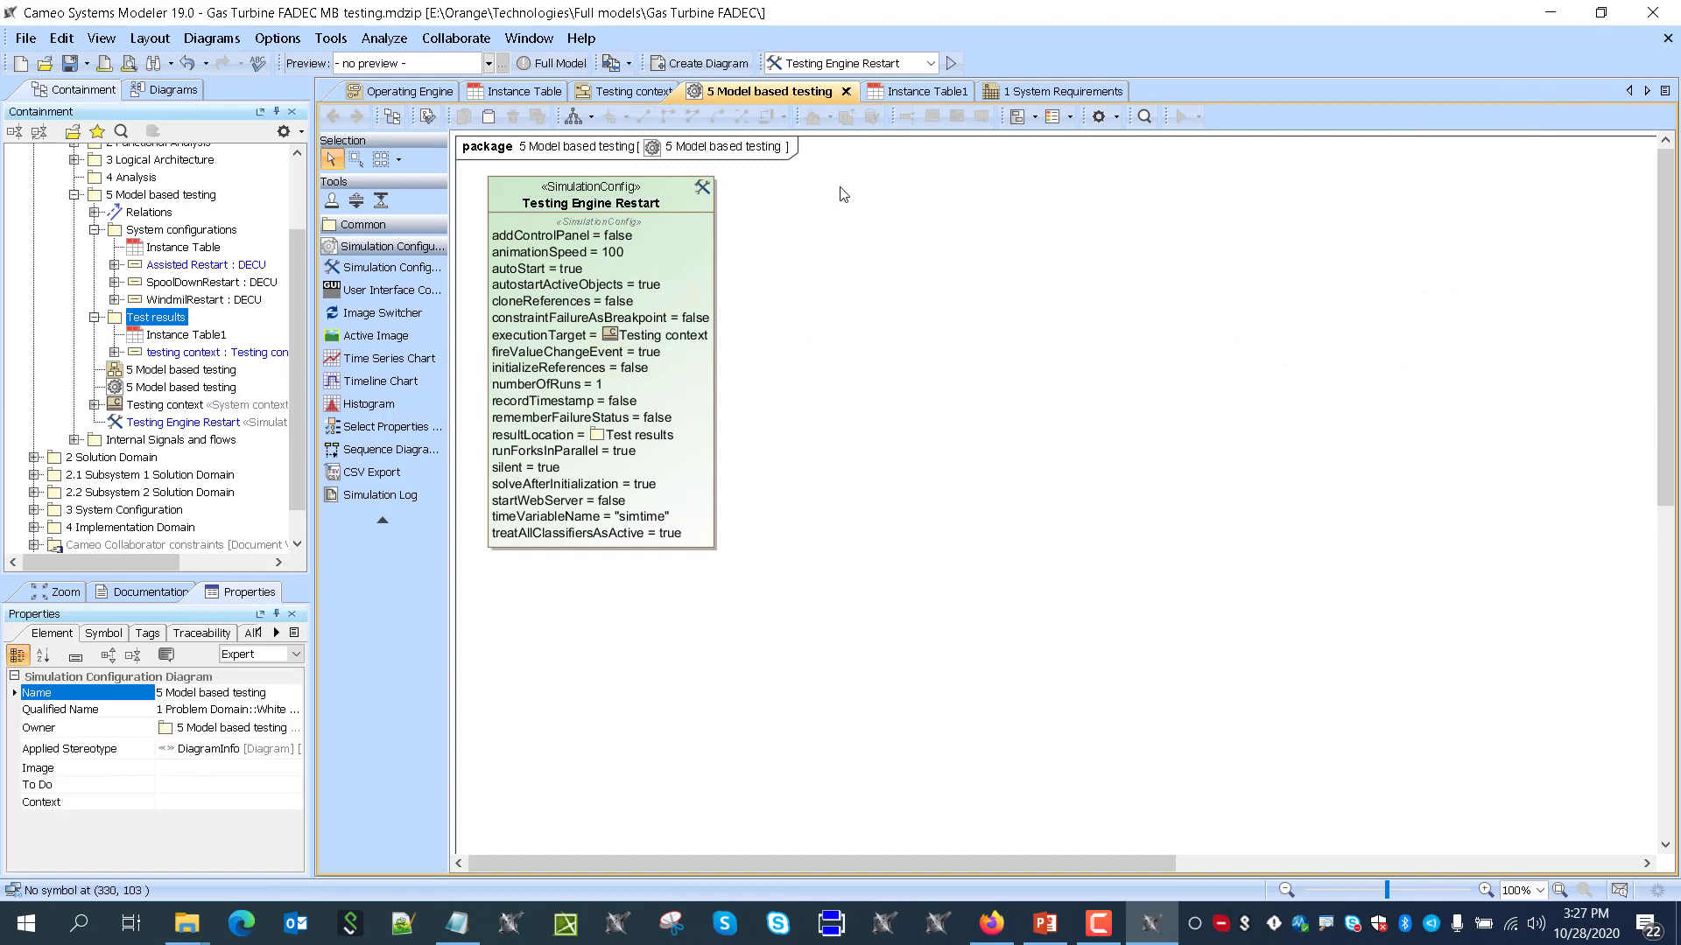
Return to the test results instance table and run the Testing Engine Restart configuration in silent mode
left_click(880, 96)
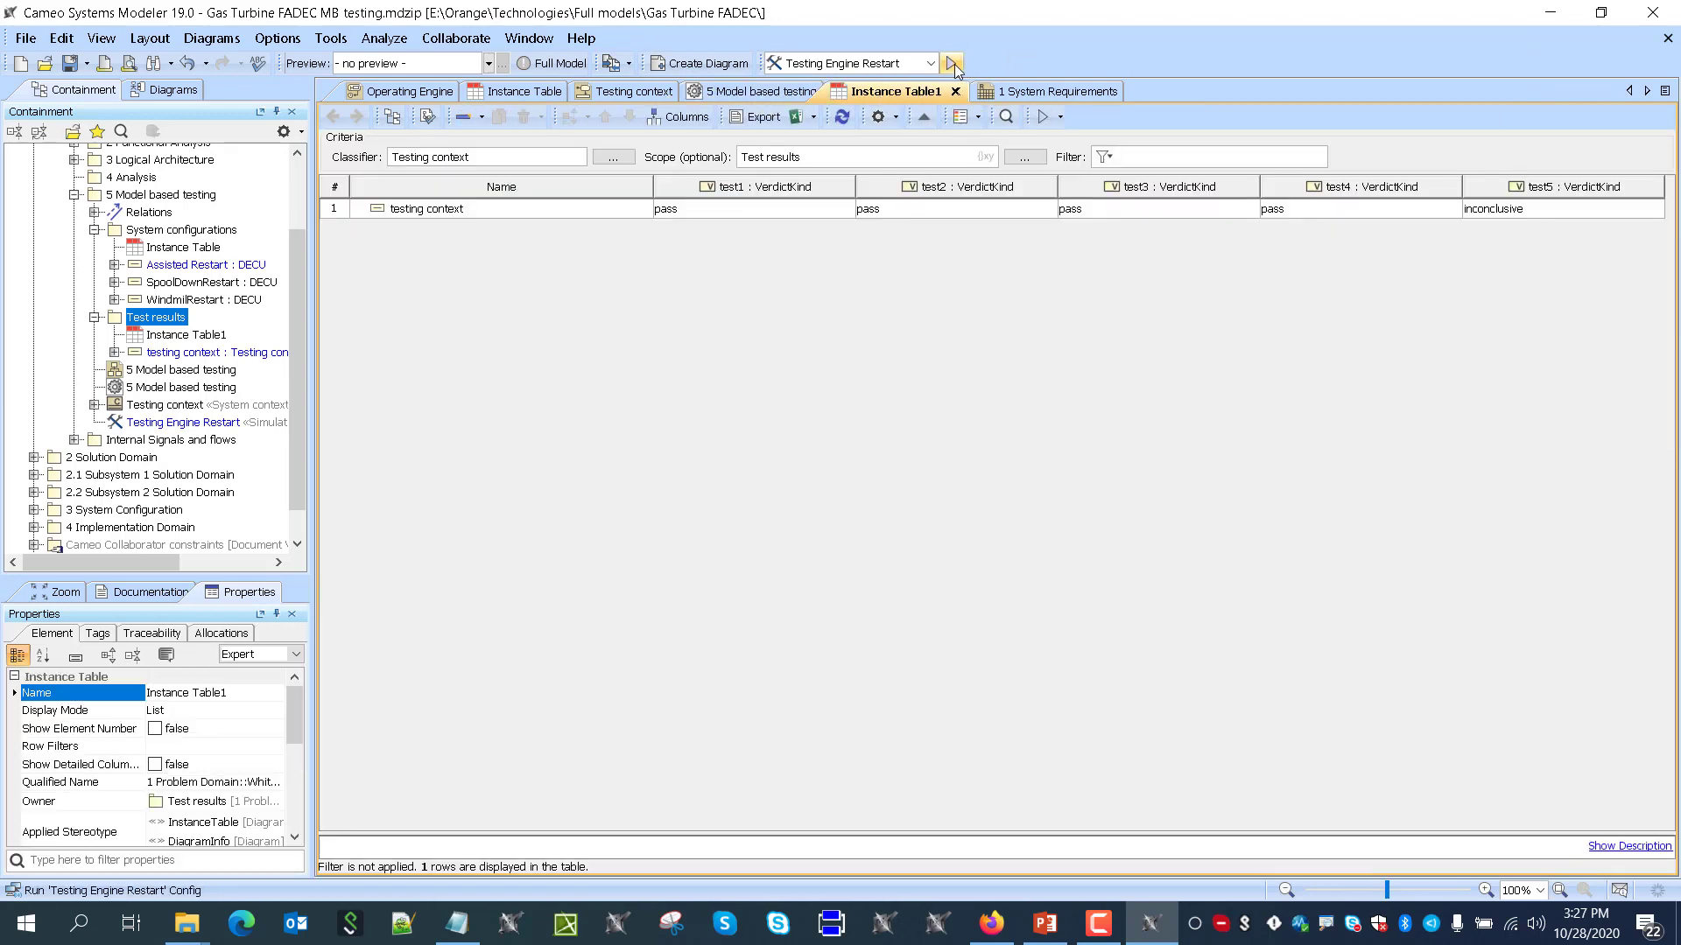
left_click(952, 63)
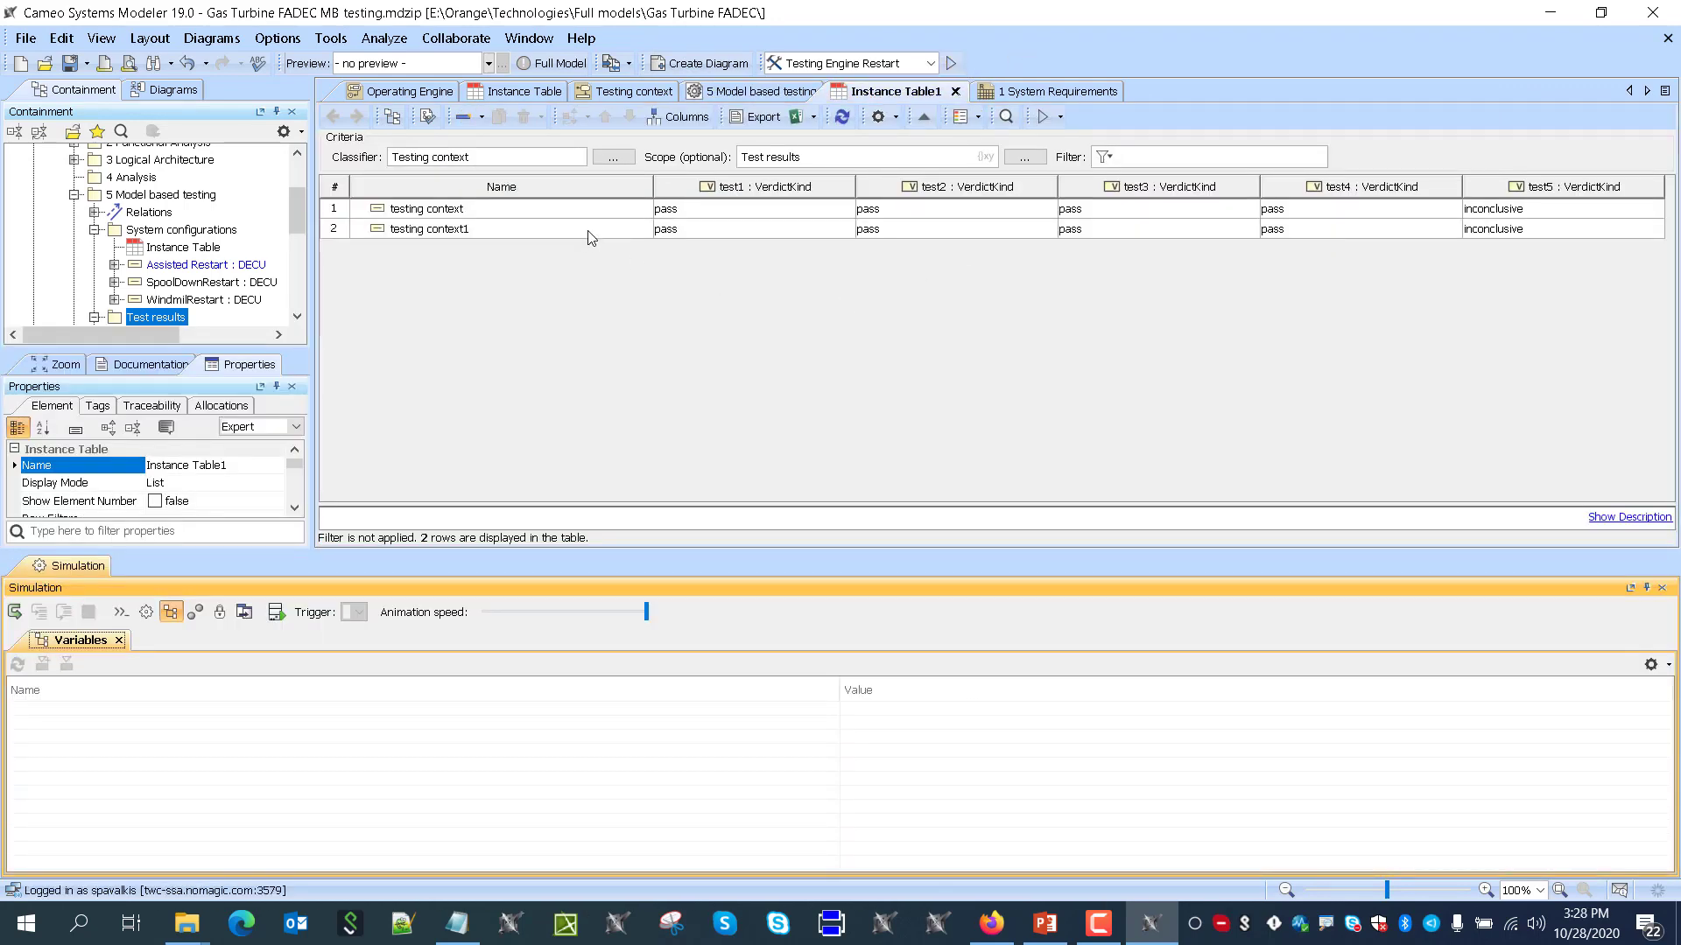
In the Operating Engine state machine, change the WindmilRestart transition guard to AltitudeInsideWindmillEnvelope && NH >= x
left_click(411, 91)
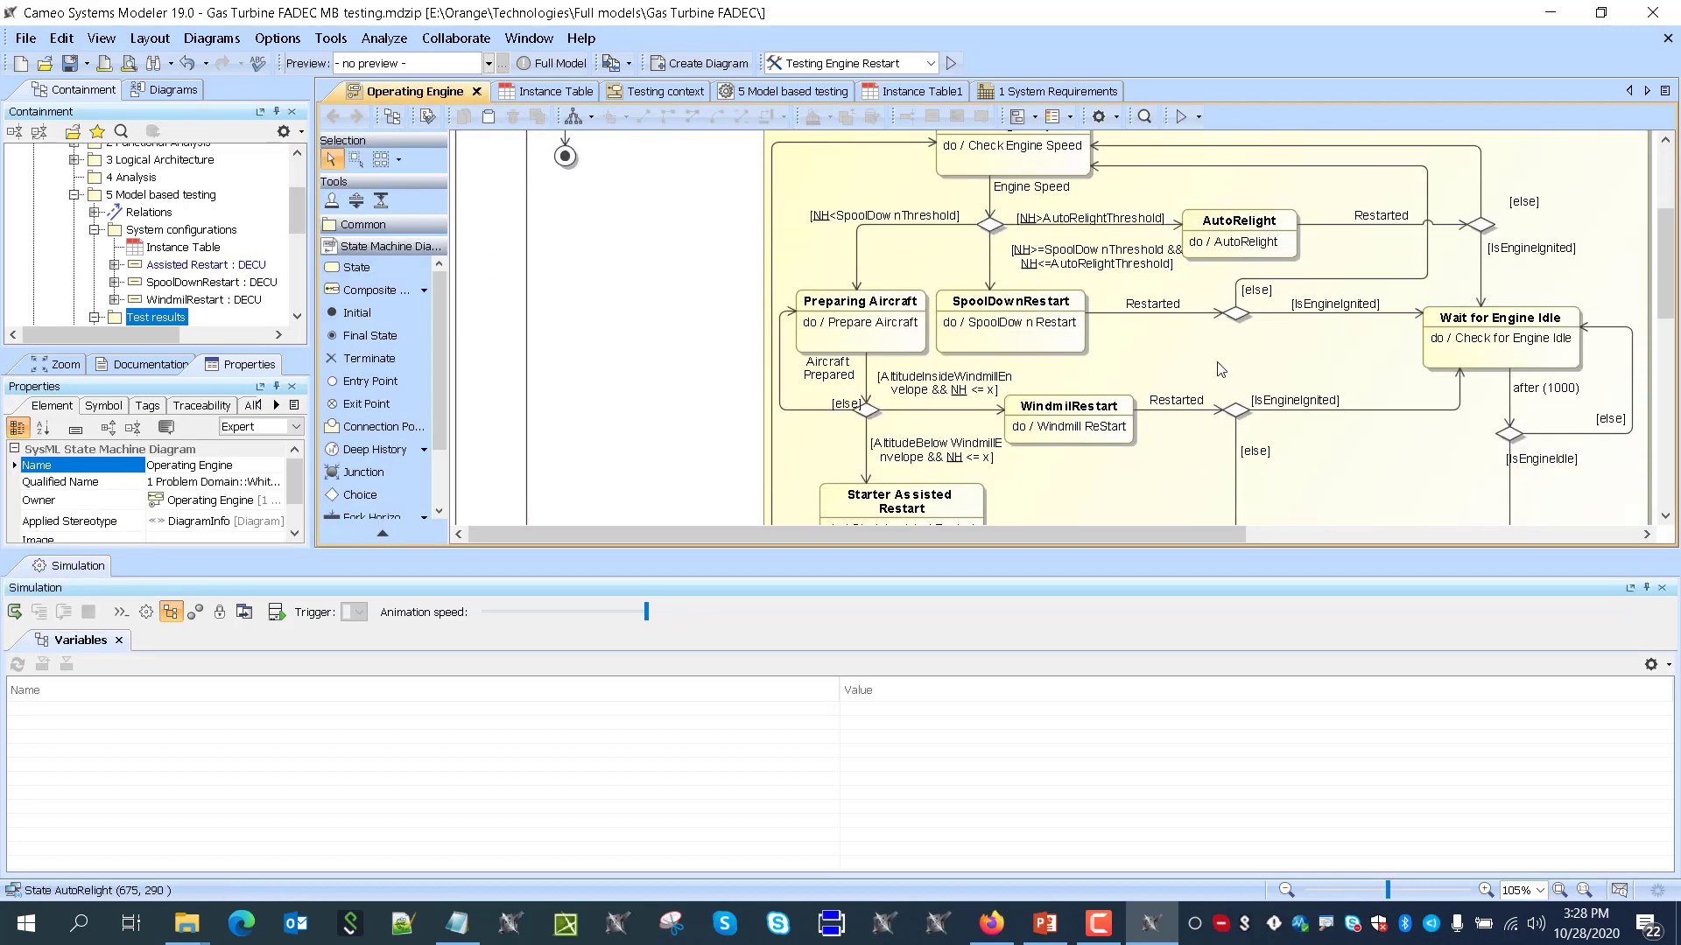
left_click(971, 394)
left_click(971, 394)
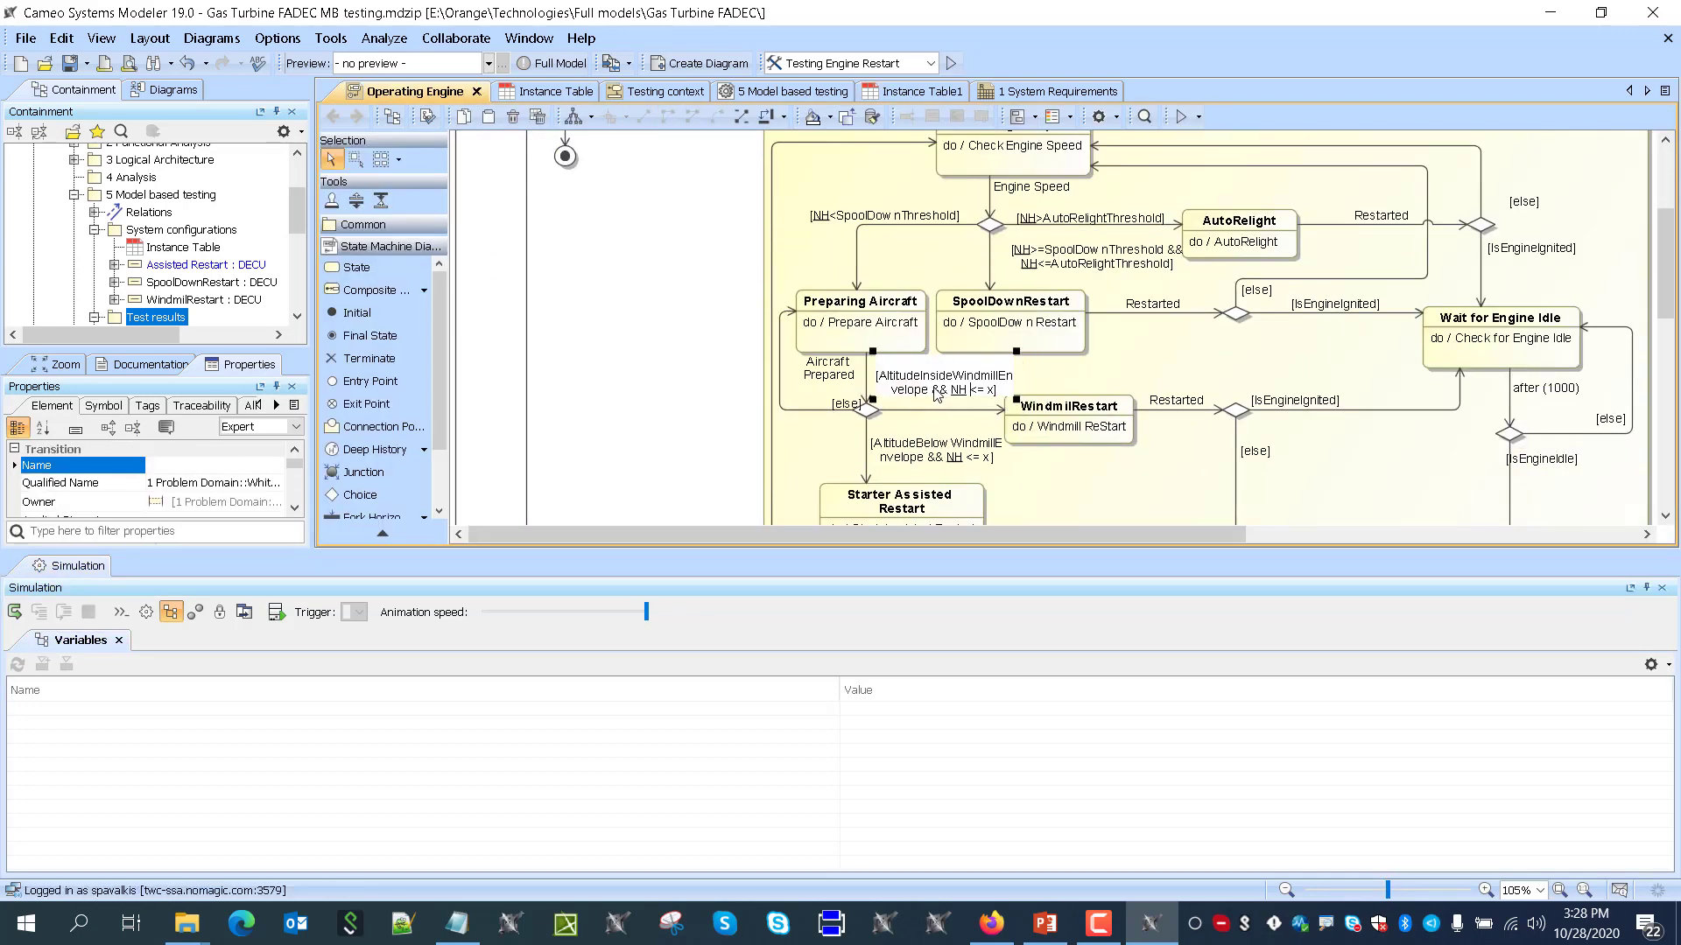
left_click_drag(973, 393, 978, 394)
left_click(728, 383)
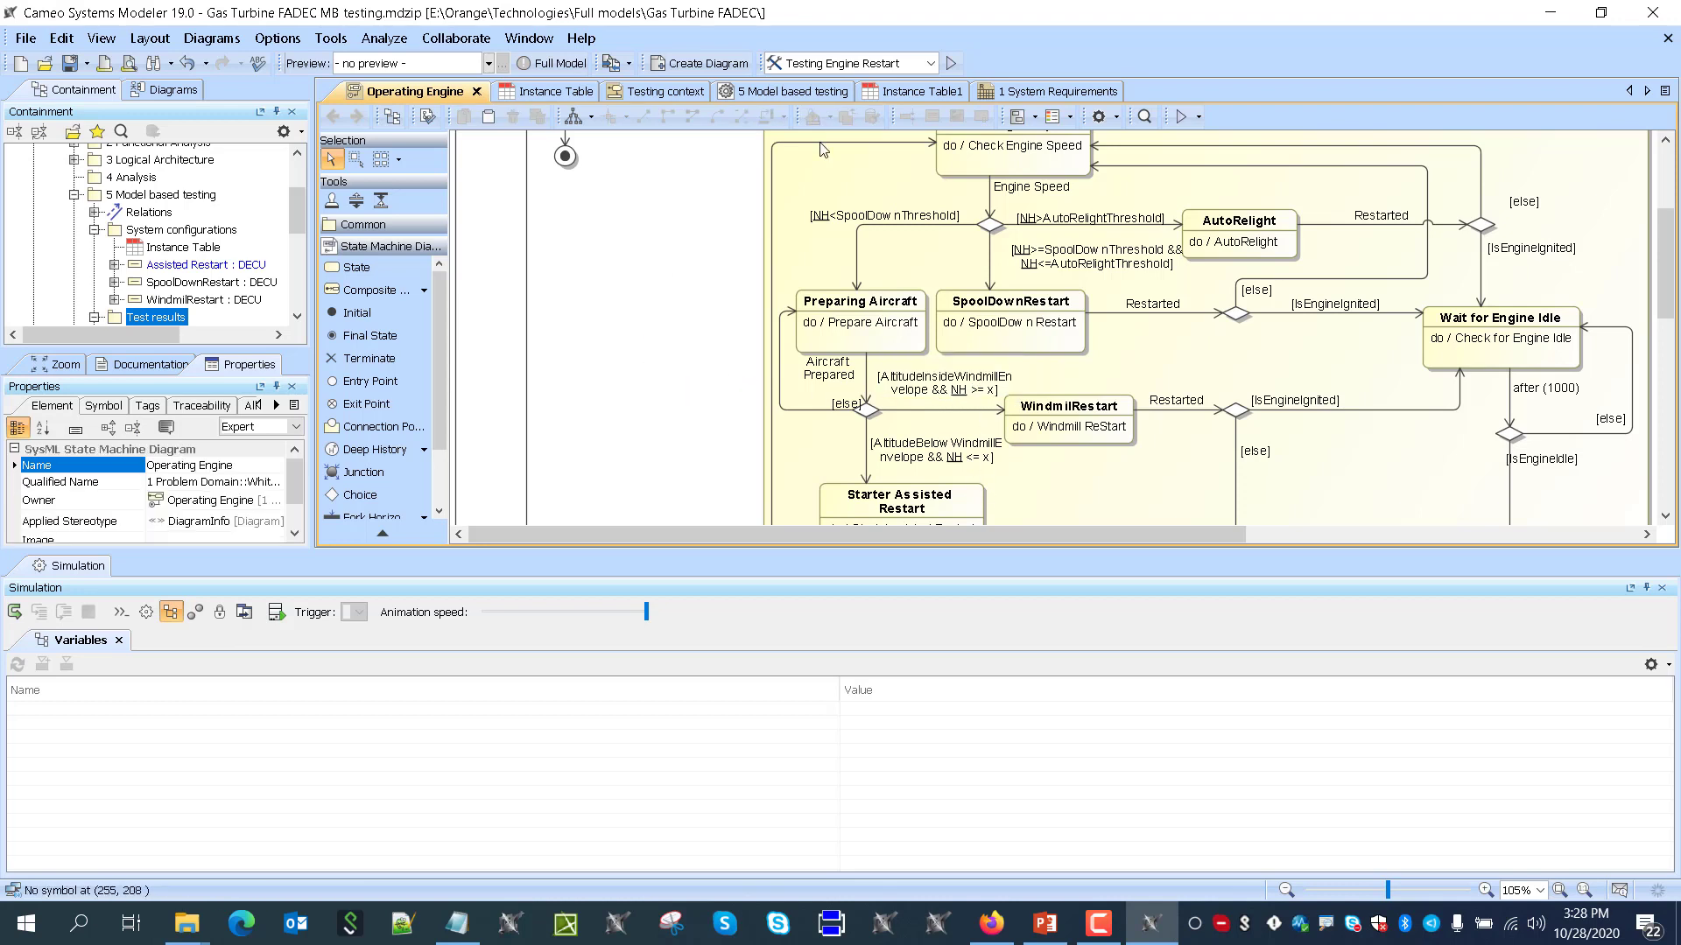
Run Testing Engine Restart with the altered guard, and check the test3 verdict against the state machine and system configurations table
left_click(951, 64)
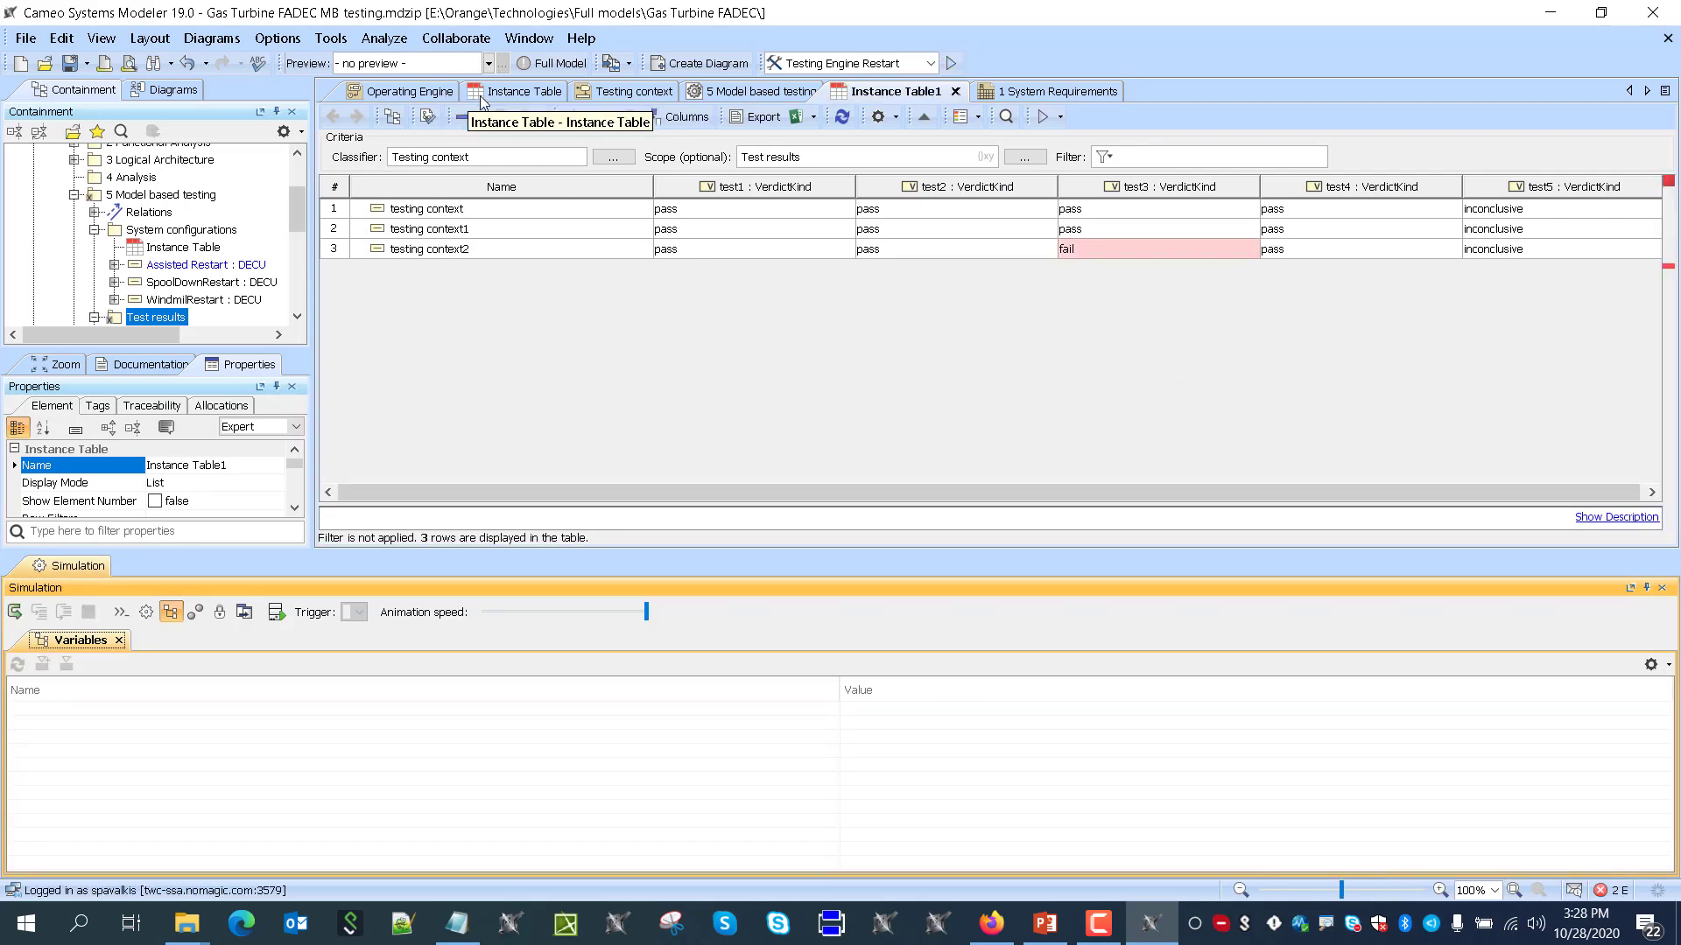
left_click(442, 92)
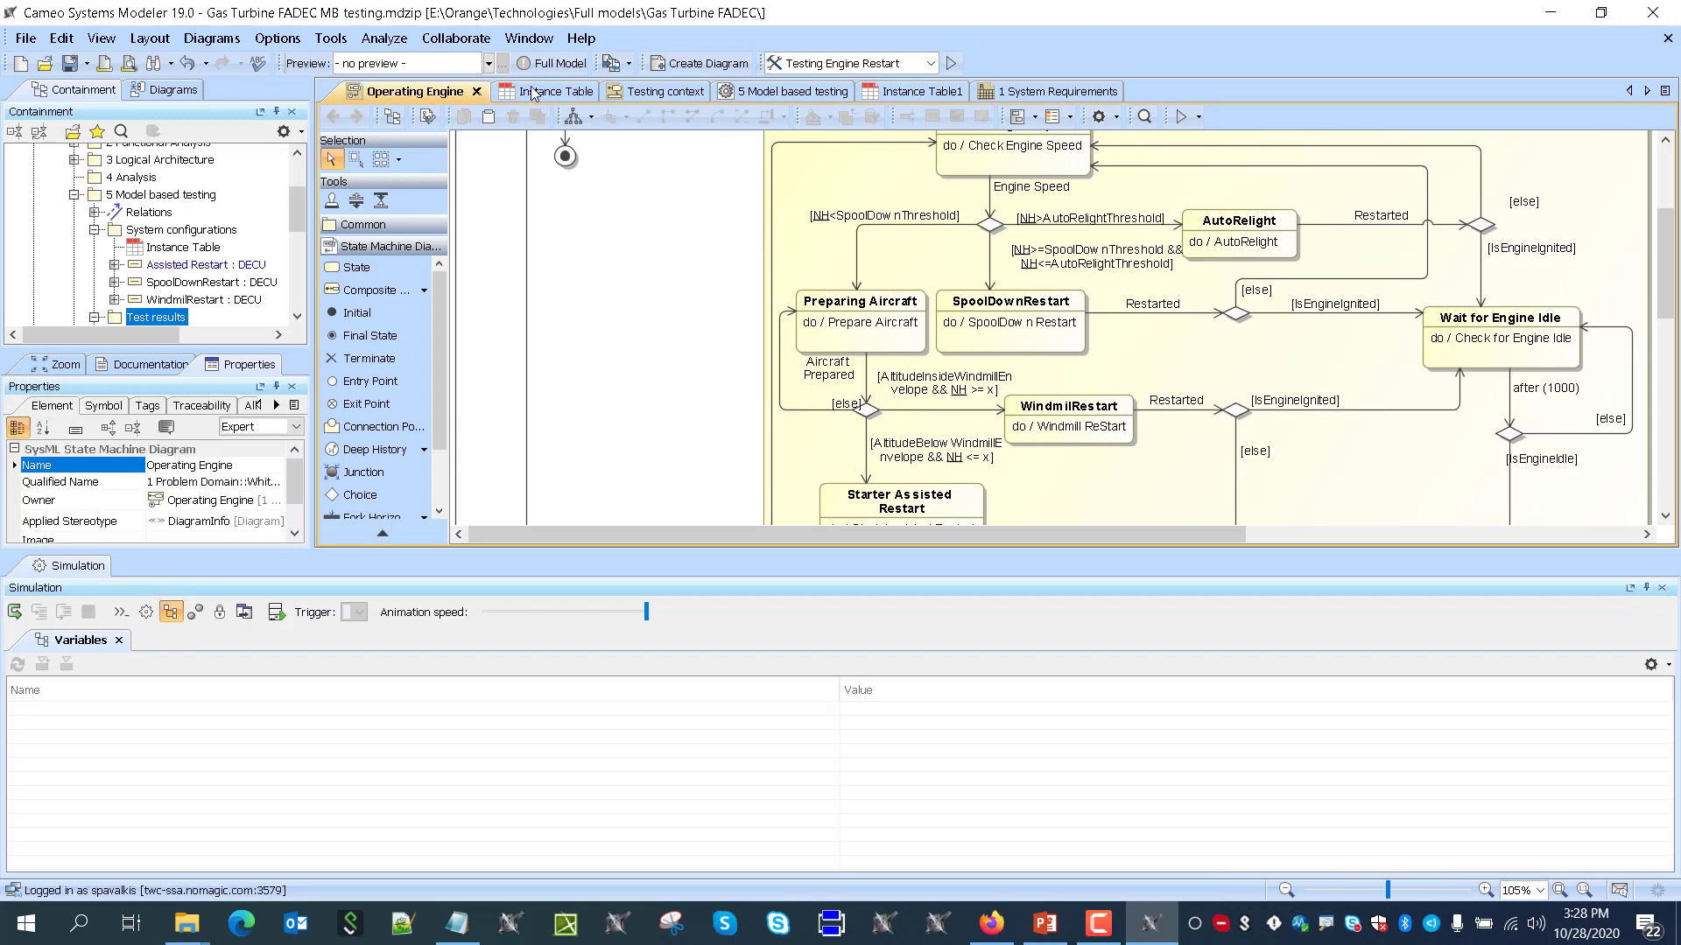
left_click(550, 91)
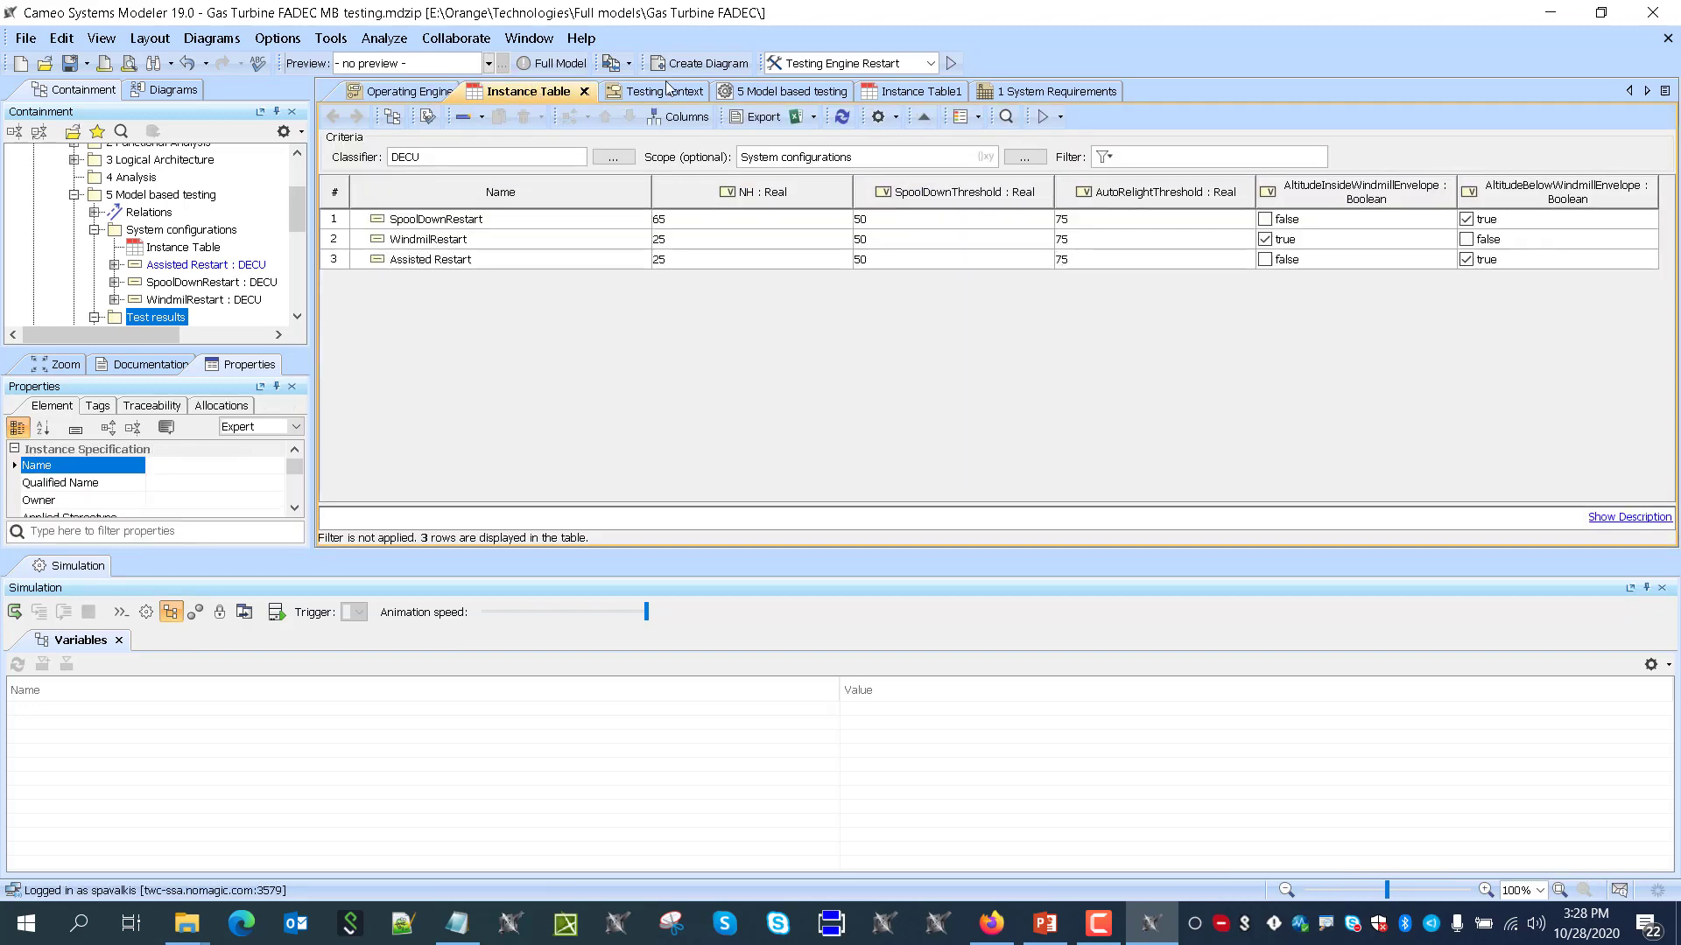
left_click(914, 91)
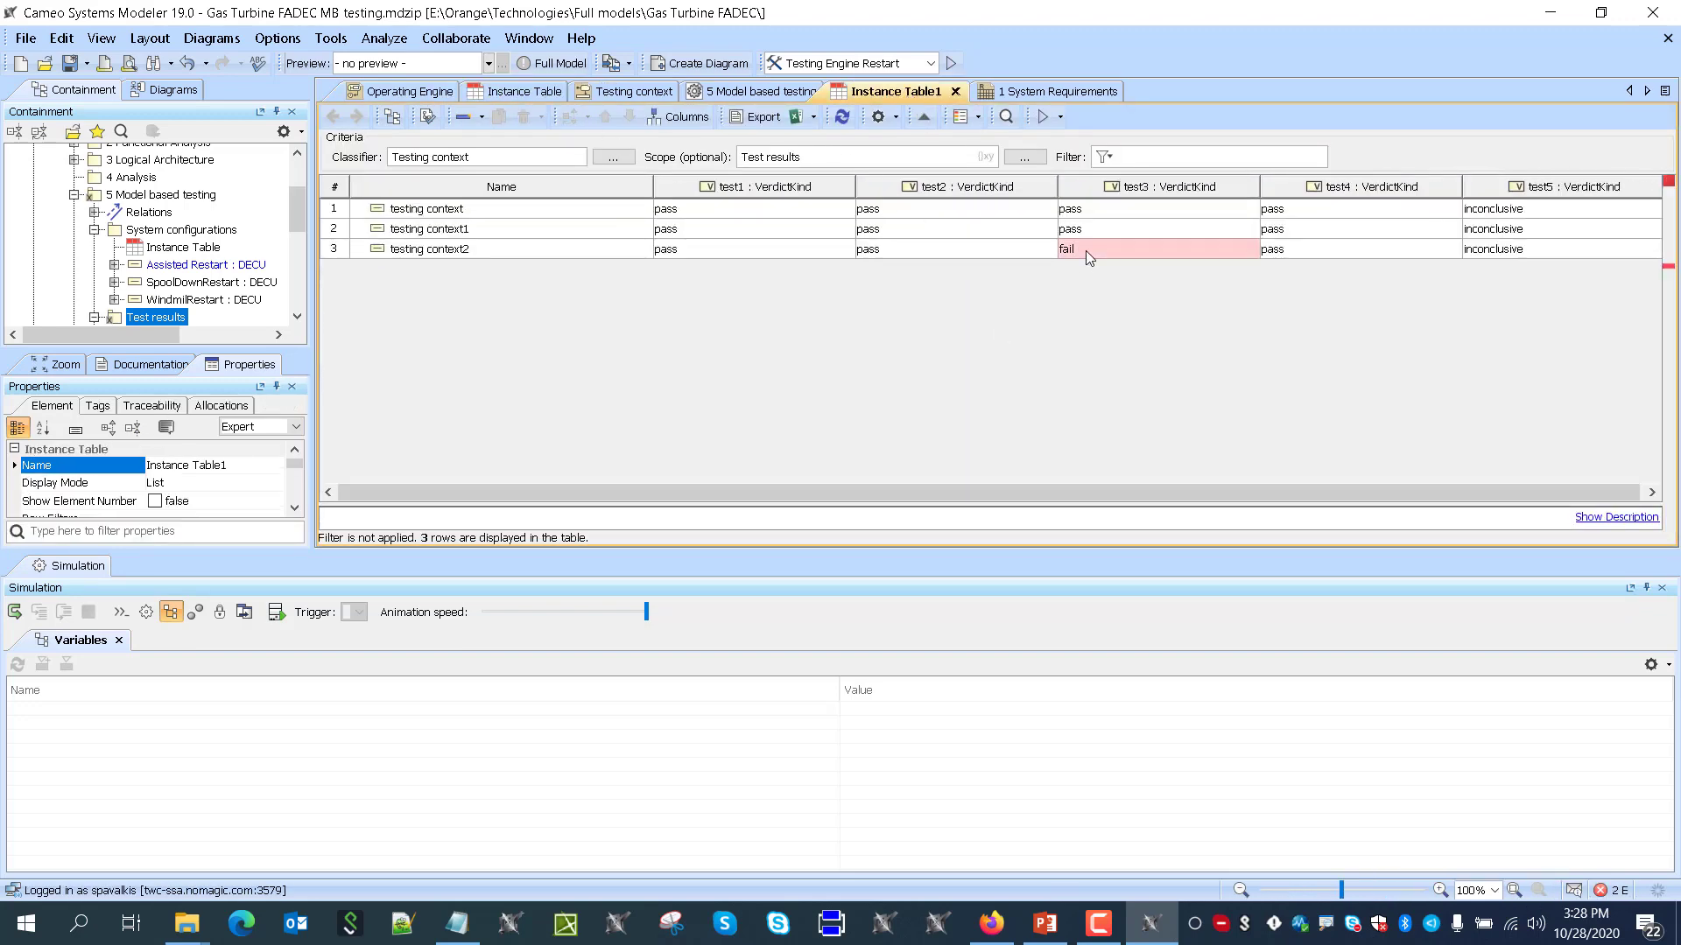
Restore the WindmilRestart transition guard to NH <= x and run Testing Engine Restart again from the test results table
left_click(376, 92)
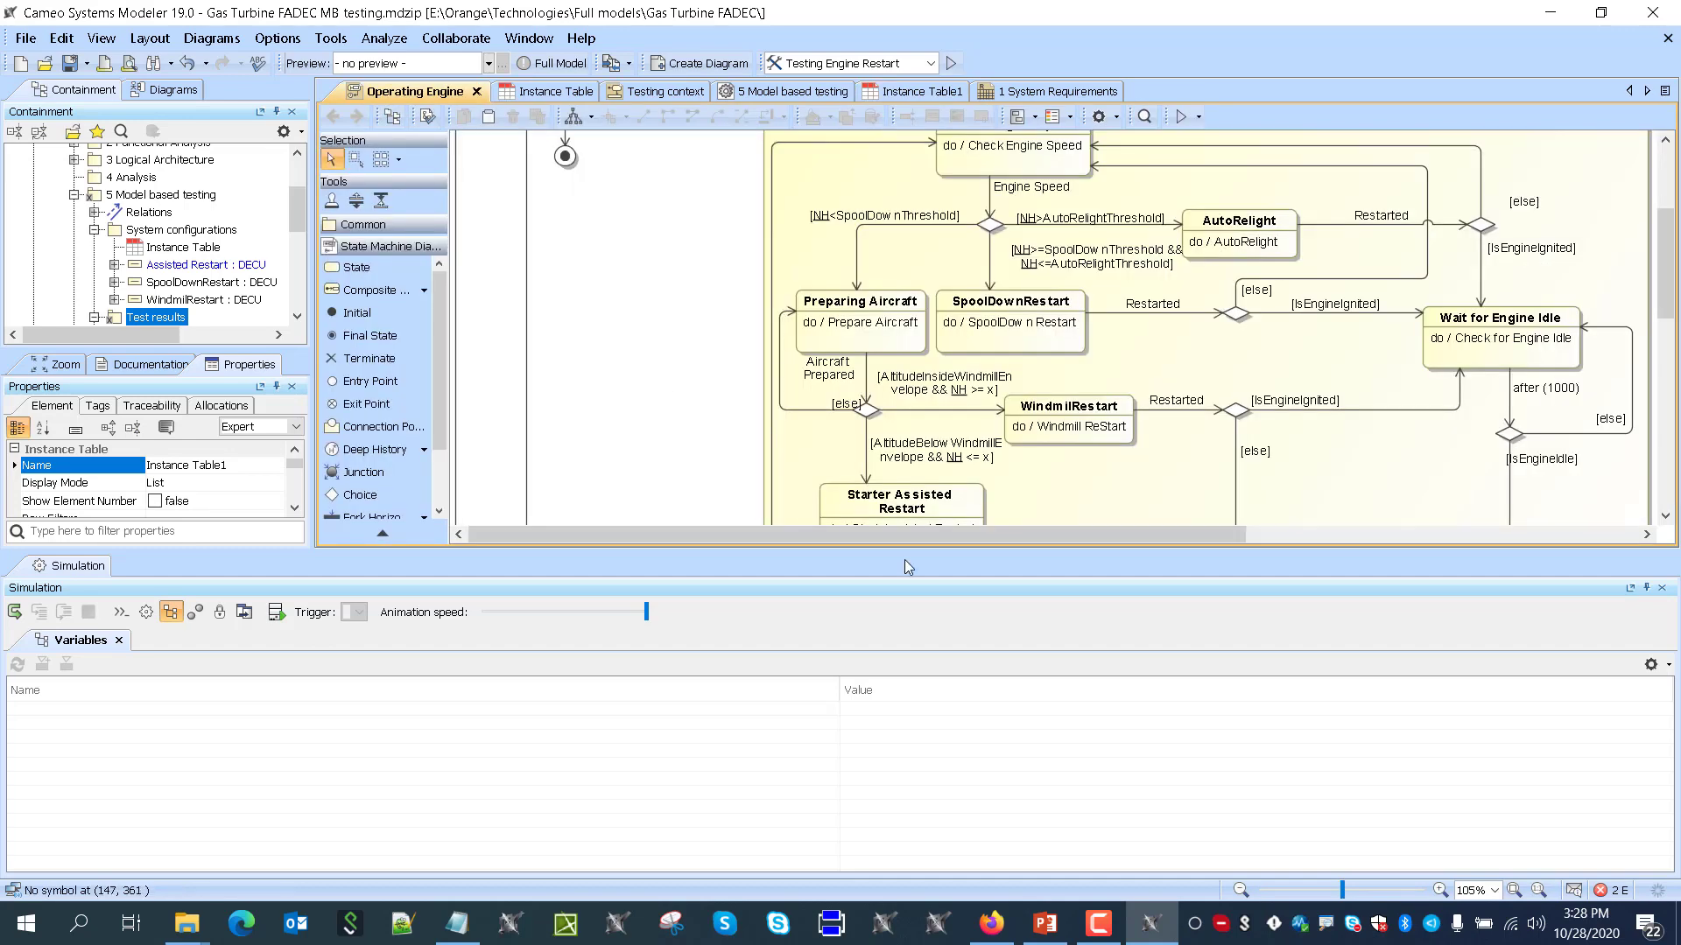
left_click(974, 396)
double_click(974, 391)
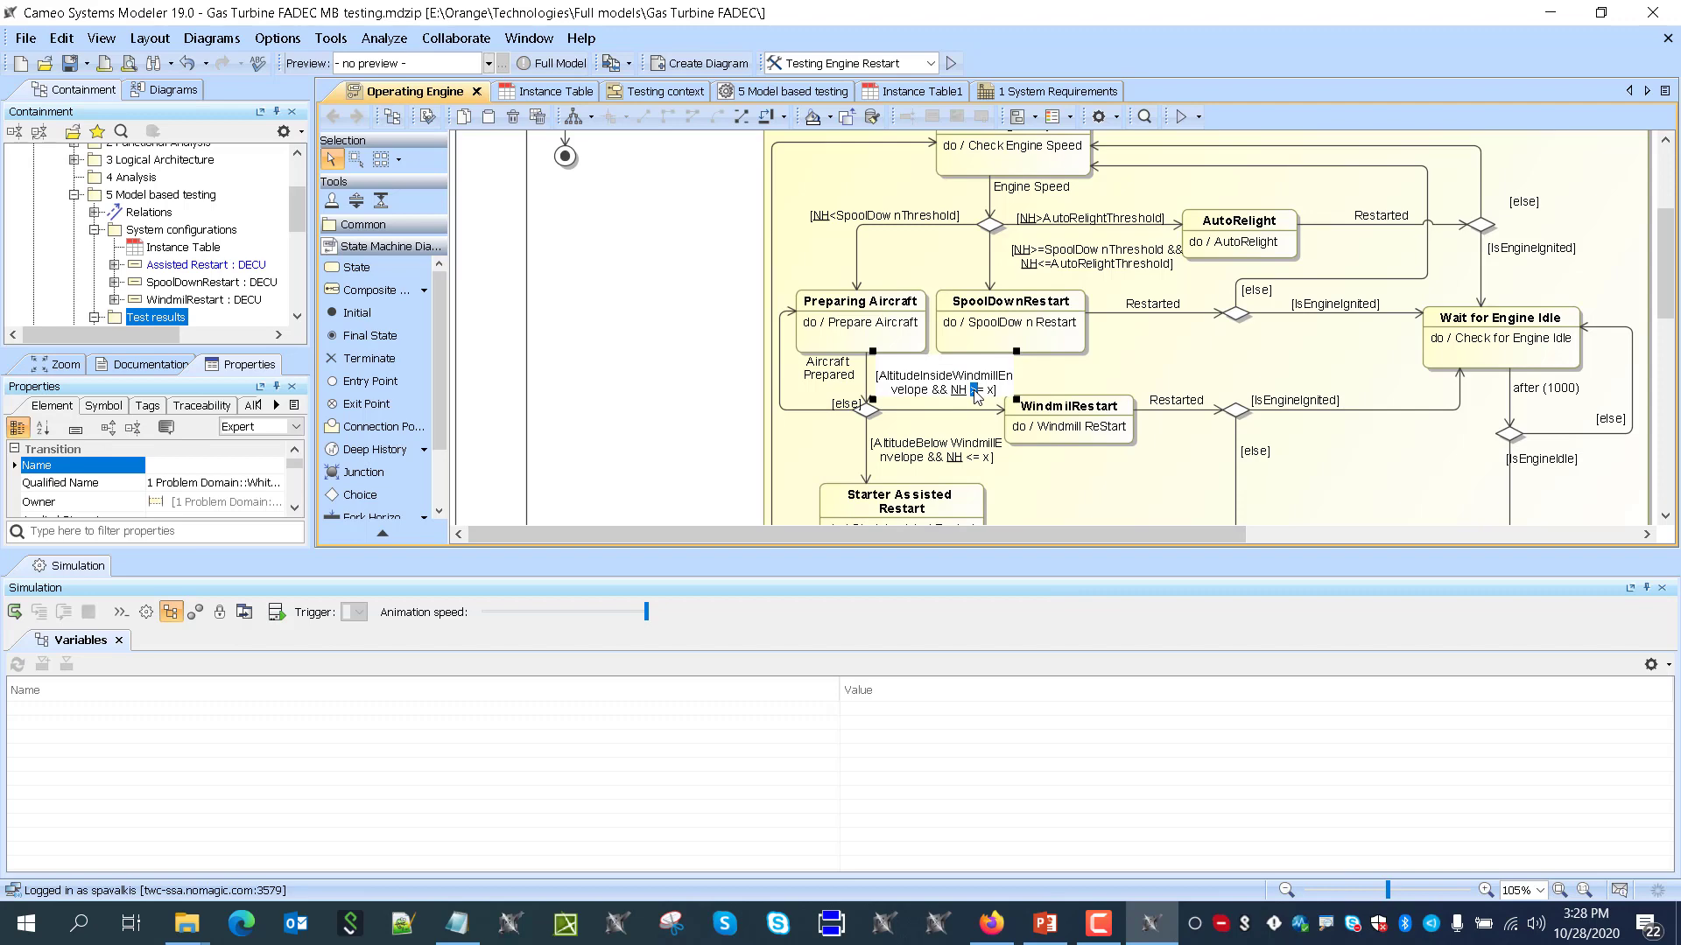
left_click(702, 374)
left_click(911, 91)
left_click(959, 65)
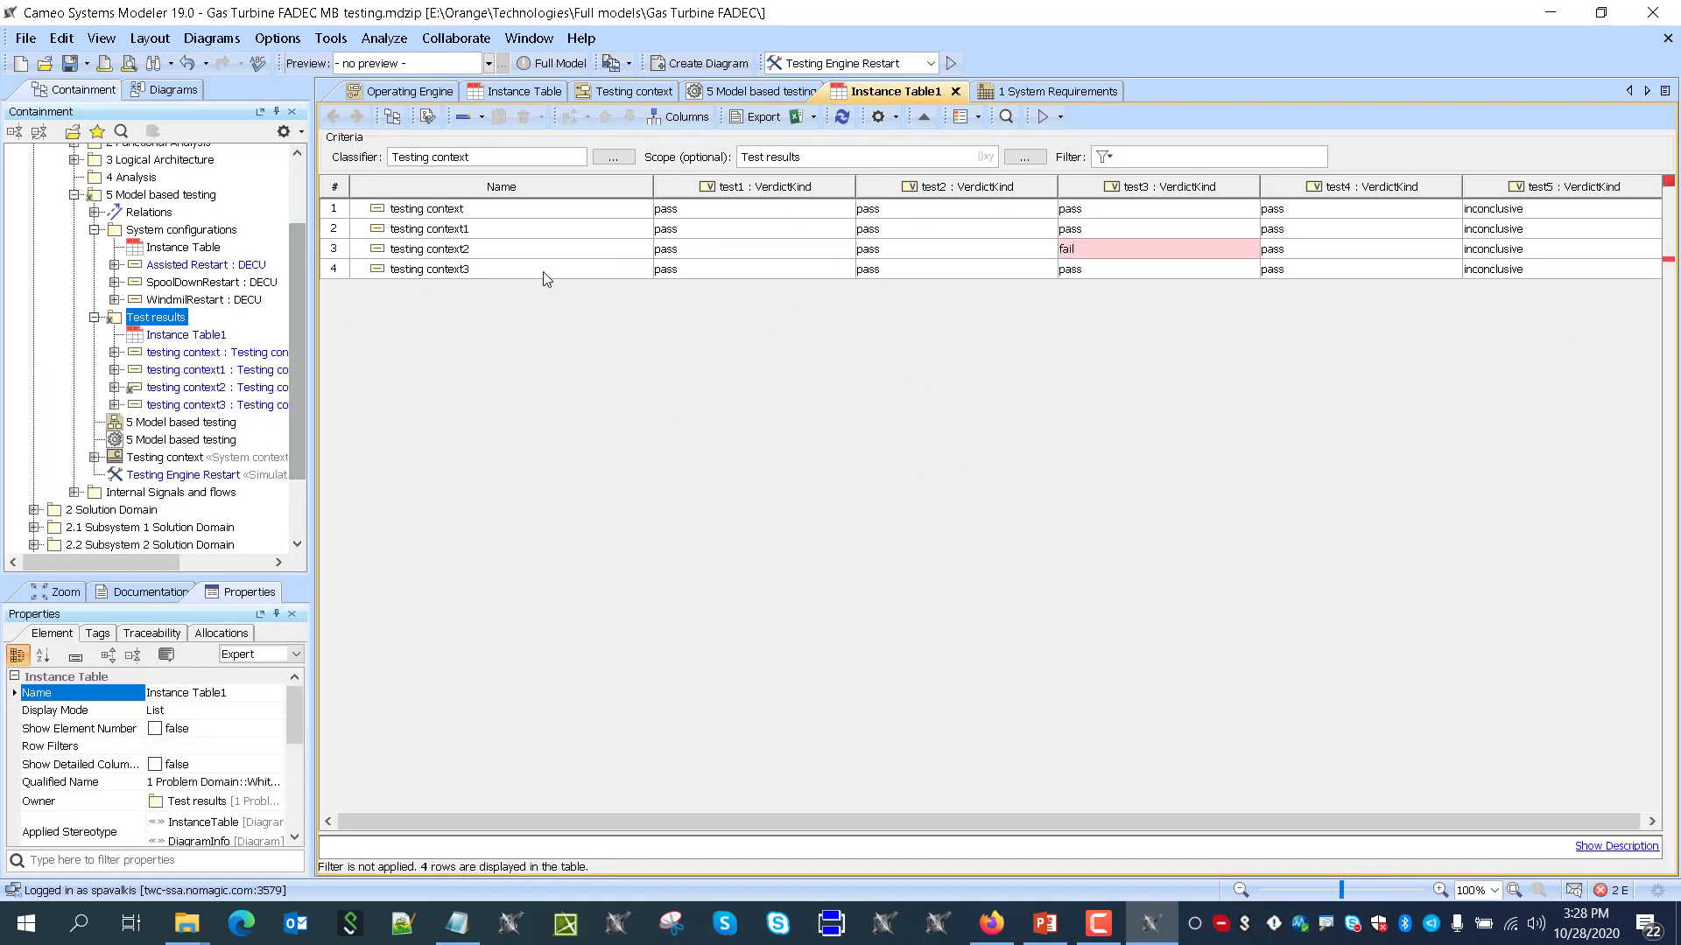
Enable Record Timestamp in the Testing Engine Restart simulation configuration
left_click(473, 269)
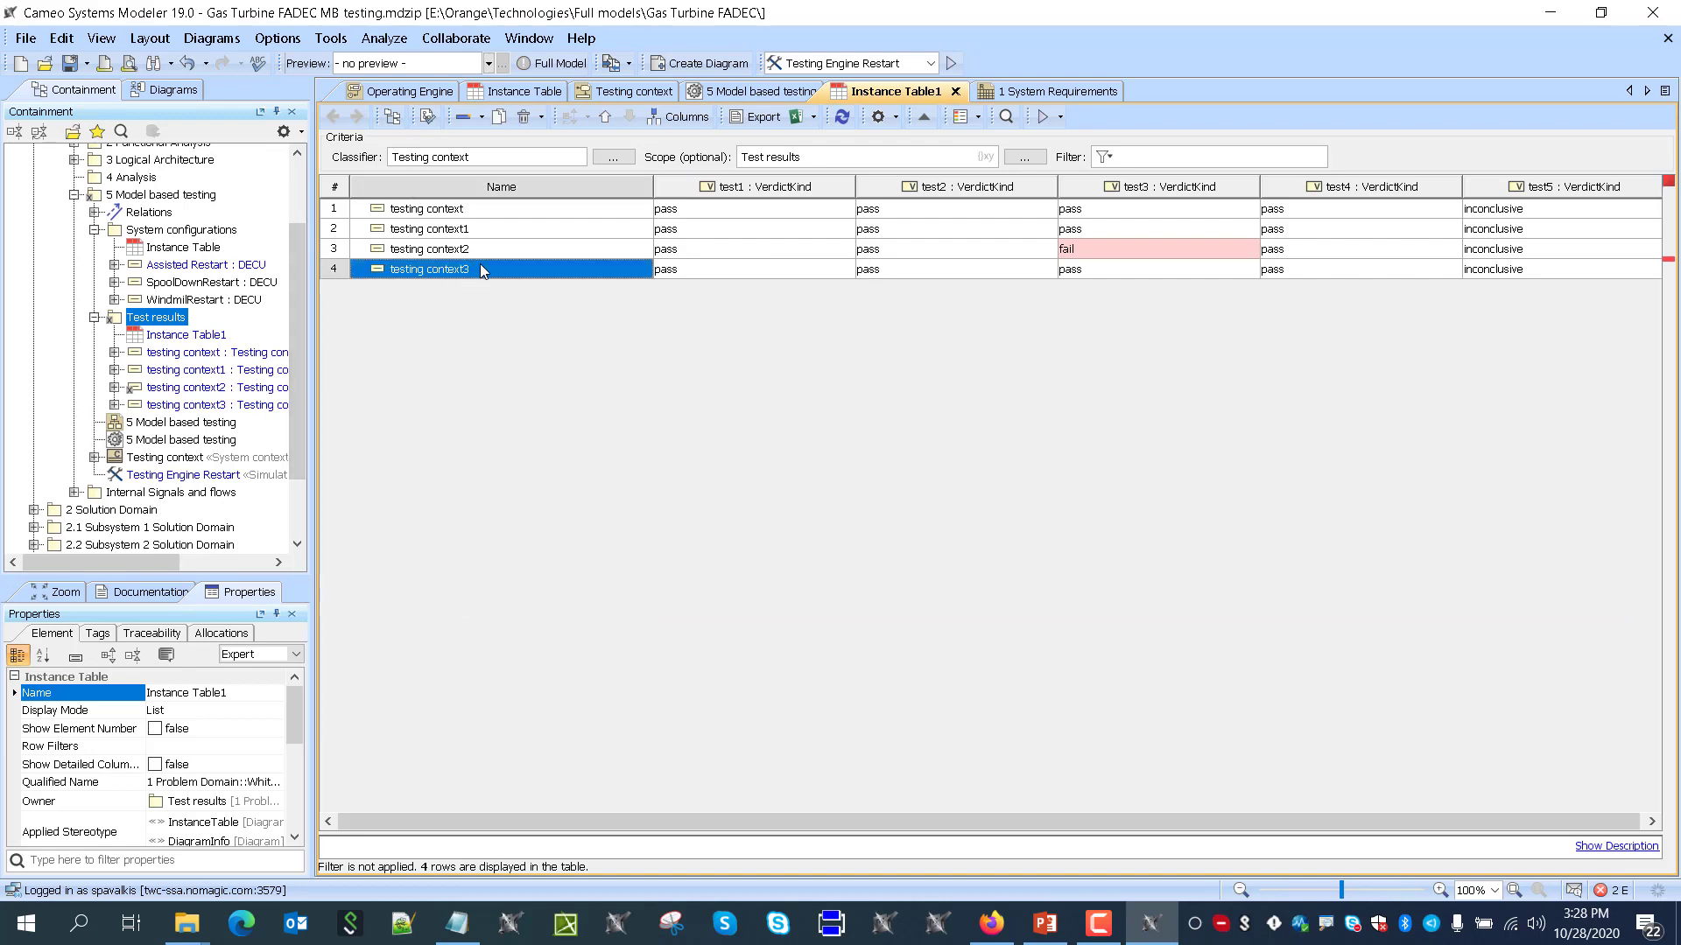
left_click(482, 301)
left_click(724, 95)
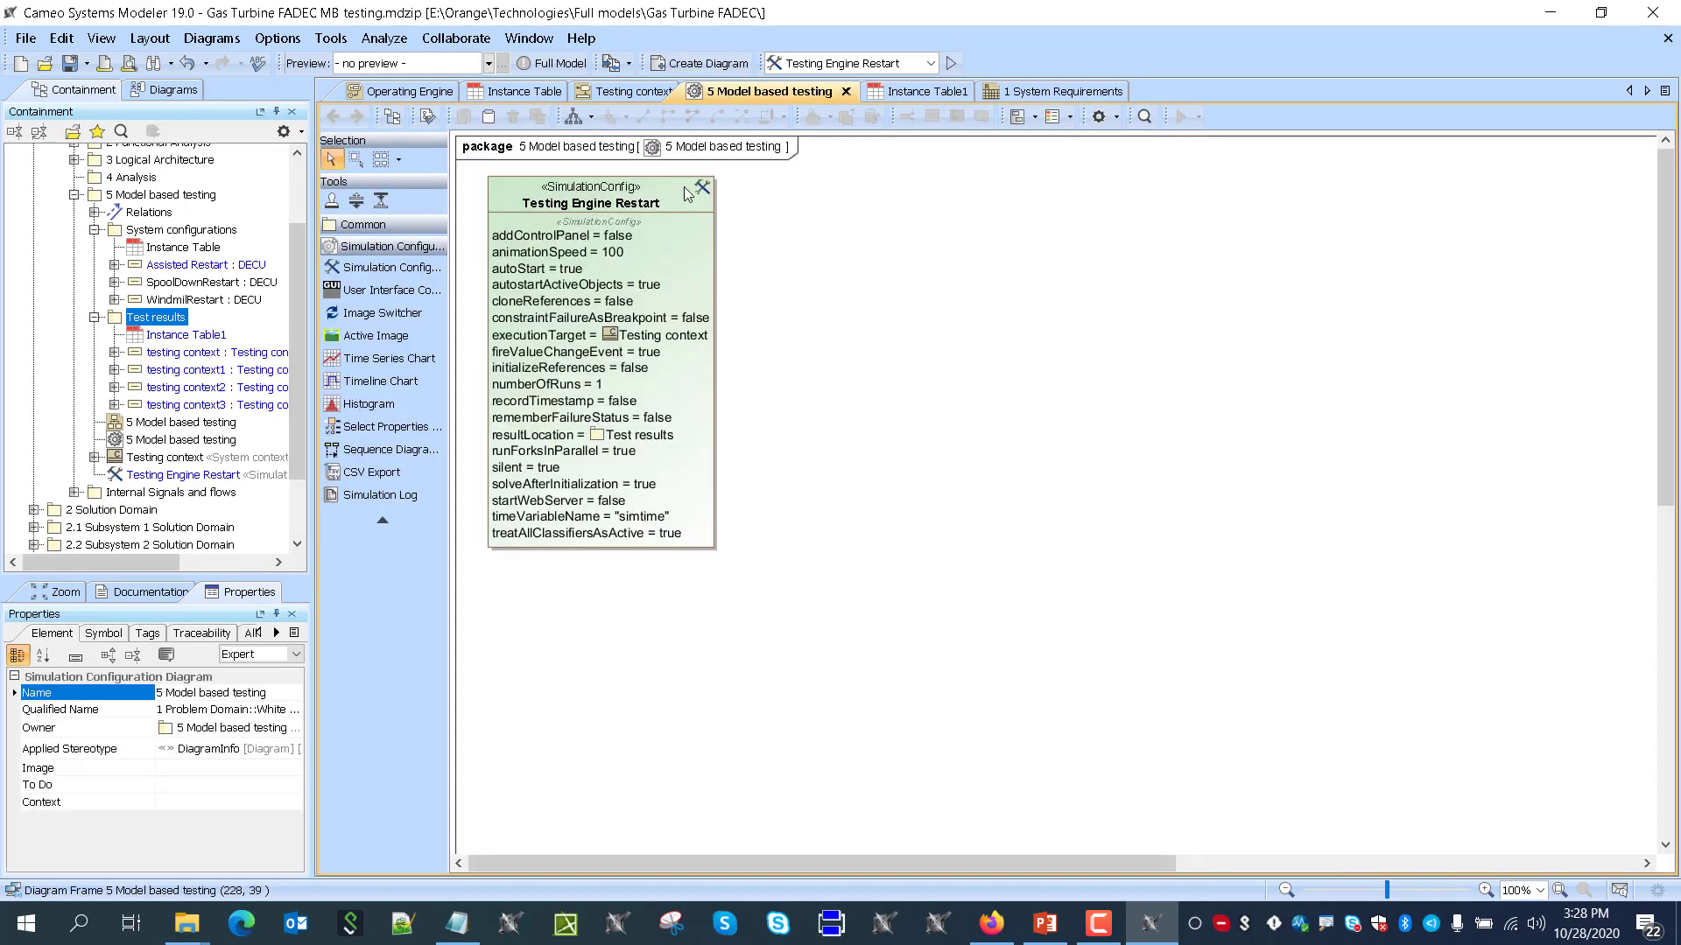
double_click(672, 208)
scroll(1138, 525, "down", 1)
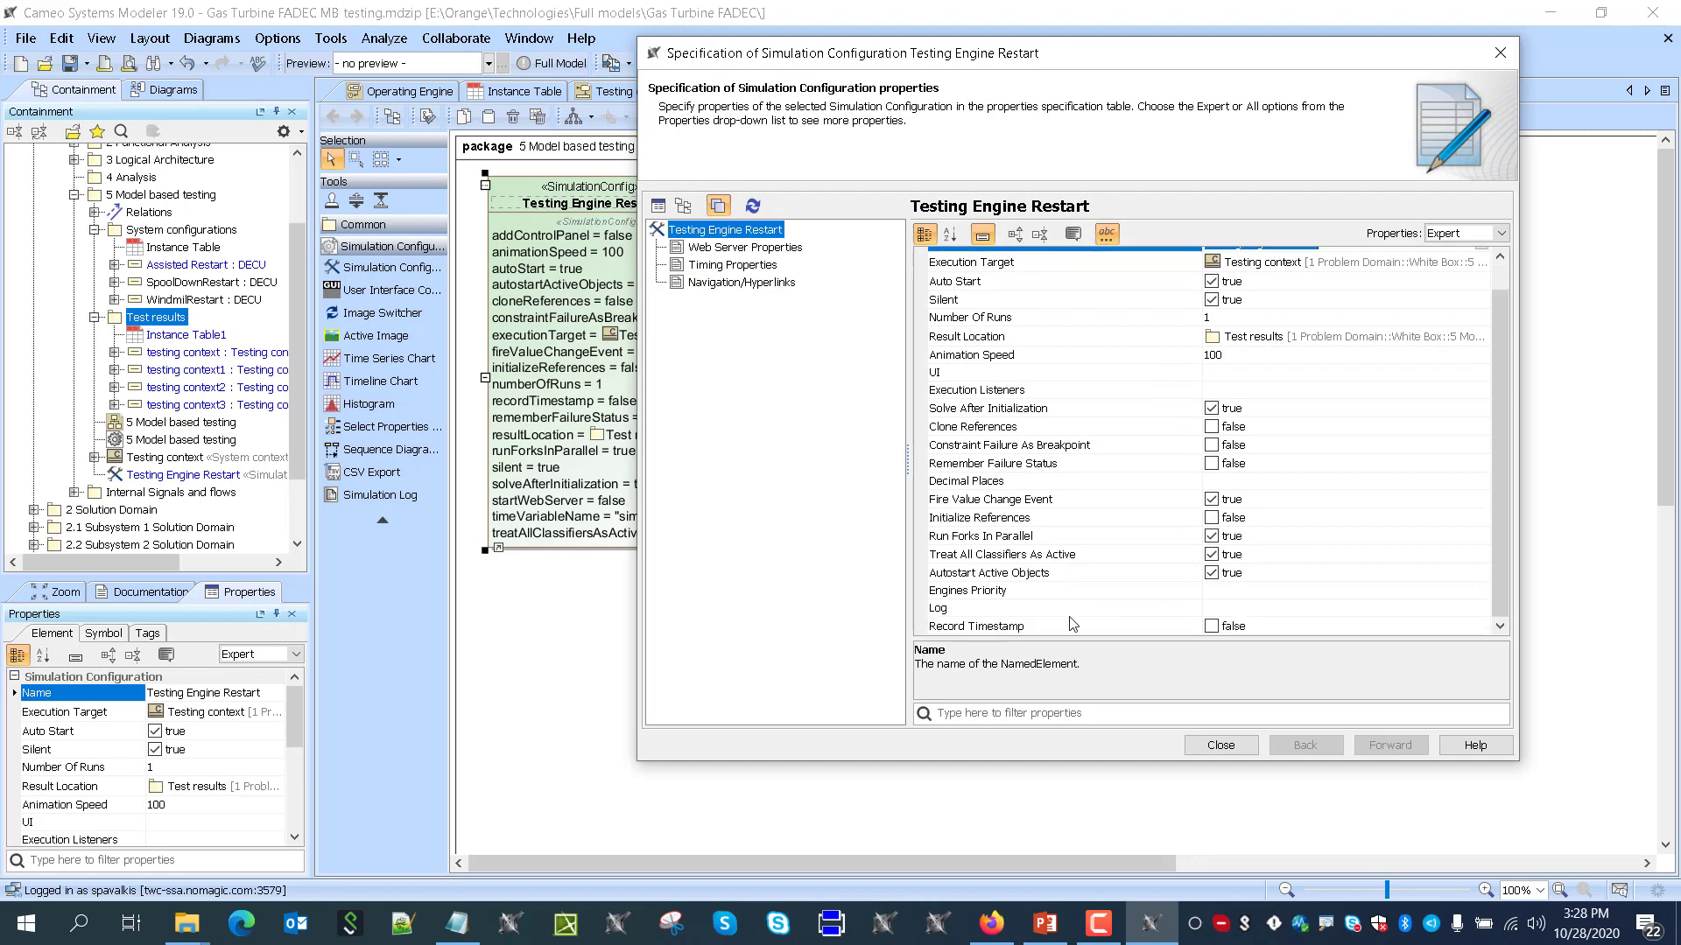
left_click(1211, 626)
left_click(1221, 745)
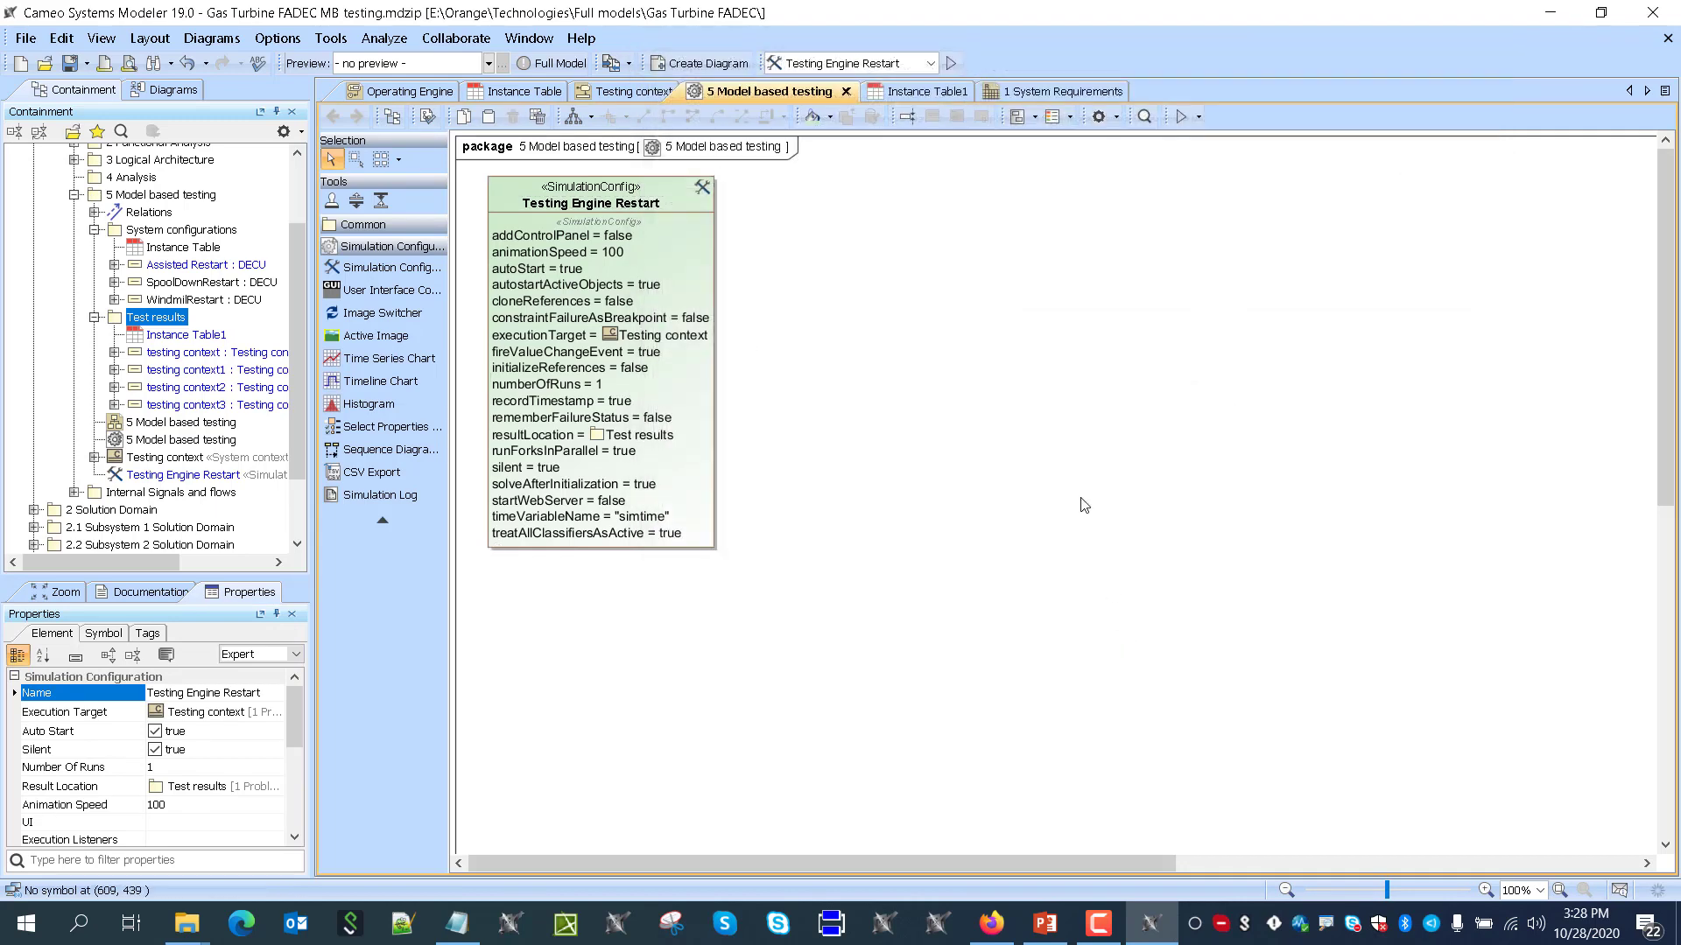
Run the Testing Engine Restart configuration twice with the test results table open to record timestamped instances
left_click(874, 96)
left_click(950, 64)
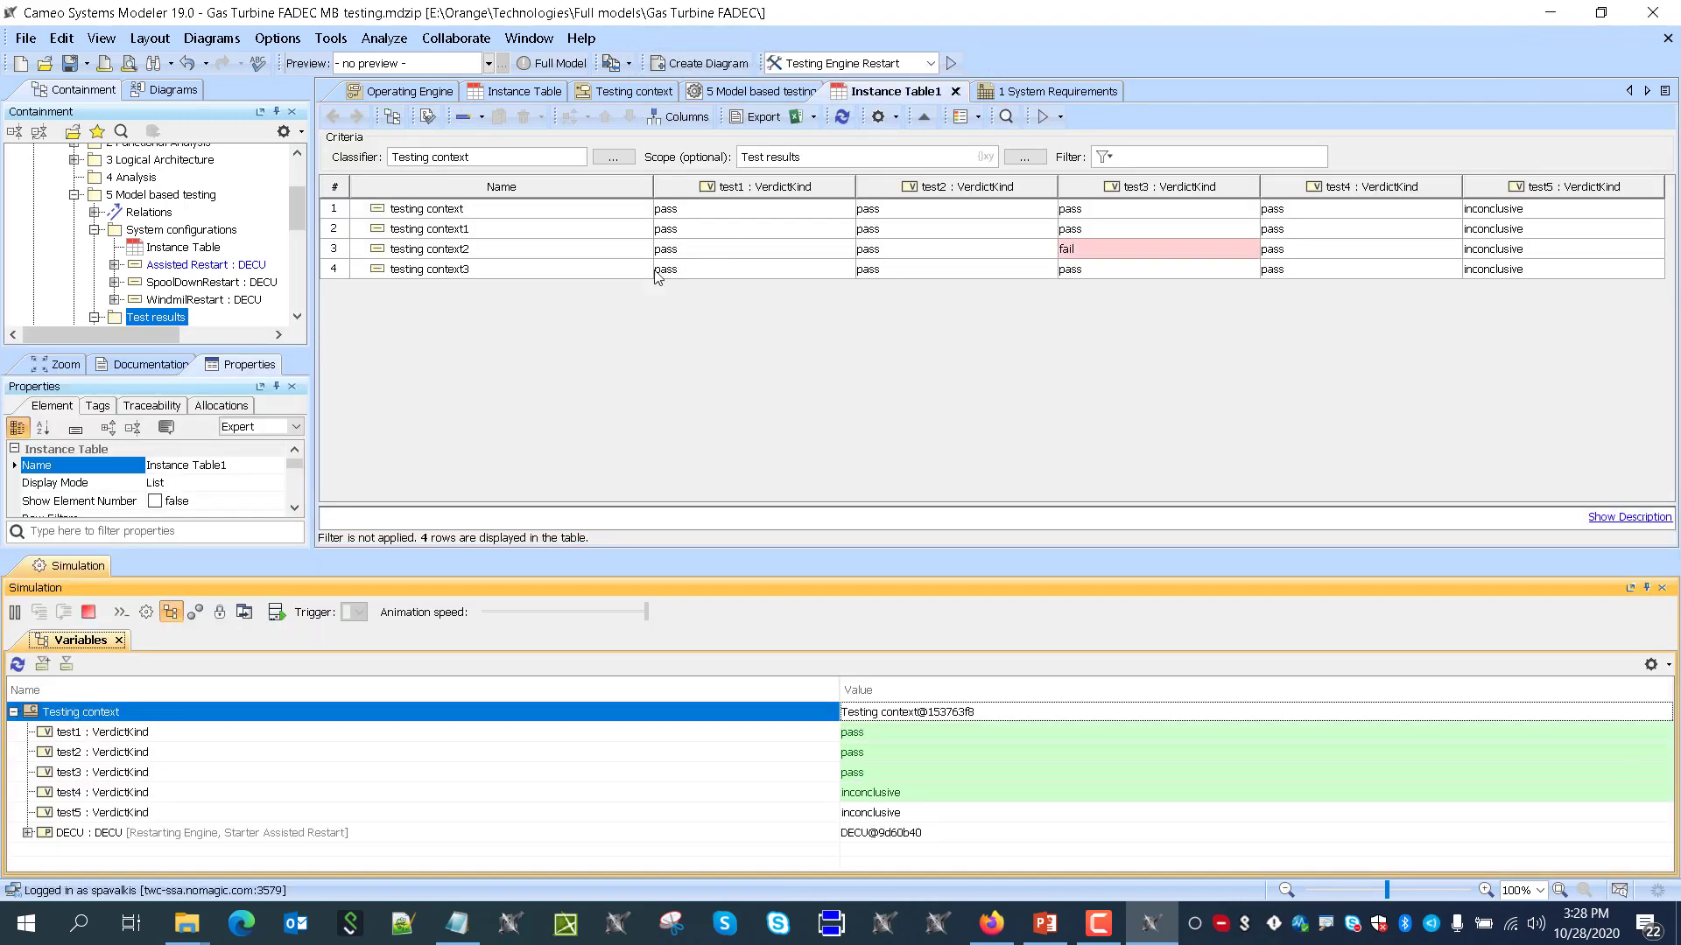
left_click(951, 64)
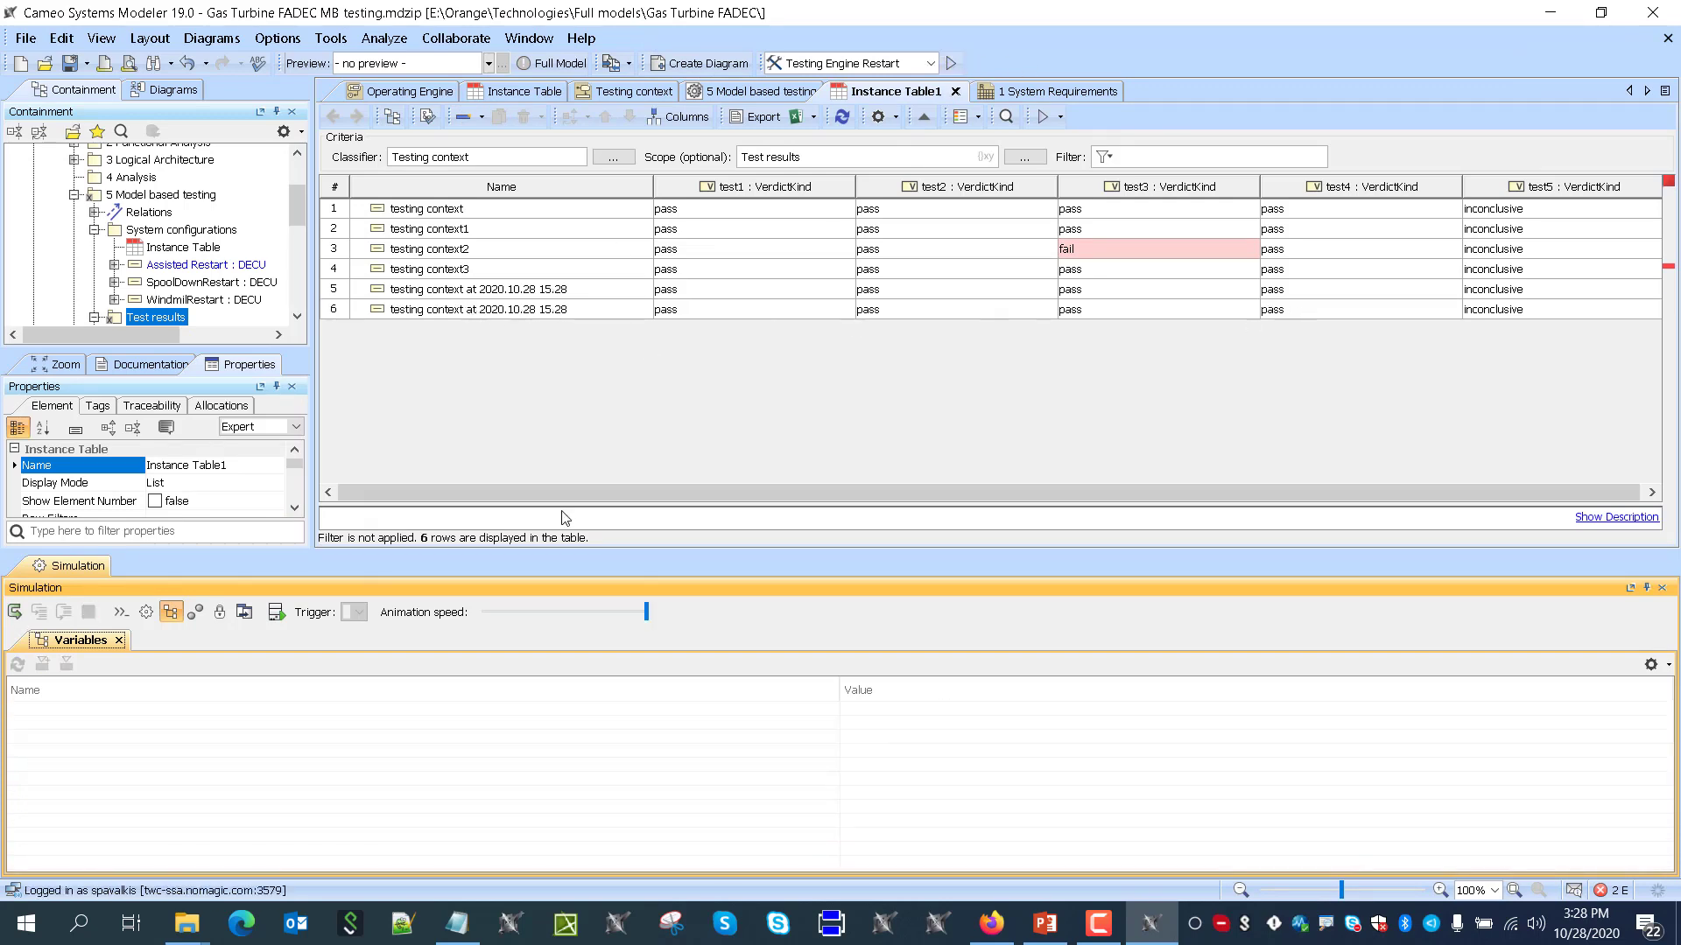
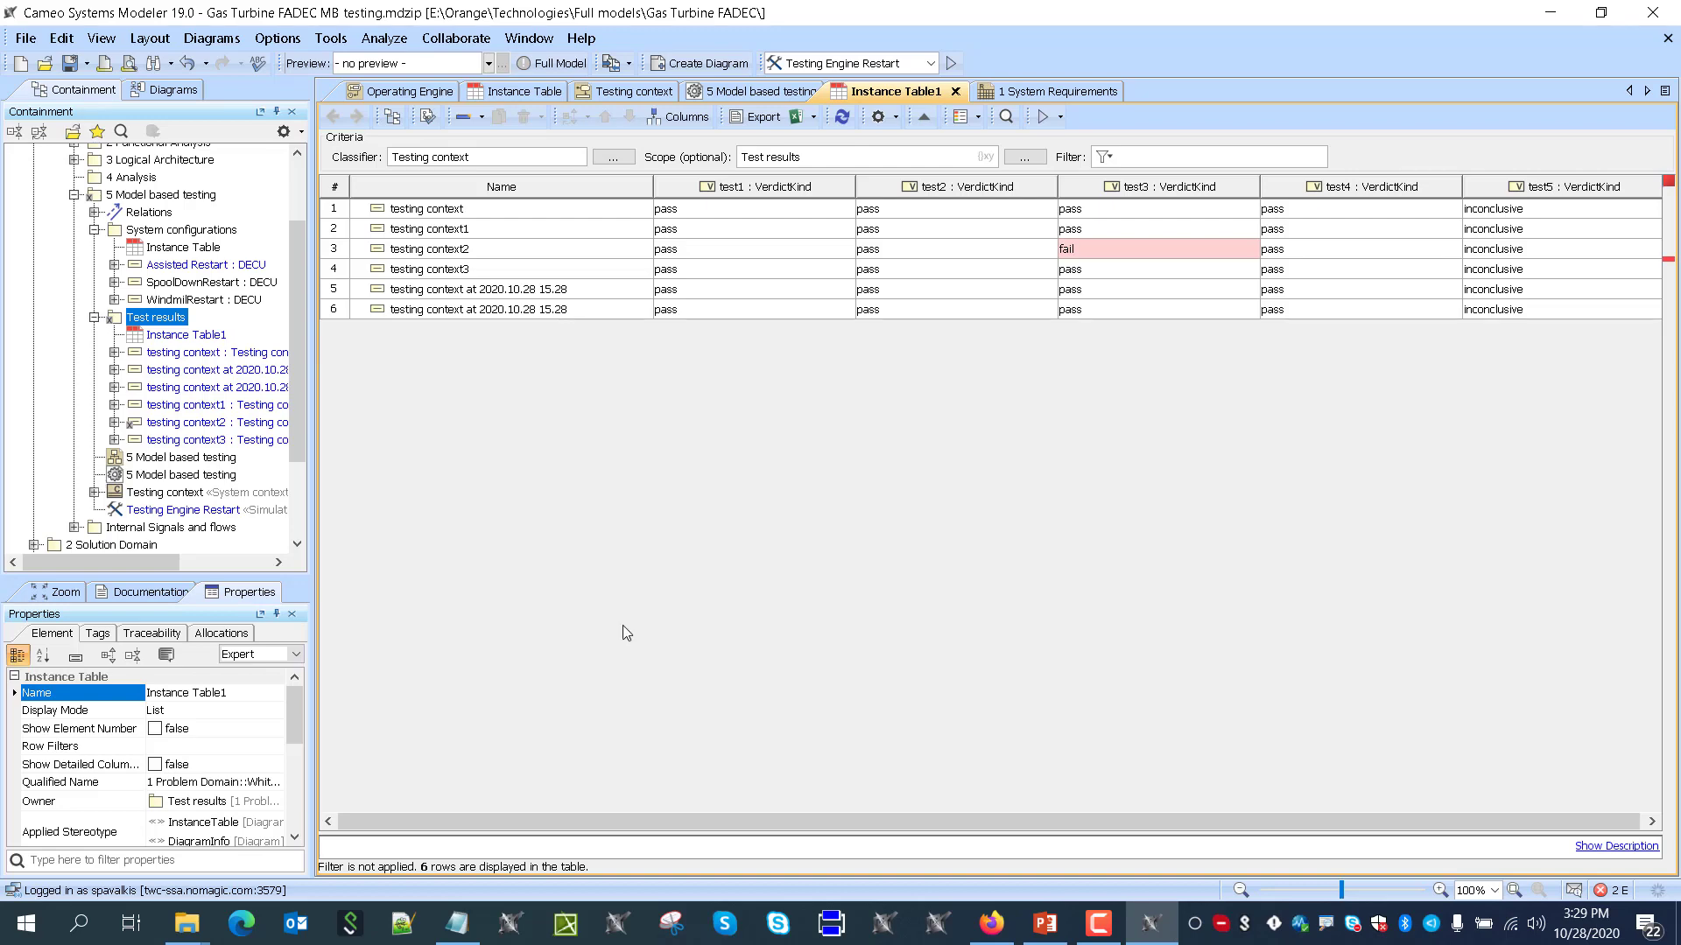
Switch to Firefox and examine the Jenkins tutorial's simulate command syntax, its project and config arguments, and the simulation plugin folder
left_click(992, 923)
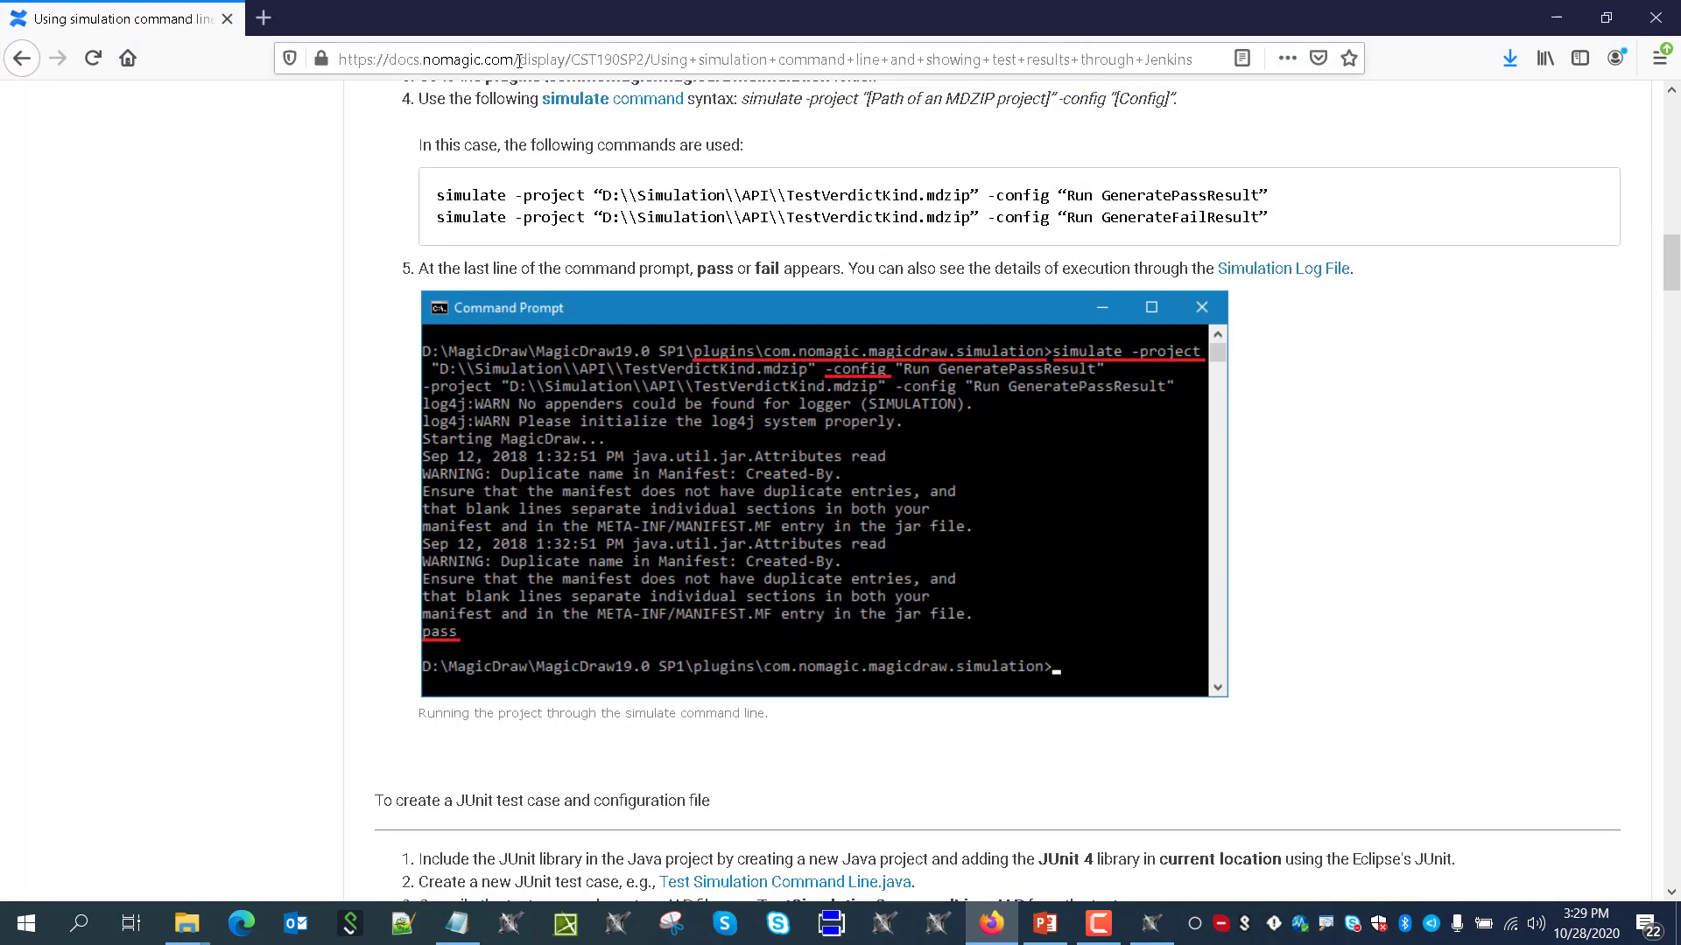
scroll(1225, 204, "up", 20)
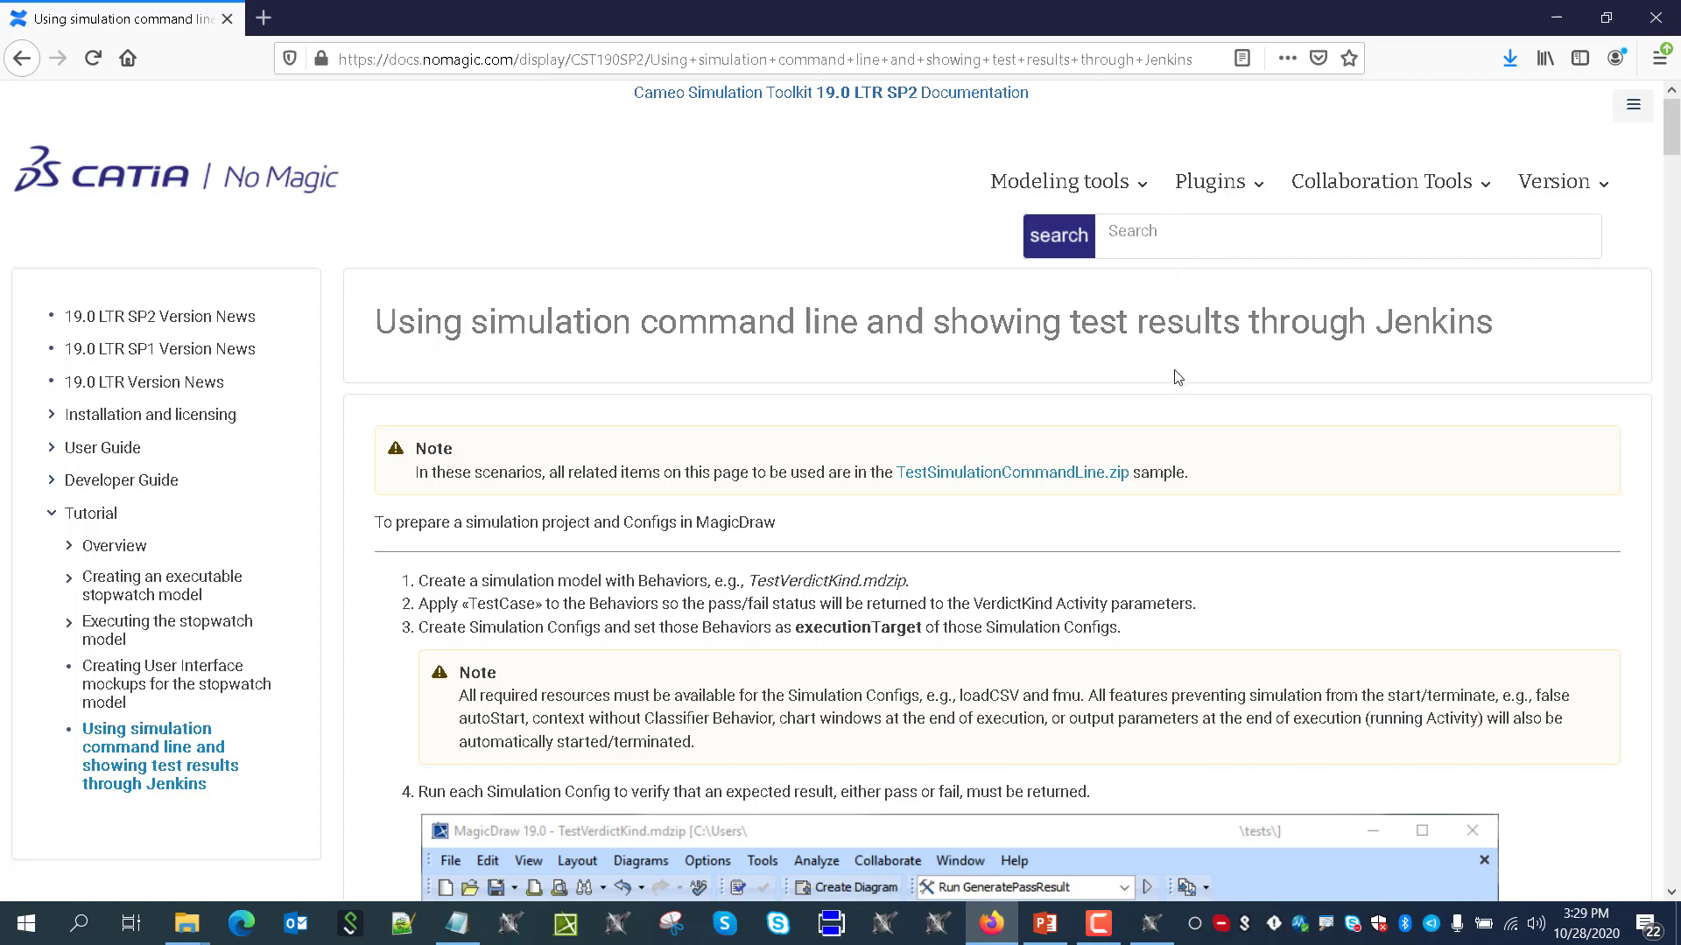
scroll(1171, 376, "down", 14)
scroll(1169, 376, "down", 3)
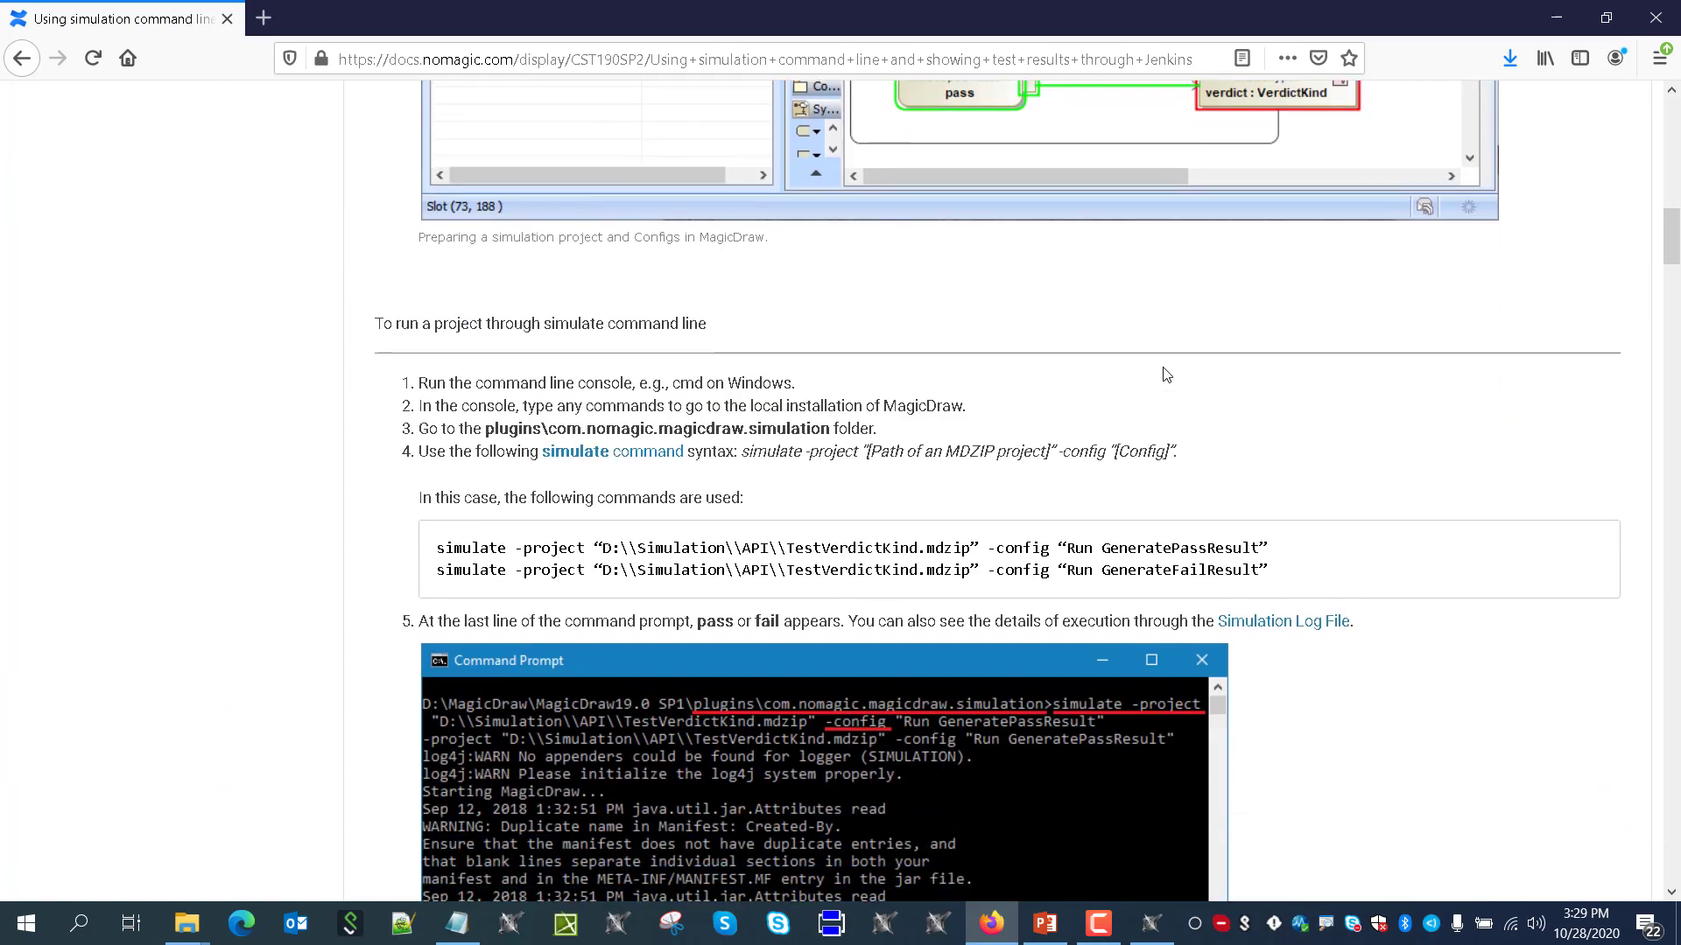
left_click_drag(436, 543, 1321, 544)
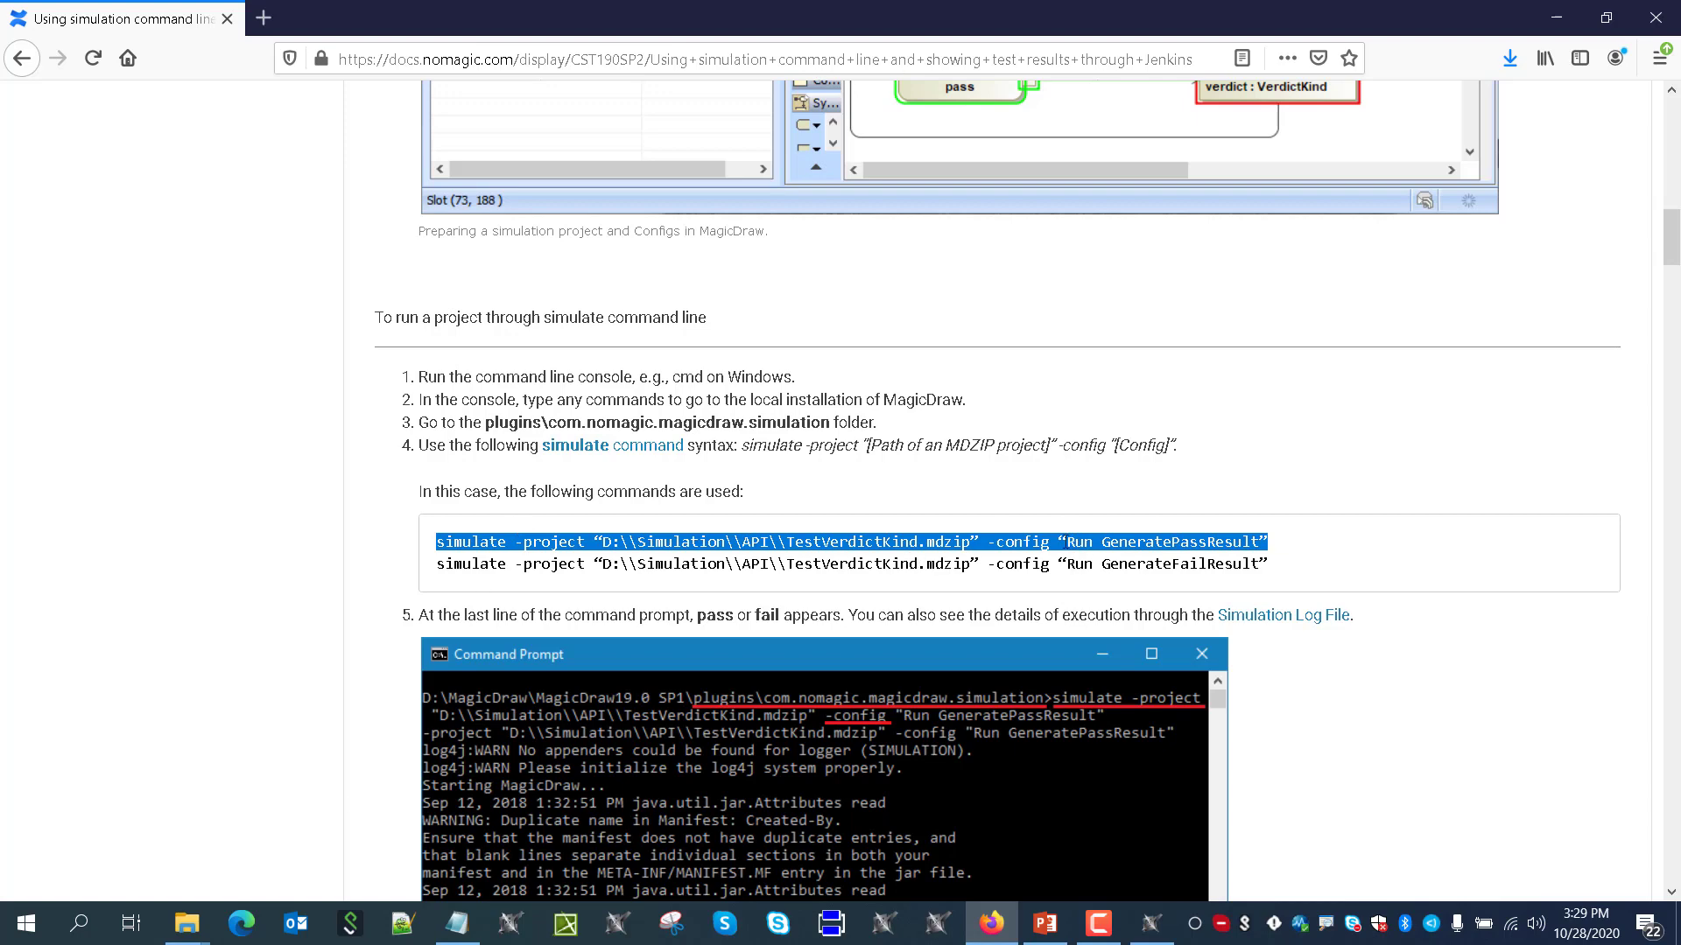
scroll(1125, 570, "down", 4)
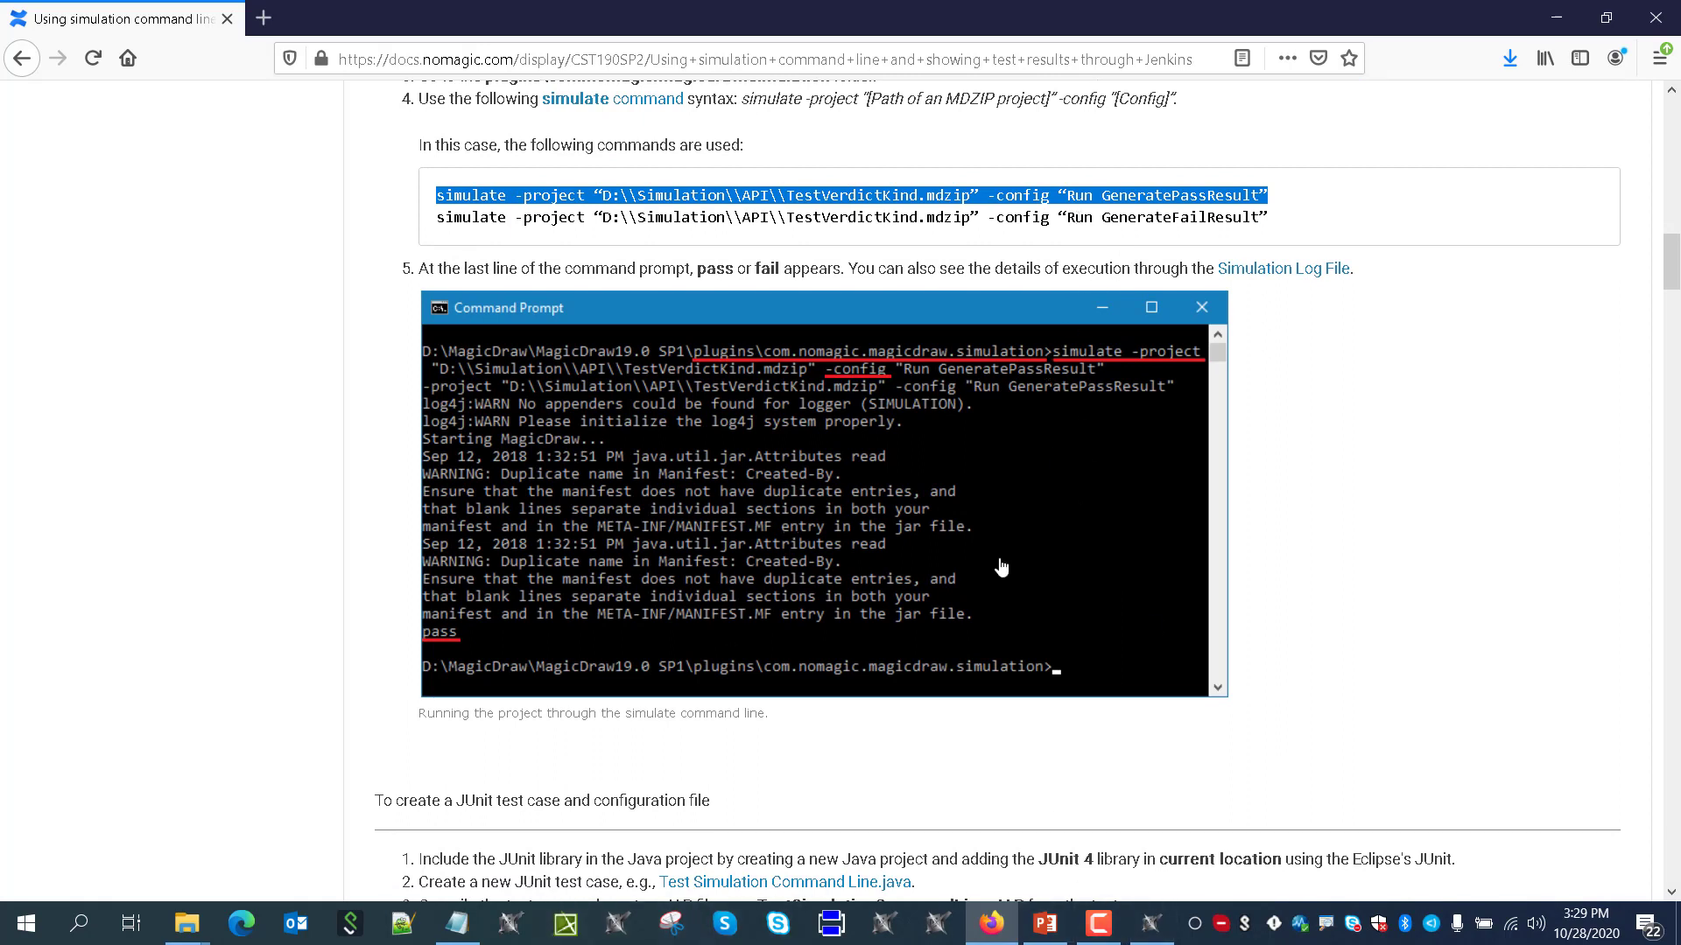
left_click(605, 199)
left_click_drag(606, 194, 1253, 191)
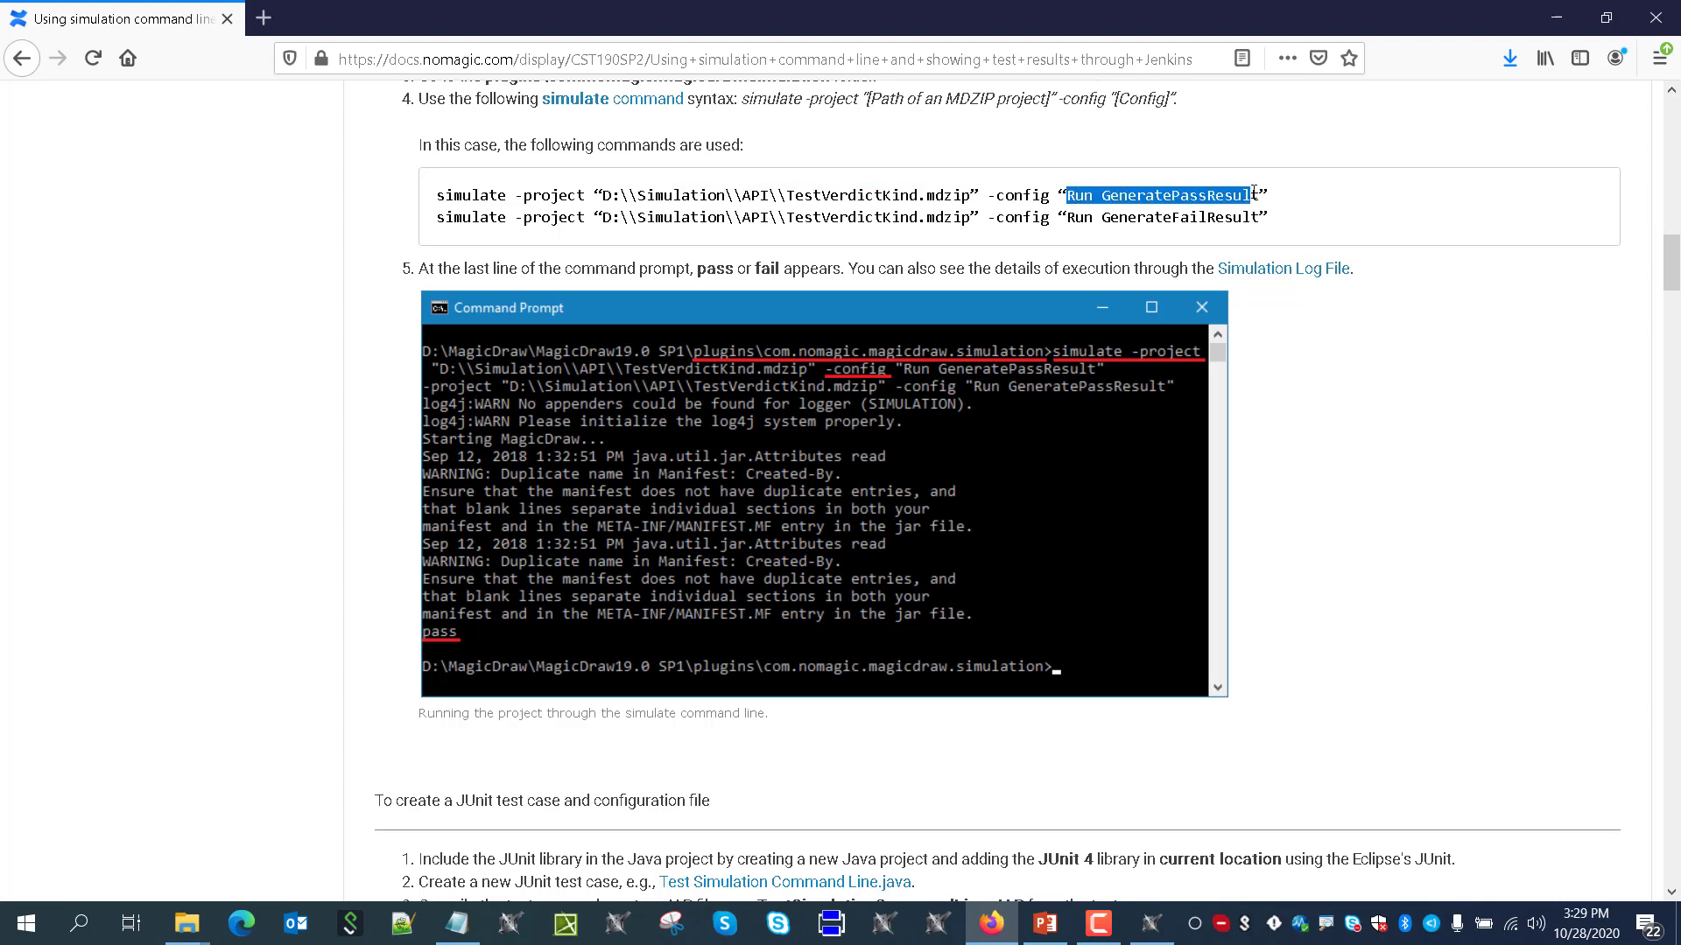
scroll(1260, 195, "up", 3)
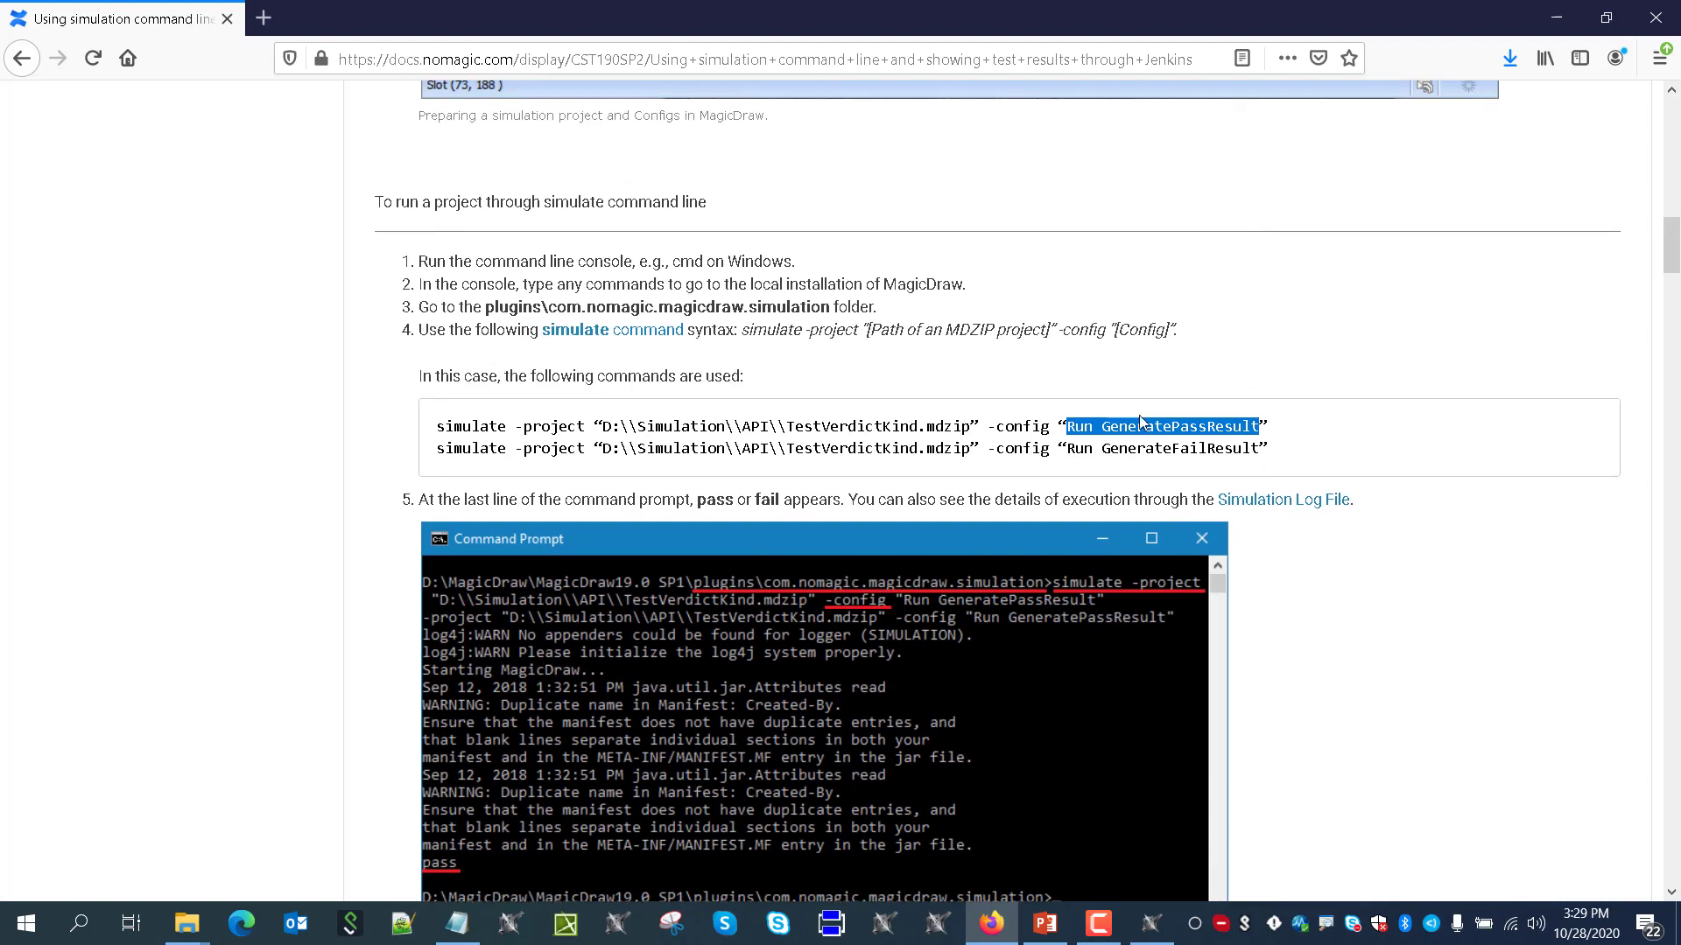
left_click(826, 309)
left_click_drag(828, 308, 750, 309)
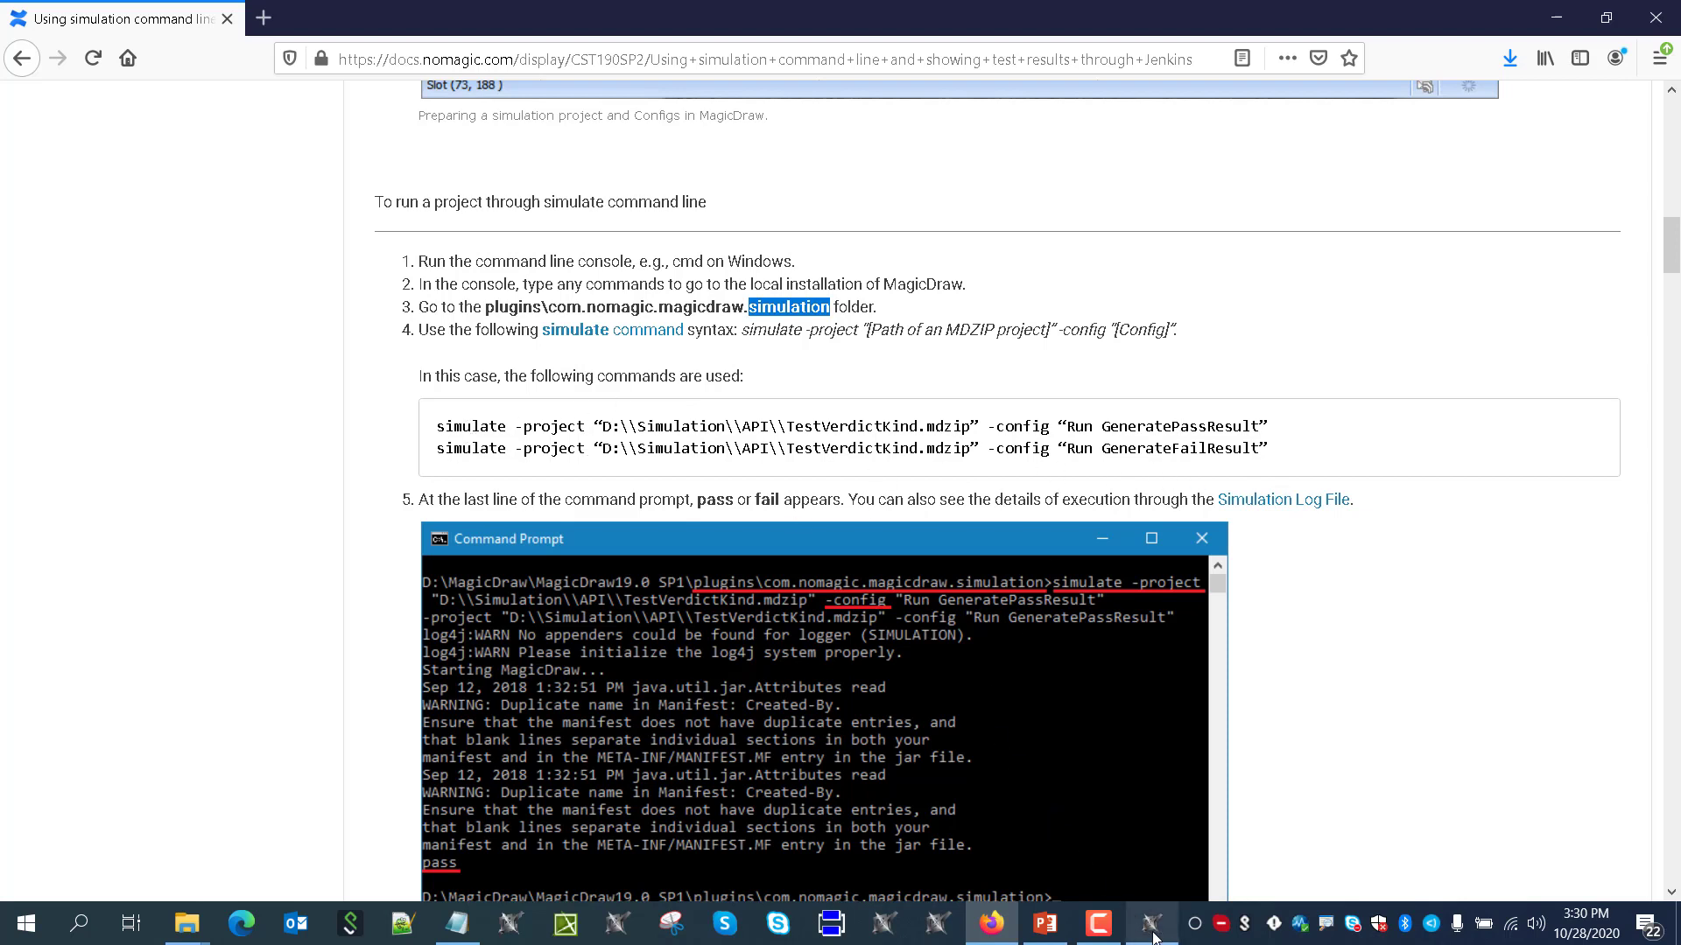
Switch to Cameo Systems Modeler and add a CSV Export element named testResults to the 5 Model based testing simulation configuration diagram
mouse_move(1153, 938)
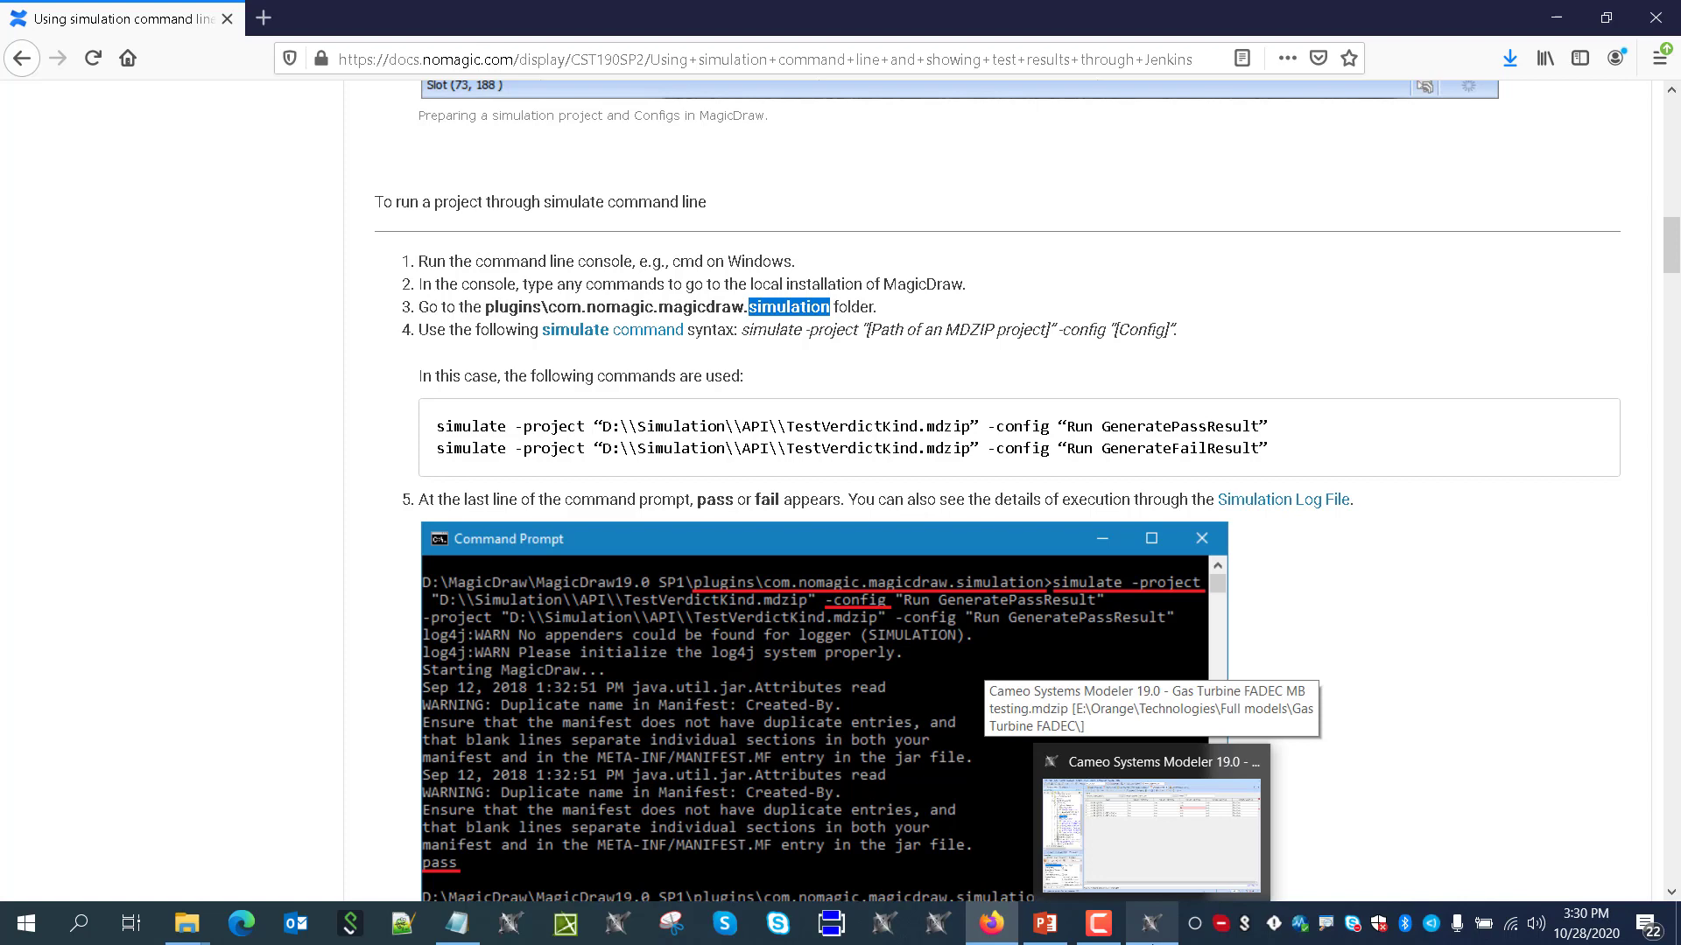
left_click(1152, 942)
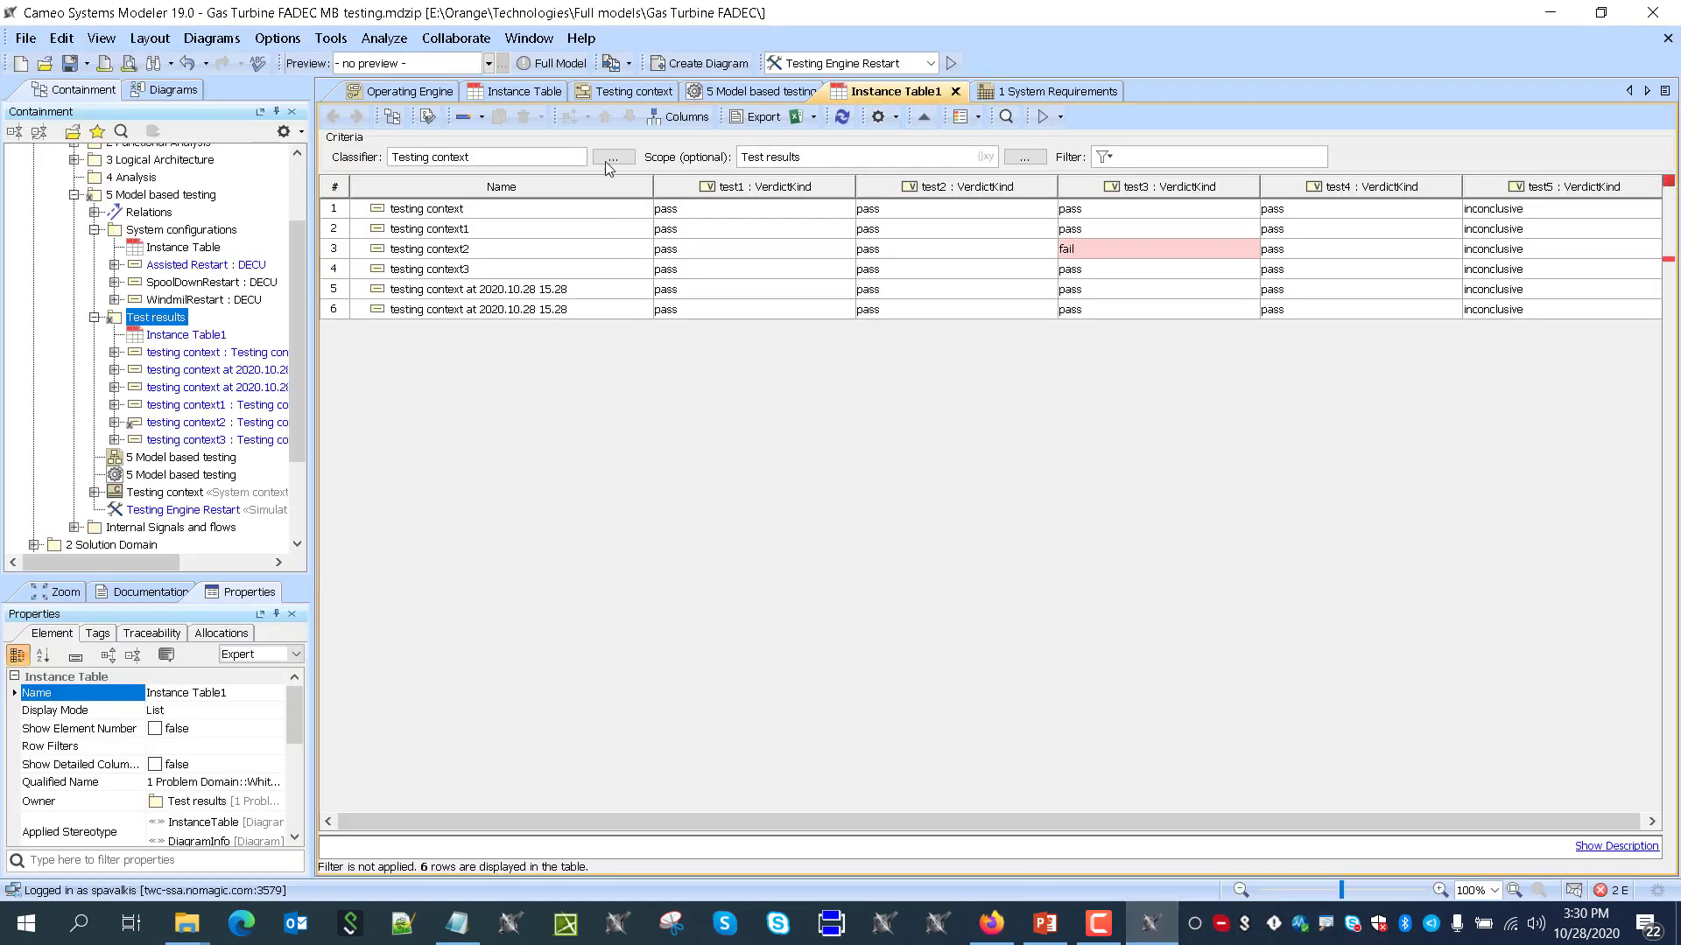
left_click(759, 98)
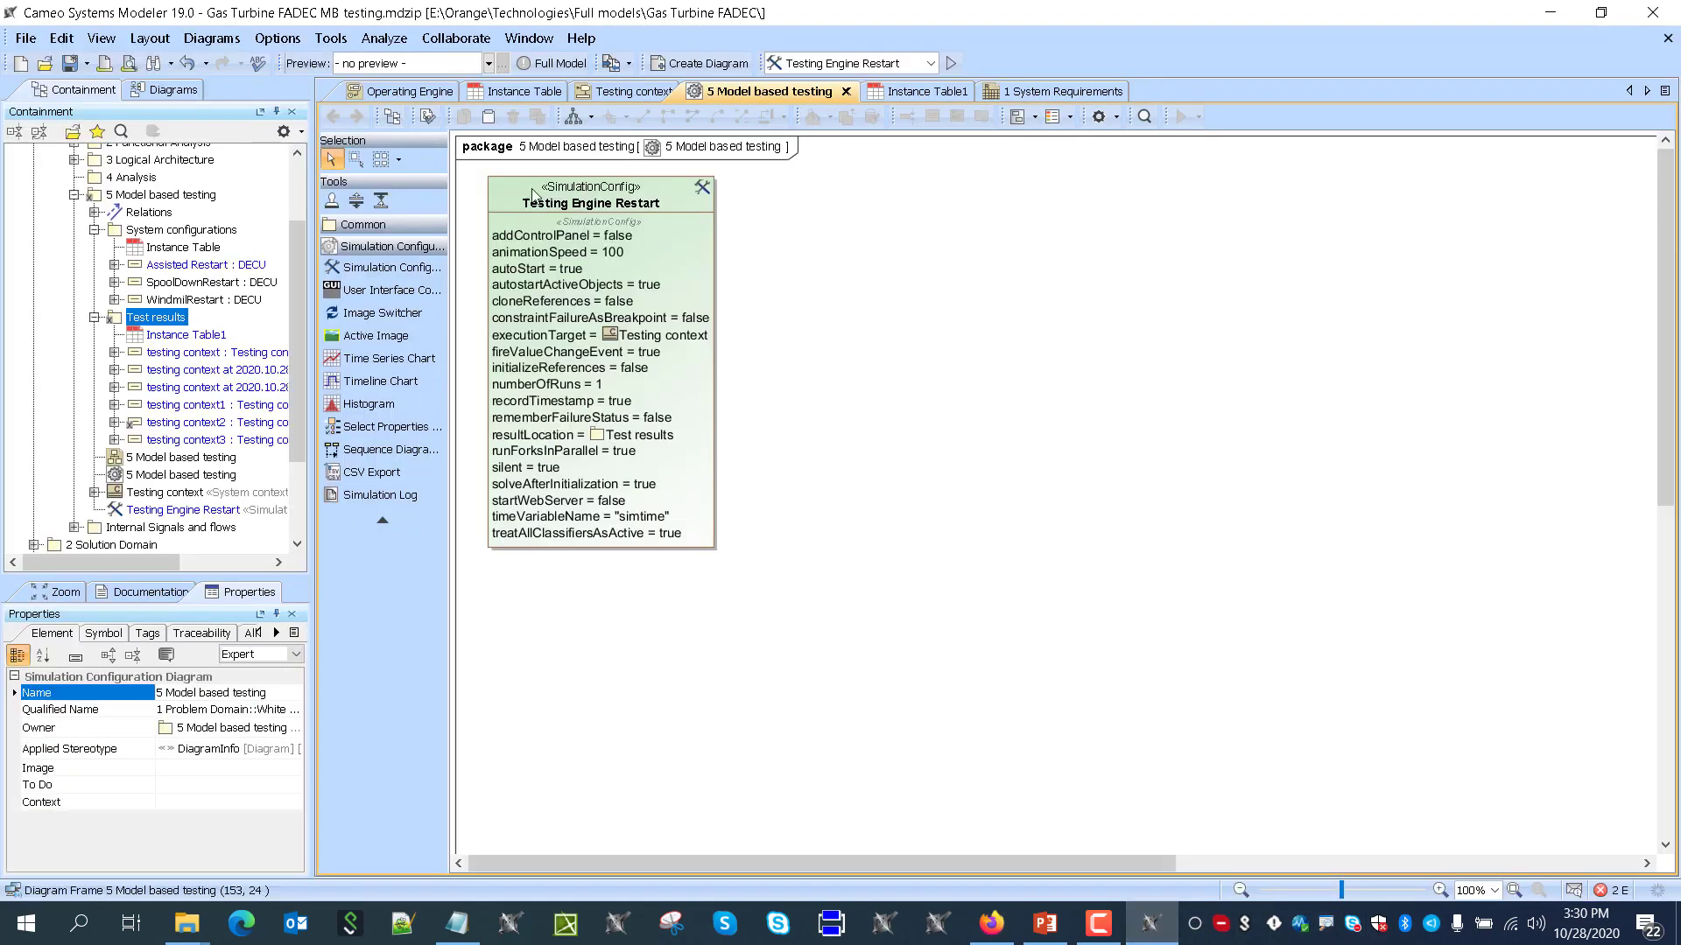
left_click(362, 472)
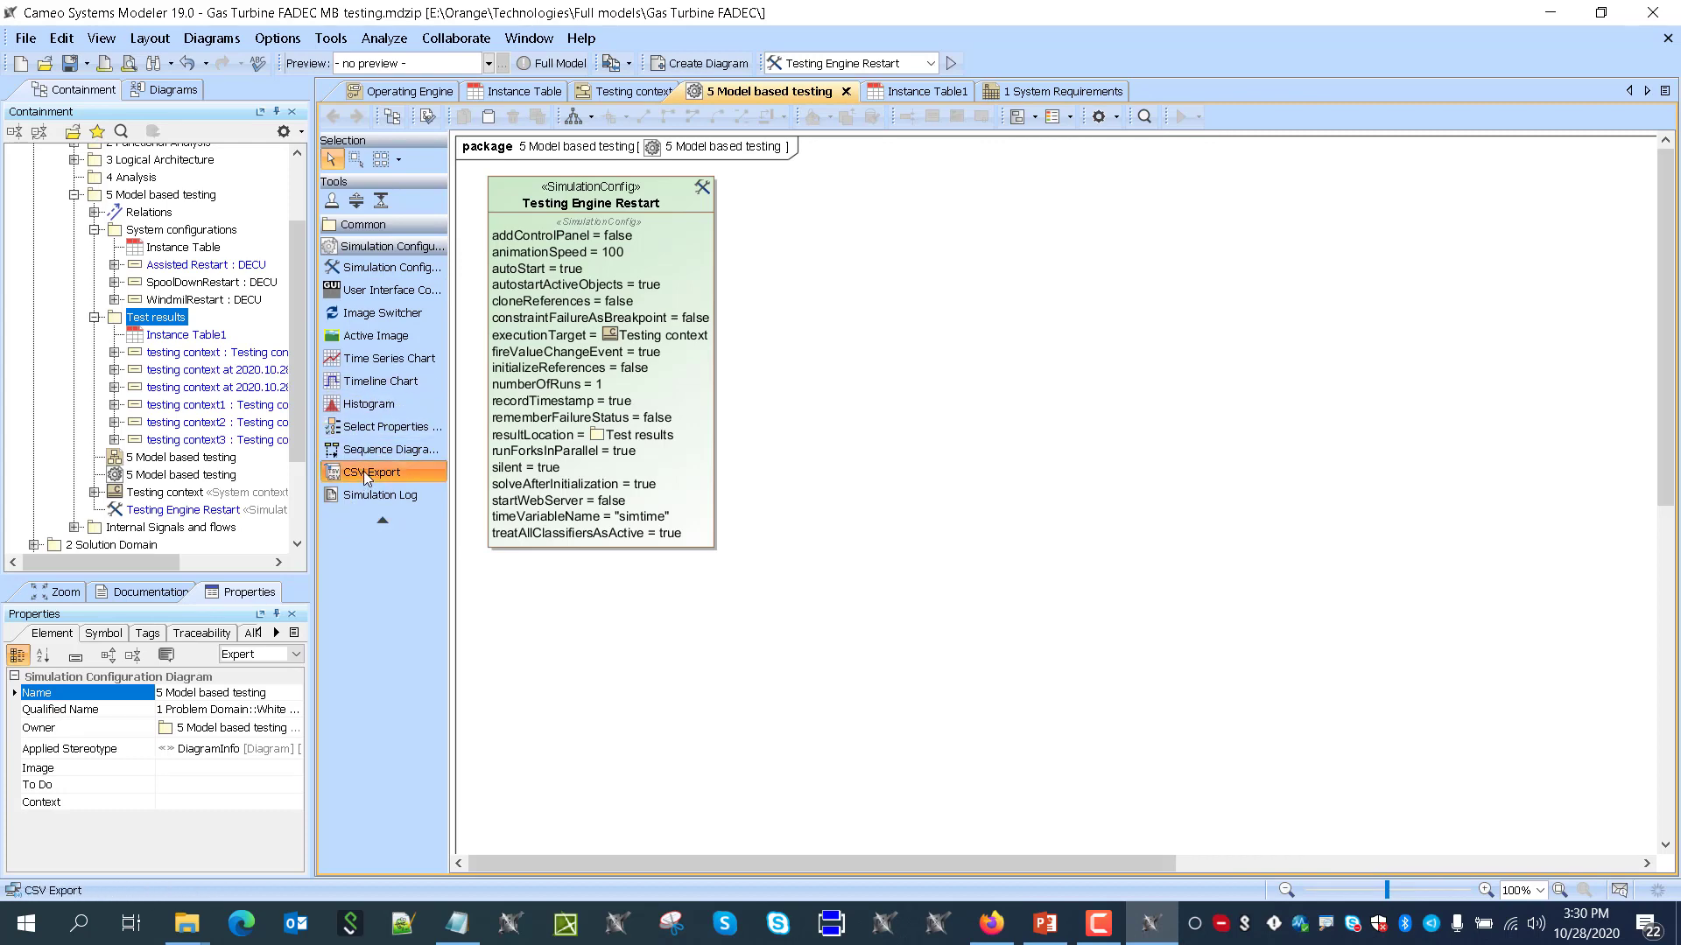
left_click(769, 269)
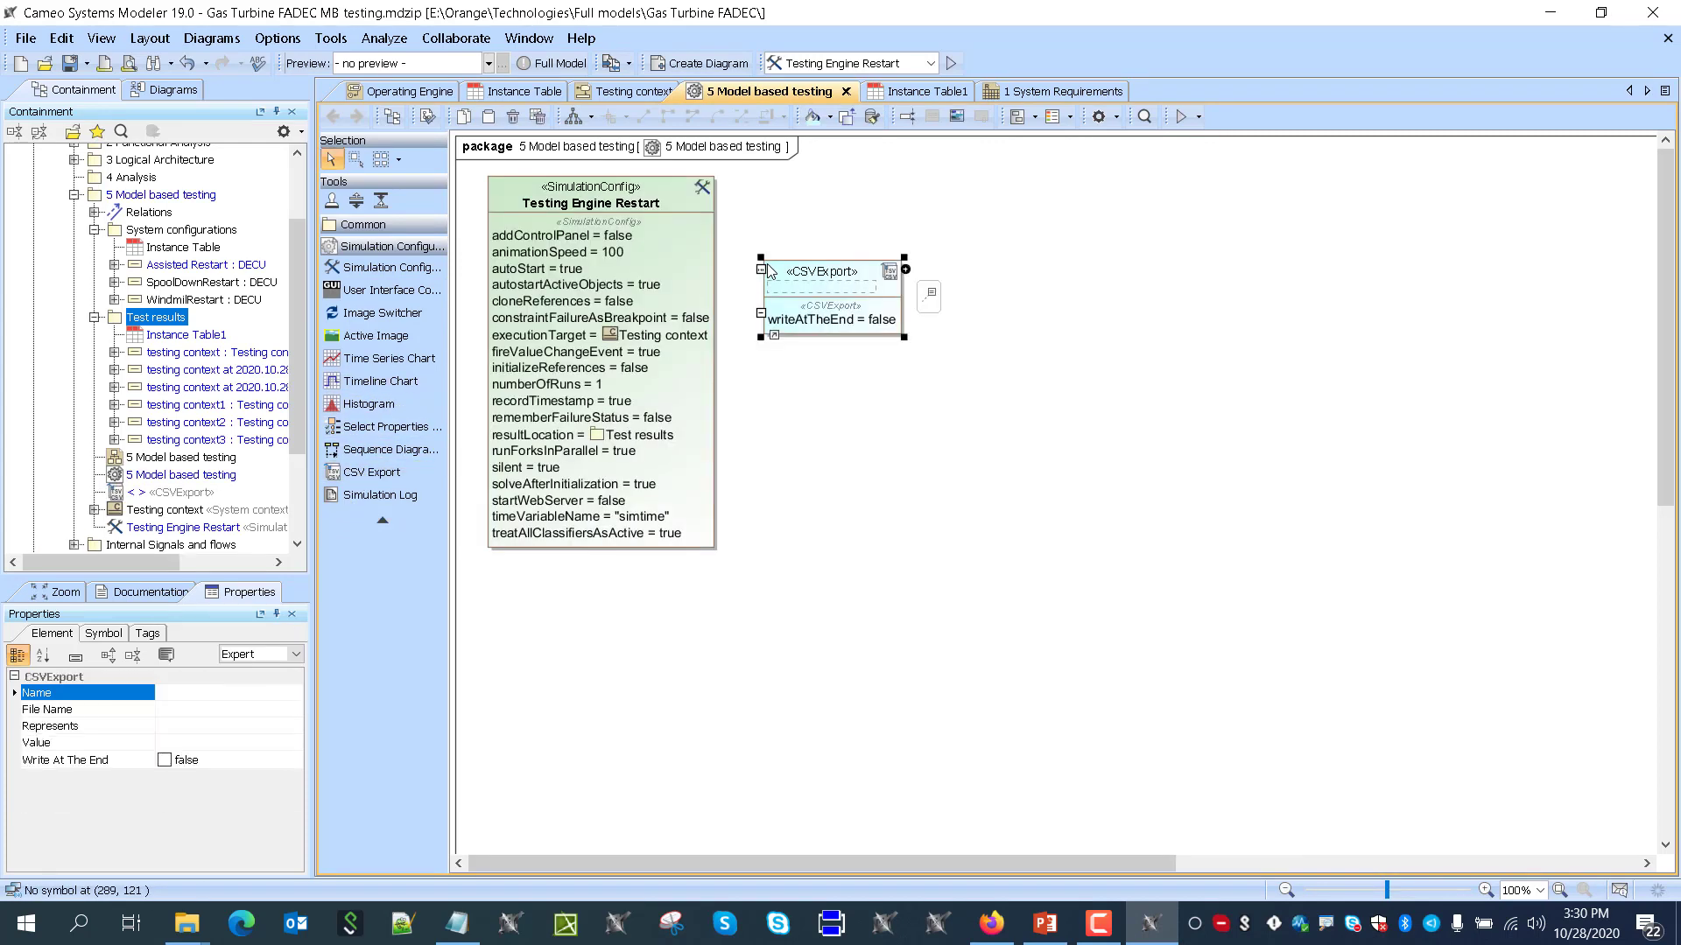
type("testResults")
left_click(873, 445)
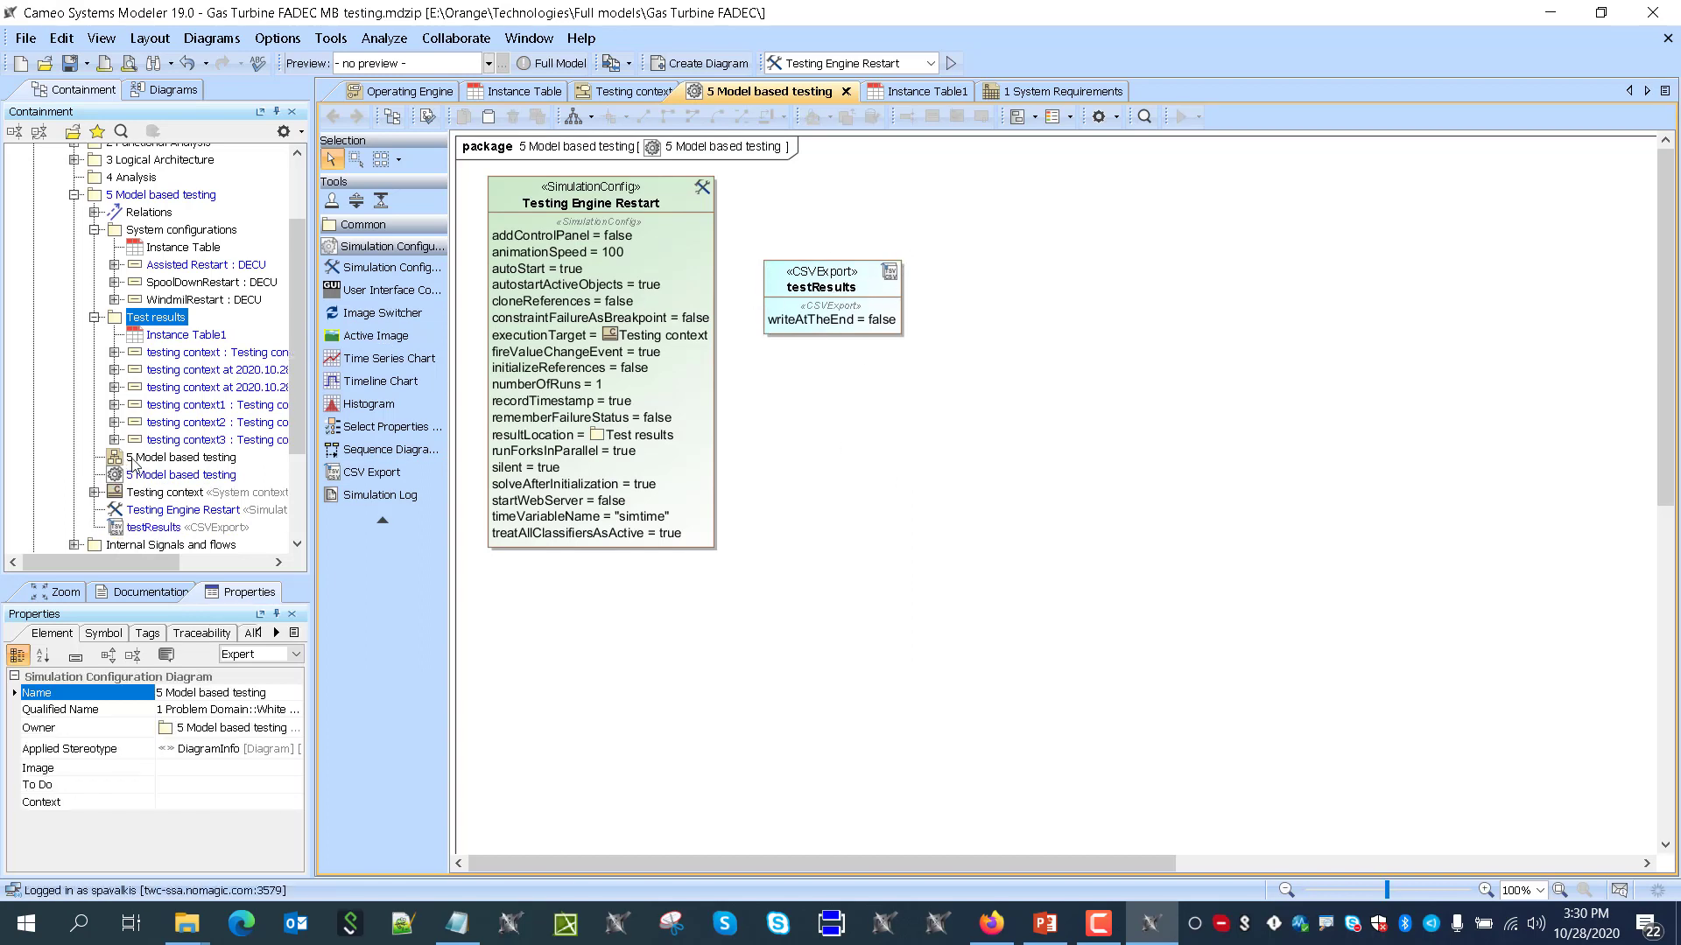
Make the testResults export represent Testing context and set its file name to testResults.csv
scroll(133, 455, "down", 1)
left_click_drag(140, 451, 819, 273)
left_click(806, 193)
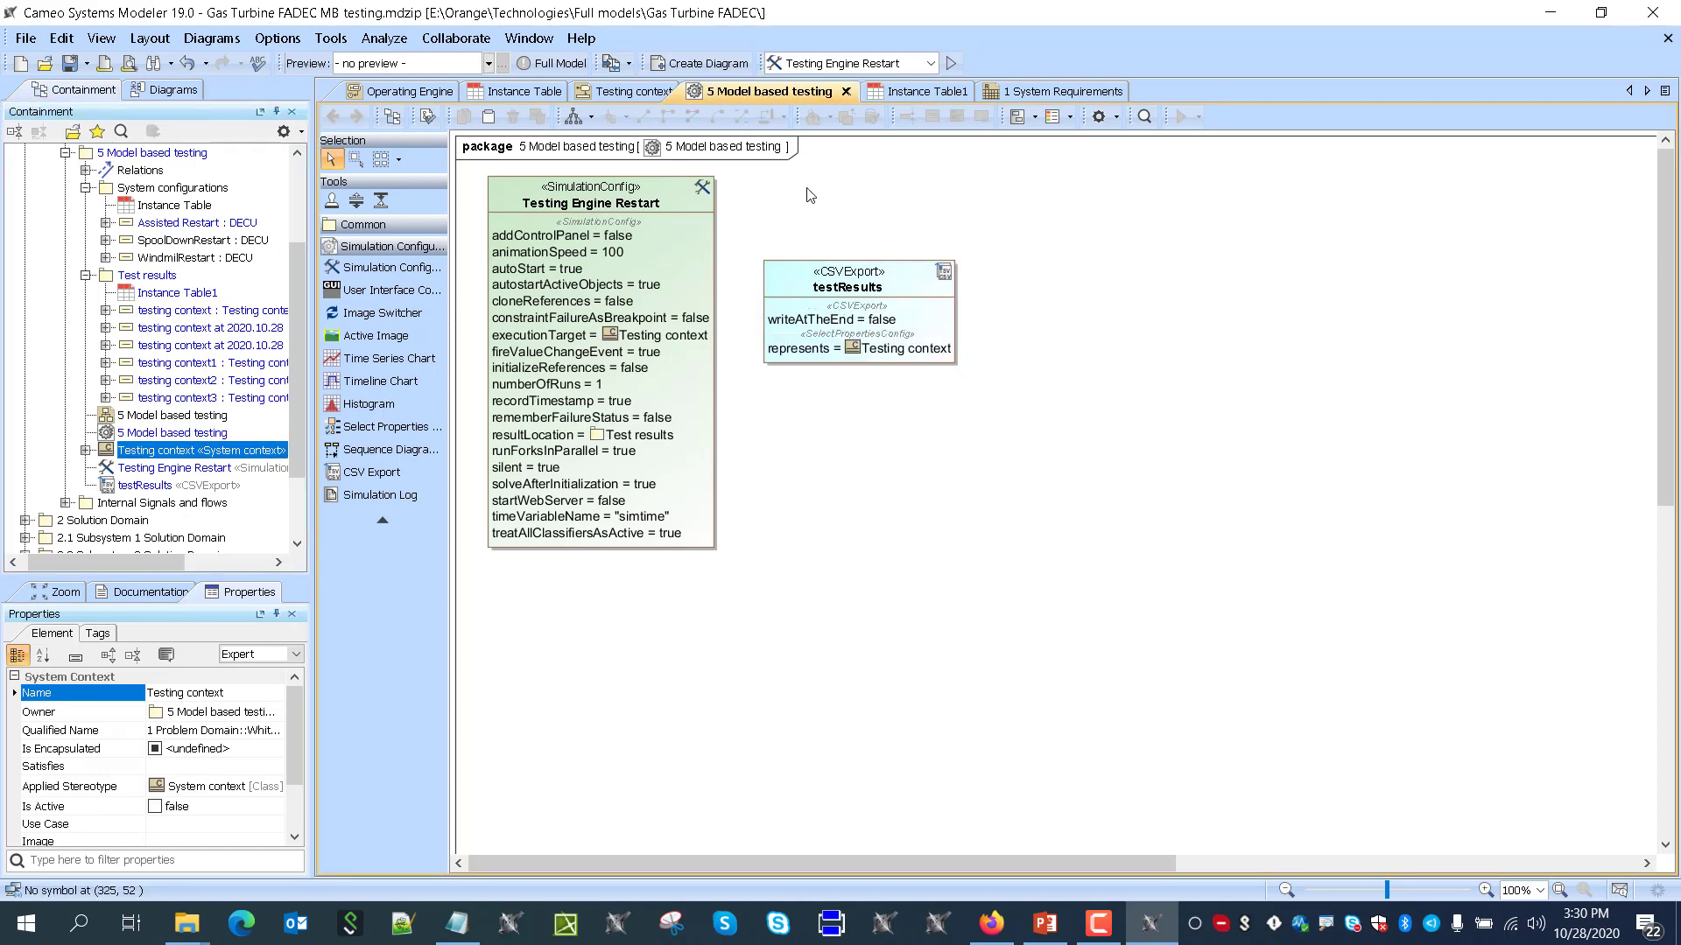
double_click(865, 280)
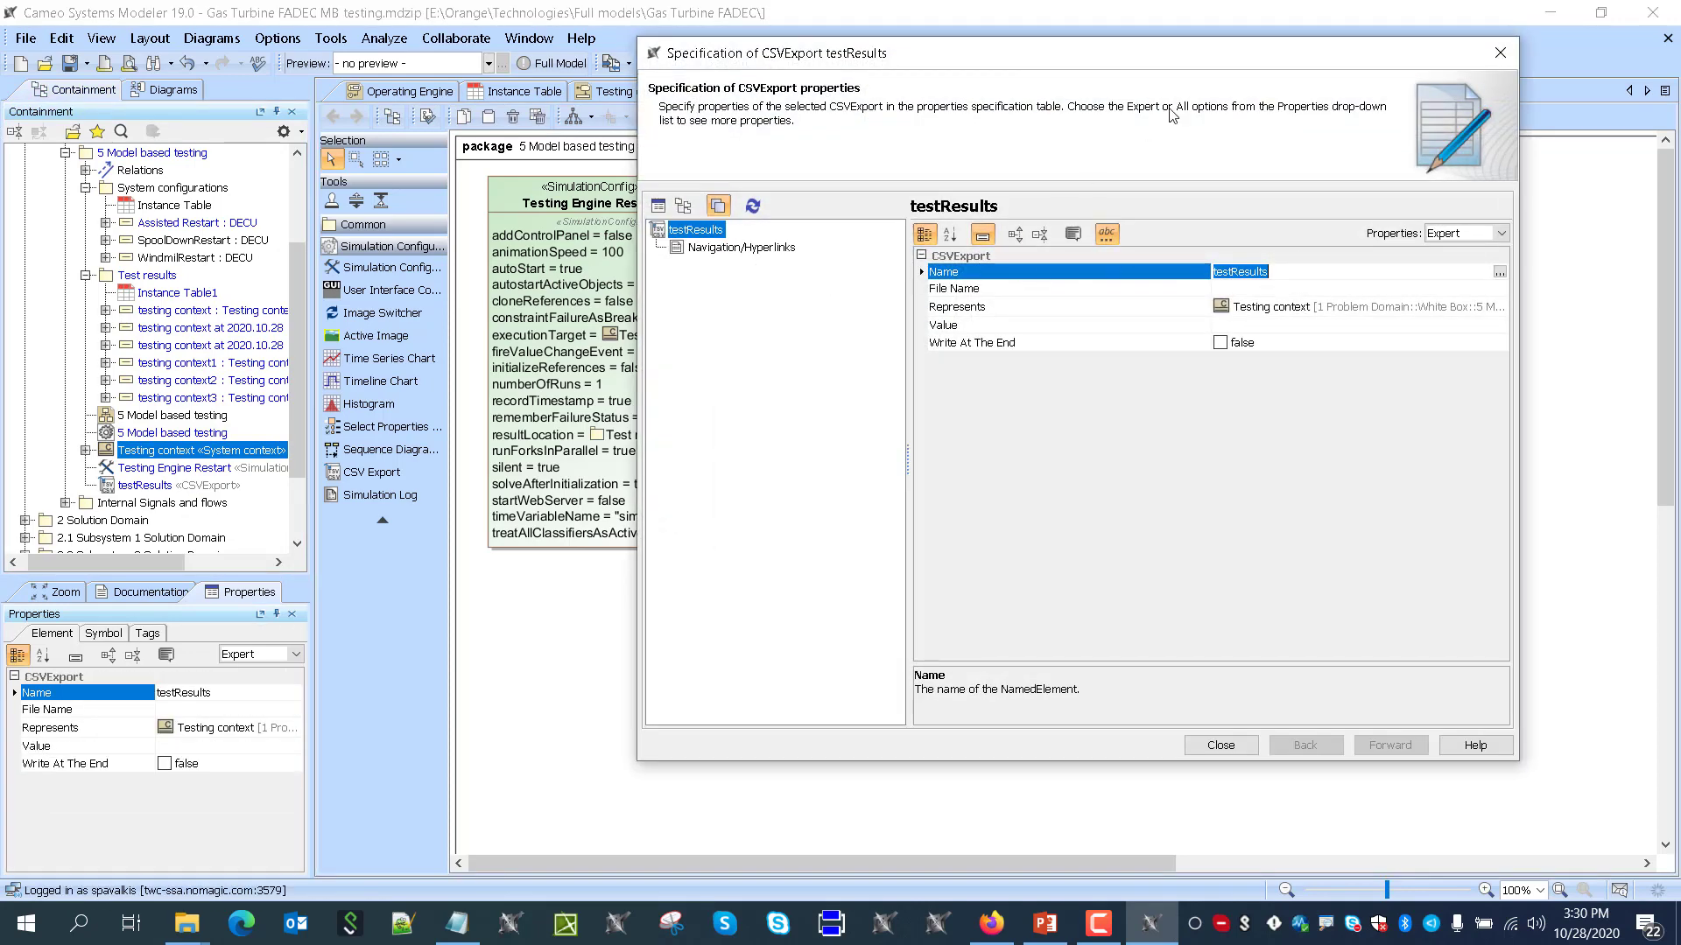
left_click(1233, 289)
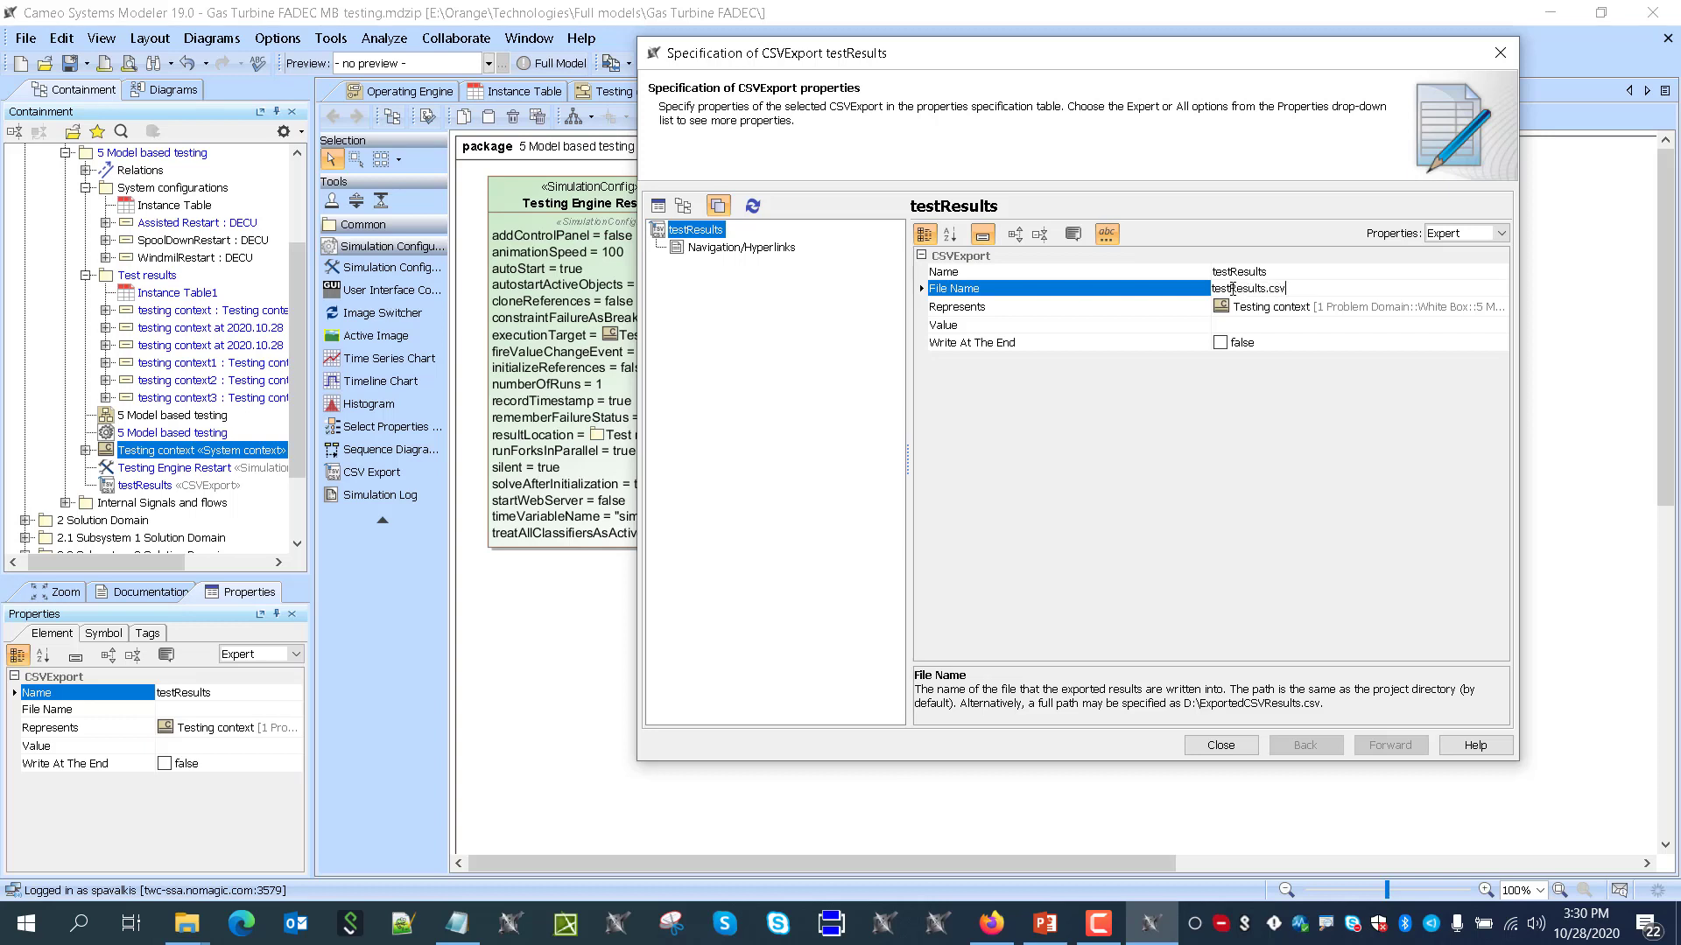
Select the test1 to test5 verdict properties of Testing context as the values exported by testResults
left_click(1245, 330)
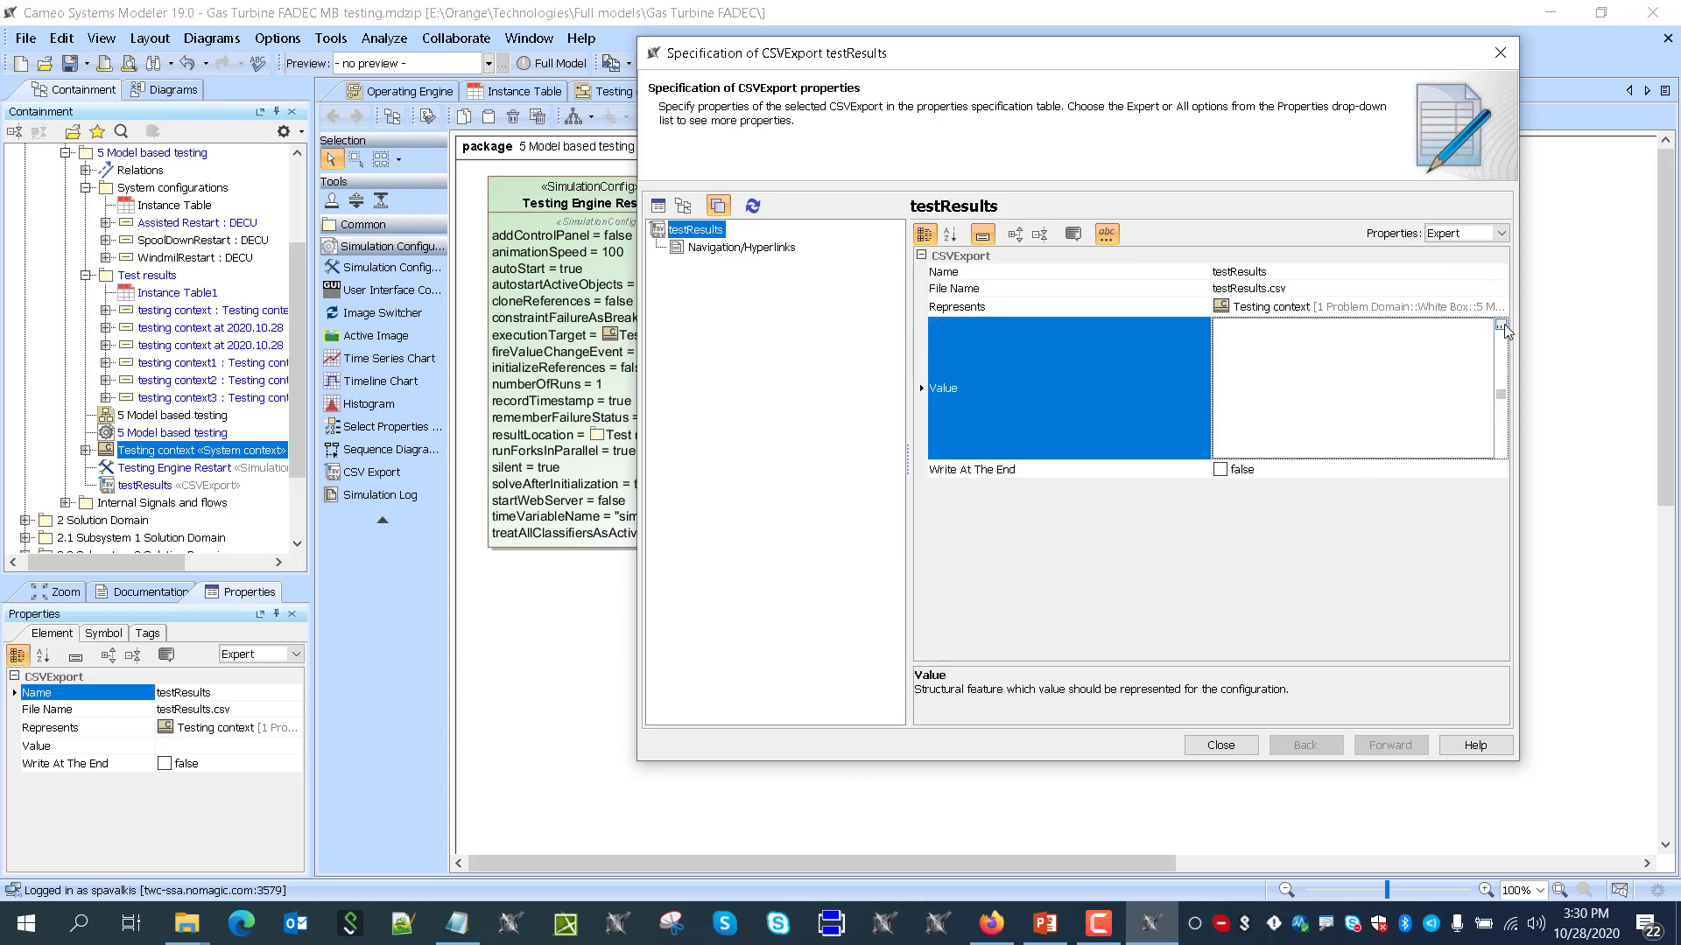
left_click(1500, 325)
left_click(672, 418)
left_click(672, 439)
left_click(672, 461)
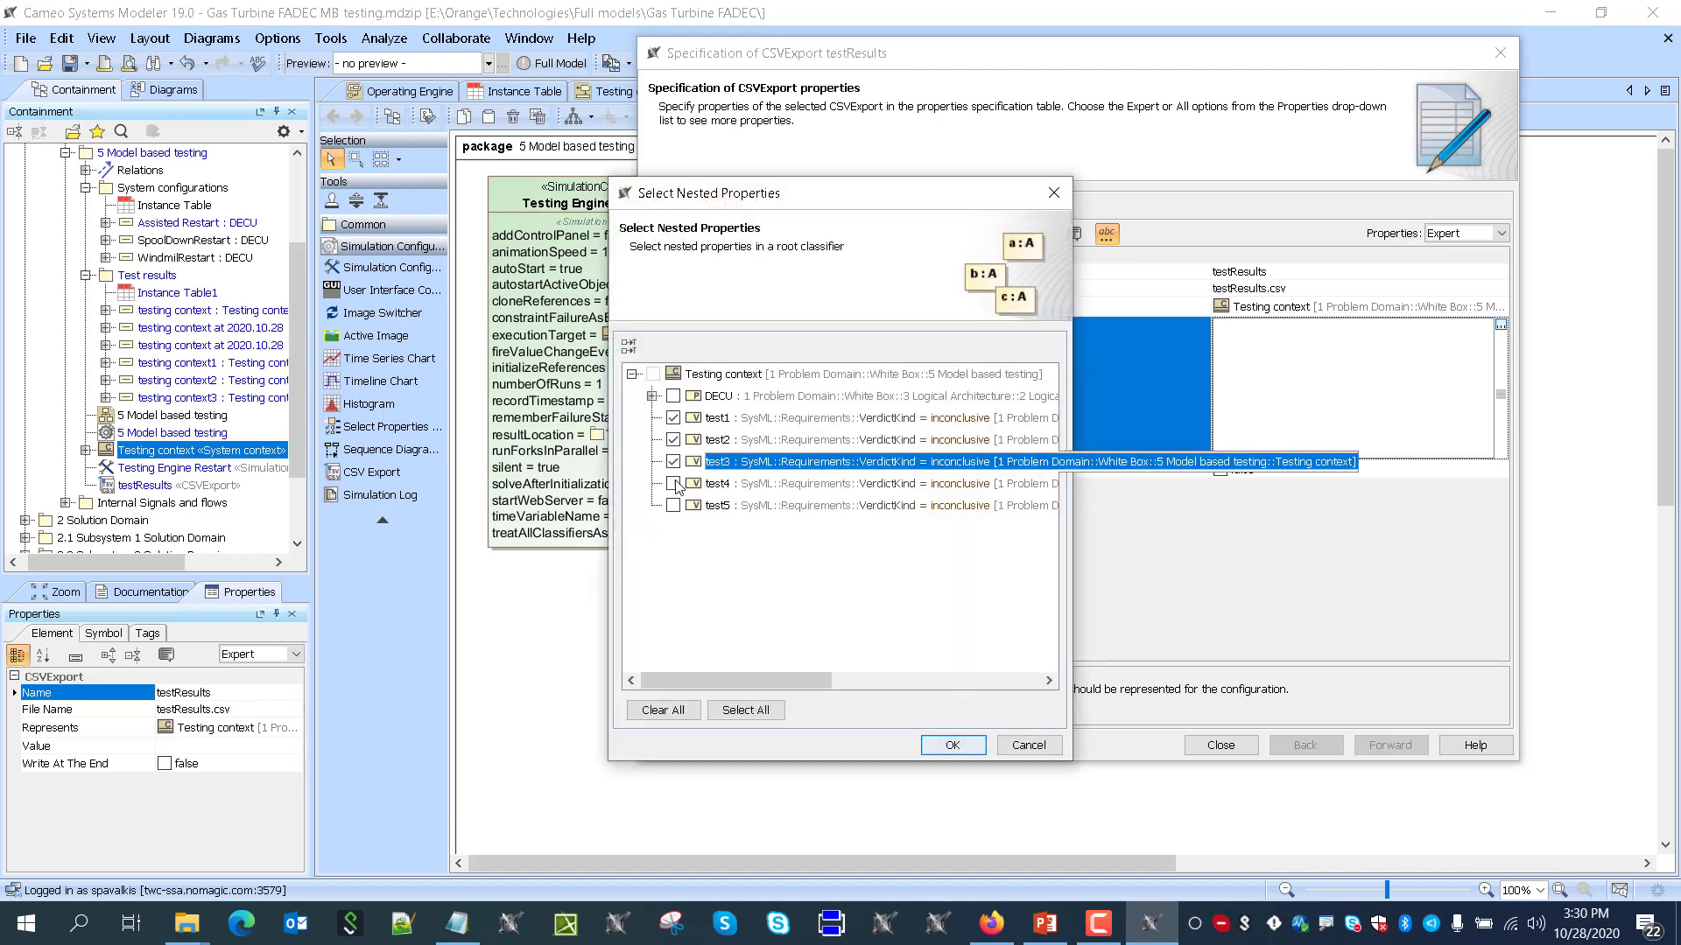
left_click(672, 484)
left_click(672, 505)
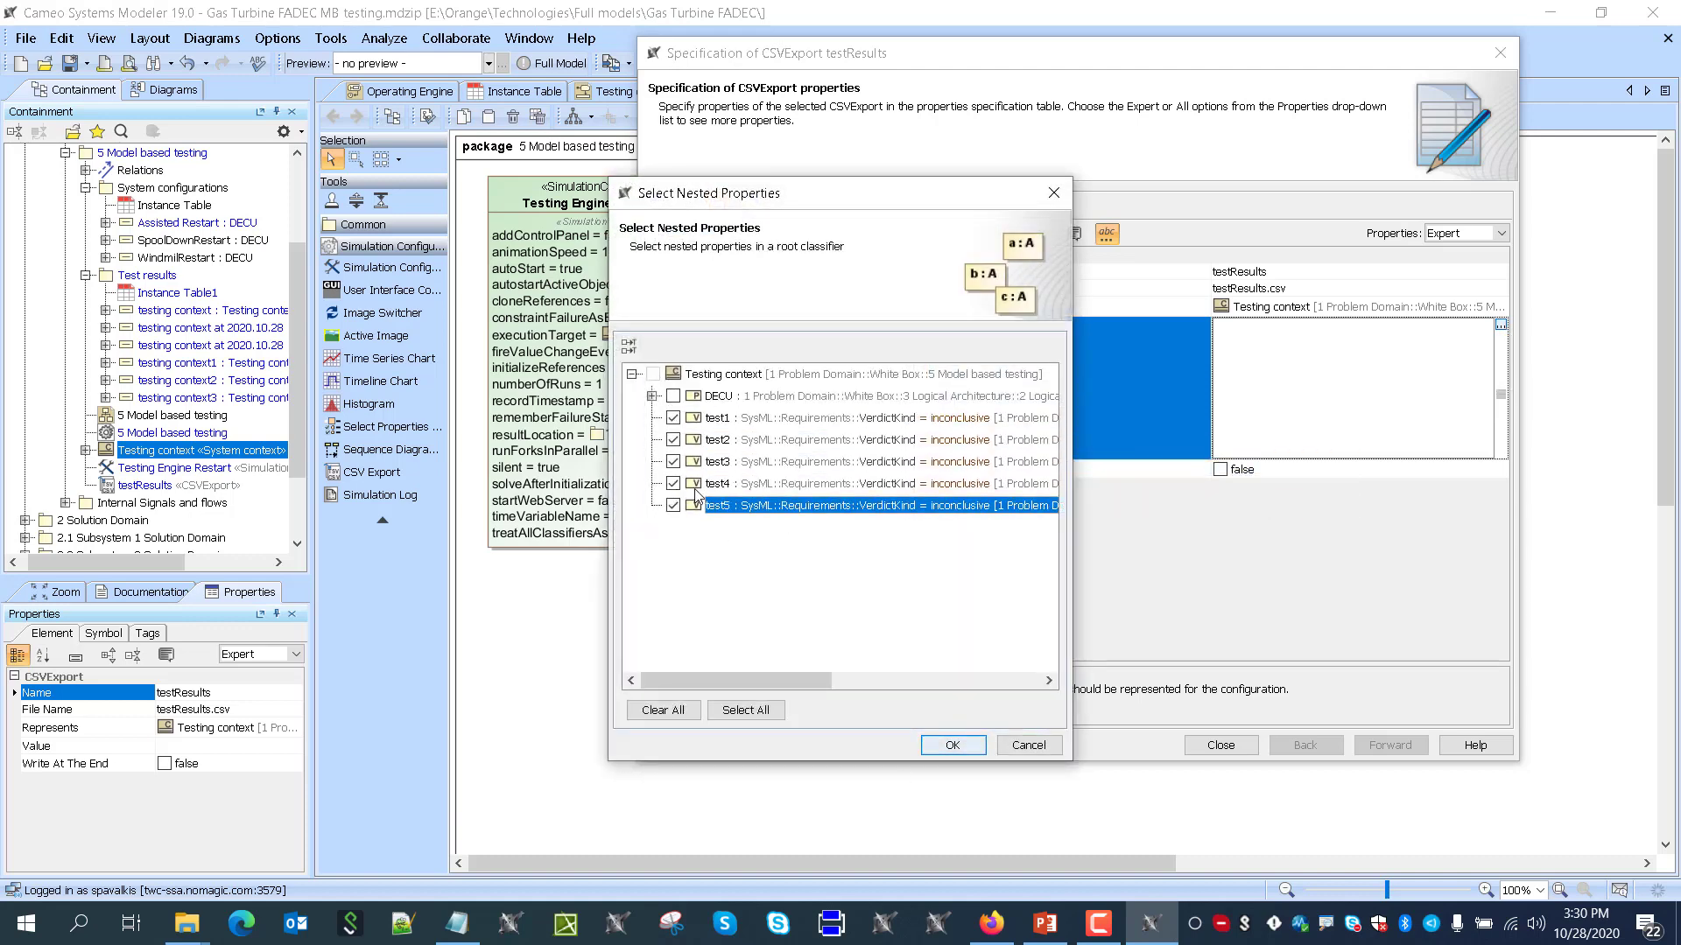
left_click(652, 395)
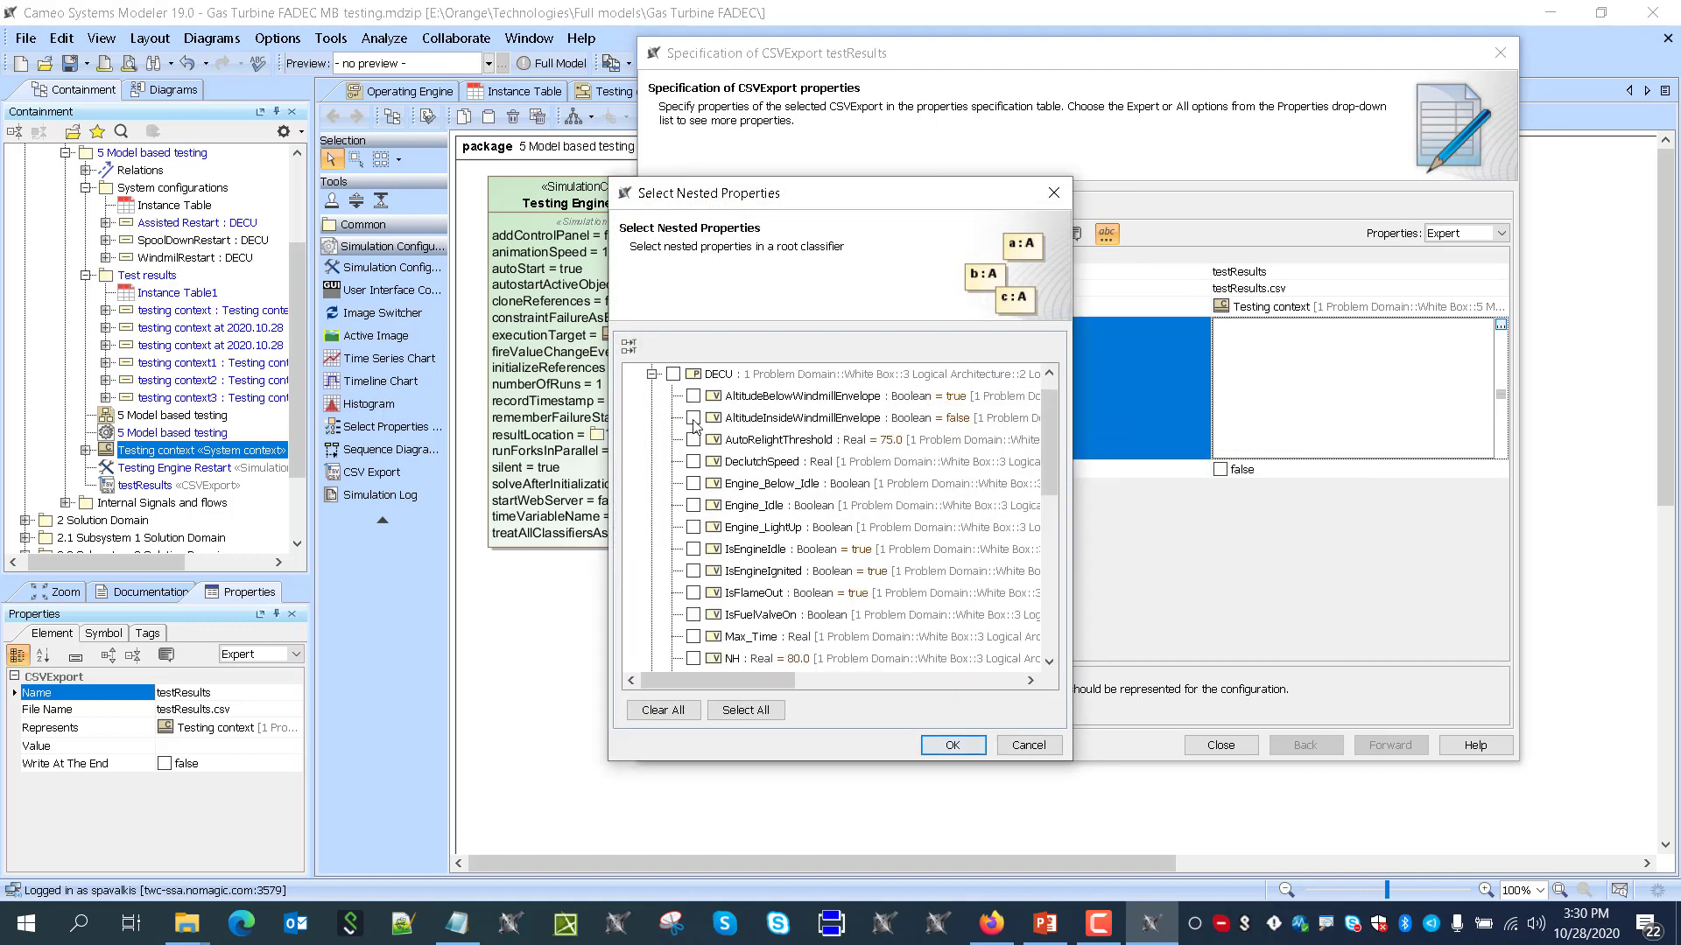
left_click(652, 374)
left_click(953, 745)
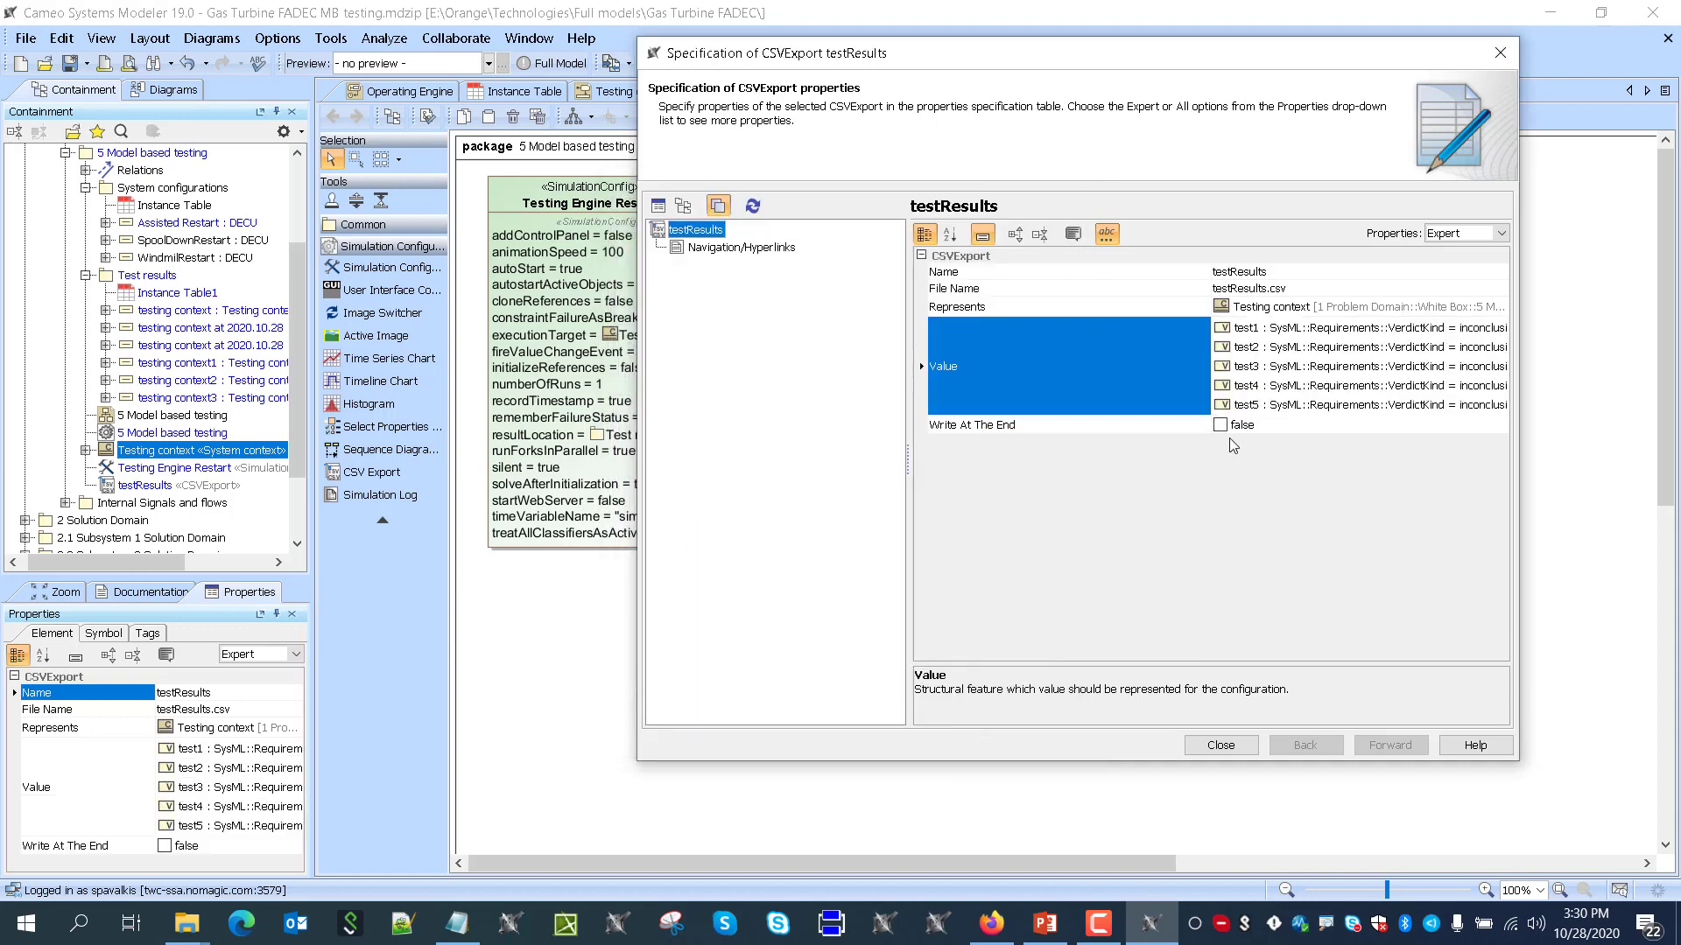
Enable Write At The End for the testResults export and attach it to Testing Engine Restart as an execution listener
left_click(1219, 425)
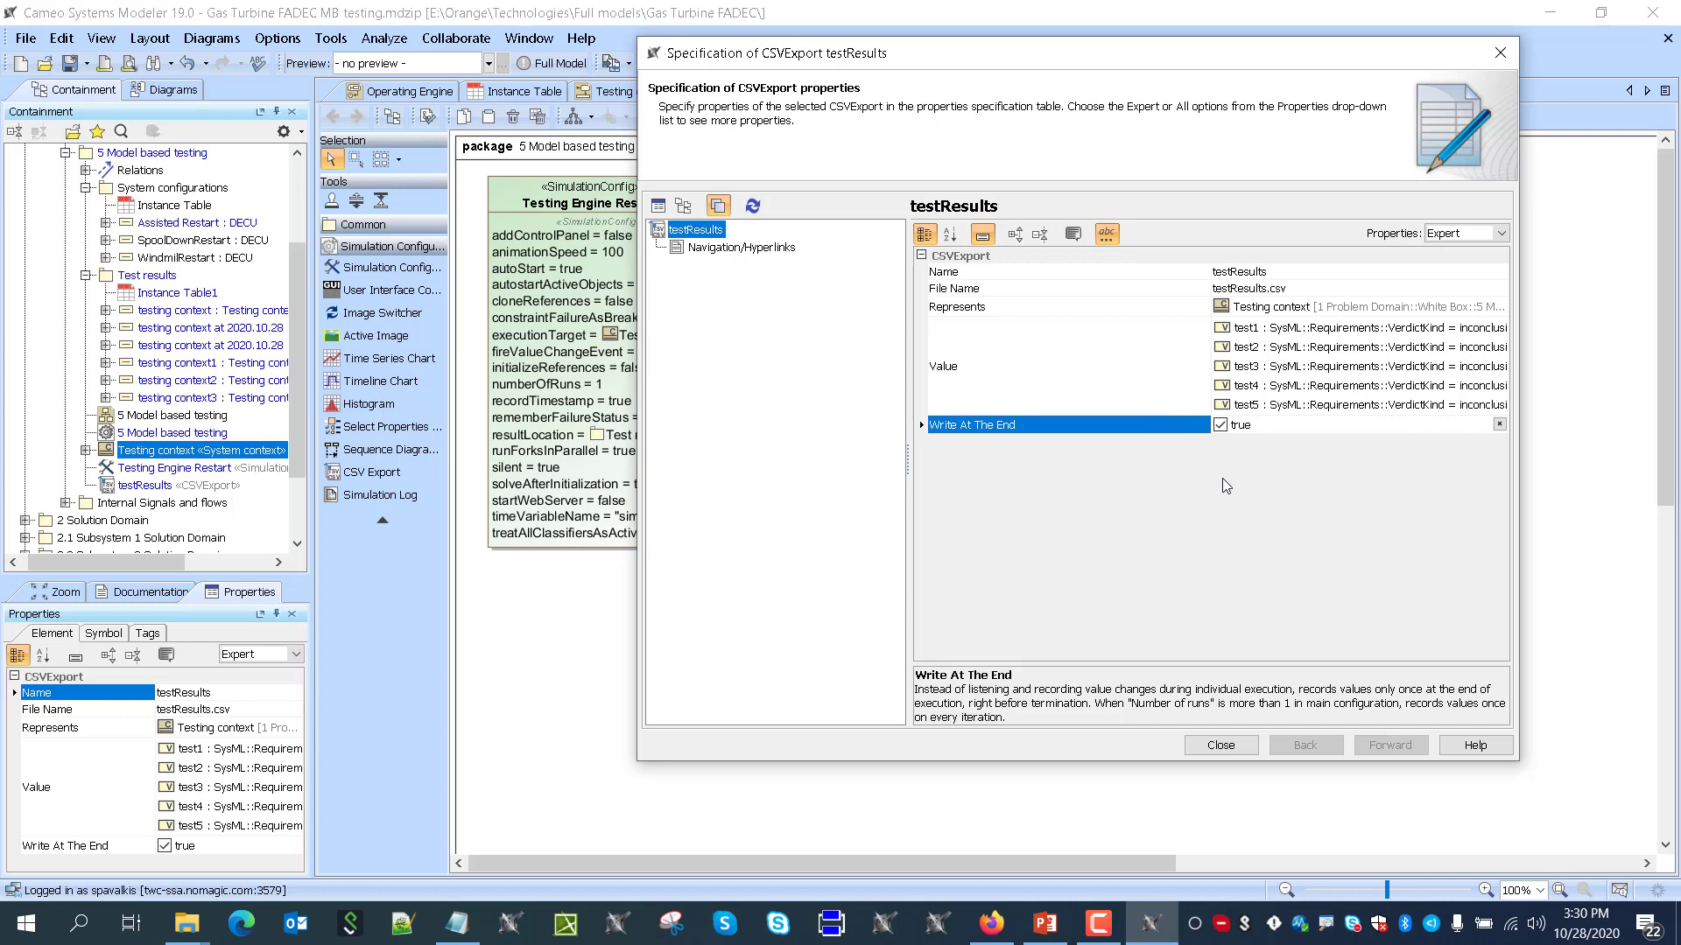
left_click(1221, 745)
left_click_drag(791, 266, 670, 187)
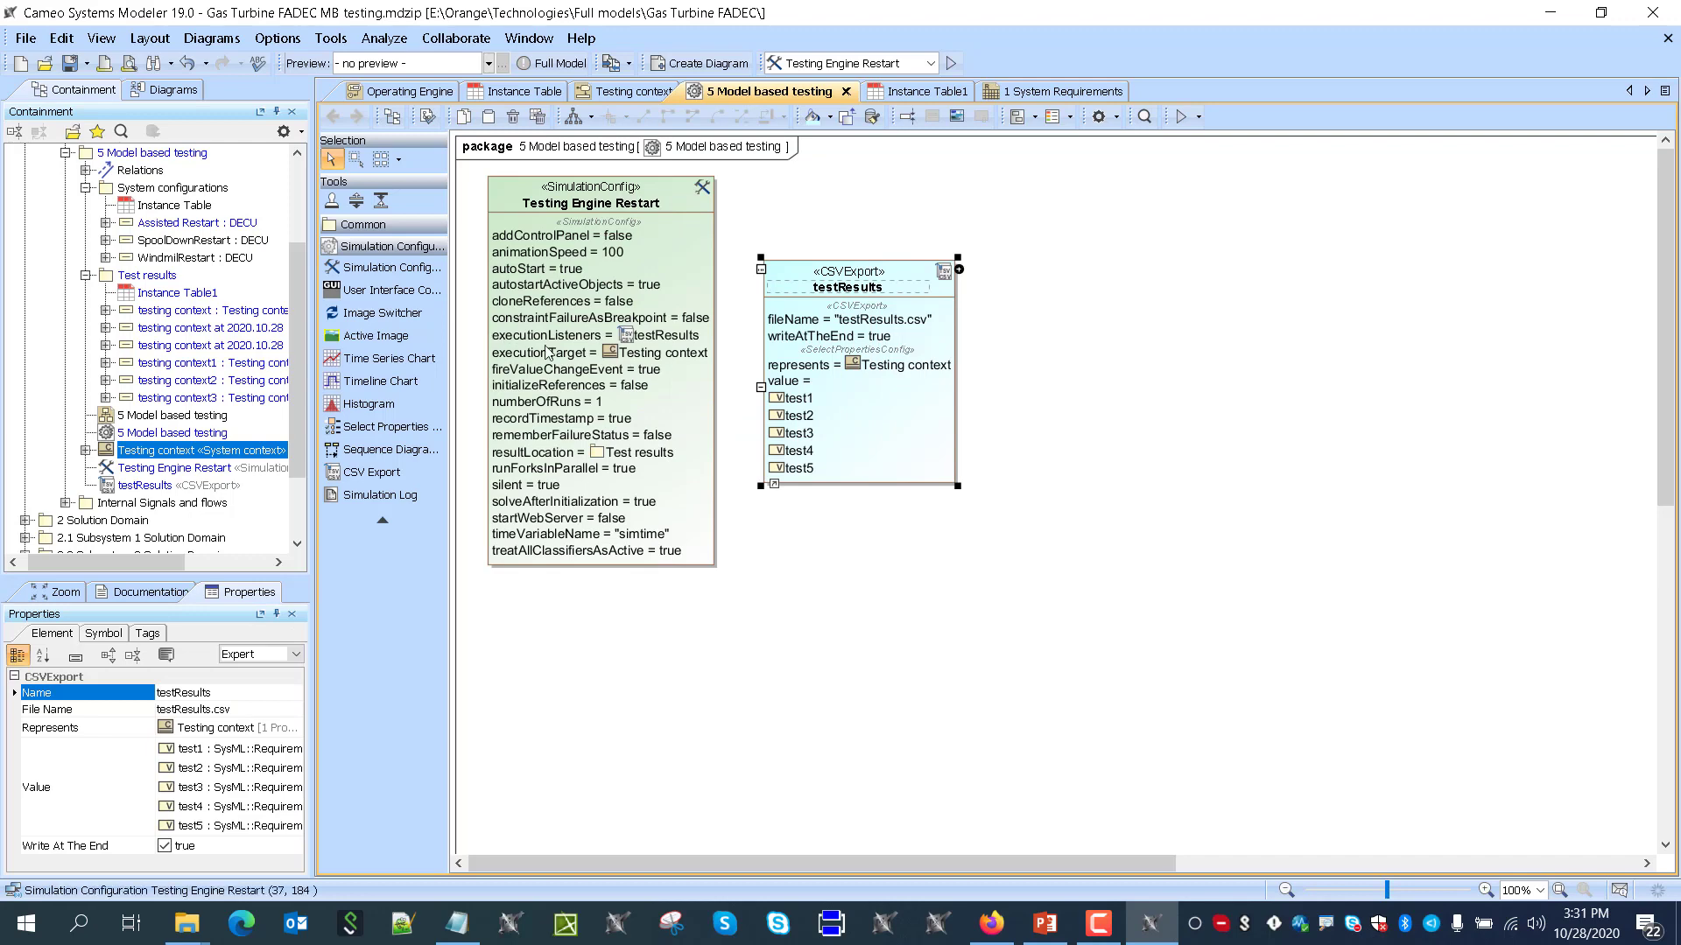
left_click(884, 165)
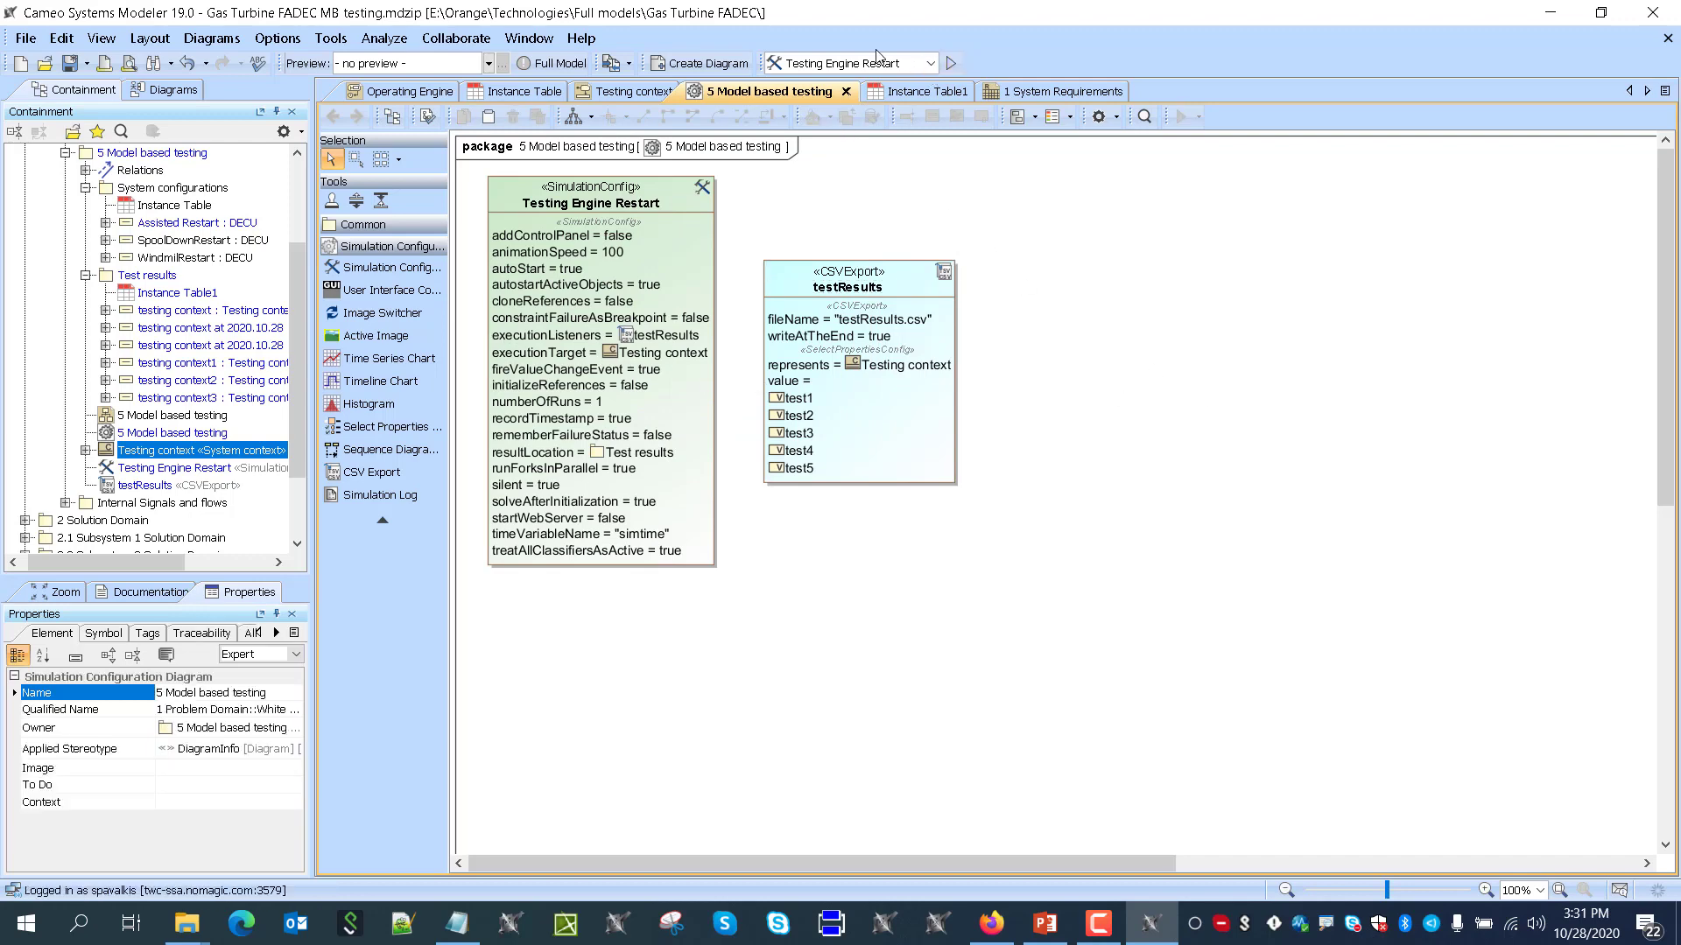
Run the Testing Engine Restart configuration and open the exported testResults.csv from the Gas Turbine FADEC folder in Excel
left_click(951, 63)
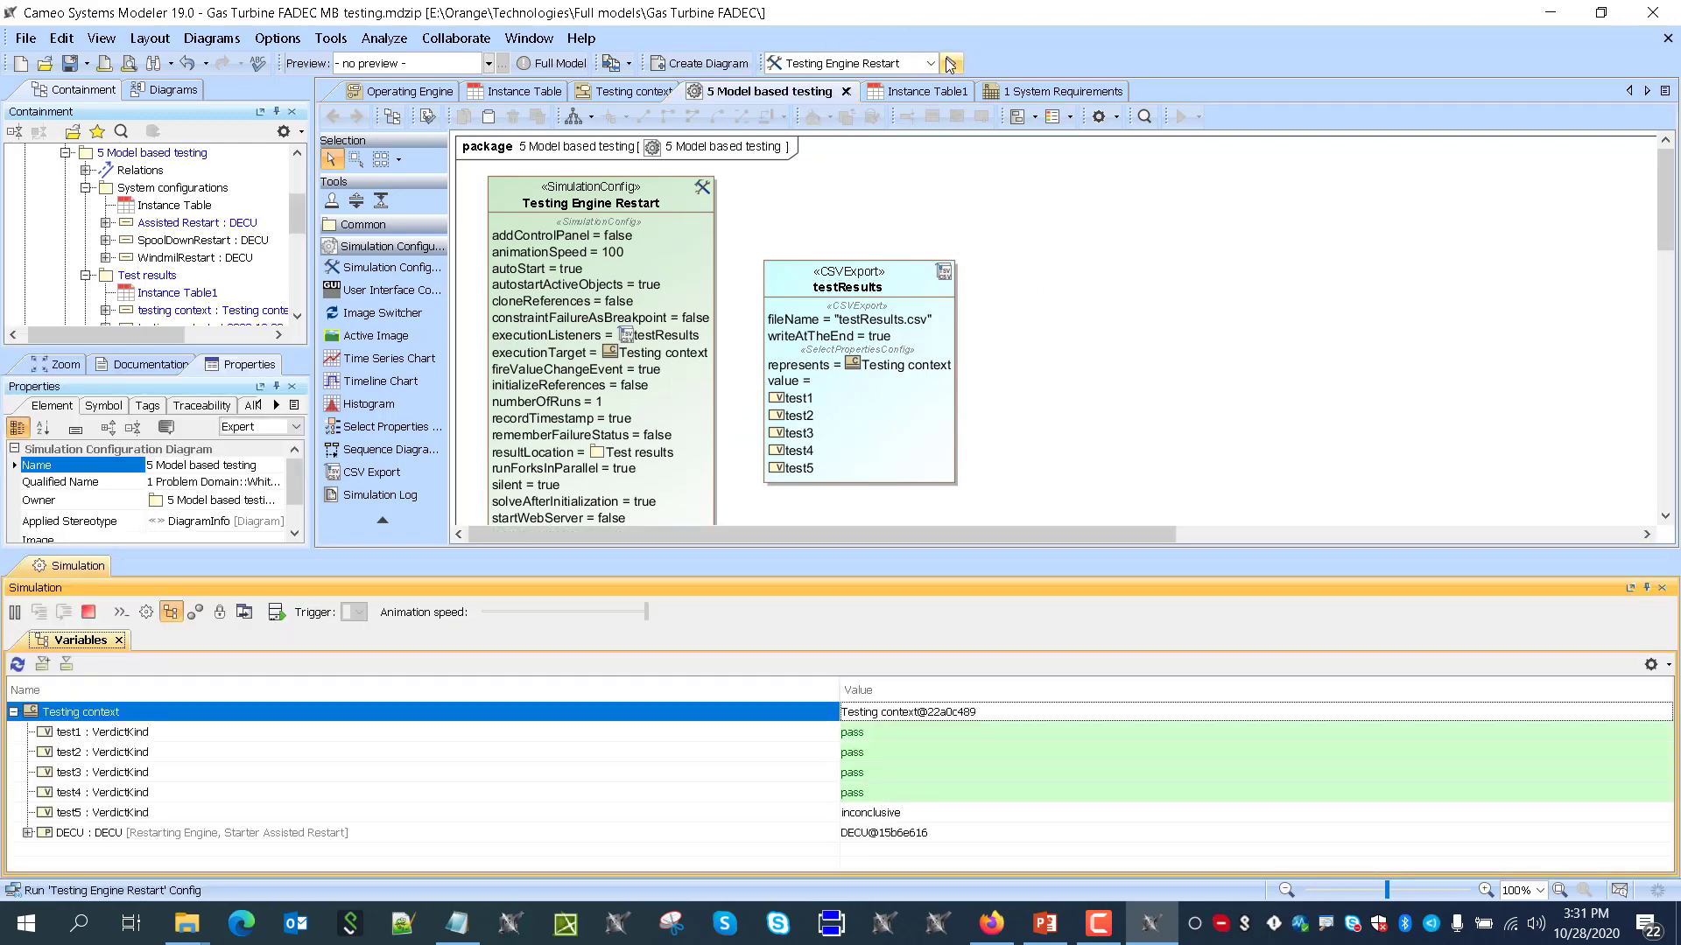
left_click(187, 924)
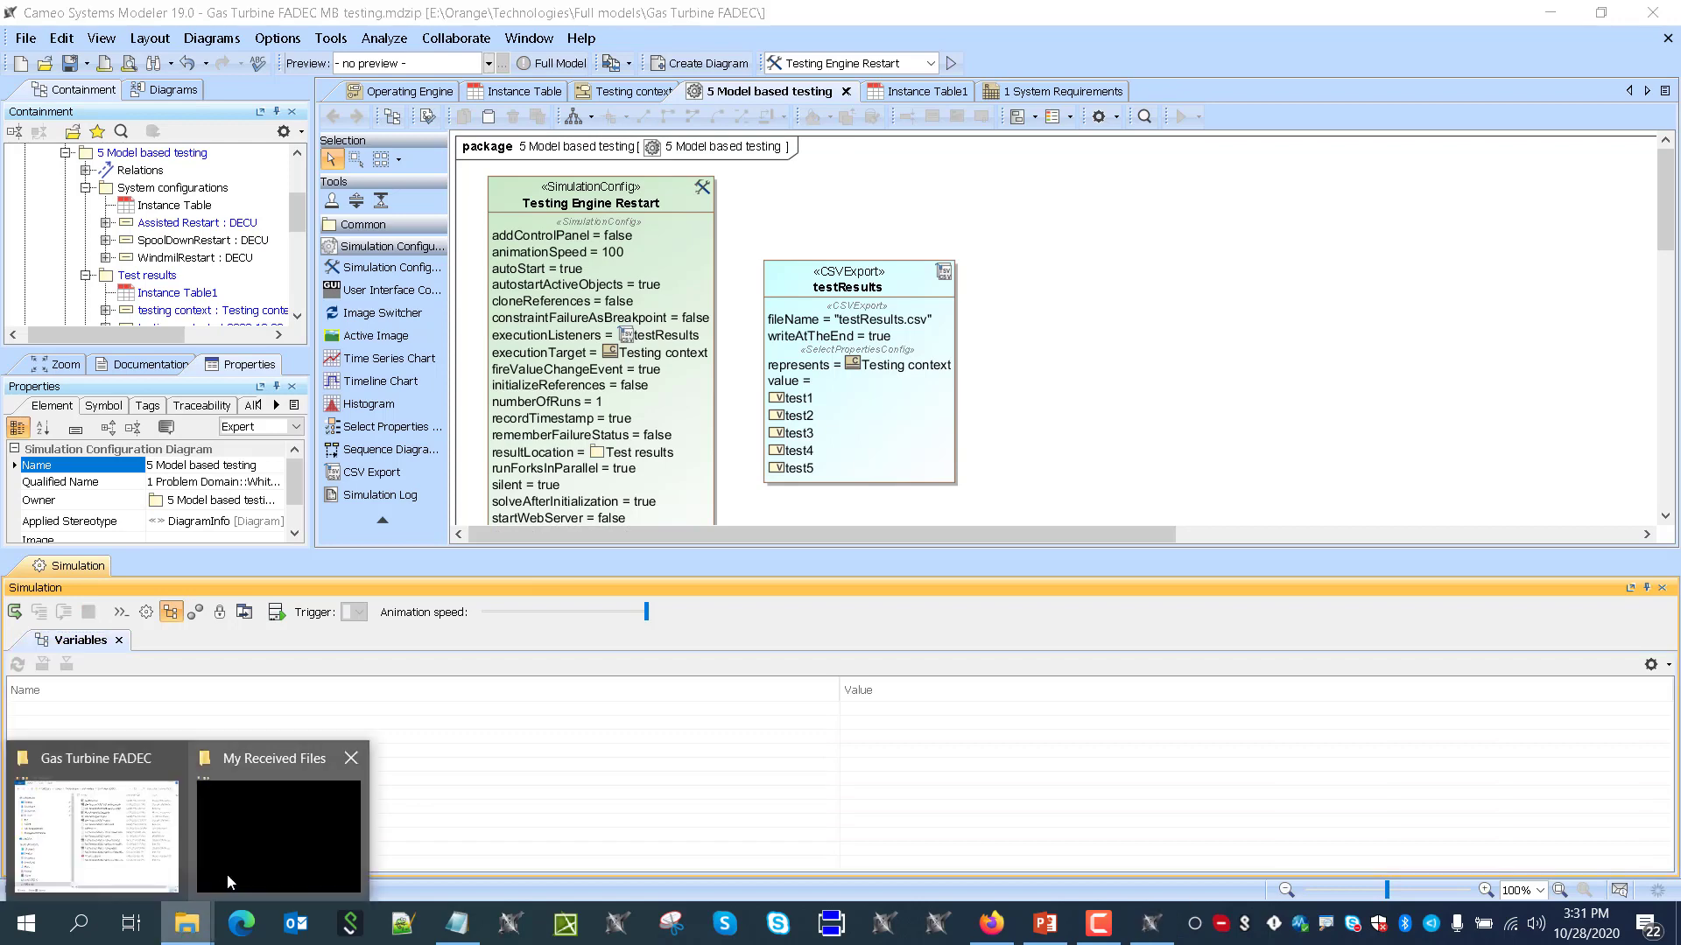
left_click(148, 846)
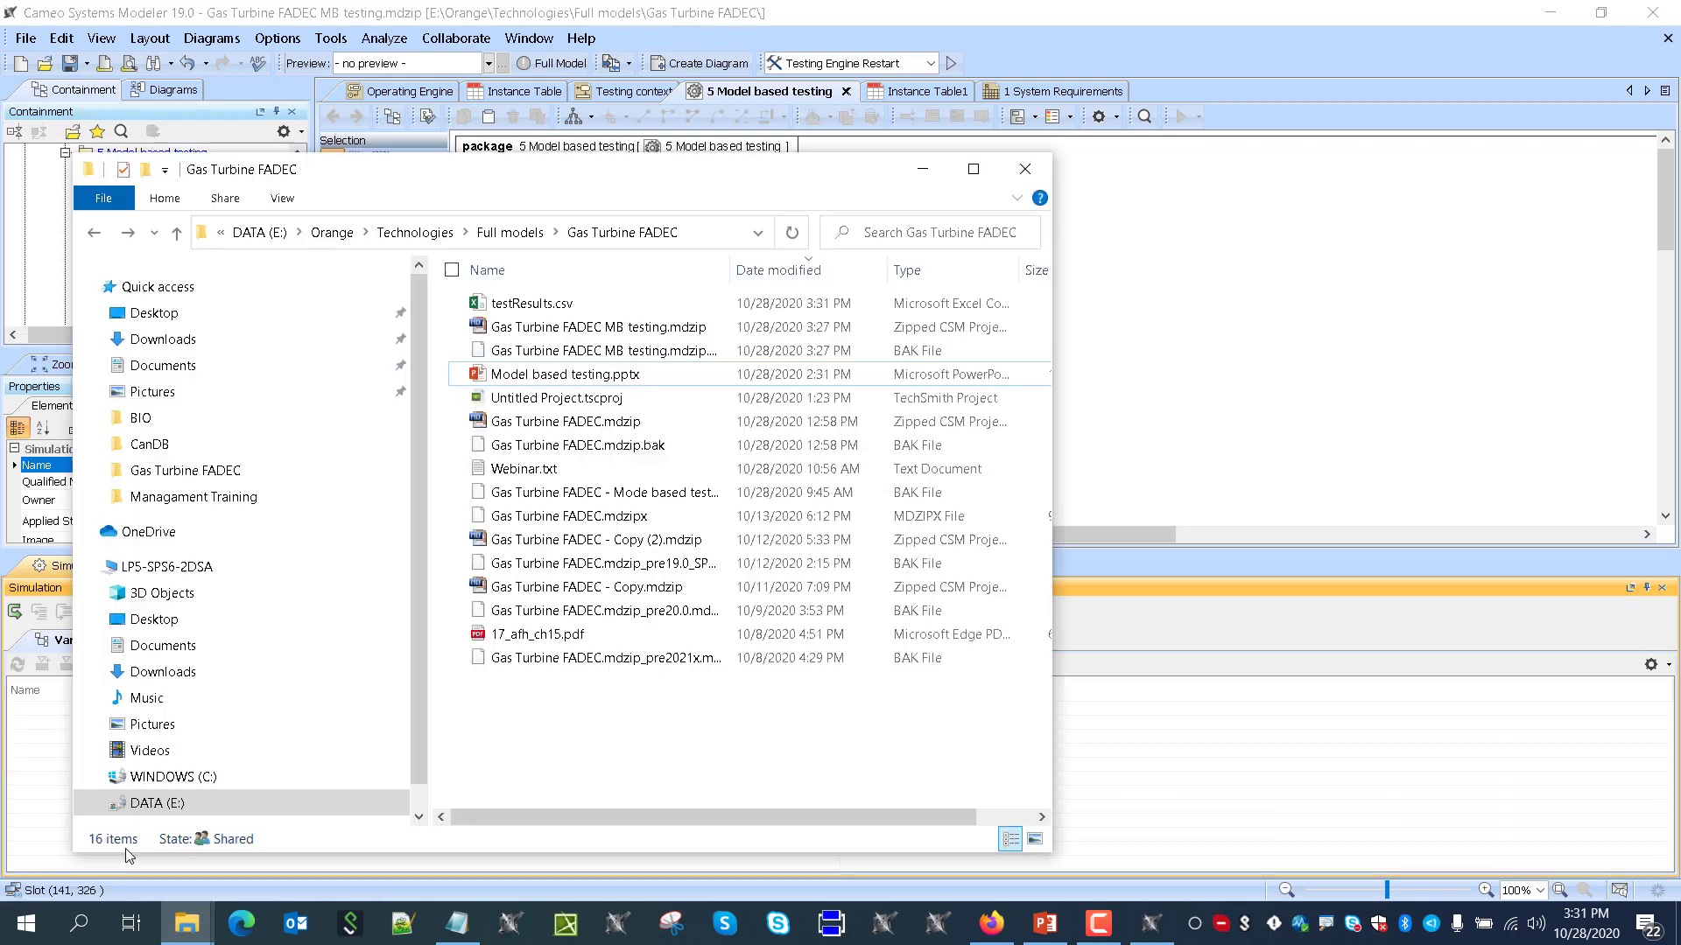
double_click(526, 304)
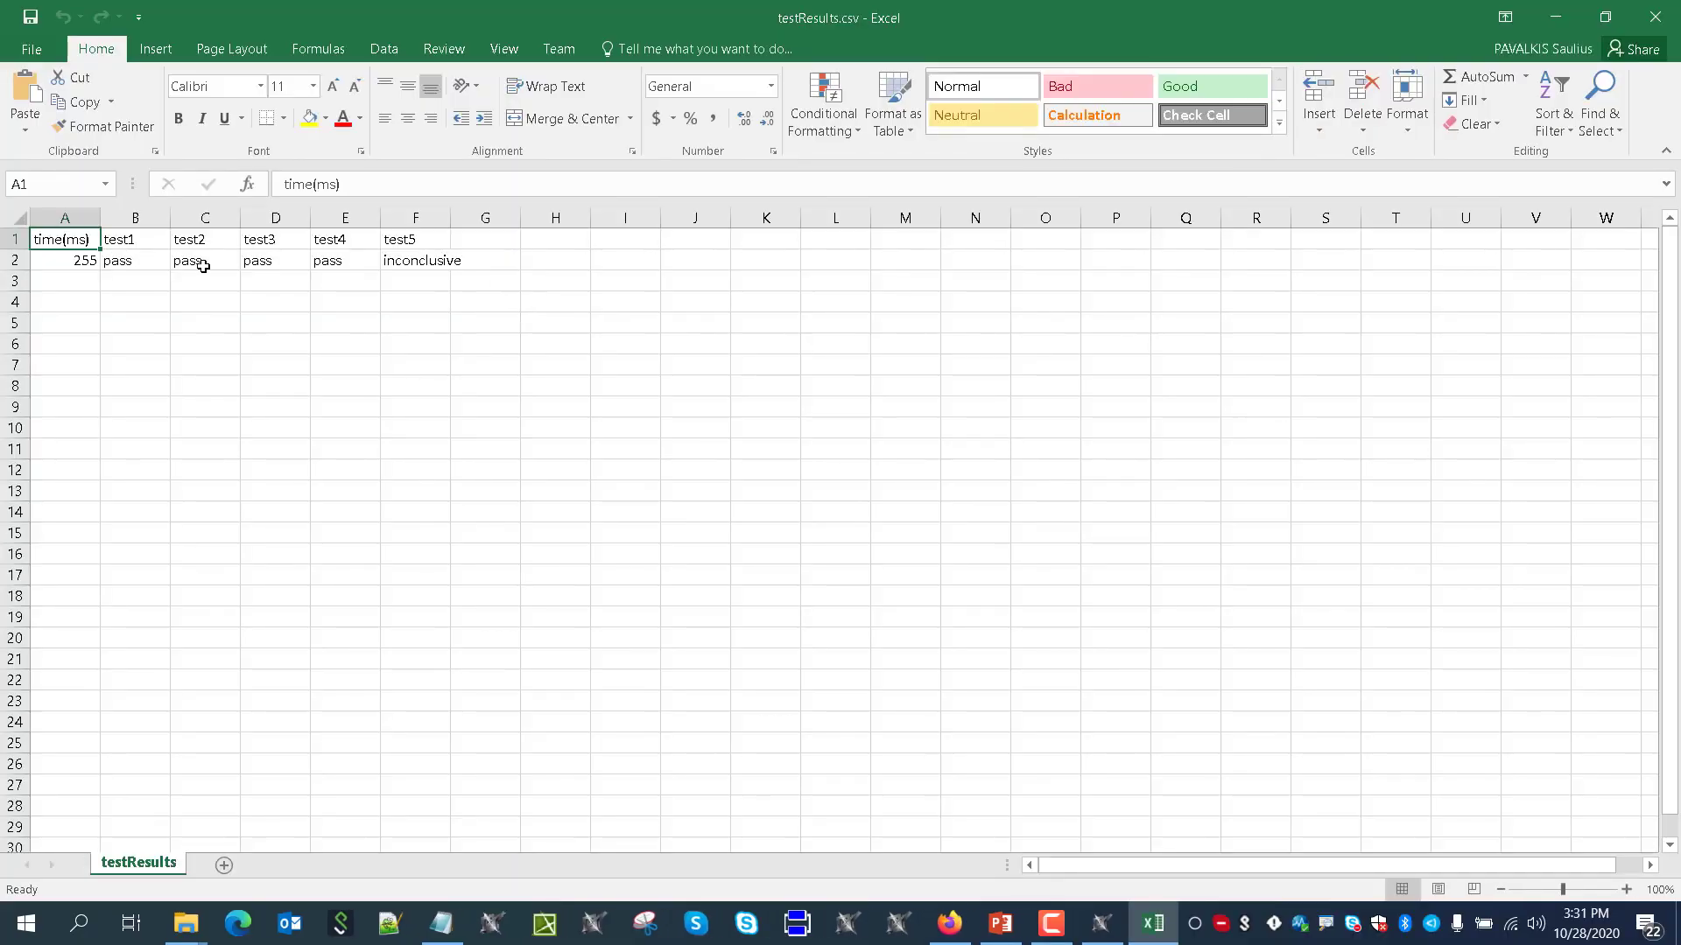
Close the exported results spreadsheet and delete testResults.csv from the Gas Turbine FADEC folder
left_click(310, 449)
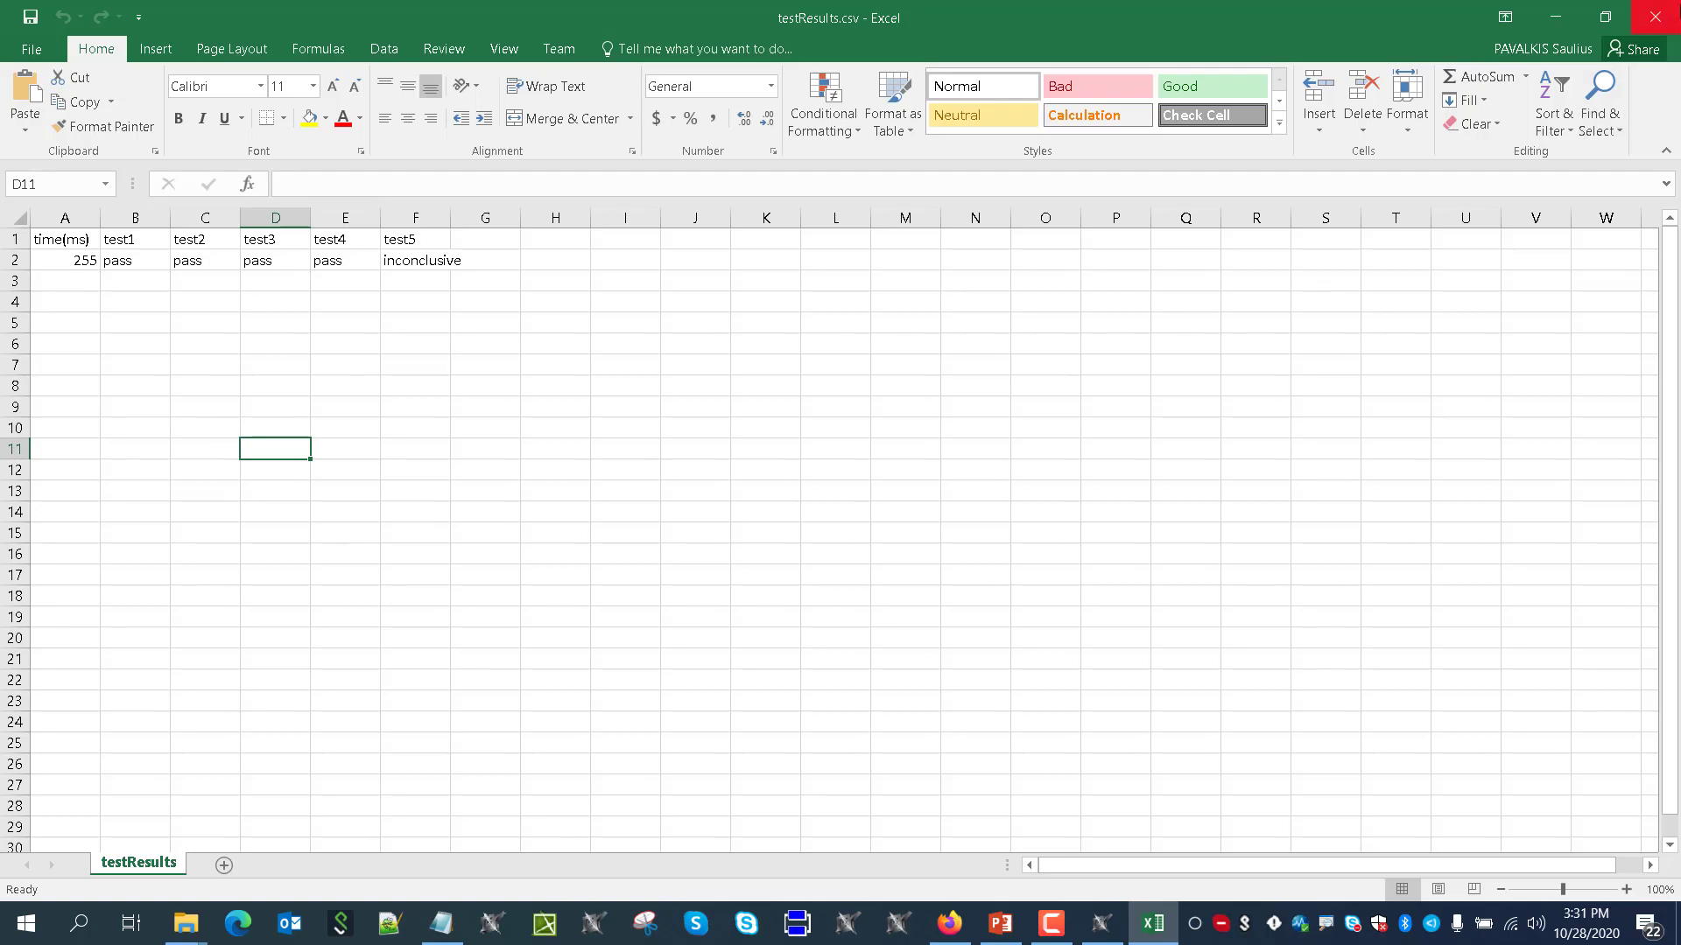
left_click(1654, 15)
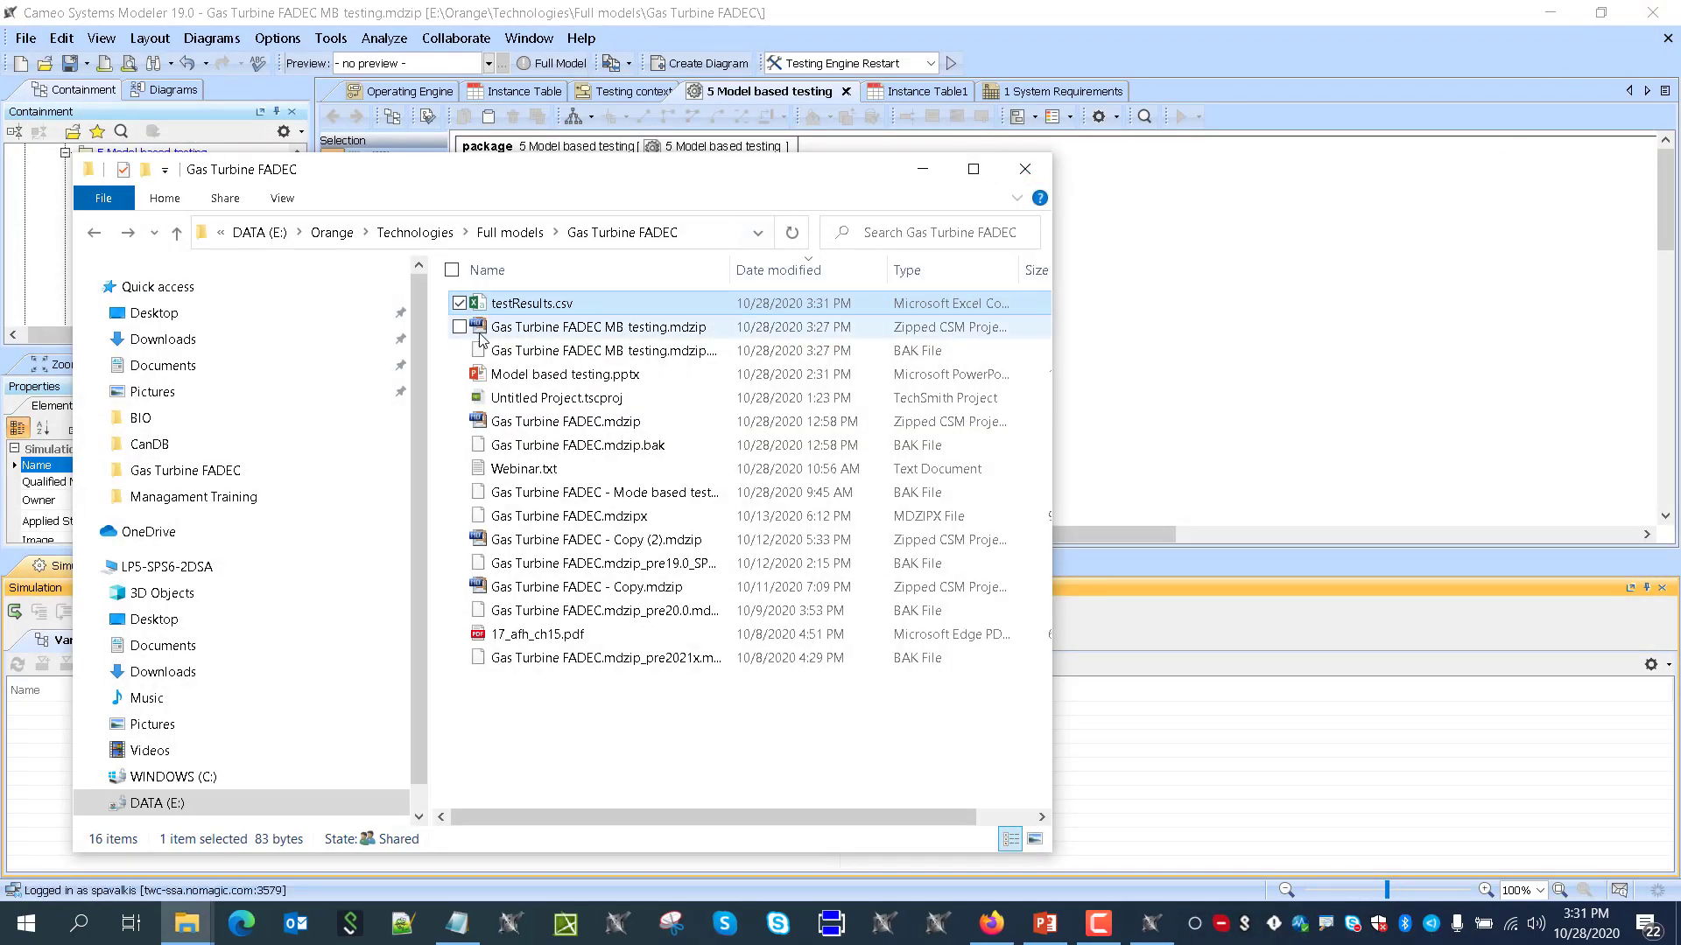
key("Delete")
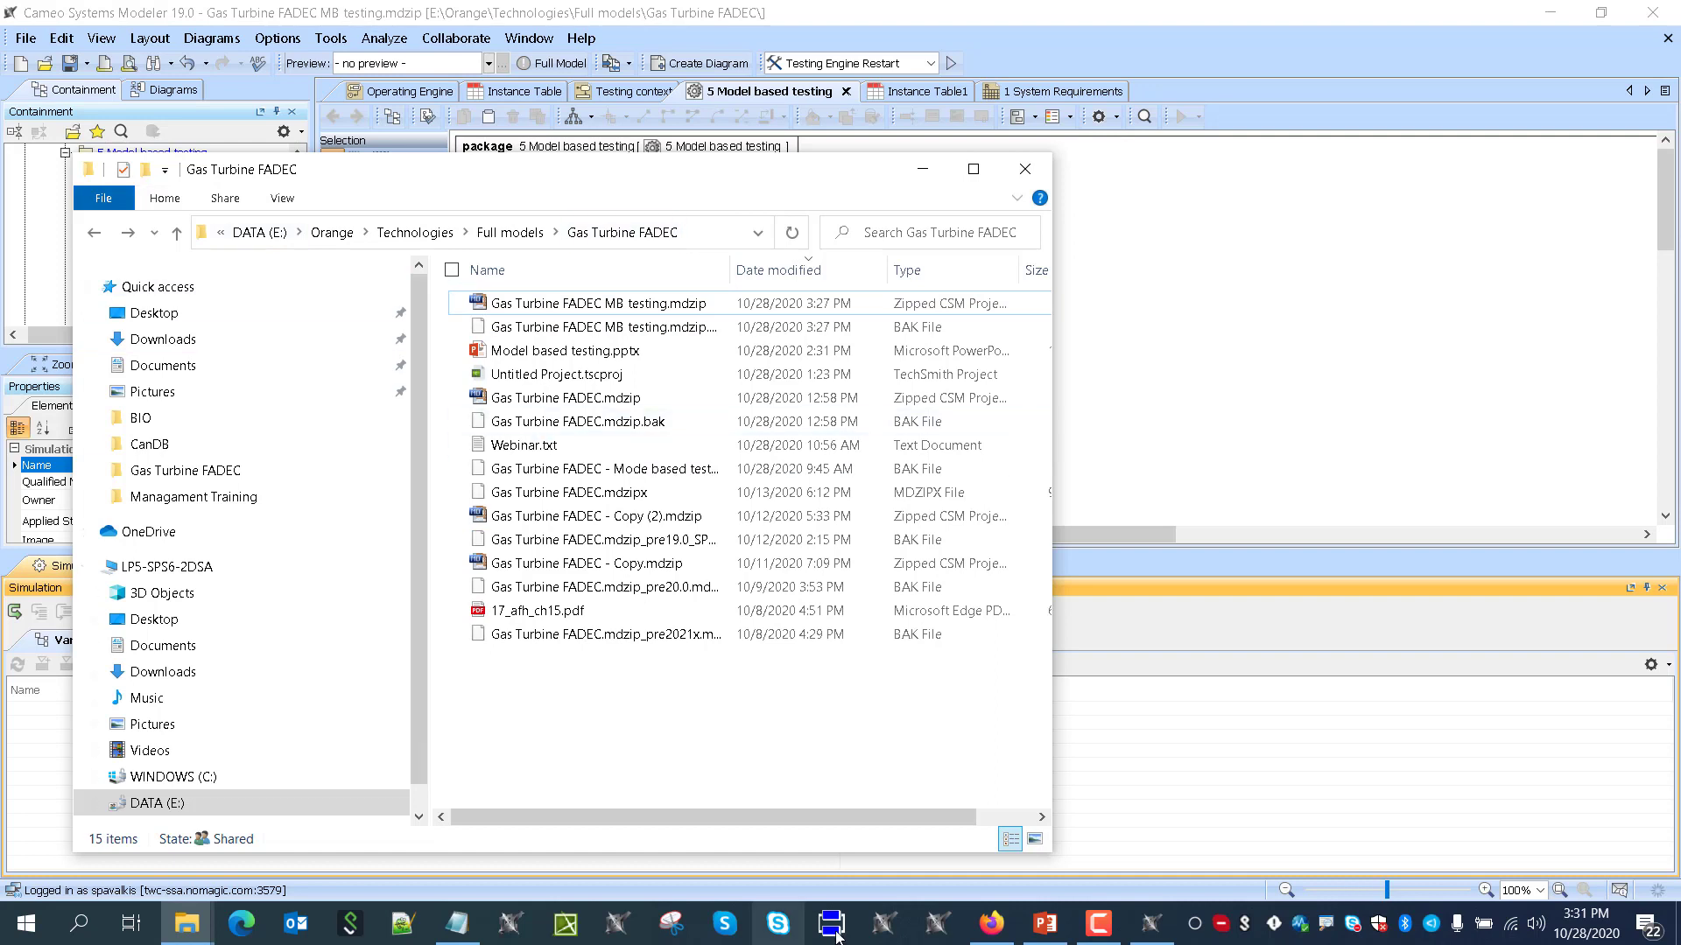
Copy the full file name Gas Turbine FADEC MB testing.mdzip and paste it into a new Notepad document
left_click(652, 318)
left_click(652, 308)
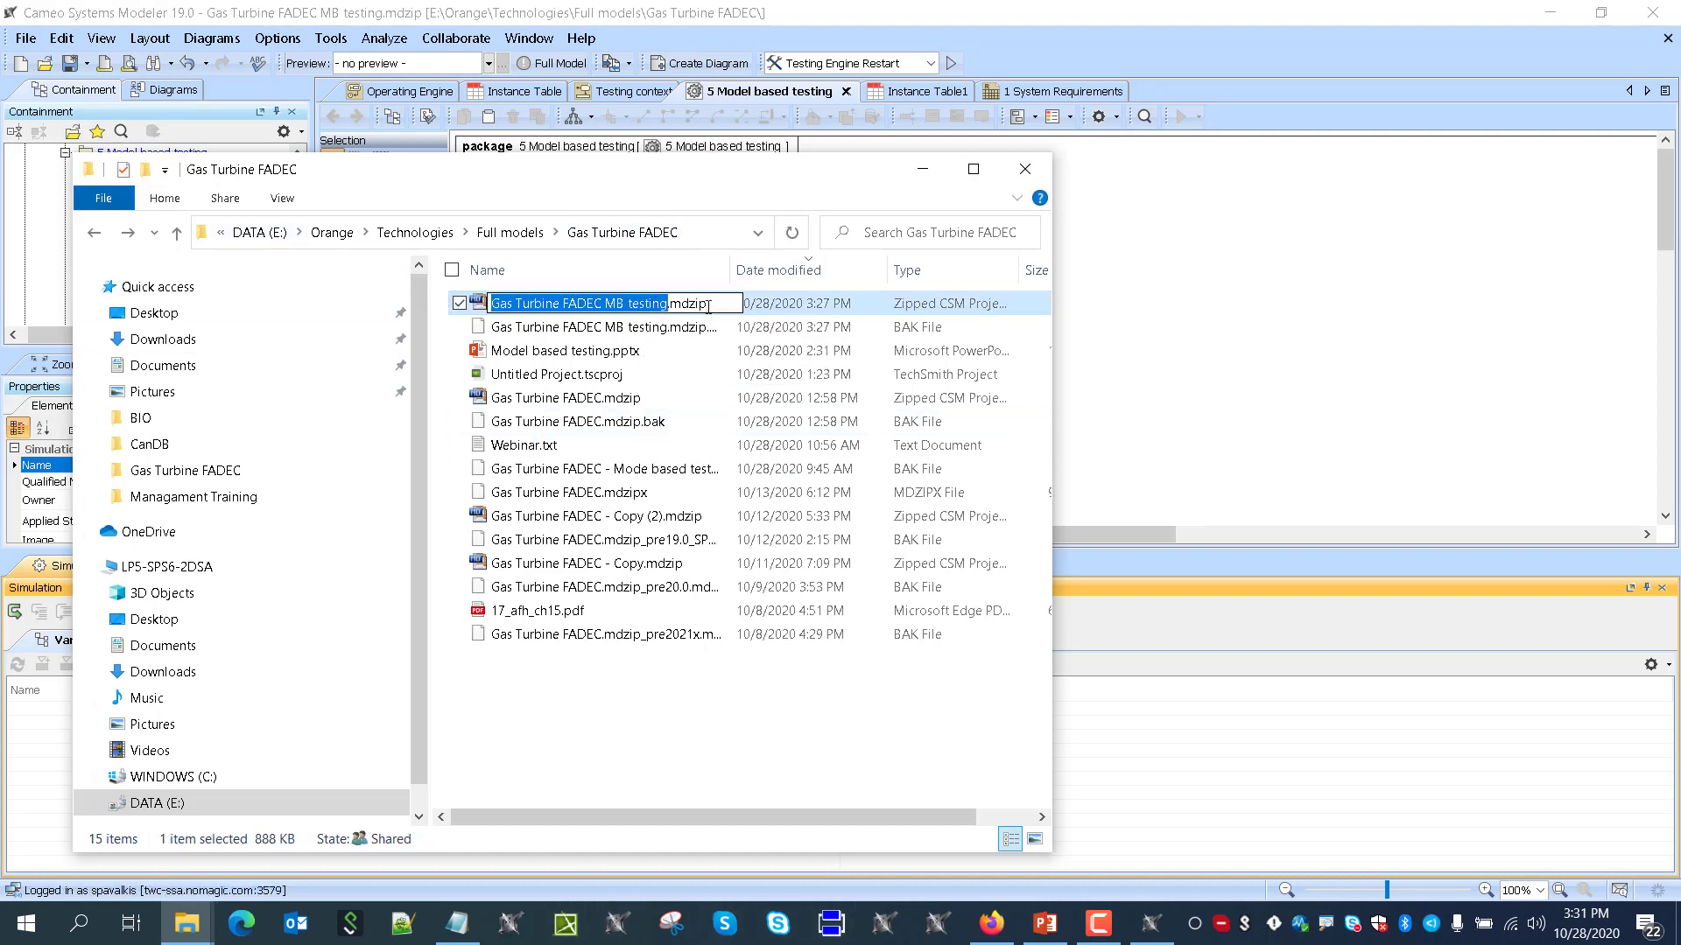
left_click_drag(708, 306, 527, 294)
key("ctrl+c")
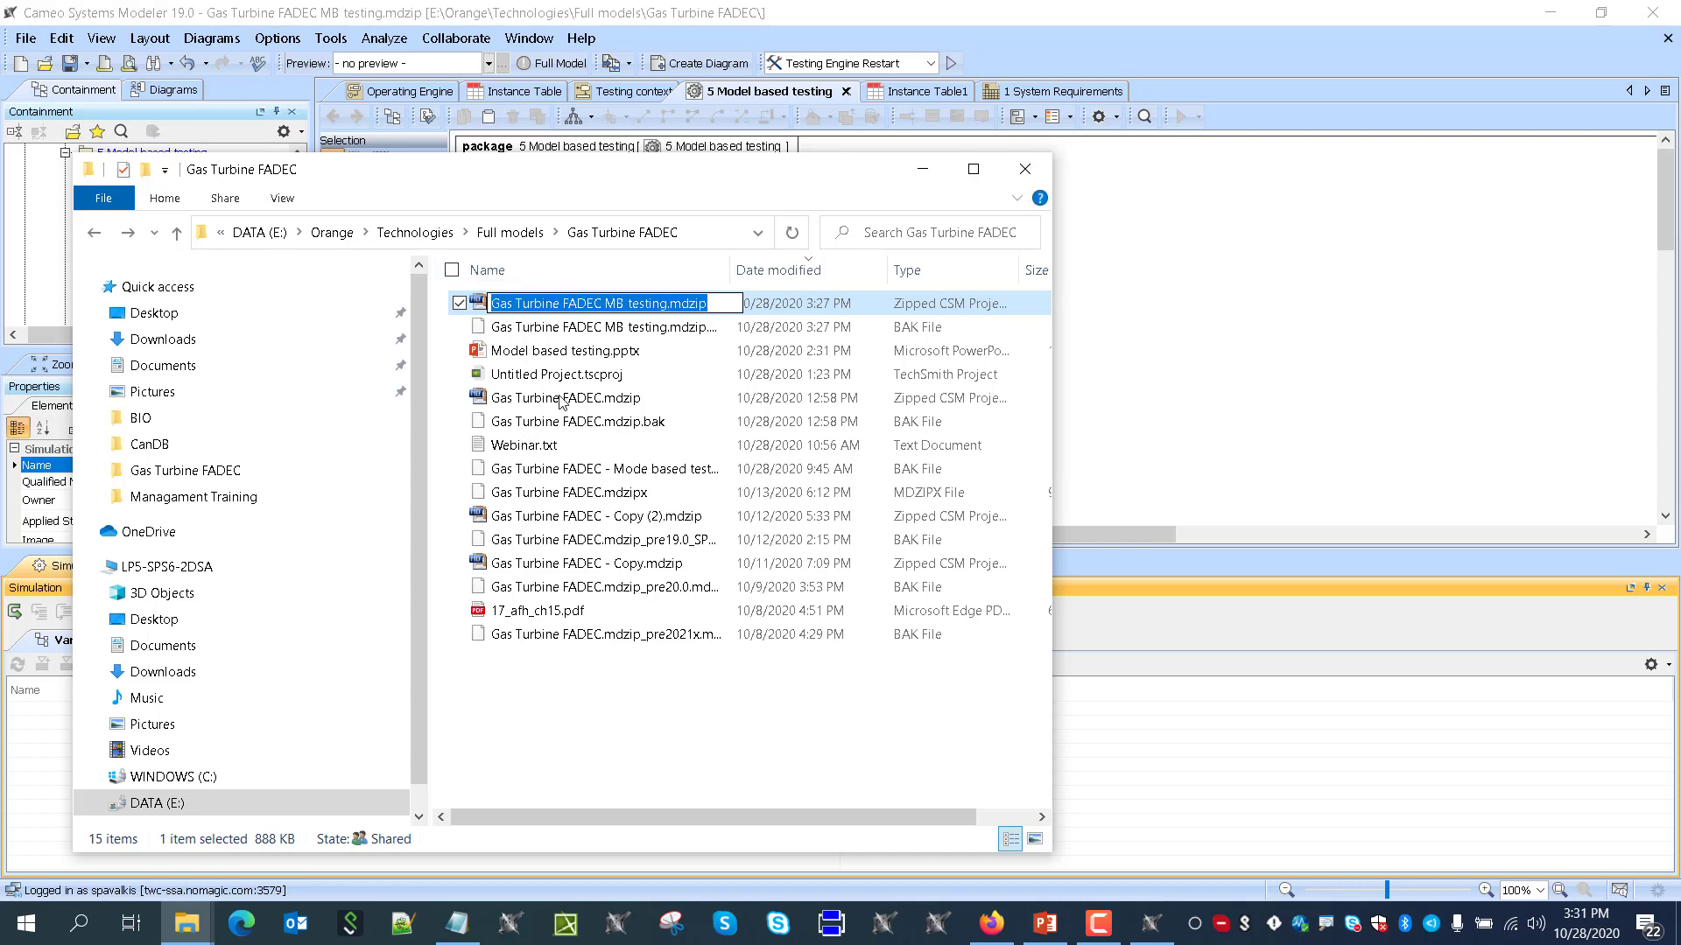
left_click(457, 923)
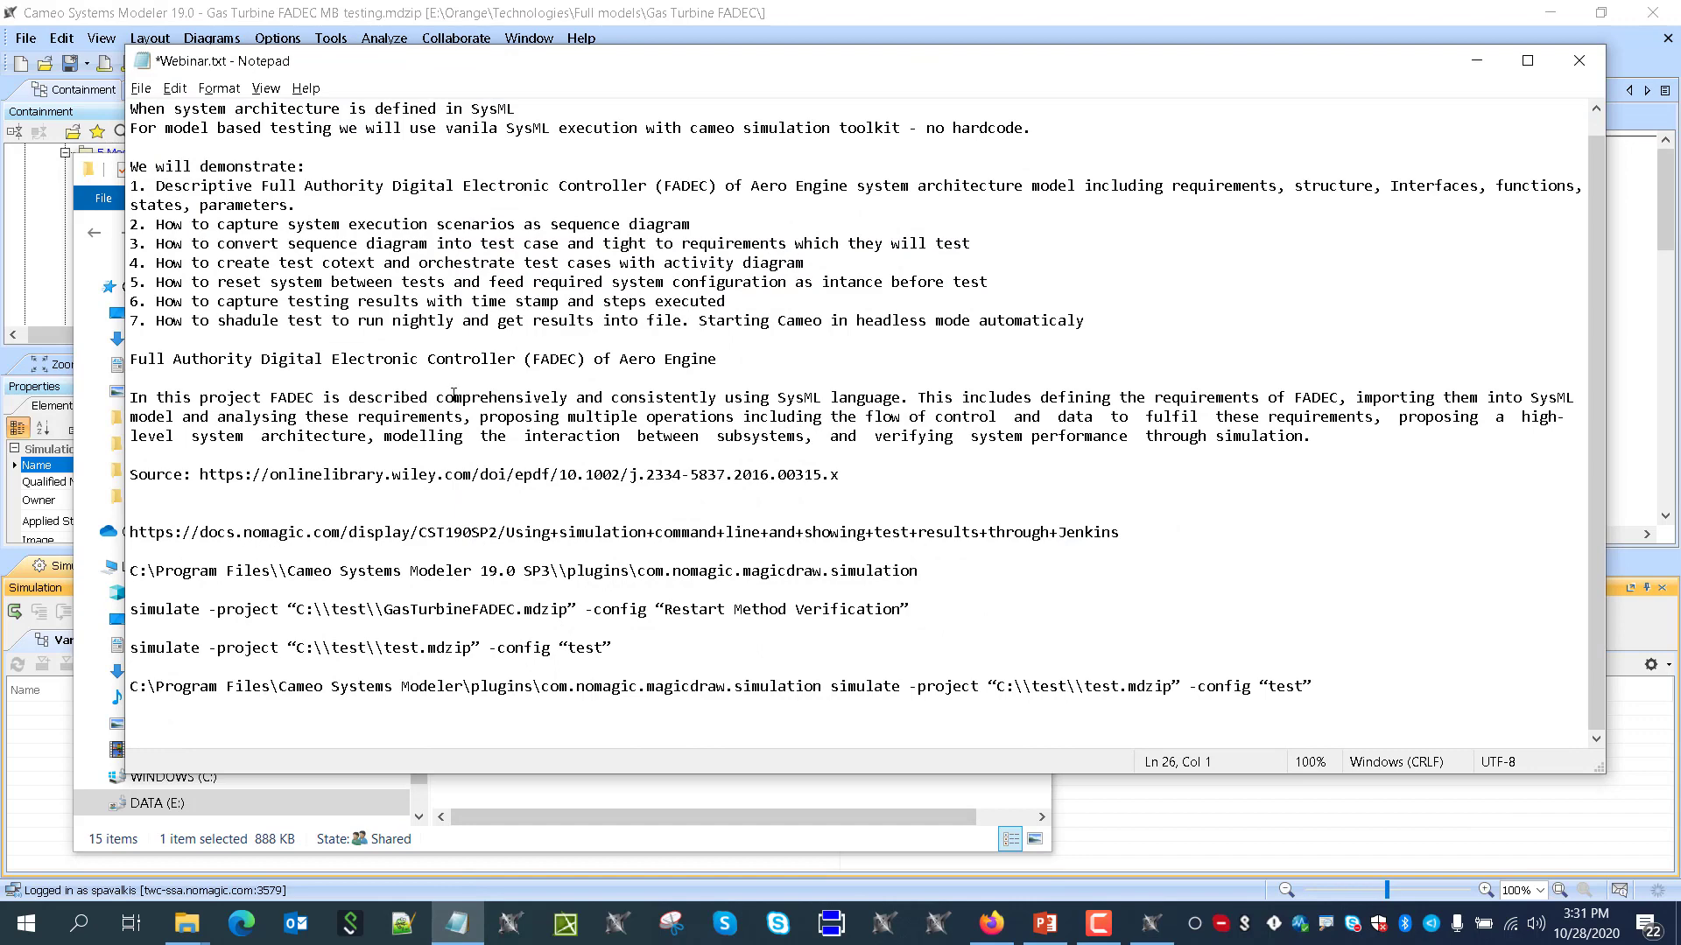
left_click(1477, 60)
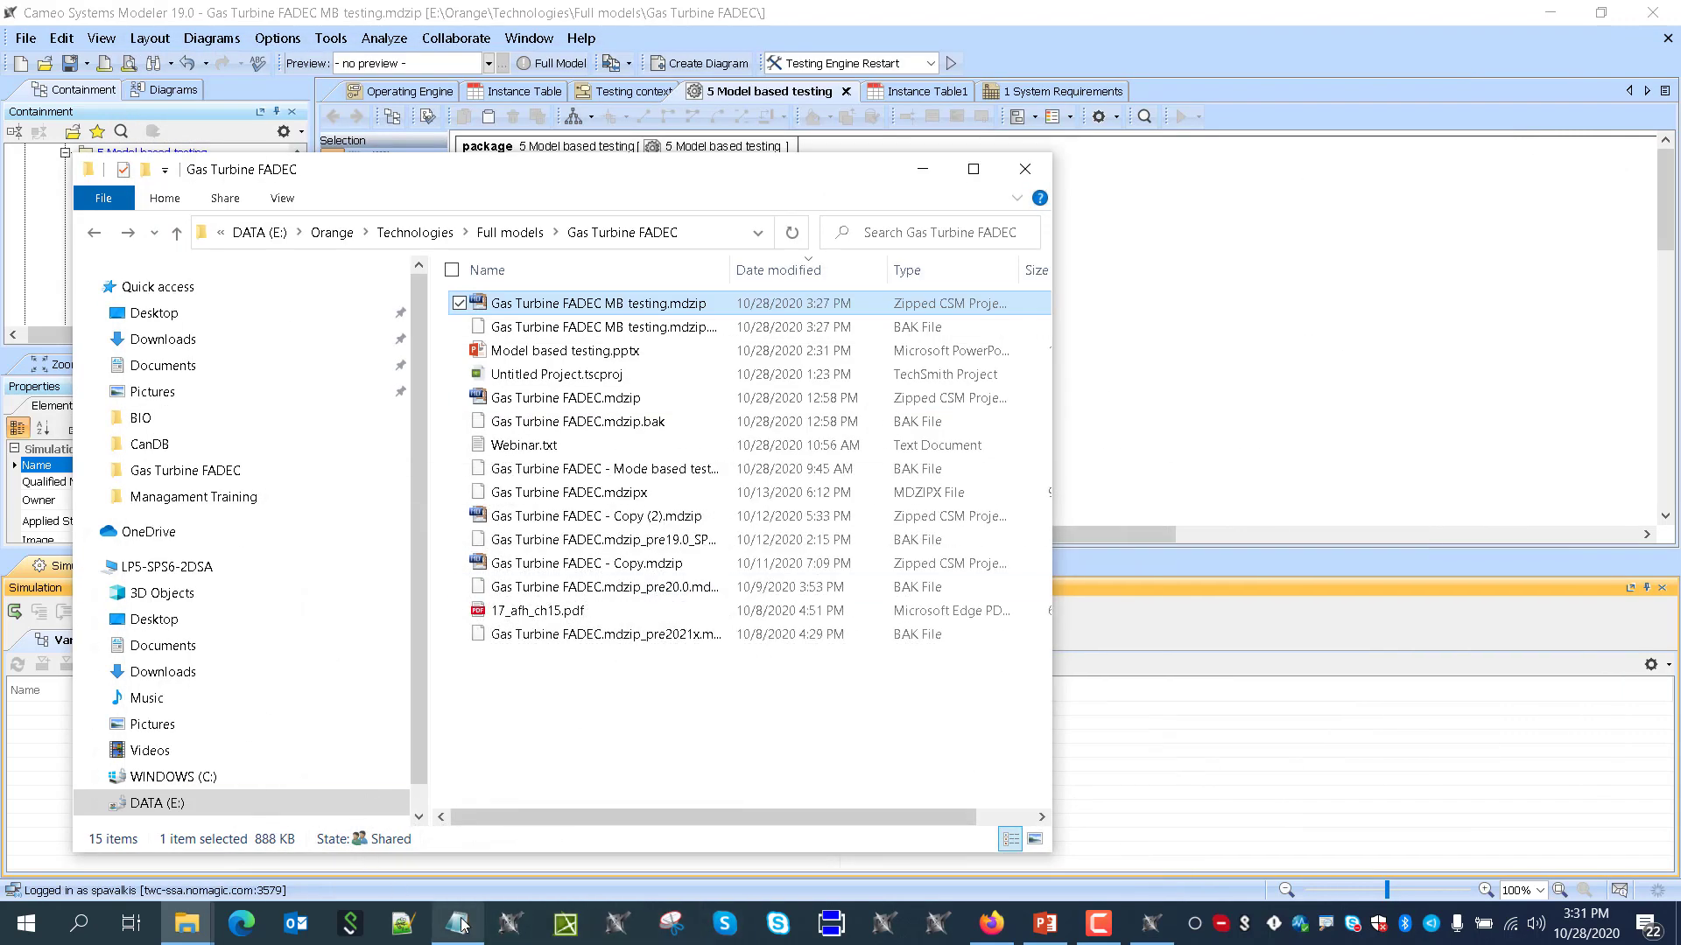
left_click(451, 934)
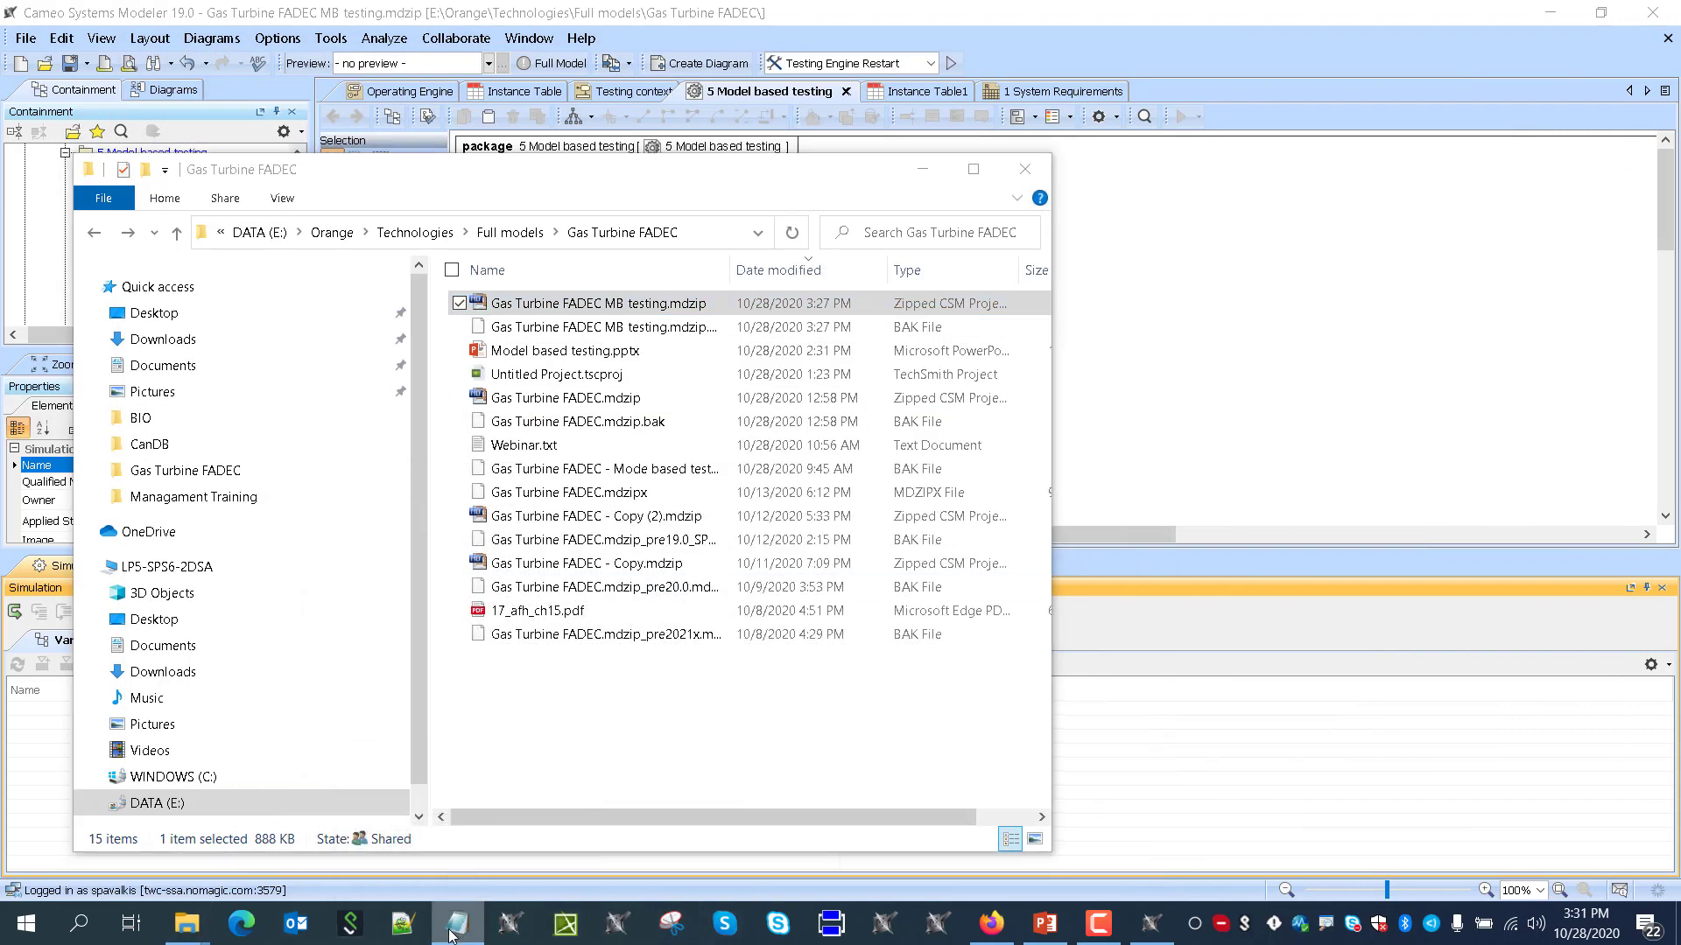
right_click(452, 933)
left_click(389, 801)
key("ctrl+v")
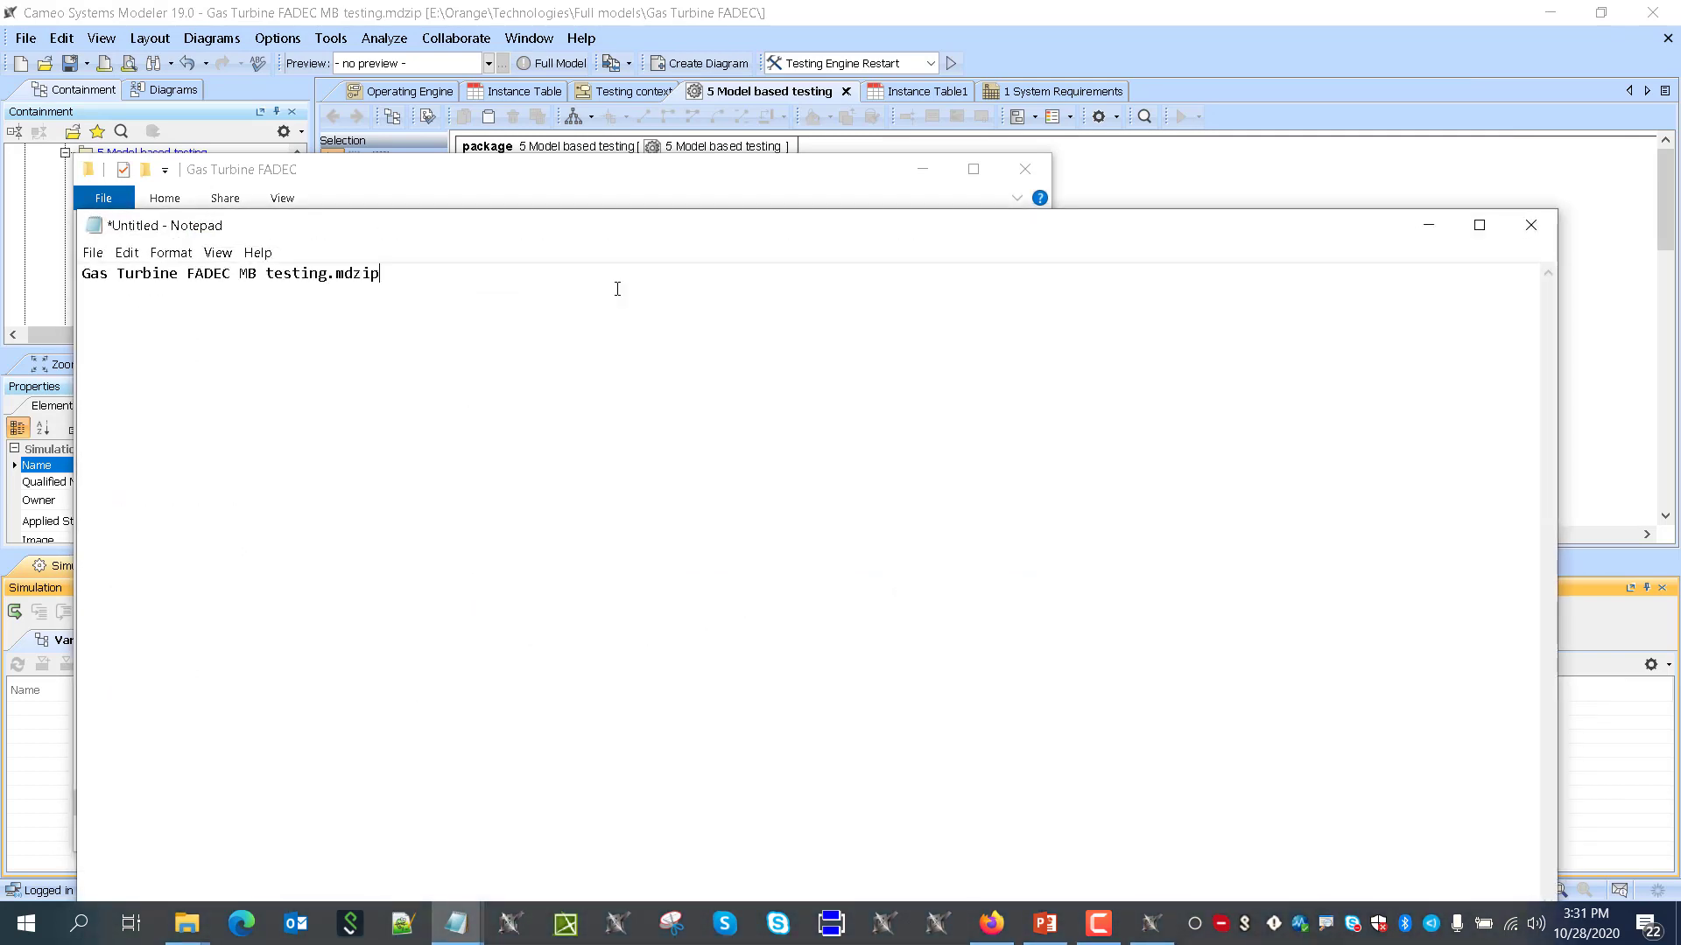
Prefix the project file name in Notepad with its folder path E:\Orange\Technologies\Full models\Gas Turbine FADEC\ and return to Cameo Systems Modeler
left_click_drag(738, 225, 754, 383)
left_click(725, 233)
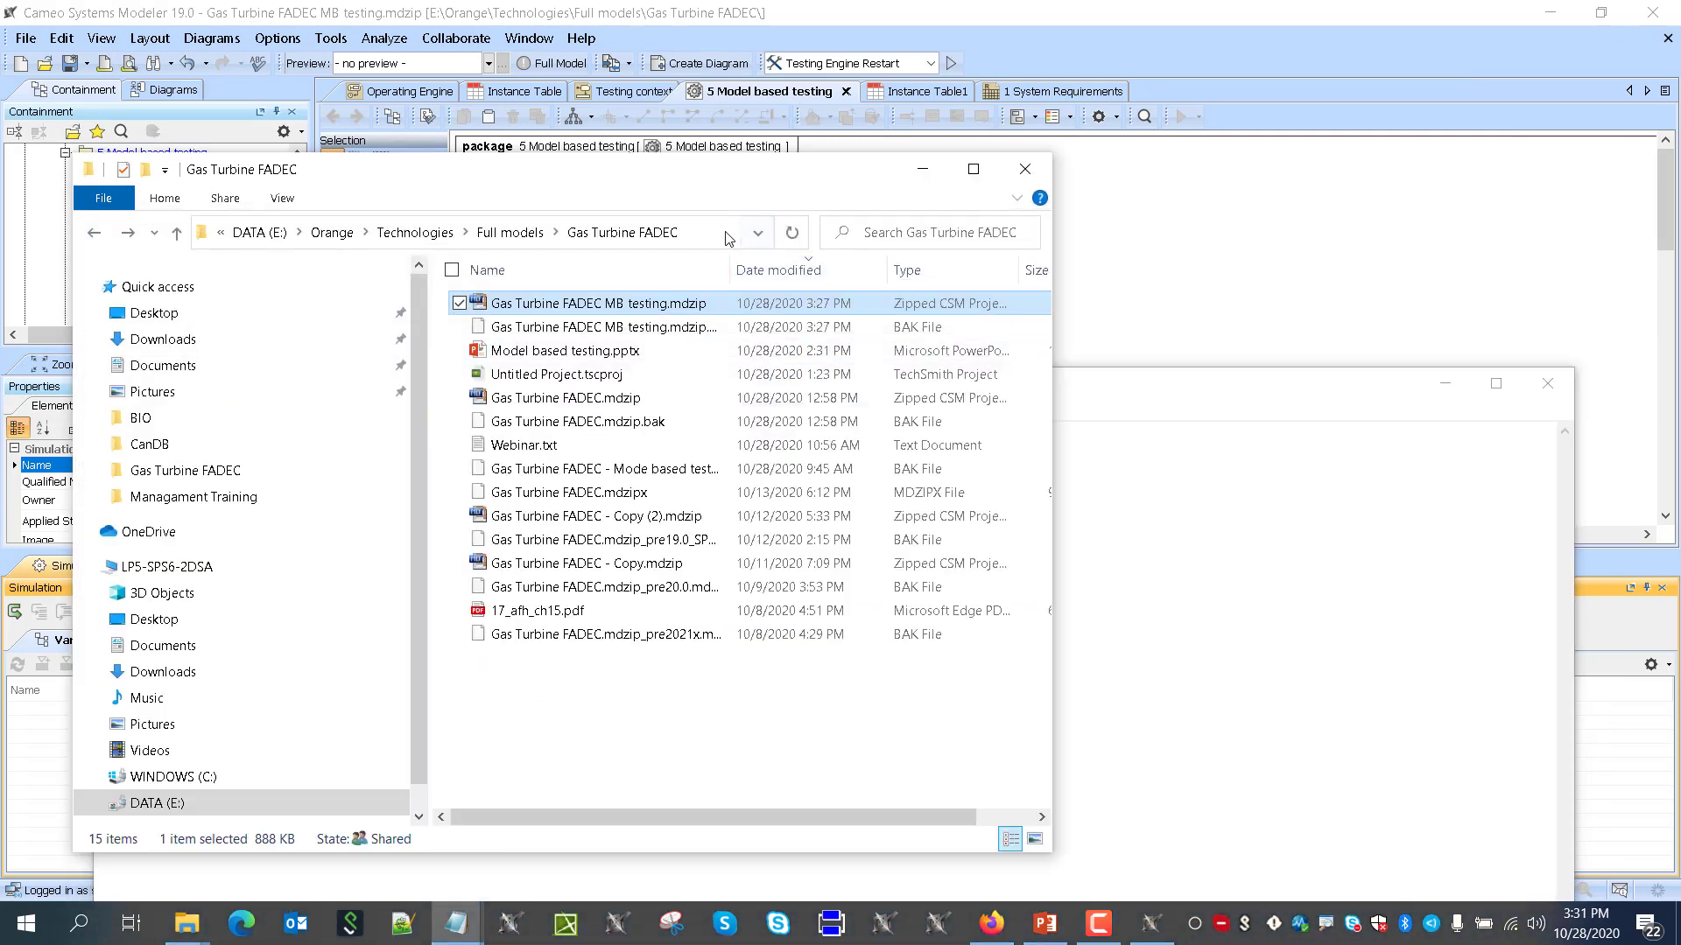
left_click(630, 238)
key("ctrl+c")
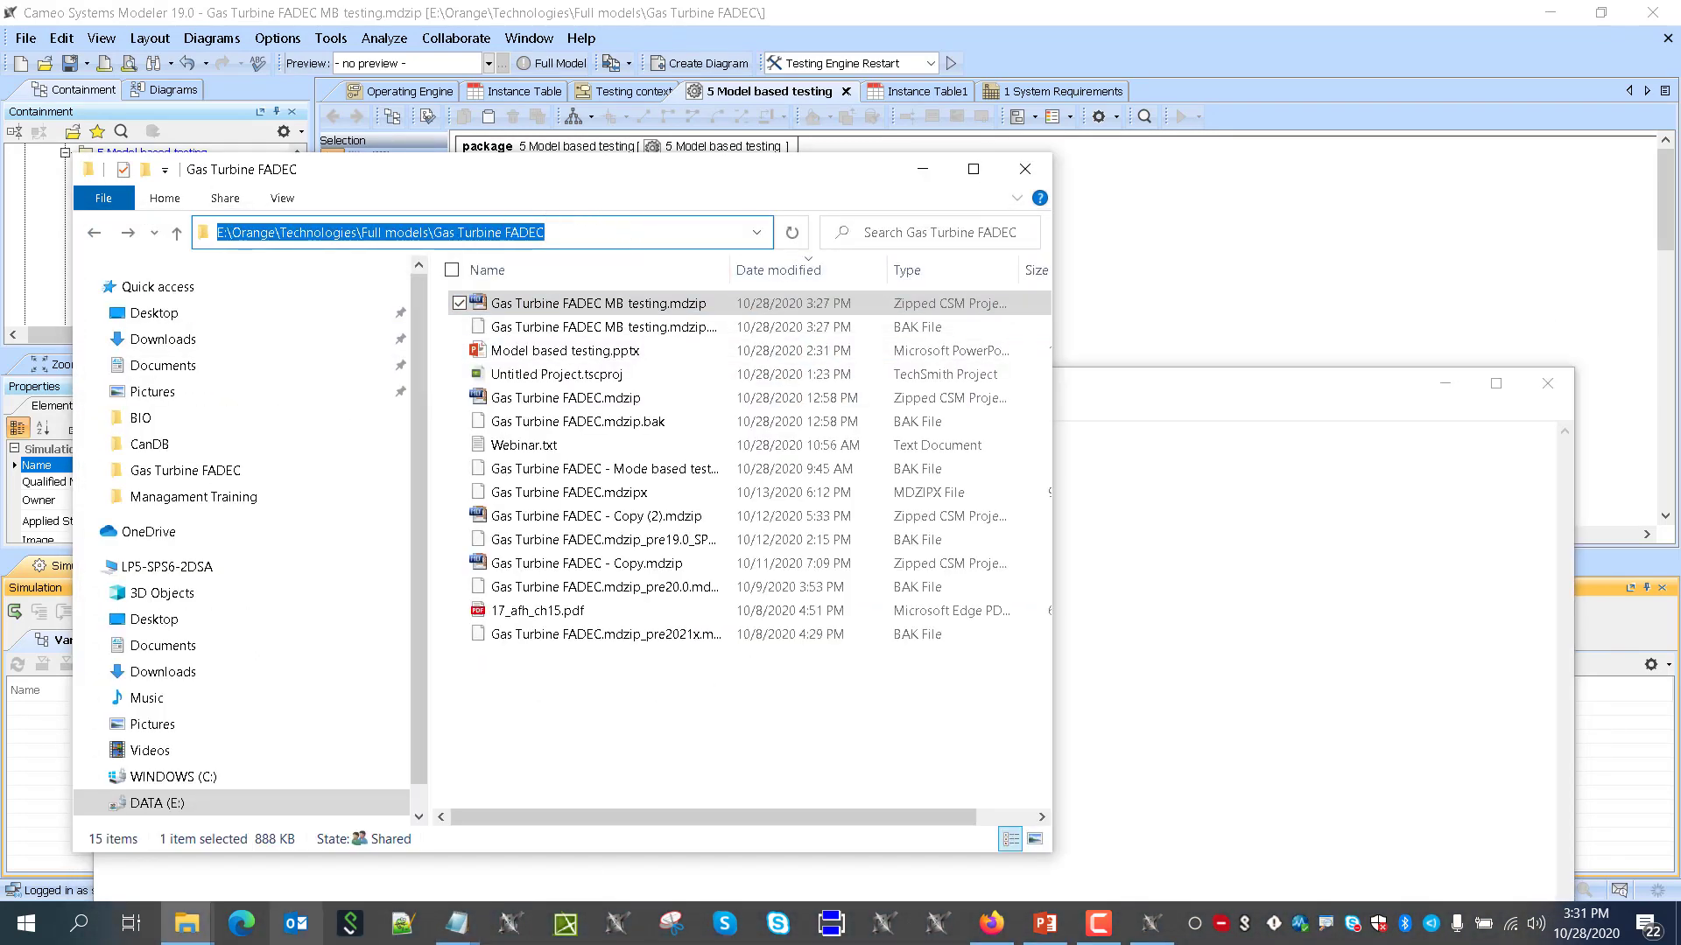
left_click(1174, 514)
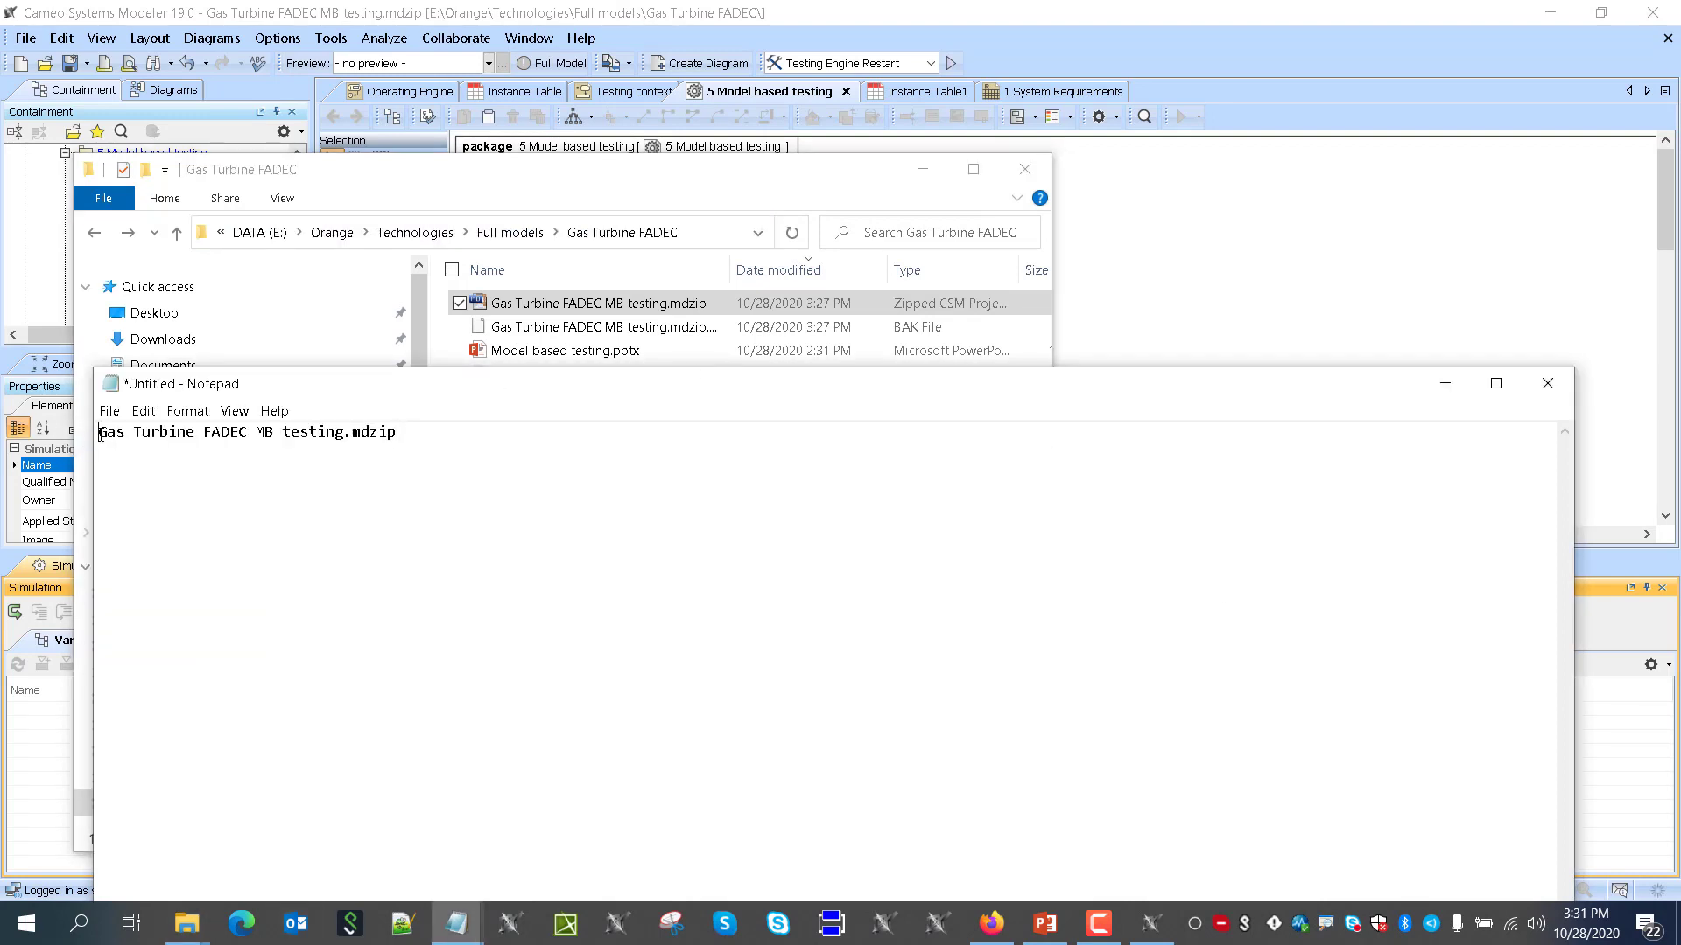
key("ctrl+v")
type("\\")
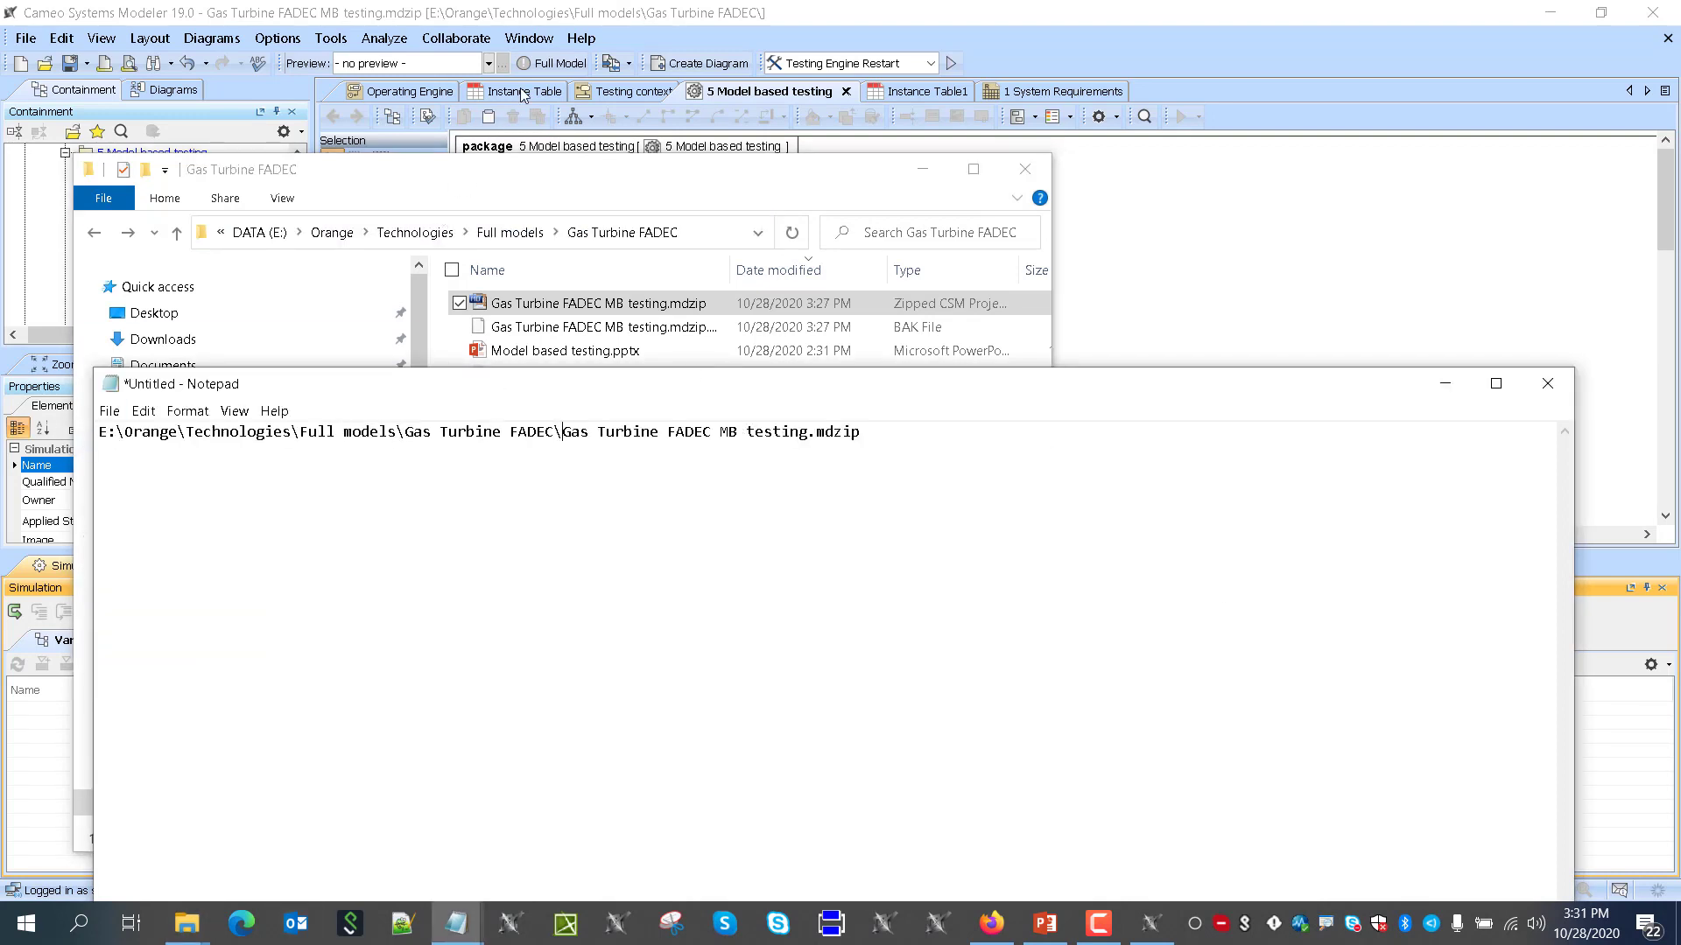
left_click(1370, 305)
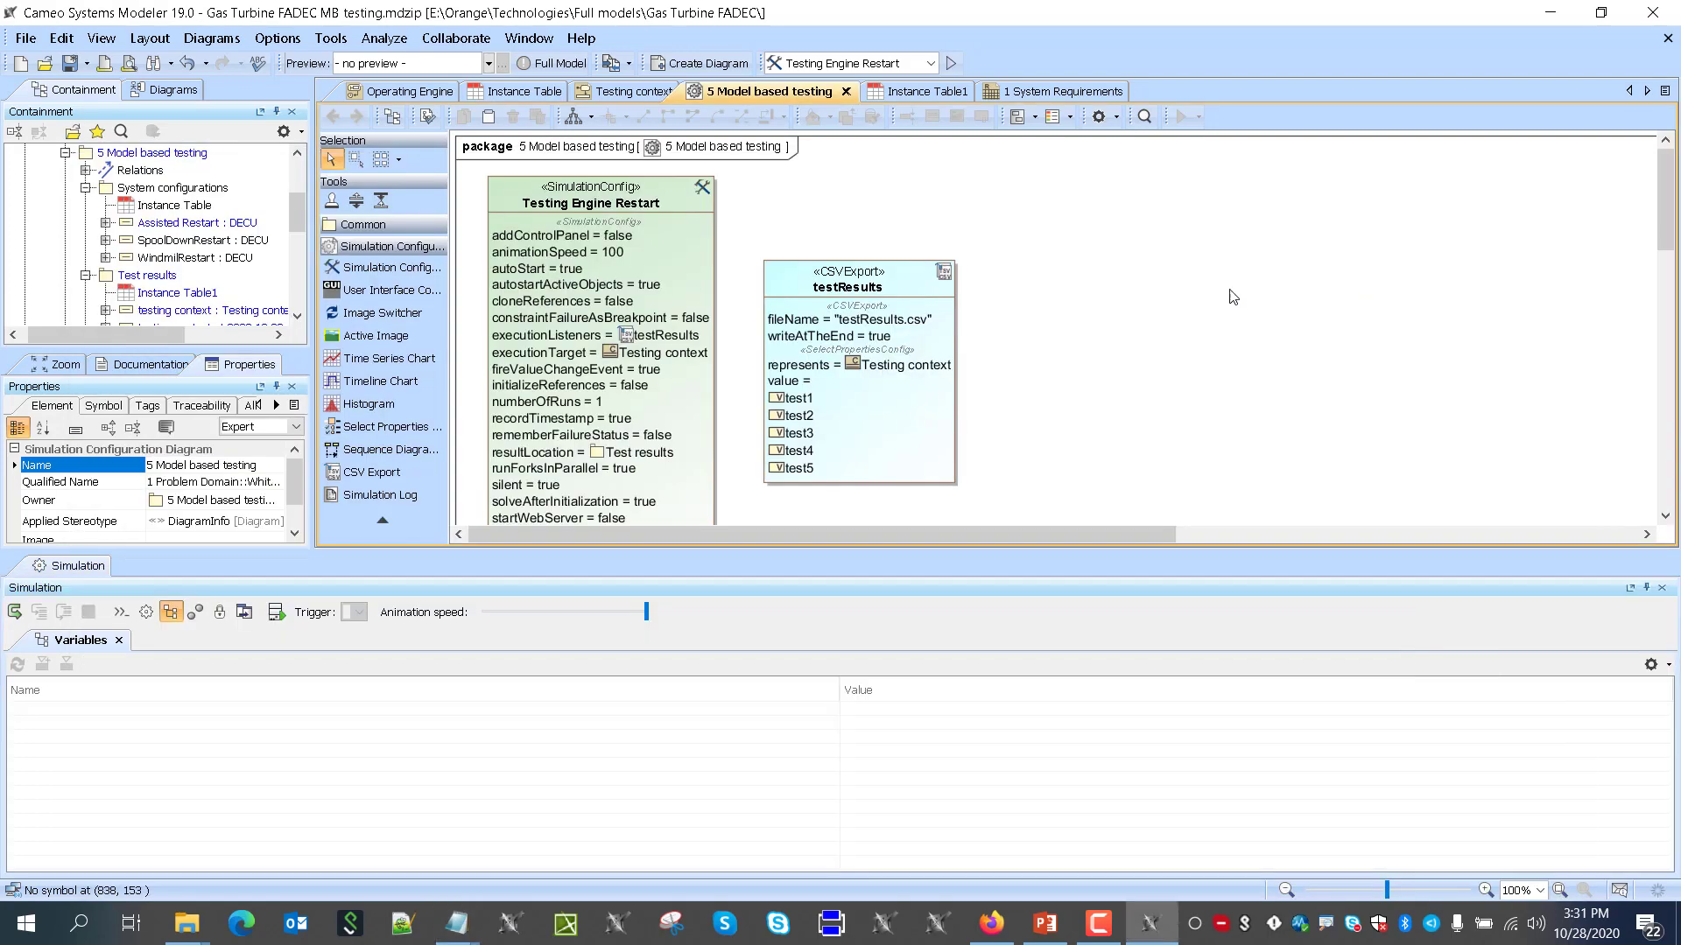
Open the Cameo Systems Modeler 19.0 SP3 installation folder through the csm shortcut's file location and close the shortcut's properties
mouse_move(455, 922)
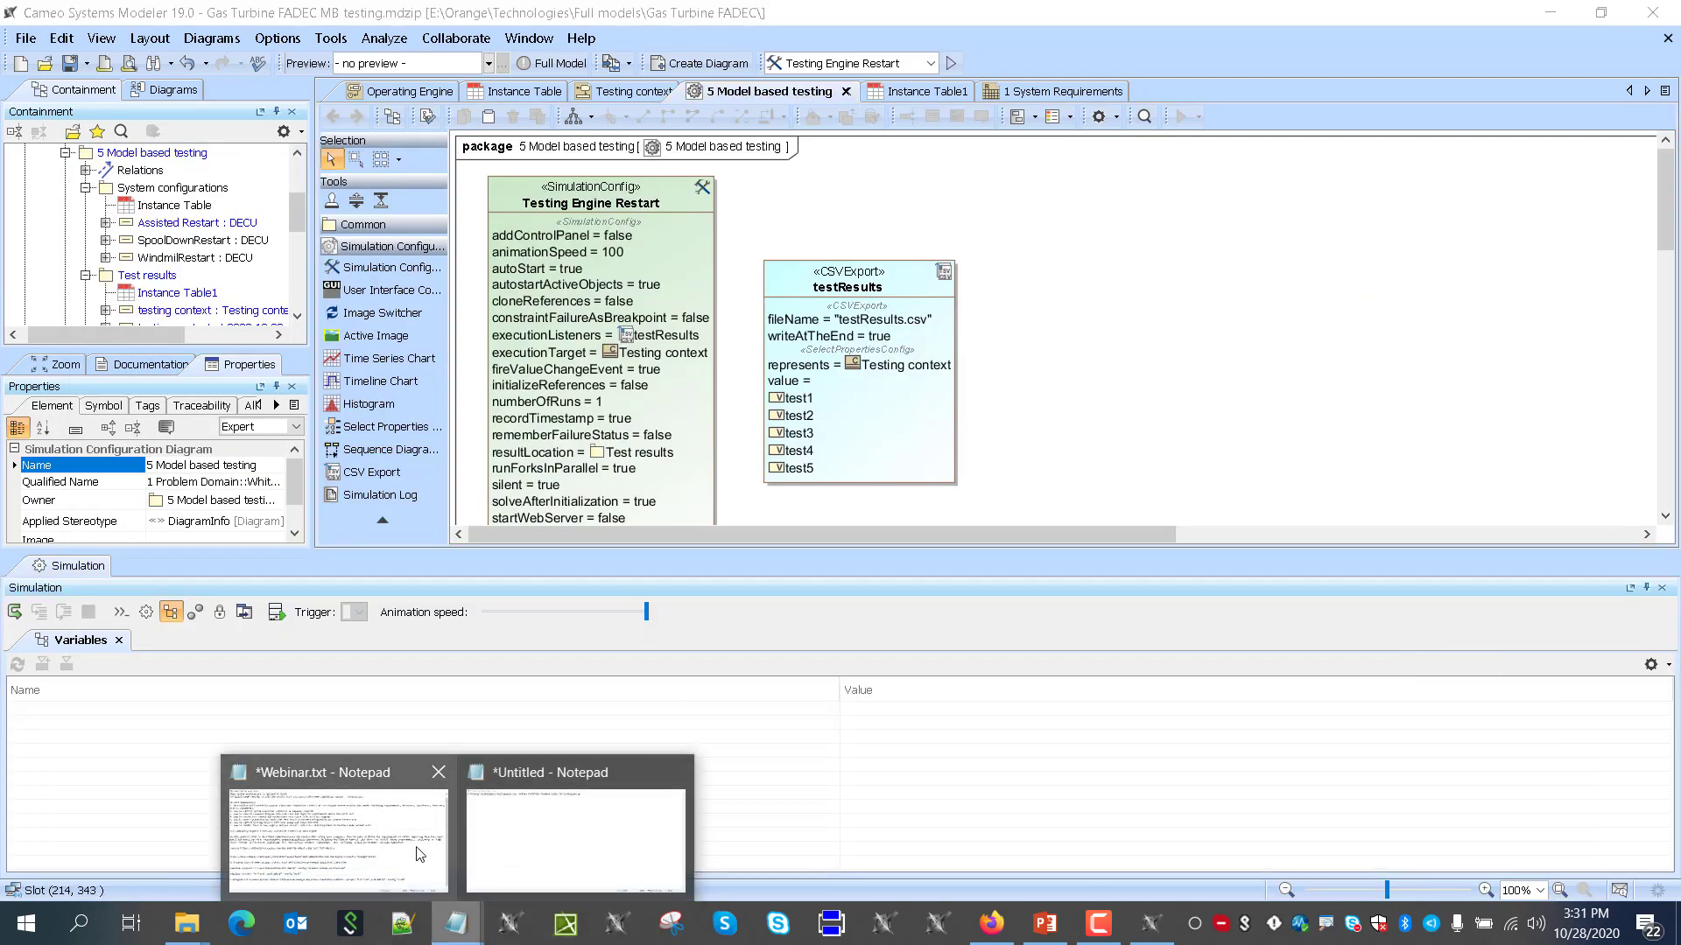
left_click(1178, 344)
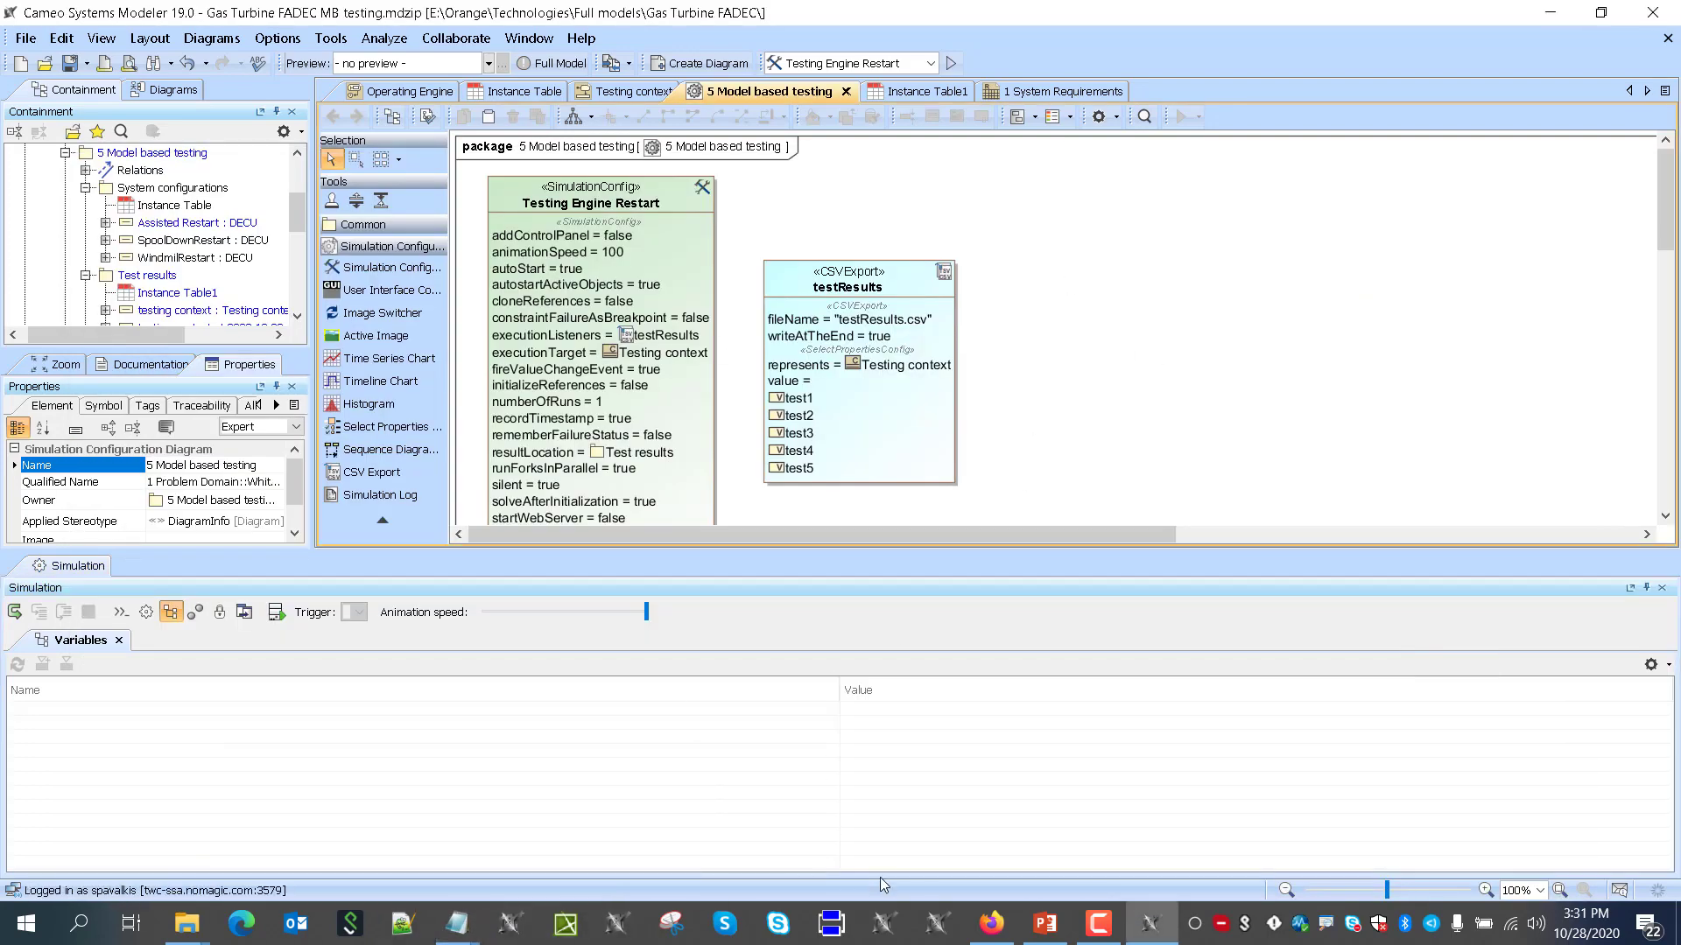
right_click(617, 923)
right_click(538, 838)
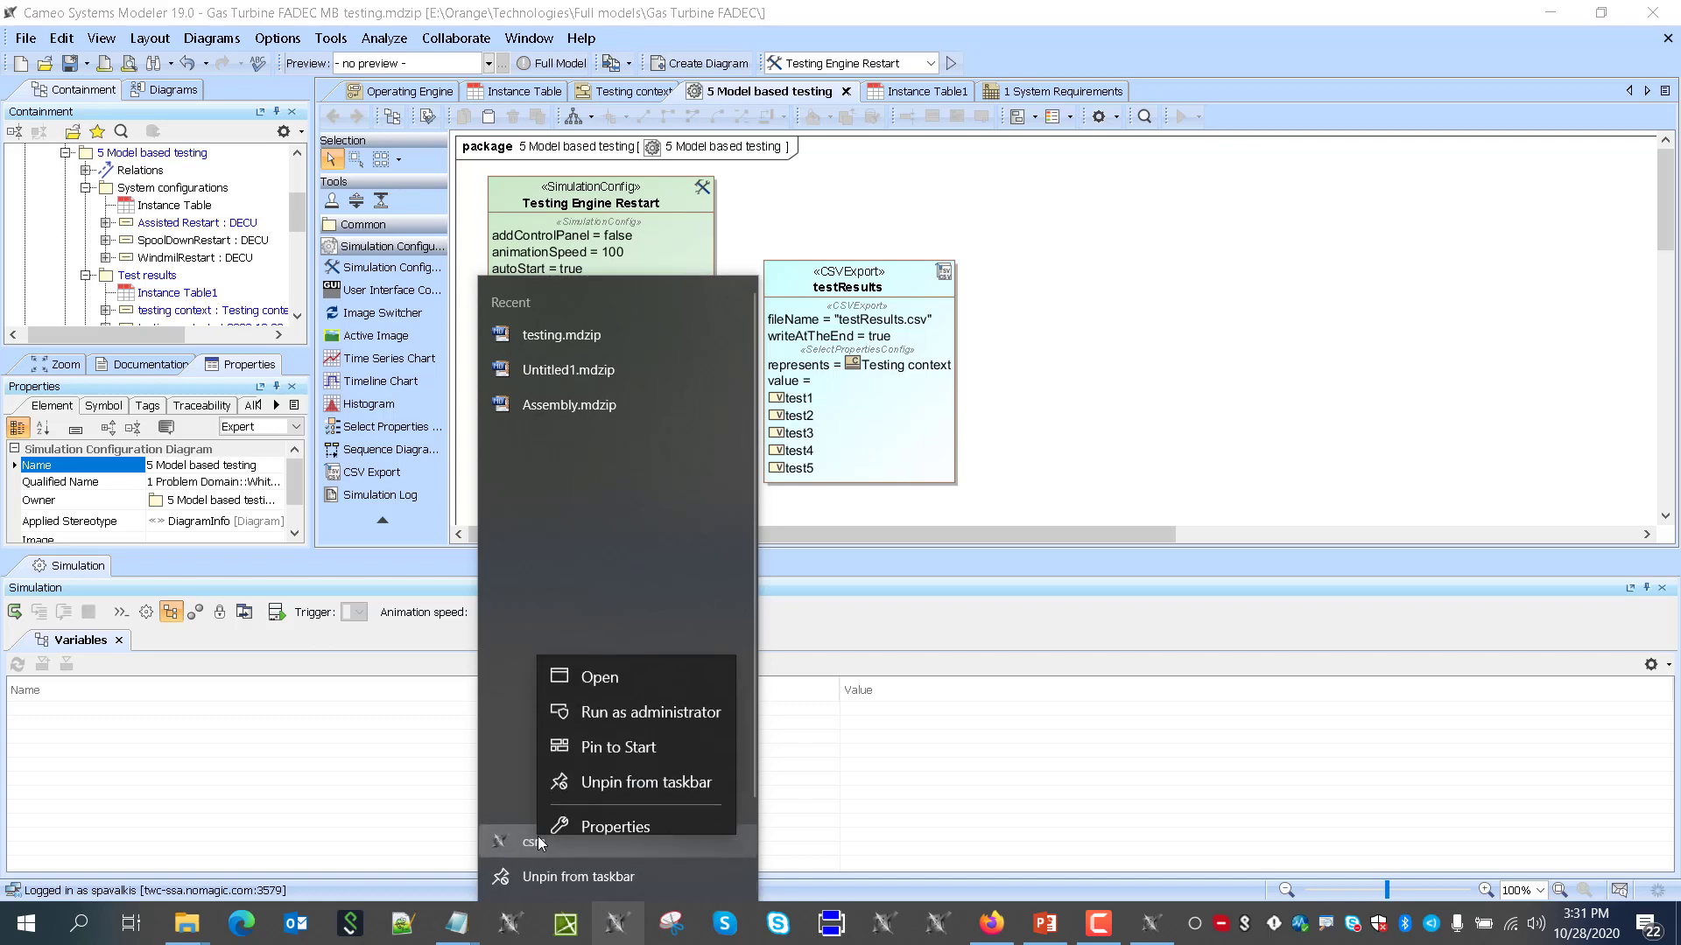
left_click(590, 800)
left_click(723, 717)
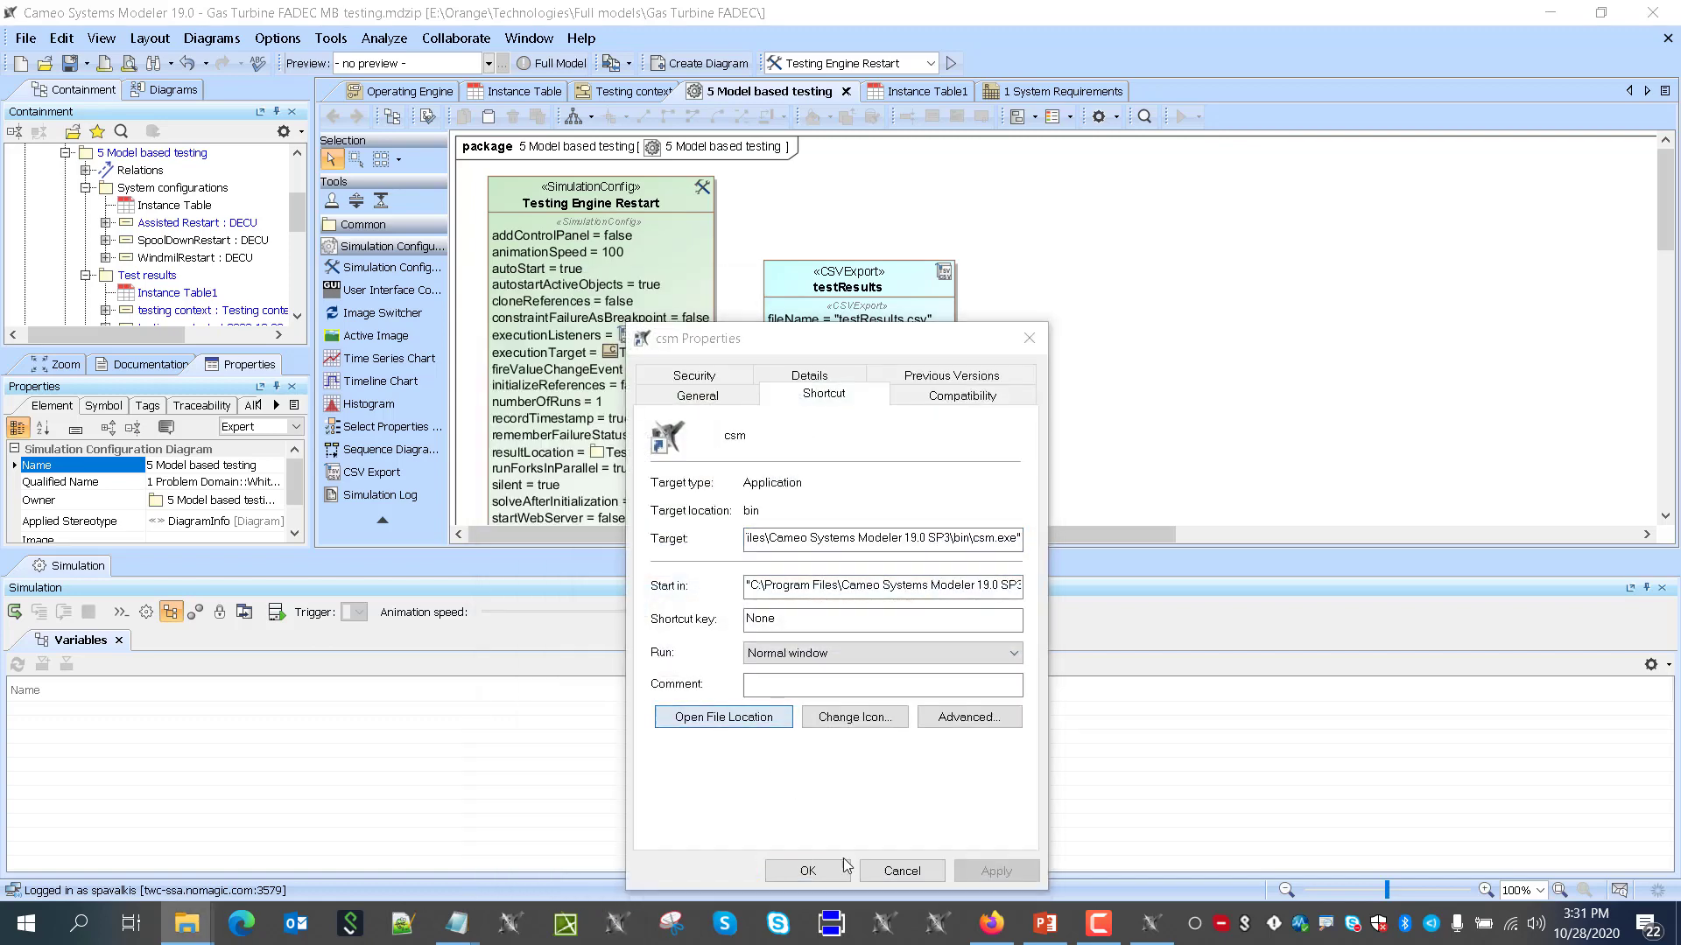
left_click(902, 871)
left_click(1044, 185)
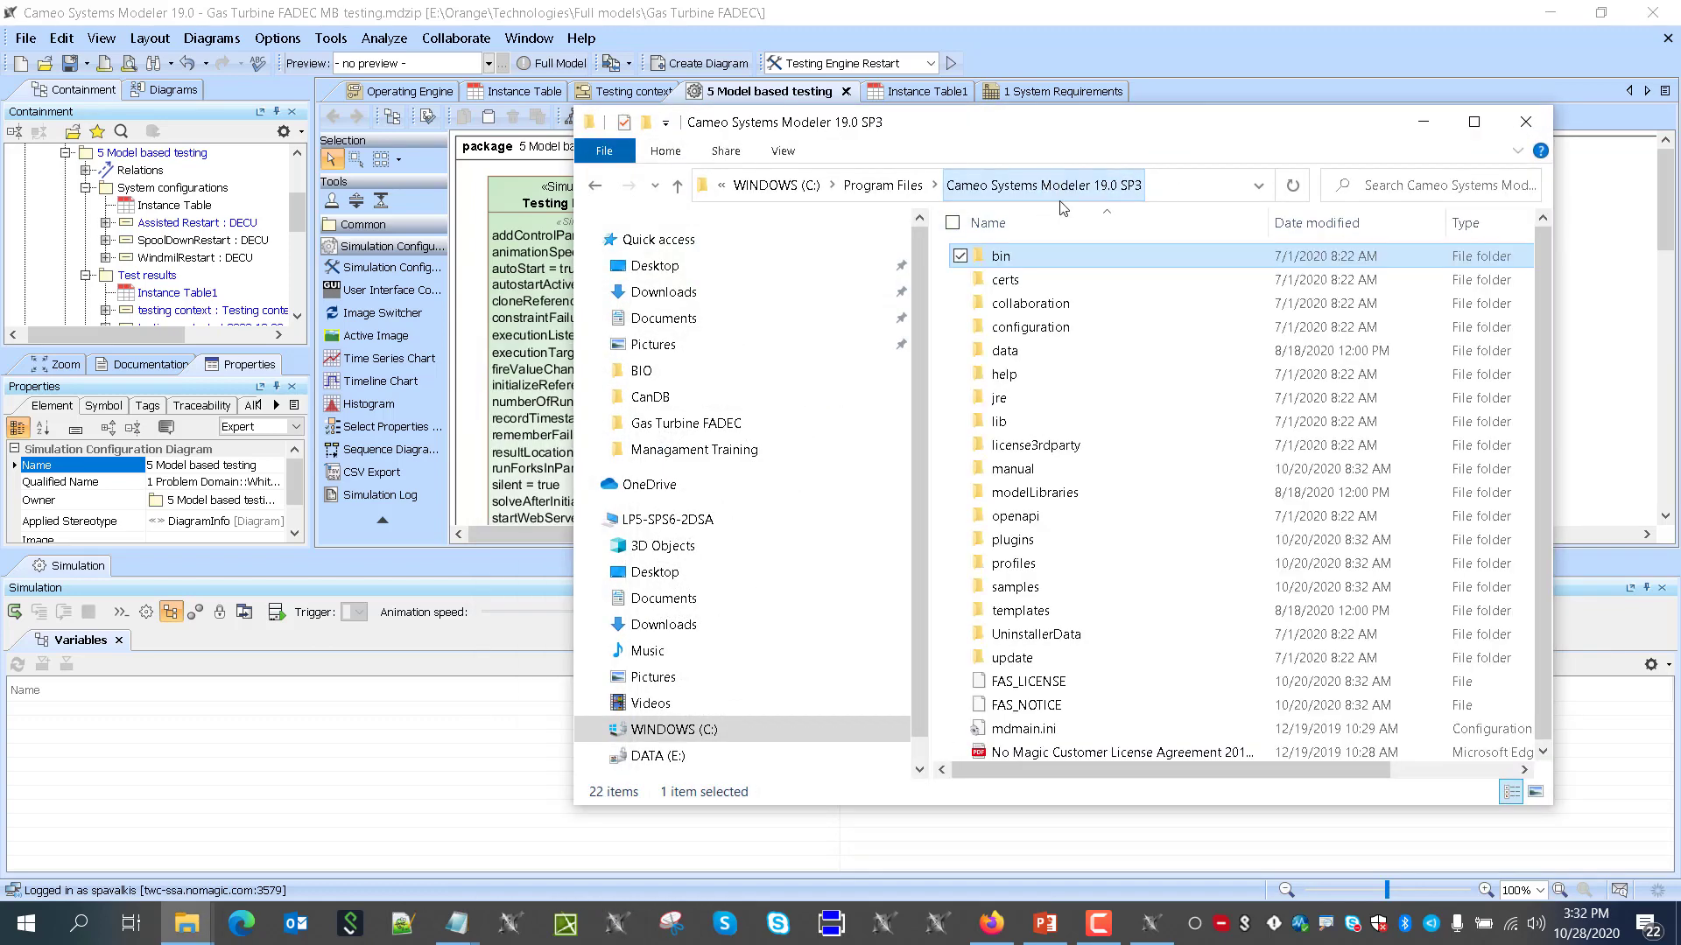
Open the com.nomagic.magicdraw.simulation folder inside the installation's plugins folder
double_click(1053, 542)
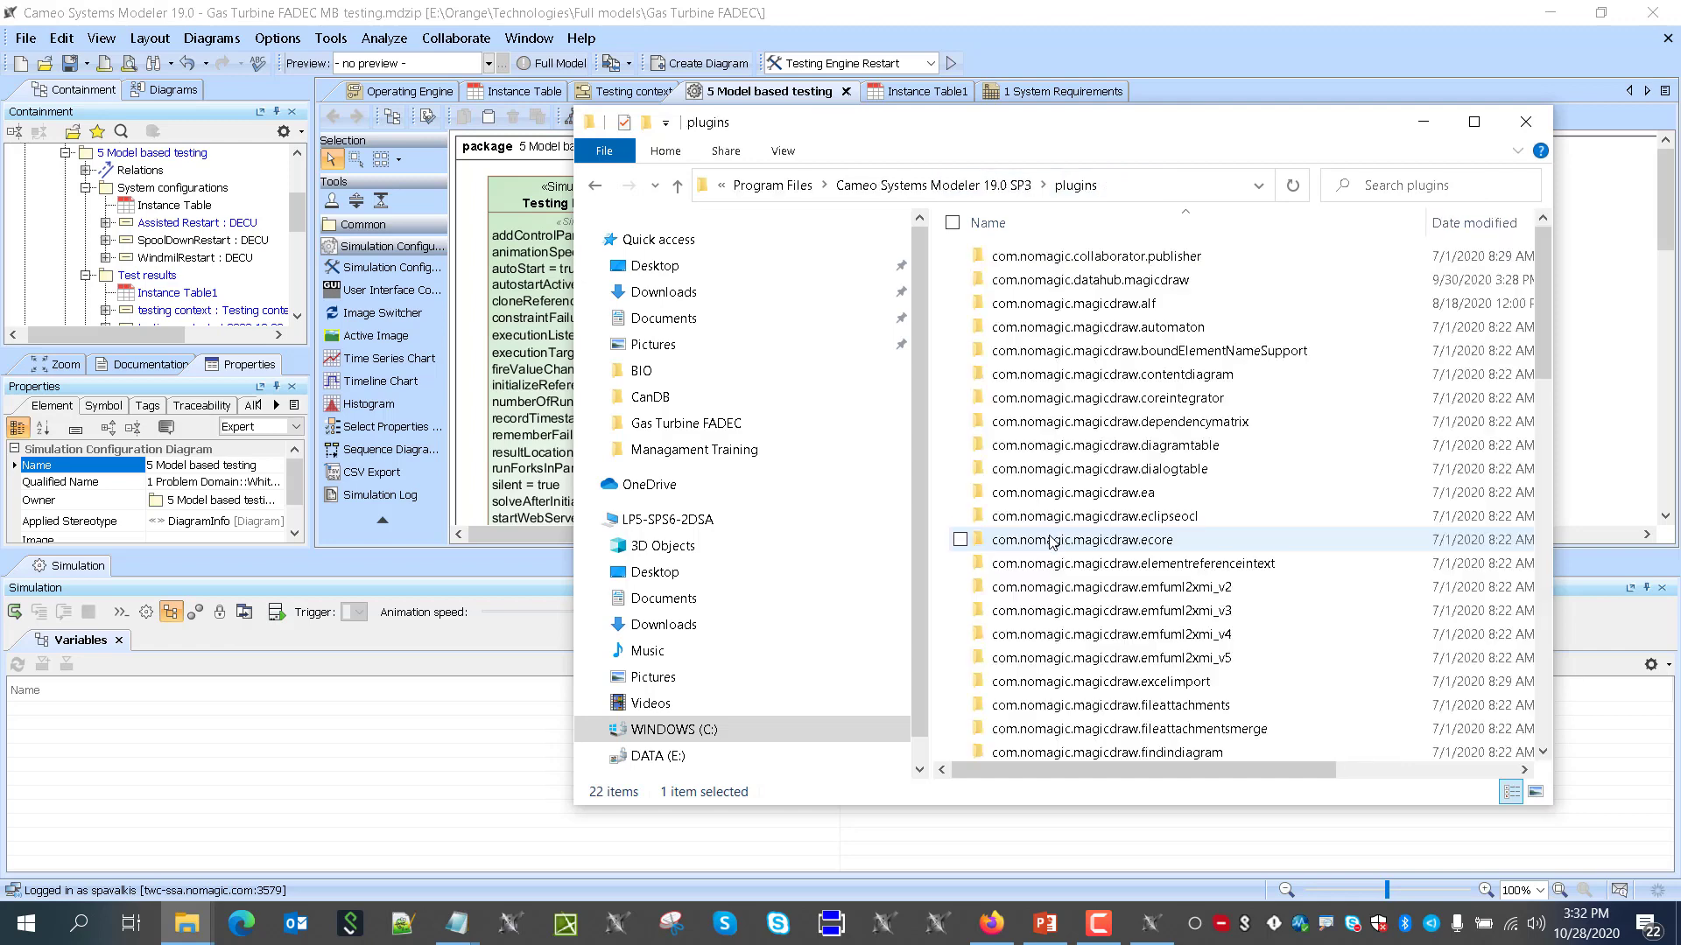
scroll(1204, 435, "down", 6)
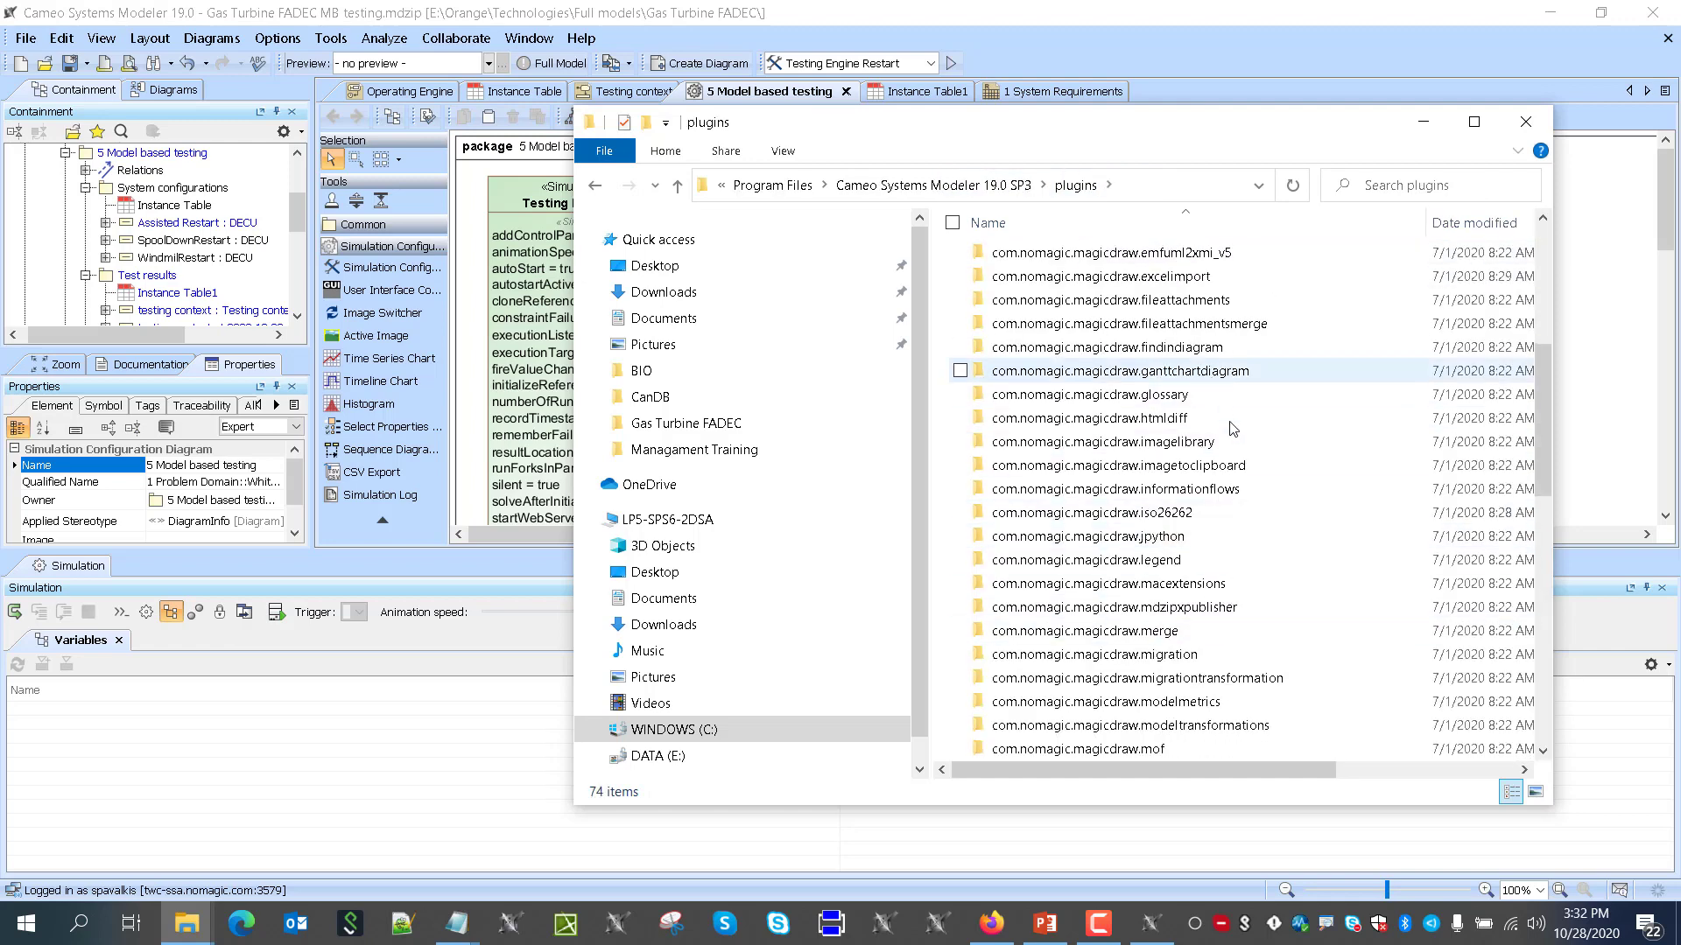
scroll(1225, 438, "down", 5)
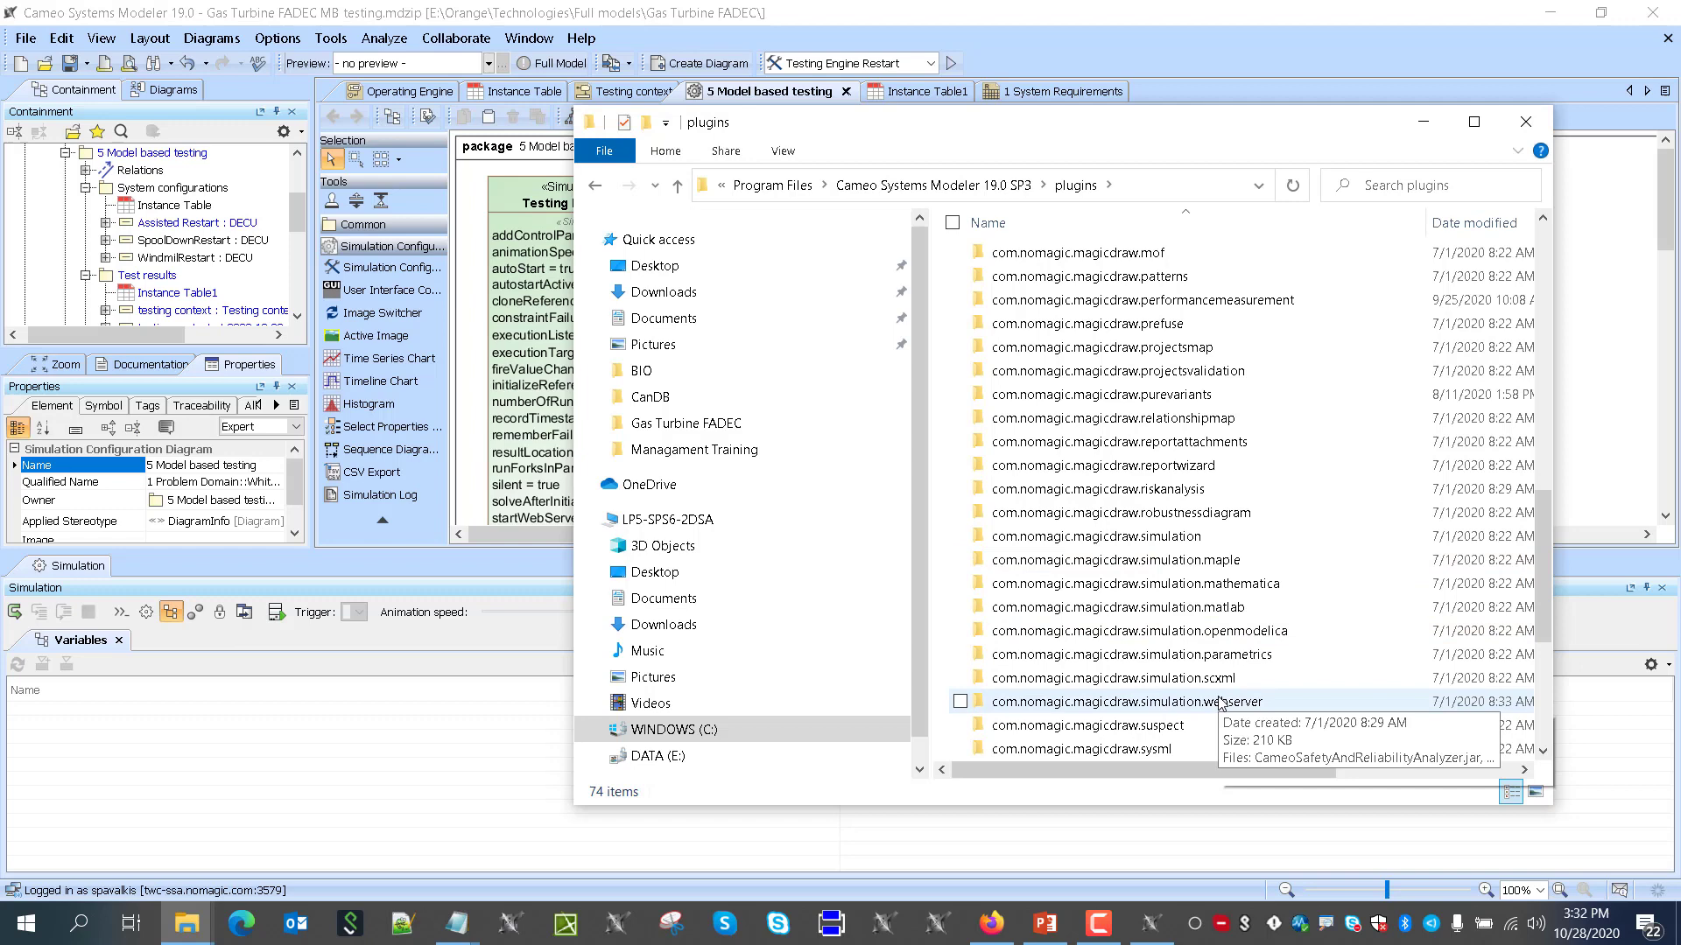
double_click(1191, 536)
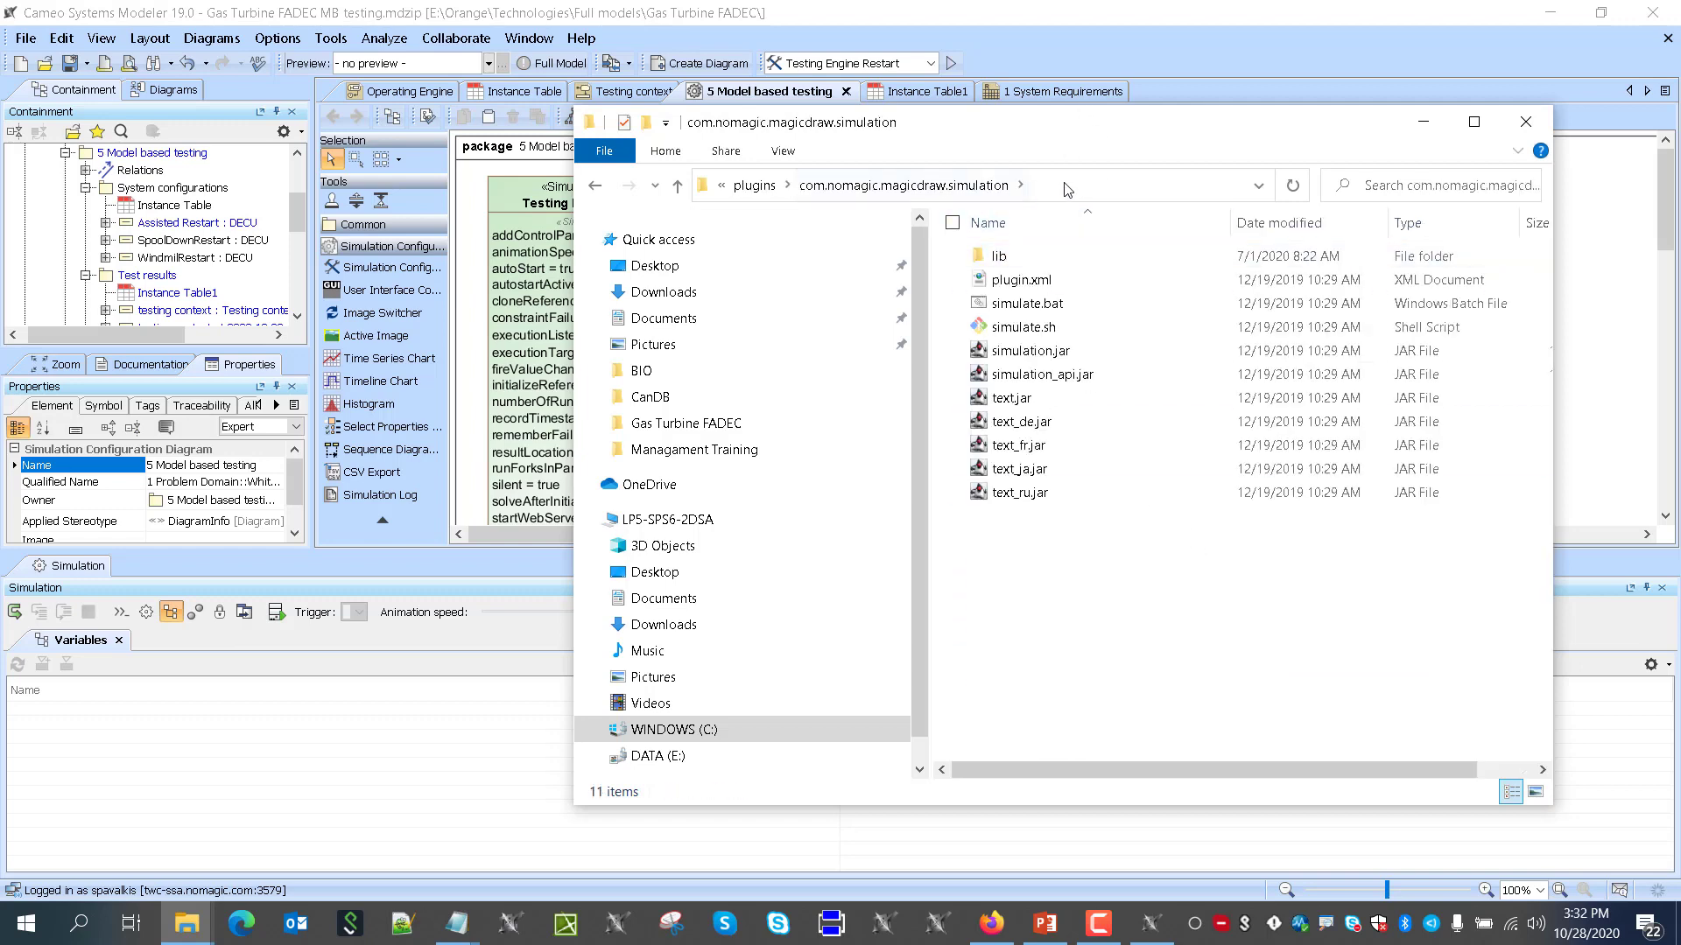
Copy the simulation plugin's folder path into the untitled Notepad document below the project path, and return to Cameo Systems Modeler
left_click(1086, 185)
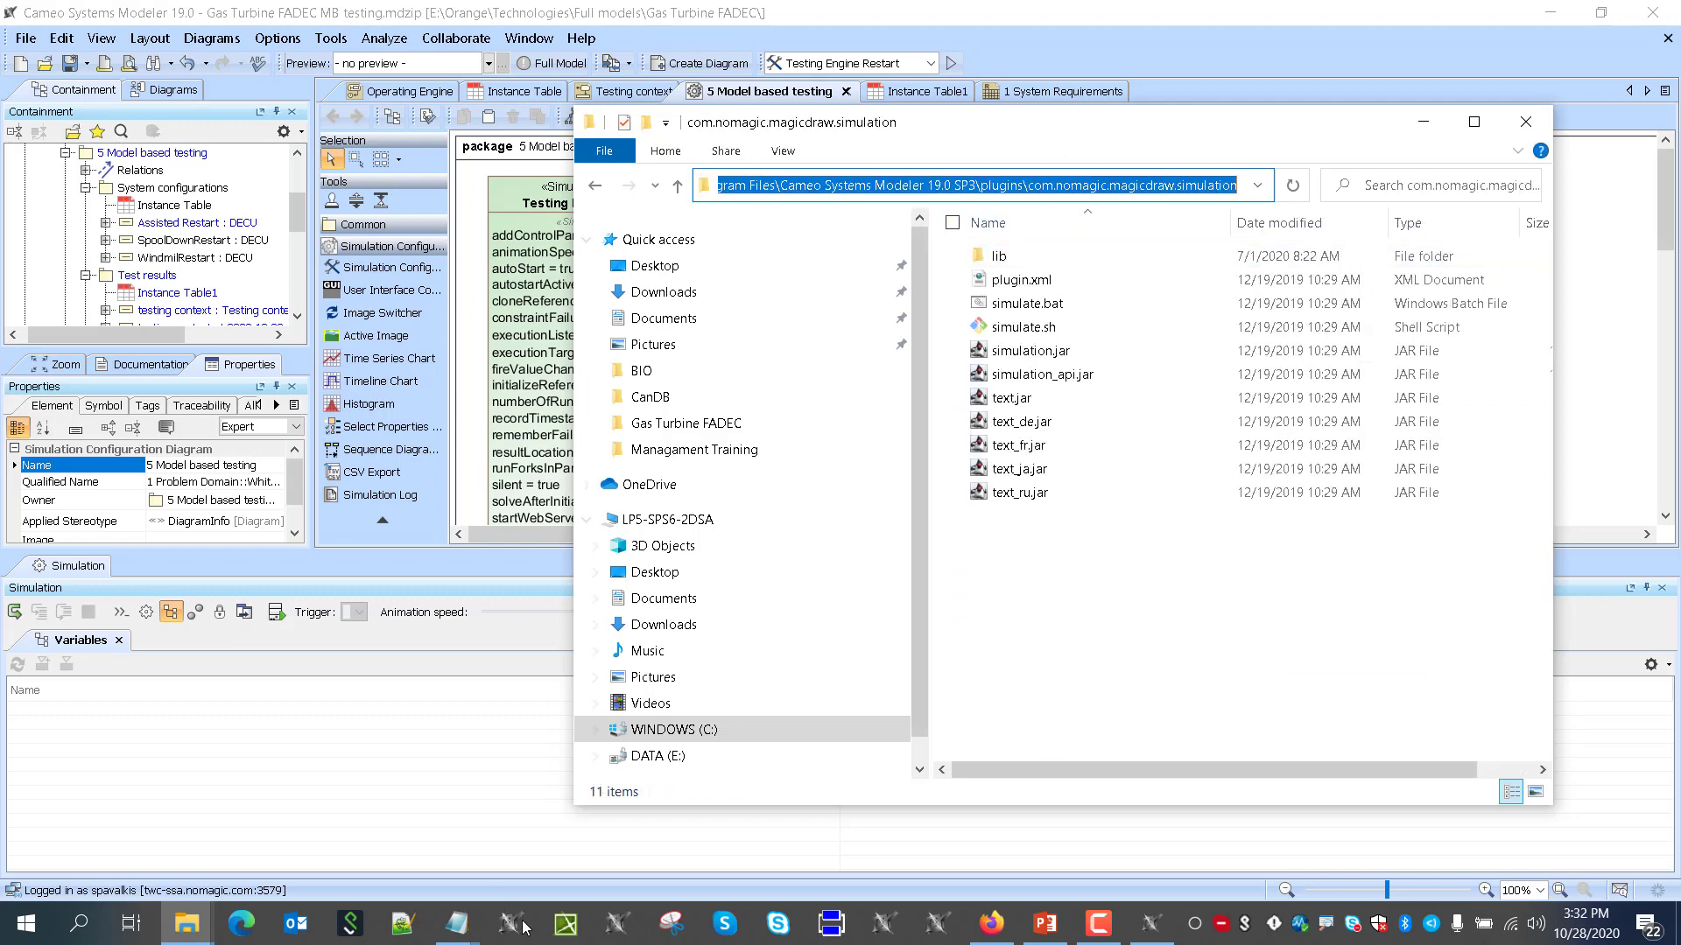
left_click(474, 915)
left_click(521, 836)
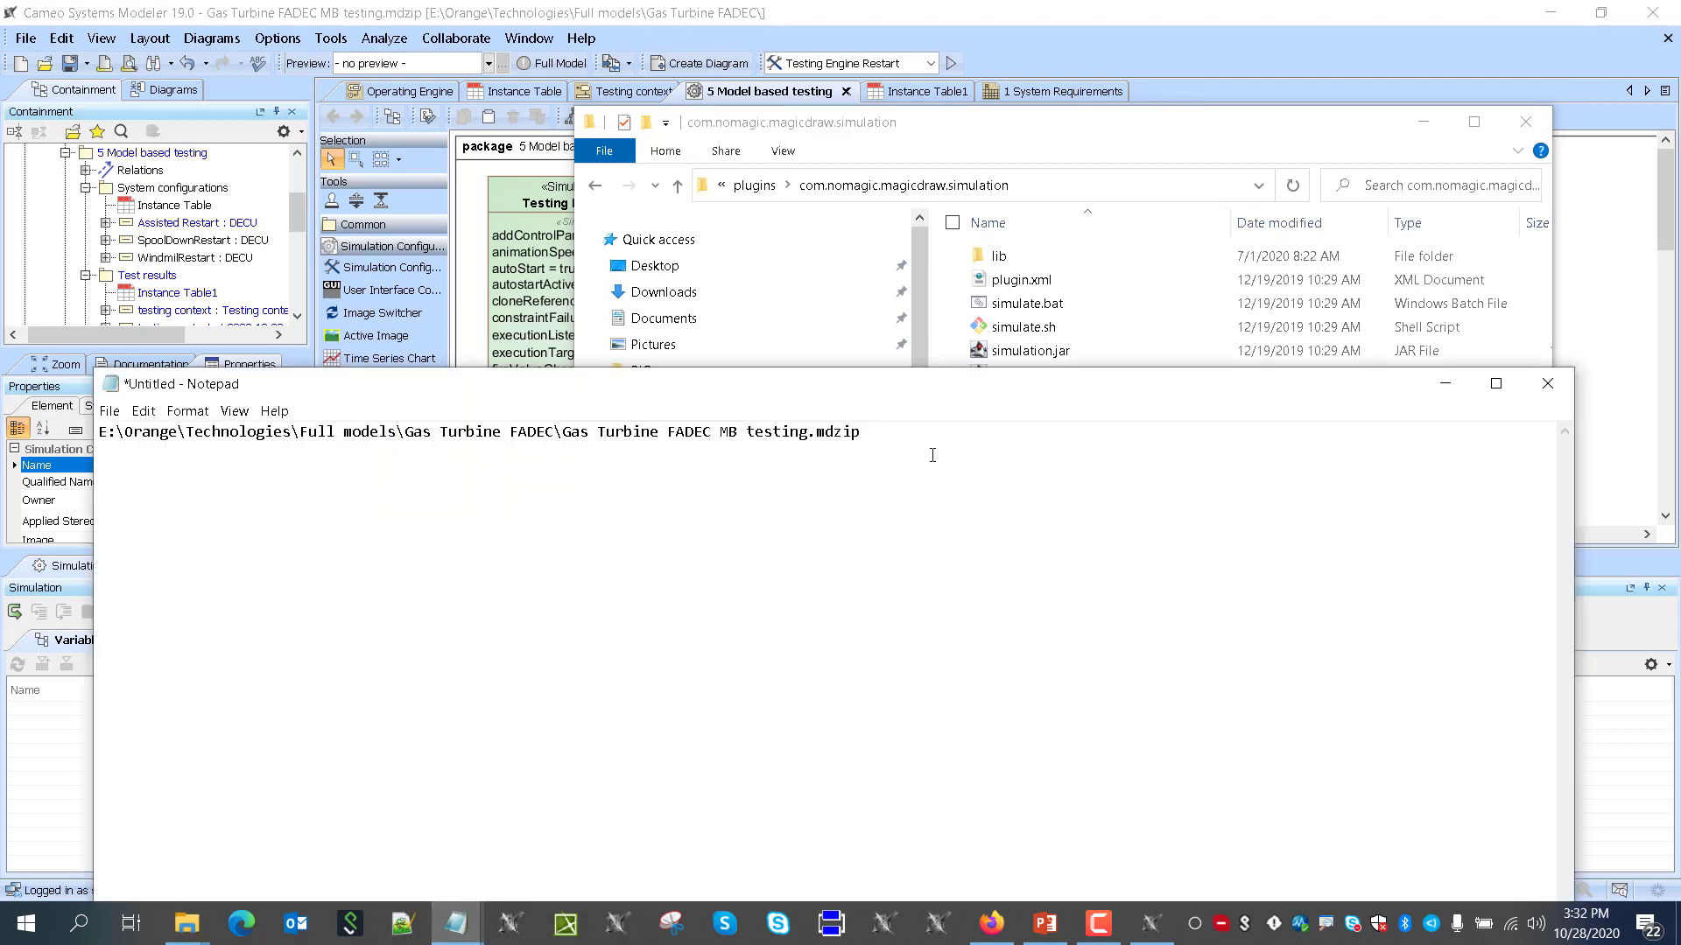
type("C:\\Program Files\\Cameo Systems Modeler 19.0 SP4\\plugins\\com.nomagic.magicdraw.simulation")
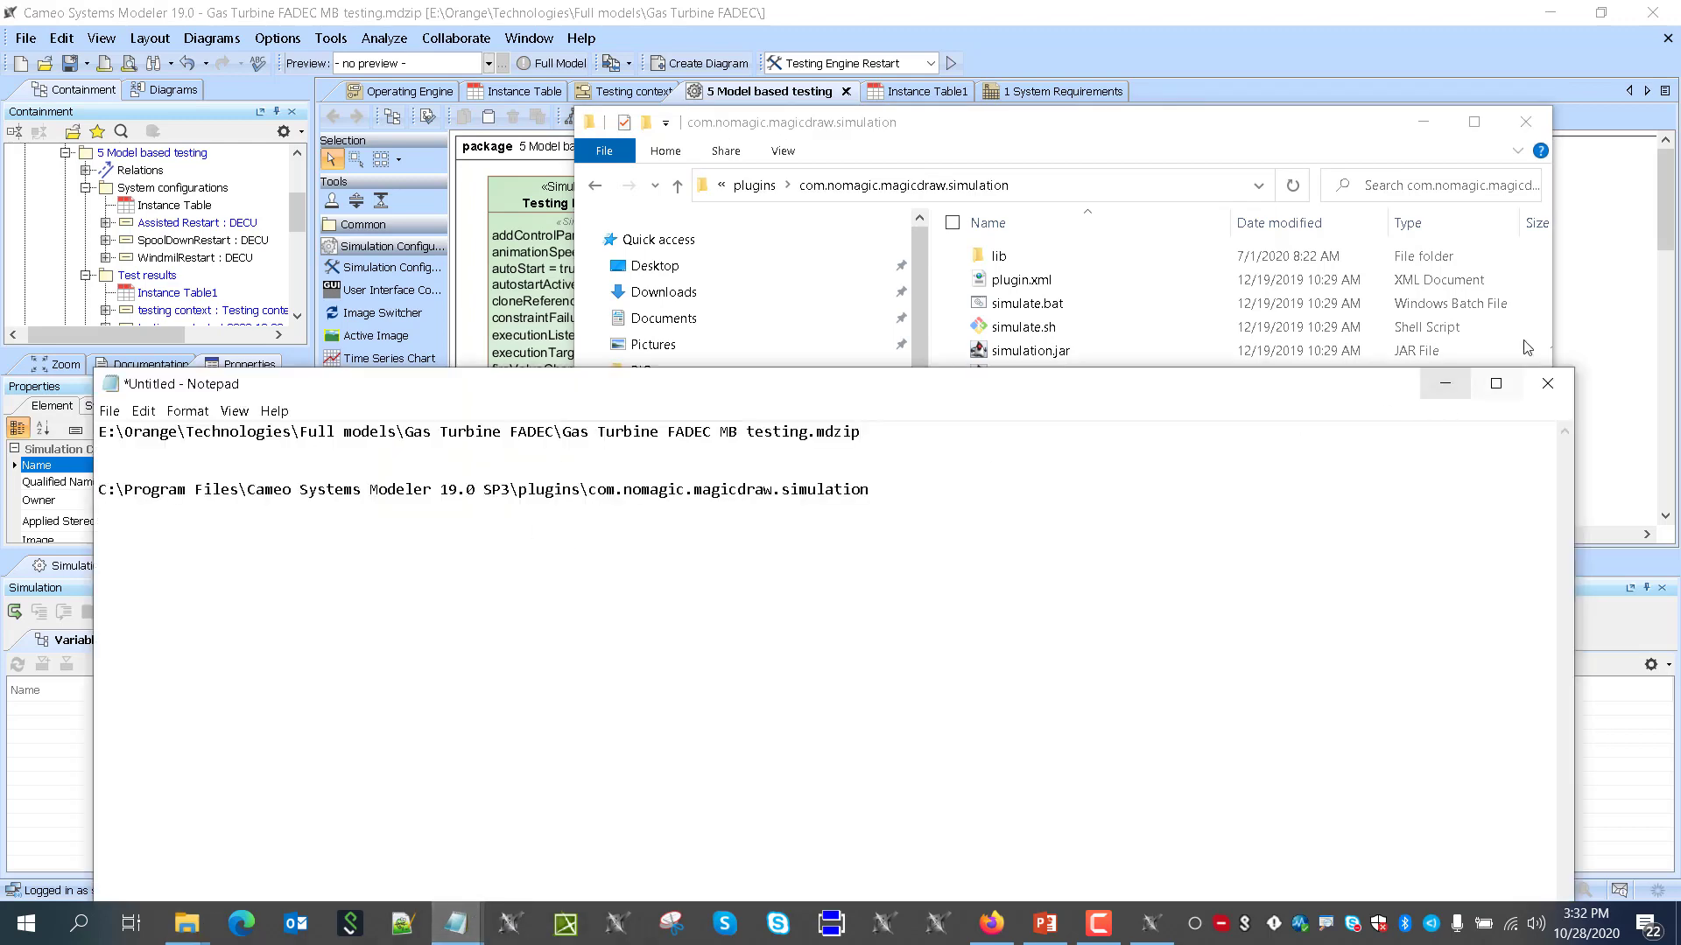
left_click(1445, 383)
left_click(1059, 34)
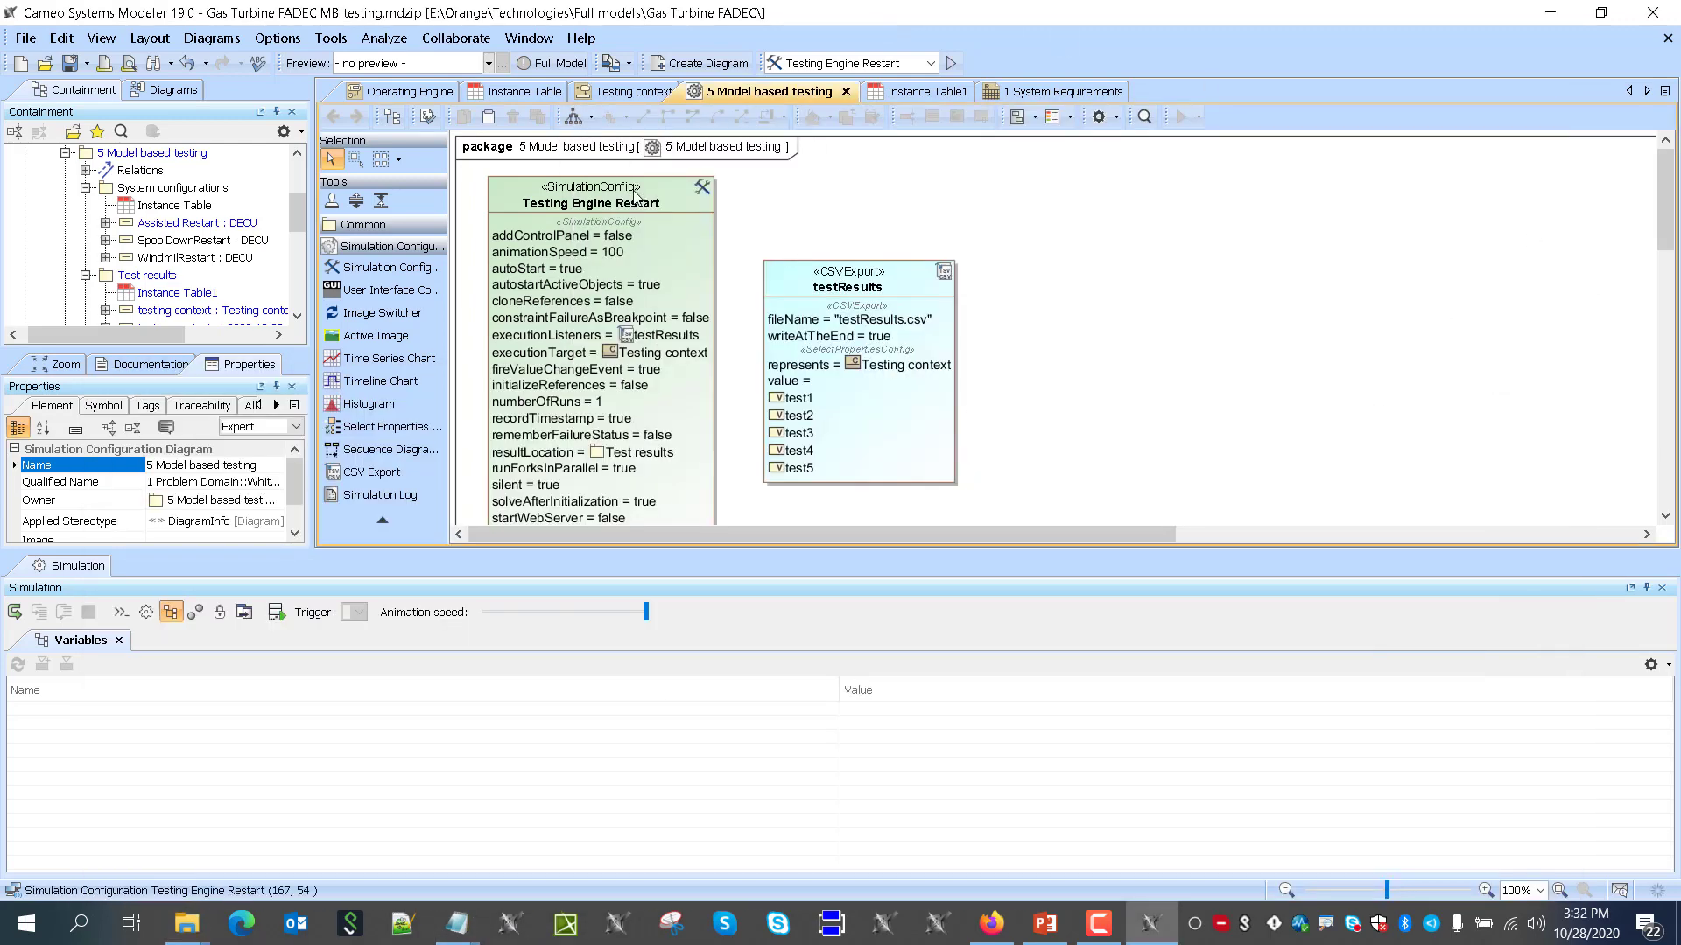
Copy the simulation configuration's name Testing Engine Restart from the diagram and save the project
left_click(608, 204)
left_click(609, 204)
key("ctrl+c")
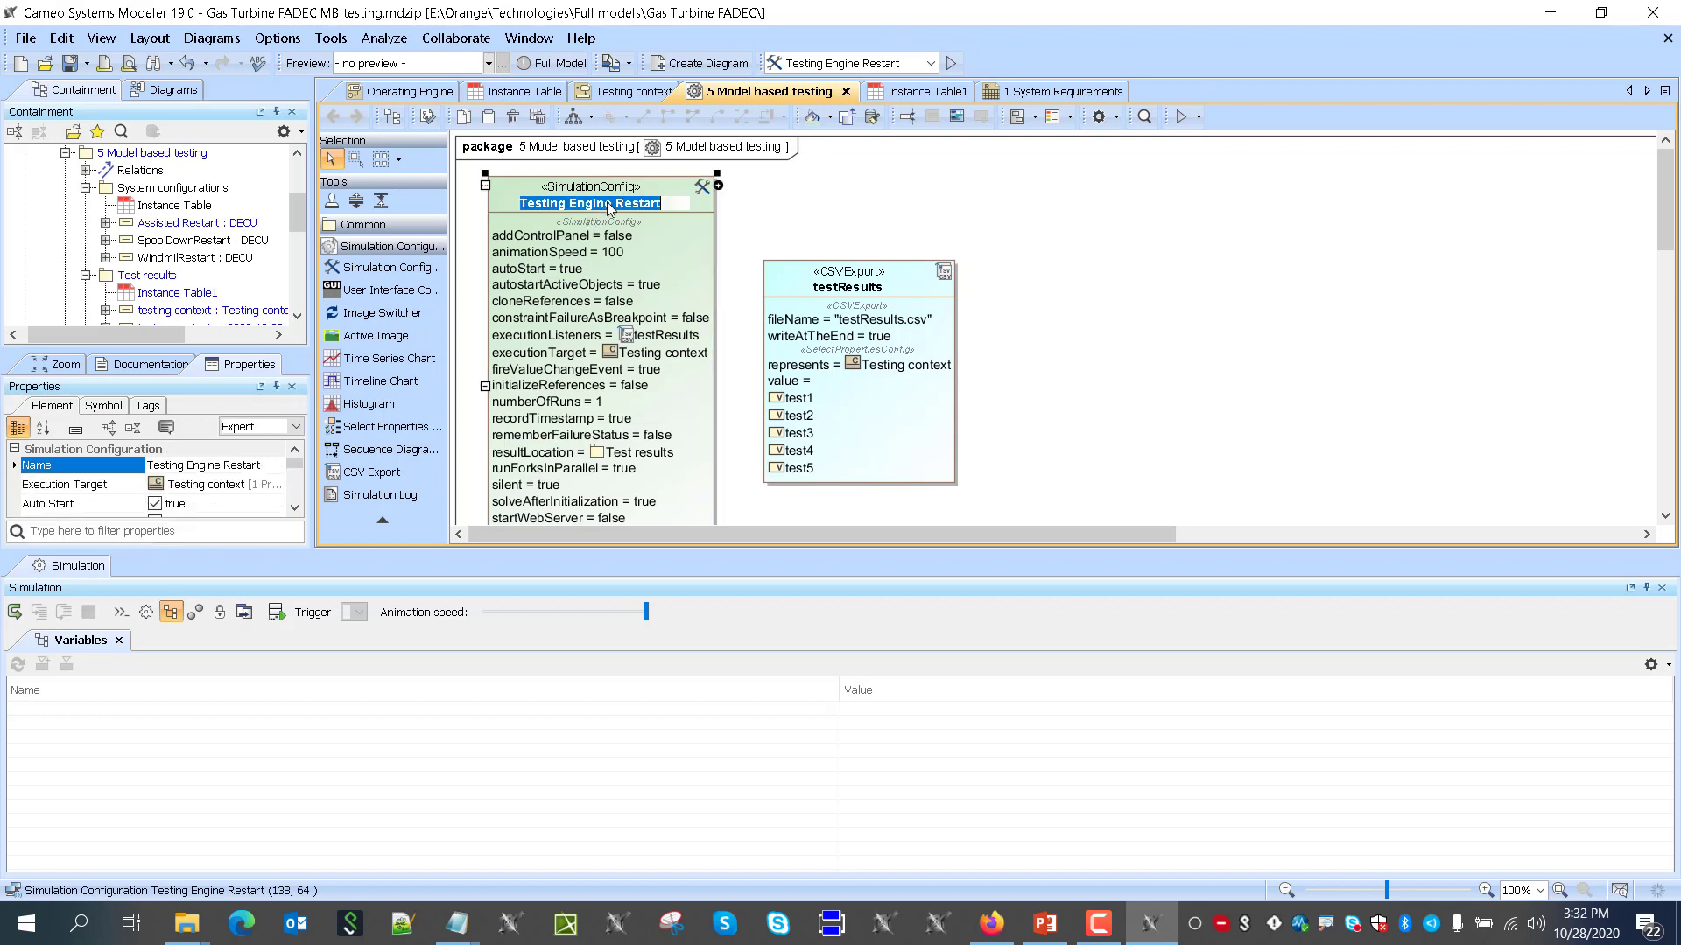
left_click(1117, 209)
left_click(77, 64)
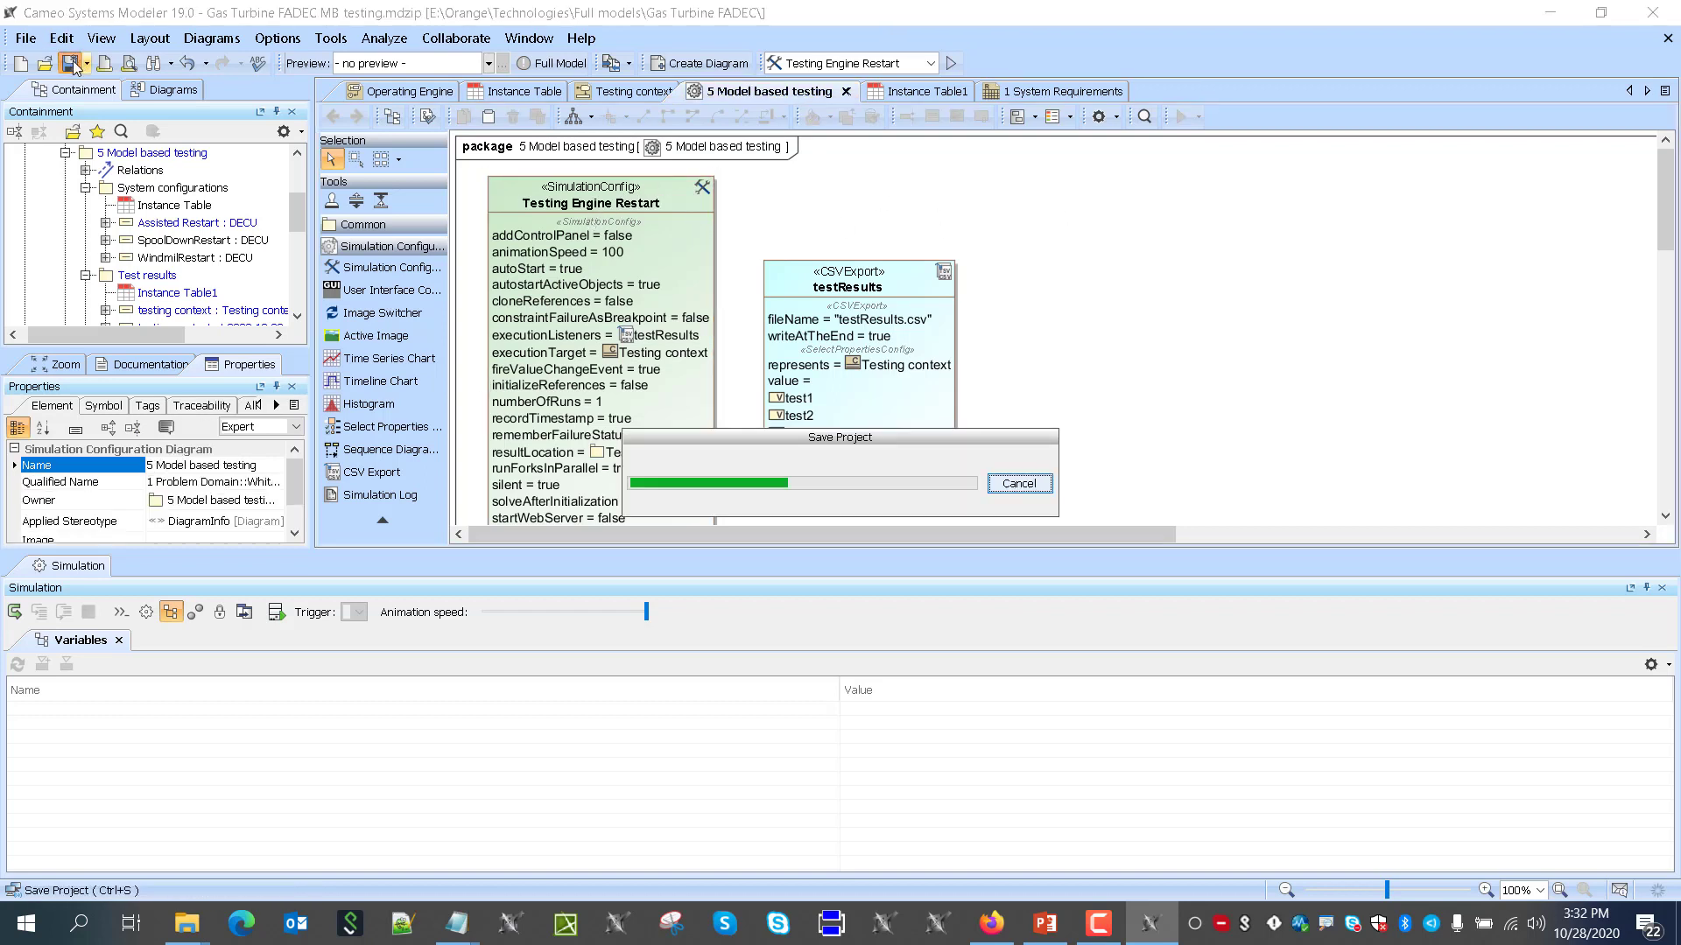
Paste the configuration name Testing Engine Restart below the plugin path in the untitled Notepad document
mouse_move(456, 923)
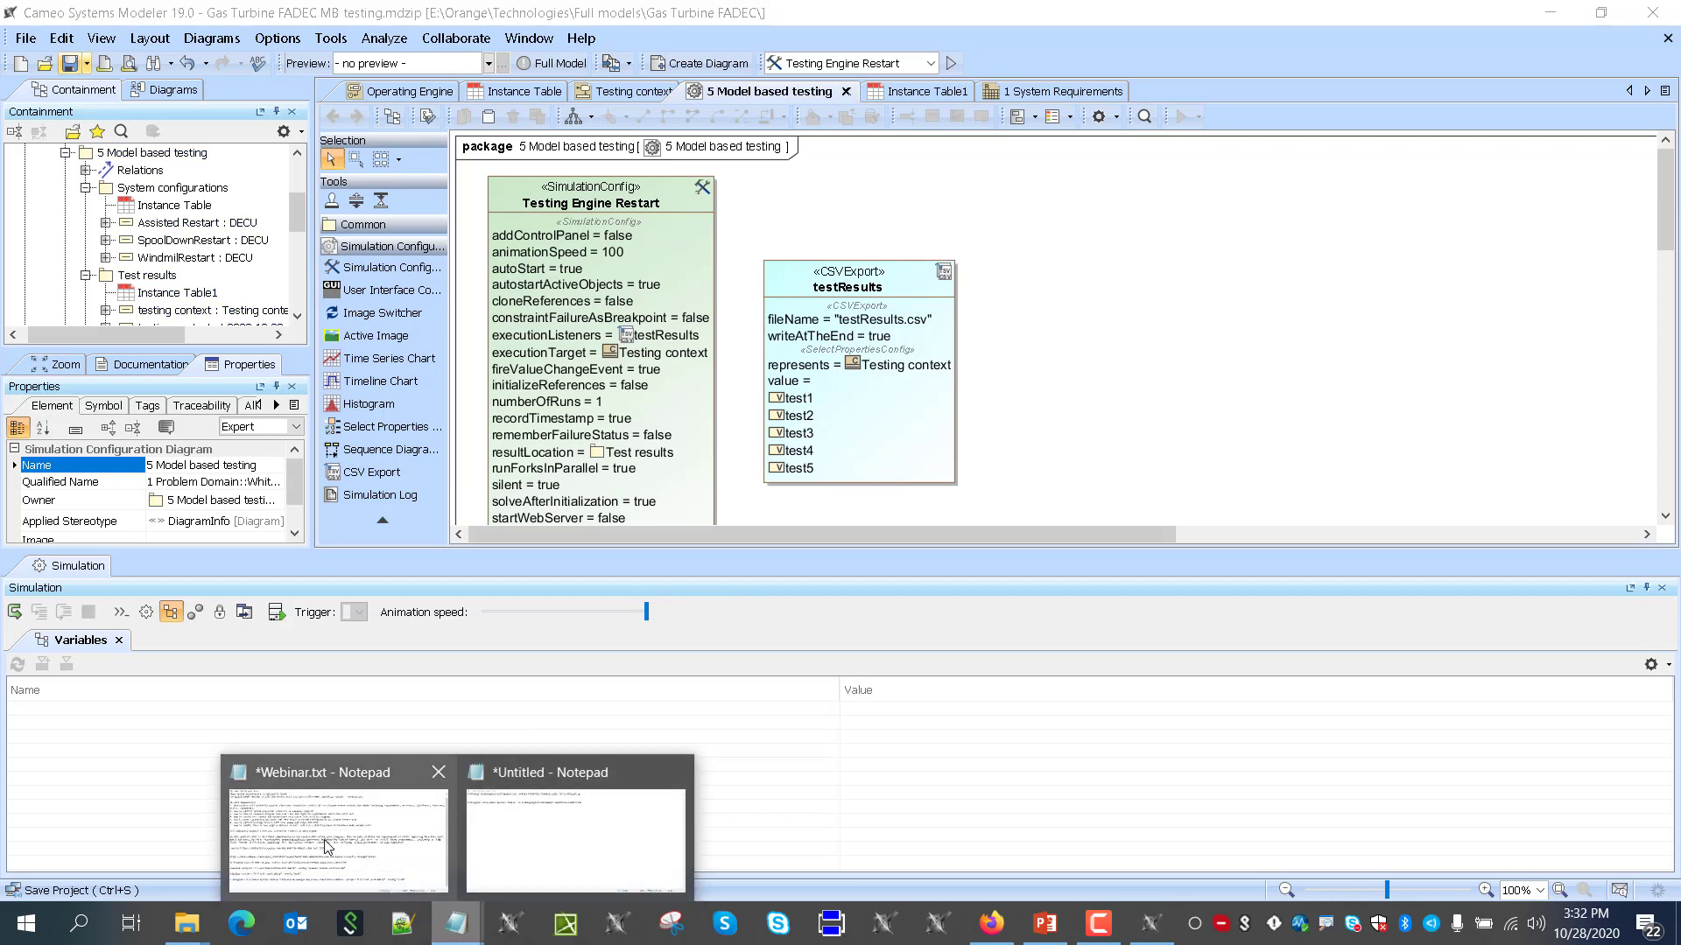
left_click(545, 842)
key("Return")
key("ctrl+v")
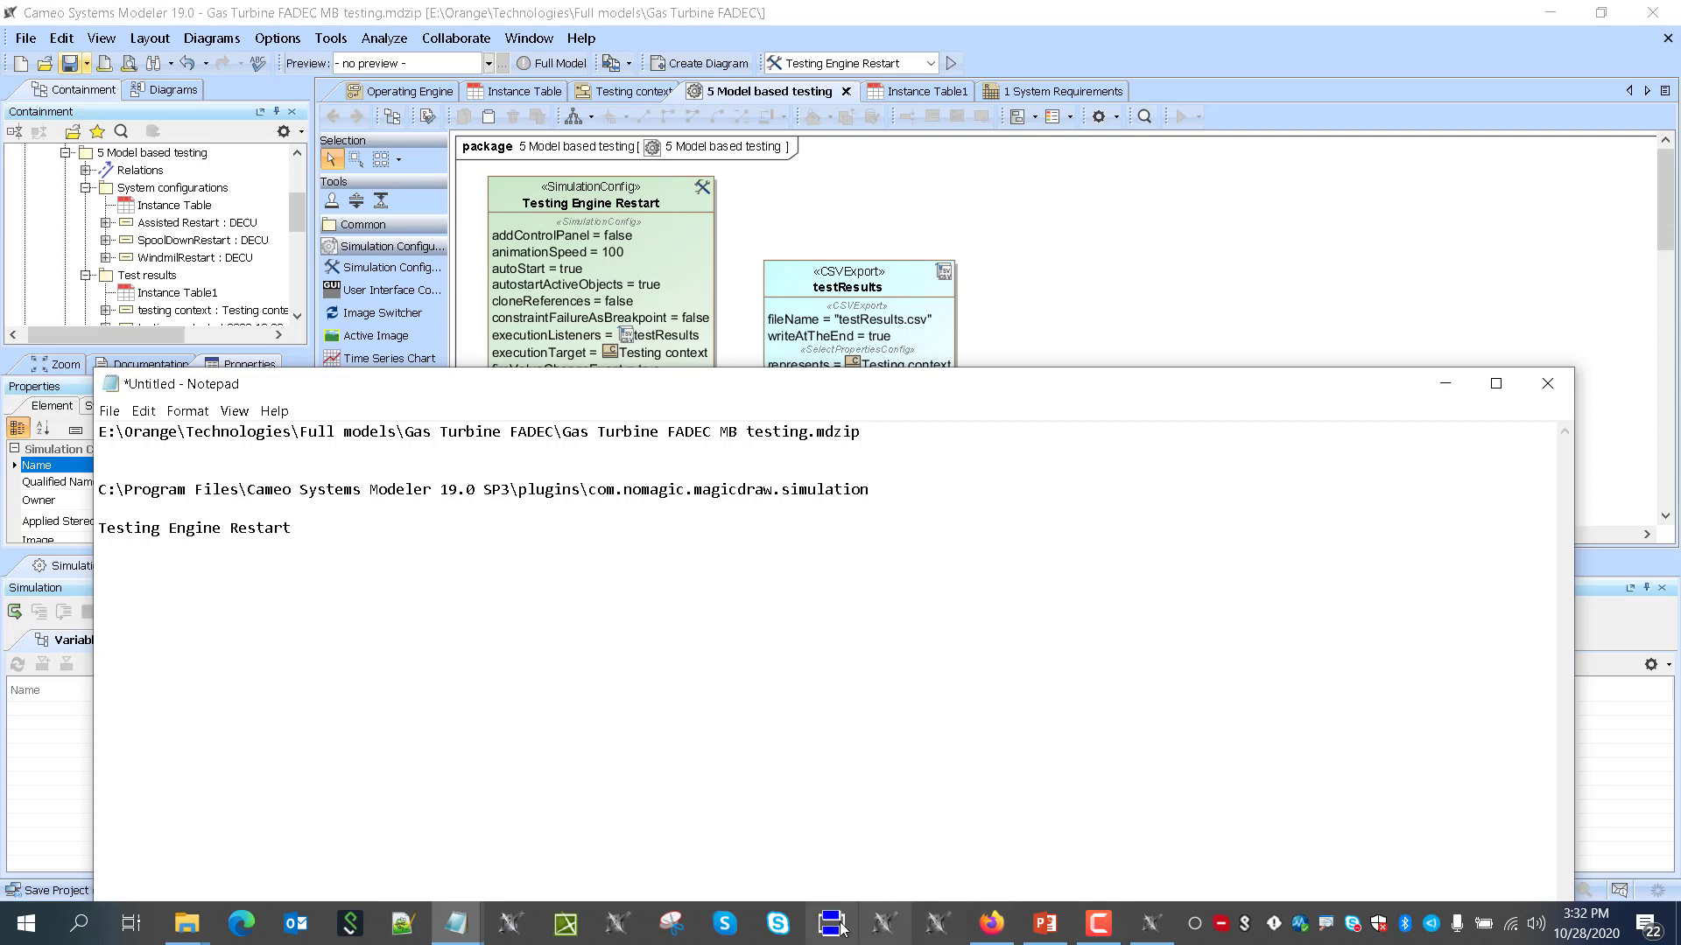
Copy the sample simulate command for Run GeneratePassResult from the documentation page in Firefox and paste it below the notes in Notepad
left_click(992, 923)
left_click_drag(436, 427, 1283, 428)
key("ctrl+c")
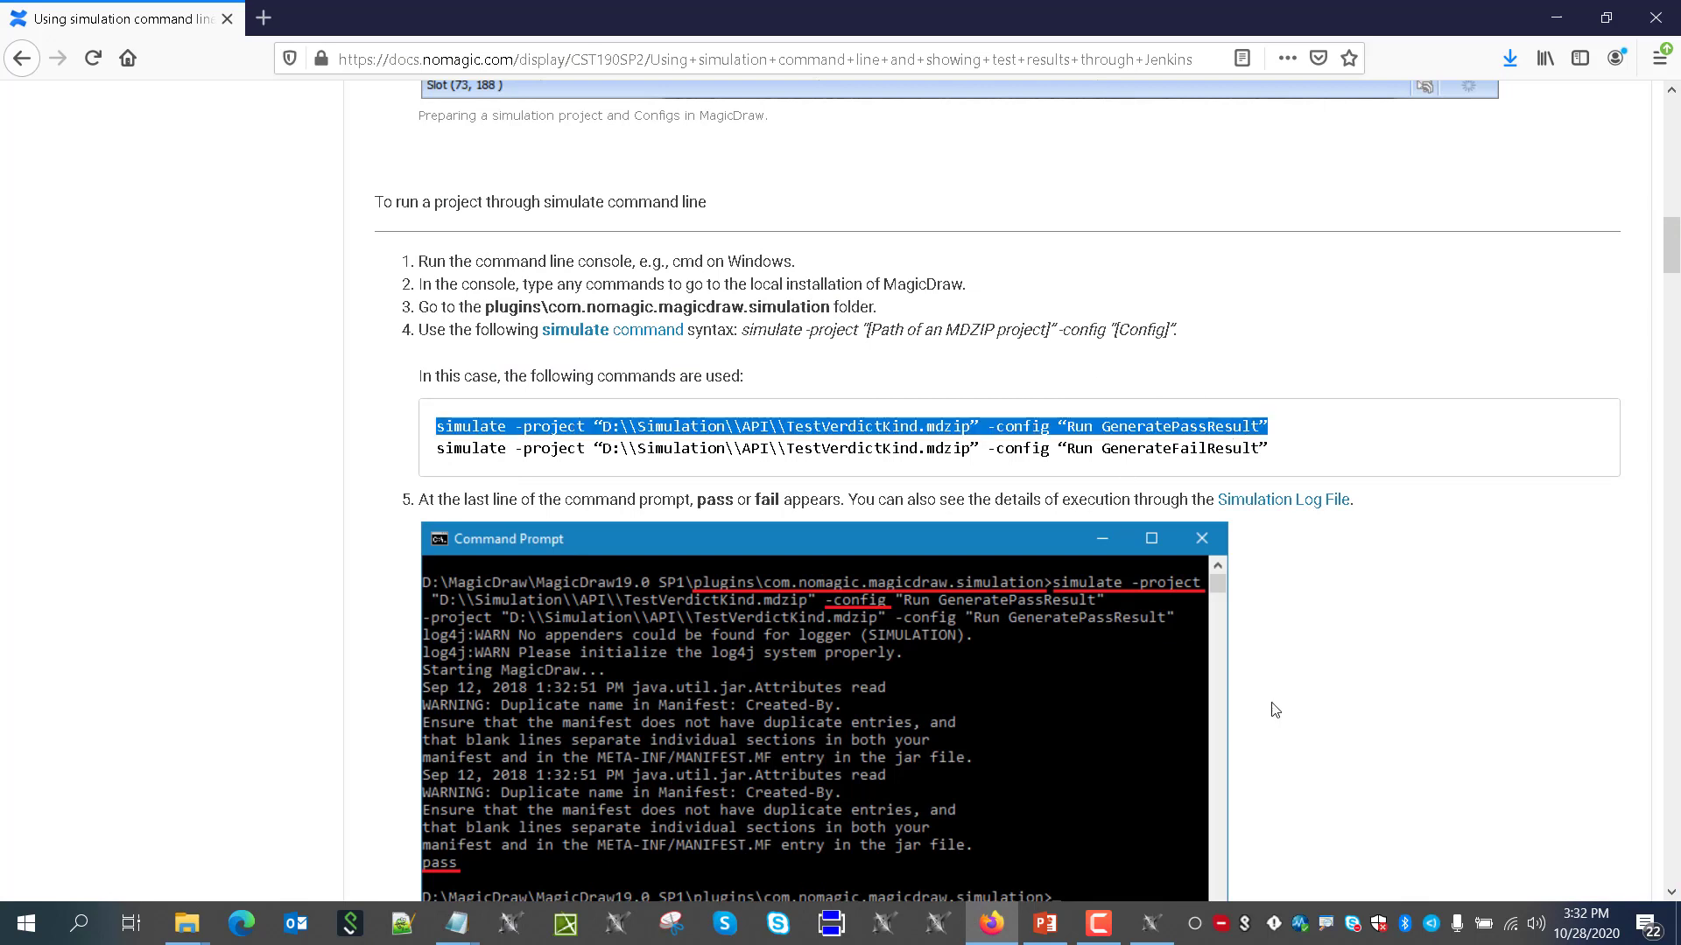
mouse_move(473, 930)
left_click(507, 832)
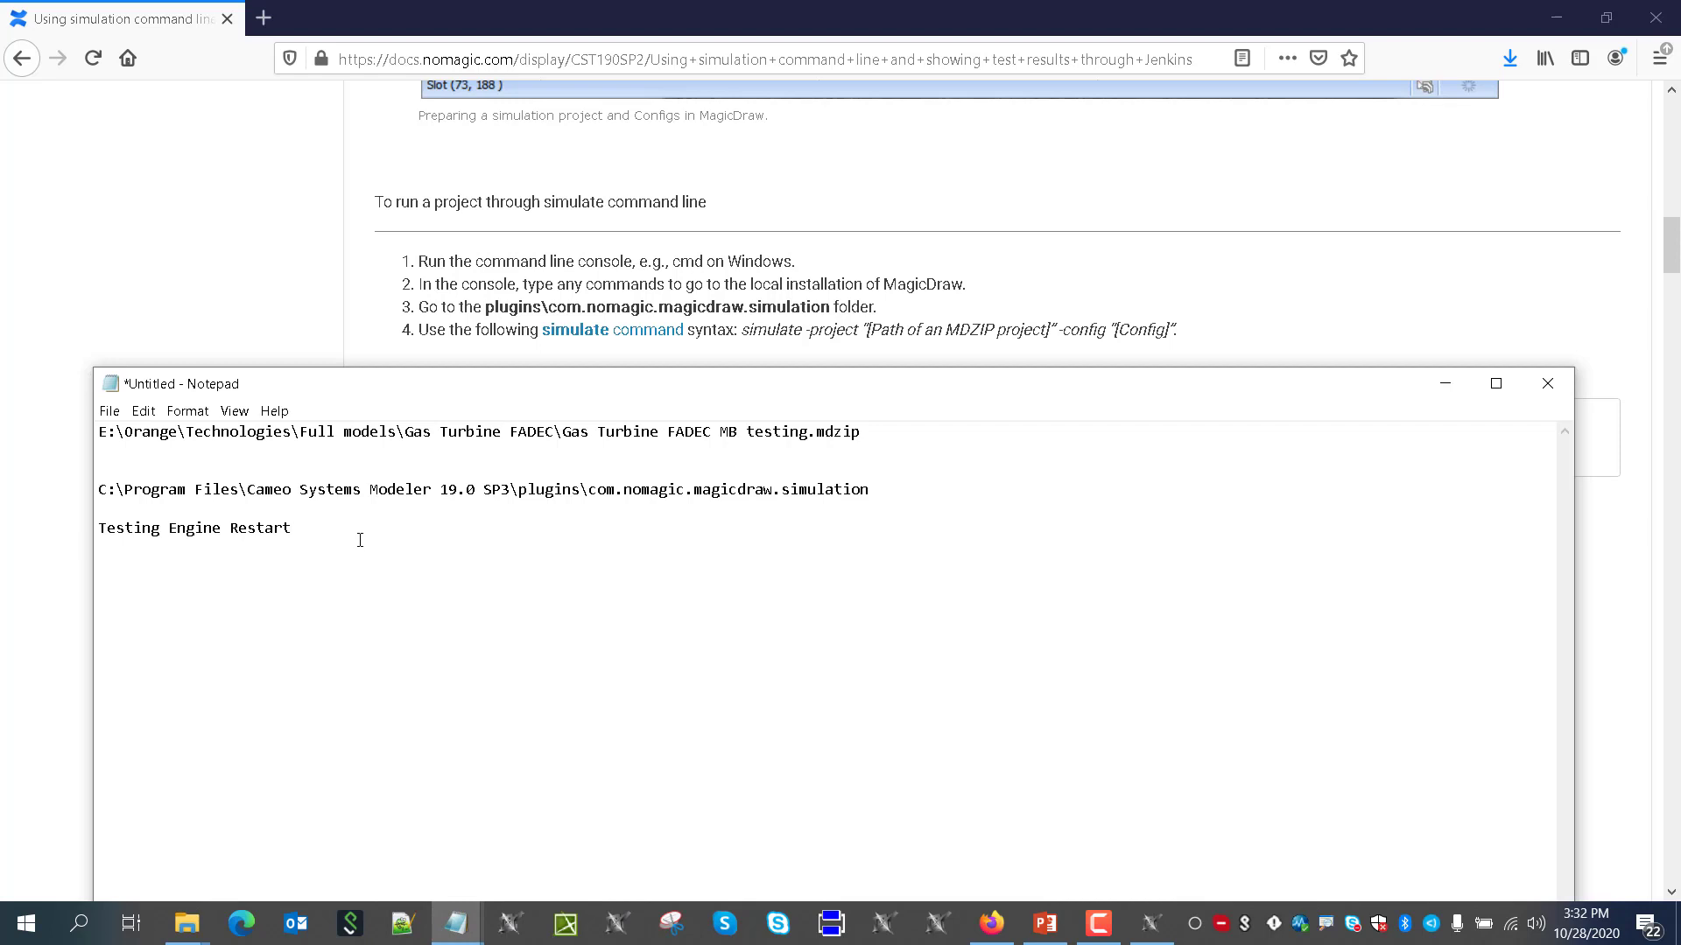
key("ctrl+v")
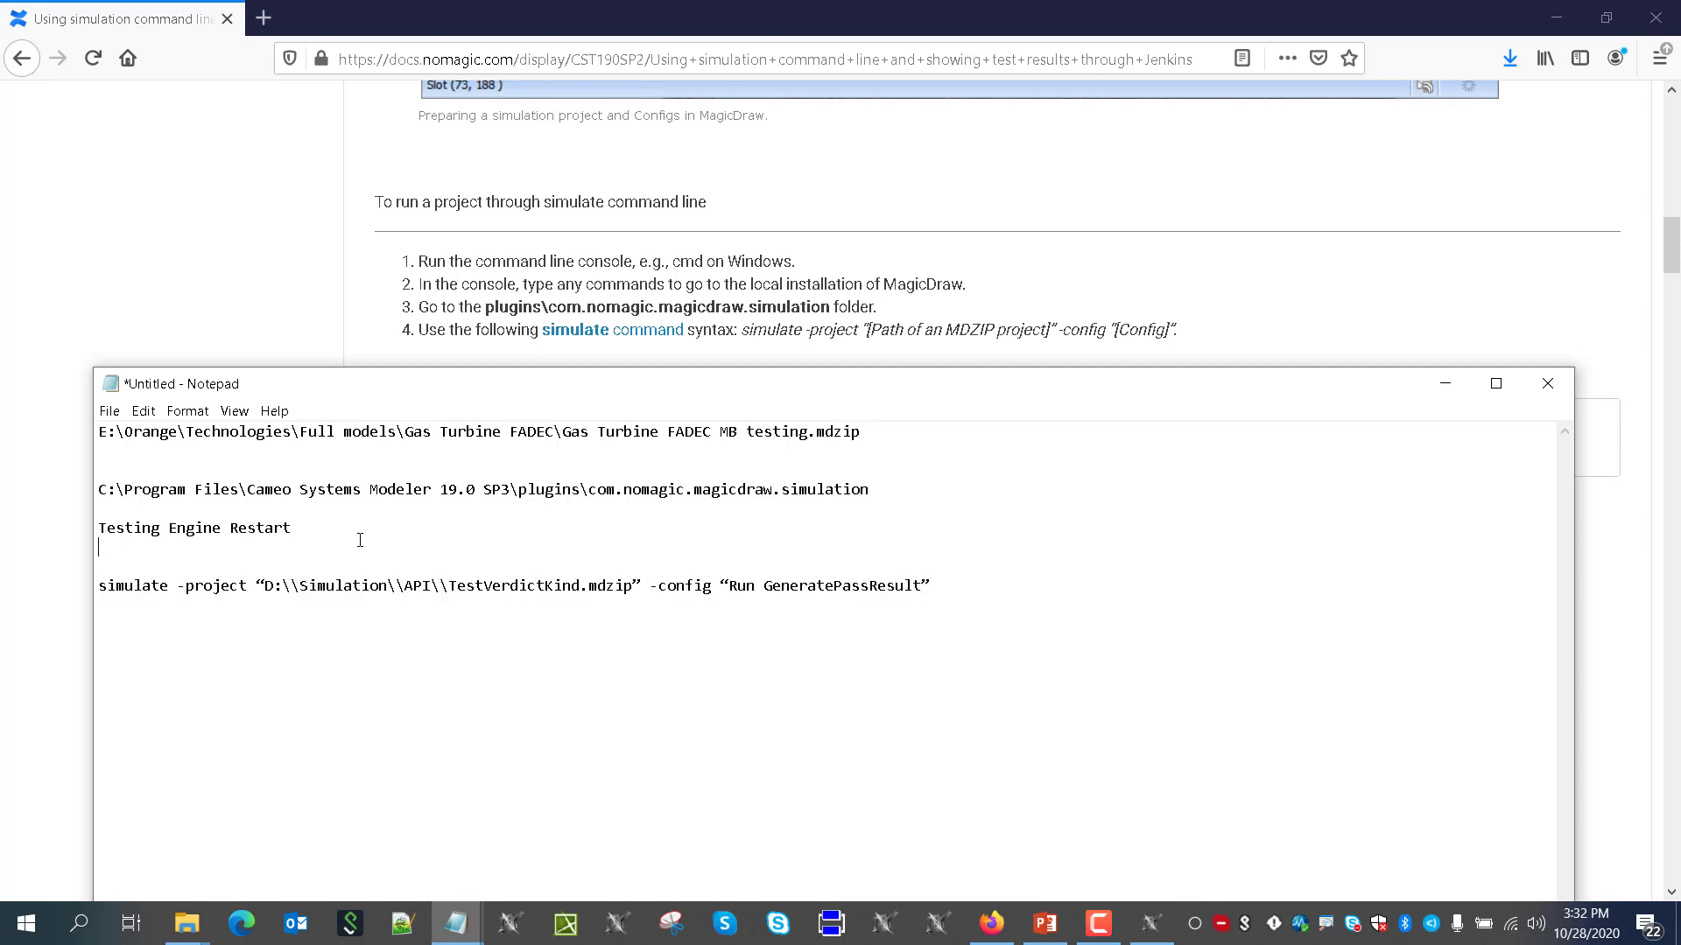
Copy the Gas Turbine FADEC MB testing.mdzip path from the first line of the notes and remove it there
key("Up")
key("Up")
key("Up")
key("shift+End")
key("ctrl+Home")
key("shift+Down")
key("ctrl+c")
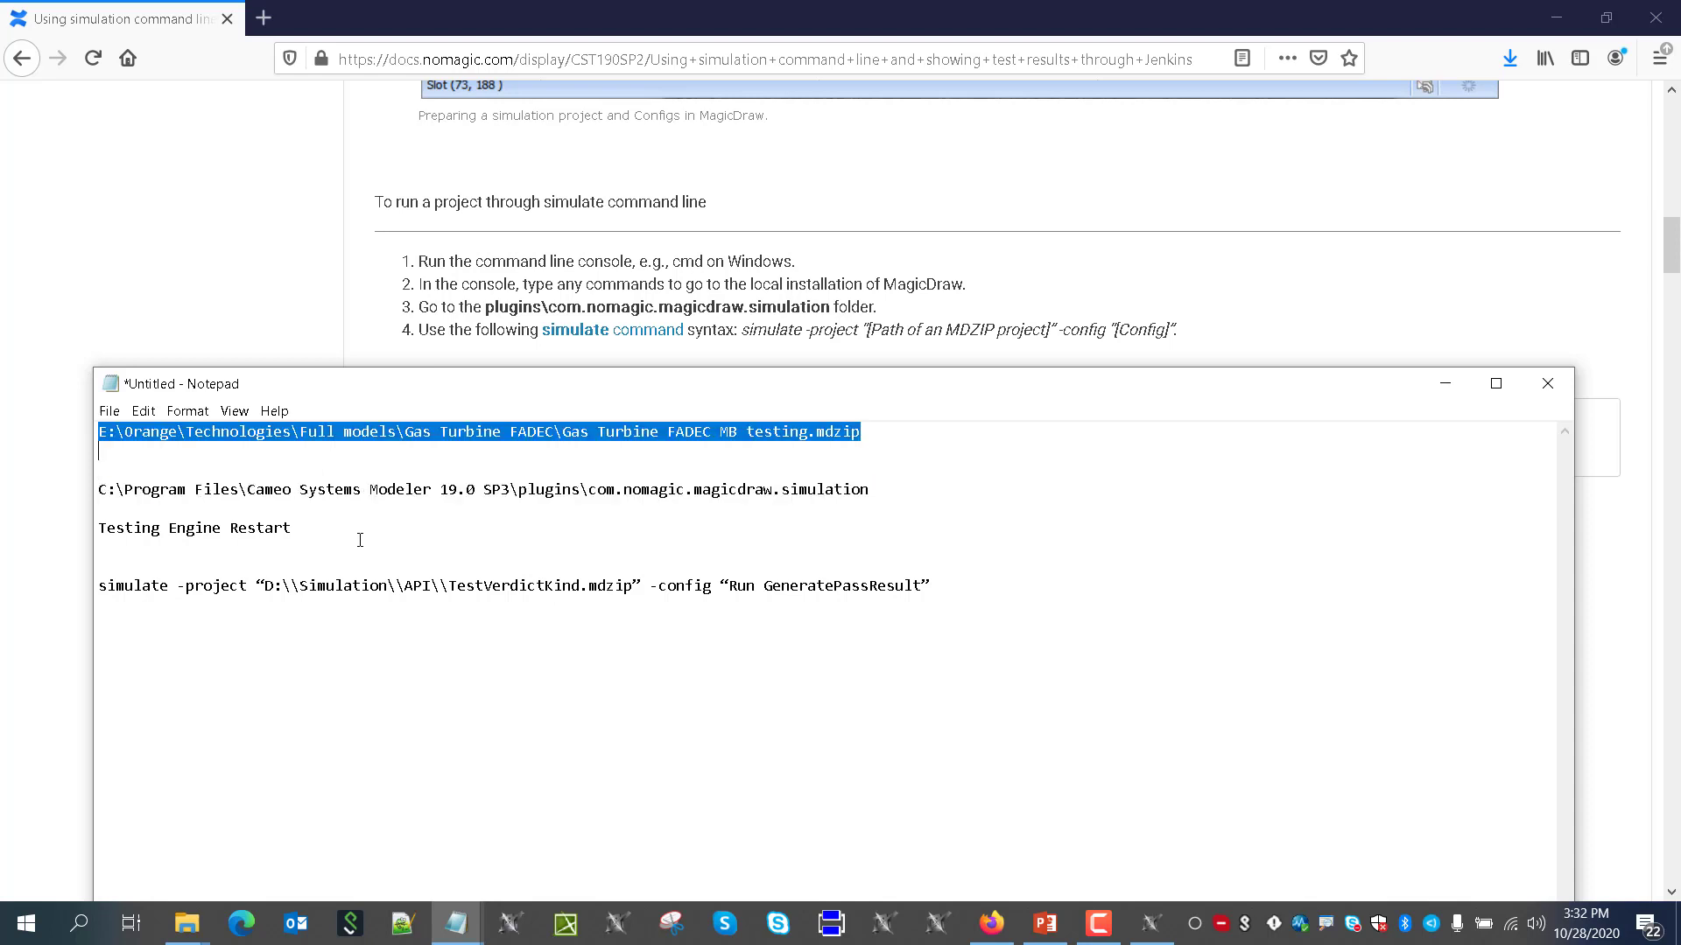
key("Delete")
Replace the sample project path in the simulate command with E:\Orange\Technologies\Full models\Gas Turbine FADEC\Gas Turbine FADEC MB testing.mdzip
key("Down")
key("Down")
key("Down")
key("Down")
key("Down")
key("Down")
key("Right")
key("Right")
key("Right")
key("Right")
key("Right")
key("Right")
key("Right")
key("Right")
key("Right")
key("Right")
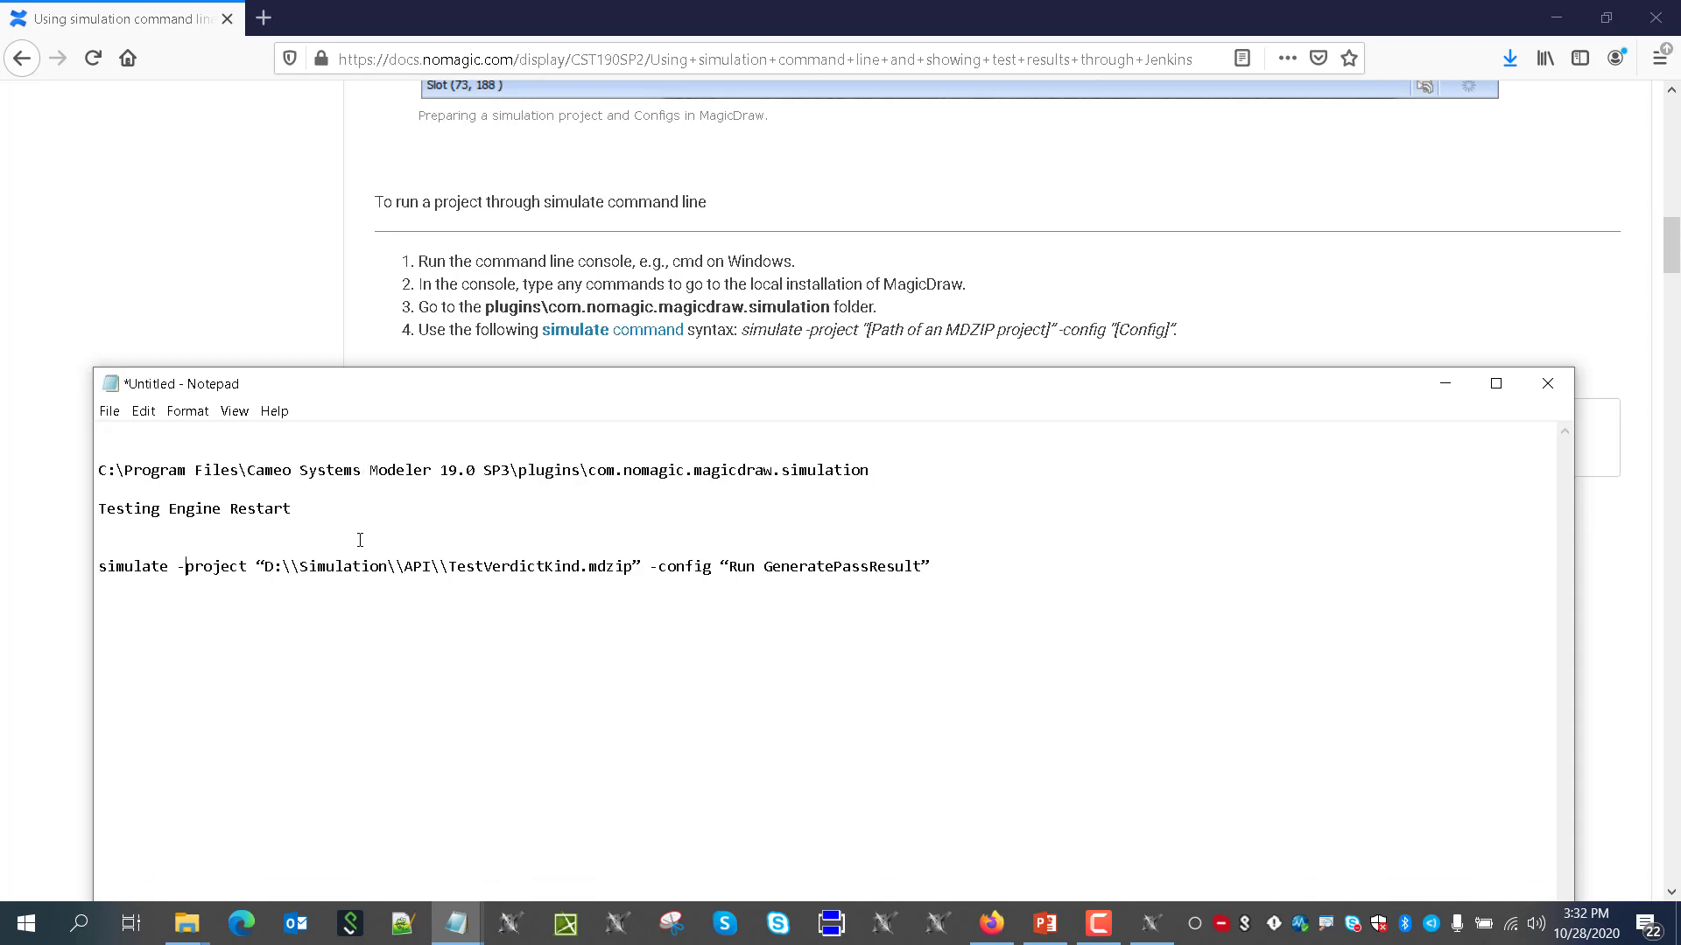
key("Right")
key("ctrl+shift+Right")
key("ctrl+shift+Right")
key("ctrl+shift+Right")
key("ctrl+shift+Right")
key("ctrl+shift+Right")
key("ctrl+shift+Right")
key("ctrl+shift+Right")
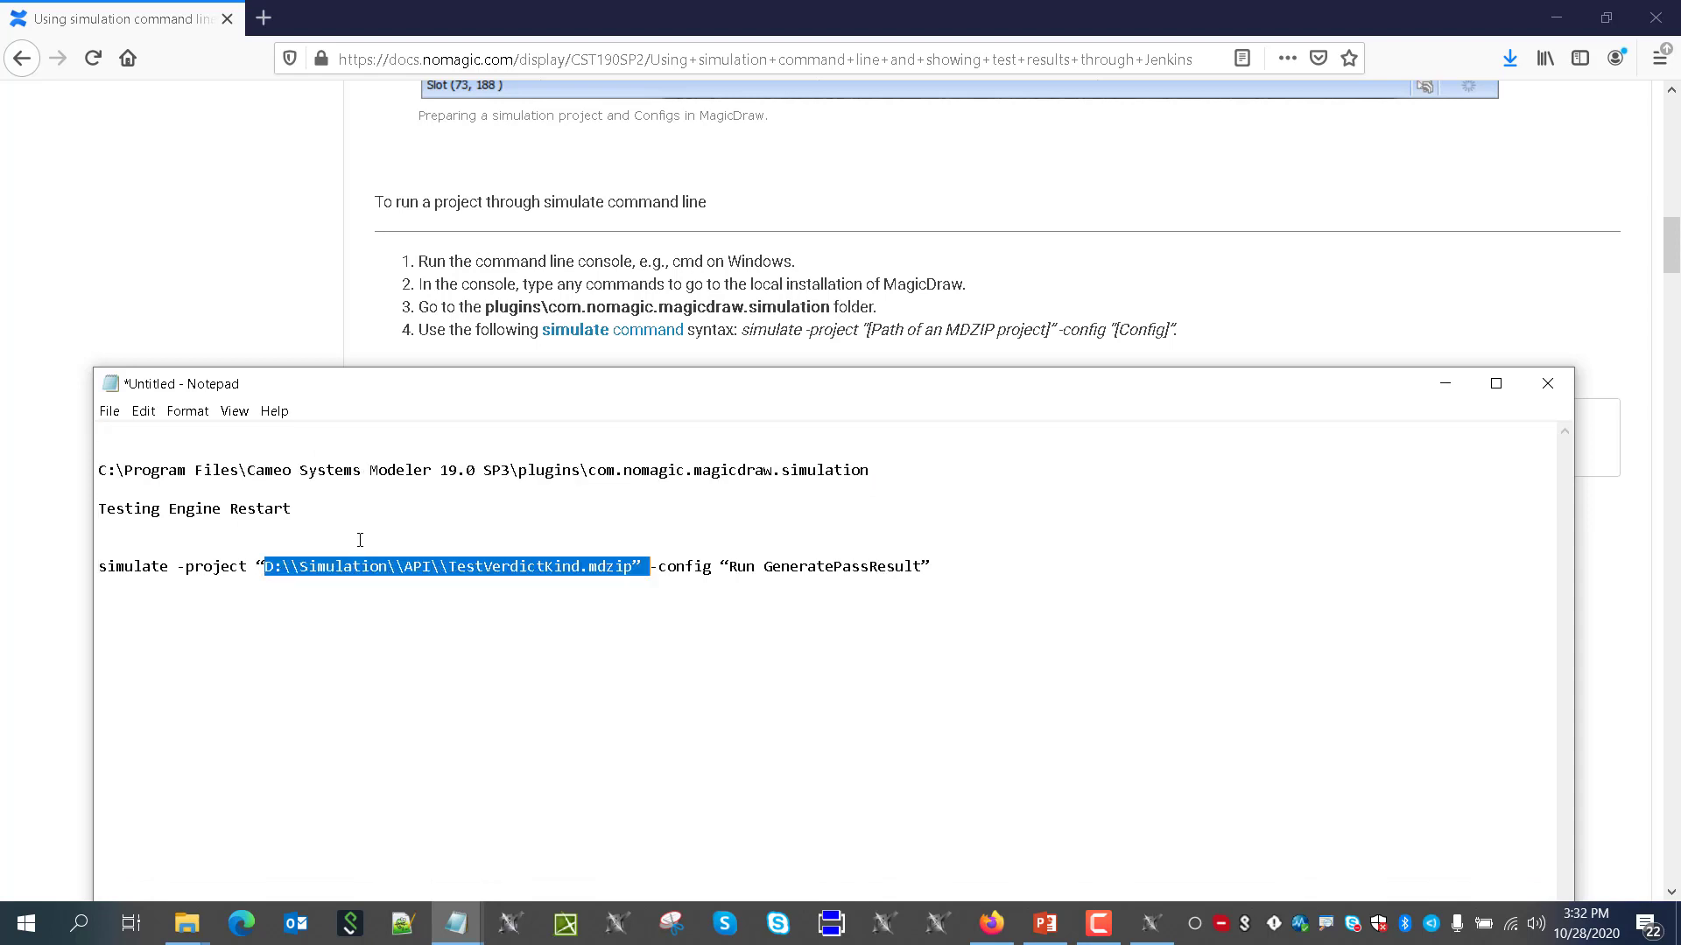
key("shift+Left")
key("shift+Left")
key("ctrl+v")
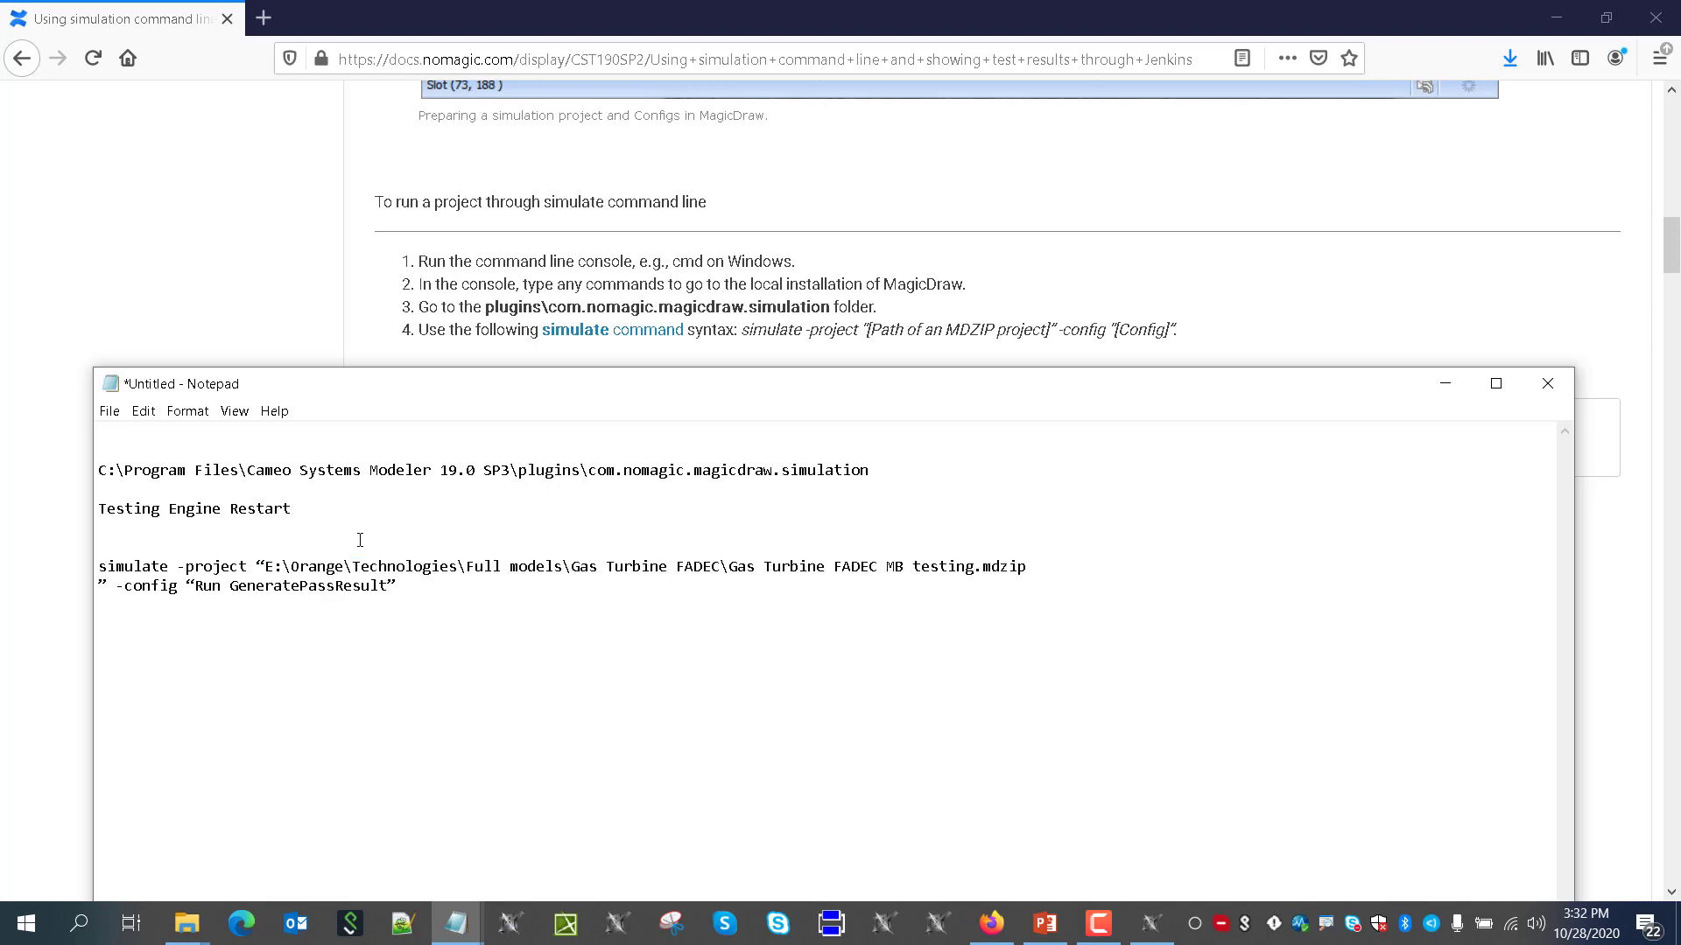
Move the name Testing Engine Restart from its own line into the command's -config argument, replacing Run GeneratePassResult
left_click_drag(291, 509, 79, 512)
key("ctrl+c")
key("BackSpace")
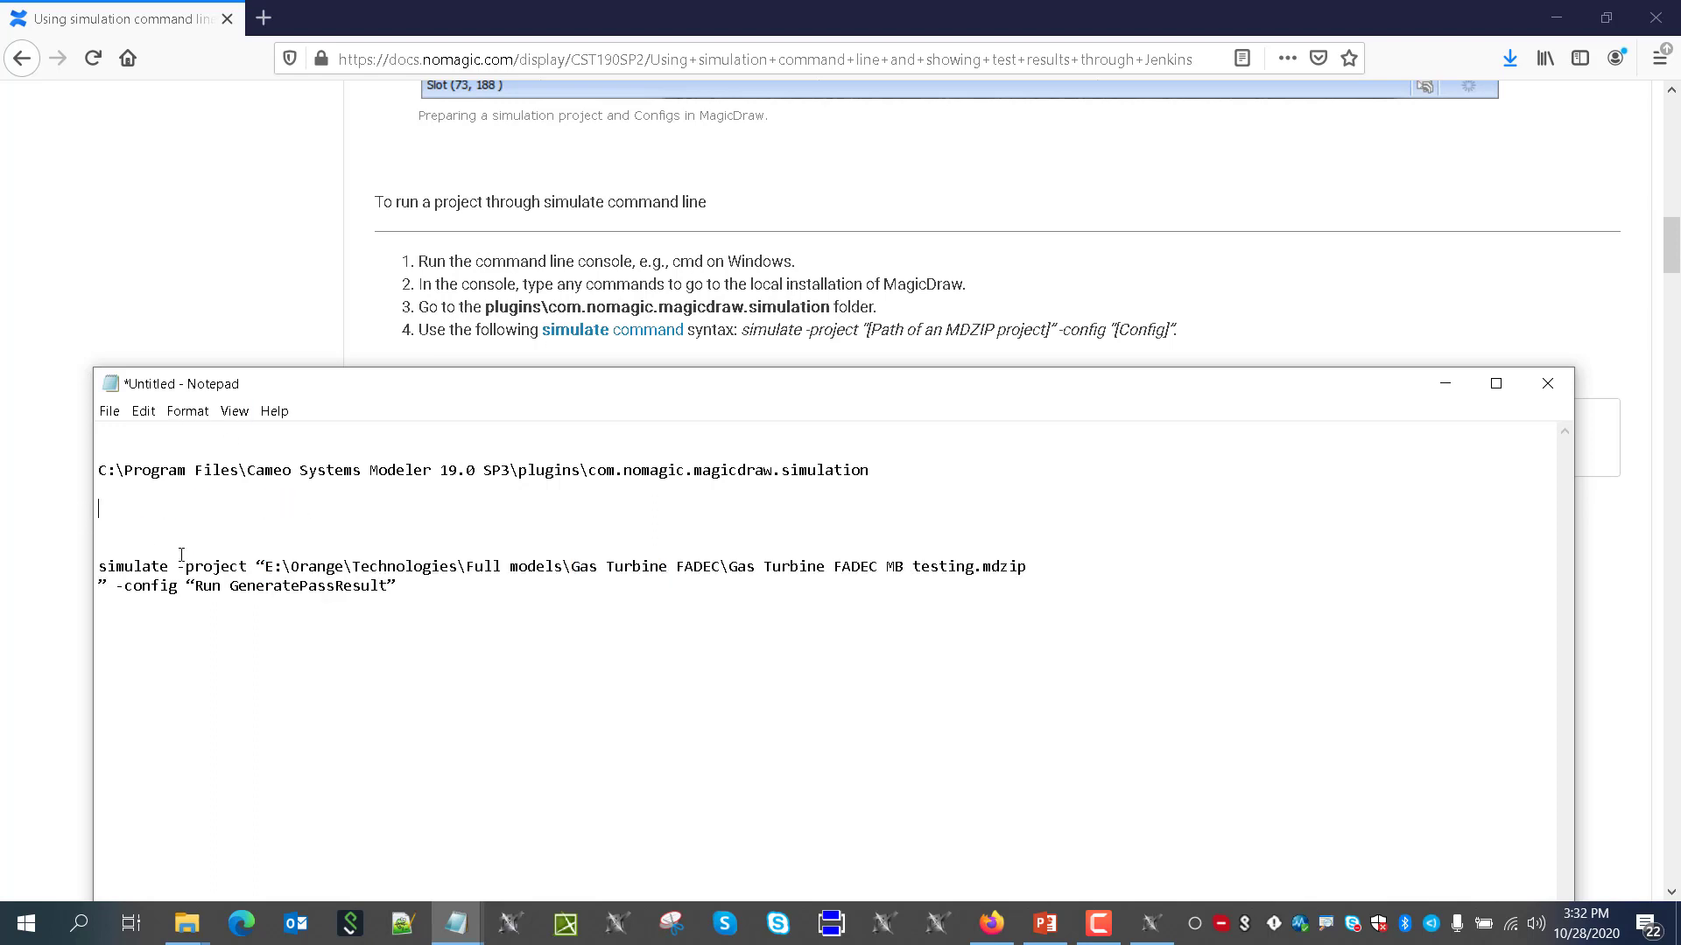
left_click_drag(390, 586, 194, 588)
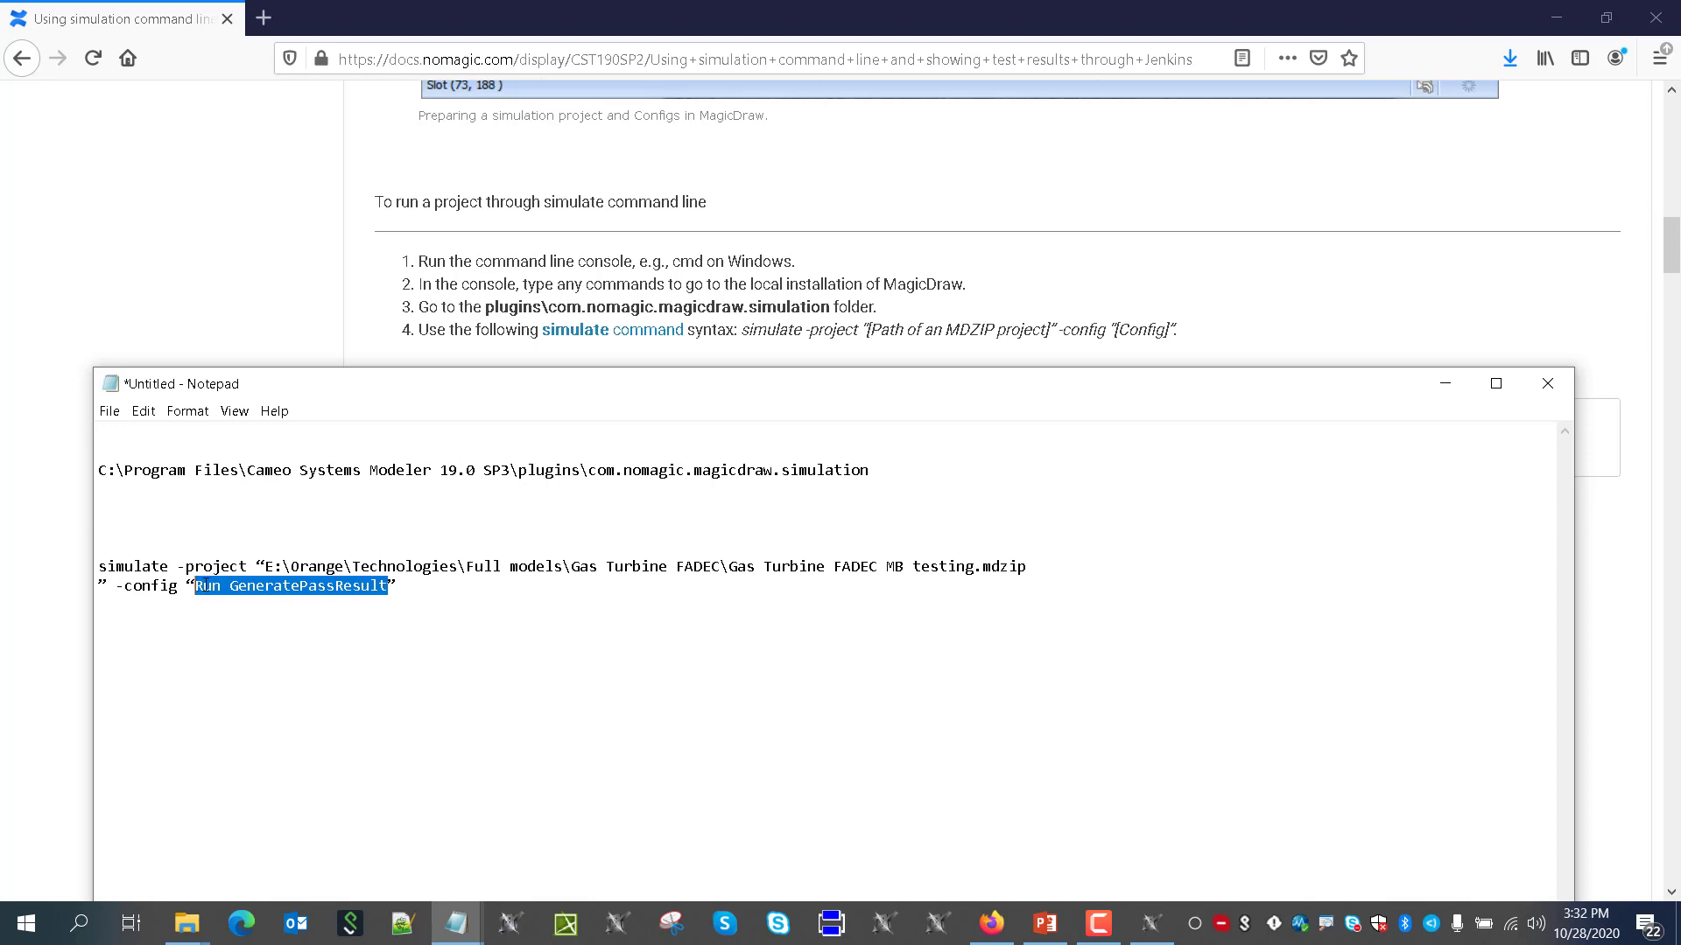
key("ctrl+v")
Join the simulate command into a single line and remove the extra blank lines above it
left_click(232, 524)
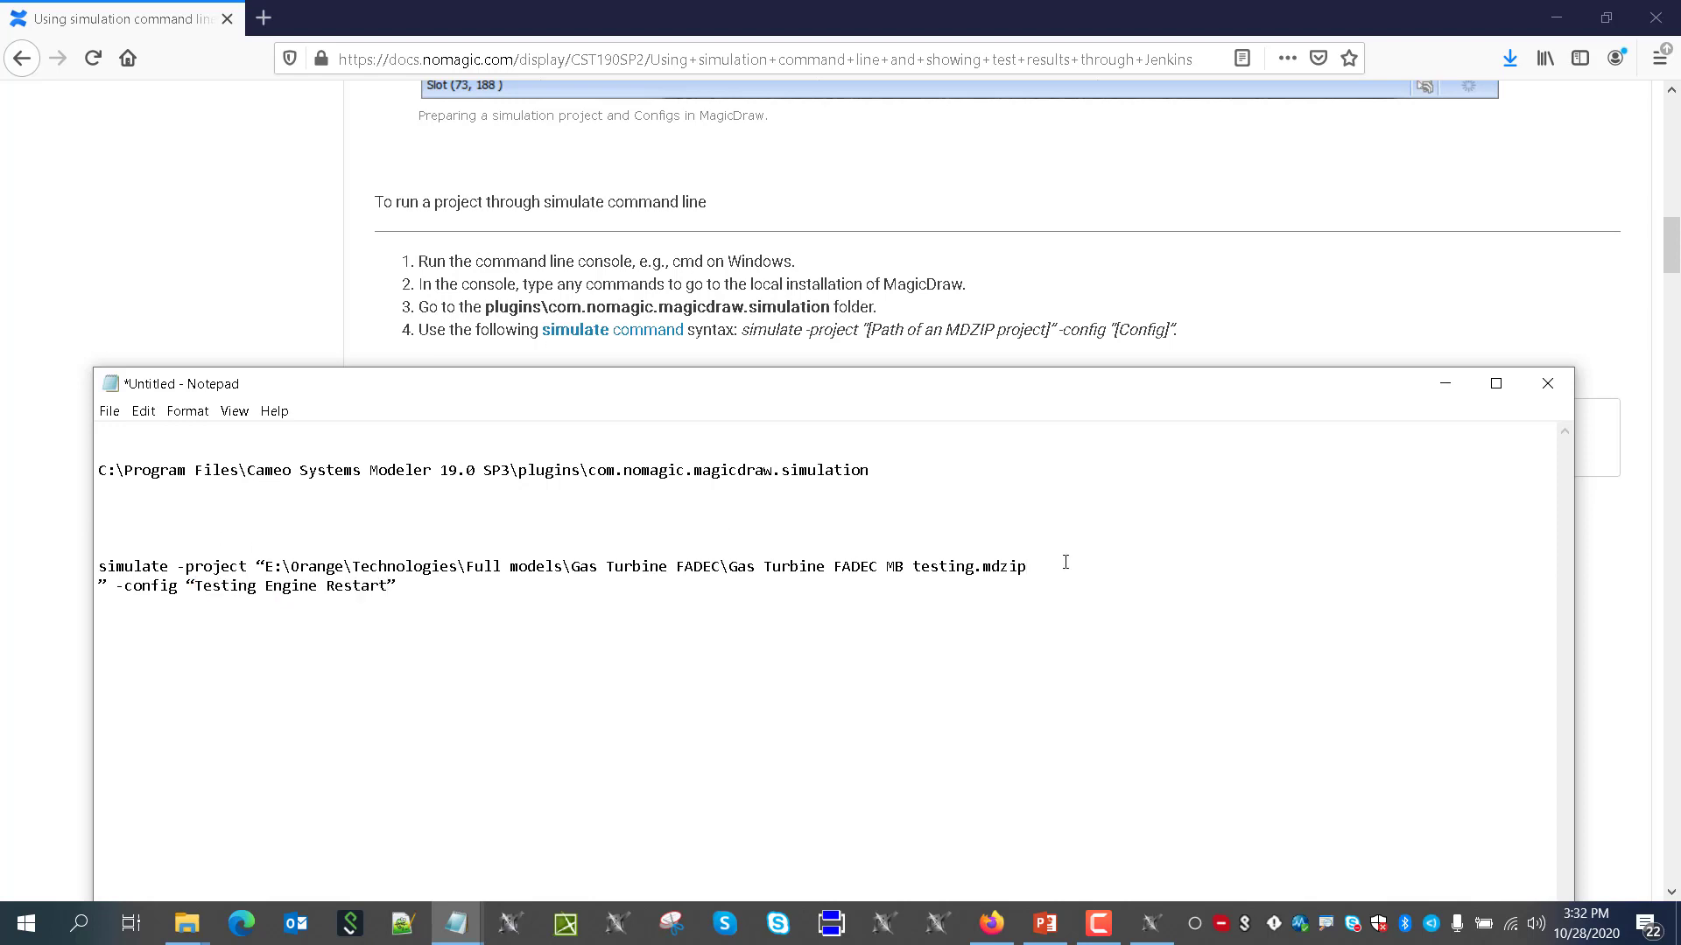
key("Delete")
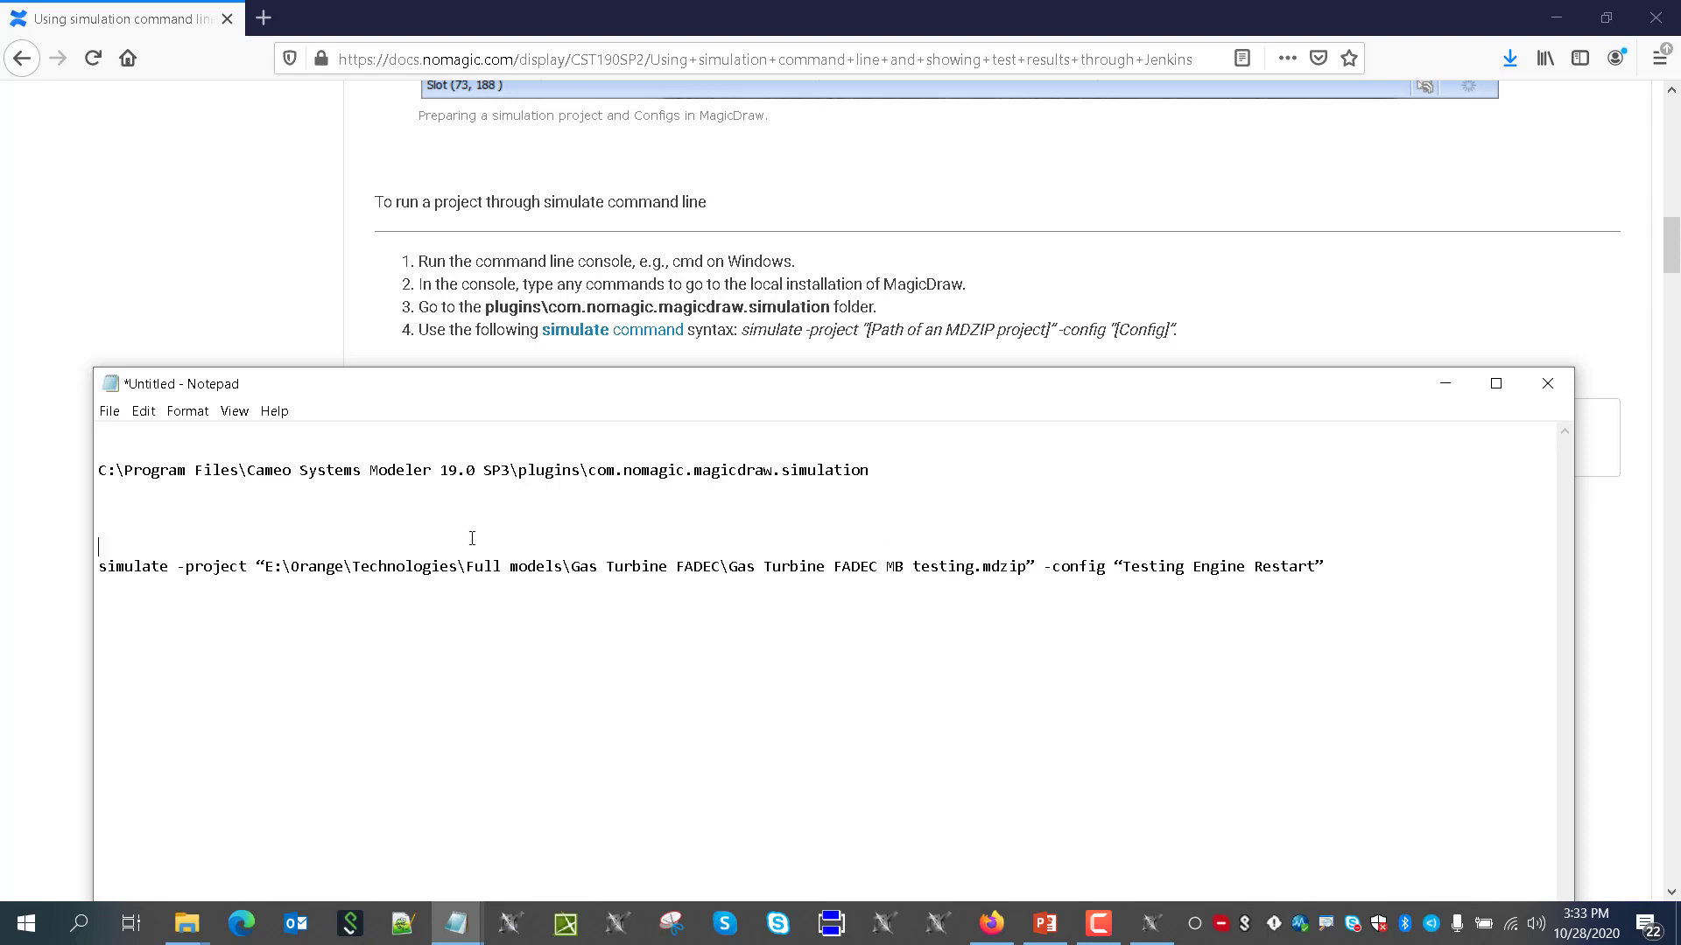
key("Delete")
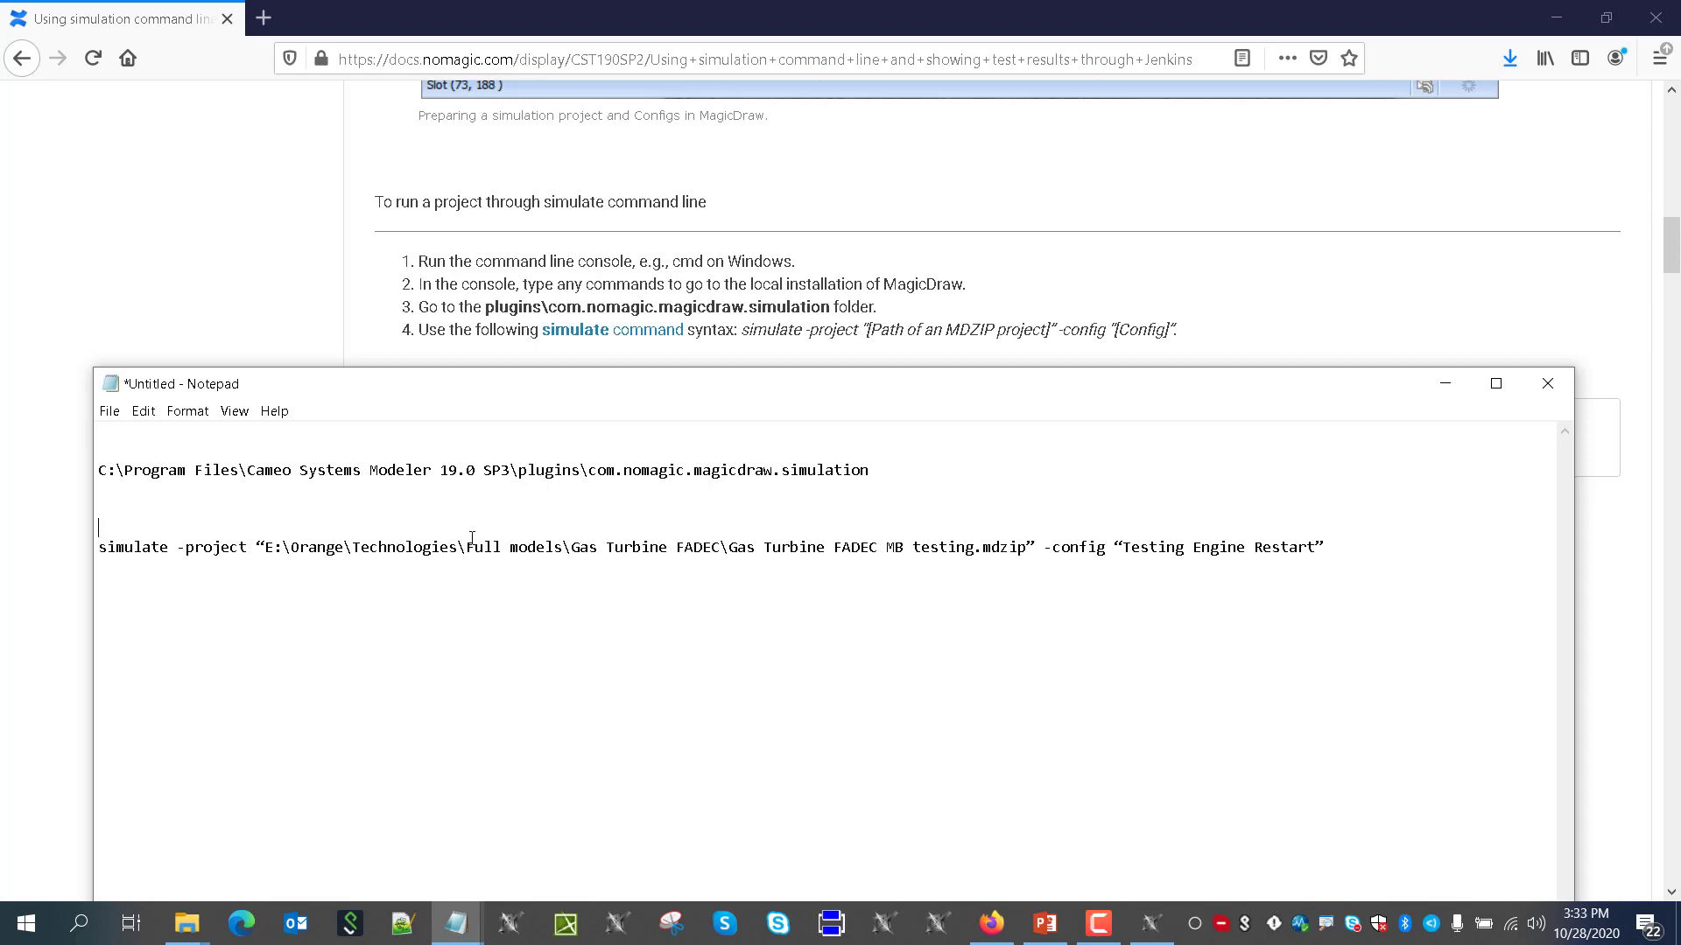
key("BackSpace")
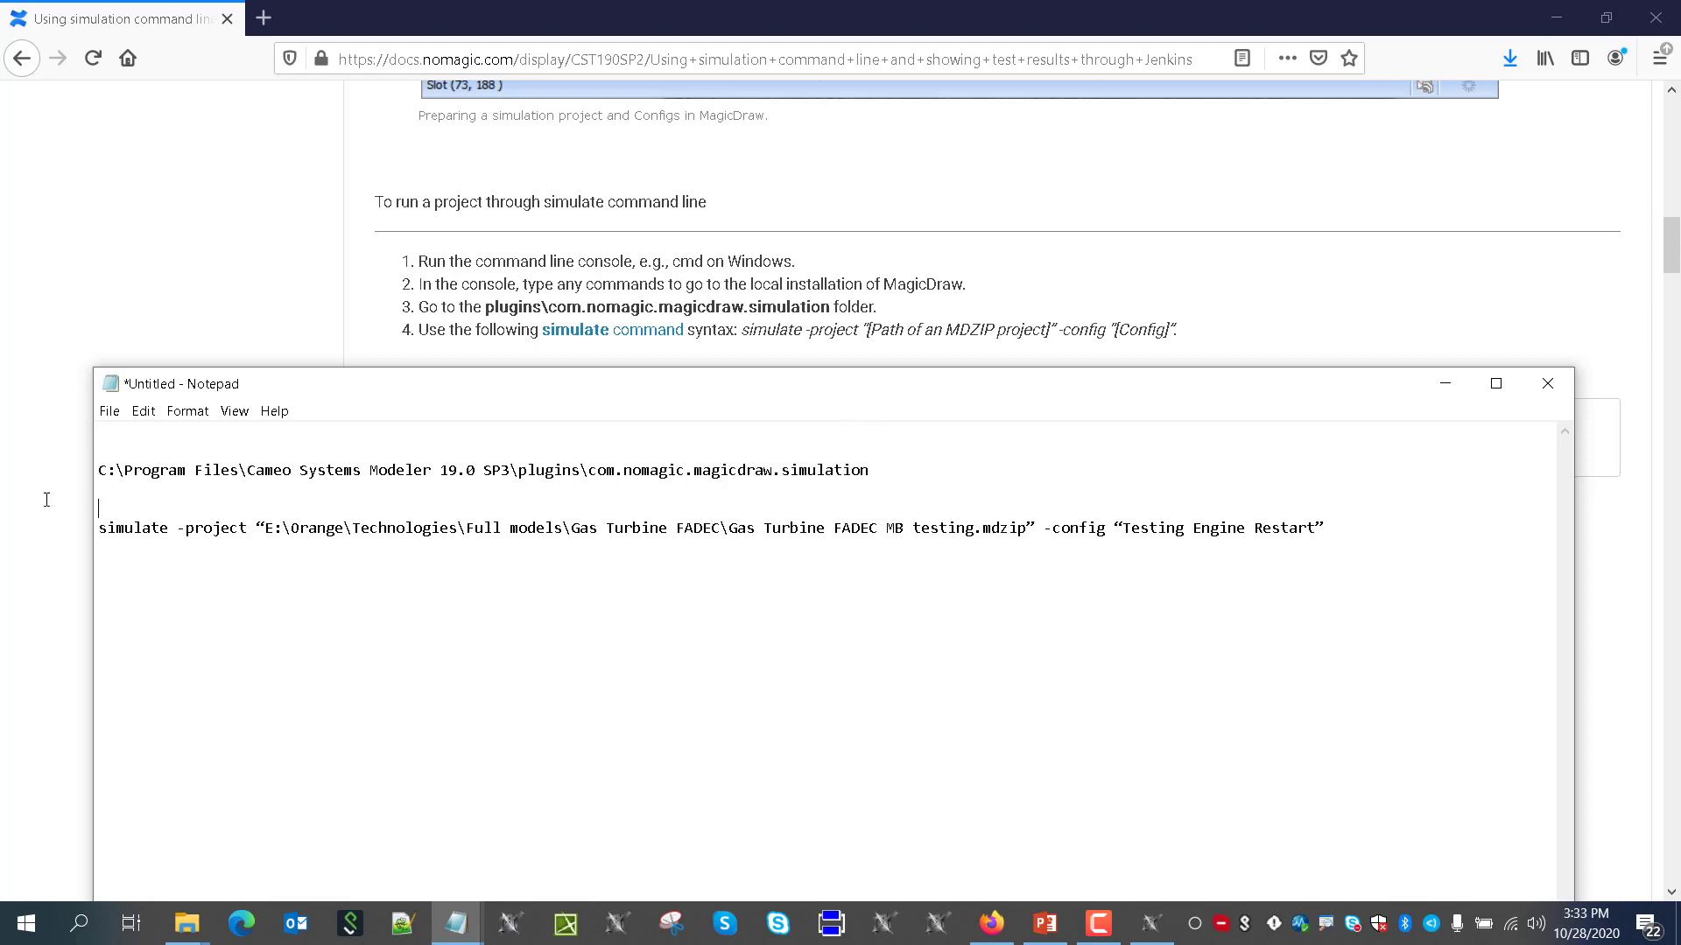
Copy the simulation plugin's folder path from the notes, open Command Prompt and move its window clear of the start of the notes
left_click_drag(870, 470, 12, 474)
key("ctrl+c")
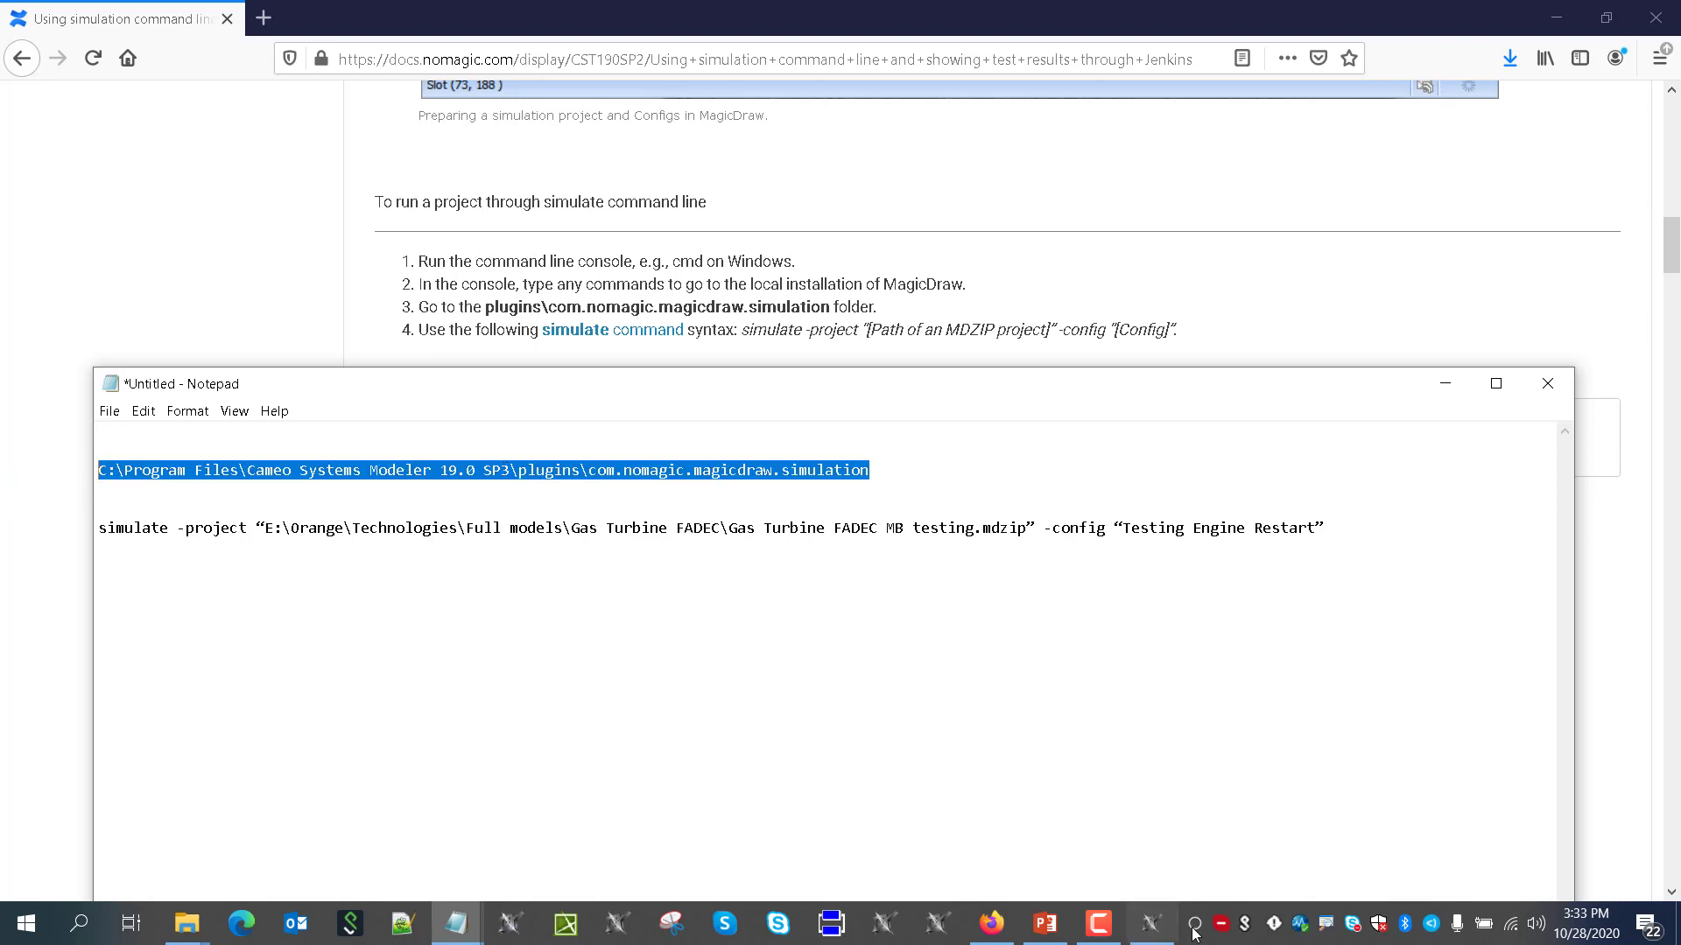
left_click(80, 925)
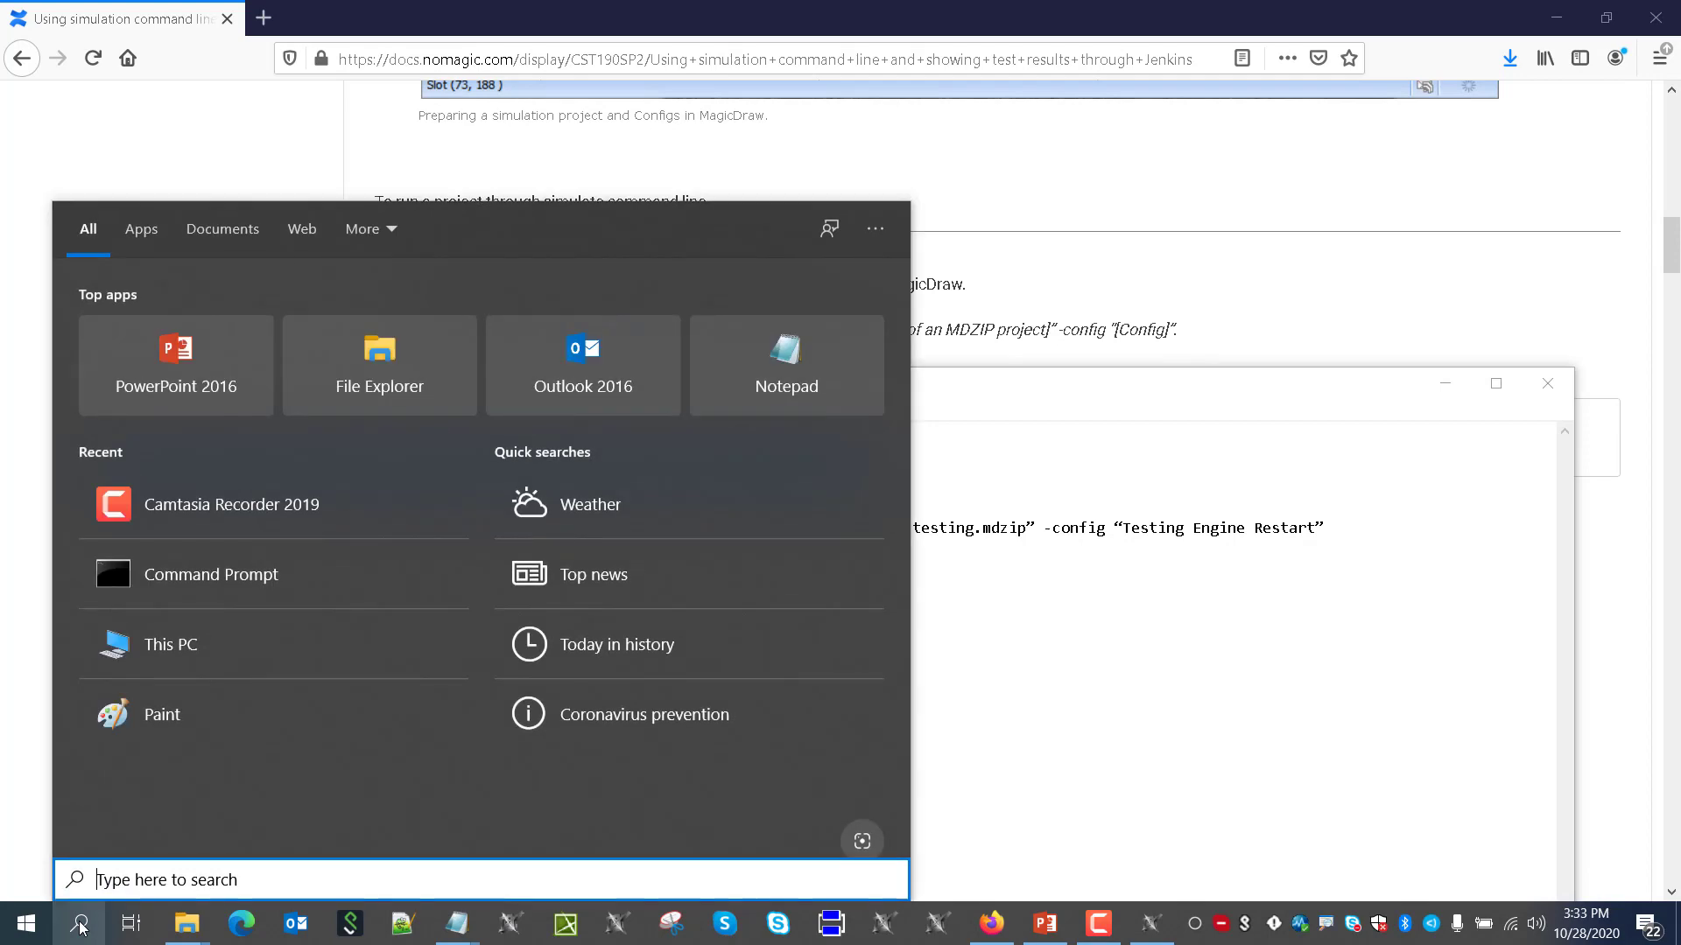
type("comd")
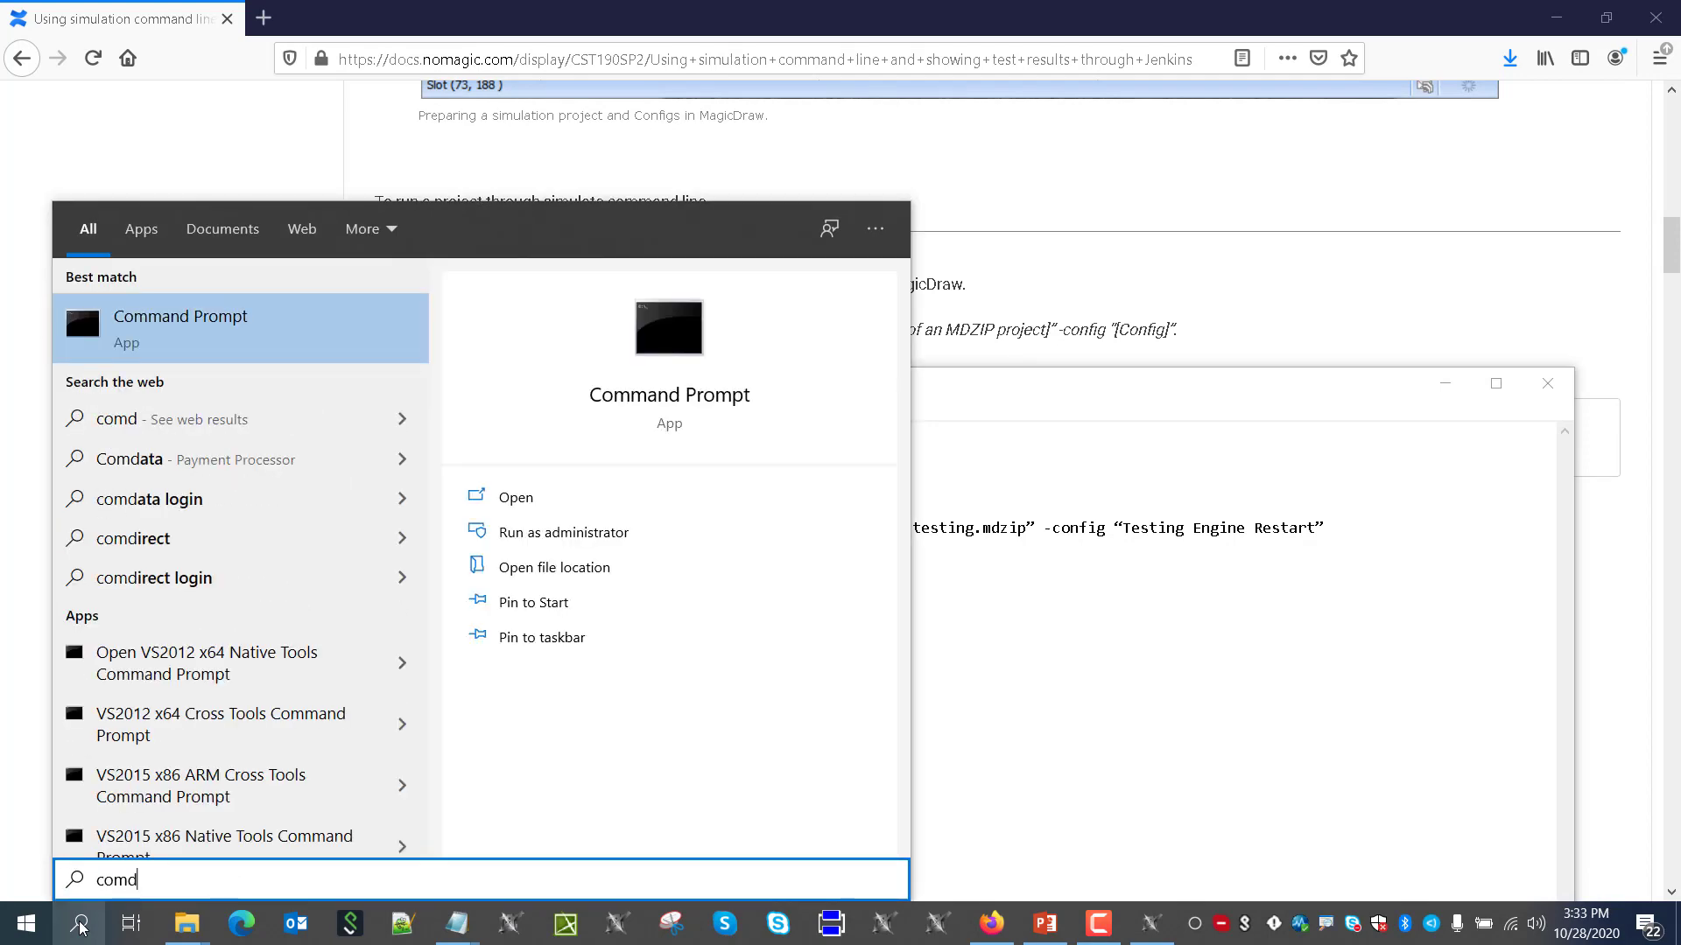
key("BackSpace")
key("BackSpace")
key("BackSpace")
type("md")
key("Return")
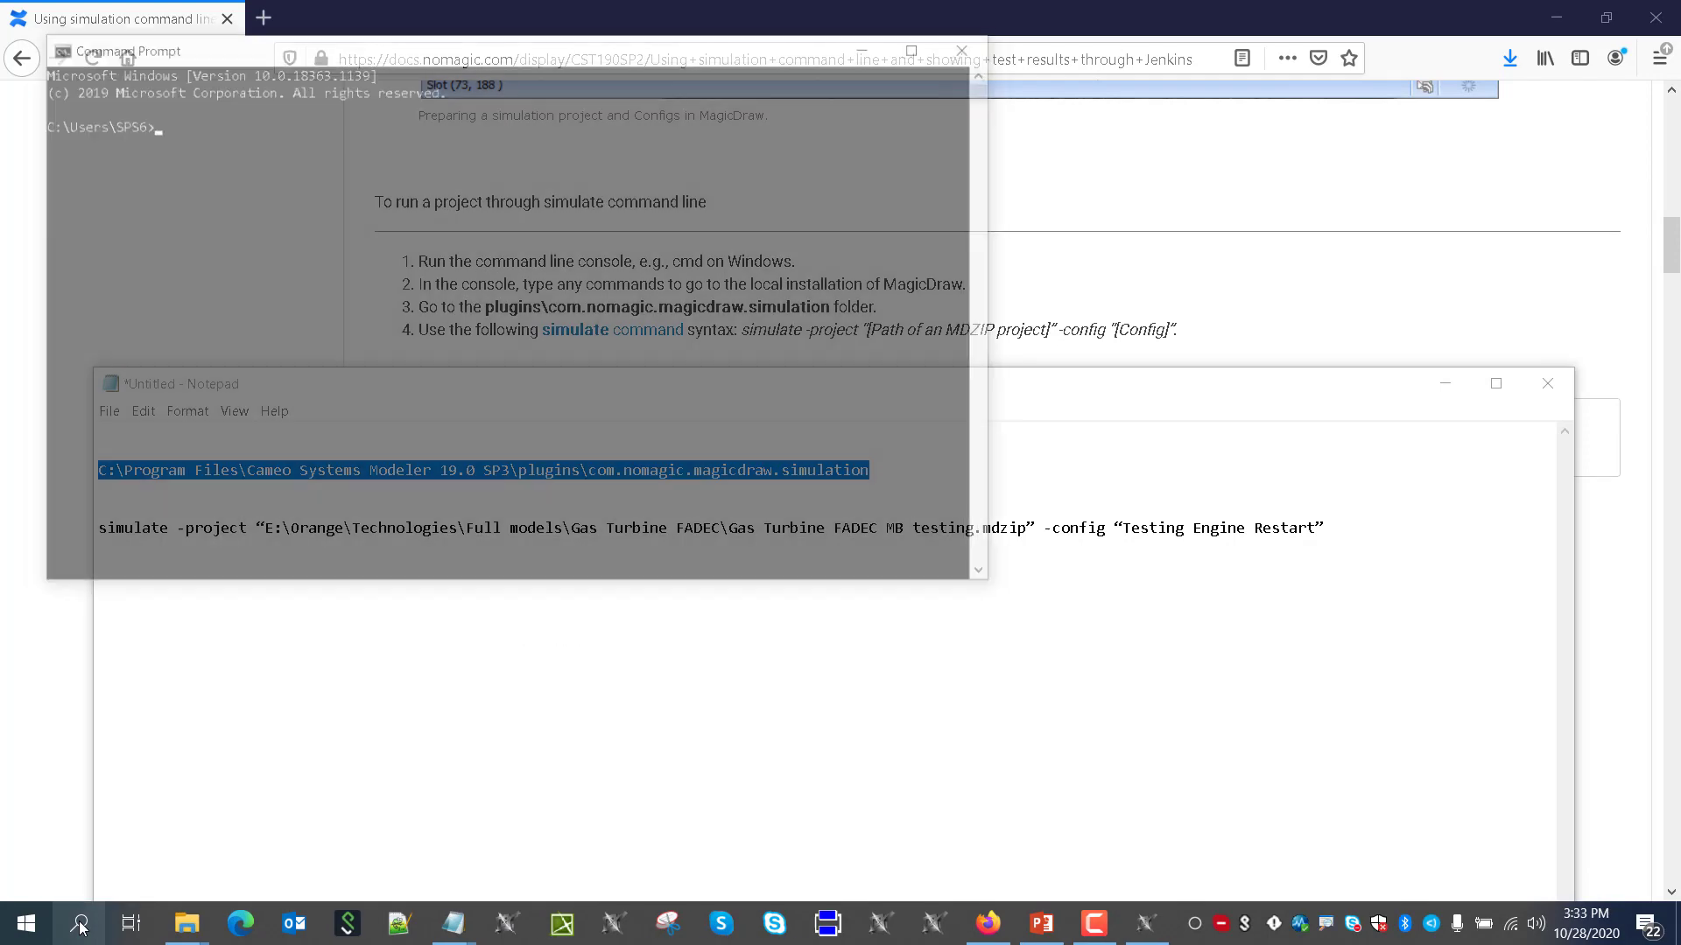
left_click_drag(381, 45, 938, 103)
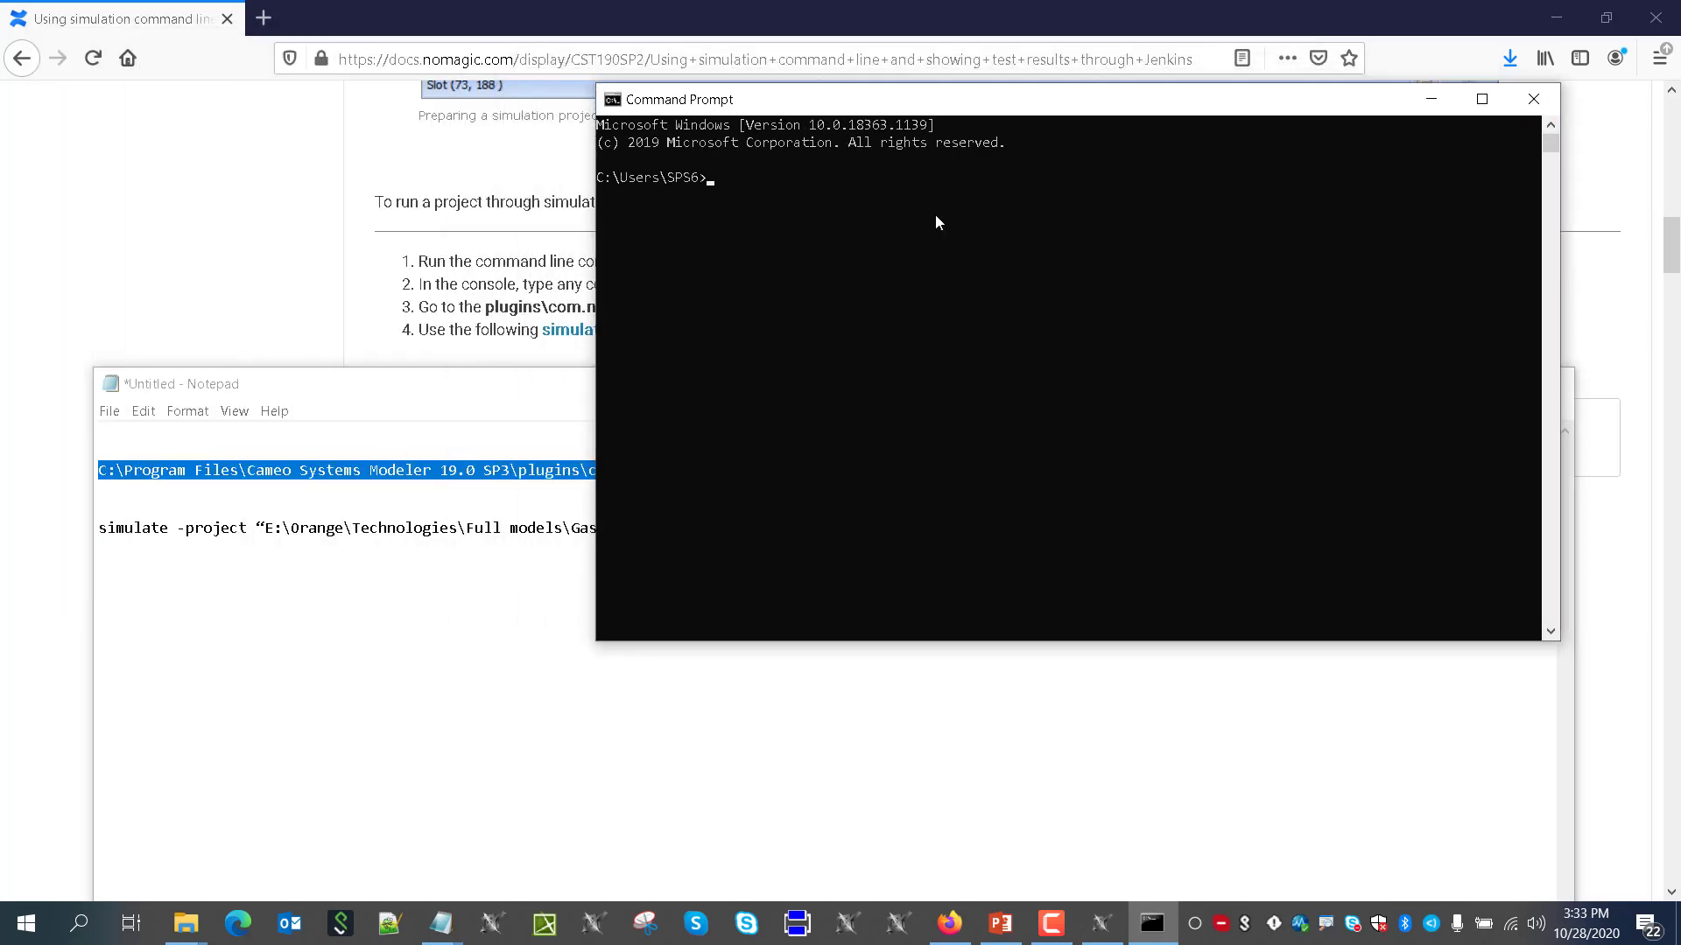
Change the Command Prompt directory to C:\Program Files\Cameo Systems Modeler 19.0 SP3\plugins\com.nomagic.magicdraw.simulation and copy the whole simulate command from the notes
type("cd")
key("ctrl+v")
key("Return")
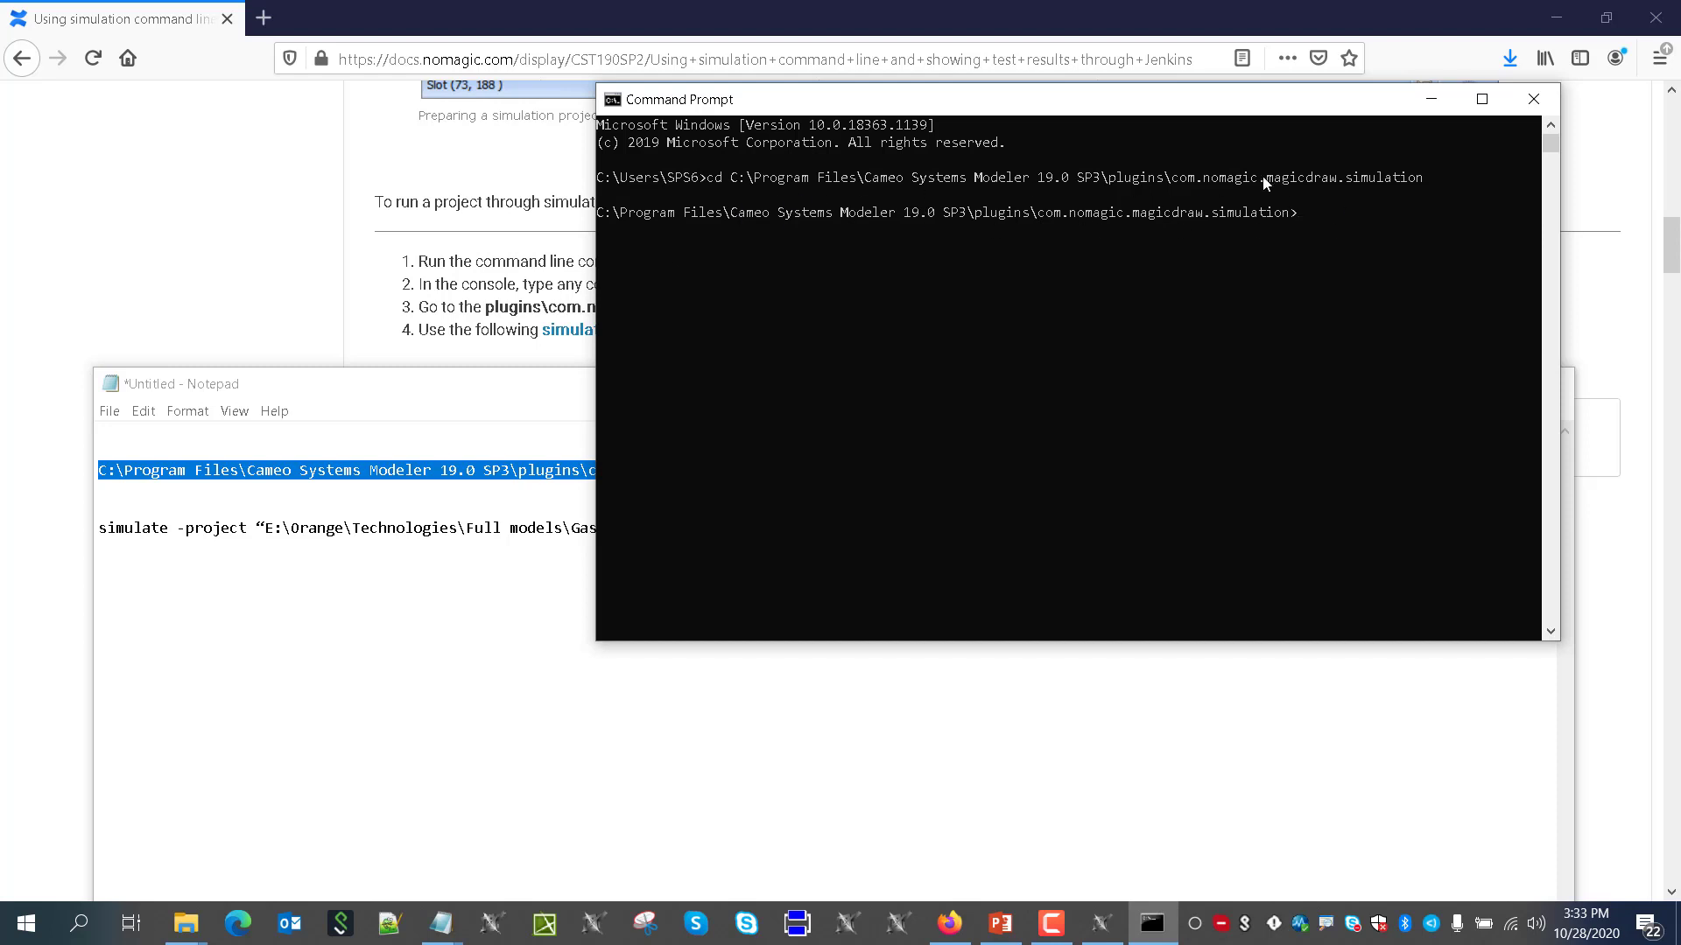
left_click(401, 517)
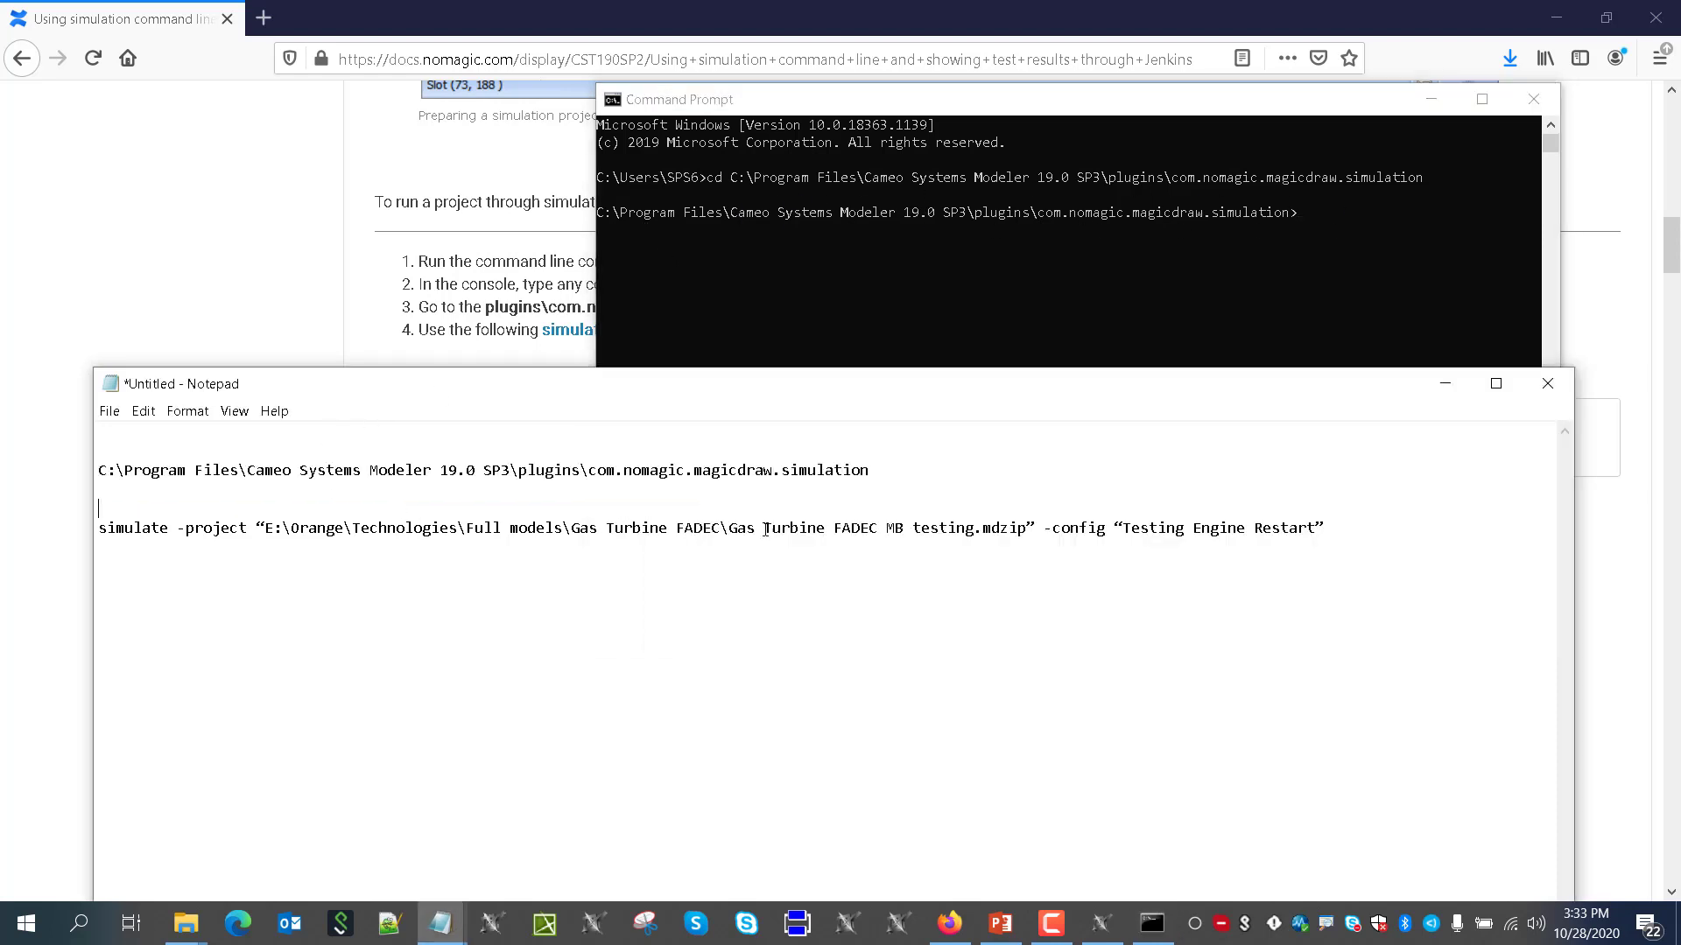
left_click_drag(1405, 525, 99, 527)
key("ctrl+c")
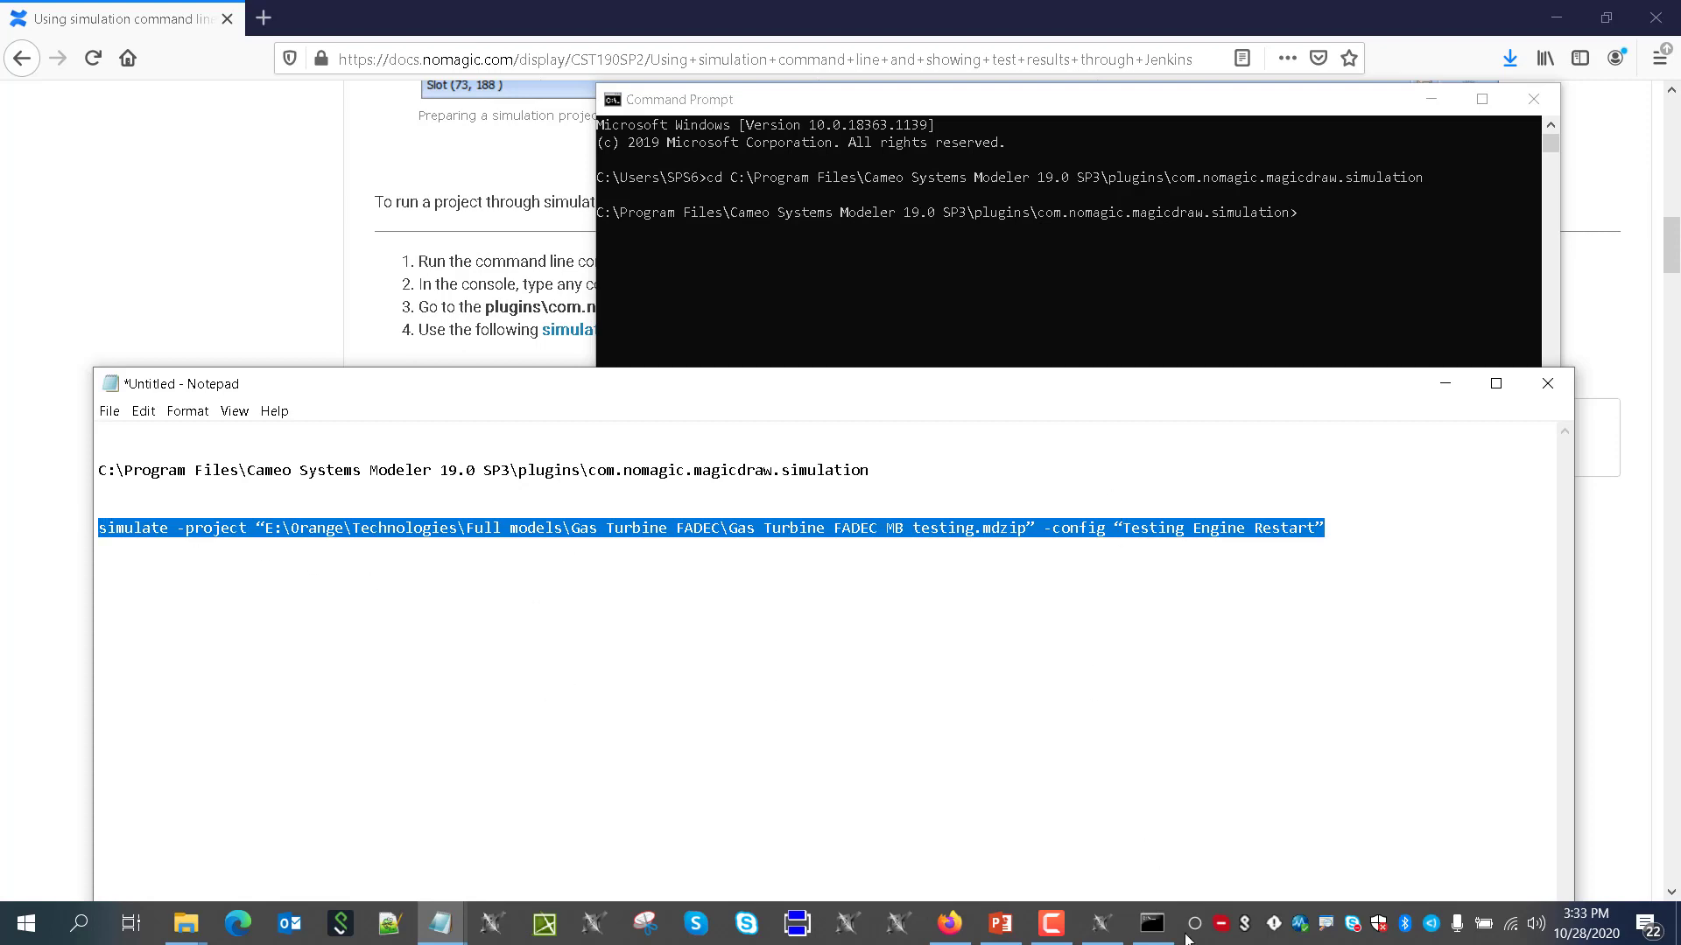
Close the open project and exit Cameo Systems Modeler, and bring up the Gas Turbine FADEC folder in File Explorer
left_click(1101, 923)
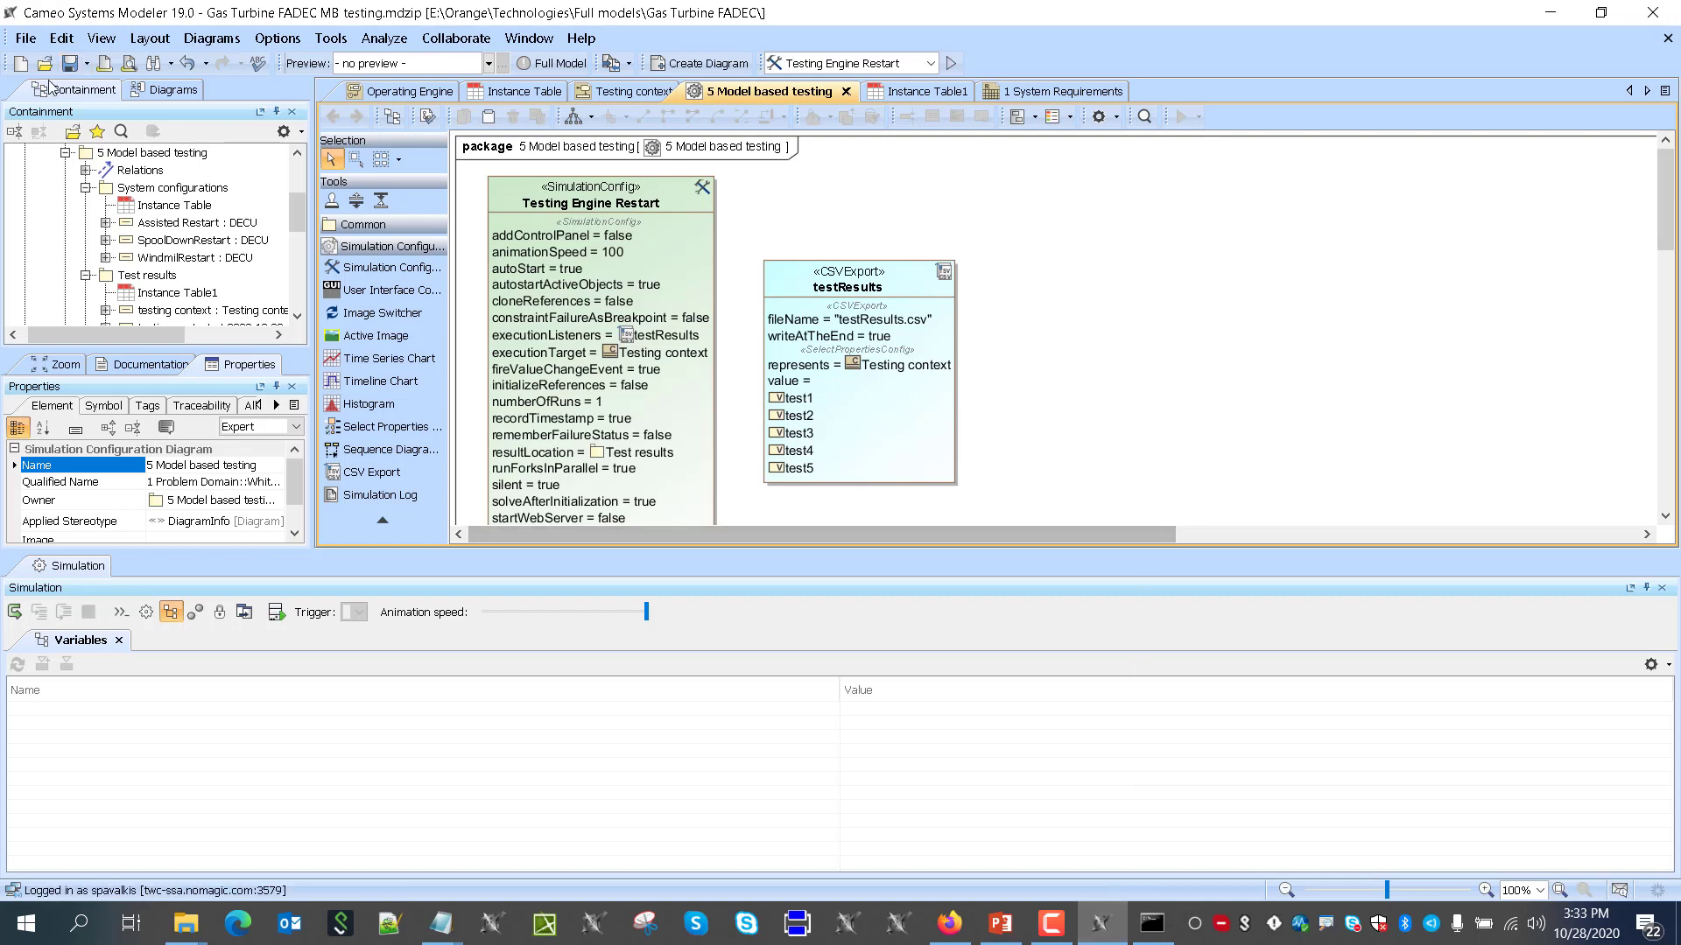
left_click(1668, 37)
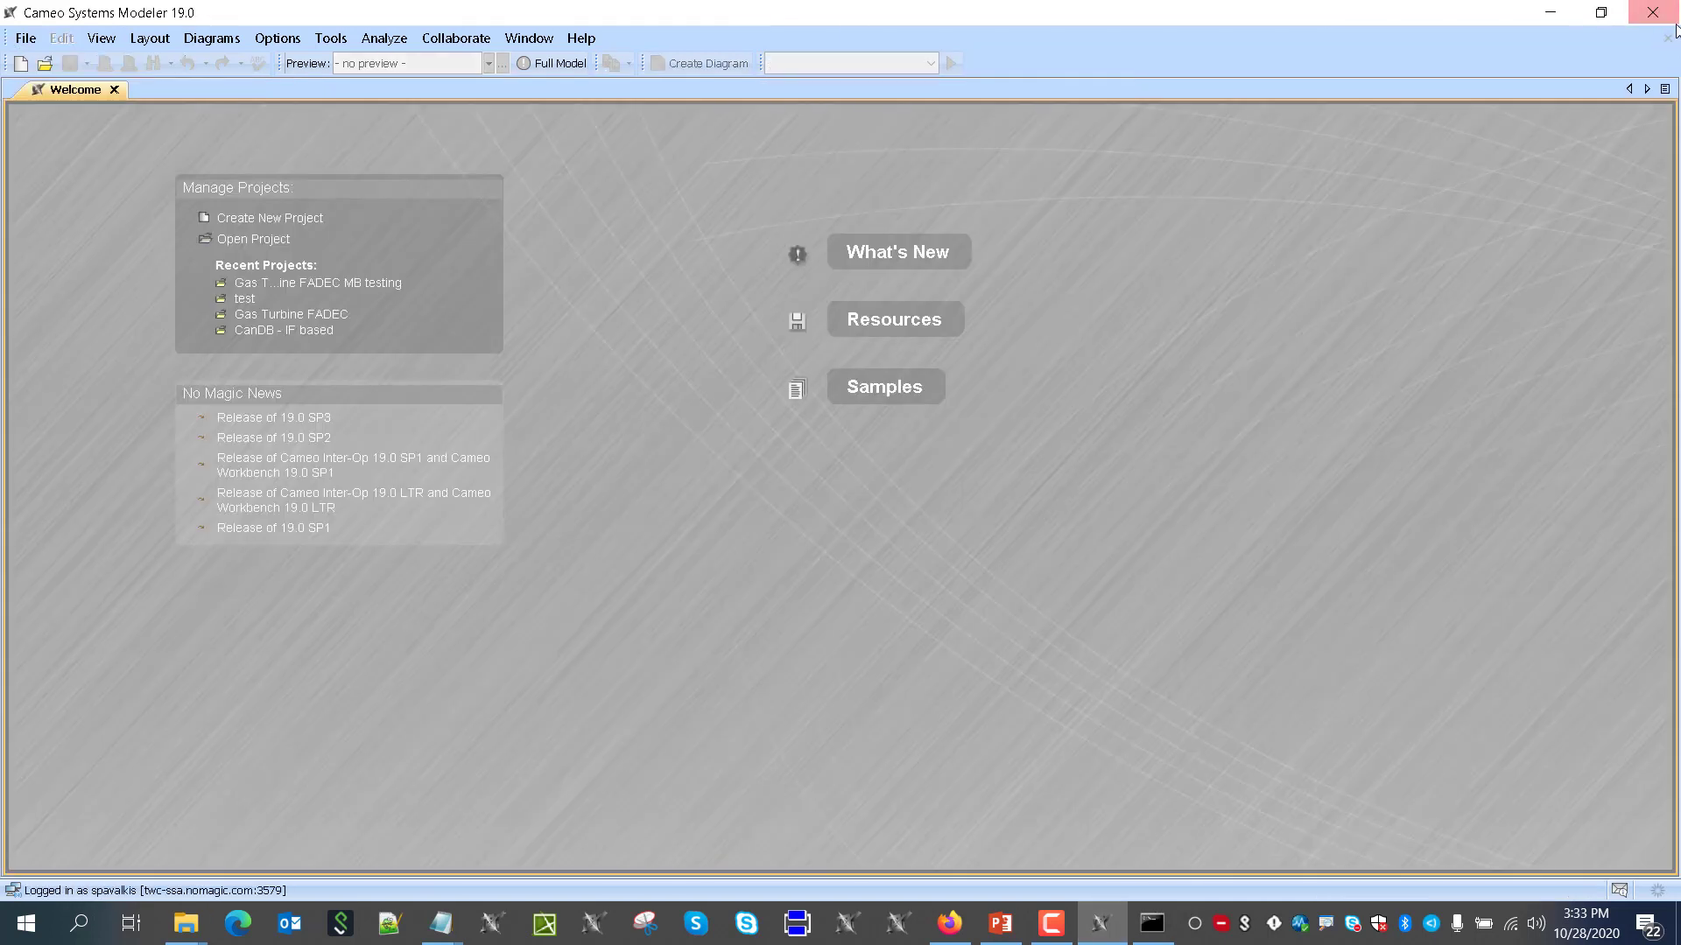
left_click(1673, 14)
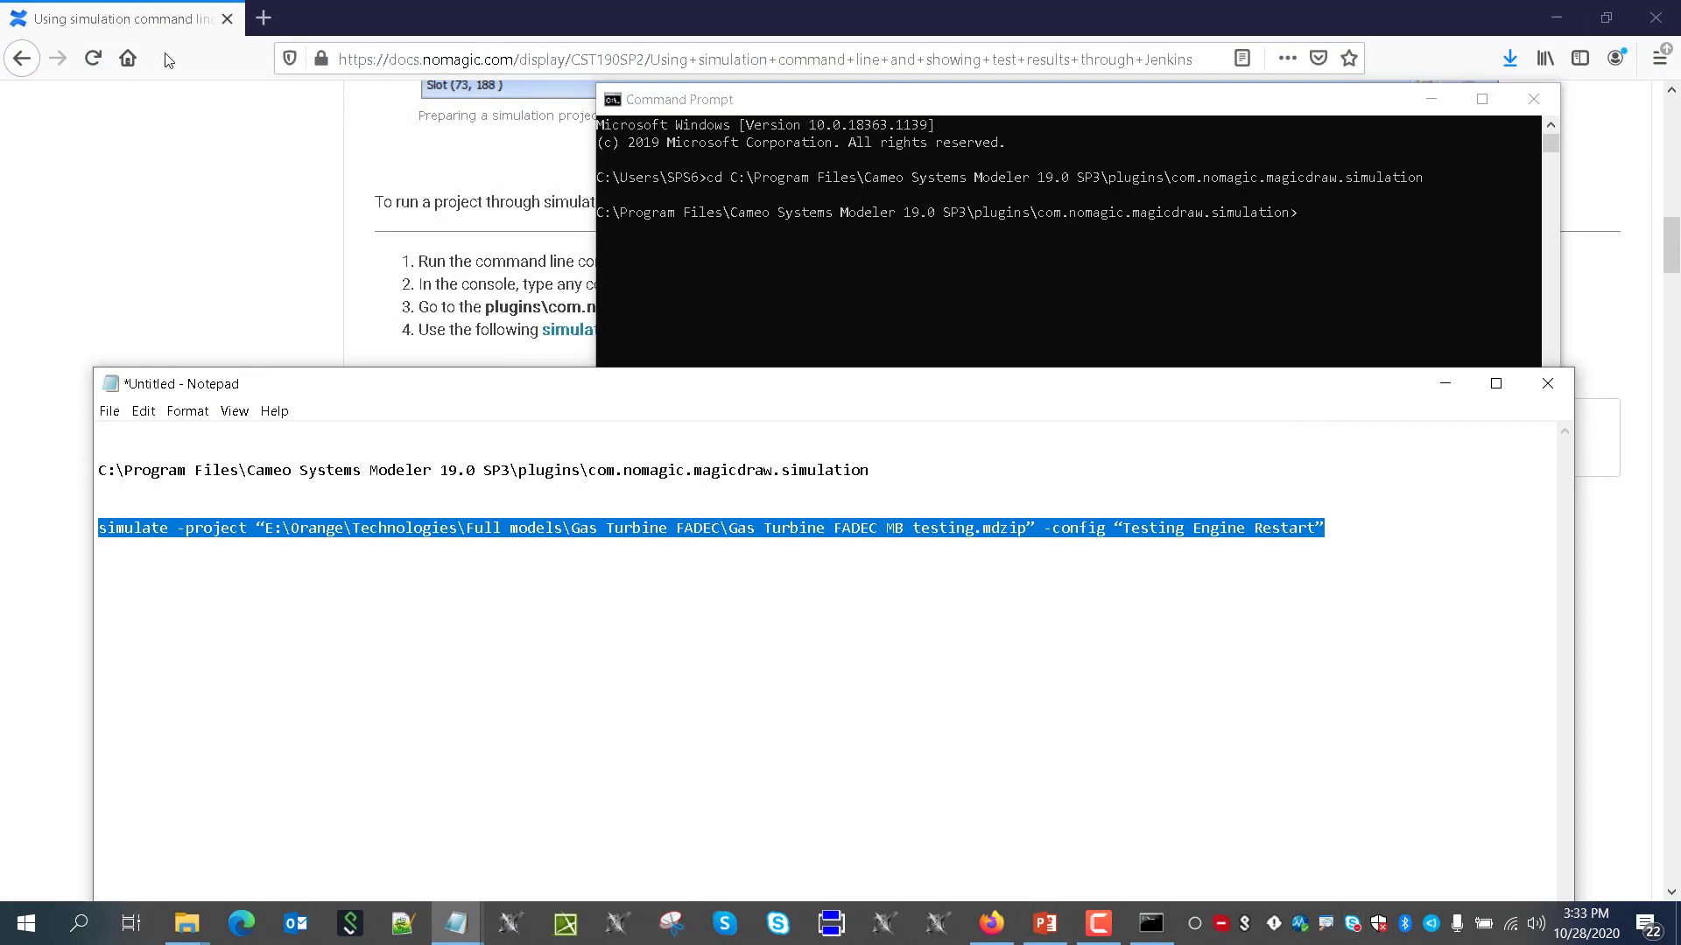
left_click(202, 902)
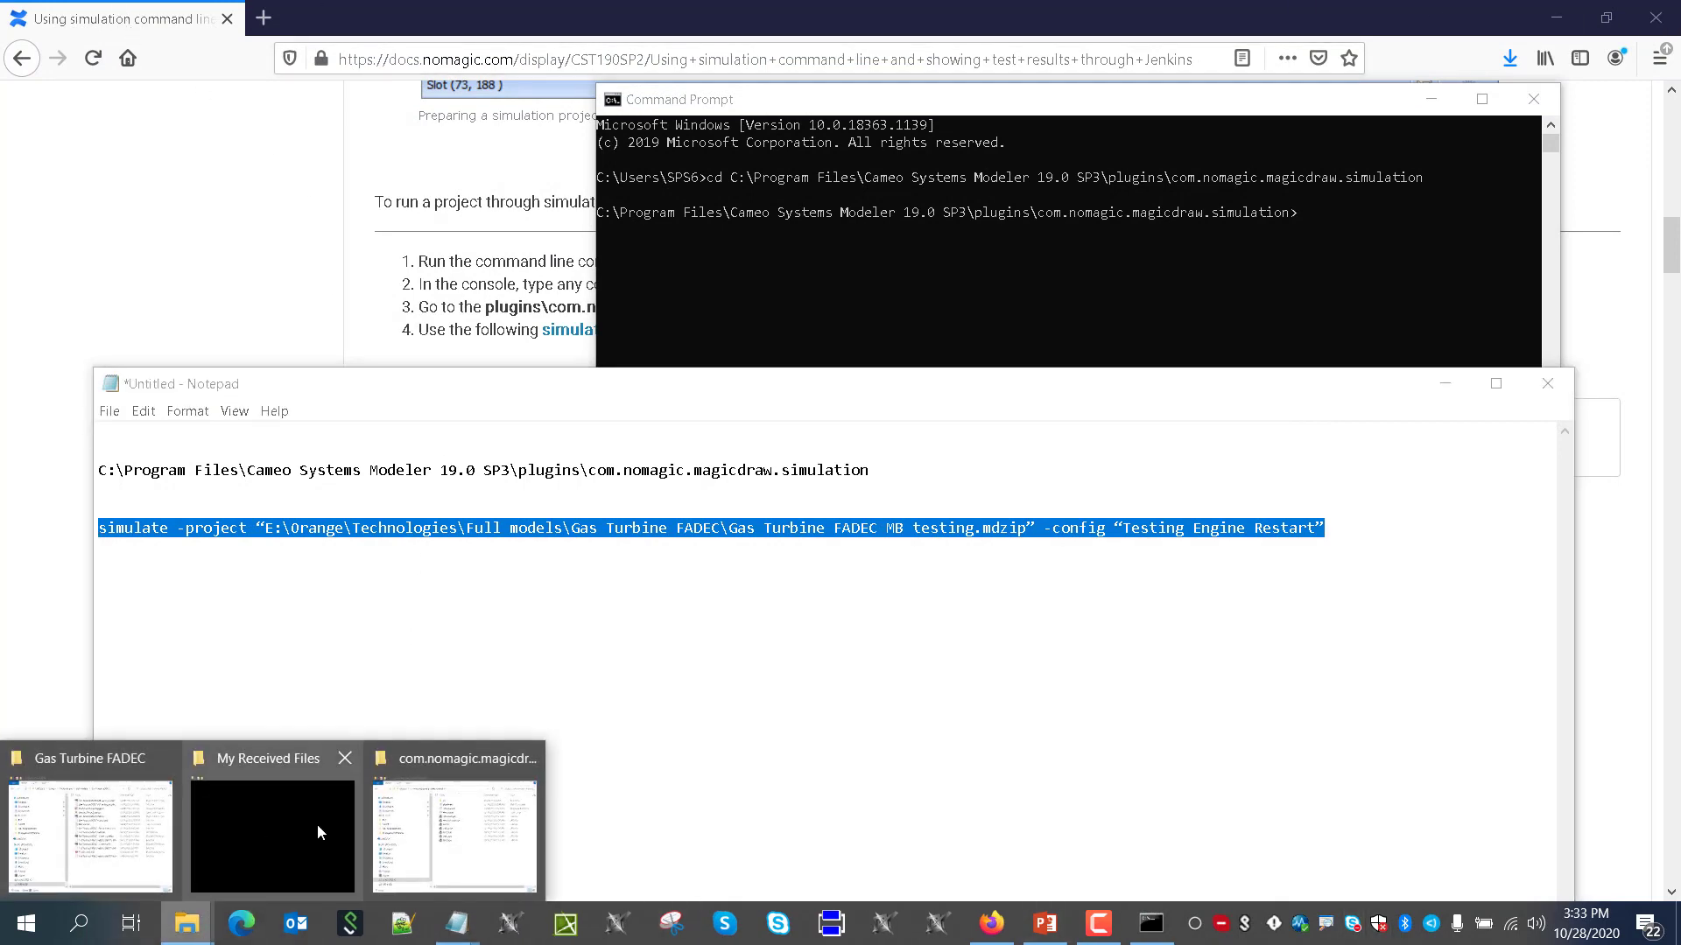
left_click(92, 831)
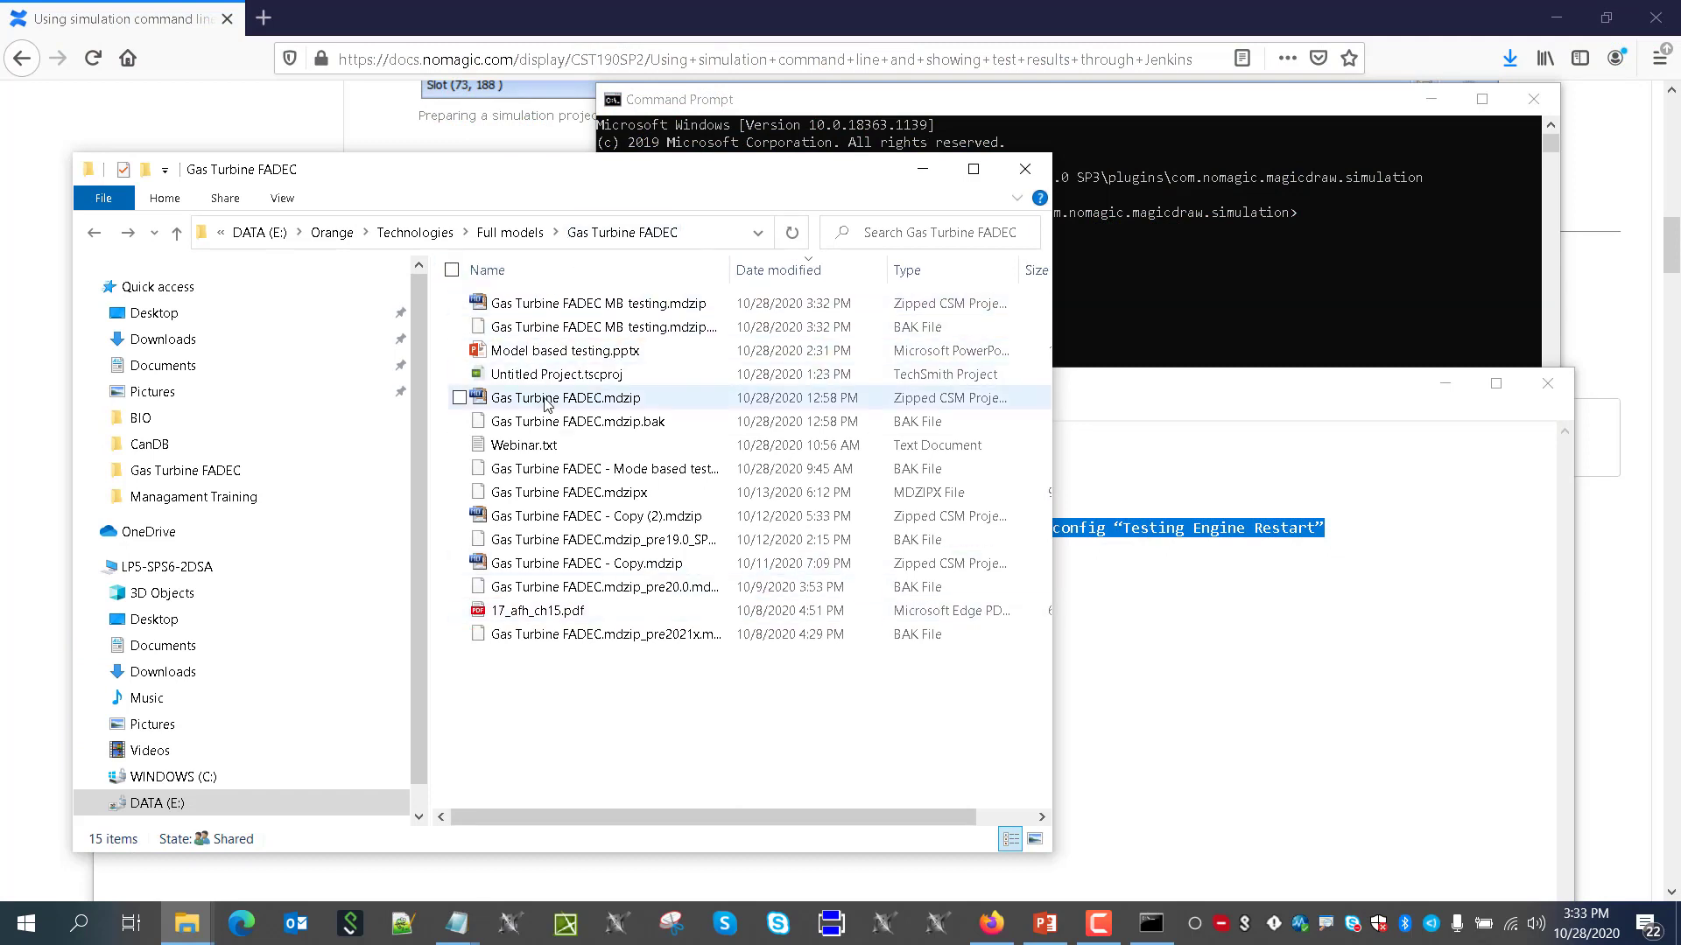
Paste the copied simulate command for Gas Turbine FADEC MB testing.mdzip with configuration Testing Engine Restart into Command Prompt and run it
left_click(1233, 138)
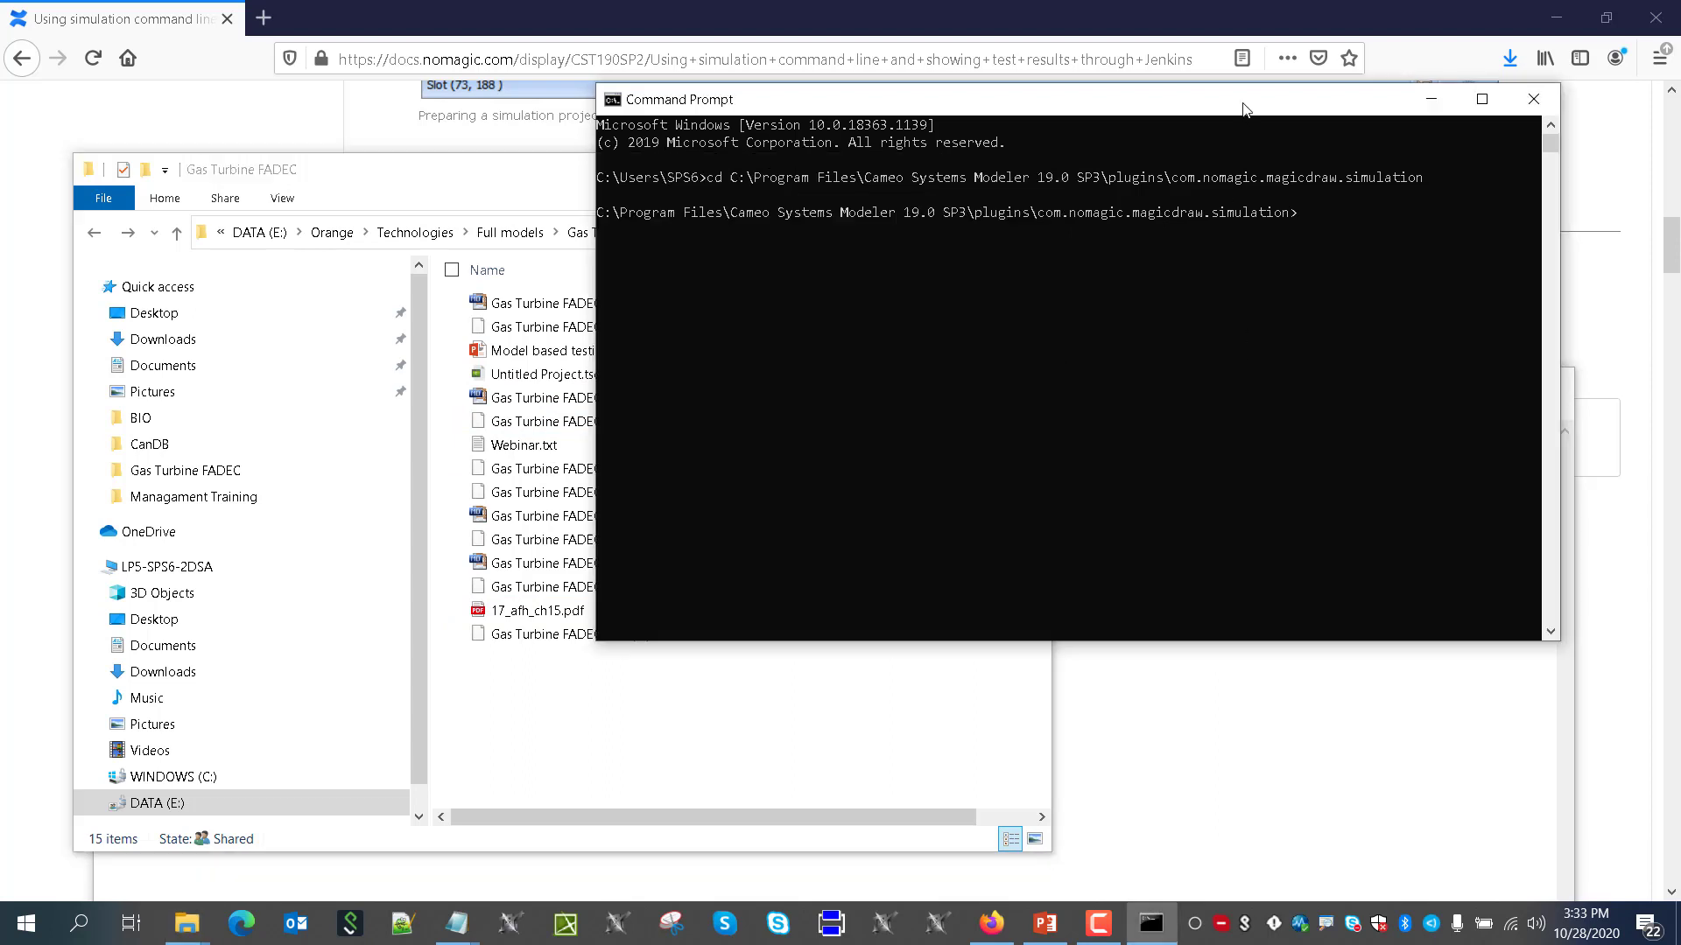
key("ctrl+v")
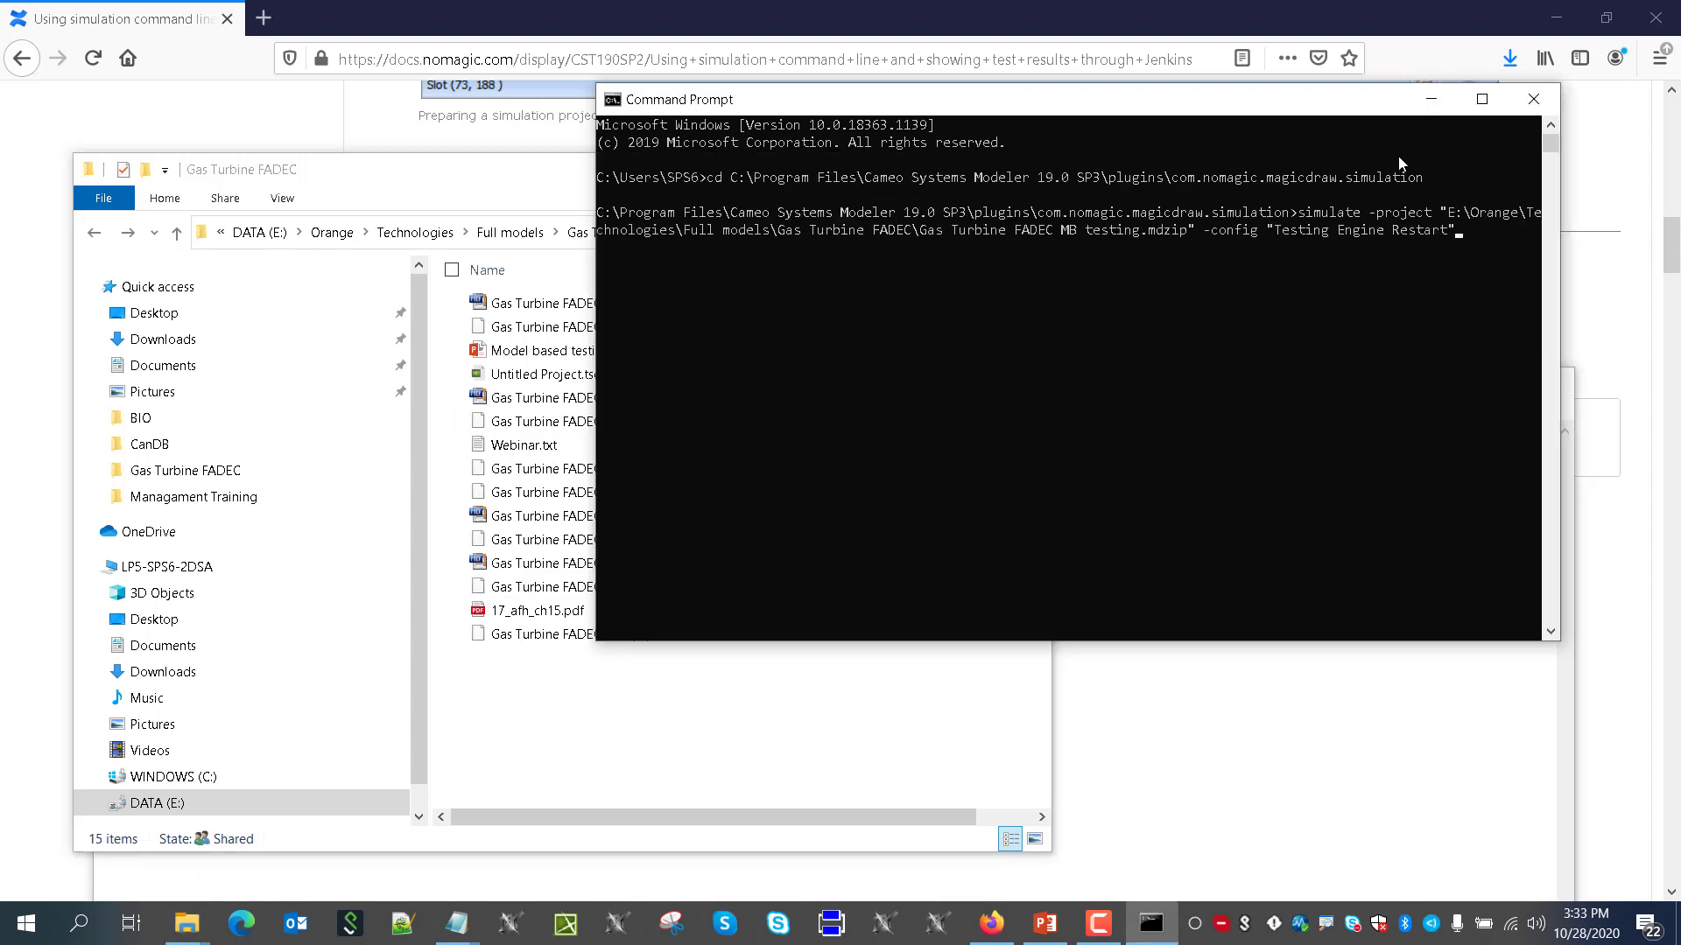
key("Return")
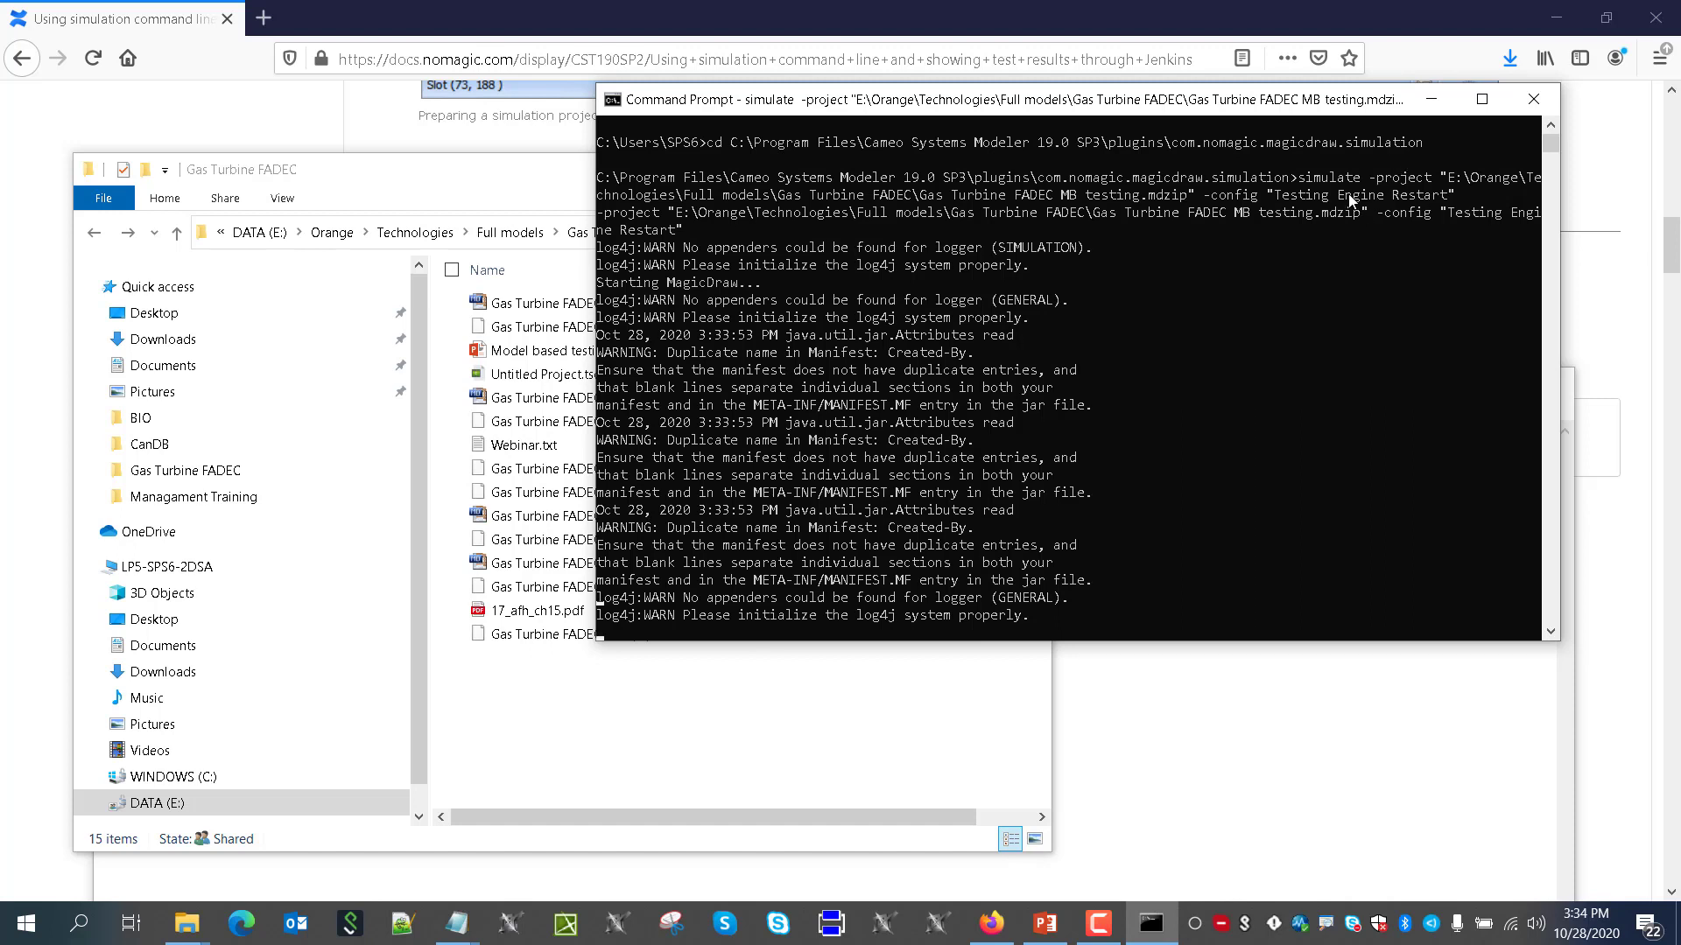
Switch to the documentation in Firefox and examine the Jenkins build setup, the test result page and the simulate command arguments
left_click(992, 924)
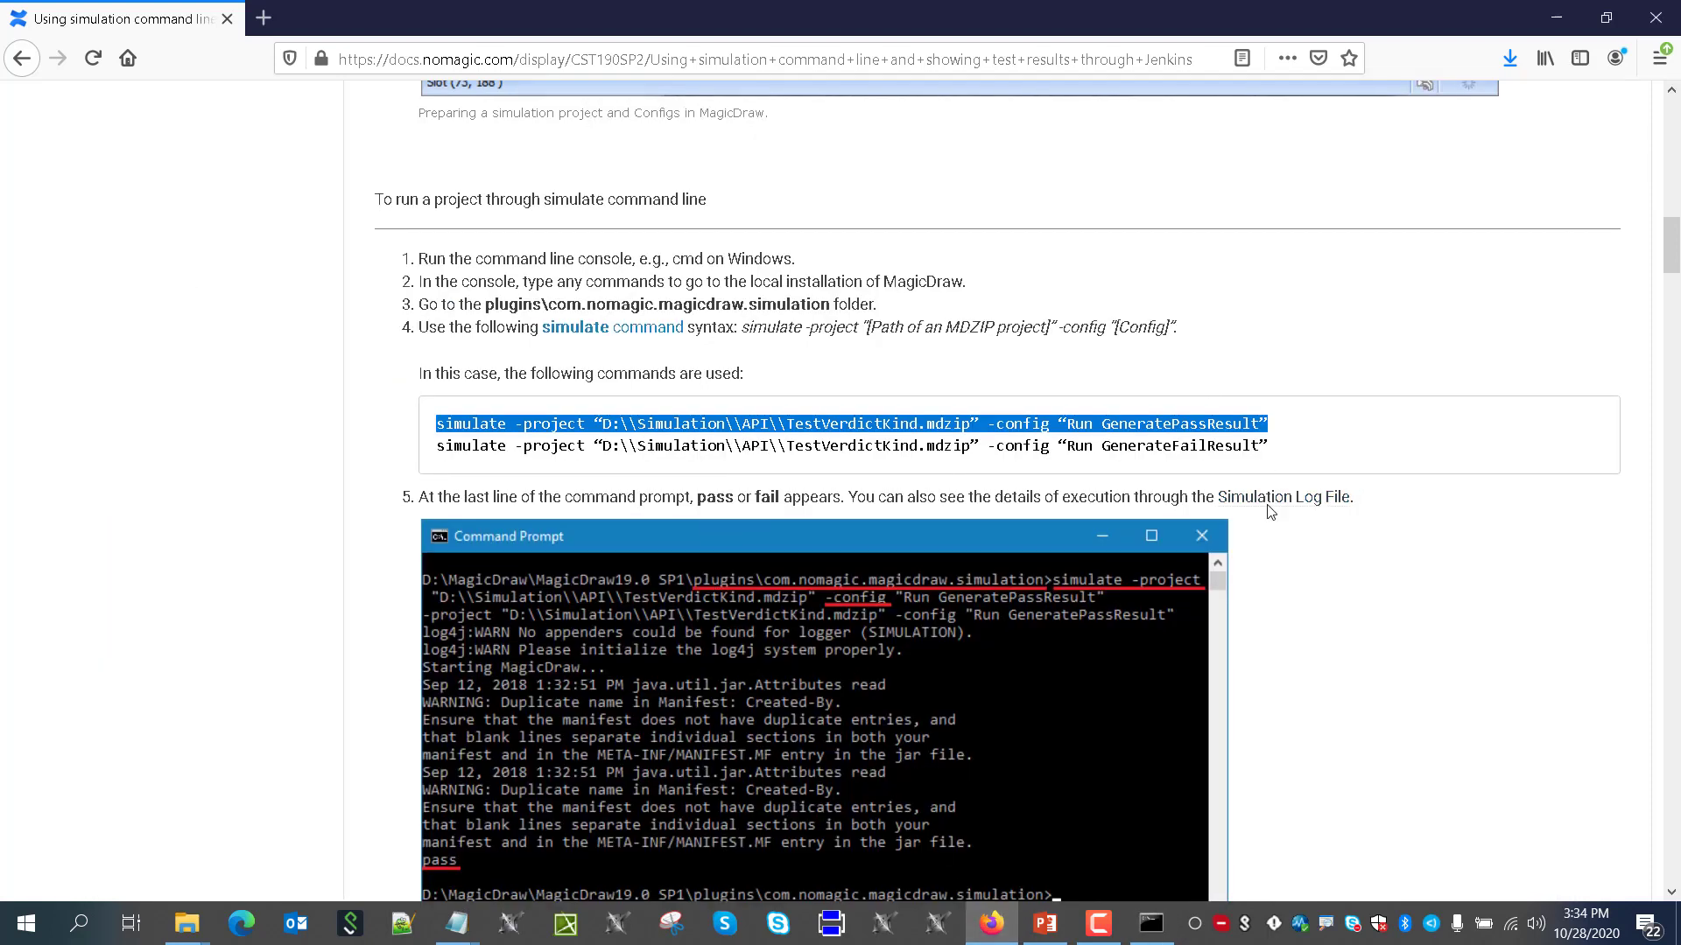
scroll(1269, 516, "down", 20)
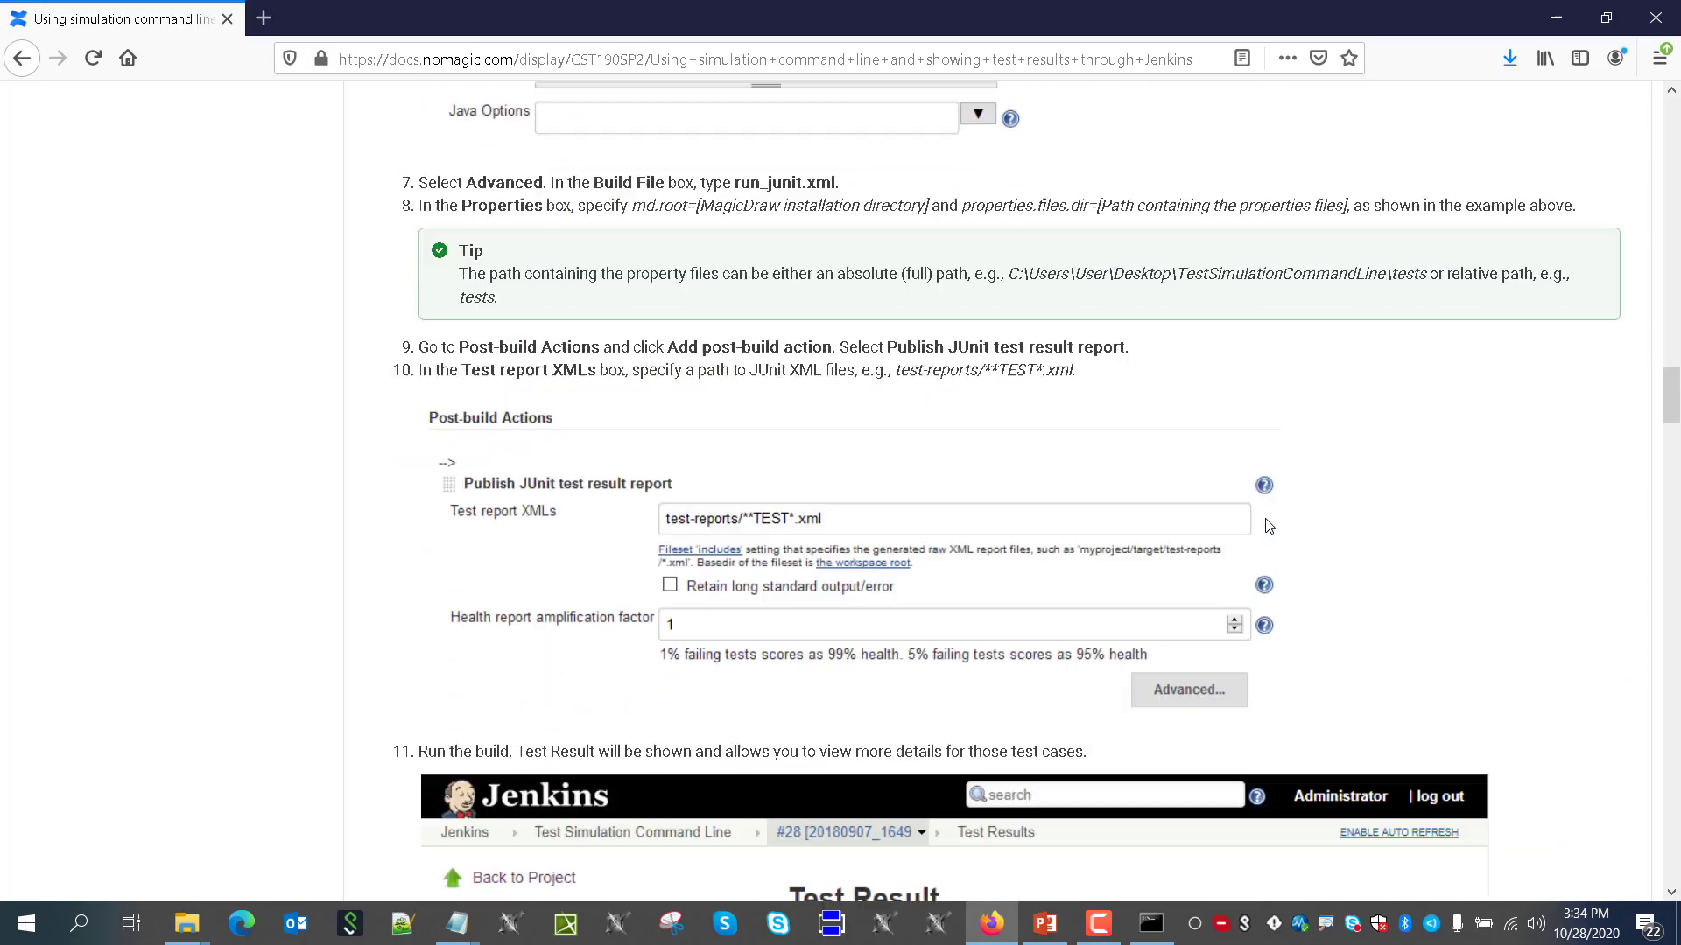
scroll(1269, 526, "down", 7)
scroll(1269, 525, "up", 1)
scroll(1267, 529, "down", 1)
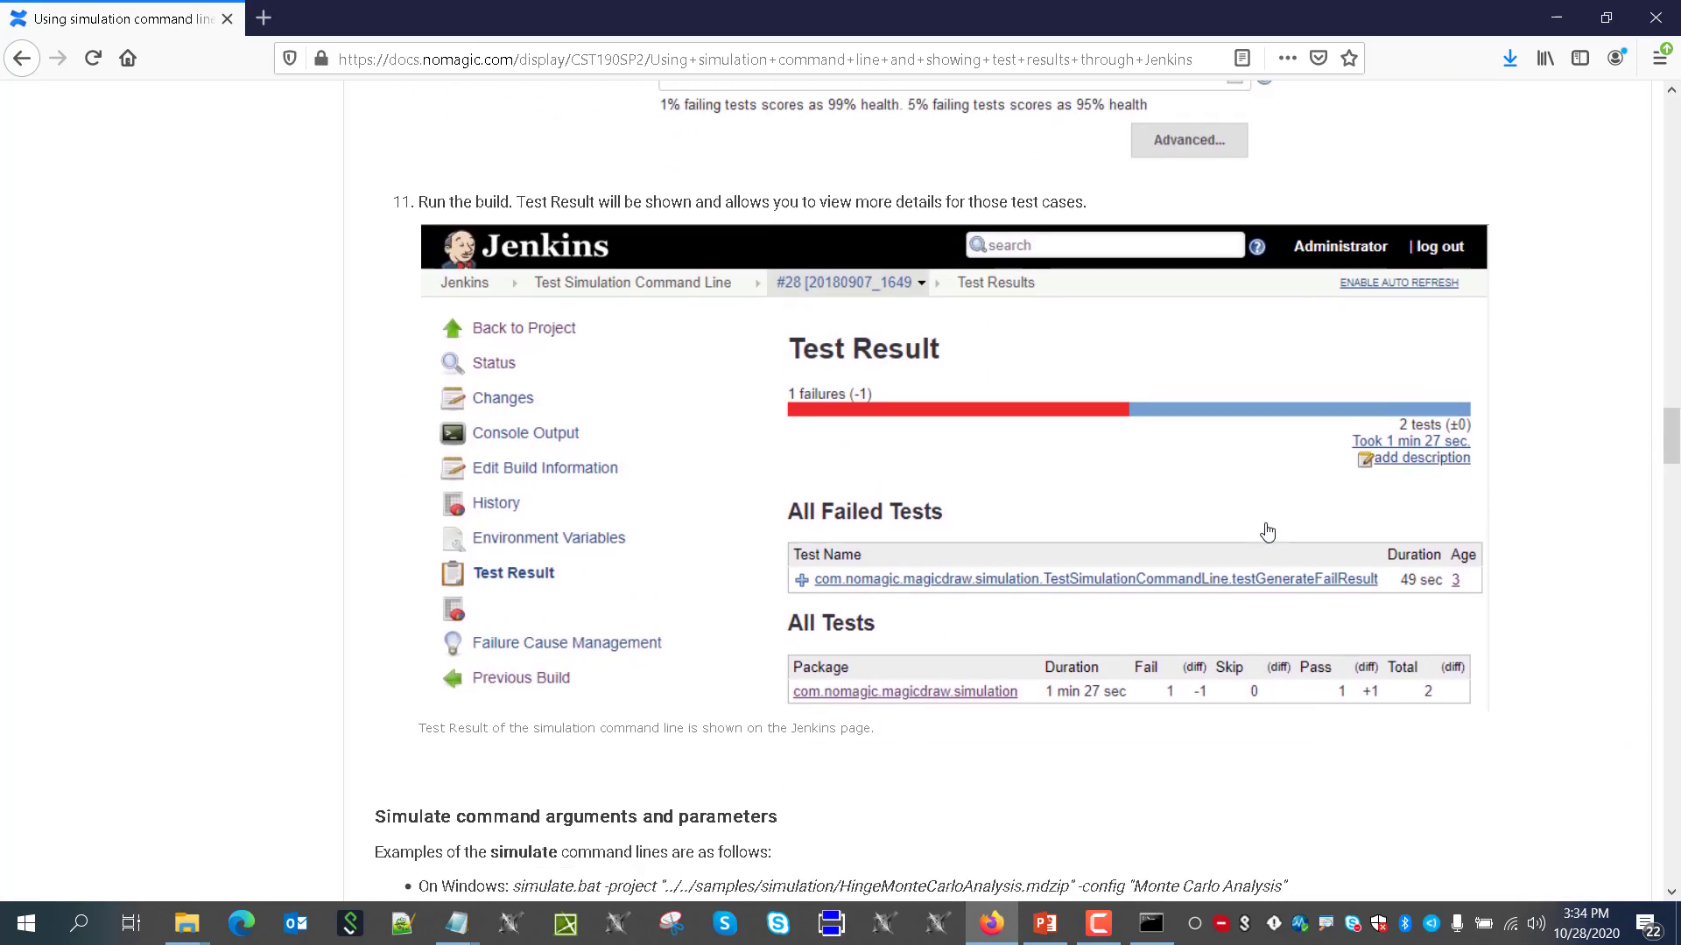
scroll(1268, 532, "down", 3)
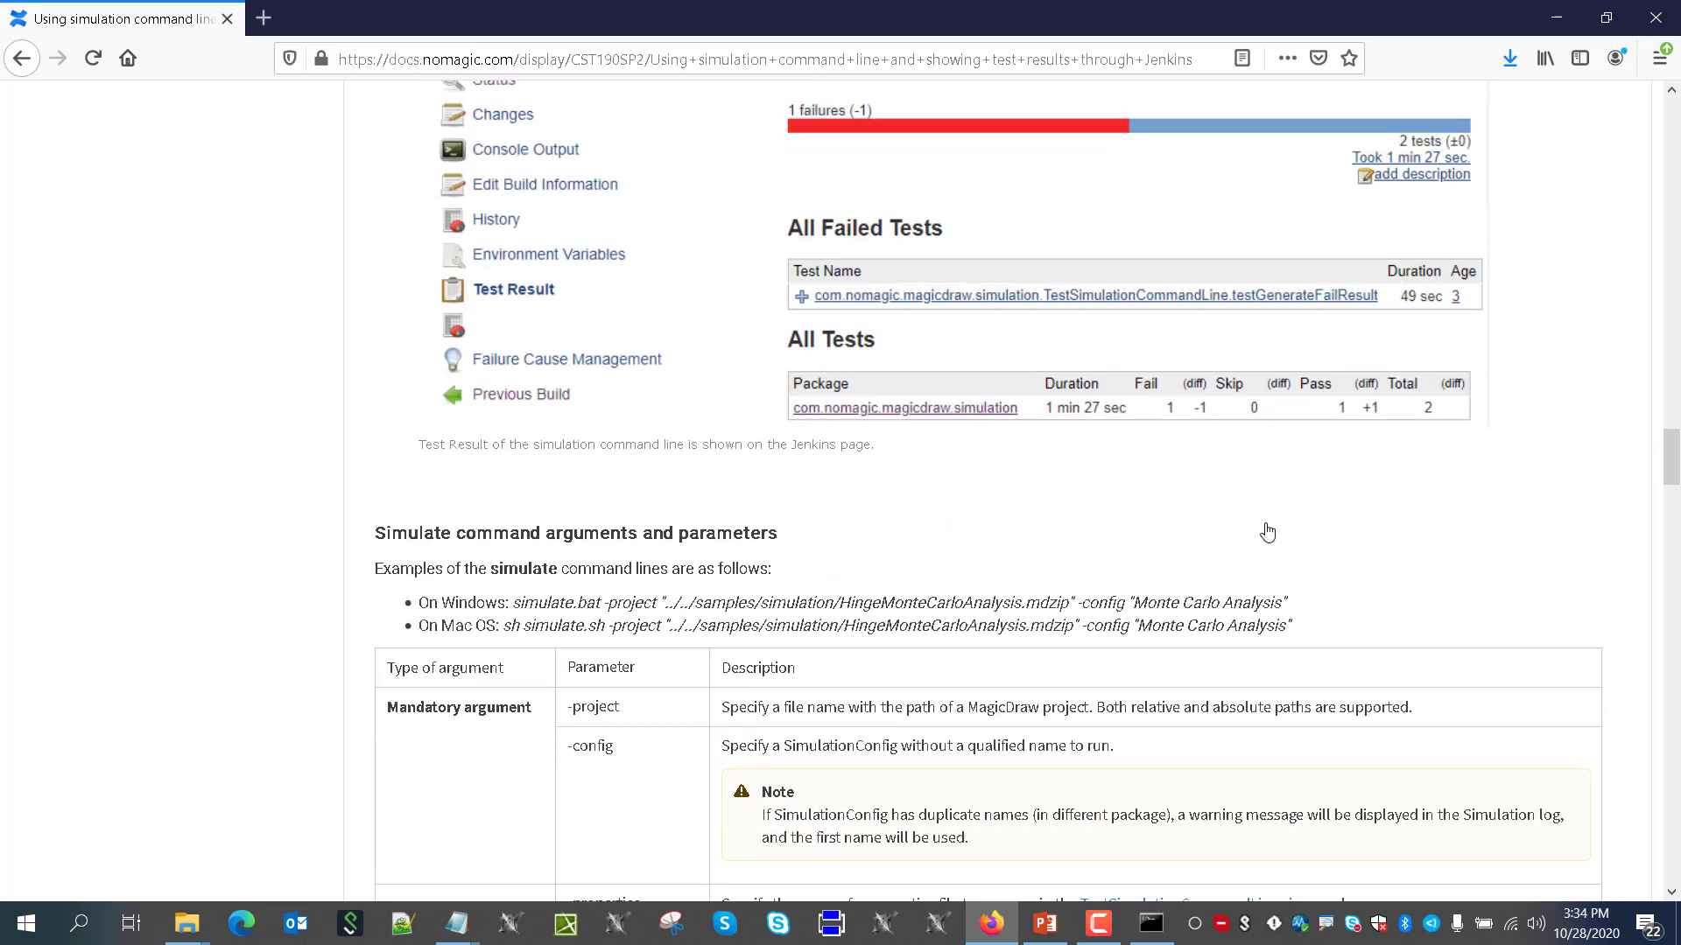
Minimize the documentation, open testResults.csv from the Gas Turbine FADEC folder to examine the test verdicts, and minimize Excel
left_click(1557, 17)
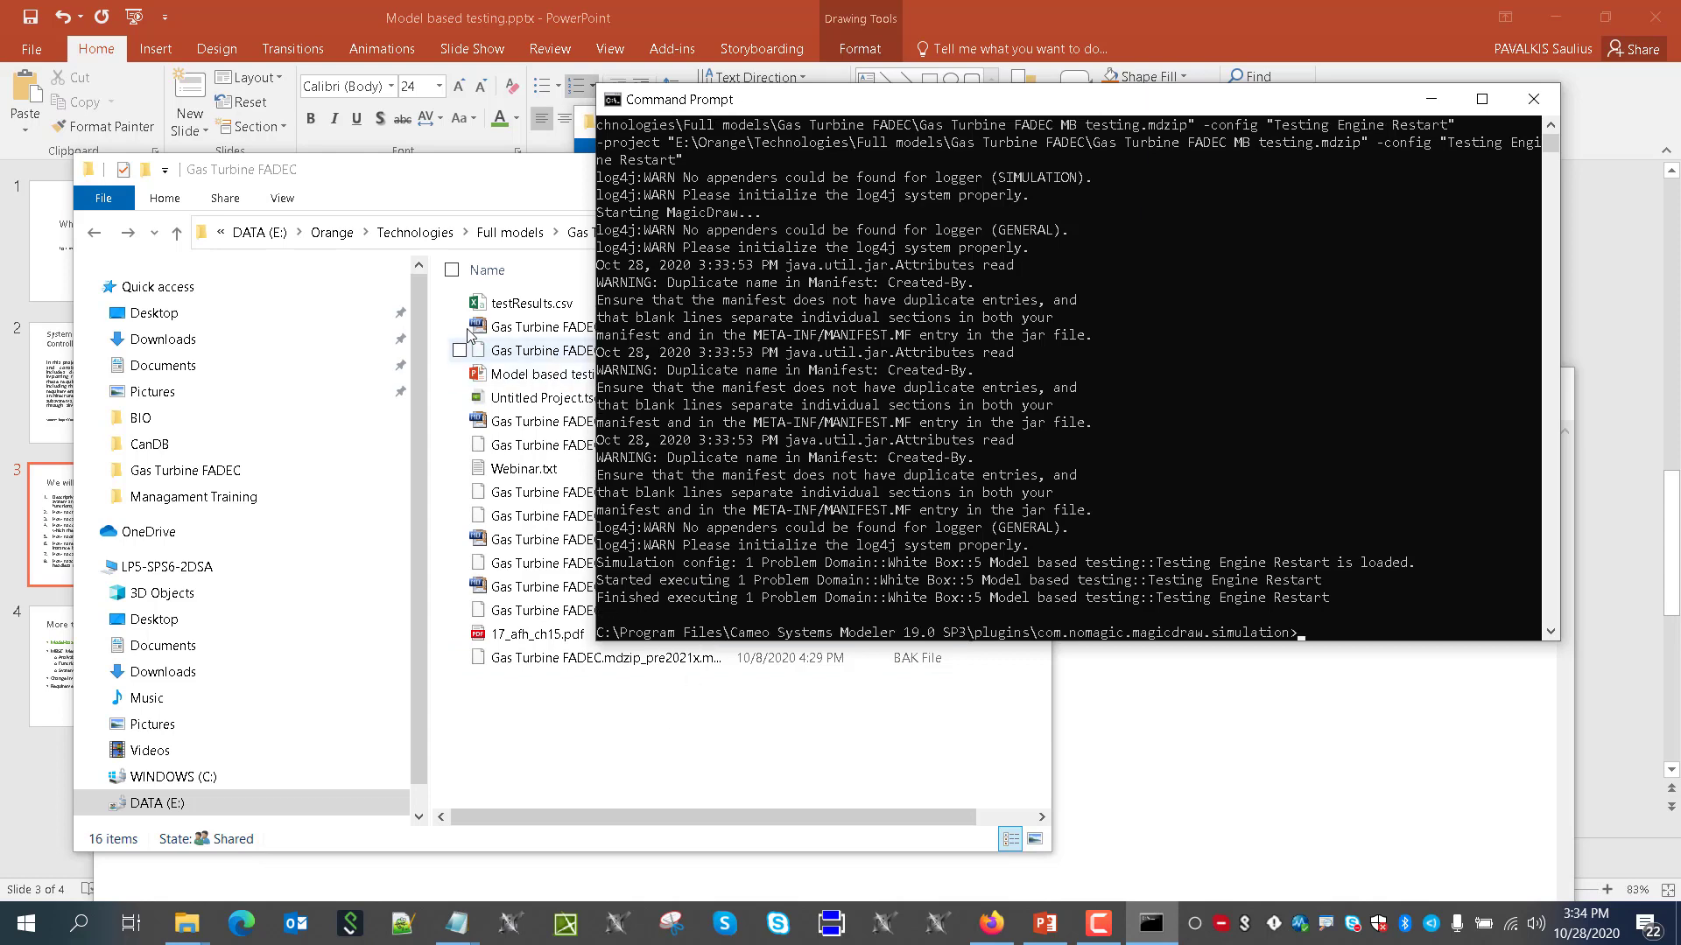
double_click(514, 305)
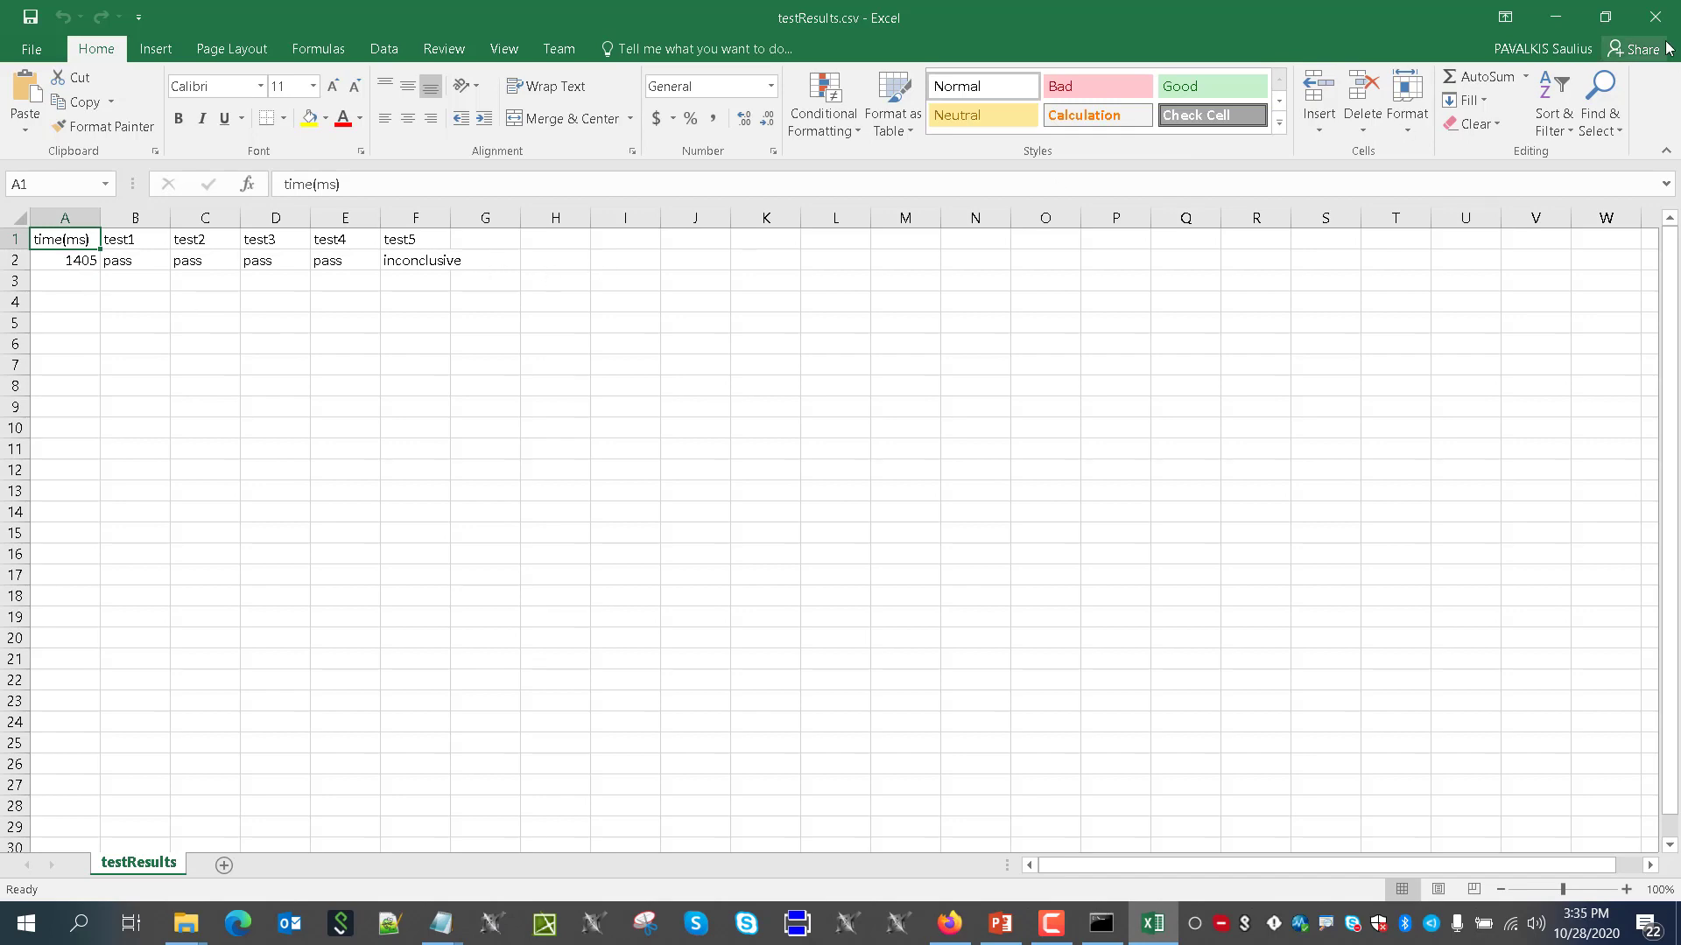
left_click(1556, 16)
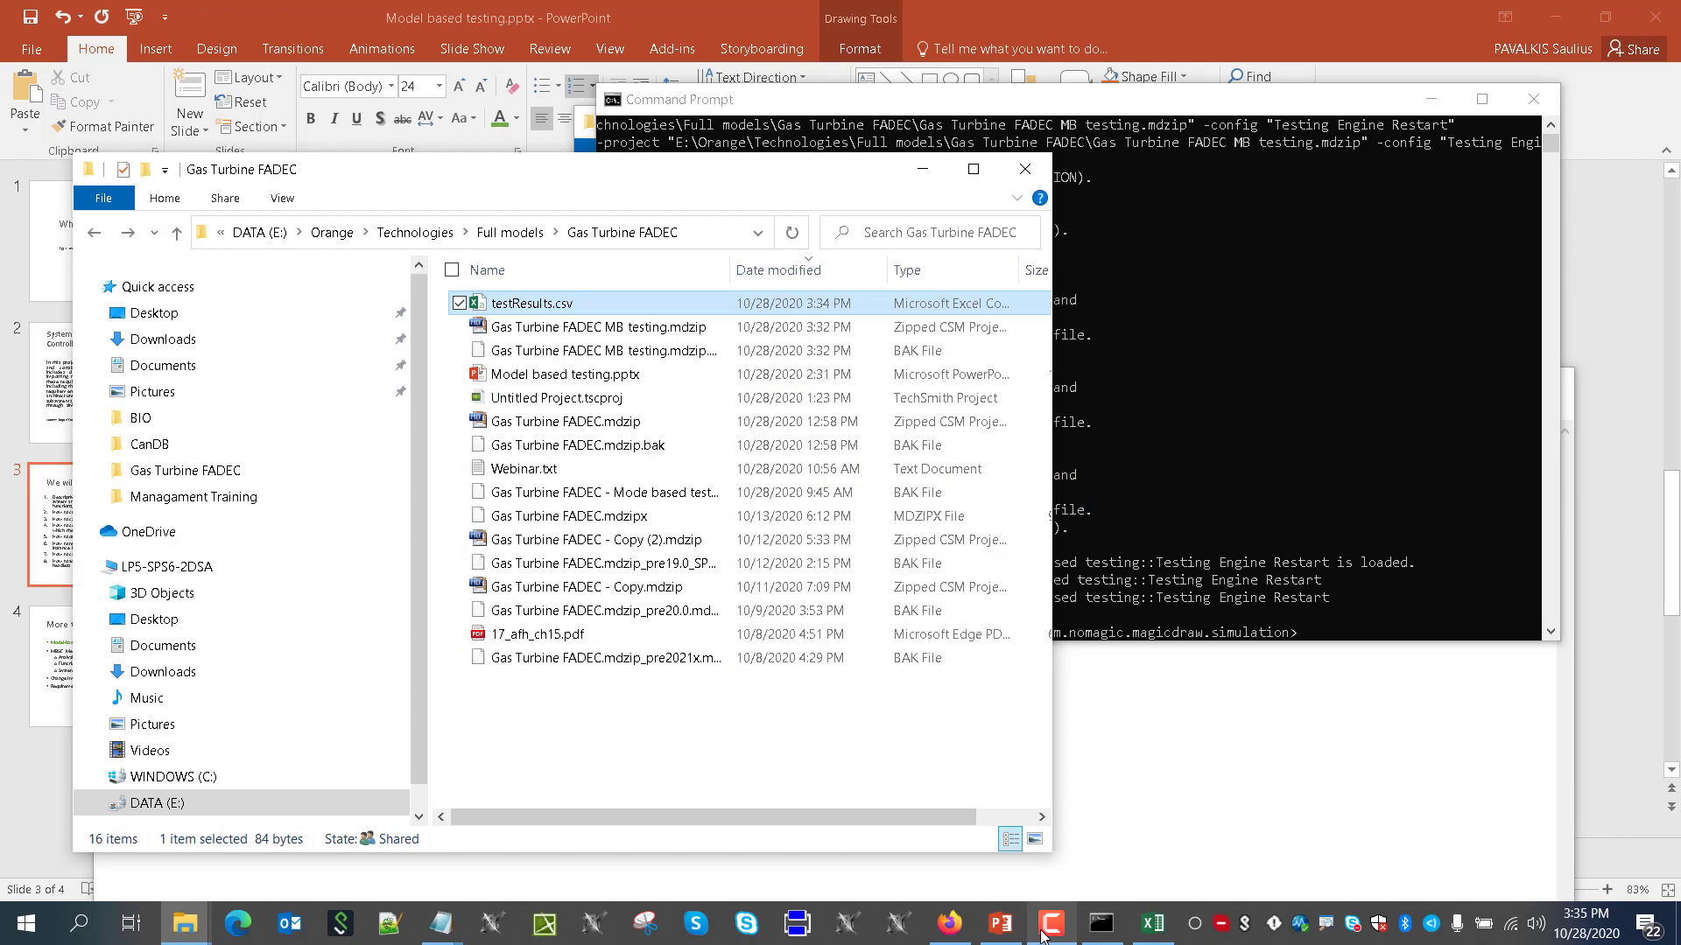
Switch to the Model based testing presentation in PowerPoint and start the slide show at the "We will demonstrate" slide
mouse_move(1042, 940)
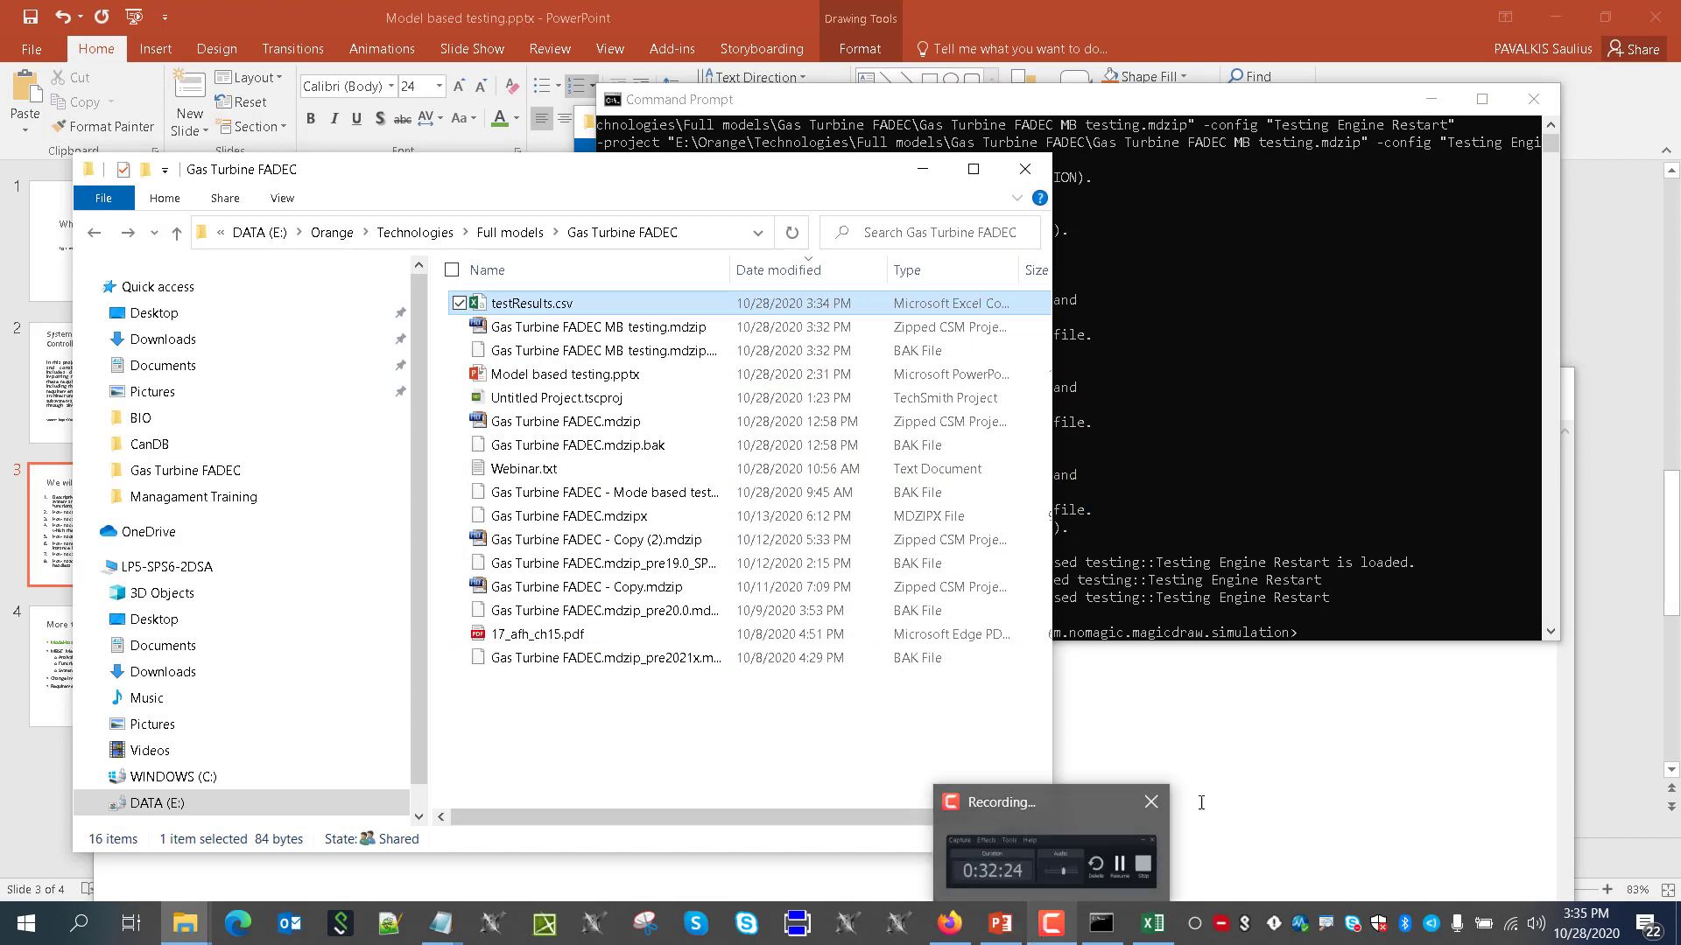
left_click(1197, 750)
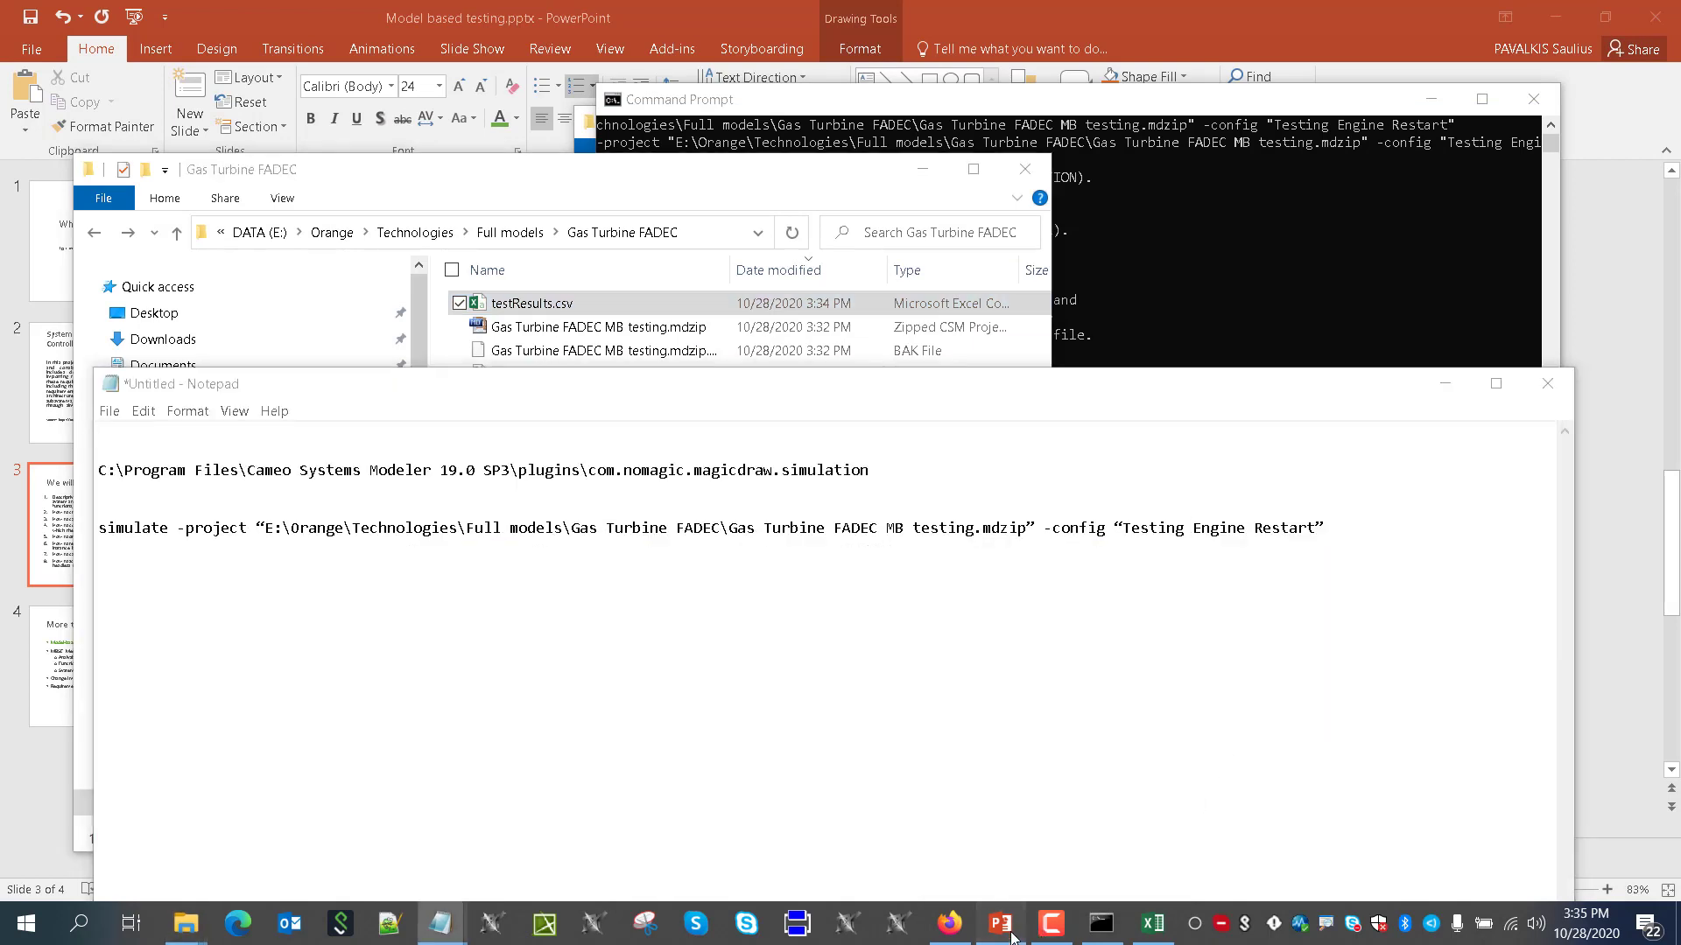
left_click(1007, 921)
left_click(1454, 889)
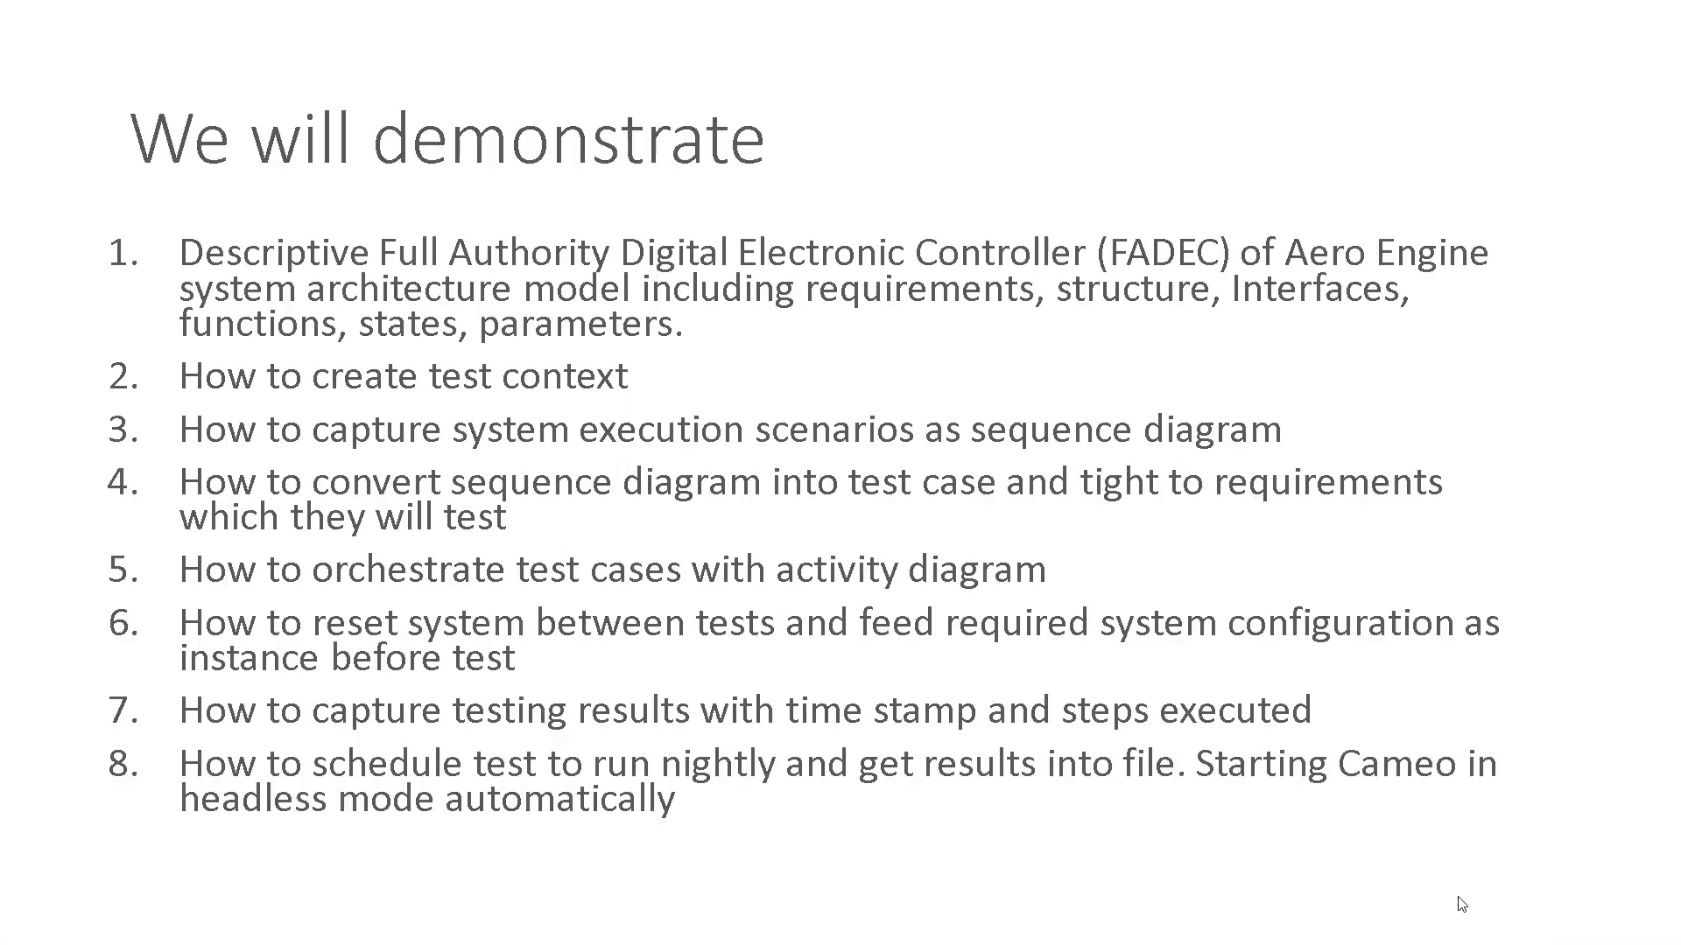